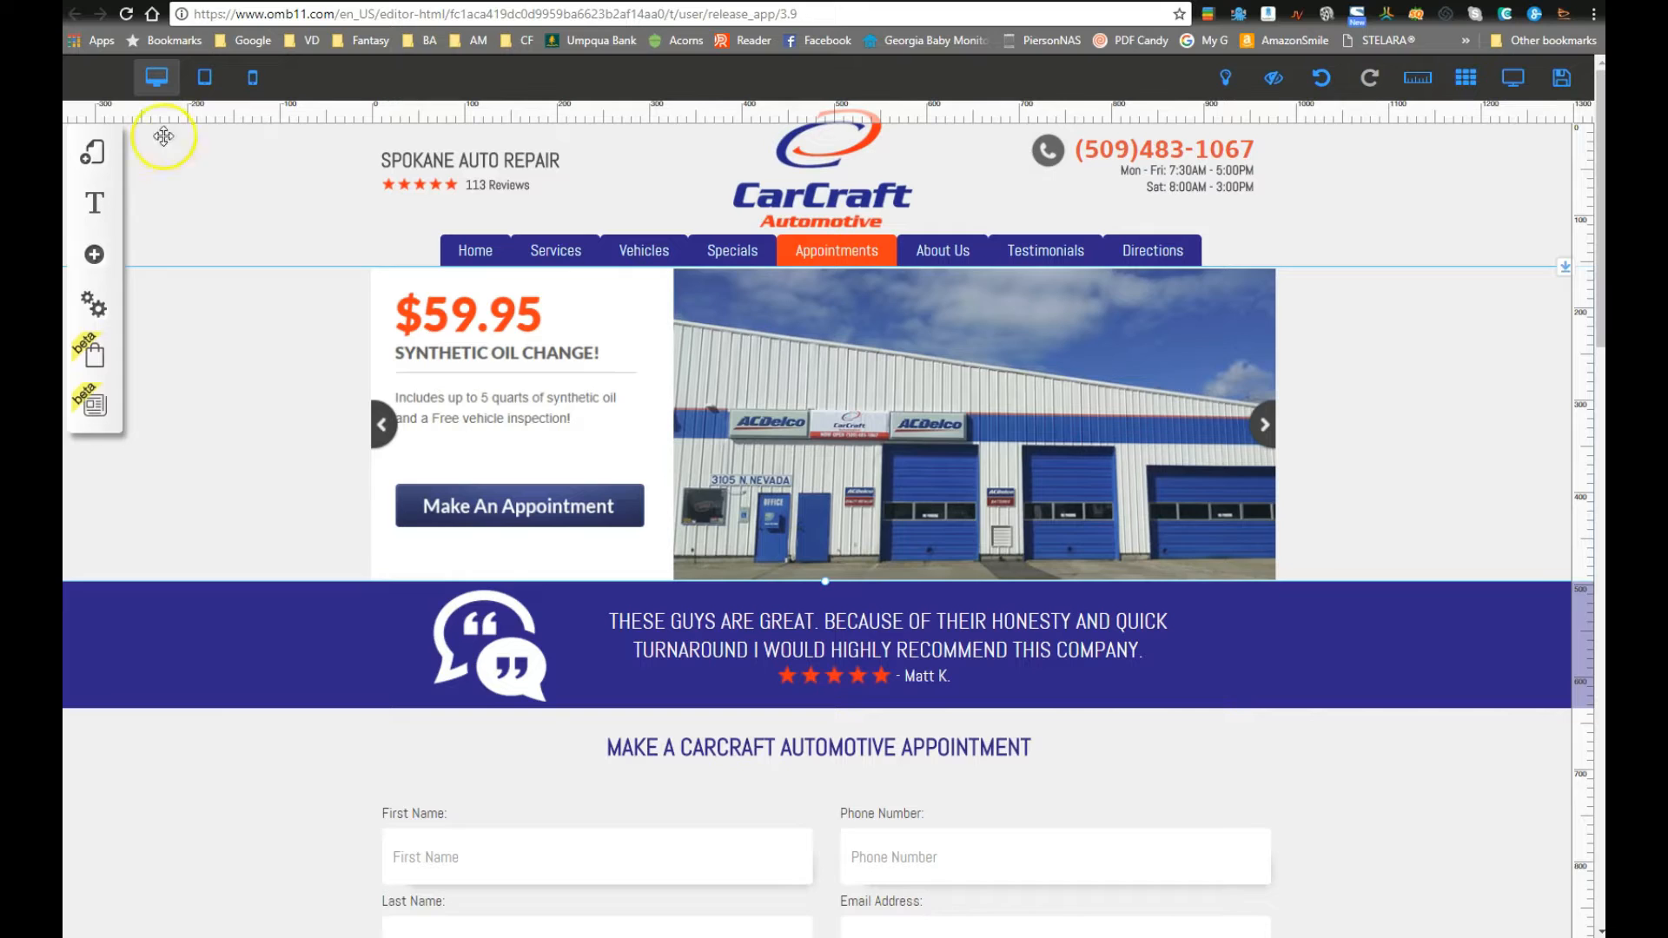
Step: Drag the appointment form lower on the page, leaving empty space above it
scroll(556, 464, down, 2)
scroll(510, 451, up, 2)
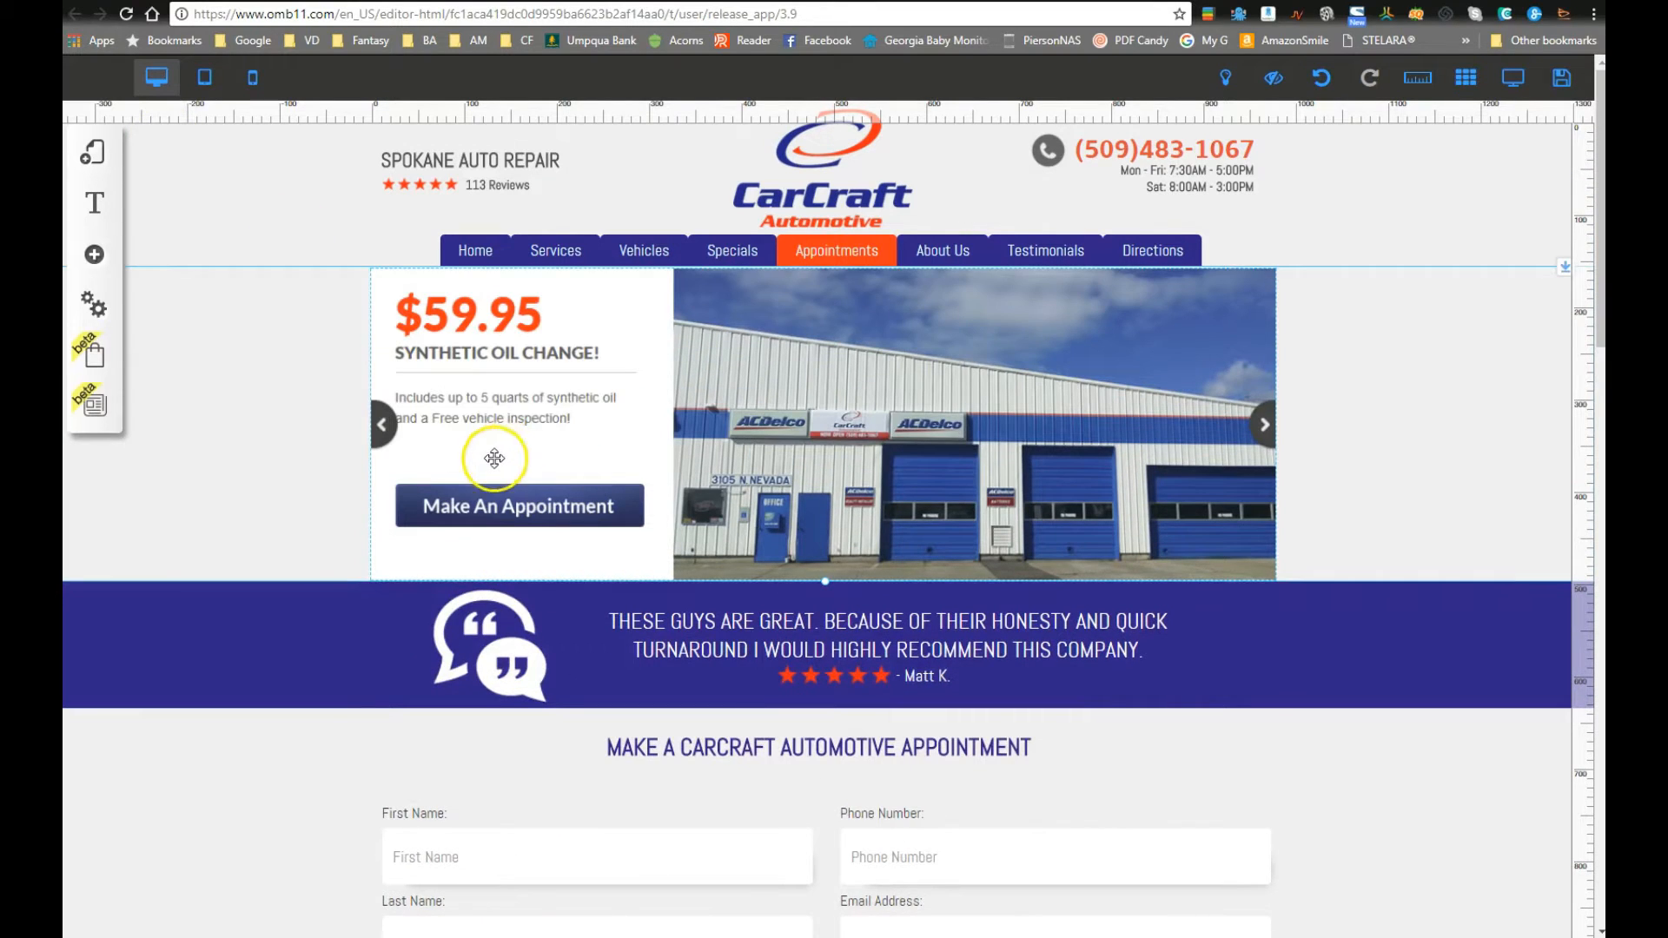
scroll(582, 495, down, 4)
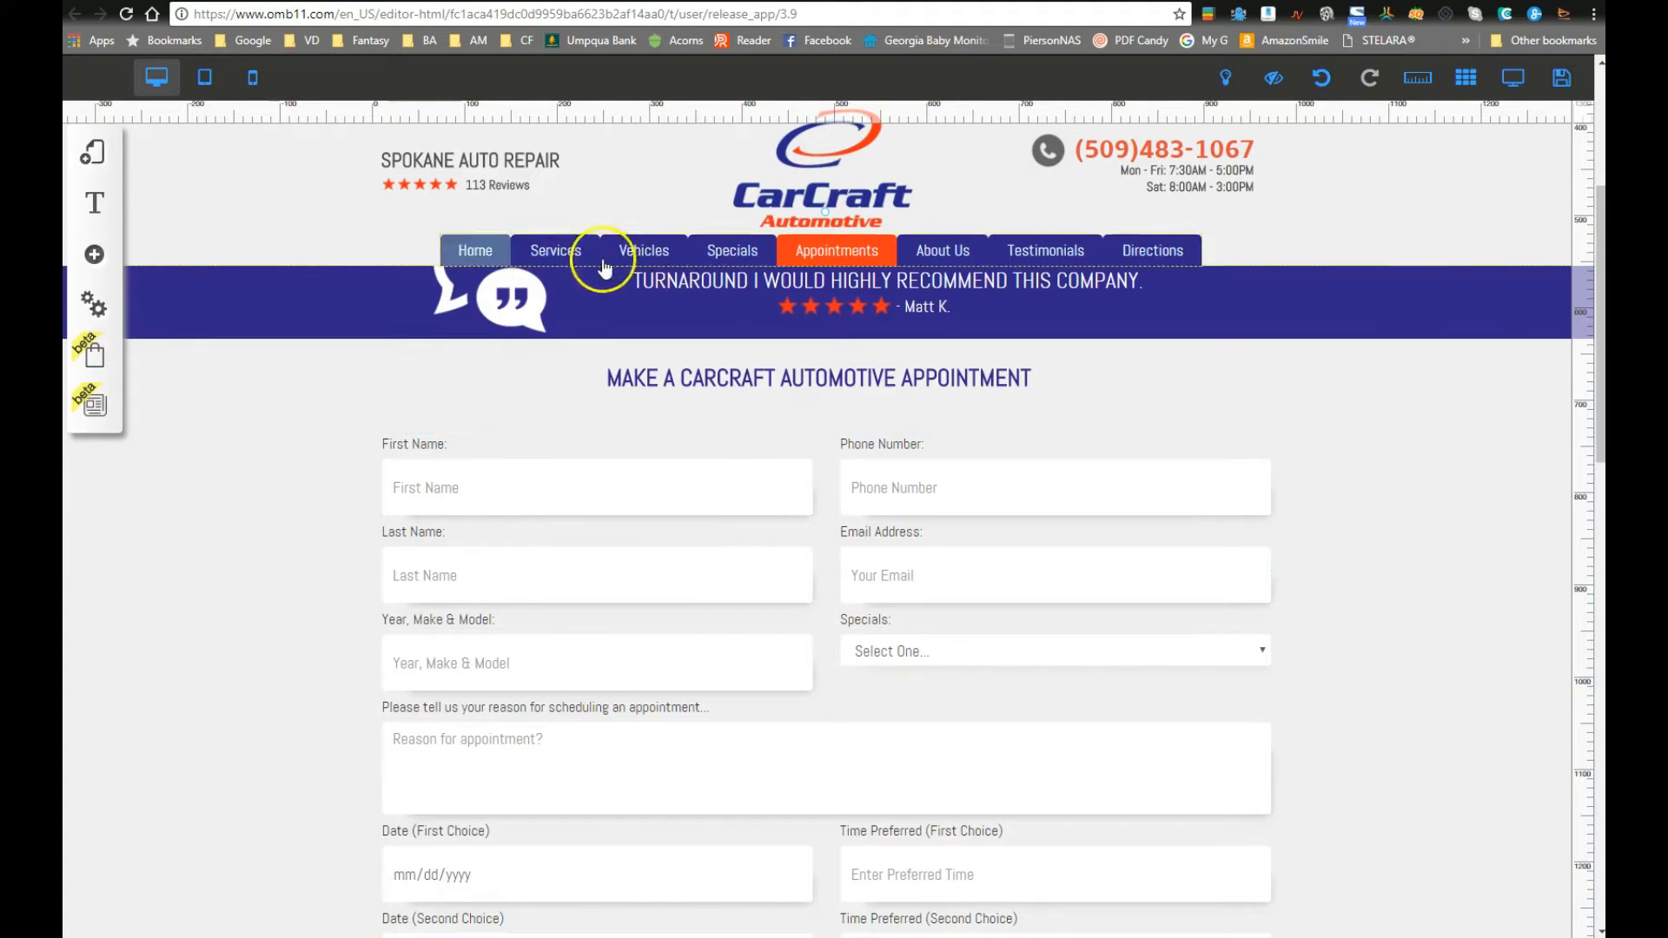
scroll(559, 532, down, 5)
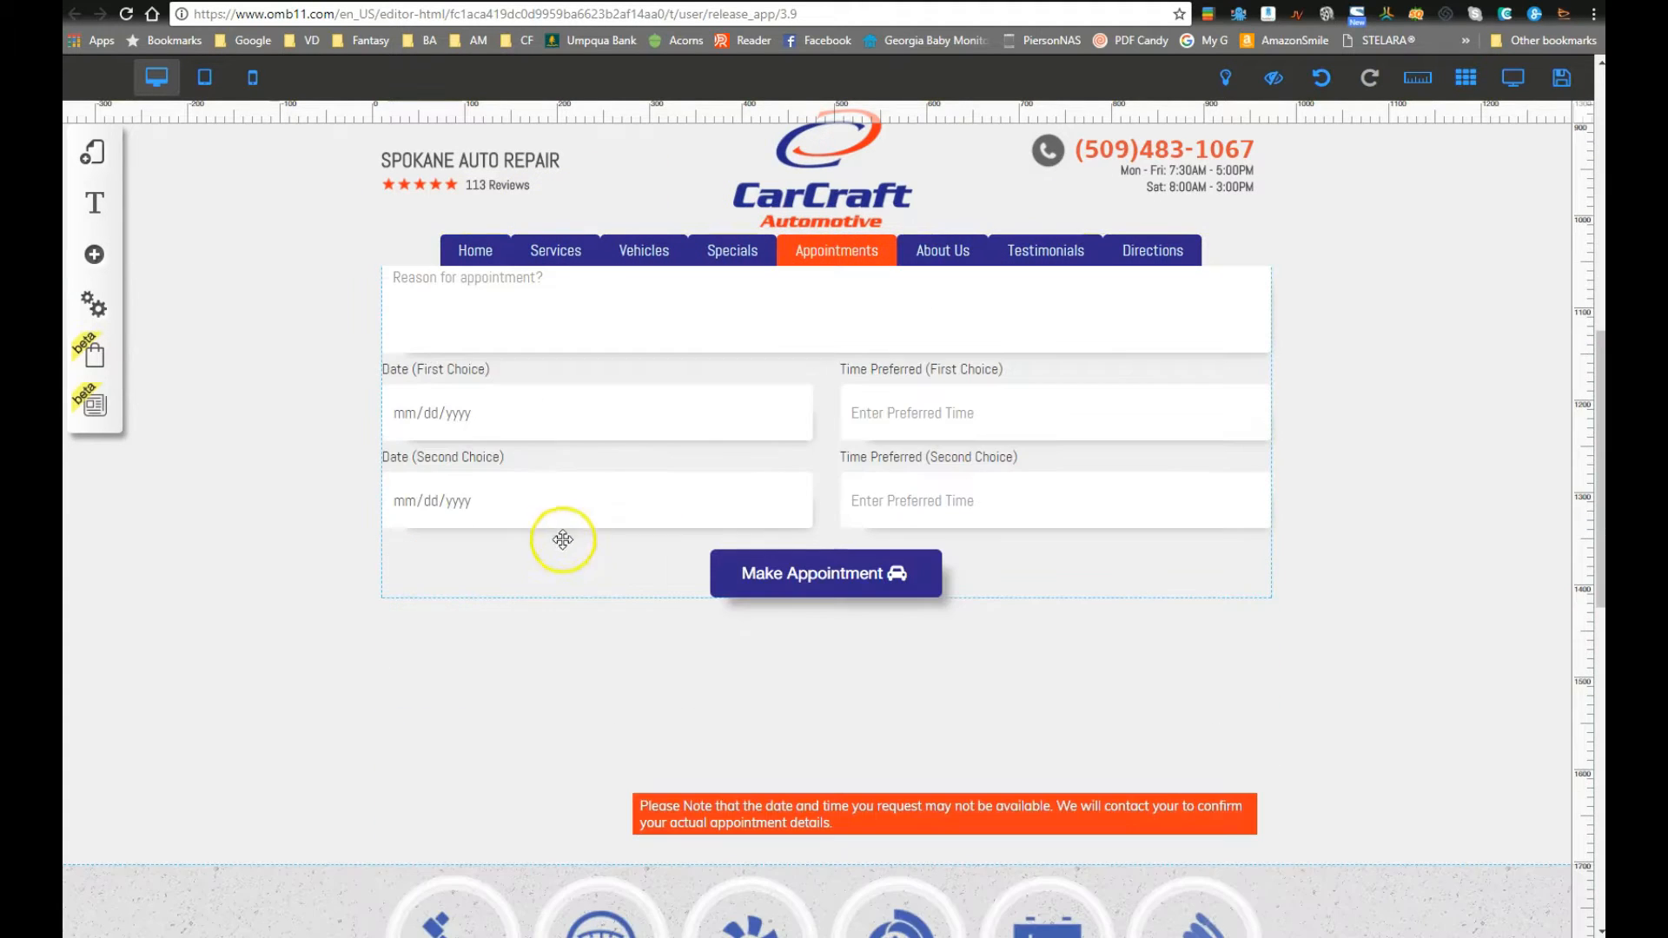
scroll(515, 511, up, 5)
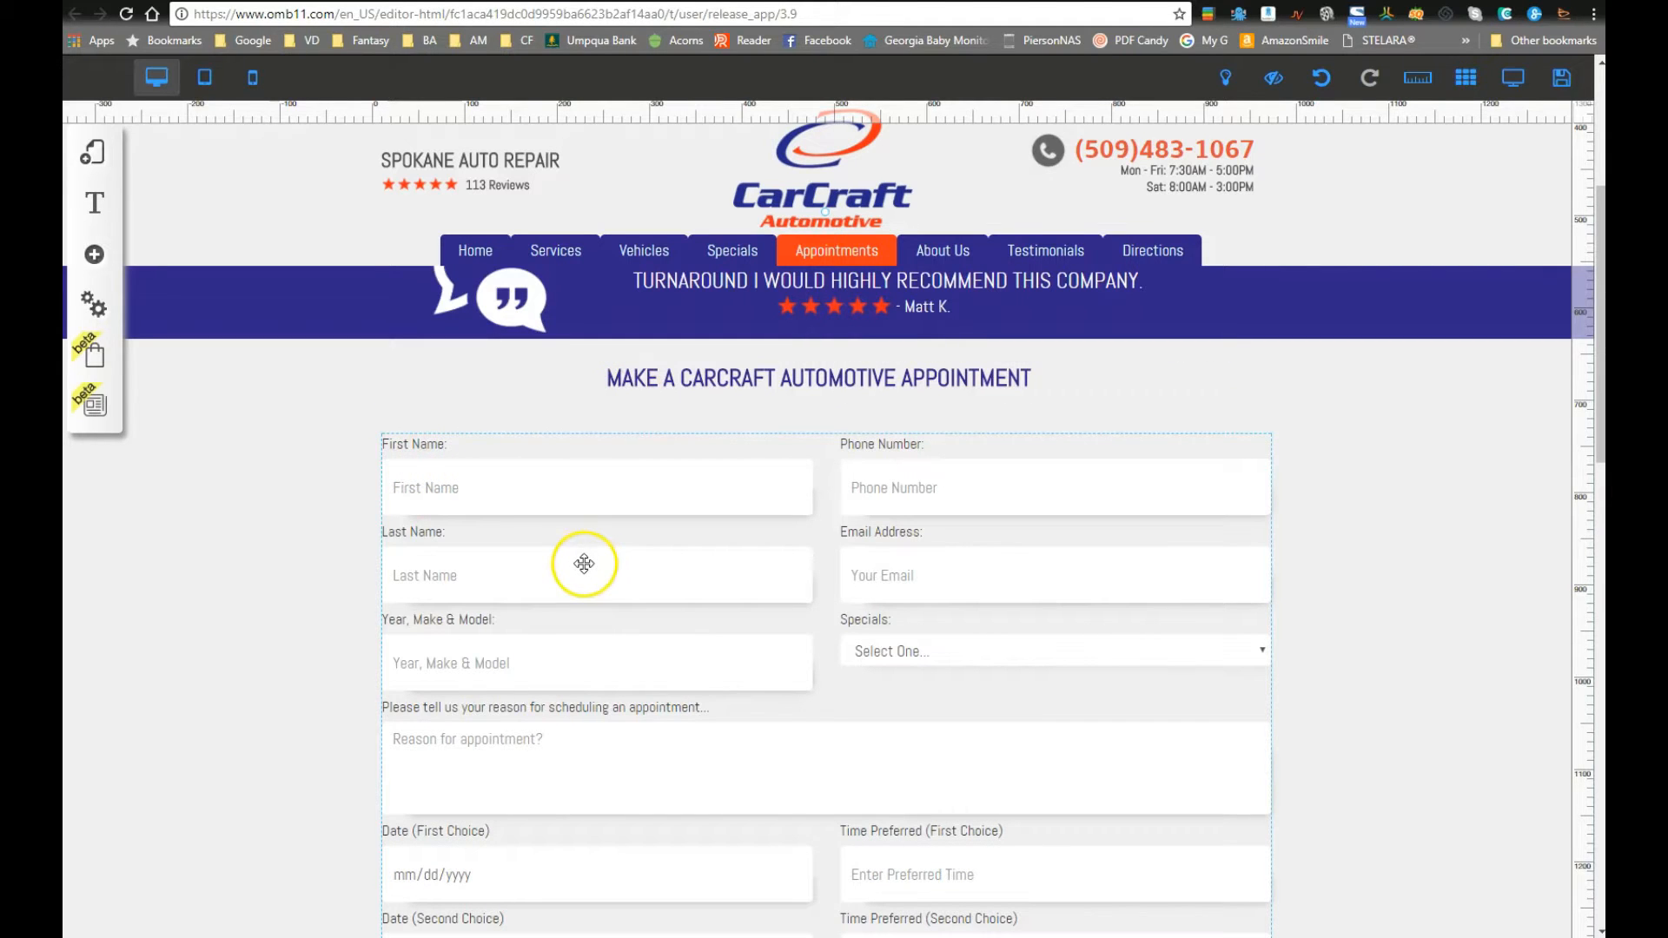
scroll(674, 771, down, 3)
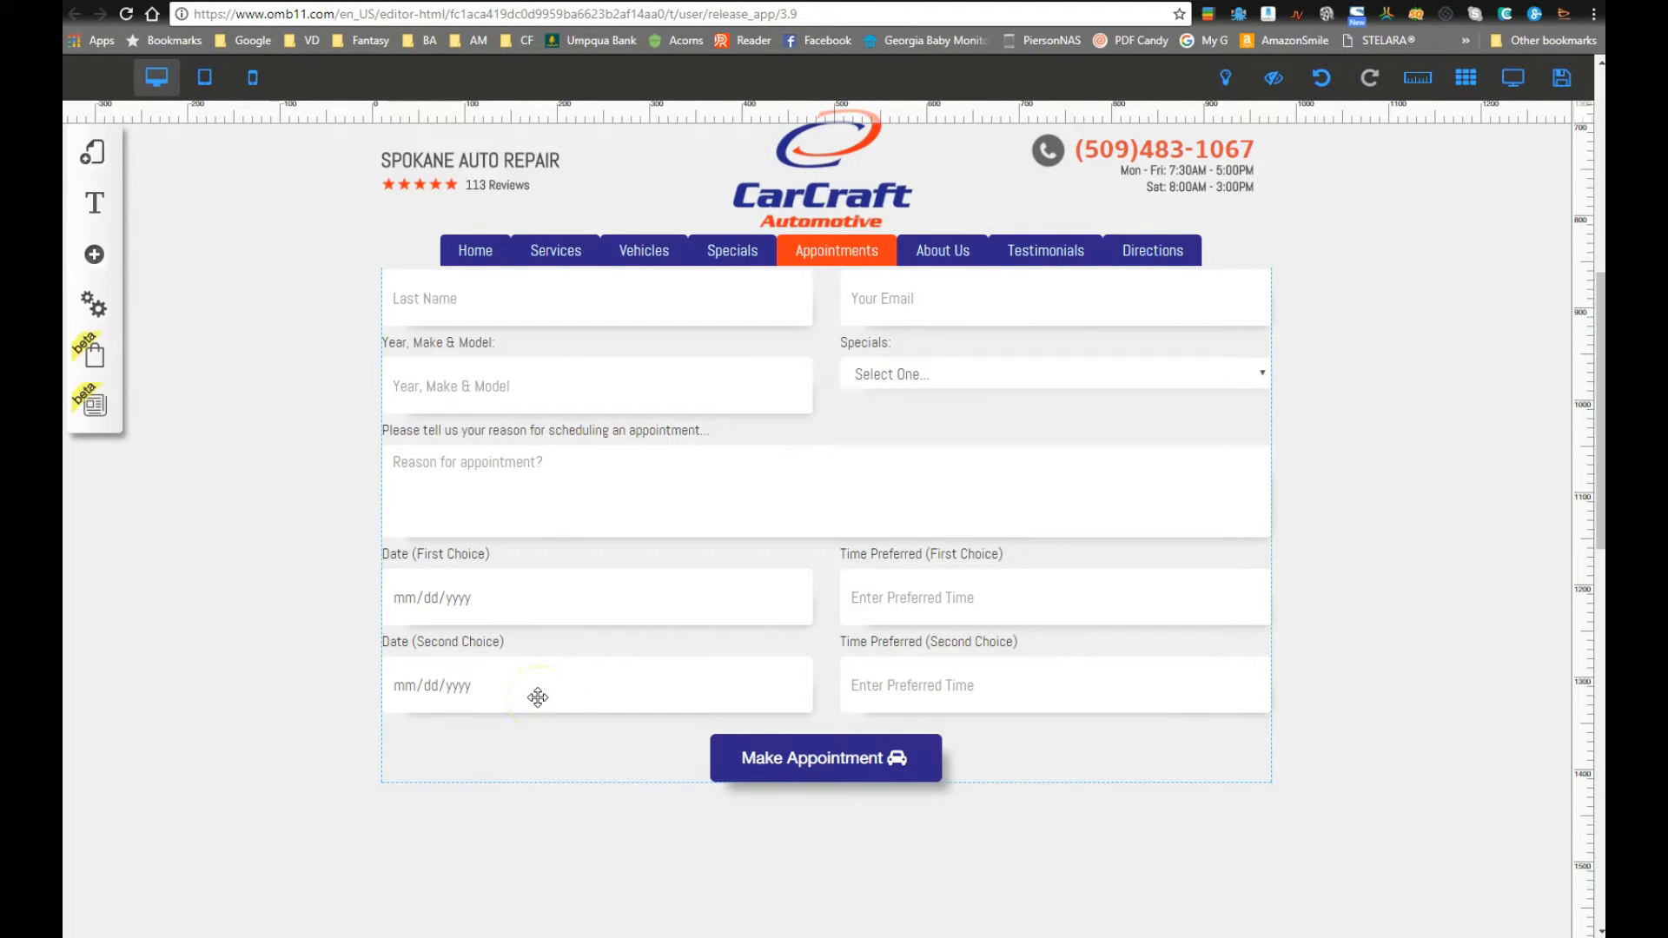
scroll(372, 652, up, 5)
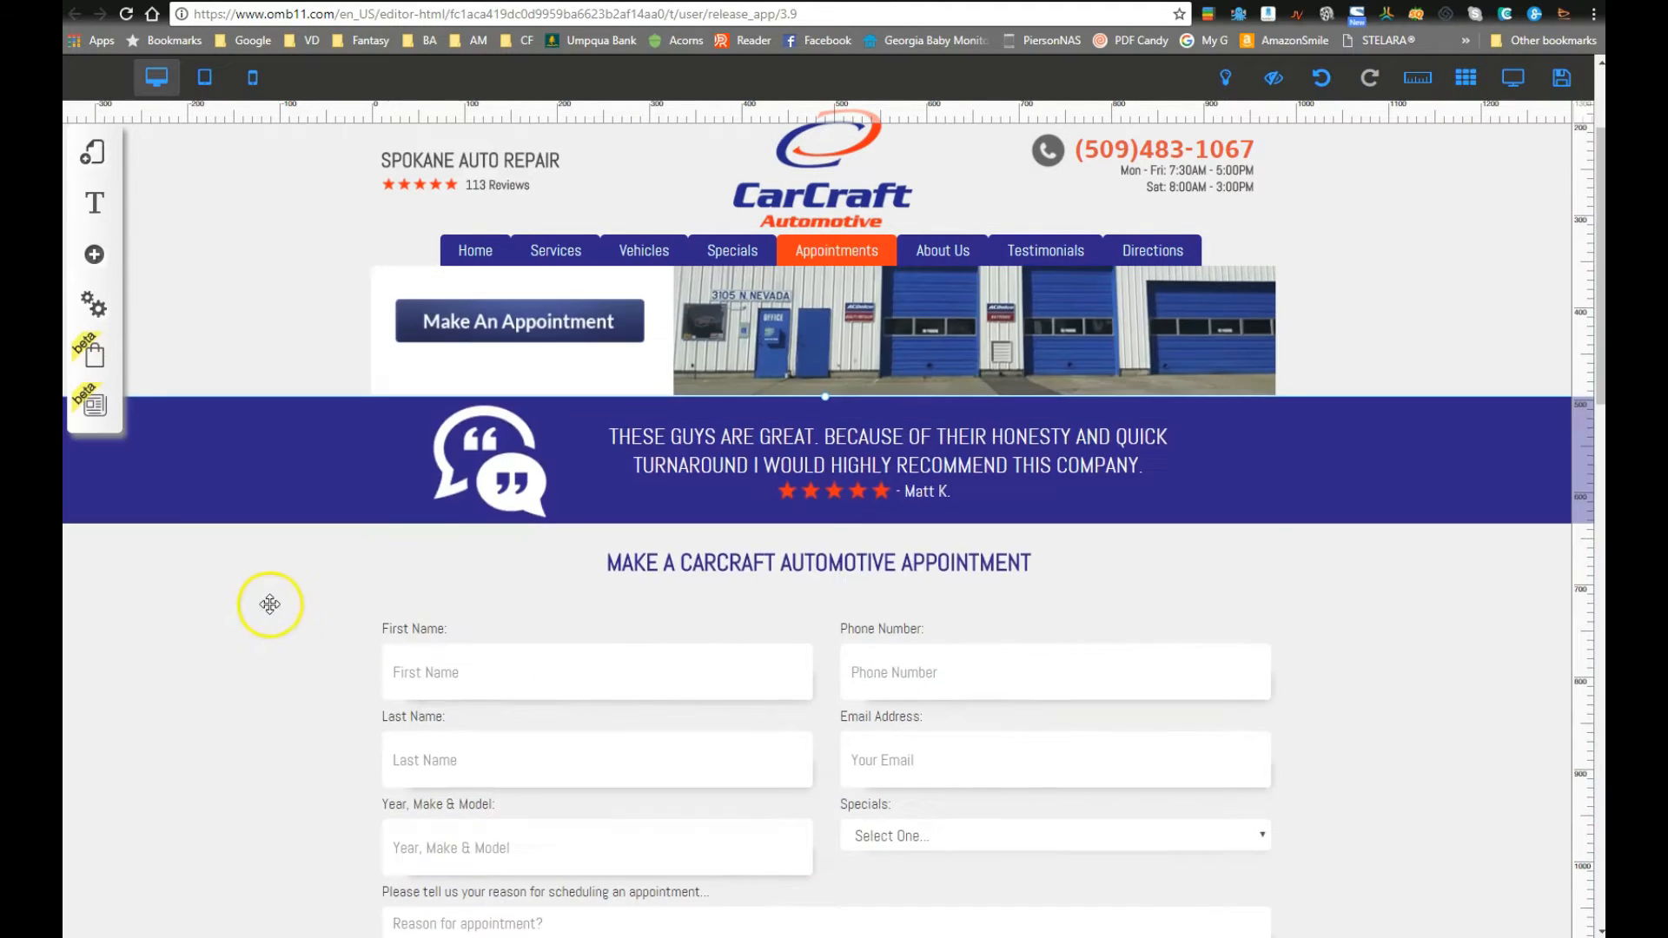
scroll(691, 757, down, 3)
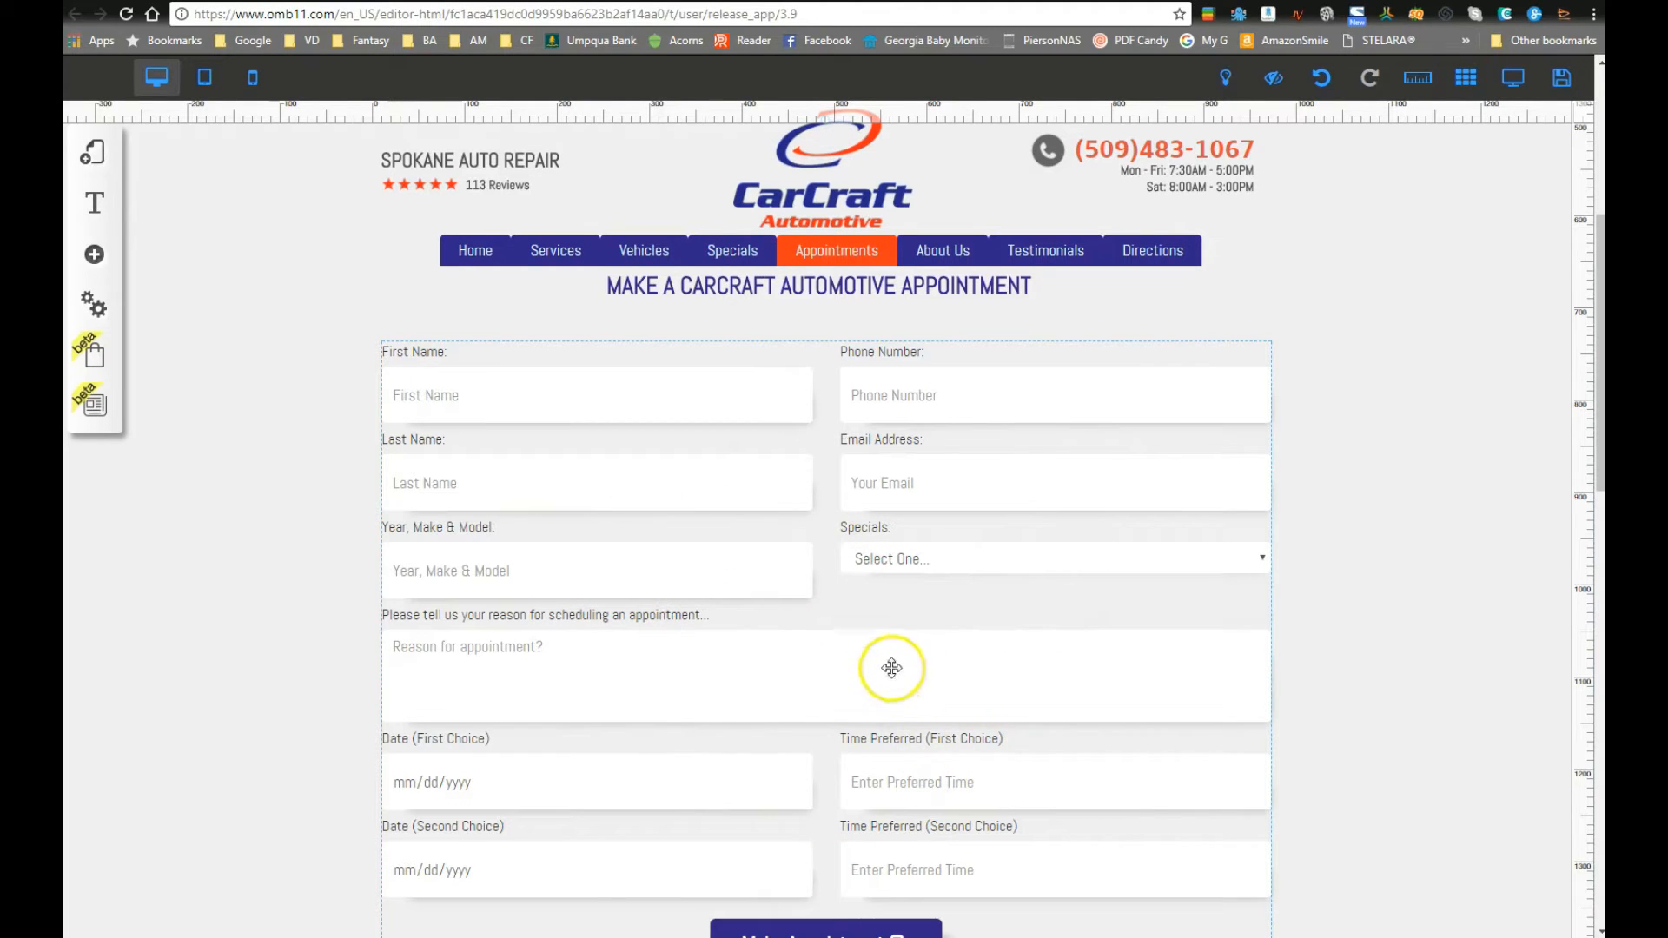
scroll(796, 666, down, 2)
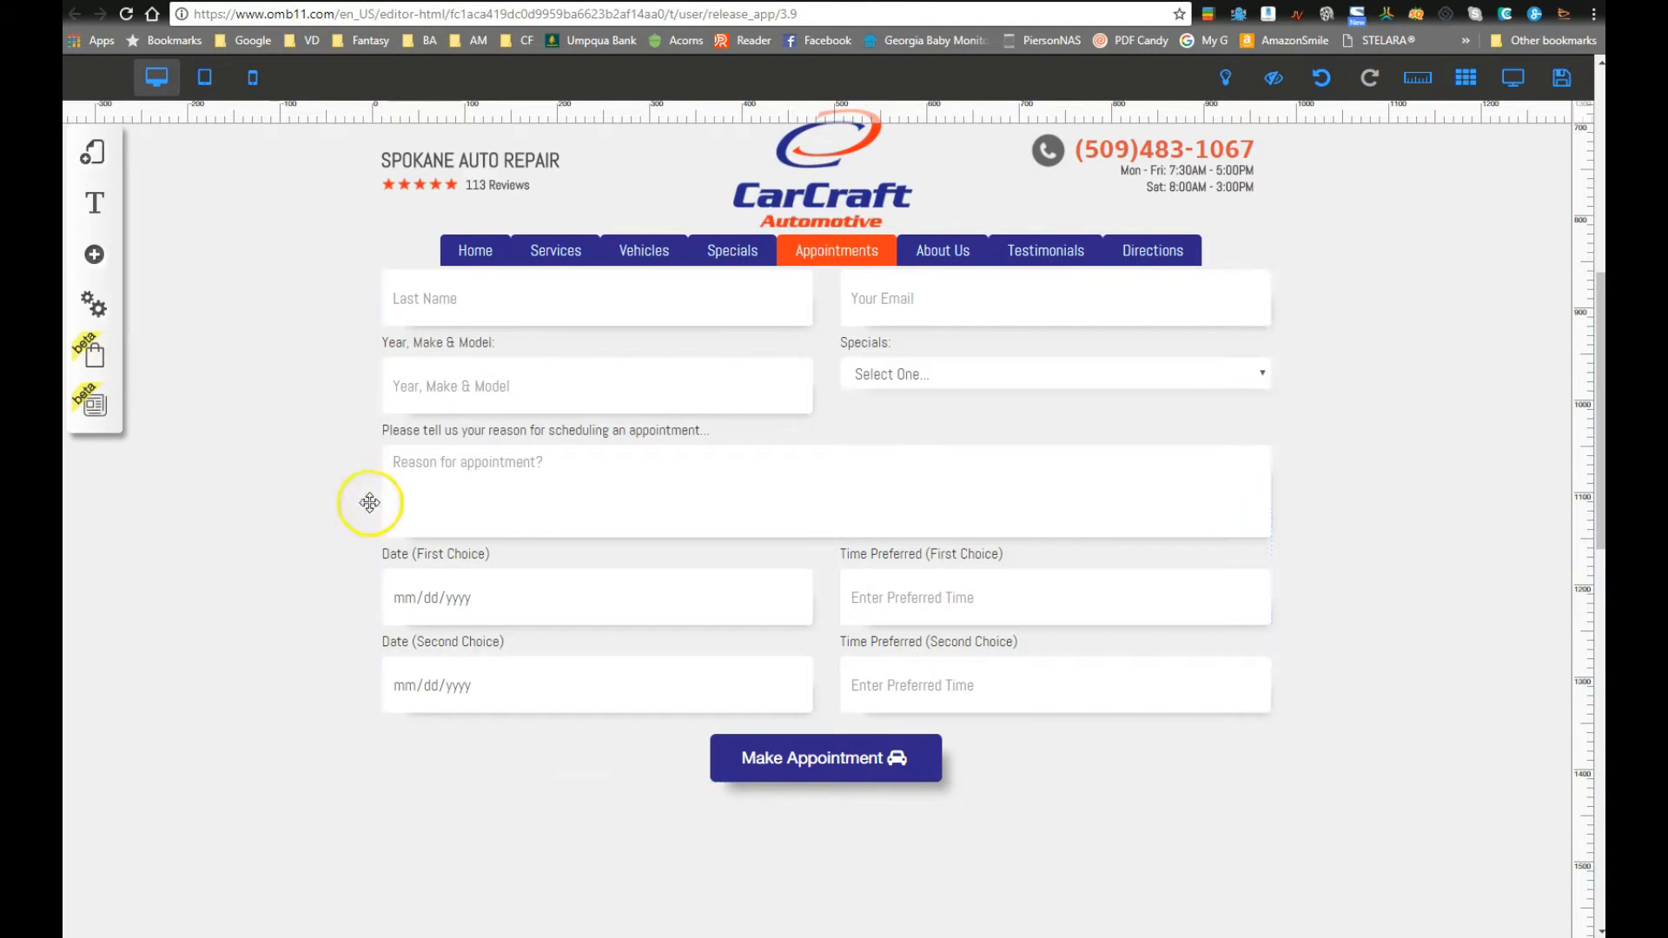
scroll(350, 504, up, 5)
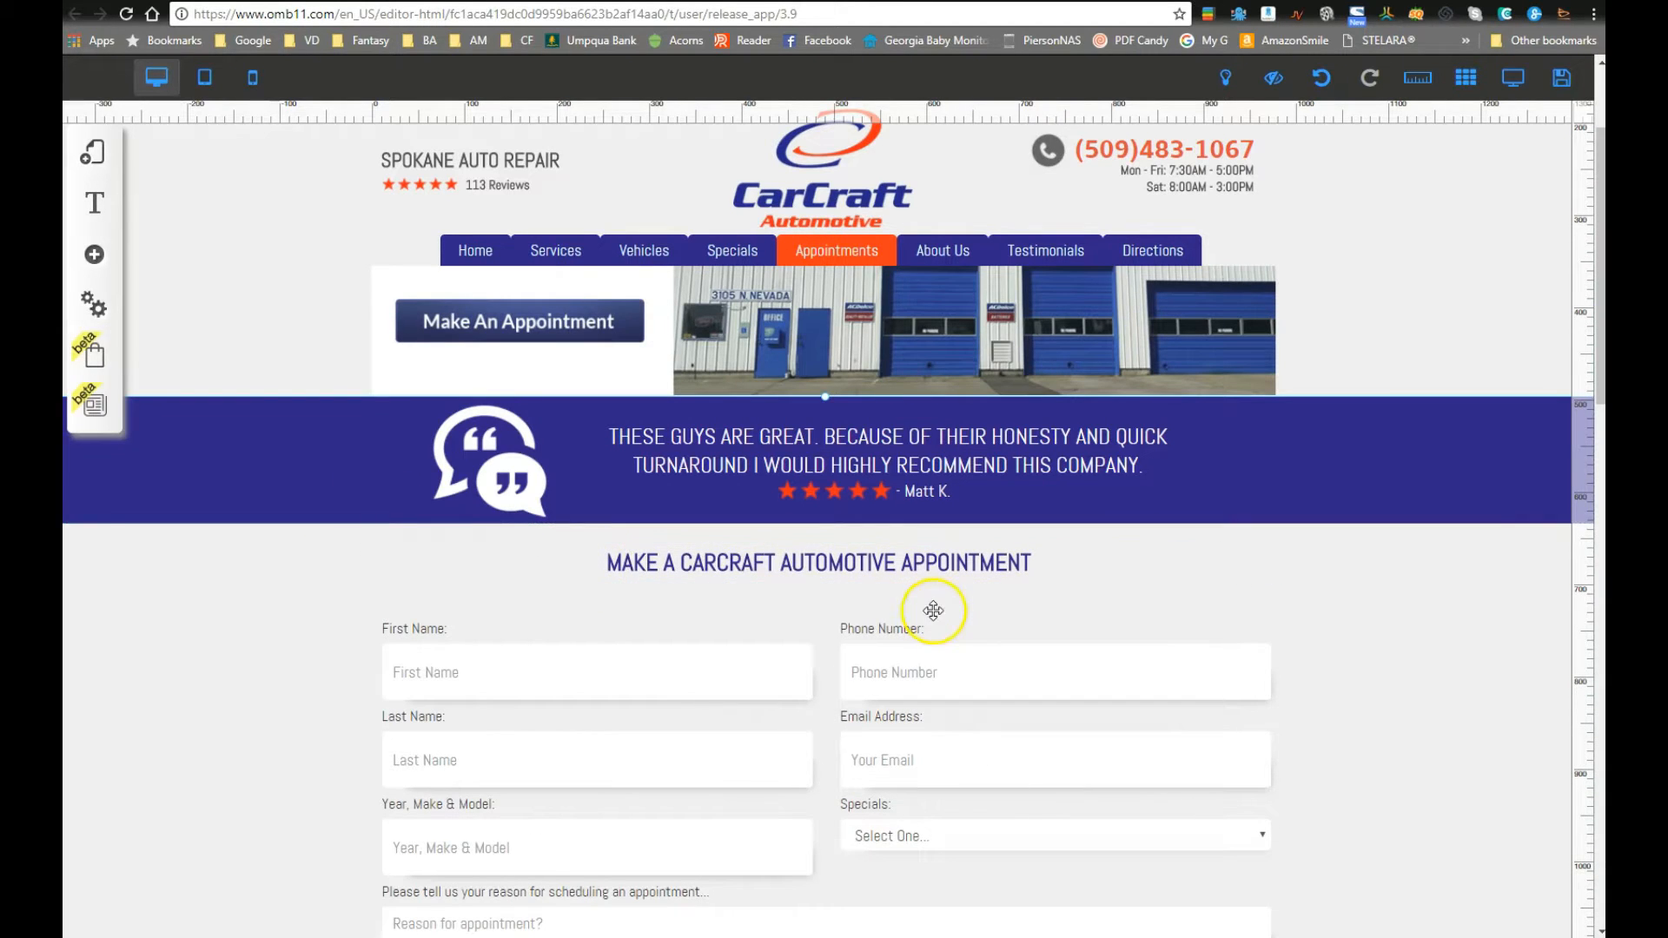
scroll(1146, 622, down, 2)
drag(1237, 432, 1222, 805)
scroll(1136, 688, down, 3)
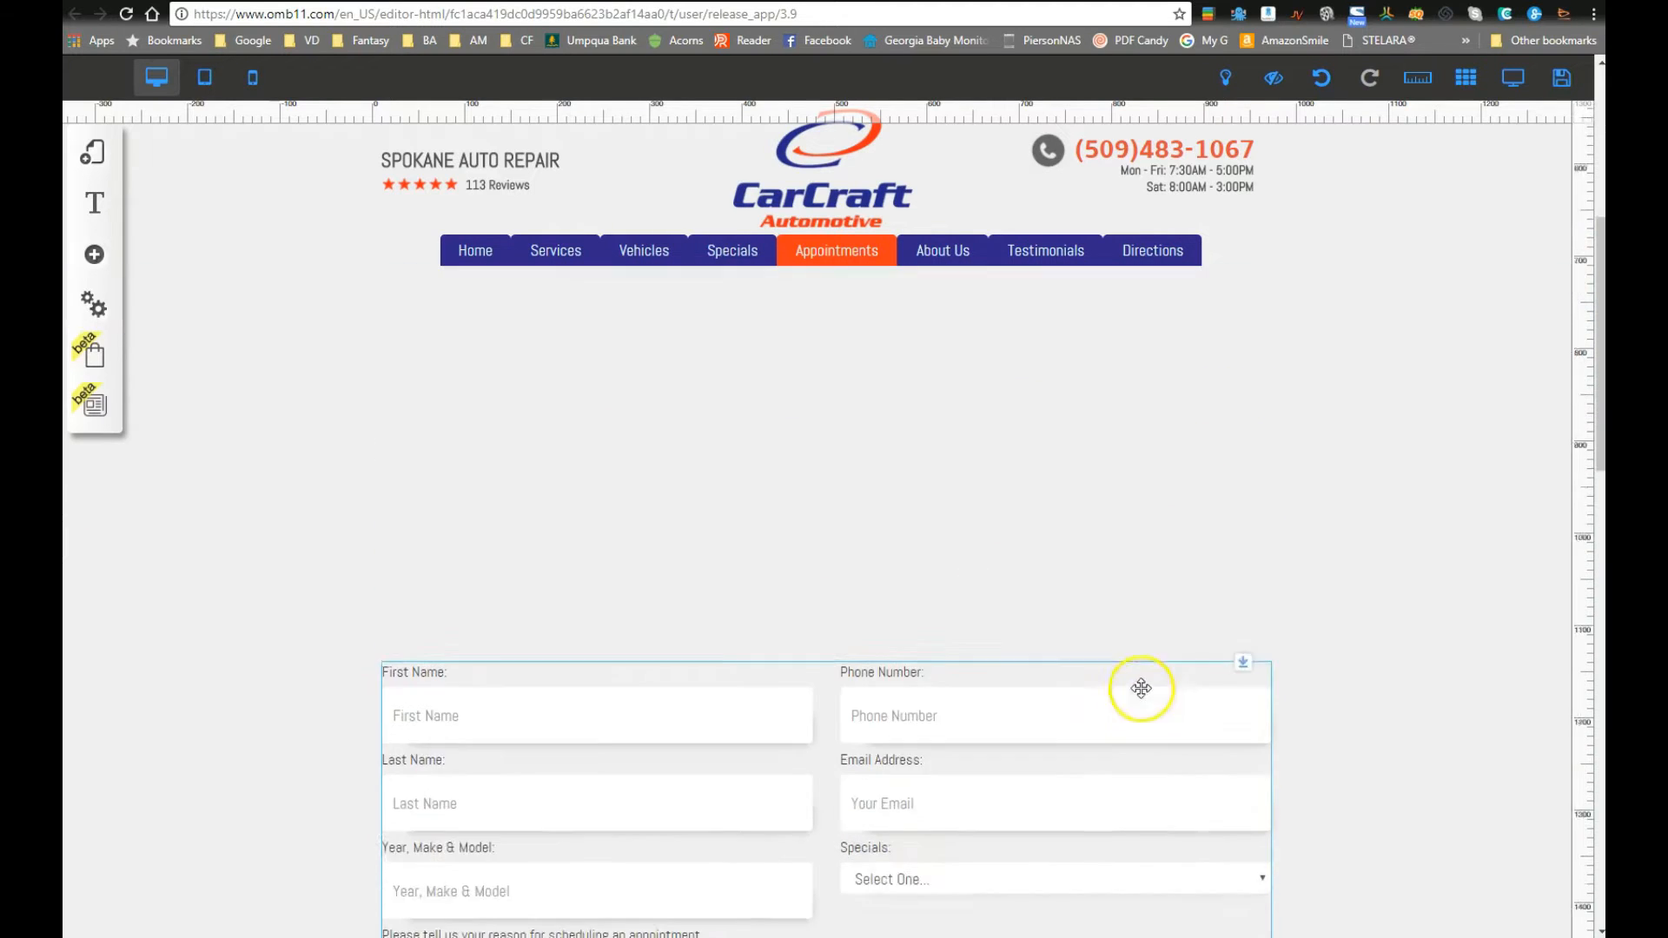
drag(1247, 526, 1239, 752)
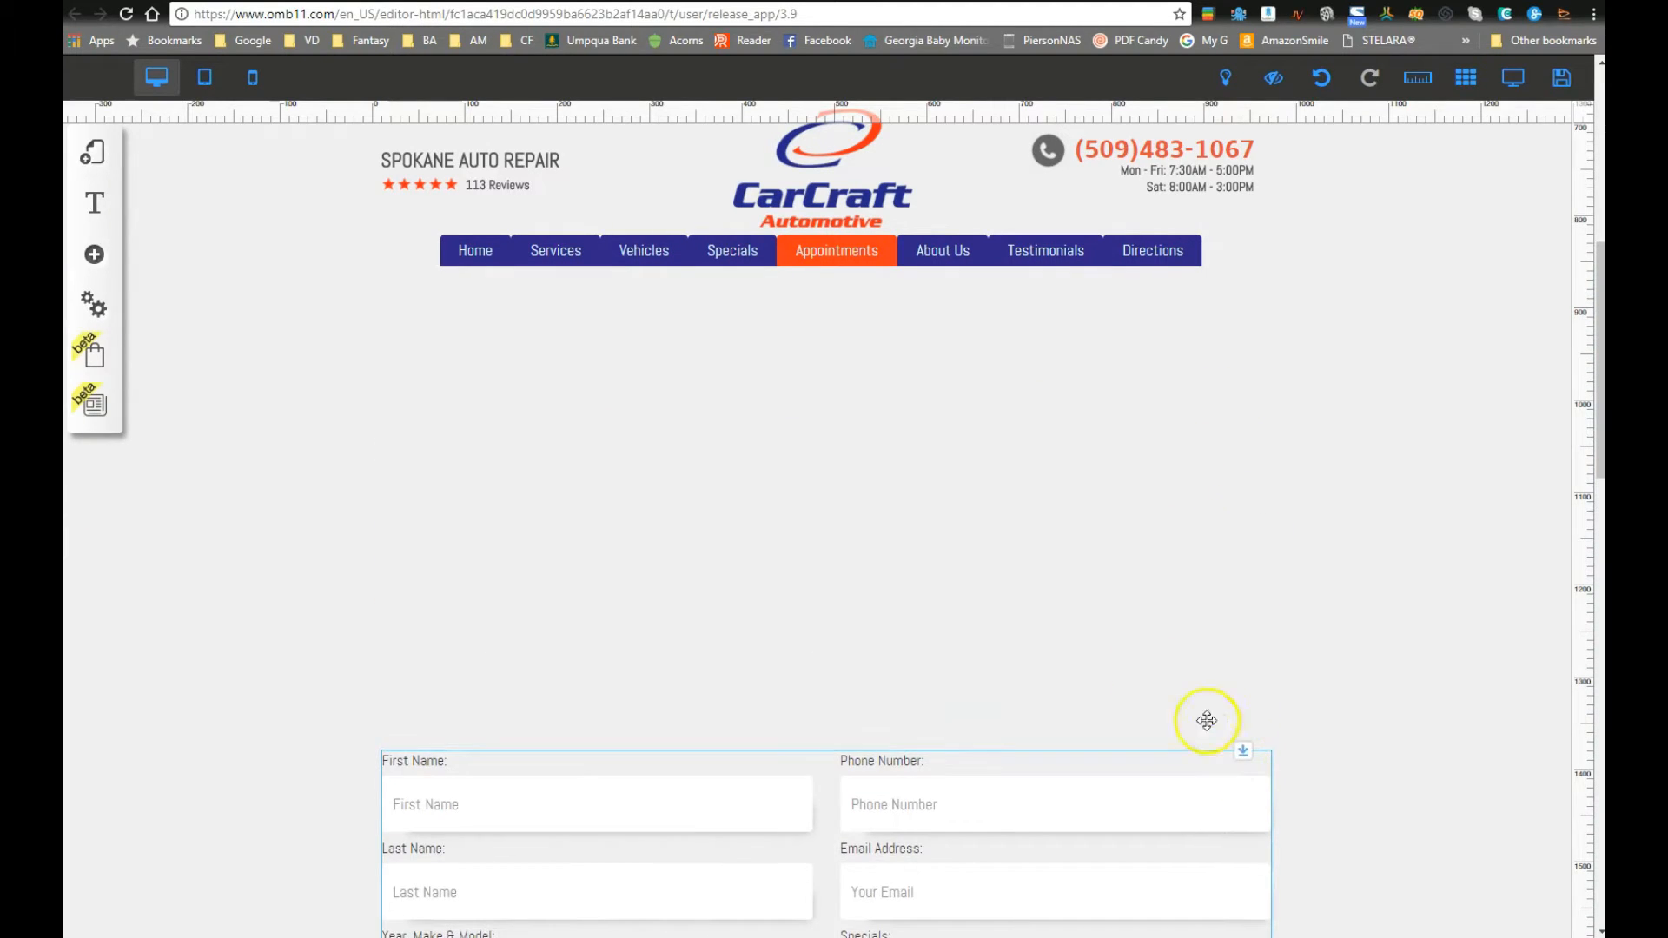
scroll(694, 485, up, 3)
Step: Bring up the Contact form templates from the Add element list and browse them
click(90, 259)
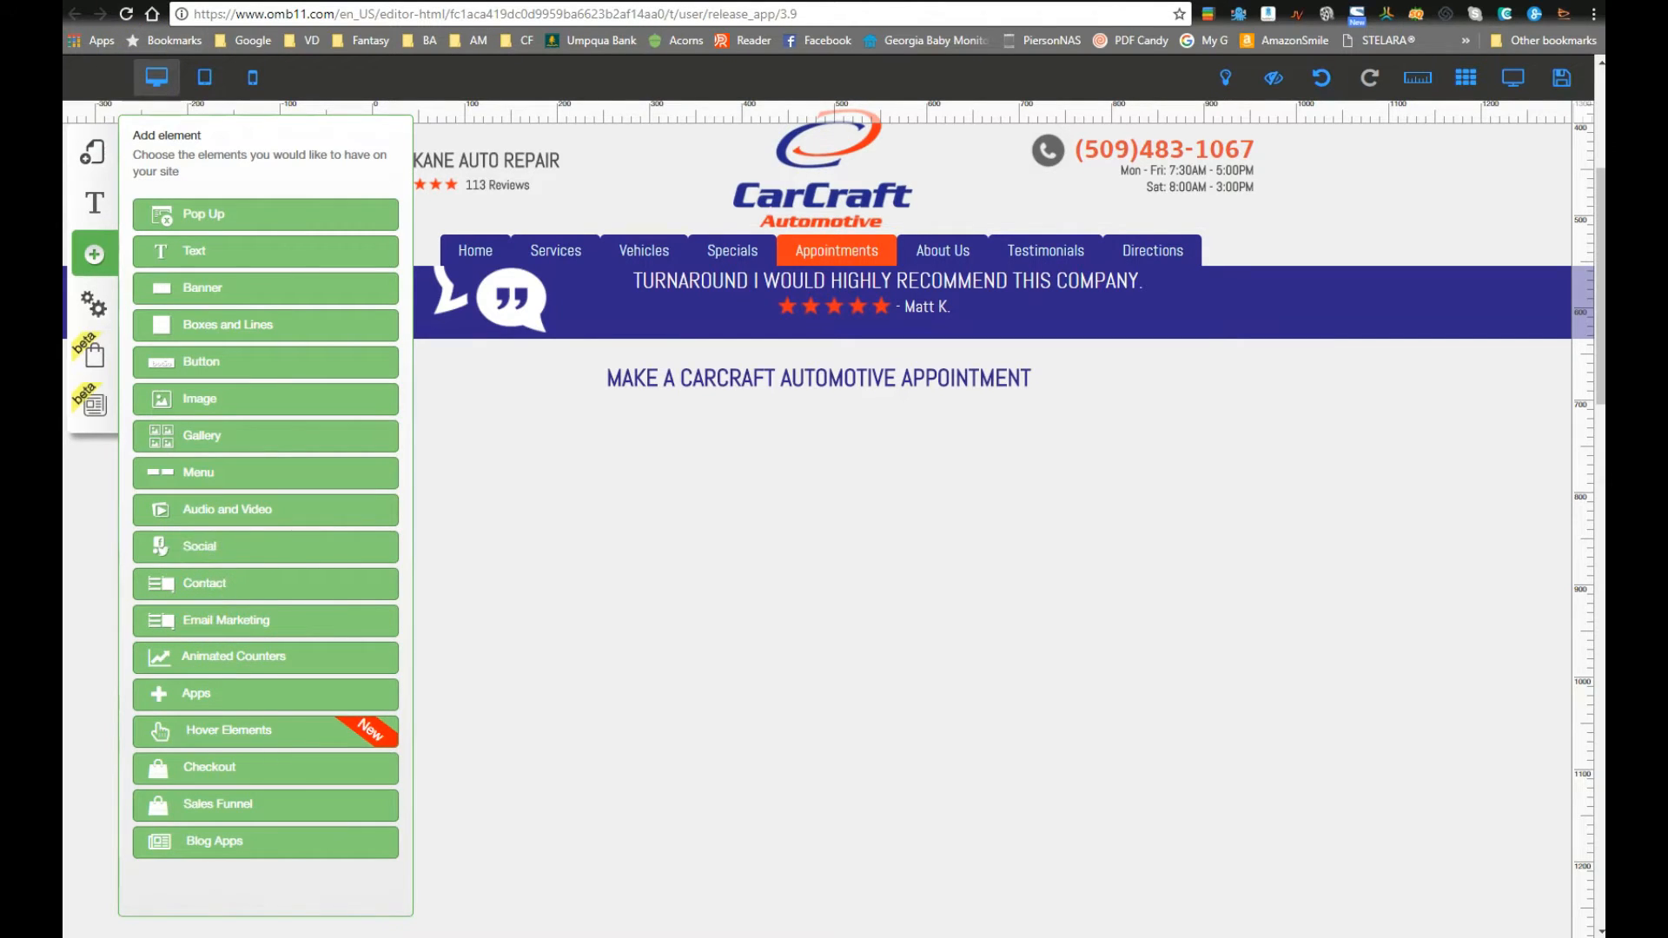
click(224, 593)
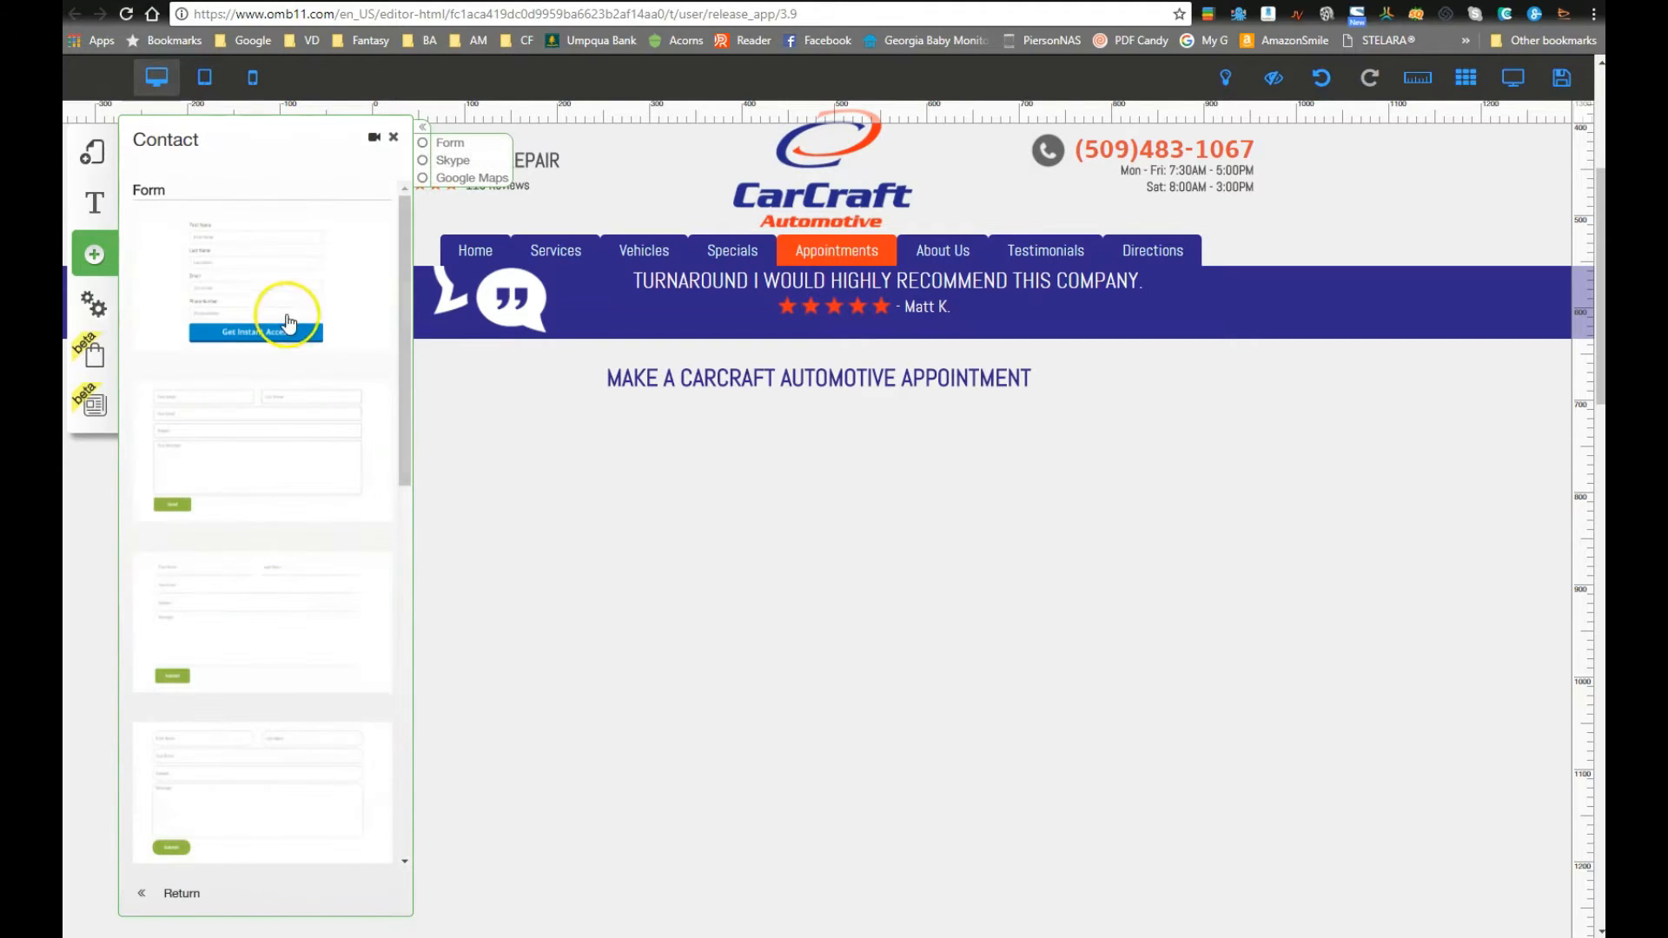
scroll(276, 678, down, 6)
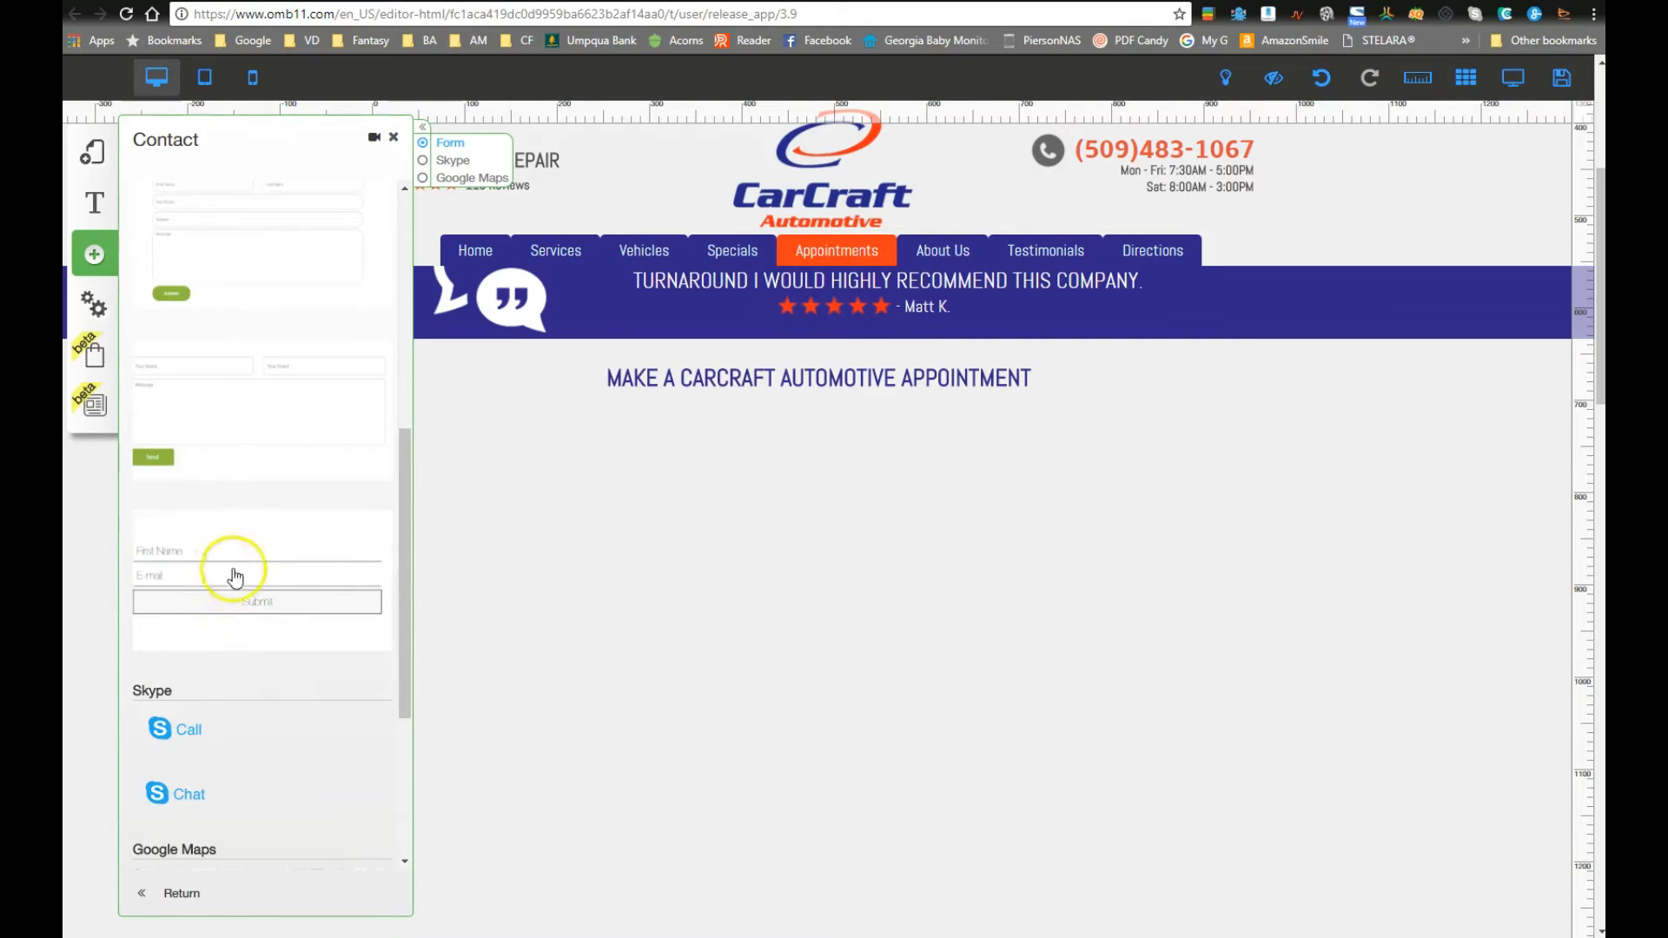
scroll(234, 565, up, 2)
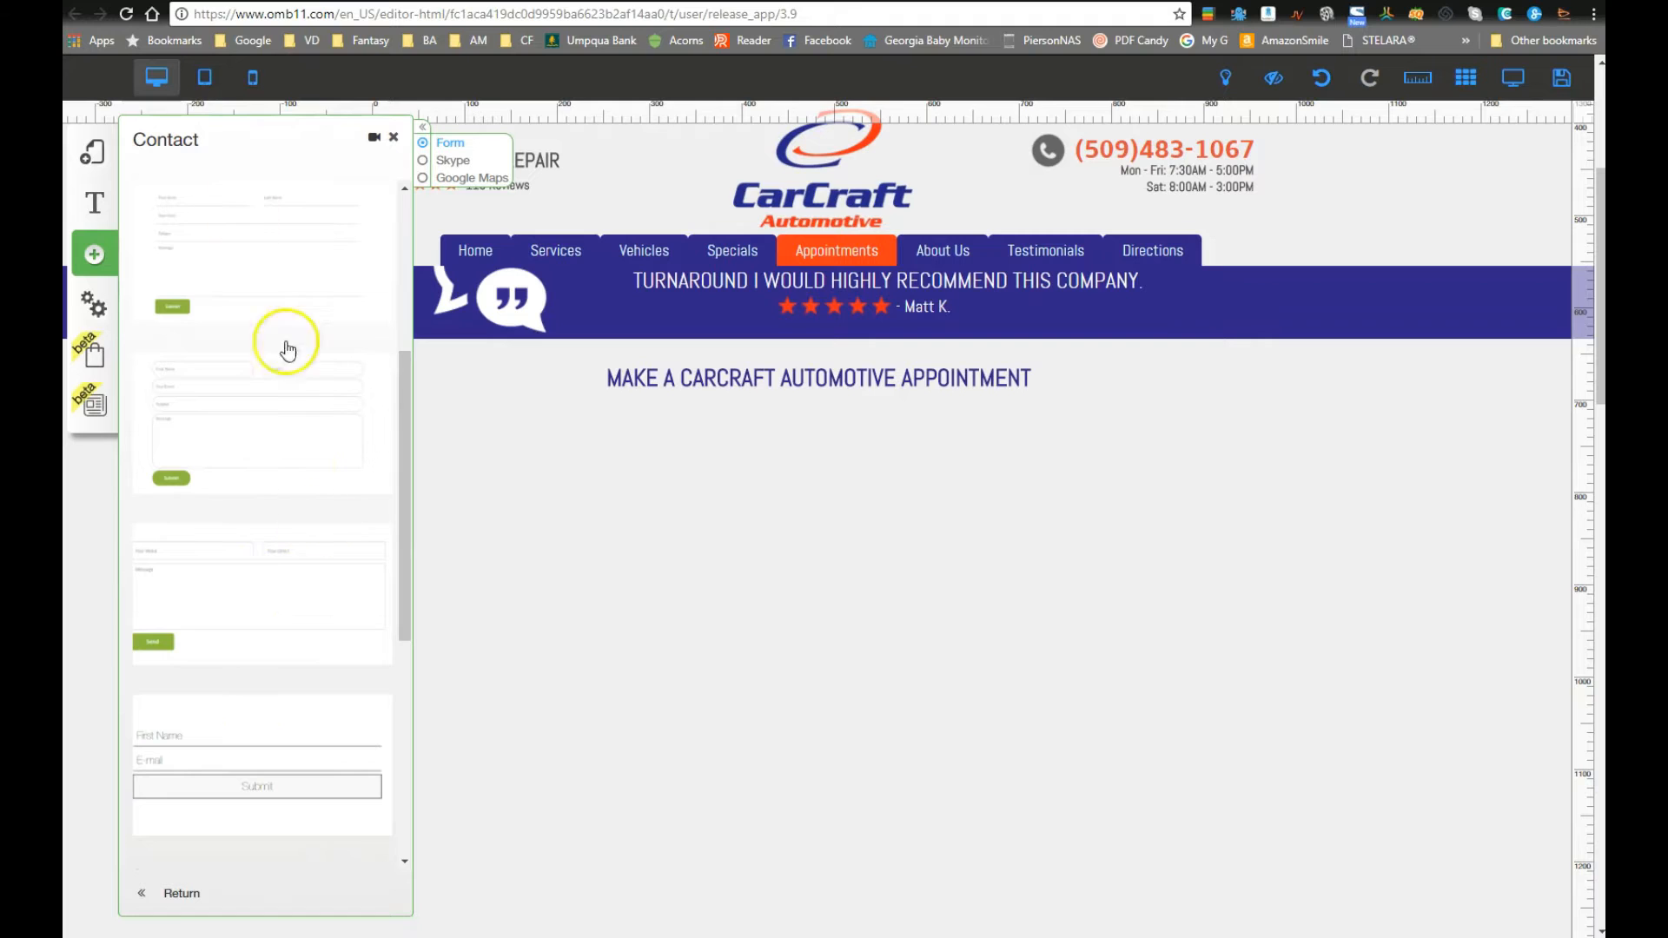
scroll(298, 695, down, 2)
scroll(295, 652, up, 3)
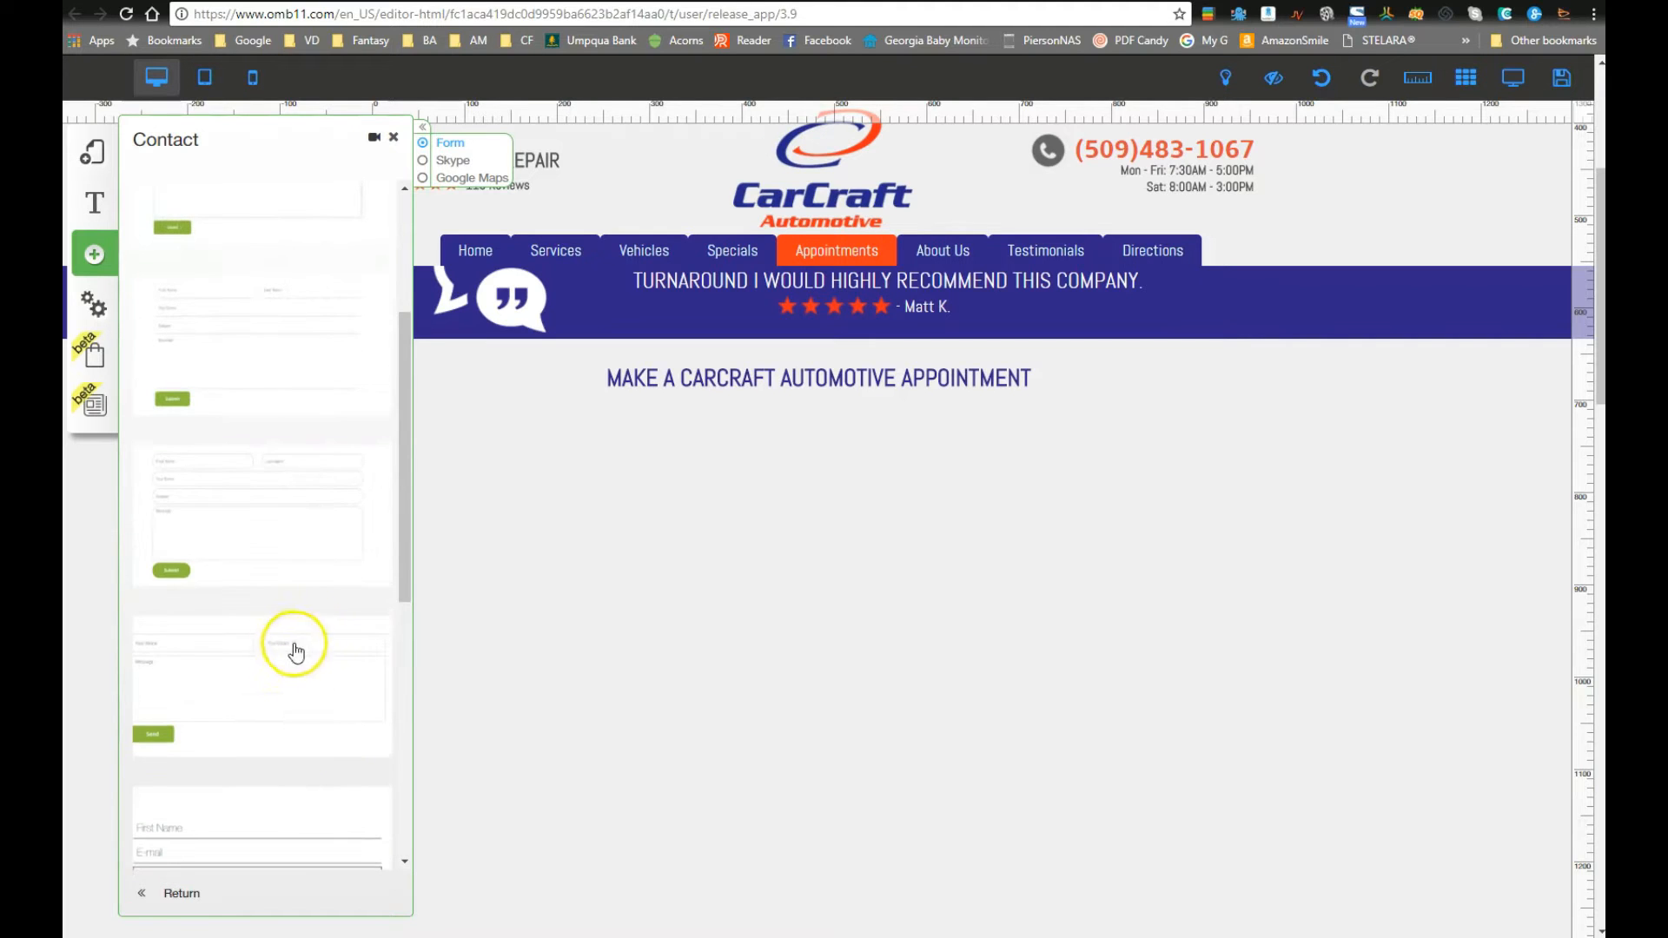
scroll(268, 411, up, 2)
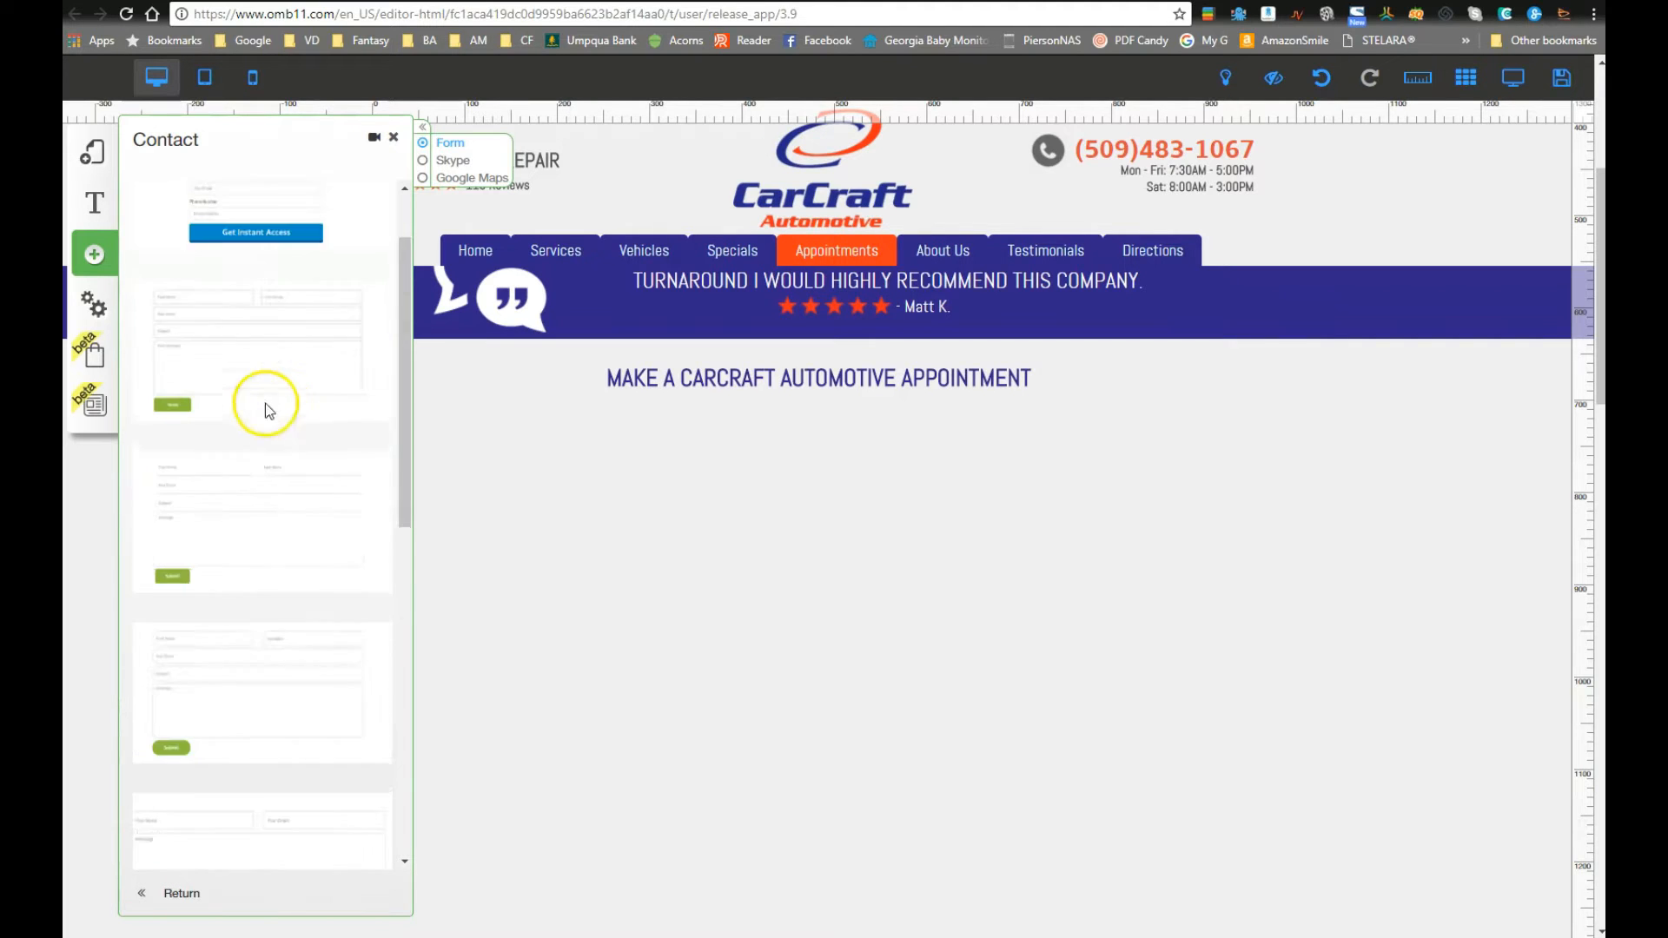
scroll(775, 695, down, 3)
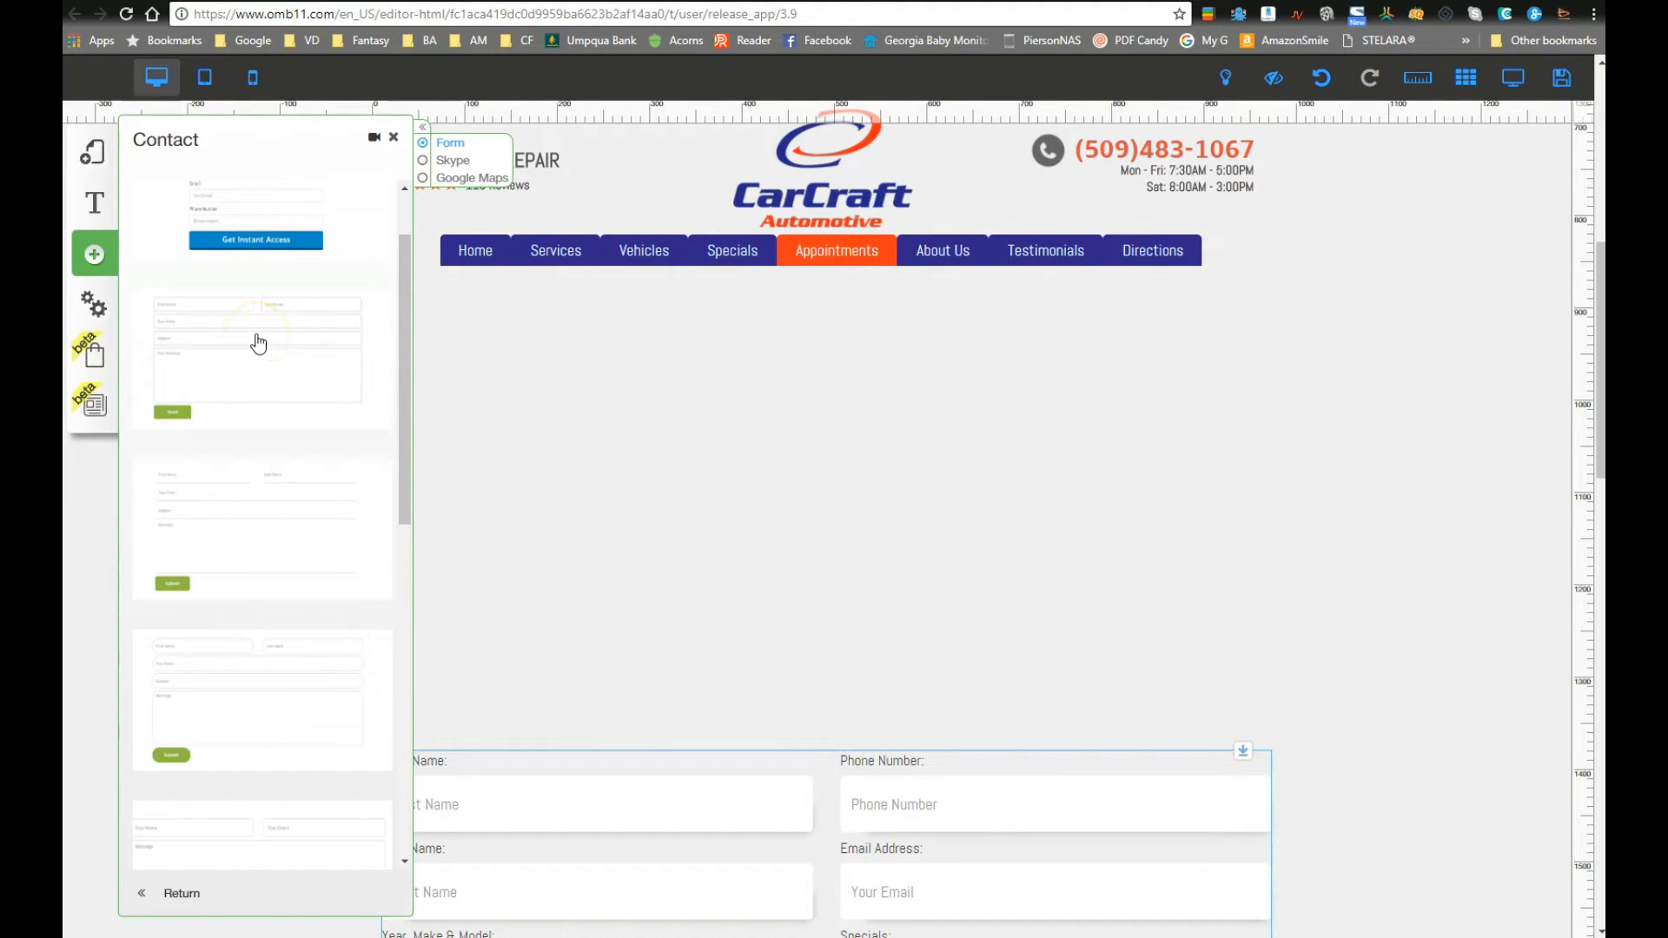
Step: Insert the Get Instant Access form template and position it above the appointment form
click(258, 216)
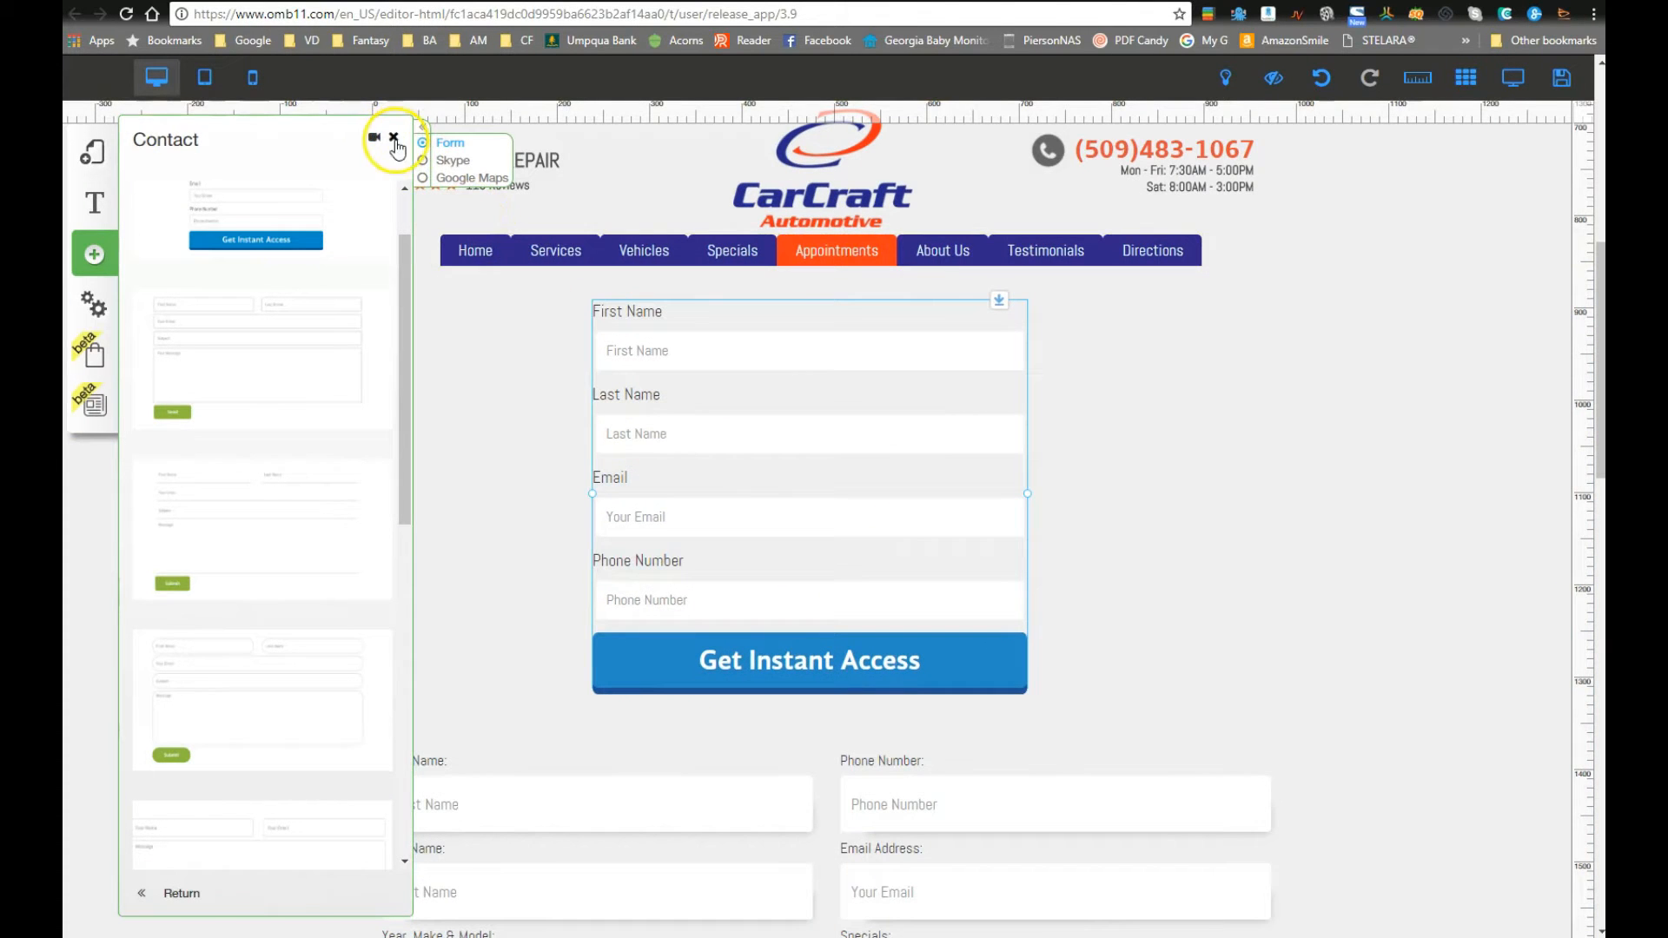
click(393, 139)
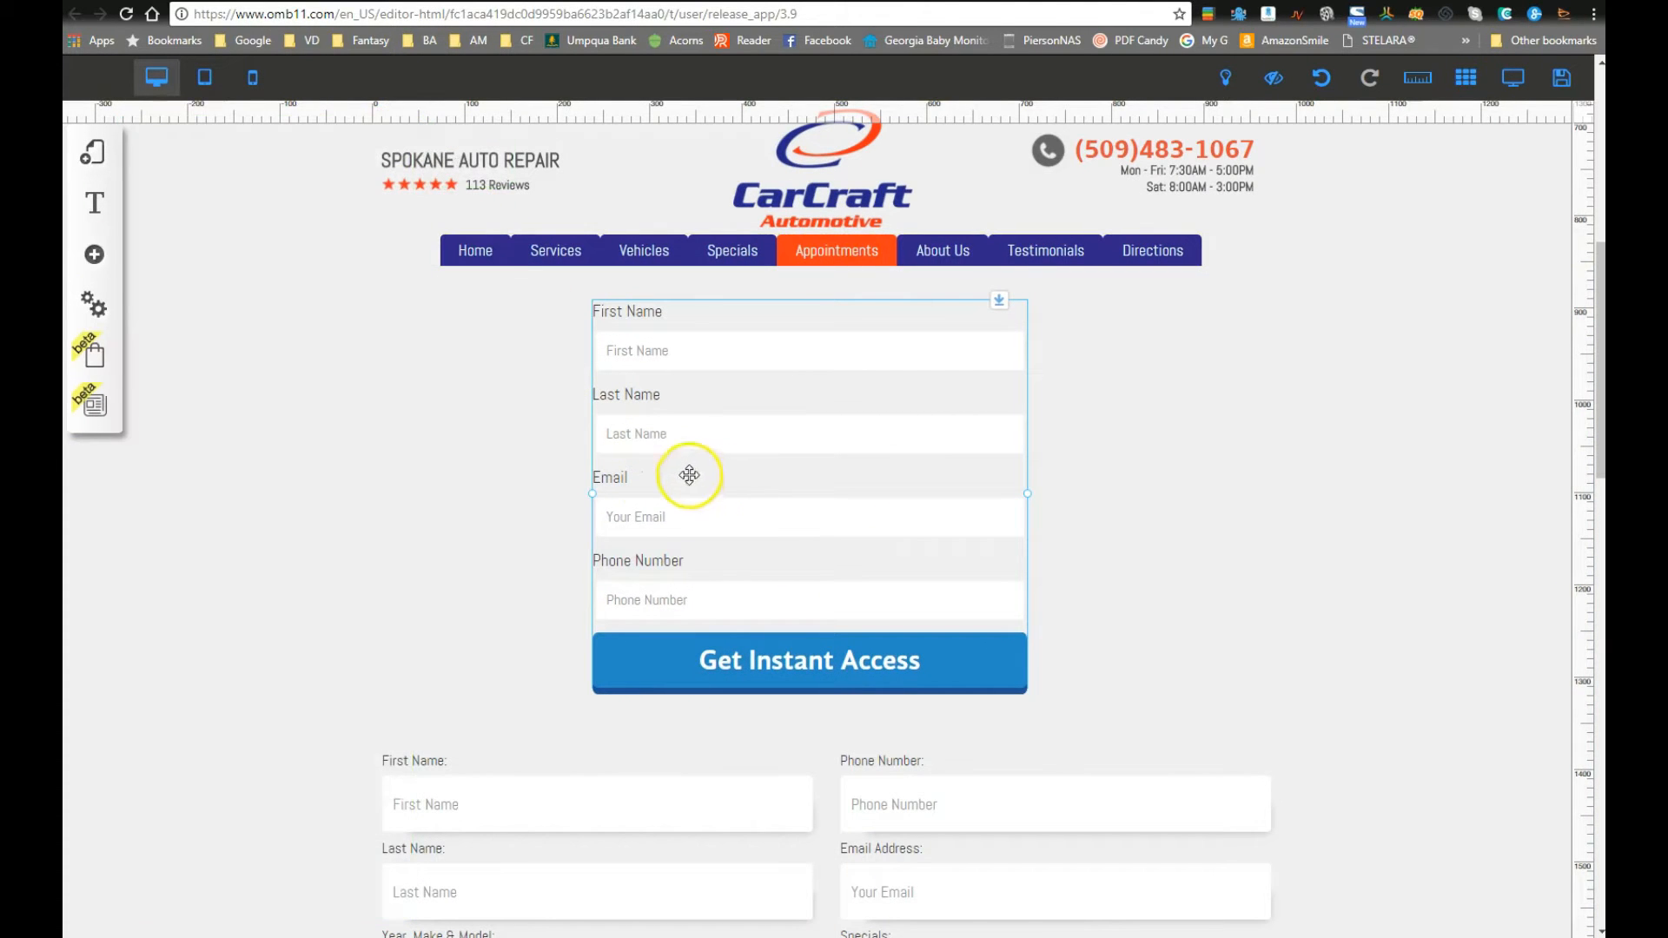
drag(826, 550, 860, 555)
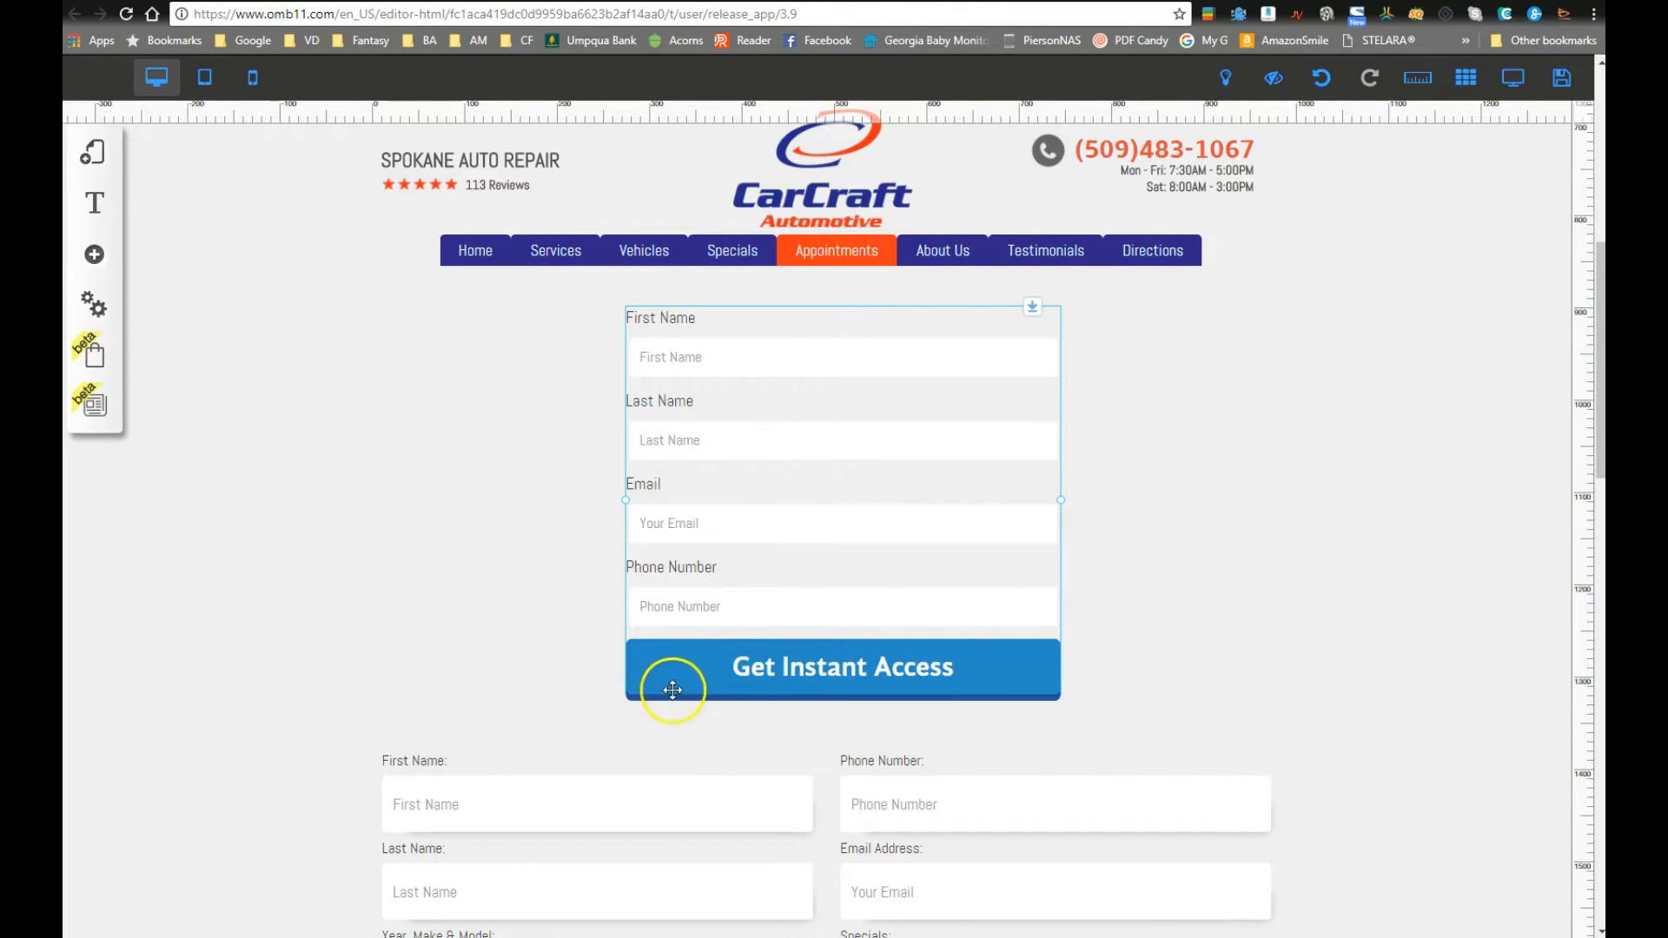
key(Right)
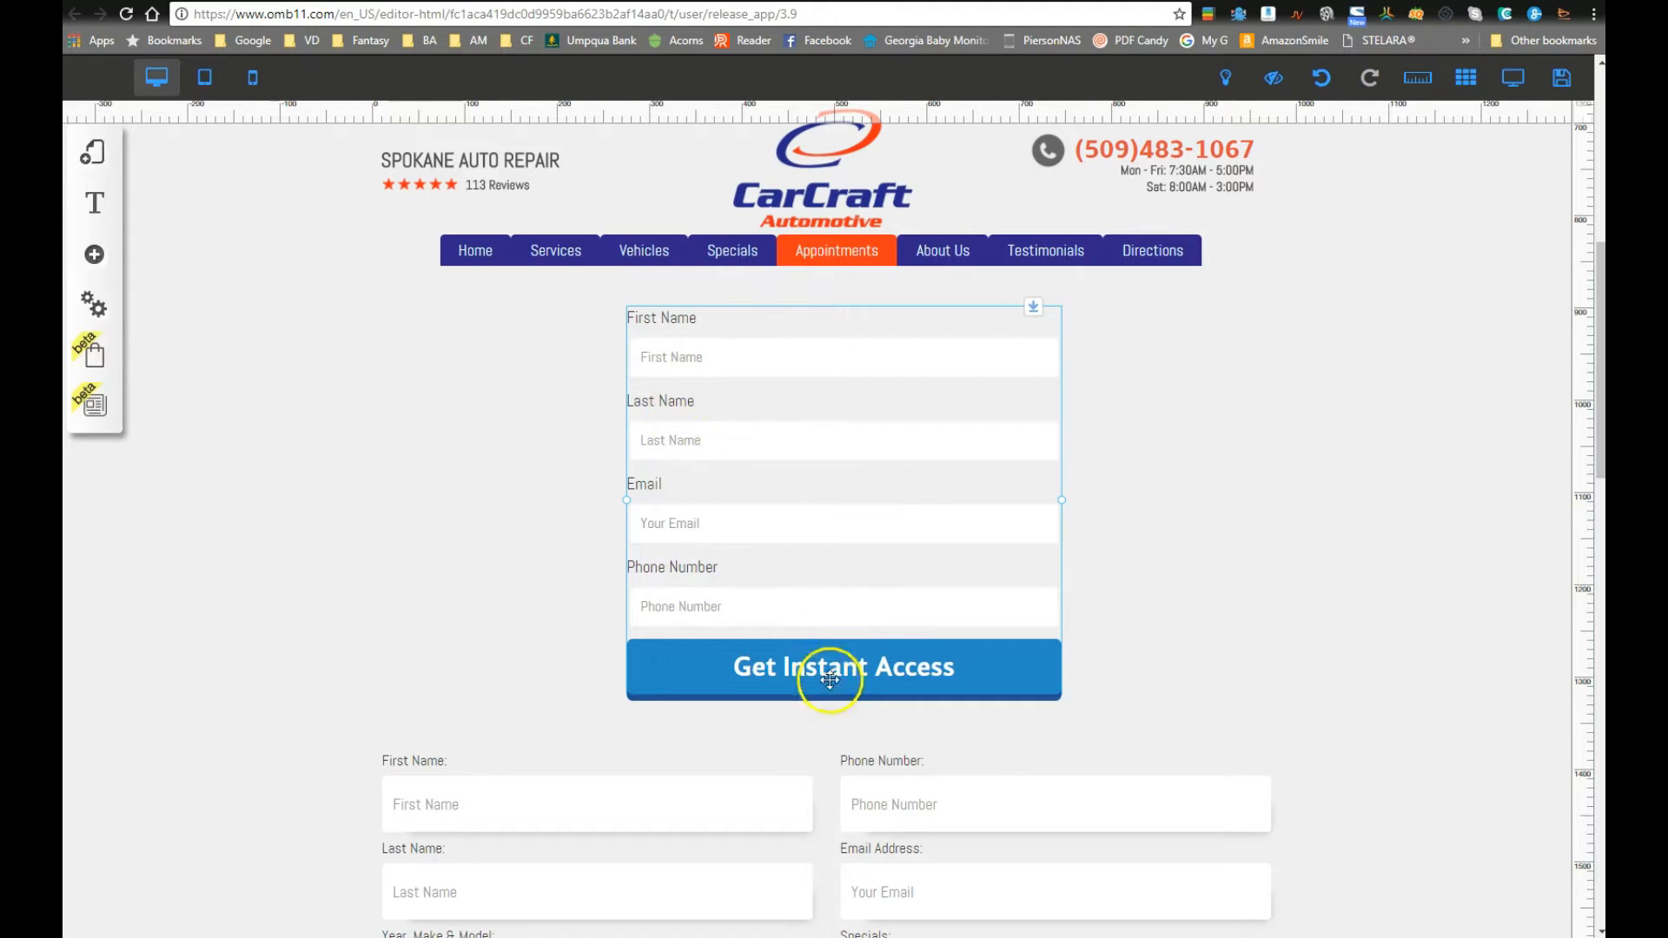
drag(848, 551, 808, 525)
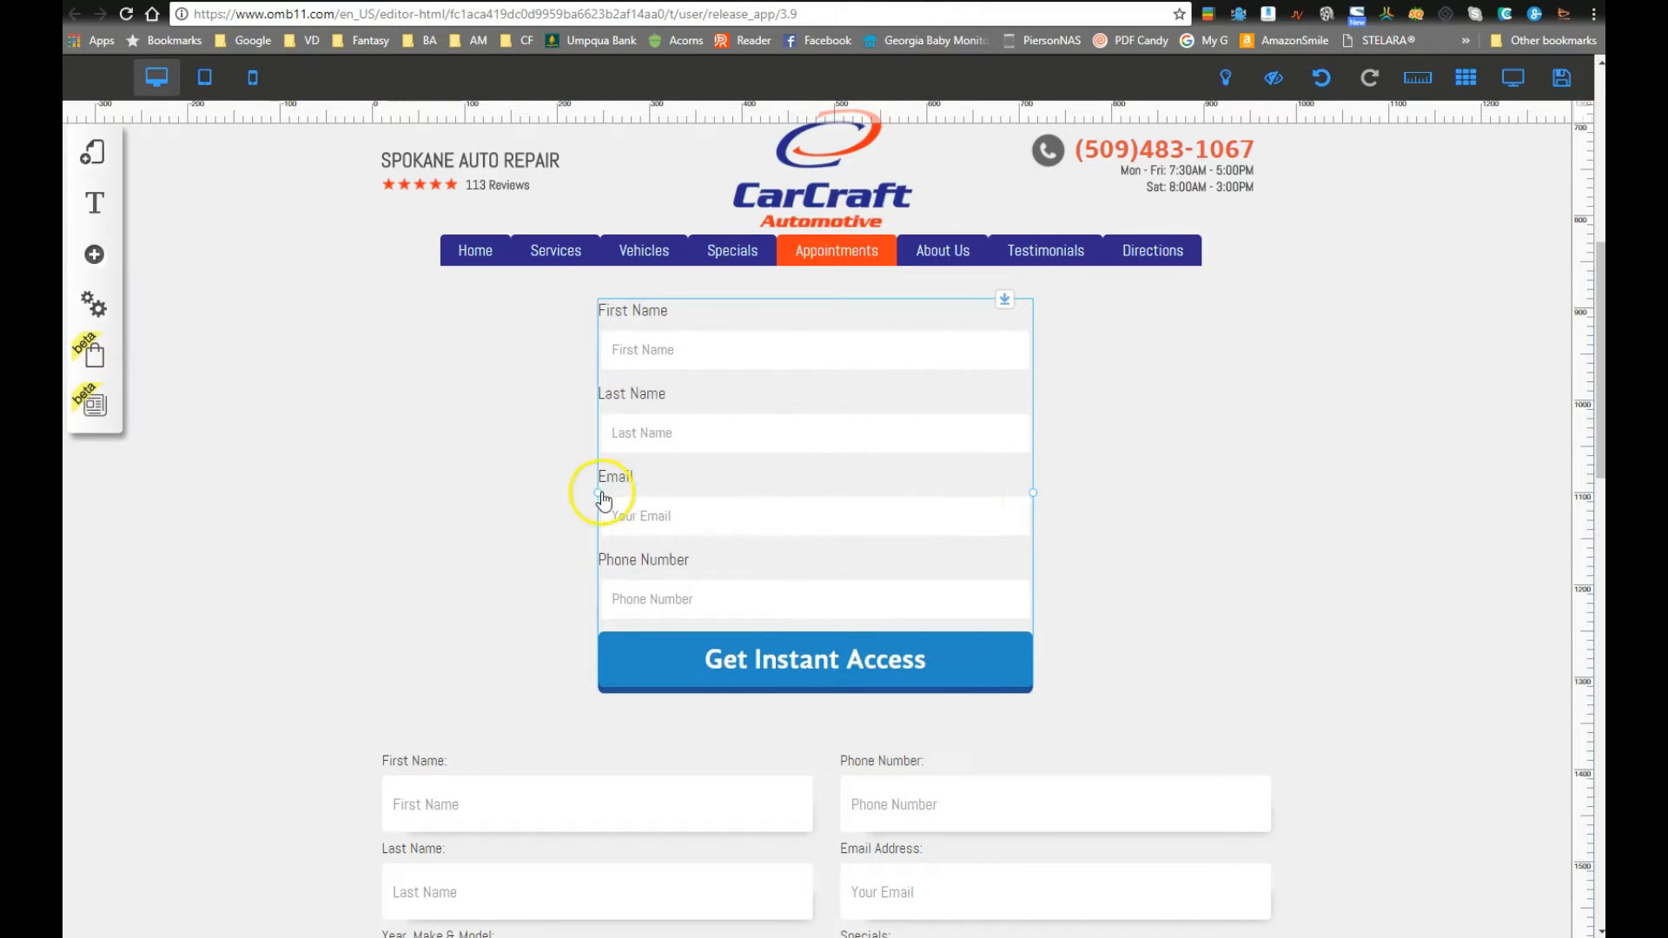
Step: Stretch the new form to full width, aligned with the fields below
click(1465, 78)
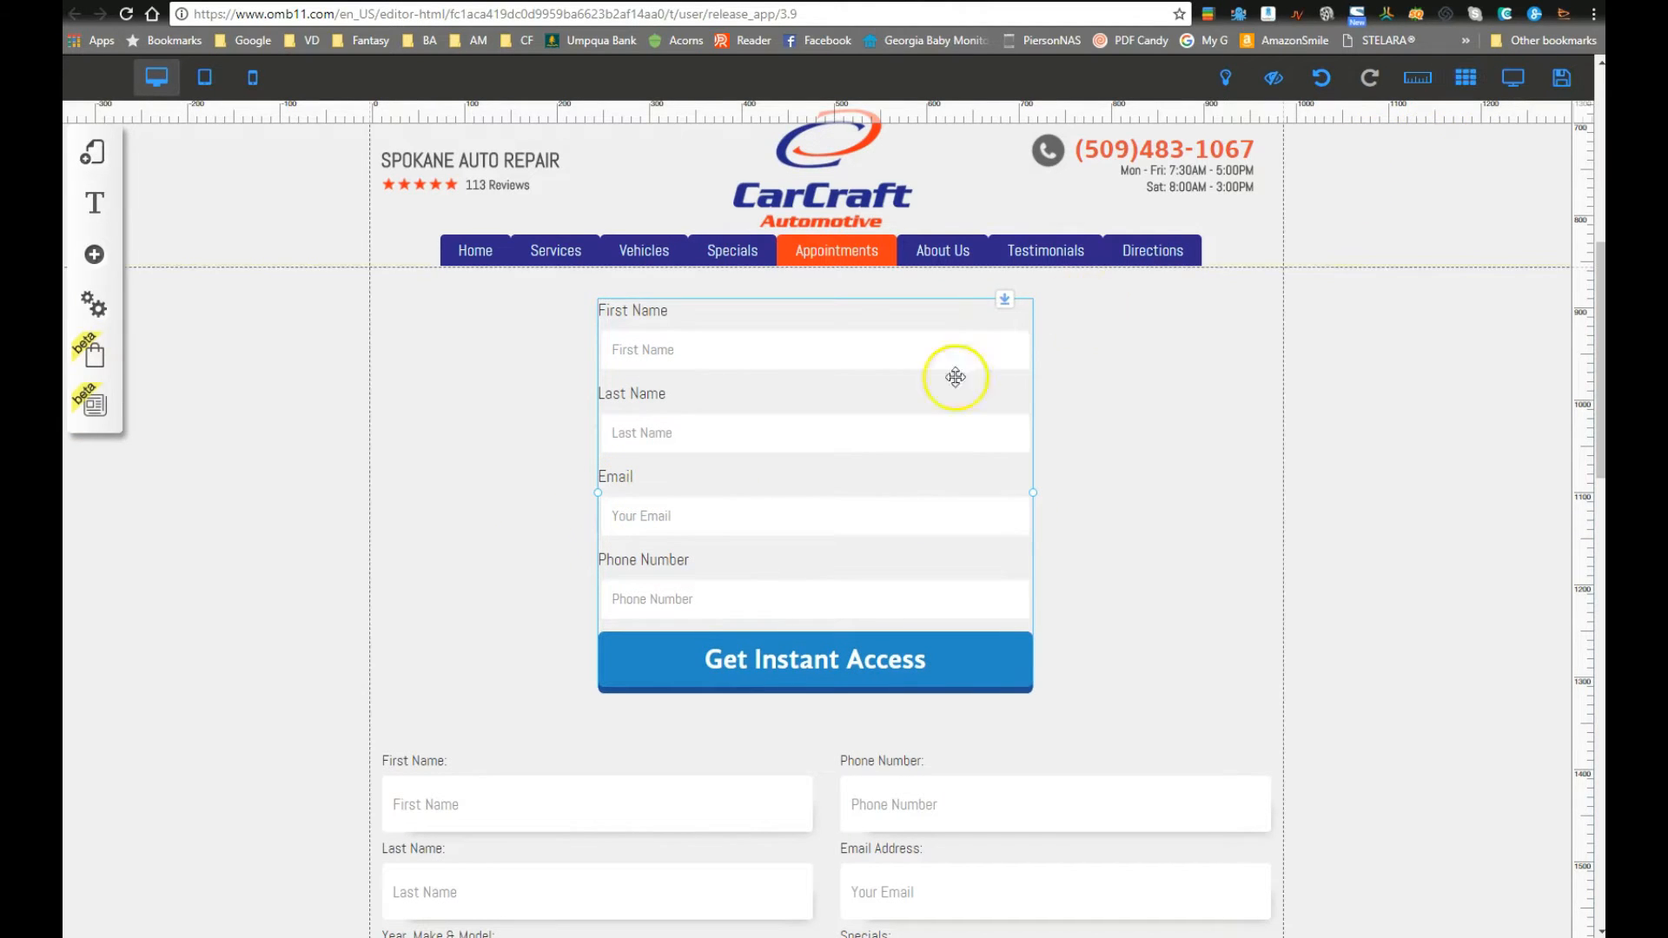
drag(527, 497, 378, 495)
drag(1031, 503, 1275, 503)
click(1384, 406)
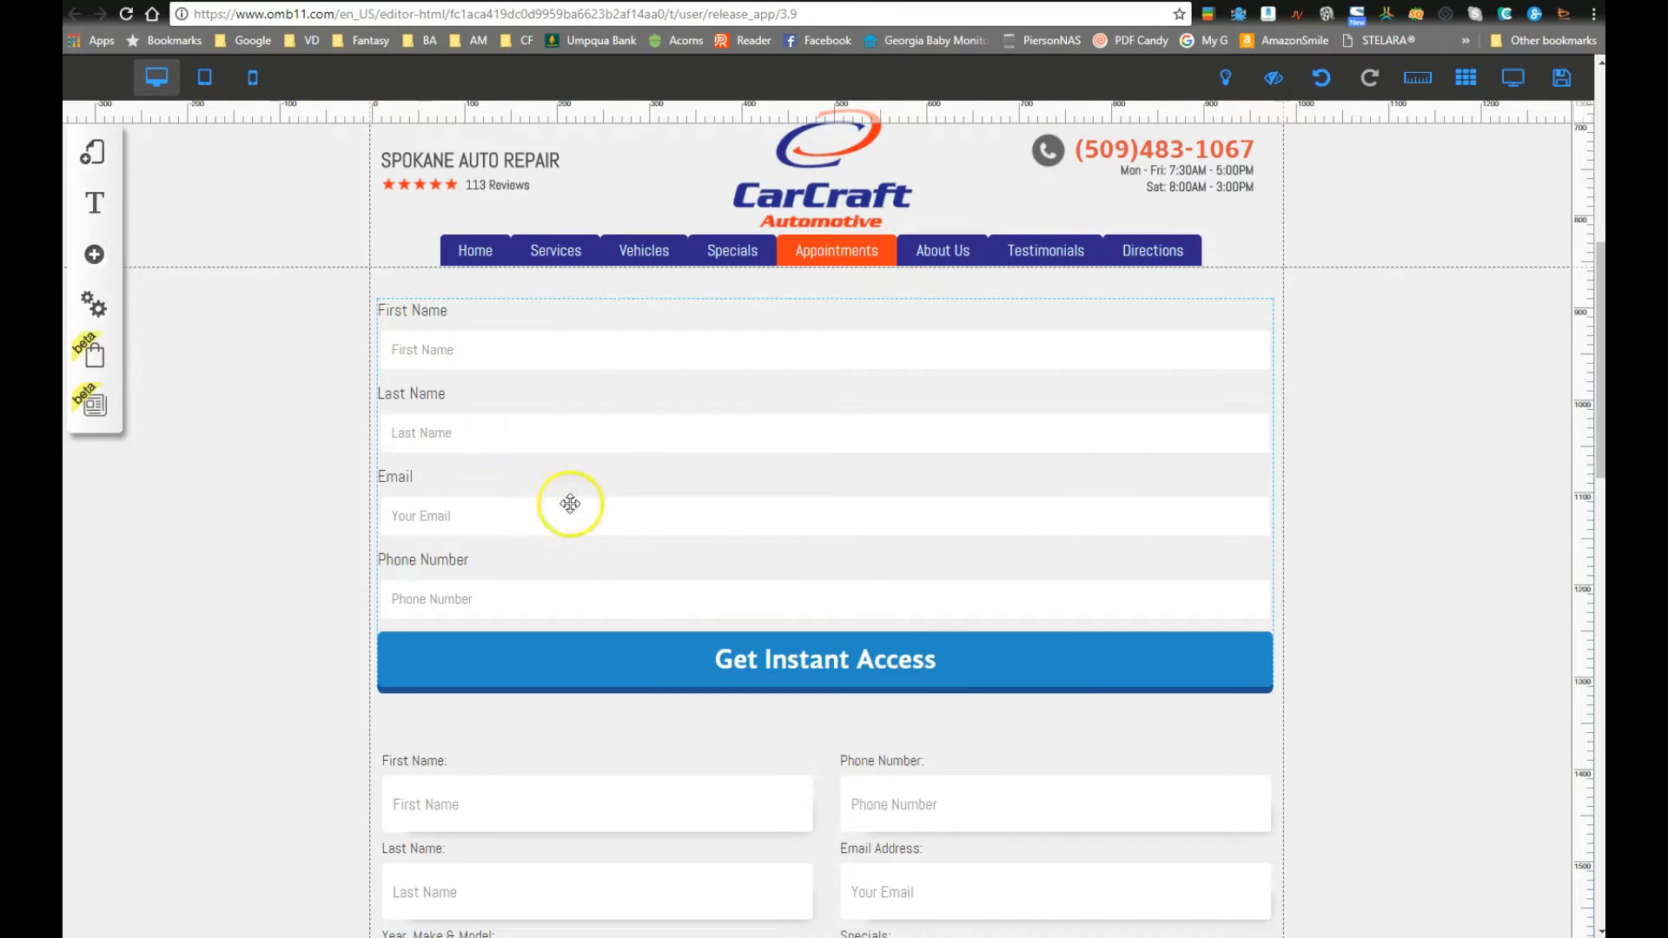
scroll(554, 486, down, 3)
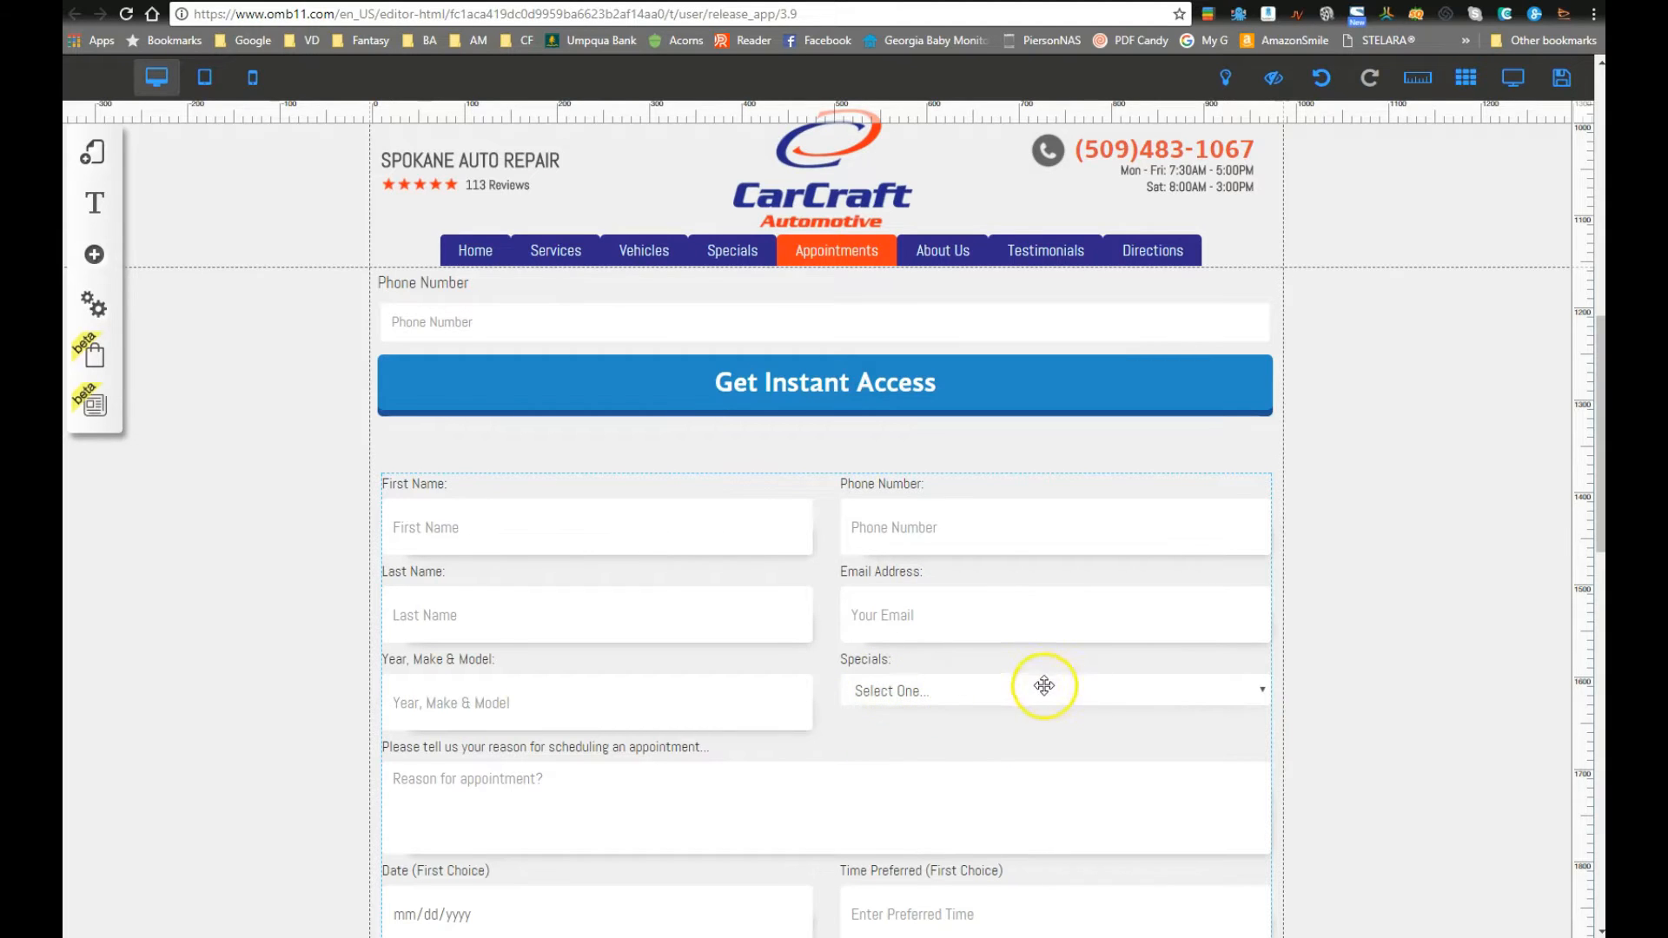
scroll(1047, 684, down, 2)
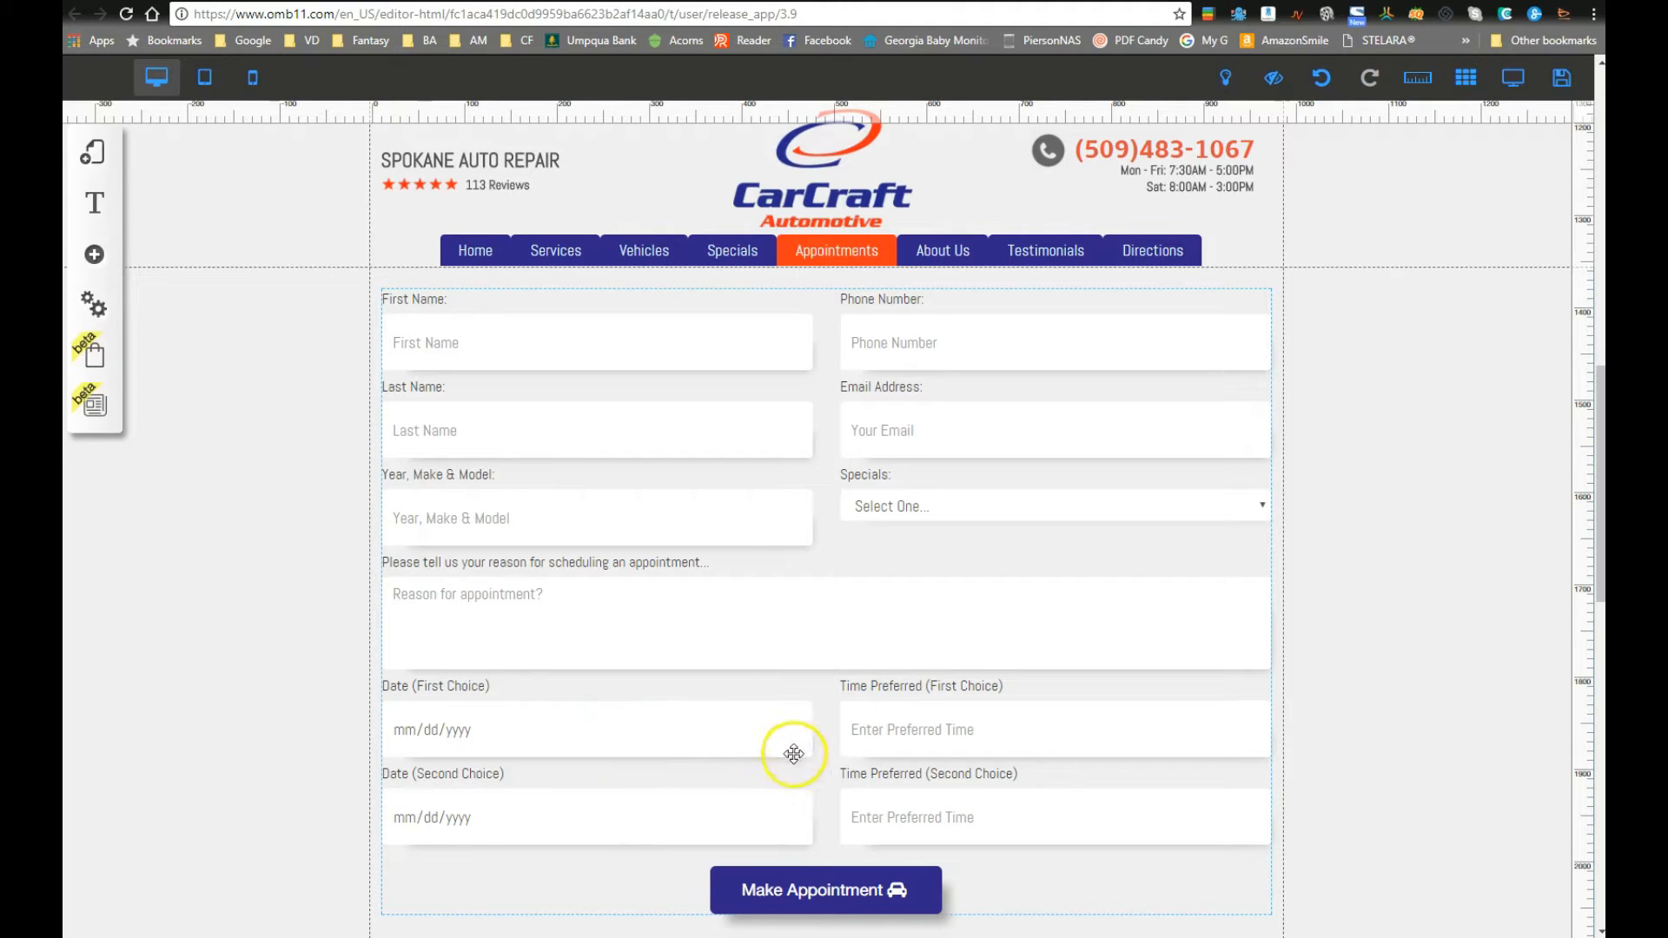
scroll(685, 760, up, 1)
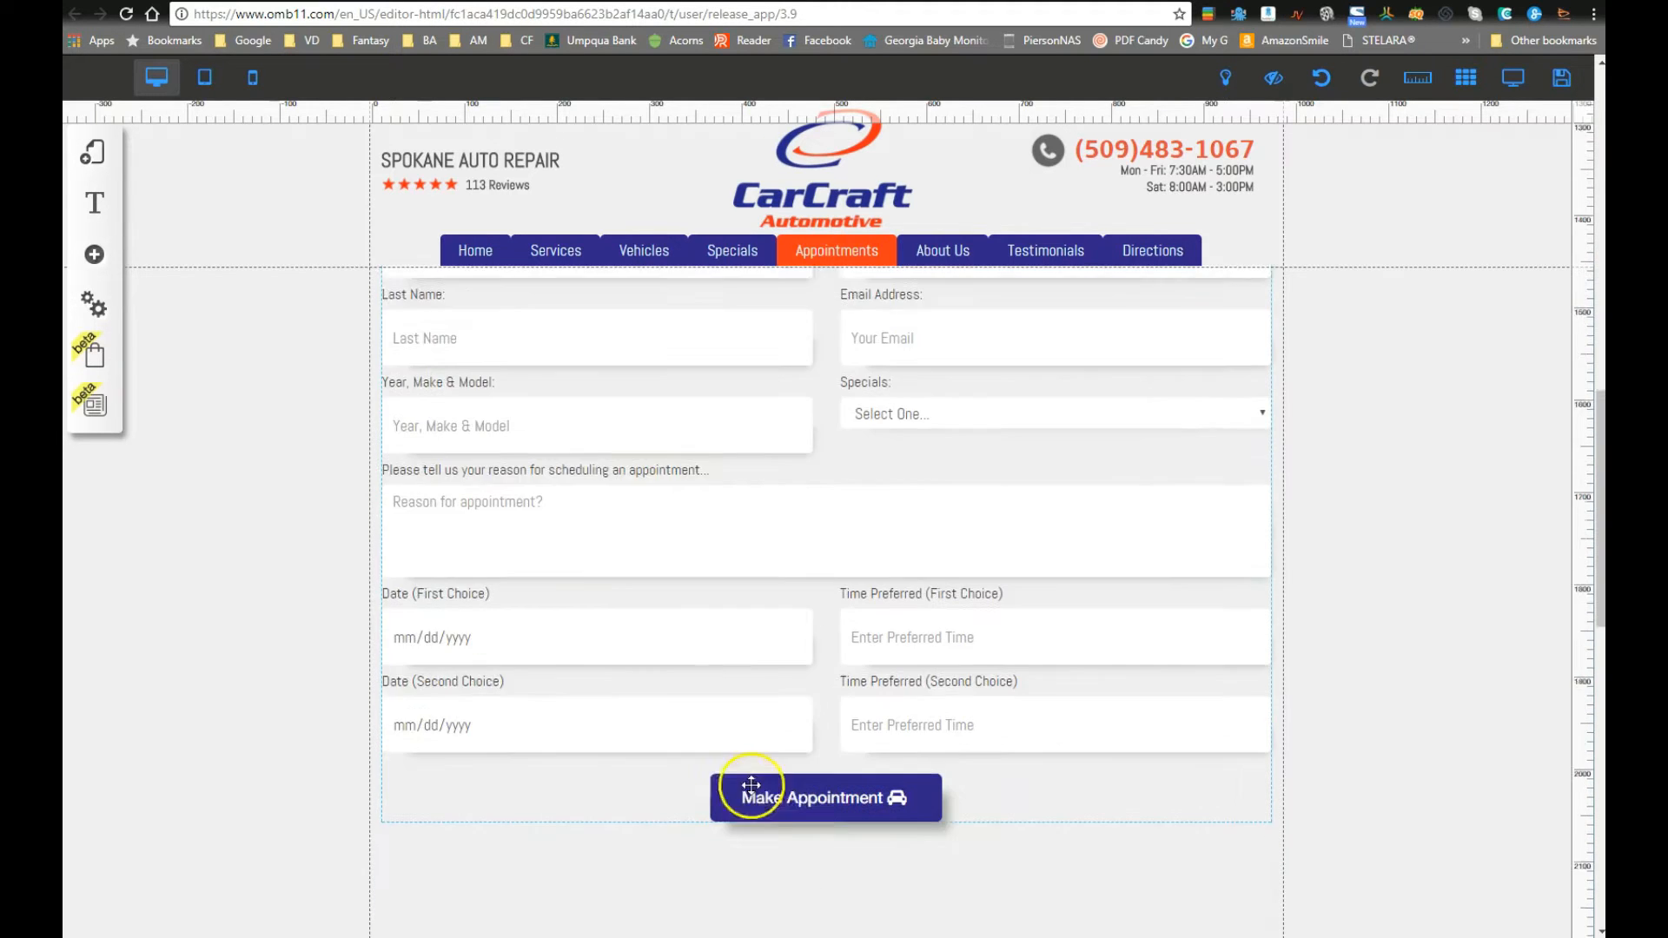
scroll(850, 613, down, 4)
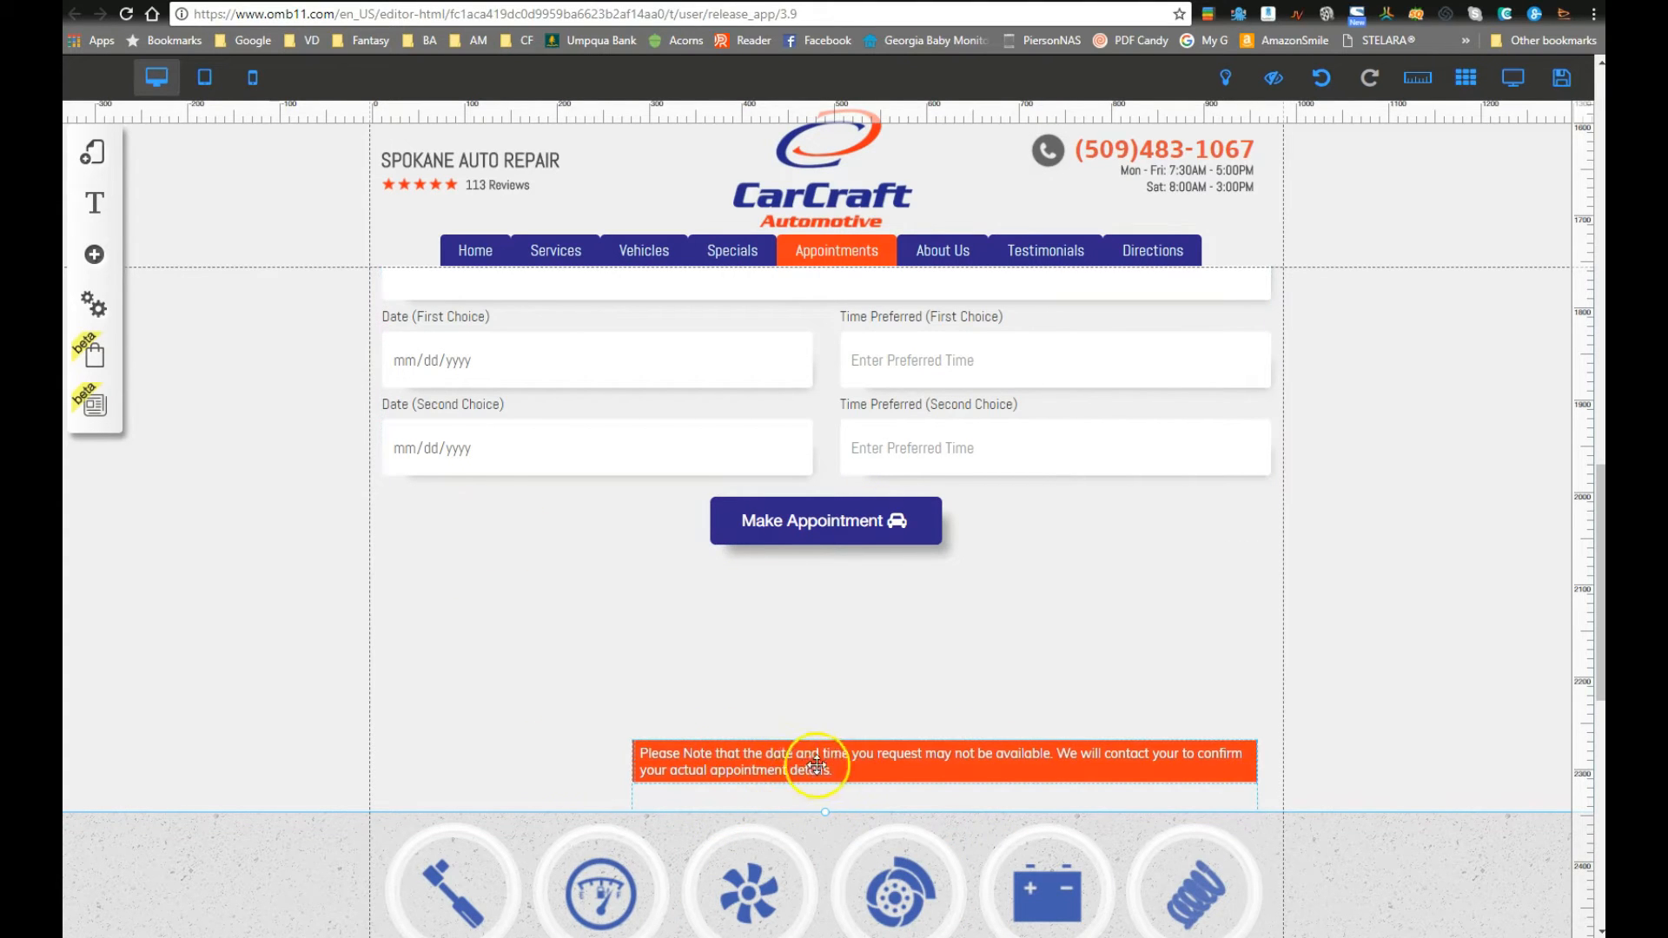
drag(905, 781, 700, 636)
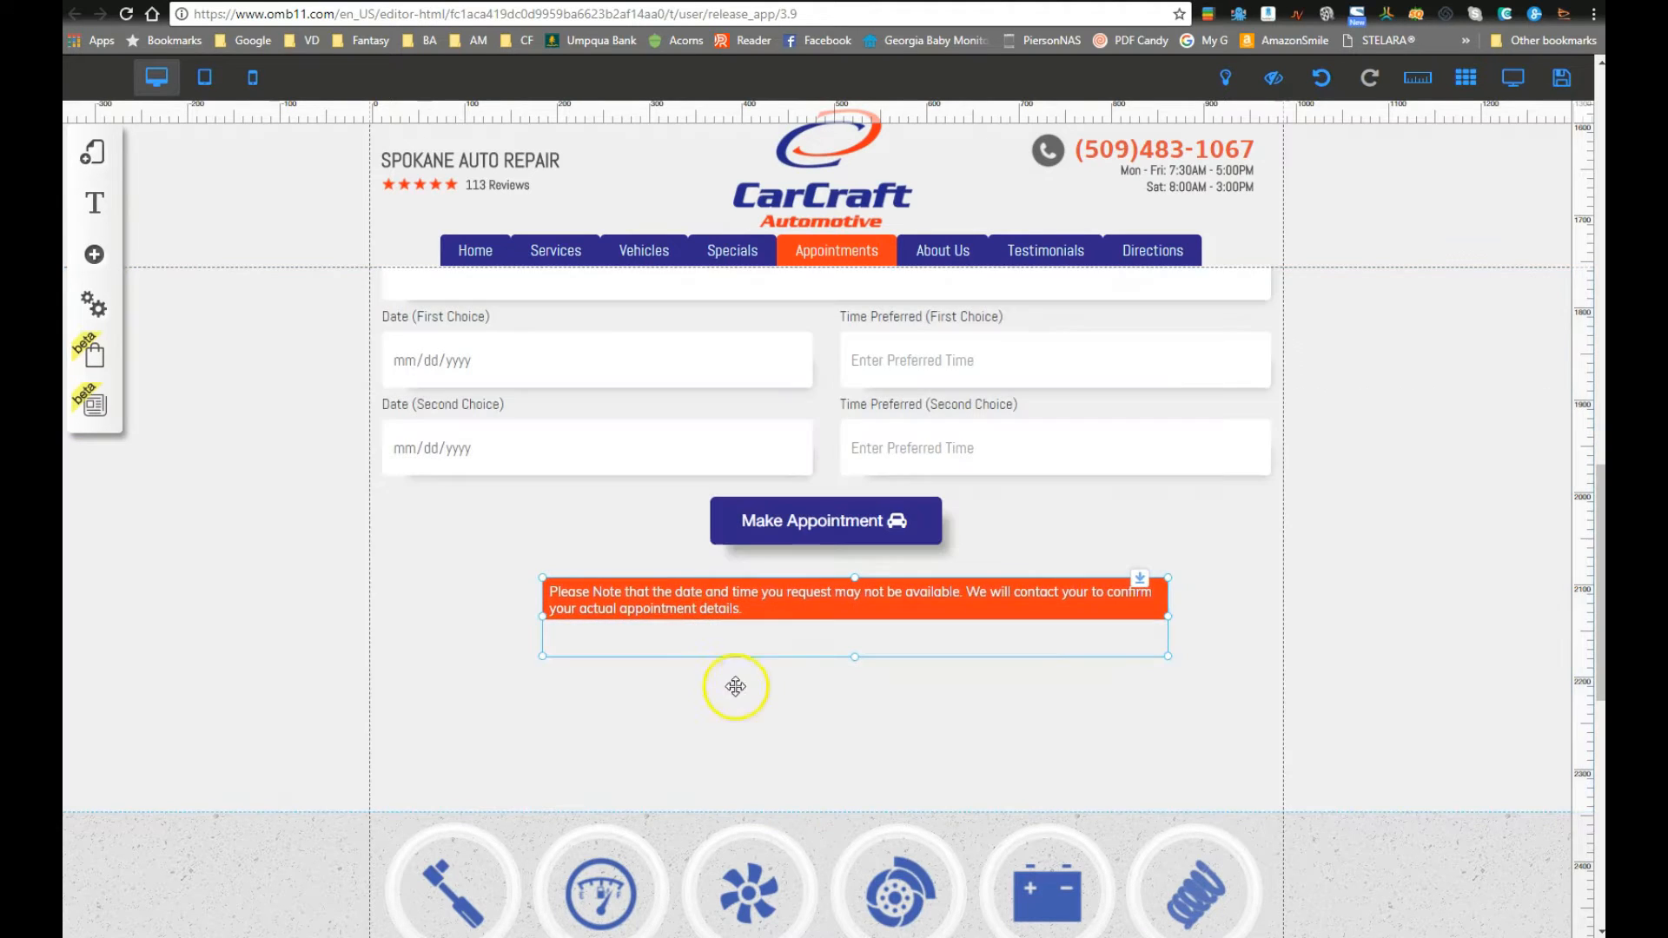
scroll(825, 754, up, 5)
scroll(826, 754, up, 10)
scroll(793, 755, down, 8)
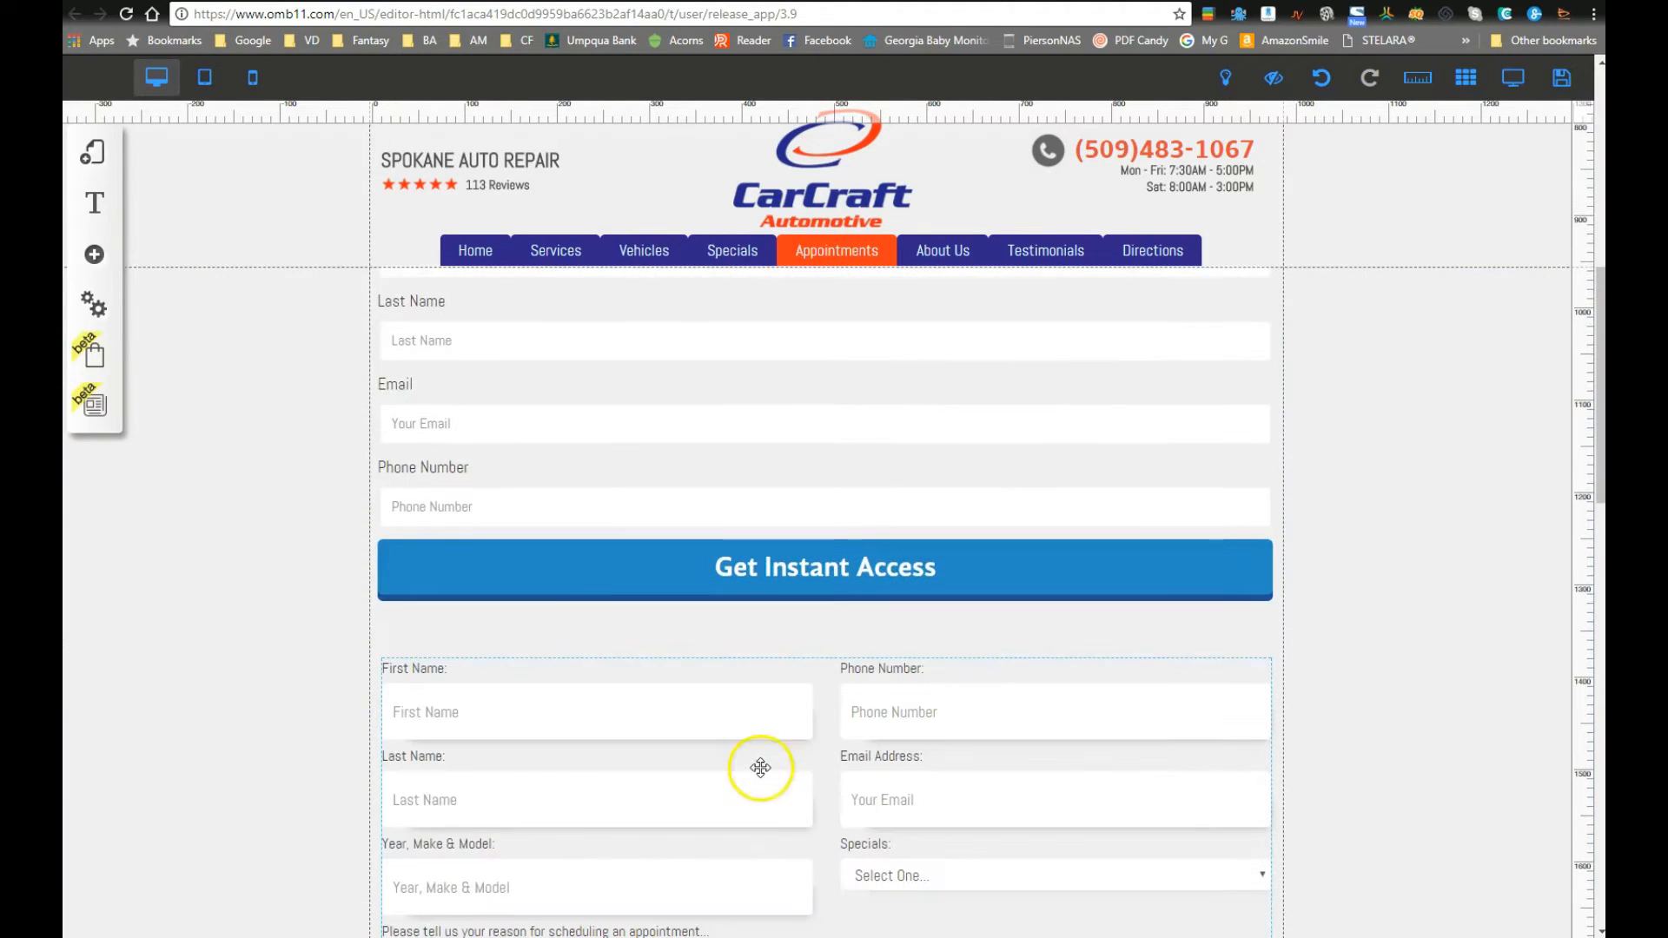
scroll(579, 593, up, 2)
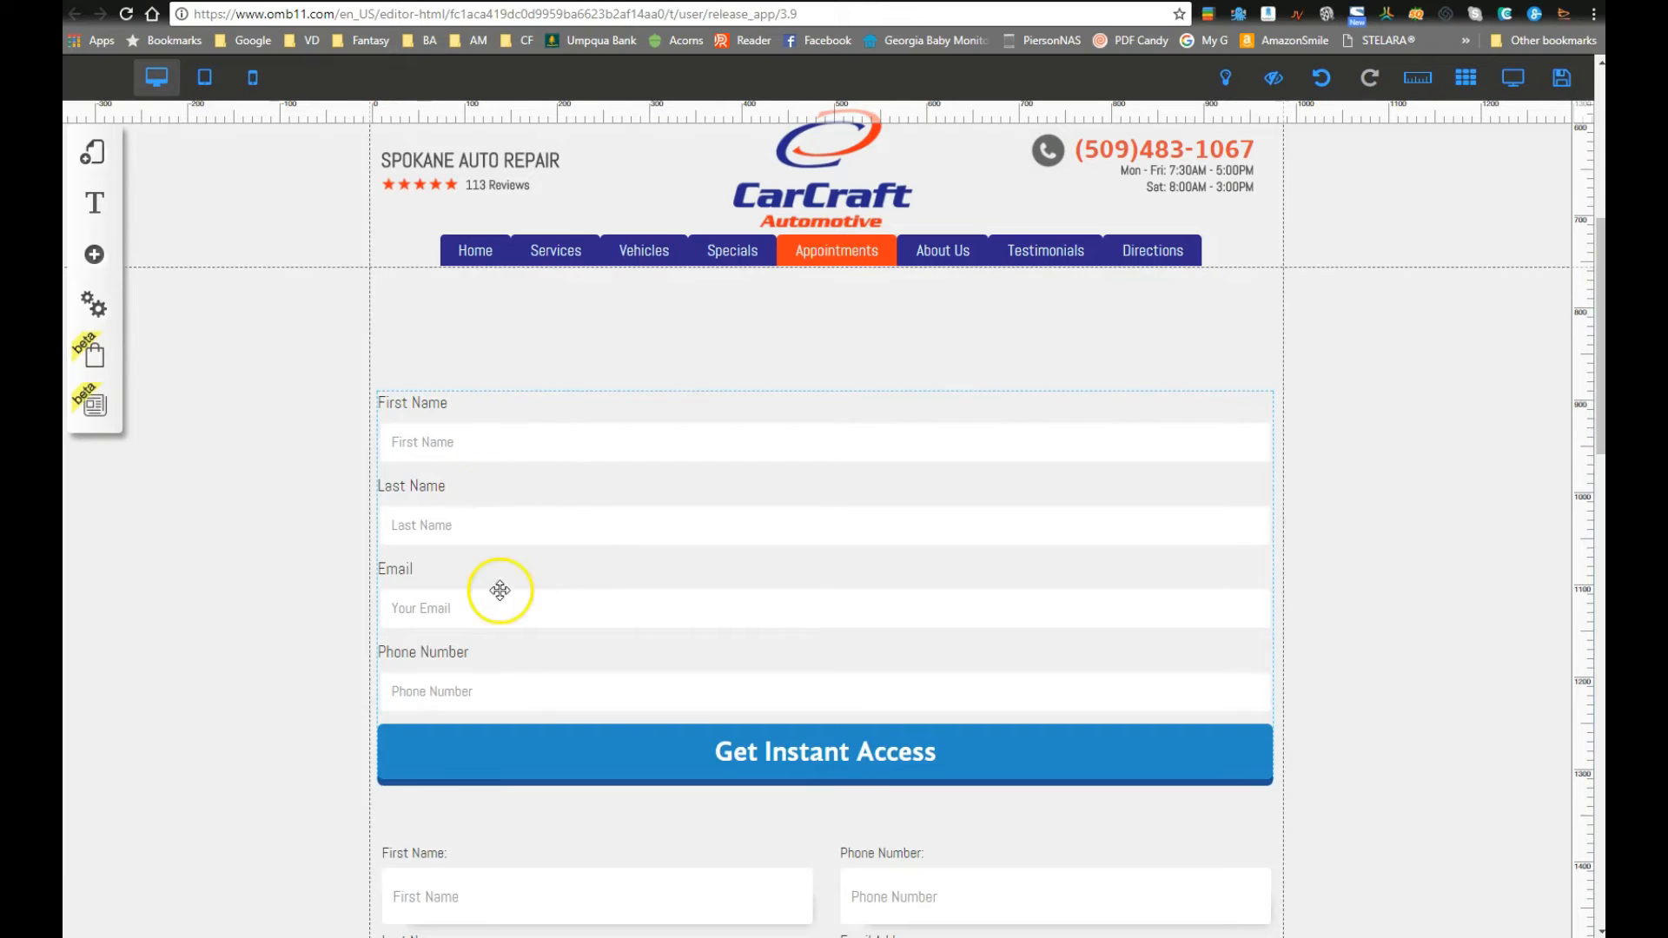
scroll(495, 590, down, 2)
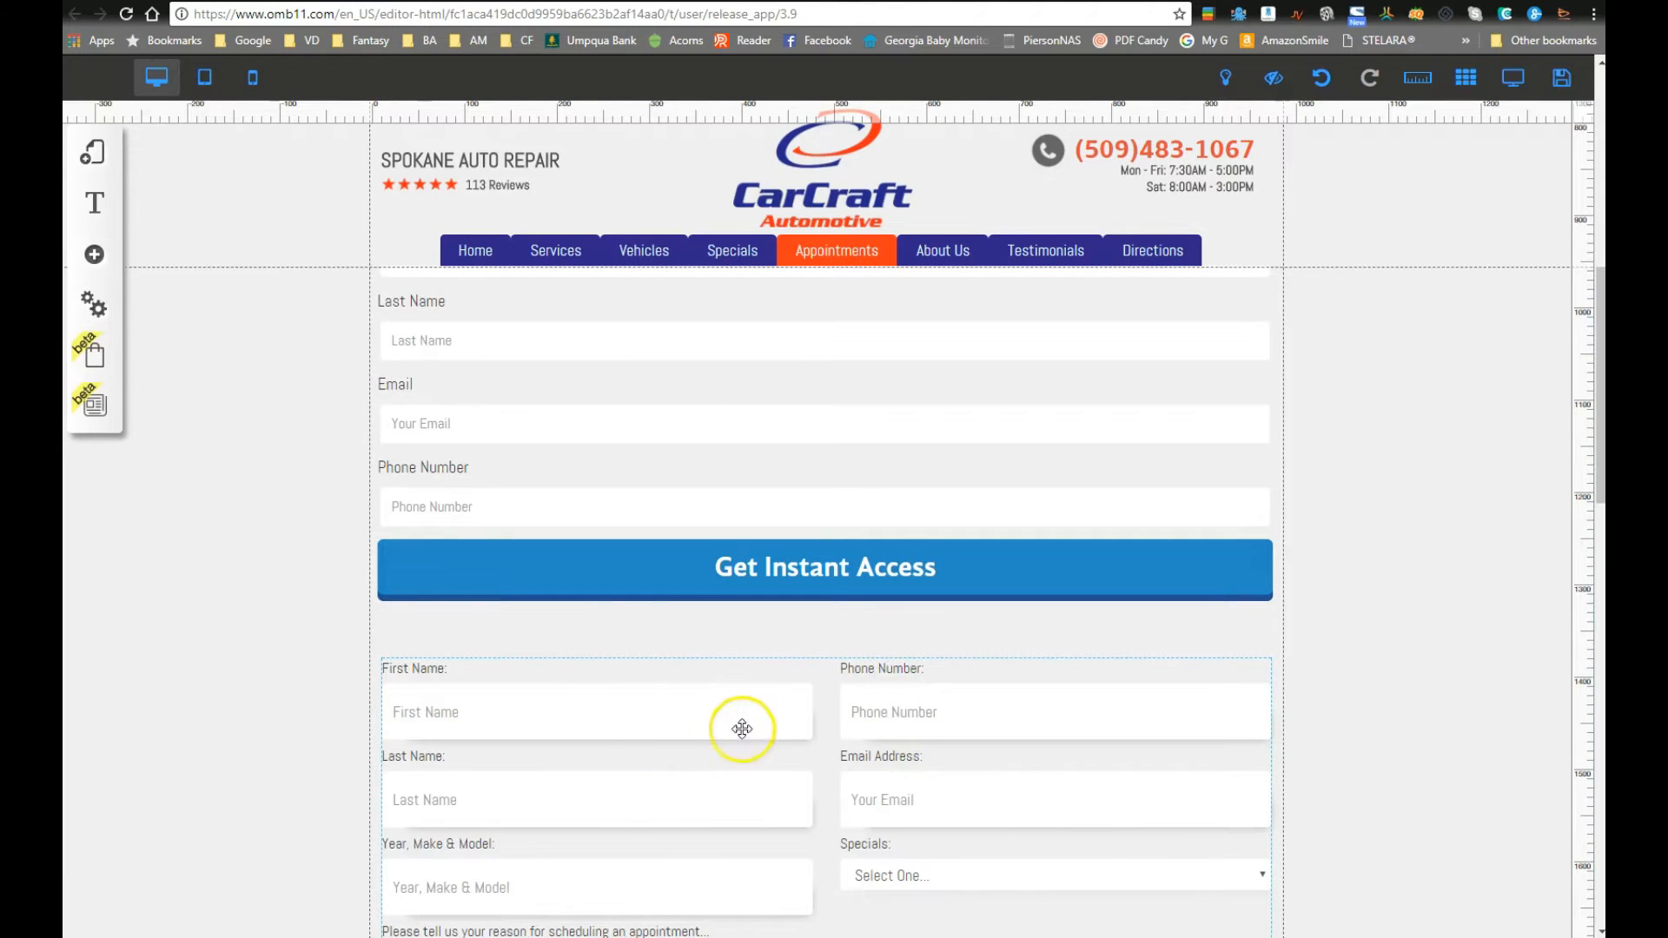
scroll(583, 483, up, 3)
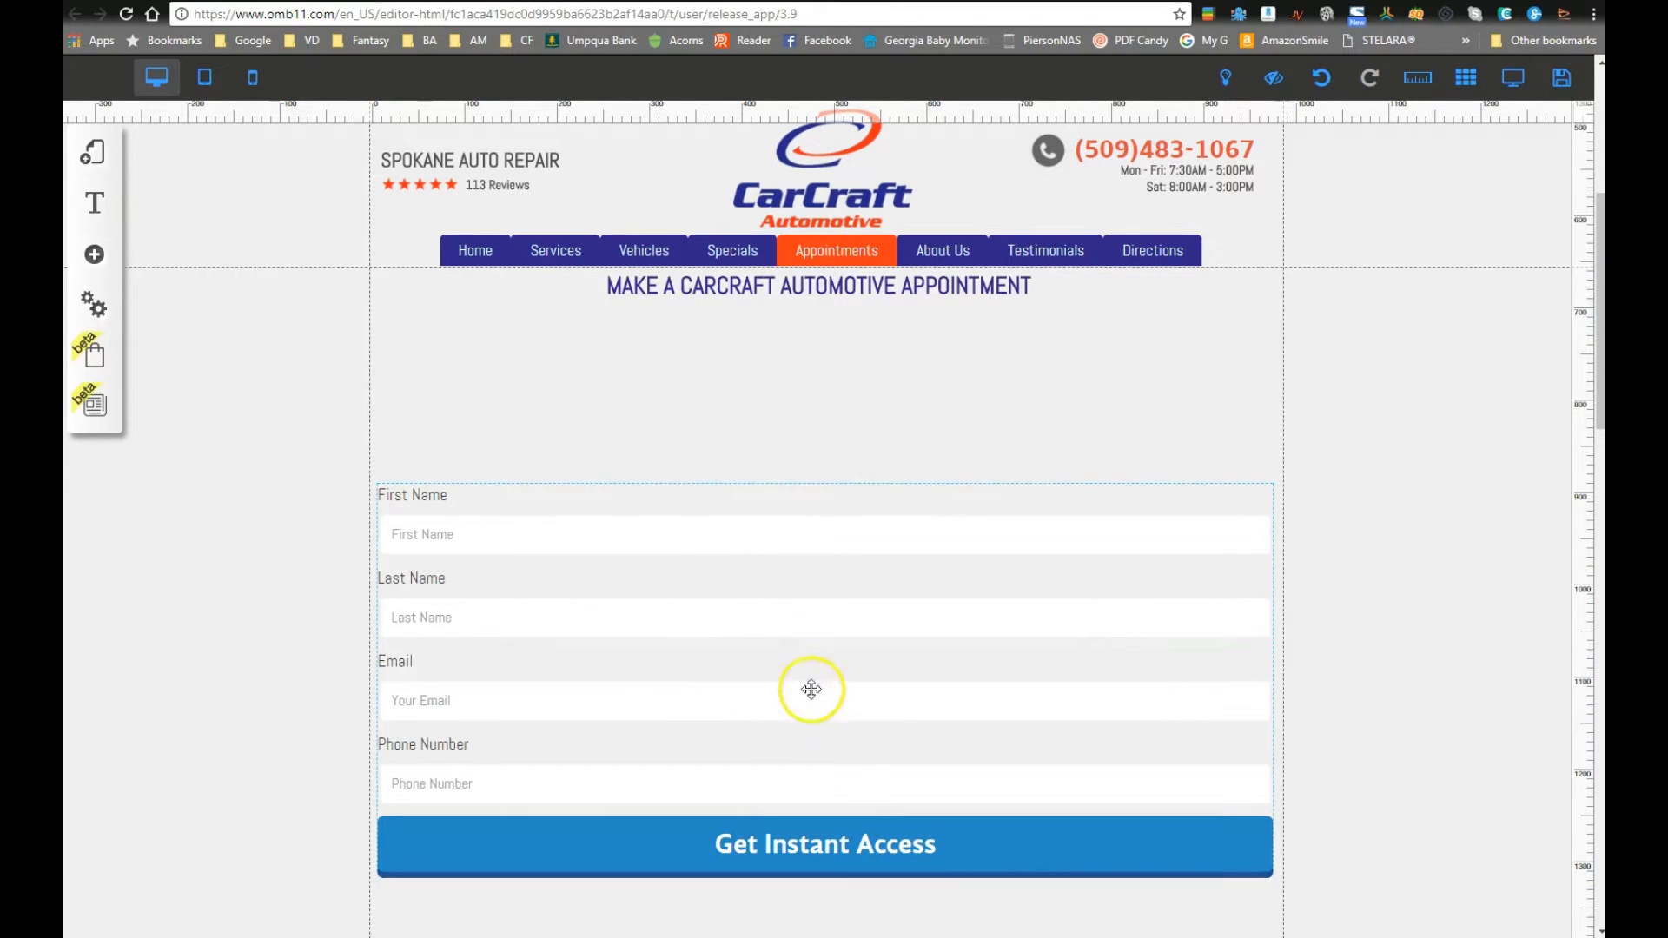
scroll(636, 821, down, 3)
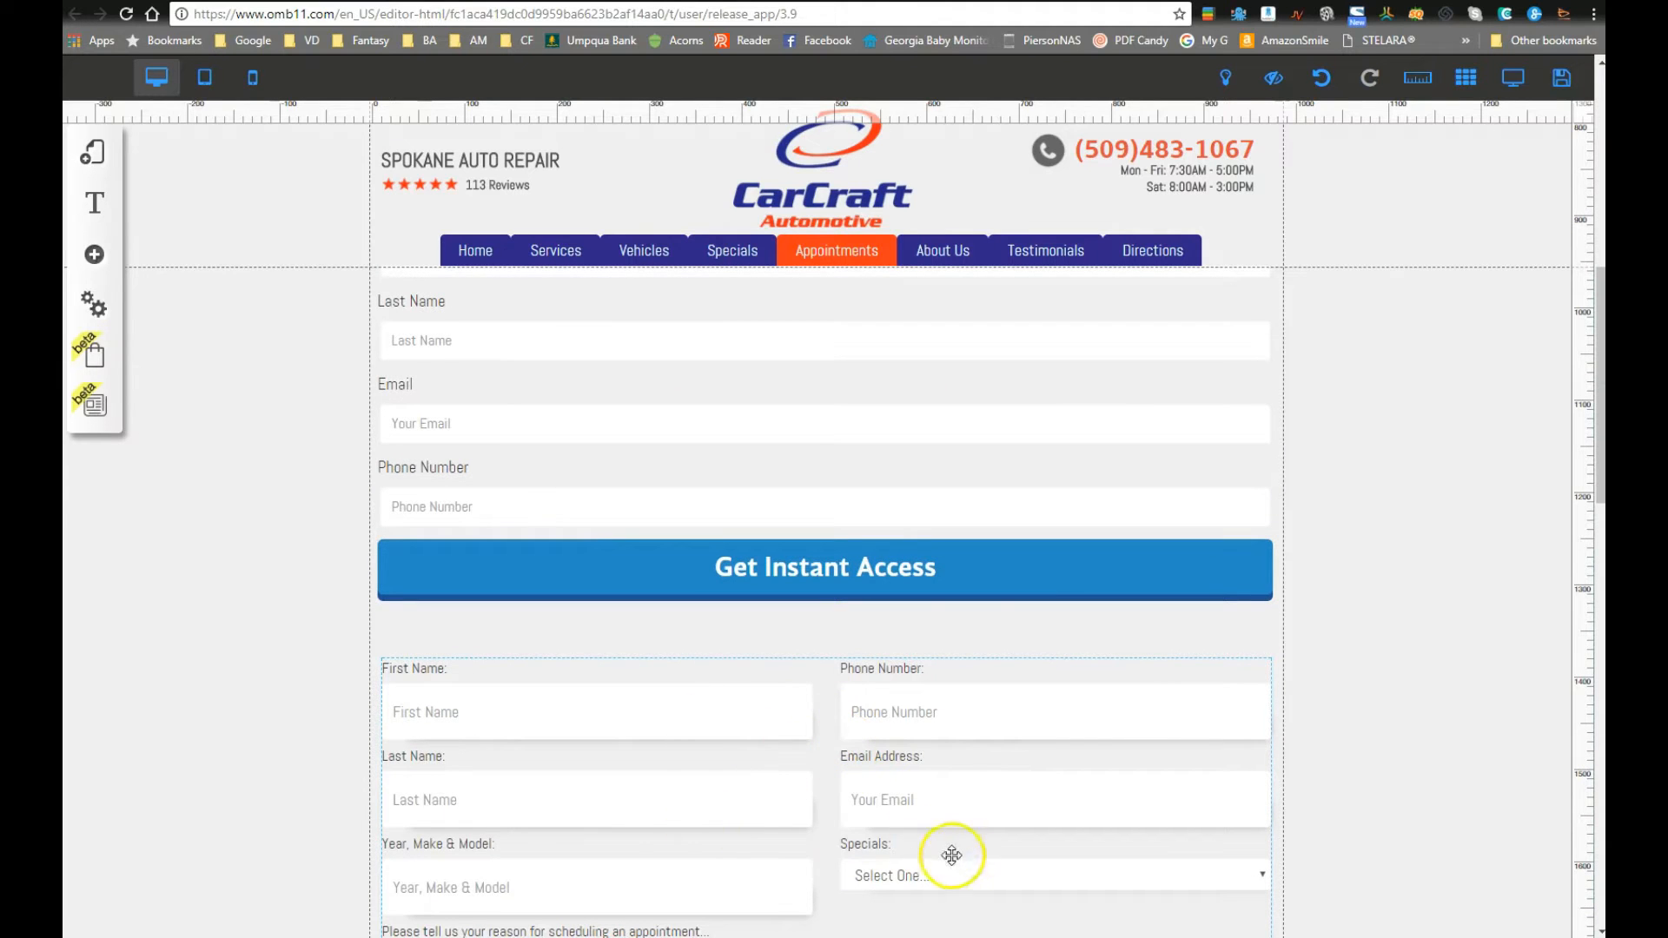
scroll(738, 713, up, 1)
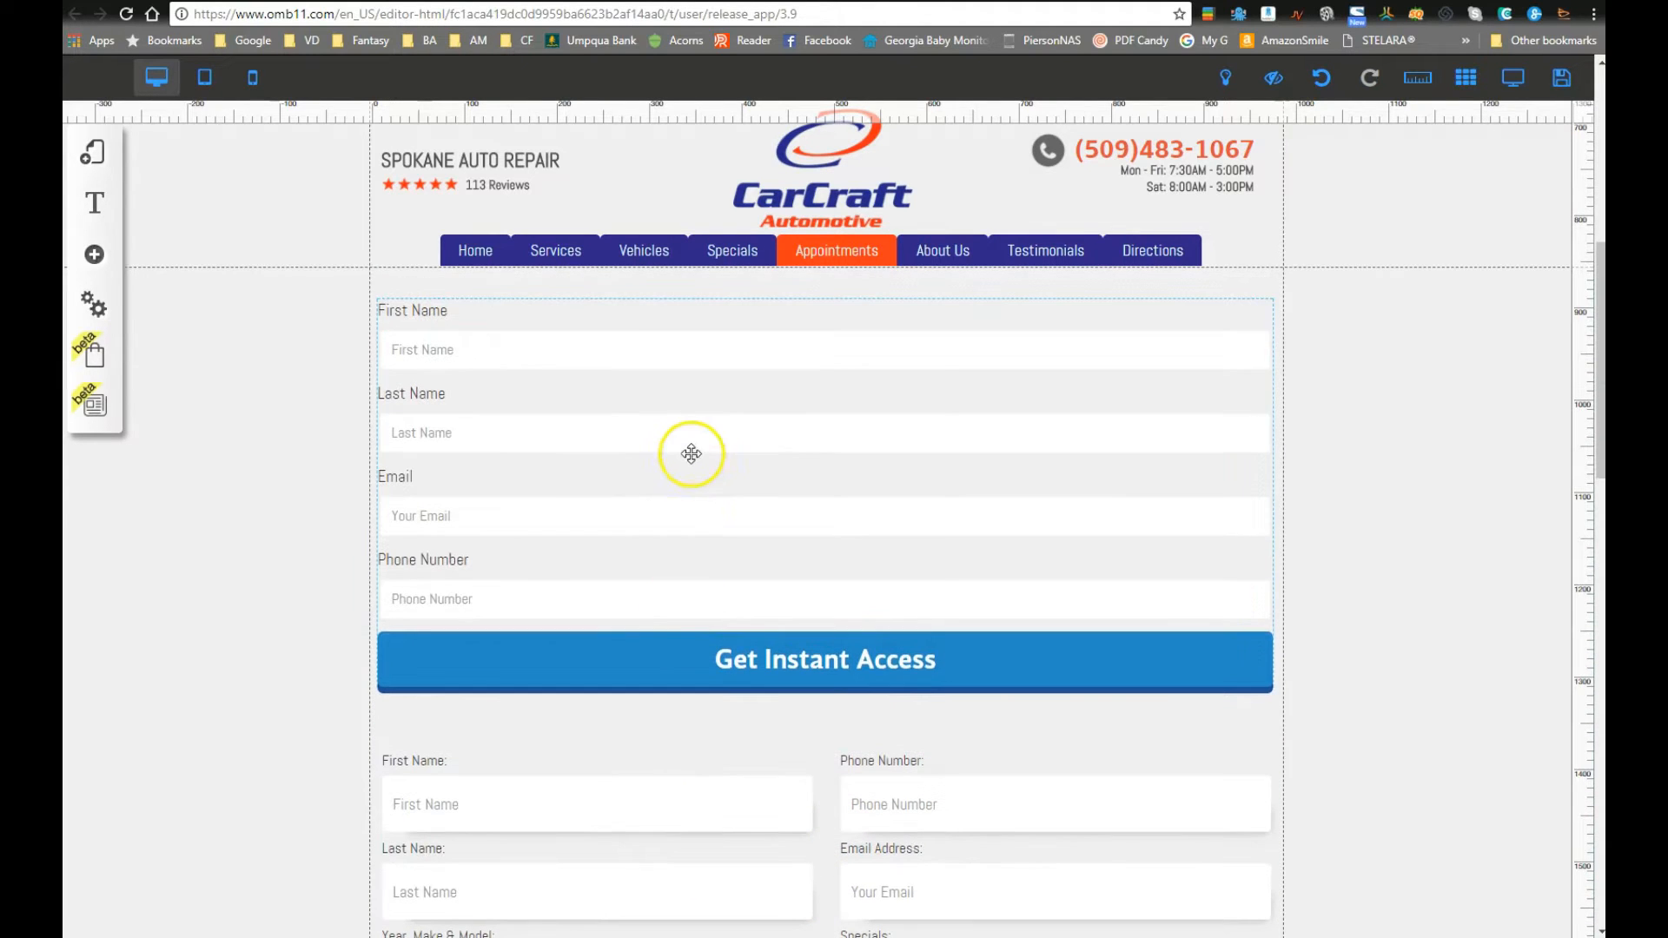
Step: Open the Configure Elements field editor for the upper contact form
click(686, 450)
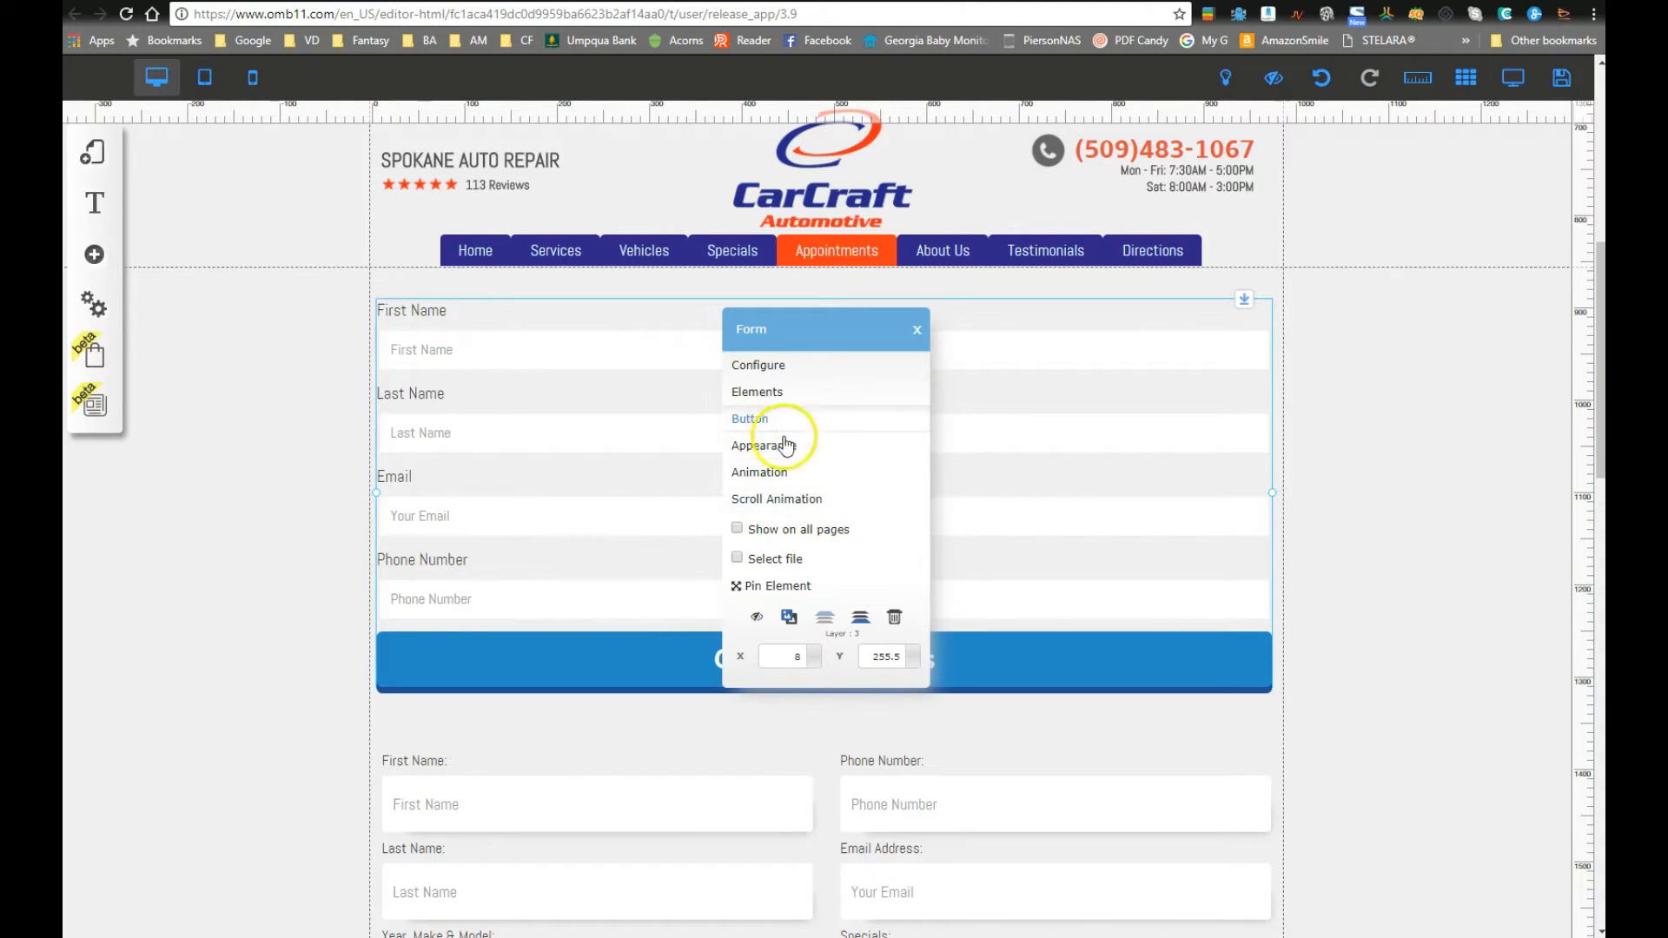
click(824, 399)
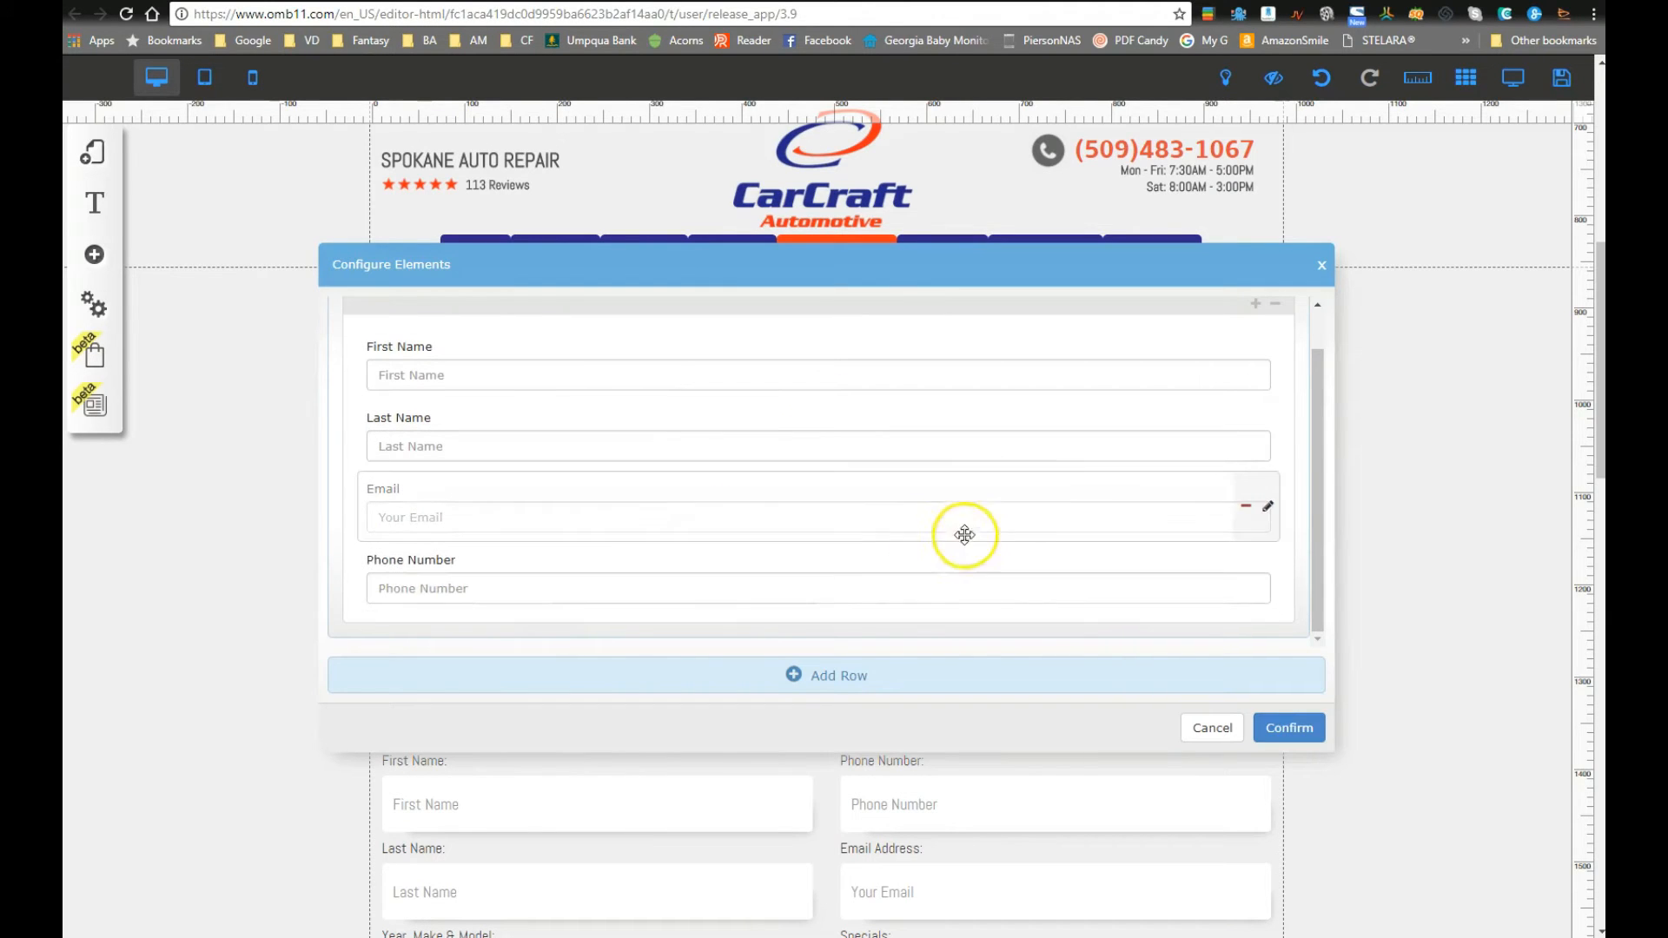
scroll(808, 547, up, 1)
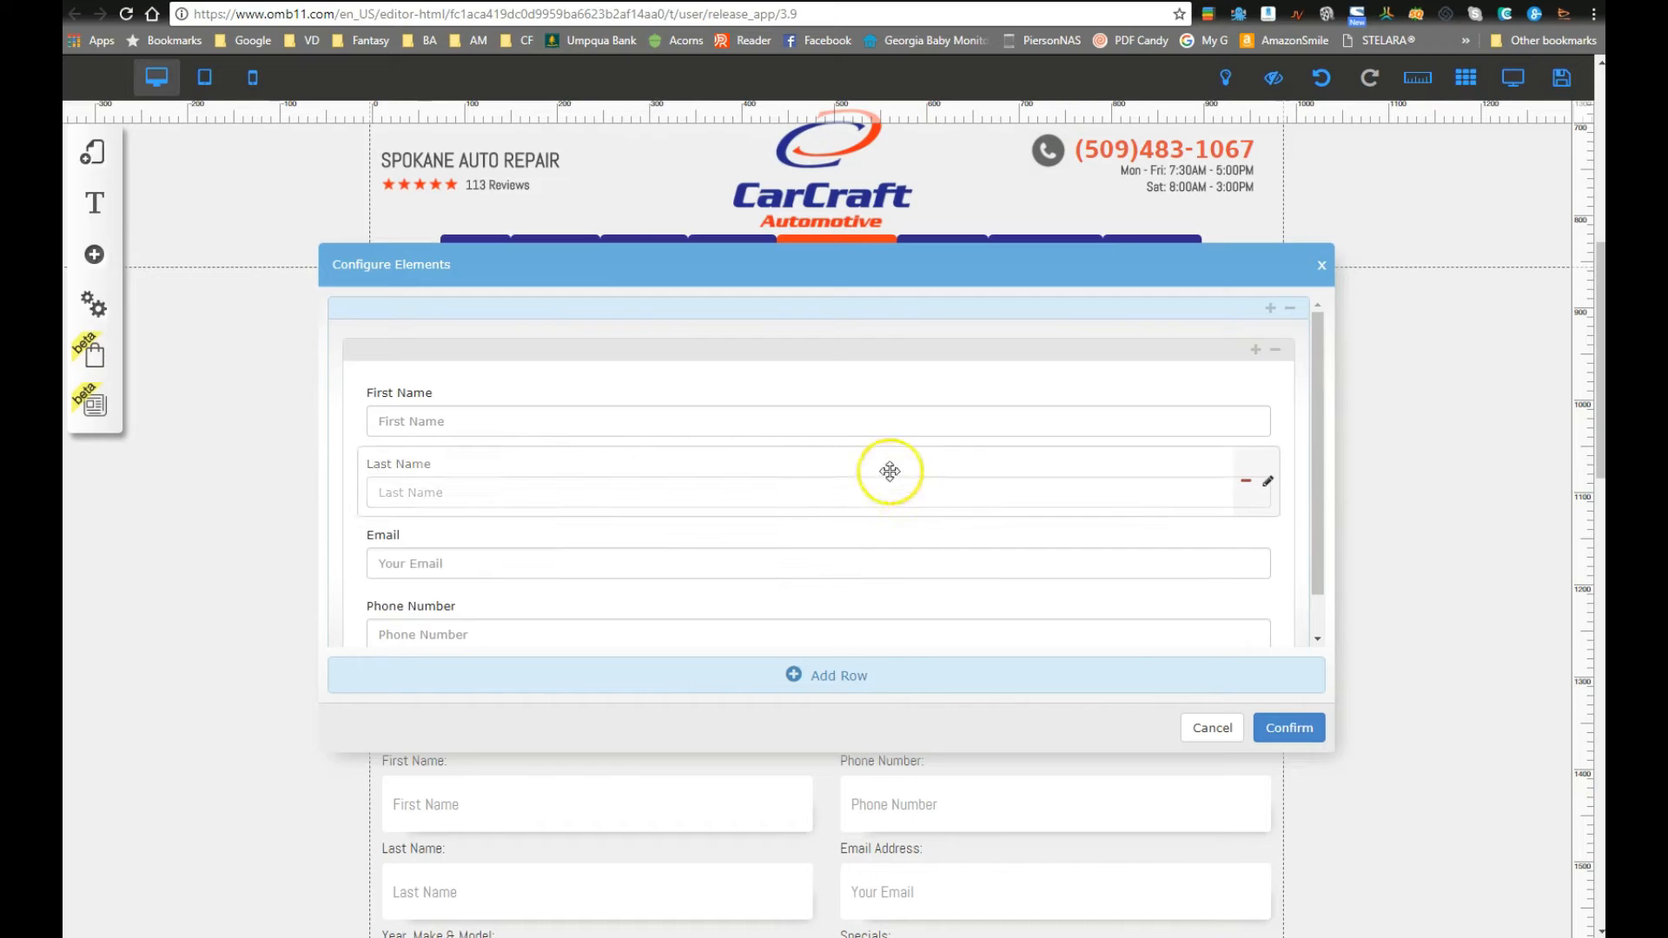
scroll(745, 474, down, 3)
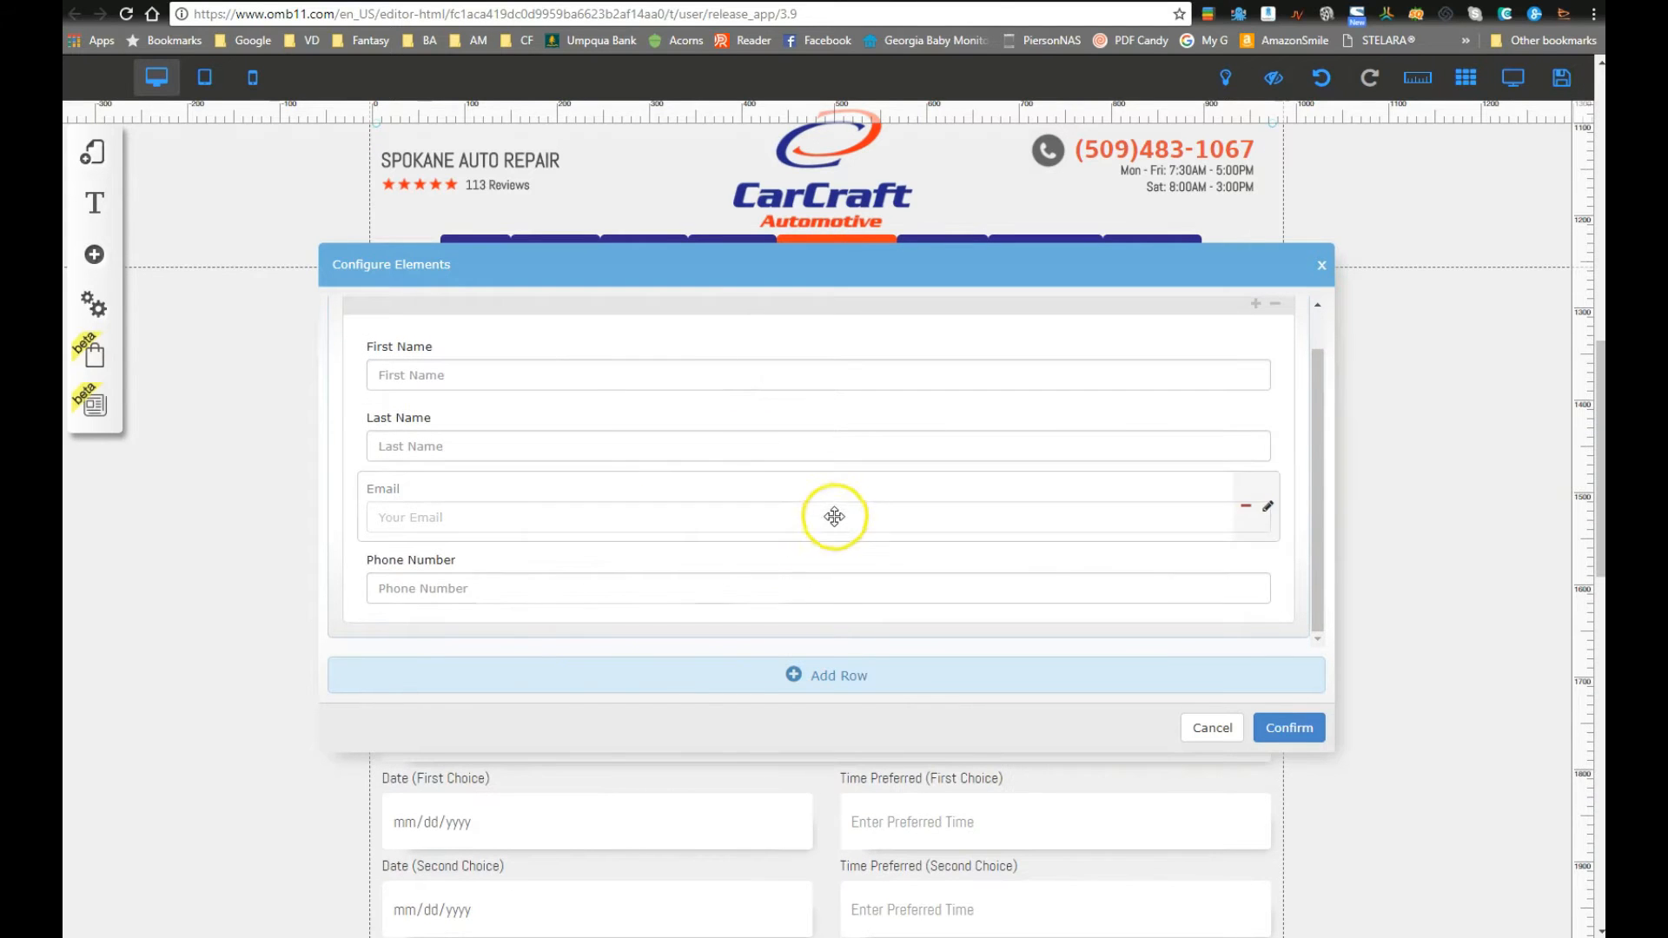
scroll(834, 515, up, 1)
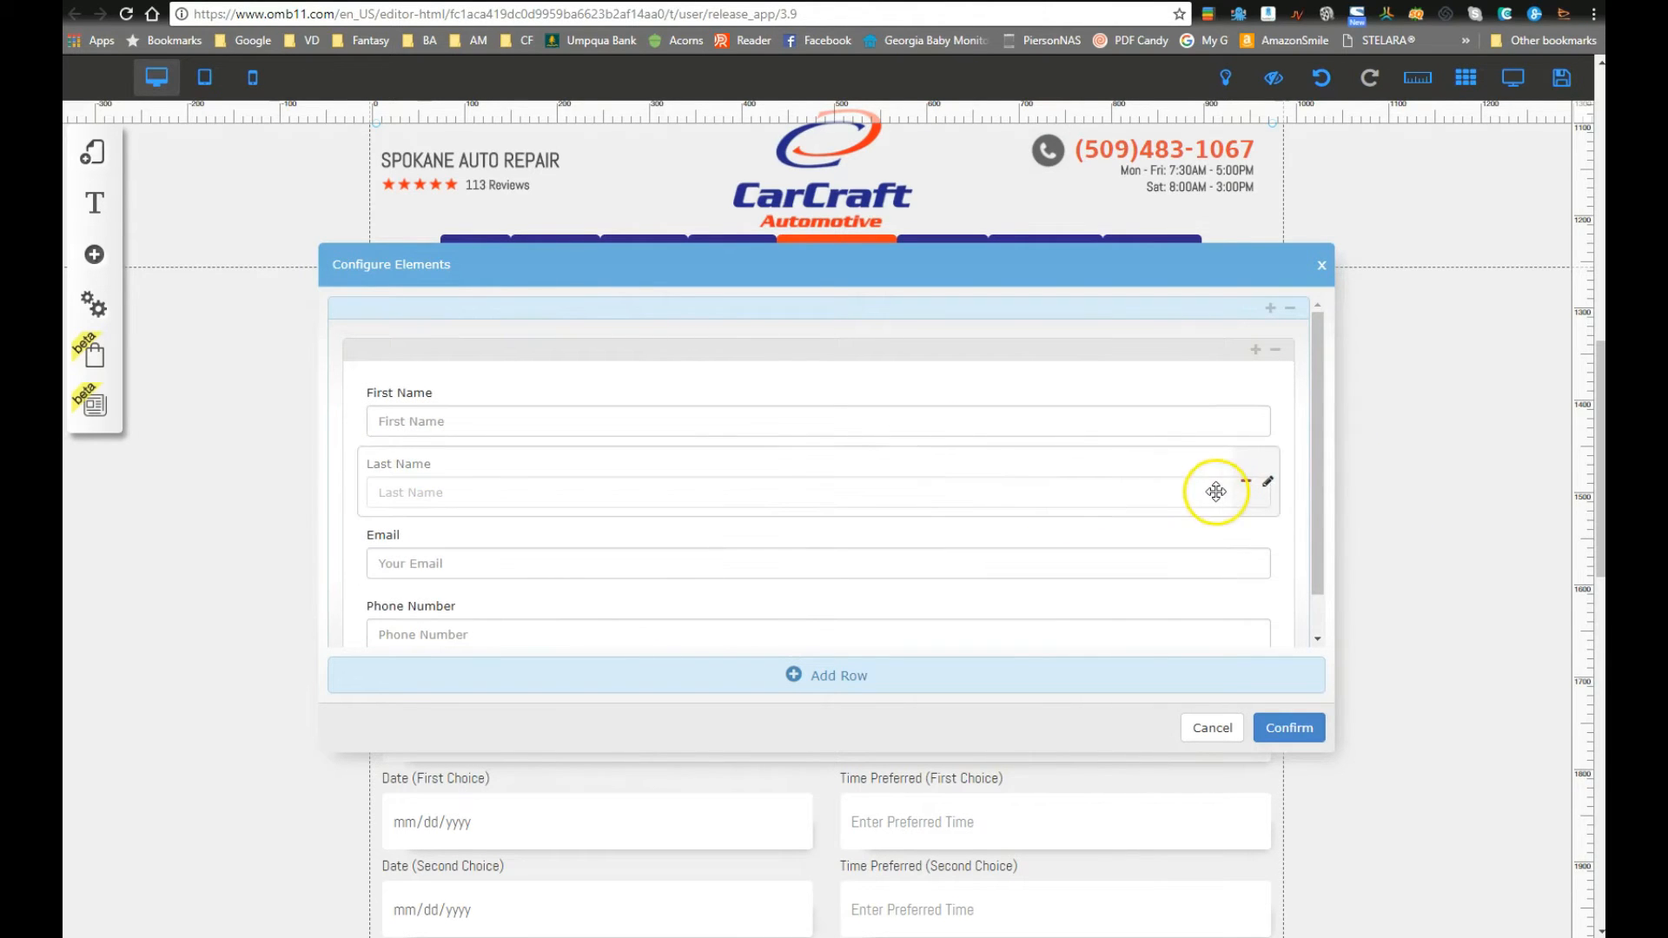
Step: Move First Name above Last Name and add a new two-column row
drag(488, 385, 1205, 318)
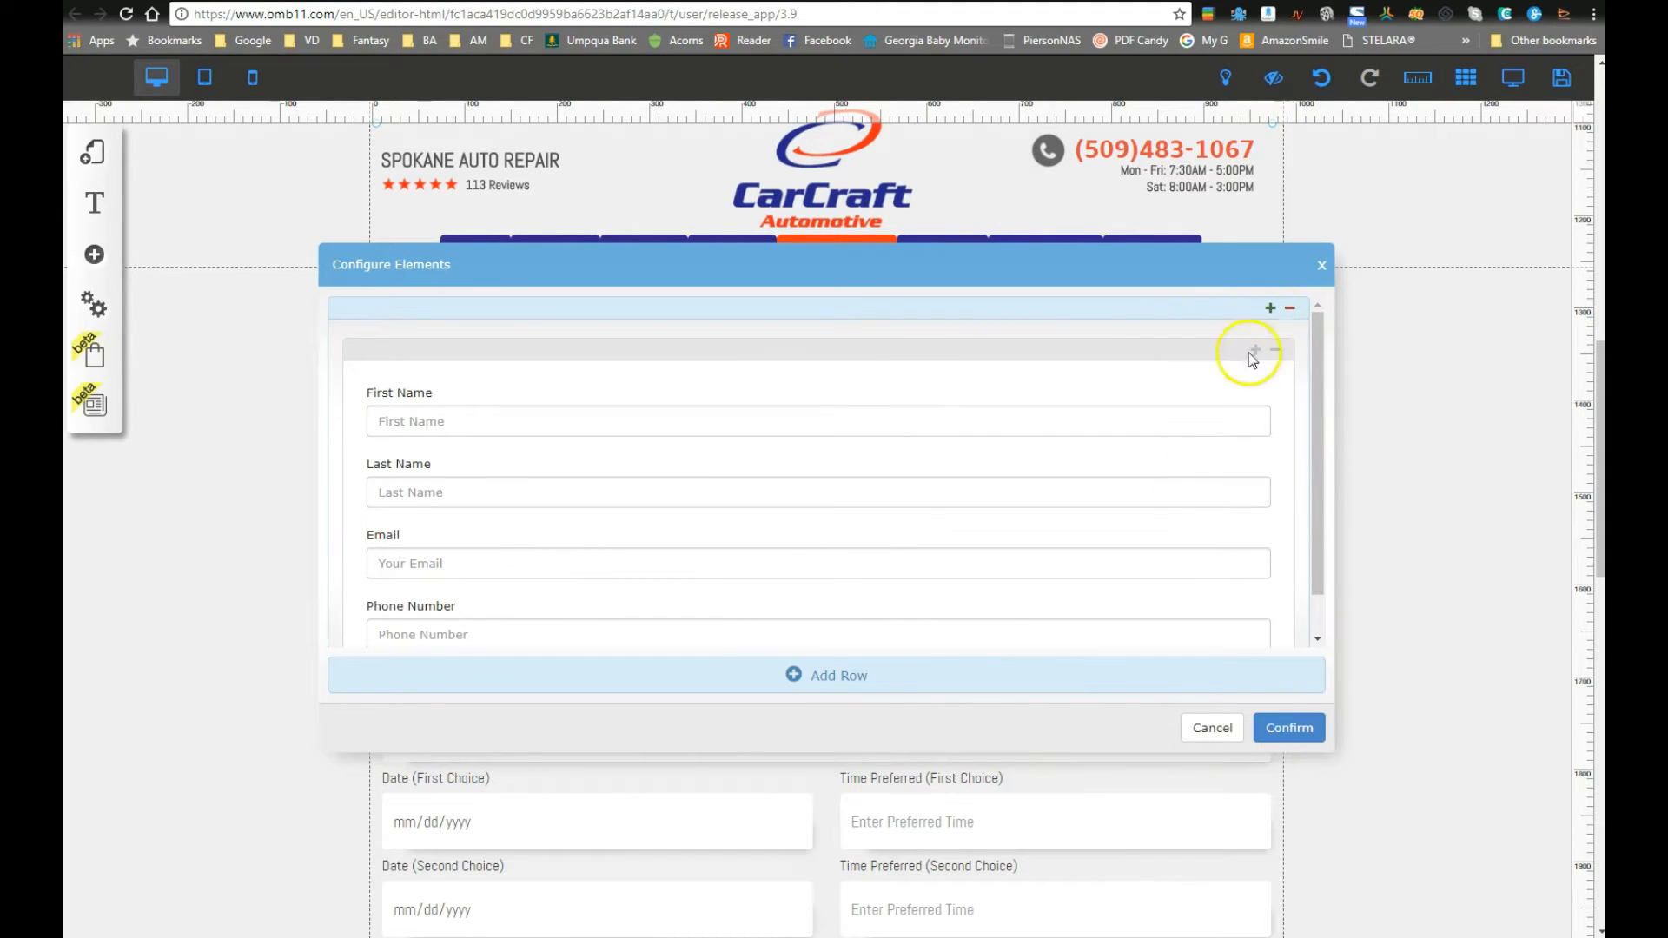
scroll(1013, 534, down, 5)
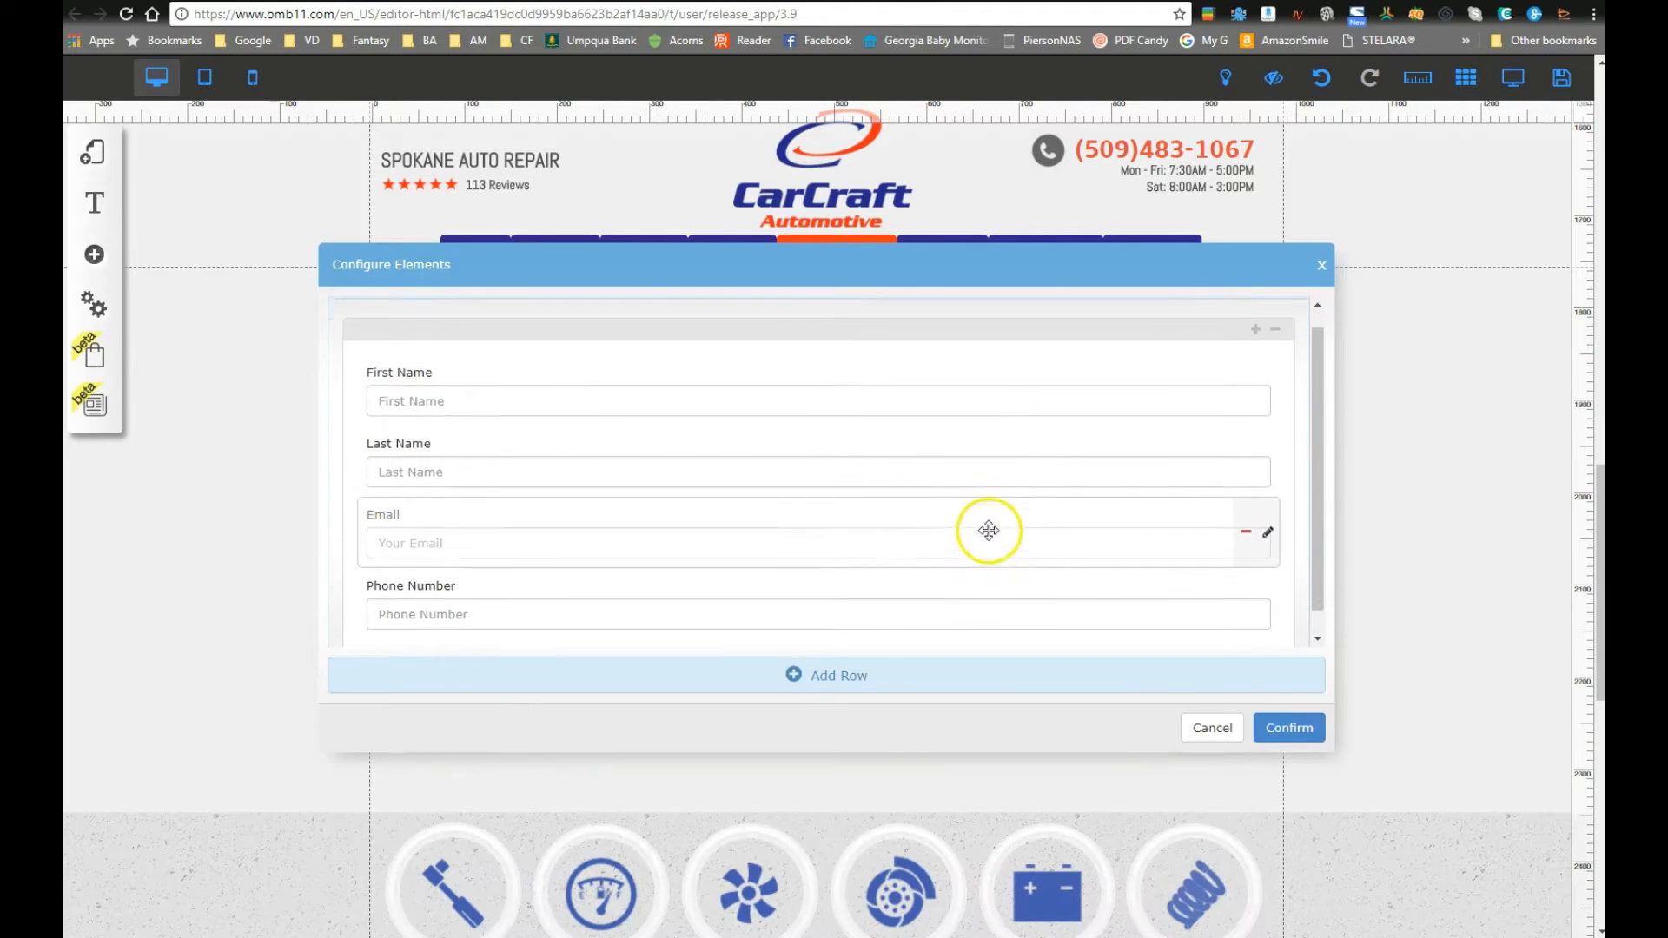
scroll(988, 530, up, 1)
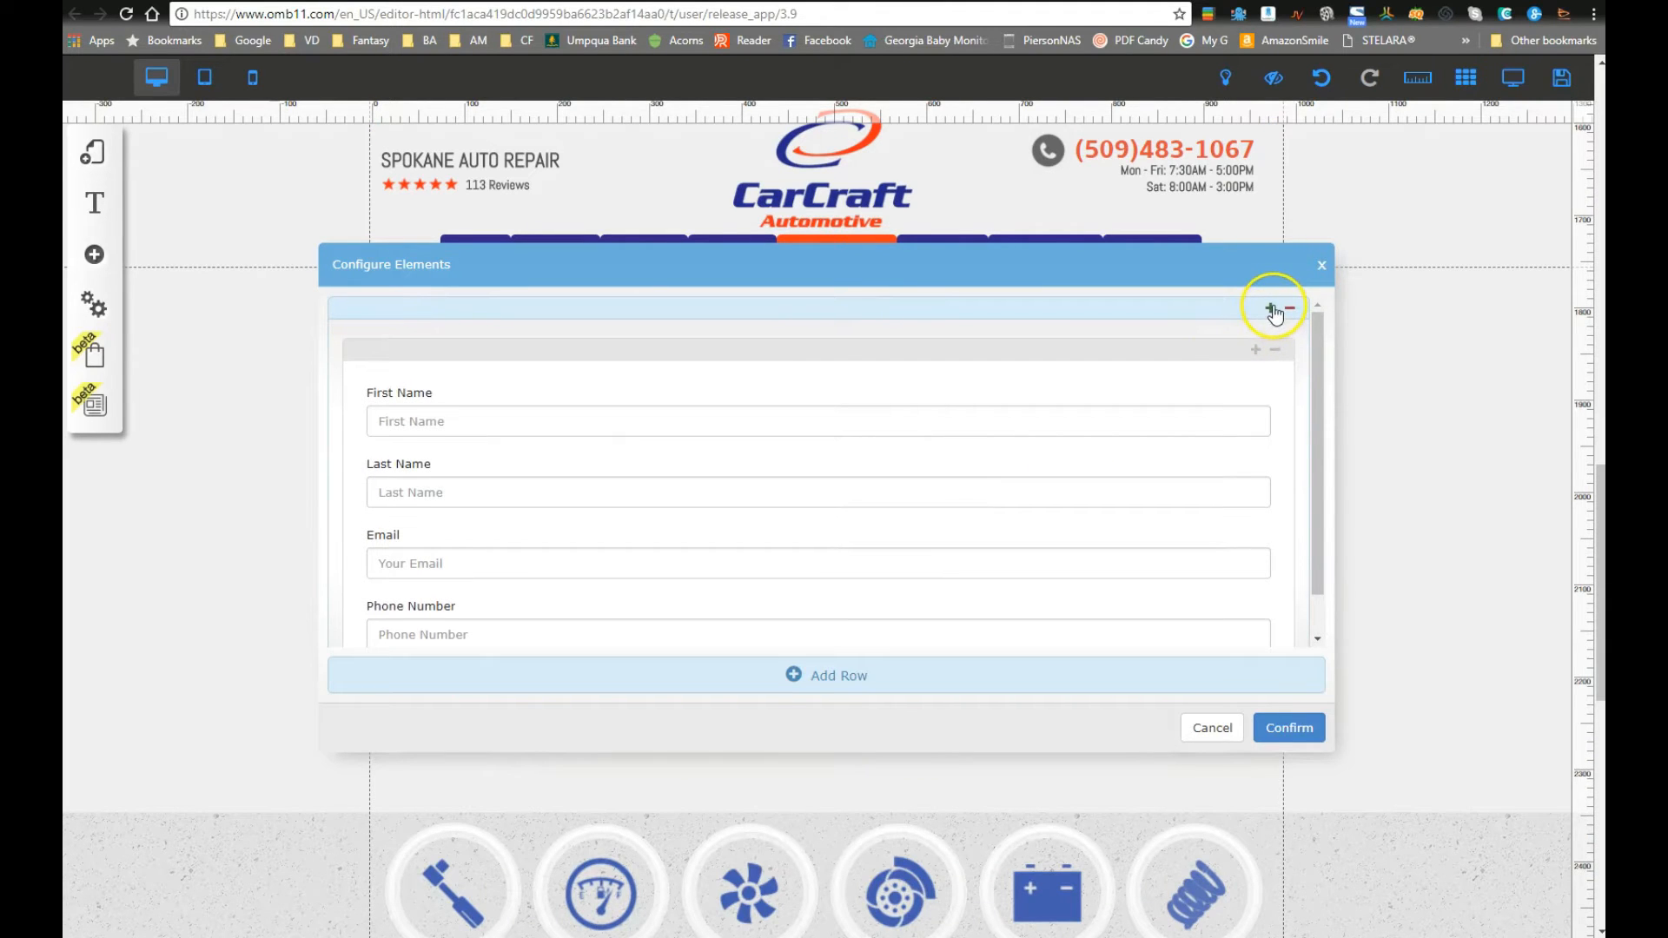
scroll(1061, 510, down, 3)
drag(1309, 502, 1316, 434)
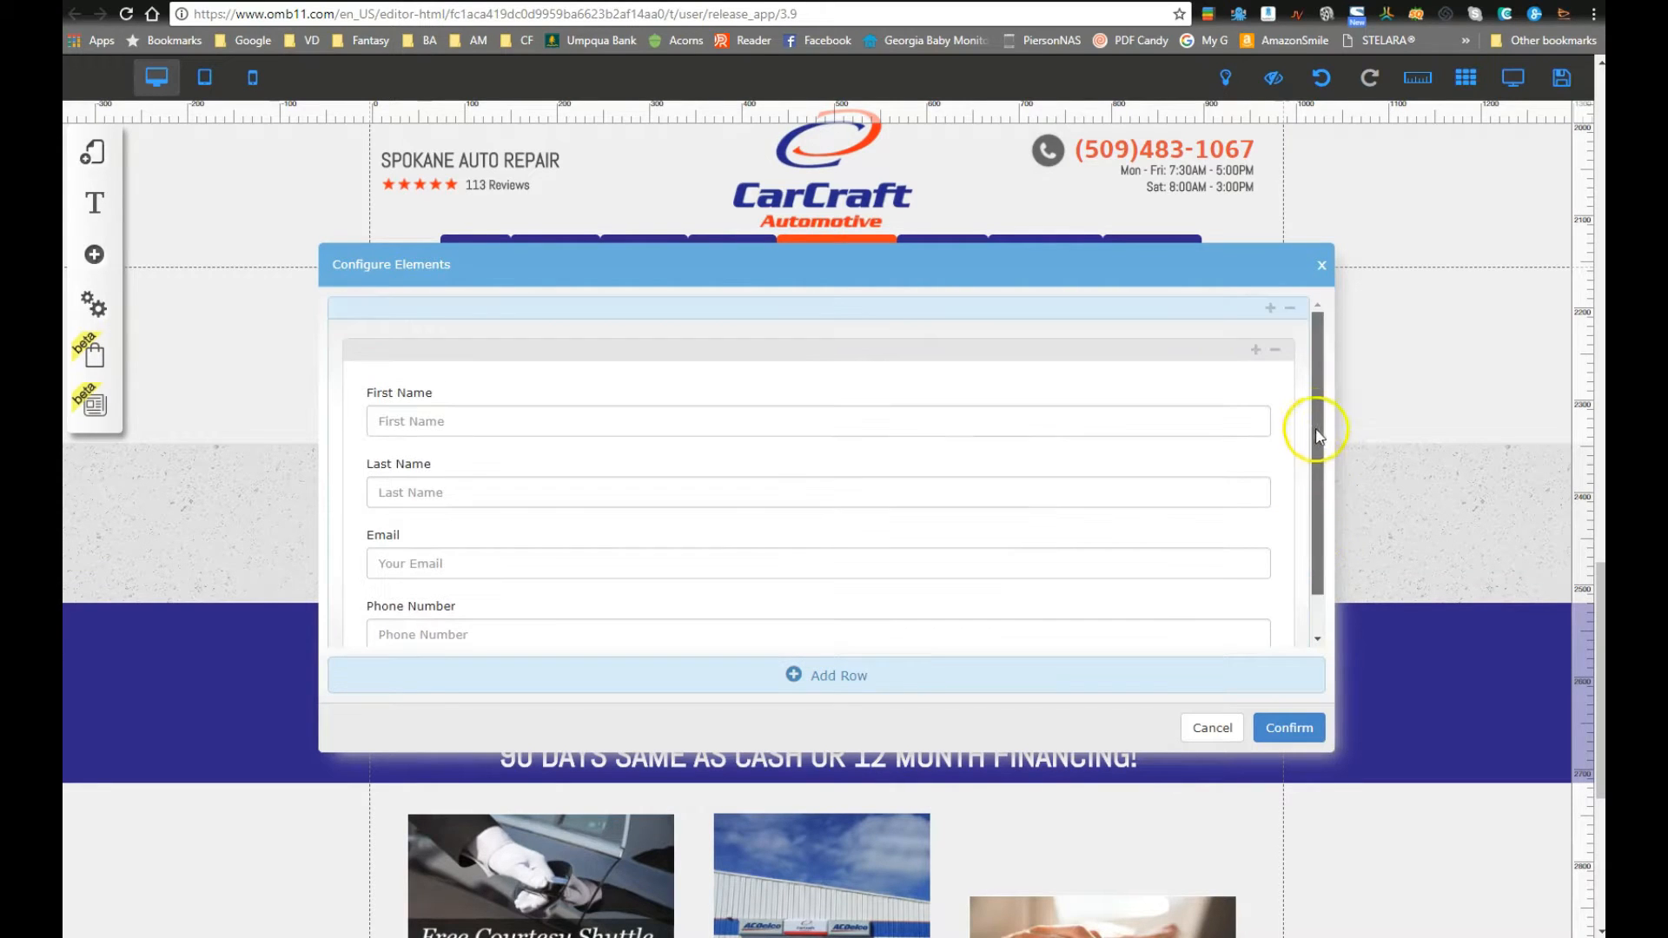
click(874, 675)
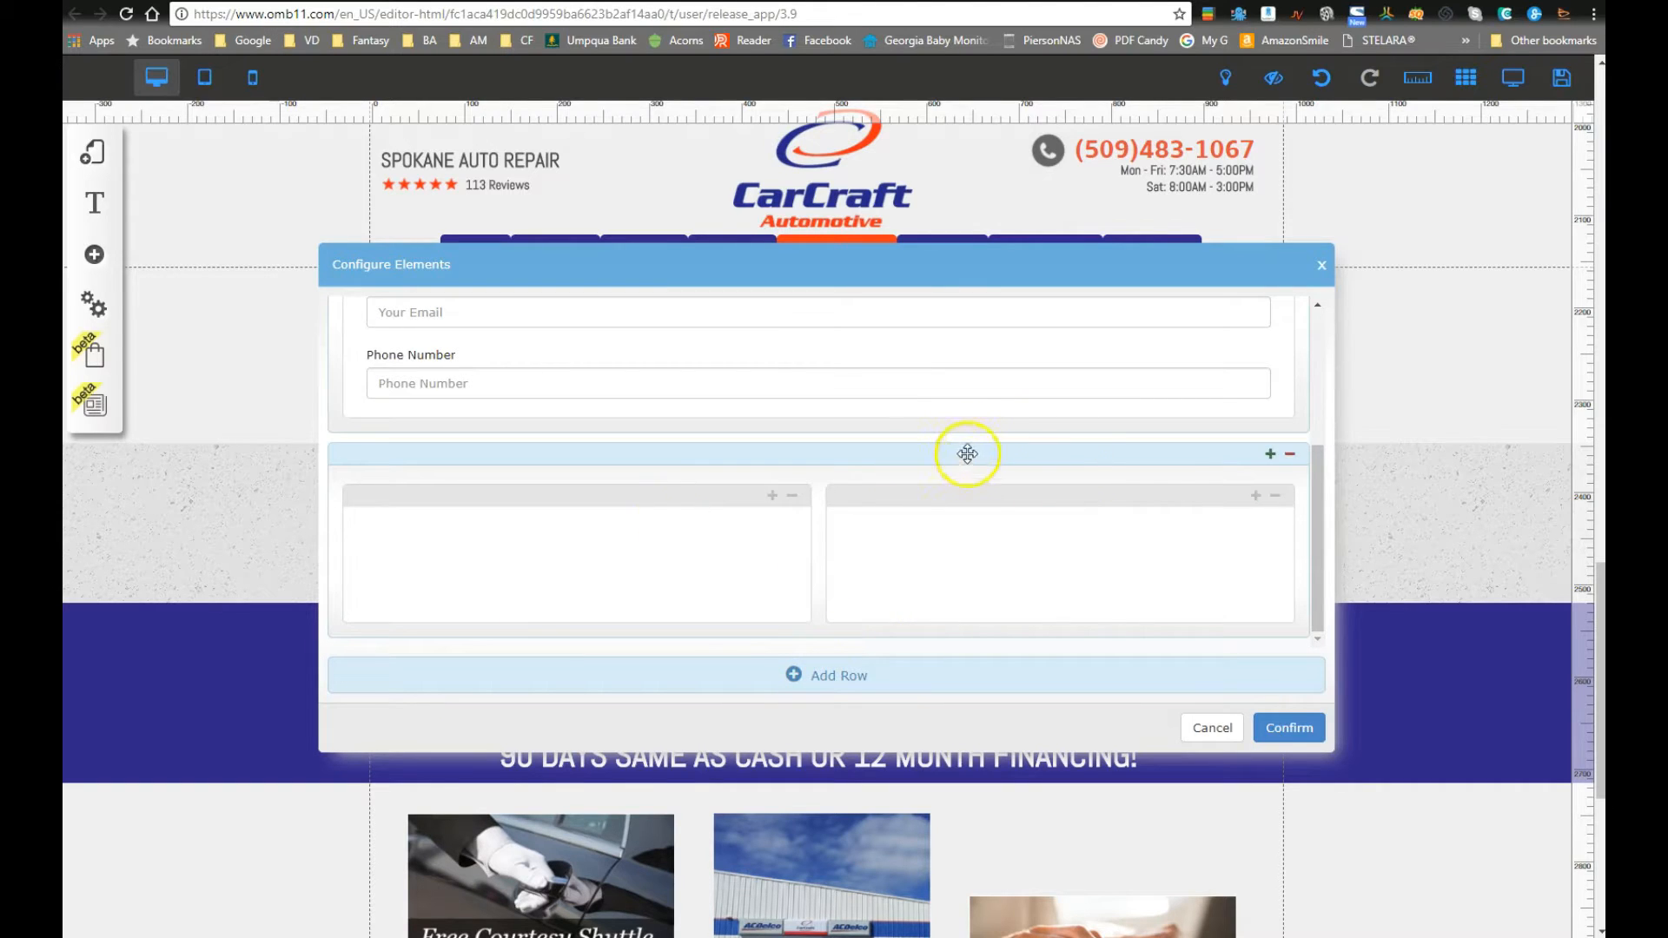
Step: Split the four-field row into two columns in Configure Elements
scroll(966, 453, up, 5)
click(1255, 351)
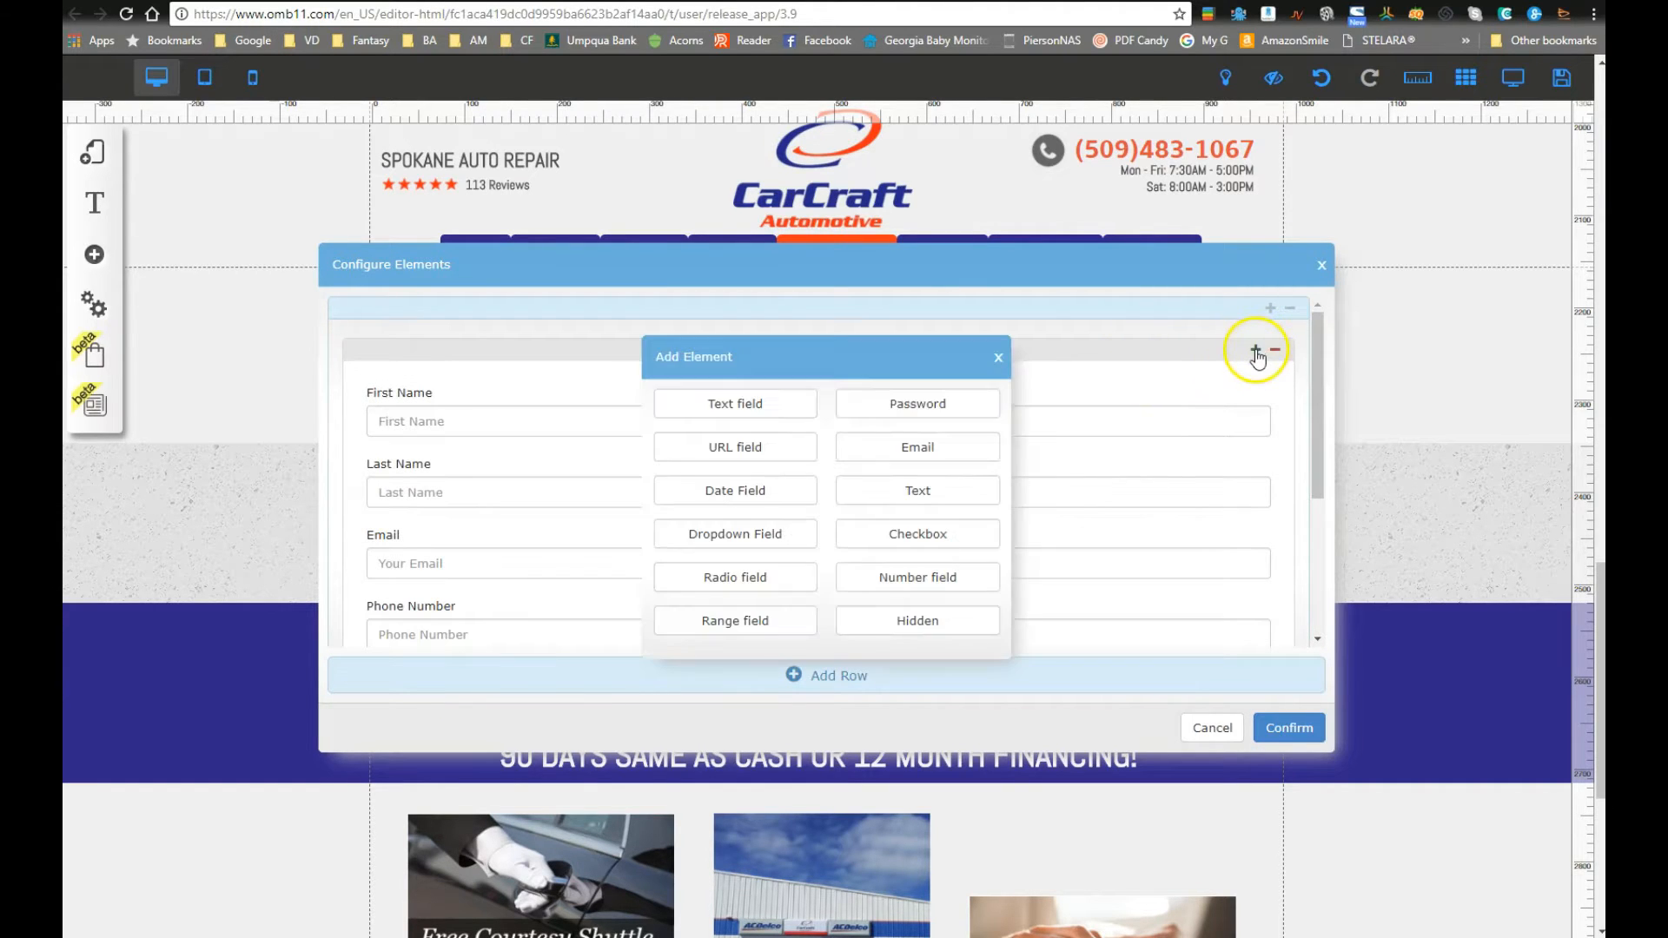
click(997, 357)
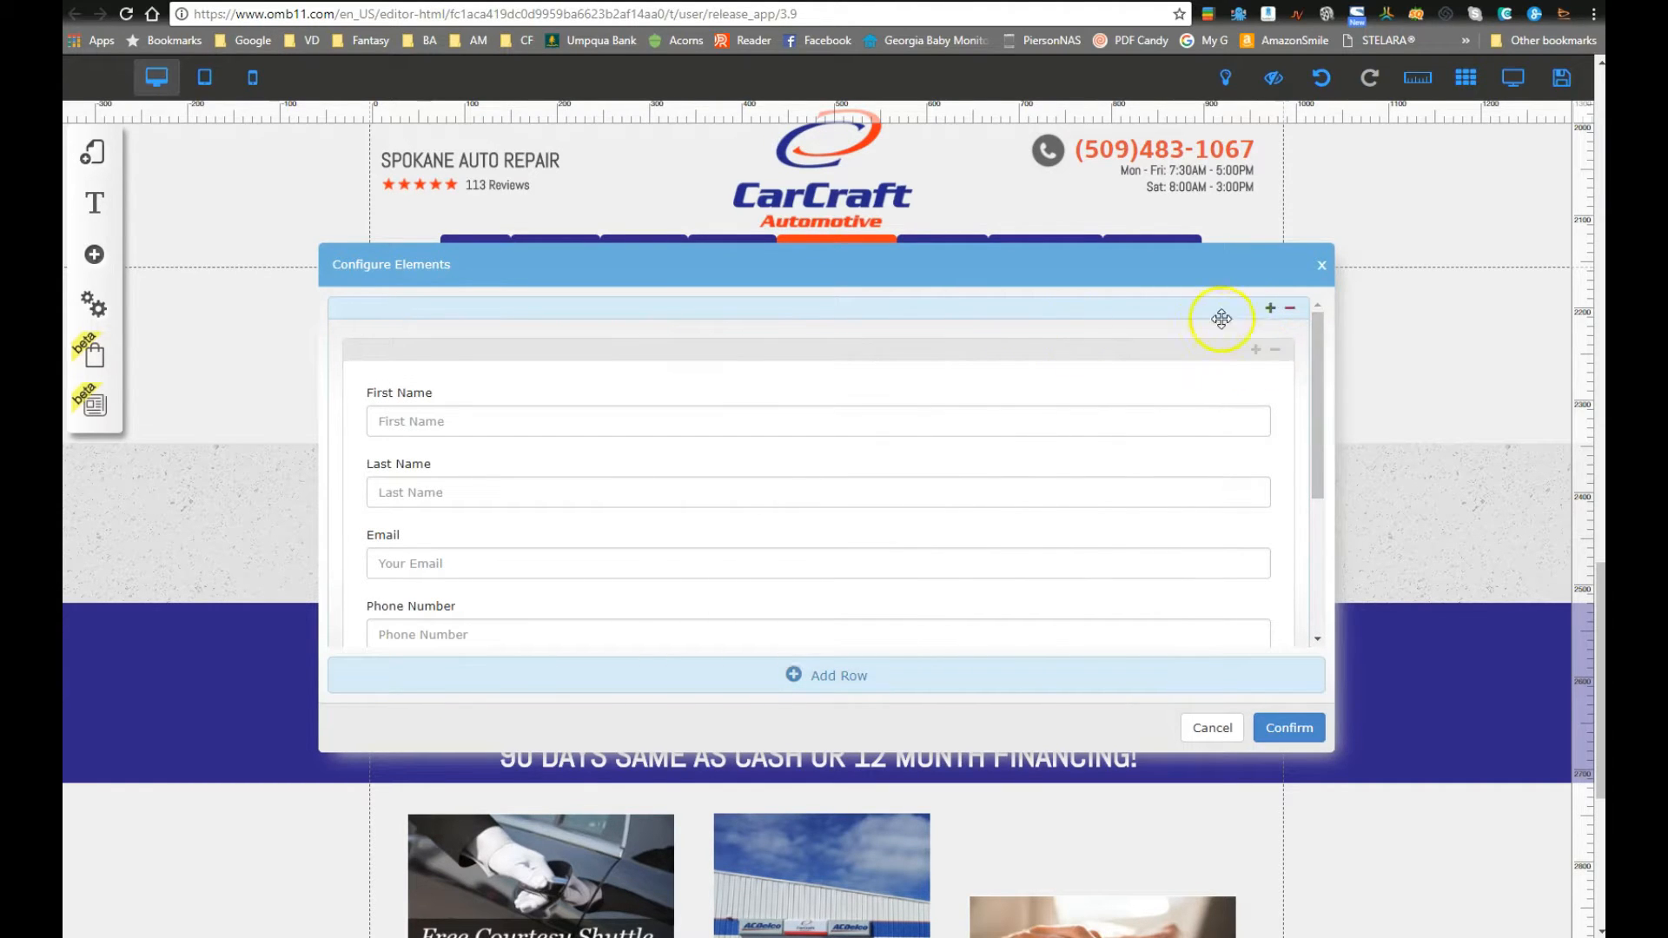
click(1269, 309)
scroll(1054, 484, down, 3)
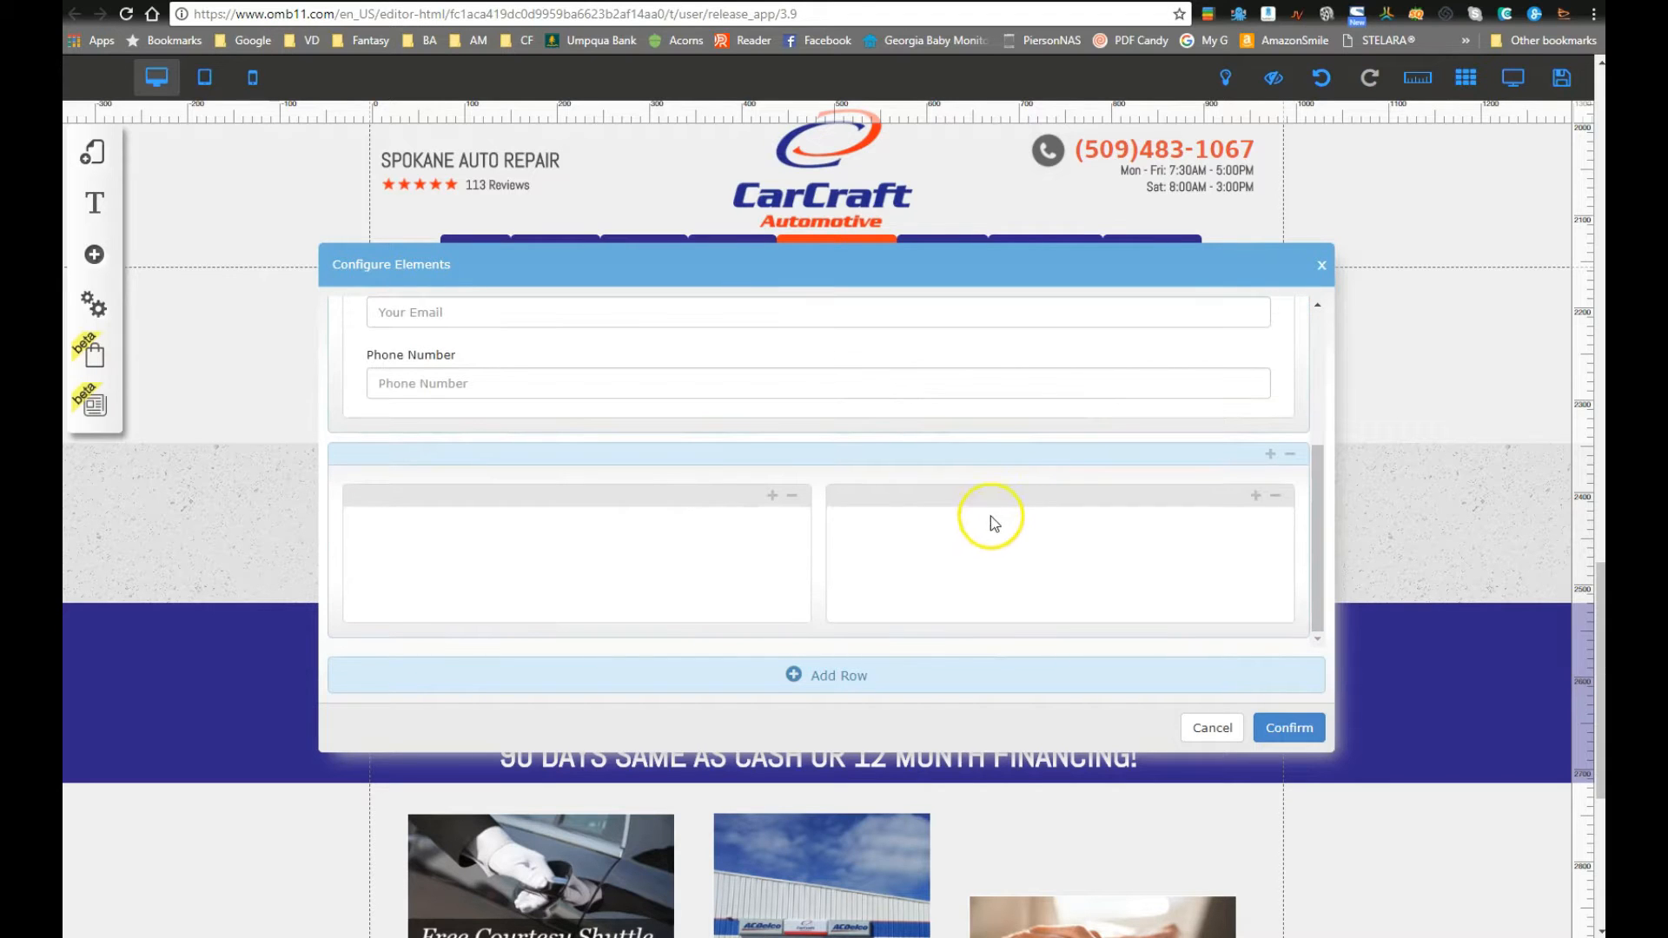
scroll(793, 565, up, 5)
click(1270, 309)
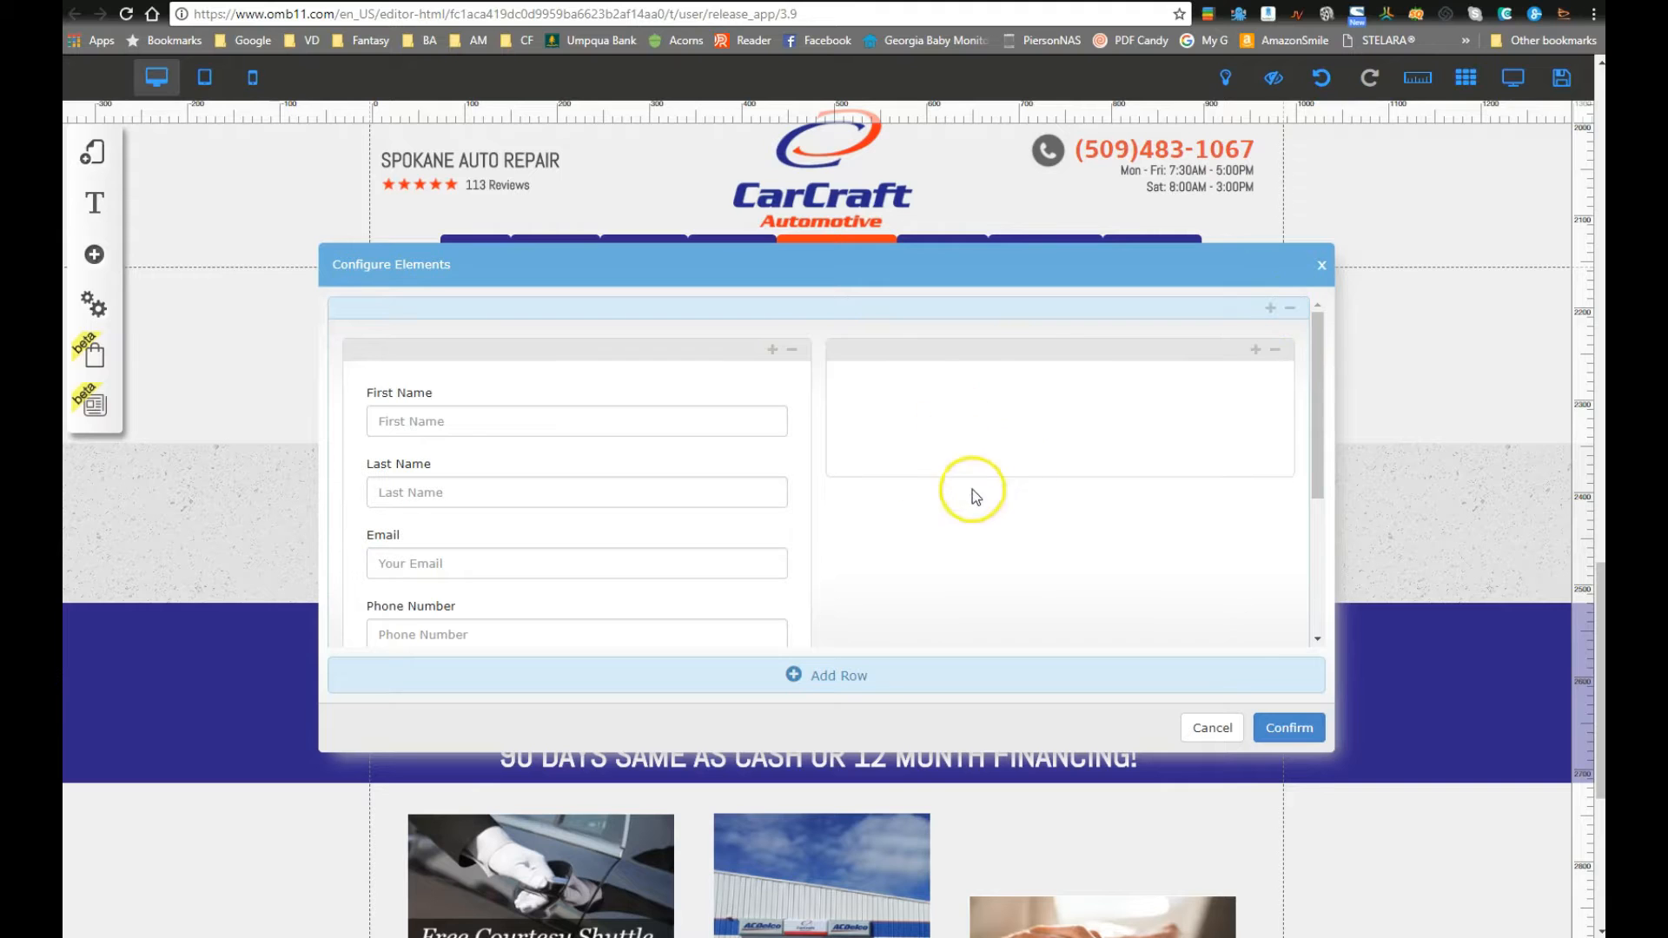
scroll(934, 569, down, 5)
scroll(869, 549, up, 2)
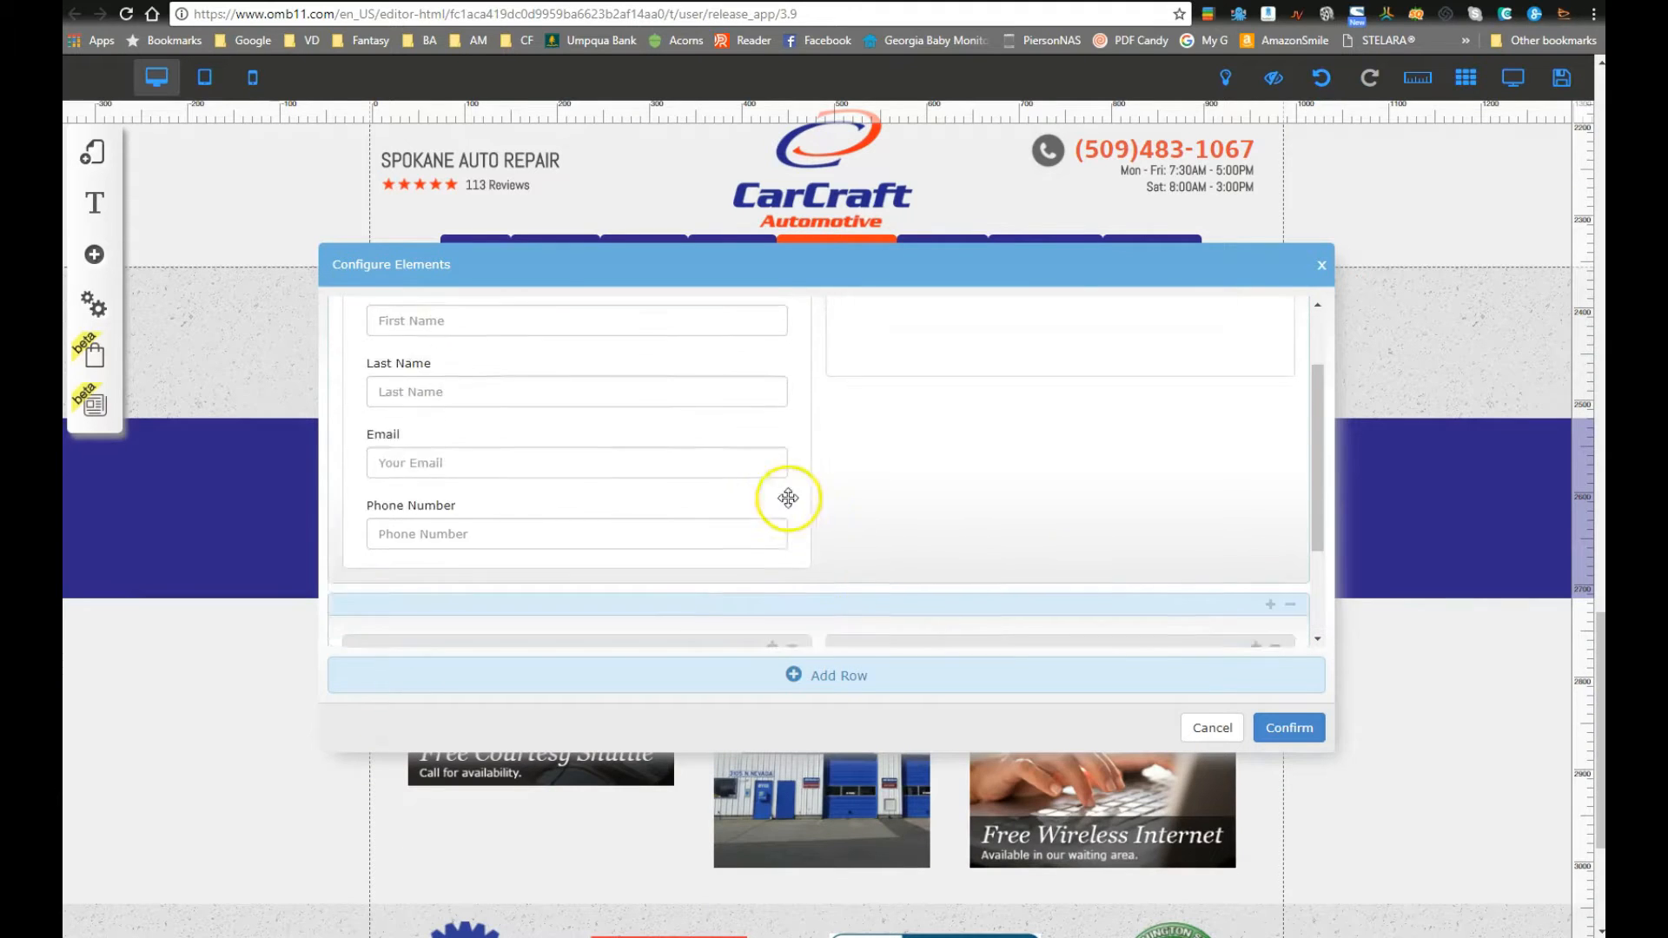
drag(407, 339, 669, 383)
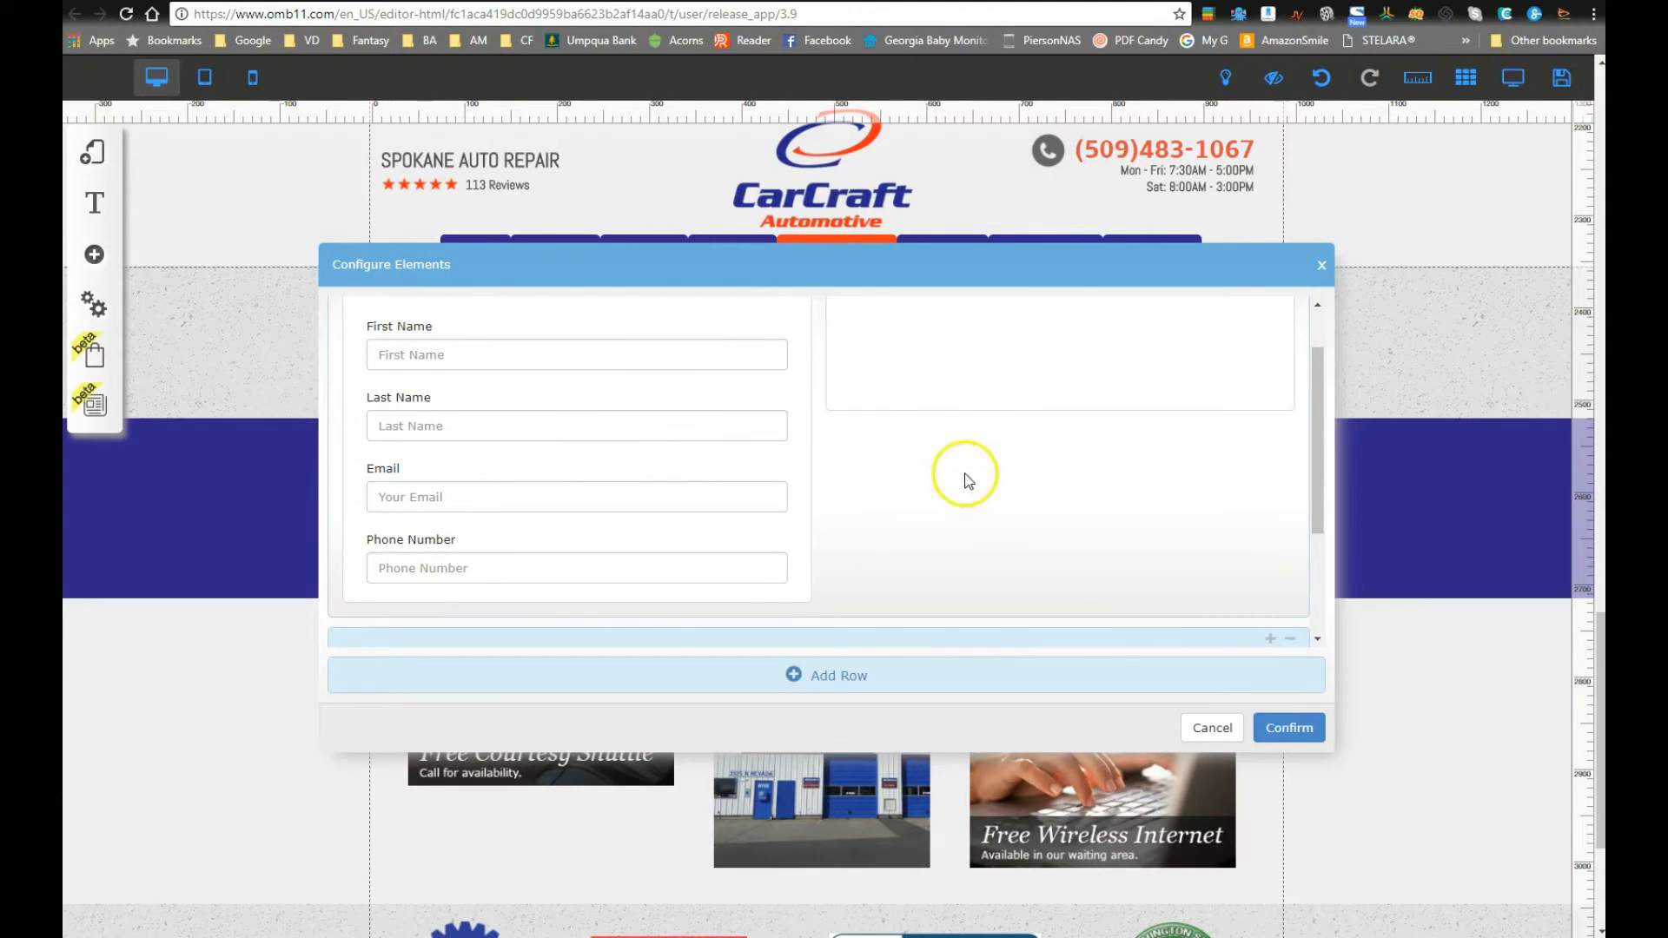
scroll(570, 826, down, 3)
scroll(625, 696, up, 10)
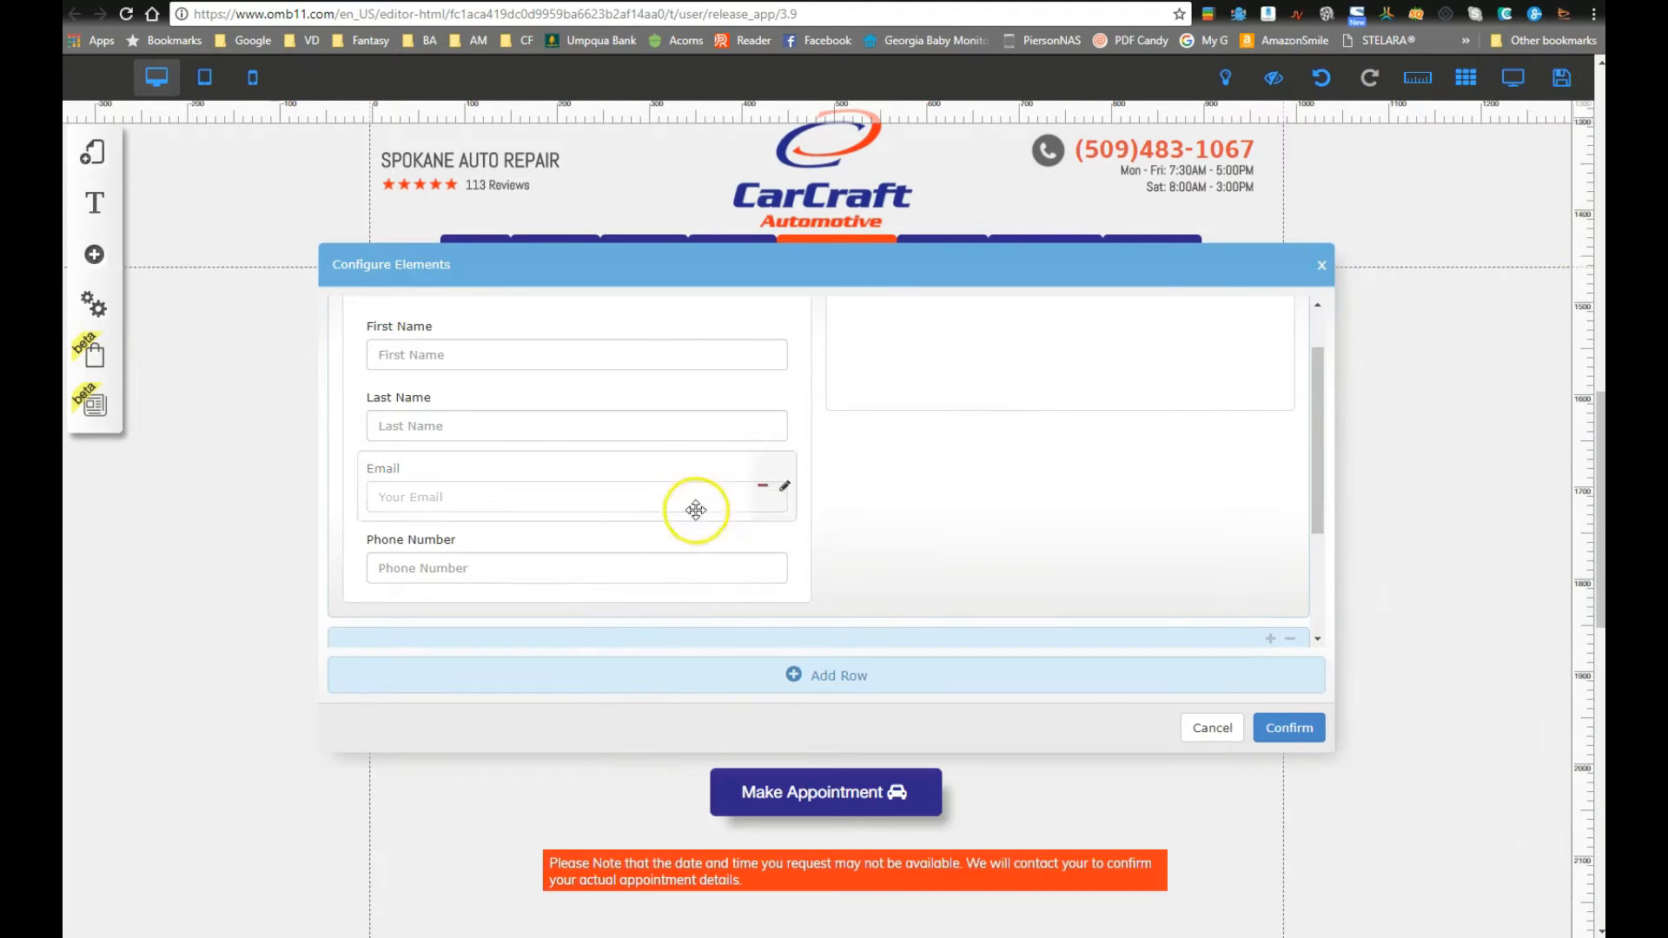
drag(720, 265, 745, 198)
scroll(683, 833, up, 6)
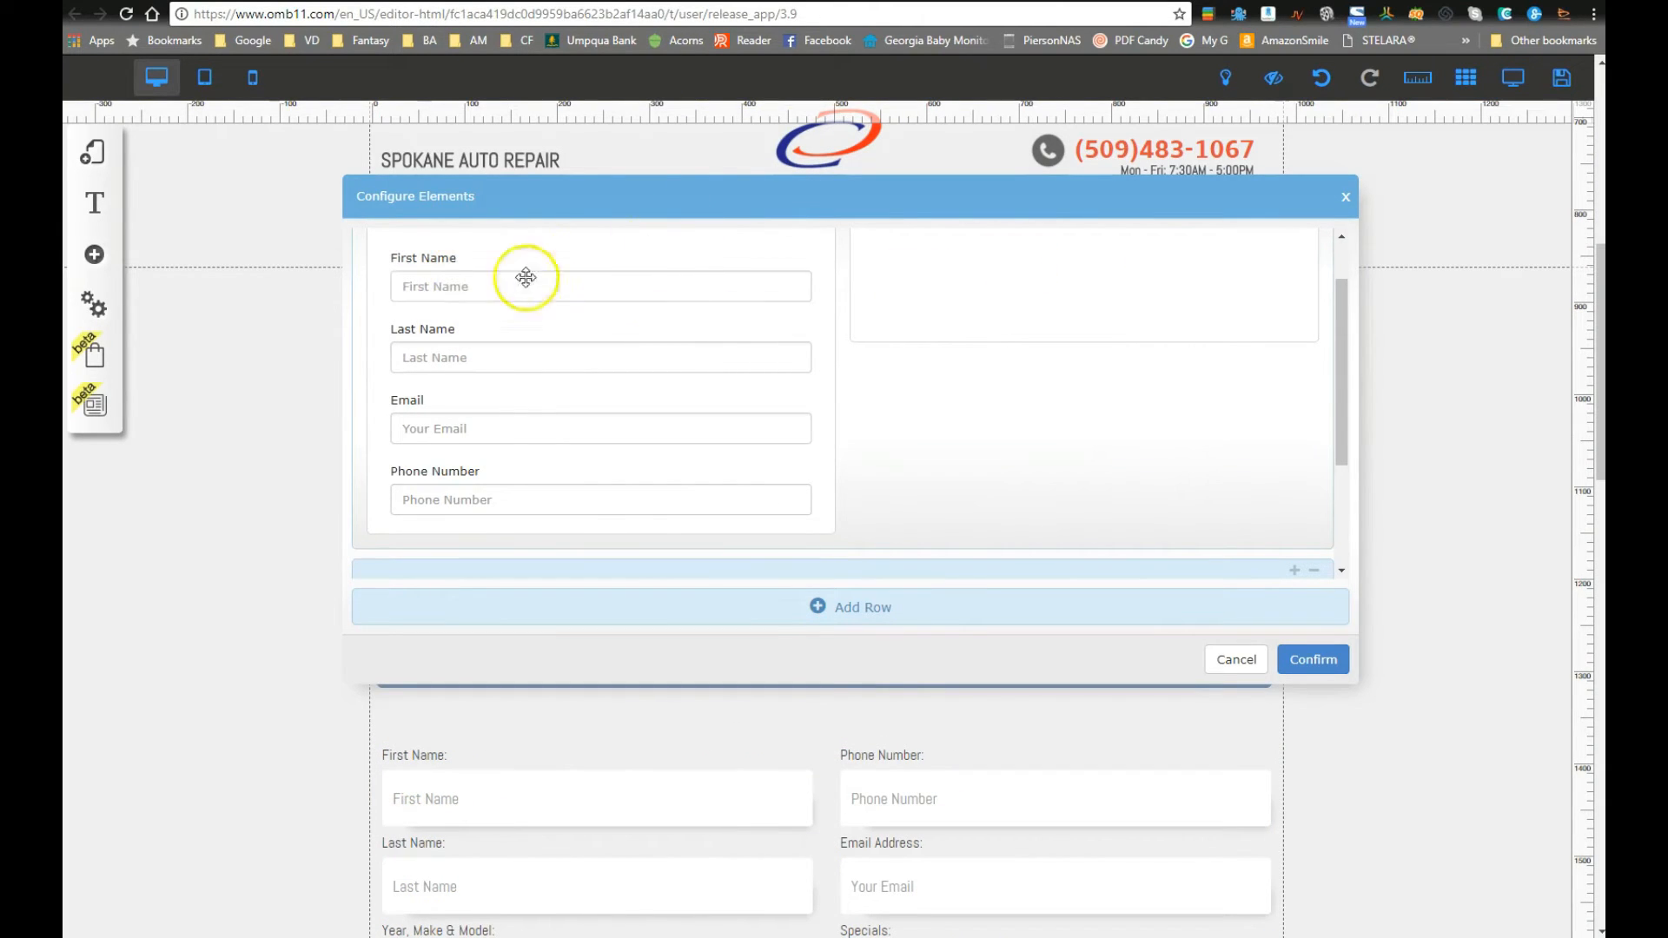
Step: Place Last Name and Phone Number in the right column beside First Name and Email
drag(455, 357, 927, 391)
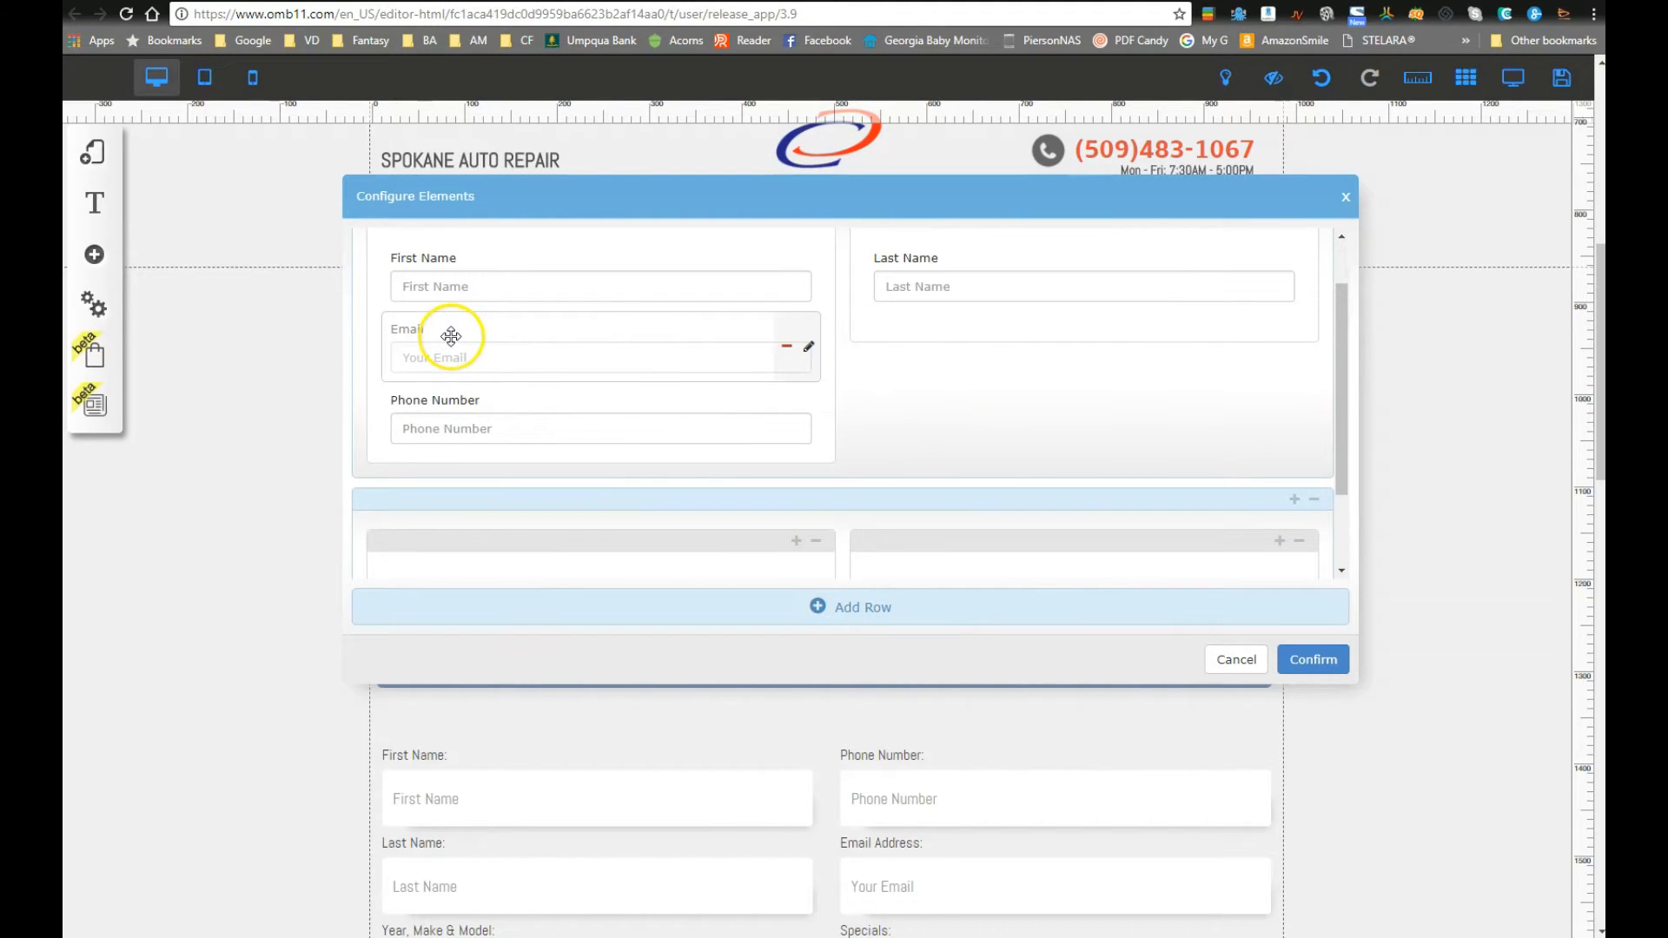
drag(440, 403, 952, 409)
scroll(831, 358, up, 1)
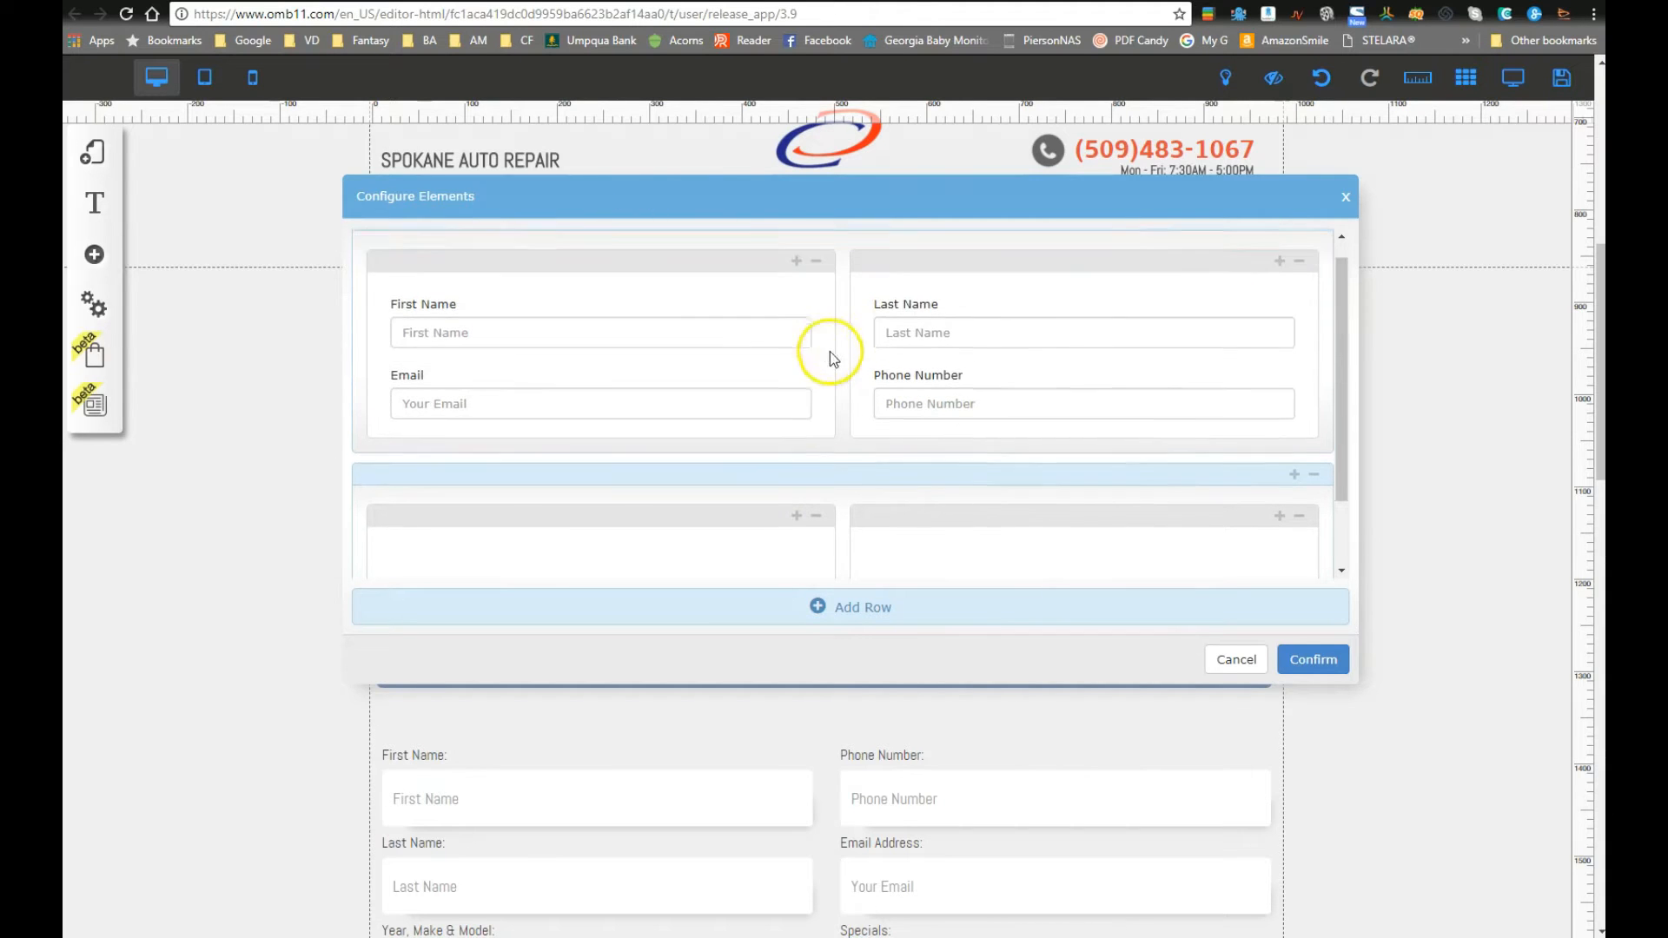
scroll(832, 358, up, 1)
drag(977, 278, 825, 328)
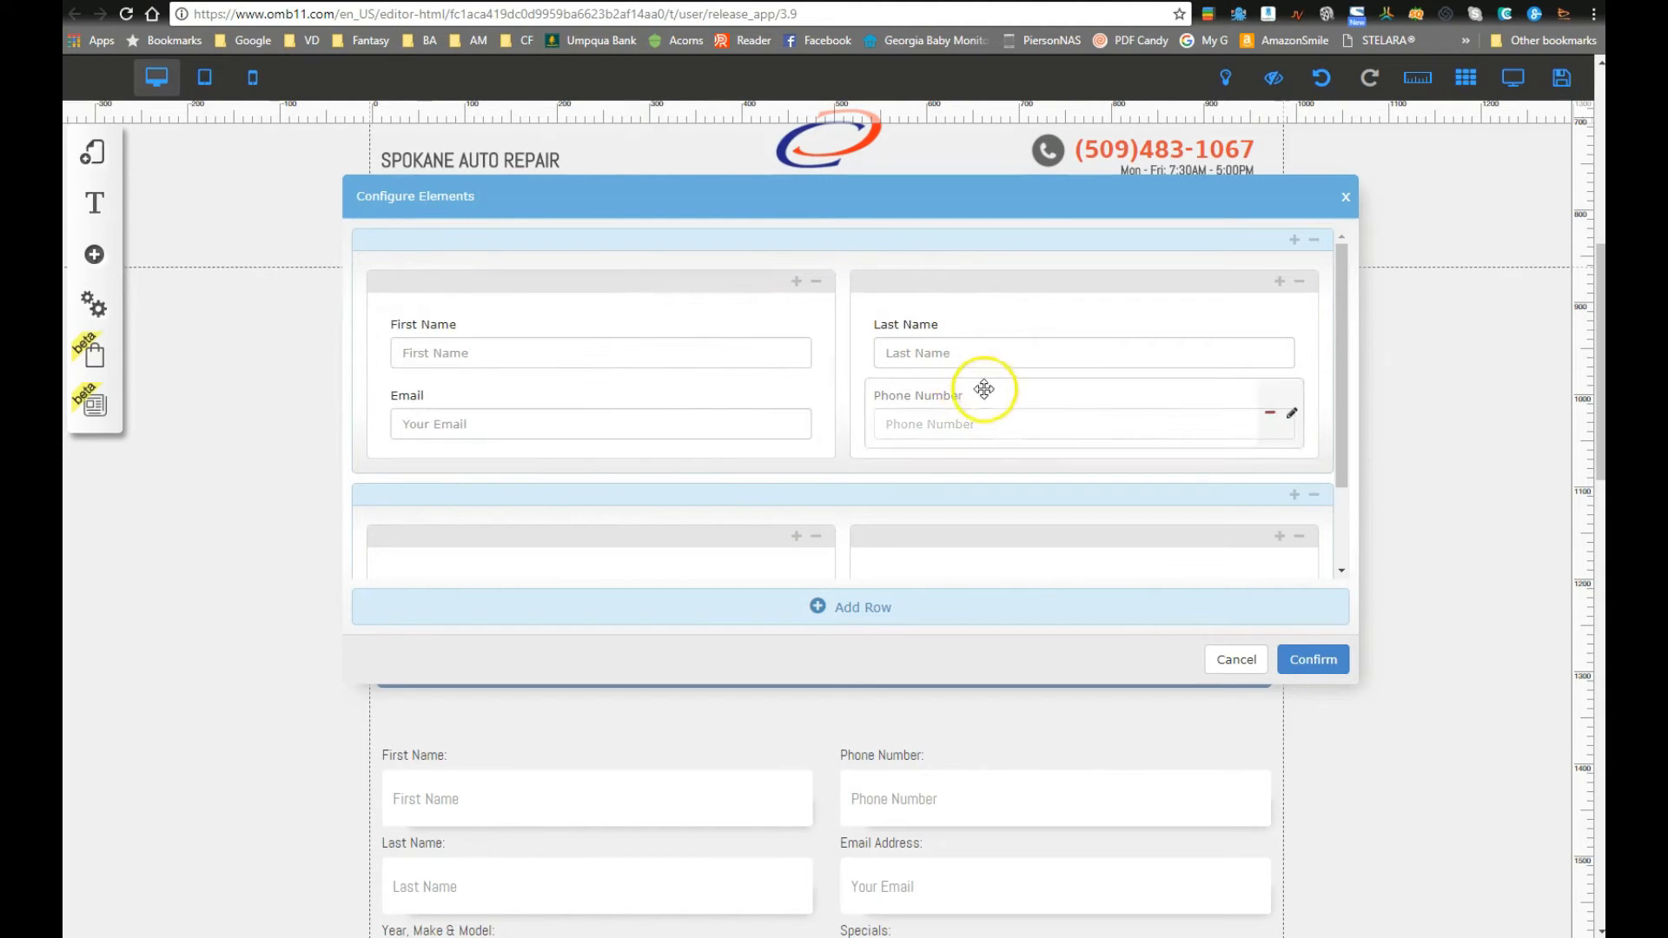
scroll(827, 859, down, 1)
scroll(826, 859, down, 2)
scroll(756, 830, up, 3)
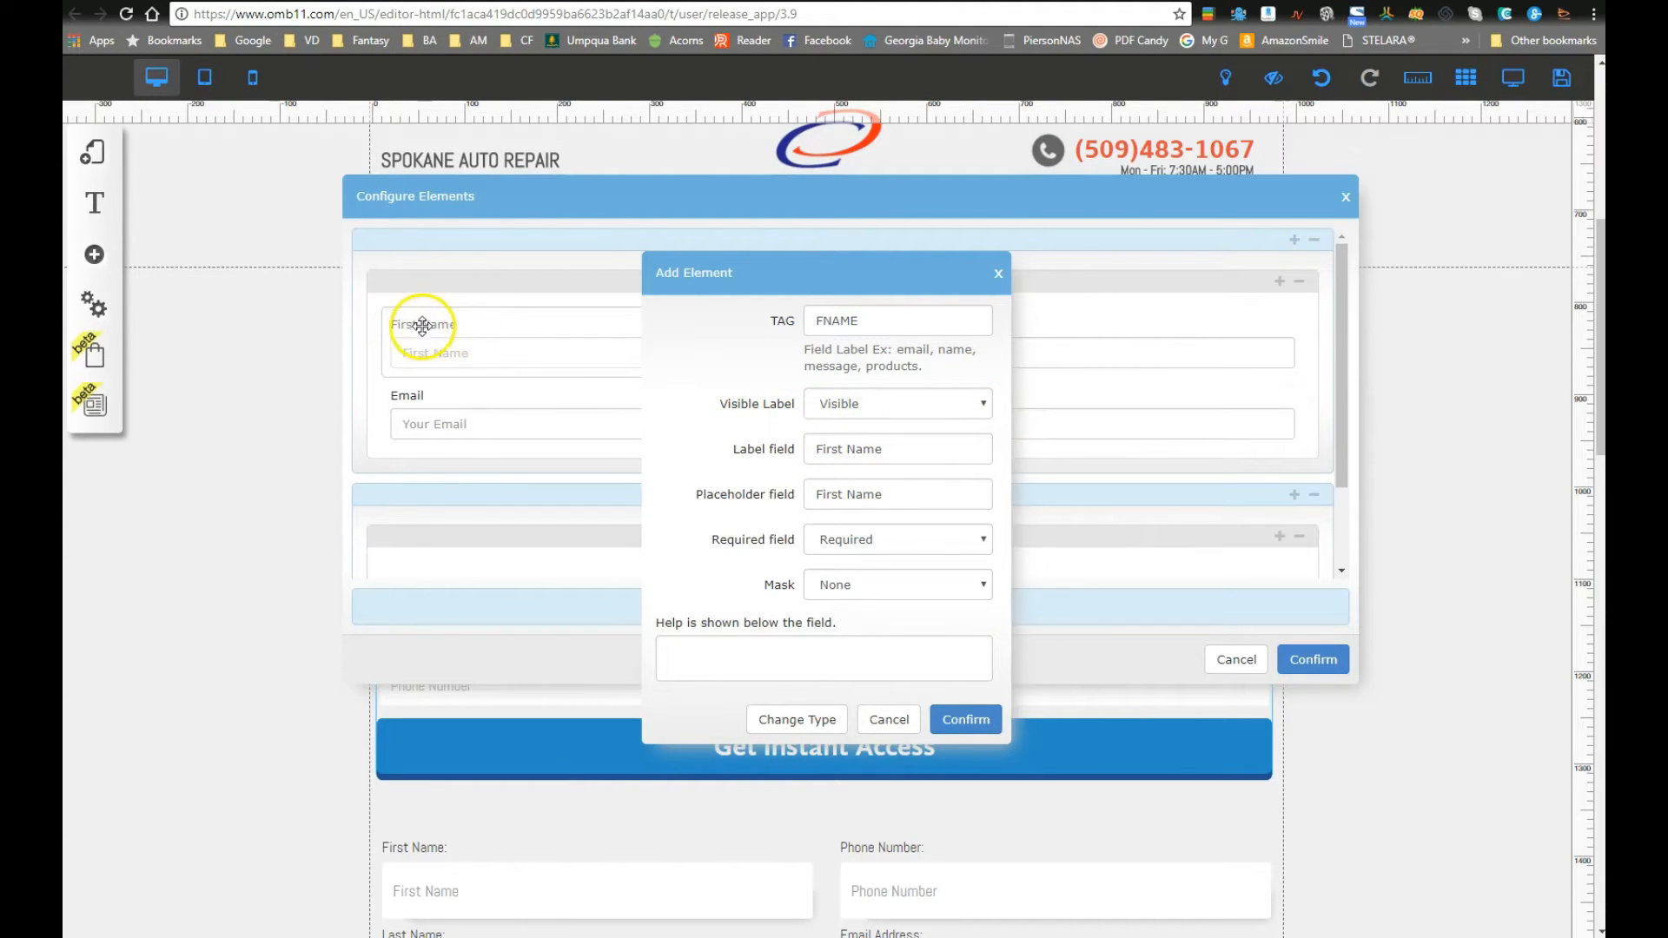
Step: Try hiding the First Name label, then reopen the field's settings
click(919, 407)
click(879, 435)
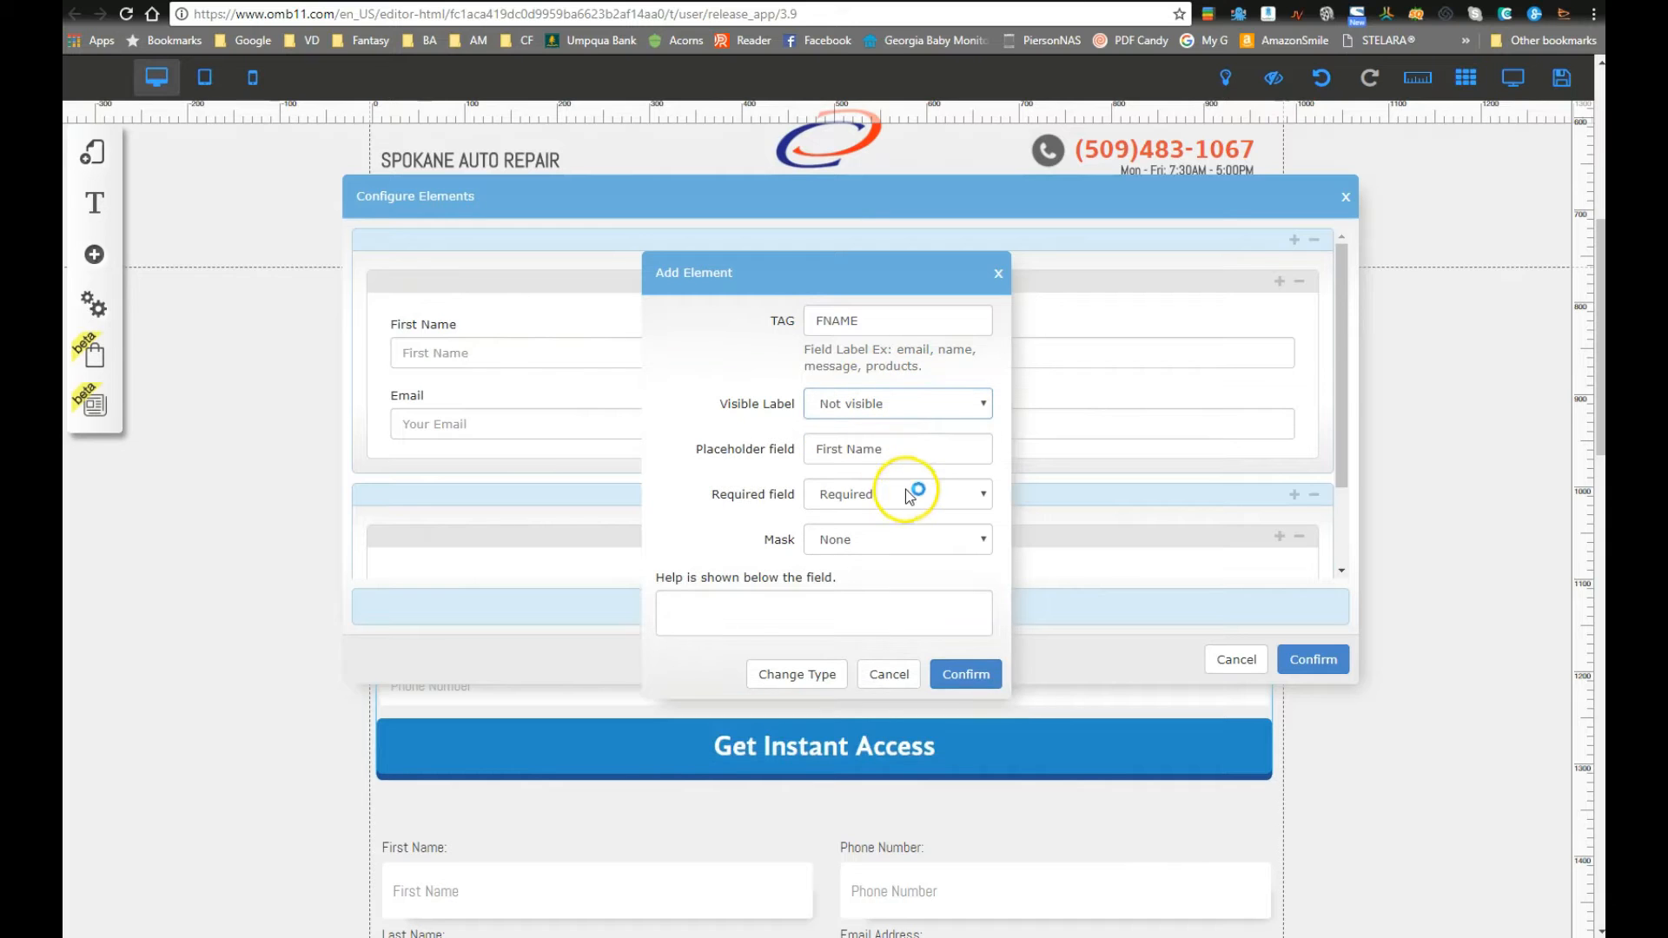
click(967, 675)
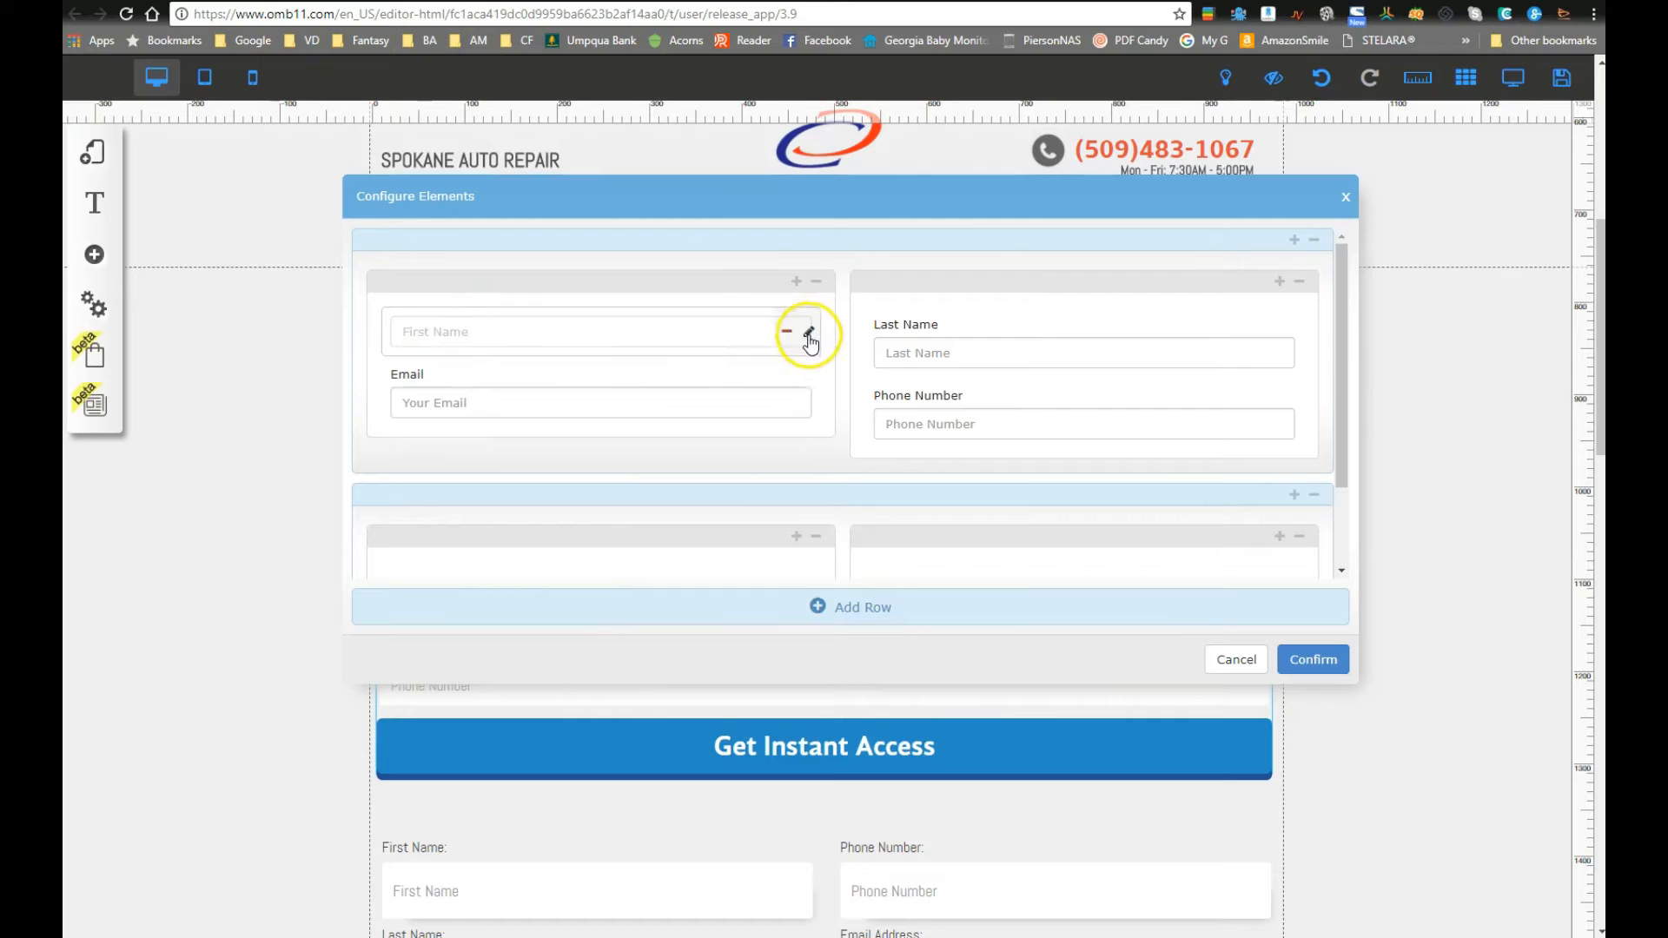
click(809, 333)
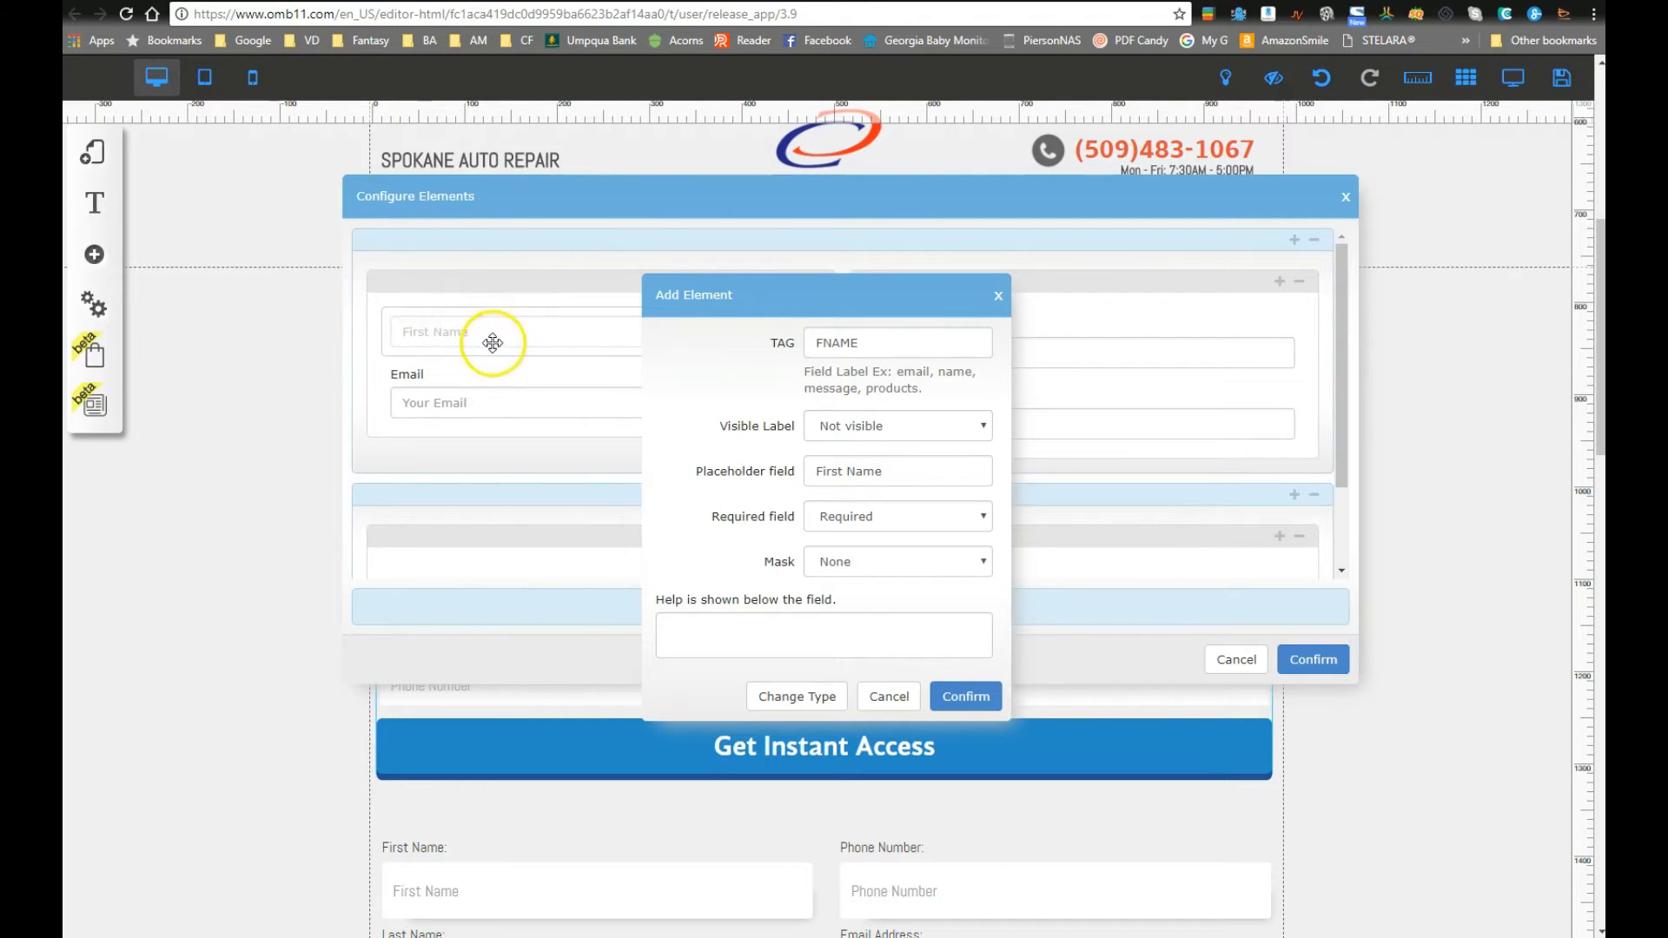
Step: Make the First Name label Visible, reading 'First Name', and keep the field Required
click(879, 426)
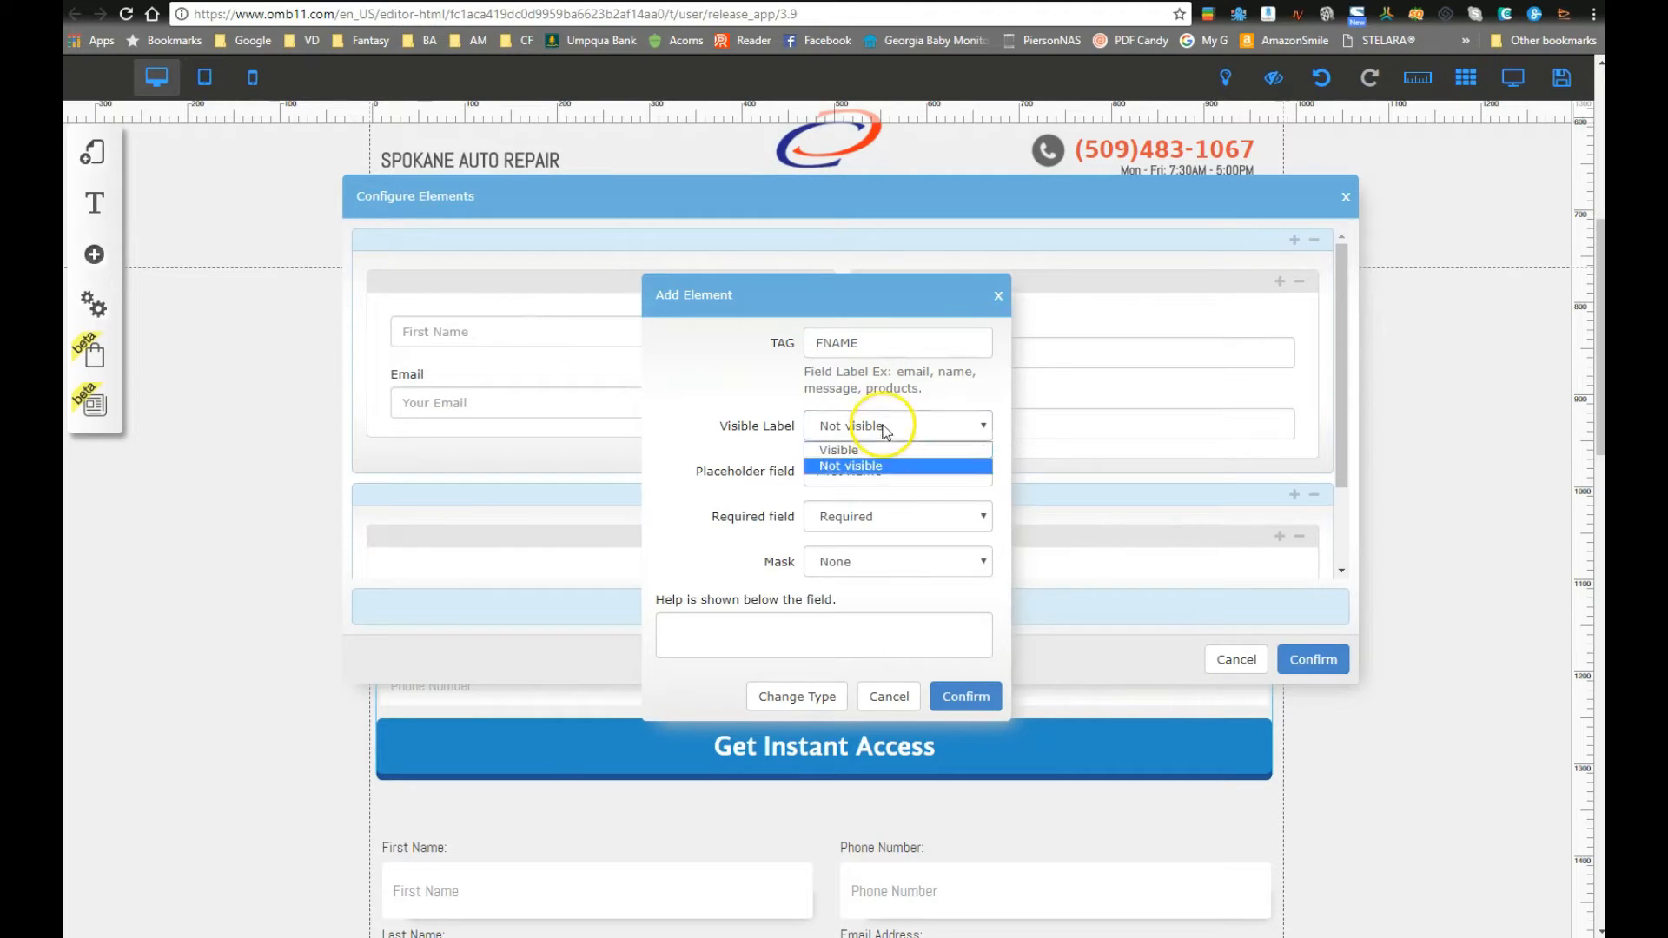
click(881, 450)
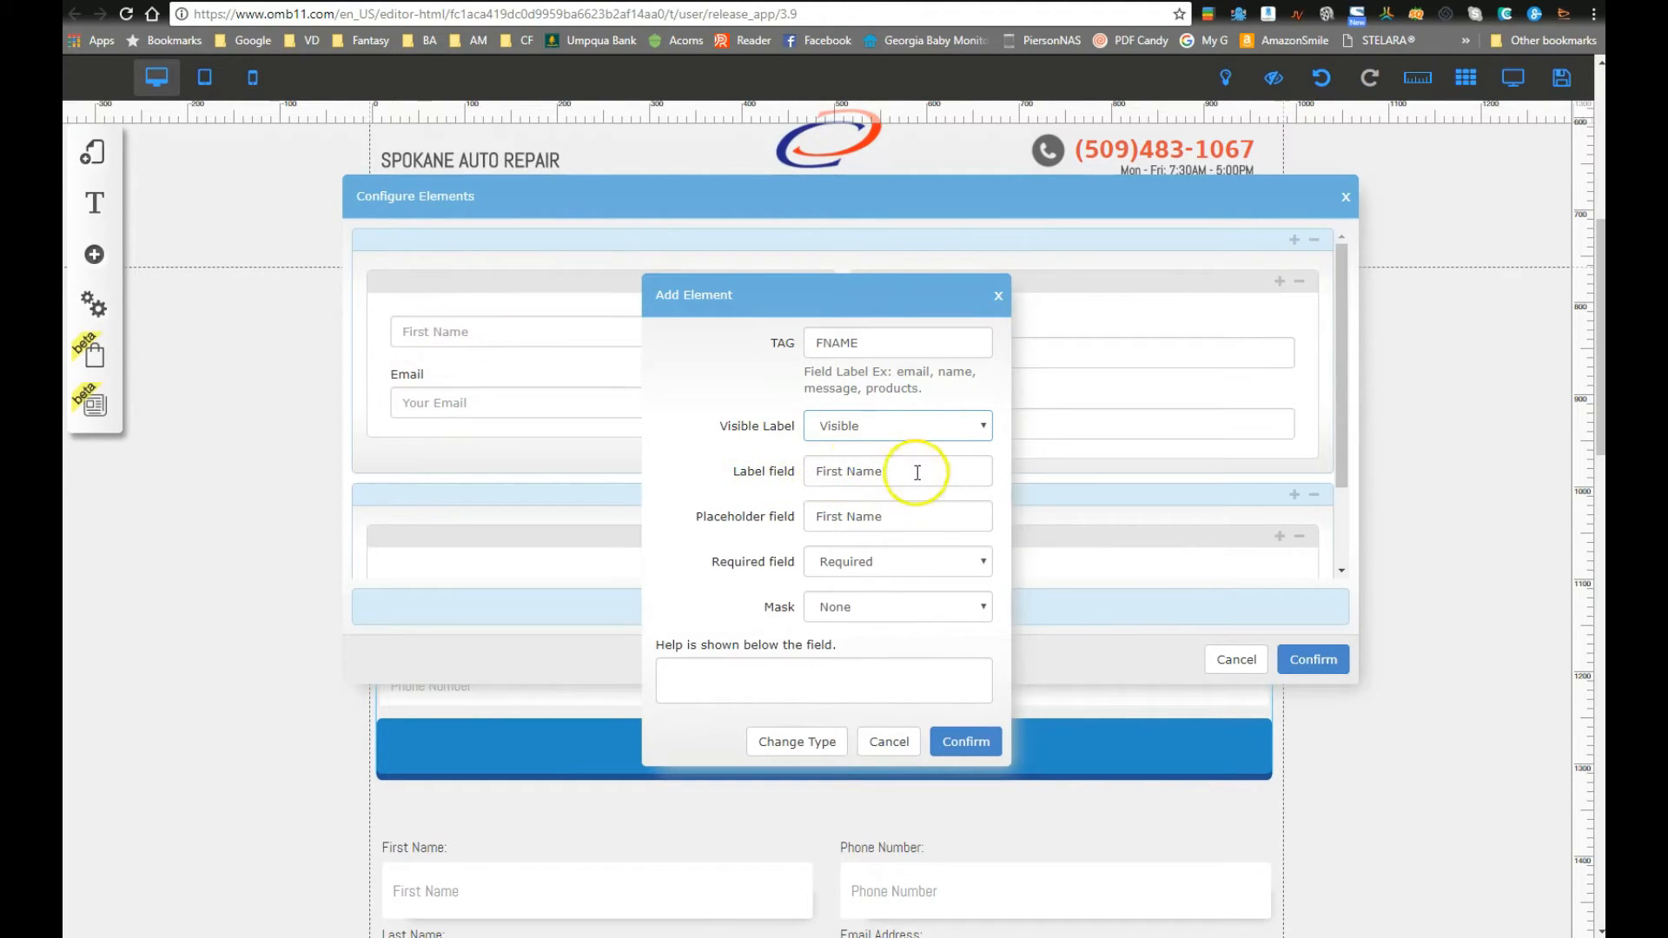
click(887, 466)
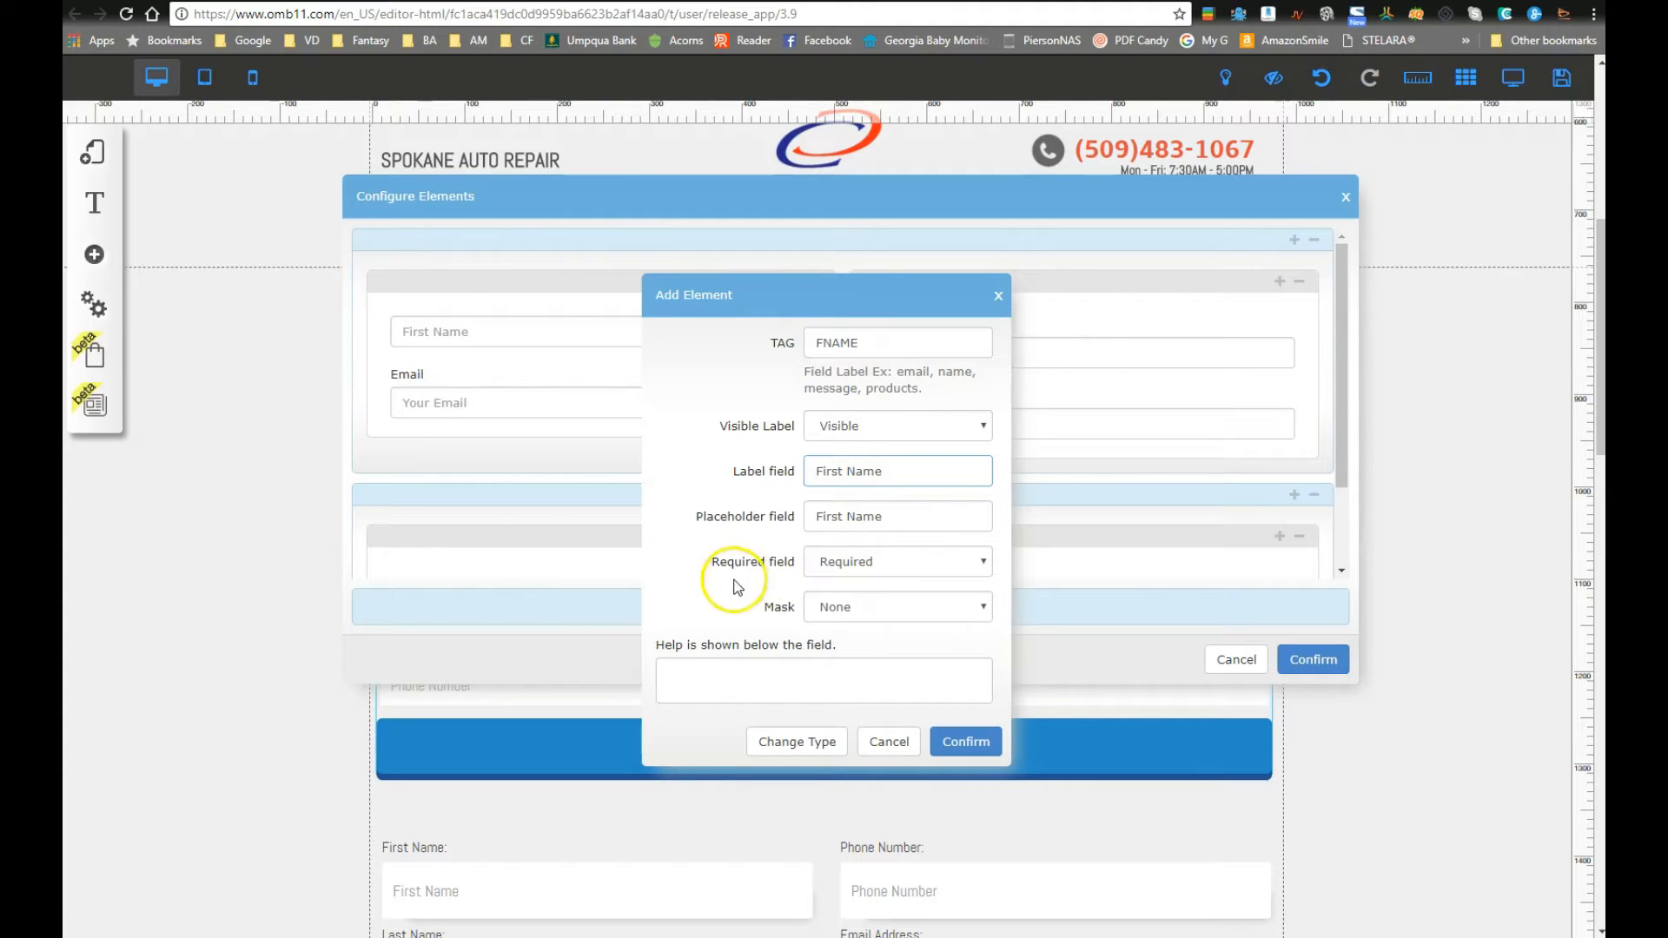
click(860, 567)
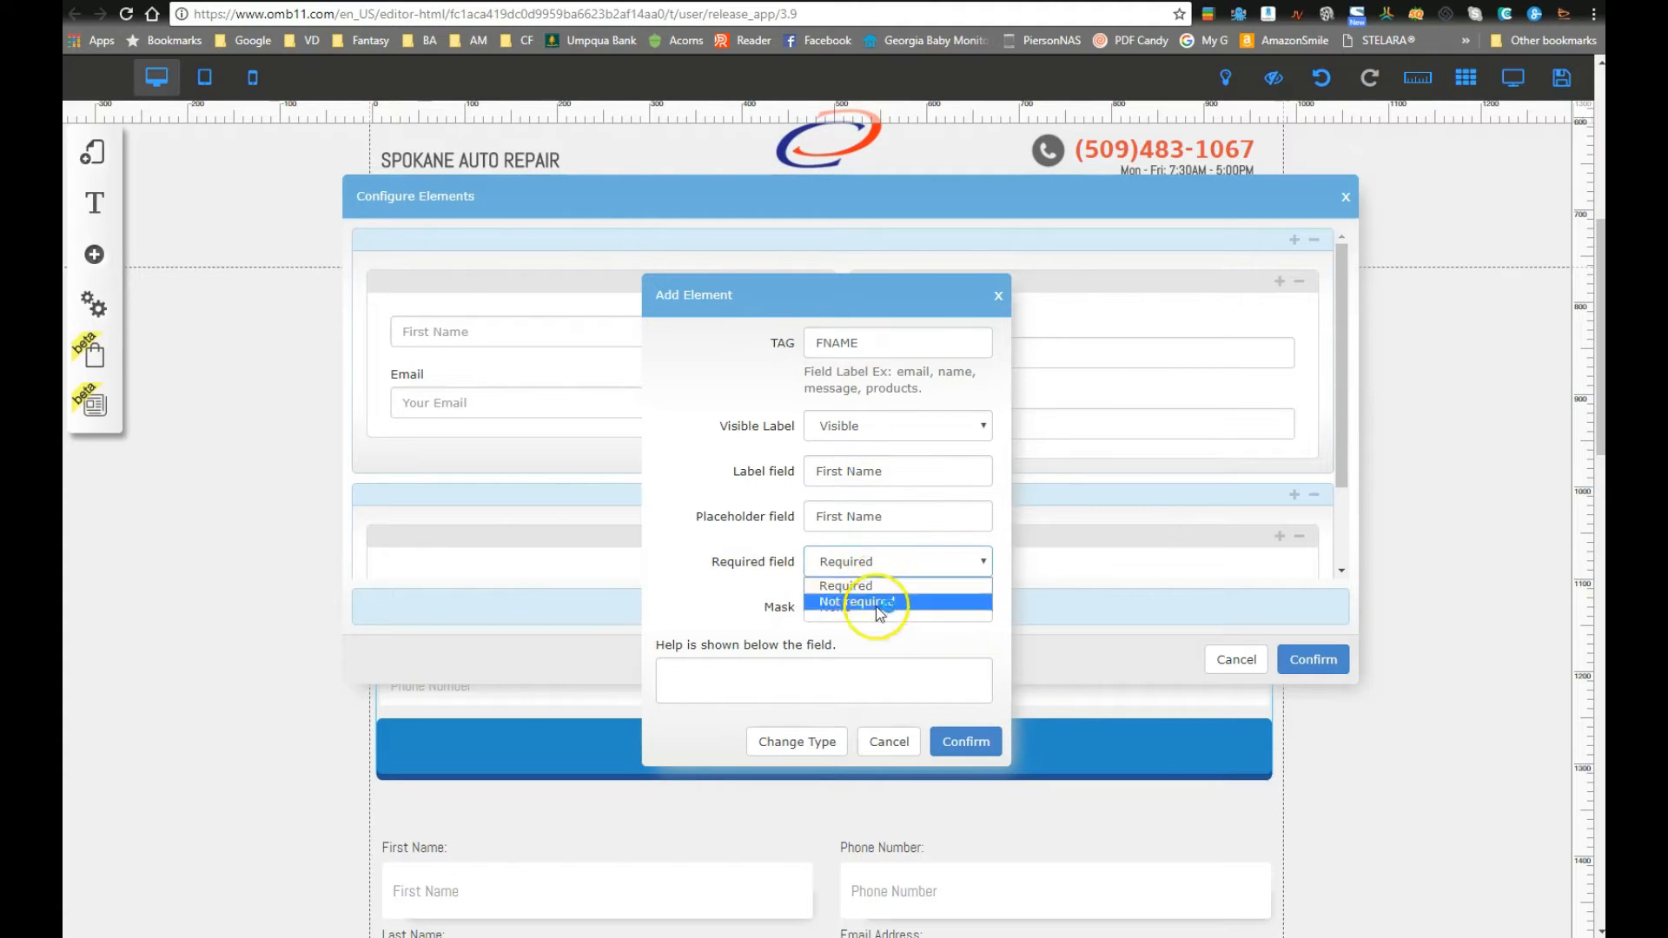
click(894, 586)
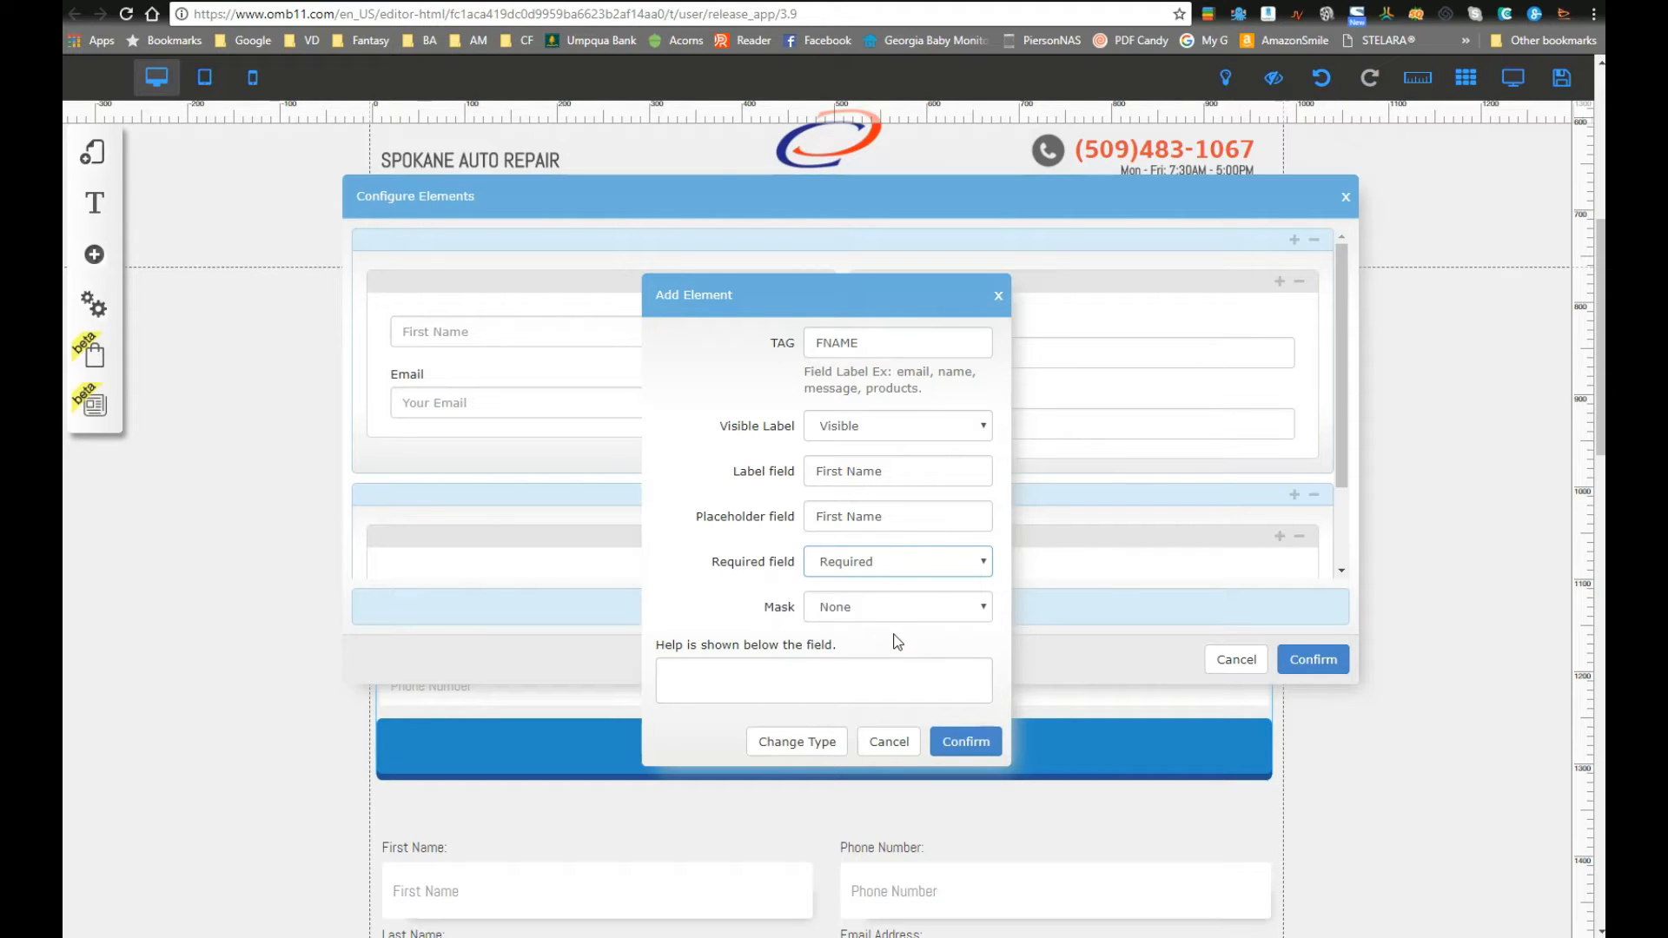
Step: Leave the First Name mask as None, add help text and confirm
click(894, 607)
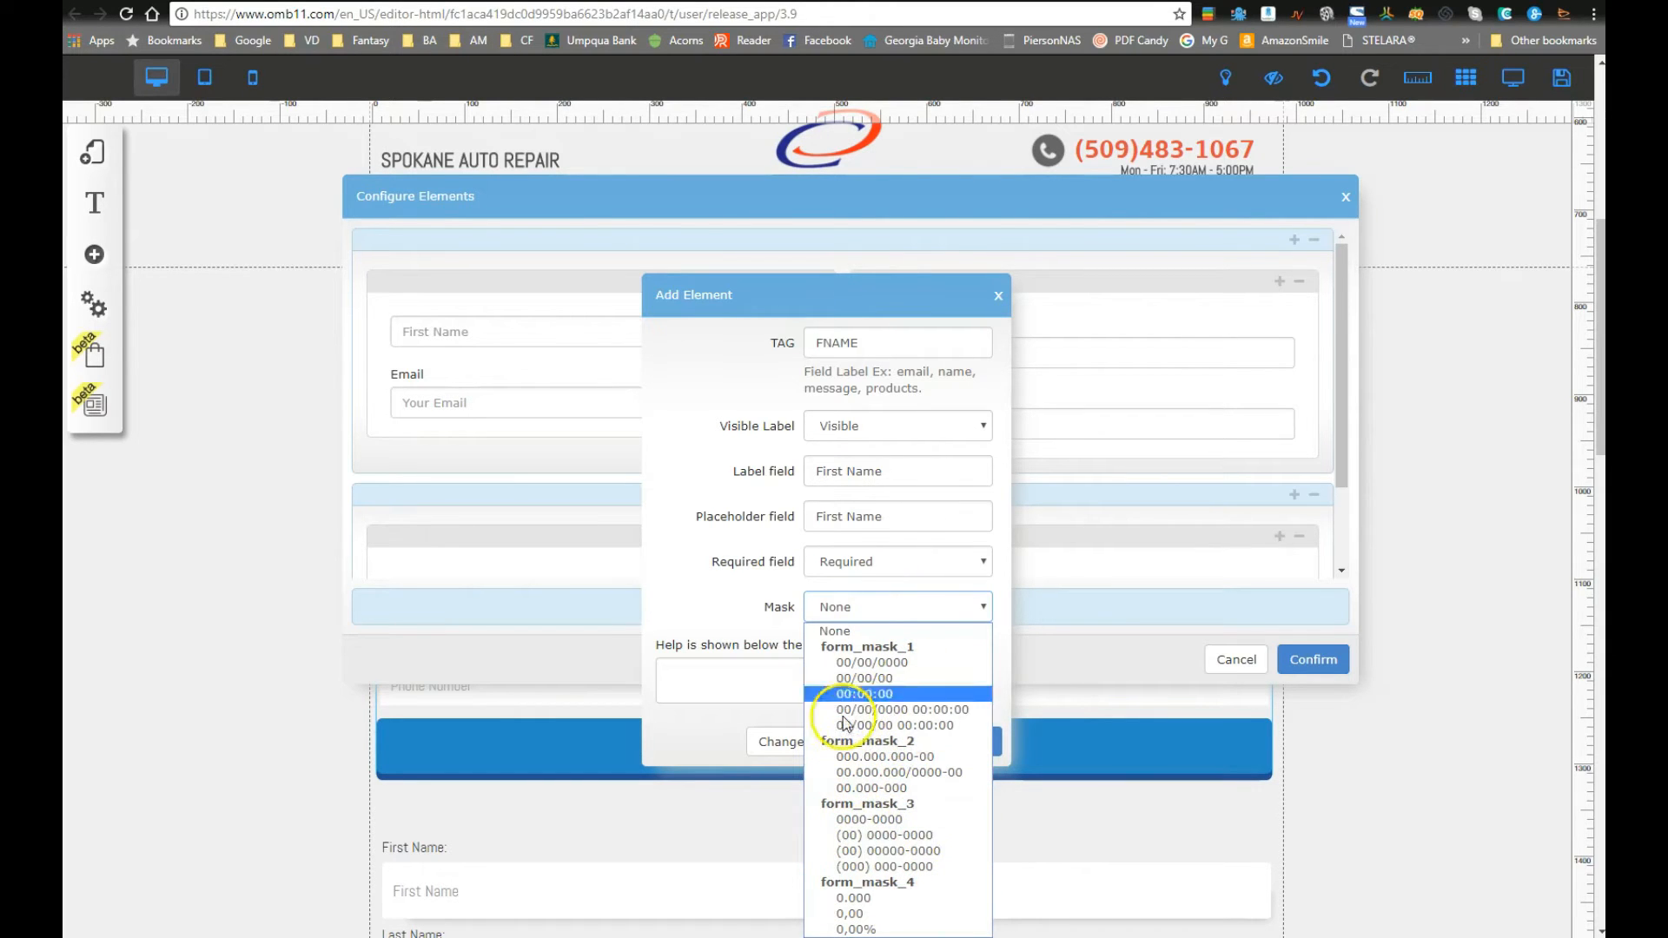
click(687, 508)
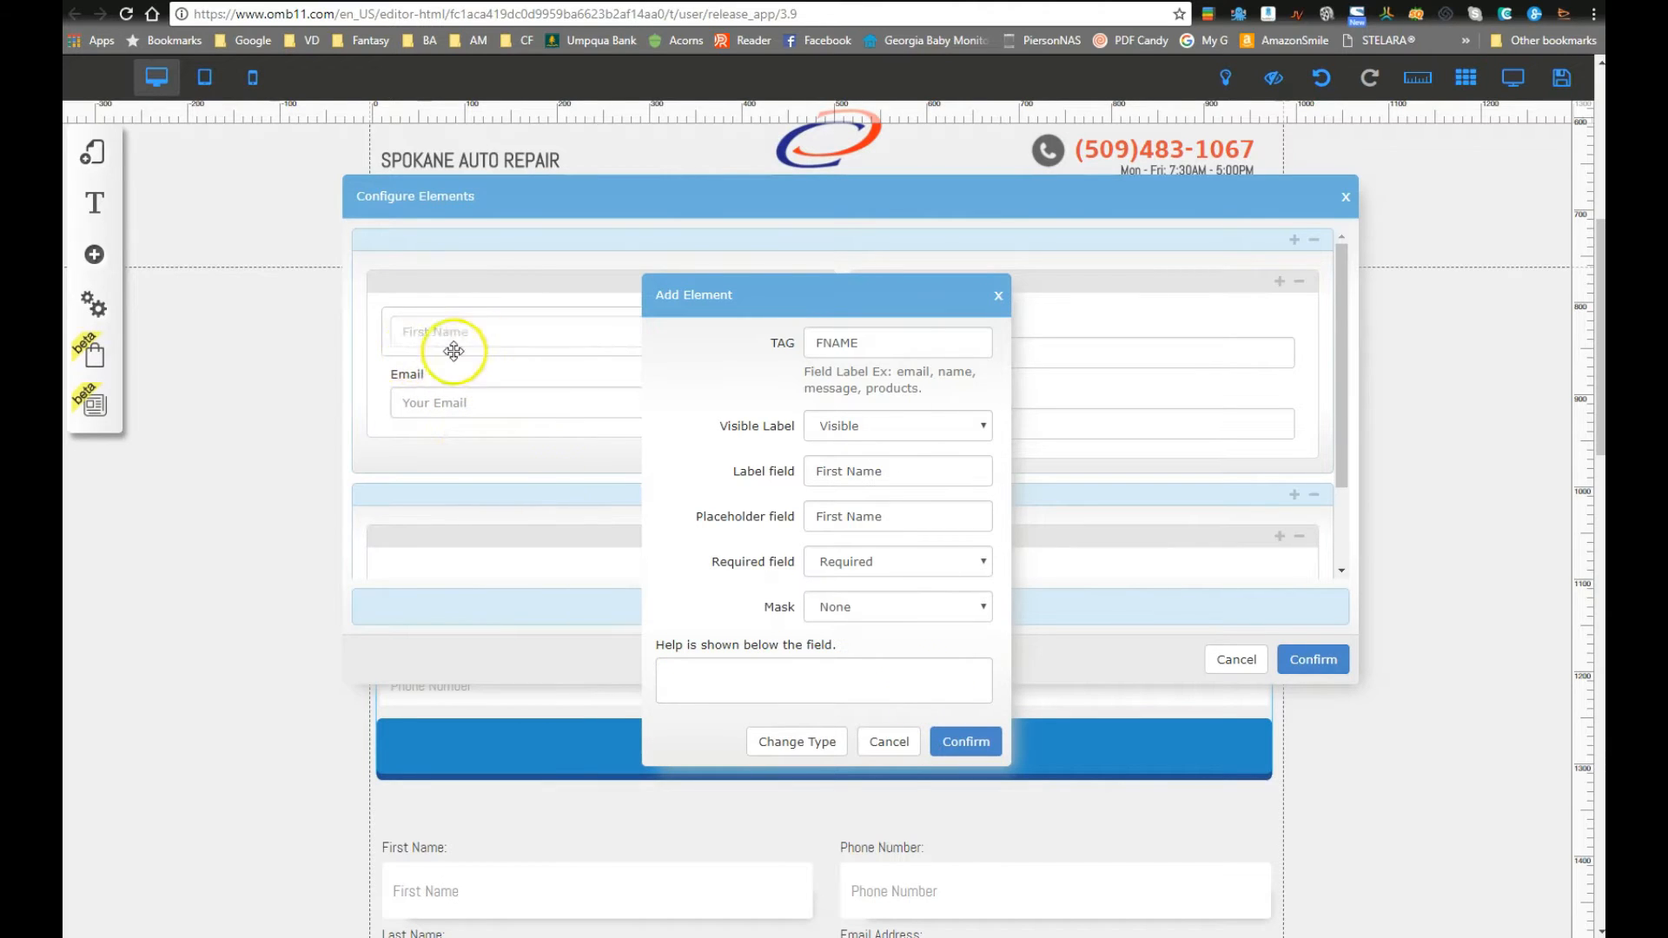
click(791, 669)
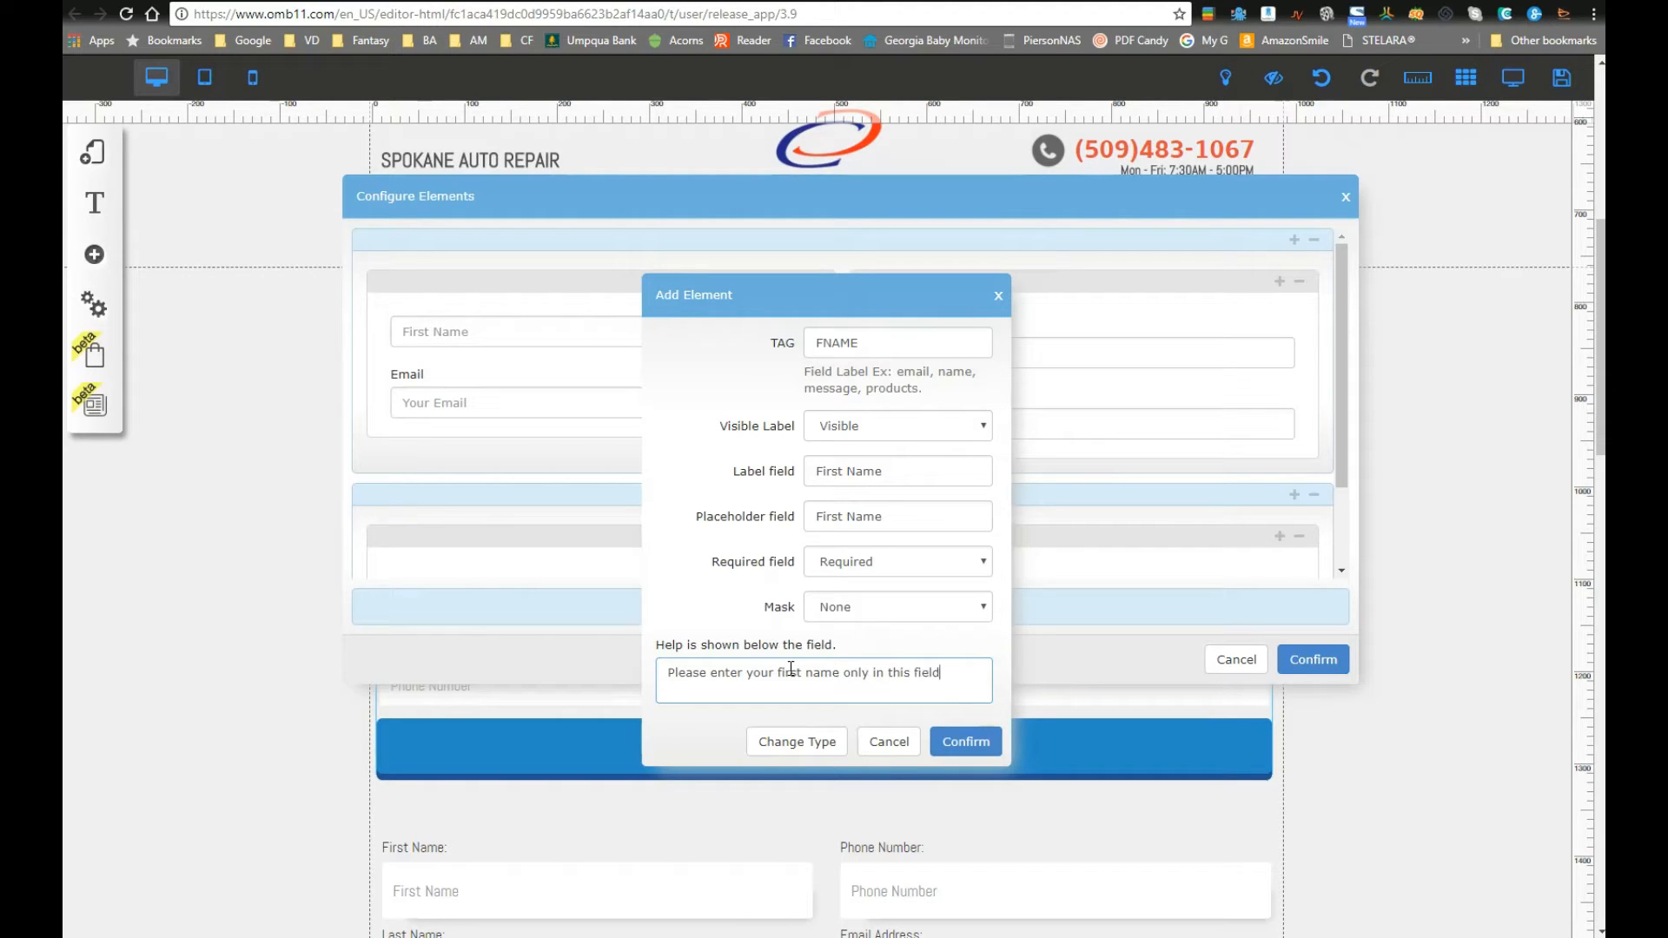
click(991, 740)
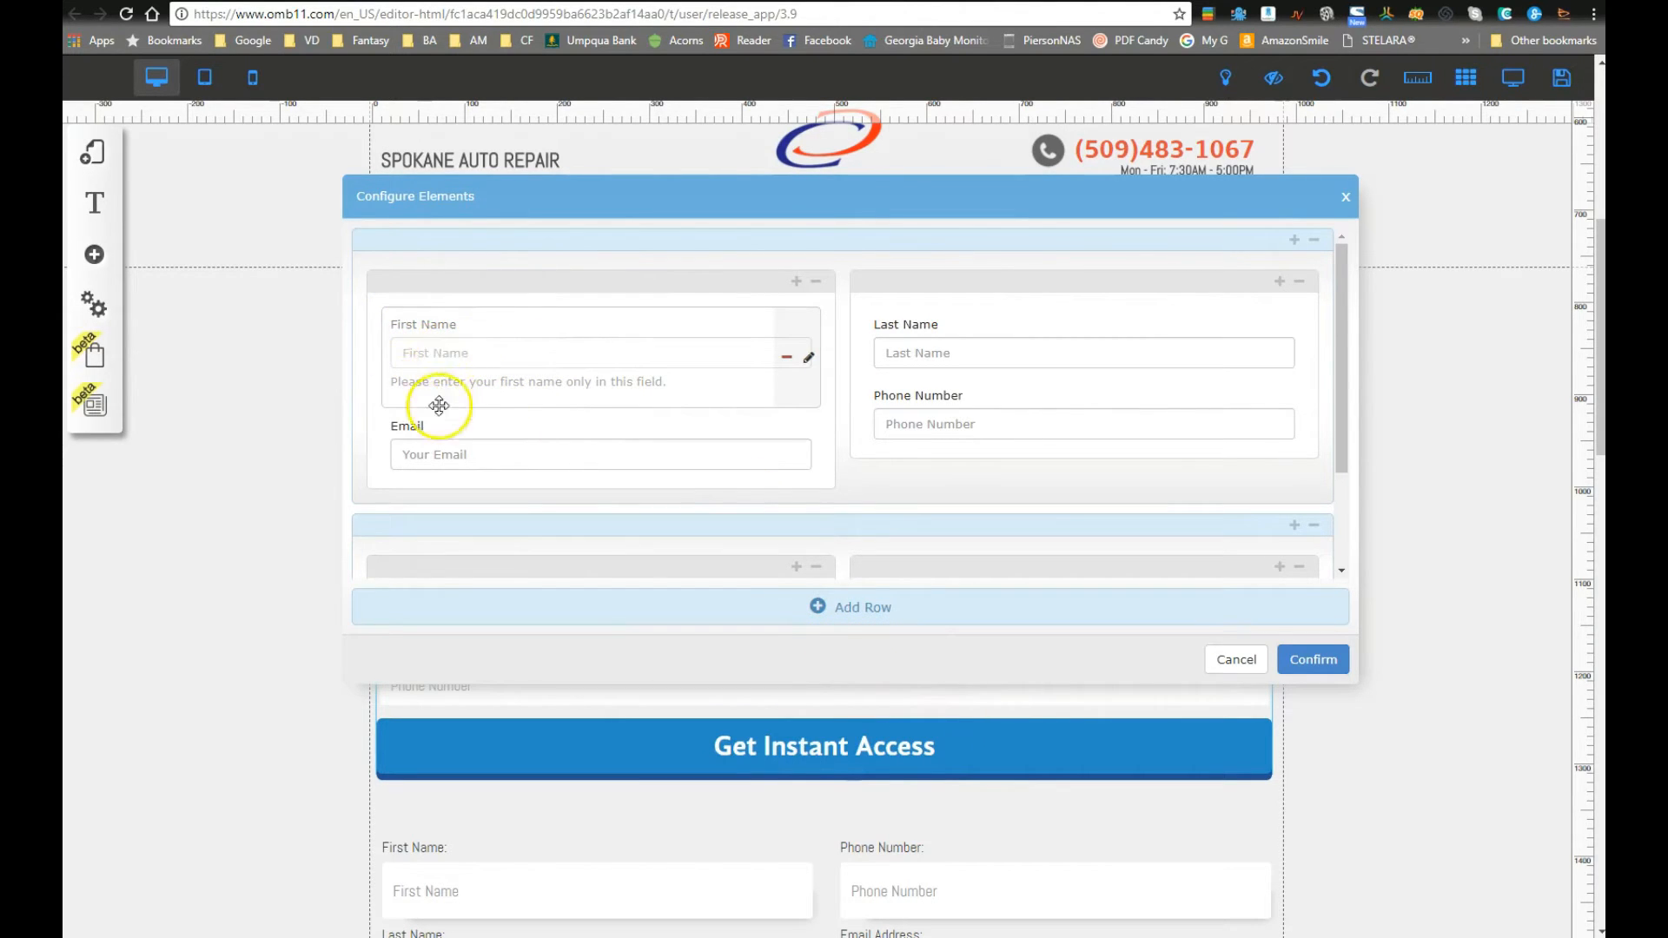
Step: Delete the First Name help text and confirm the field again
click(808, 357)
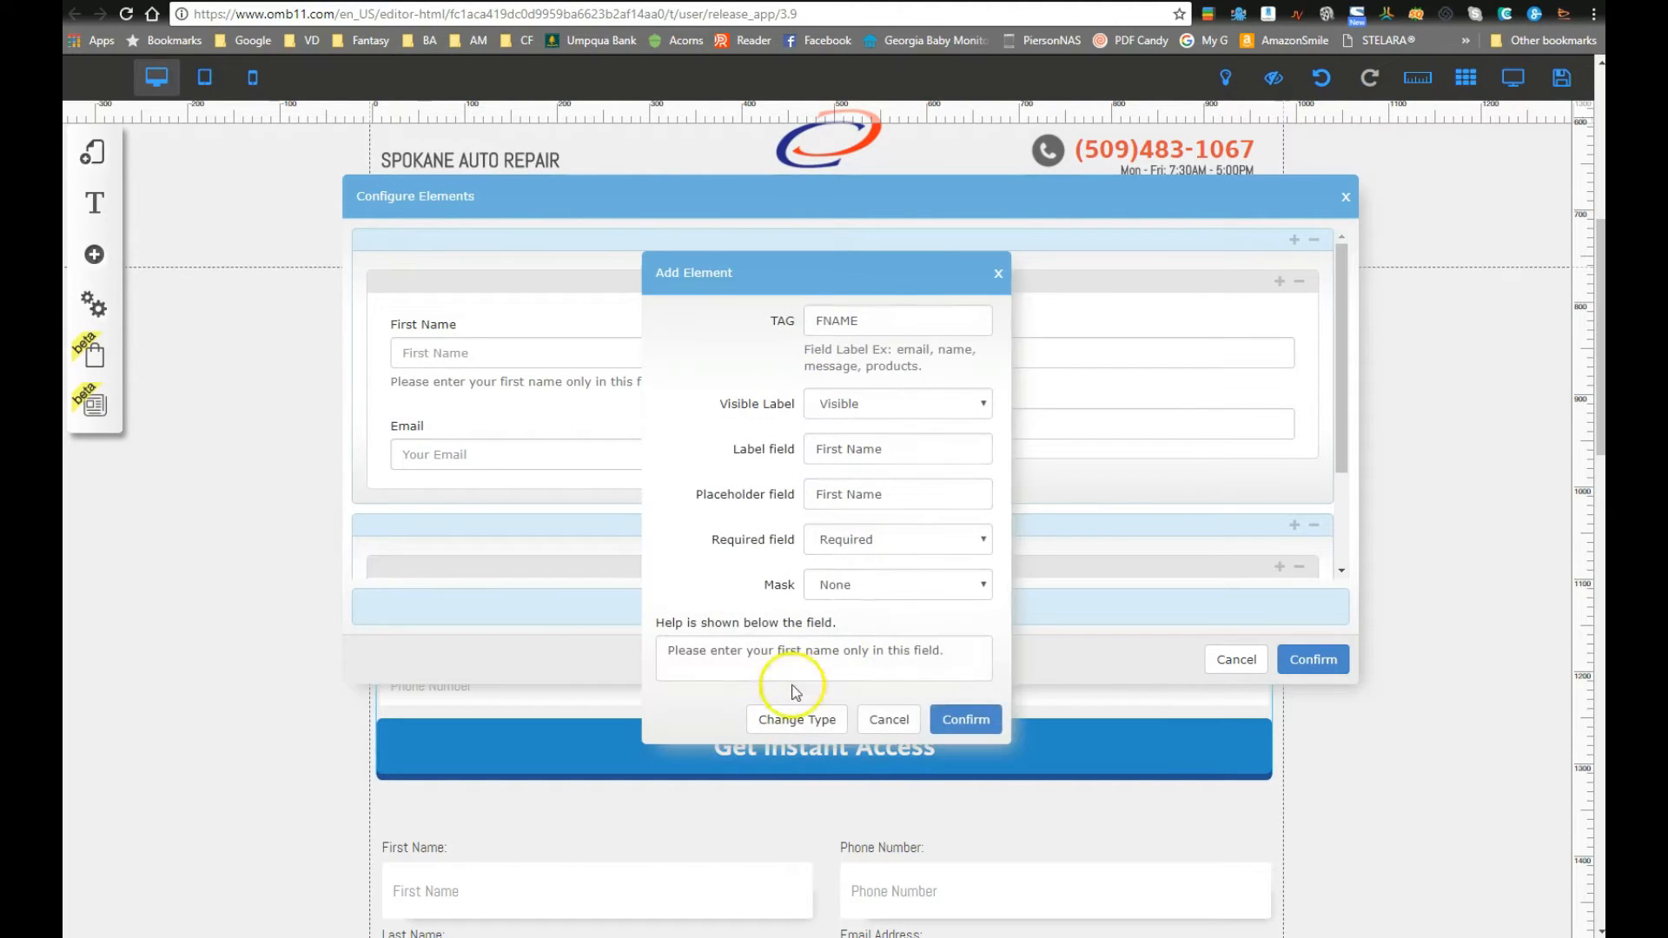
drag(968, 651, 543, 634)
key(BackSpace)
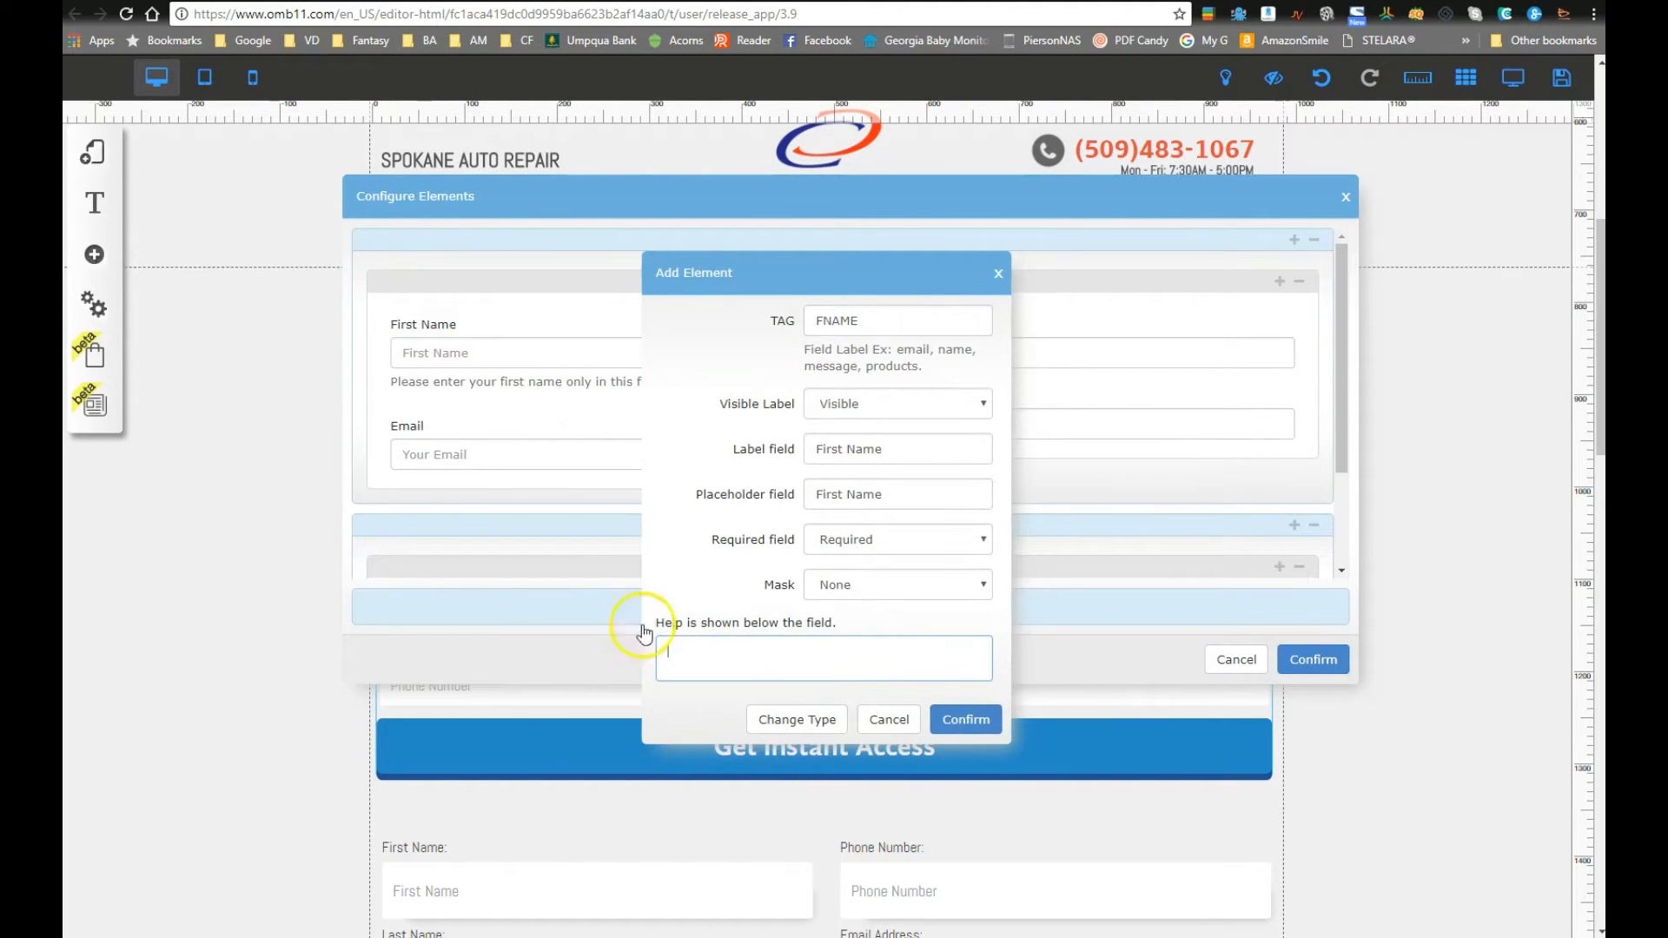
click(964, 719)
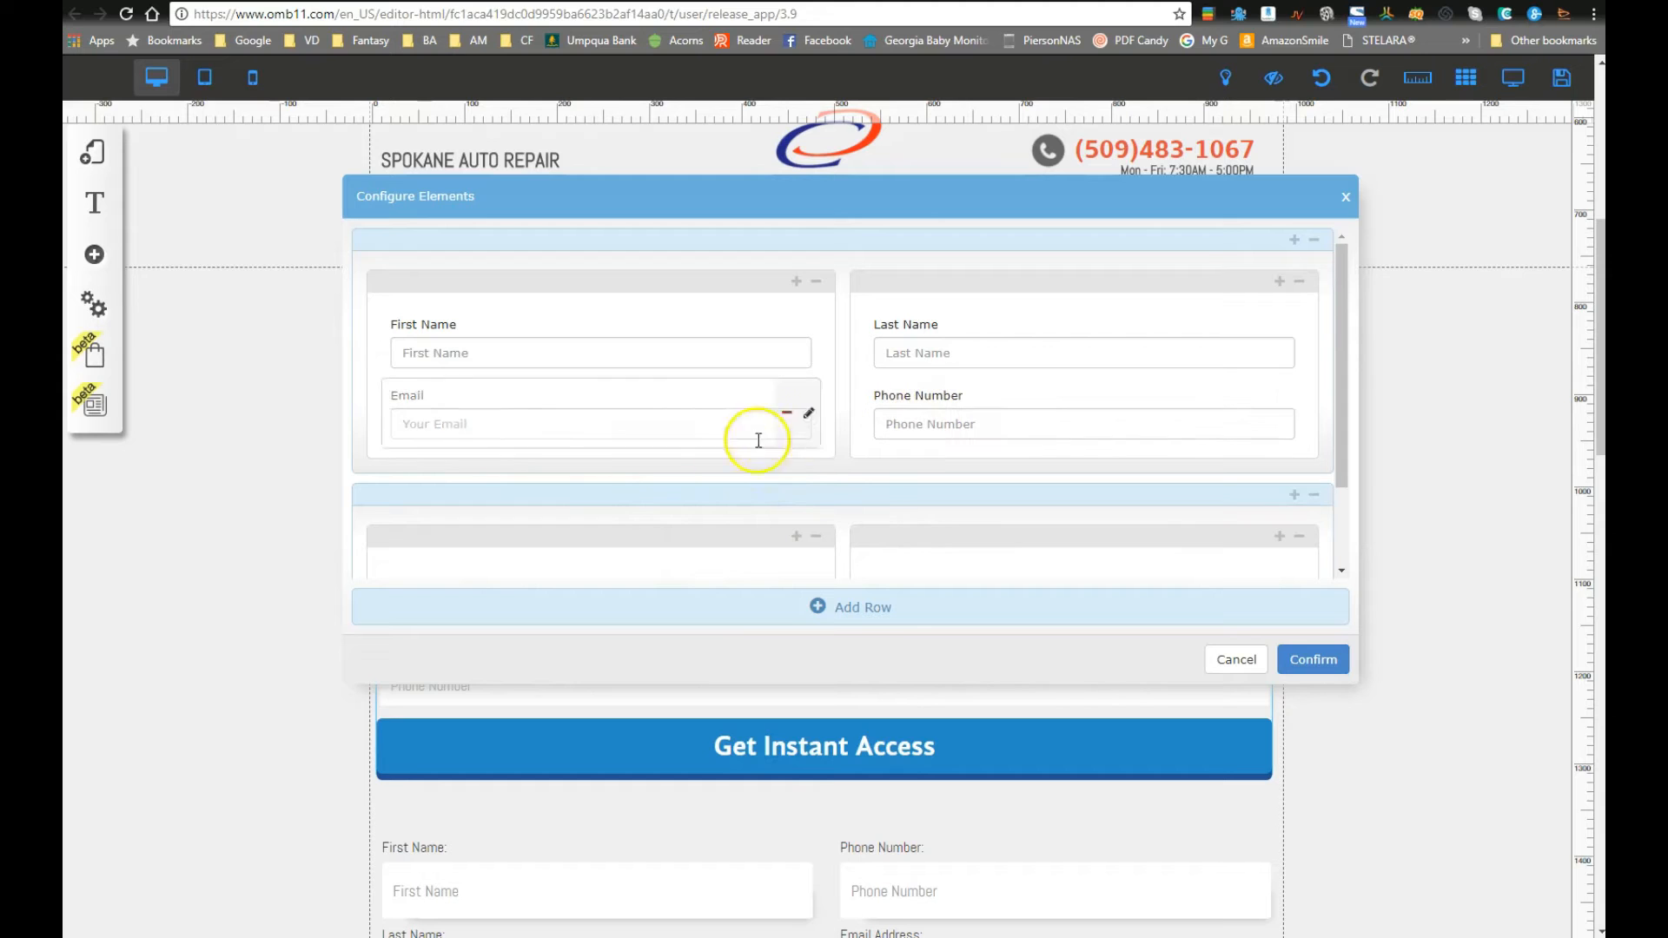
Step: Confirm the Email field's settings unchanged, then open the Phone Number field's settings
click(810, 417)
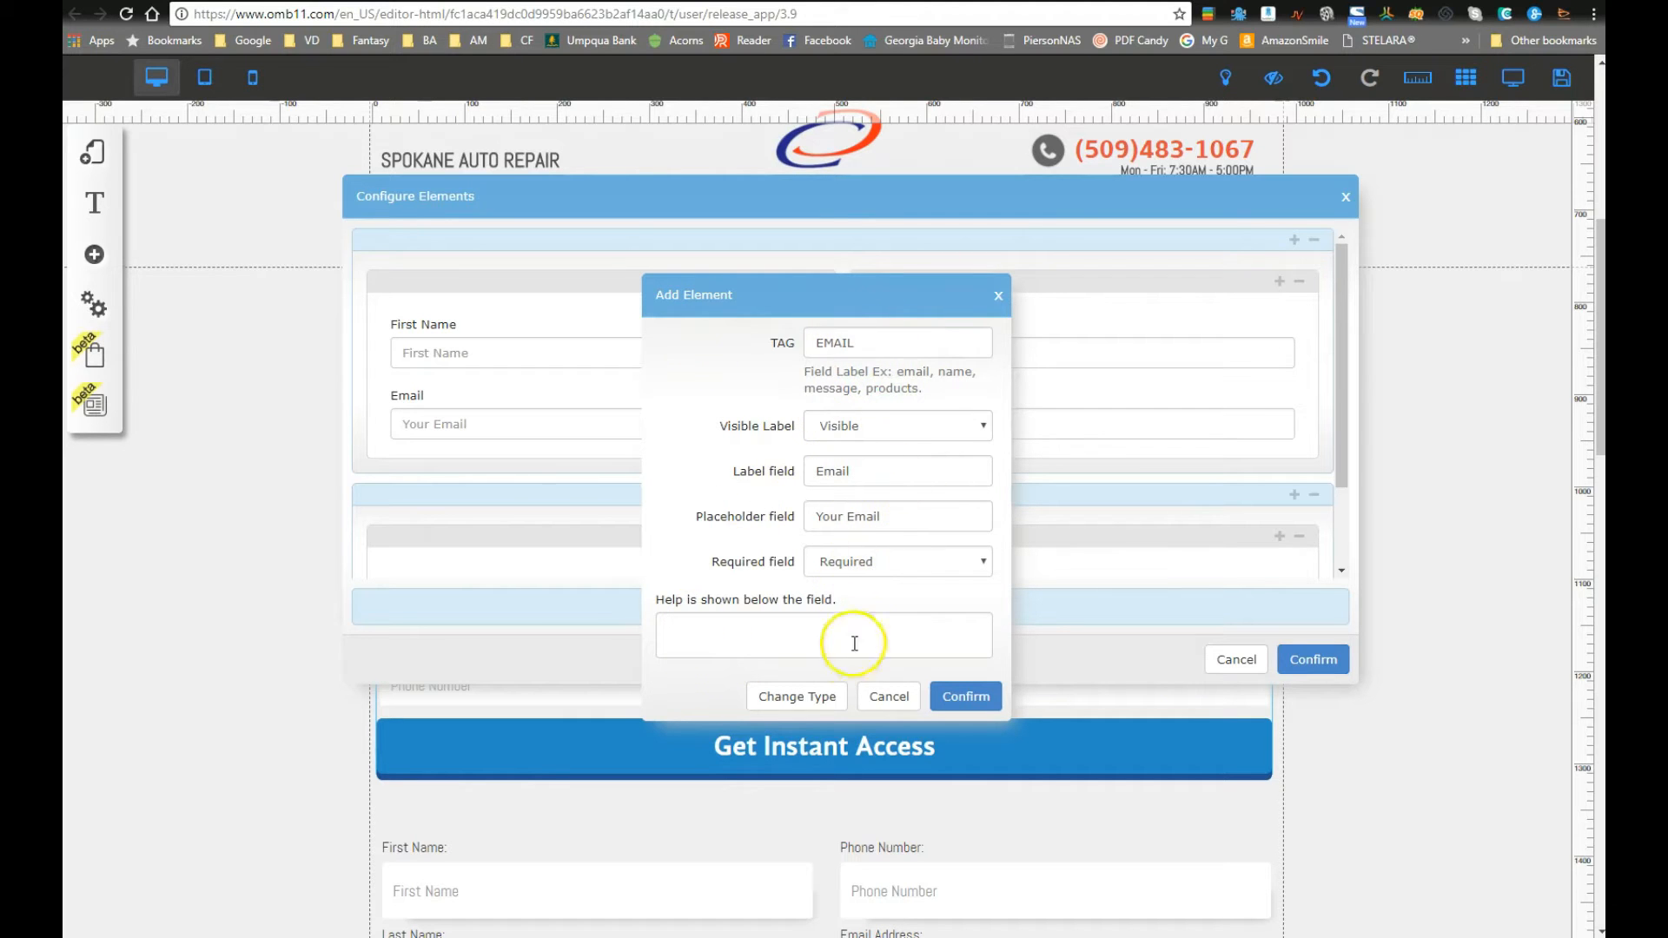
click(959, 694)
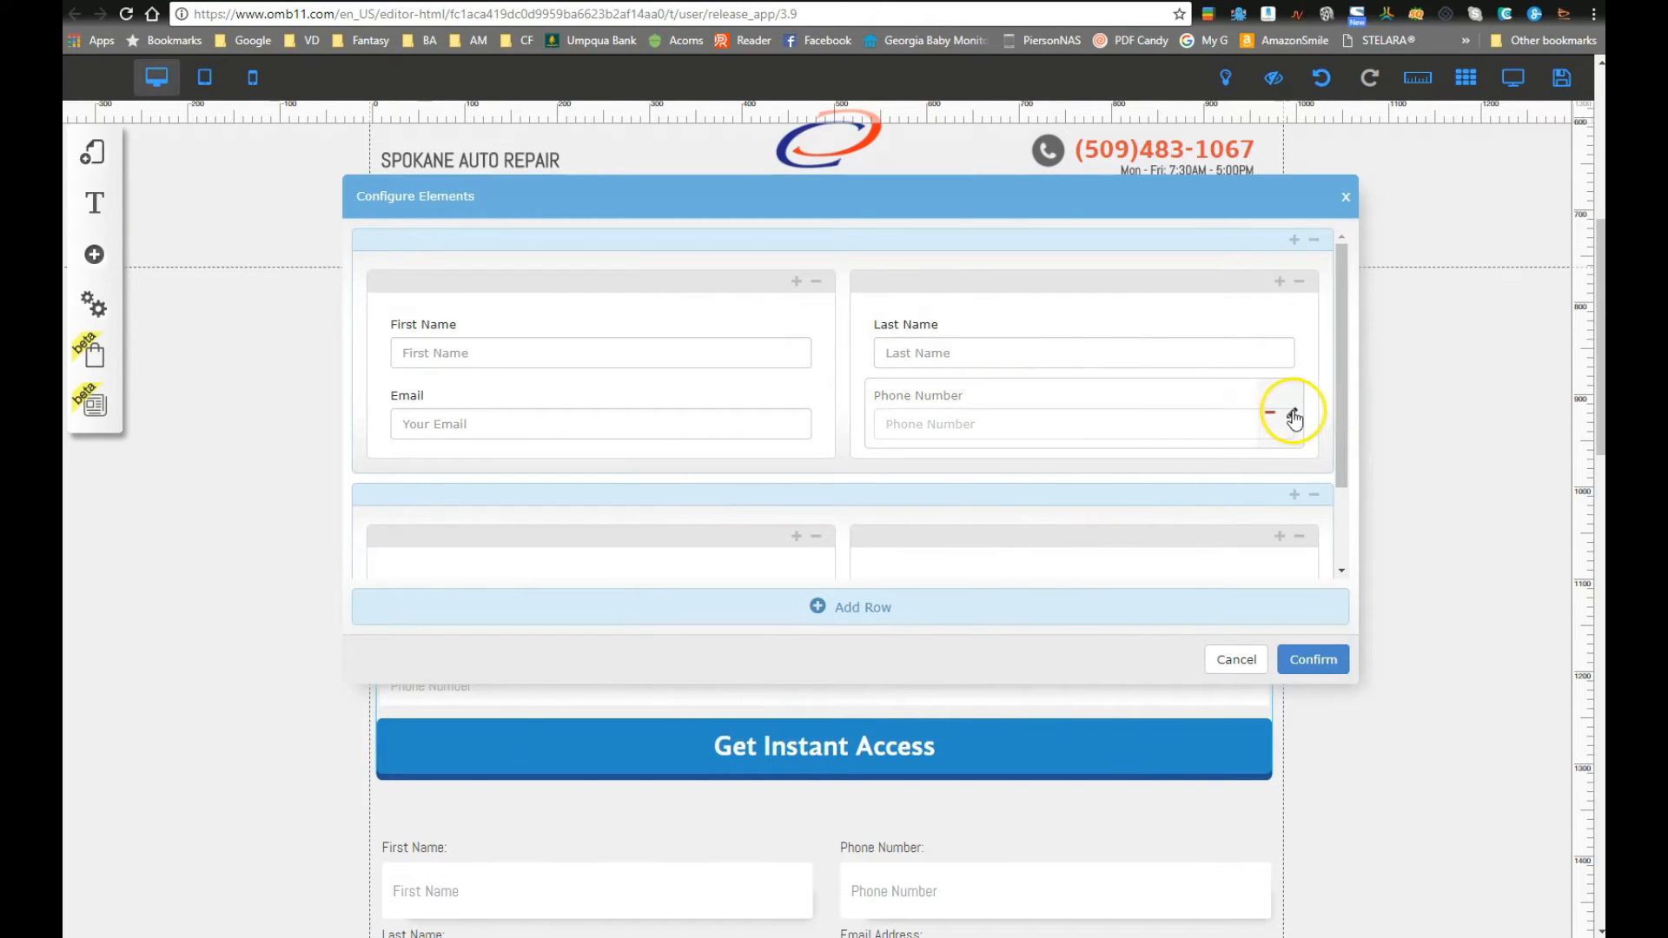
click(1294, 416)
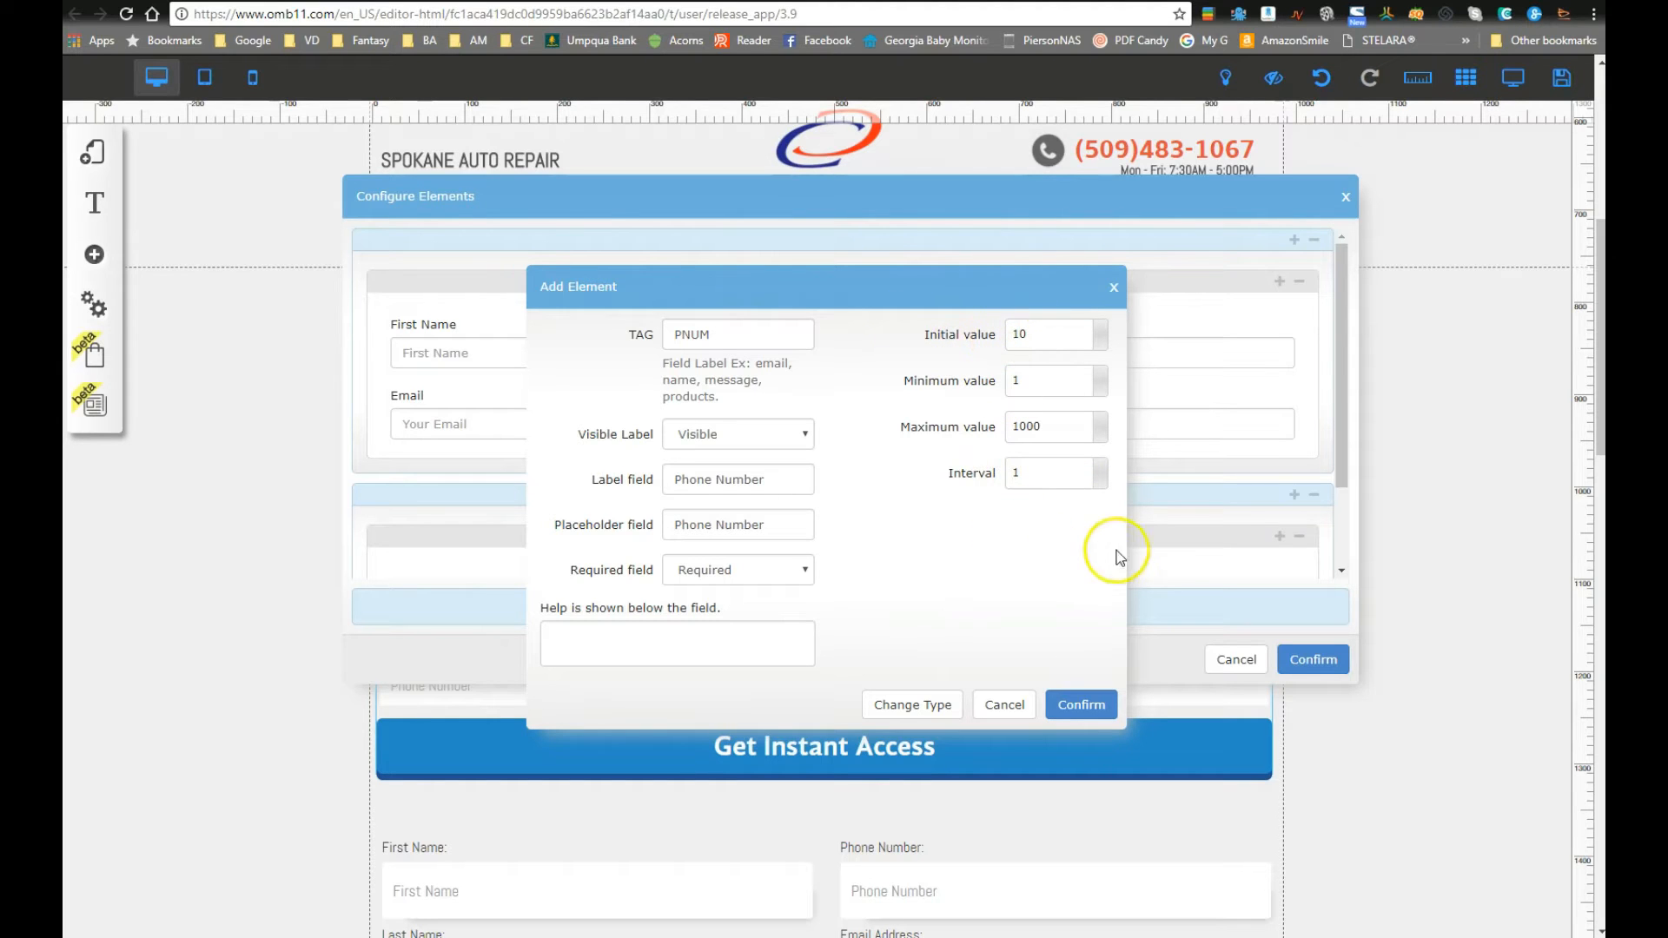
drag(1043, 337, 959, 333)
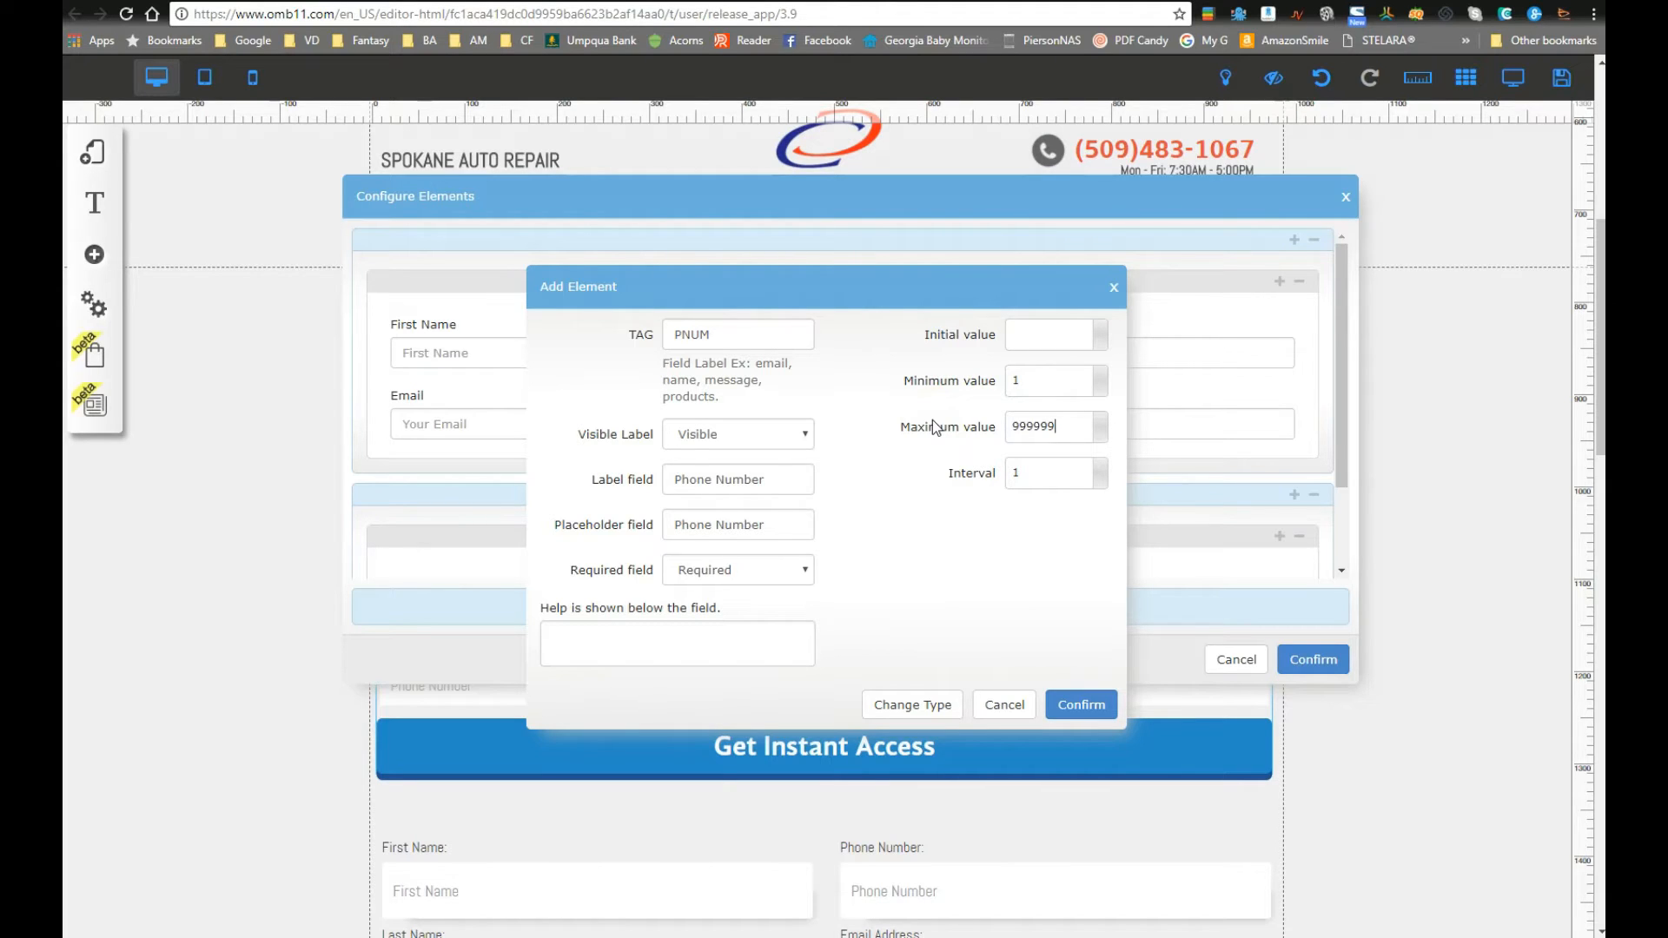
click(966, 424)
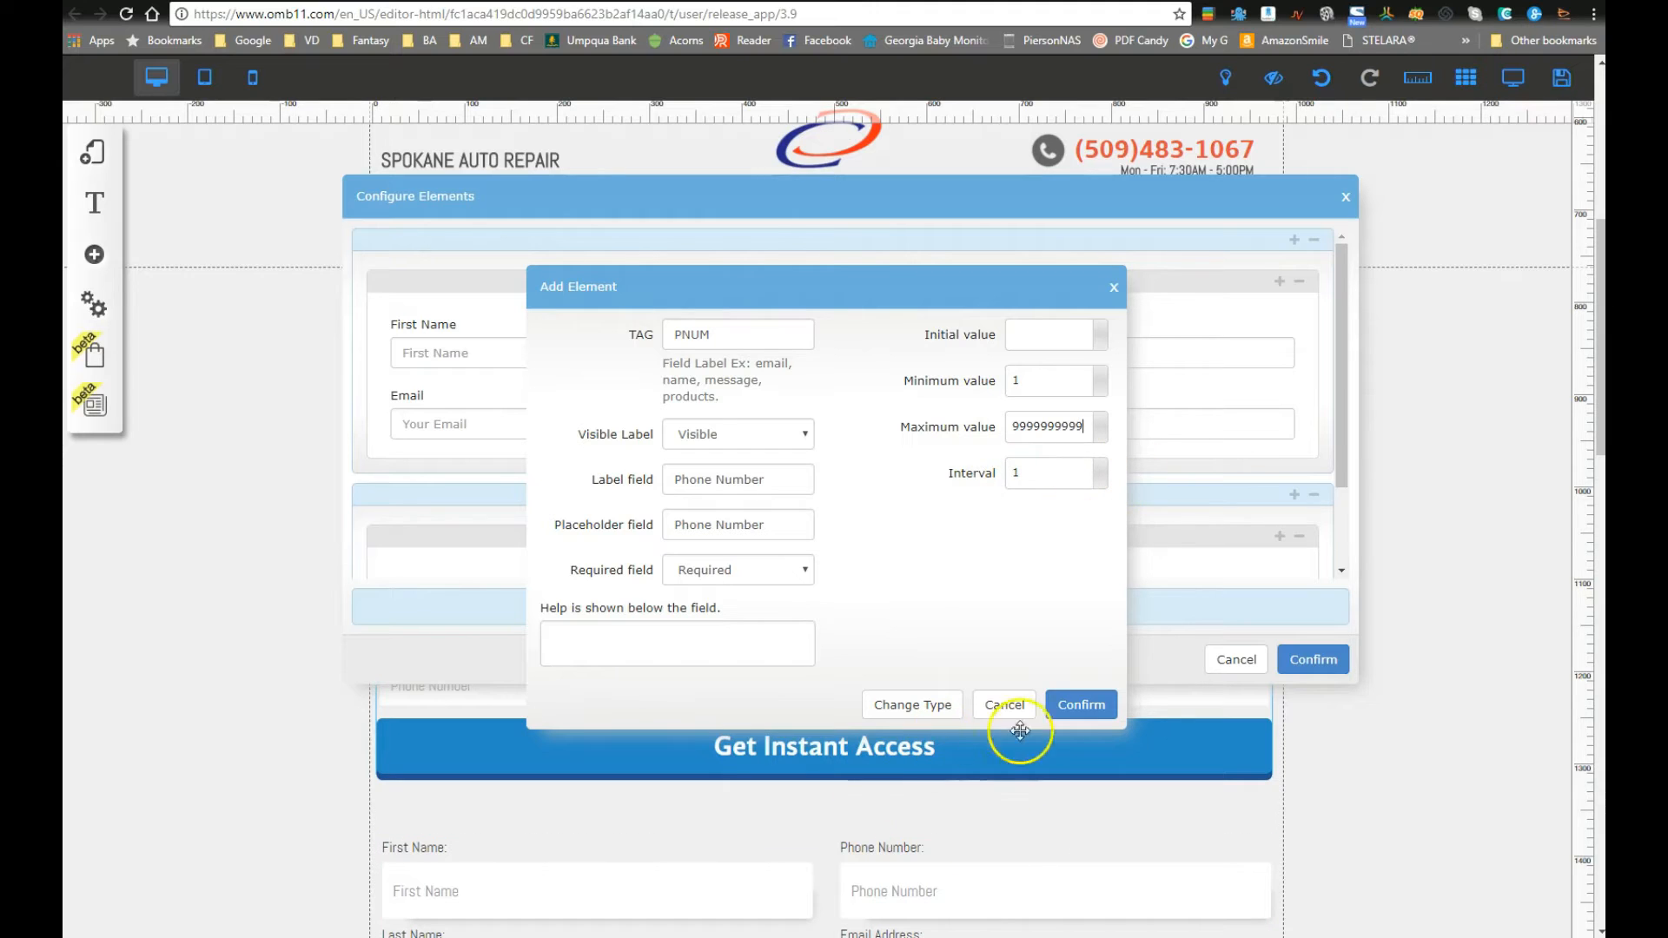
click(1080, 705)
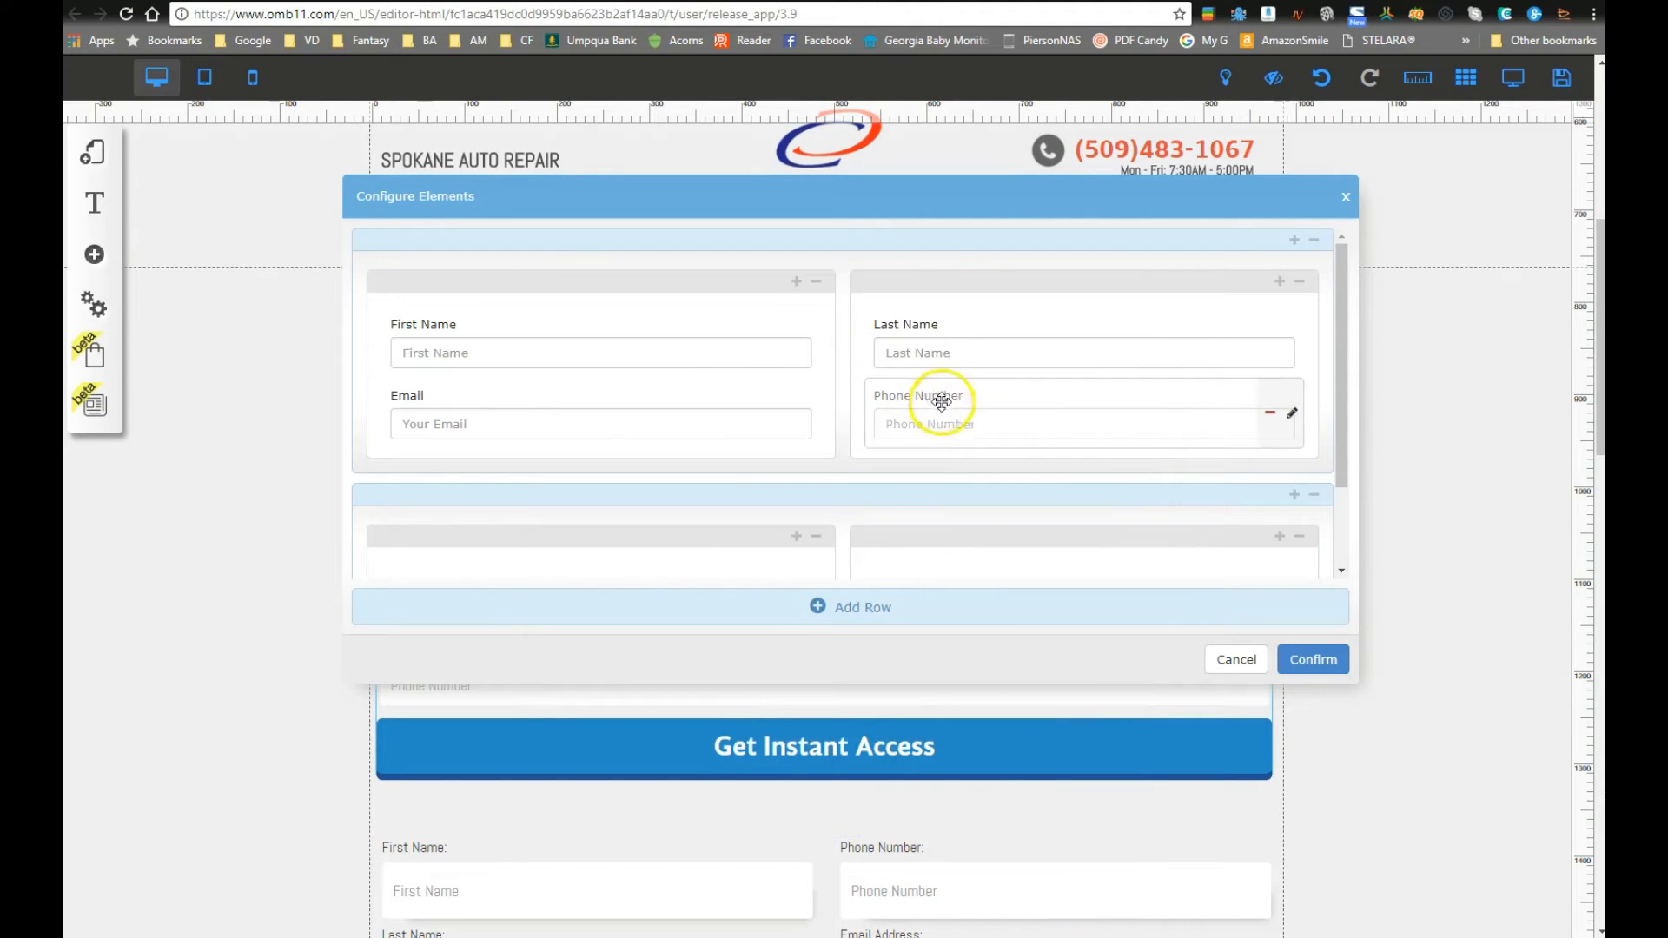
Step: Reopen the Phone Number settings and cancel without changes
click(1291, 414)
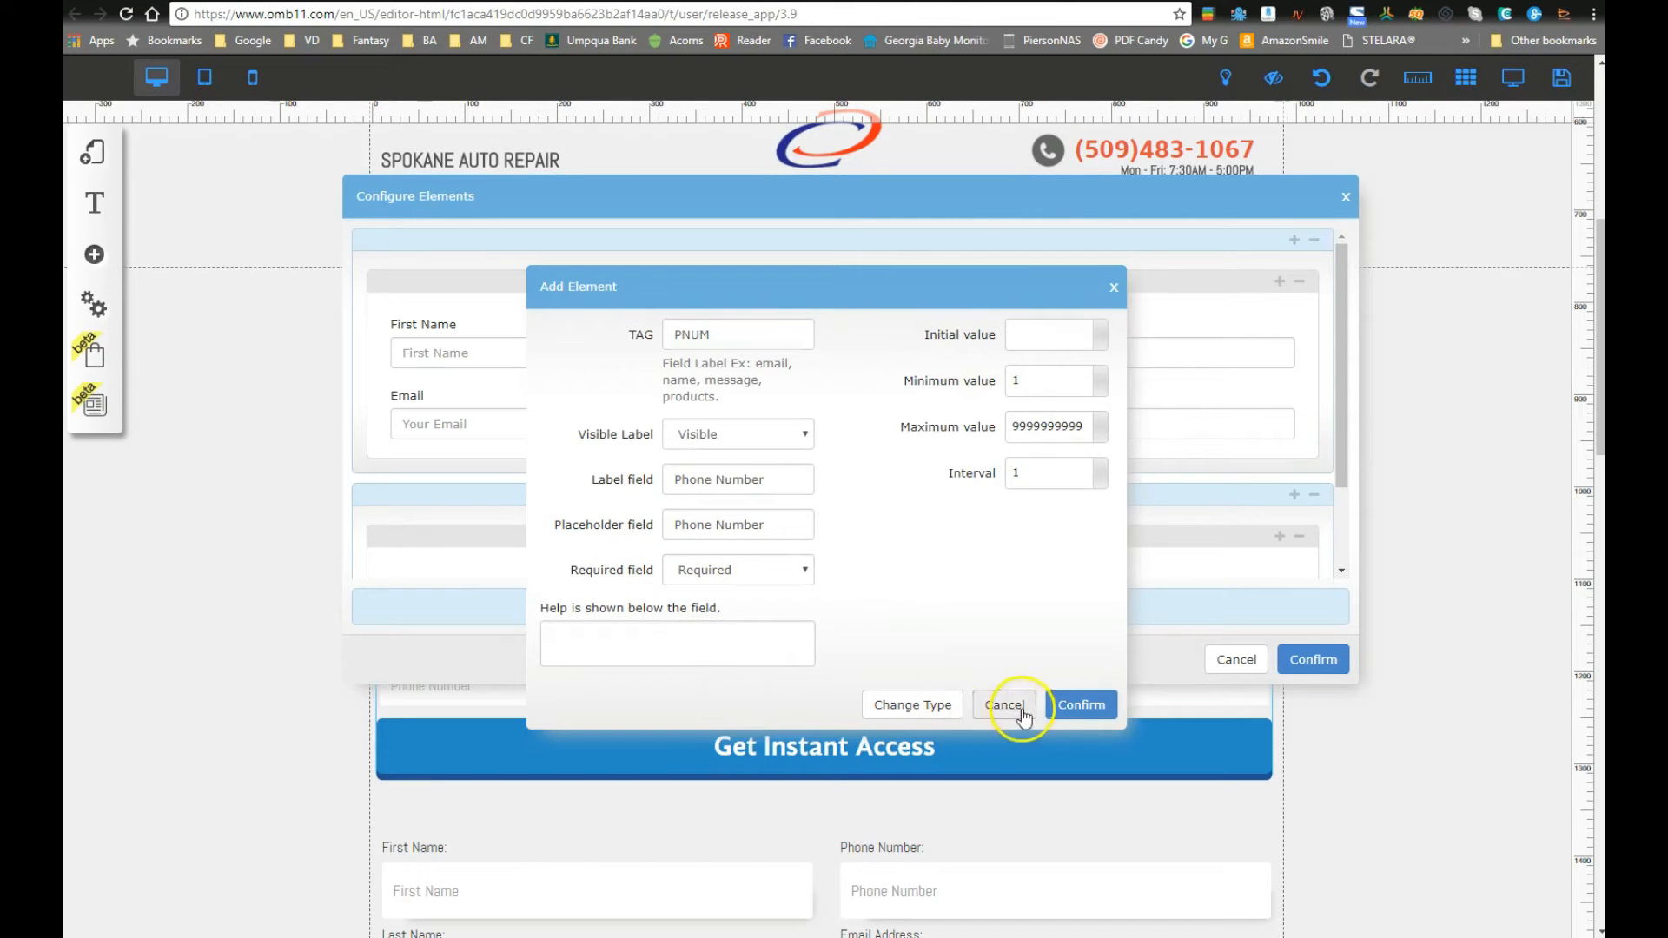
click(1066, 708)
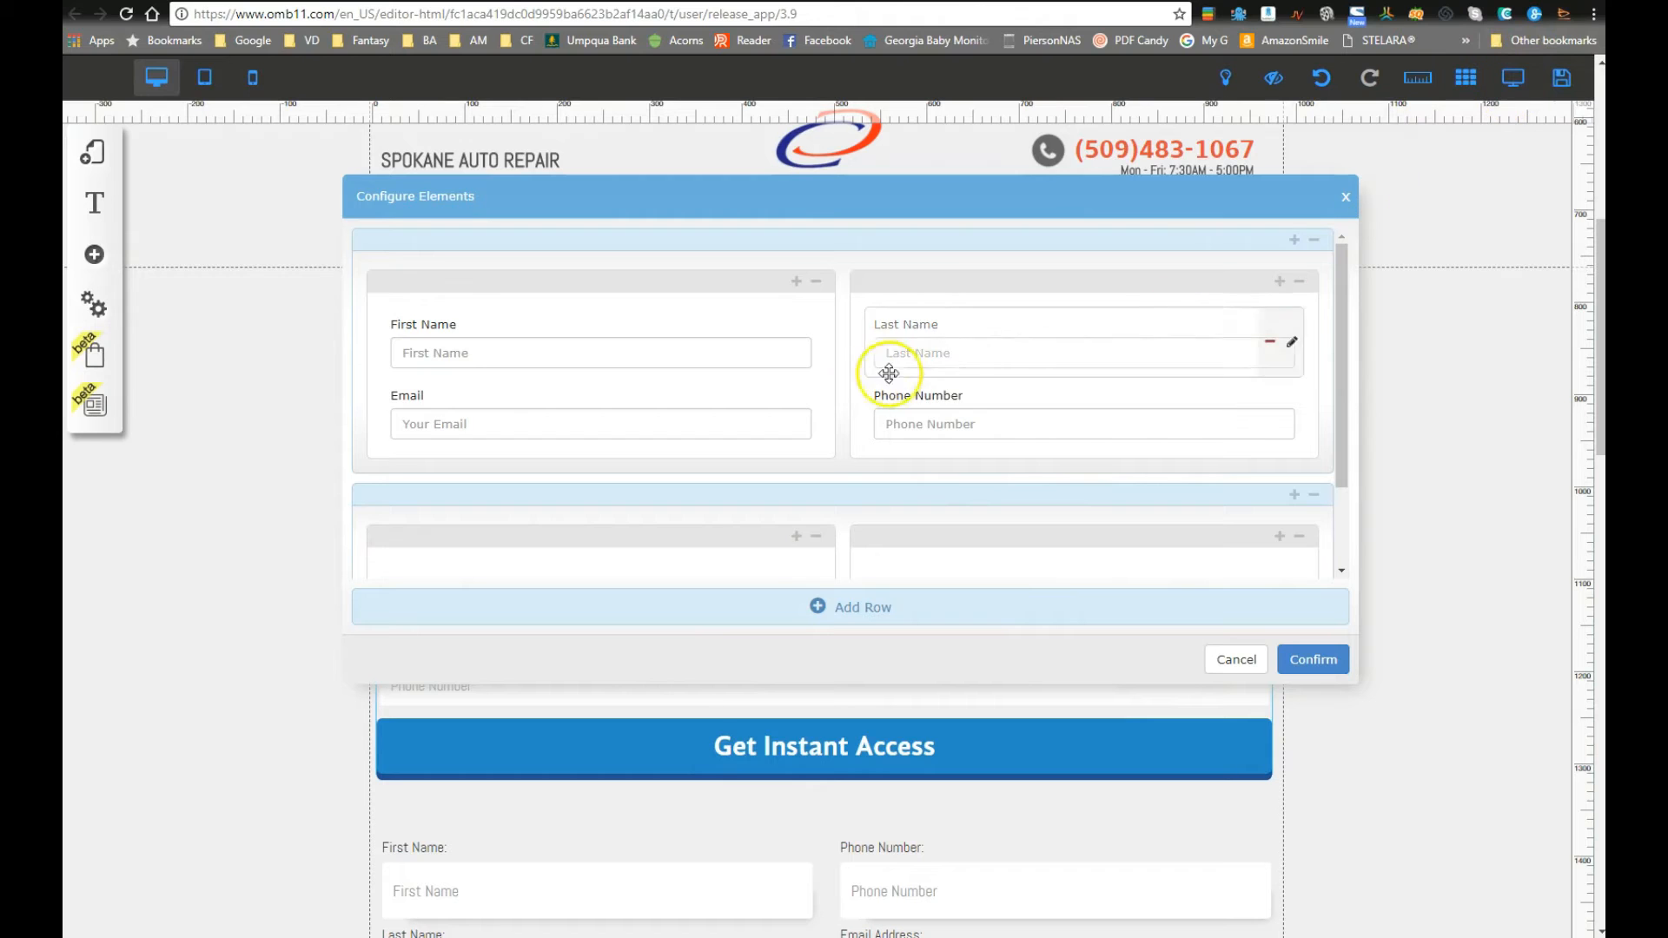
scroll(782, 446, down, 2)
scroll(834, 513, up, 2)
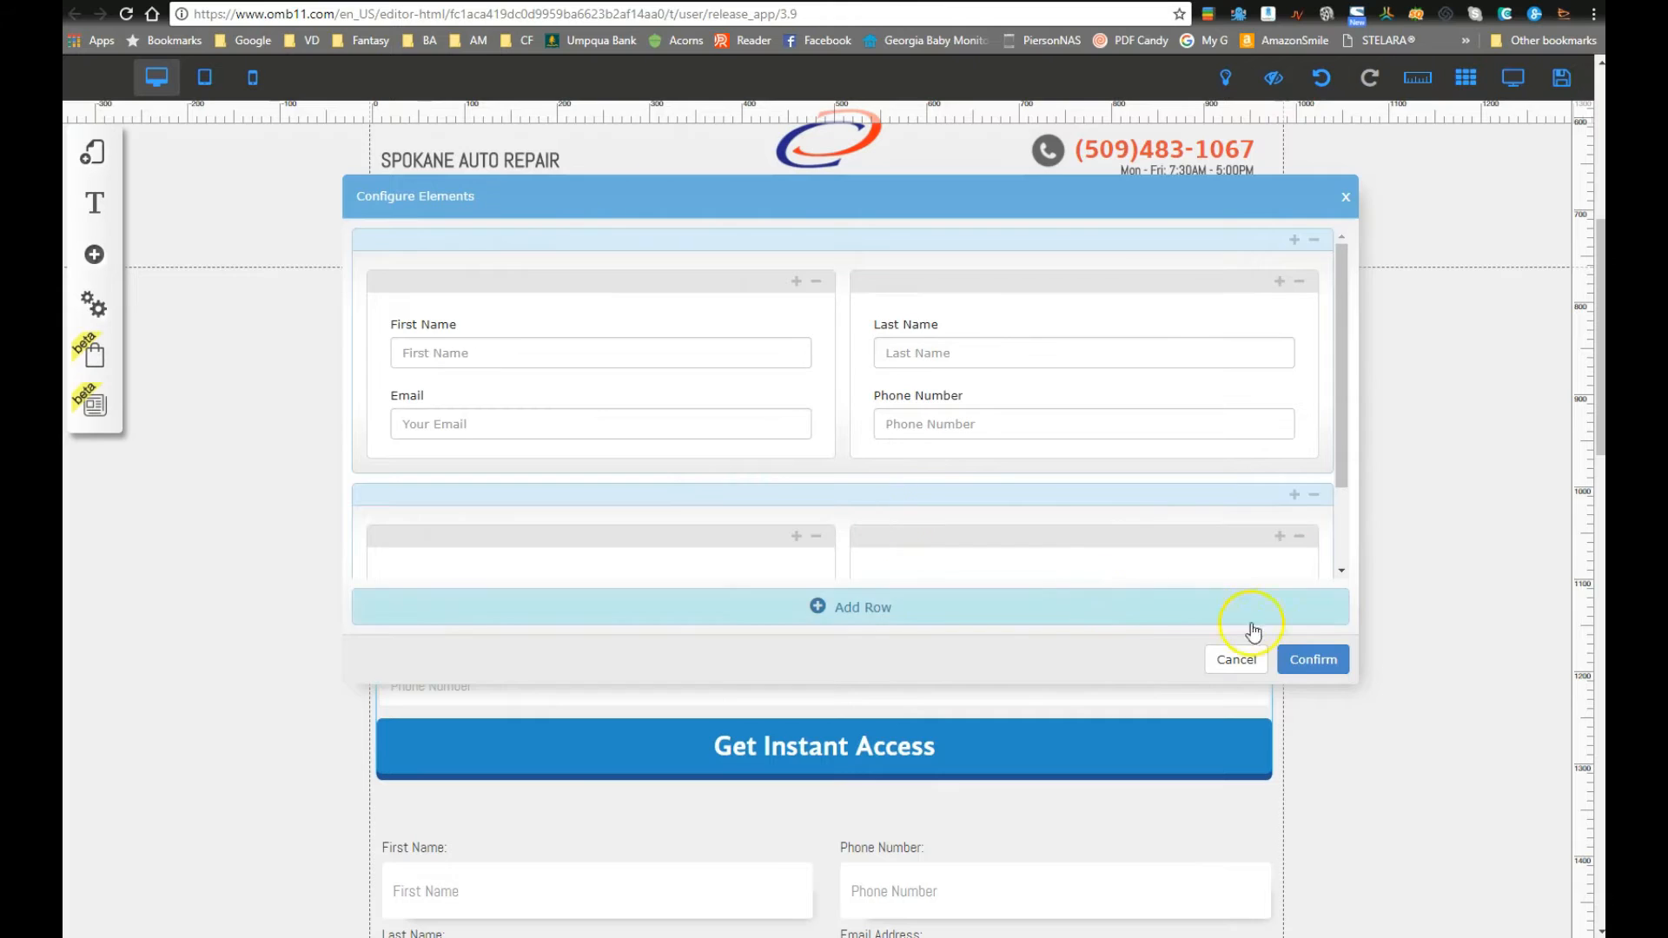
Step: Apply the rebuilt four-field form and switch to the desktop preview
click(1307, 658)
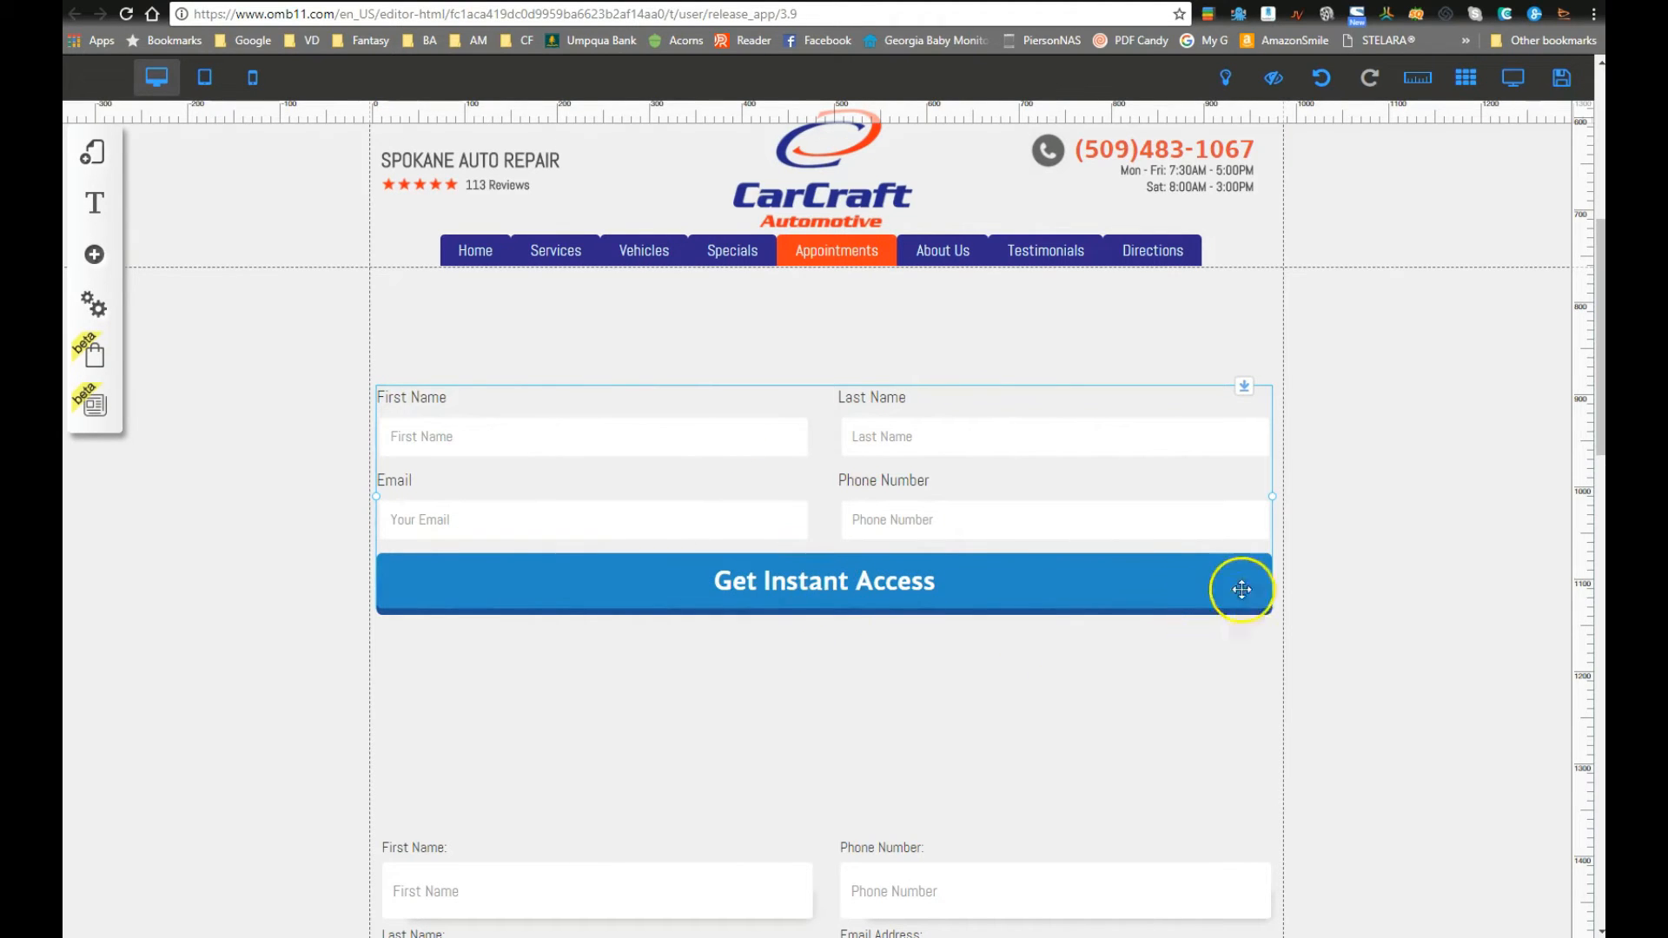
click(1512, 77)
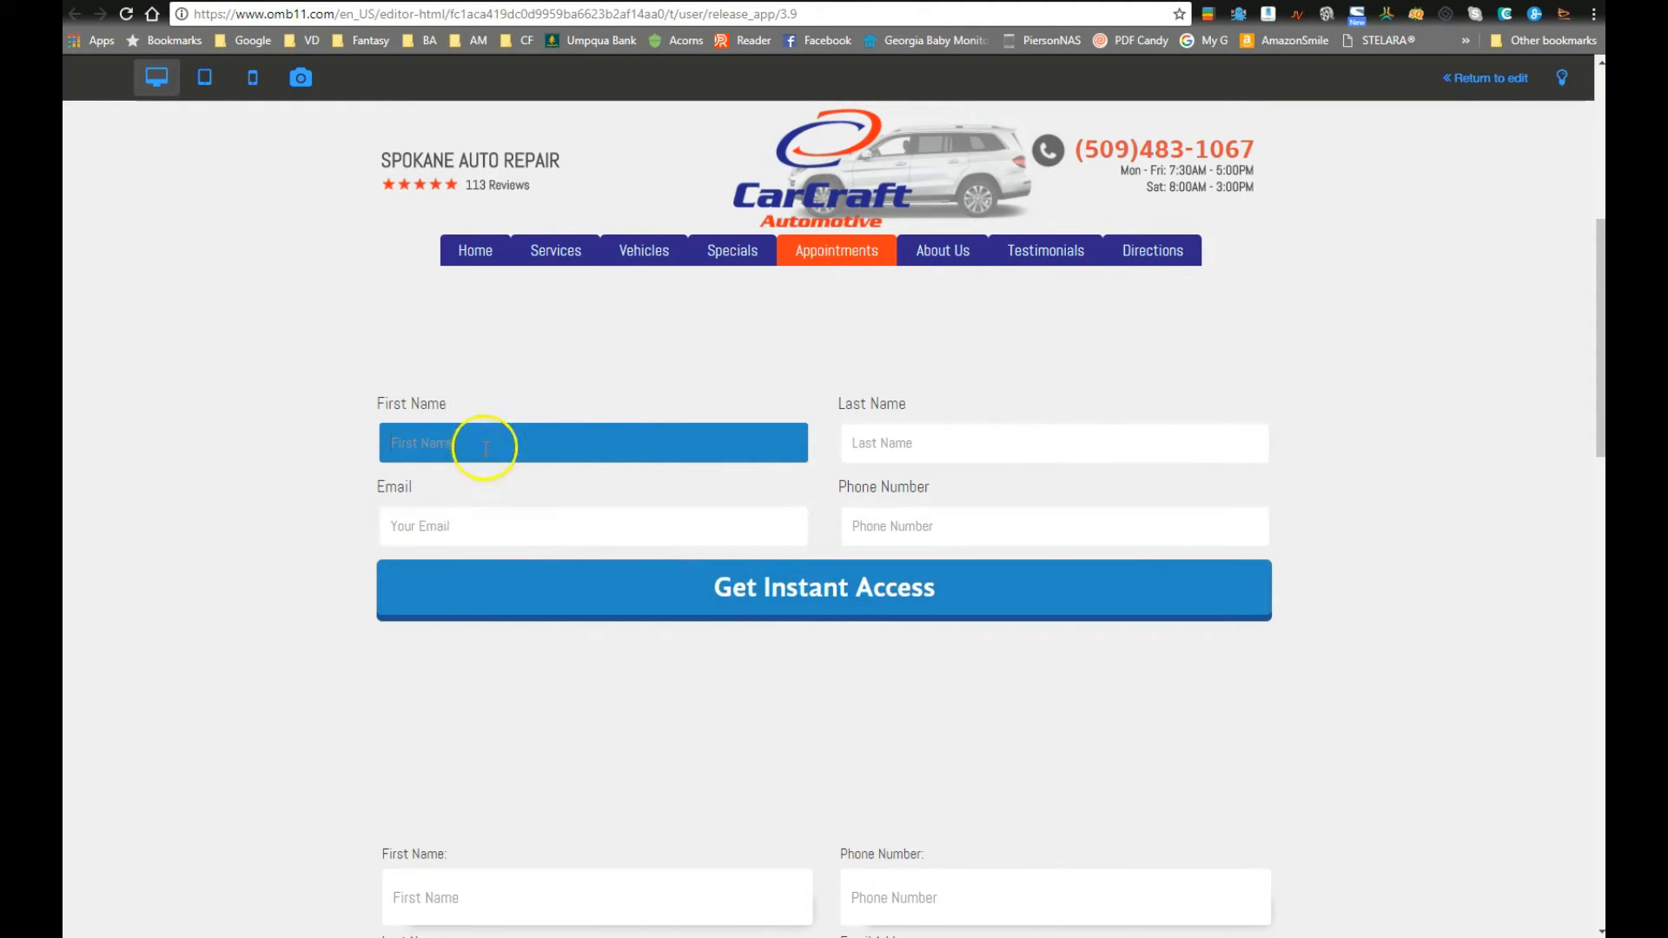
Step: Enter a first name and an autofilled e-mail in the Get Instant Access form, then test submitting it
text(Jami)
key(Tab)
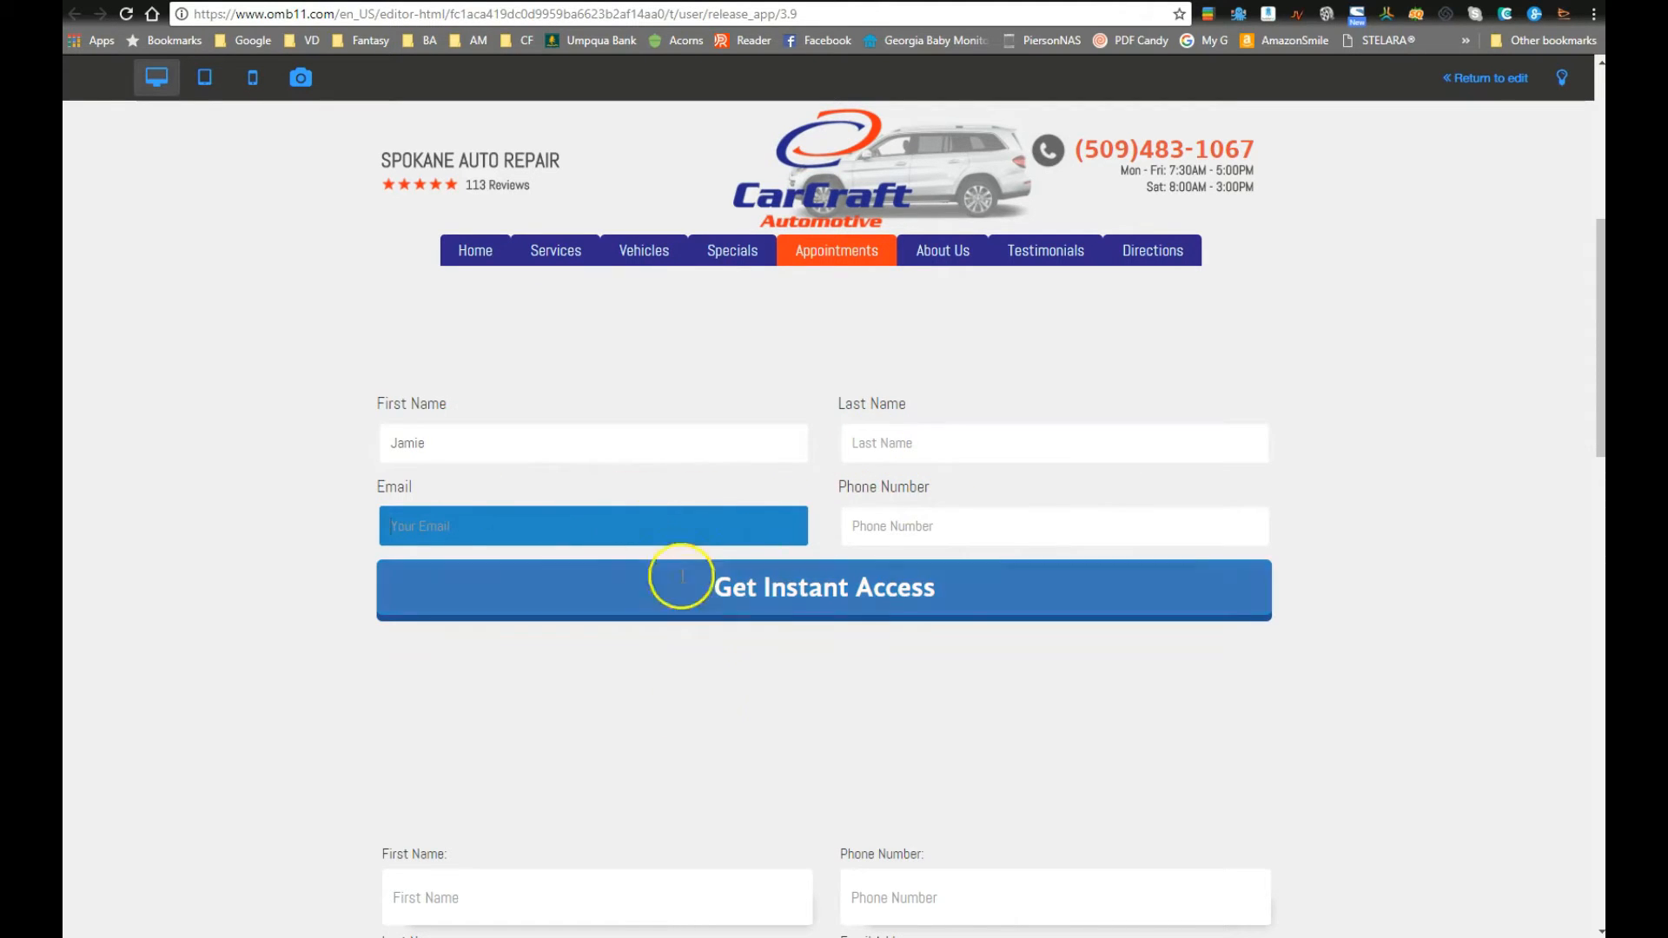
scroll(640, 841, down, 1)
scroll(574, 682, up, 2)
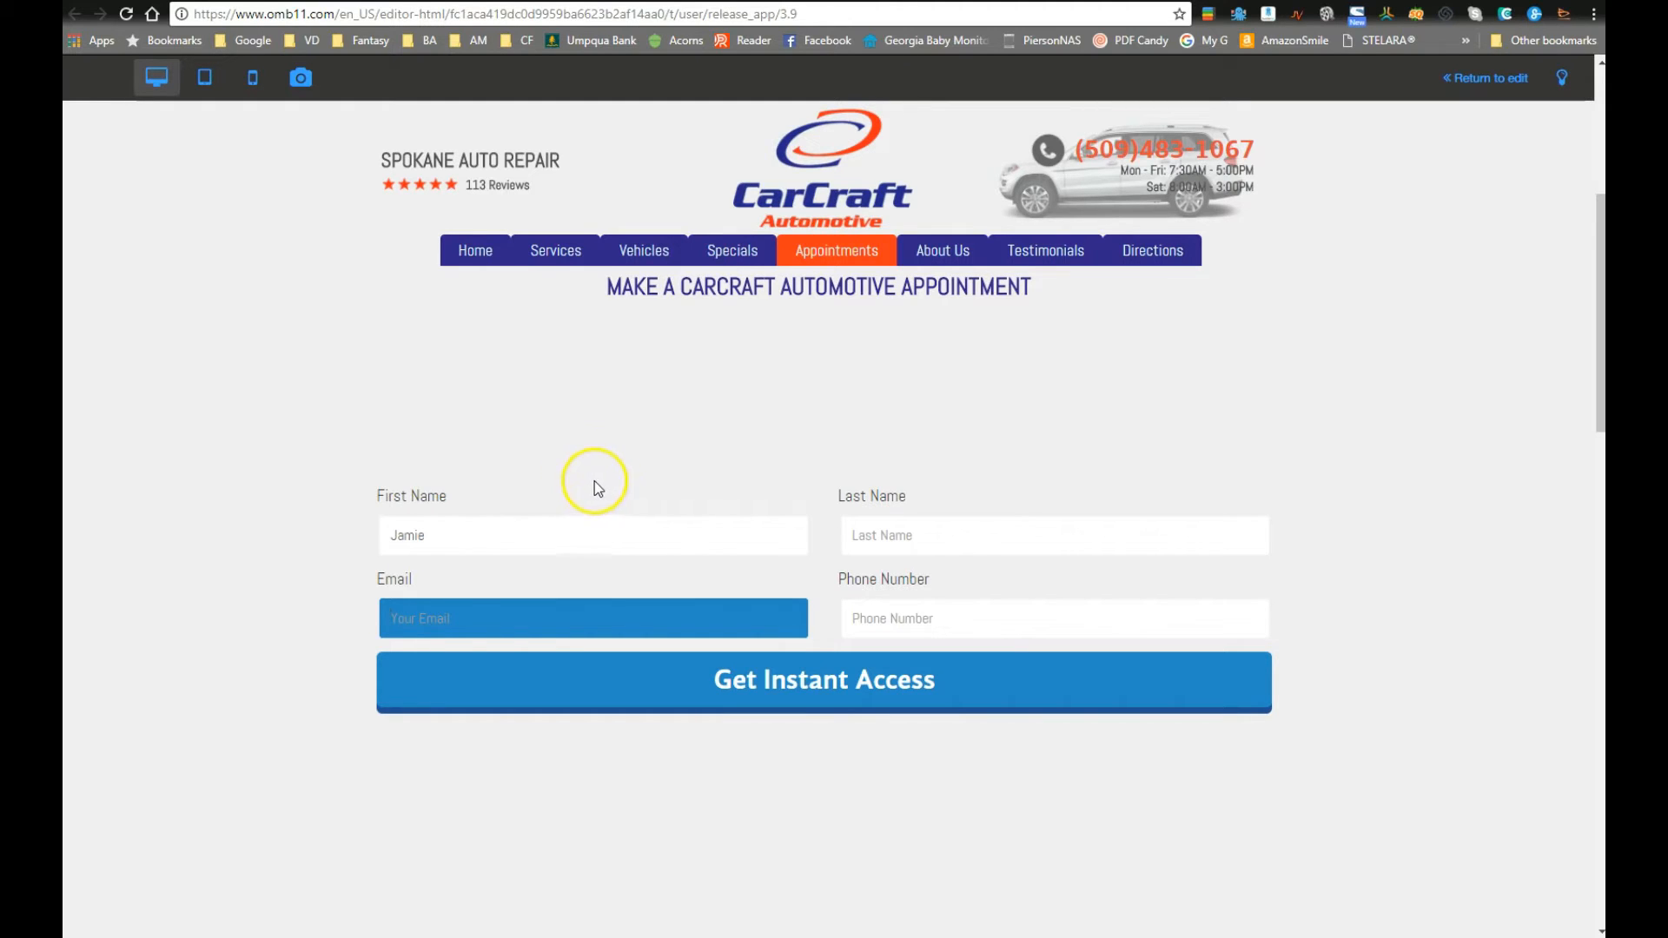
click(434, 617)
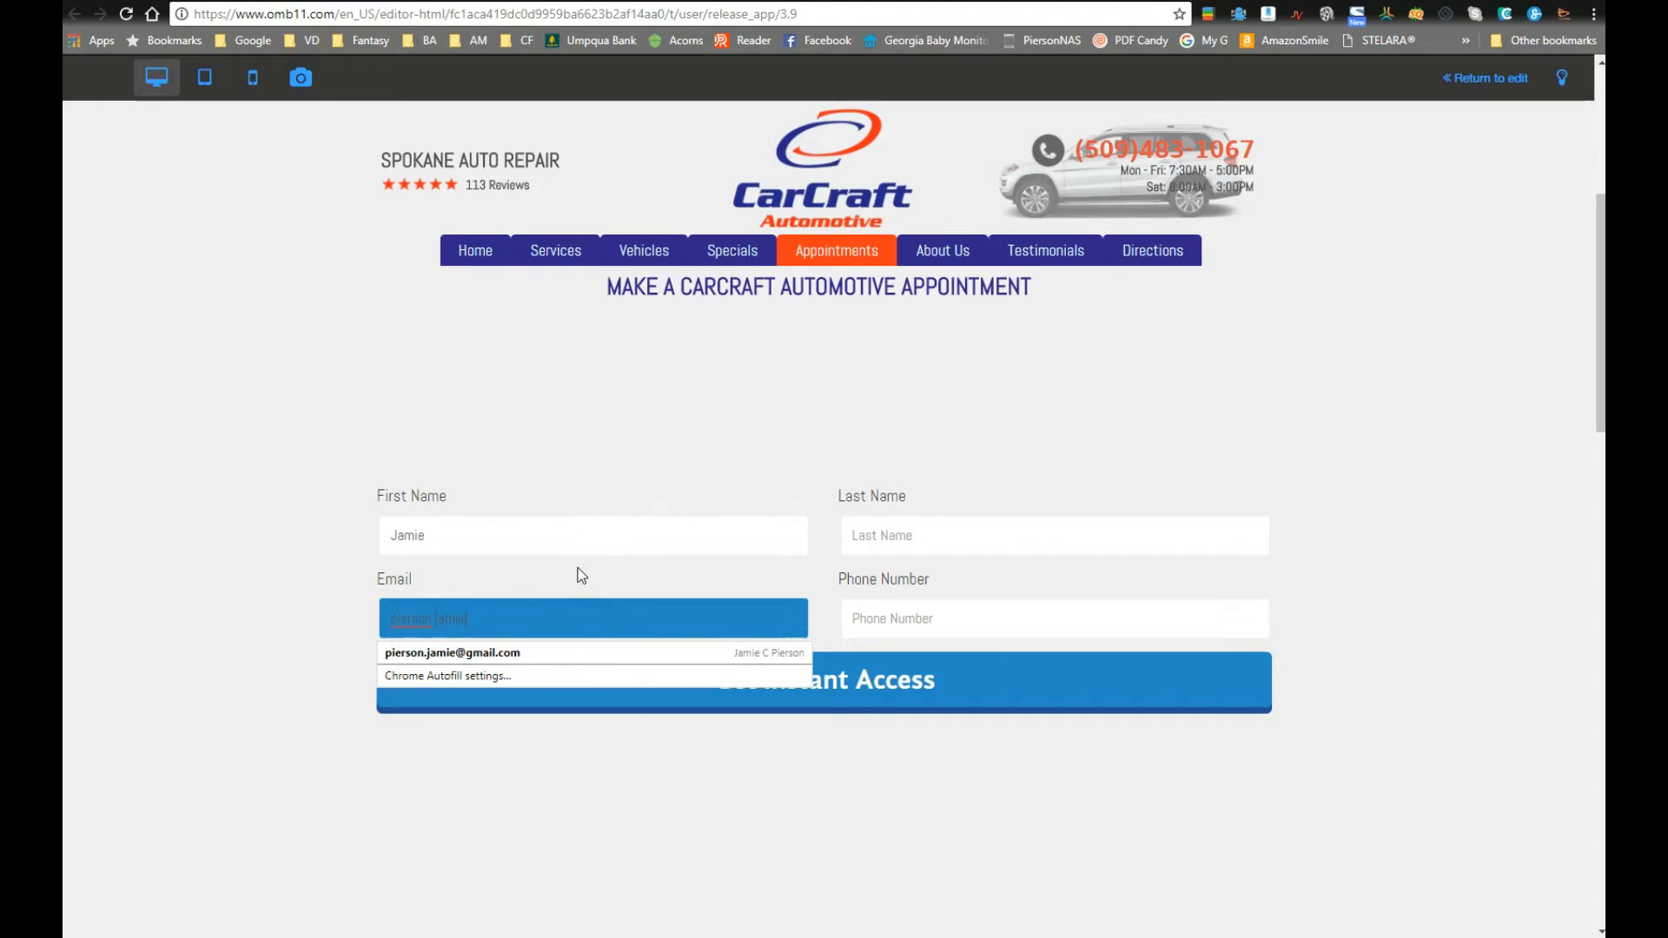
key(Tab)
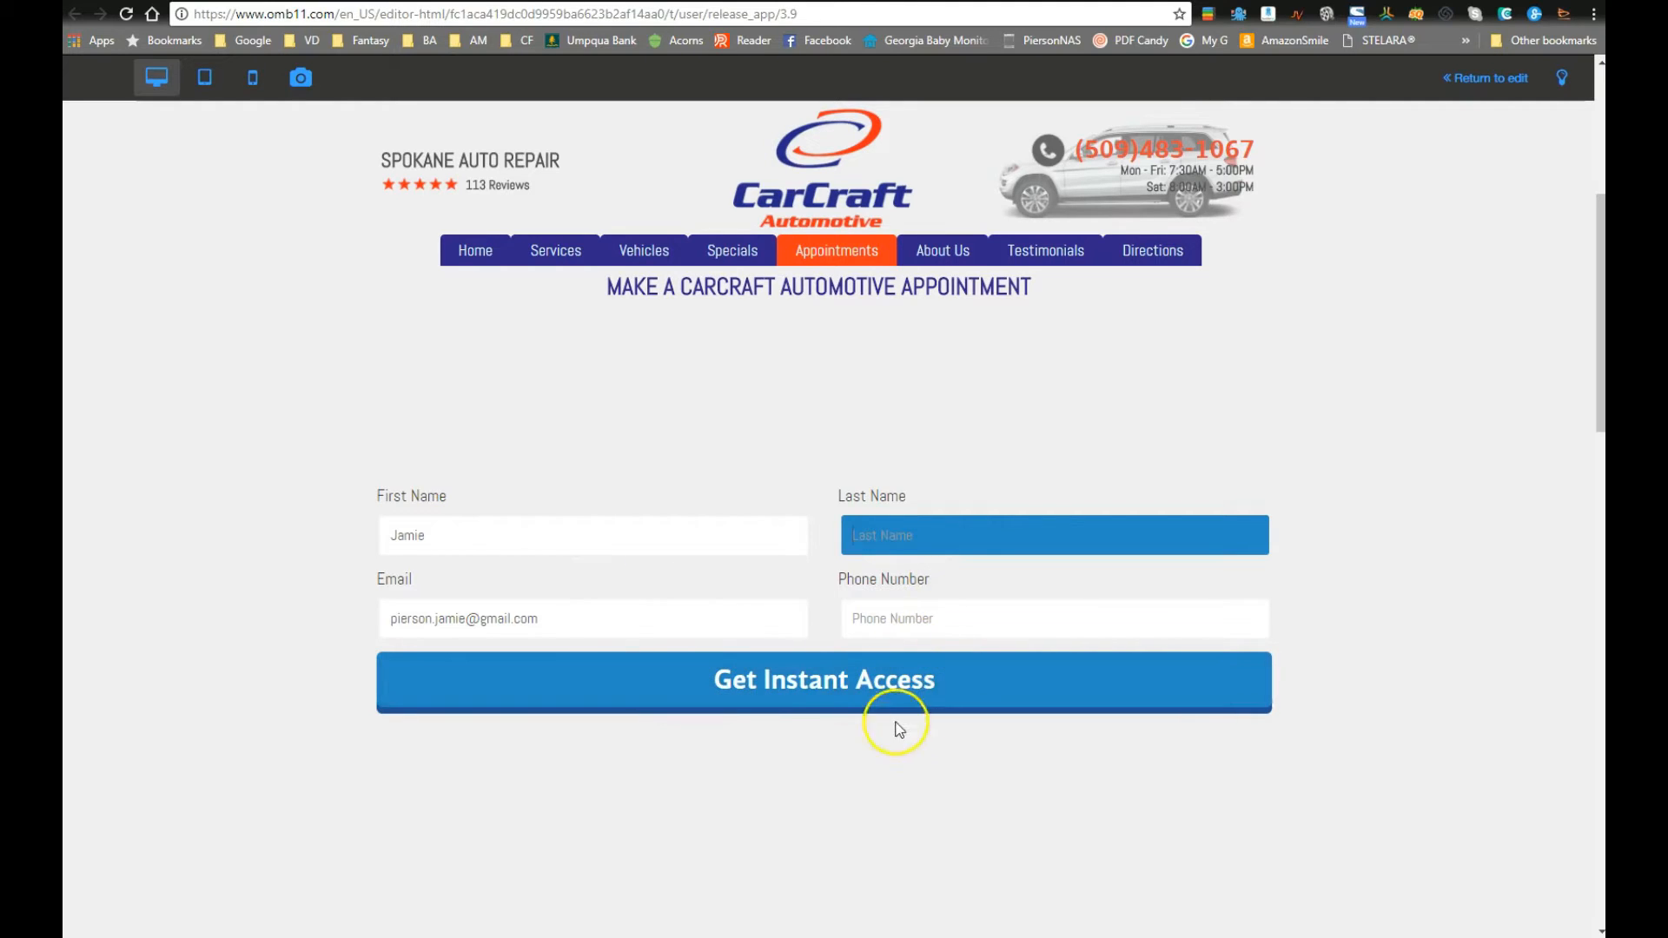
click(817, 691)
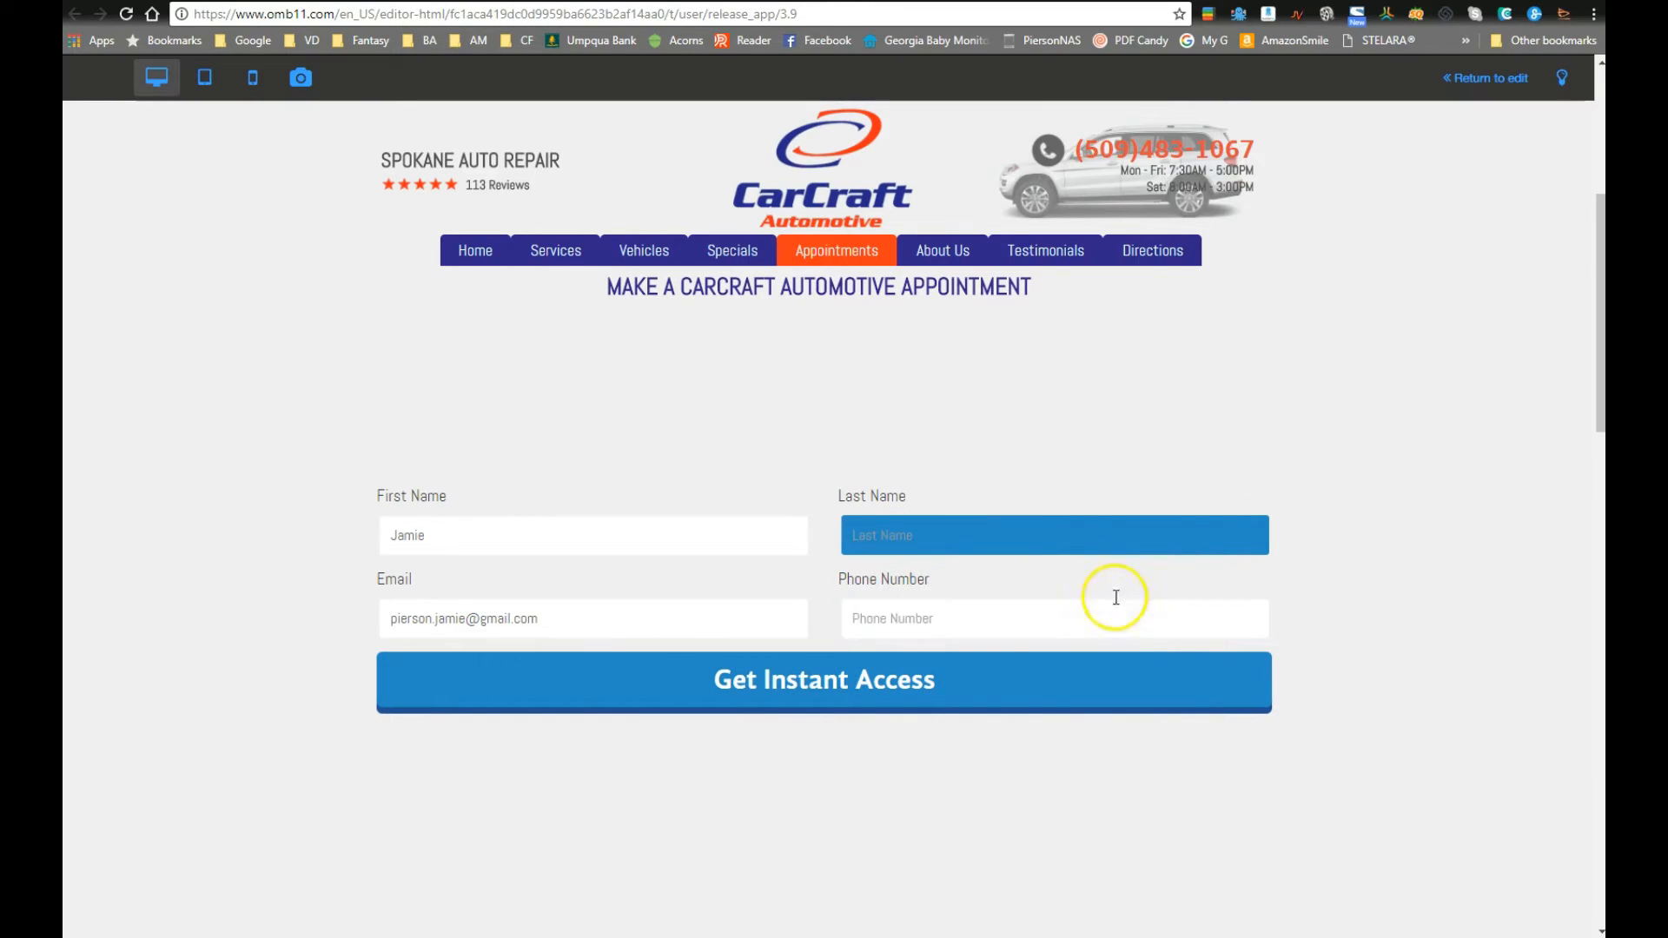
click(826, 695)
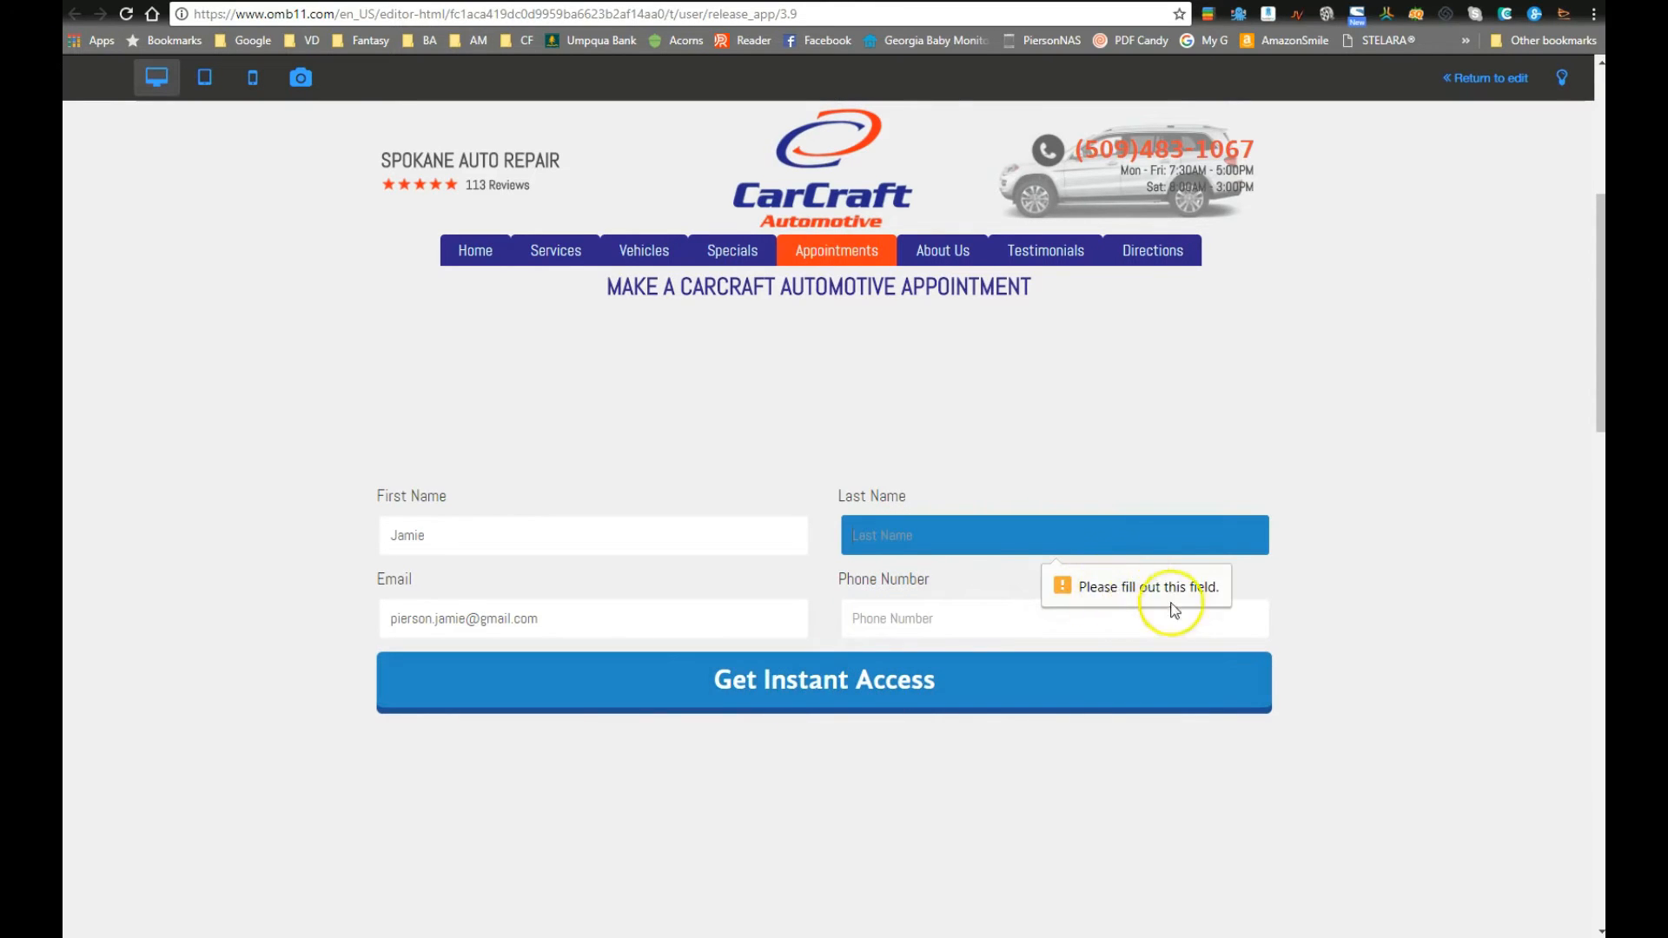
Step: Fill the first form's Phone Number field with an autofilled phone number
click(910, 618)
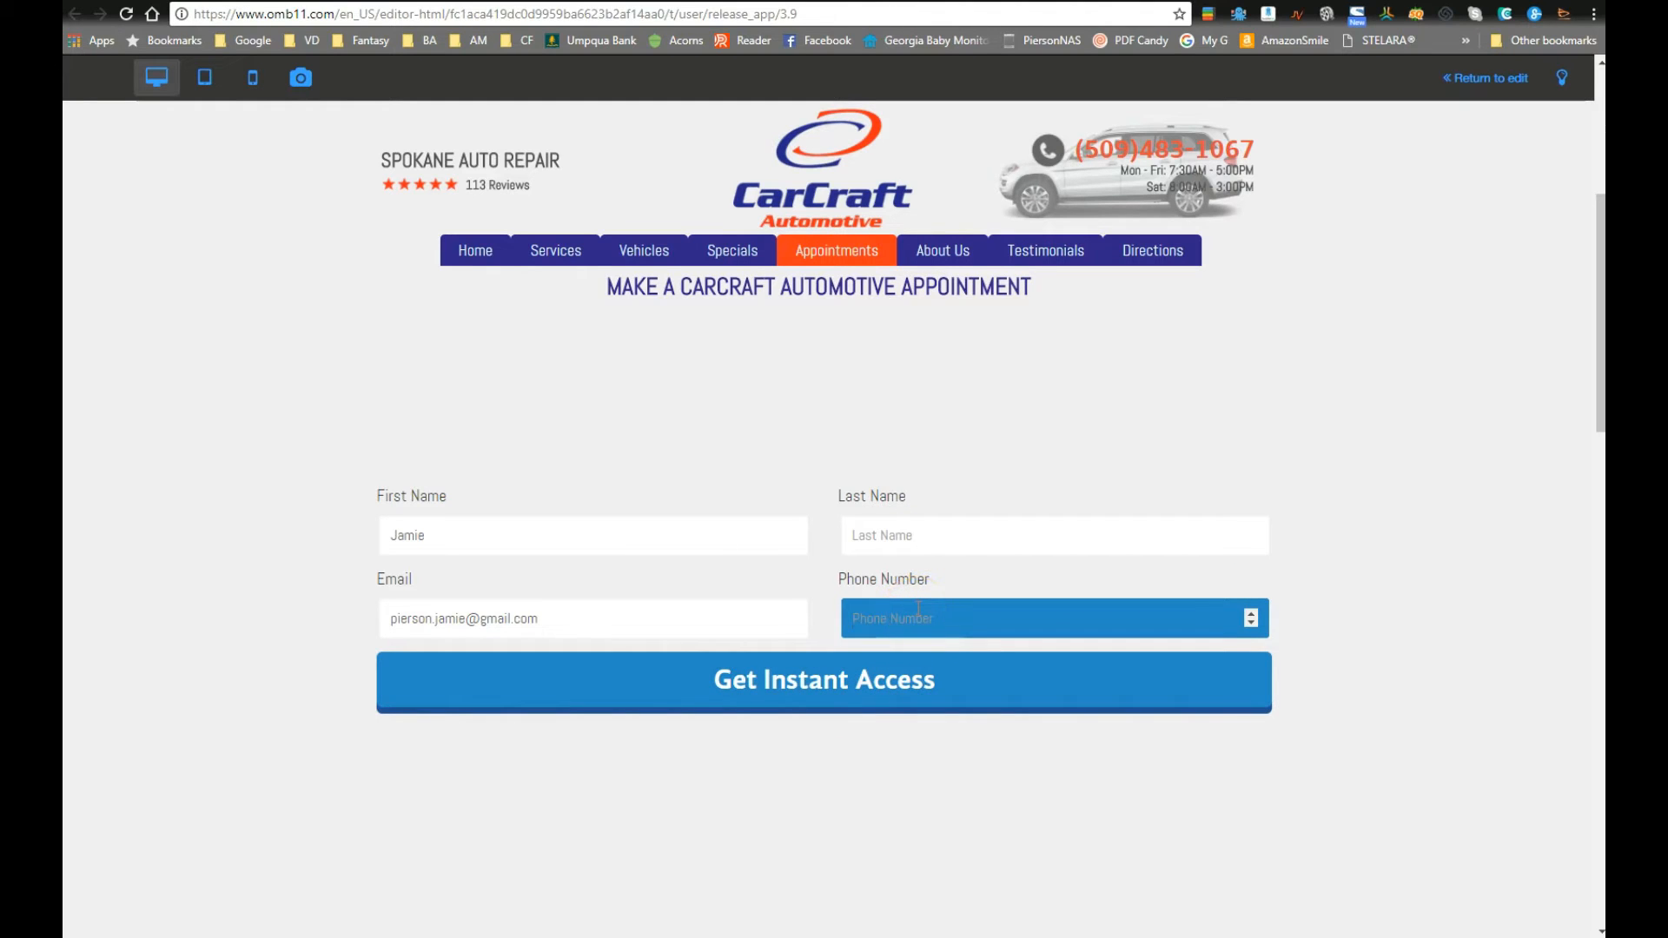
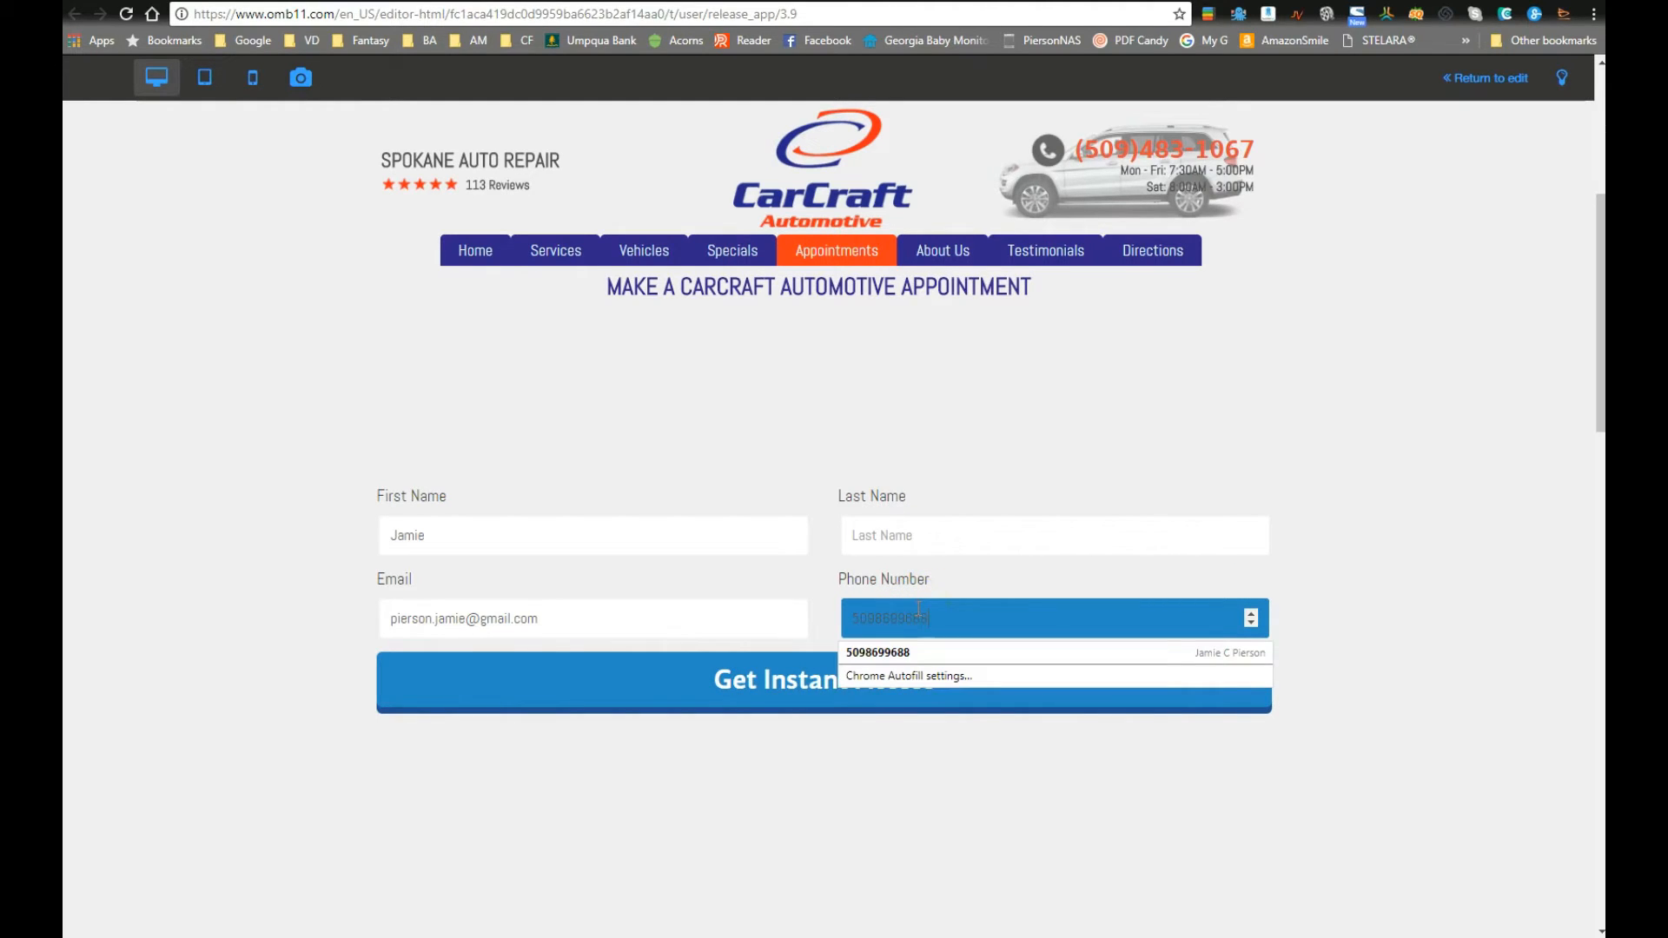
click(1252, 613)
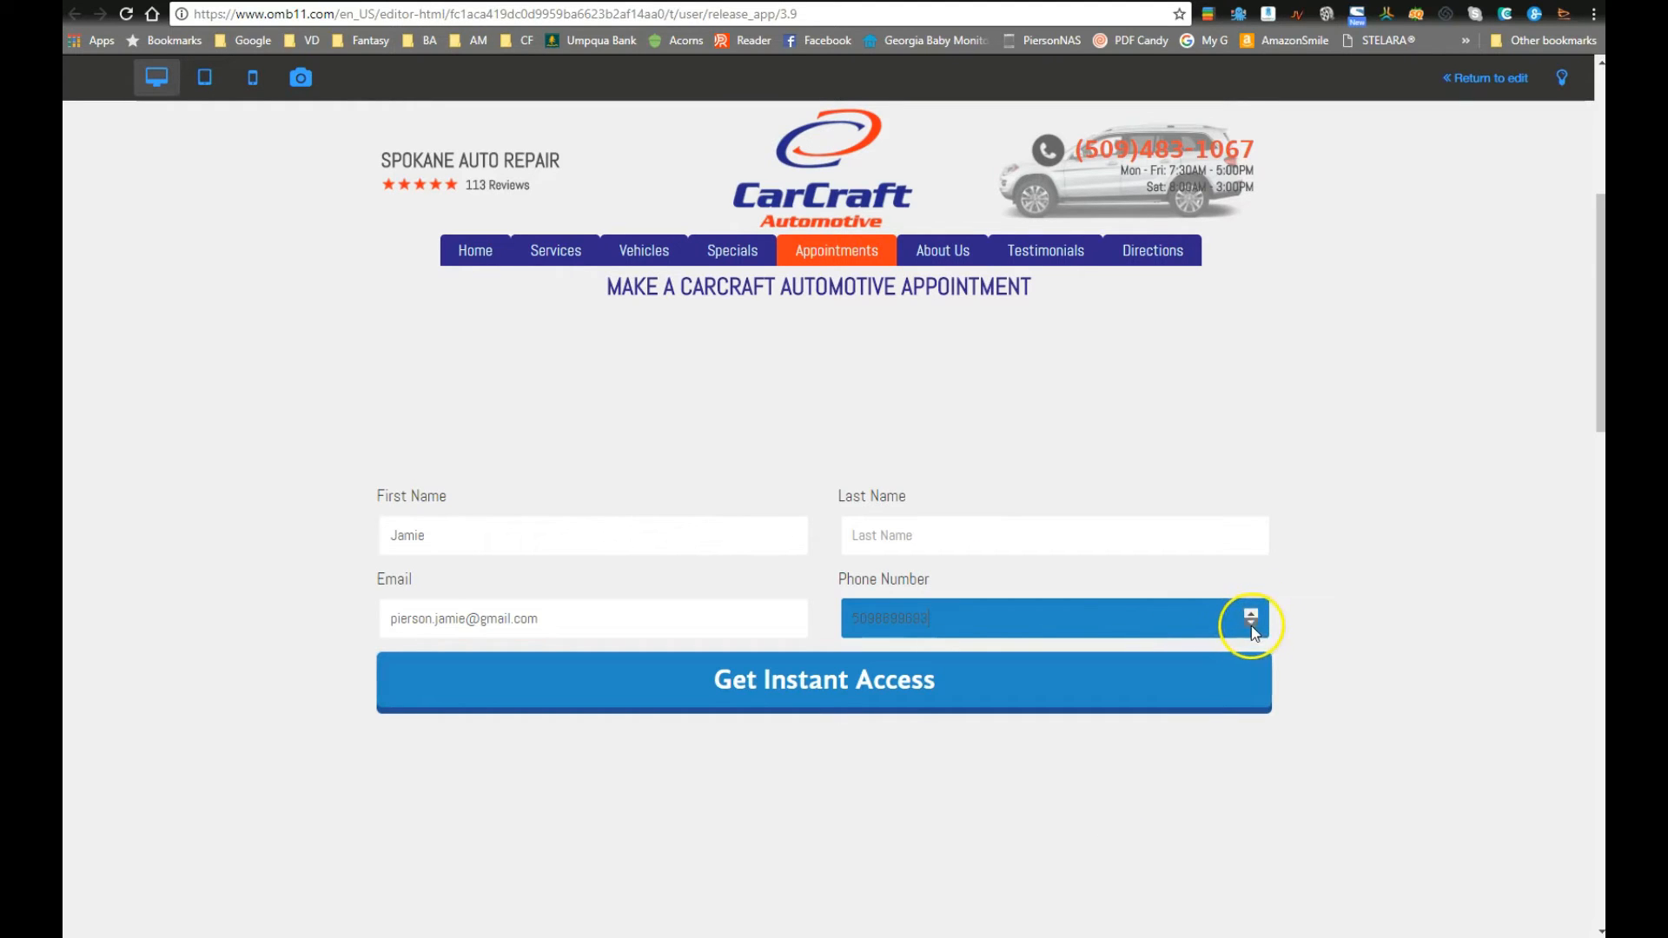
scroll(997, 623, down, 8)
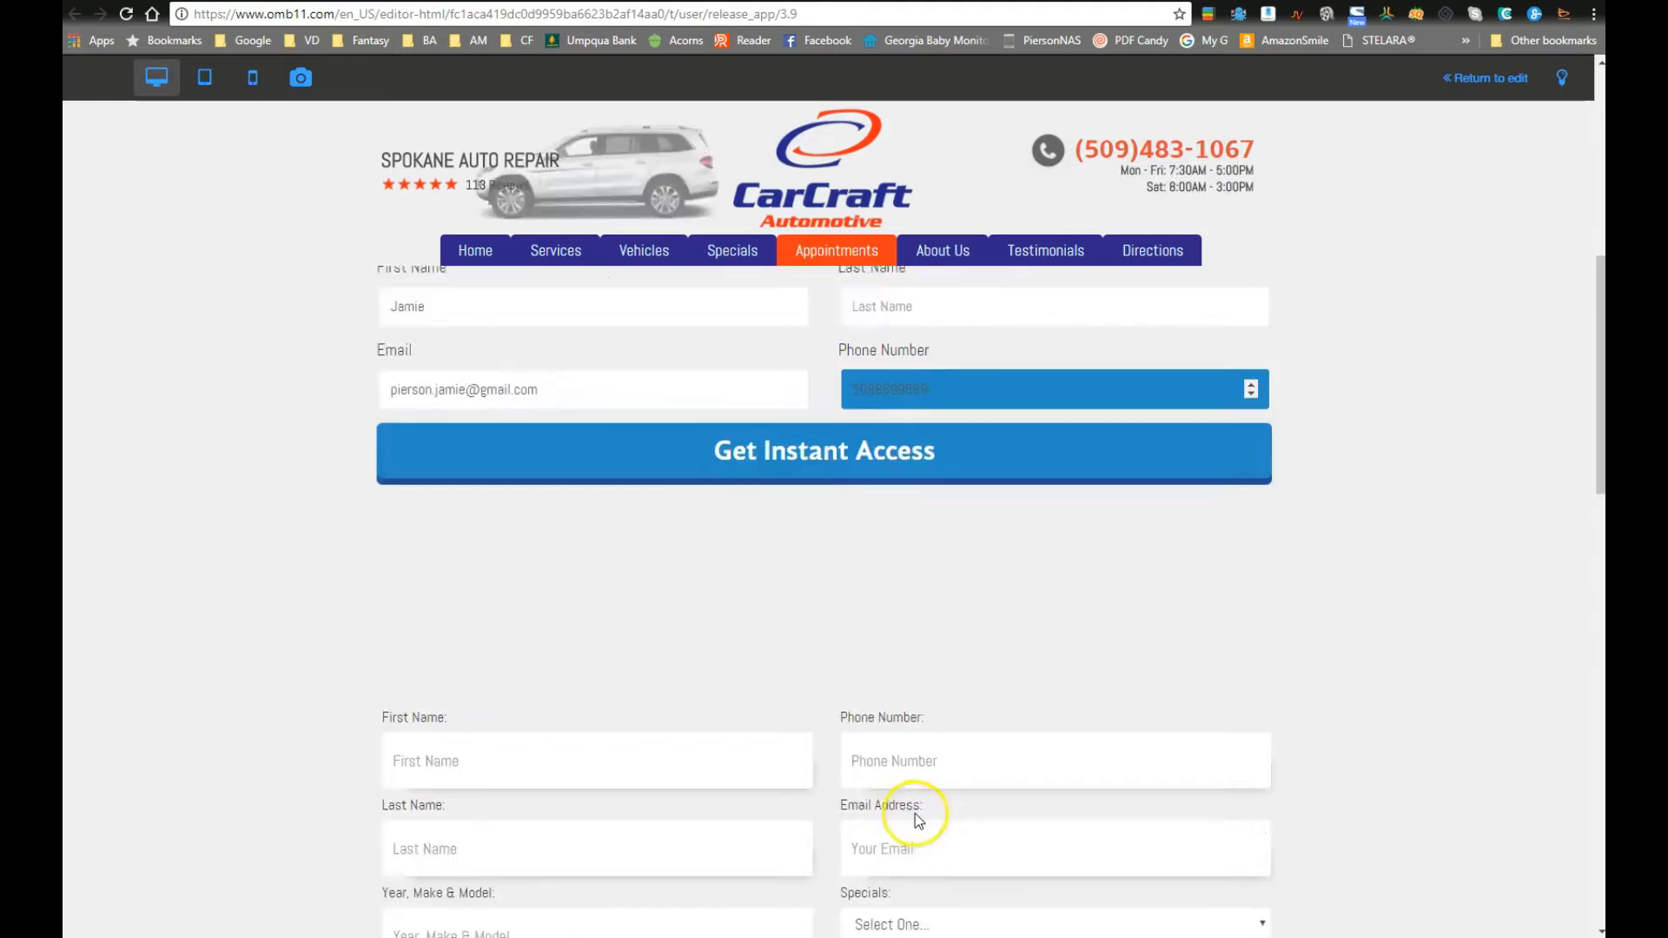
scroll(559, 565, up, 2)
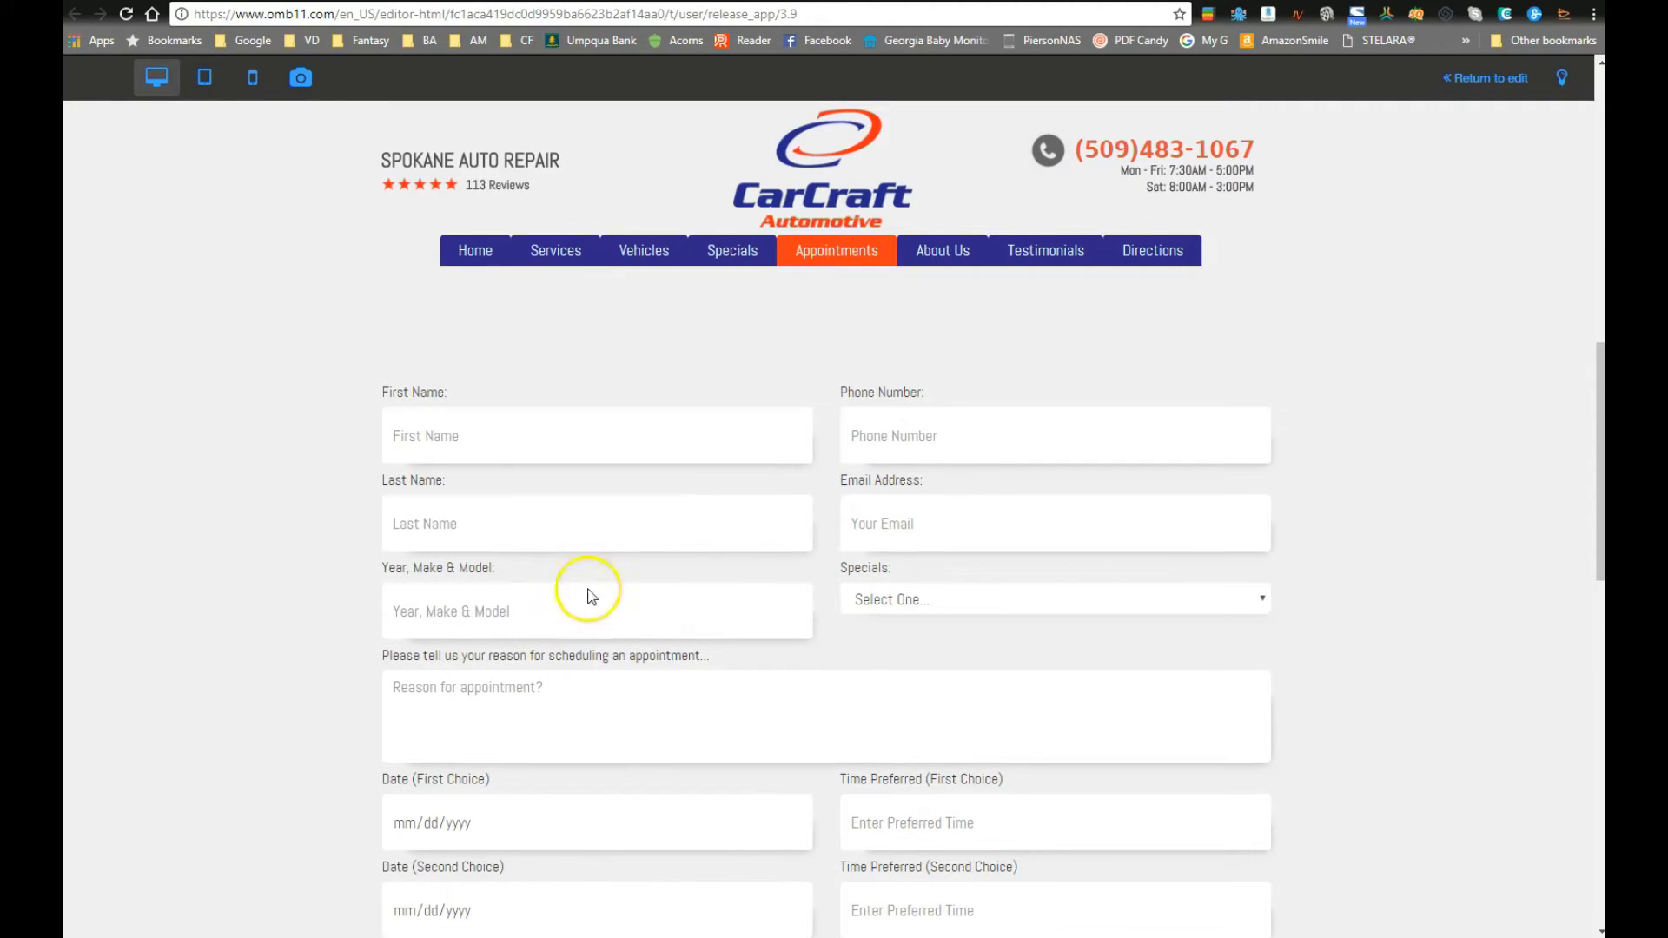
Step: Type a phone number into the appointment form's phone field and test its entry
click(929, 450)
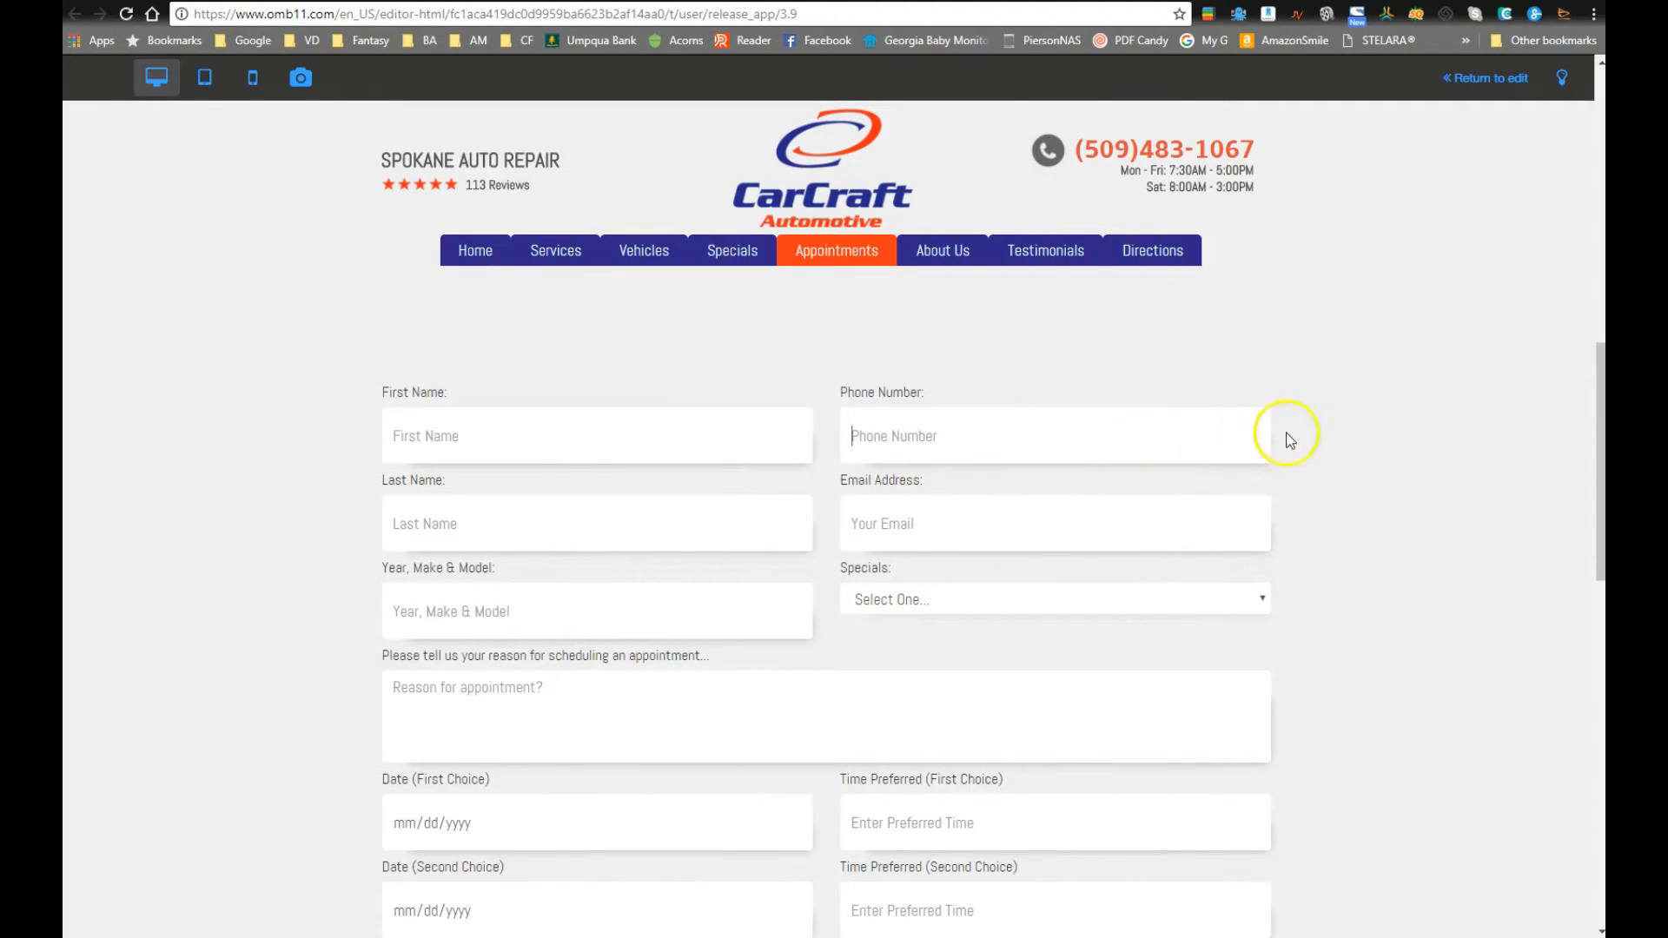
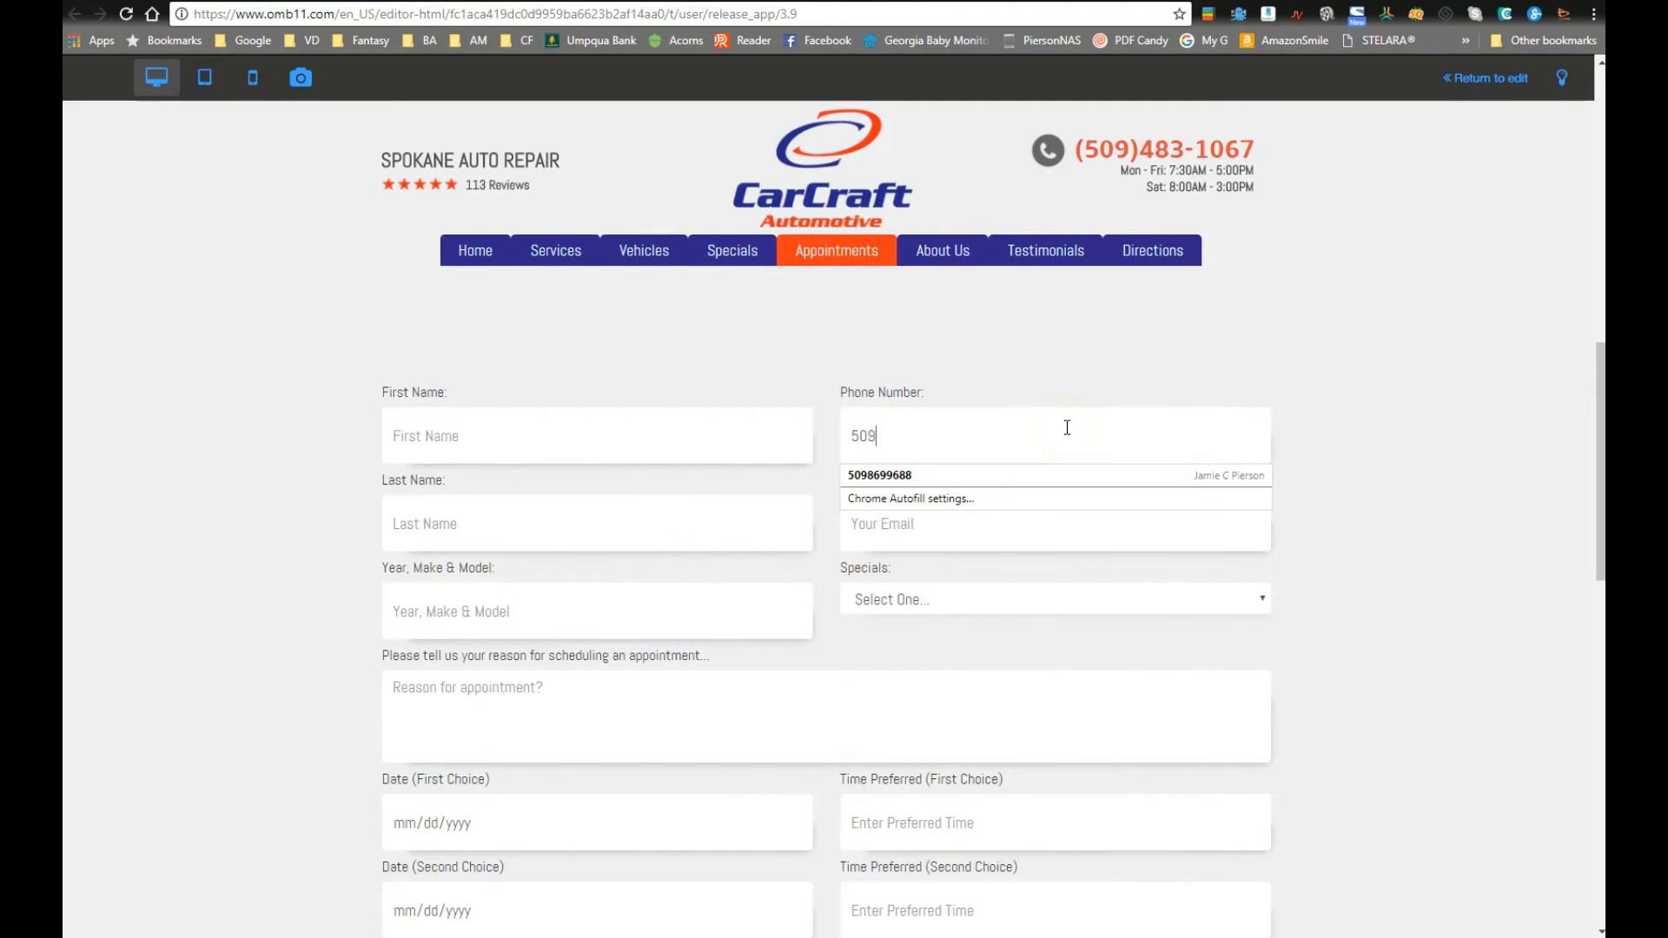
key(Tab)
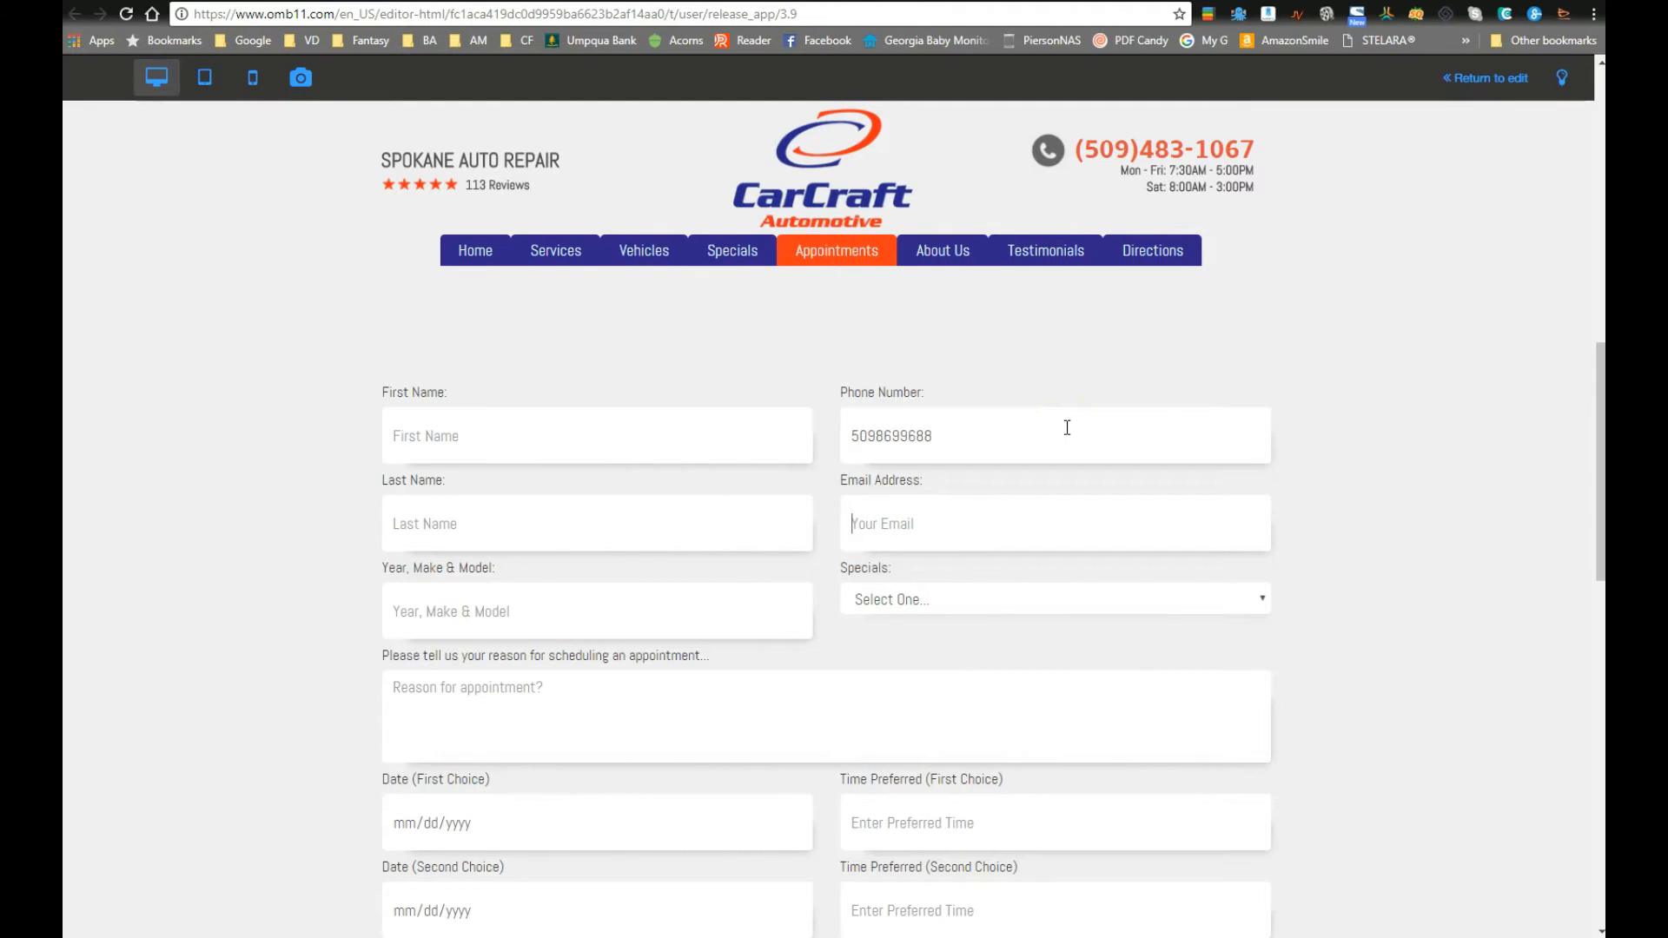
click(980, 536)
click(969, 436)
double_click(882, 435)
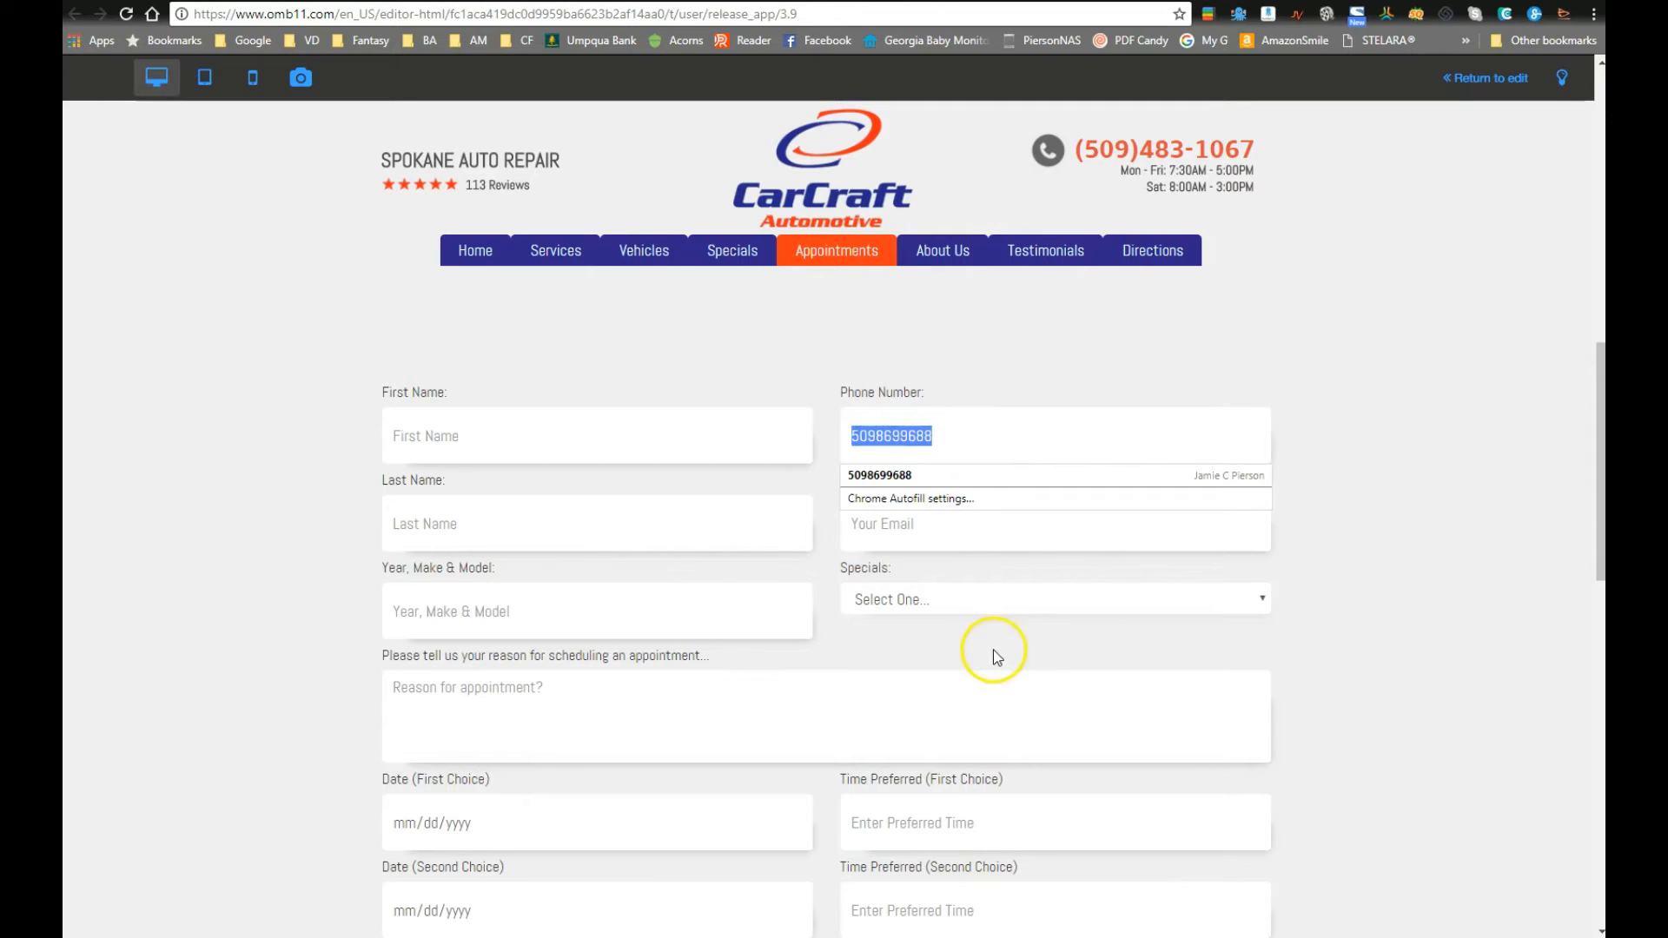
click(979, 435)
click(965, 538)
click(494, 519)
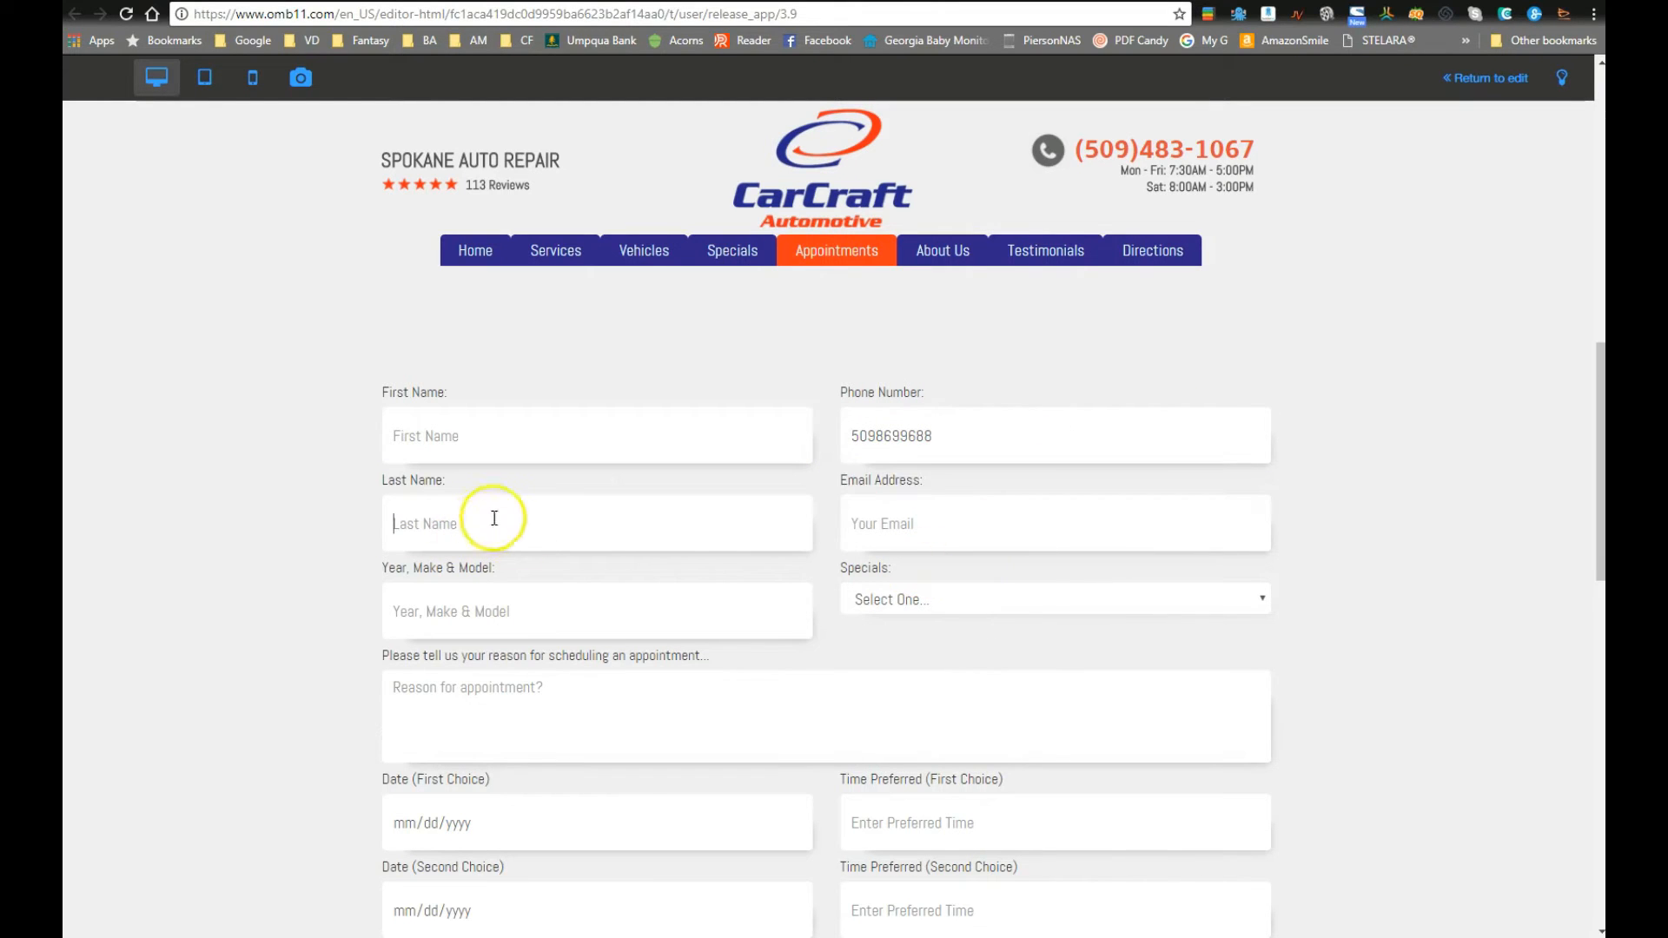
scroll(1060, 422, up, 5)
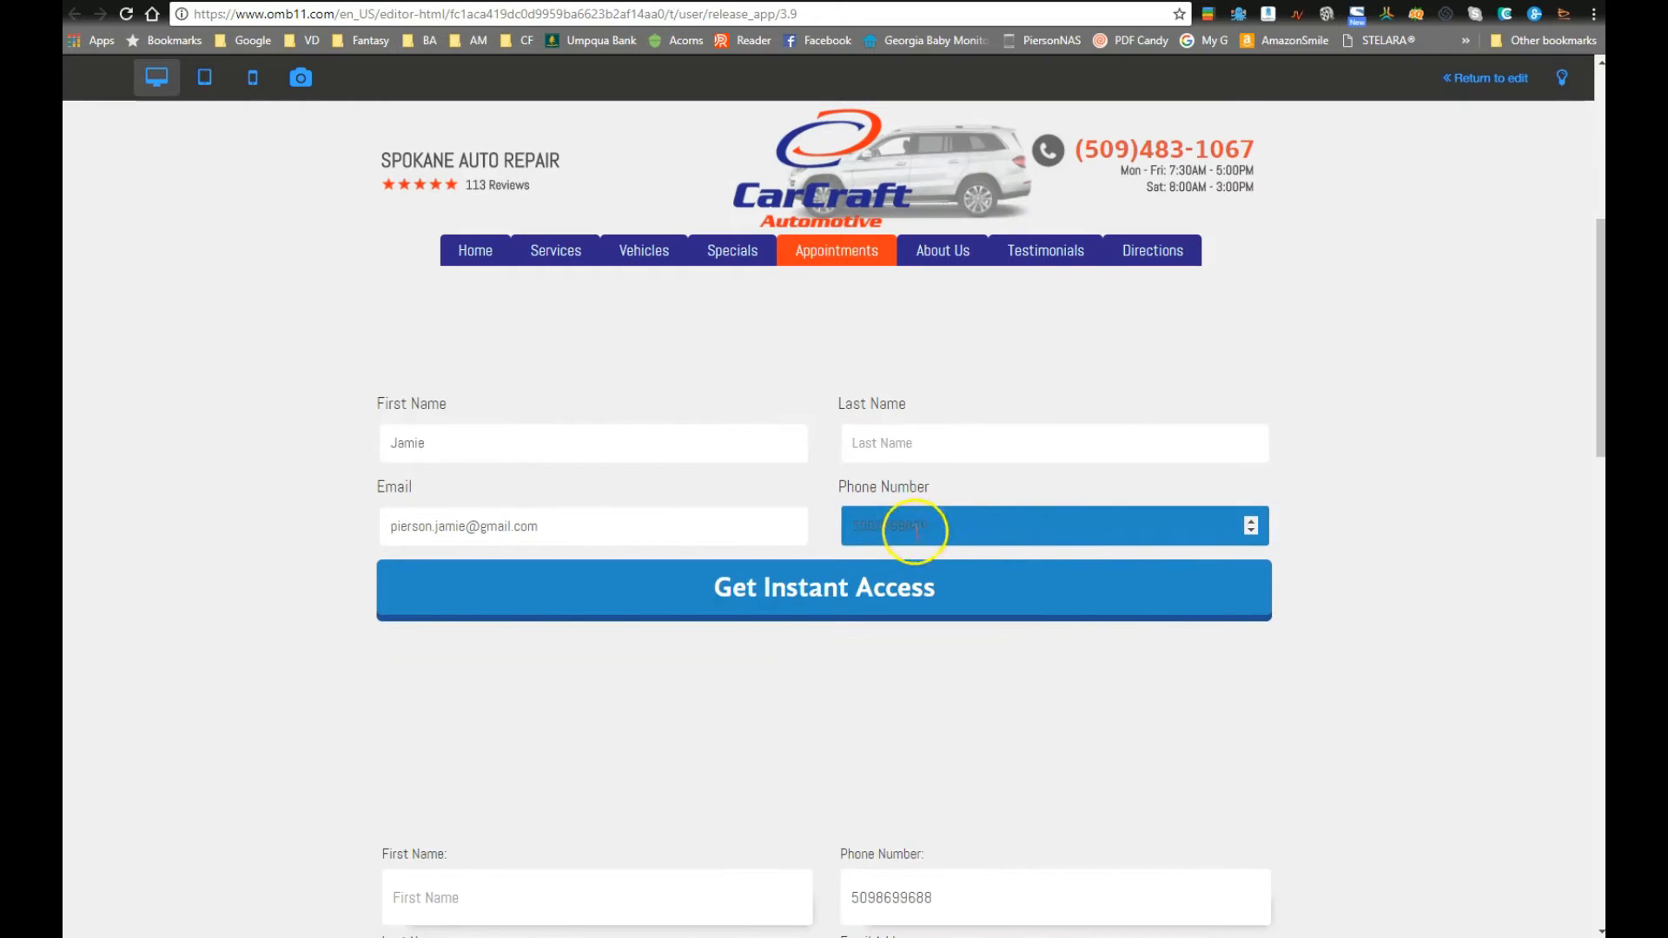
scroll(1065, 697, down, 2)
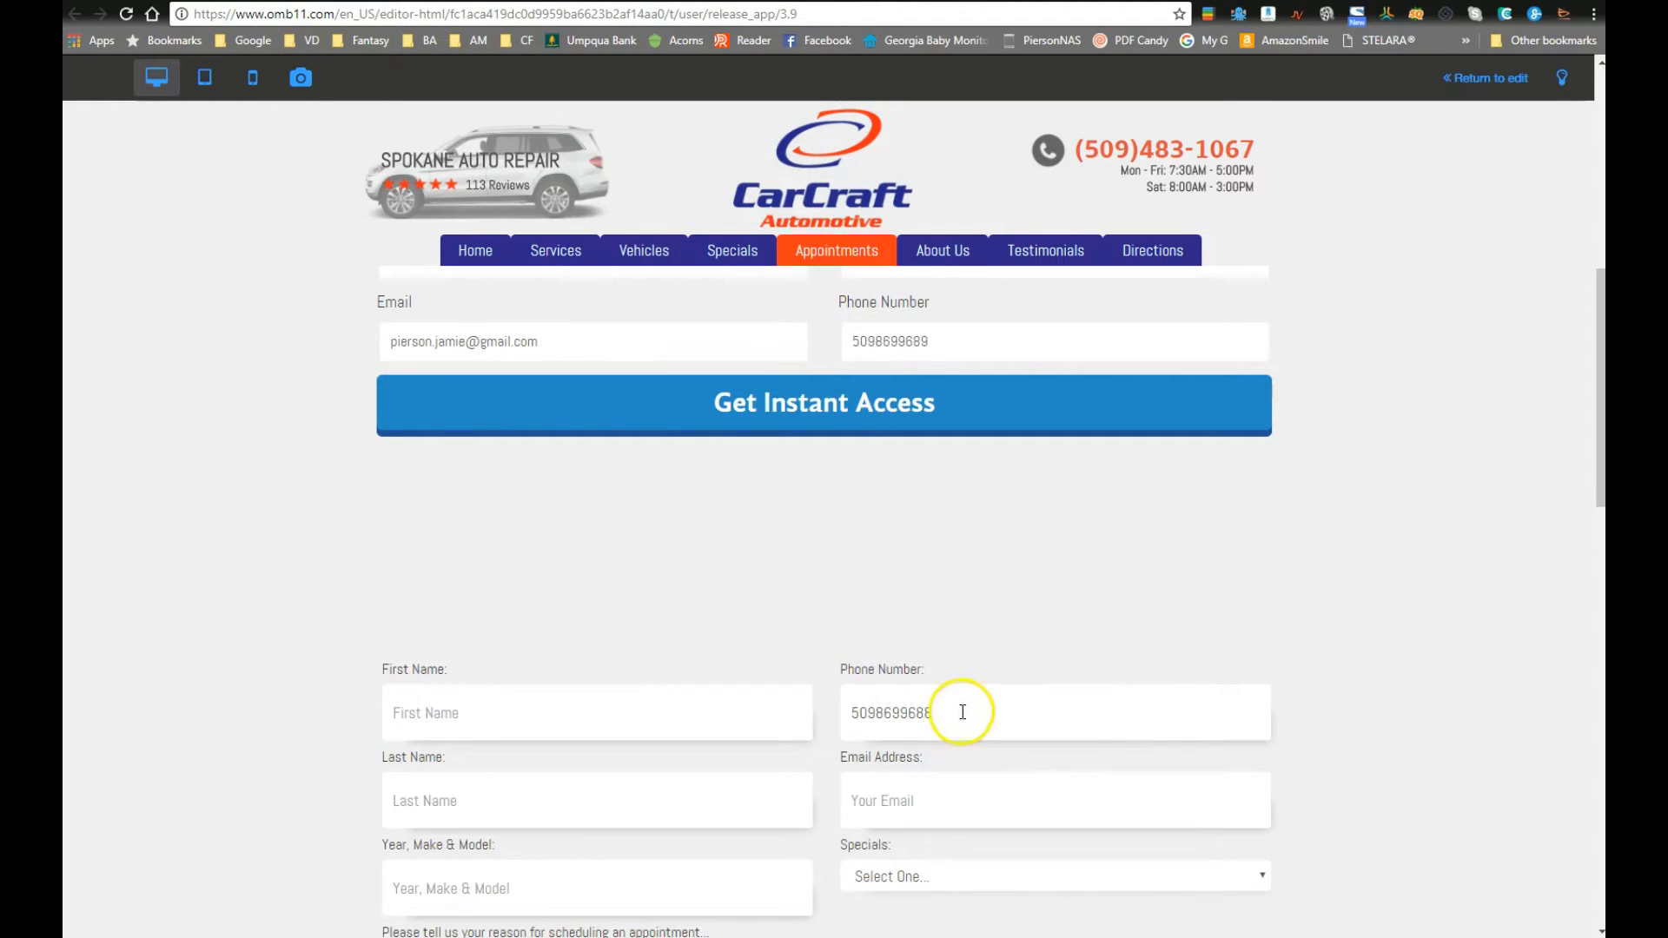
scroll(995, 704, up, 4)
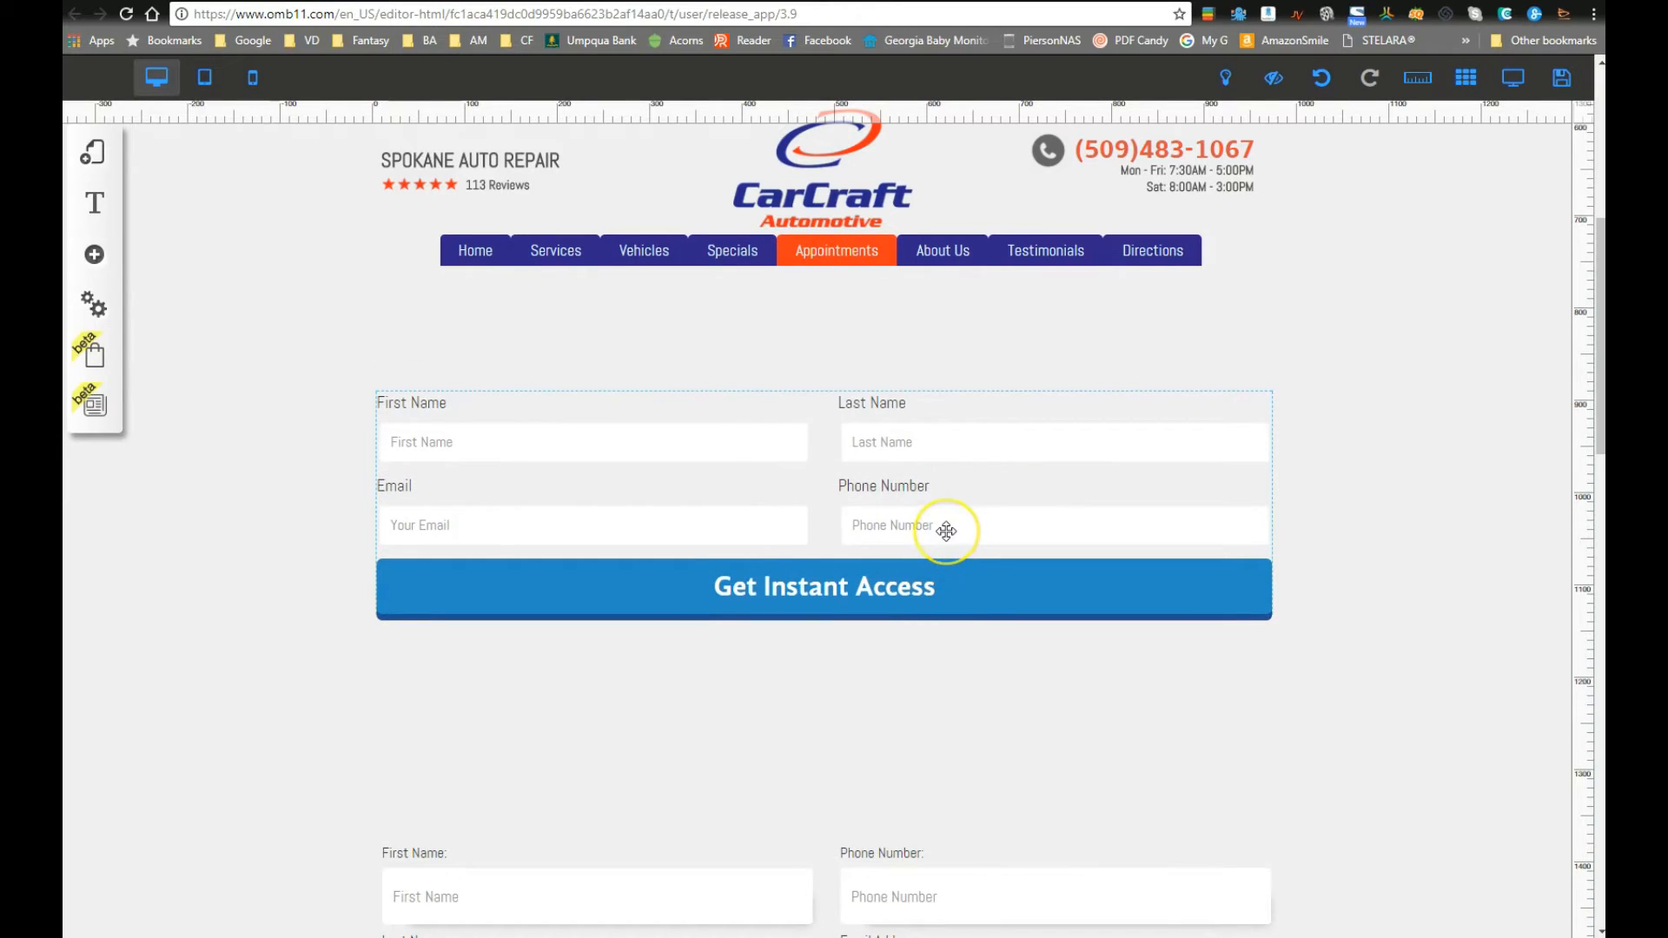
click(946, 530)
click(782, 363)
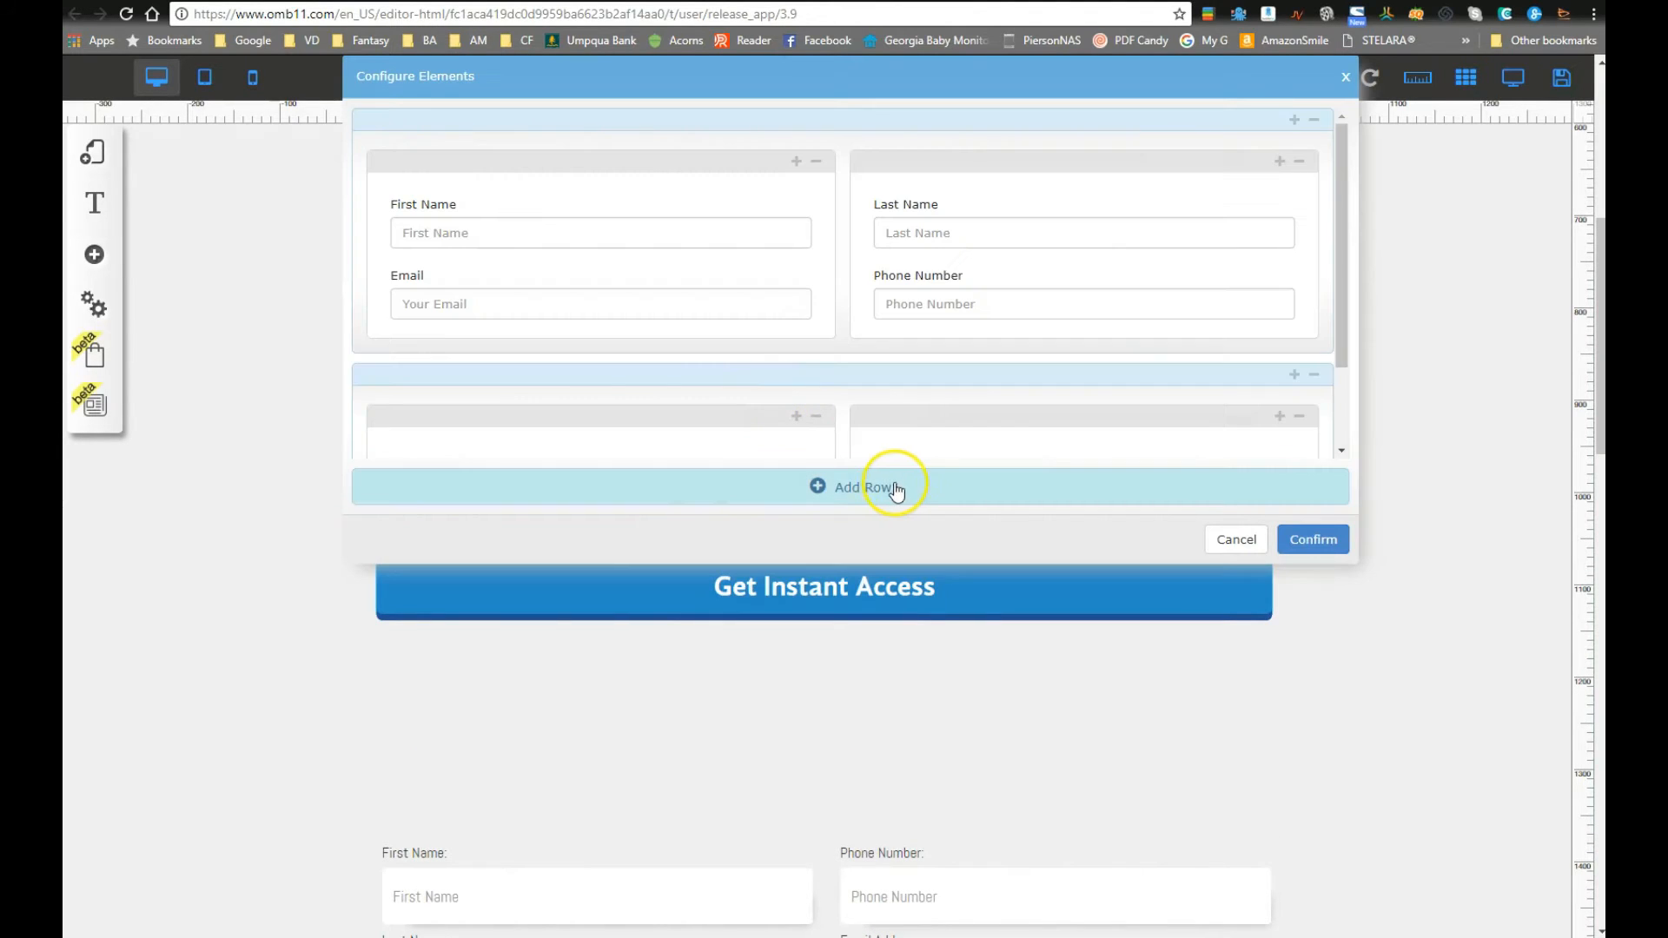
mouse_move(1240, 279)
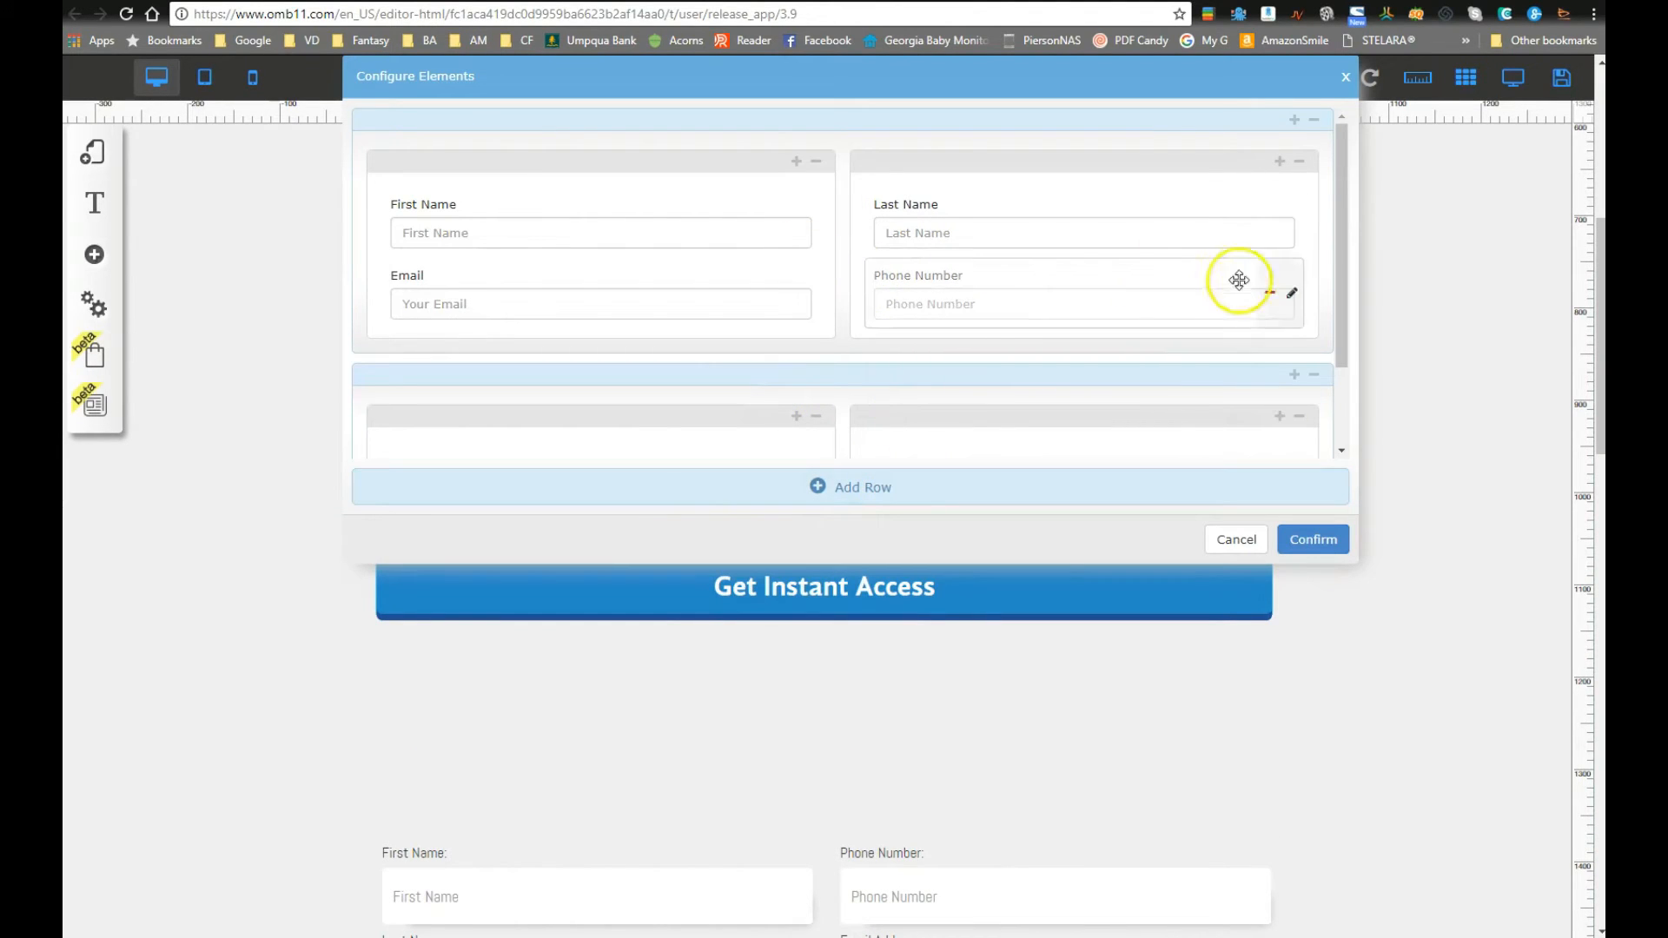
click(1291, 295)
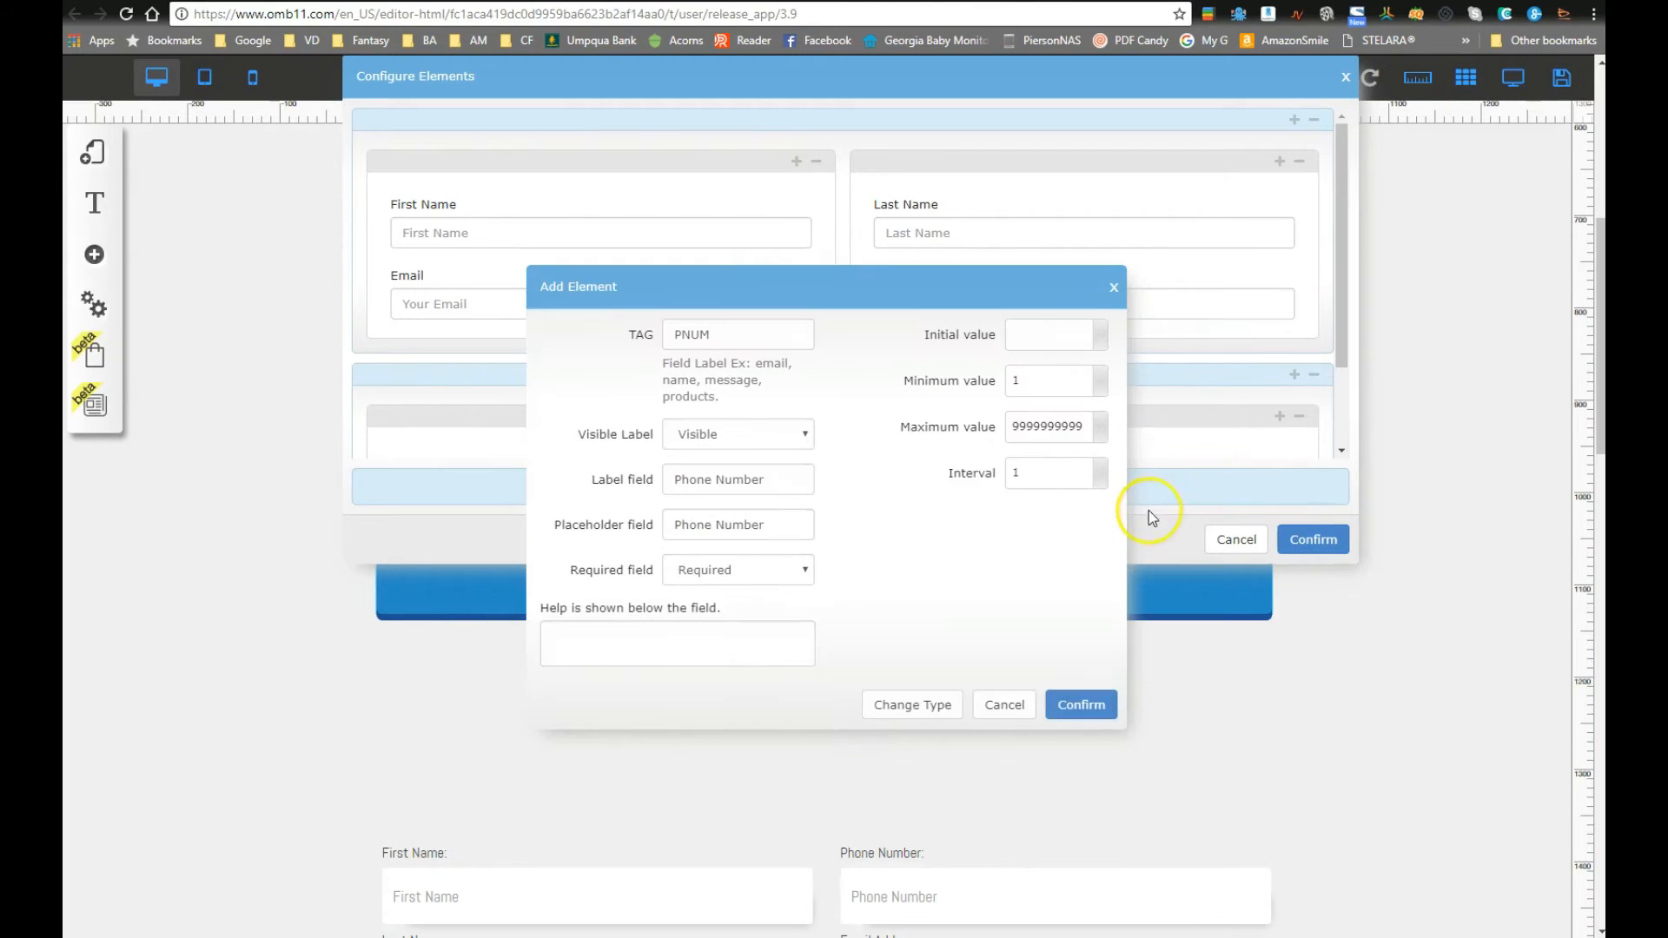
click(895, 705)
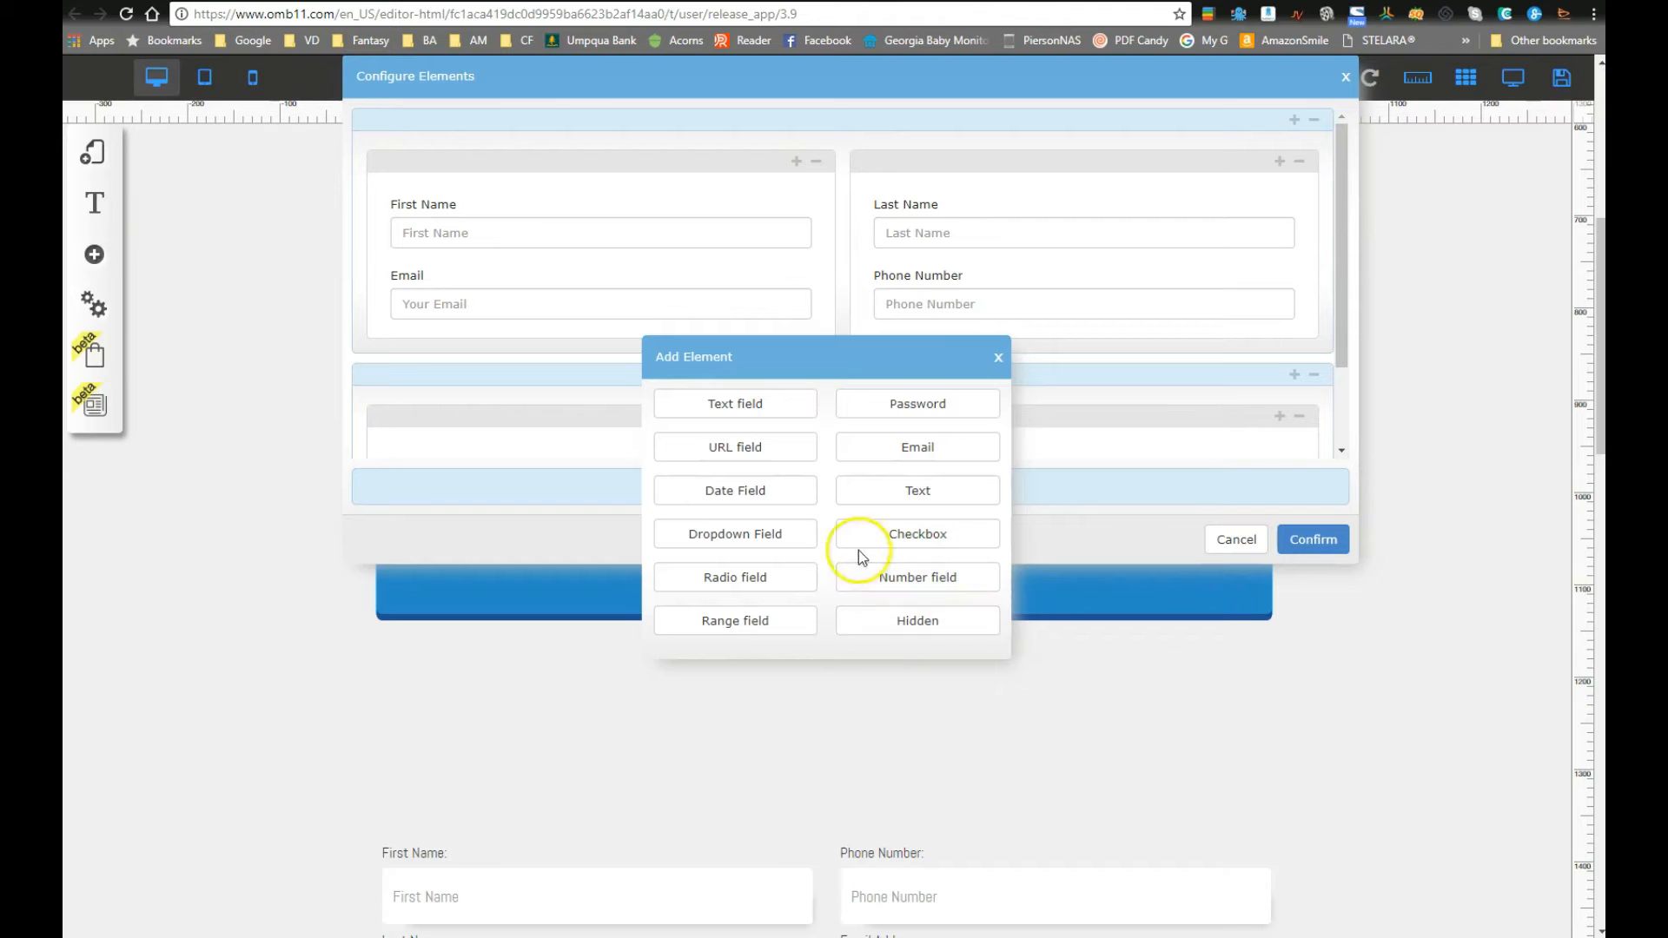
click(735, 407)
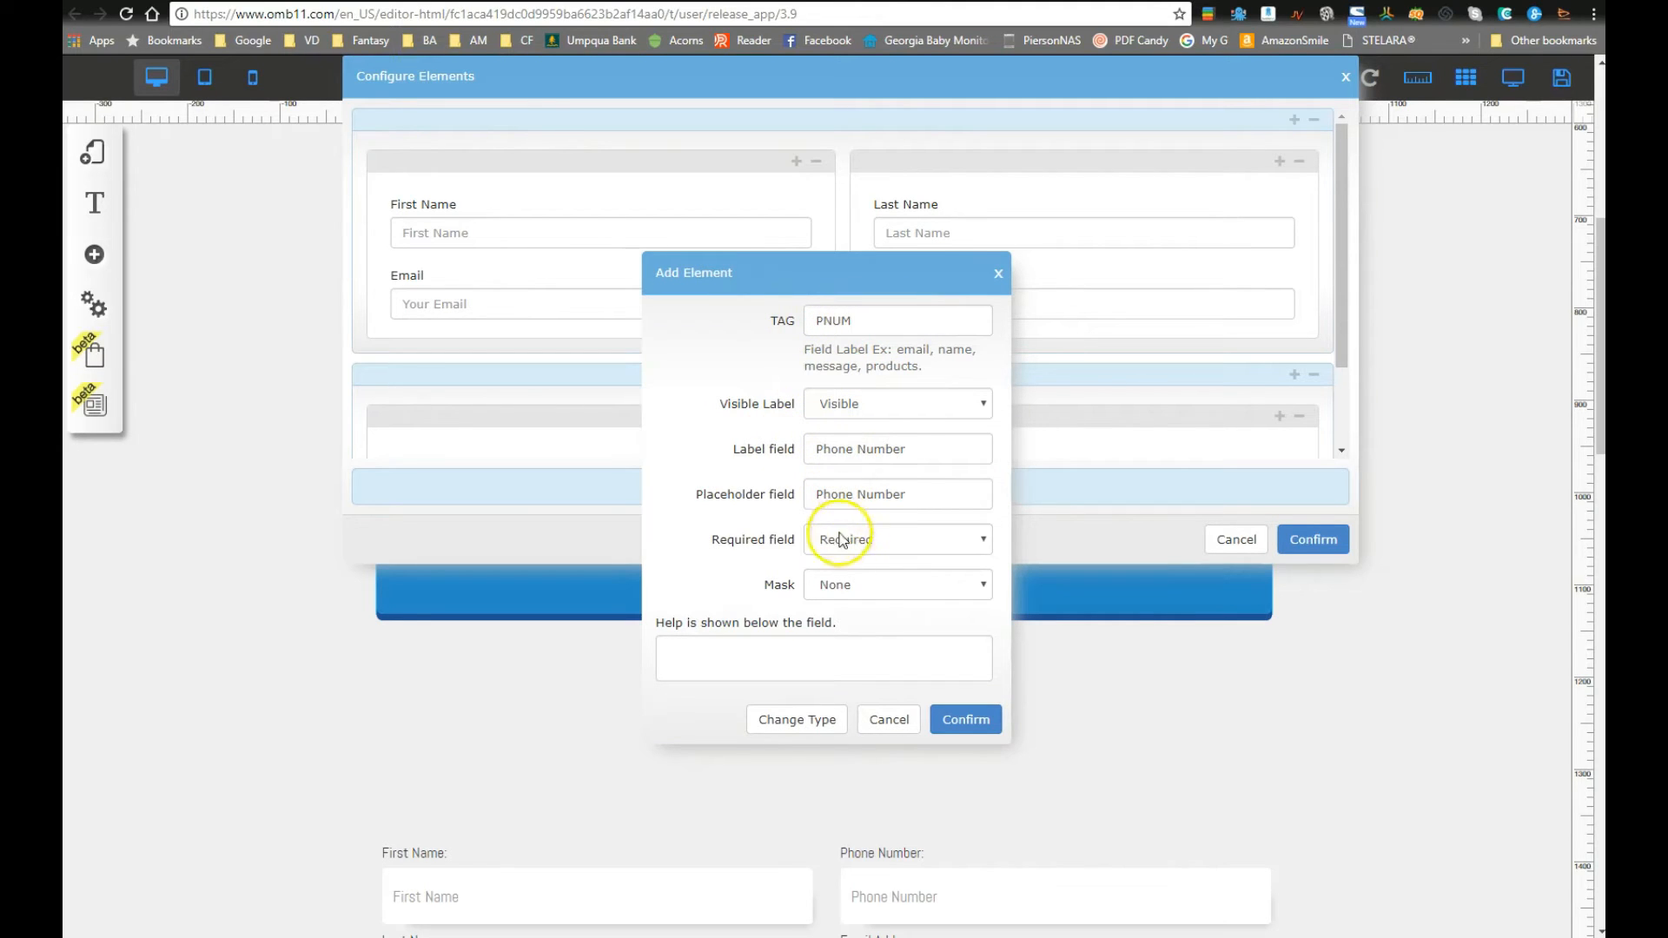
click(872, 585)
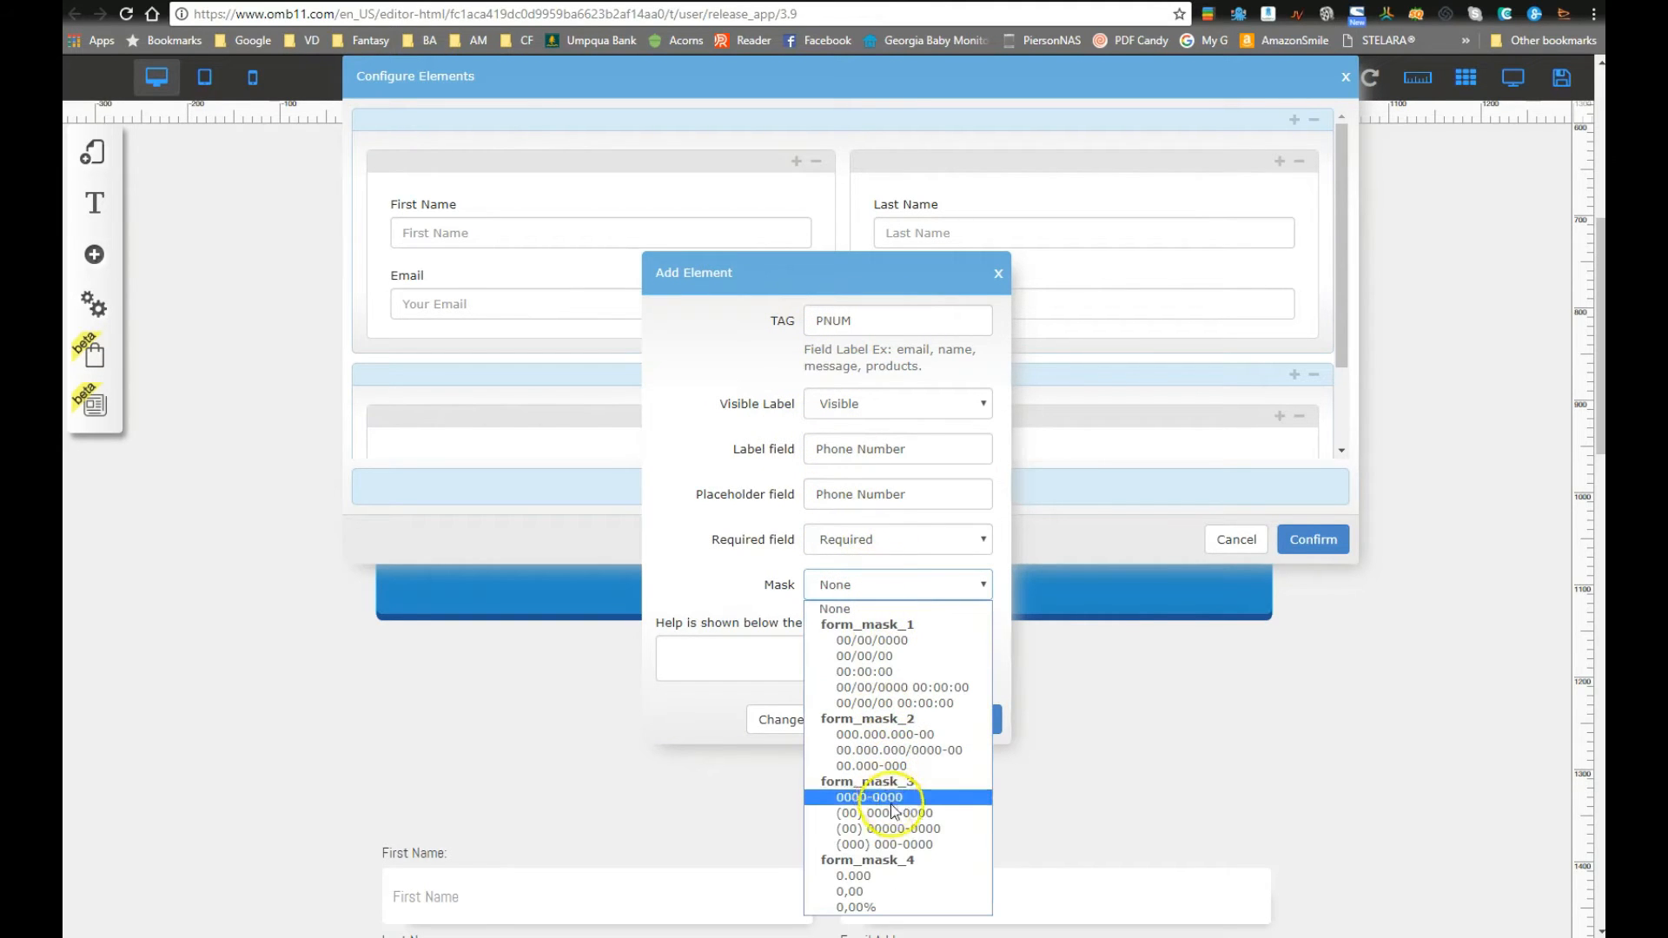
click(909, 845)
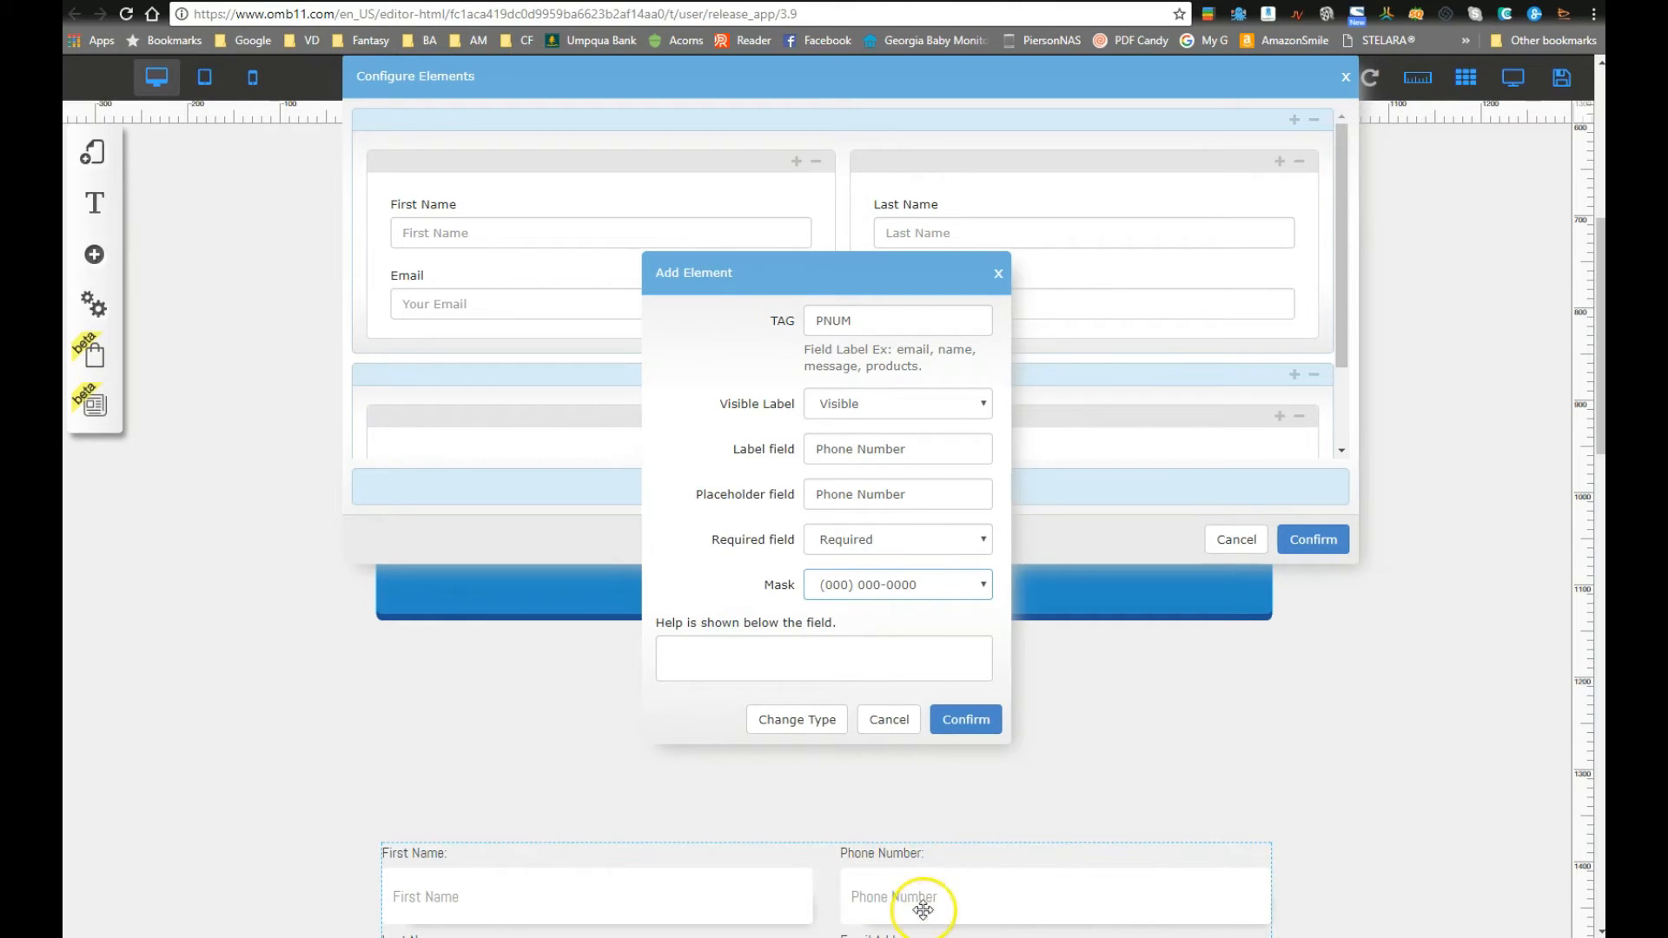
click(965, 721)
click(1309, 539)
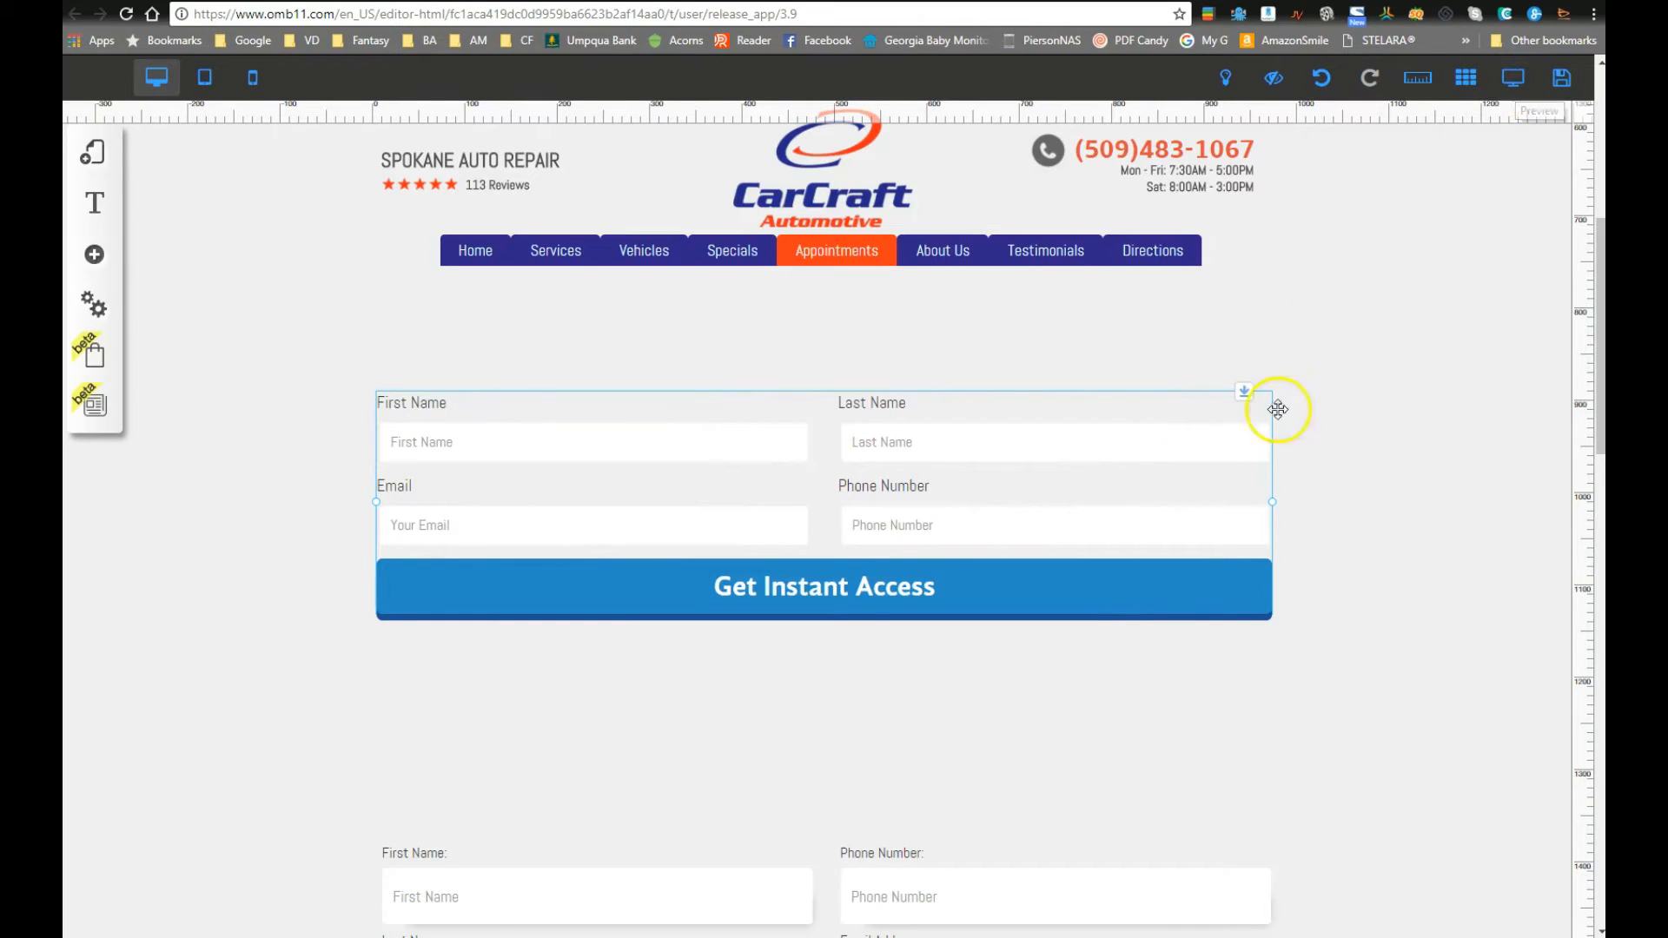
Step: Reorder the fields: Last Name under First Name, Phone Number above Email in the right column
click(848, 551)
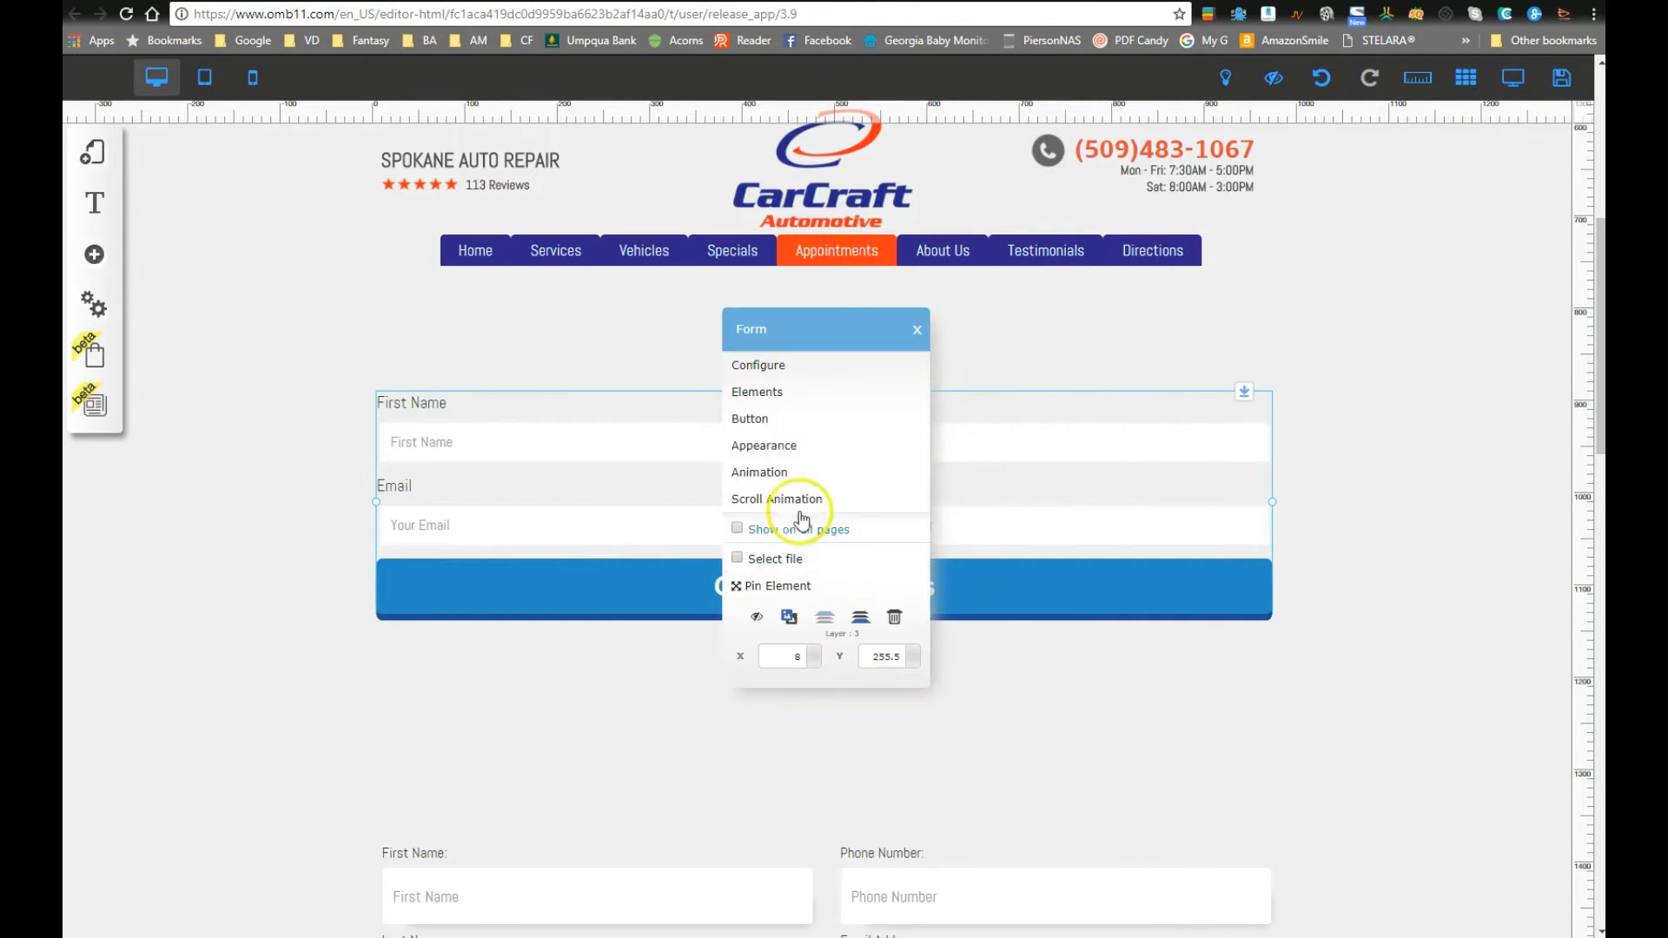
click(774, 401)
drag(908, 207, 435, 286)
drag(430, 343, 942, 201)
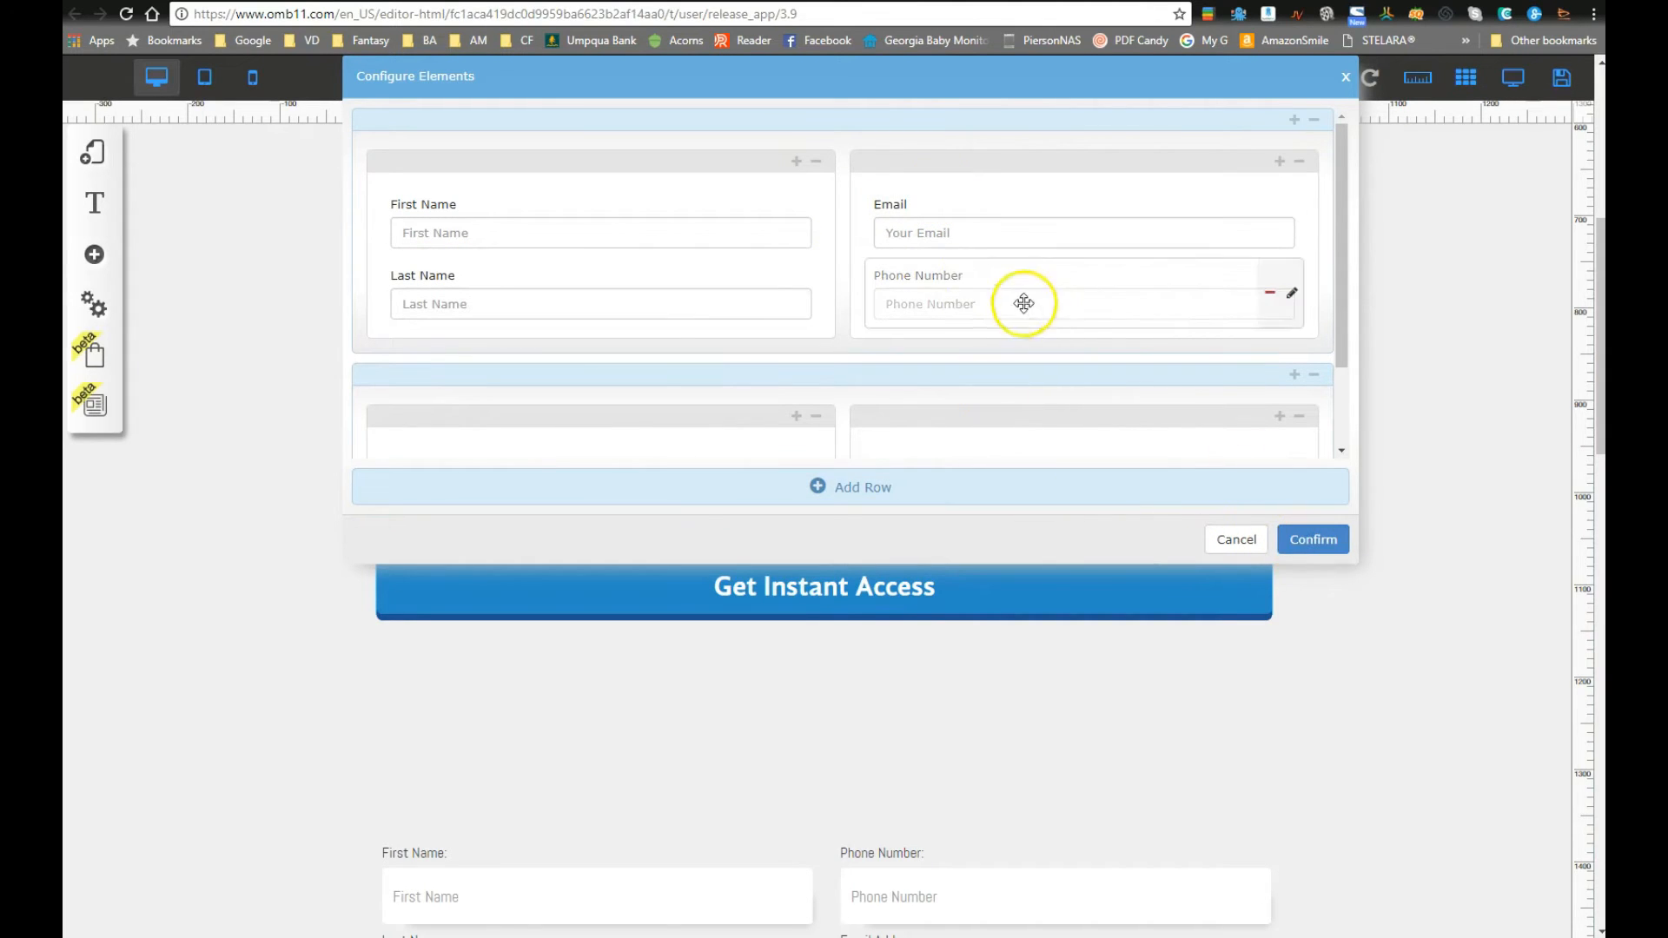
scroll(857, 652, down, 2)
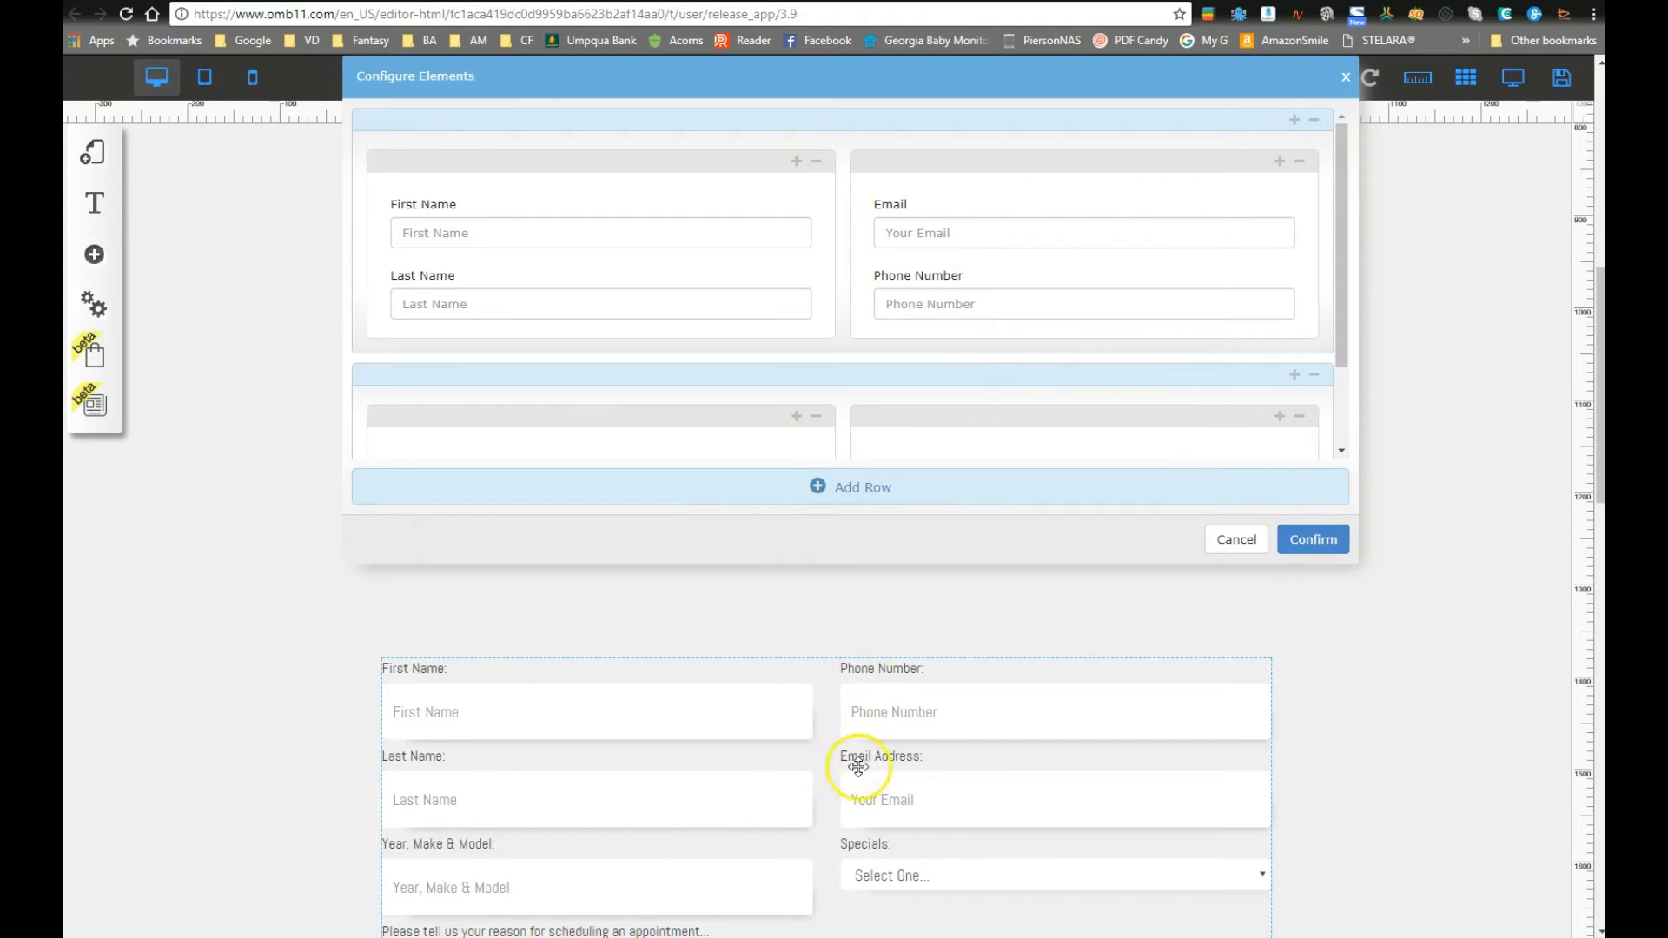
scroll(900, 669, up, 2)
drag(901, 252, 942, 217)
click(1279, 539)
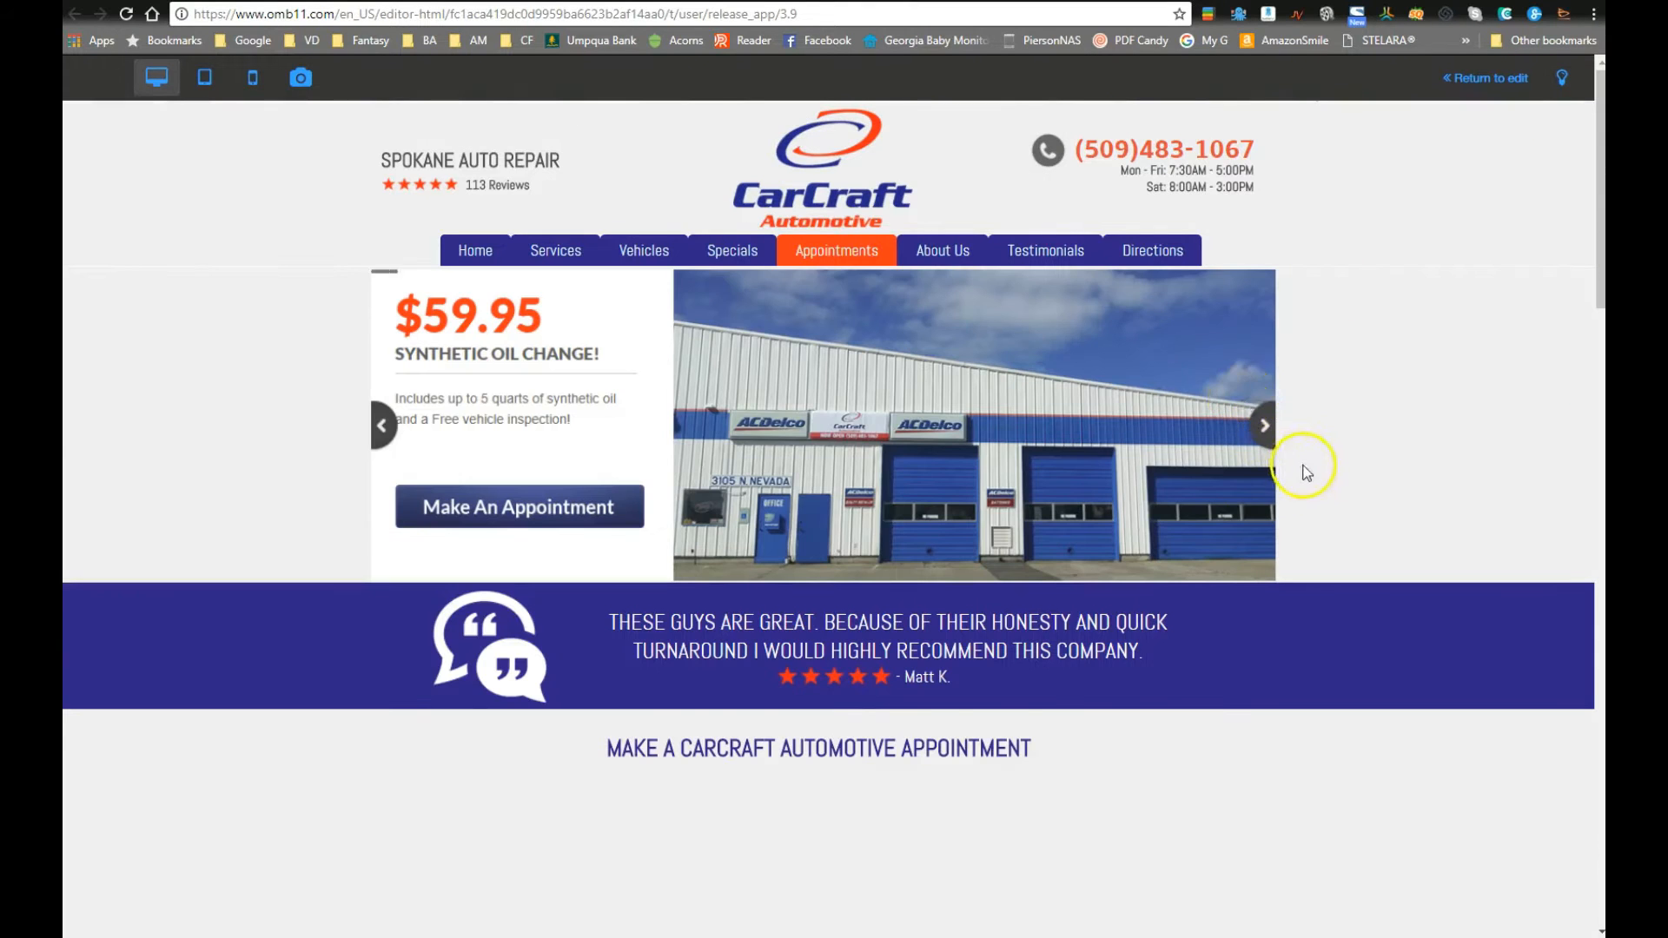
Step: Test-fill the previewed form with a sample first name, last name and e-mail, then return to editing
scroll(1312, 476, down, 5)
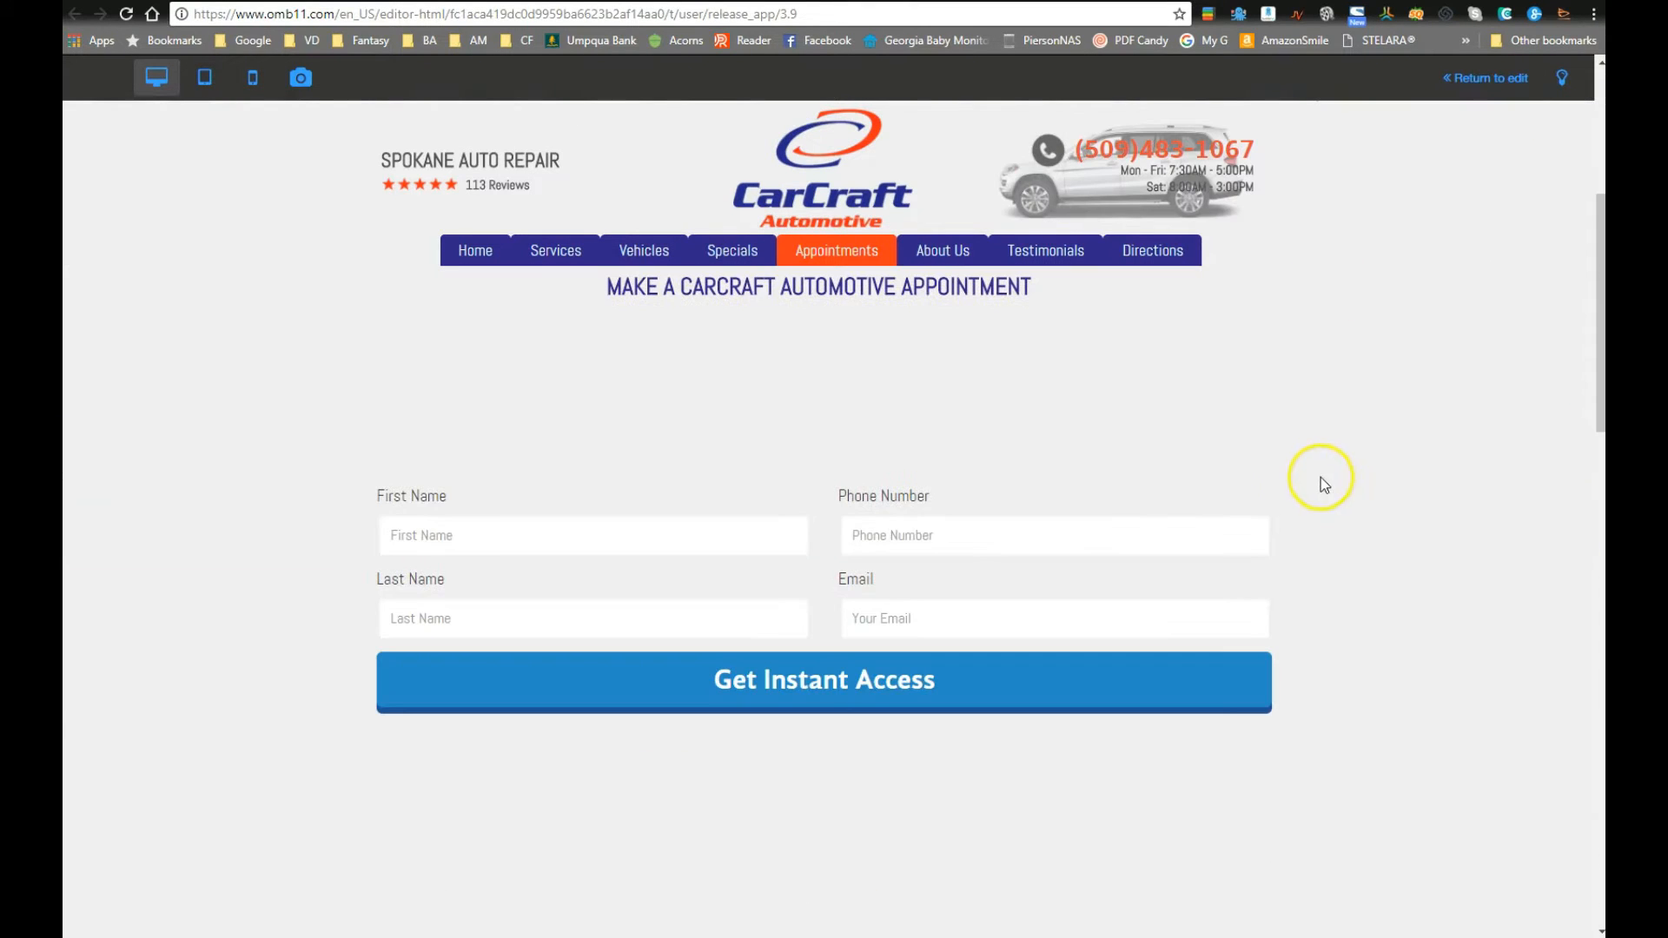
click(456, 524)
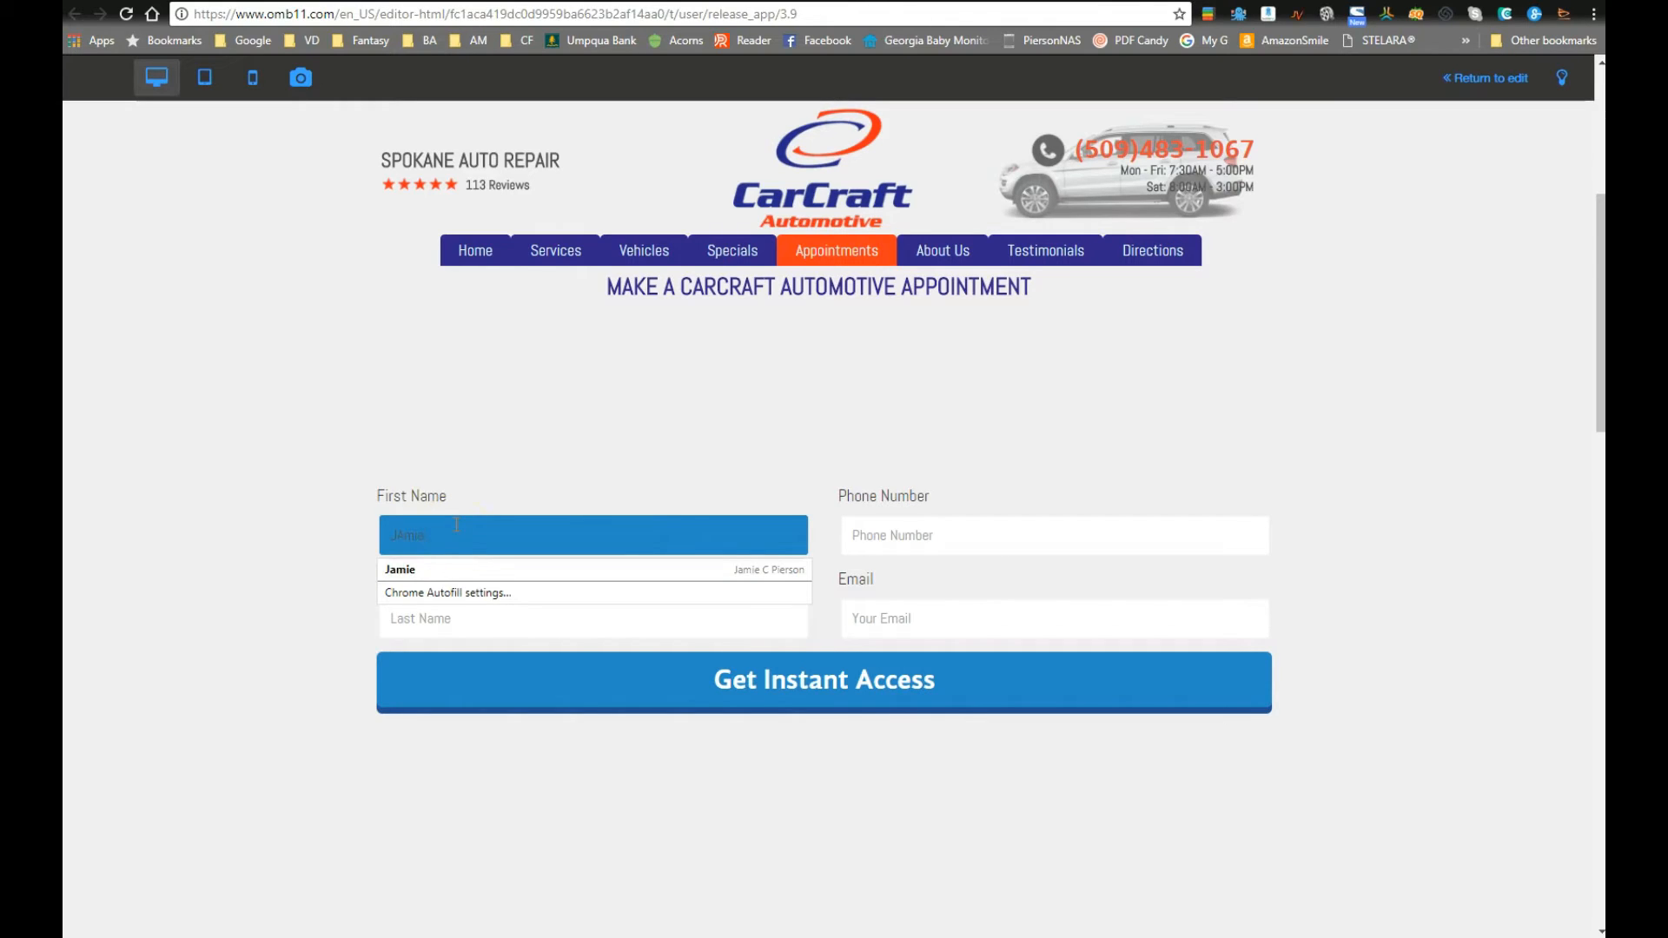
key(Tab)
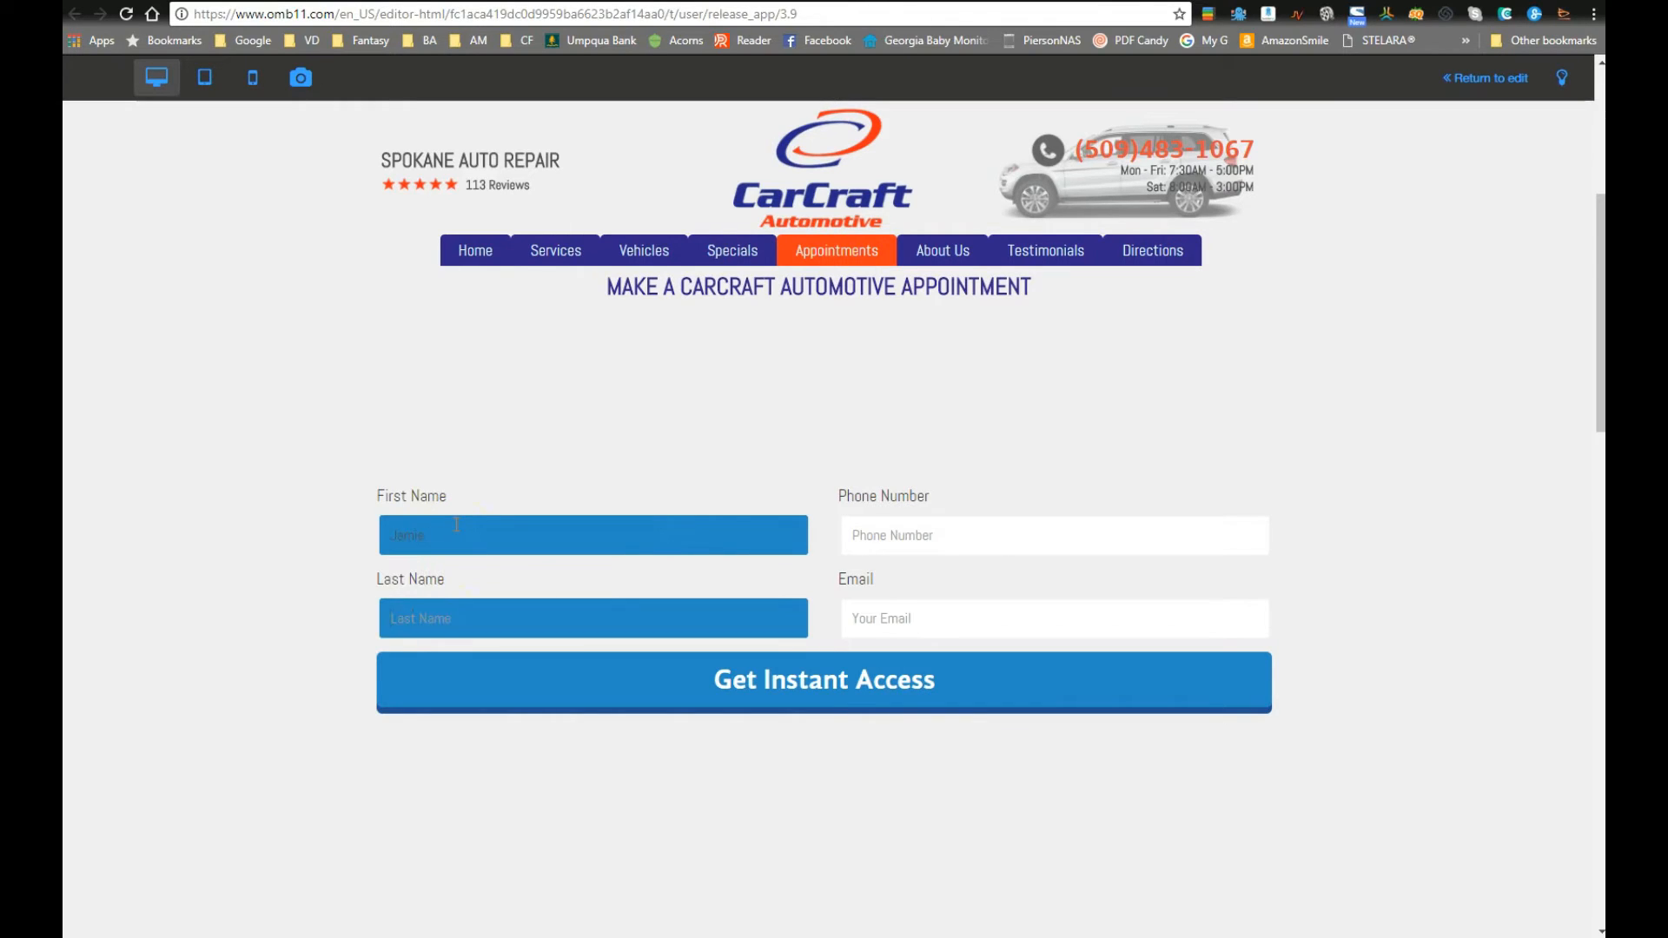
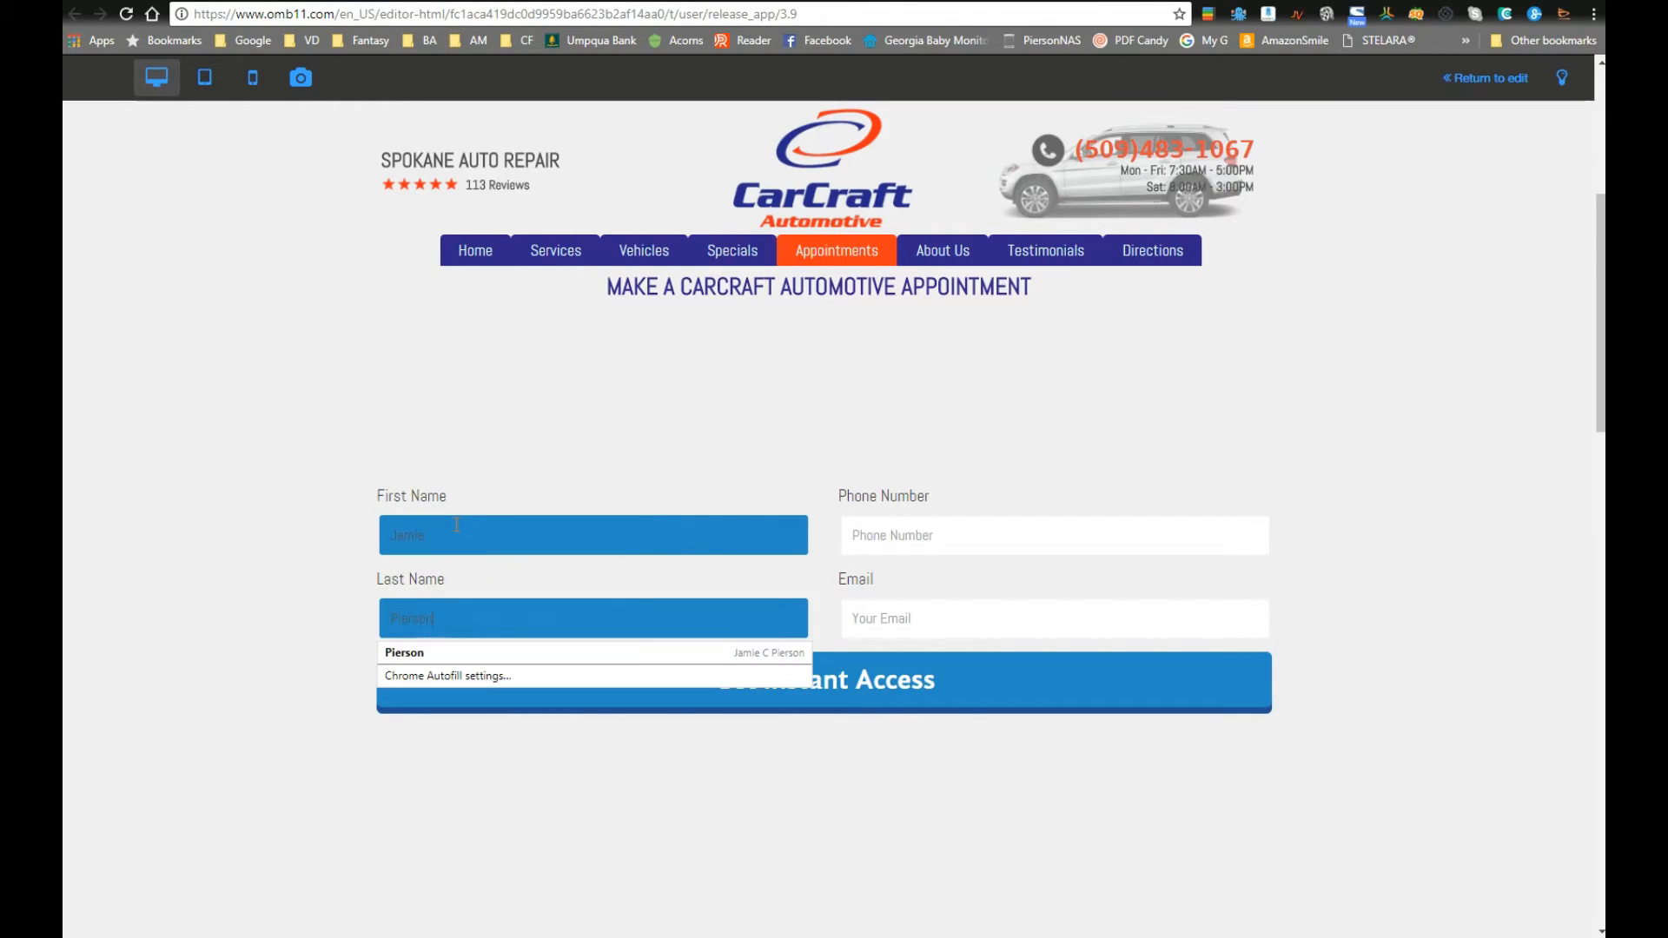
key(Tab)
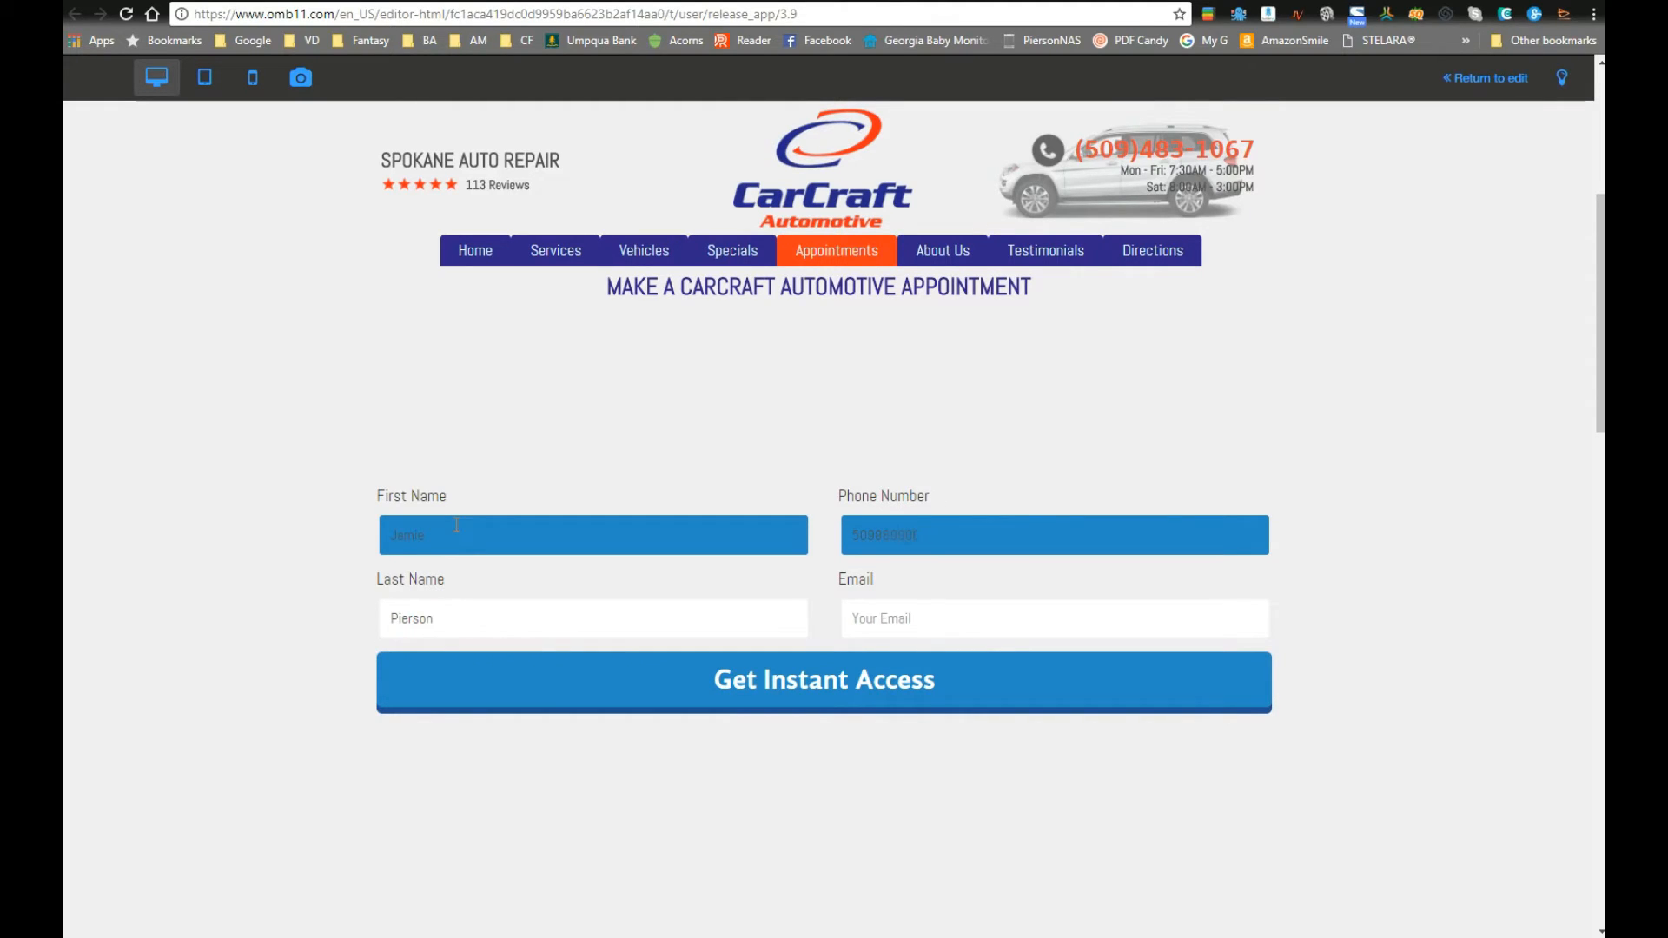
key(Tab)
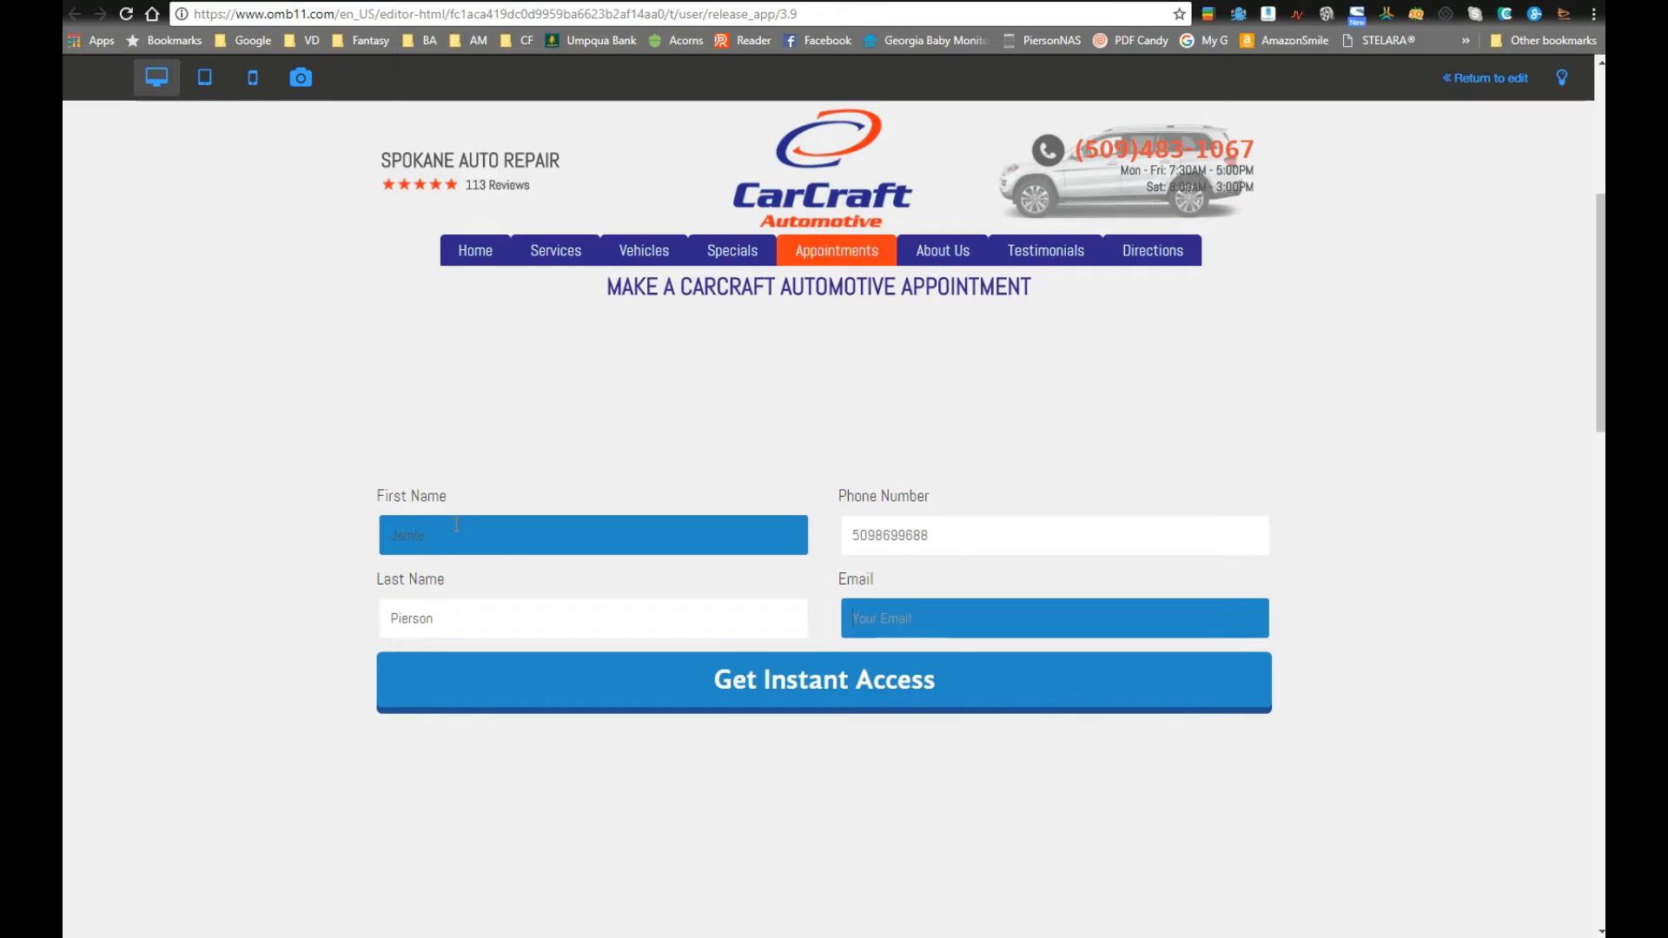
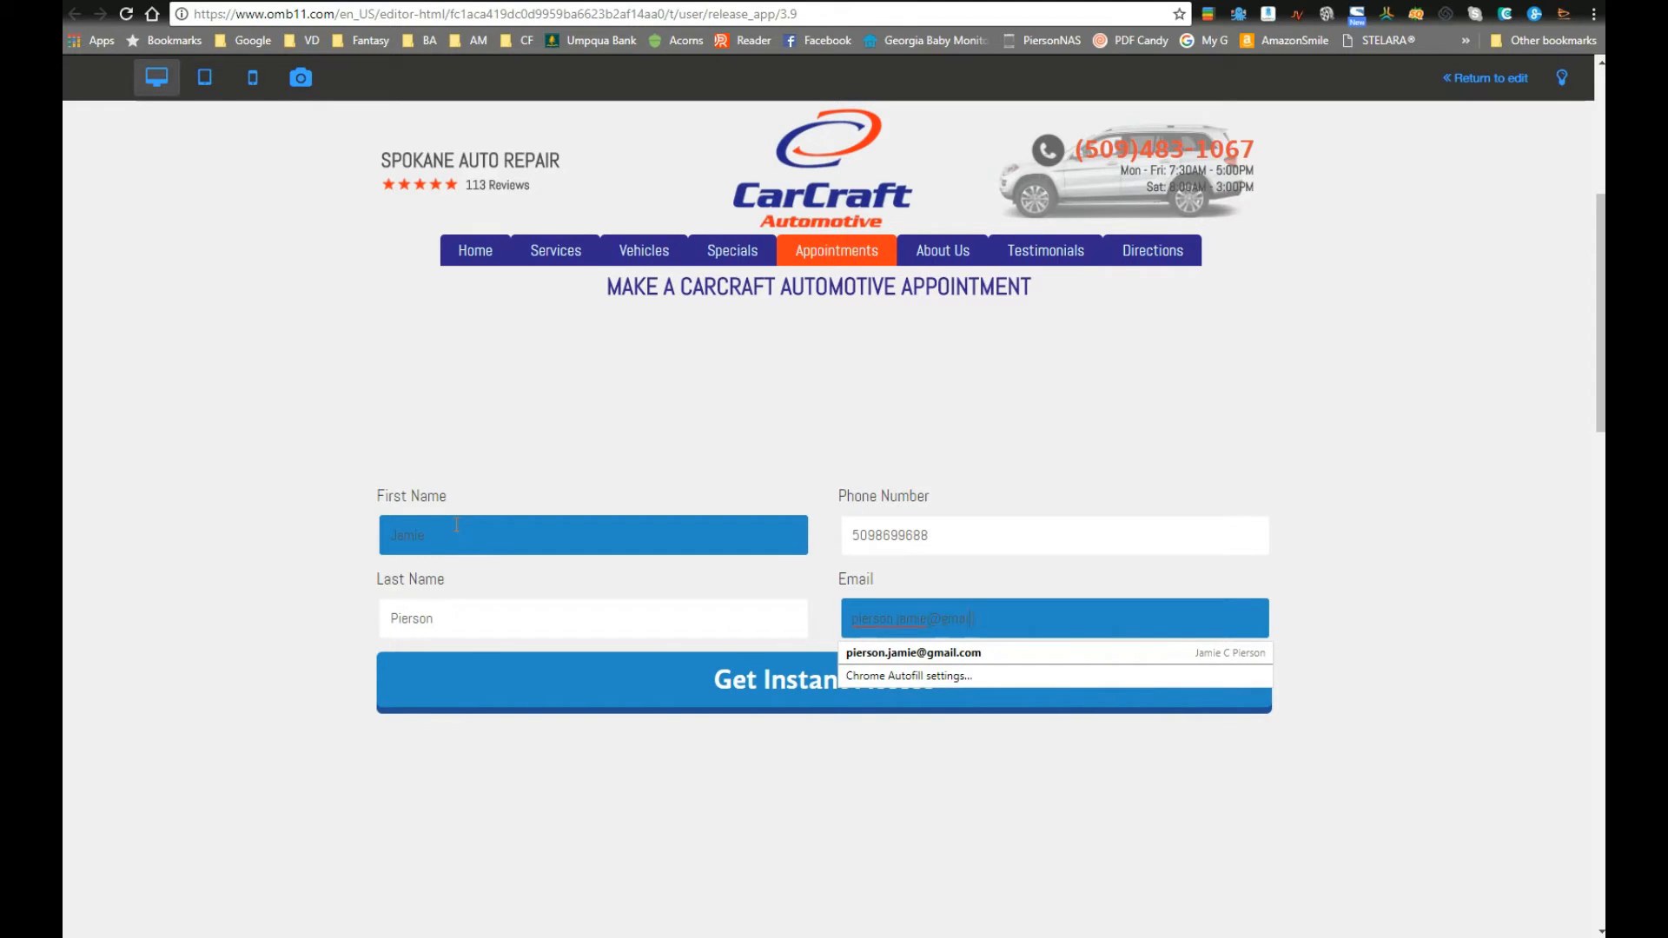
key(Return)
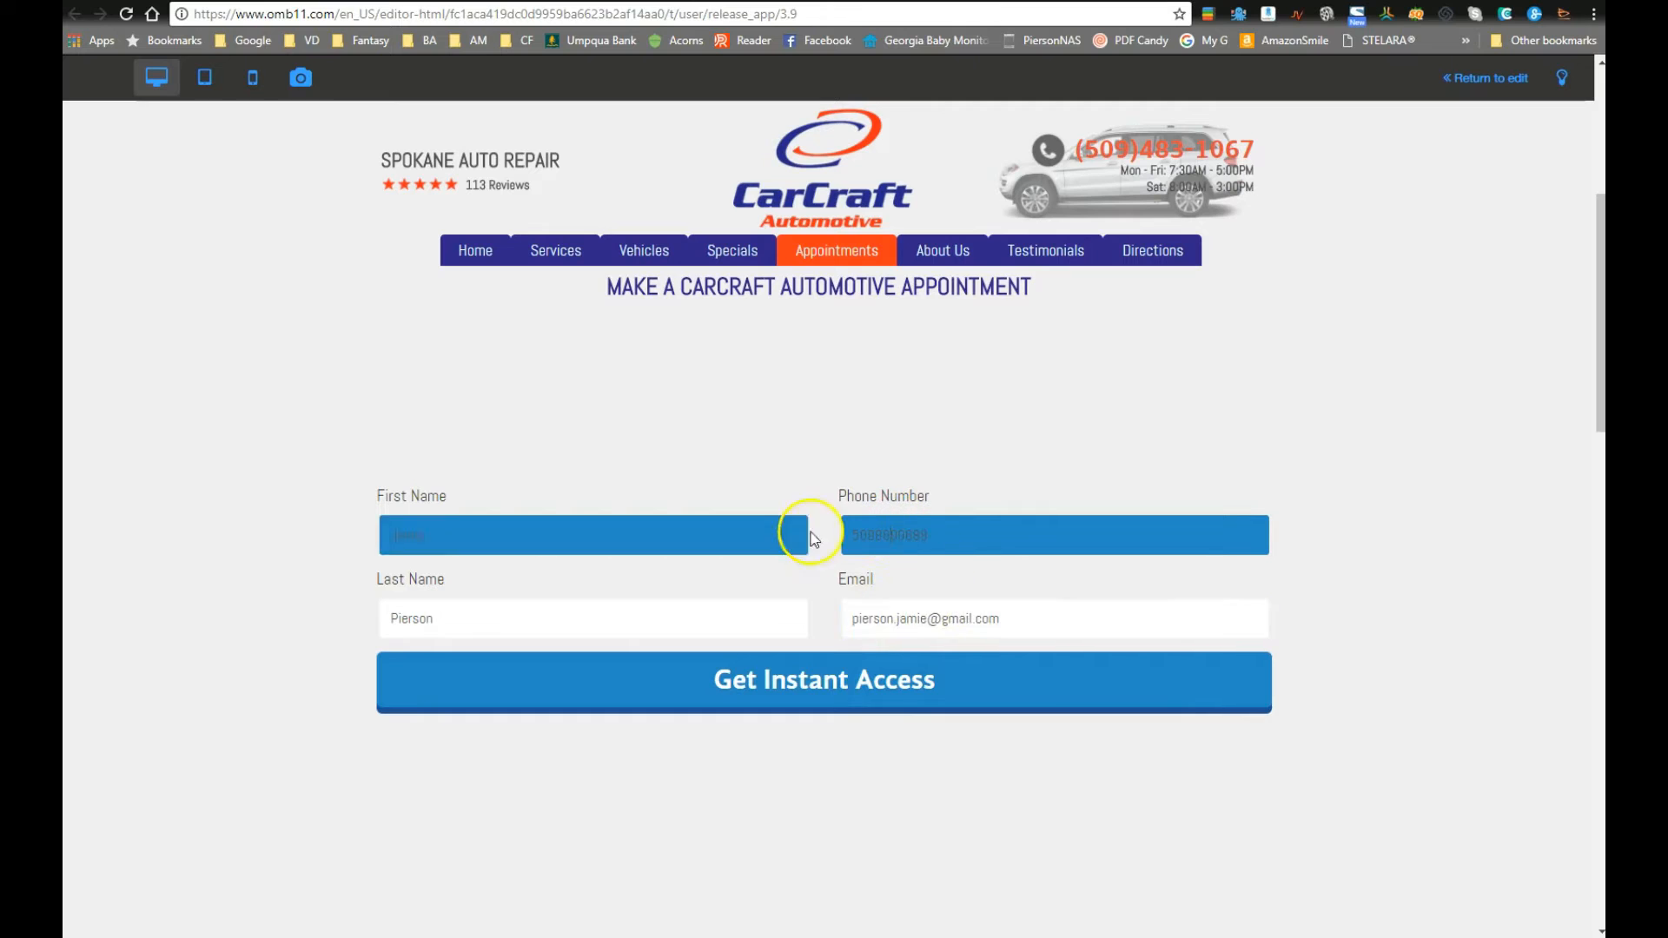
click(1480, 78)
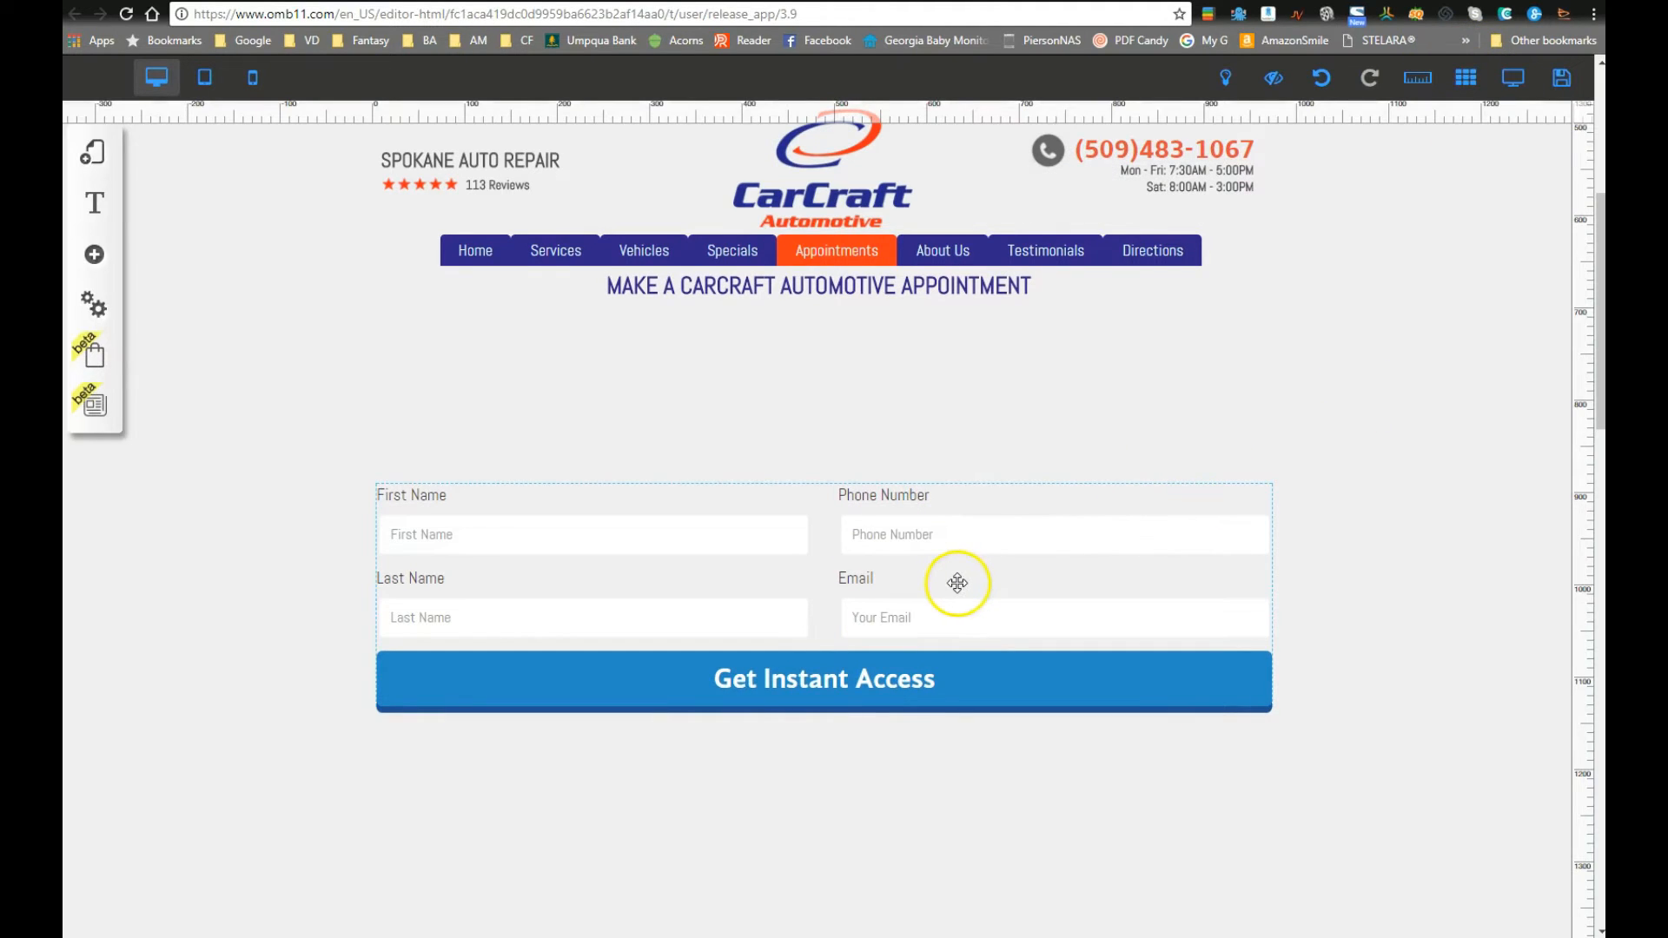
click(958, 568)
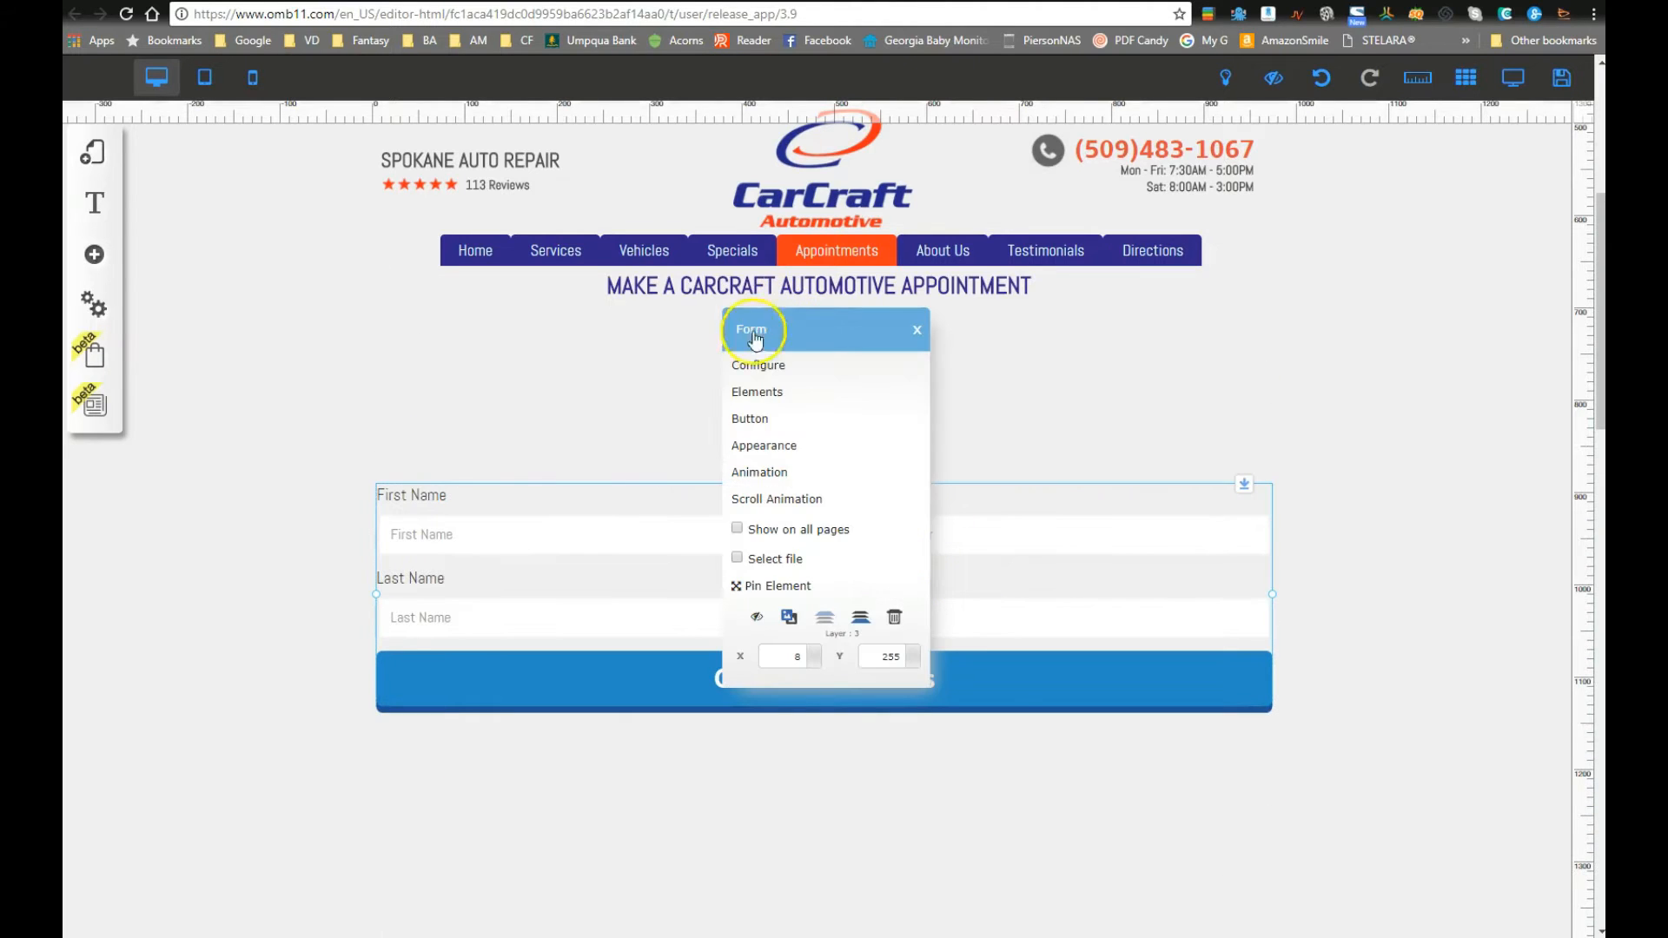
click(752, 392)
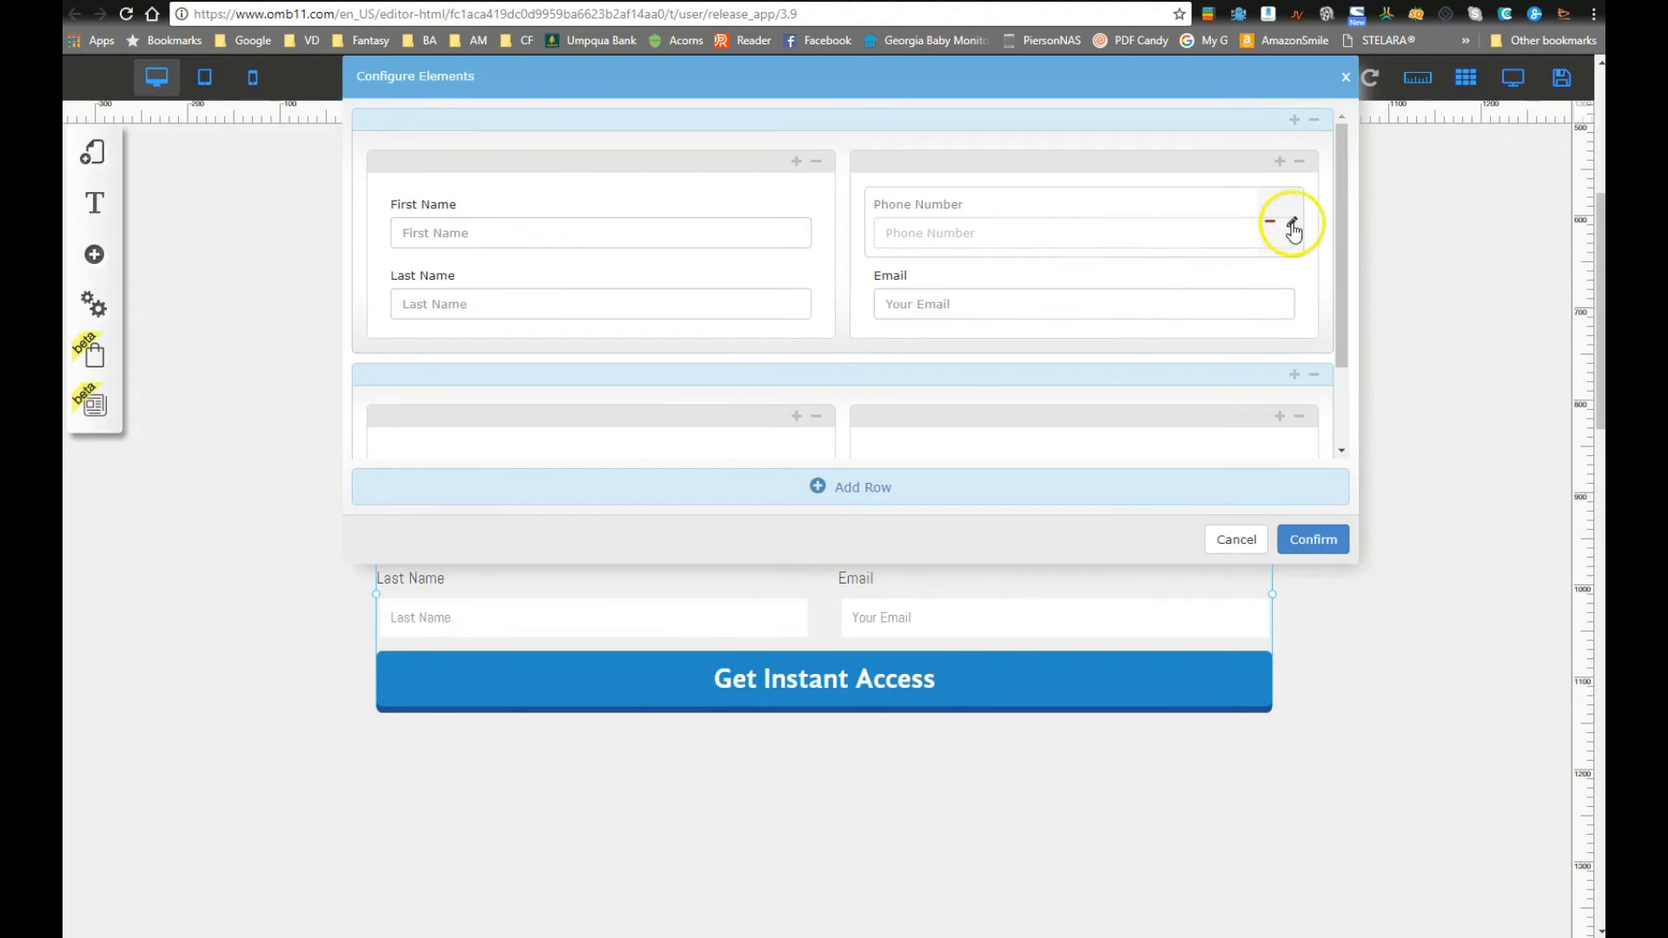
click(1292, 226)
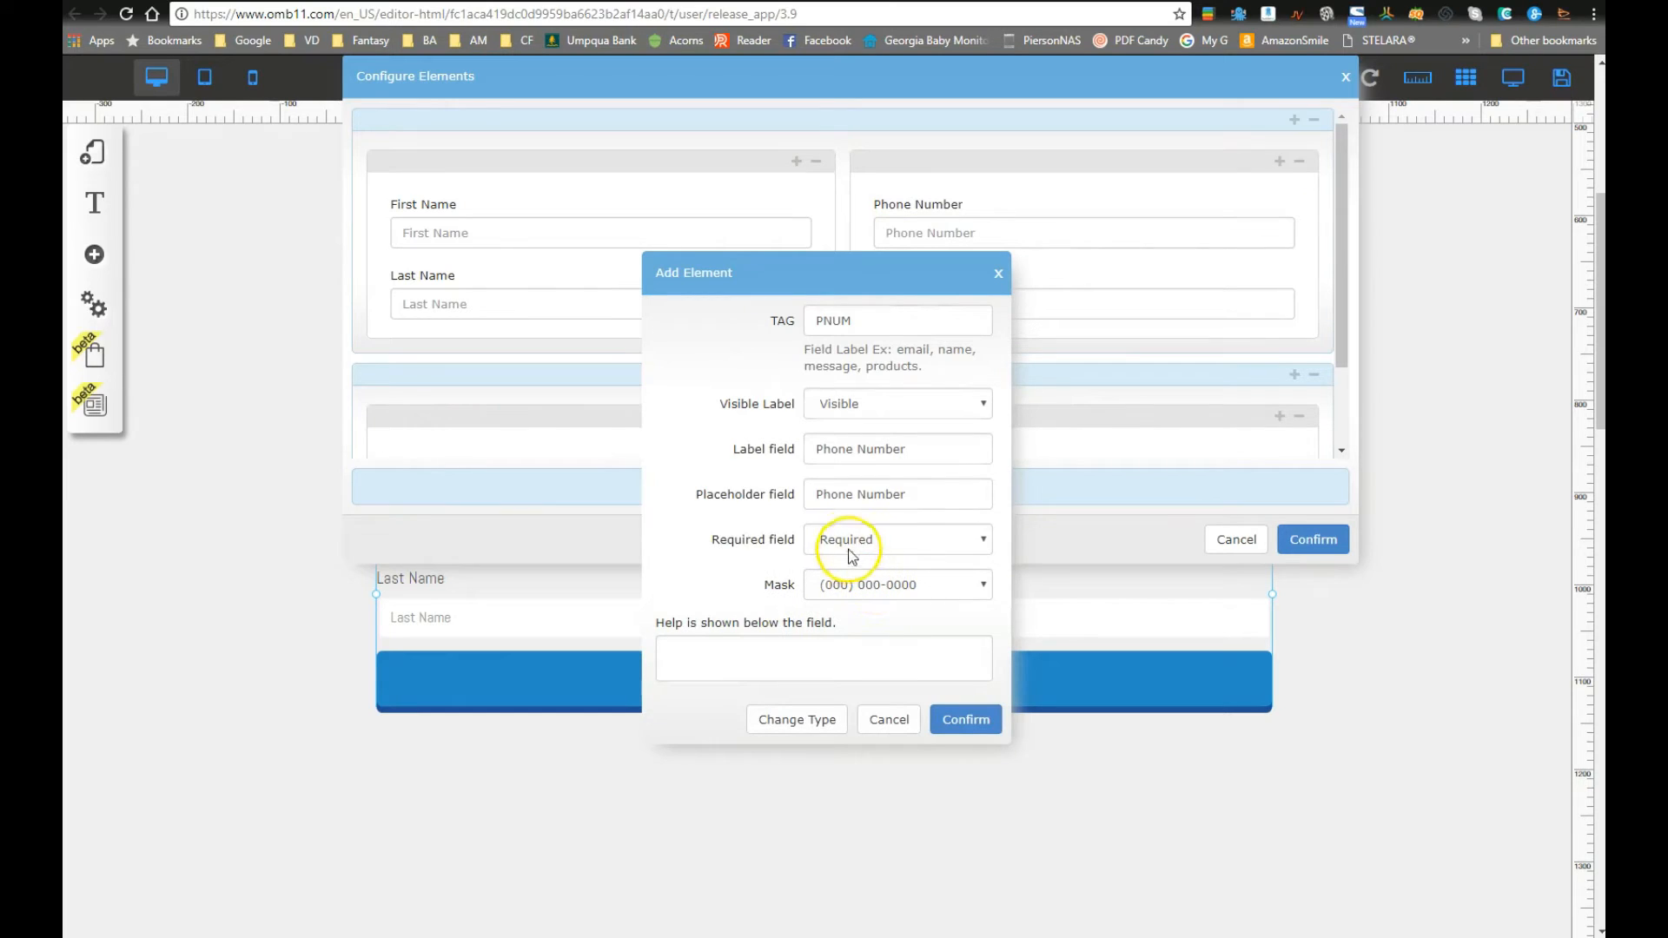
click(862, 404)
click(863, 404)
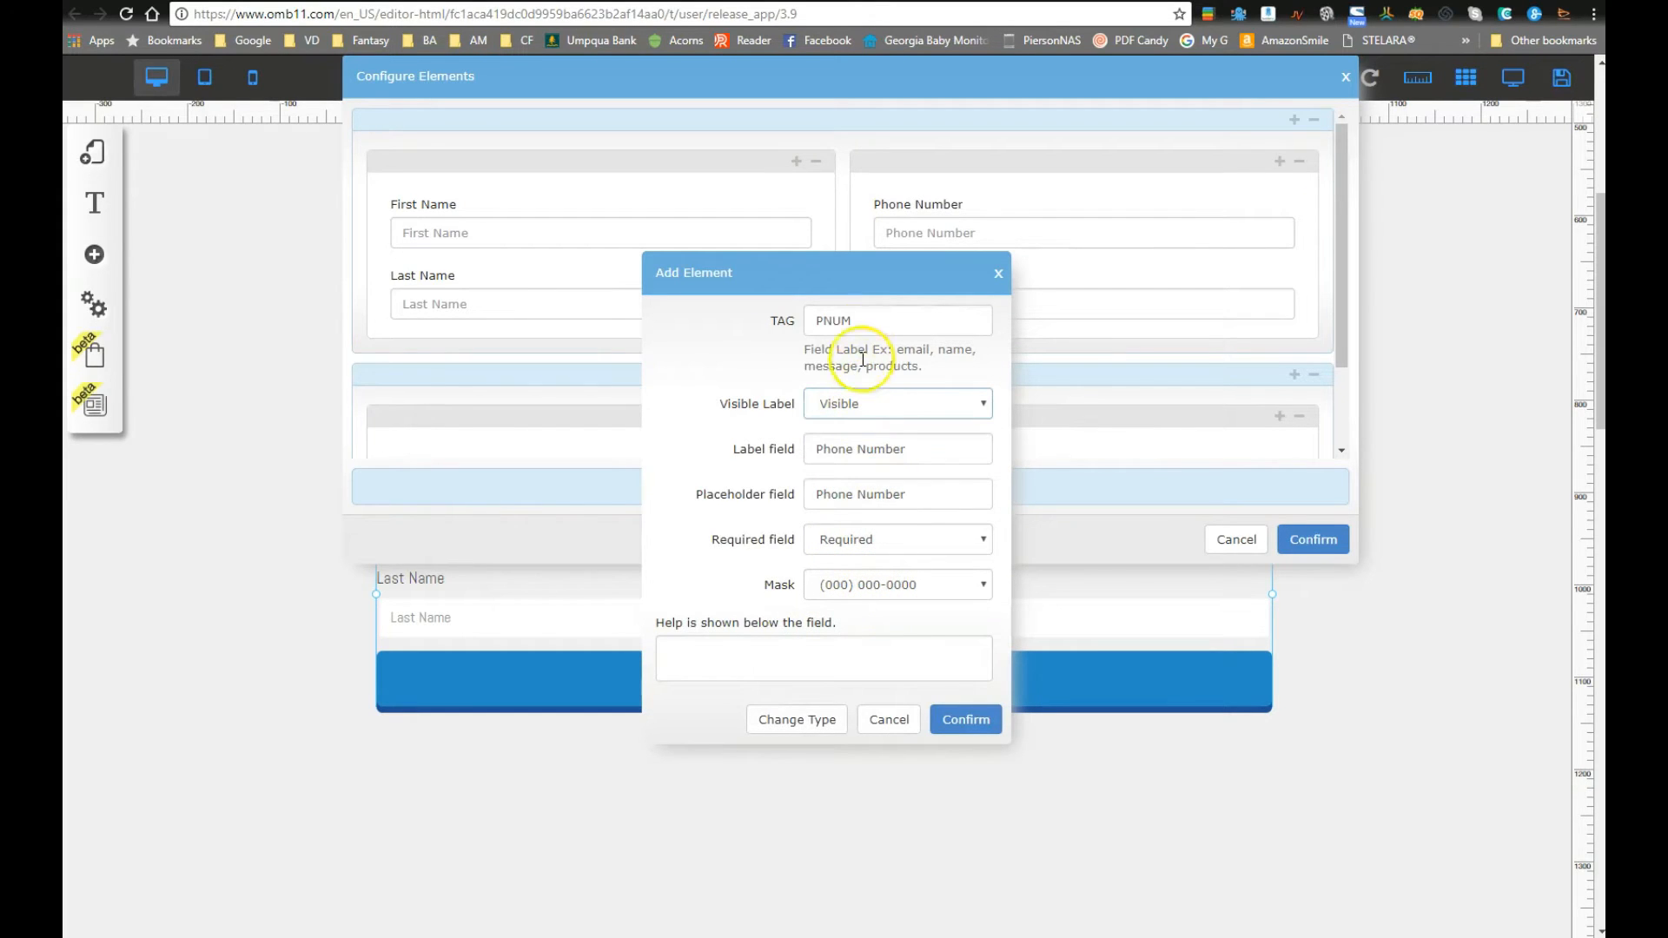
click(869, 588)
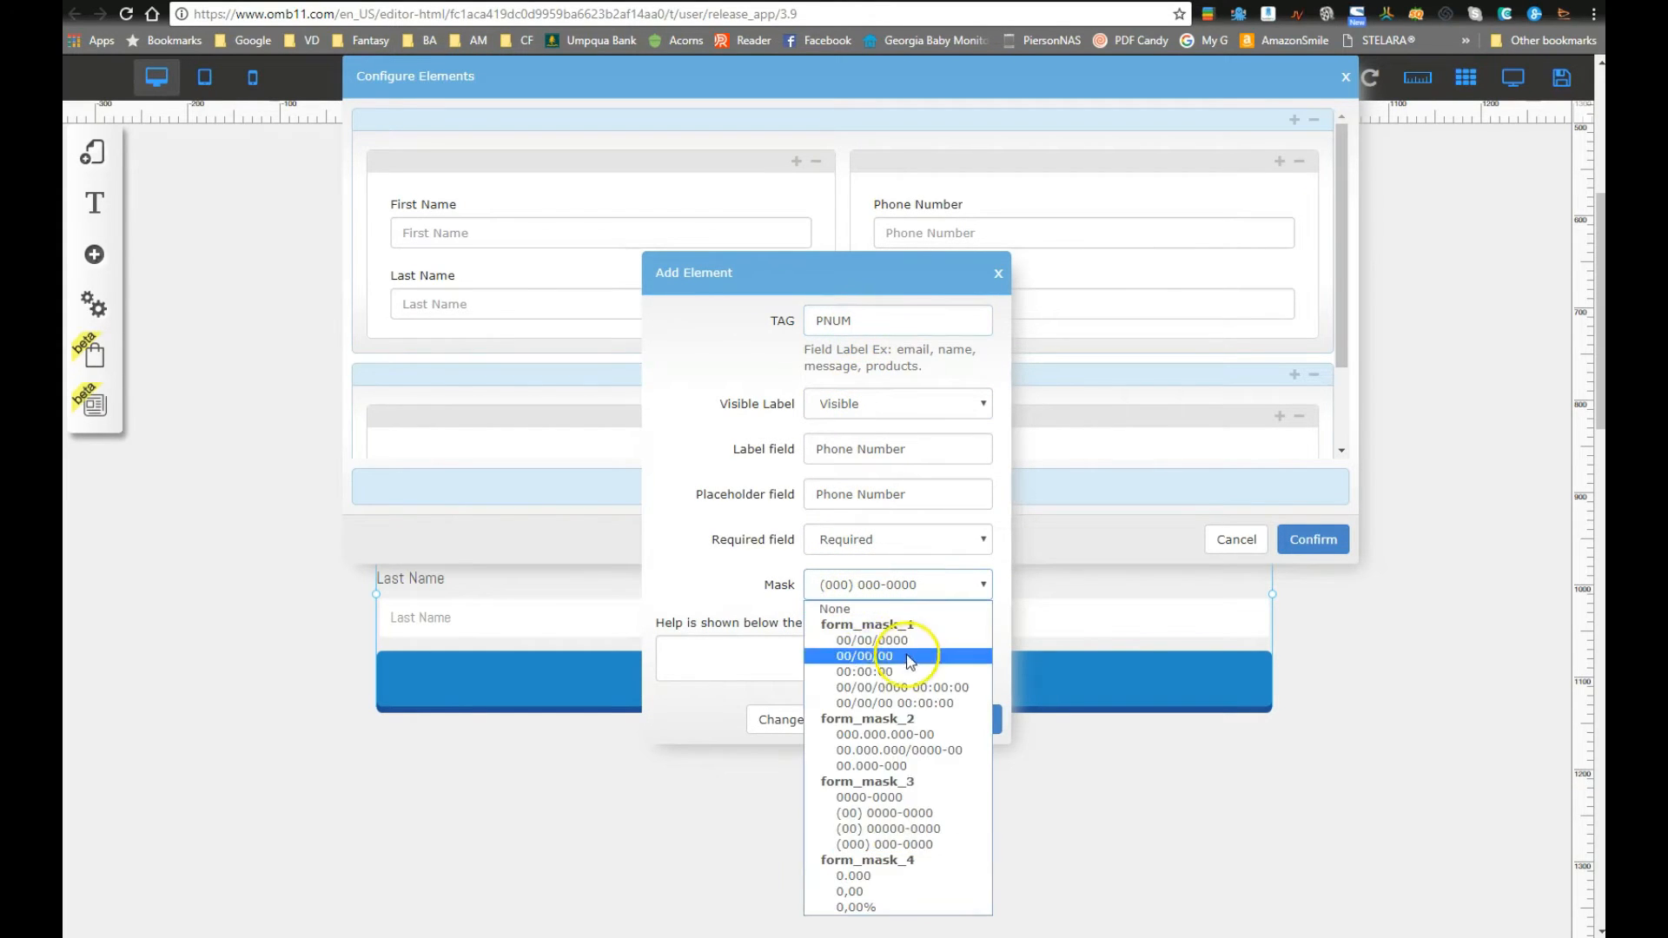
click(890, 843)
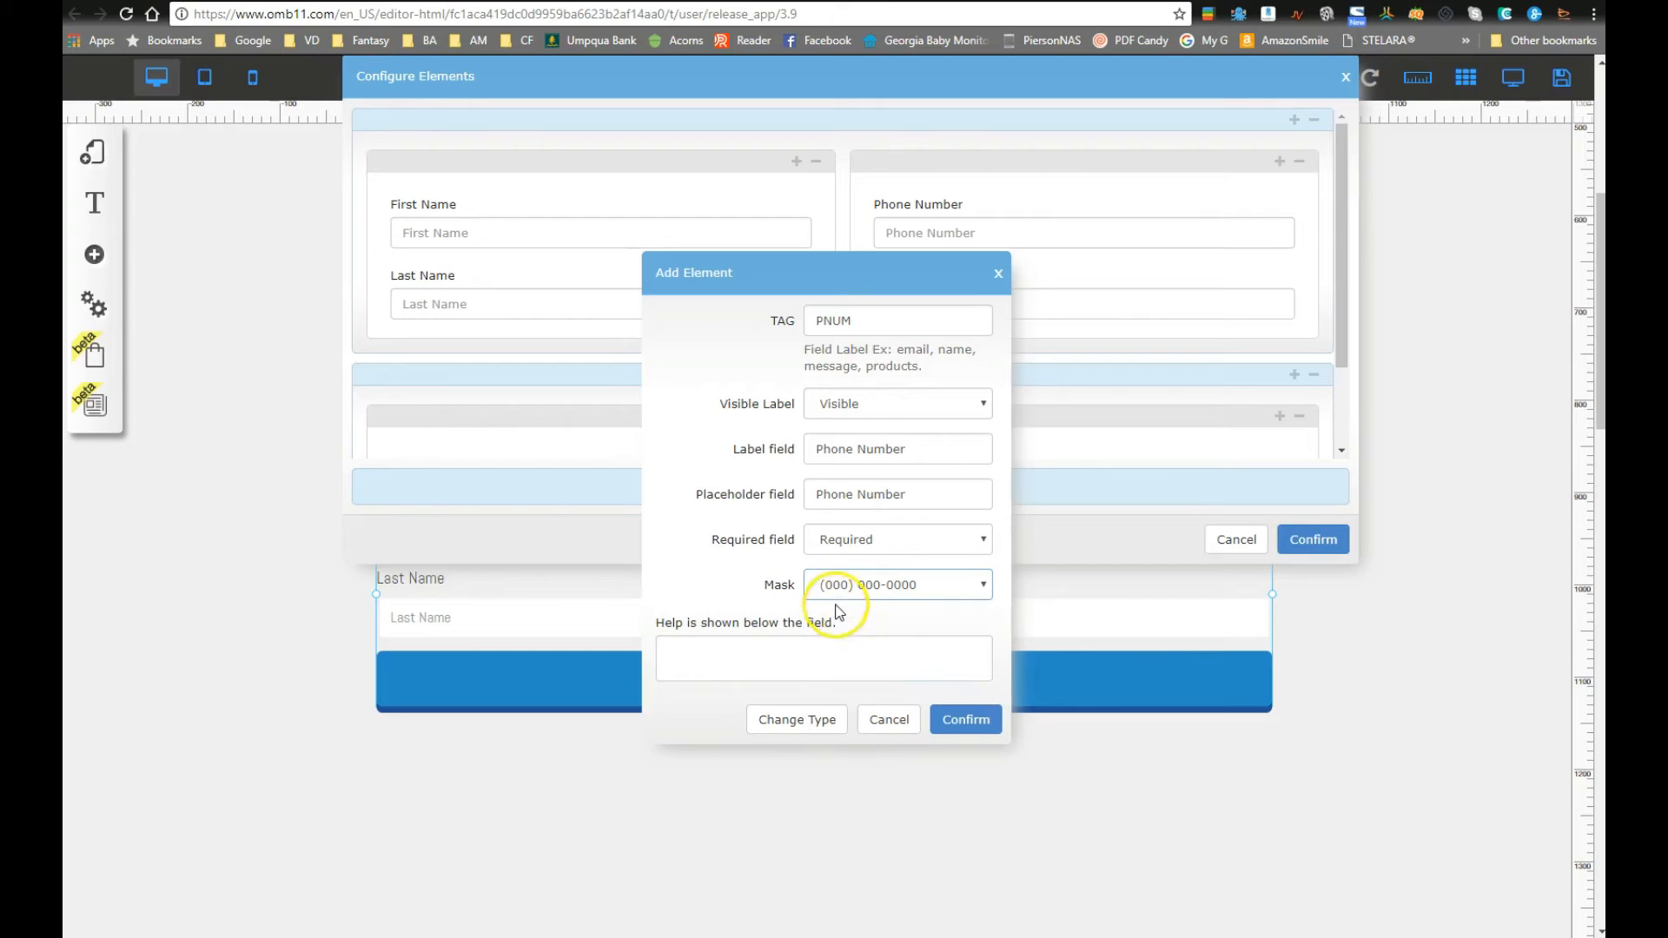
click(963, 719)
click(1313, 539)
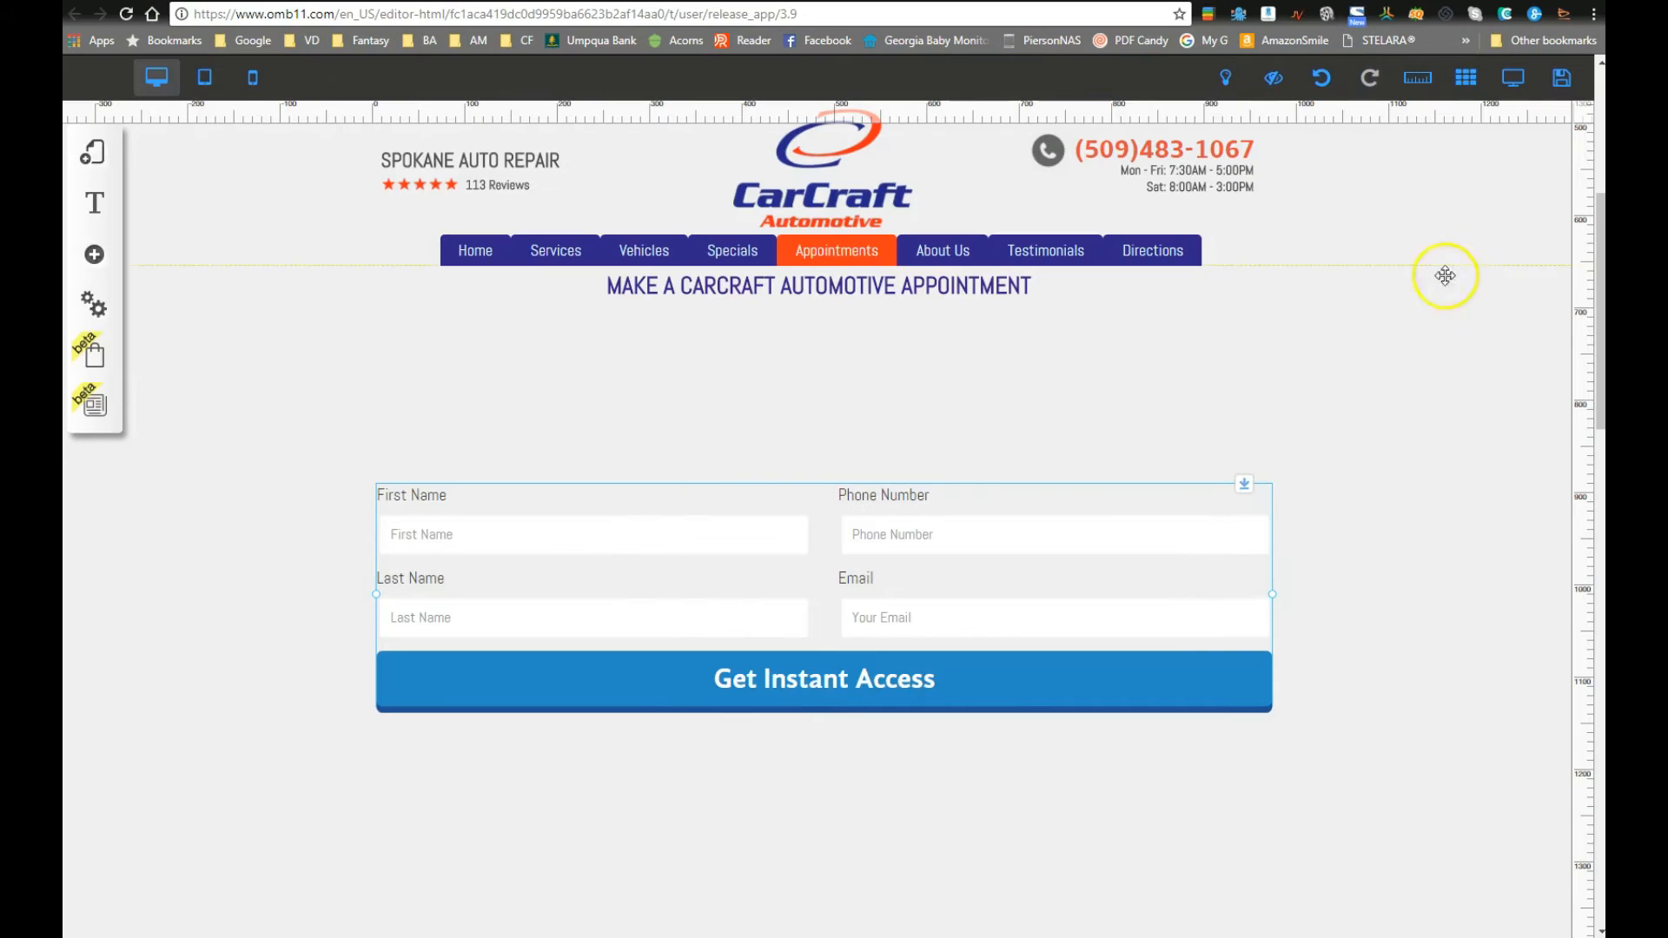
click(1559, 81)
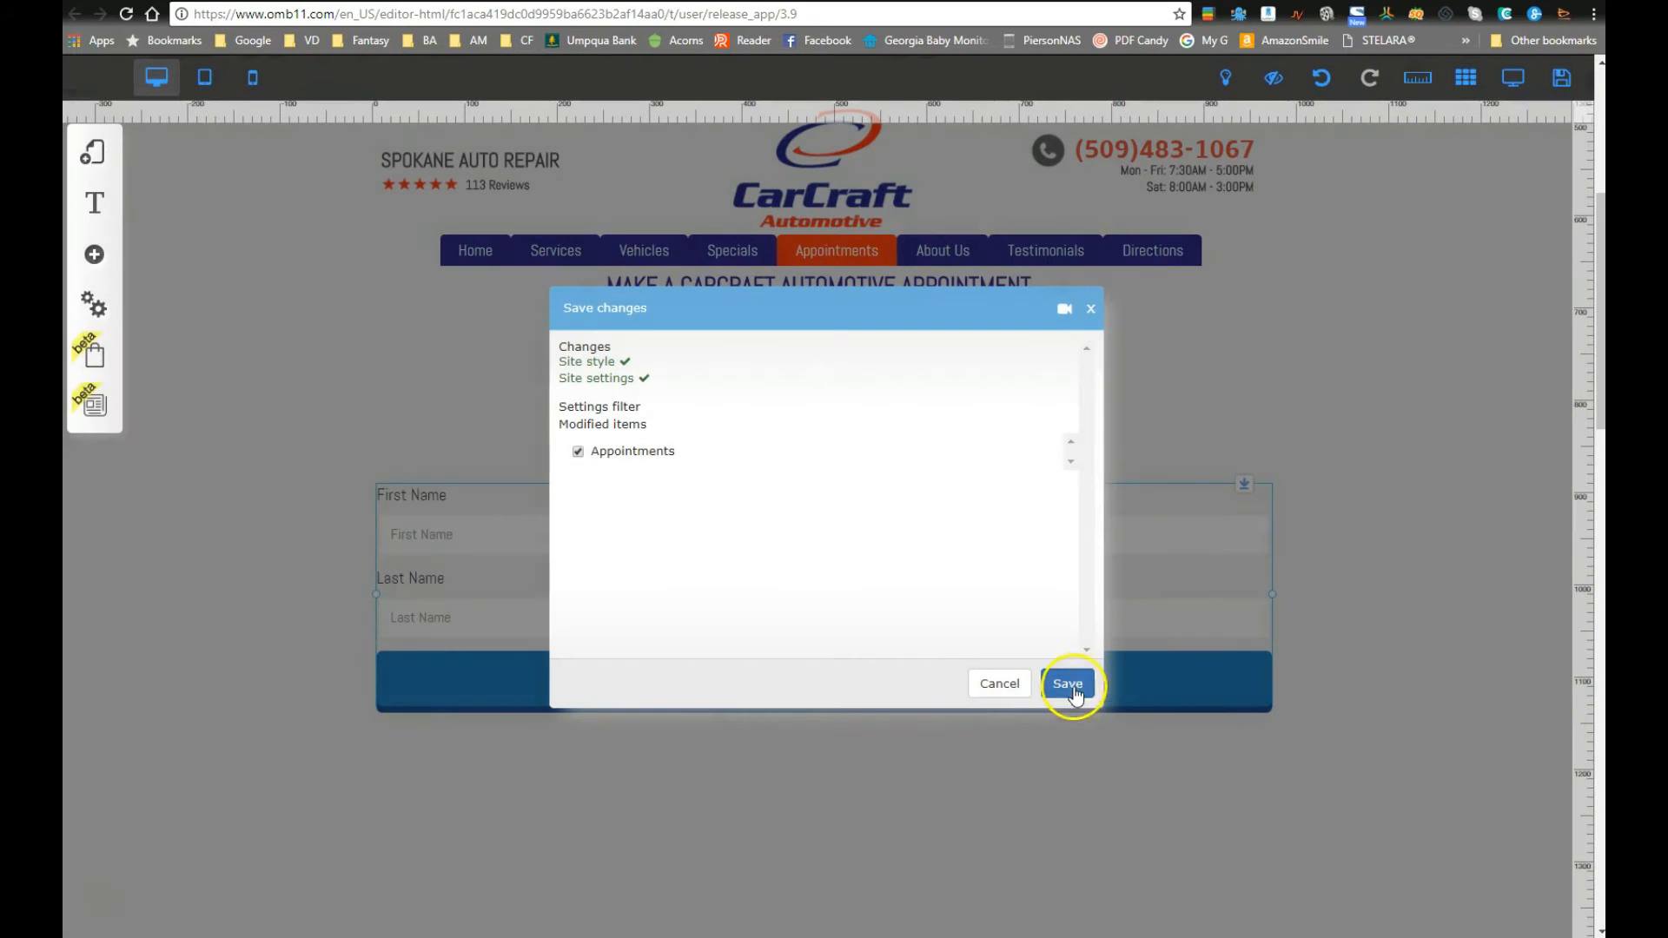
Step: Save the Appointments page changes and try a test digit in the phone field
click(1068, 685)
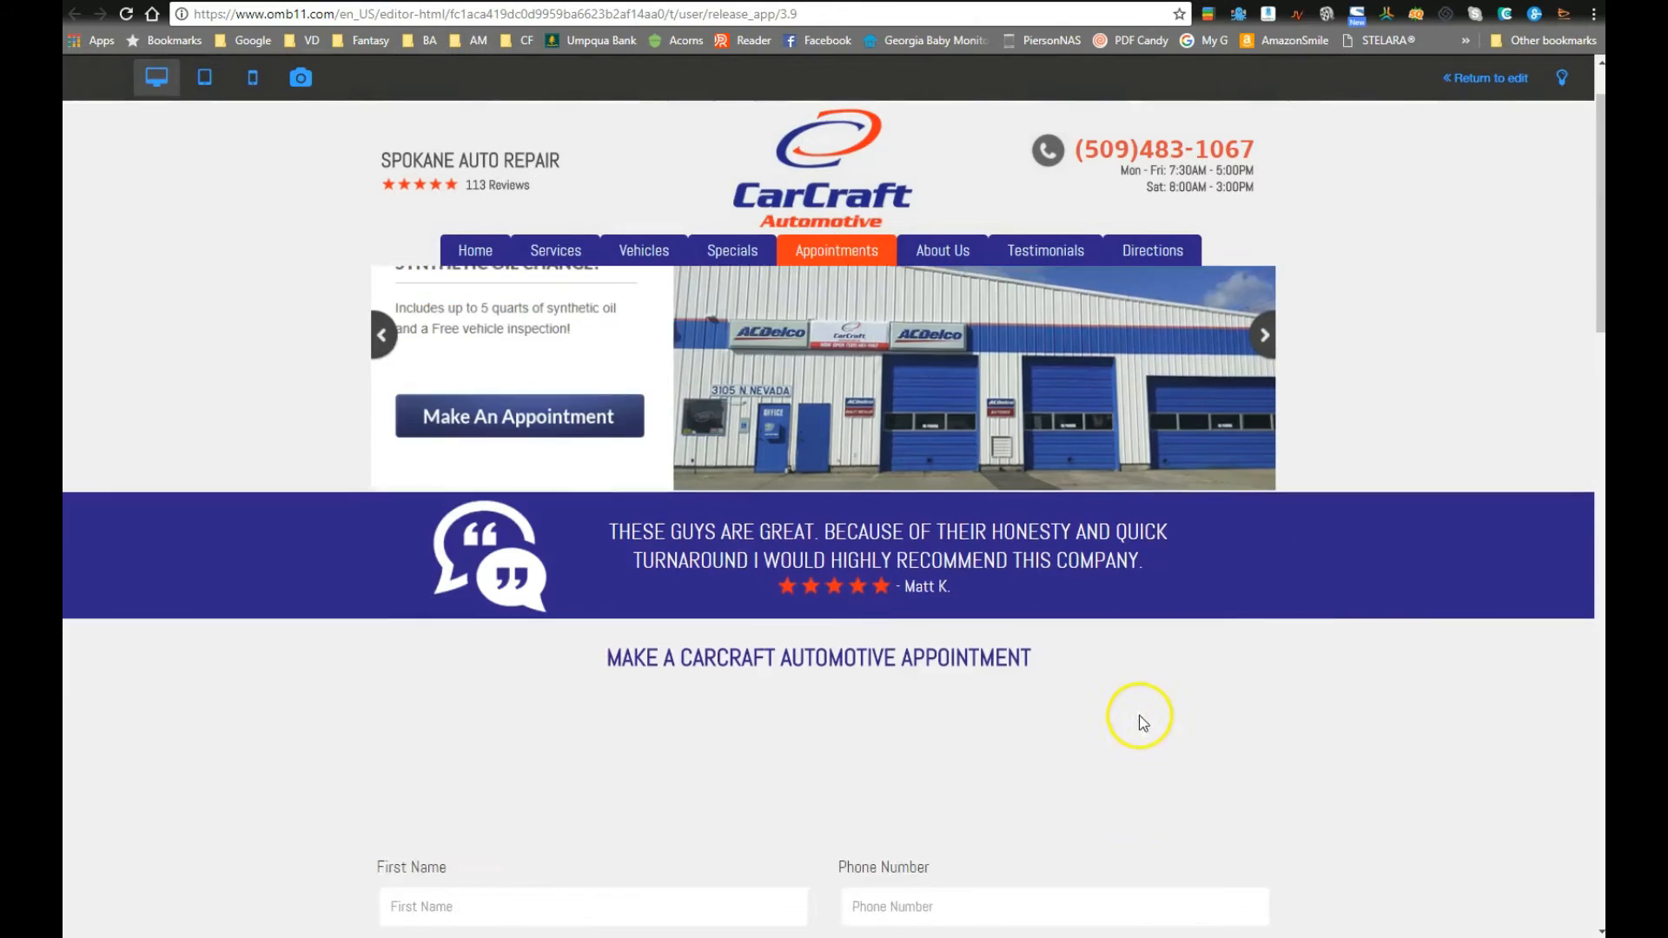
text(5)
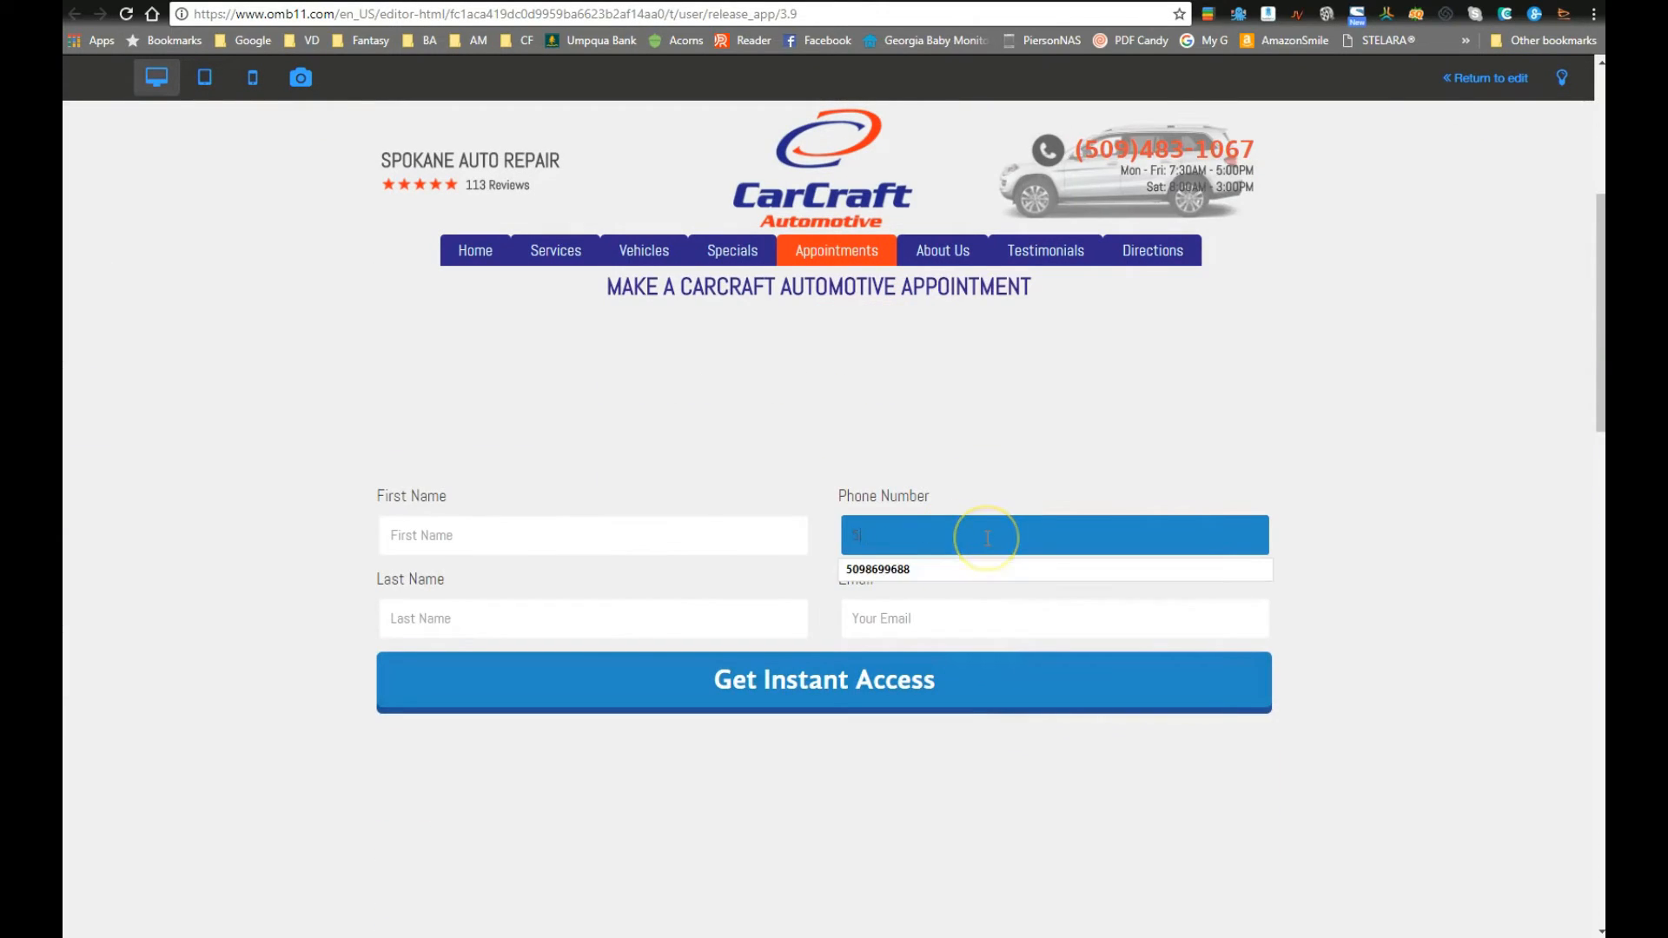
key(BackSpace)
key(BackSpace)
key(BackSpace)
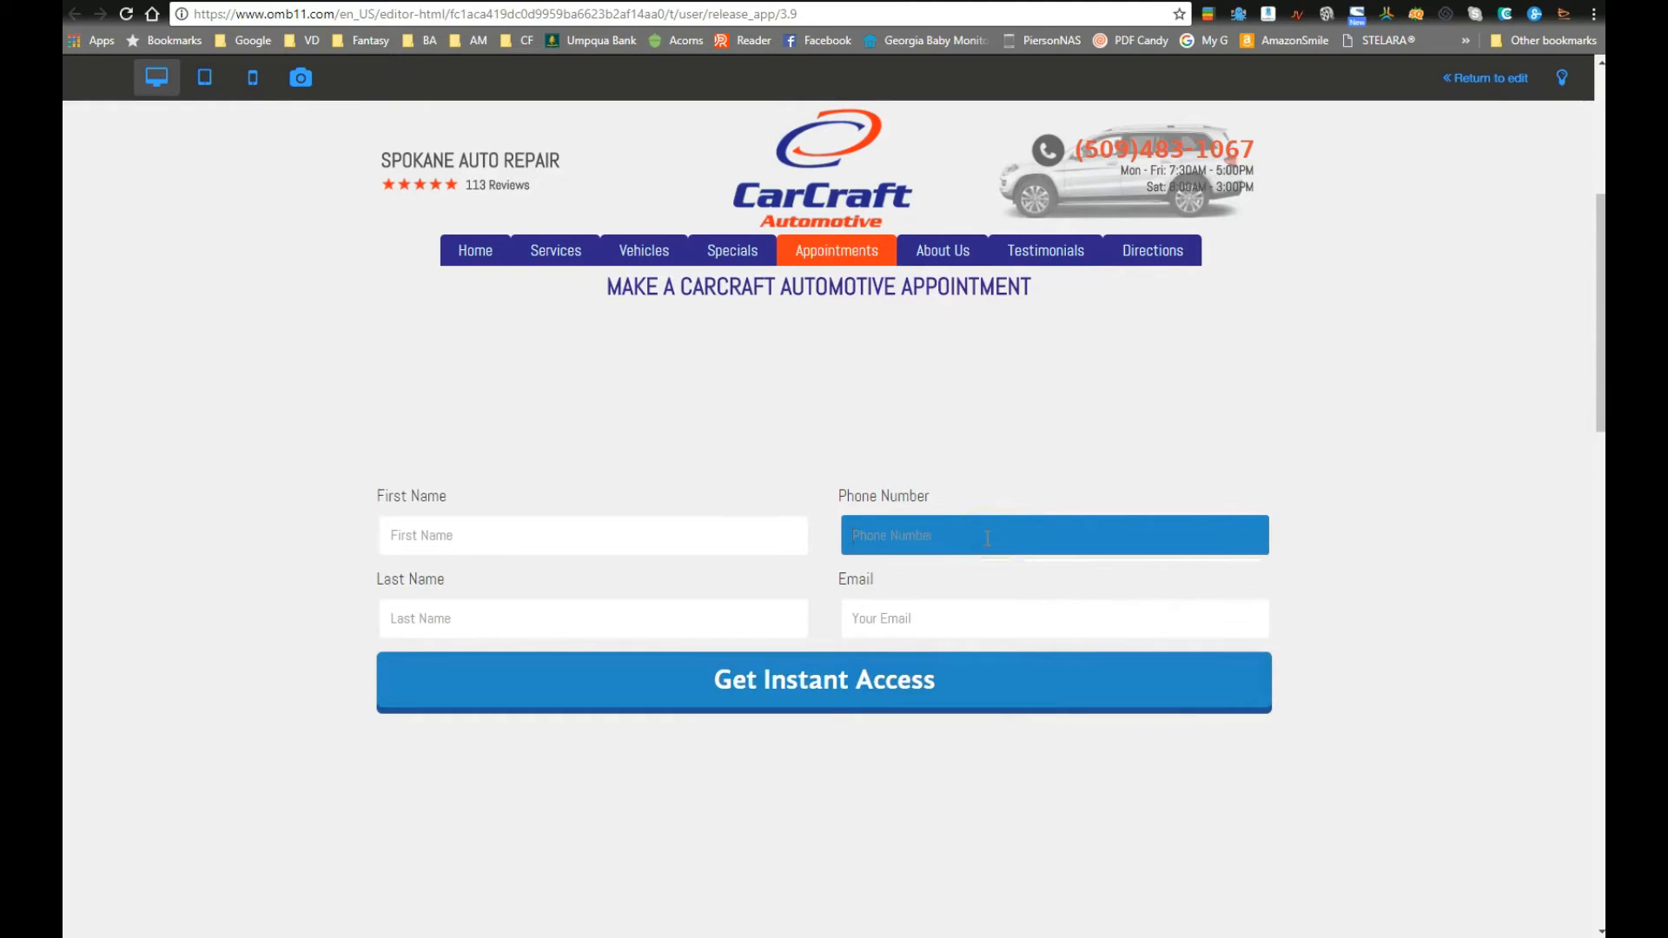
Step: Enter a long test digit string in Phone Number, then select and delete it
text(123456789)
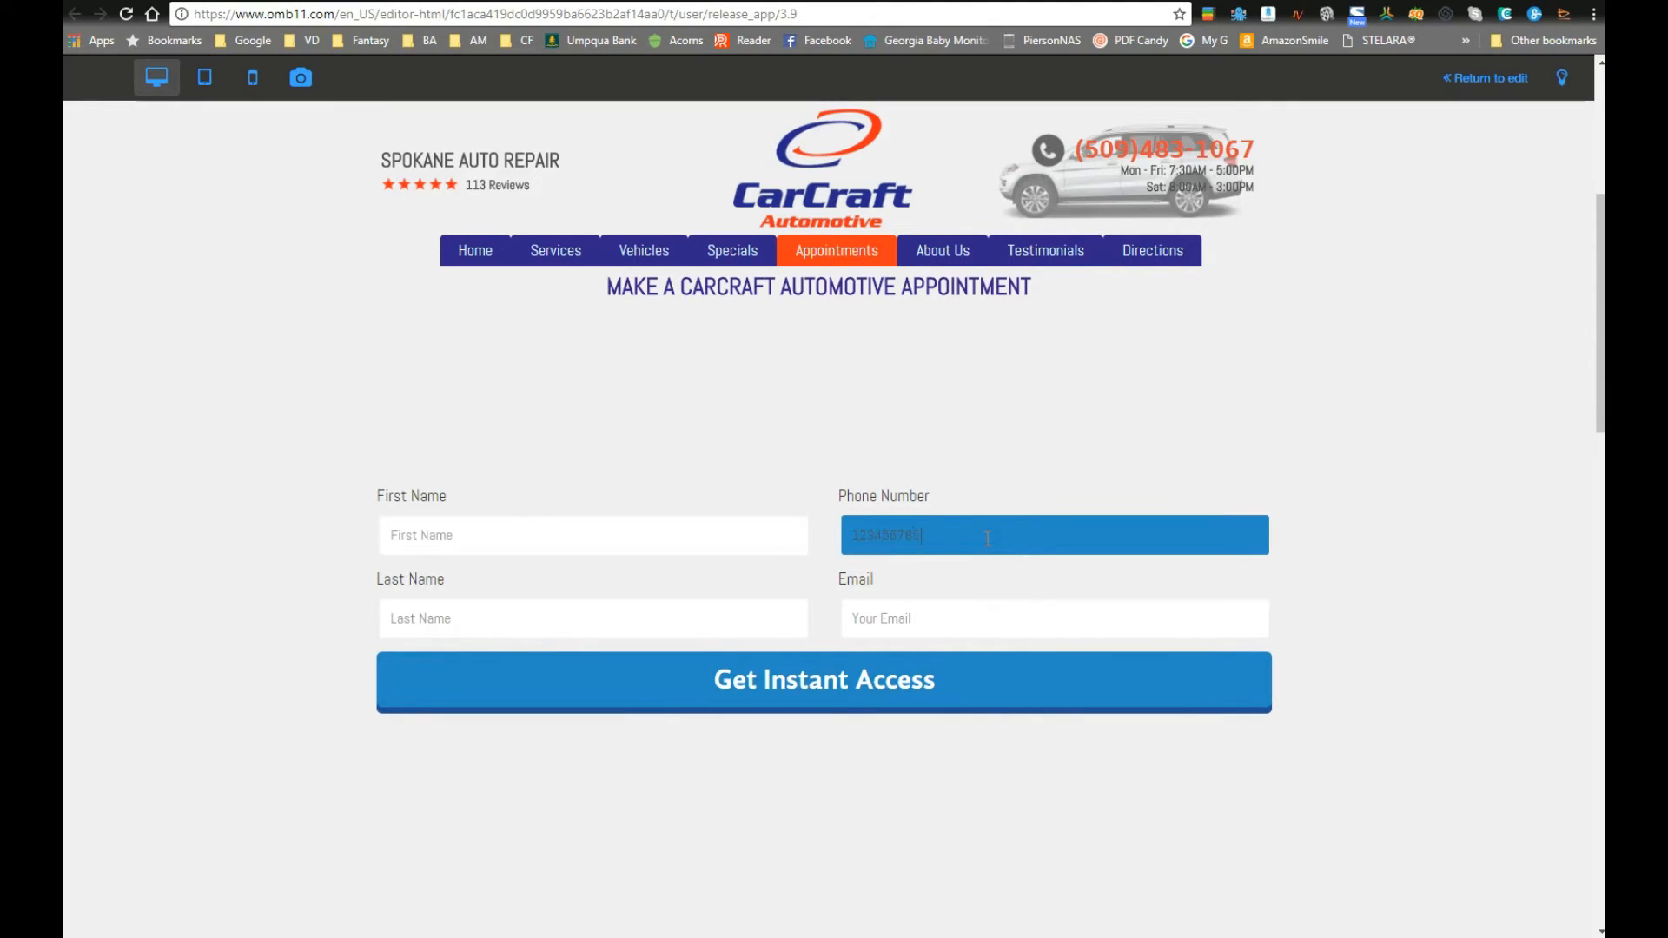
text(415)
key(Tab)
drag(1032, 537, 785, 524)
key(BackSpace)
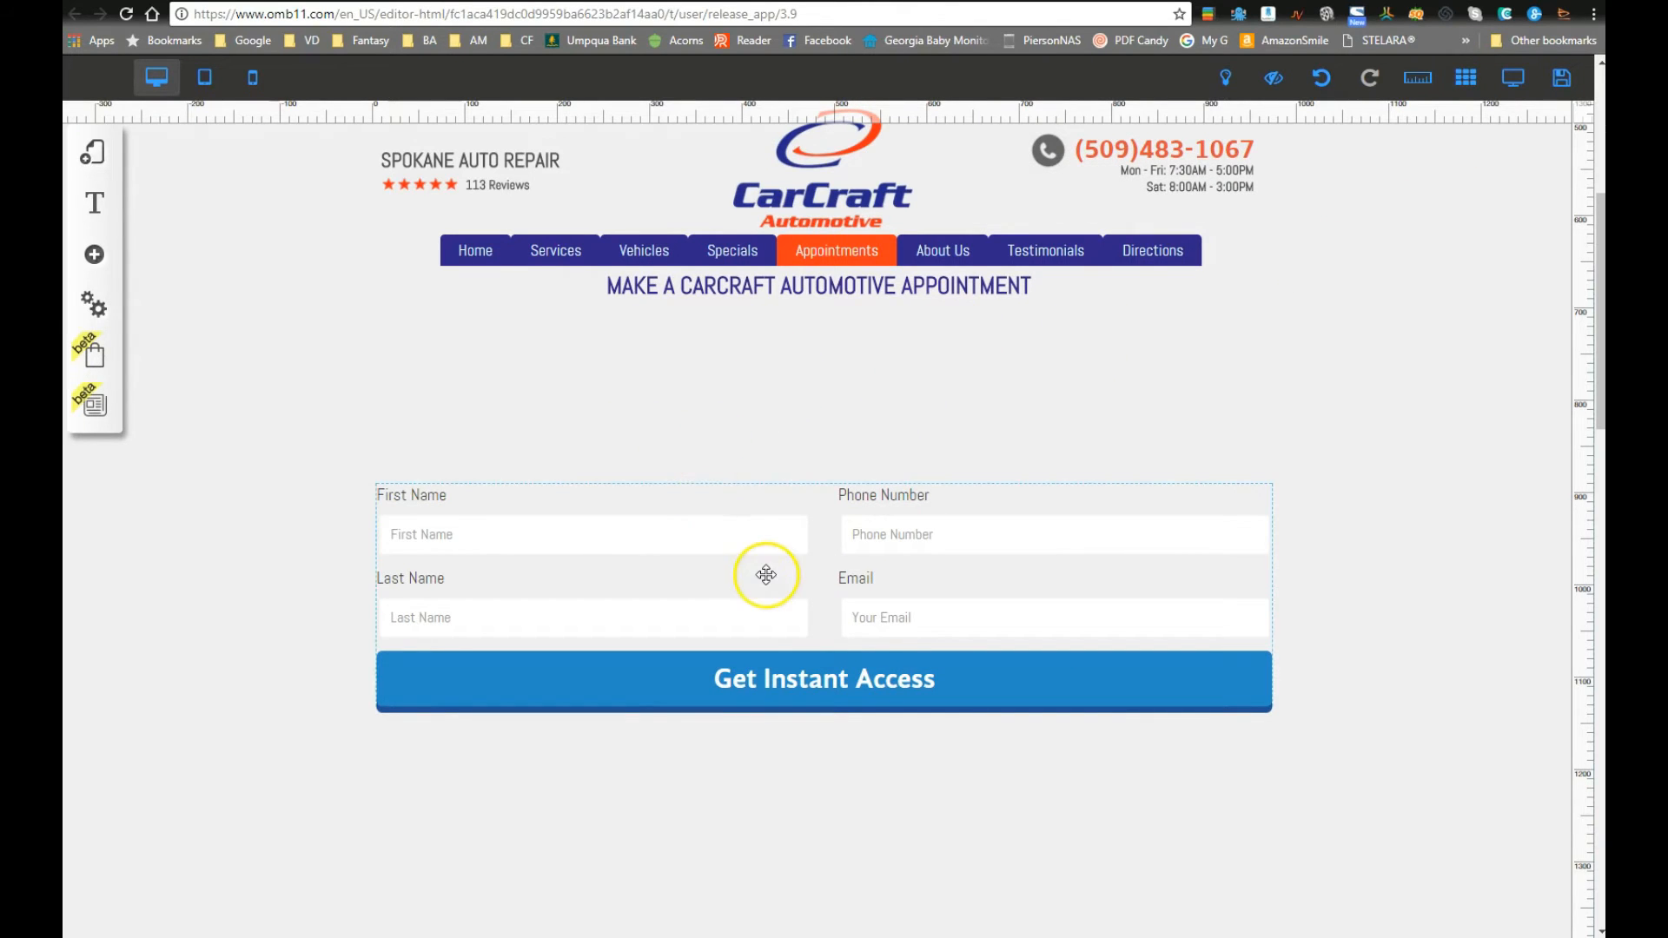
scroll(766, 574, down, 5)
scroll(766, 573, up, 3)
Step: In the form's field configuration, add a Text field to the second row's left column
scroll(799, 449, up, 3)
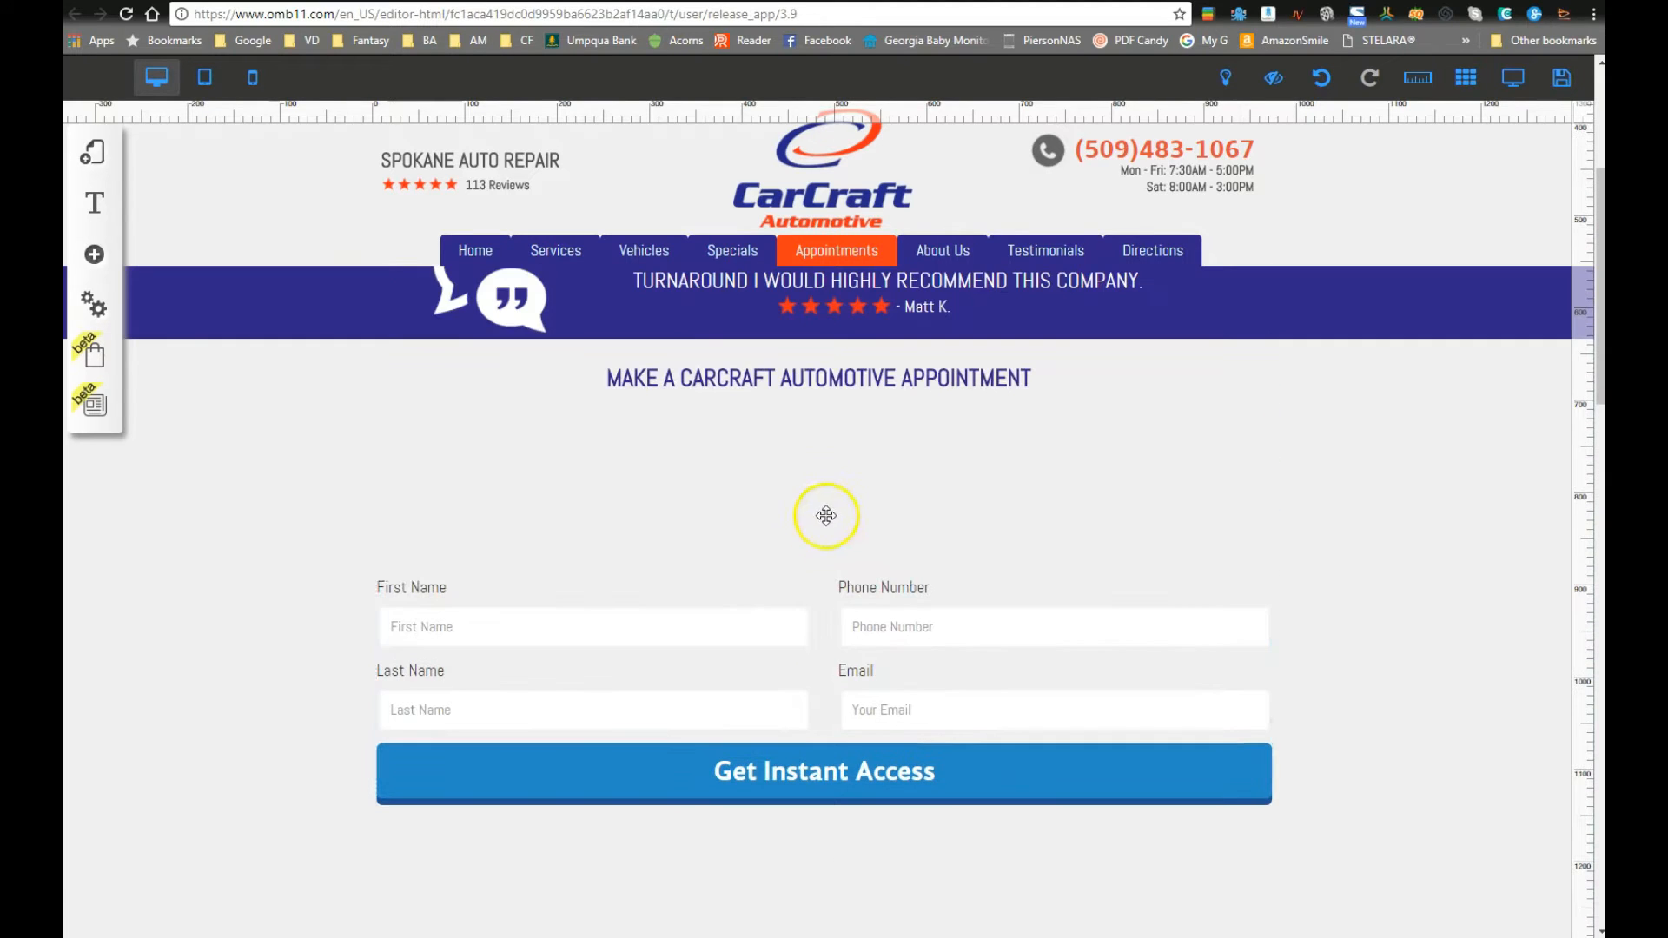
right_click(822, 652)
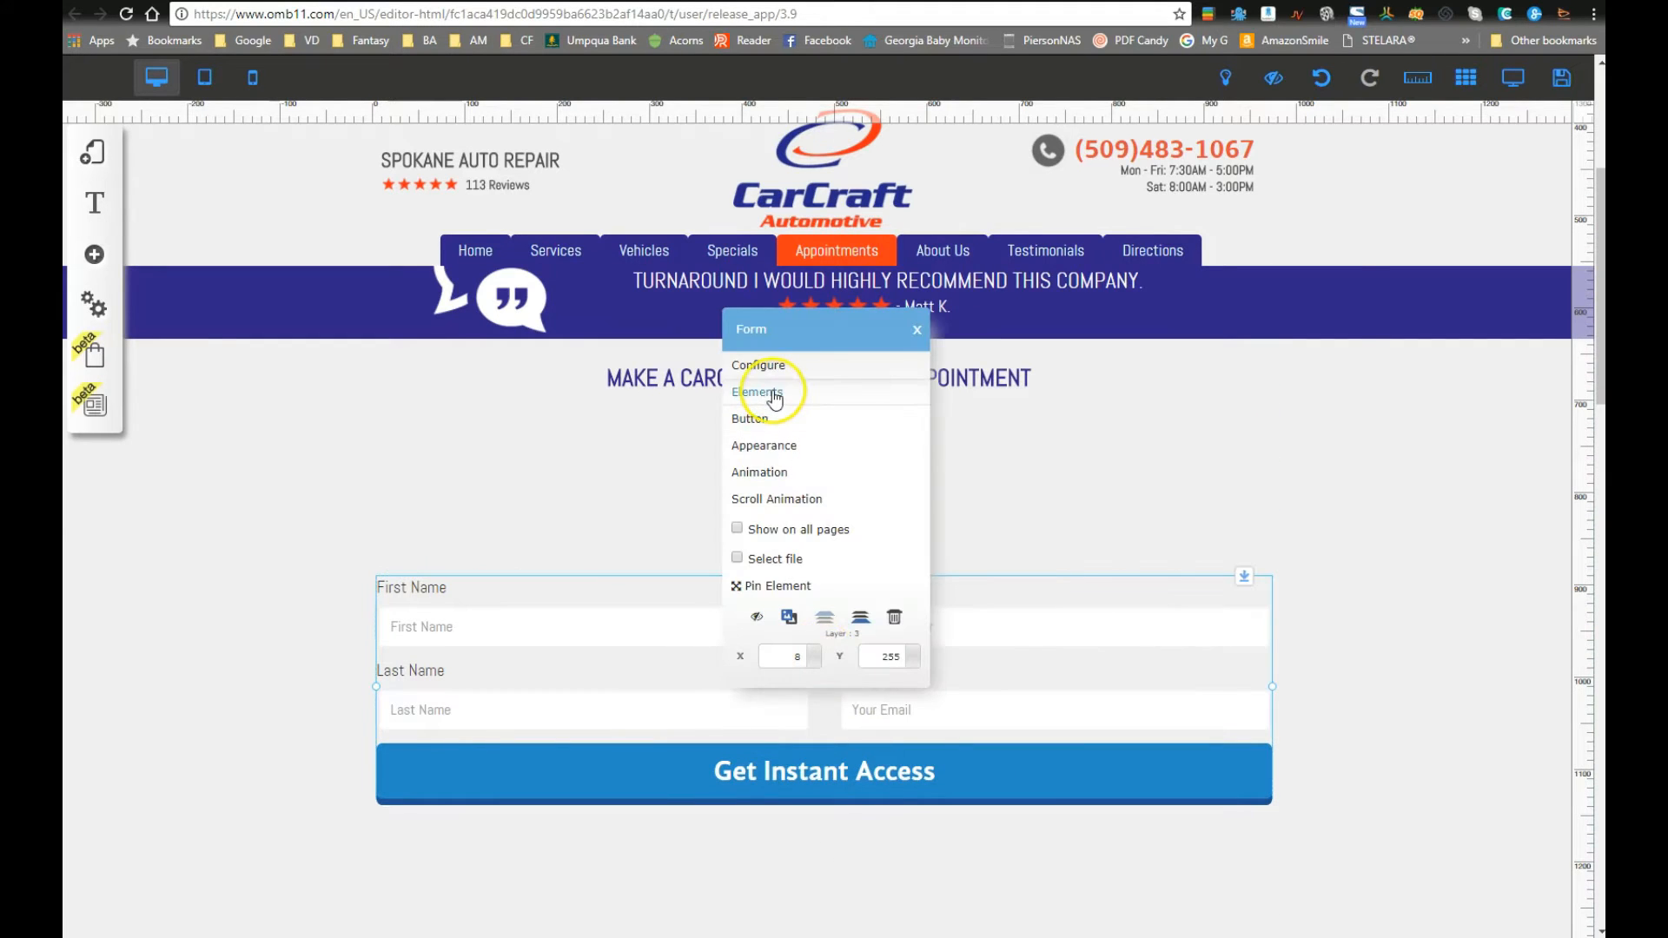
click(770, 394)
scroll(906, 695, down, 6)
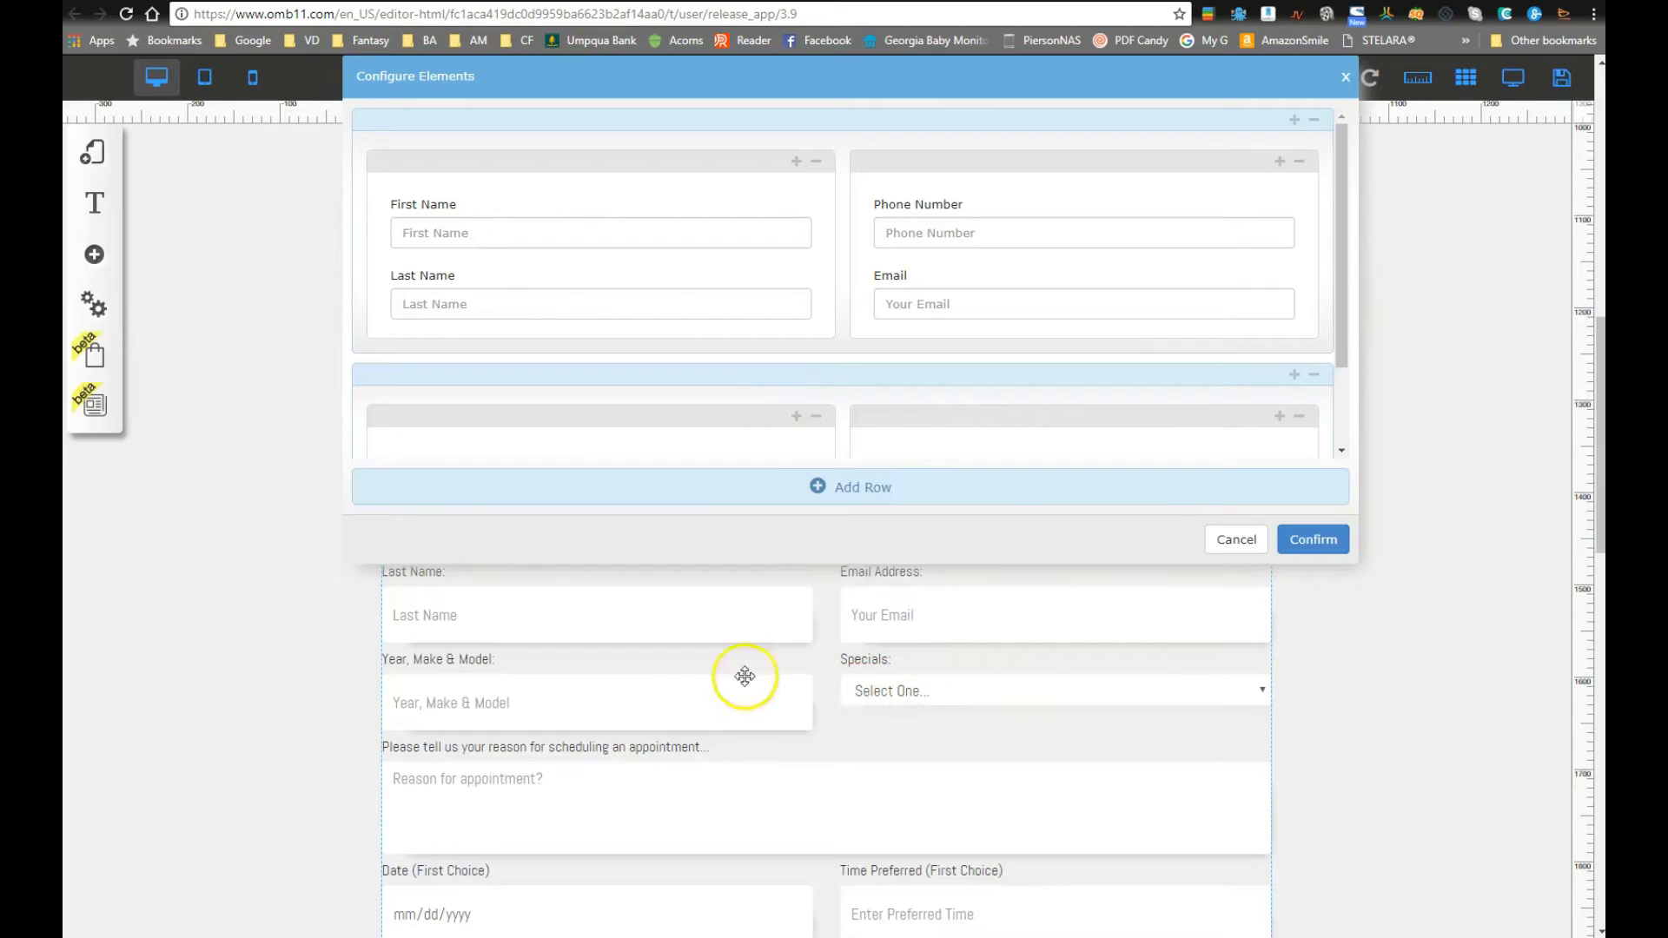
scroll(699, 695, up, 2)
scroll(656, 779, down, 1)
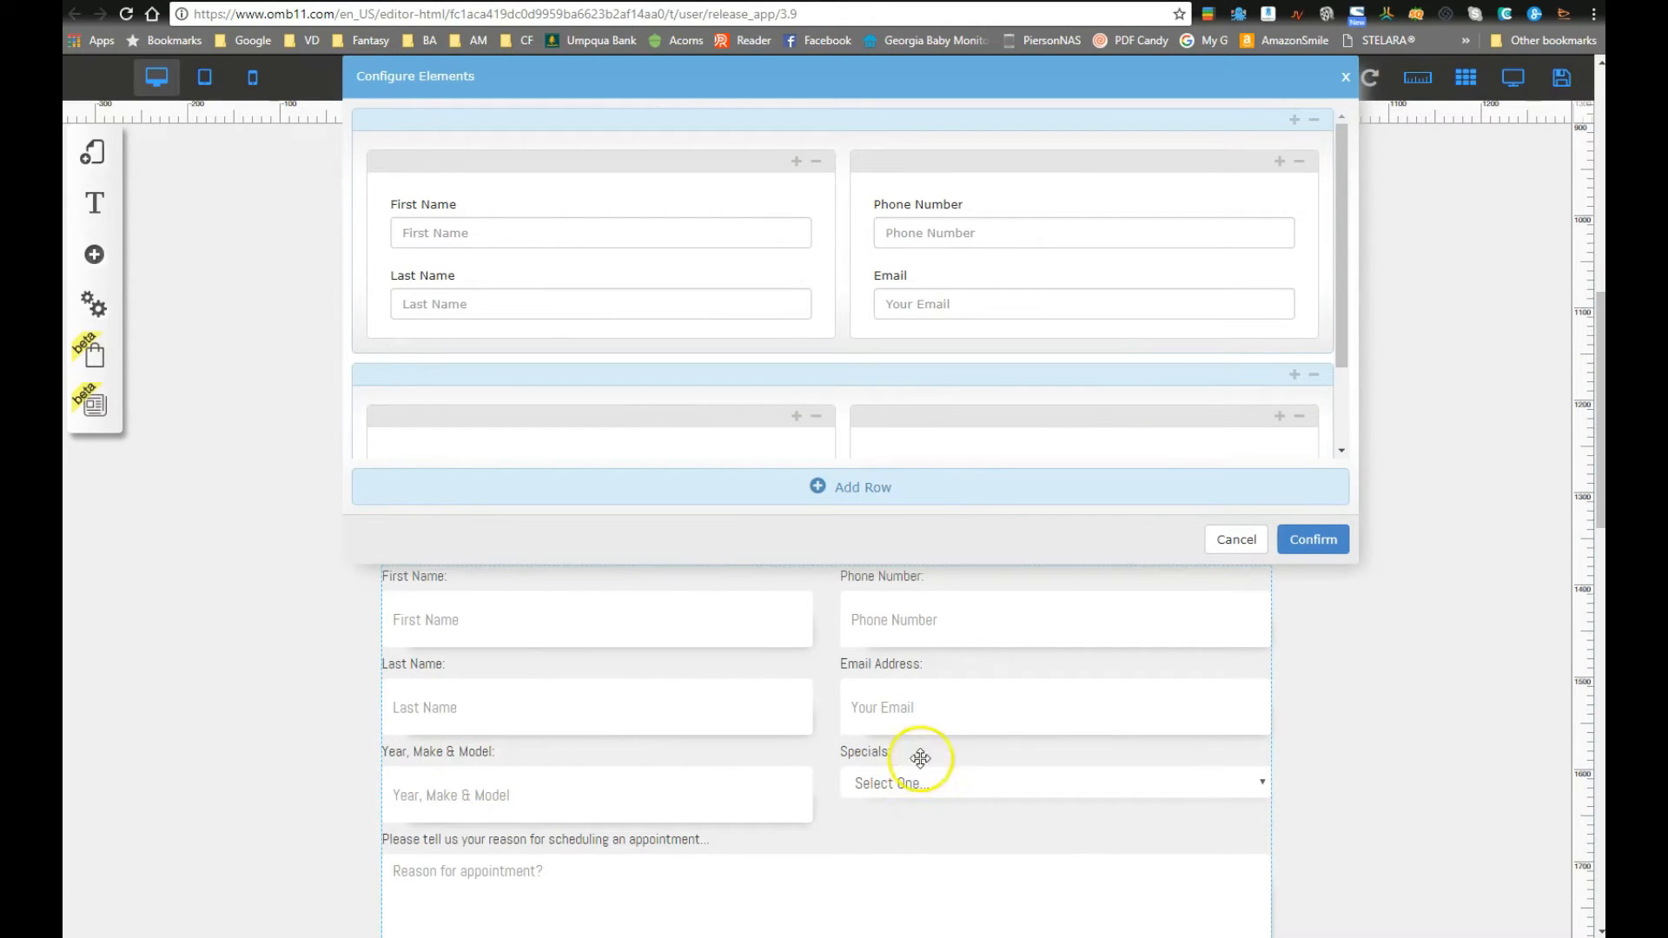
scroll(789, 409, down, 2)
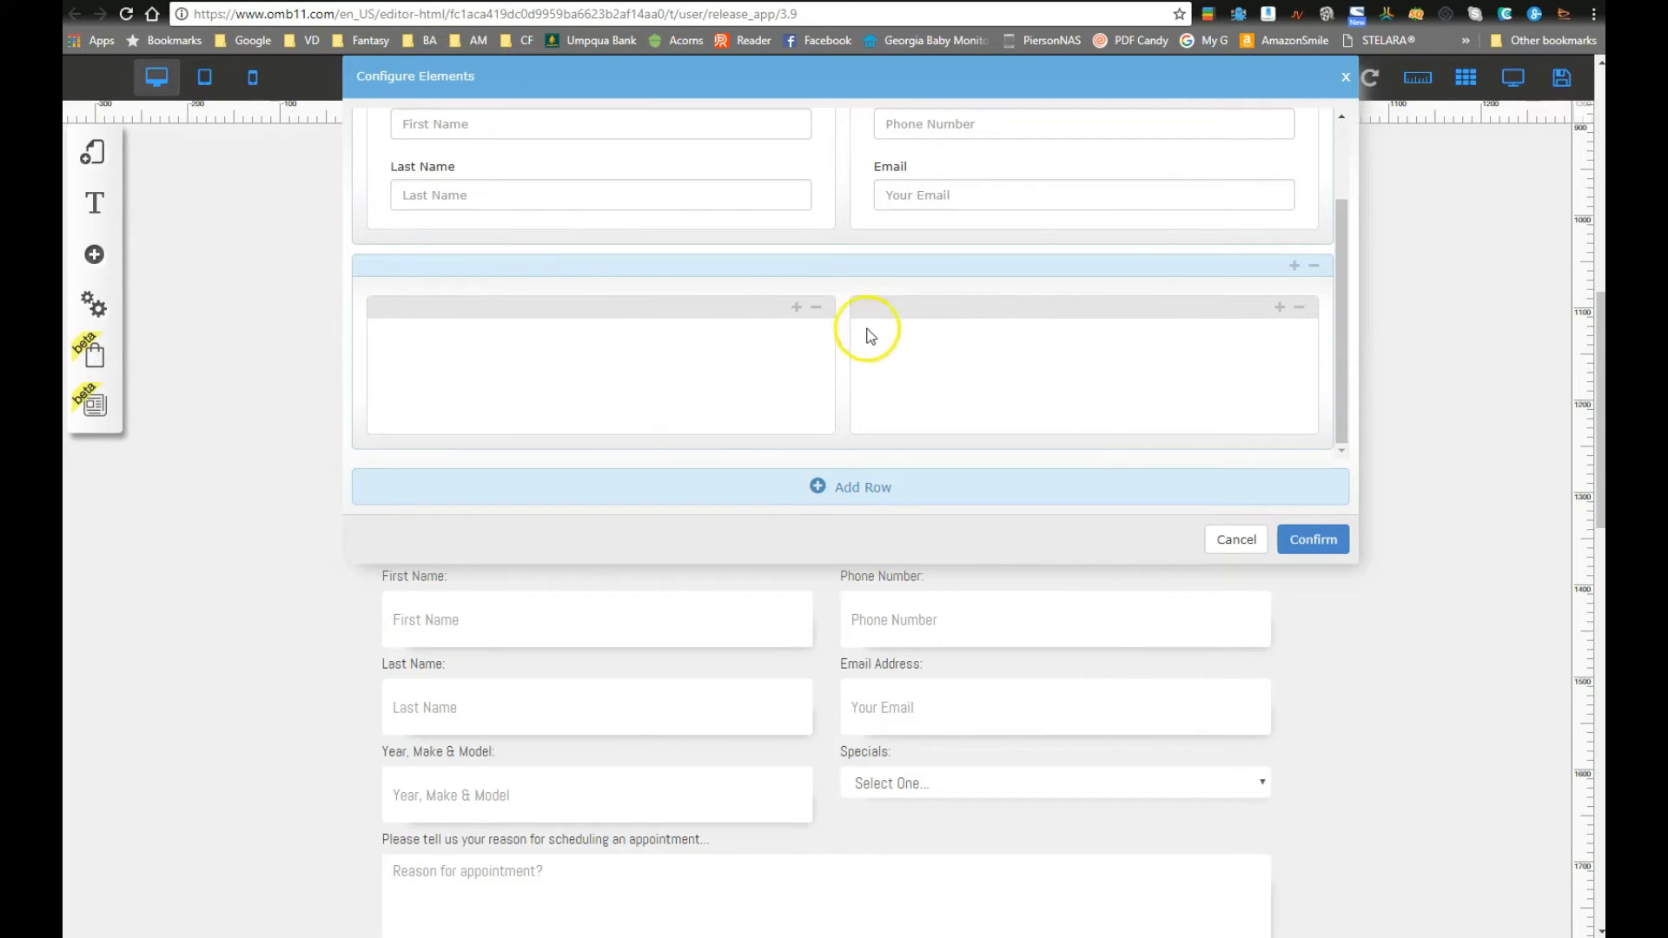
click(796, 307)
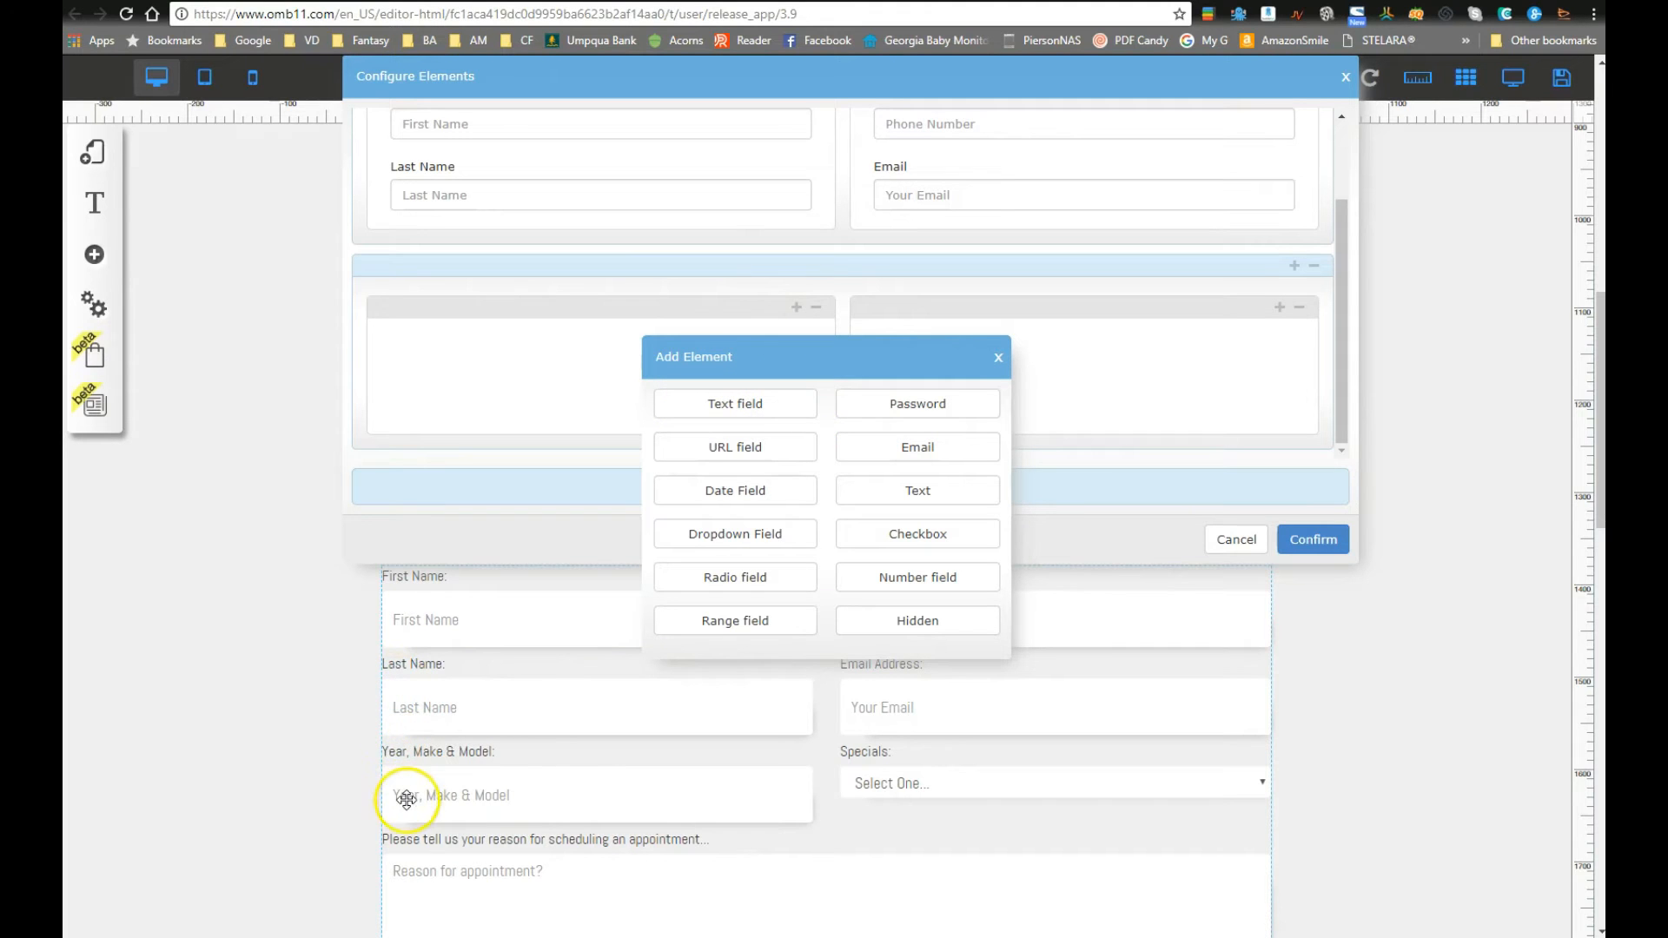
click(738, 403)
Step: Give the new field tag VEHICLE, label and placeholder 'Year, Make & Model', no mask, and confirm
drag(916, 322, 734, 321)
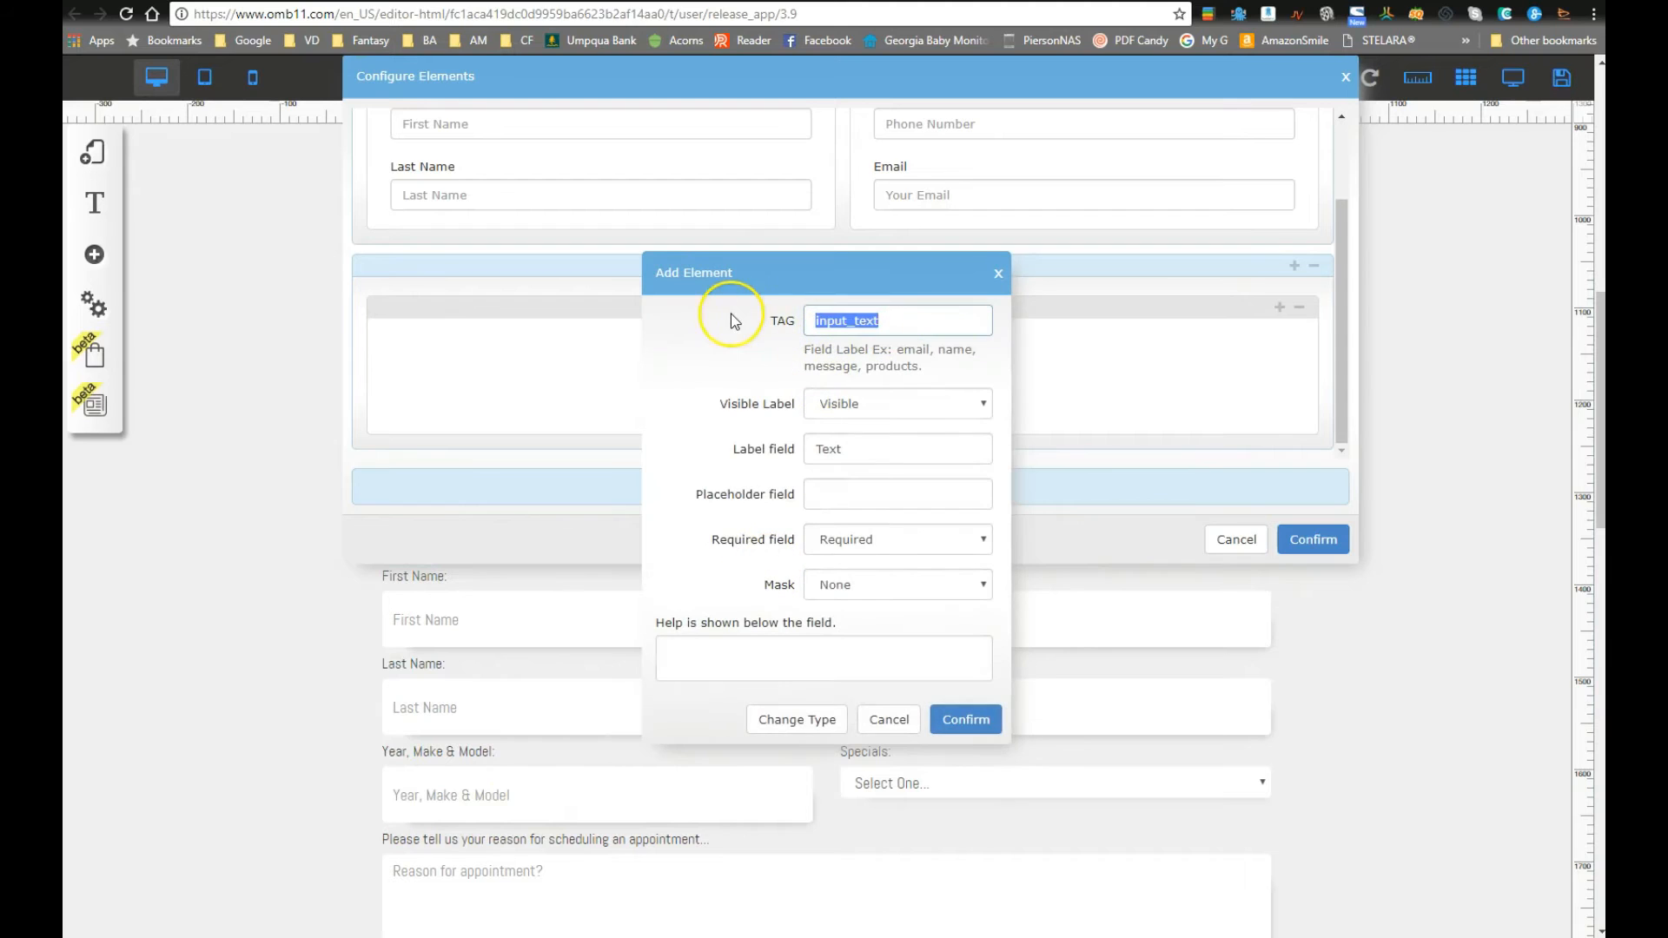
text(VEHICLE)
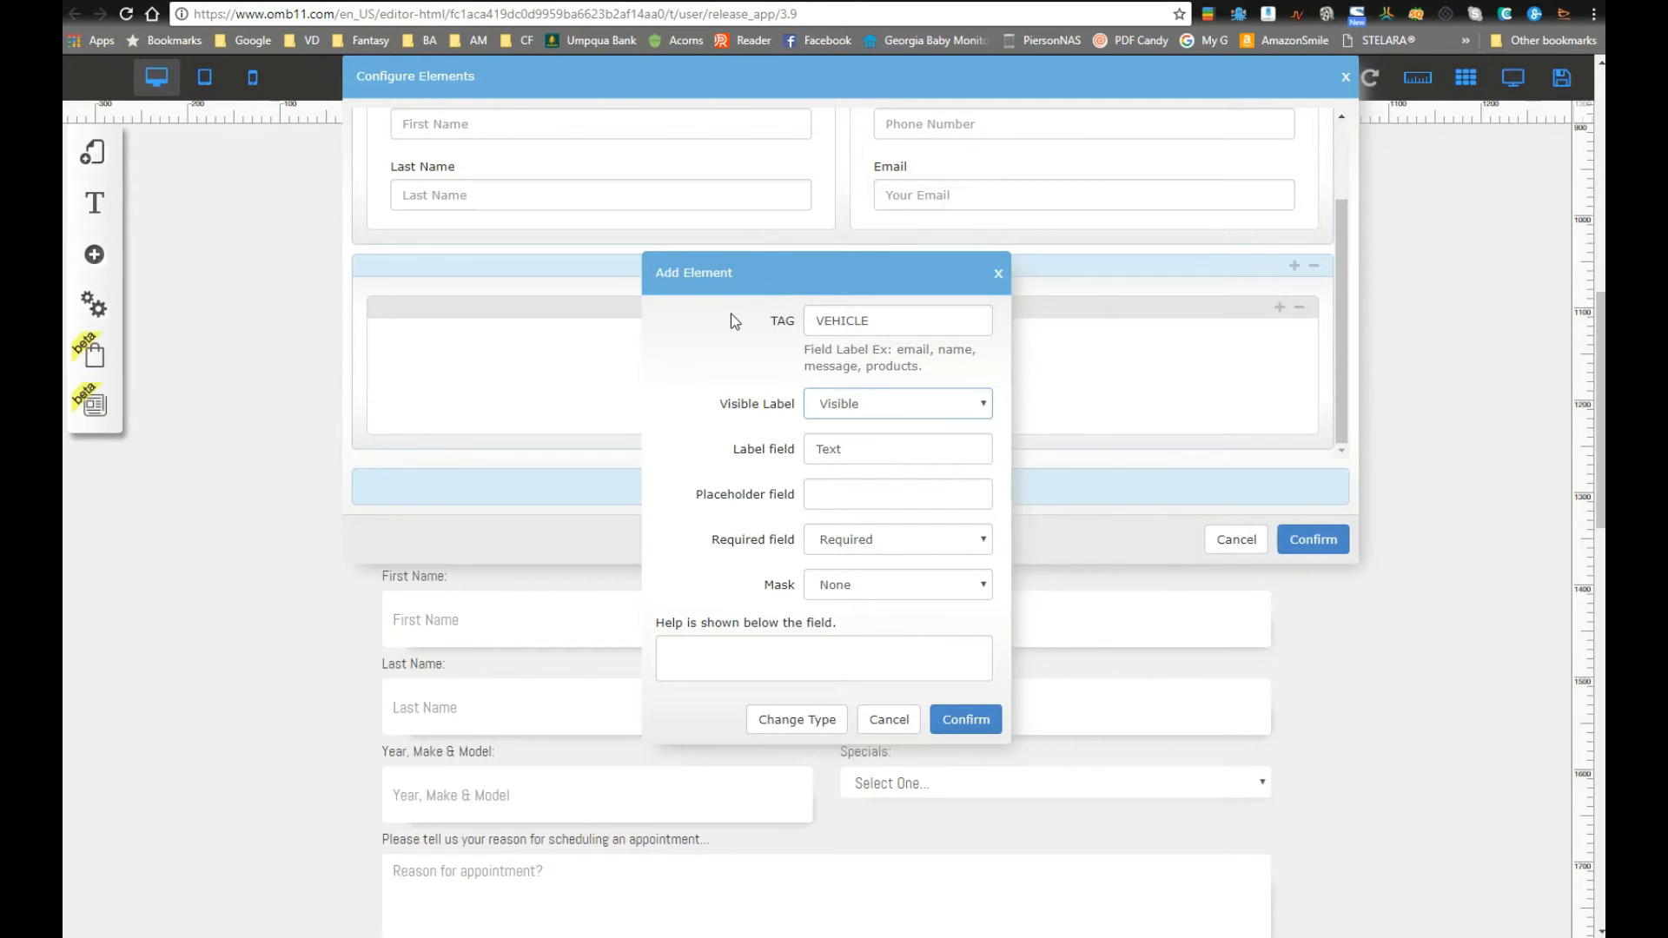
drag(860, 449, 714, 455)
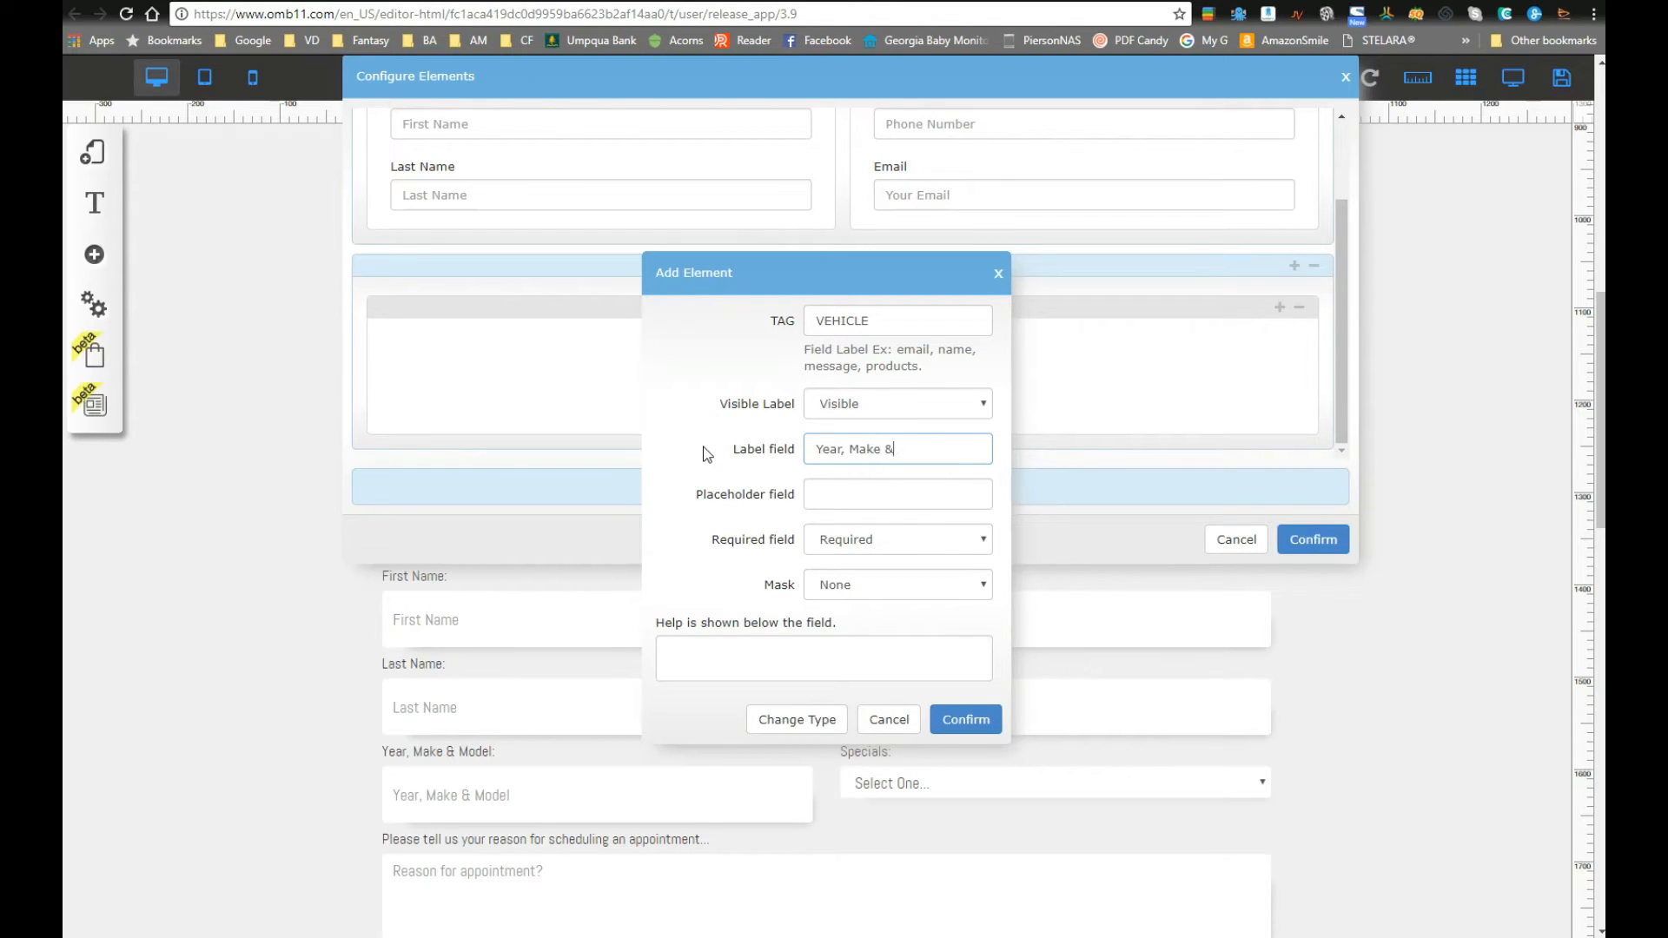
key(Tab)
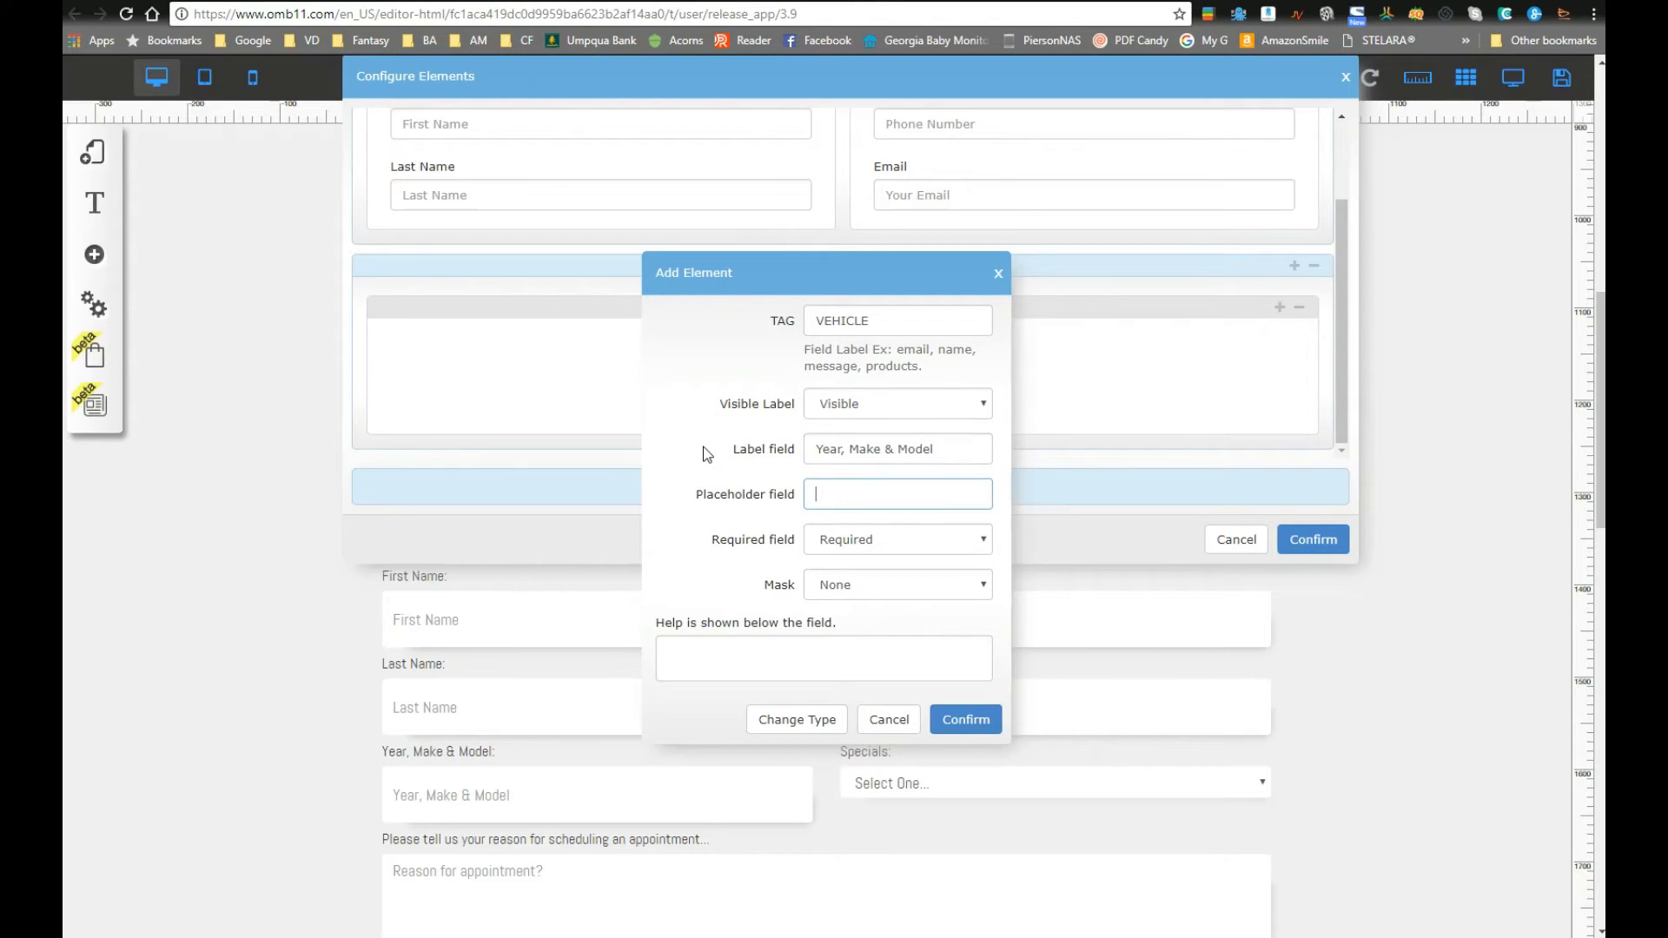
drag(949, 449, 744, 460)
key(ctrl+c)
click(847, 488)
key(ctrl+v)
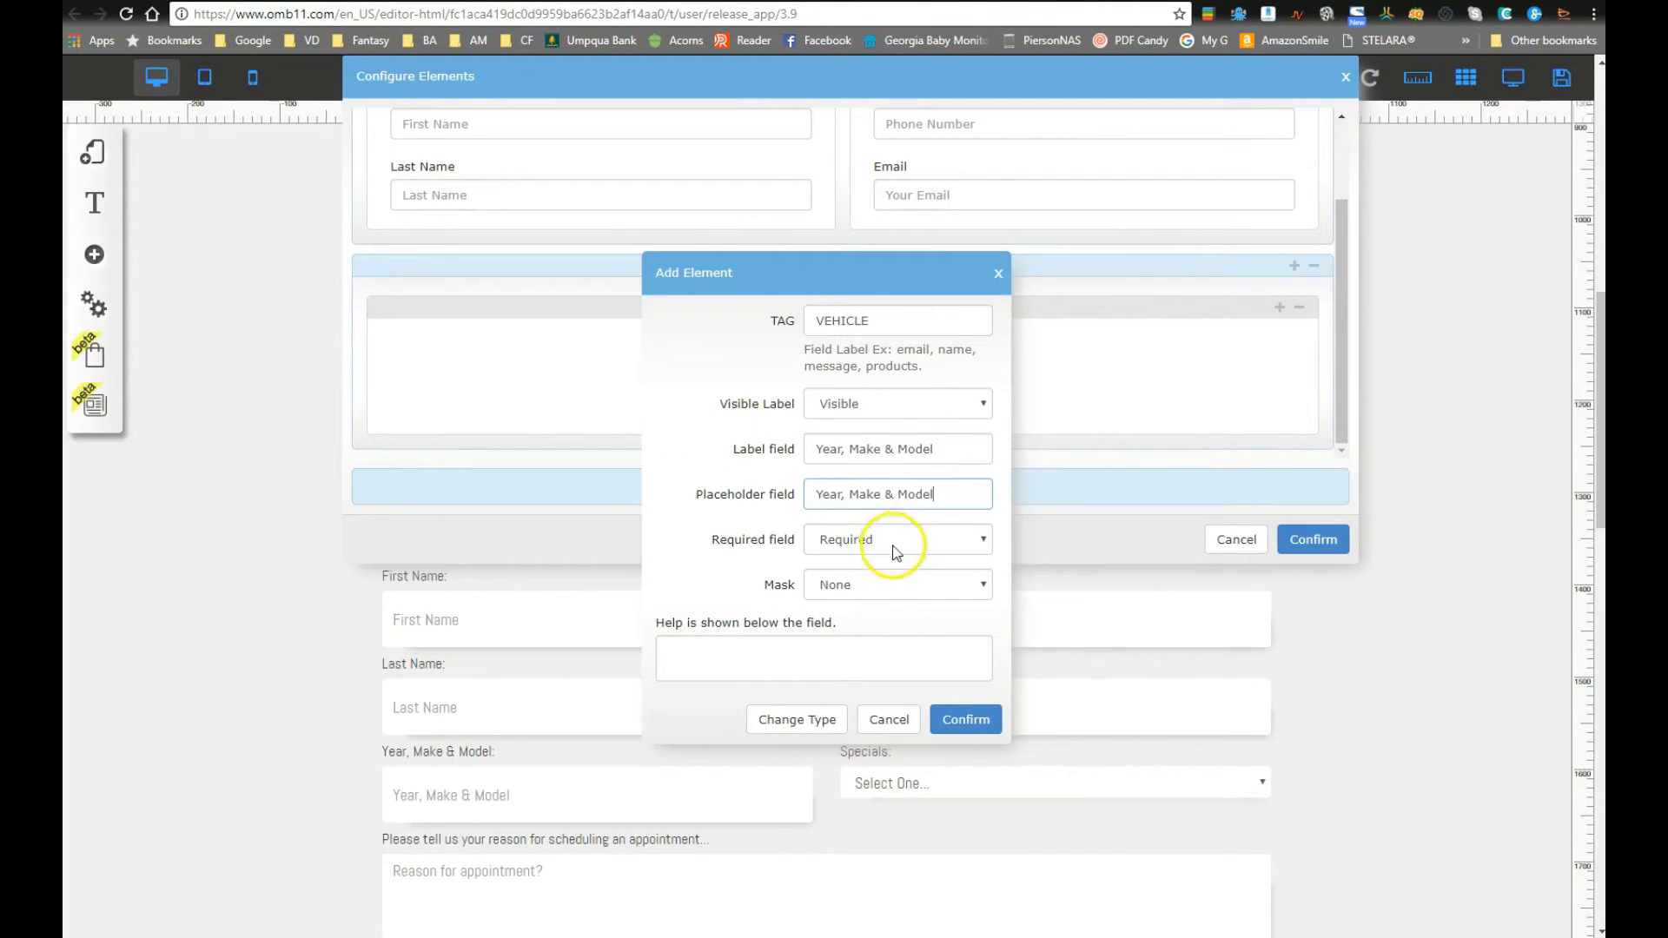
click(848, 584)
click(854, 584)
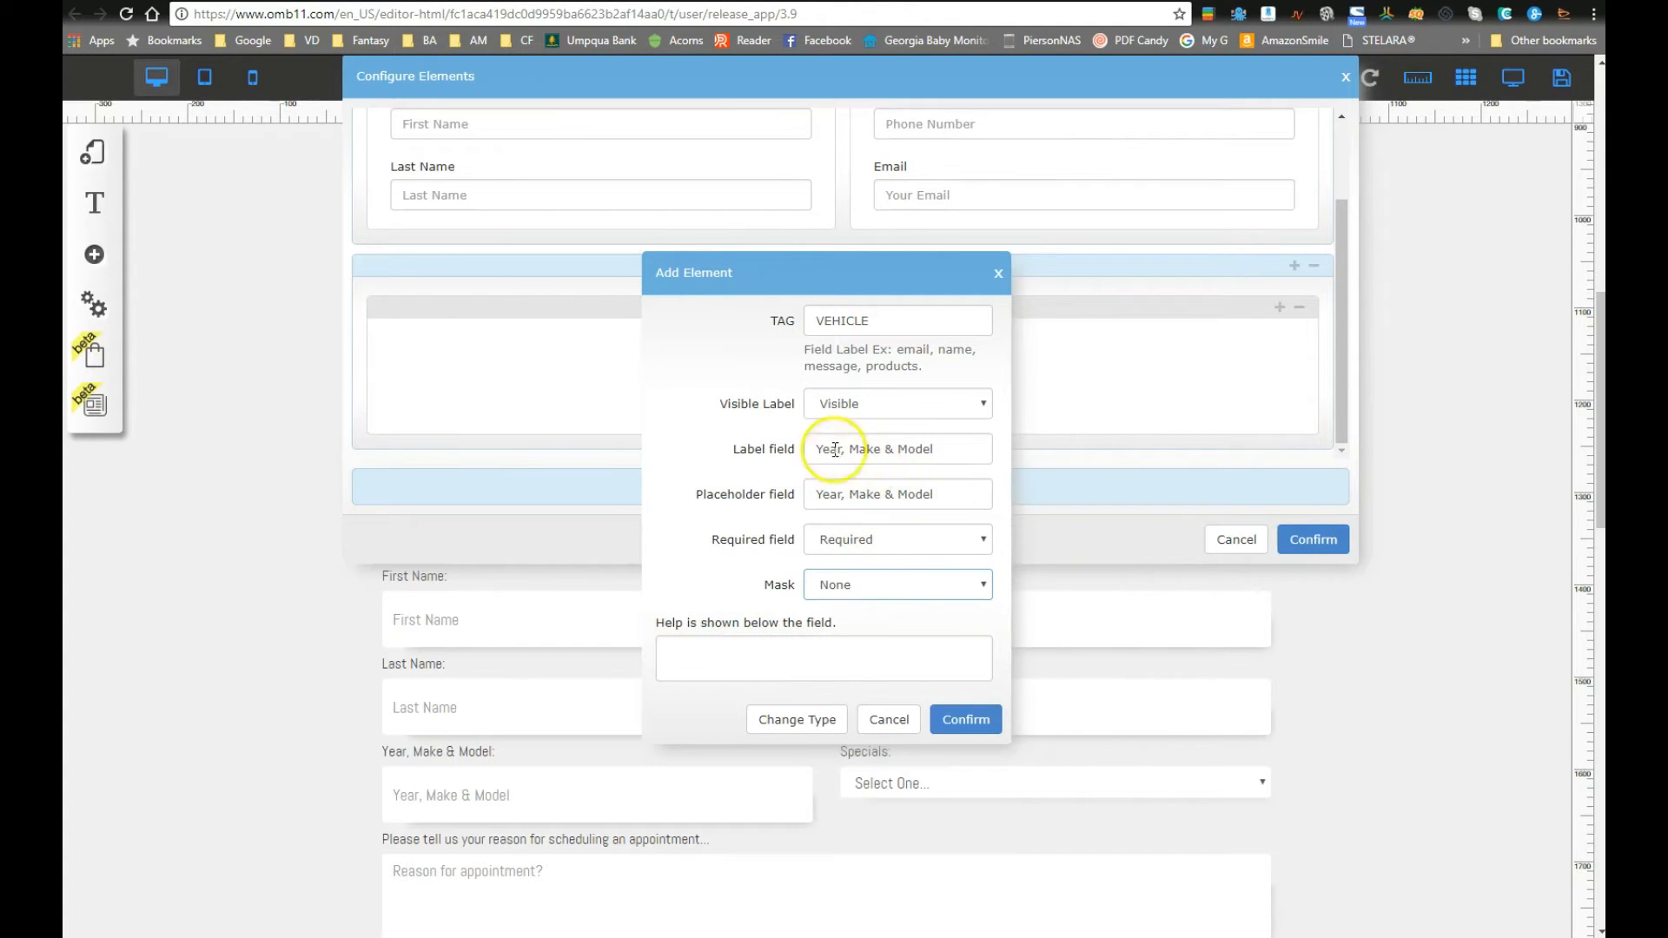
click(962, 719)
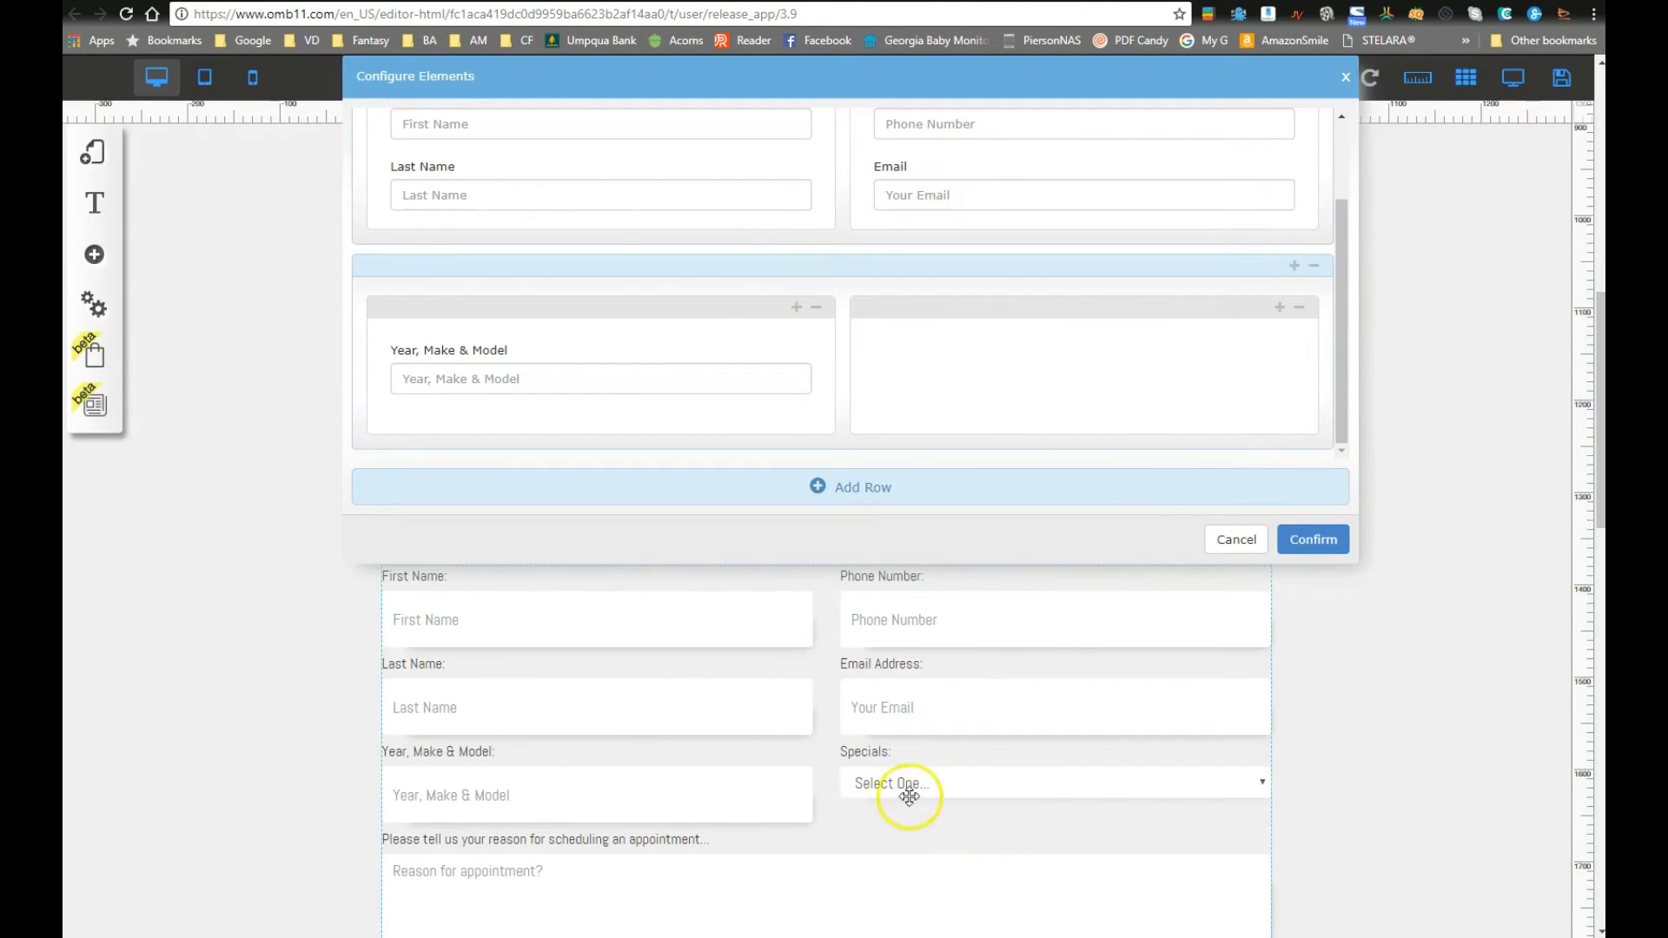
Step: Add a Dropdown field to the second row's right column, allowing multiple choices
click(1280, 309)
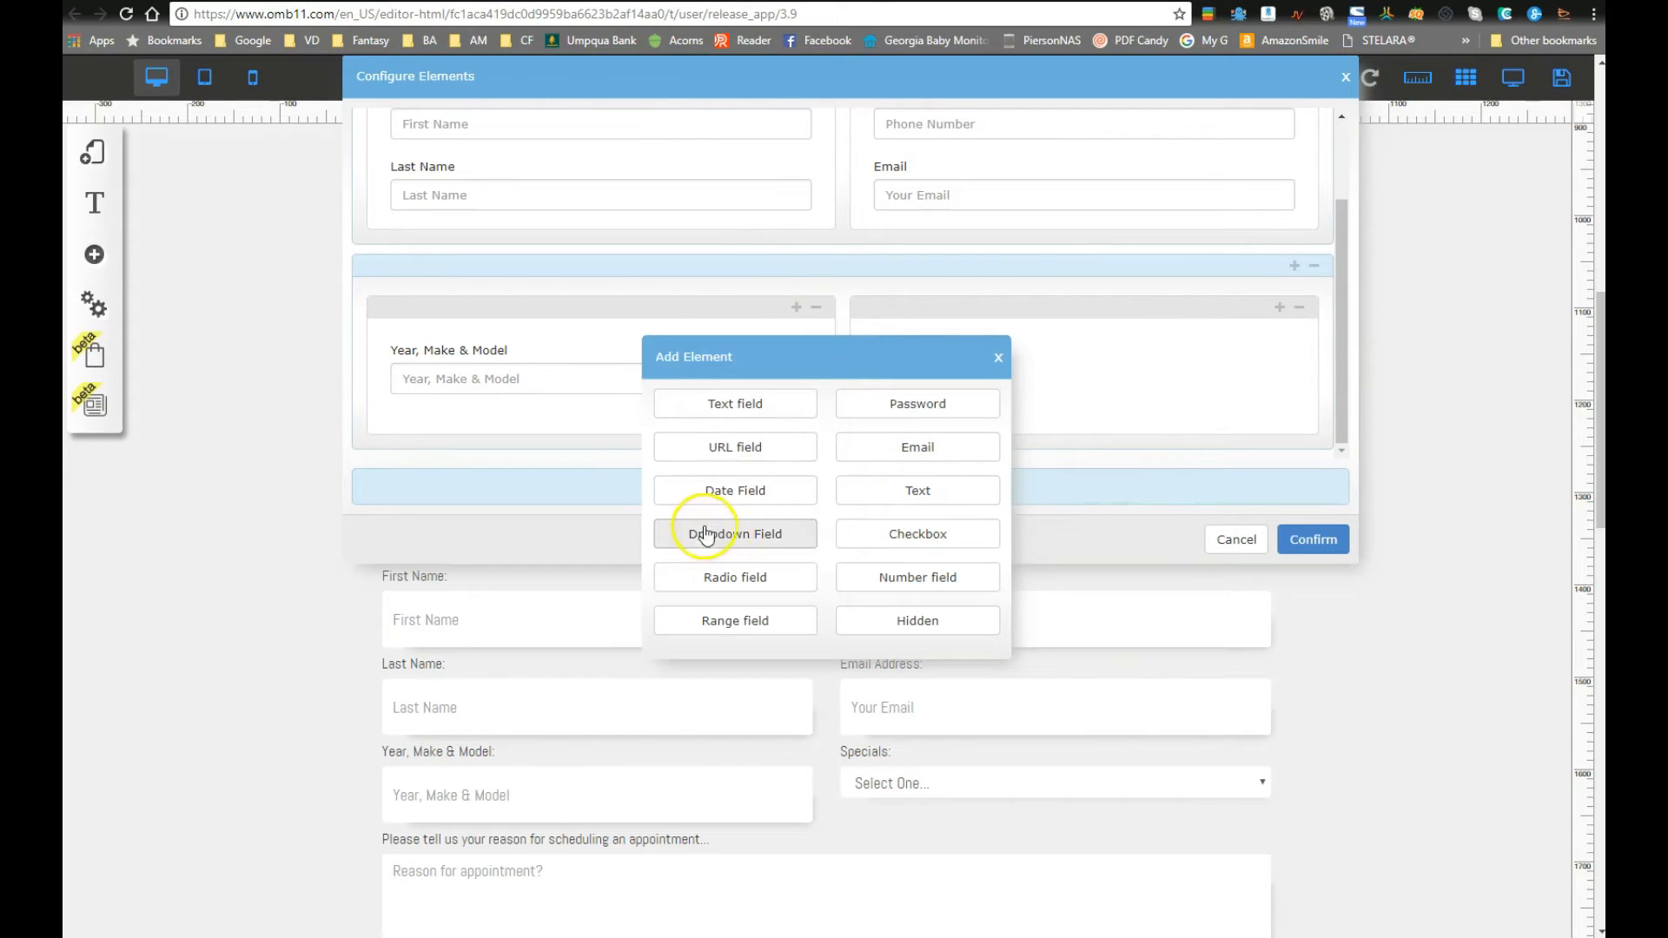
click(730, 540)
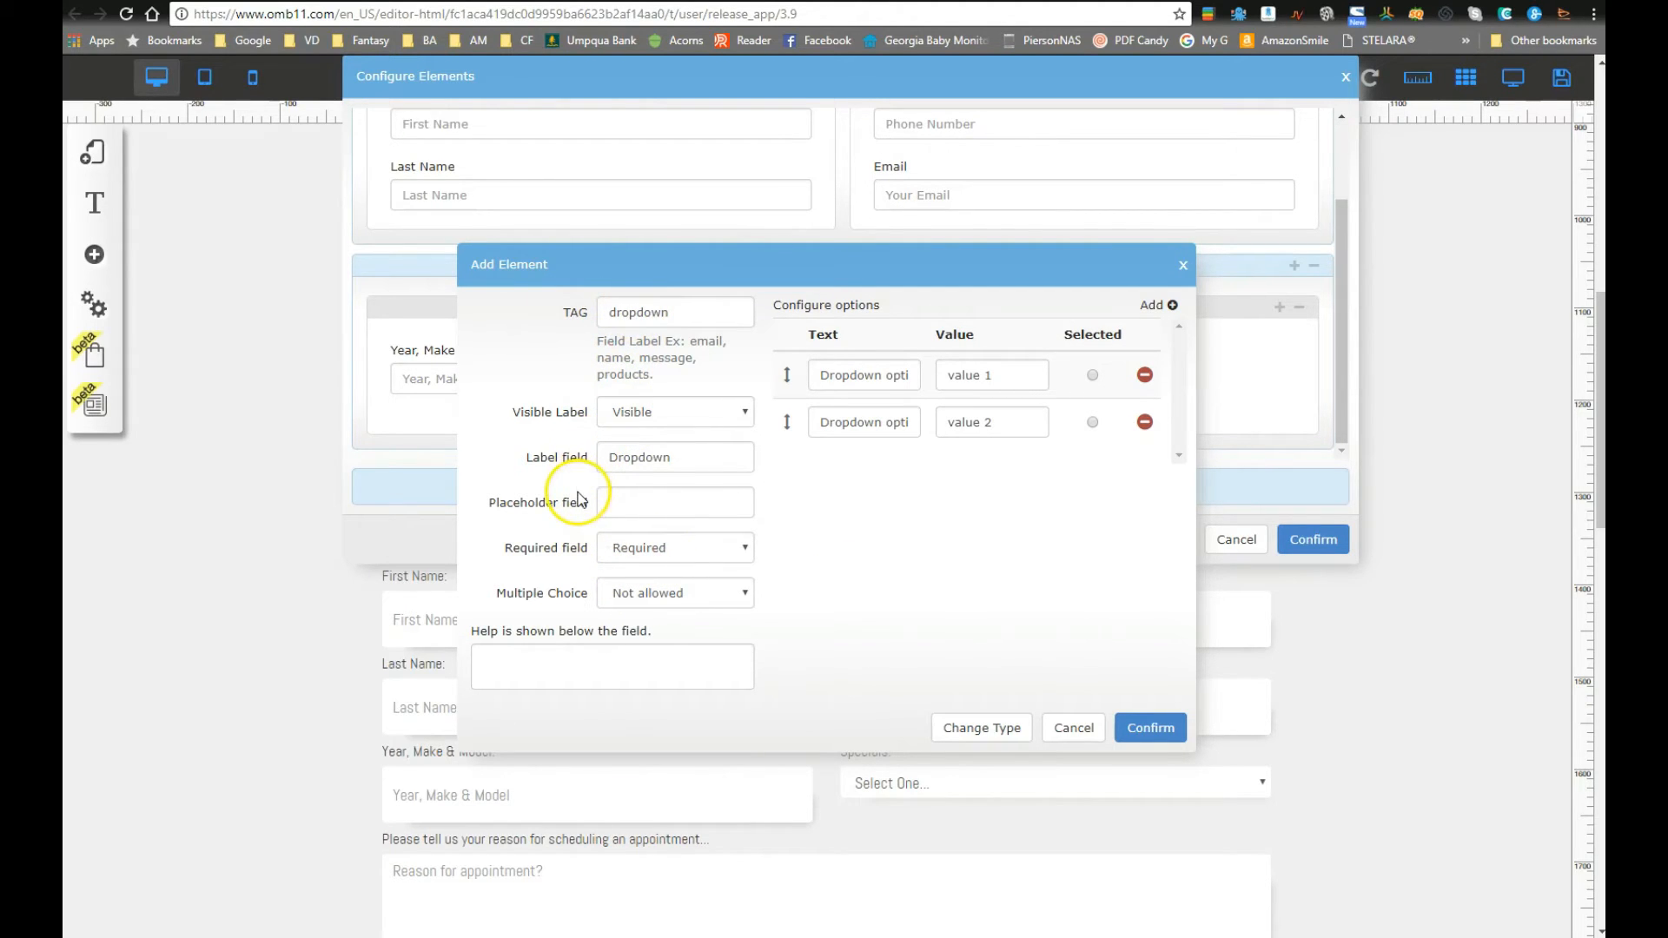
click(672, 602)
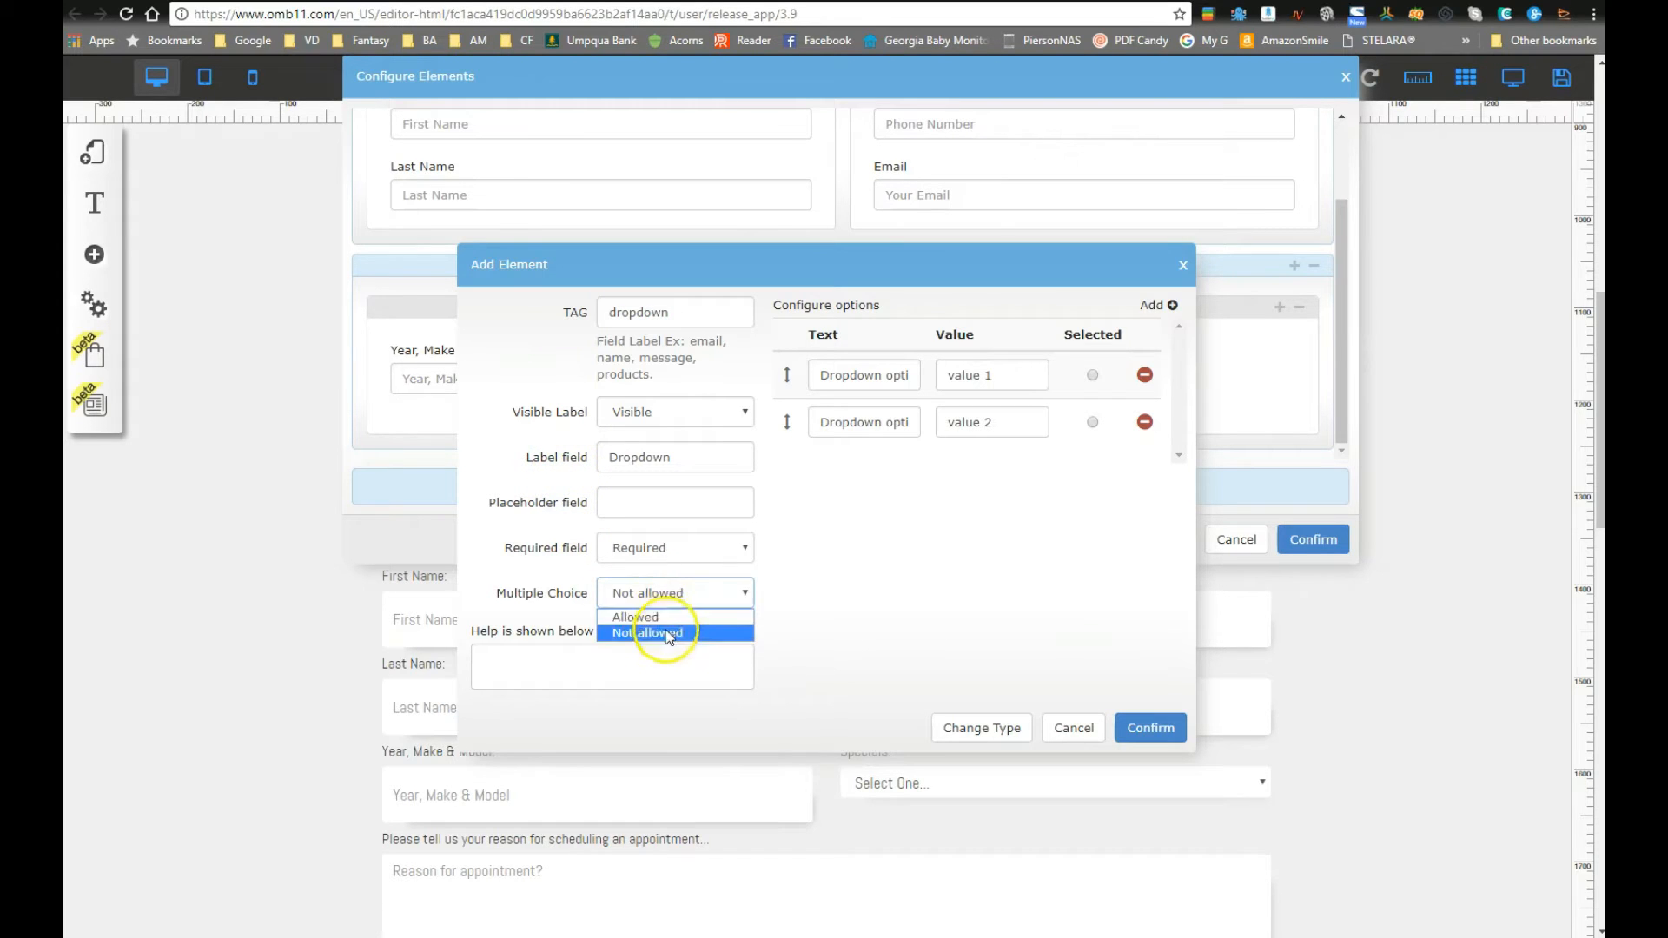
click(679, 617)
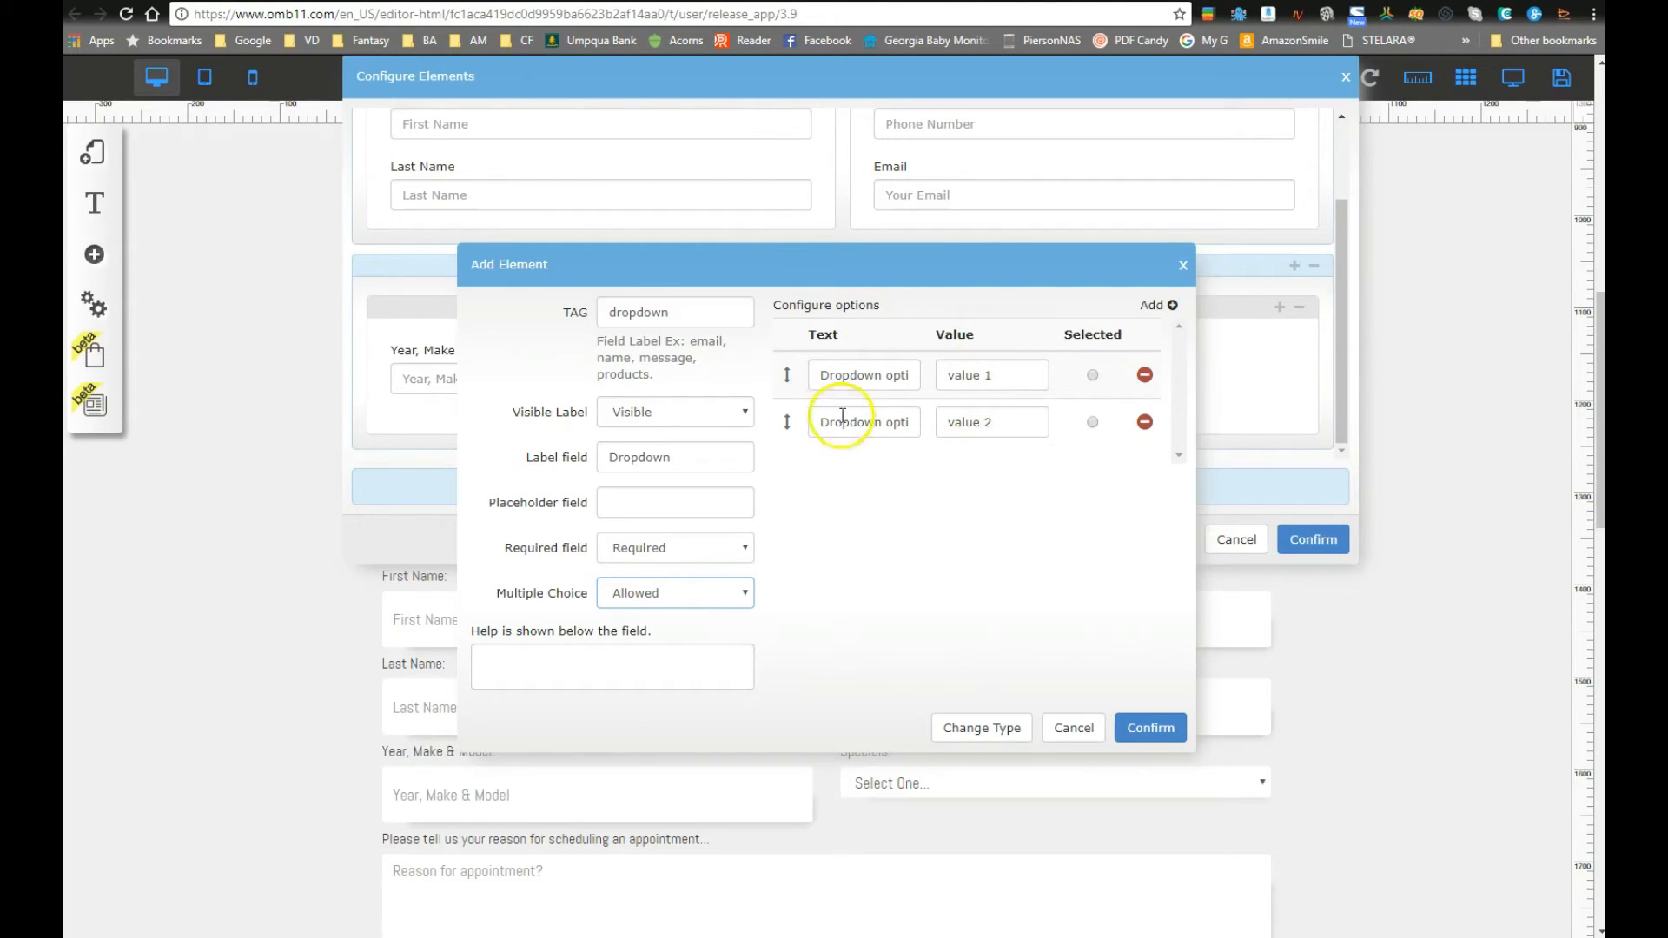
Step: Set the first two options to $59.95 Synthetic Oil Change and FREE Brake & Belt Inspection
click(864, 374)
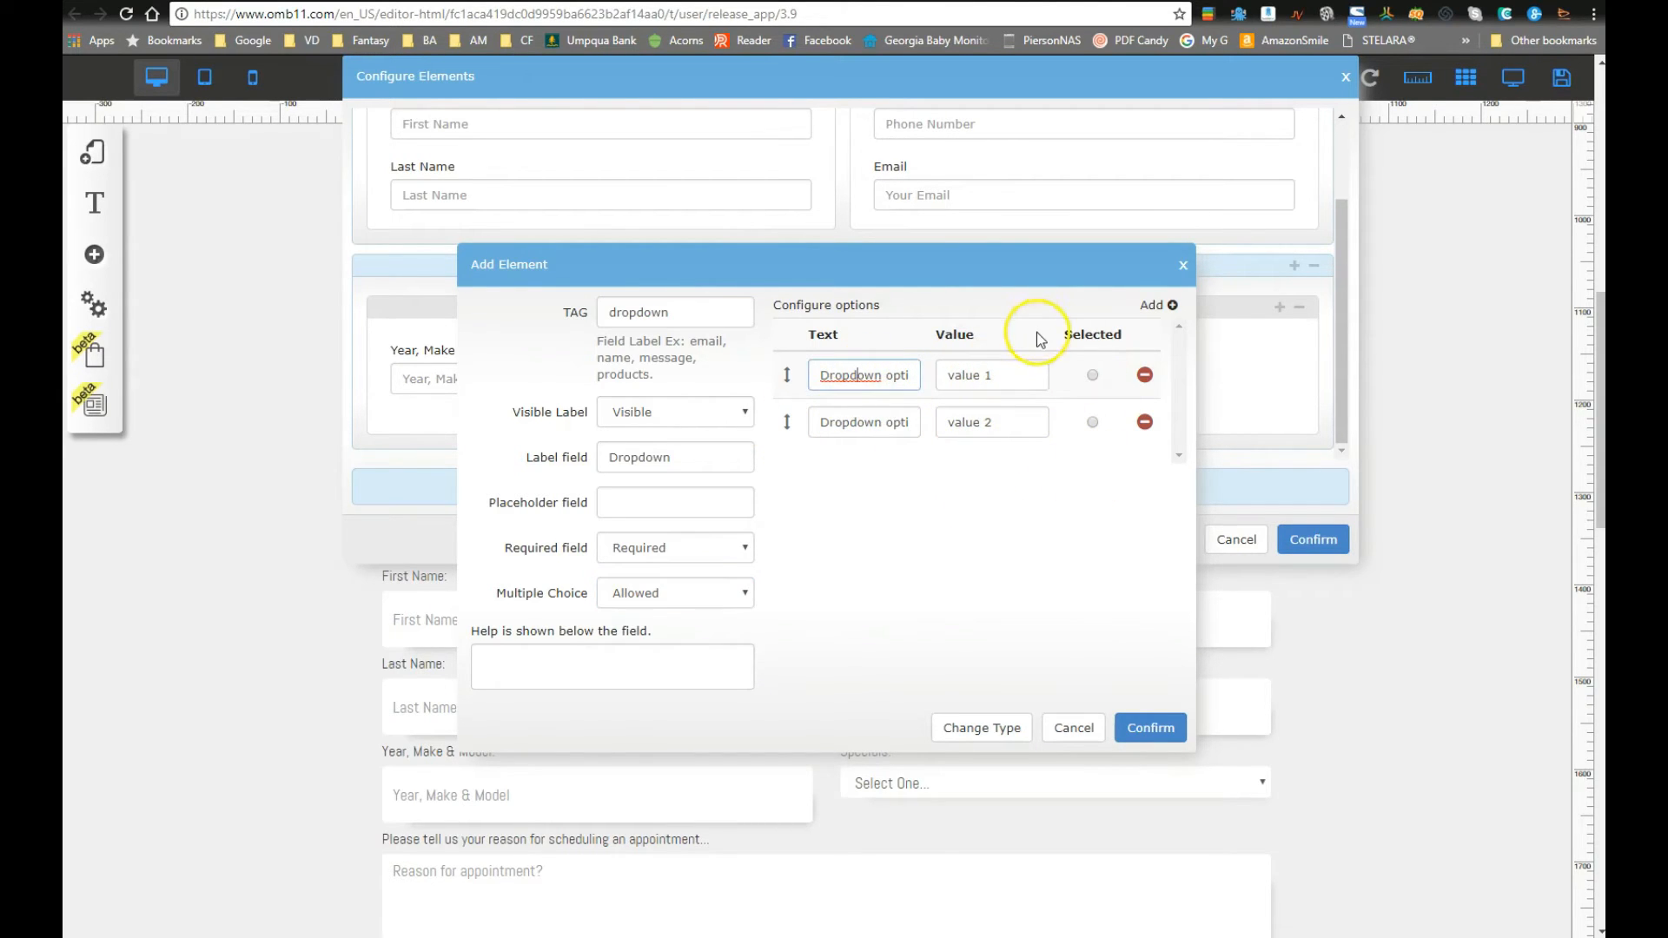
key(ctrl+a)
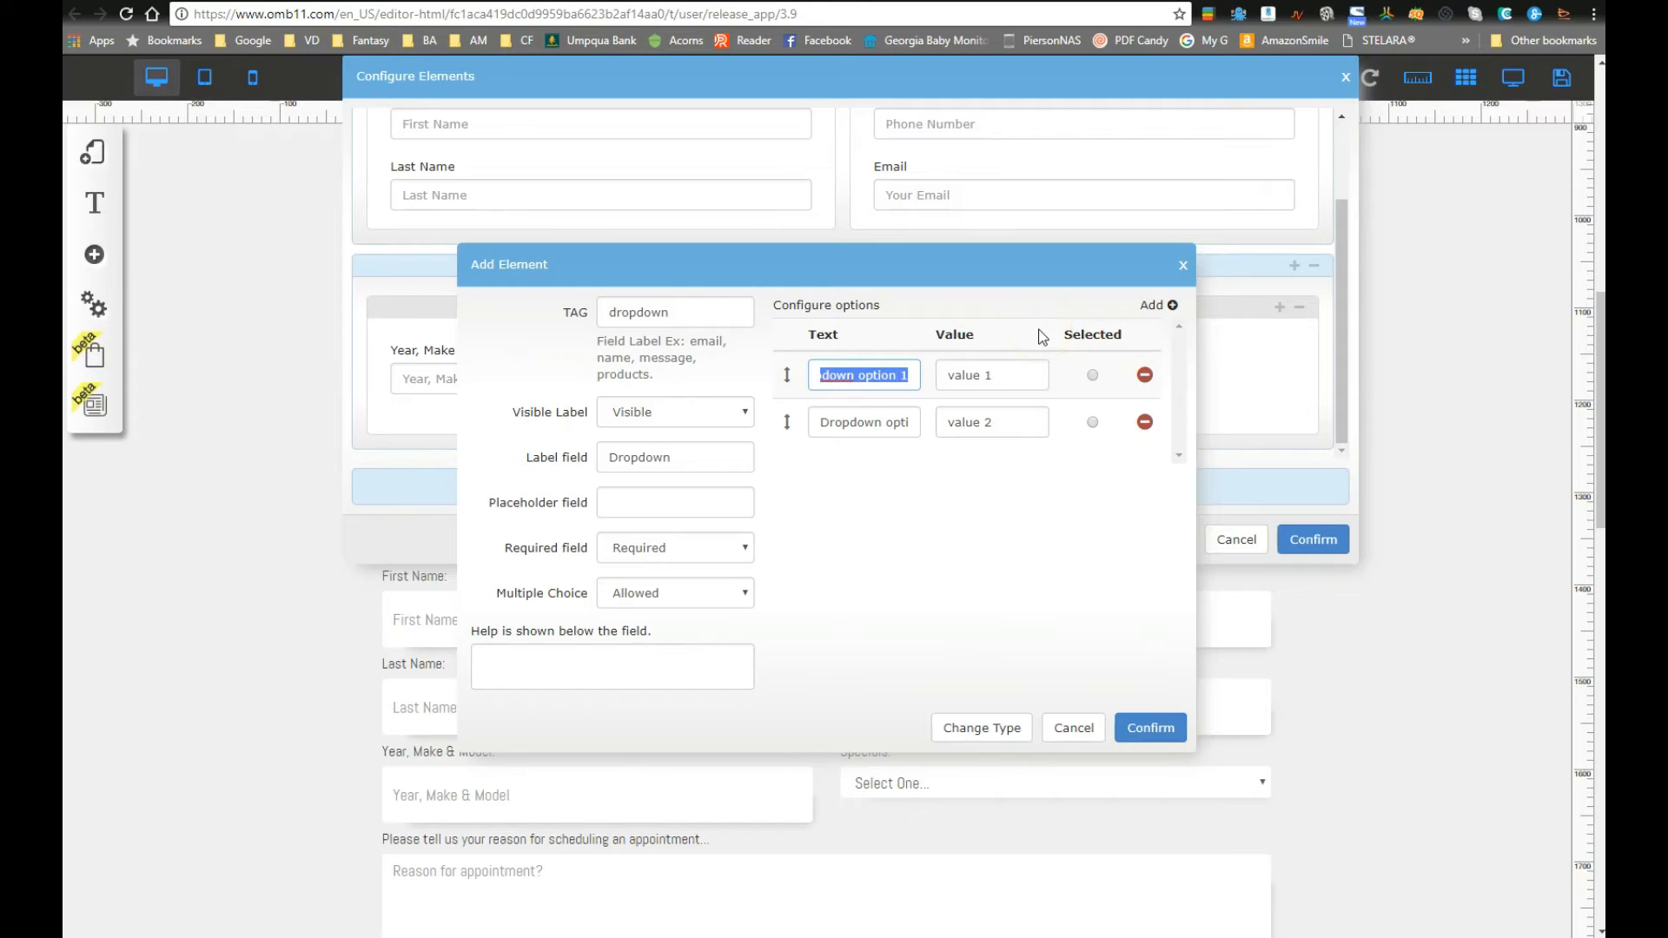
text($)
key(Tab)
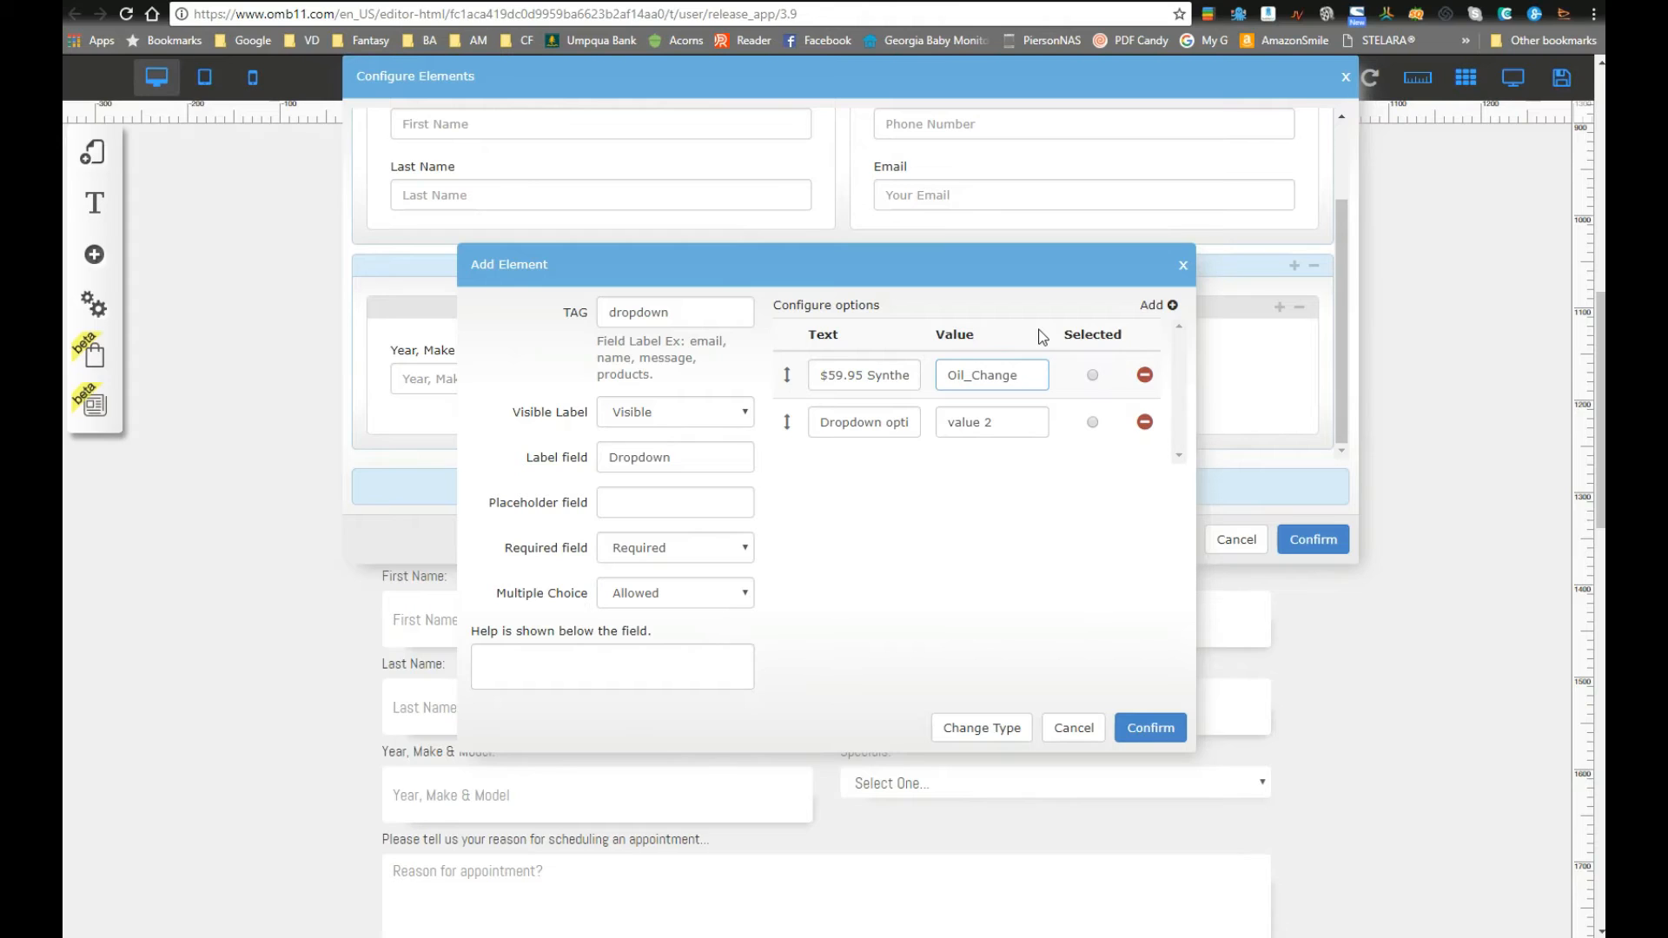
key(Tab)
key(Tab)
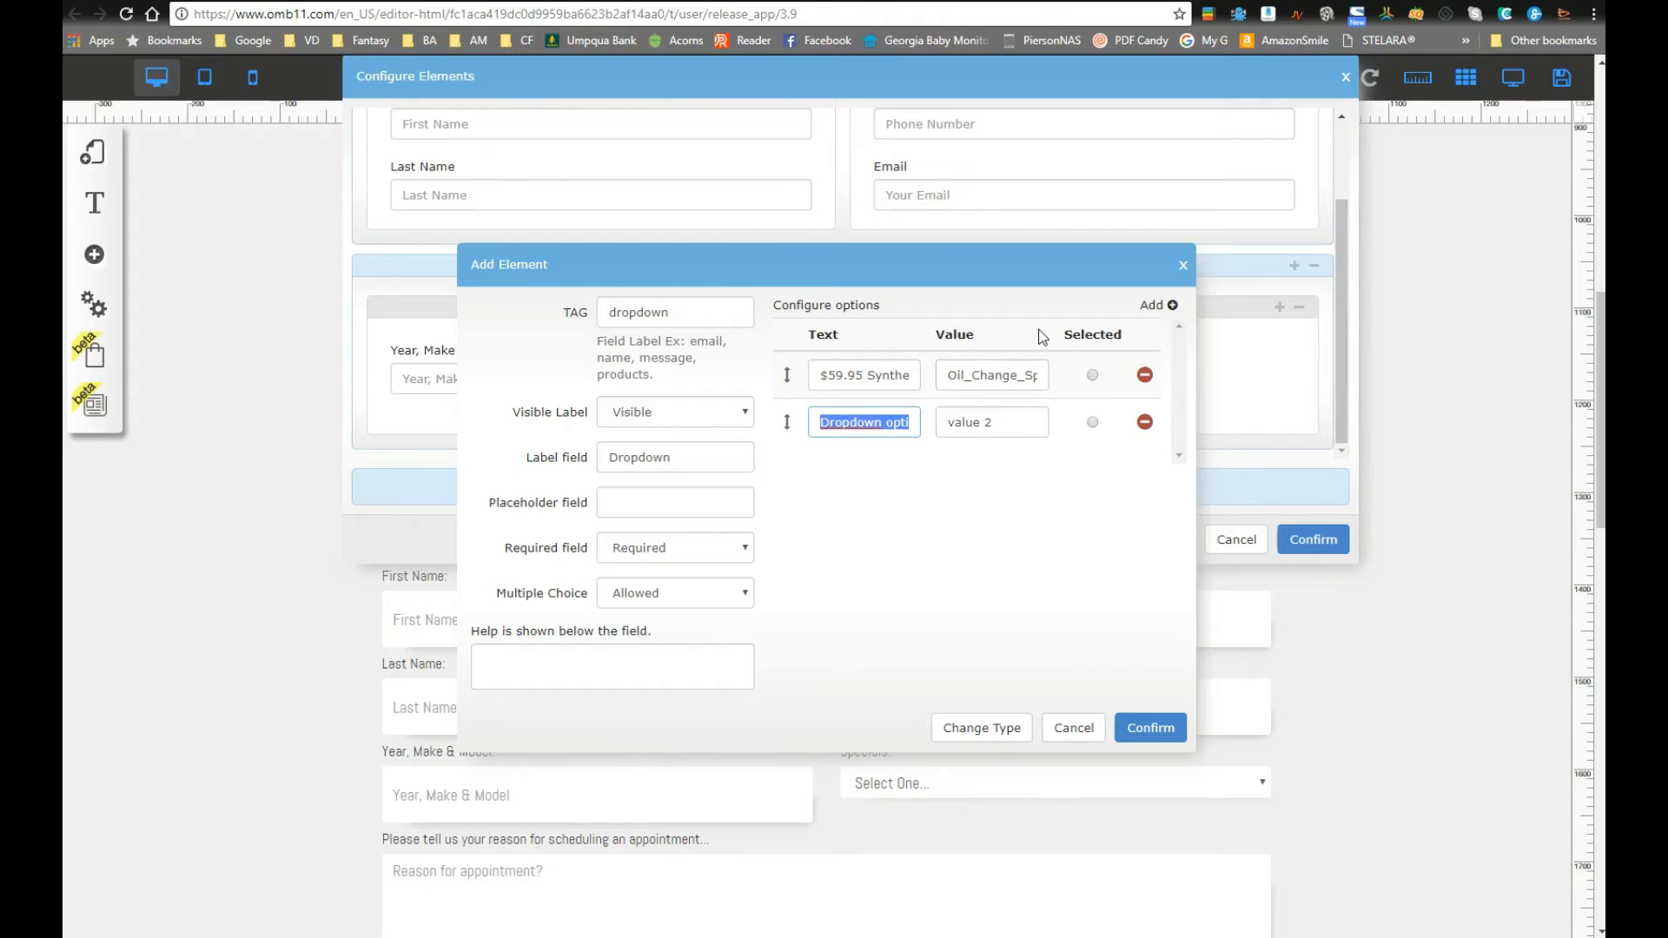
text(F)
key(Tab)
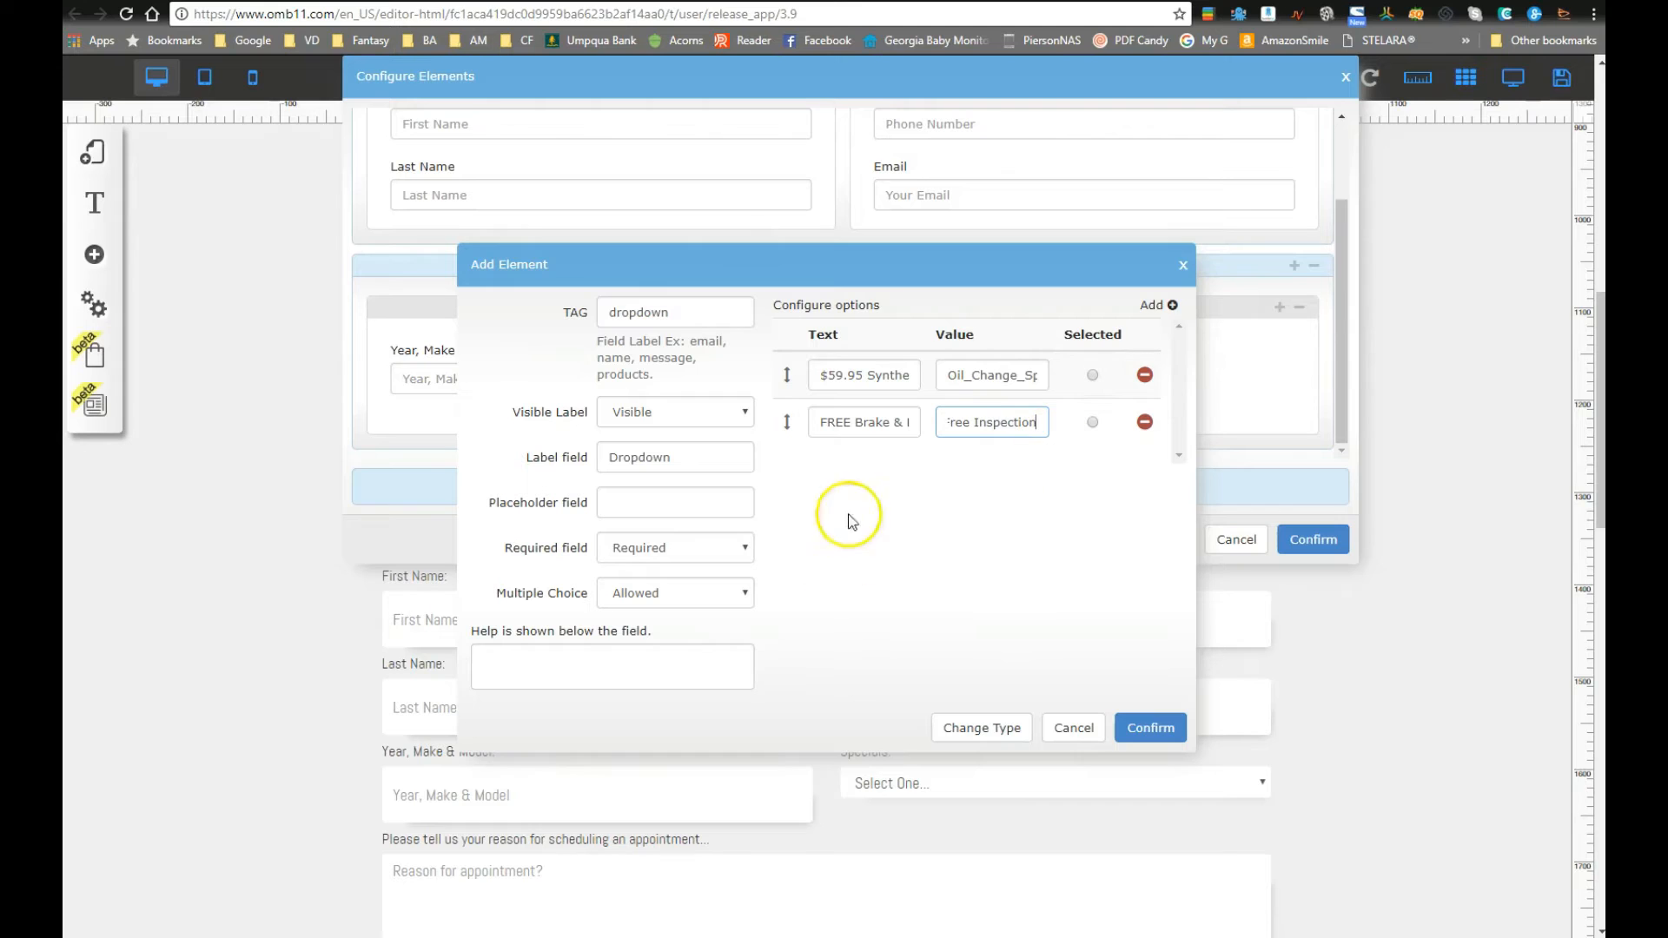
Step: Add a third option row, clear its placeholder label, and confirm both dialogs
click(1155, 305)
click(852, 473)
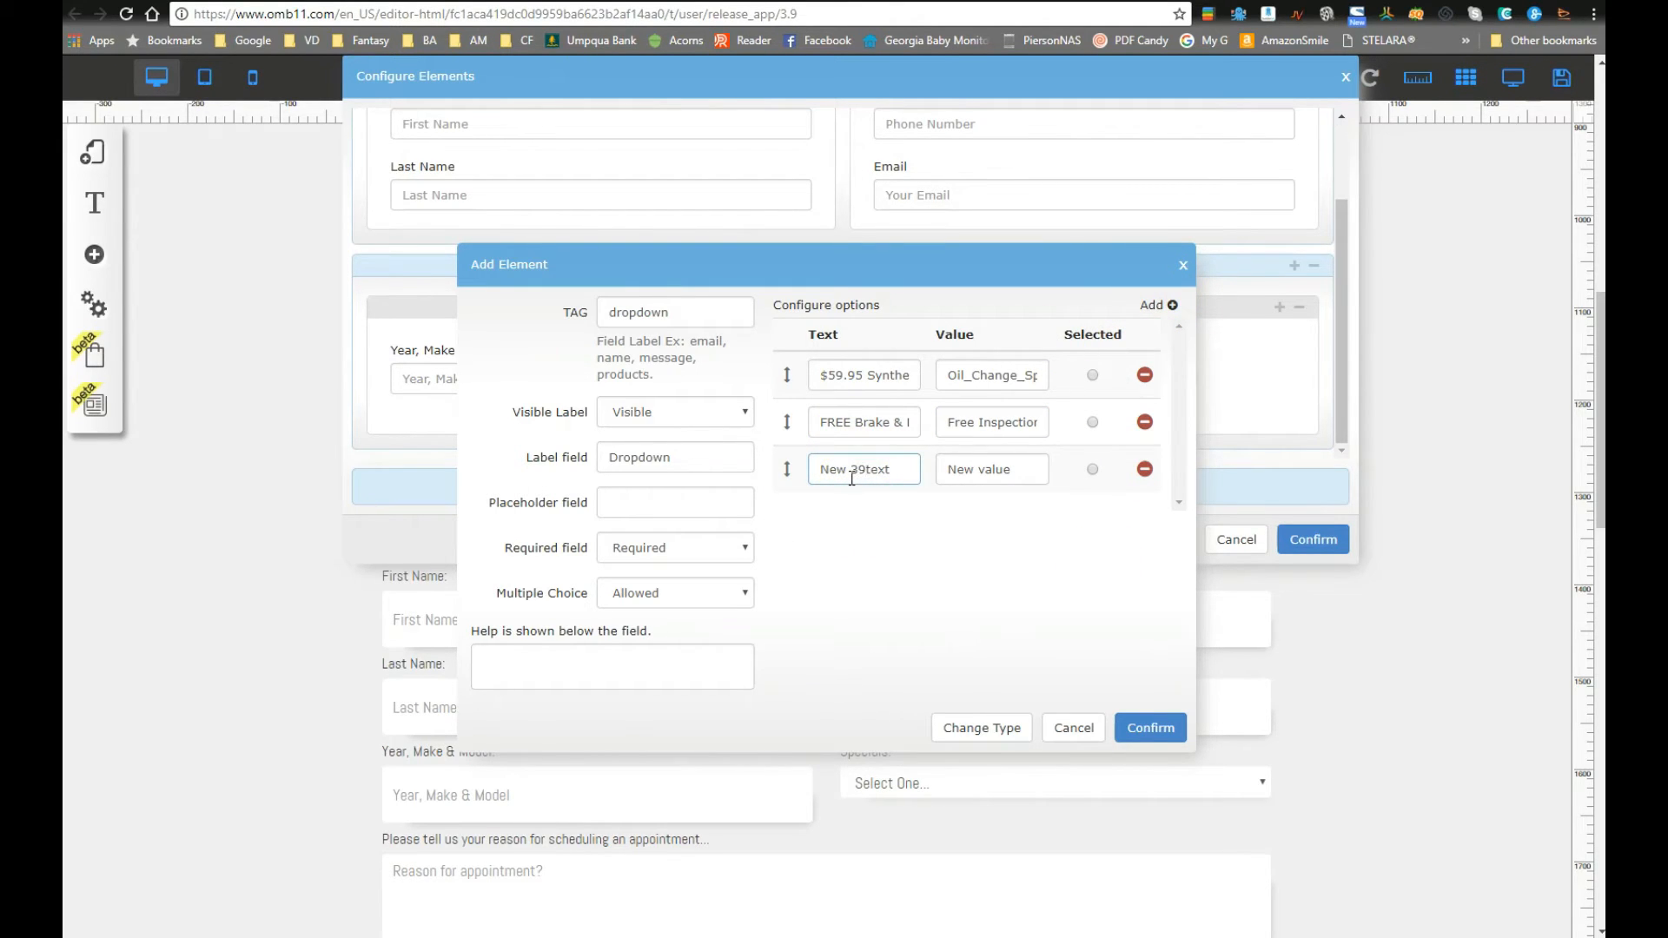
triple_click(851, 477)
key(BackSpace)
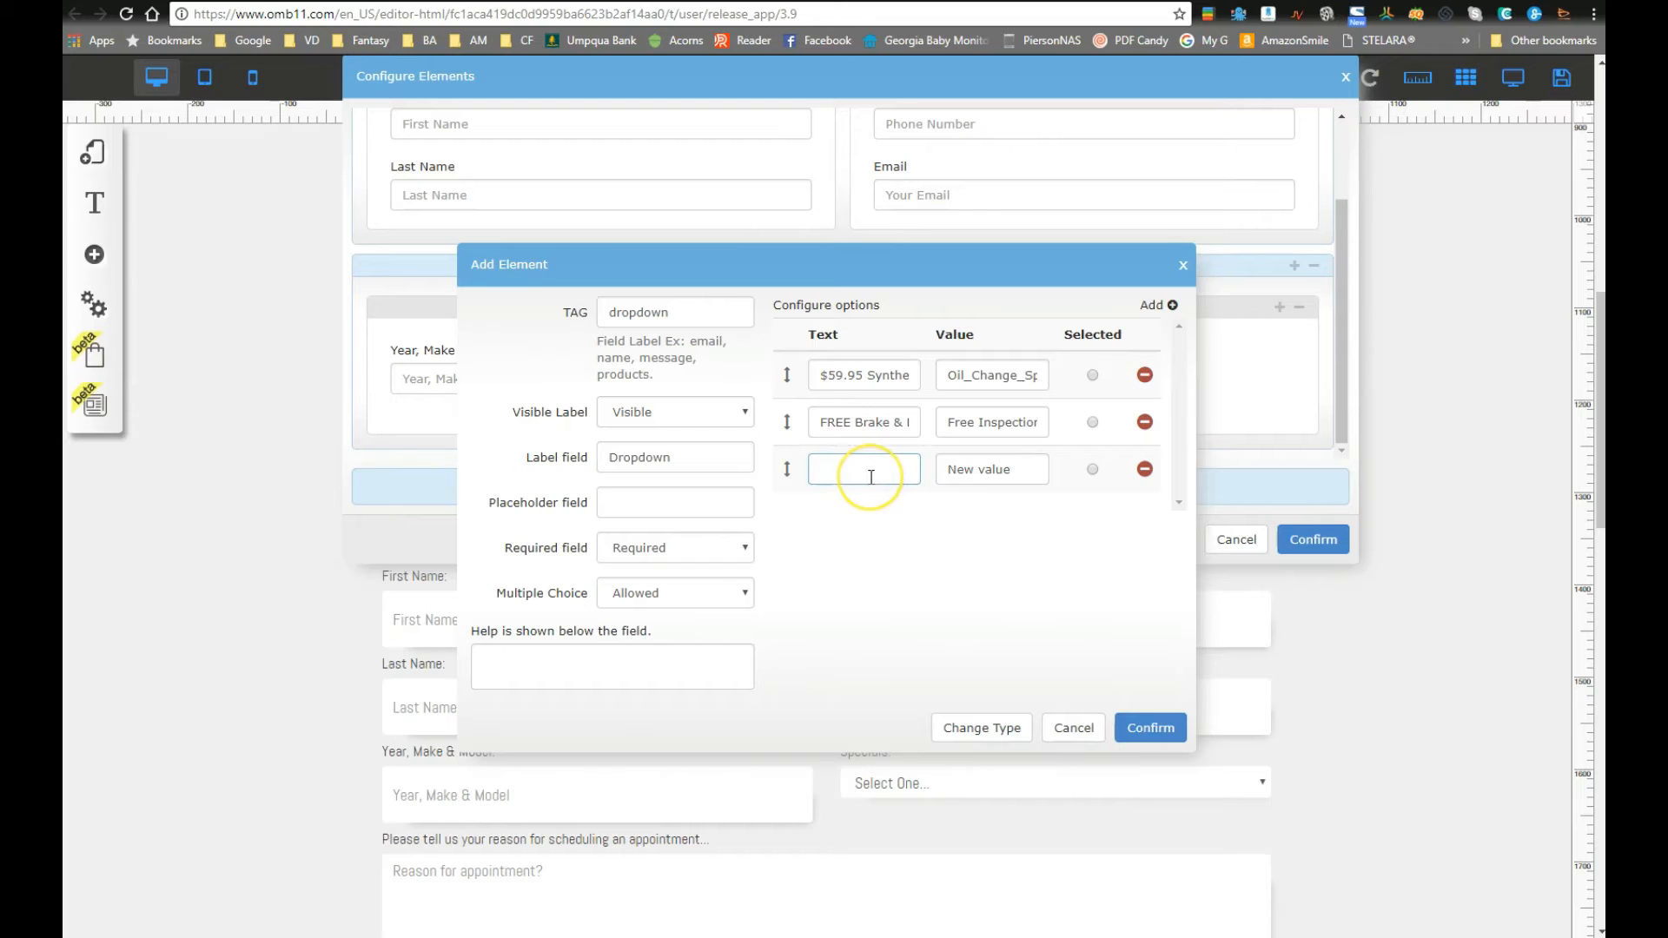
click(1135, 725)
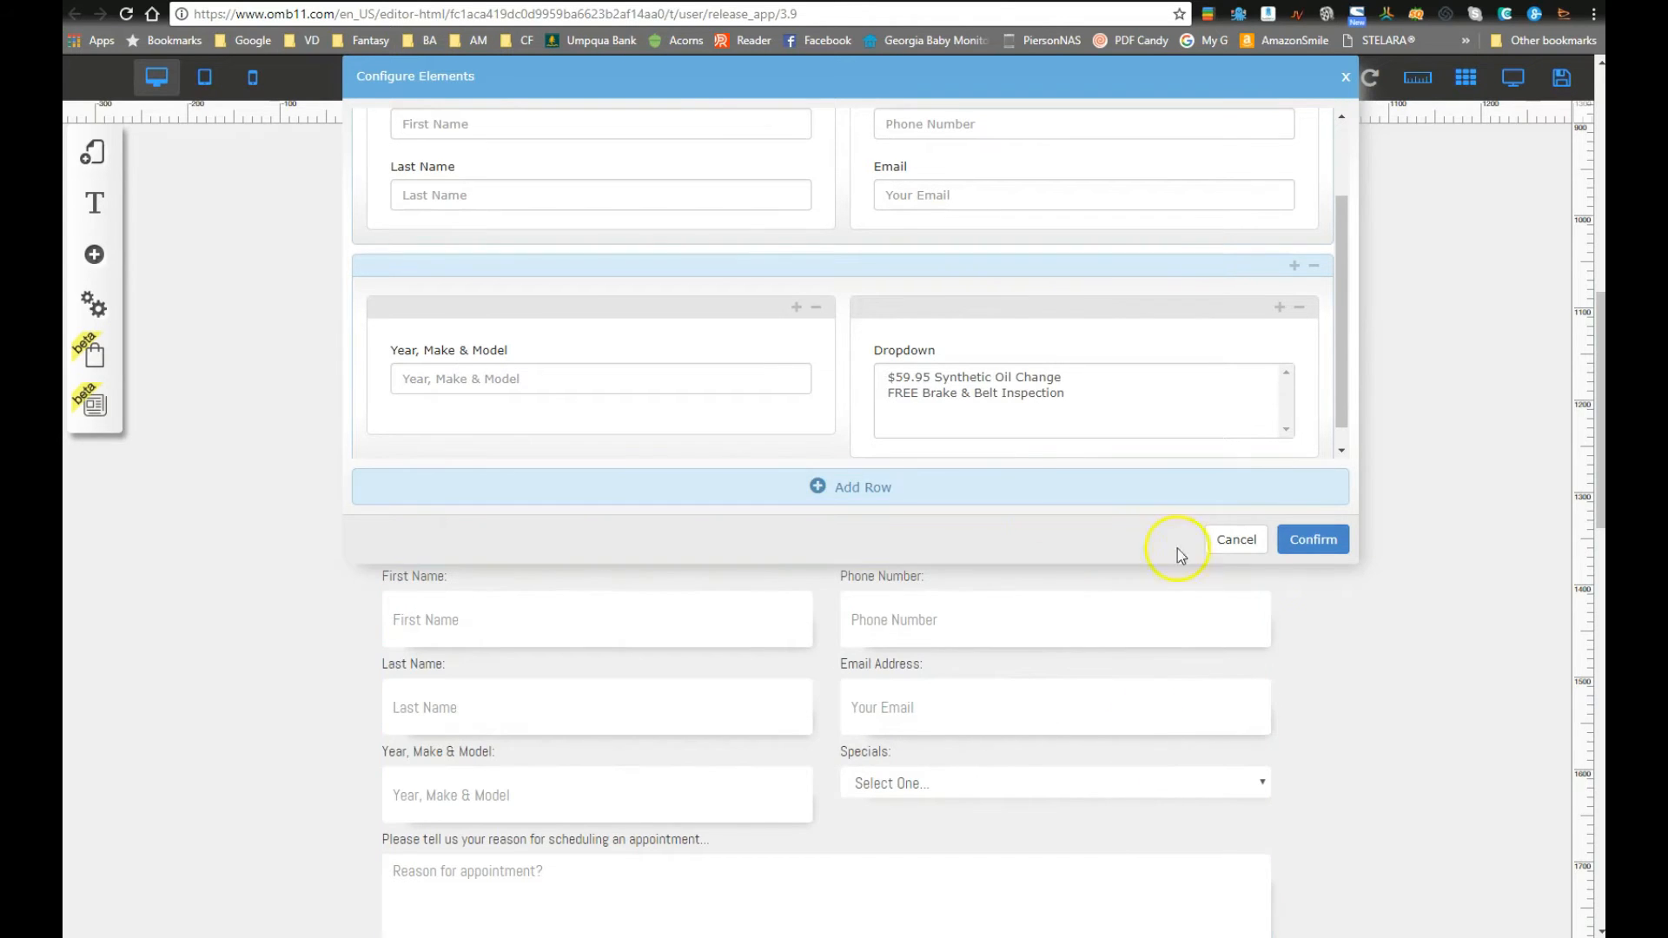
click(1313, 540)
scroll(1302, 585, down, 3)
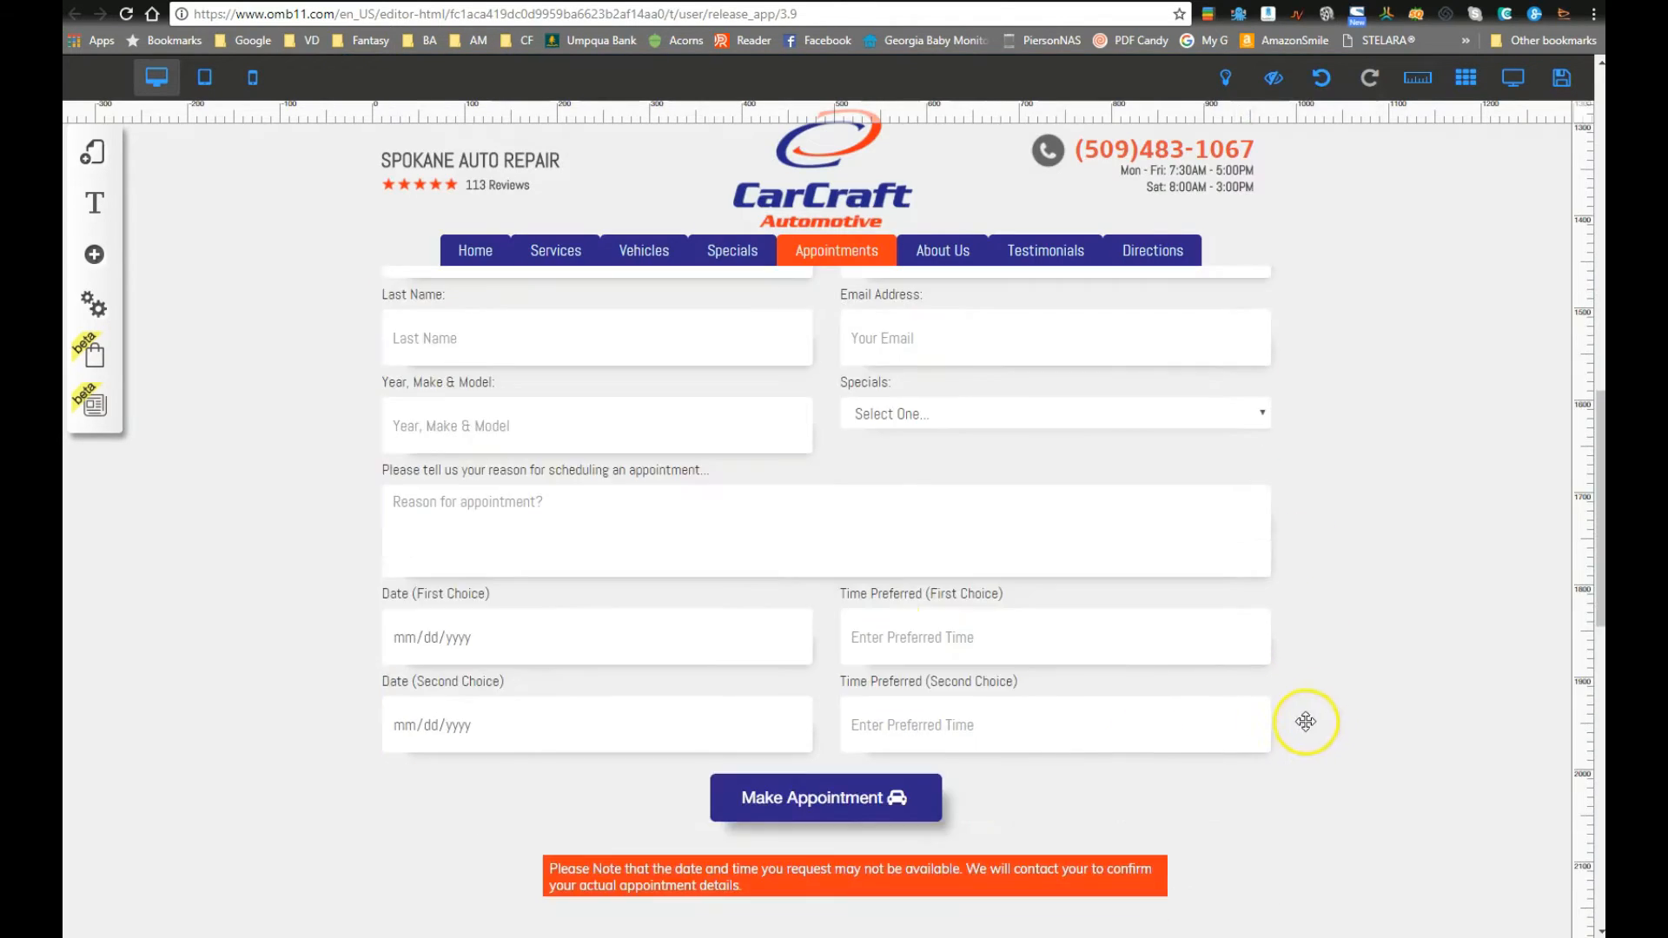
click(952, 425)
click(801, 394)
mouse_move(930, 335)
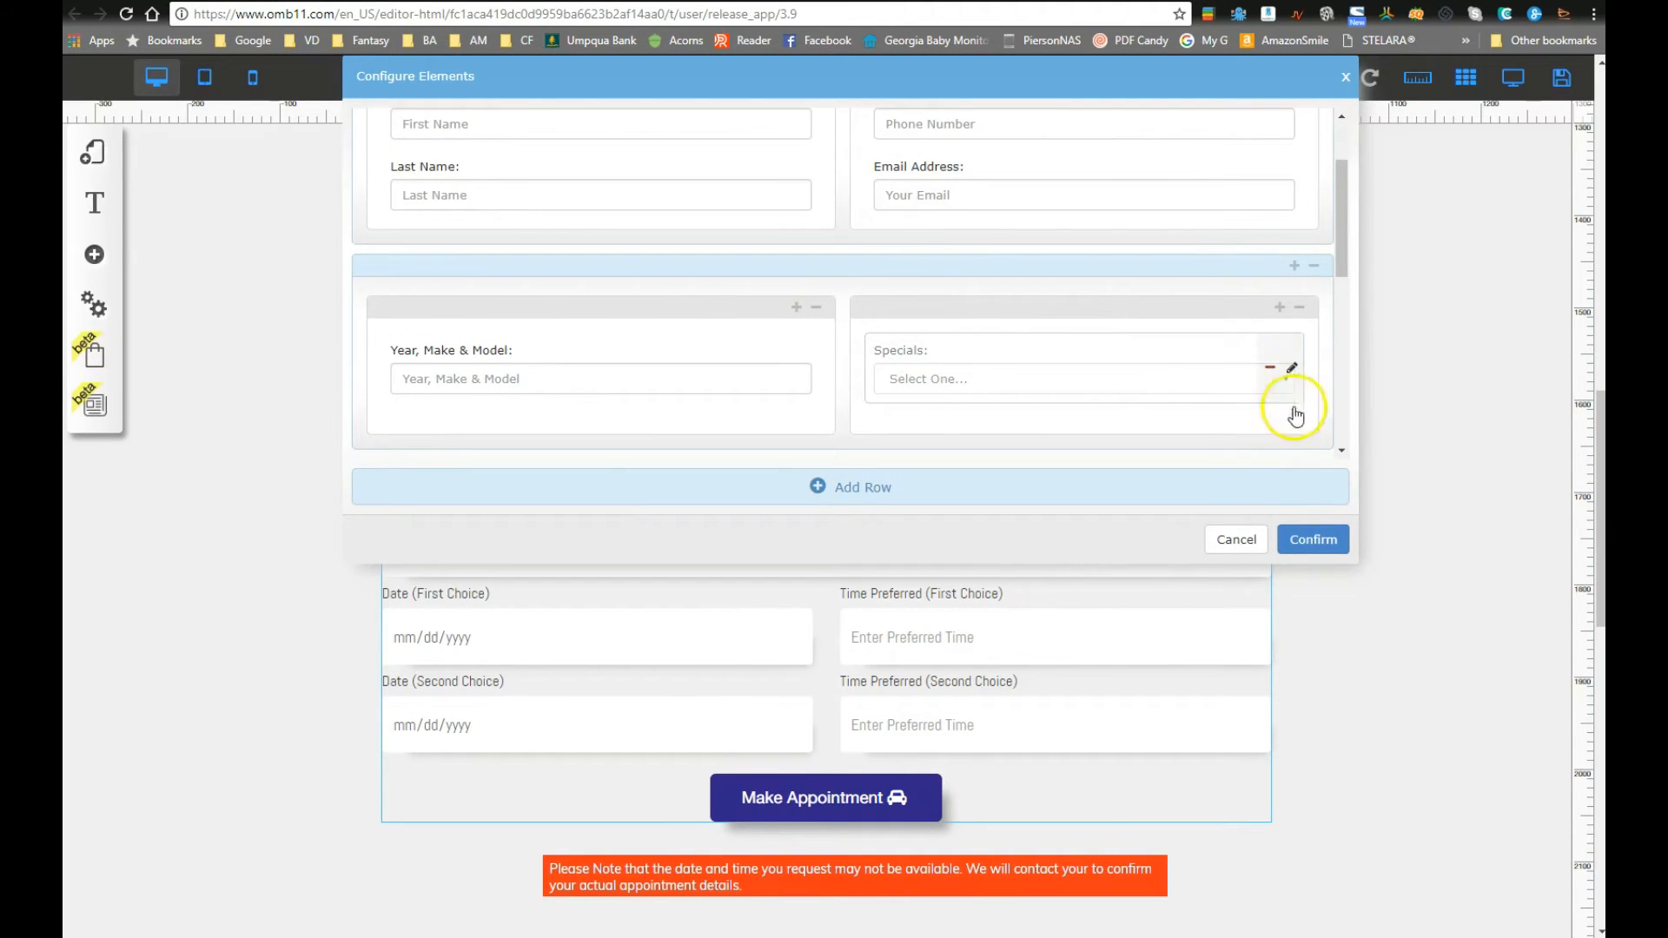
click(1291, 370)
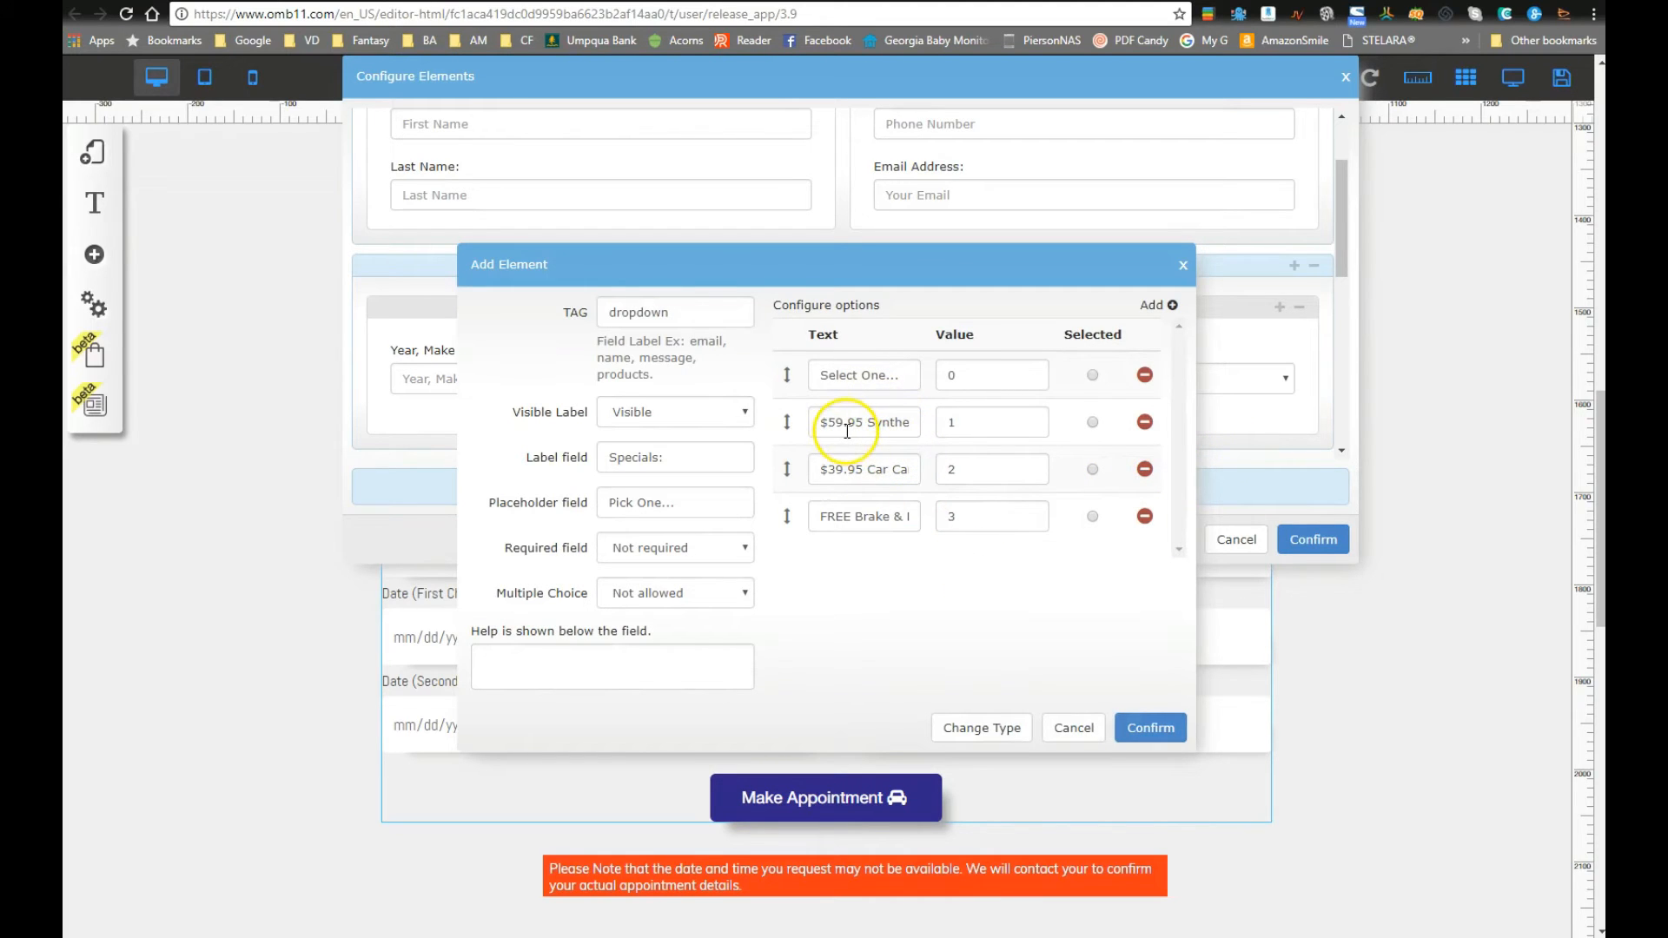
mouse_move(820, 469)
mouse_down()
mouse_move(941, 465)
mouse_move(836, 449)
mouse_up()
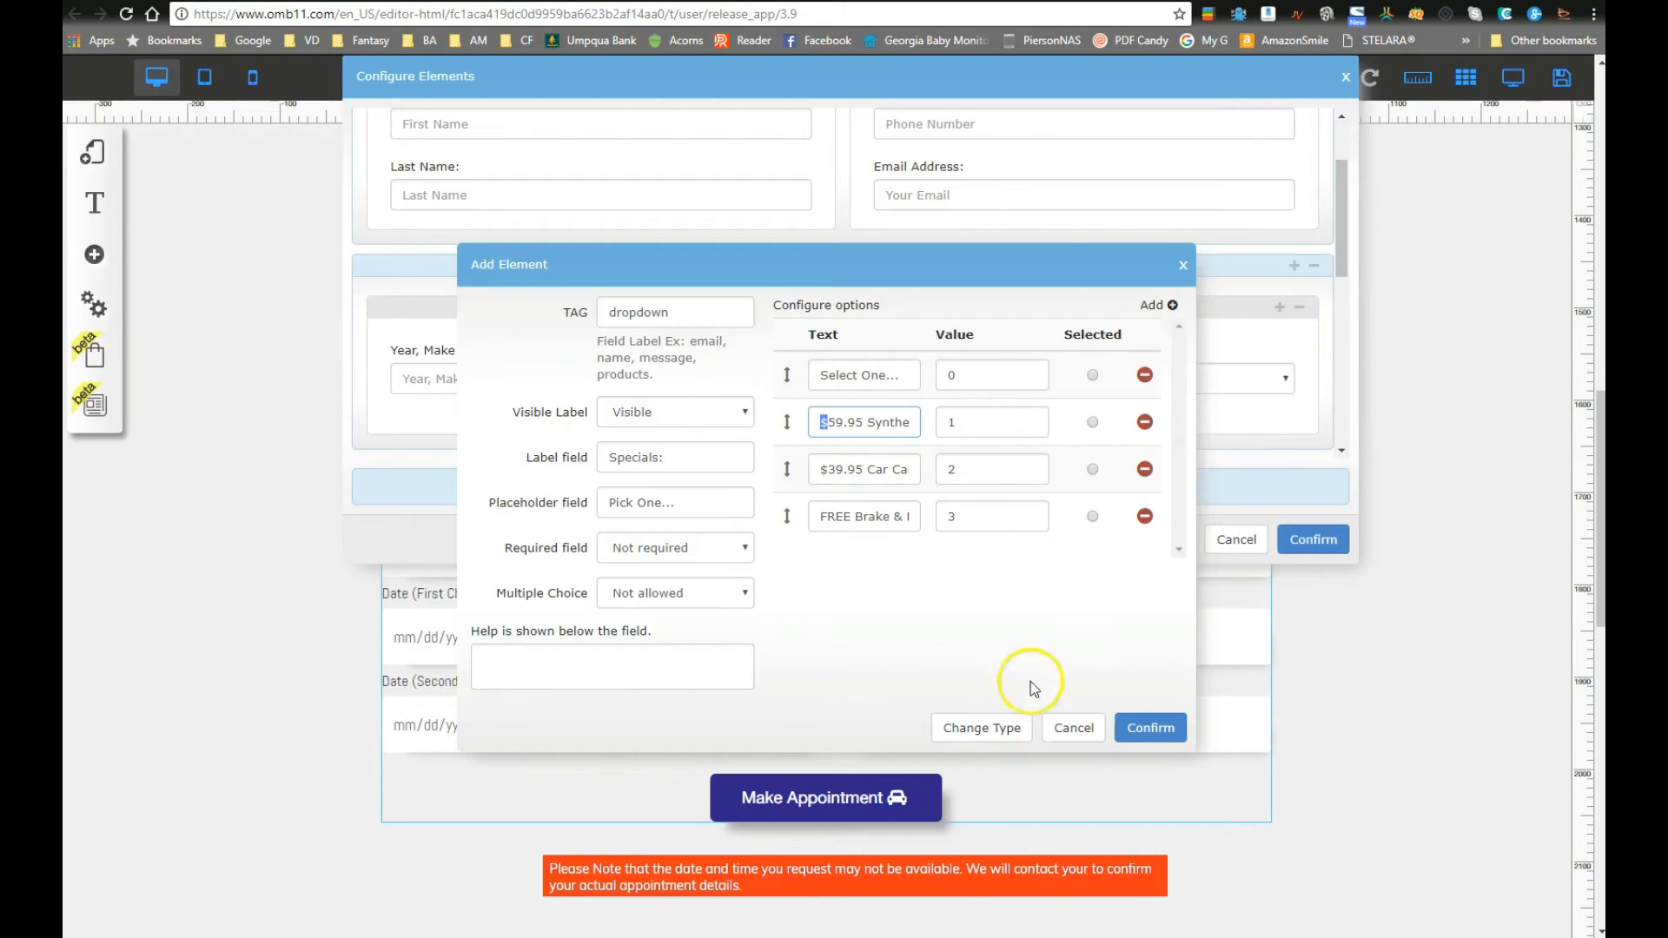
click(1055, 724)
click(1232, 539)
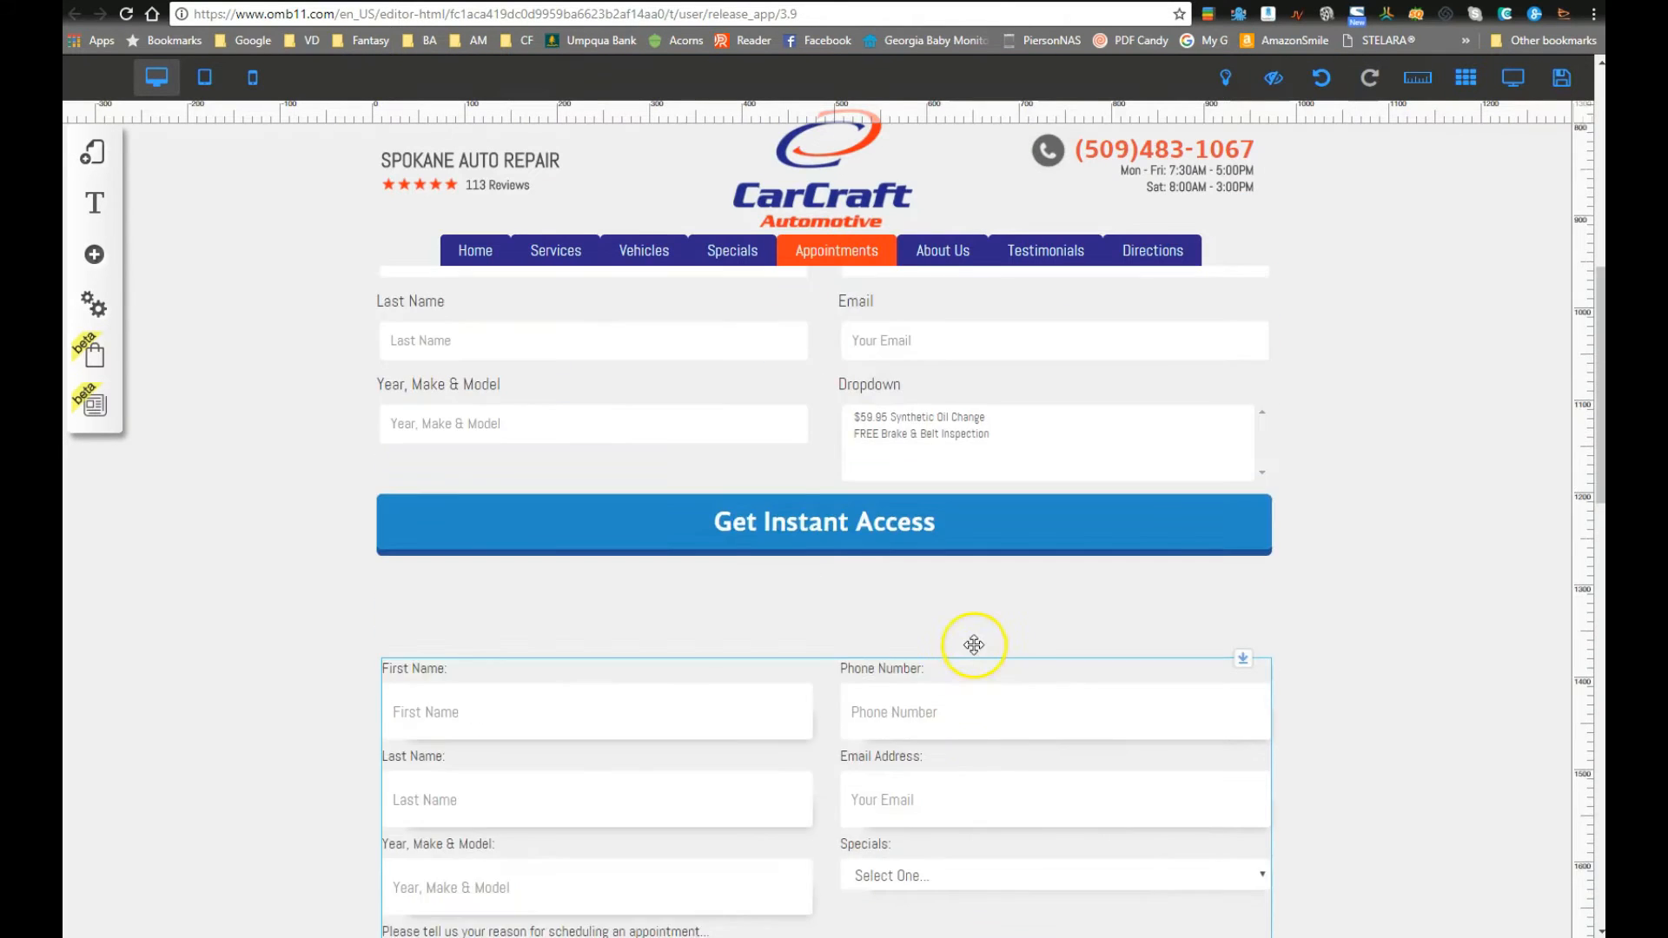
scroll(953, 698, down, 2)
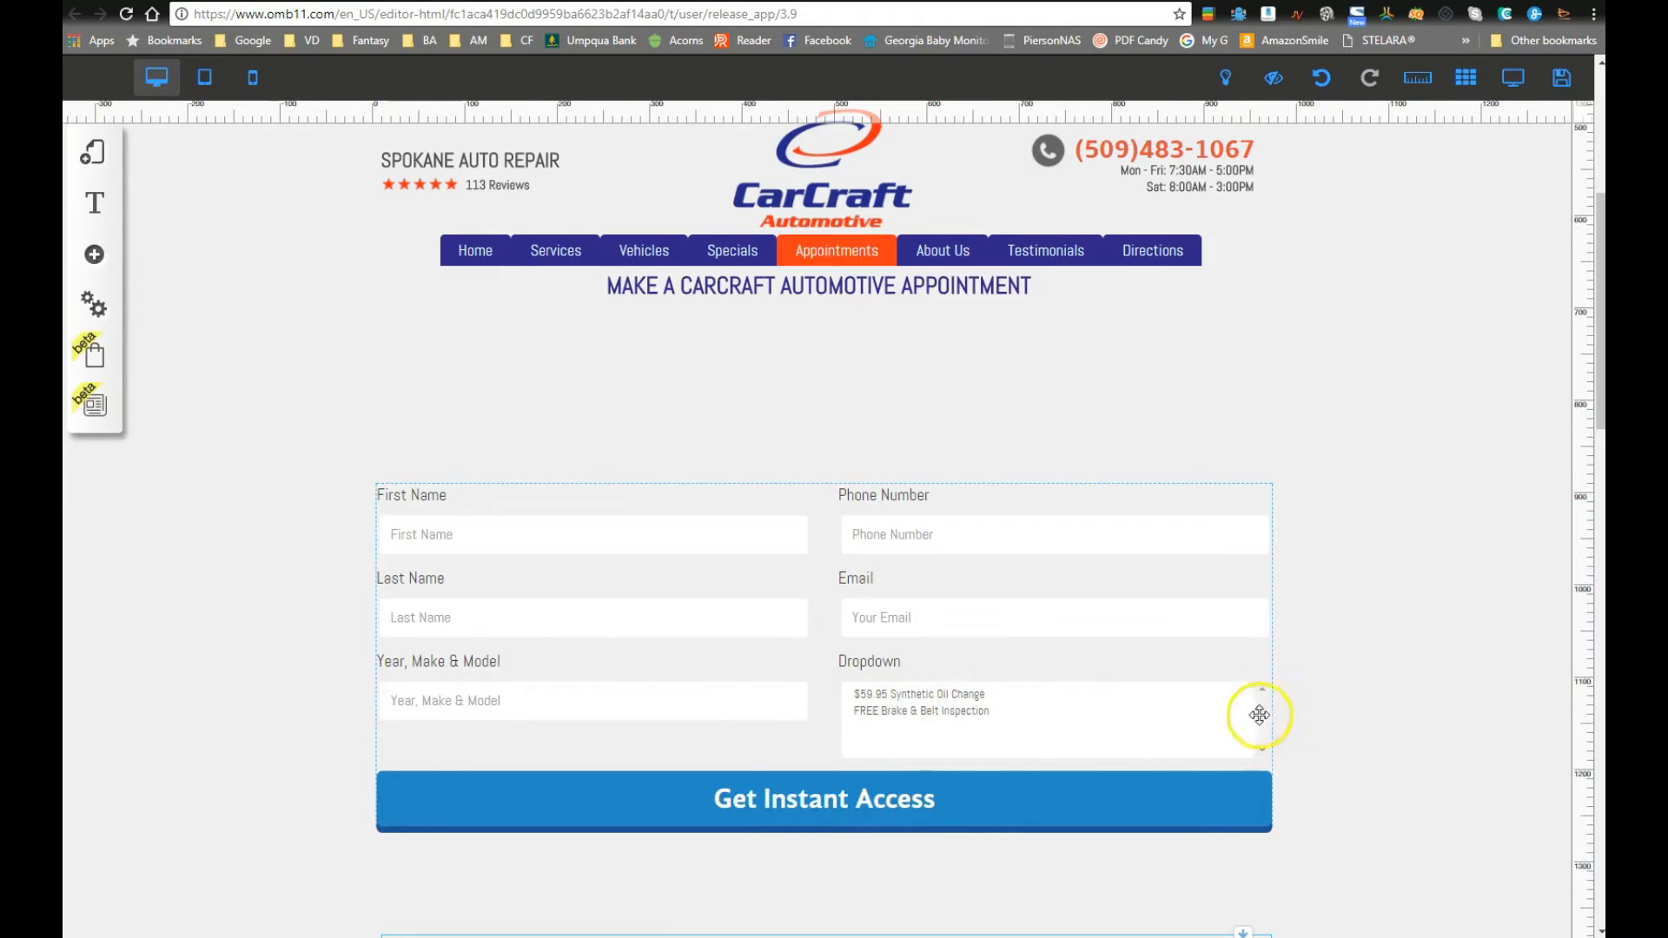
Step: Fill the Dropdown's third option with label $39.95 Car Care Package and value Car_Care_Package, then confirm
click(977, 720)
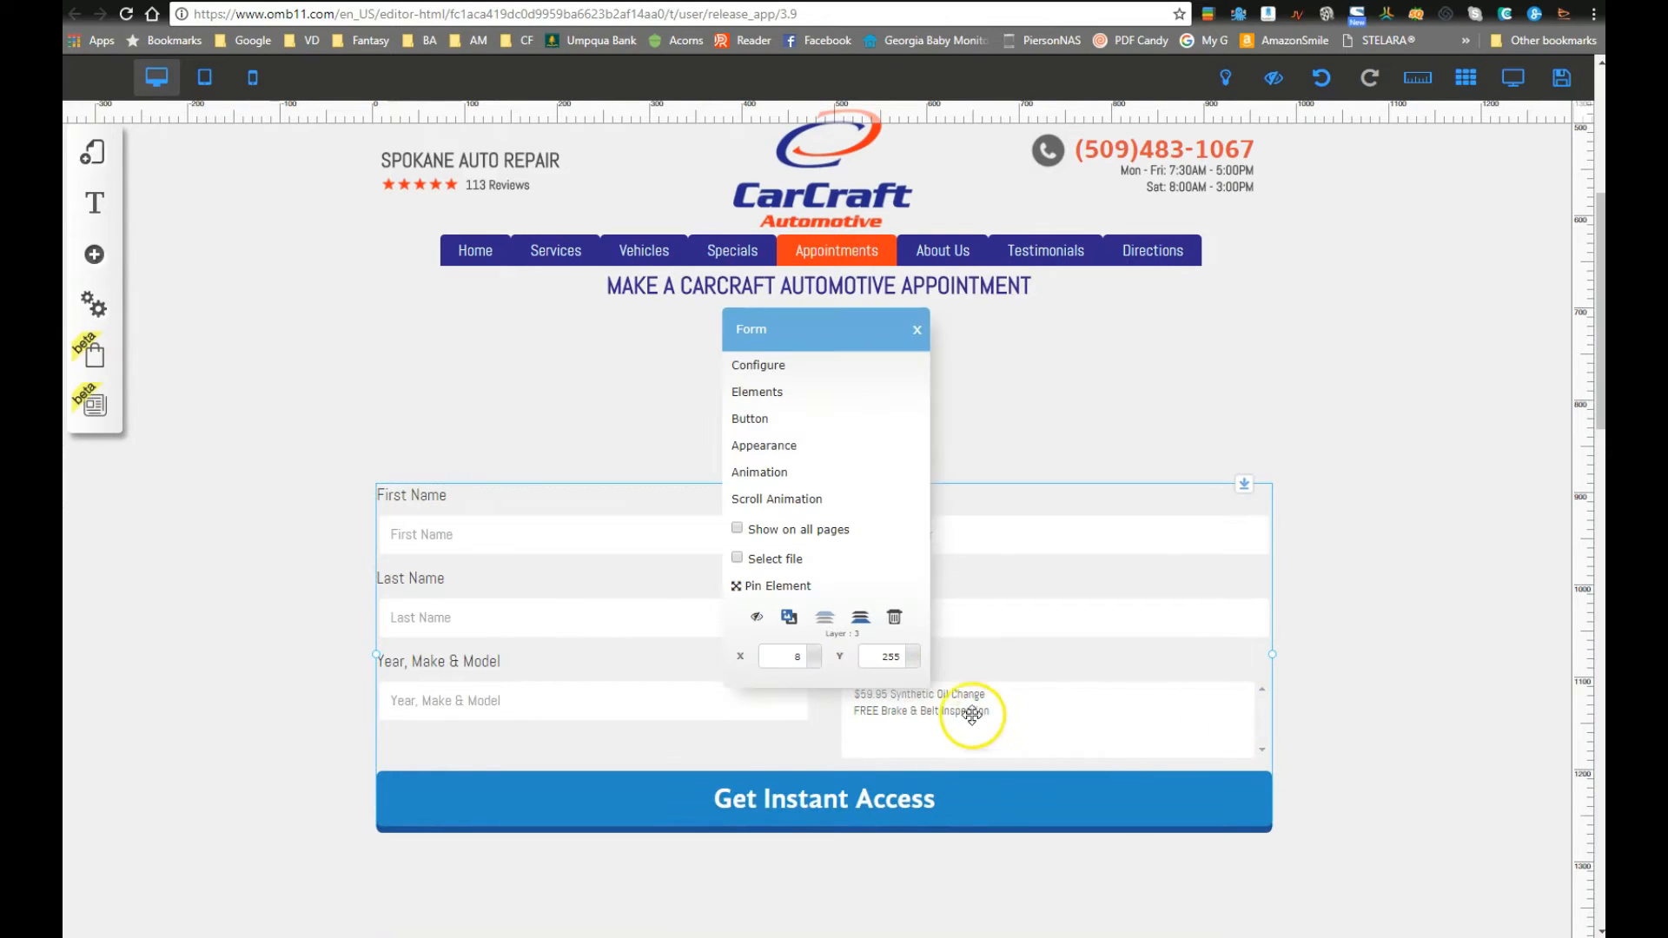
click(779, 400)
mouse_move(1023, 383)
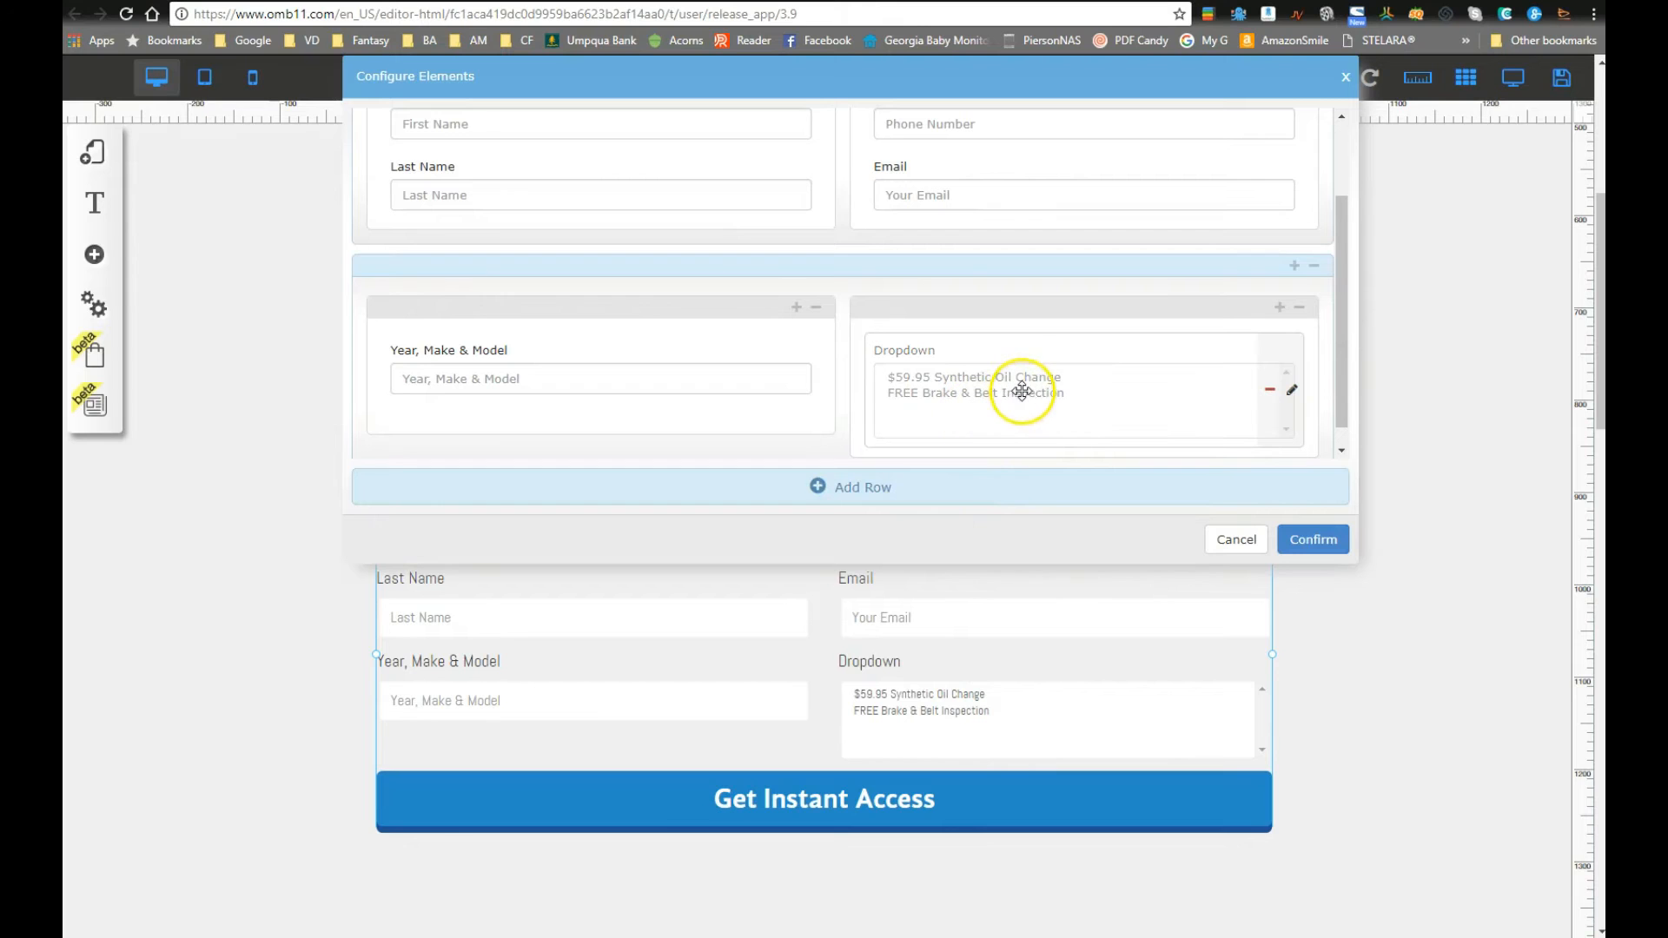
click(1292, 392)
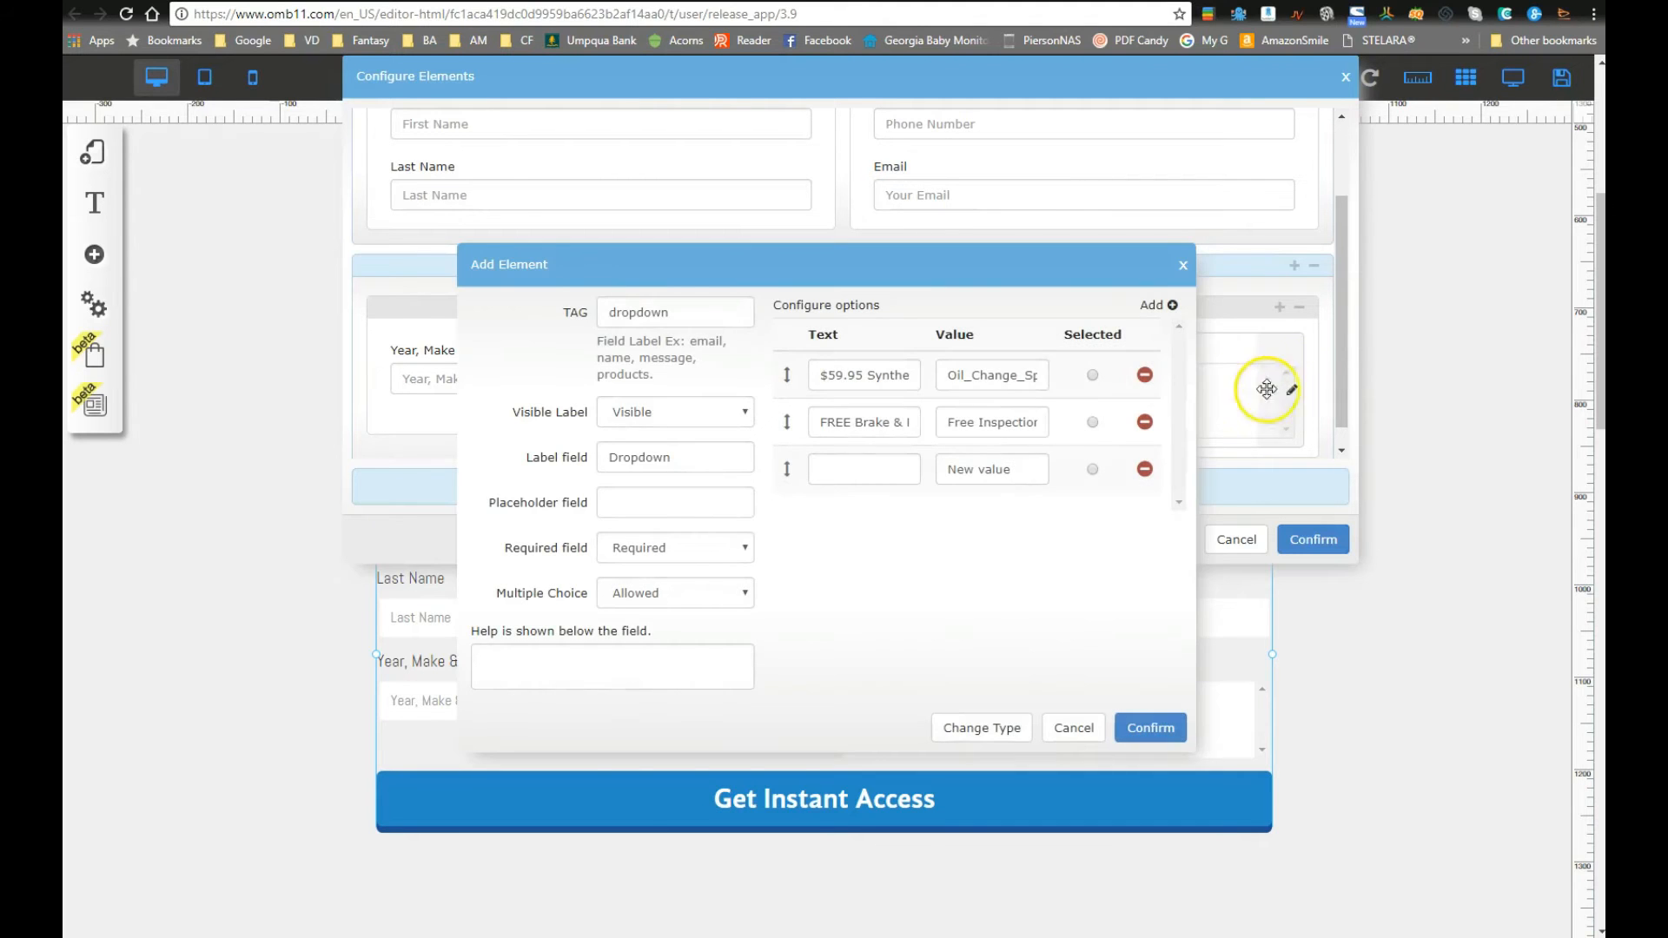
click(844, 467)
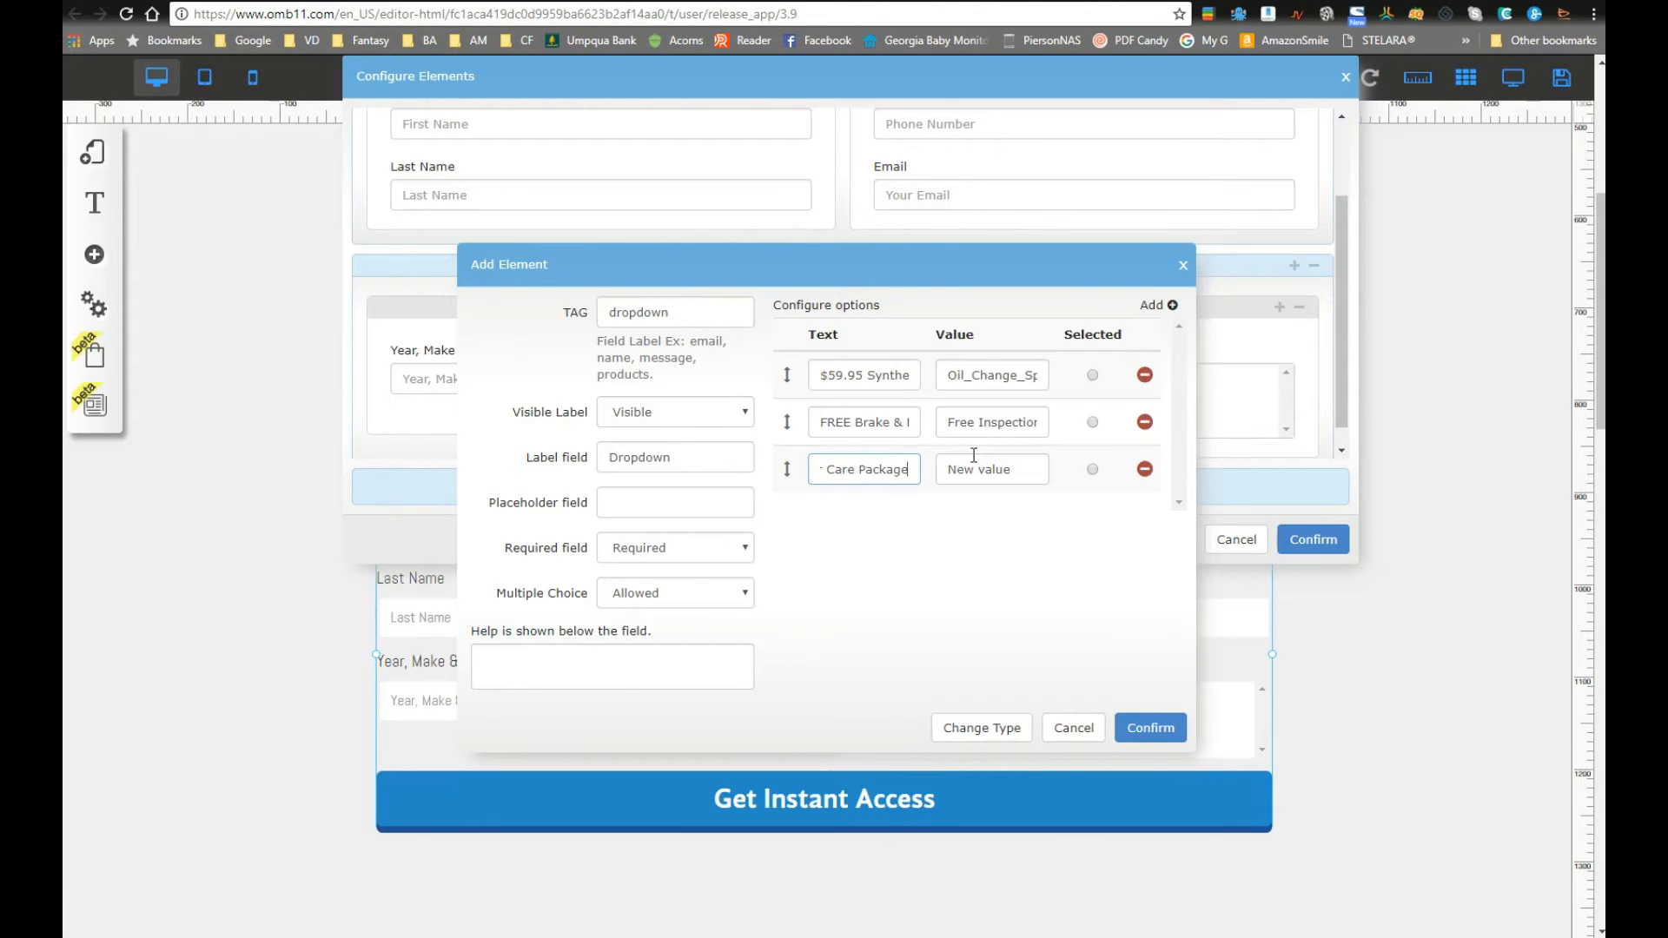
key(Tab)
text(Car)
click(953, 453)
text(_Package)
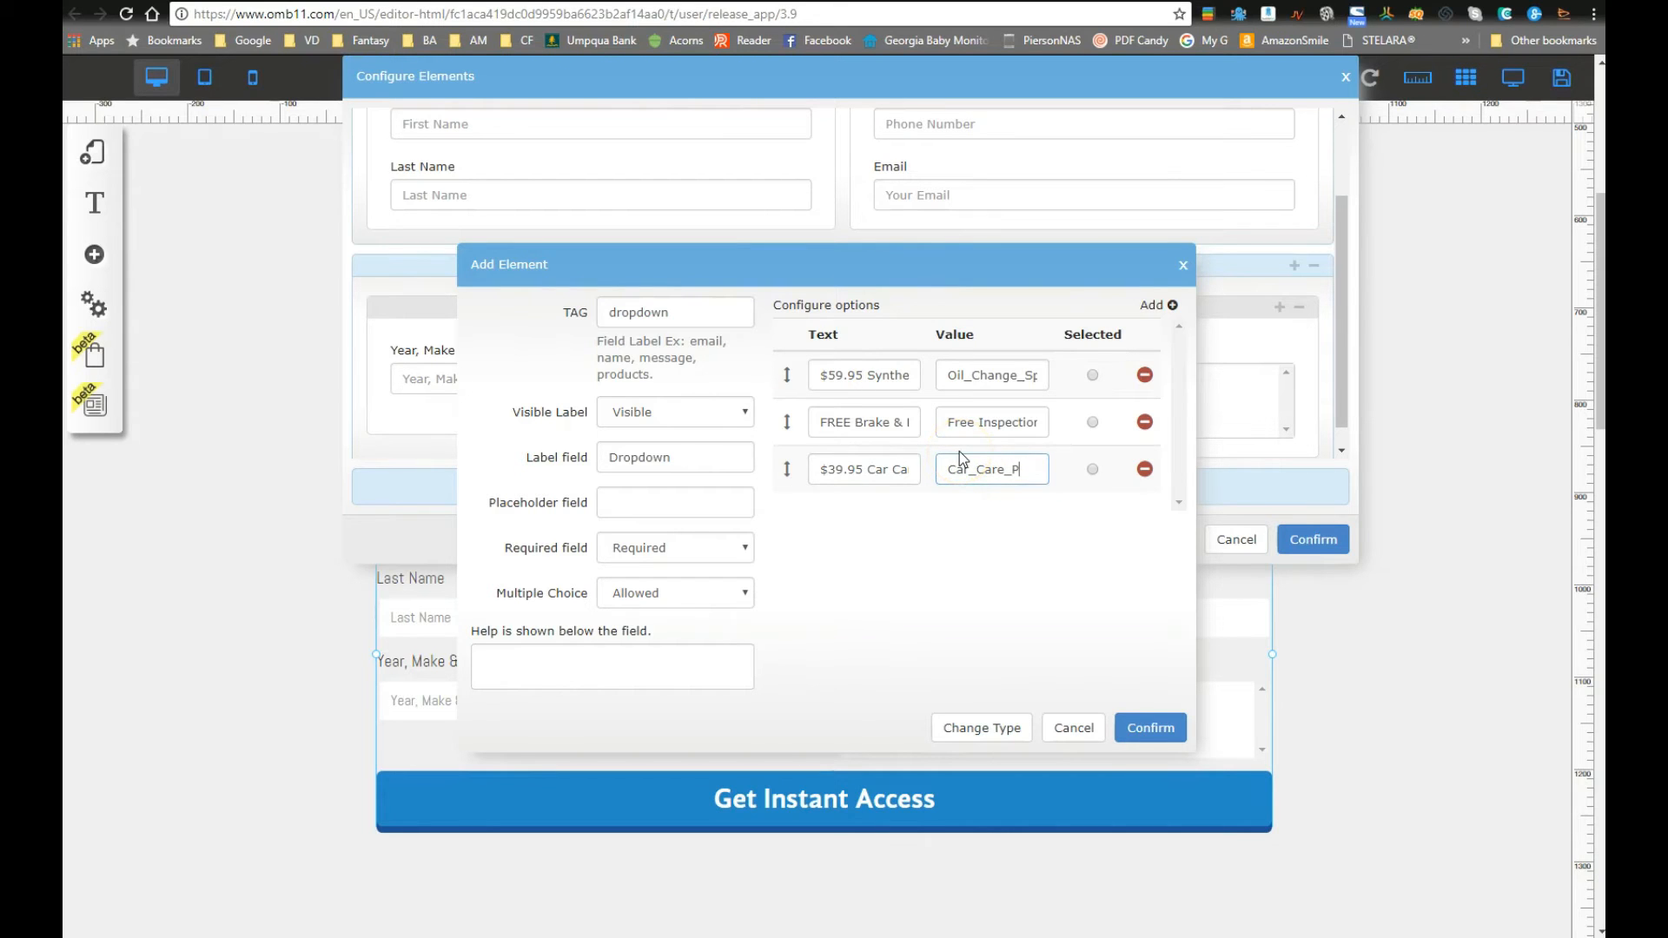
click(980, 422)
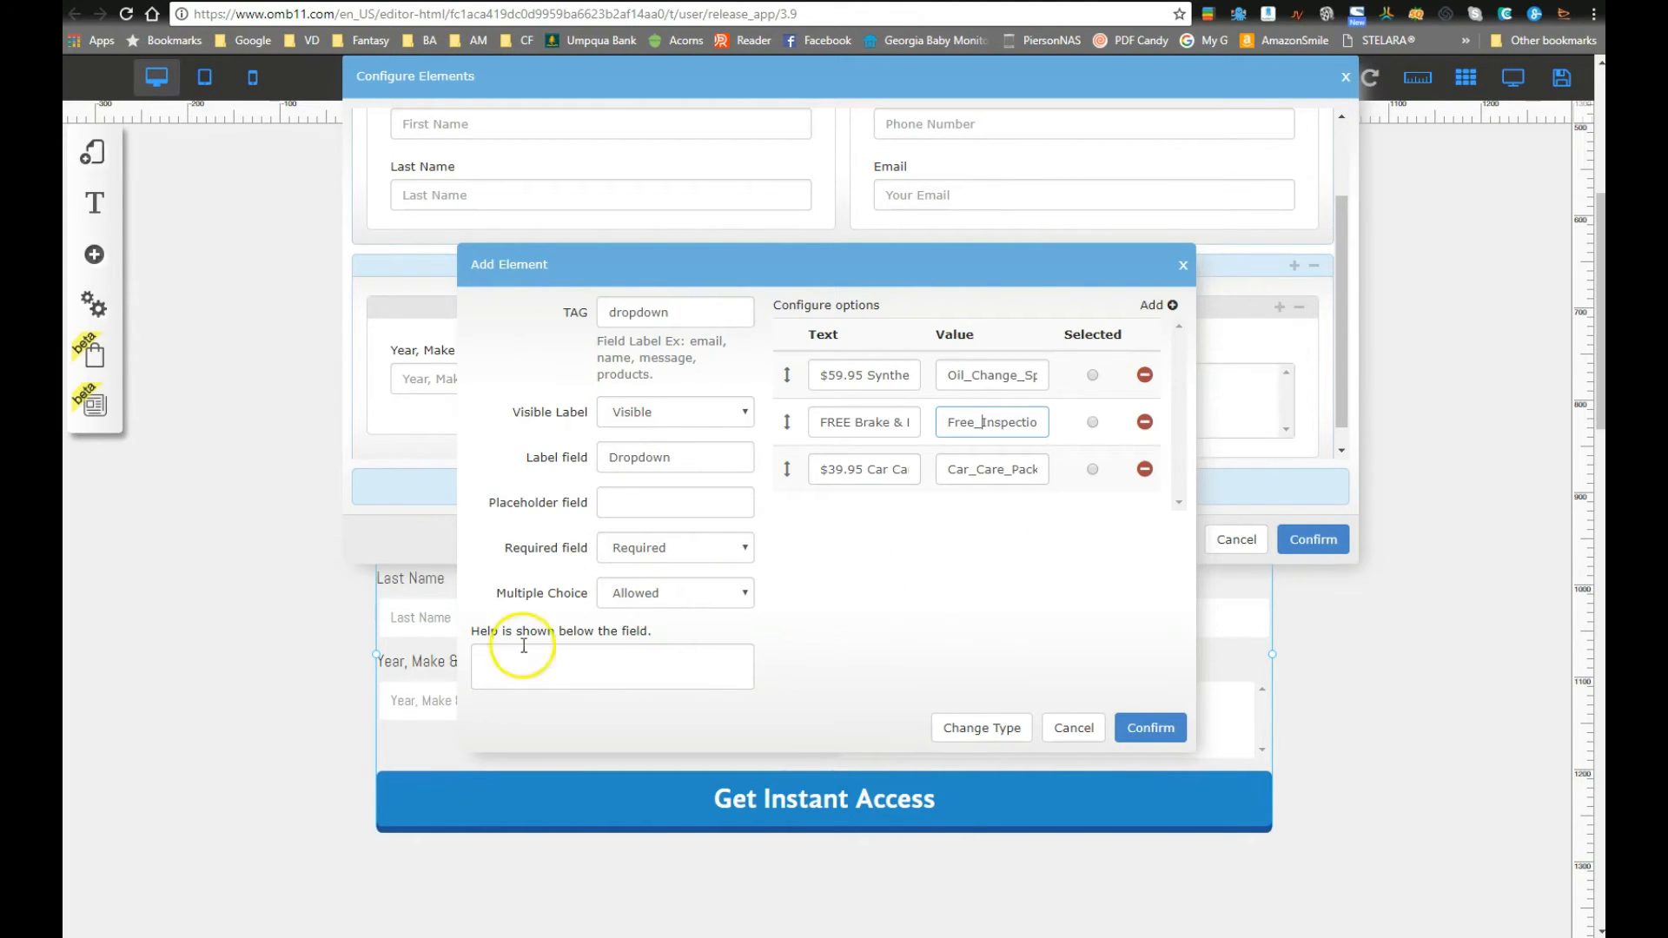
click(1145, 728)
click(1312, 539)
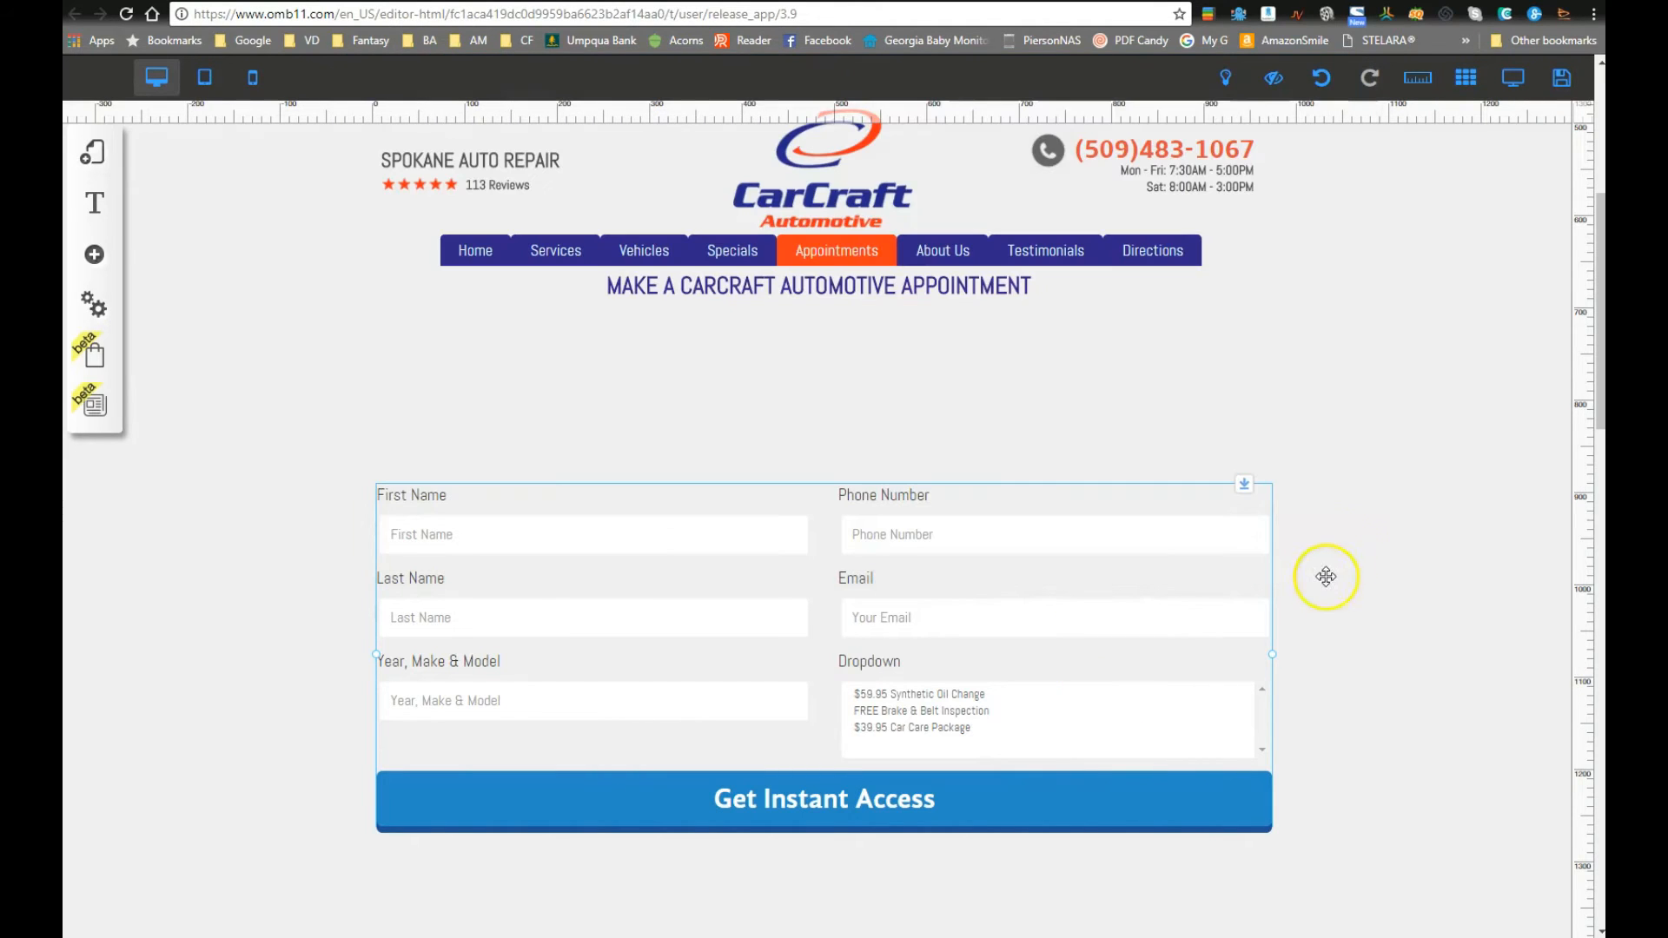
Step: Preview the page and try single and combined selections of the Dropdown's three specials
click(1514, 77)
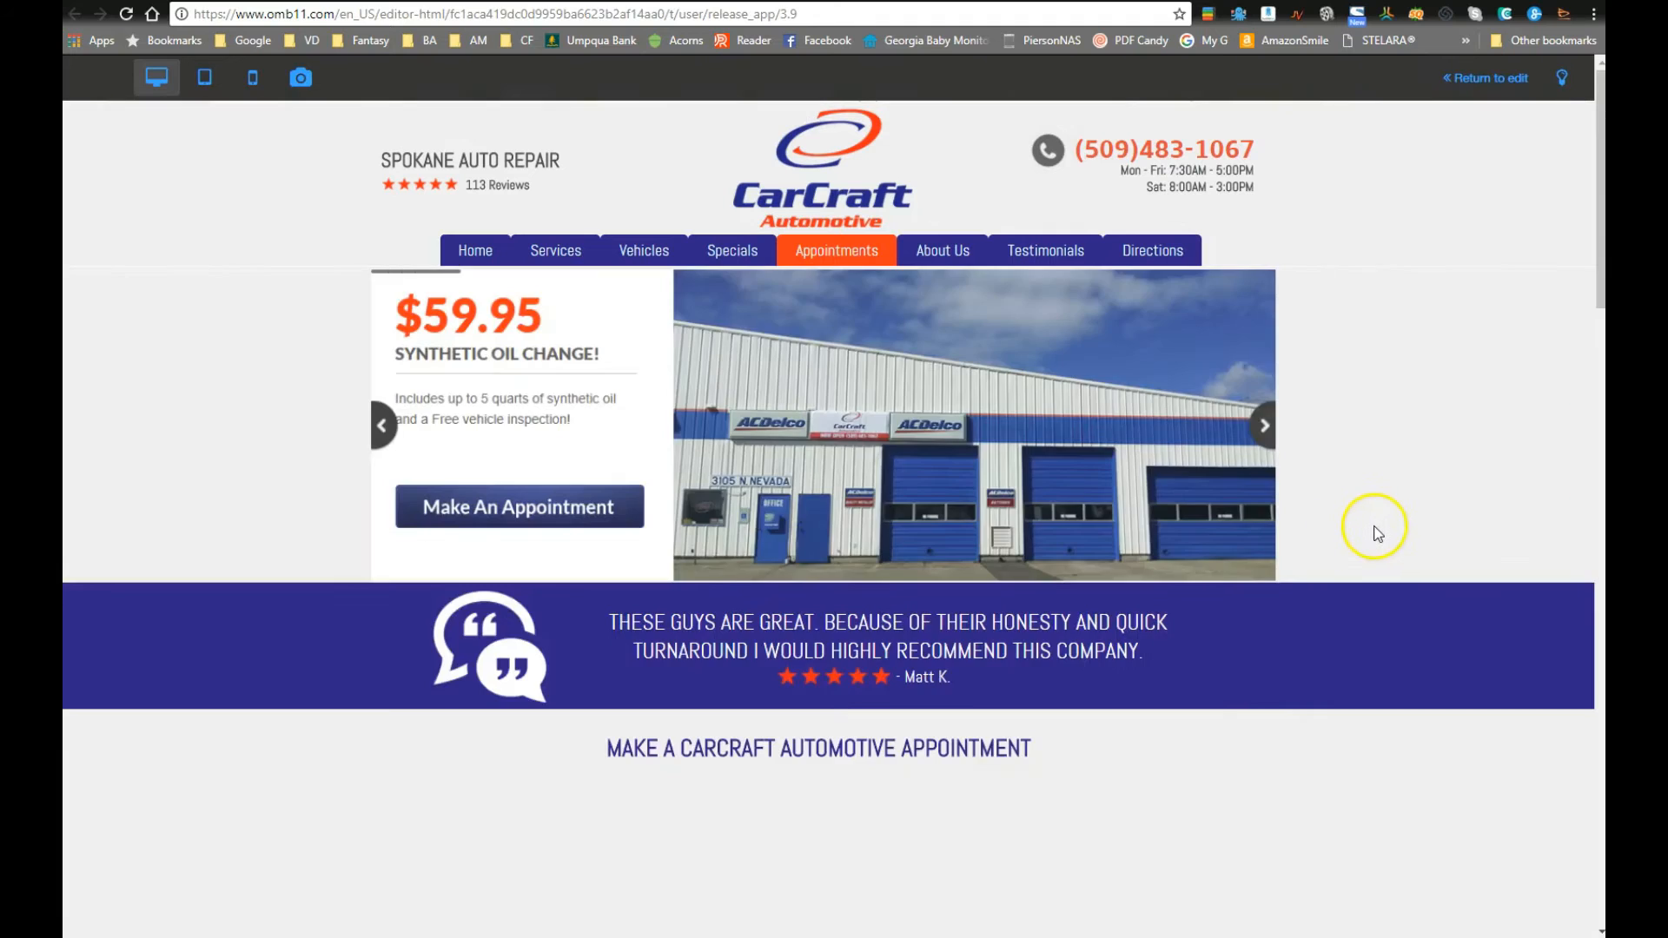
click(959, 510)
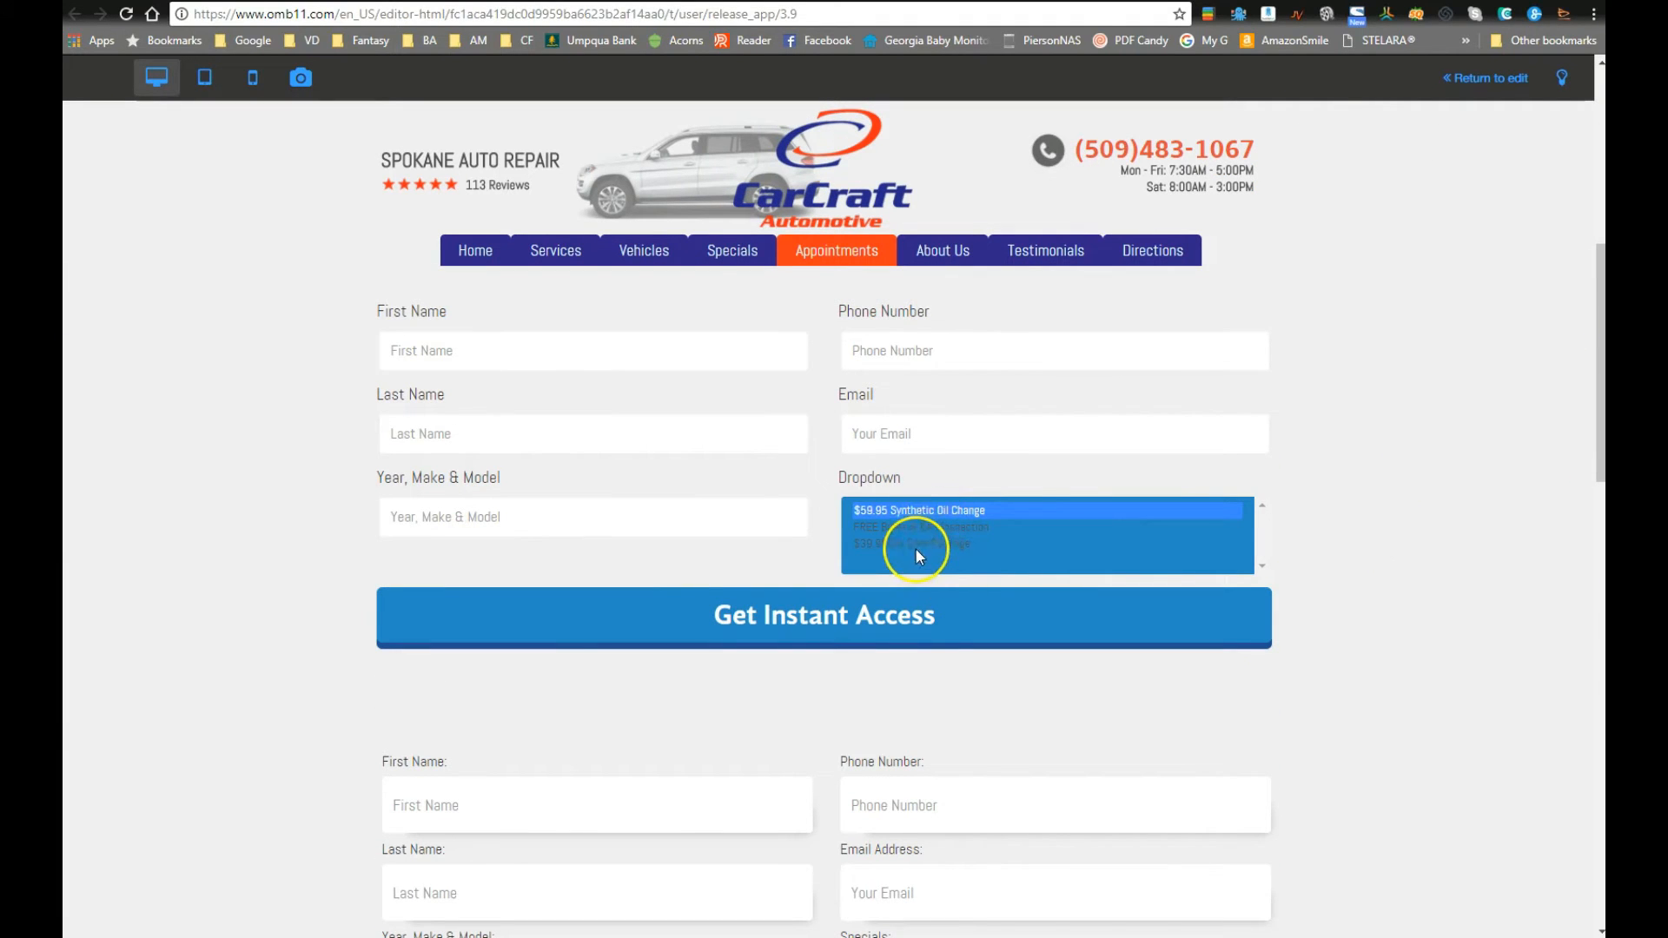
click(919, 546)
ctrl+click(917, 534)
click(1386, 541)
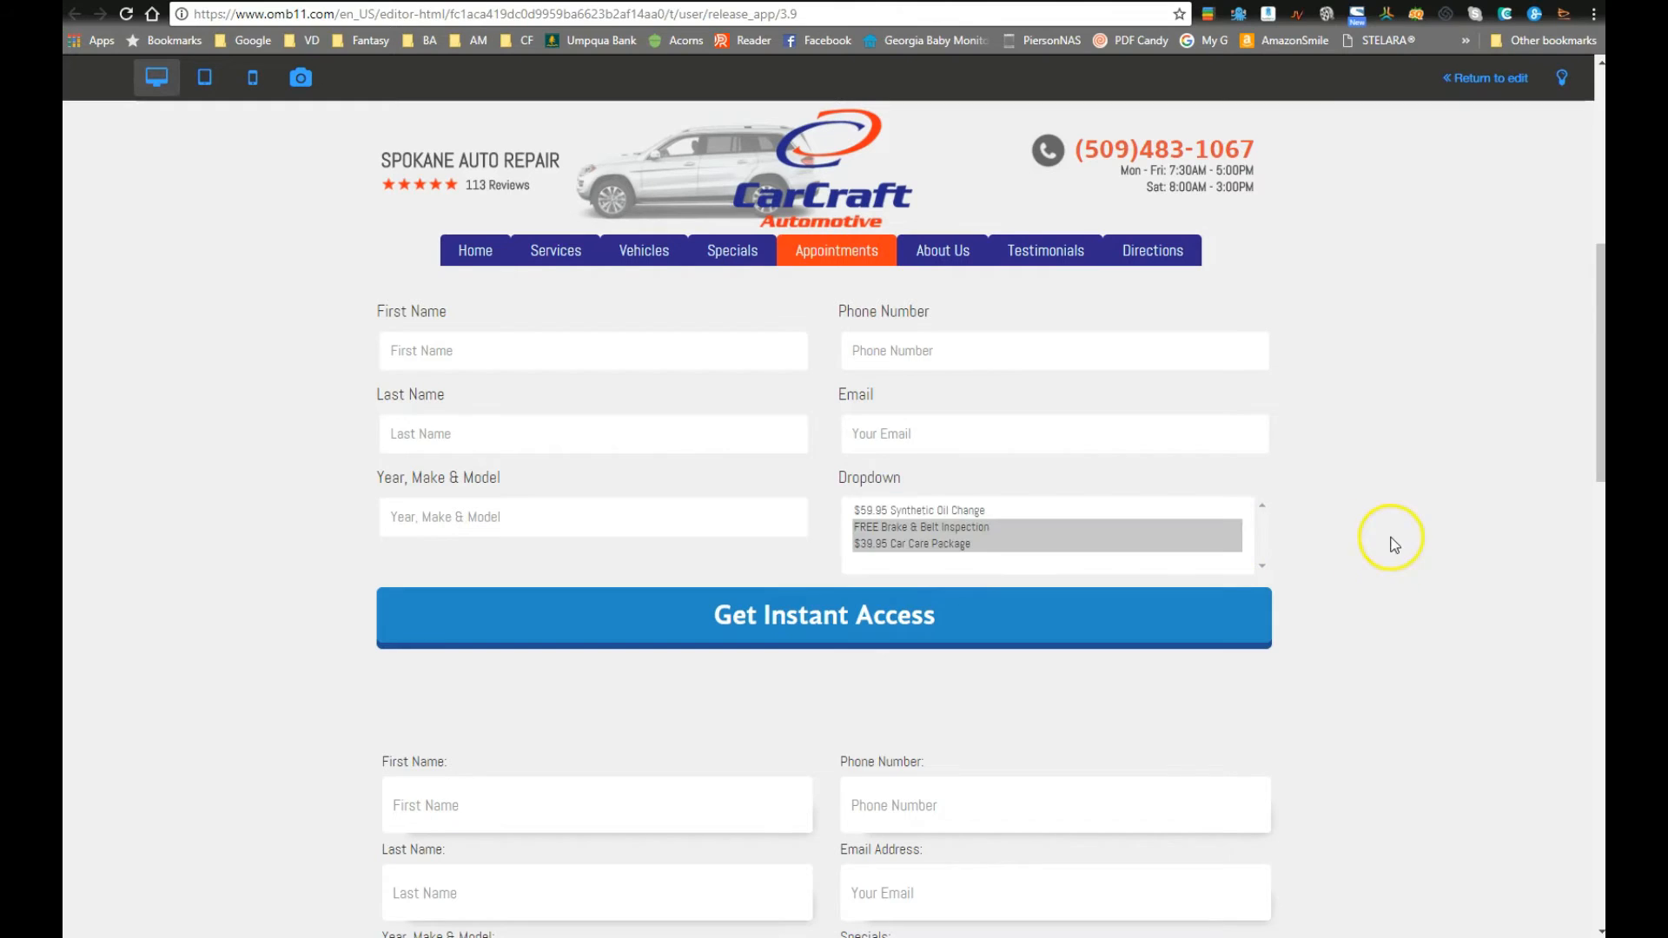
click(898, 514)
click(892, 528)
click(1457, 550)
Step: Test more Dropdown combinations, including selecting all three specials together
click(940, 542)
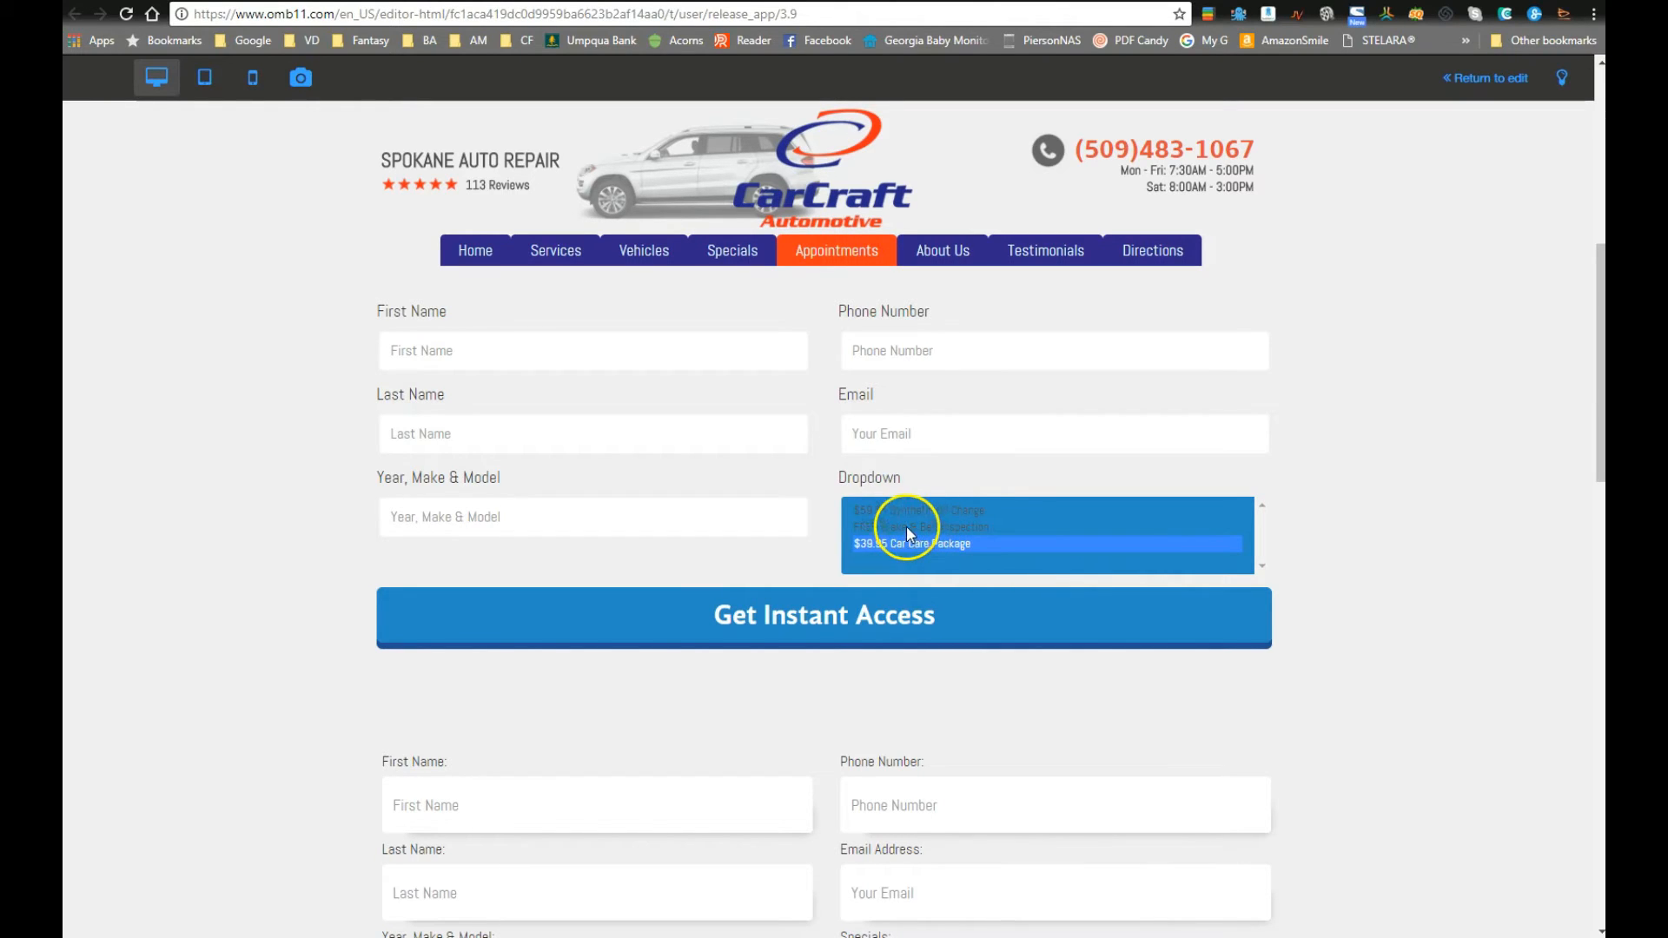
ctrl+click(905, 526)
ctrl+click(904, 515)
ctrl+click(904, 515)
ctrl+click(908, 511)
click(1417, 550)
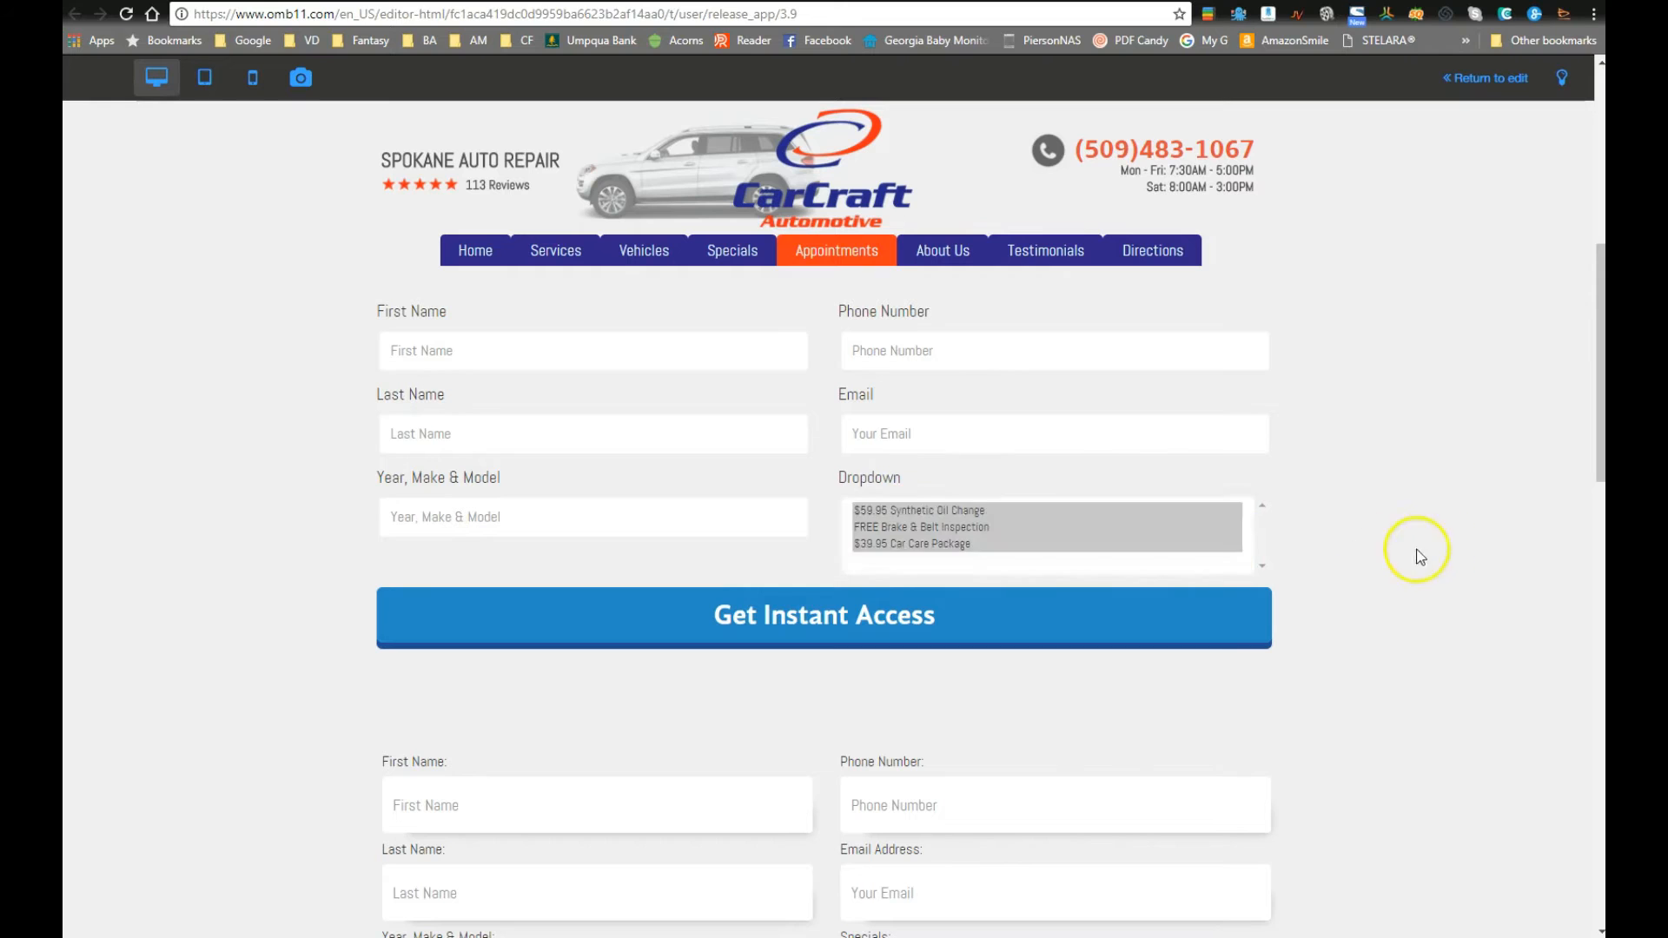
click(926, 513)
click(920, 528)
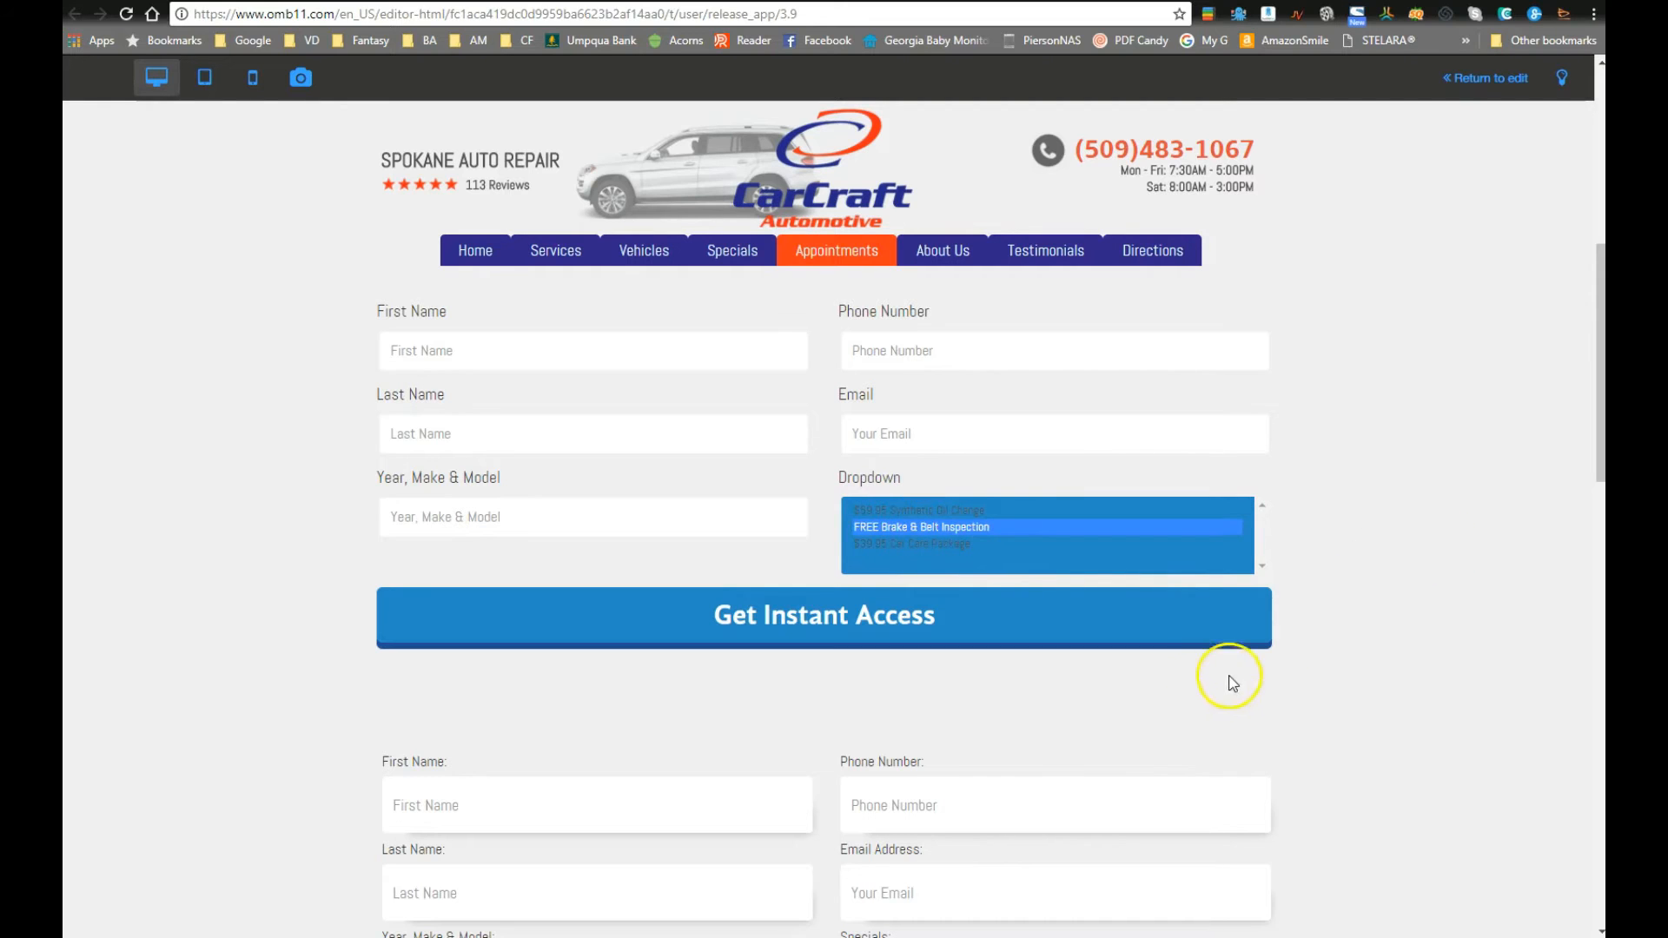
ctrl+click(891, 544)
click(1392, 638)
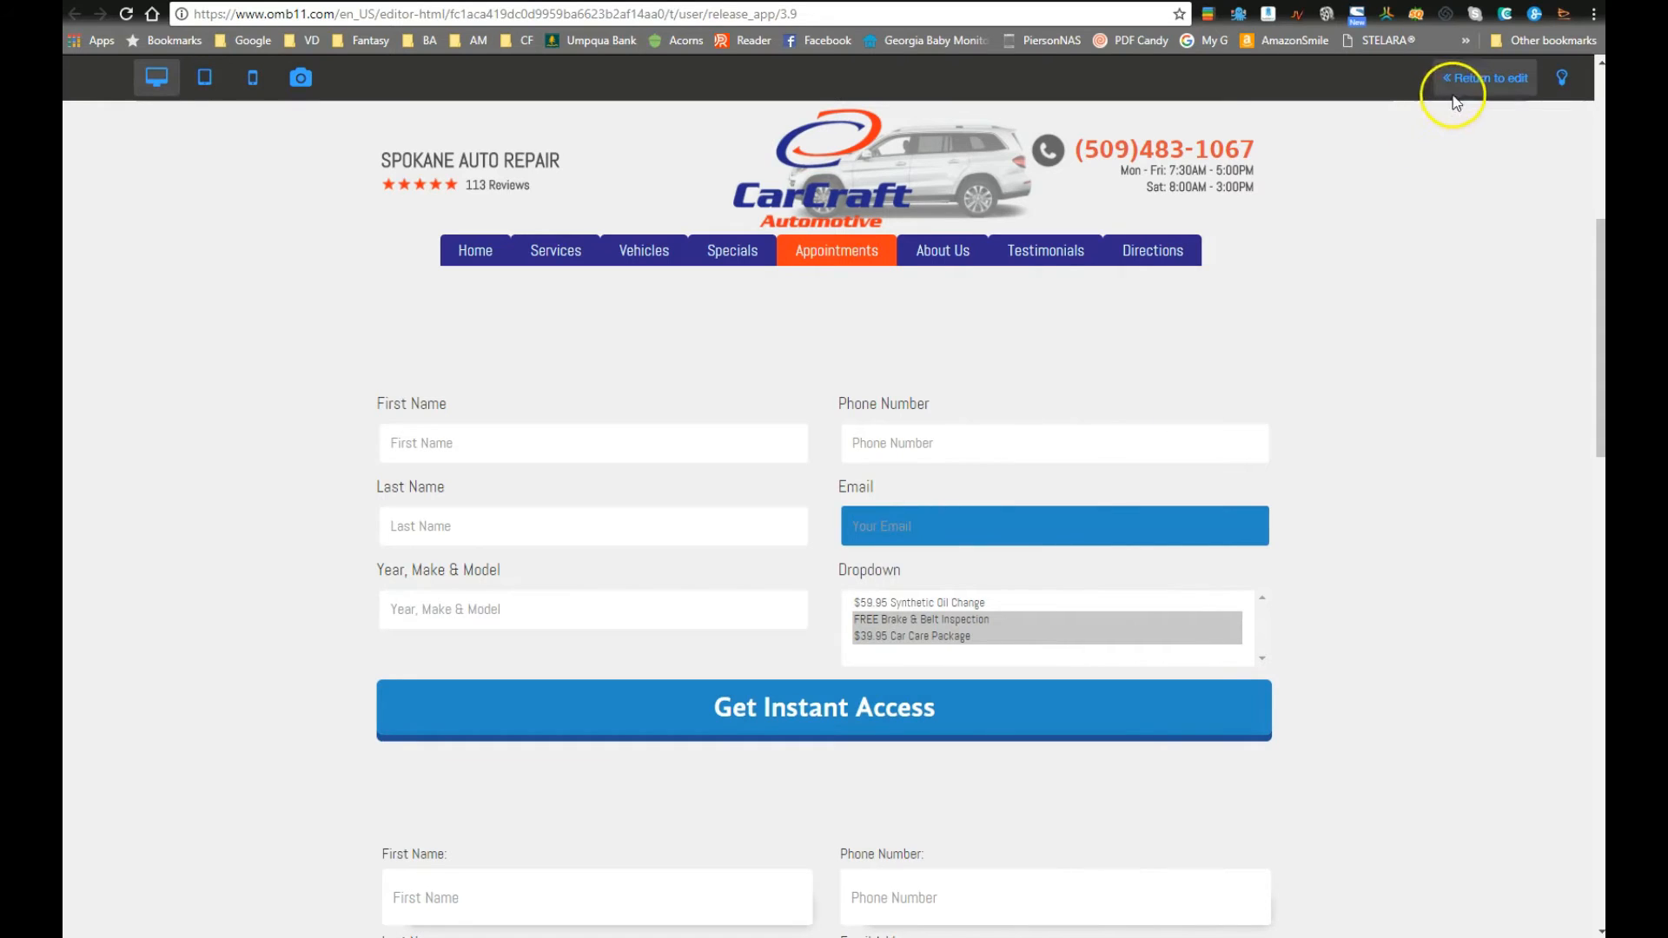
Step: Return to editing and reopen the new form's field configuration
click(1481, 78)
click(812, 539)
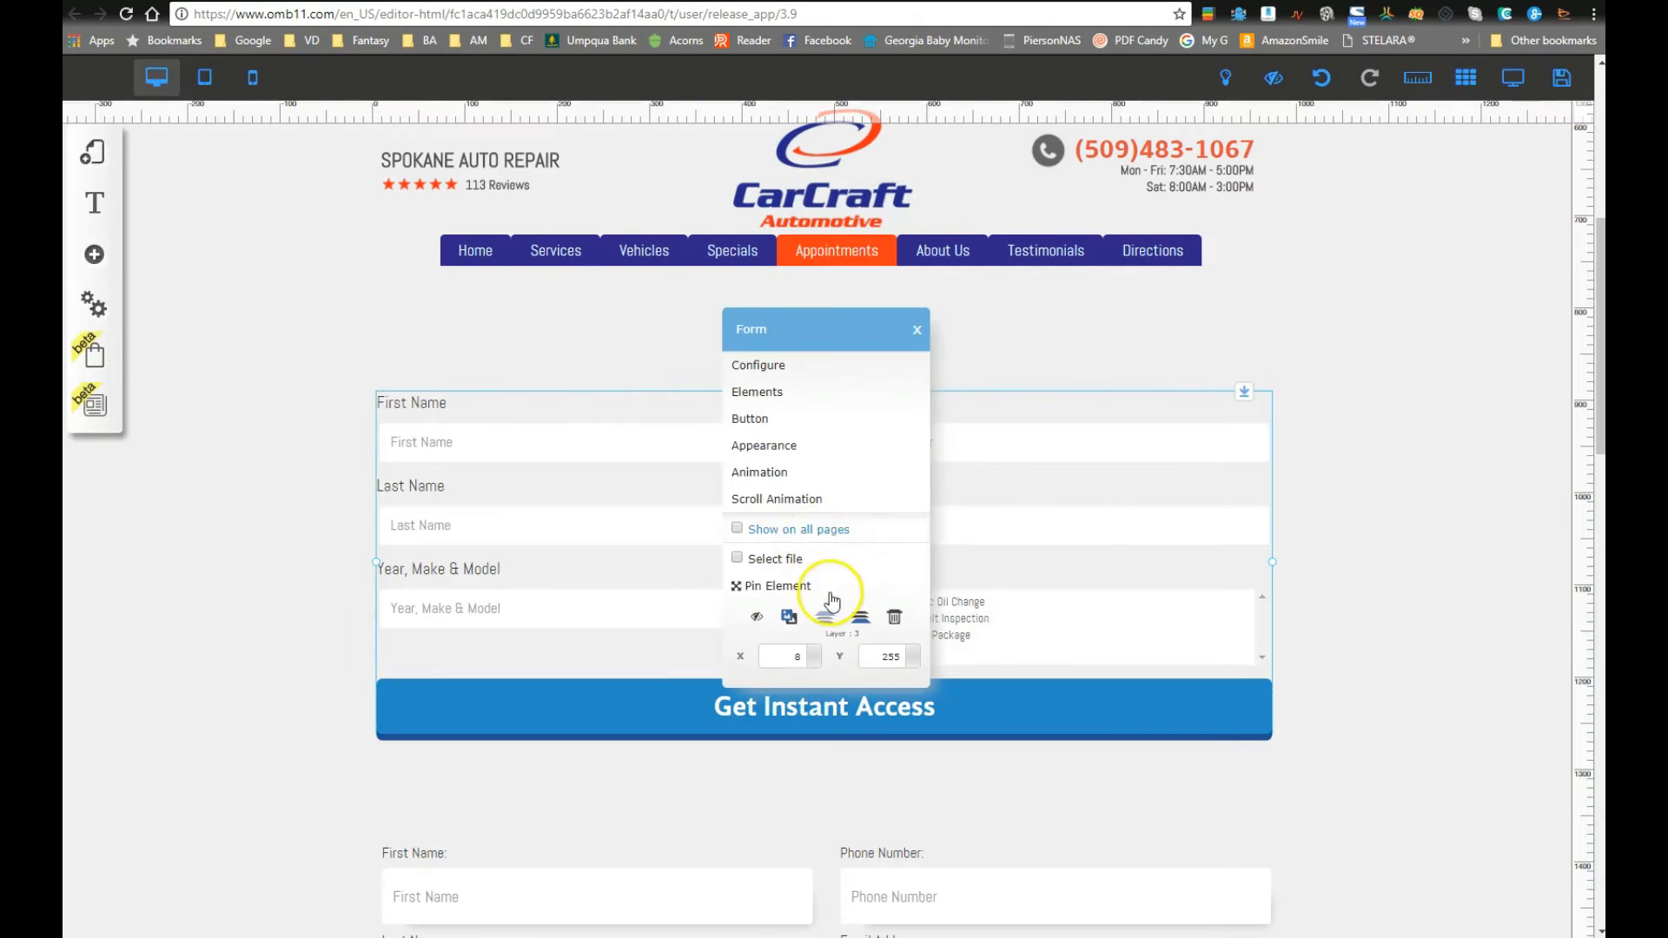
click(749, 391)
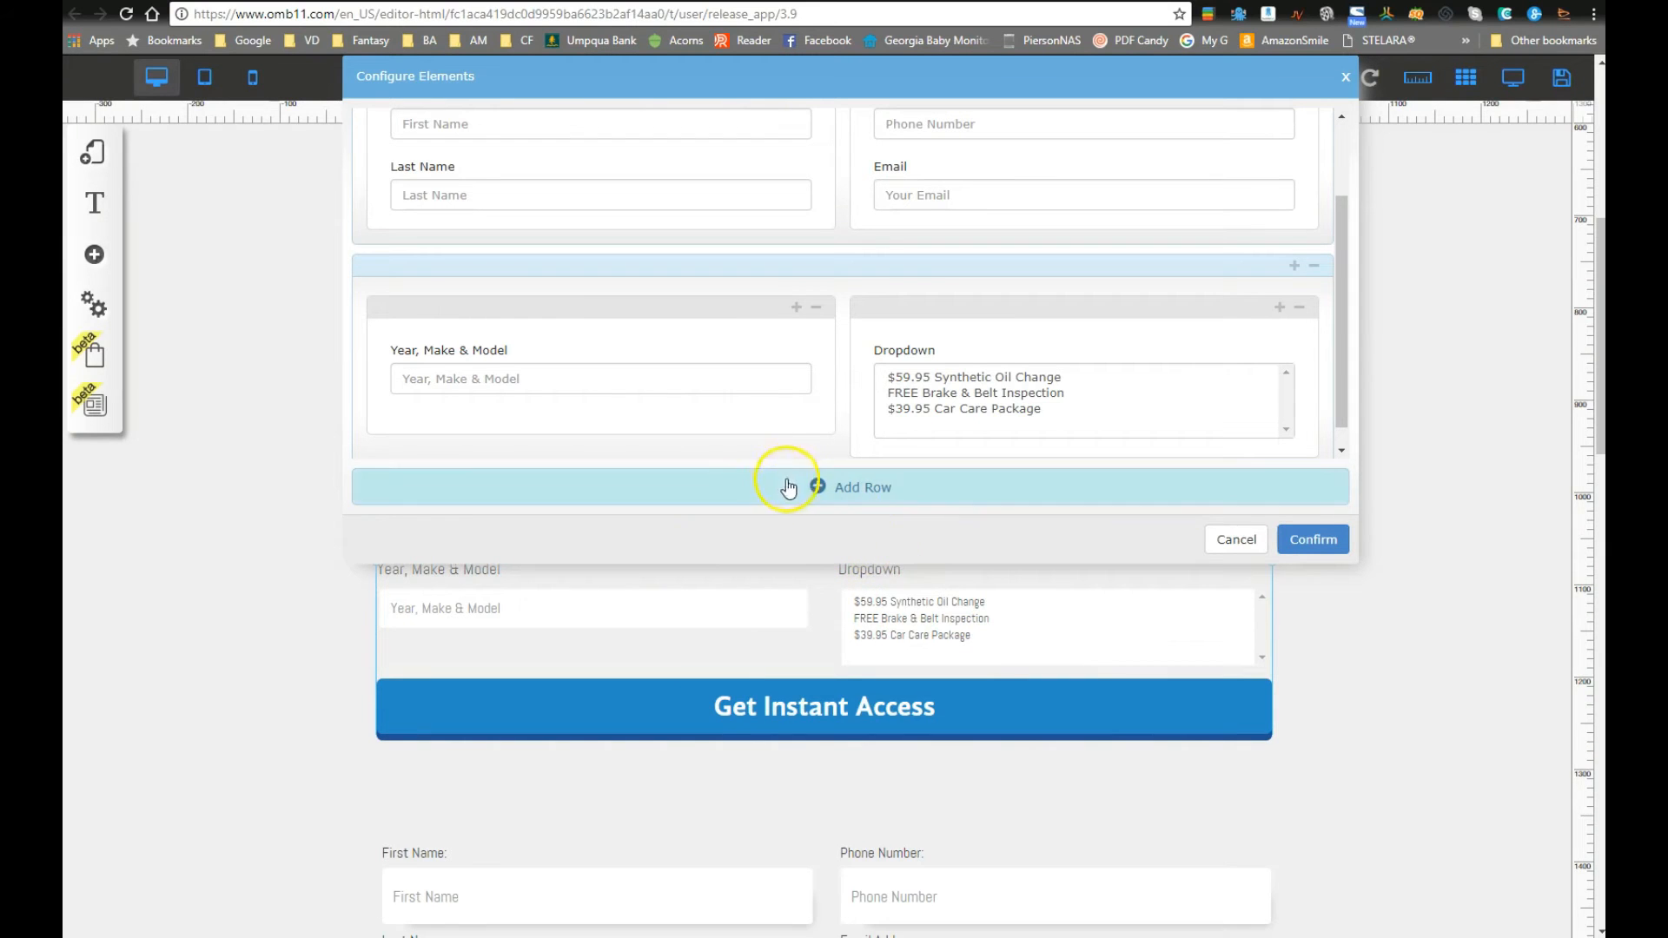
Step: Add a third row to the form layout and delete its right column, leaving one empty column
scroll(707, 767, down, 4)
scroll(681, 785, down, 1)
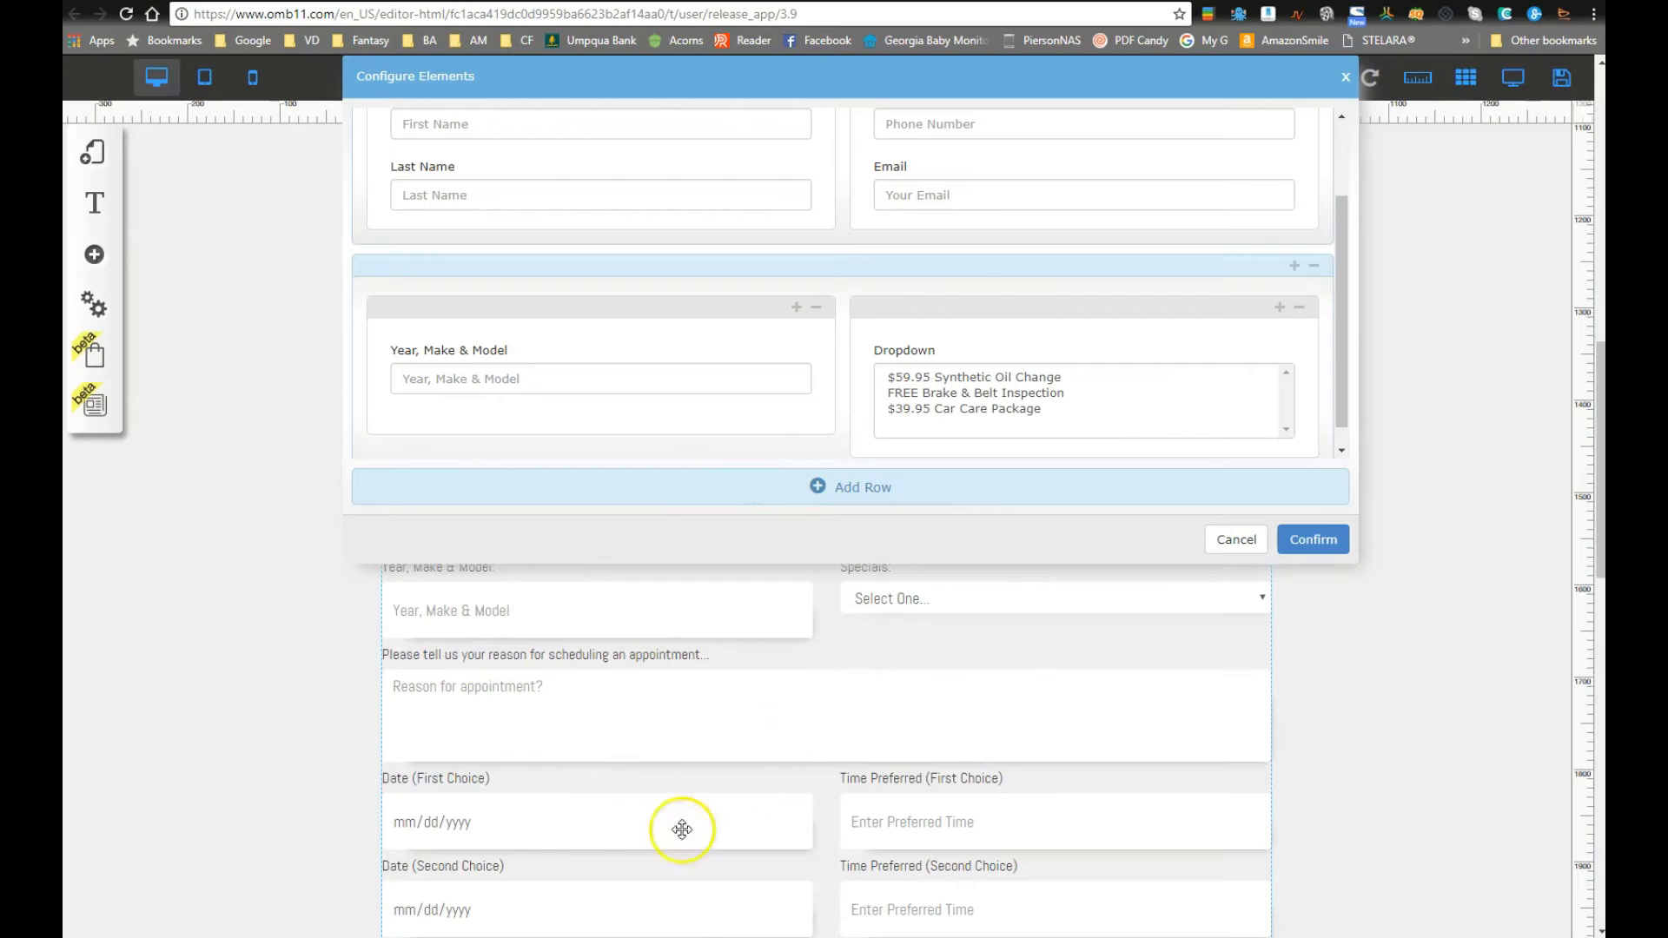
scroll(767, 759, up, 4)
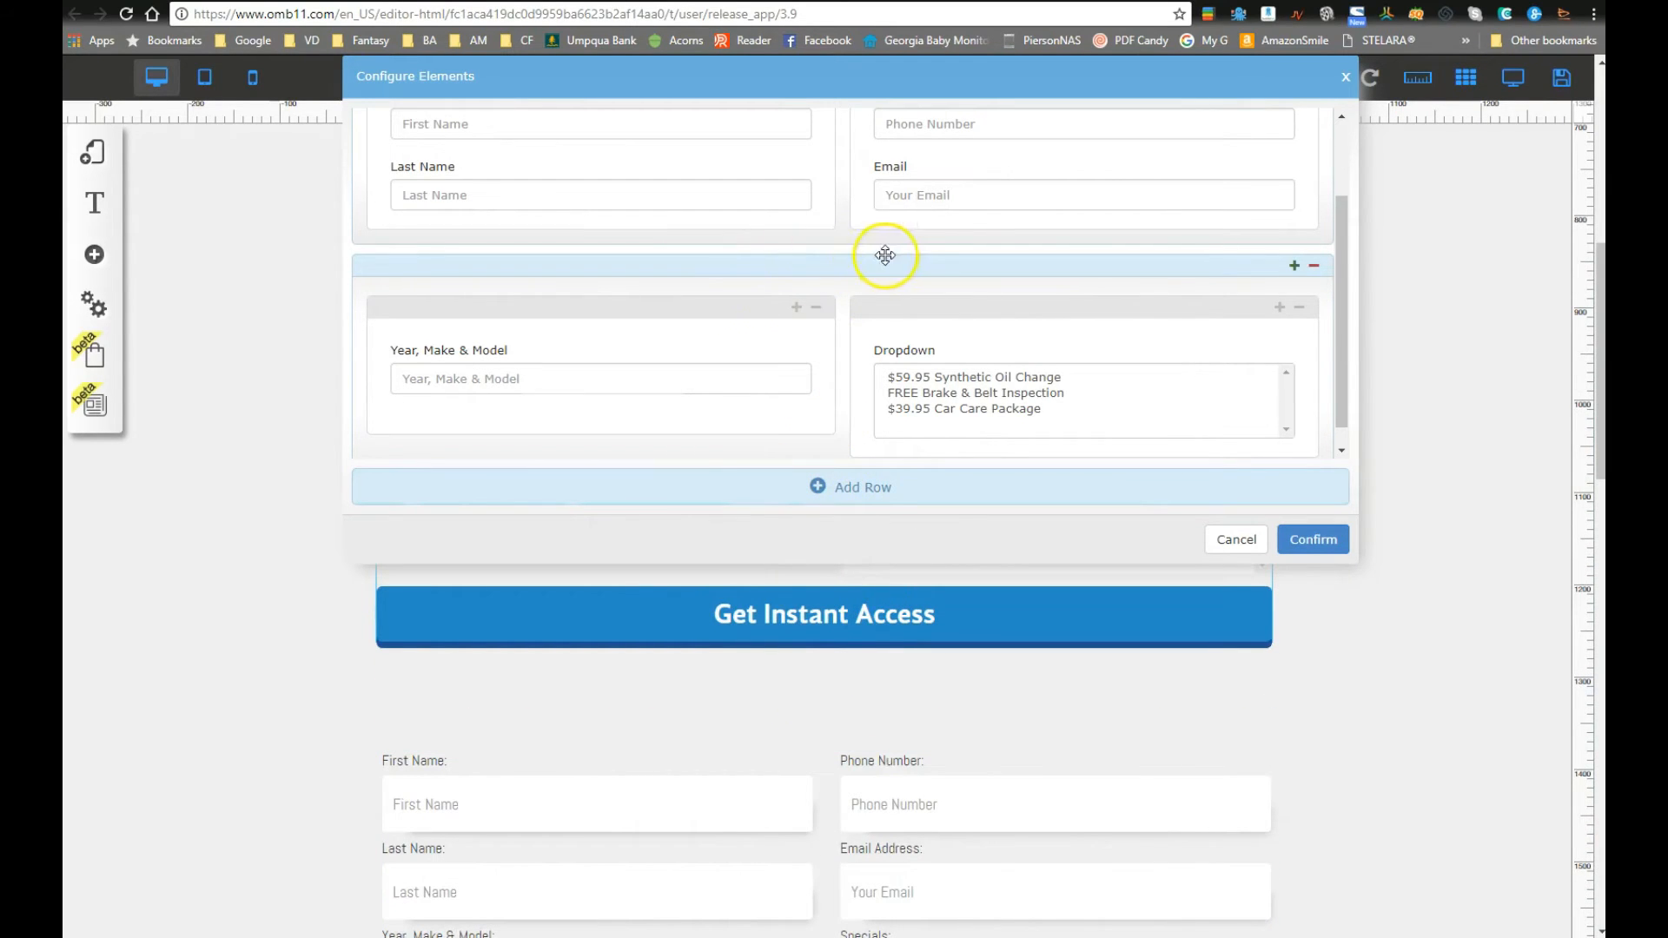
scroll(905, 263, up, 2)
scroll(873, 334, down, 1)
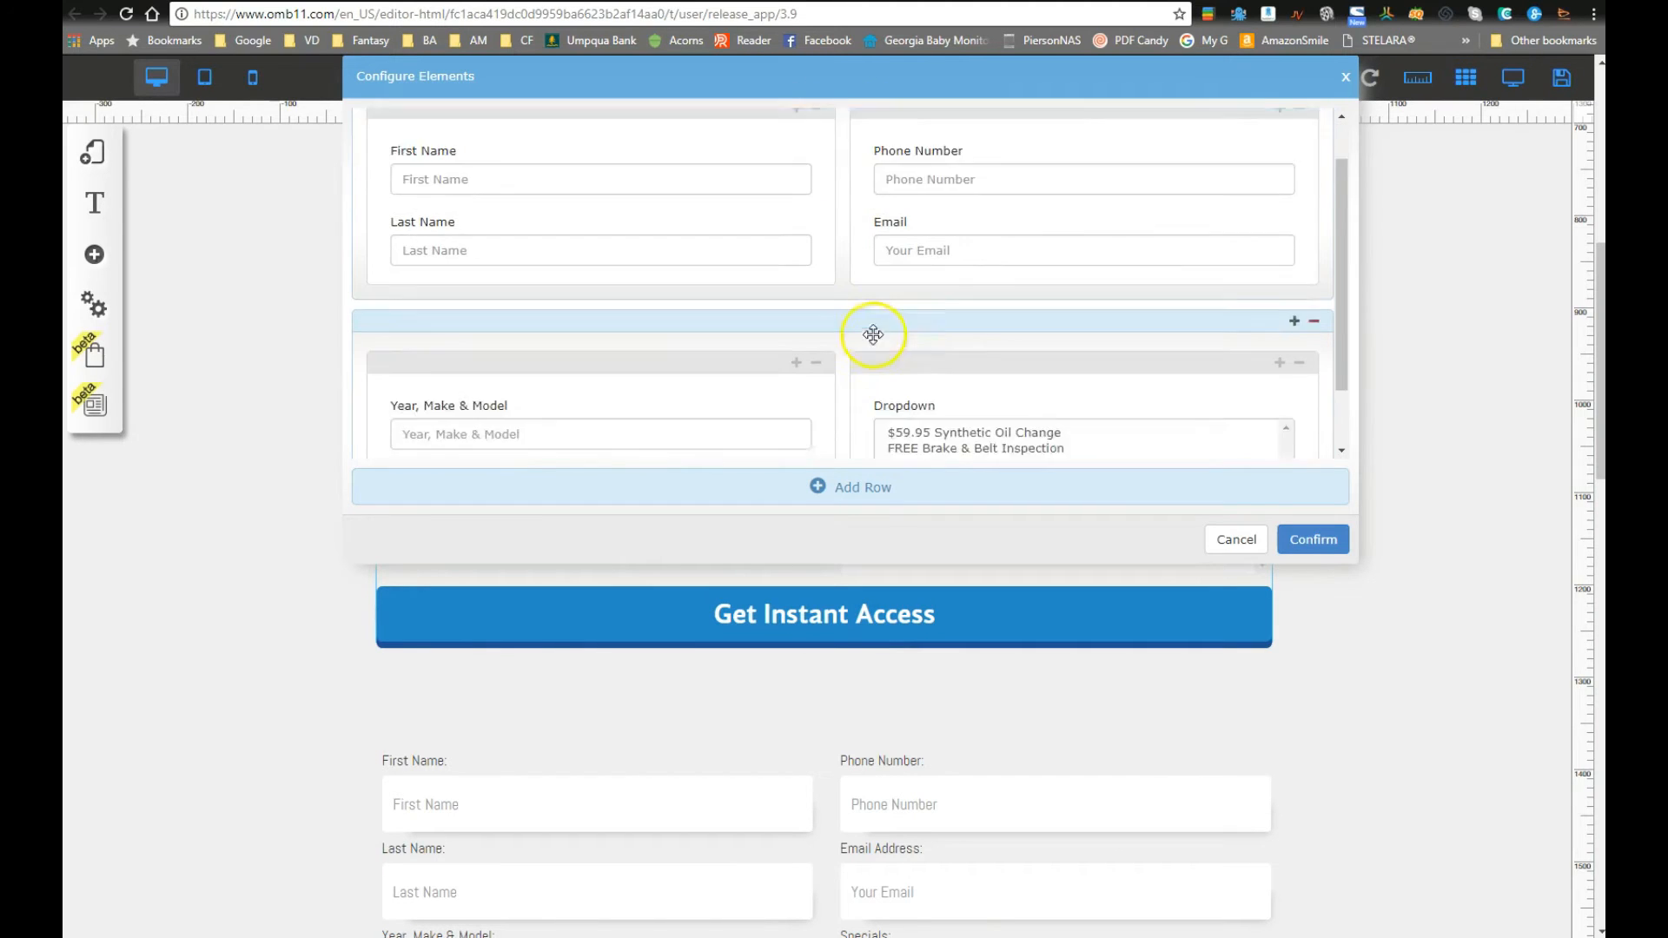
scroll(873, 334, down, 1)
click(821, 484)
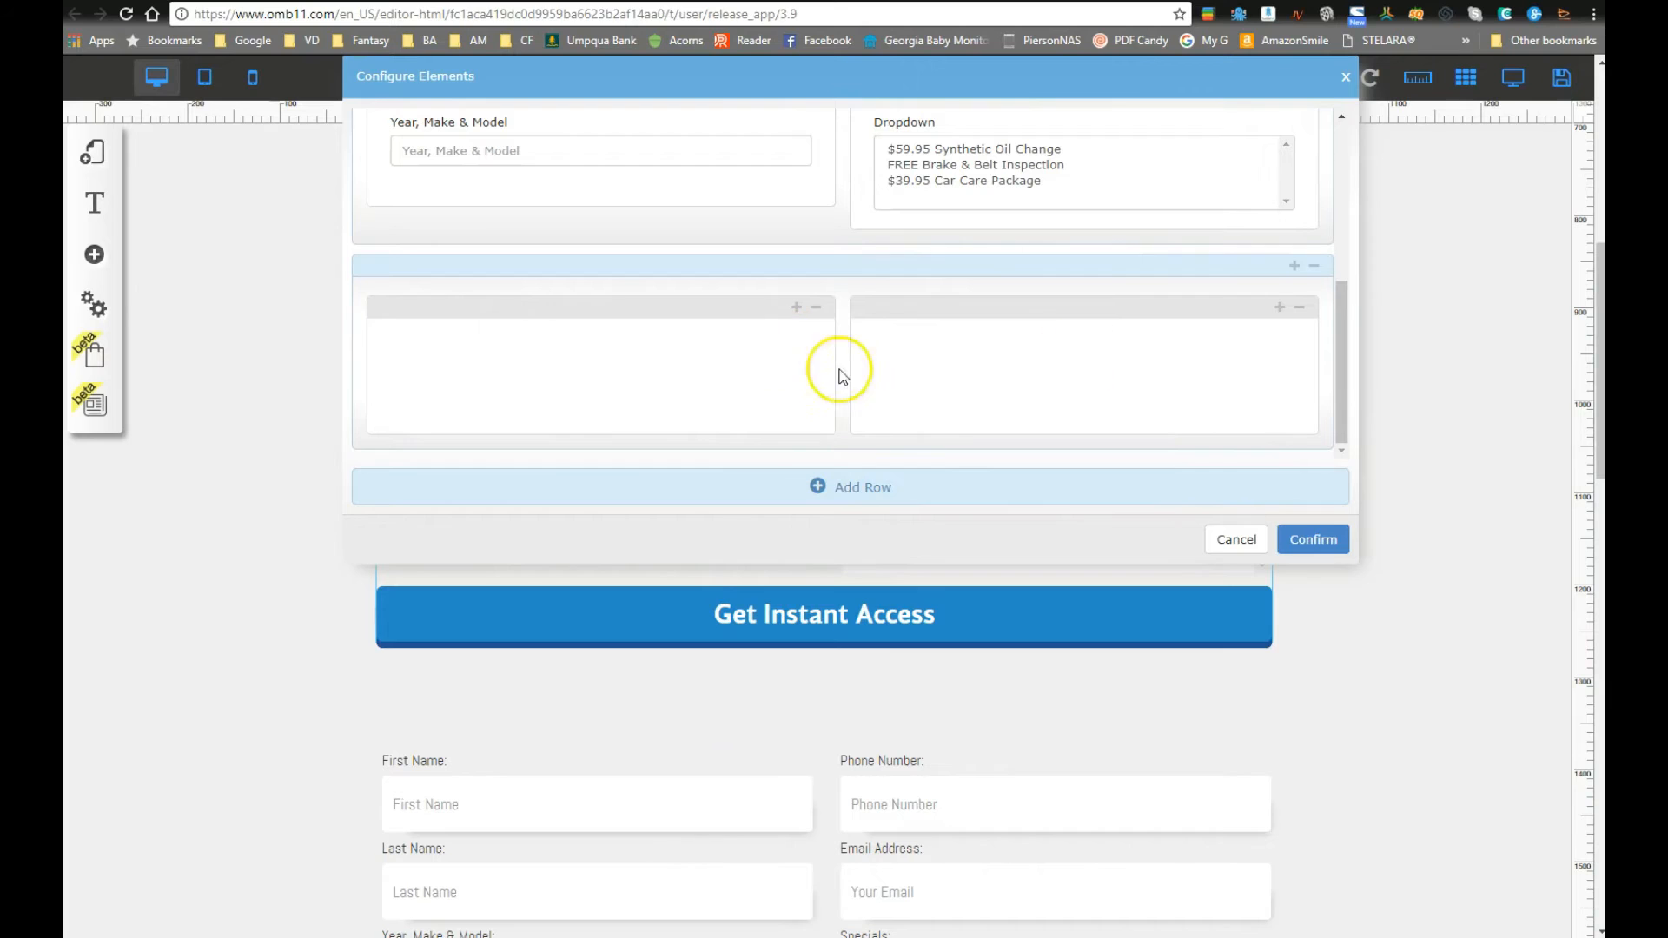
click(1300, 311)
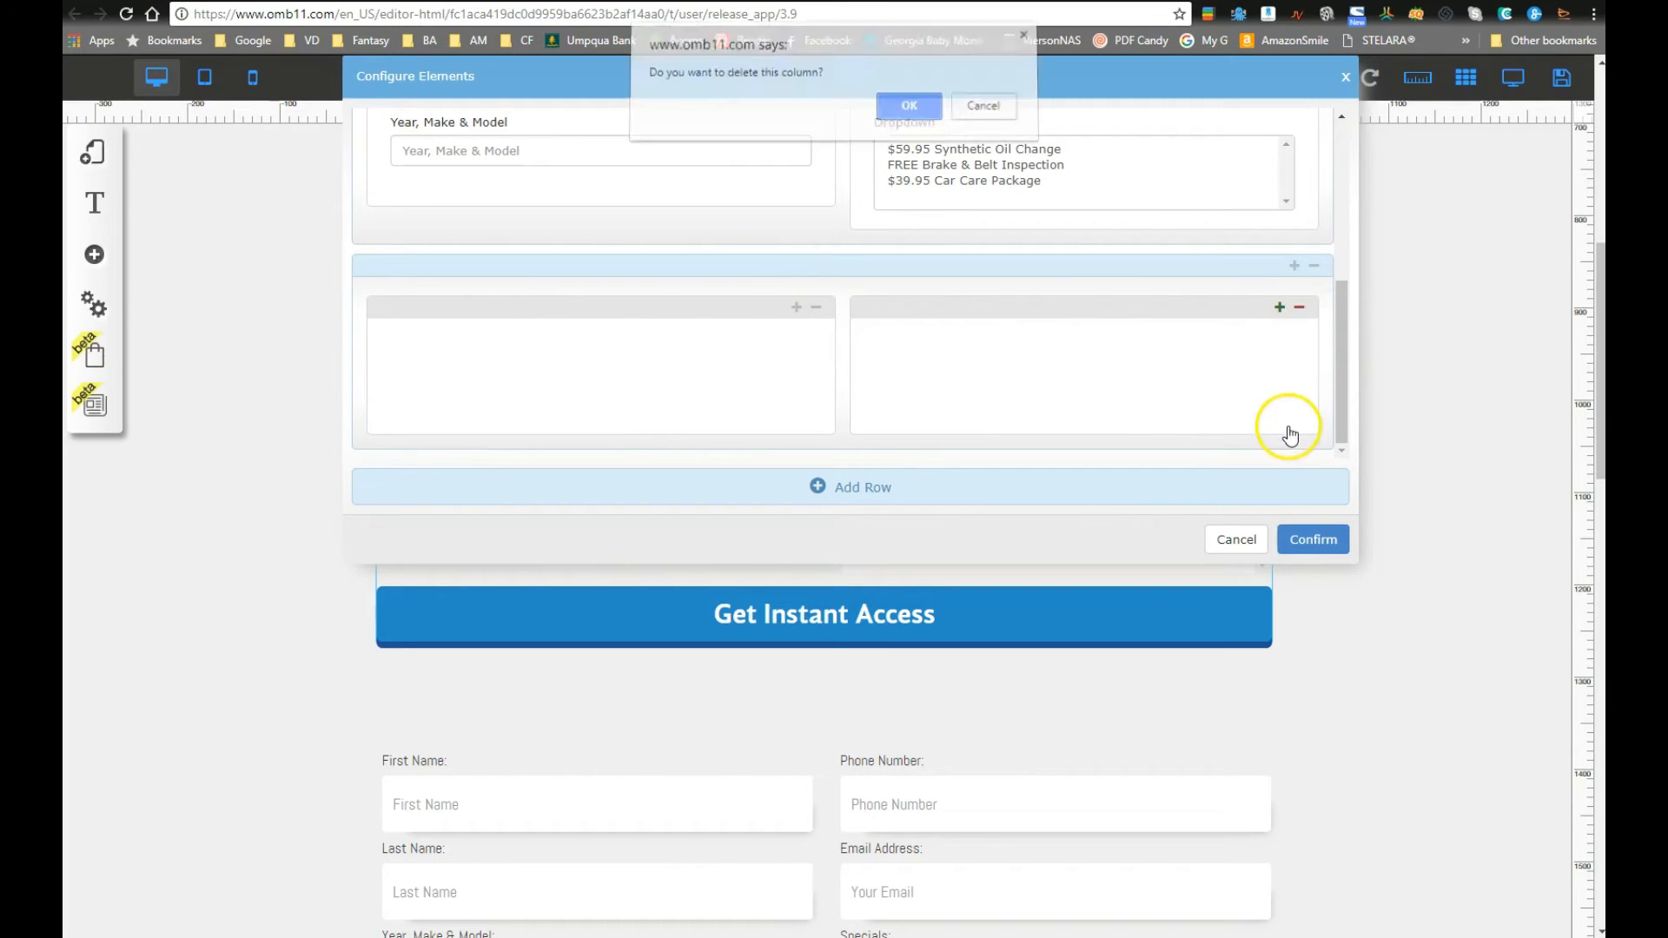
click(905, 108)
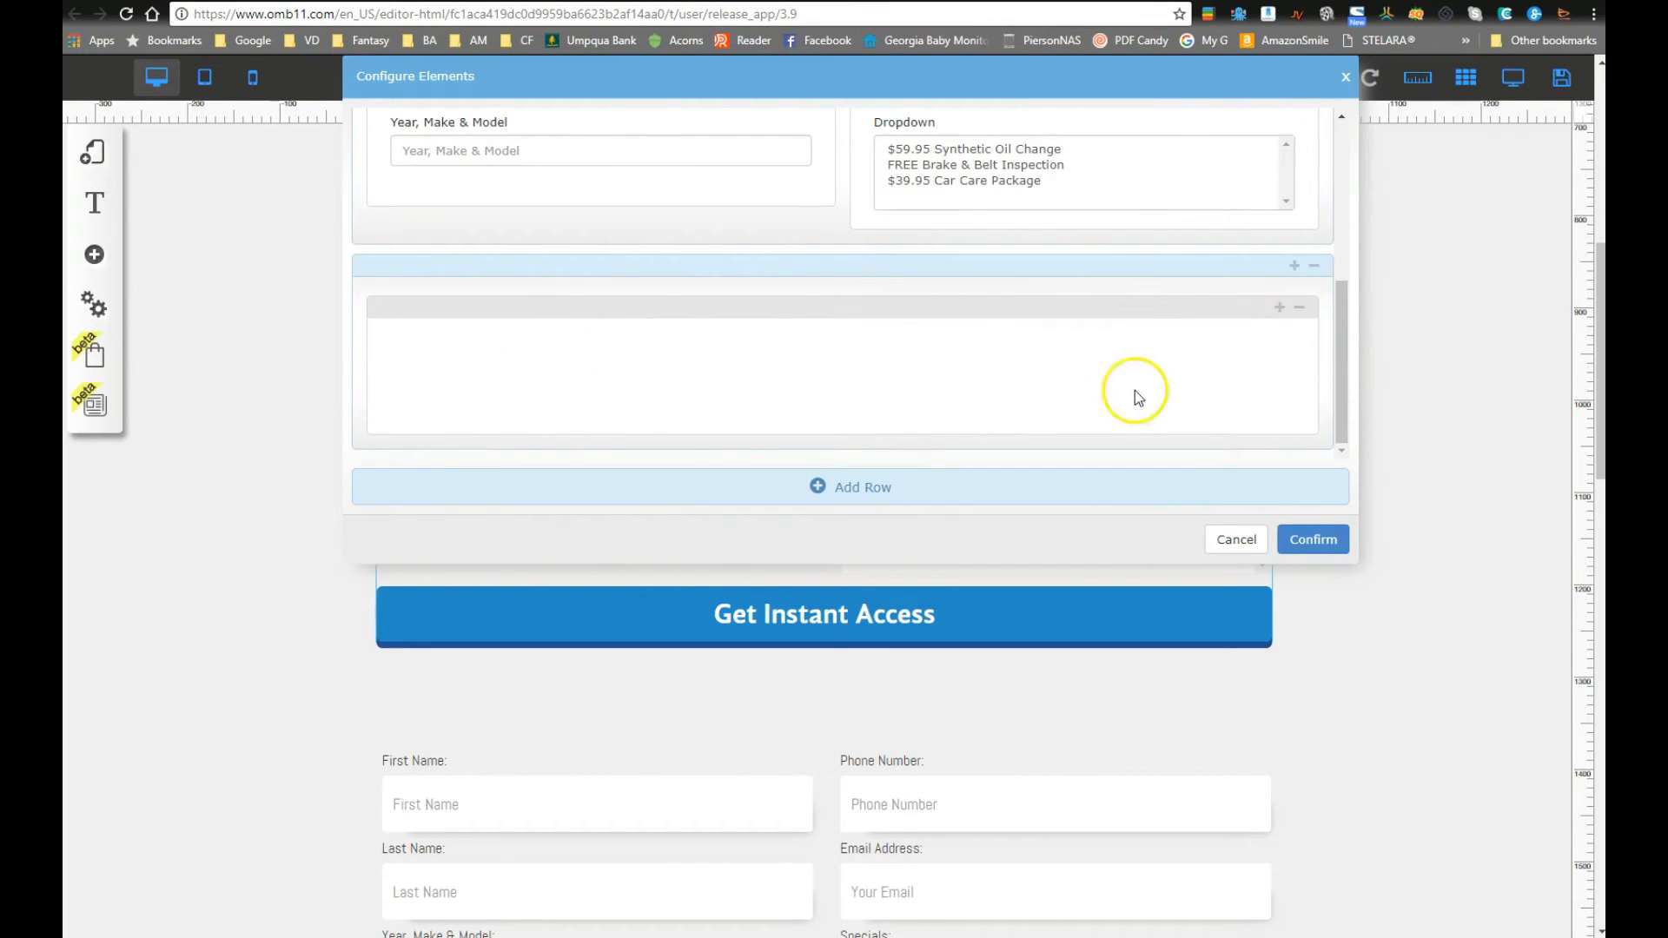
Step: Add a text area labelled 'Reason for Appointment?' to the column, with the same text as placeholder
click(1279, 309)
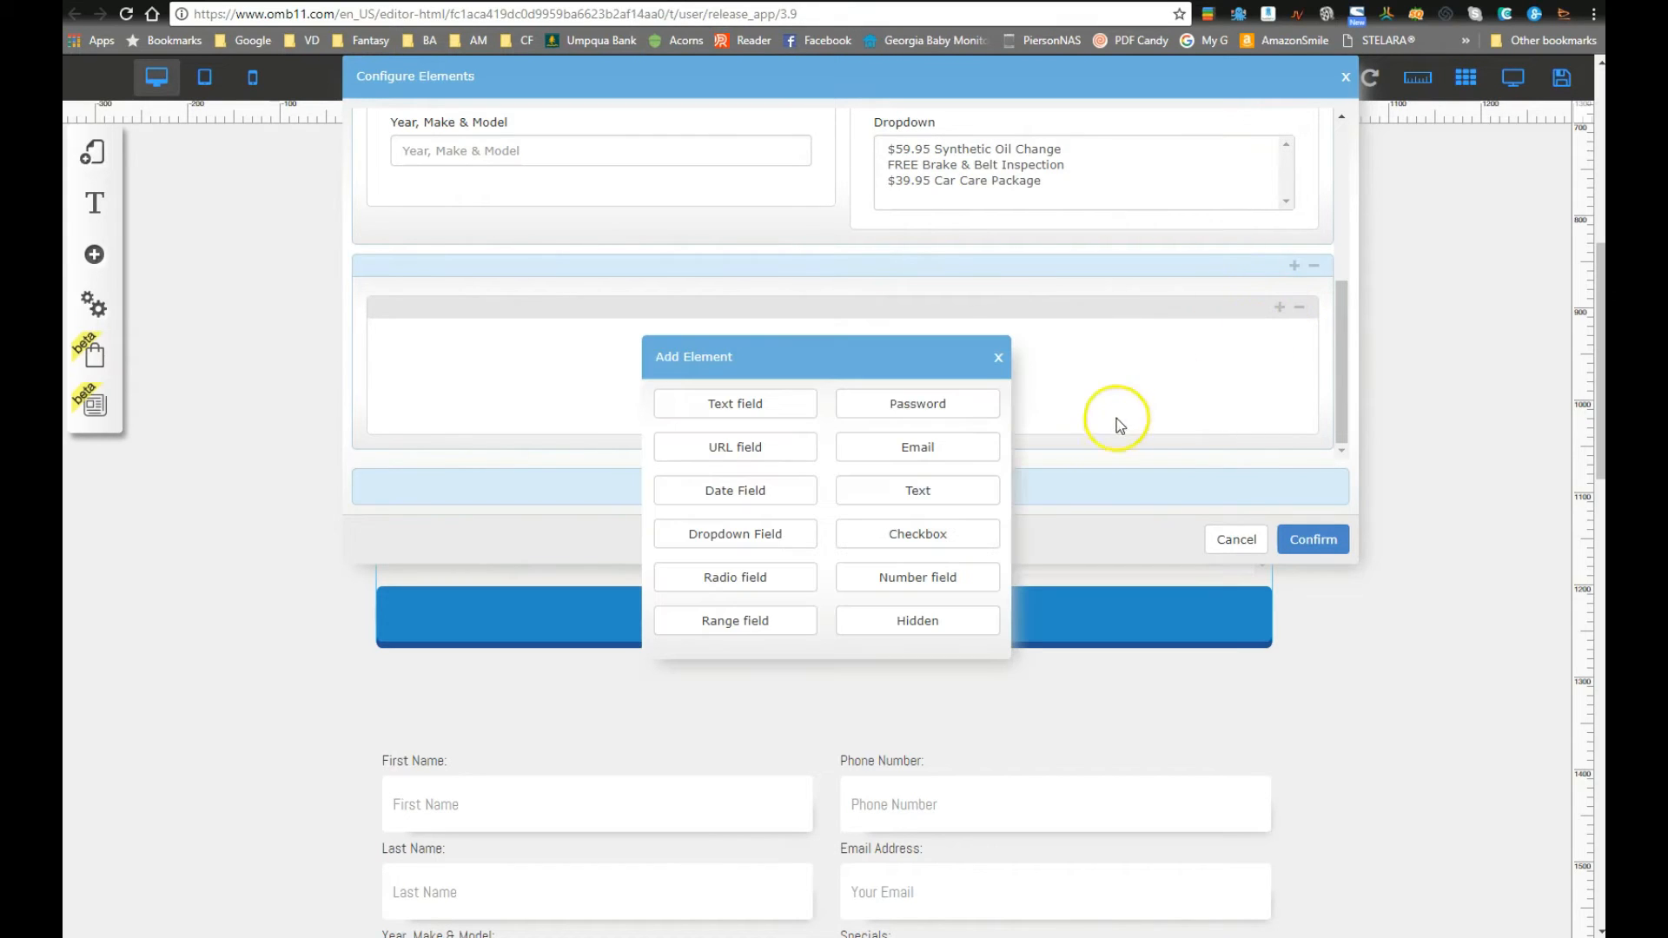
click(925, 491)
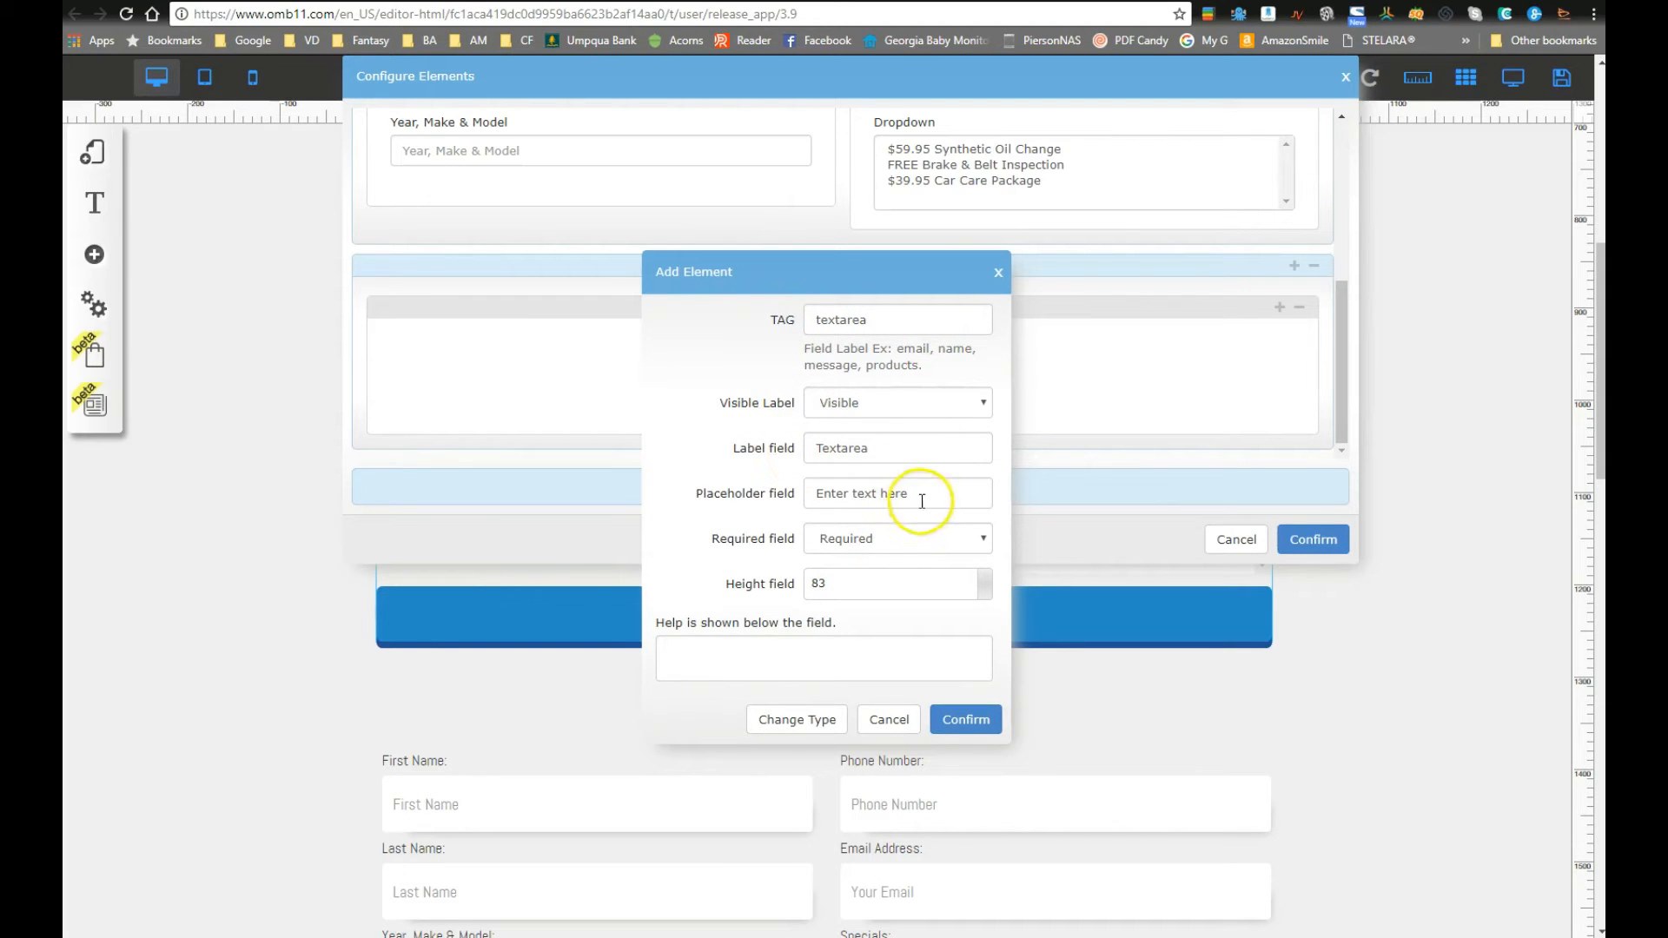
double_click(842, 449)
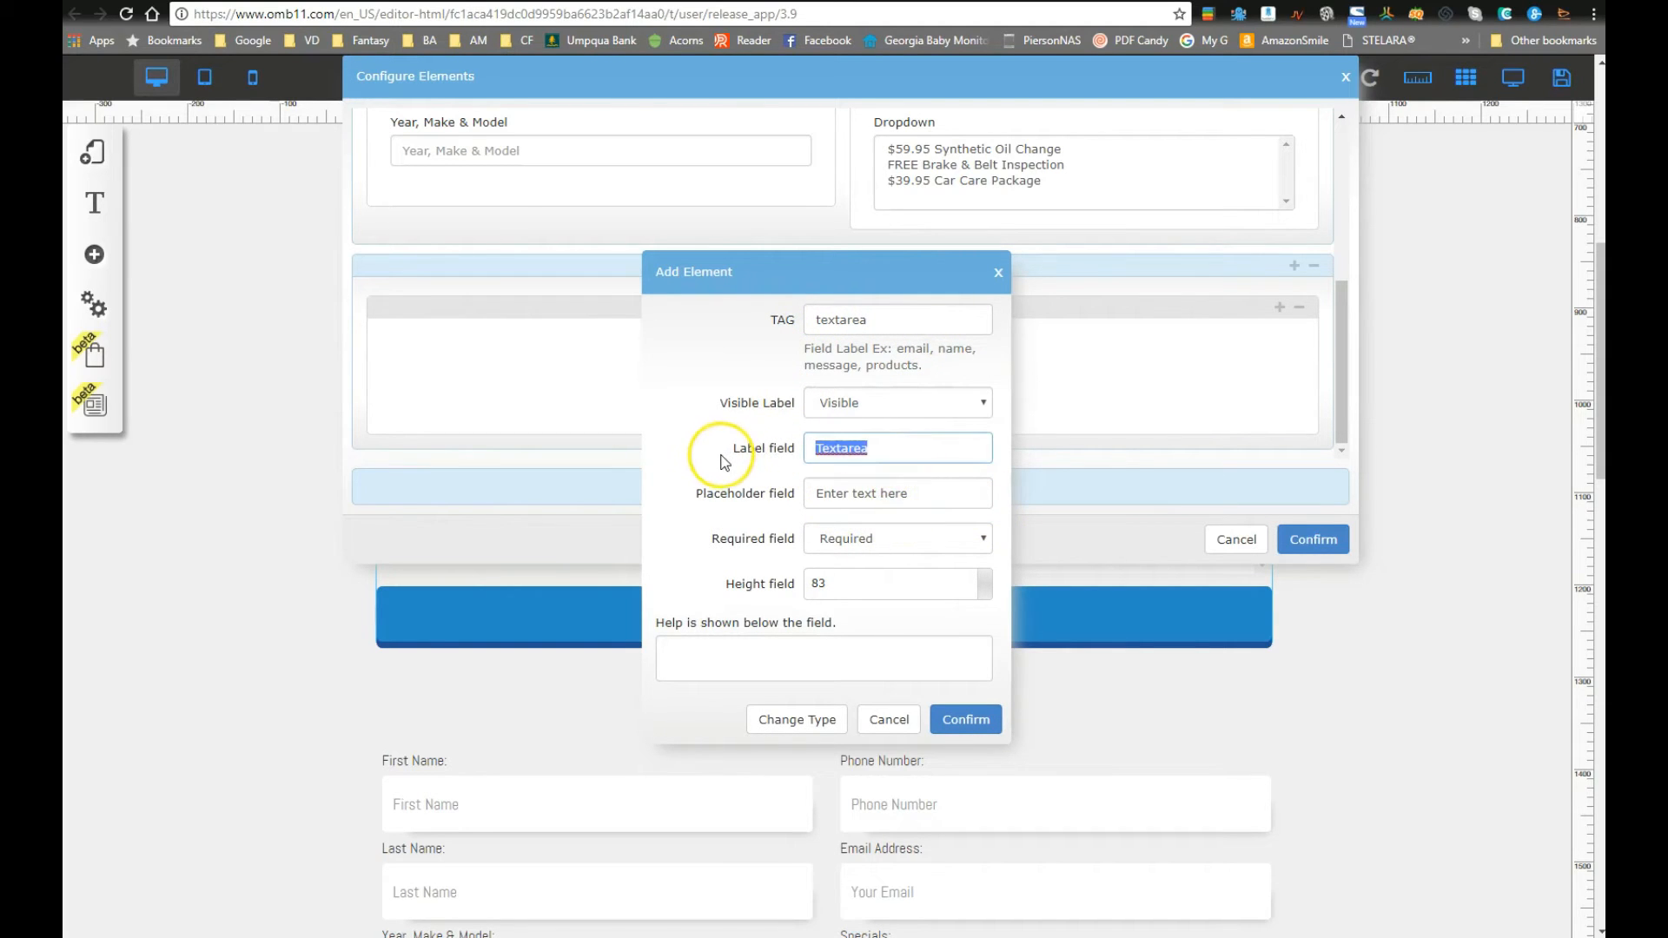
scroll(550, 606, down, 2)
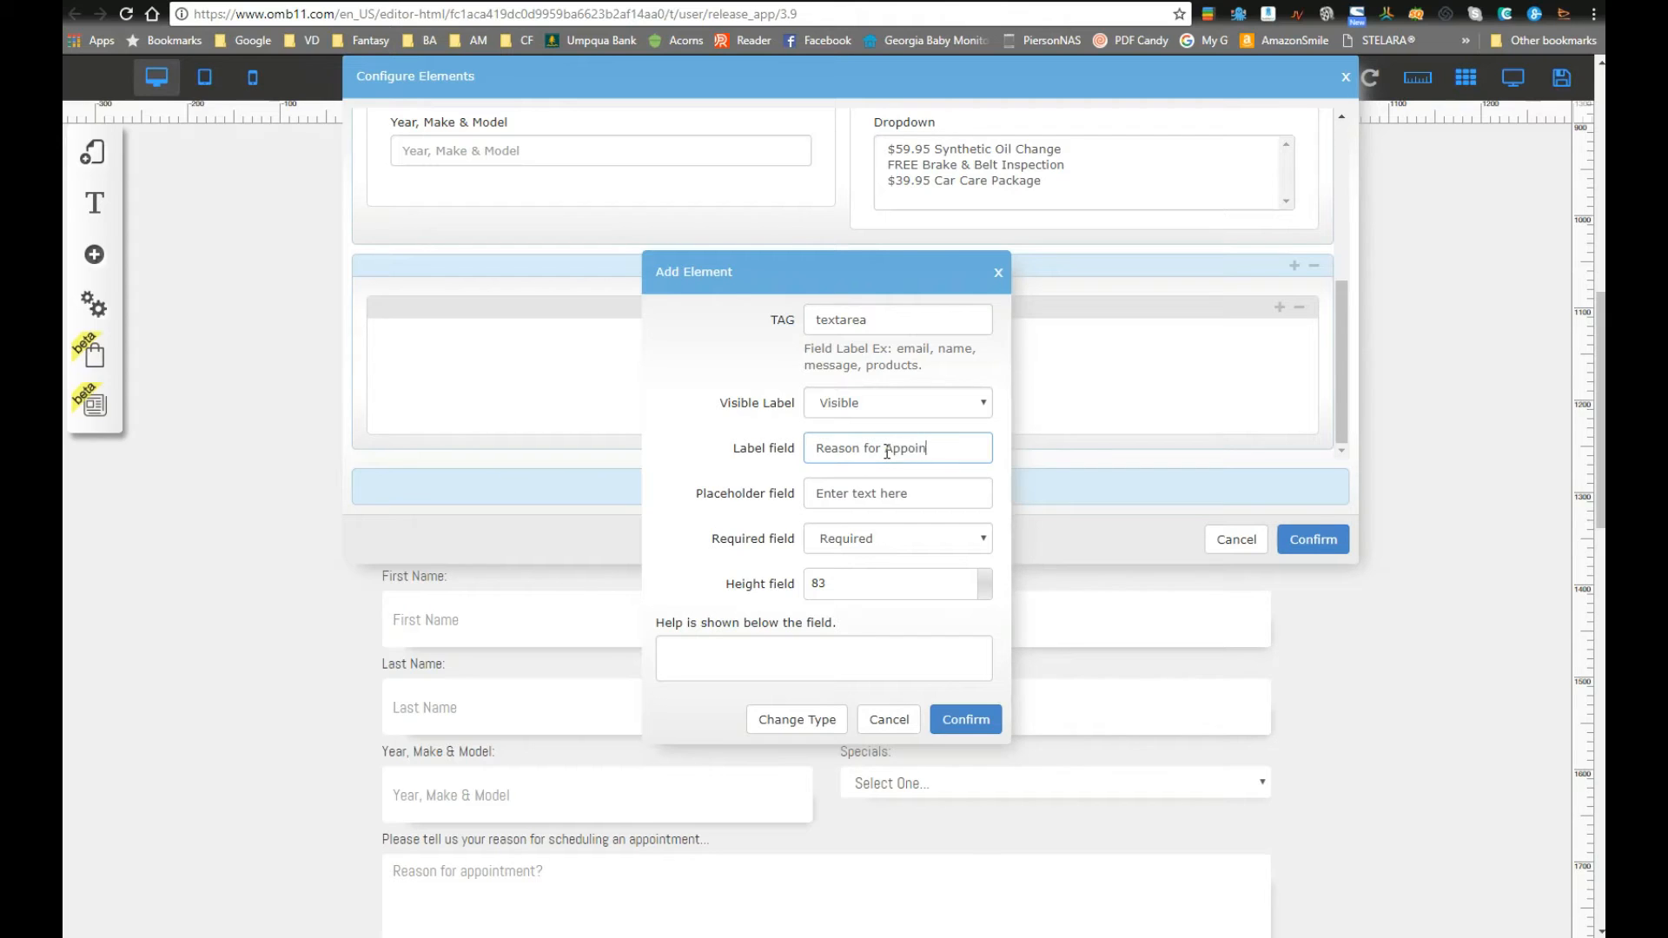
triple_click(887, 452)
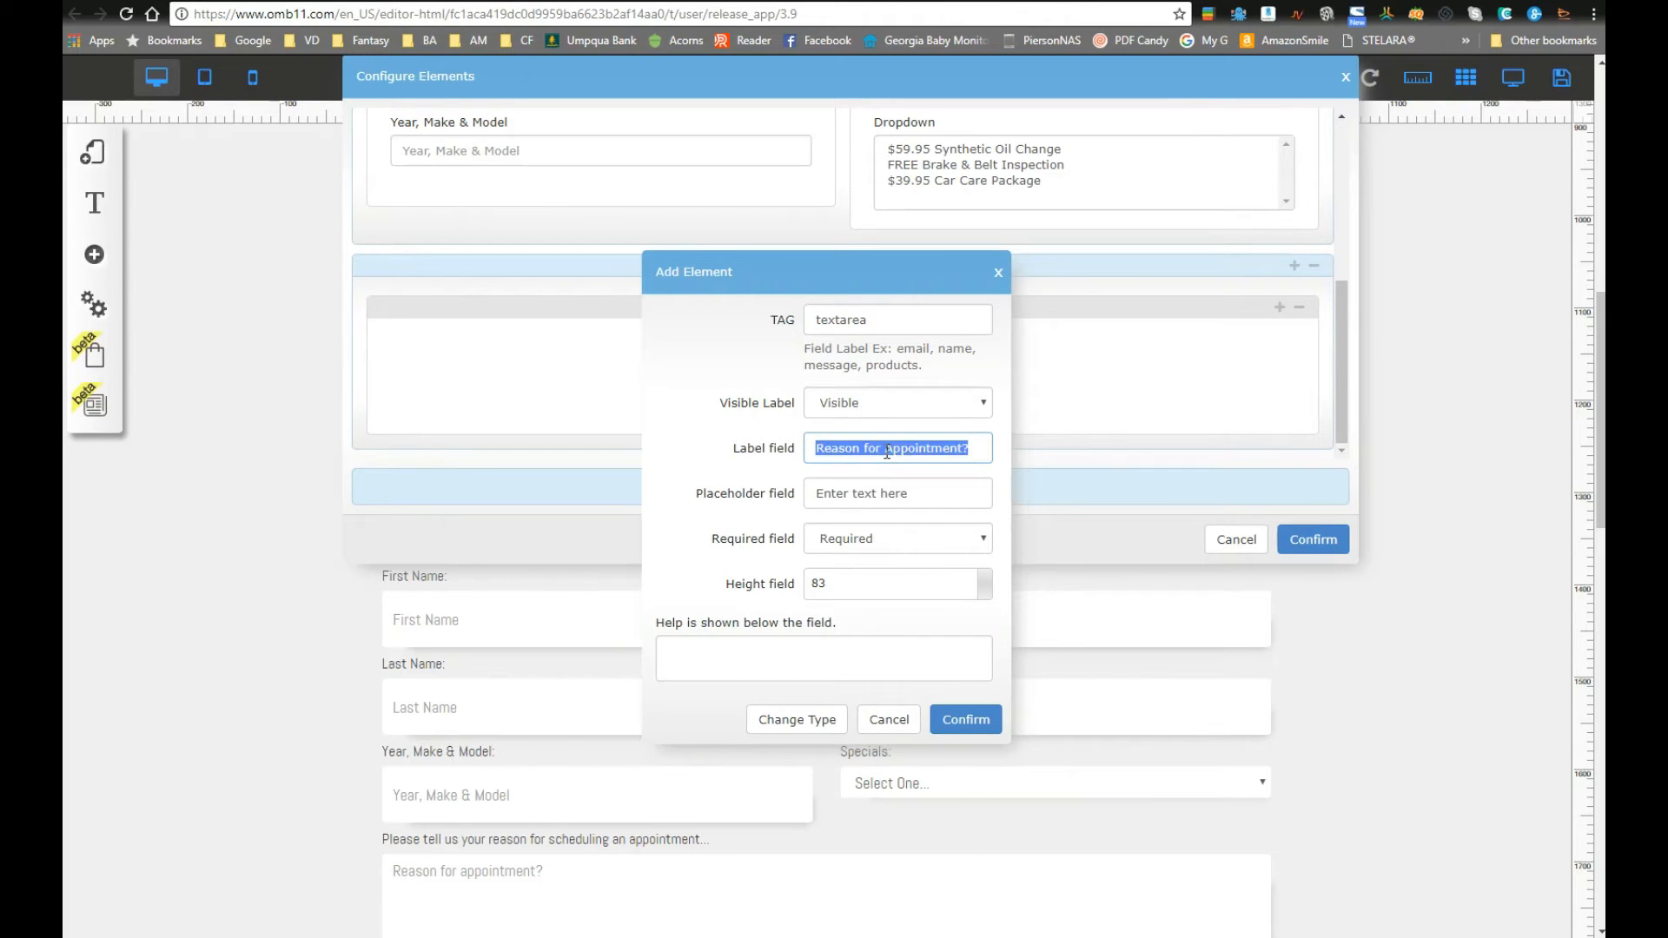
key(ctrl+c)
key(Tab)
key(ctrl+v)
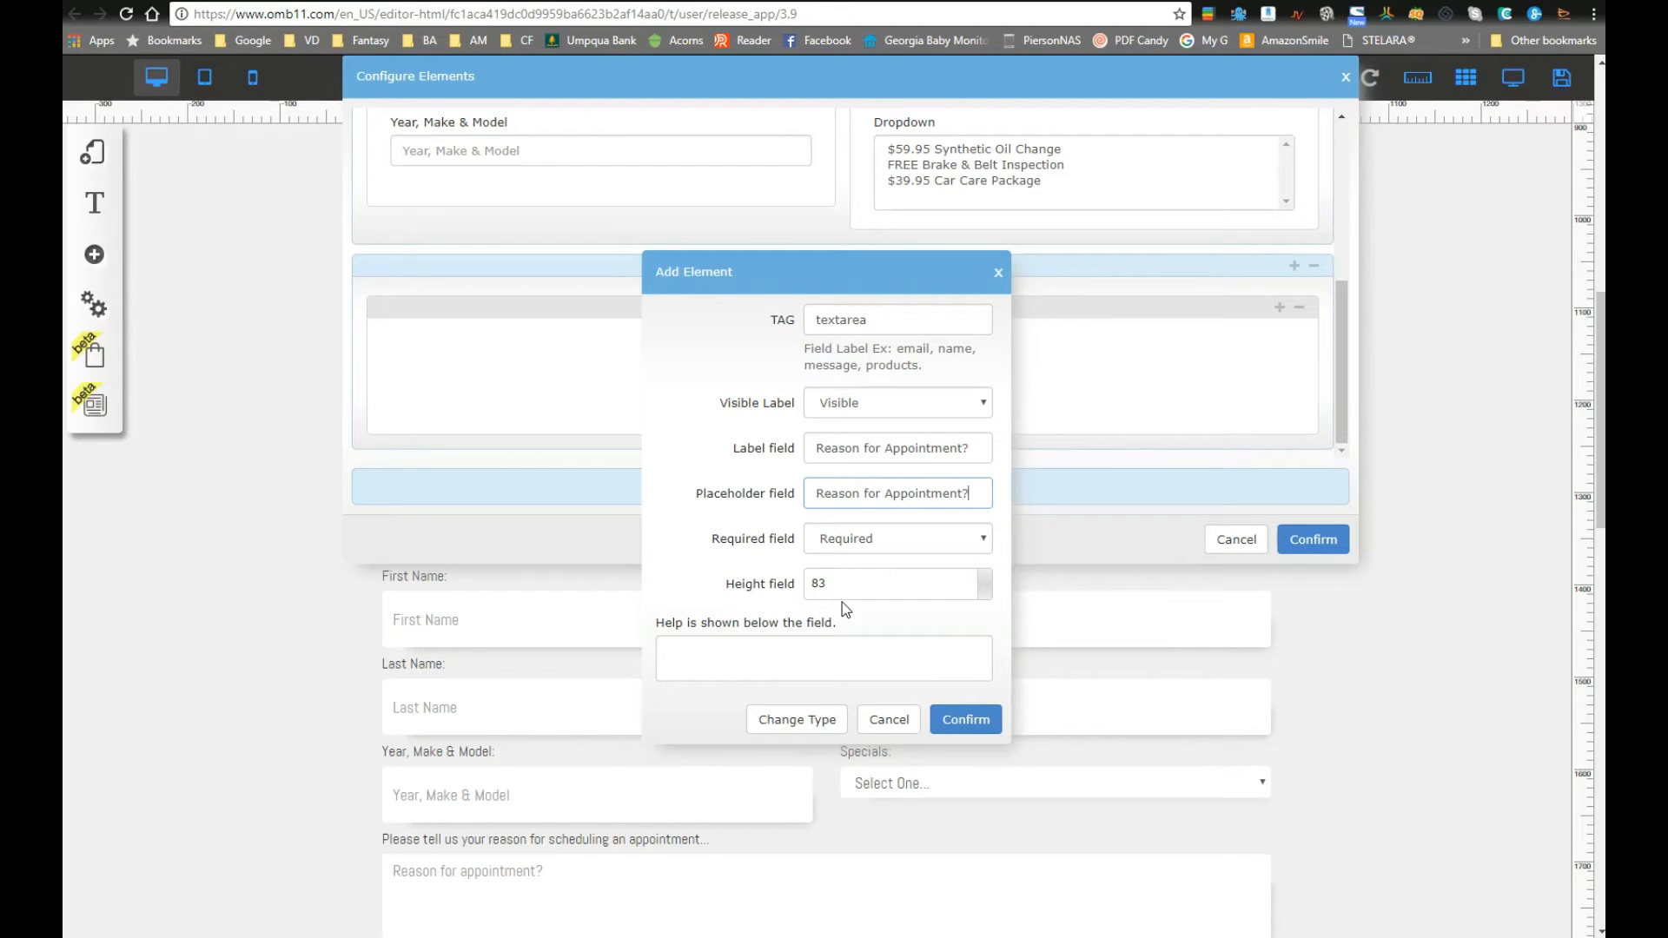
Step: Set the Reason for Appointment? text area's height to 150 and confirm it
scroll(1079, 744, down, 2)
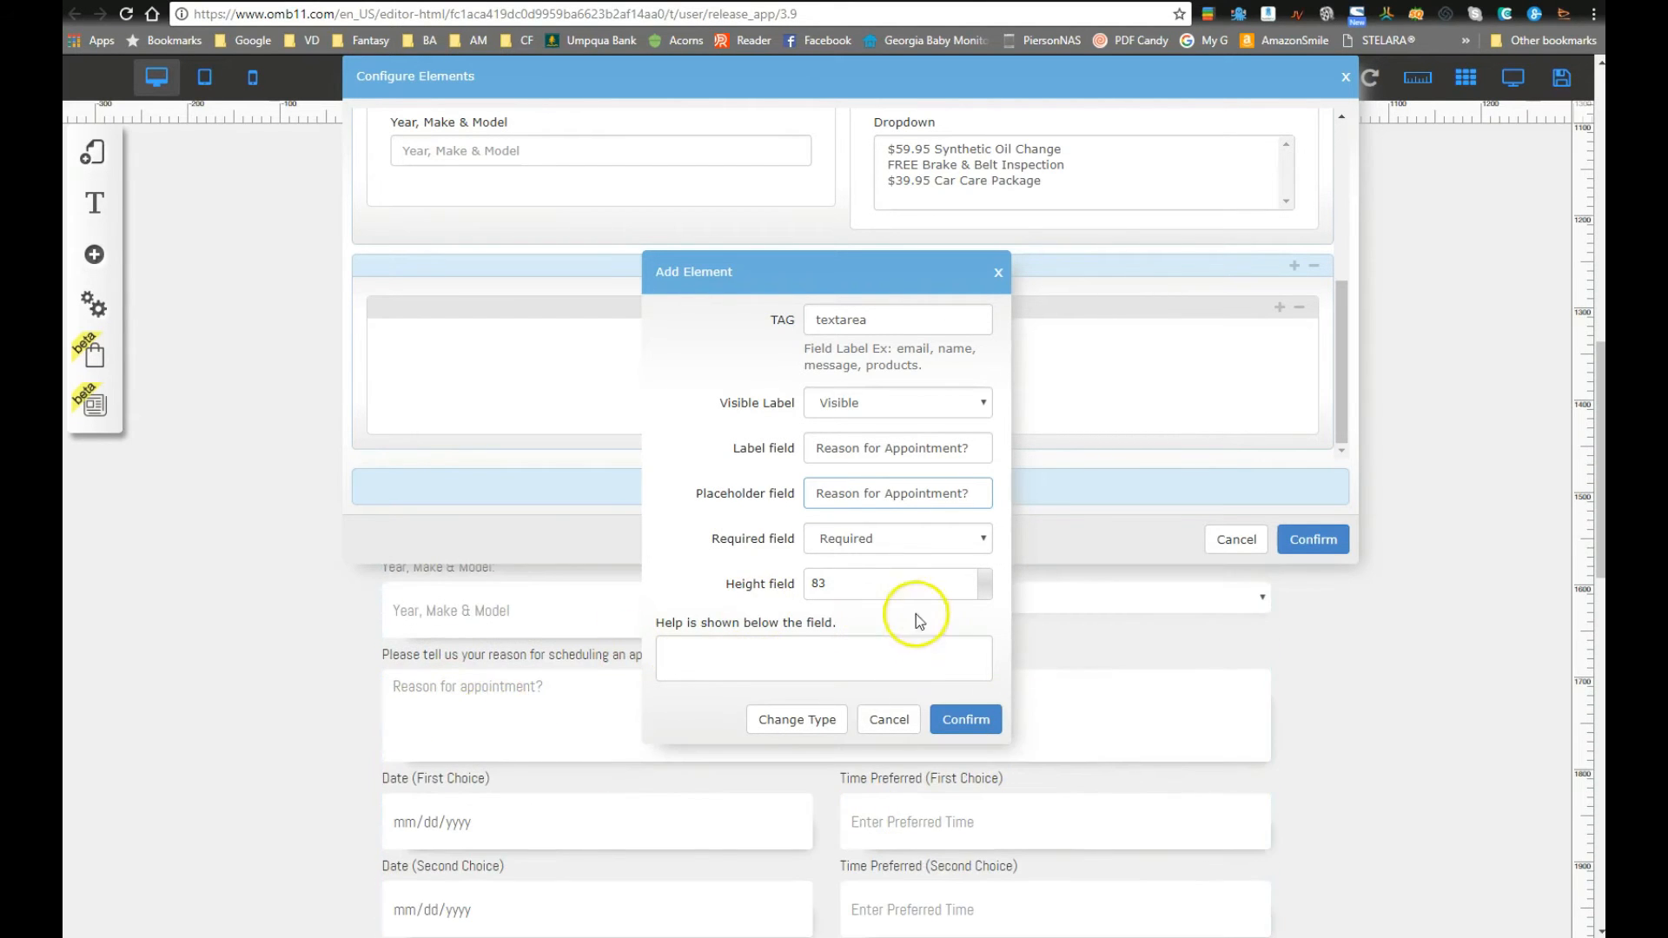
double_click(814, 581)
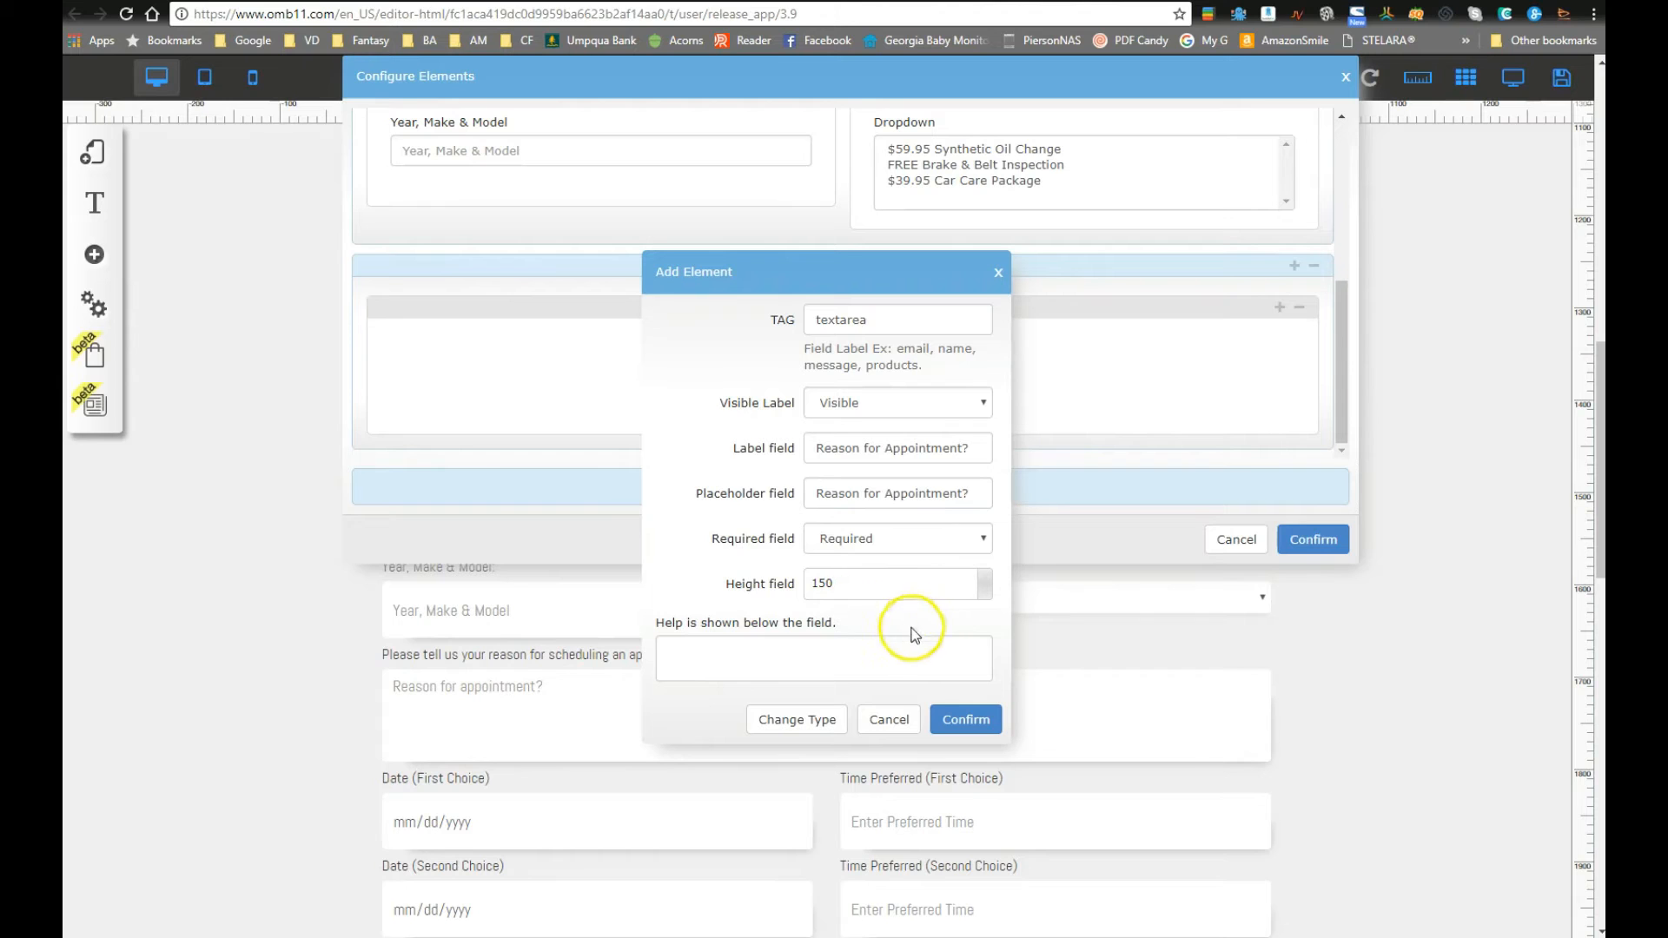
click(964, 717)
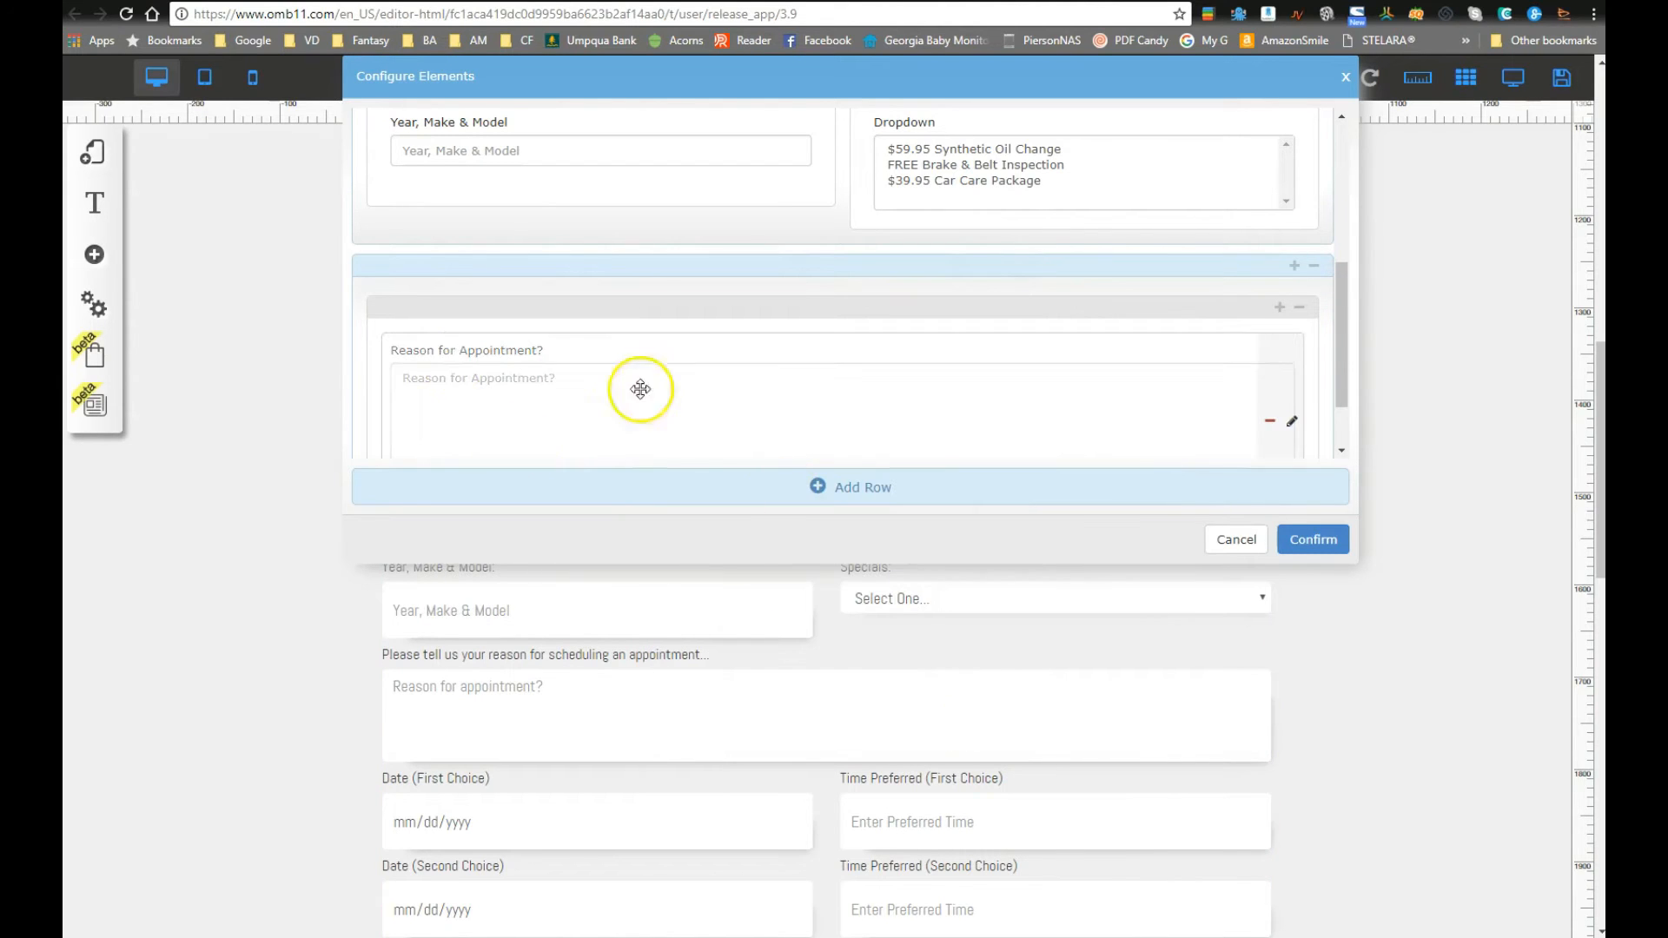
scroll(692, 450, down, 1)
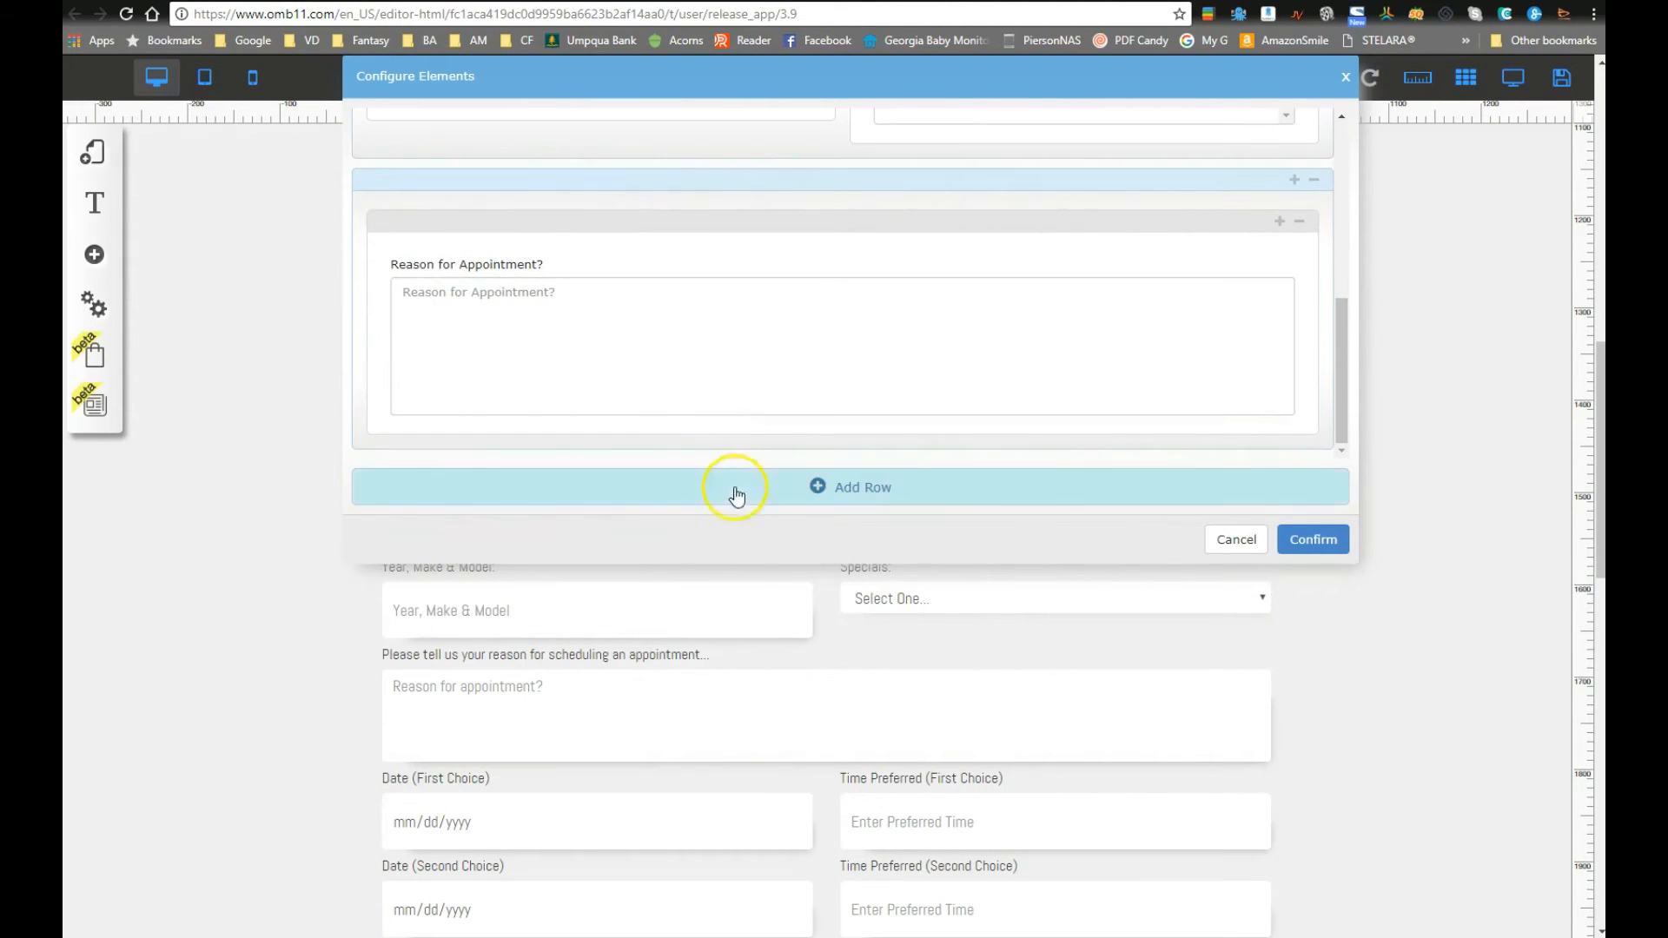
scroll(764, 487, down, 1)
Step: Add another two-column row with a required date field in its left column
click(804, 487)
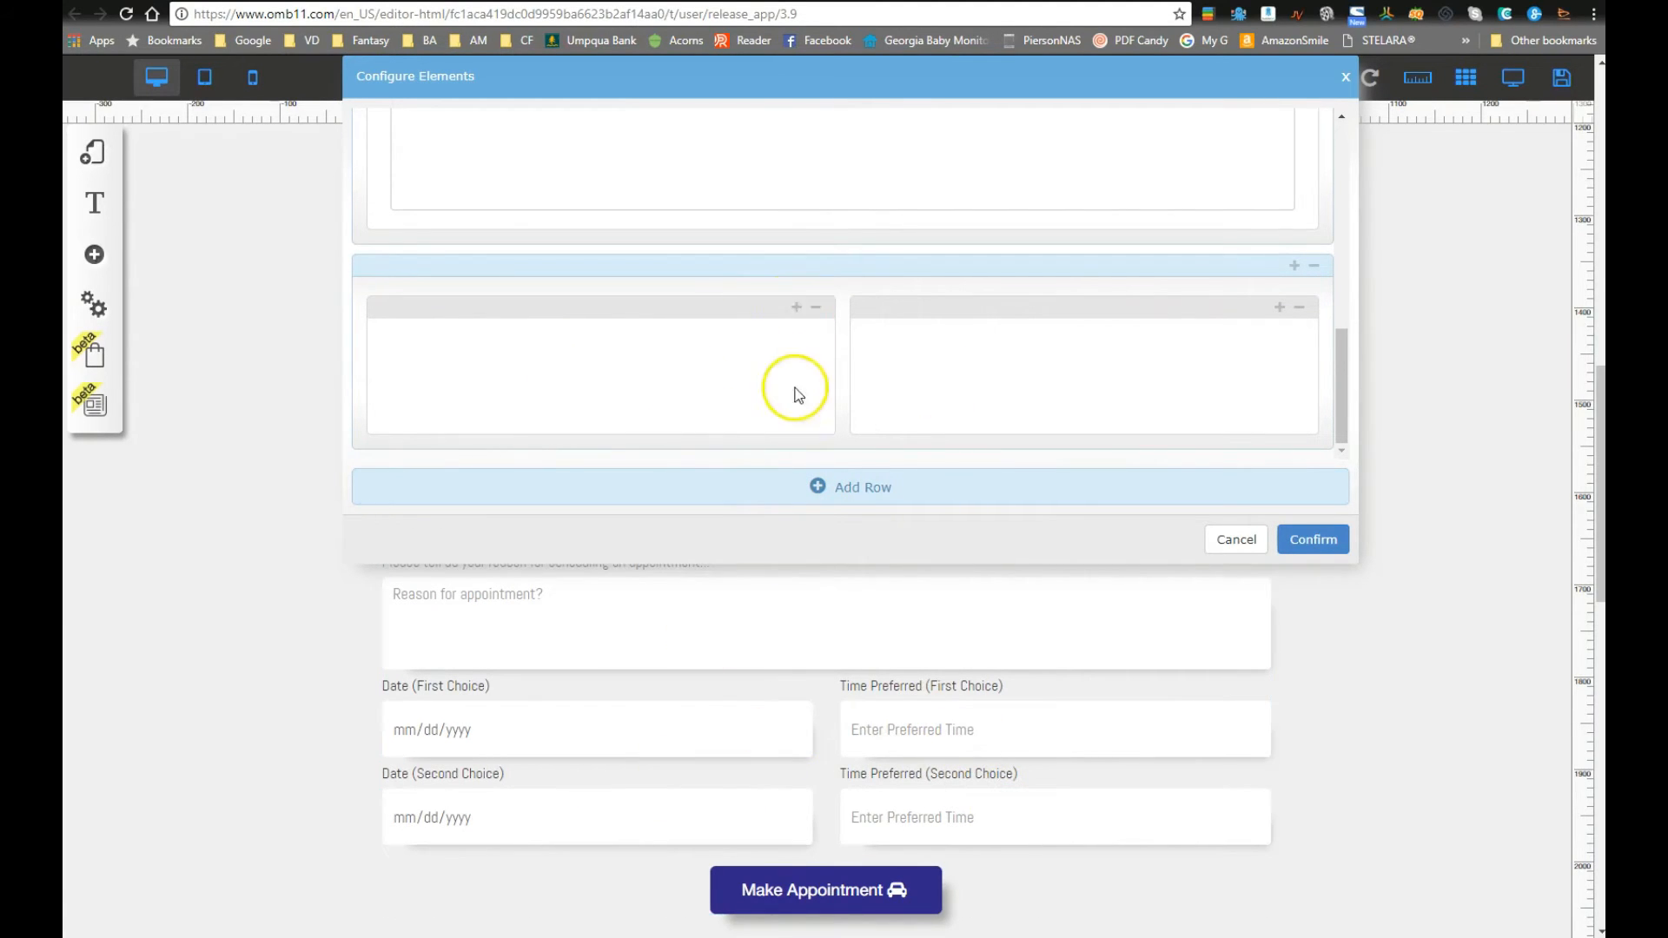
click(795, 311)
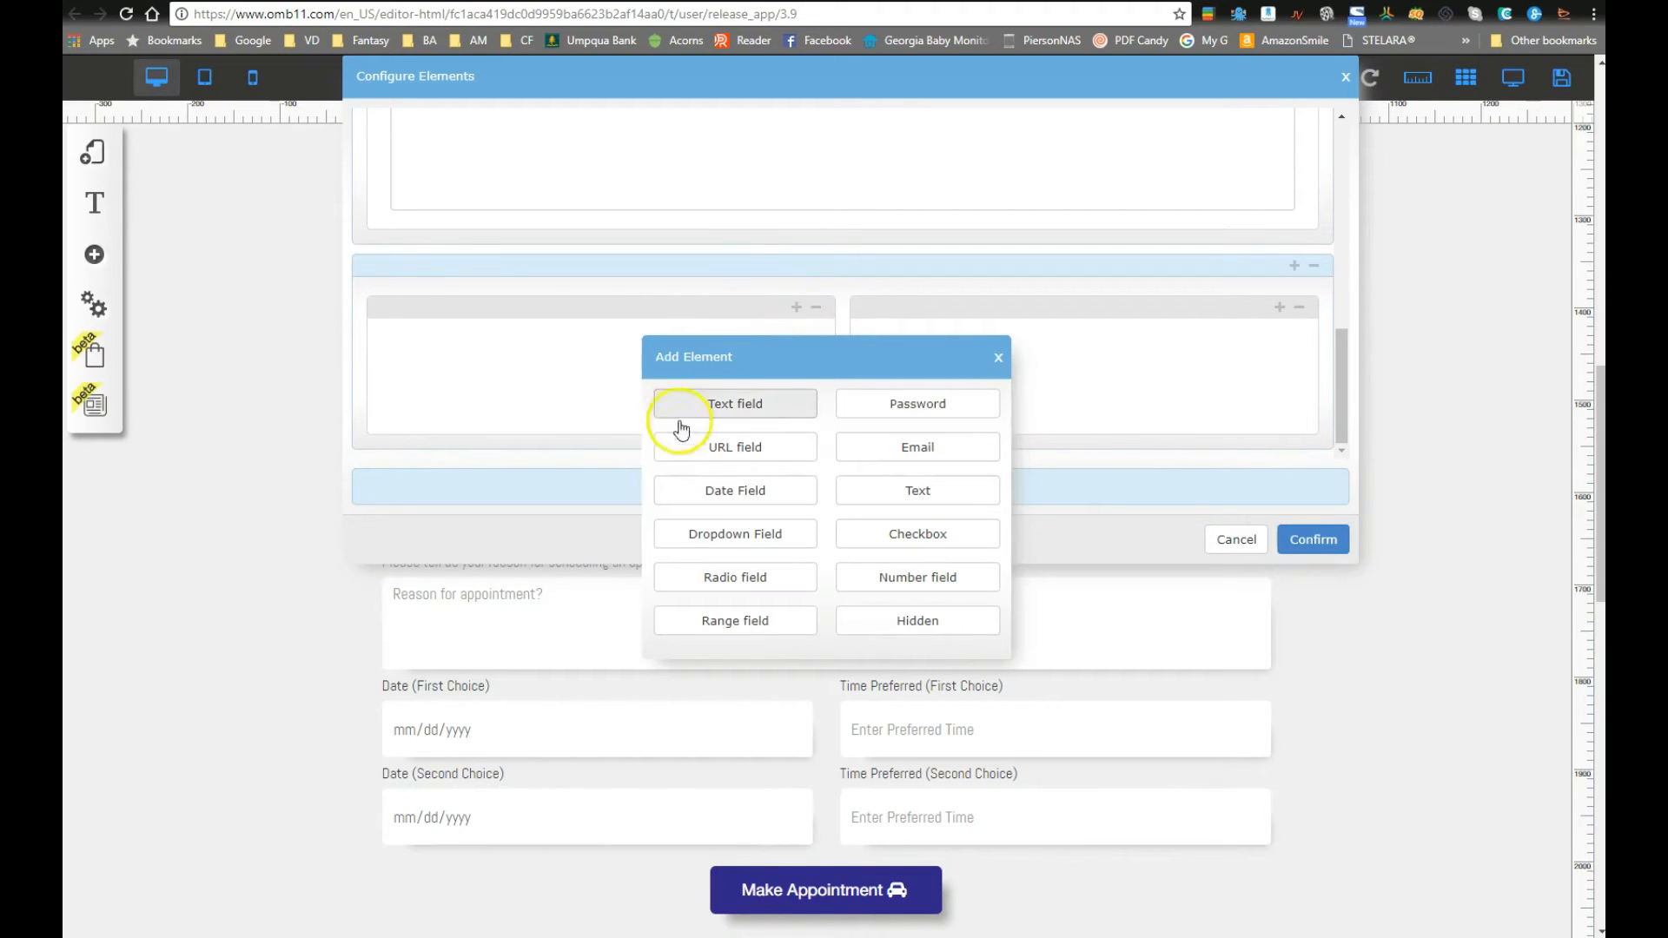
click(756, 493)
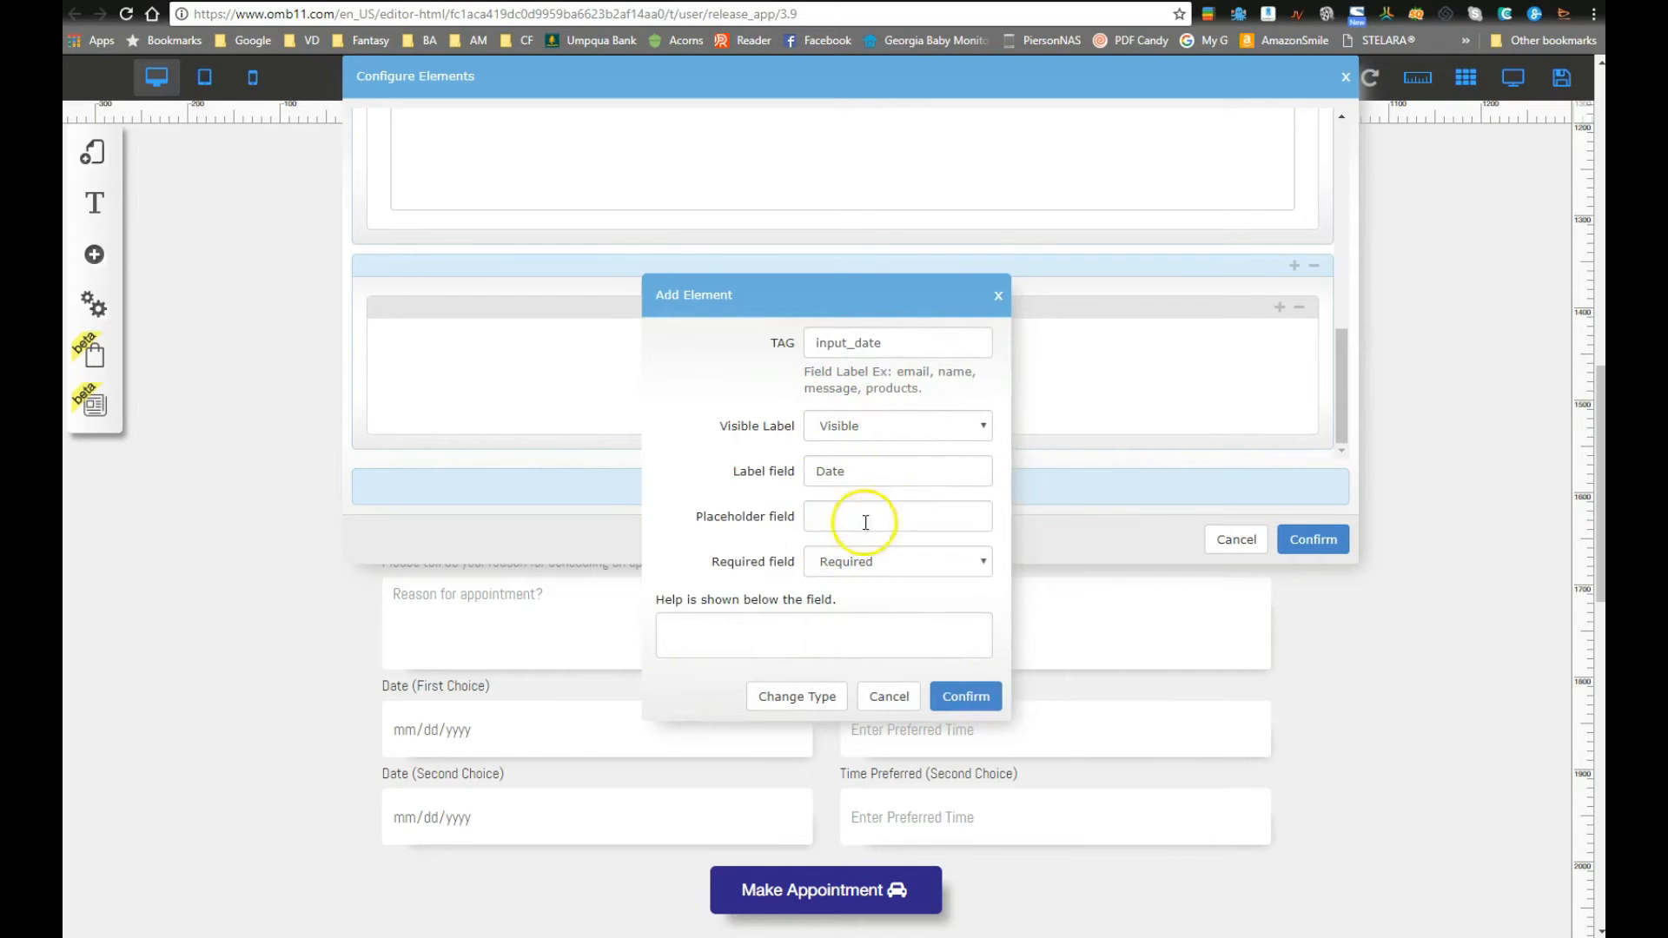
click(857, 563)
click(847, 580)
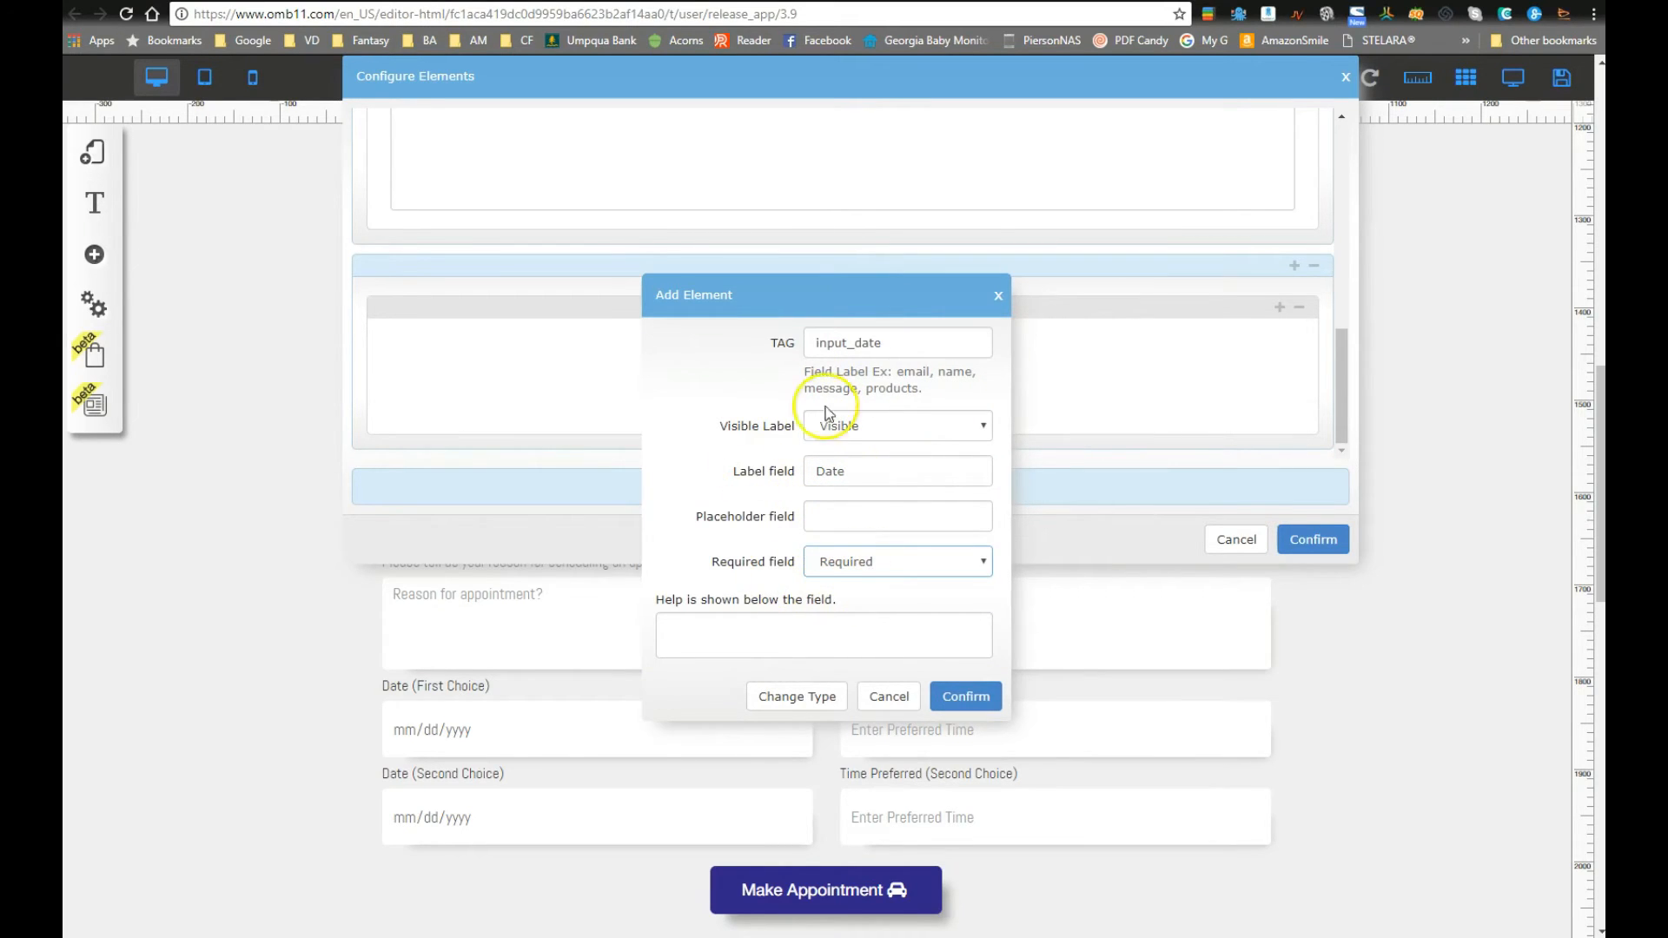
click(965, 696)
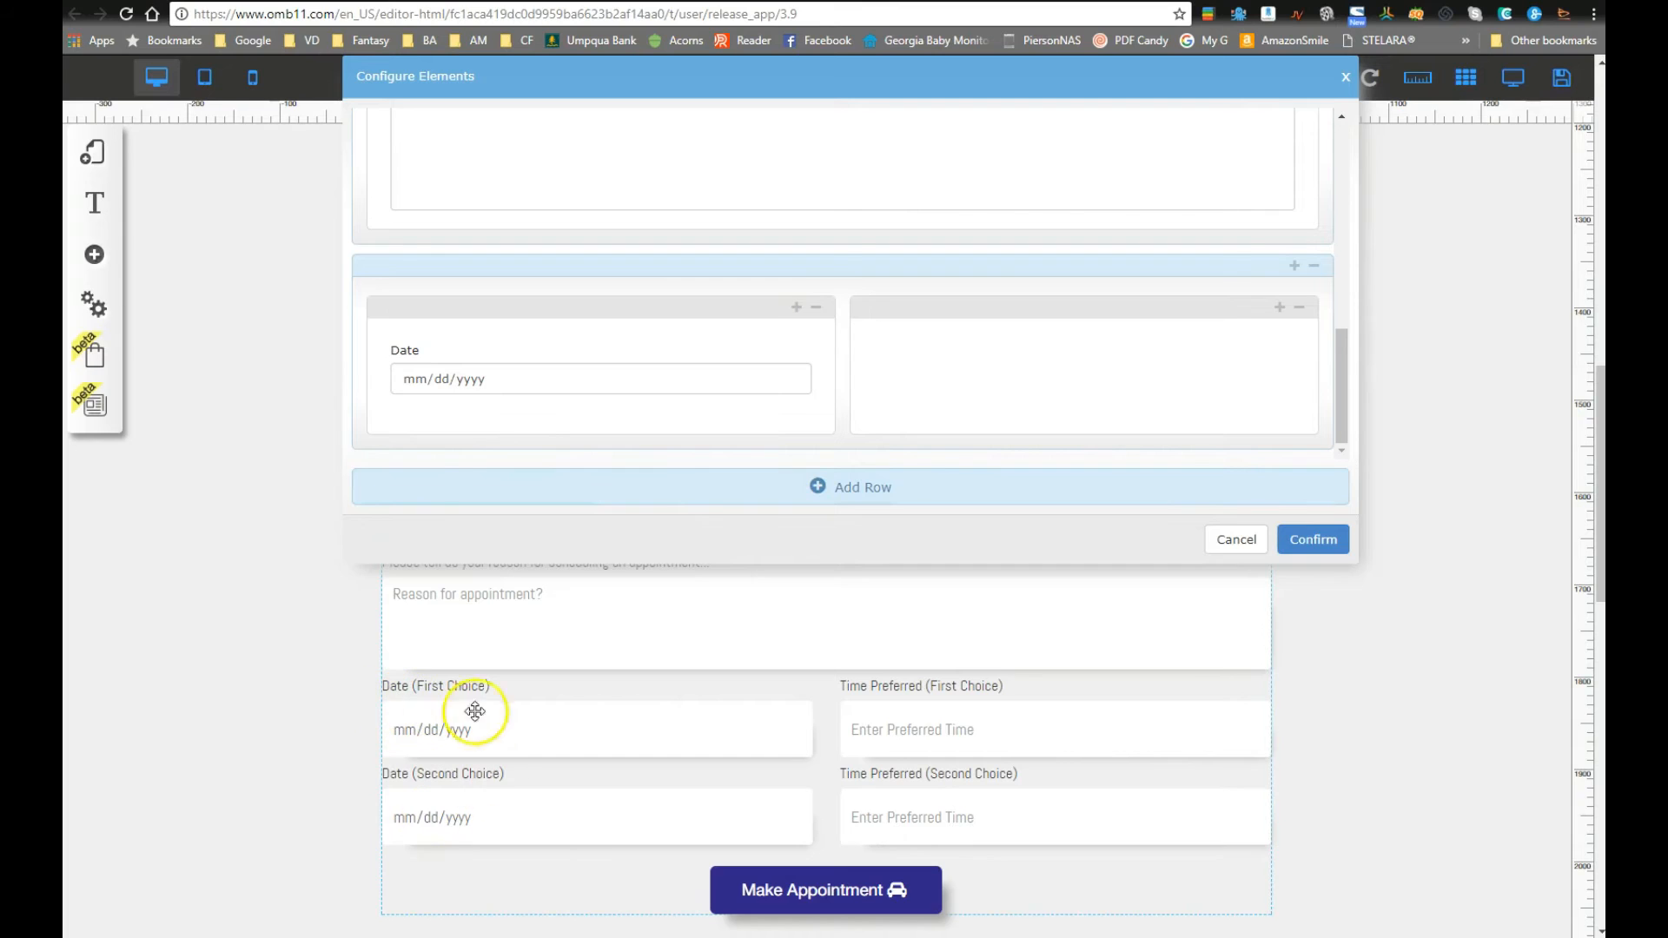
Step: Relabel the left date field 'Date (First Choice)'
click(795, 373)
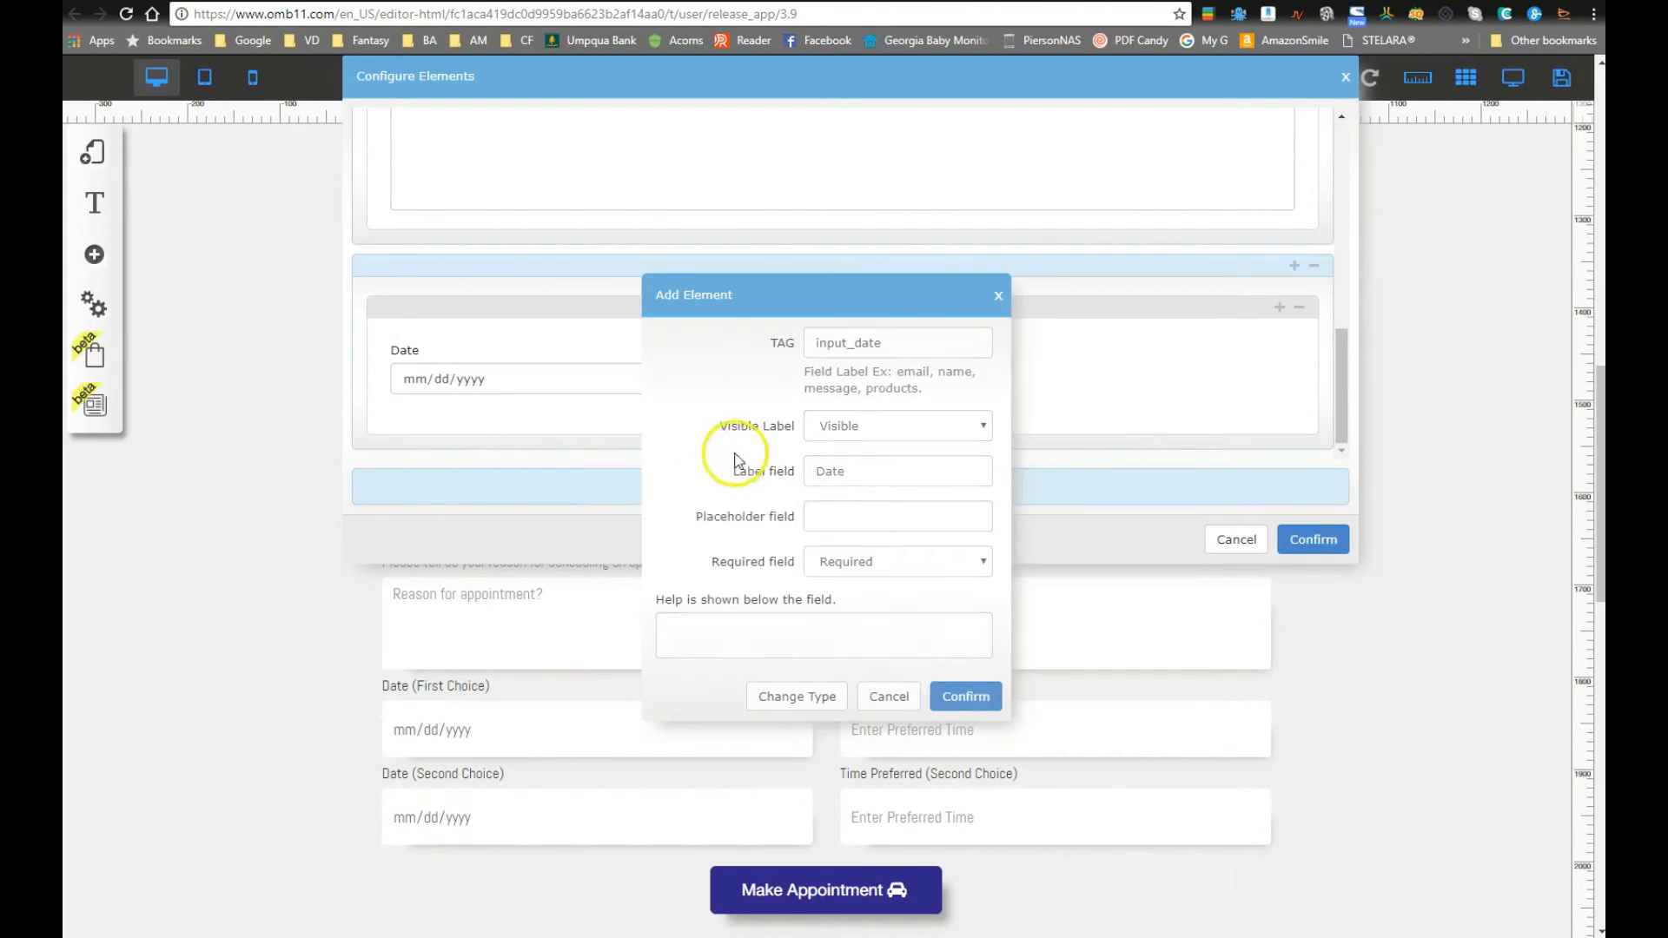
click(851, 473)
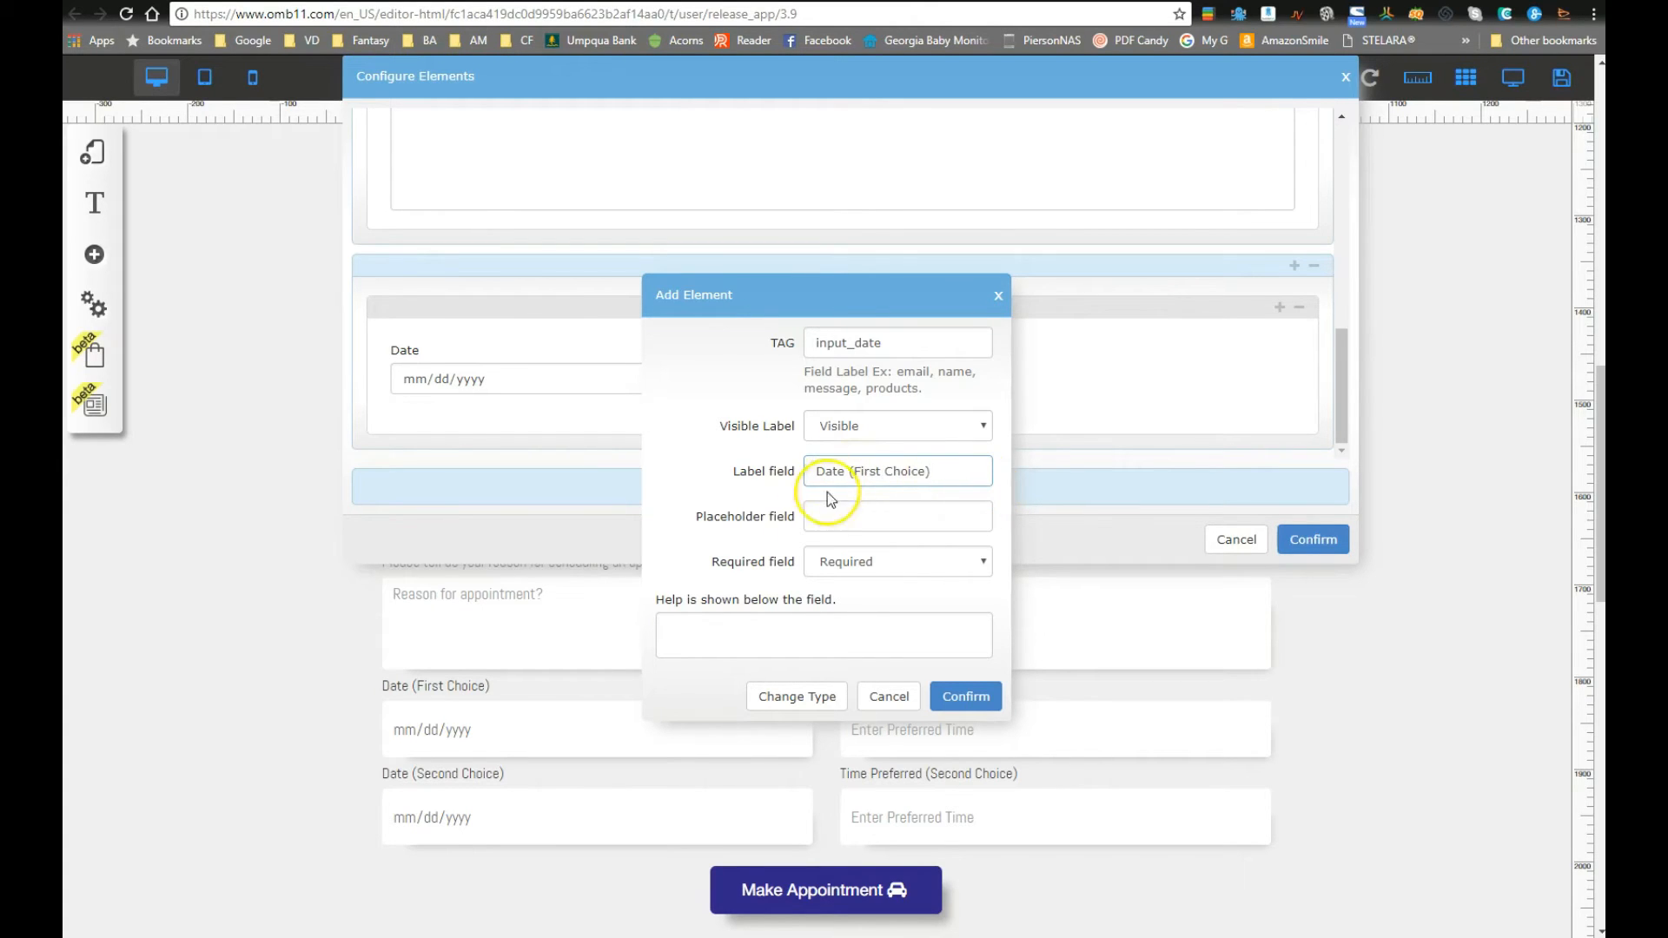
click(962, 695)
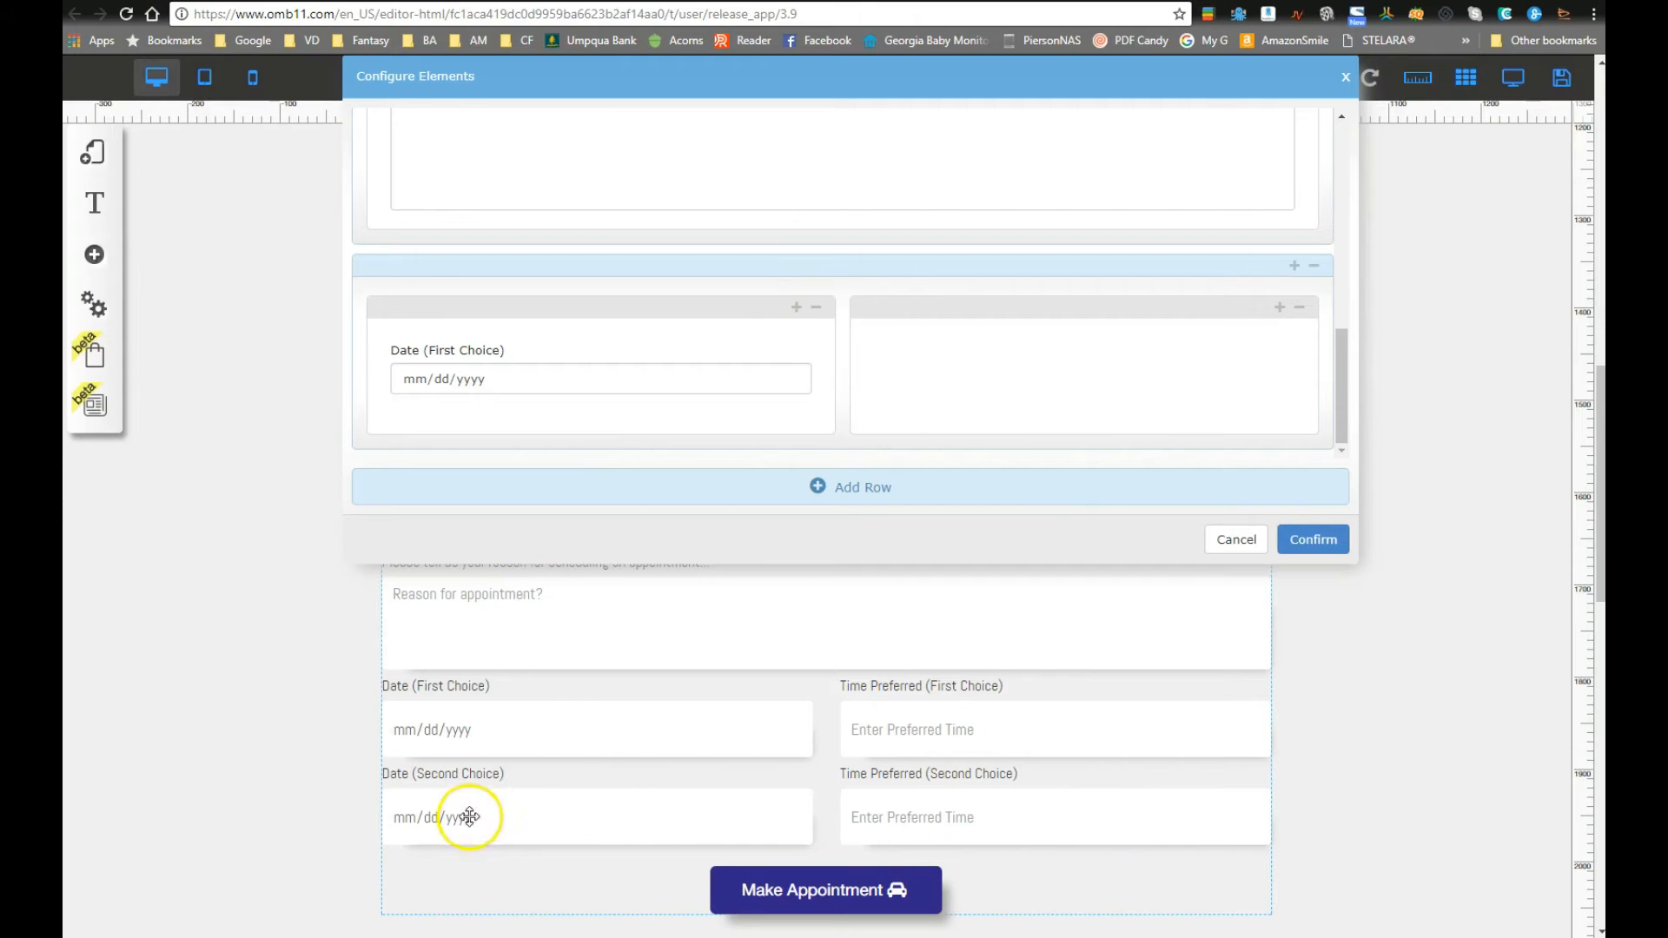
click(797, 309)
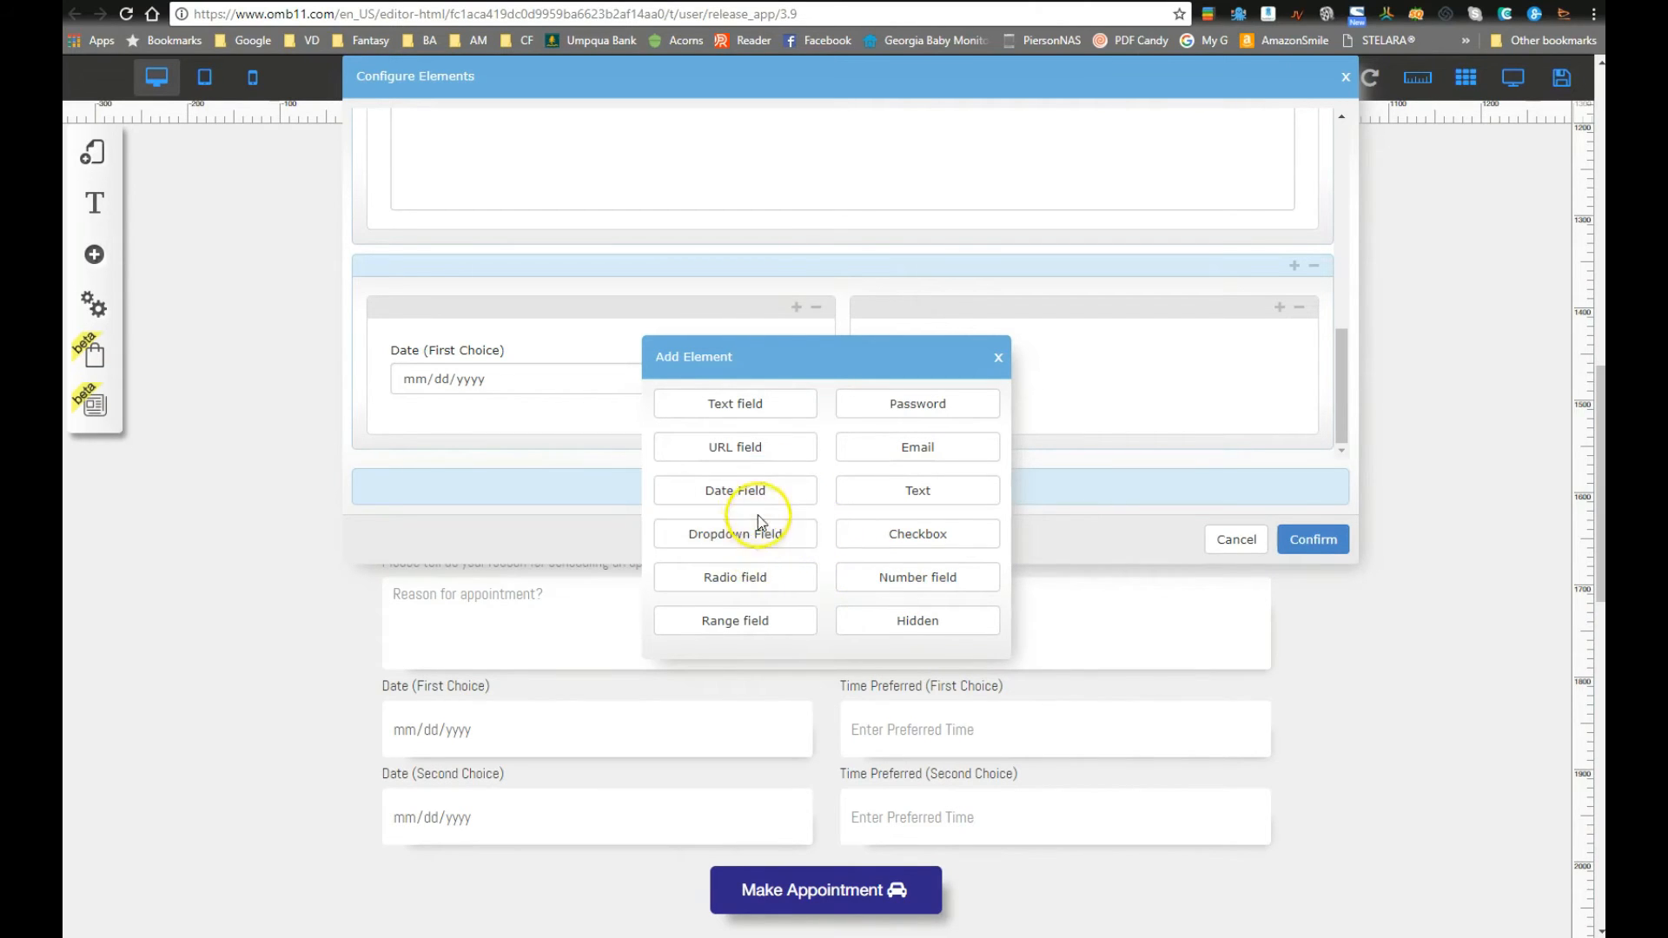
Step: Add a 'Time (First Choice)' text field below the date field, with input mask None
click(734, 401)
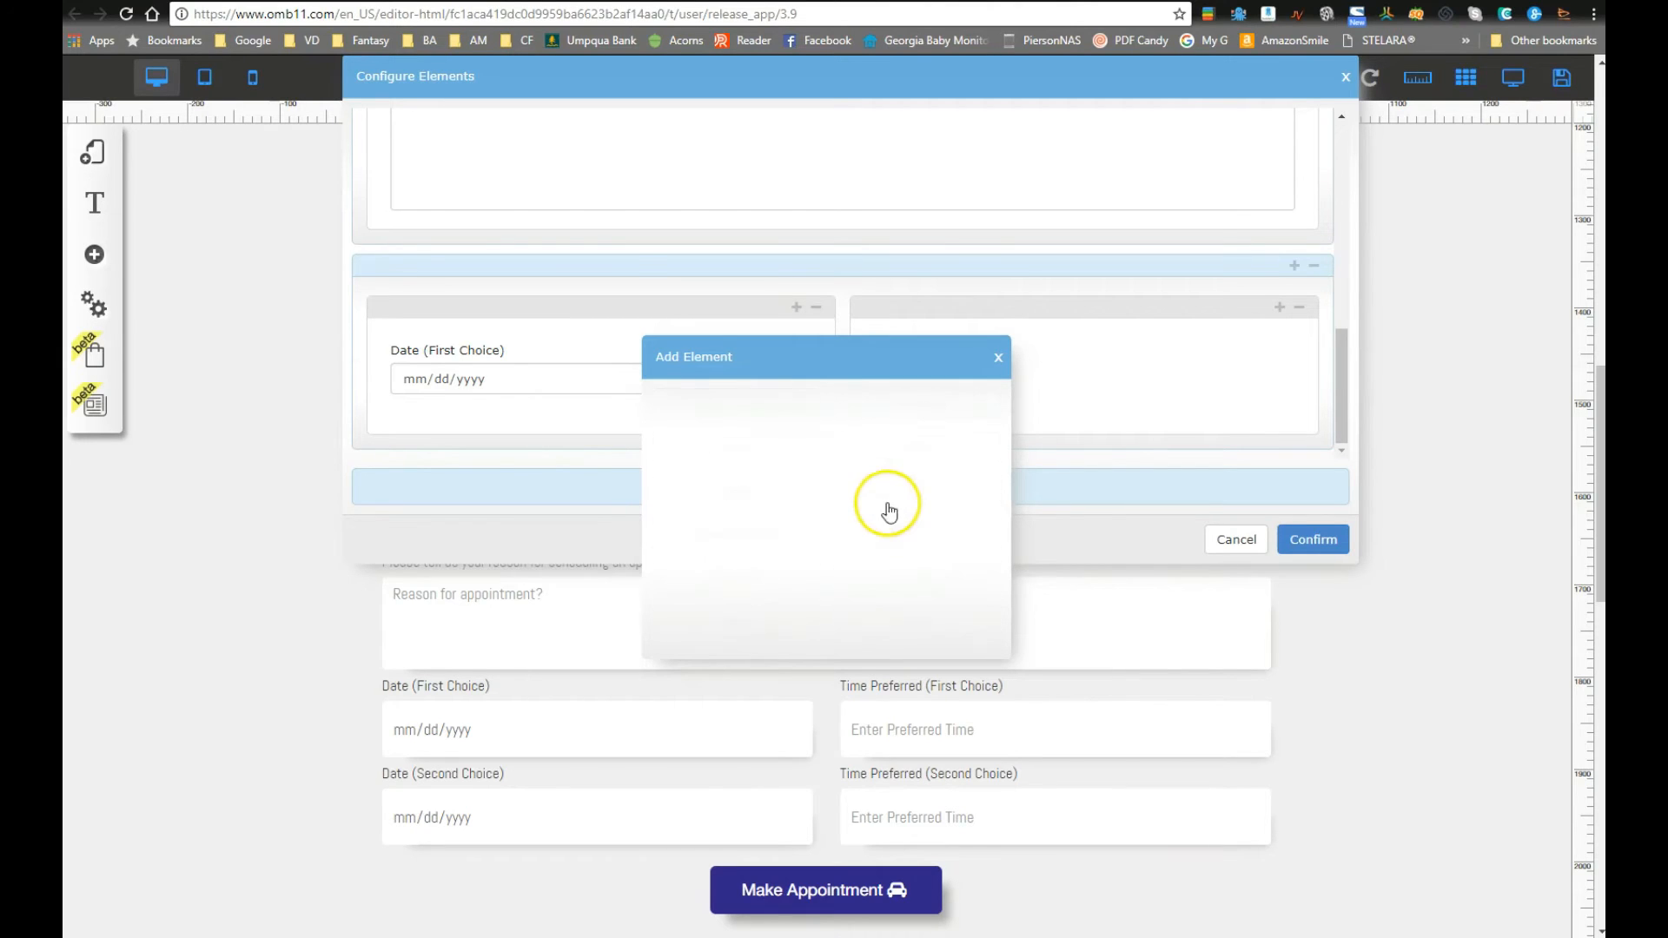
double_click(854, 448)
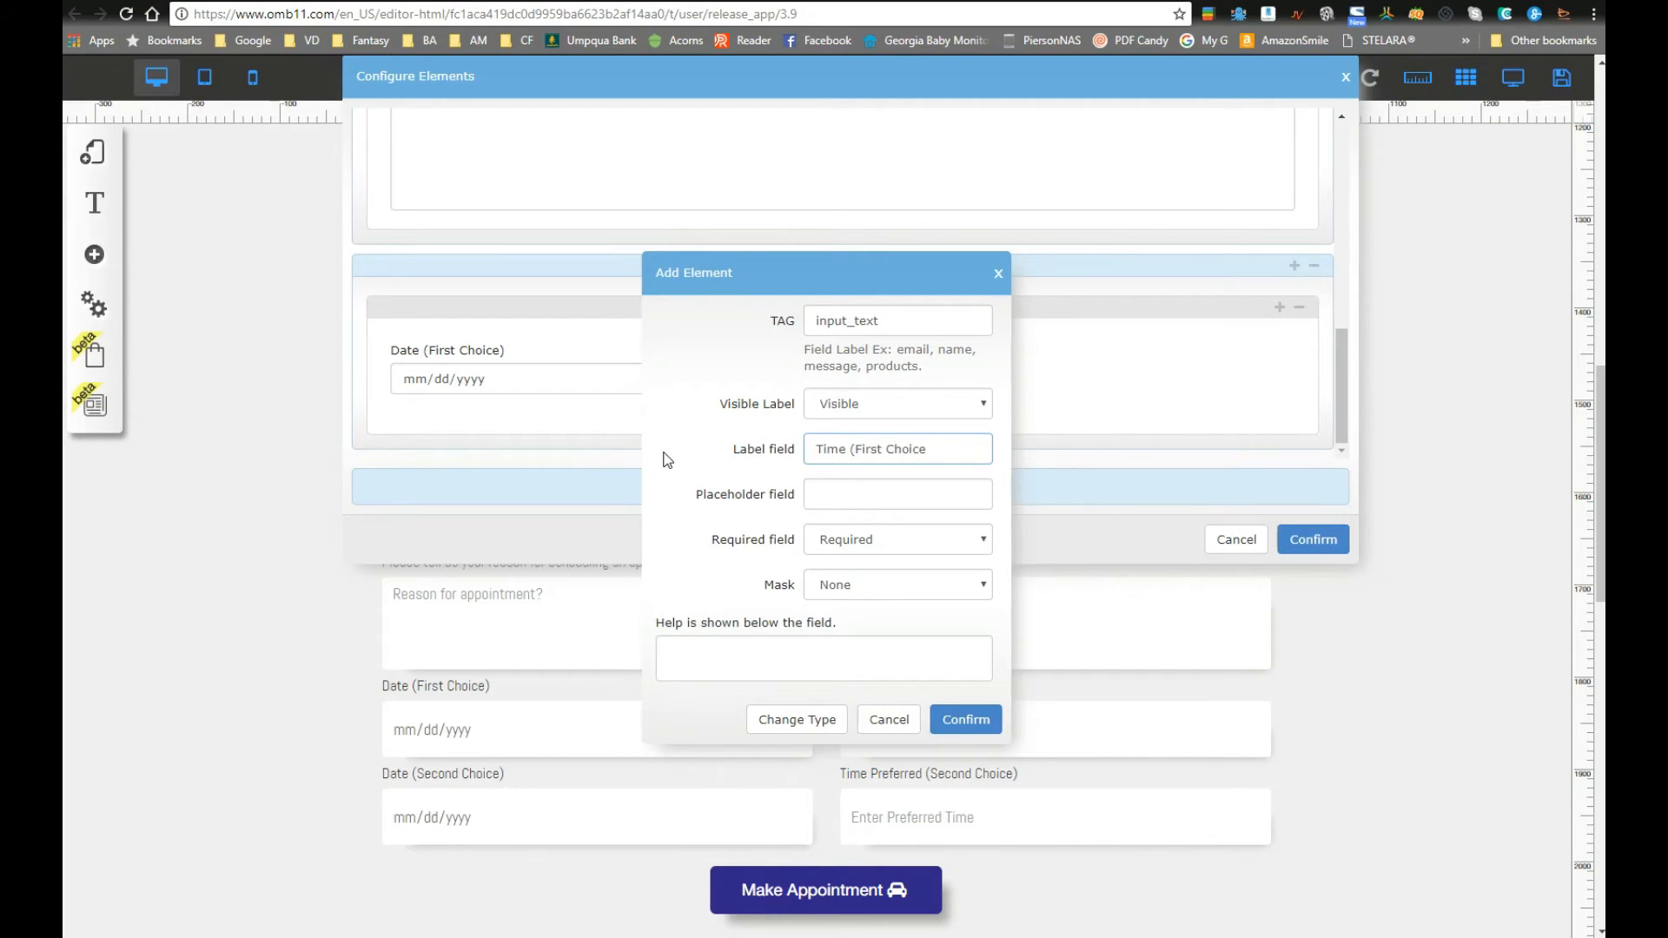
text())
key(Tab)
key(Tab)
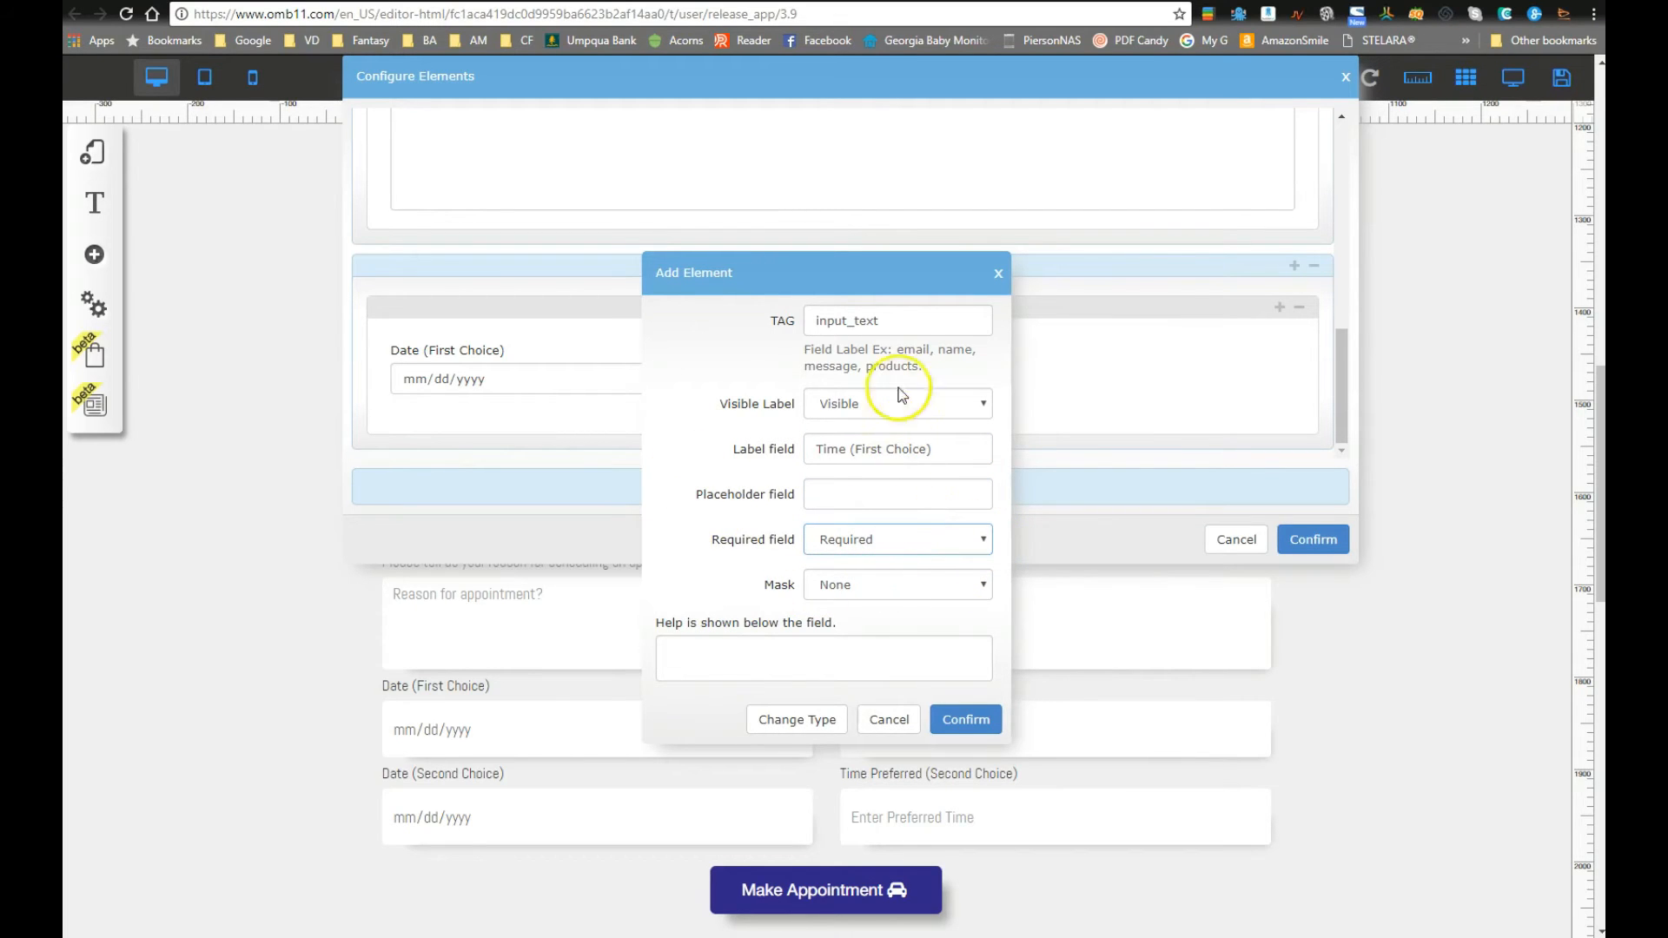
click(879, 583)
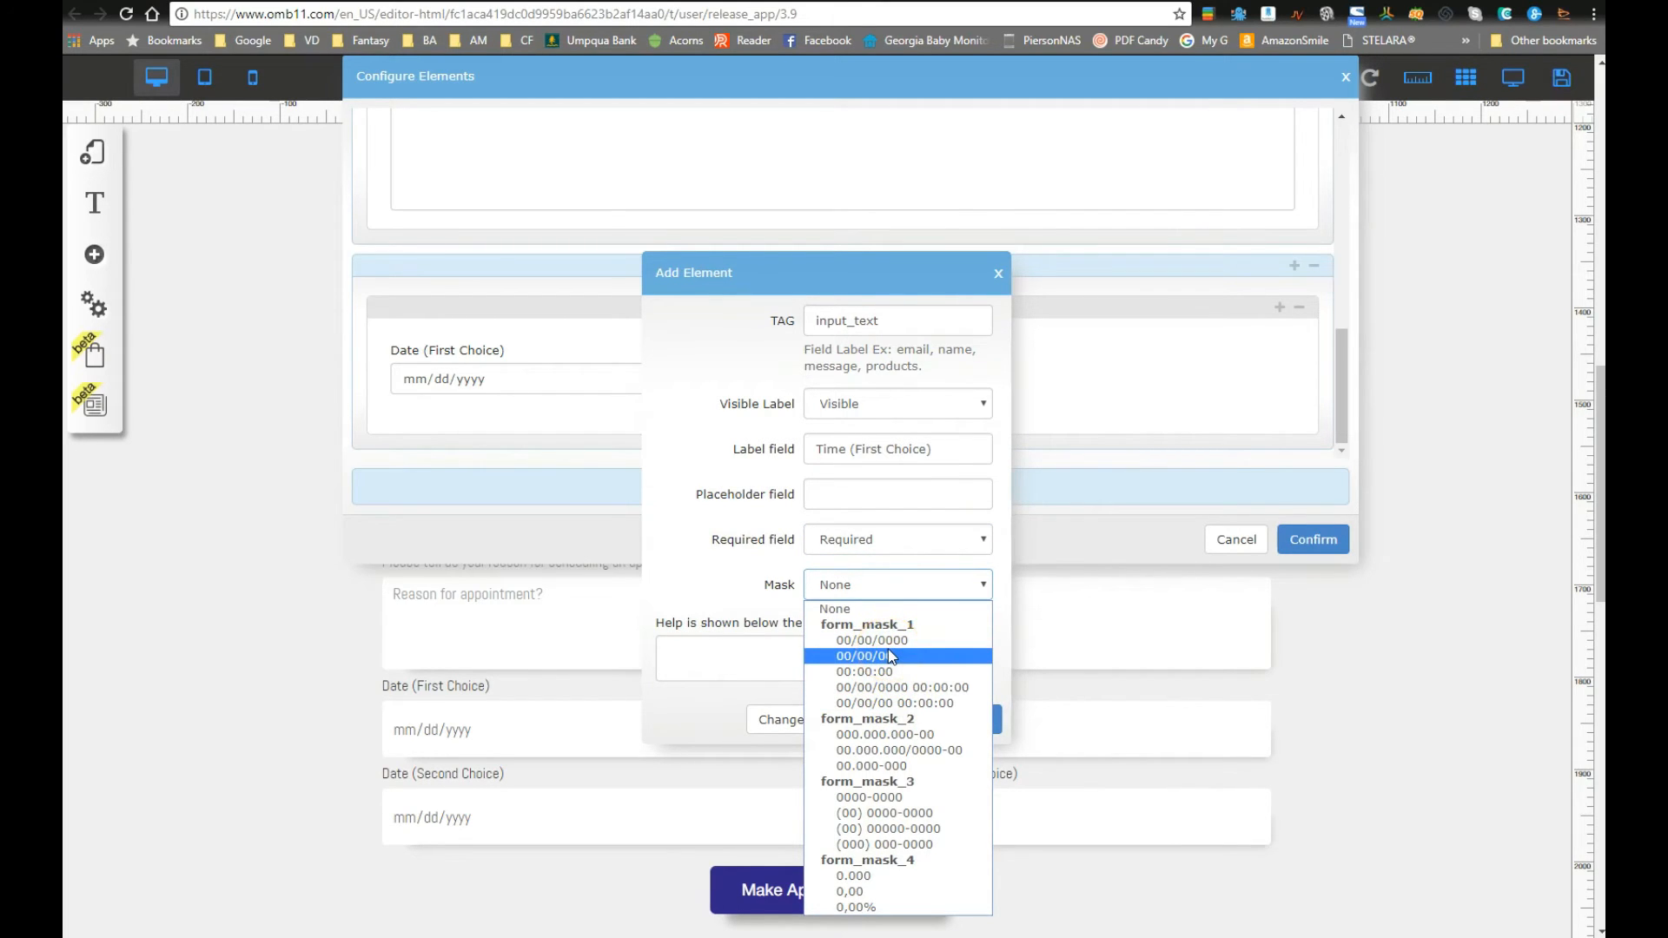
click(887, 586)
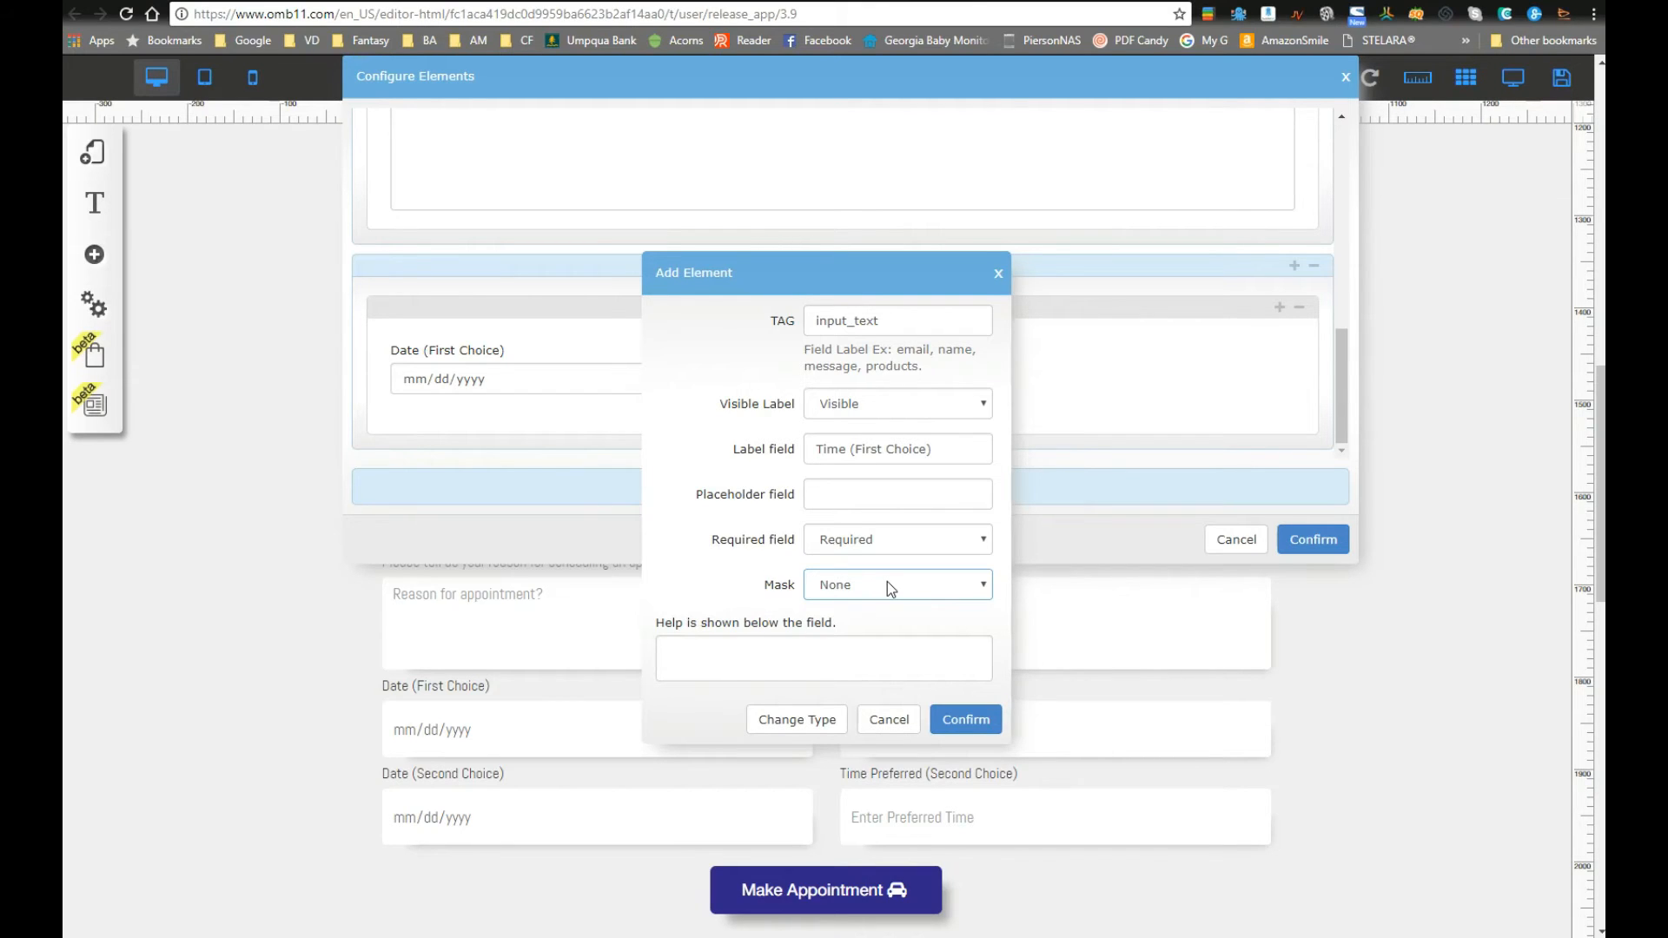
click(702, 356)
click(704, 652)
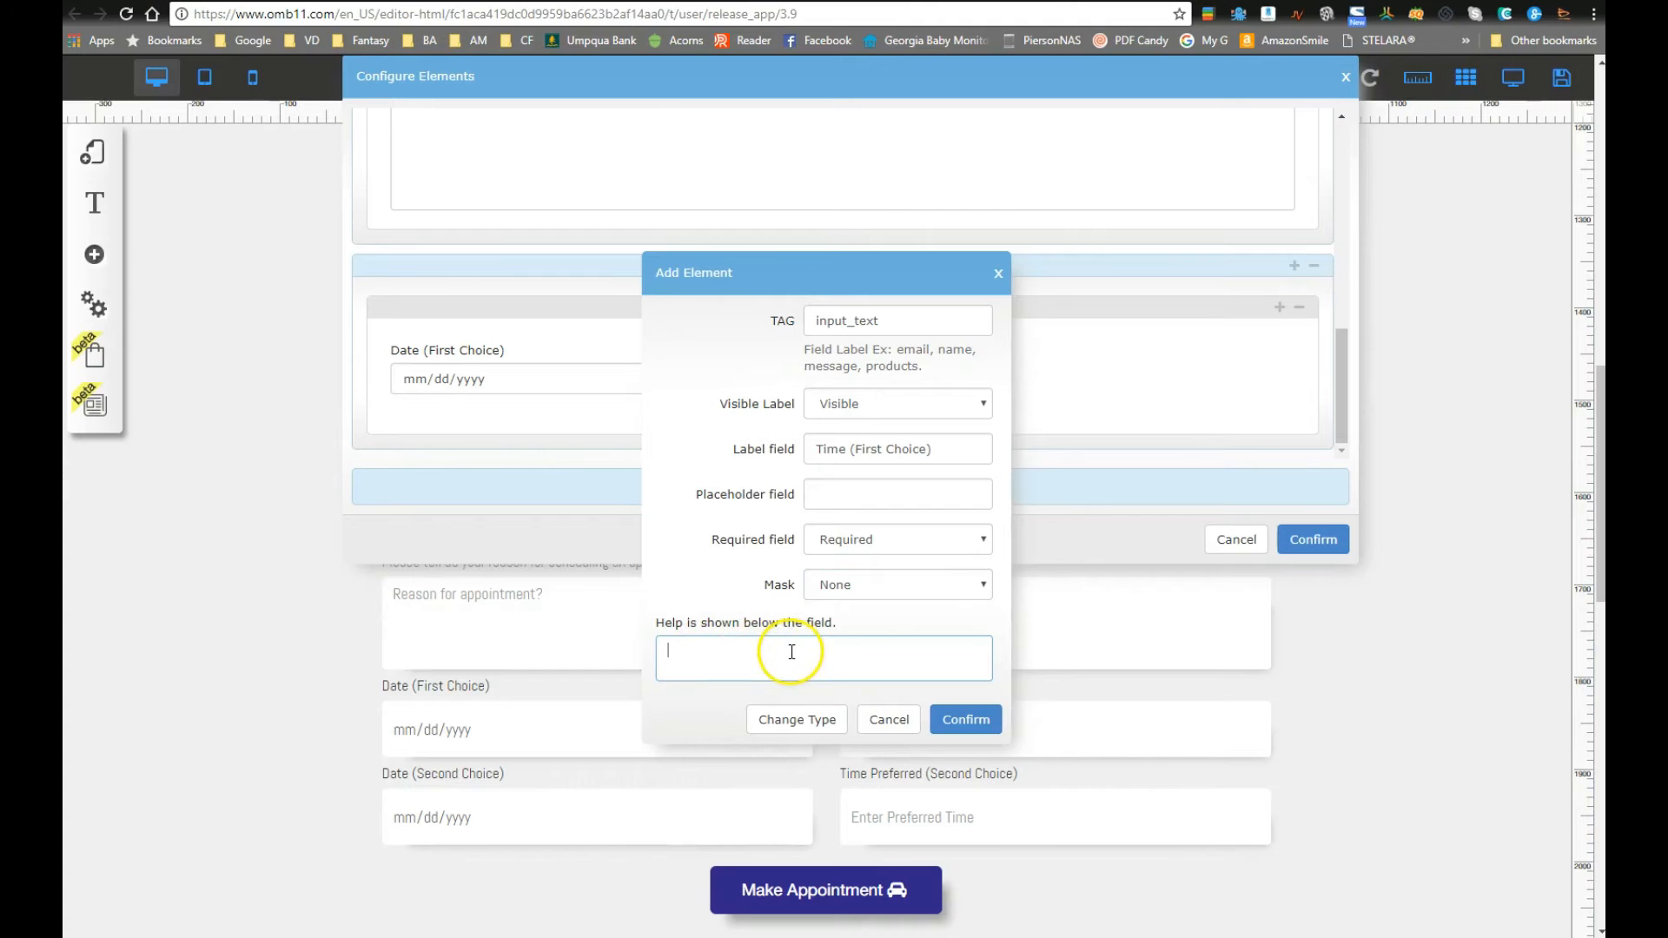
click(960, 720)
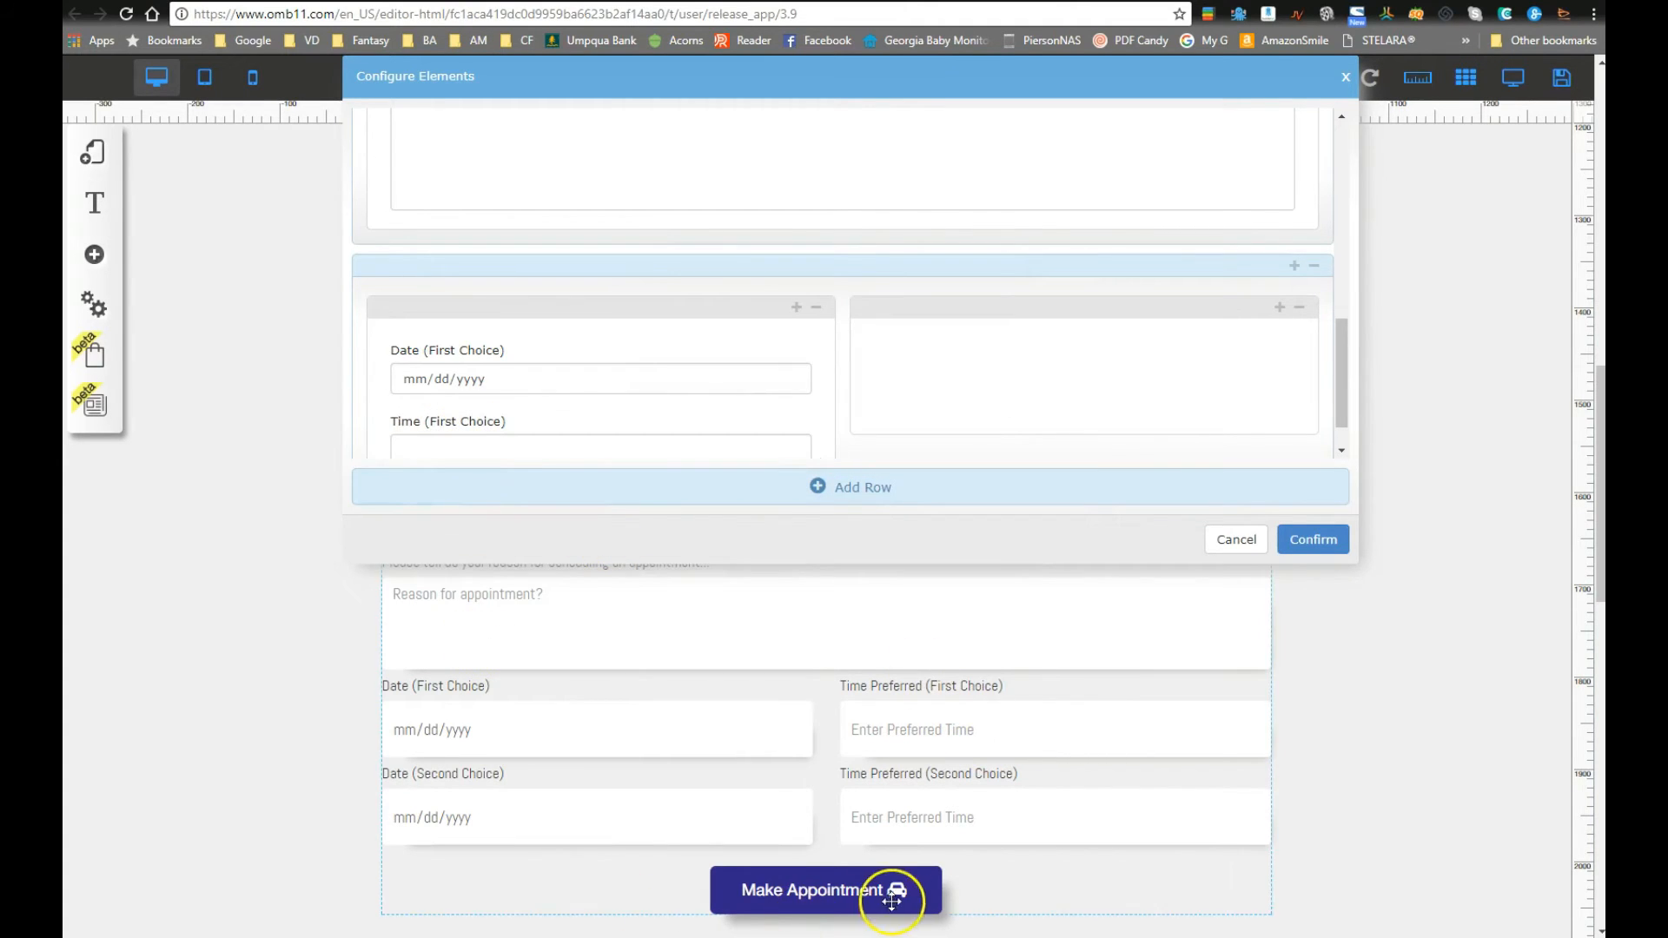
scroll(503, 399, down, 2)
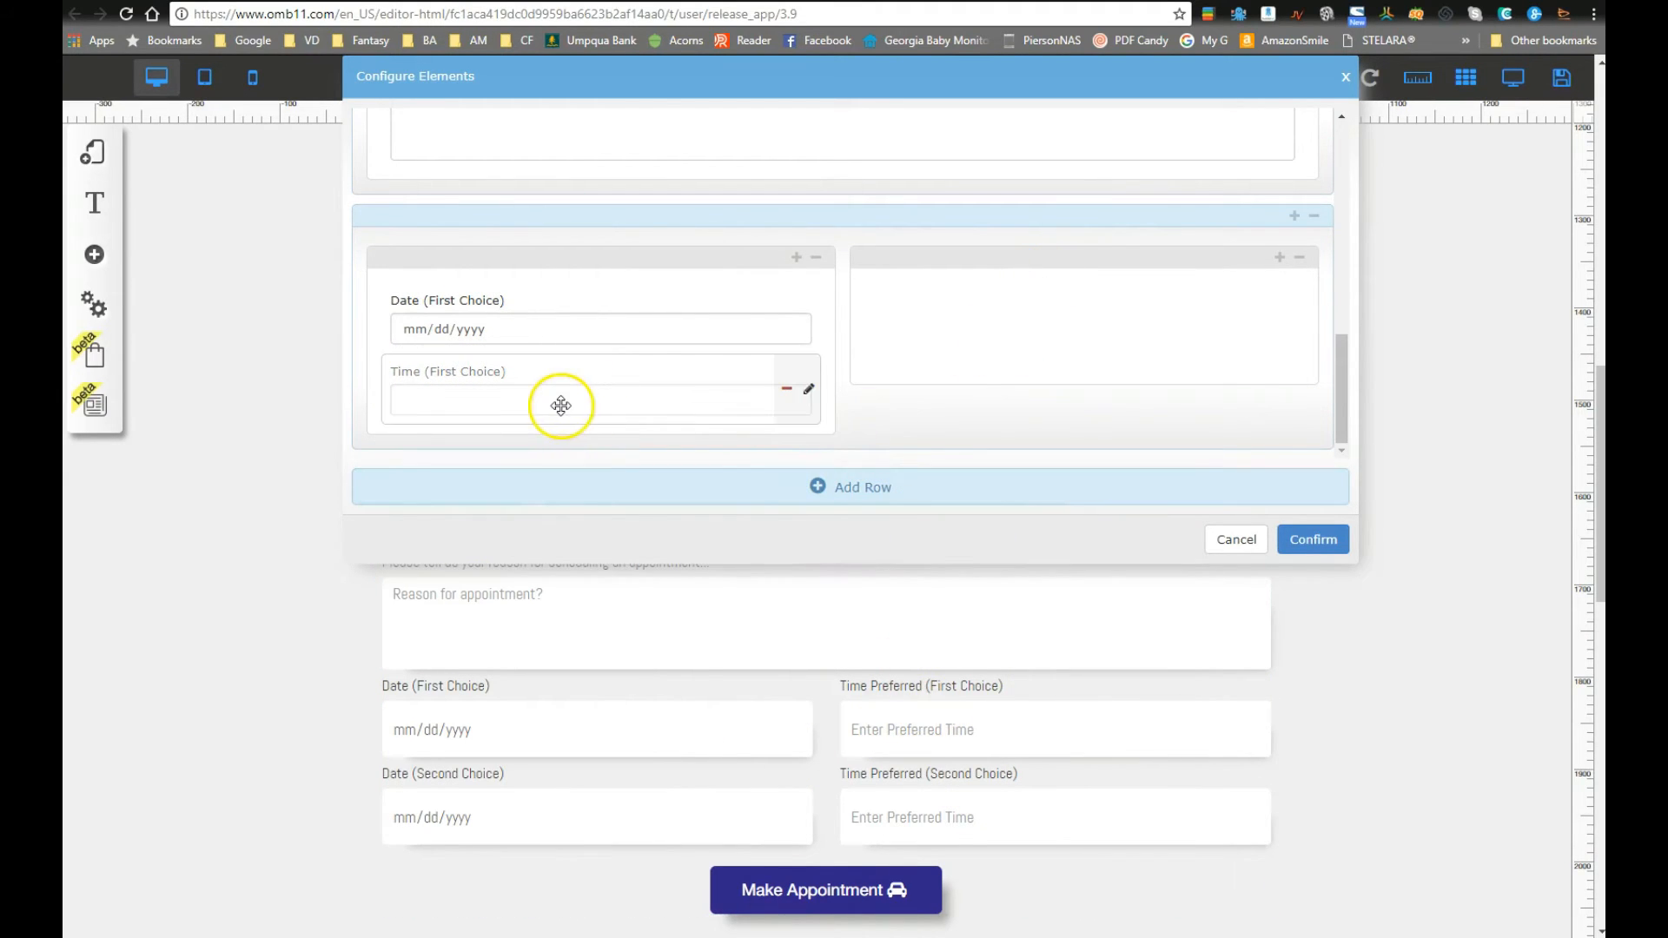
Step: Give the Time (First Choice) field the placeholder 9:30am
click(809, 389)
click(821, 496)
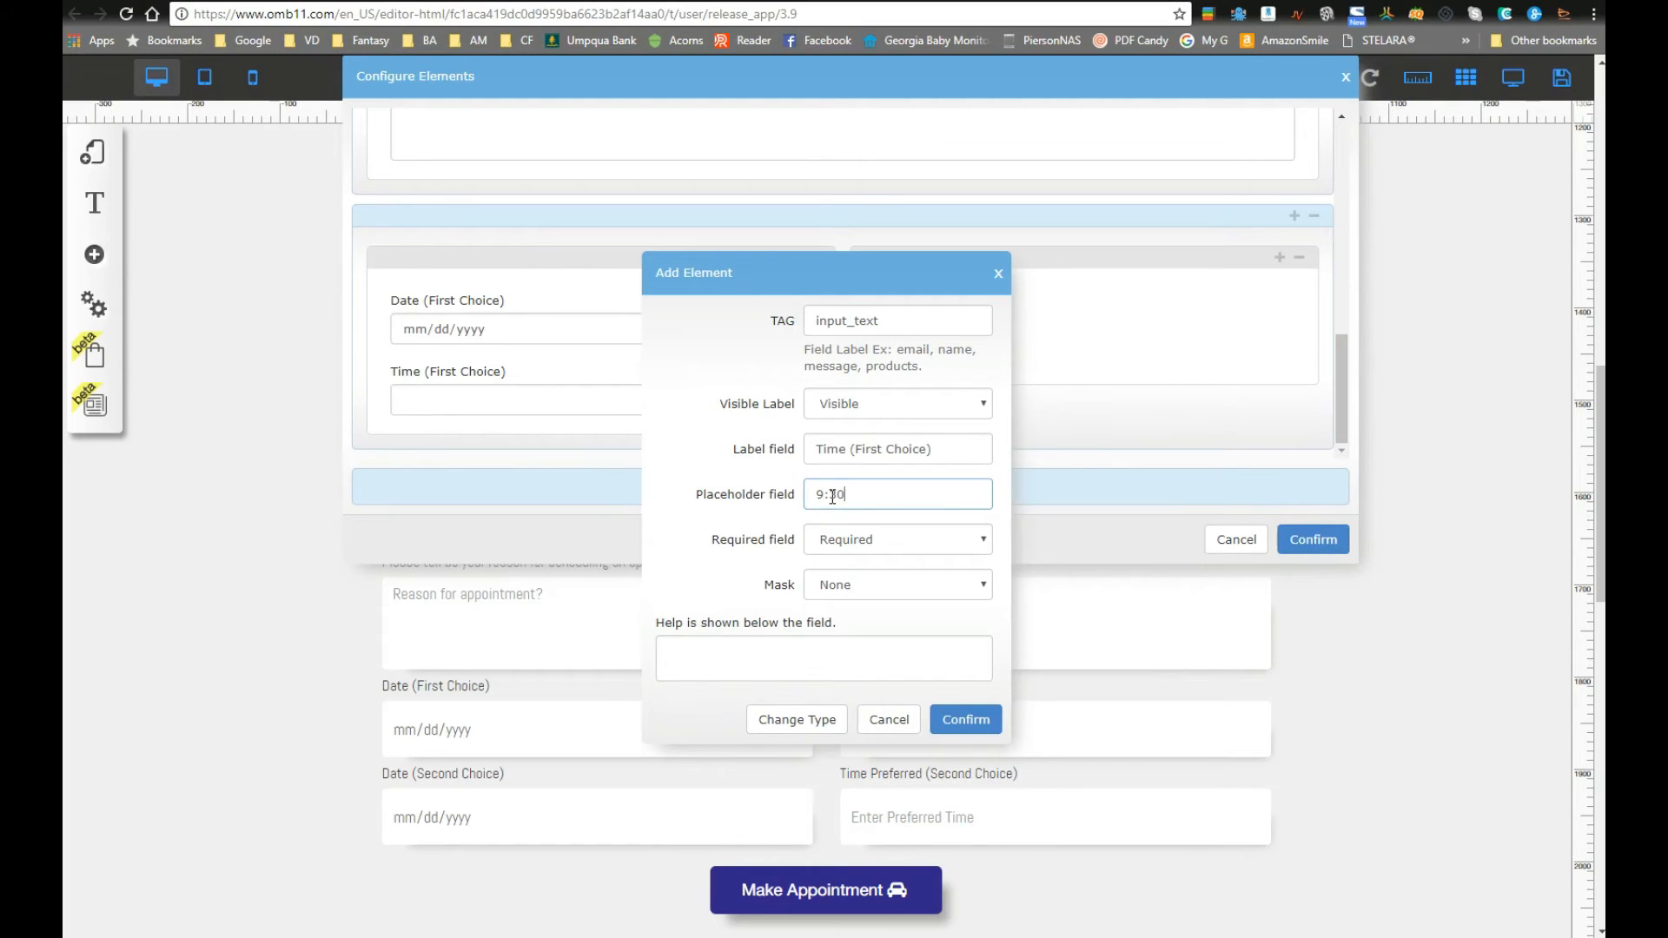
click(964, 719)
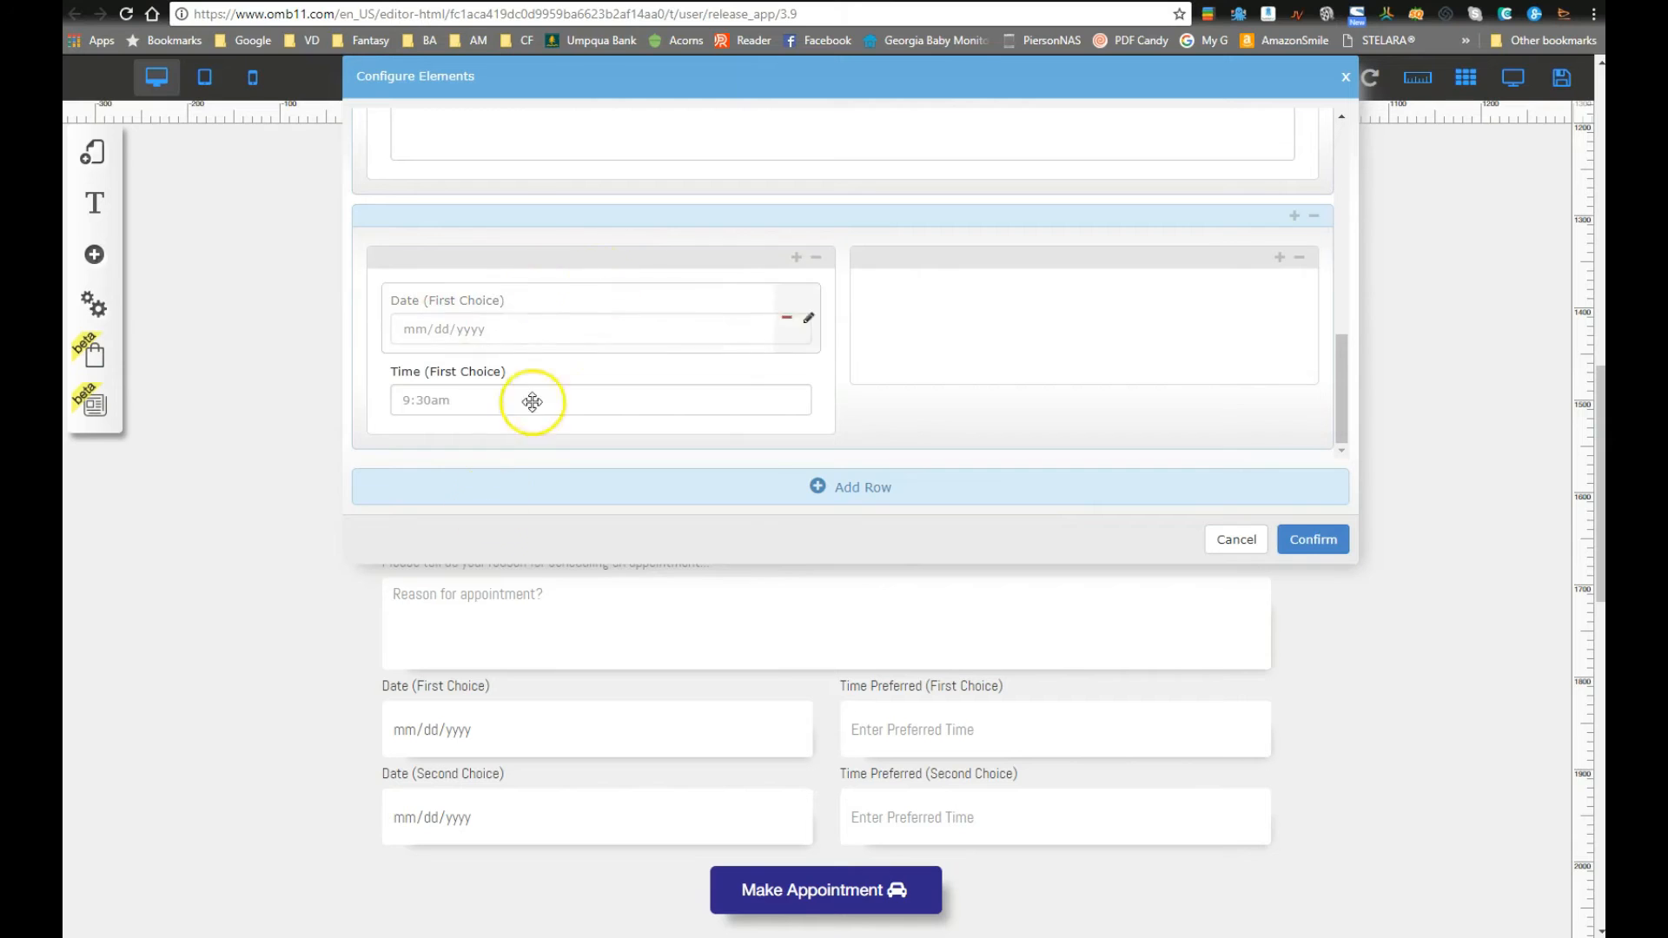
Step: Add a date field labelled 'Date (Second Choice)' to the right column
click(1280, 261)
click(764, 493)
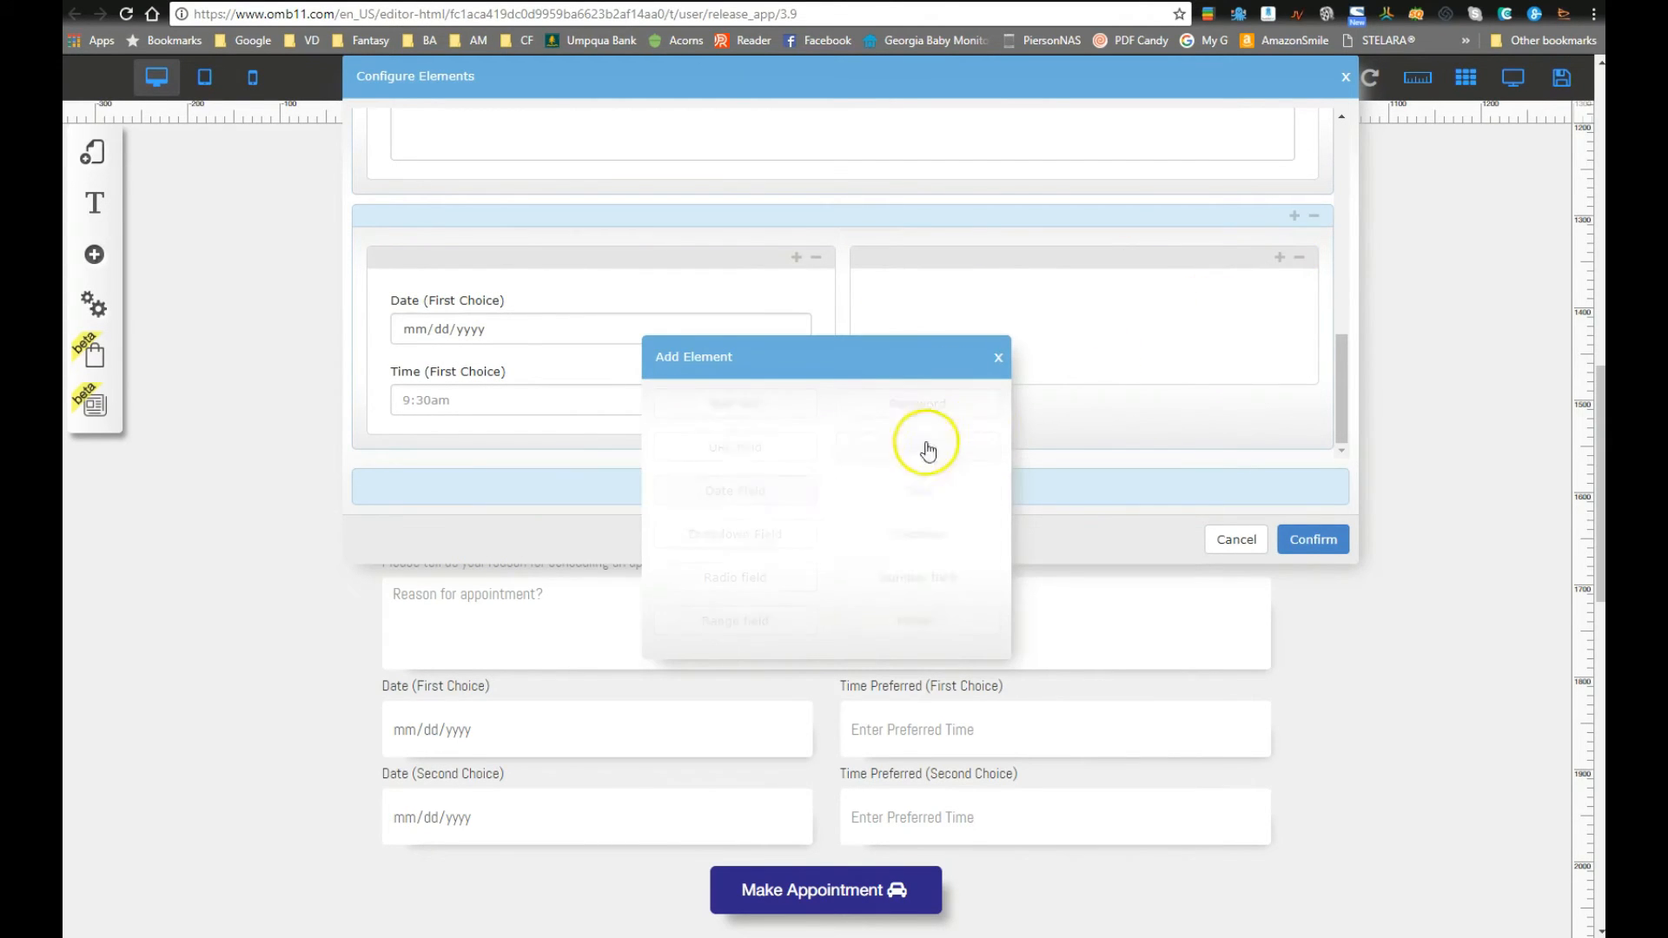
click(915, 342)
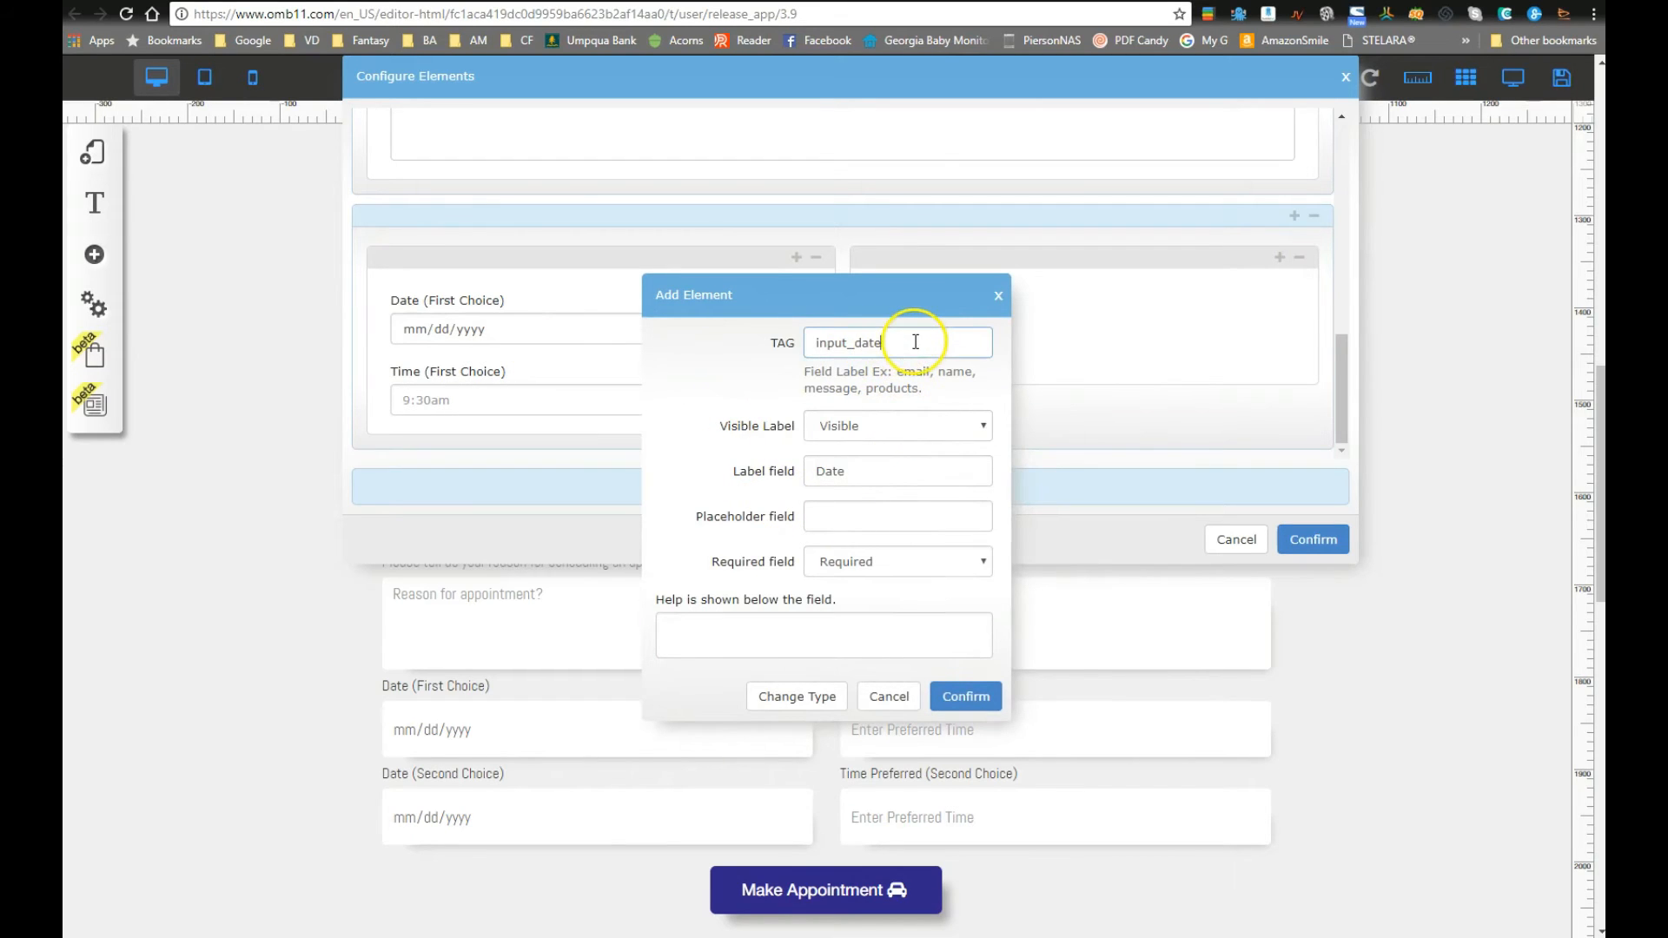
click(866, 473)
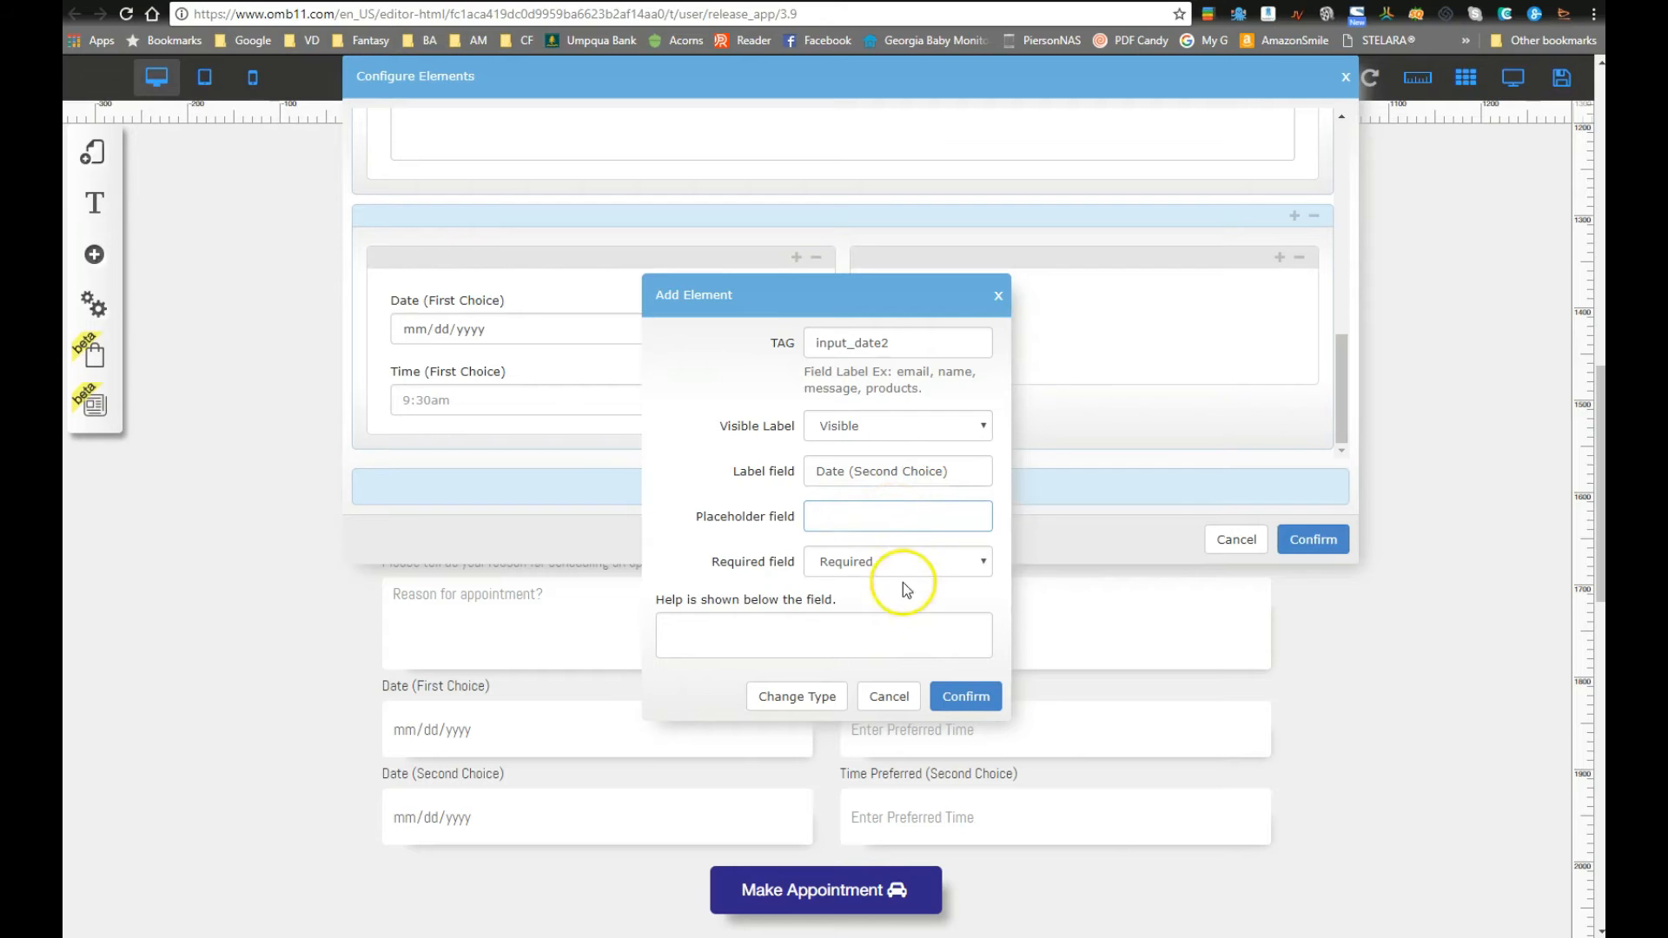
click(965, 696)
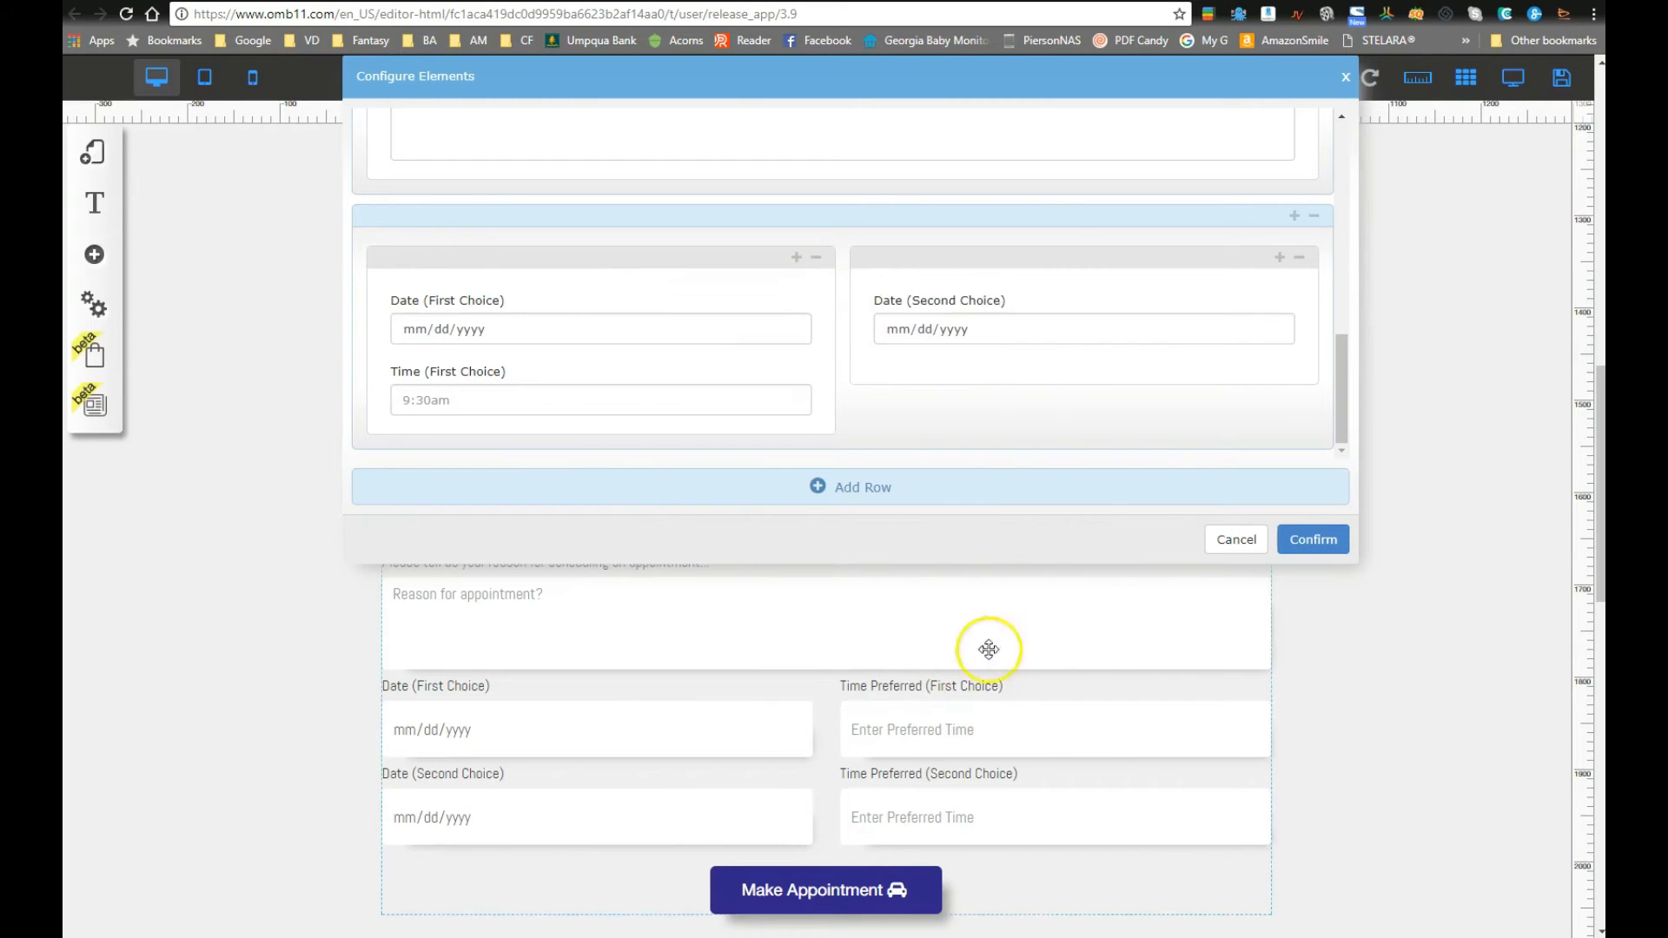
Step: Add a 'Time (Second Choice)' text field below it with placeholder 2:30pm
click(1281, 260)
click(744, 407)
click(745, 449)
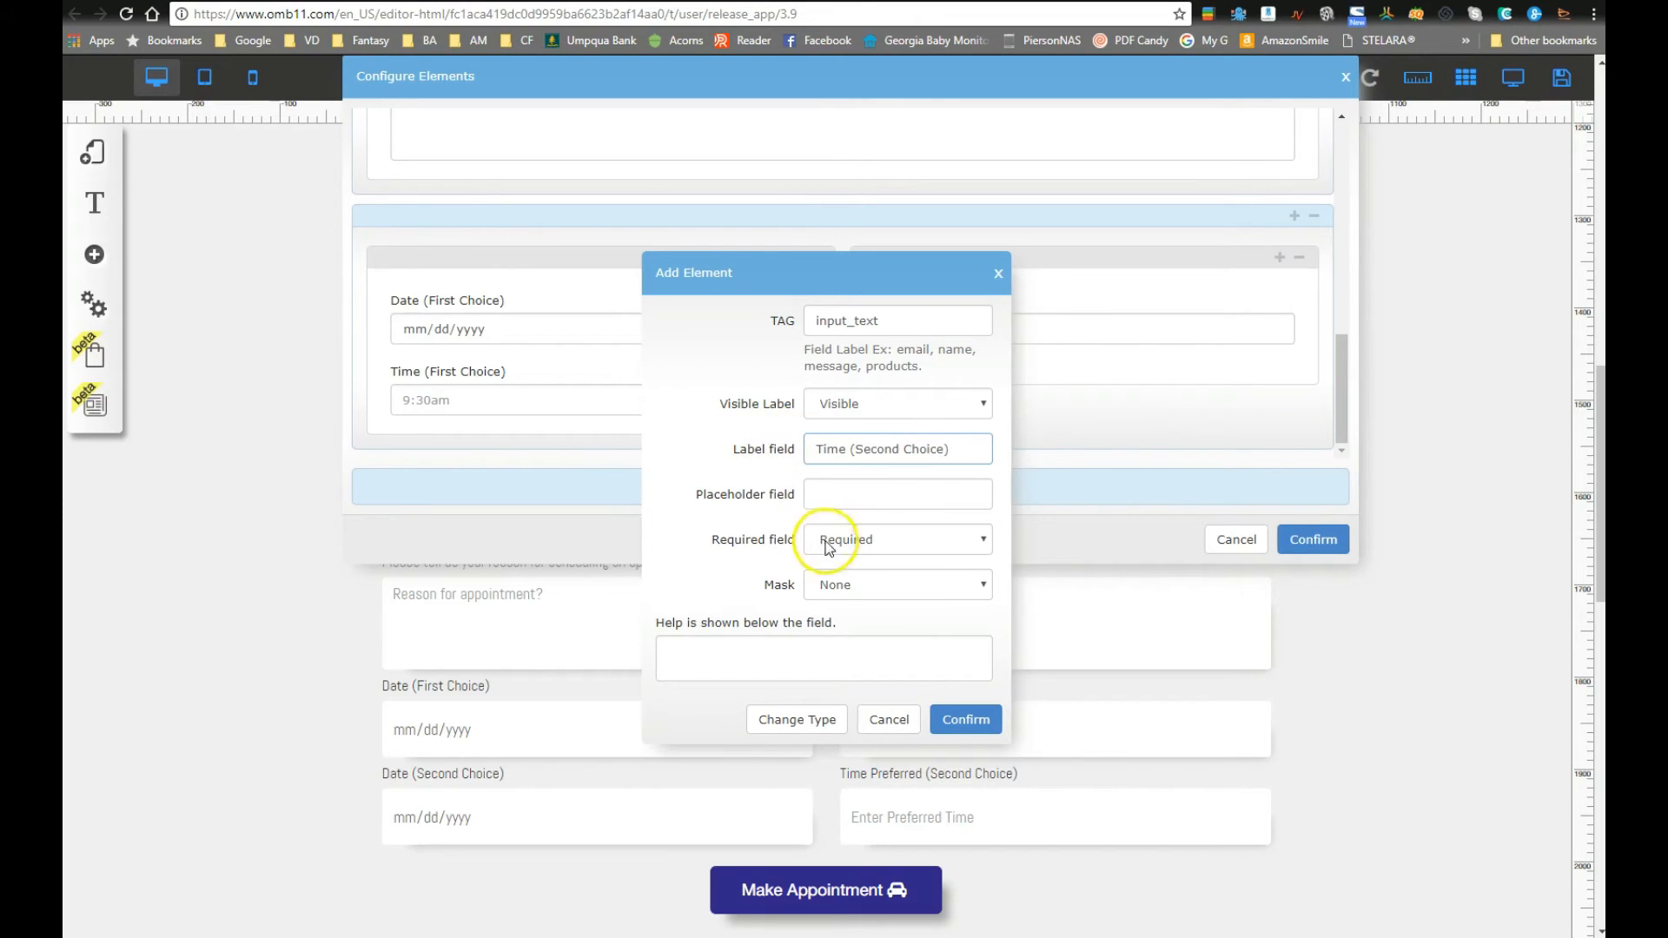
click(861, 492)
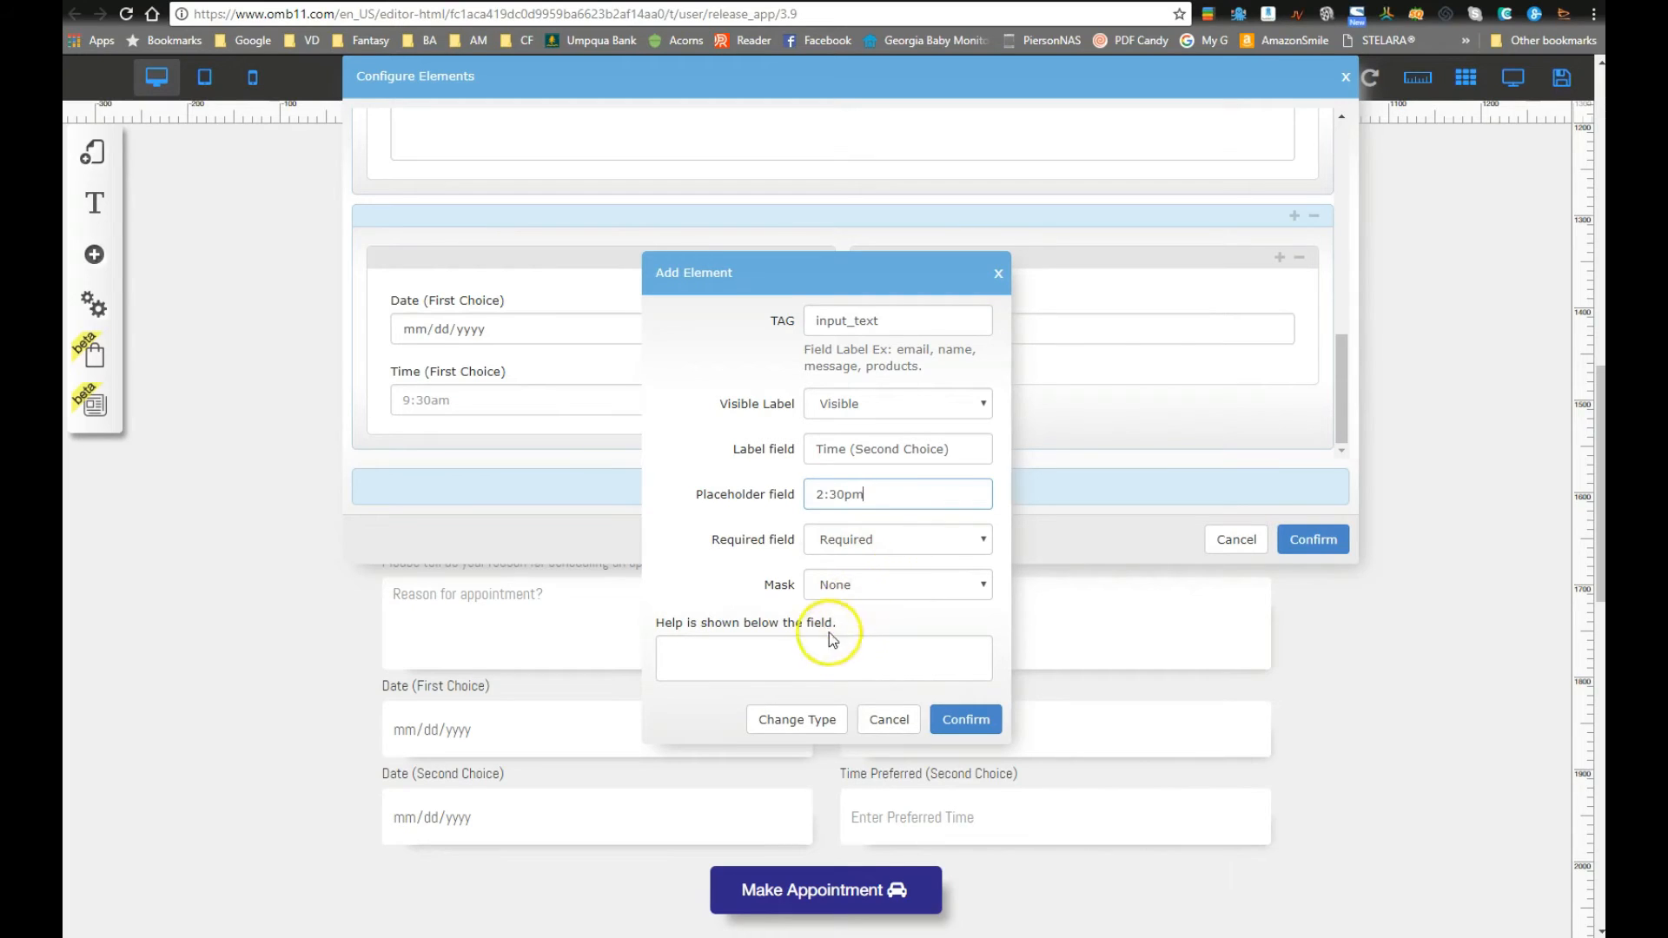
click(965, 719)
mouse_move(1165, 401)
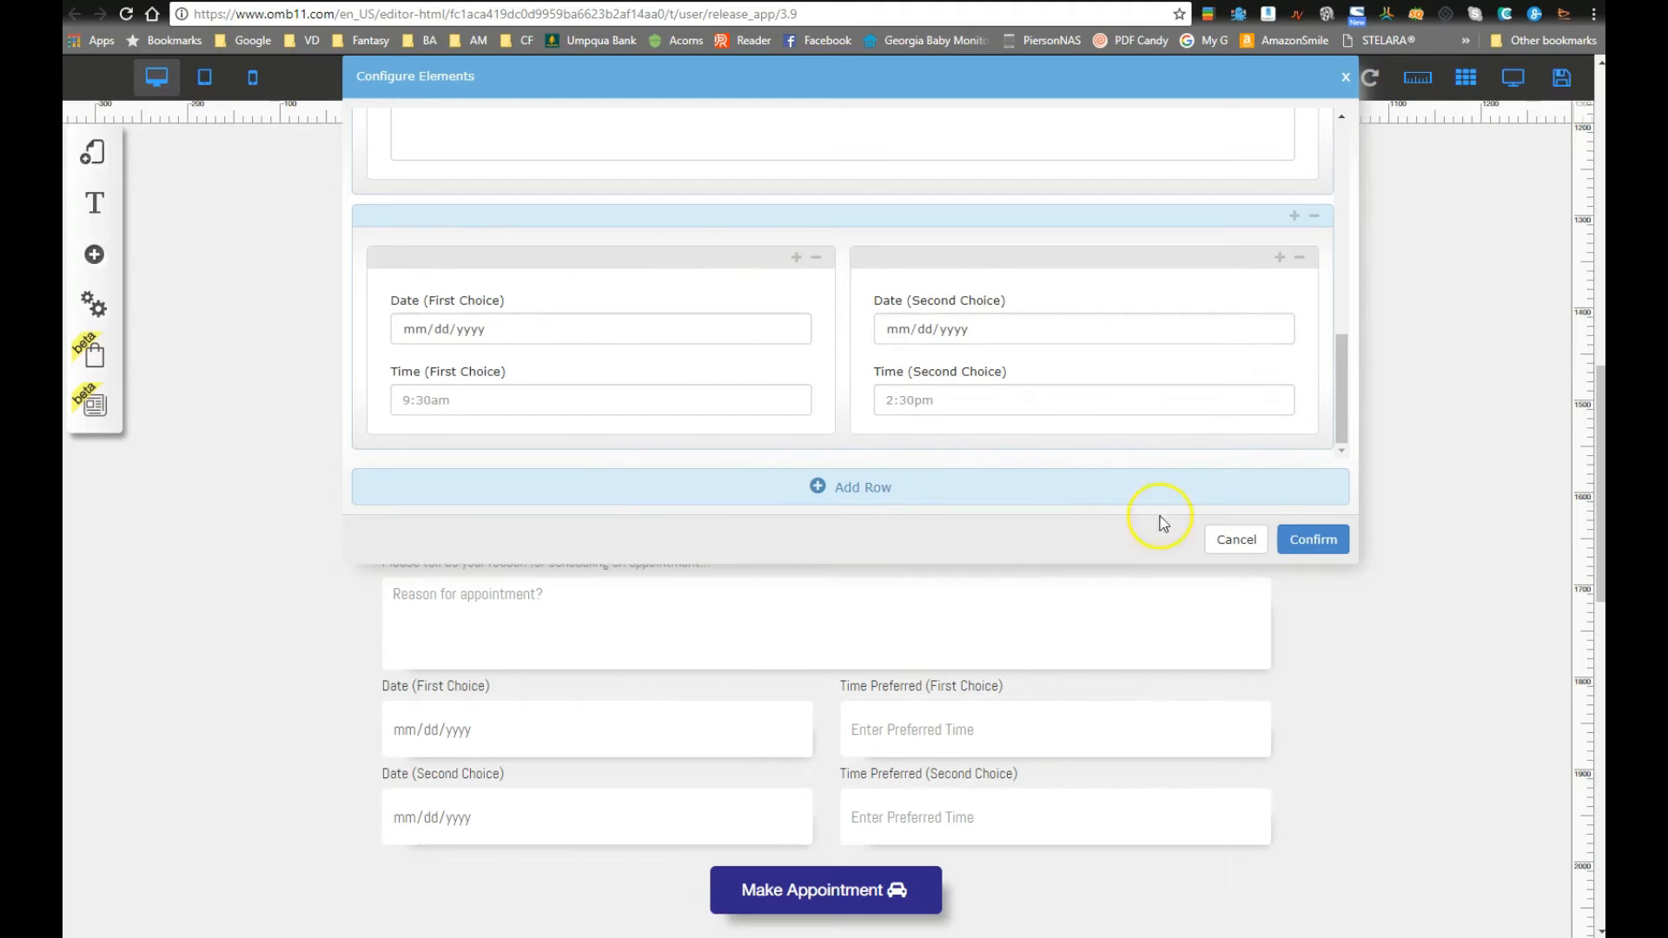
Step: Apply the new date and time row to the form and drag the orange notice above the service icons
click(1310, 540)
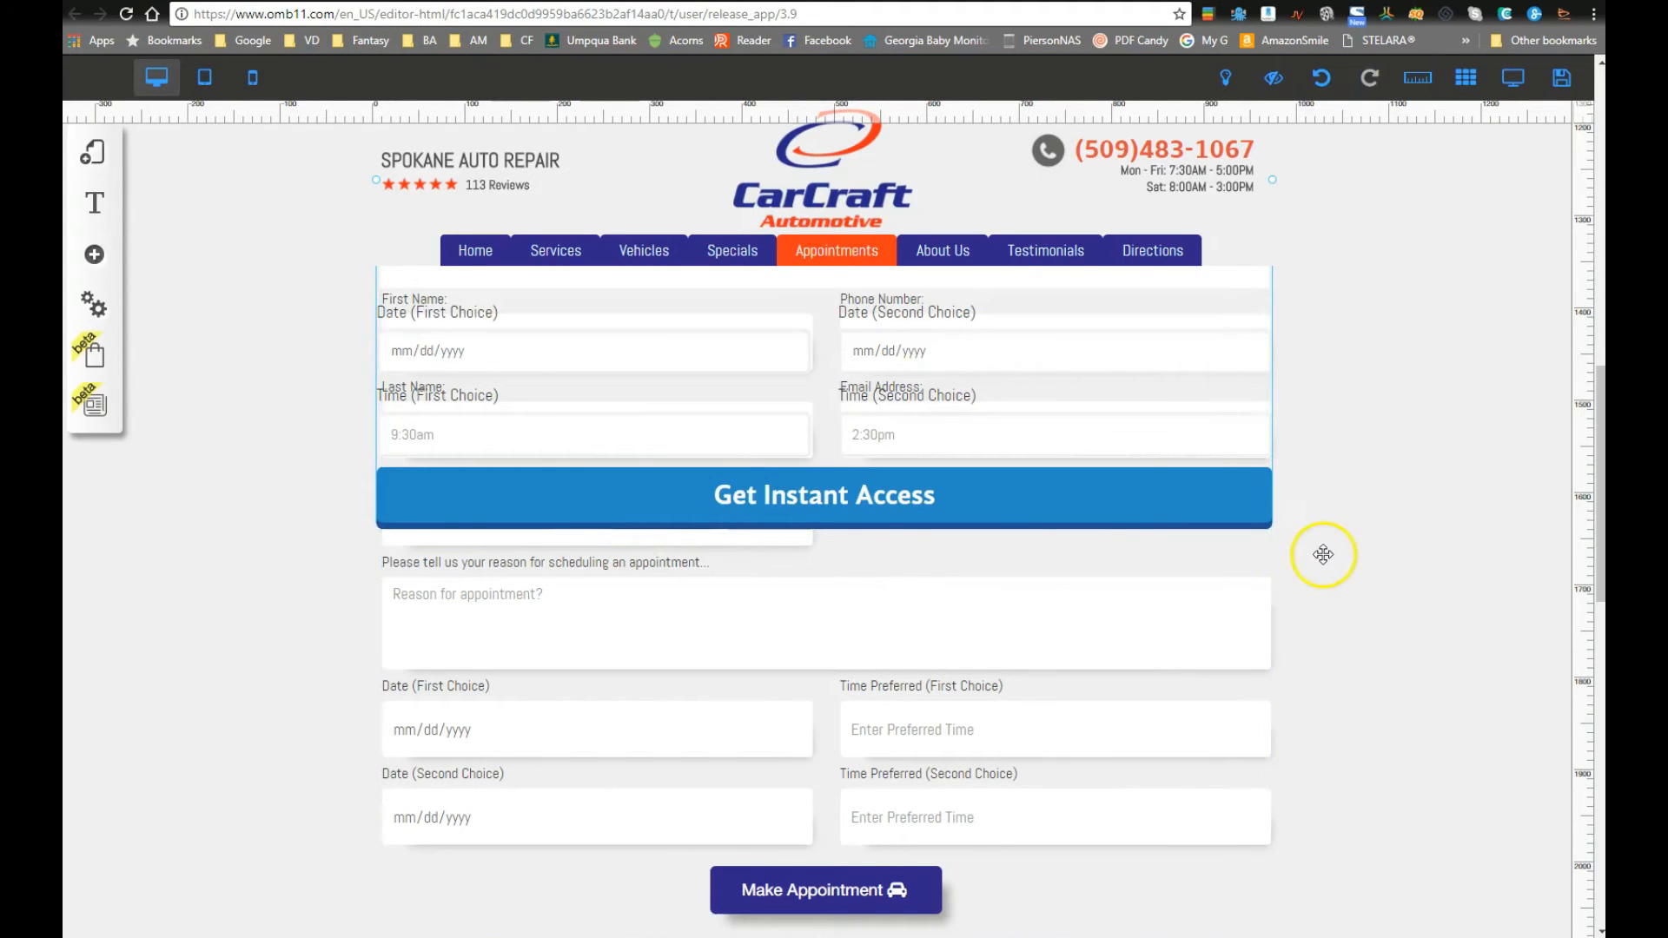
scroll(409, 665, down, 5)
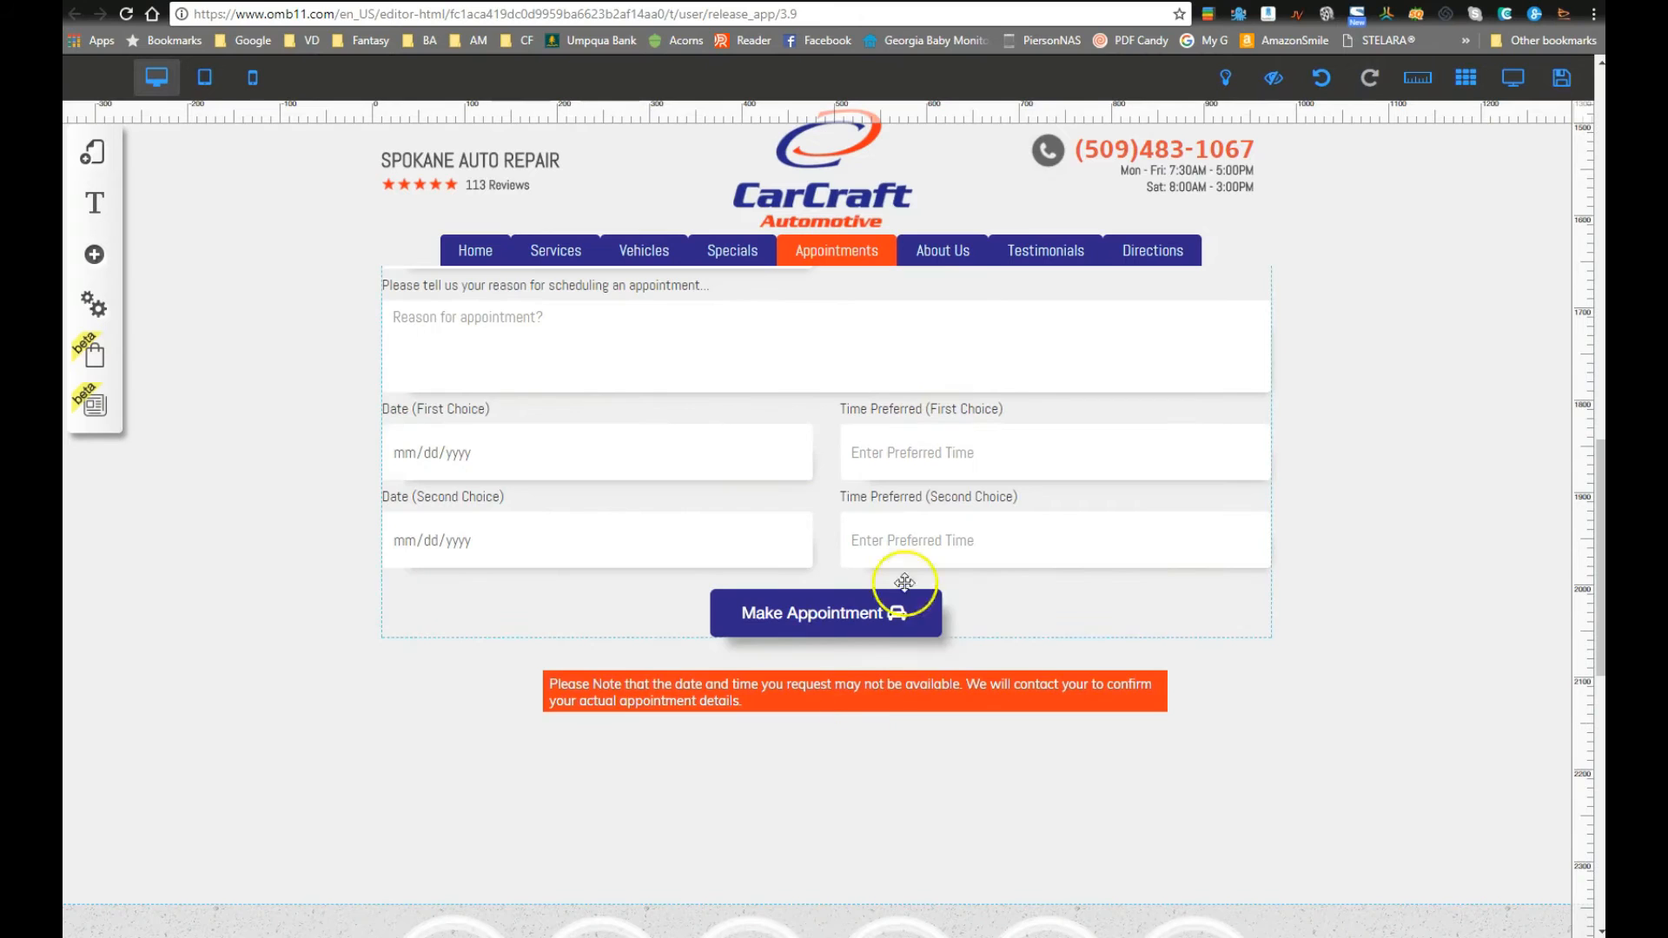
scroll(1115, 880, down, 3)
drag(804, 428, 793, 588)
scroll(912, 532, up, 10)
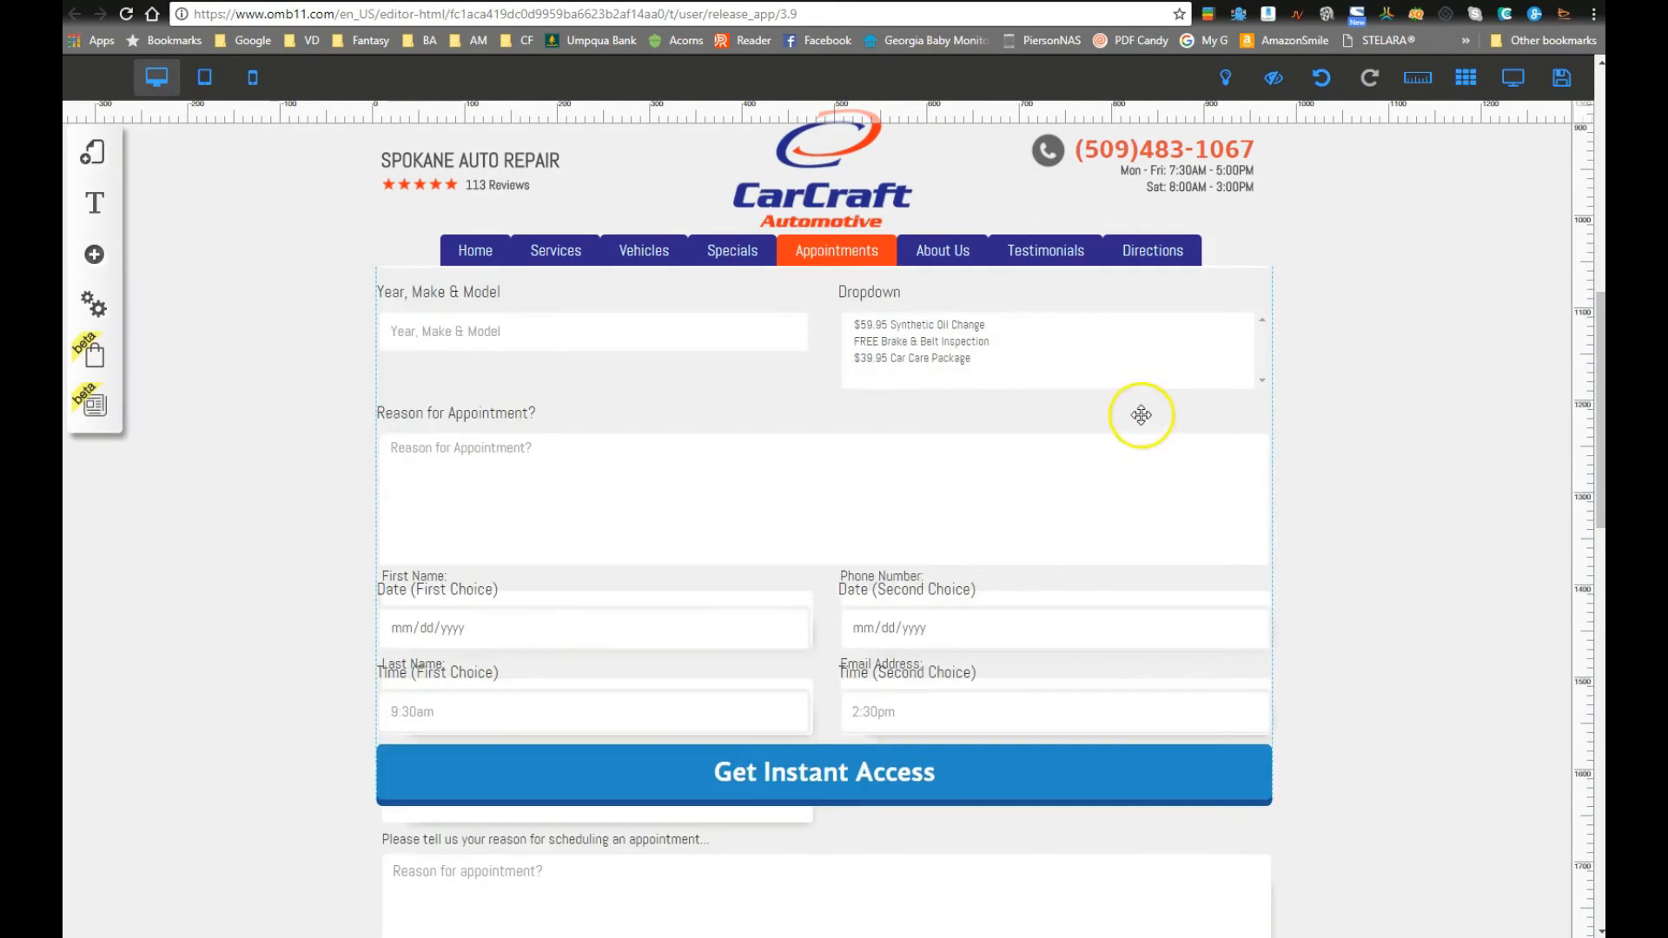
scroll(1181, 682, down, 5)
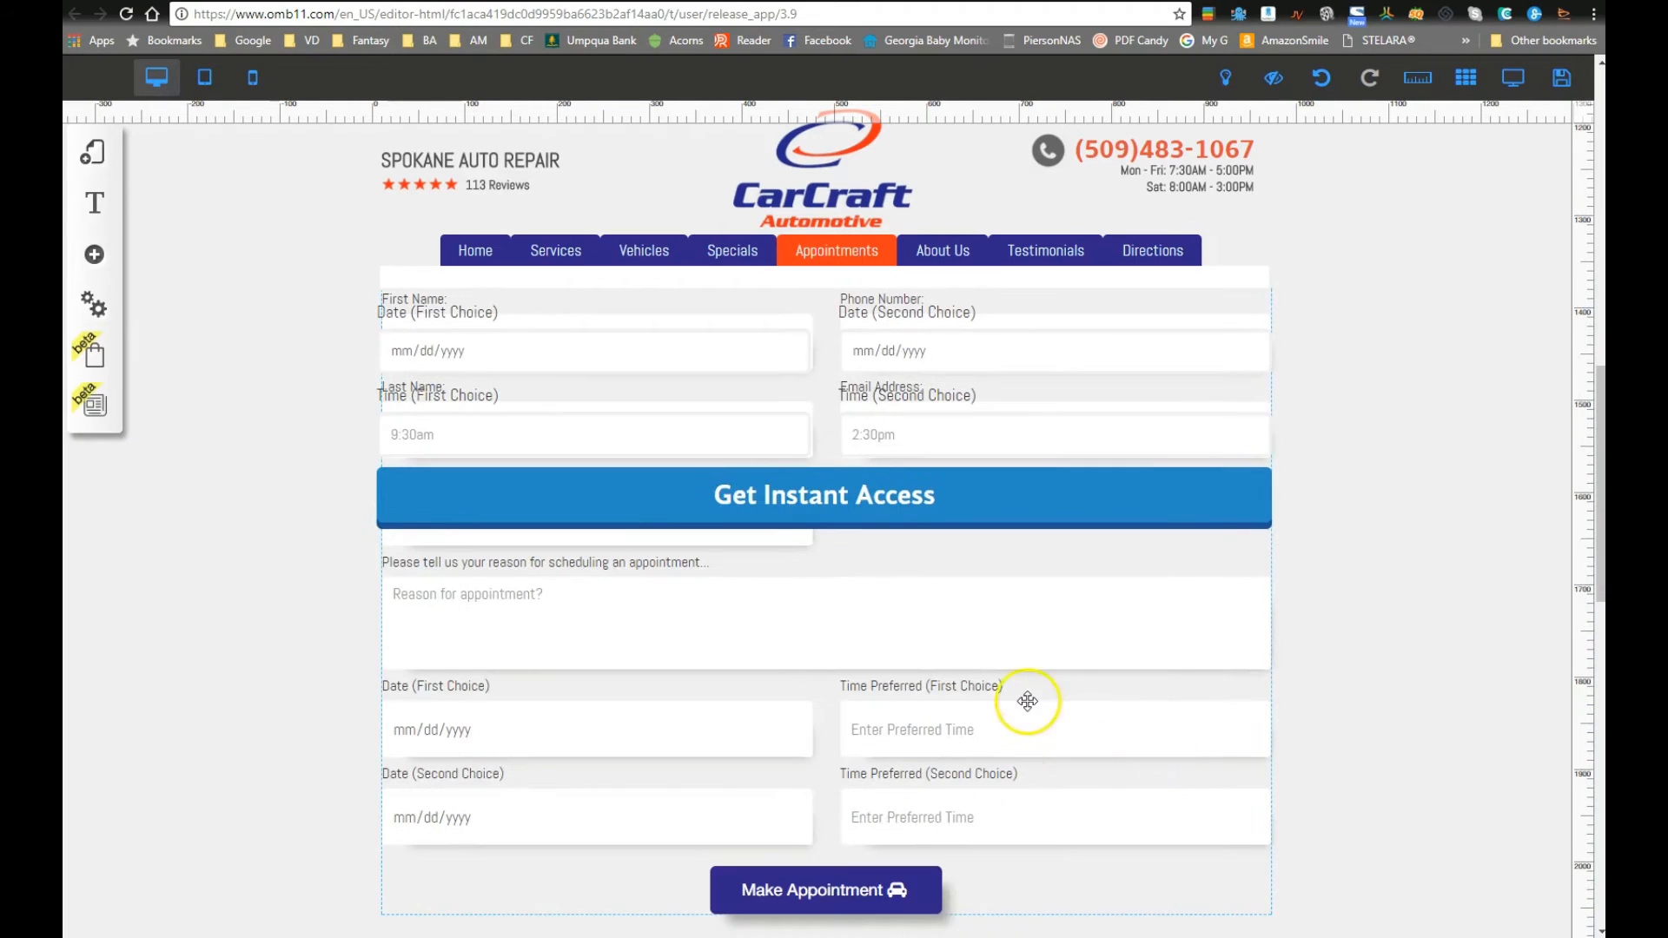
Step: Move the older form block below Get Instant Access and the orange notice under Make Appointment
drag(1241, 295, 1241, 559)
scroll(1318, 648, down, 8)
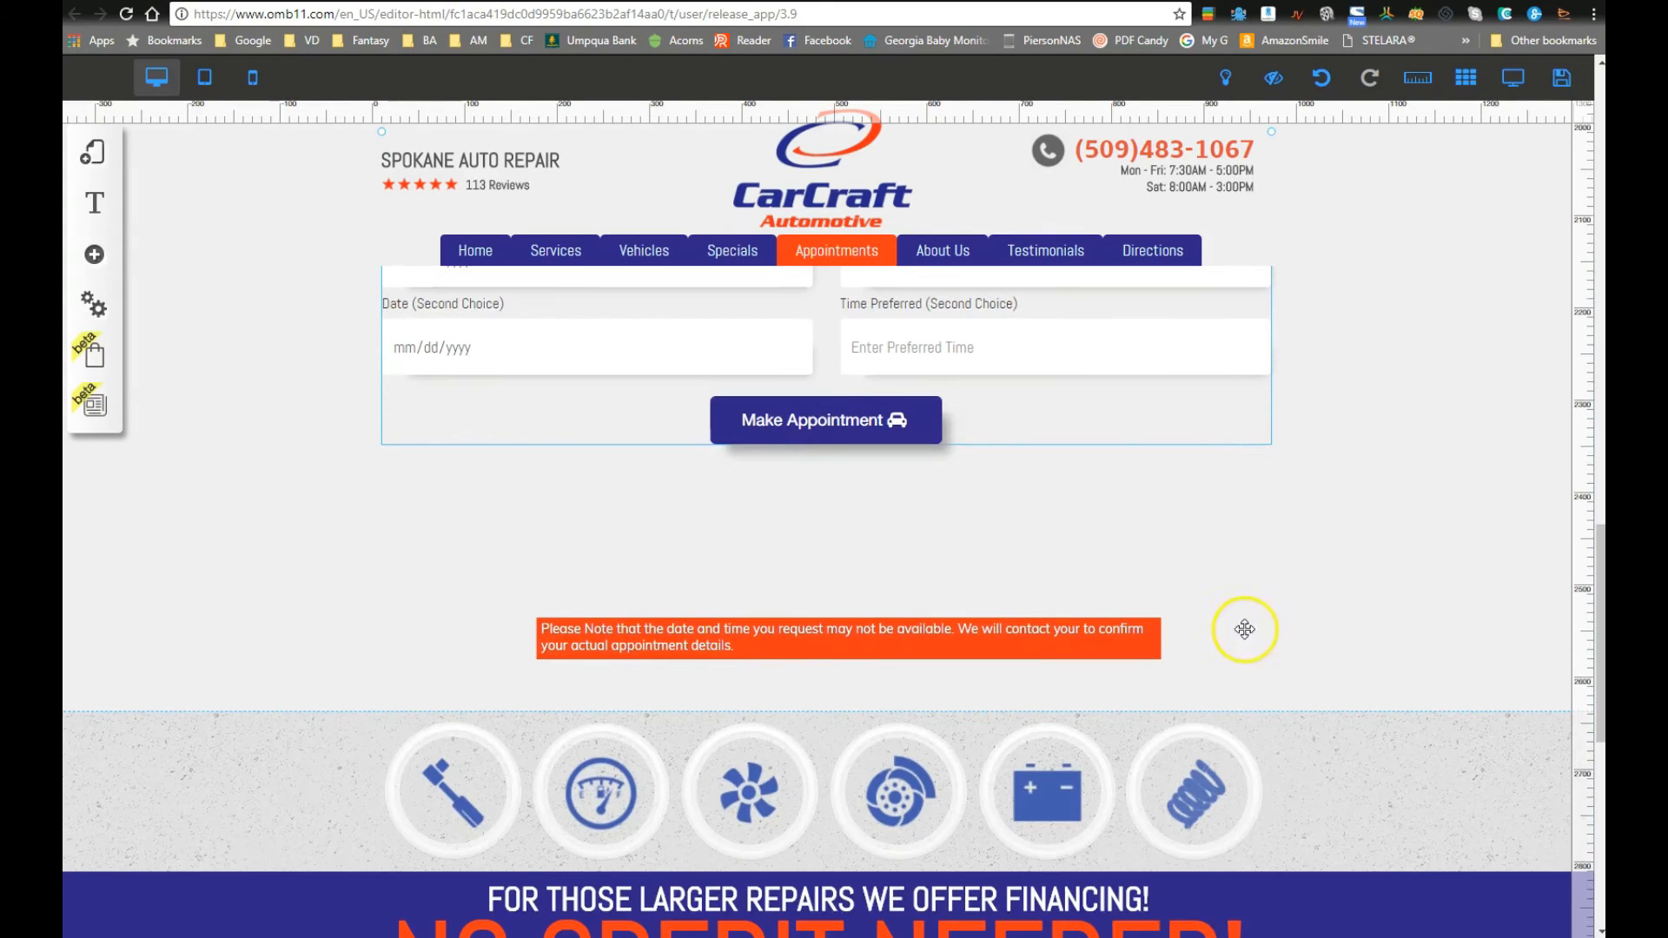
click(1124, 632)
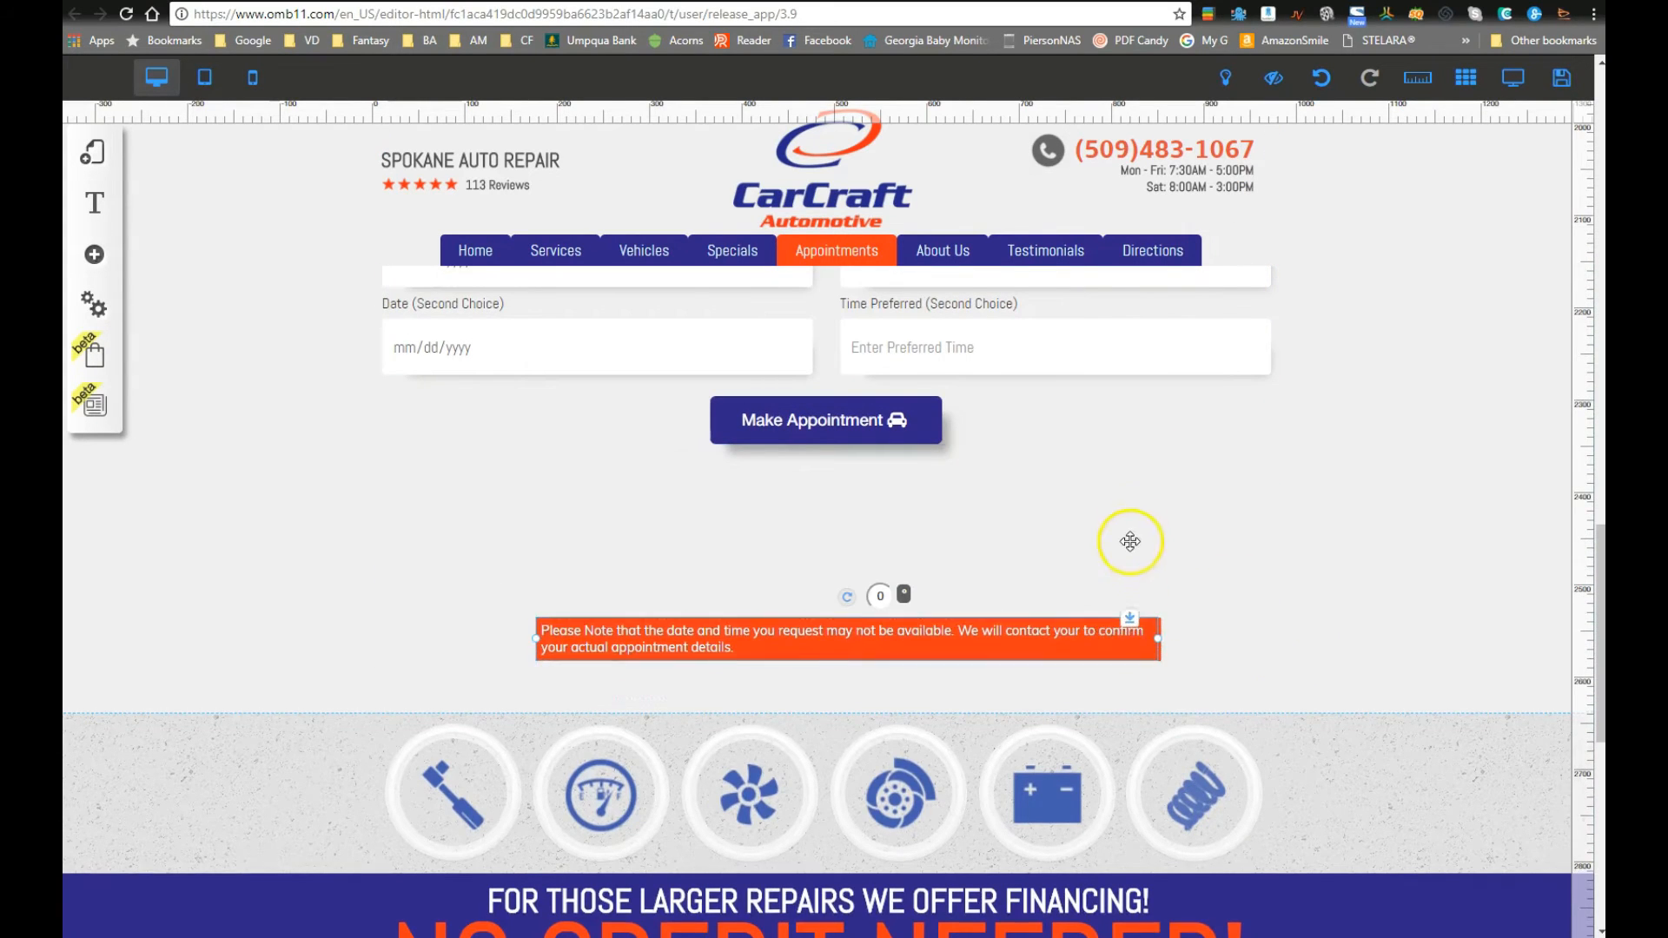
drag(1116, 615, 1020, 555)
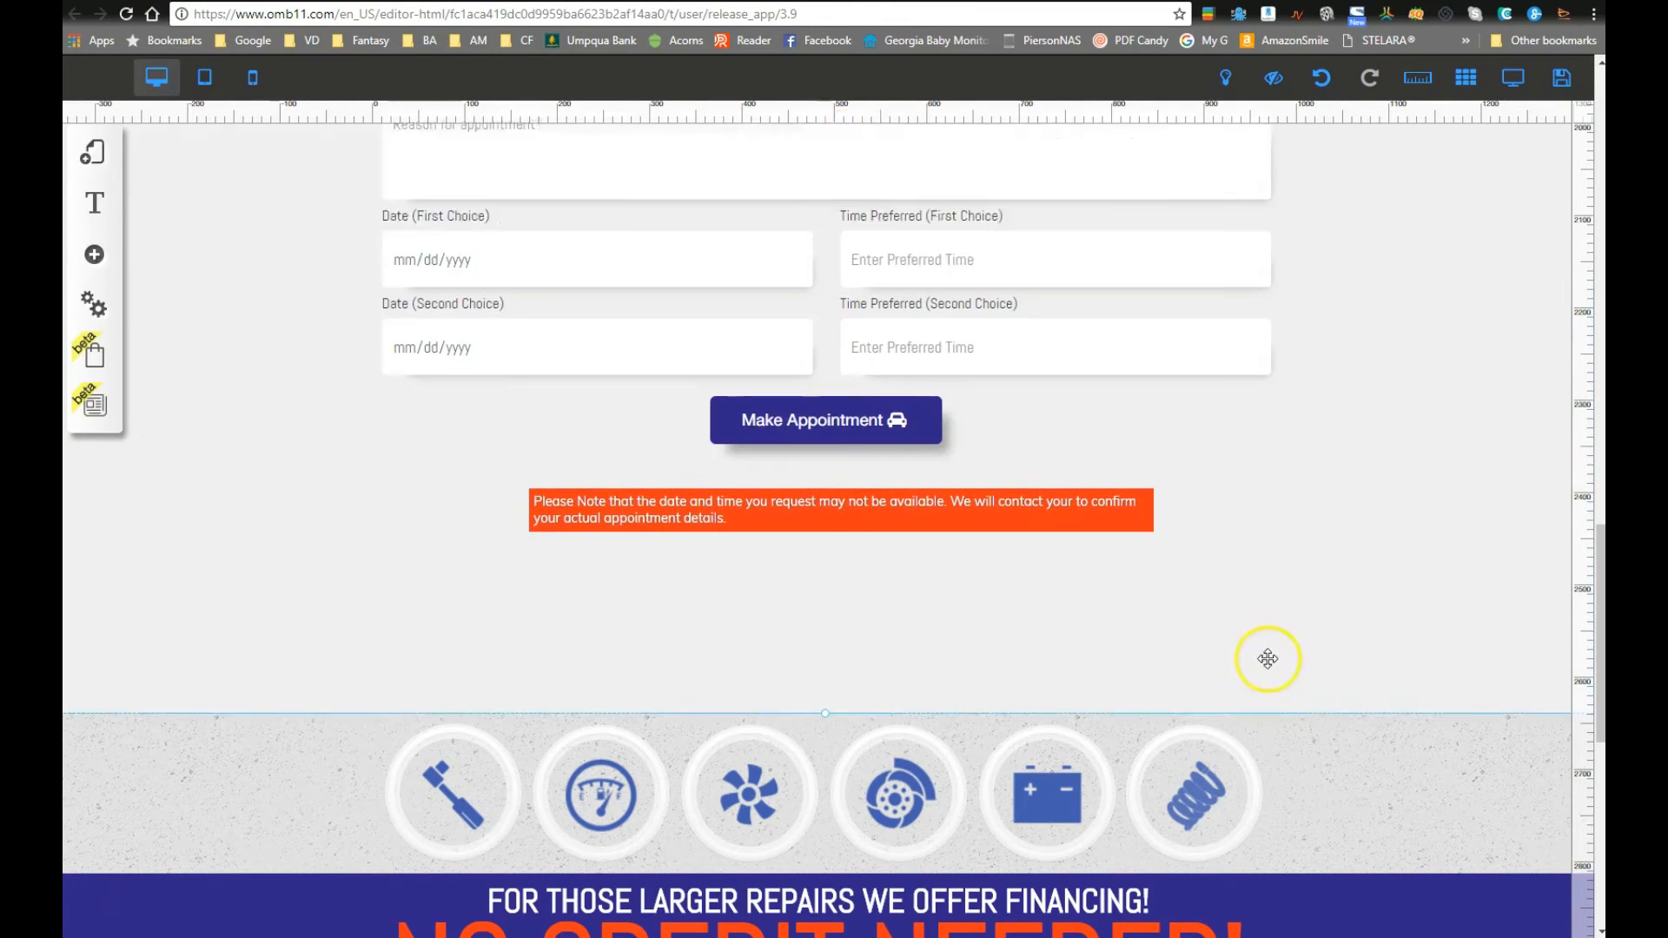
Step: Drag the appointment section's bottom edge up to shorten the section
drag(824, 708, 824, 563)
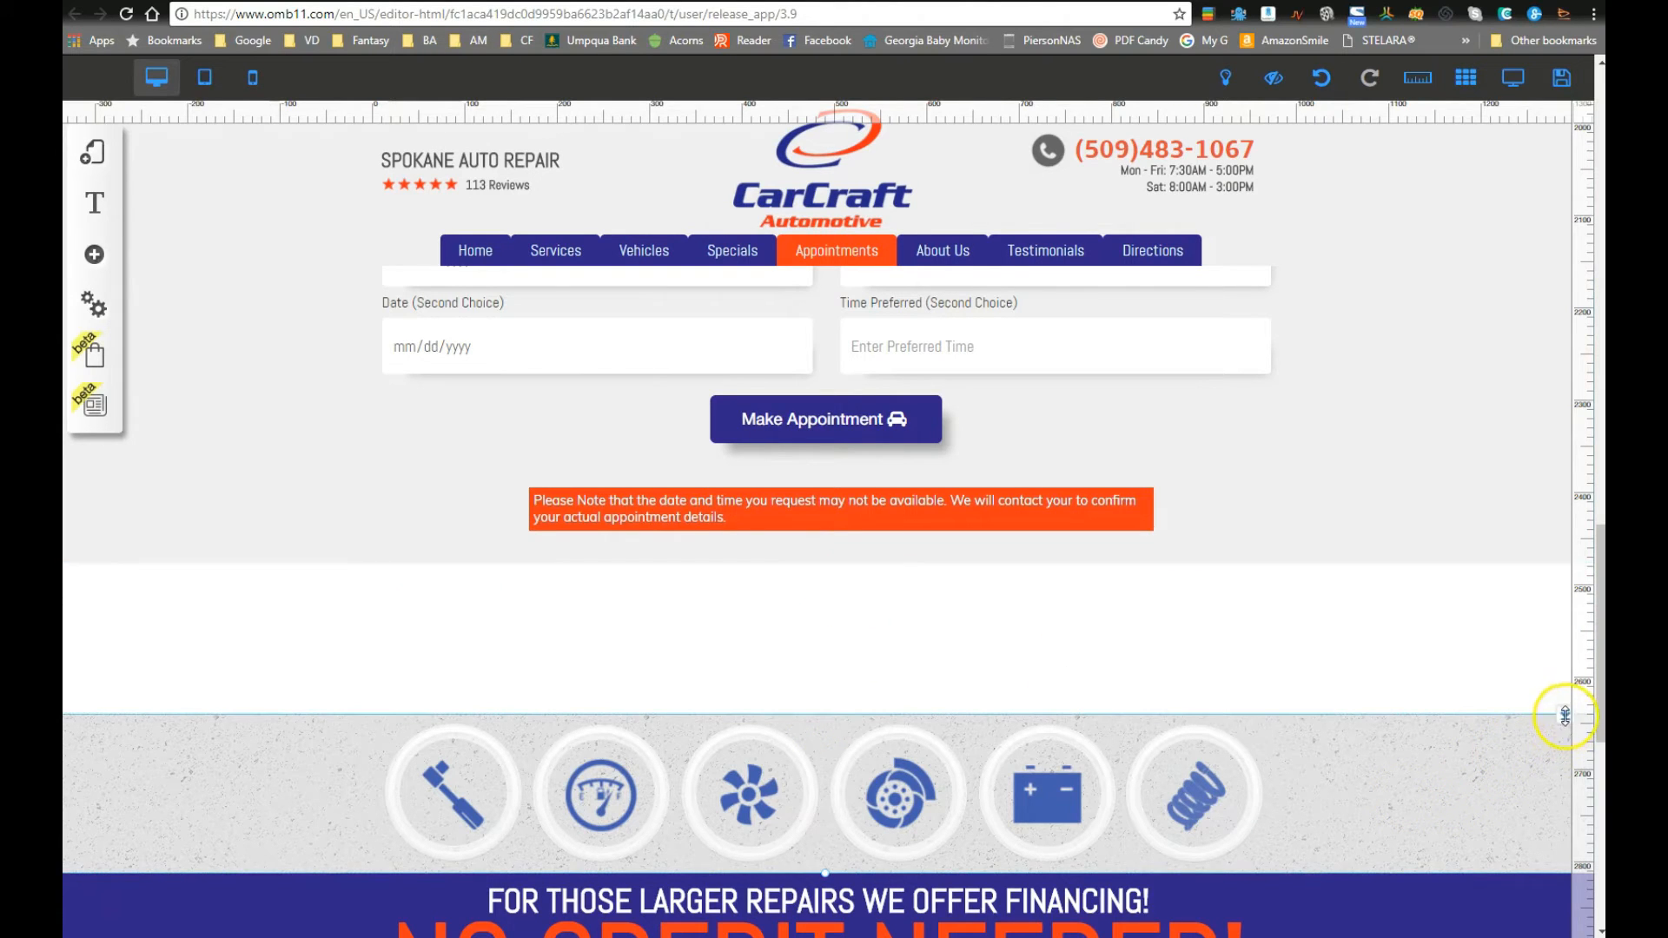
scroll(1378, 778, down, 8)
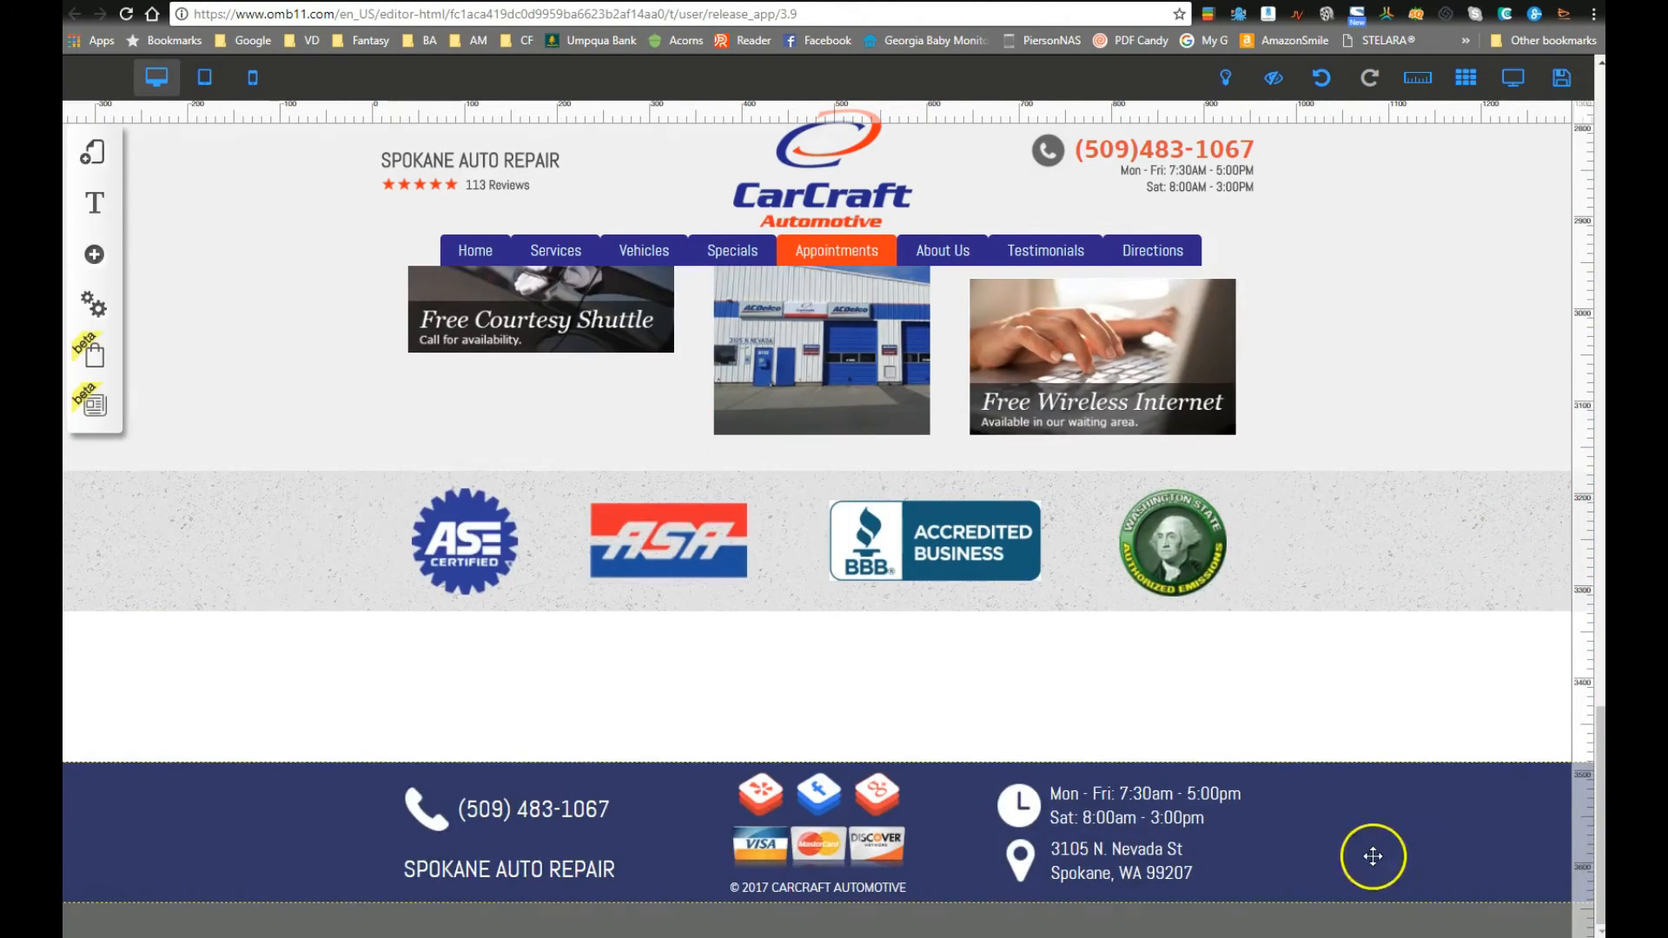
scroll(1060, 789, up, 15)
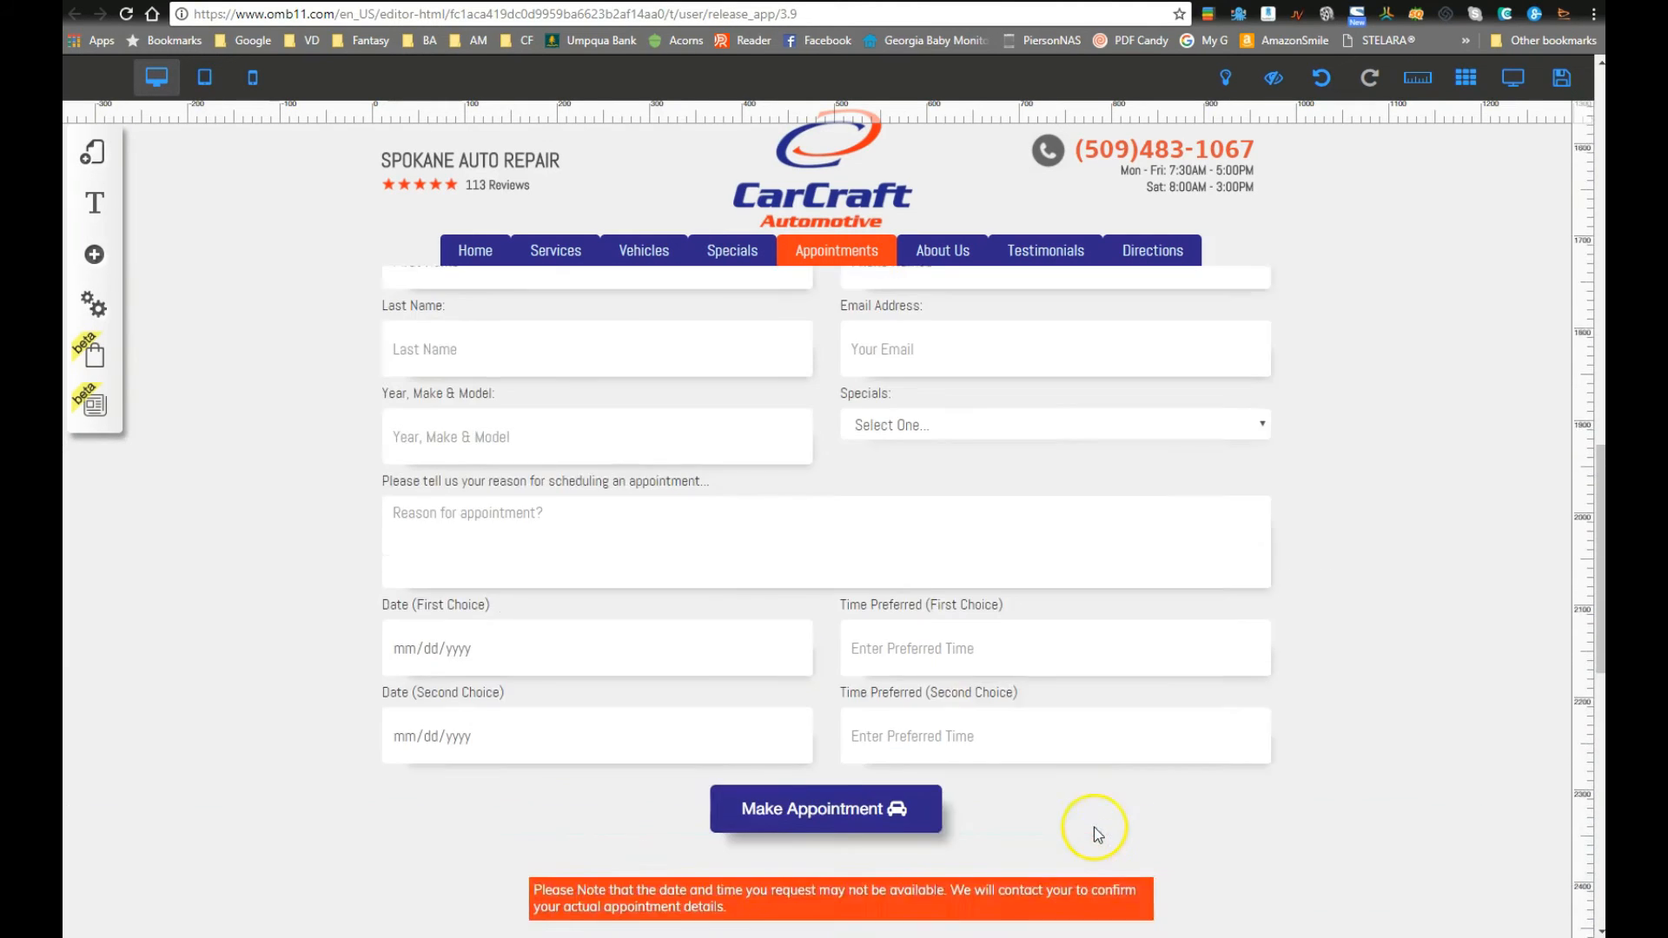
scroll(1042, 805, up, 6)
scroll(975, 782, down, 4)
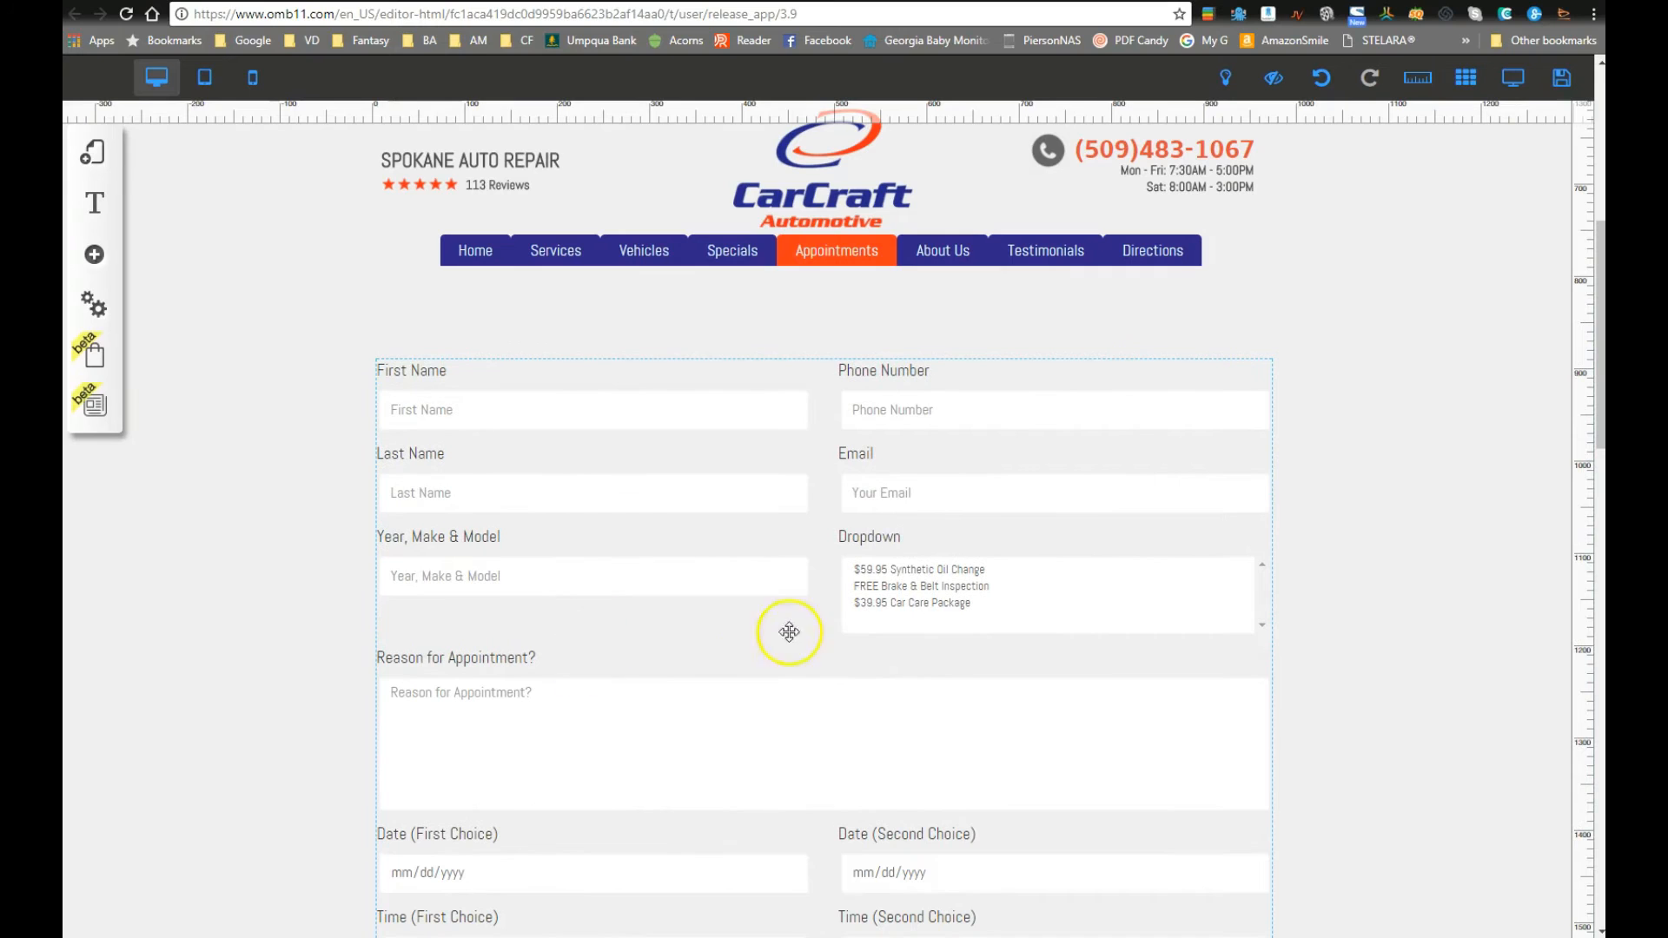
scroll(521, 660, down, 4)
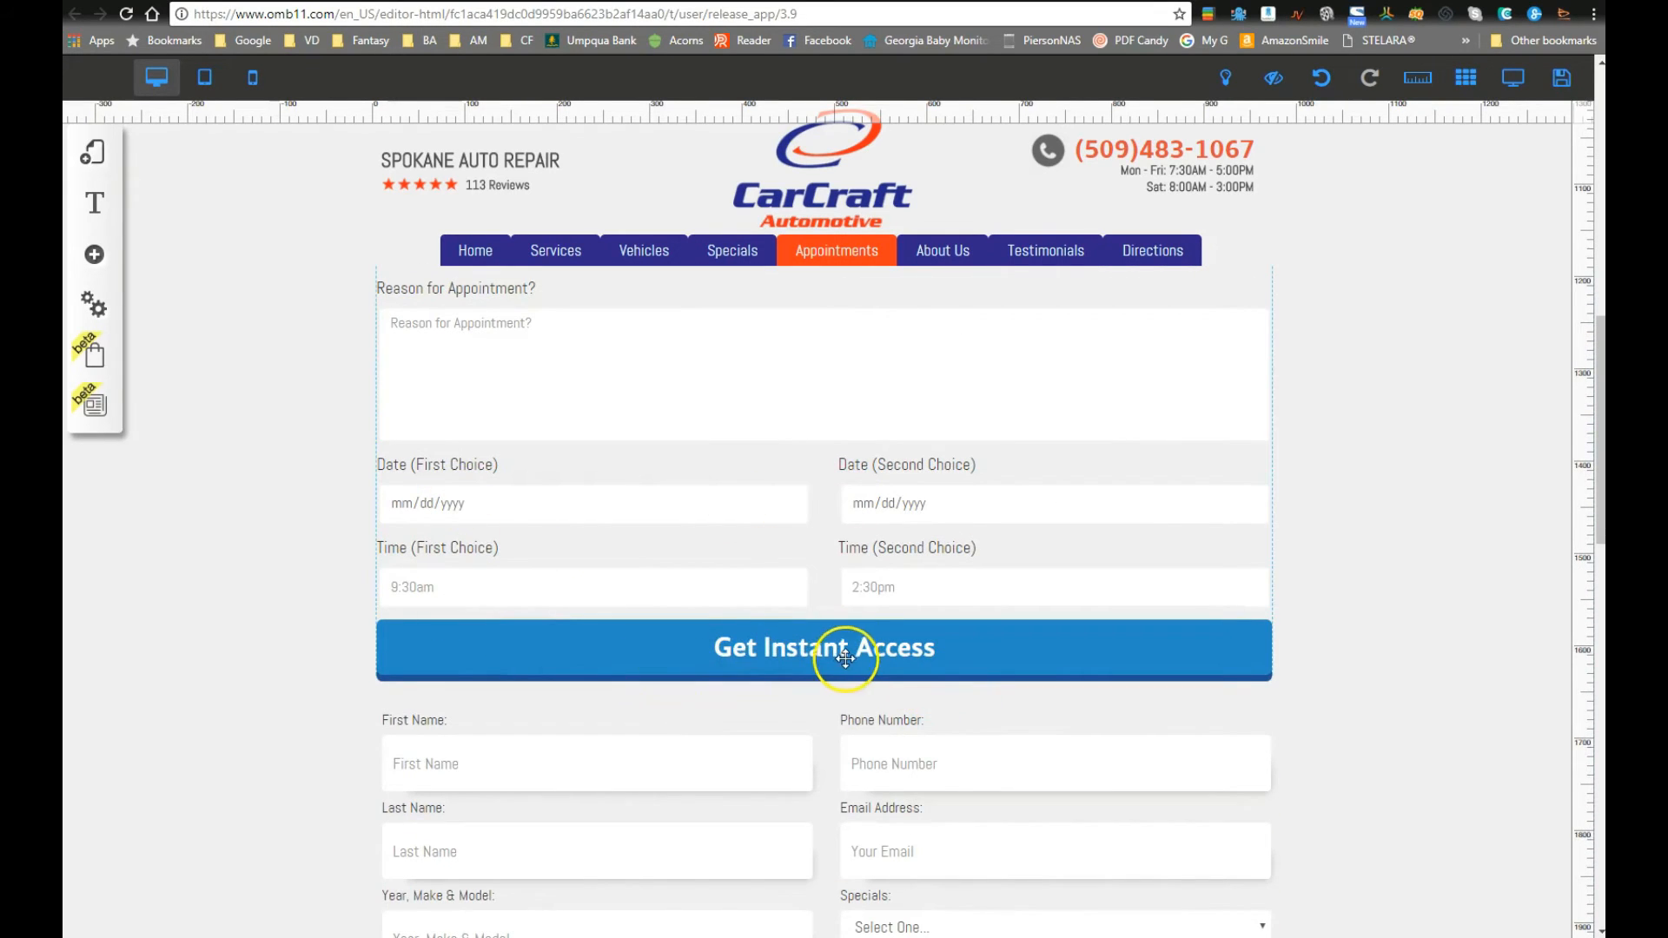
scroll(790, 664, down, 8)
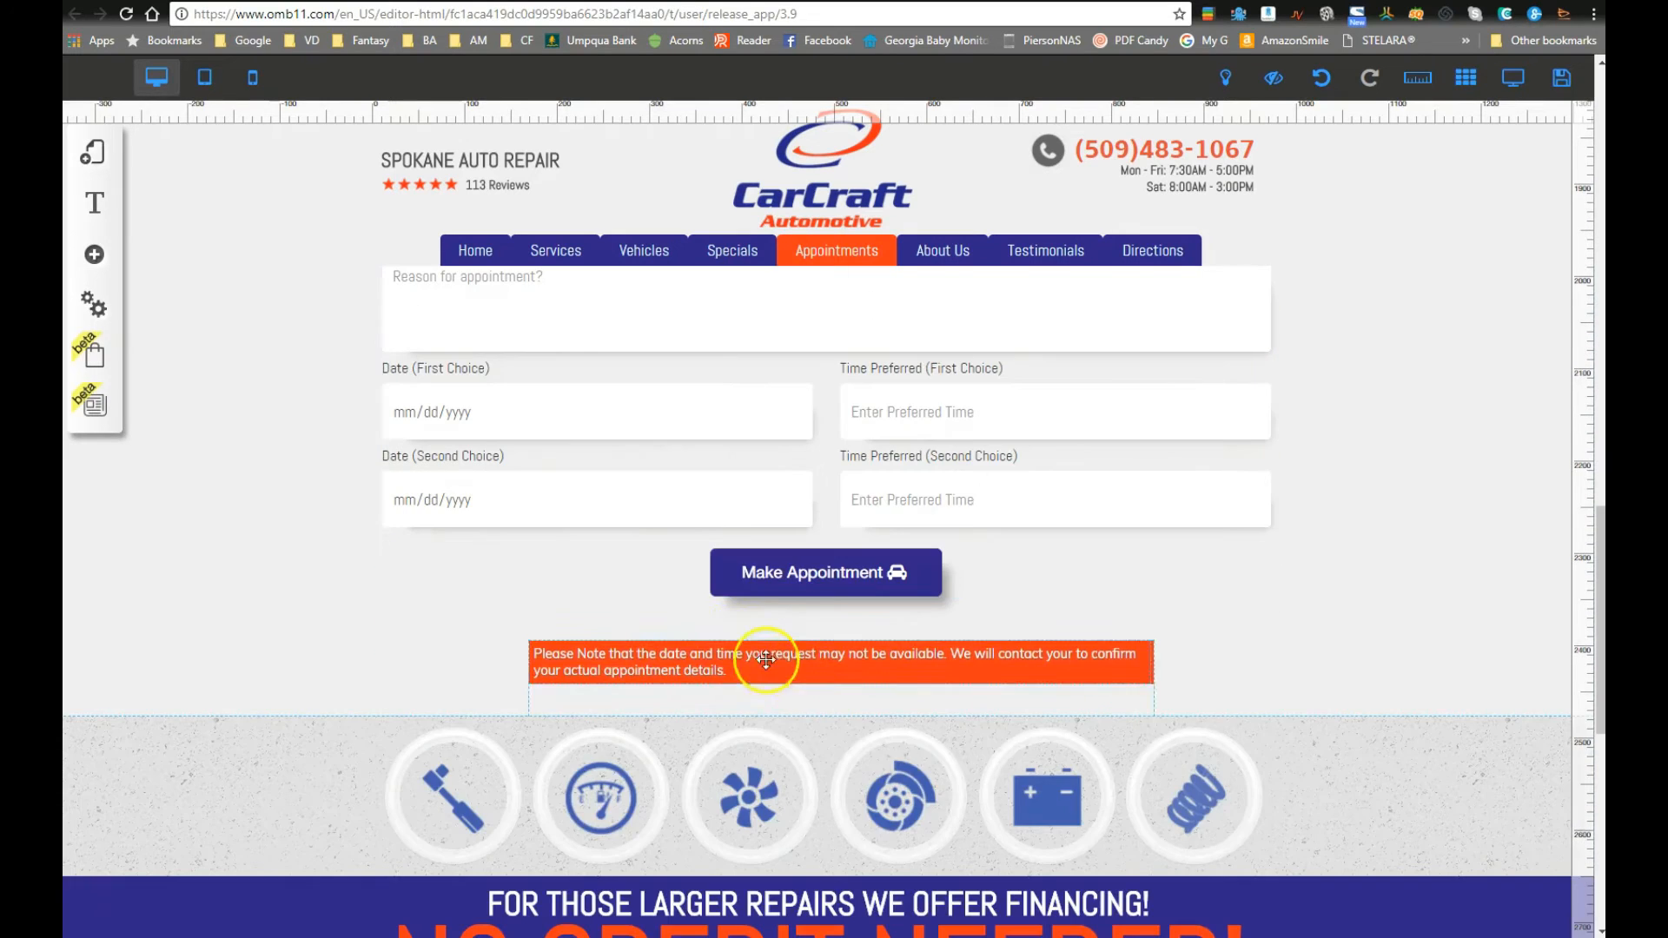
scroll(754, 598, up, 5)
scroll(767, 600, up, 5)
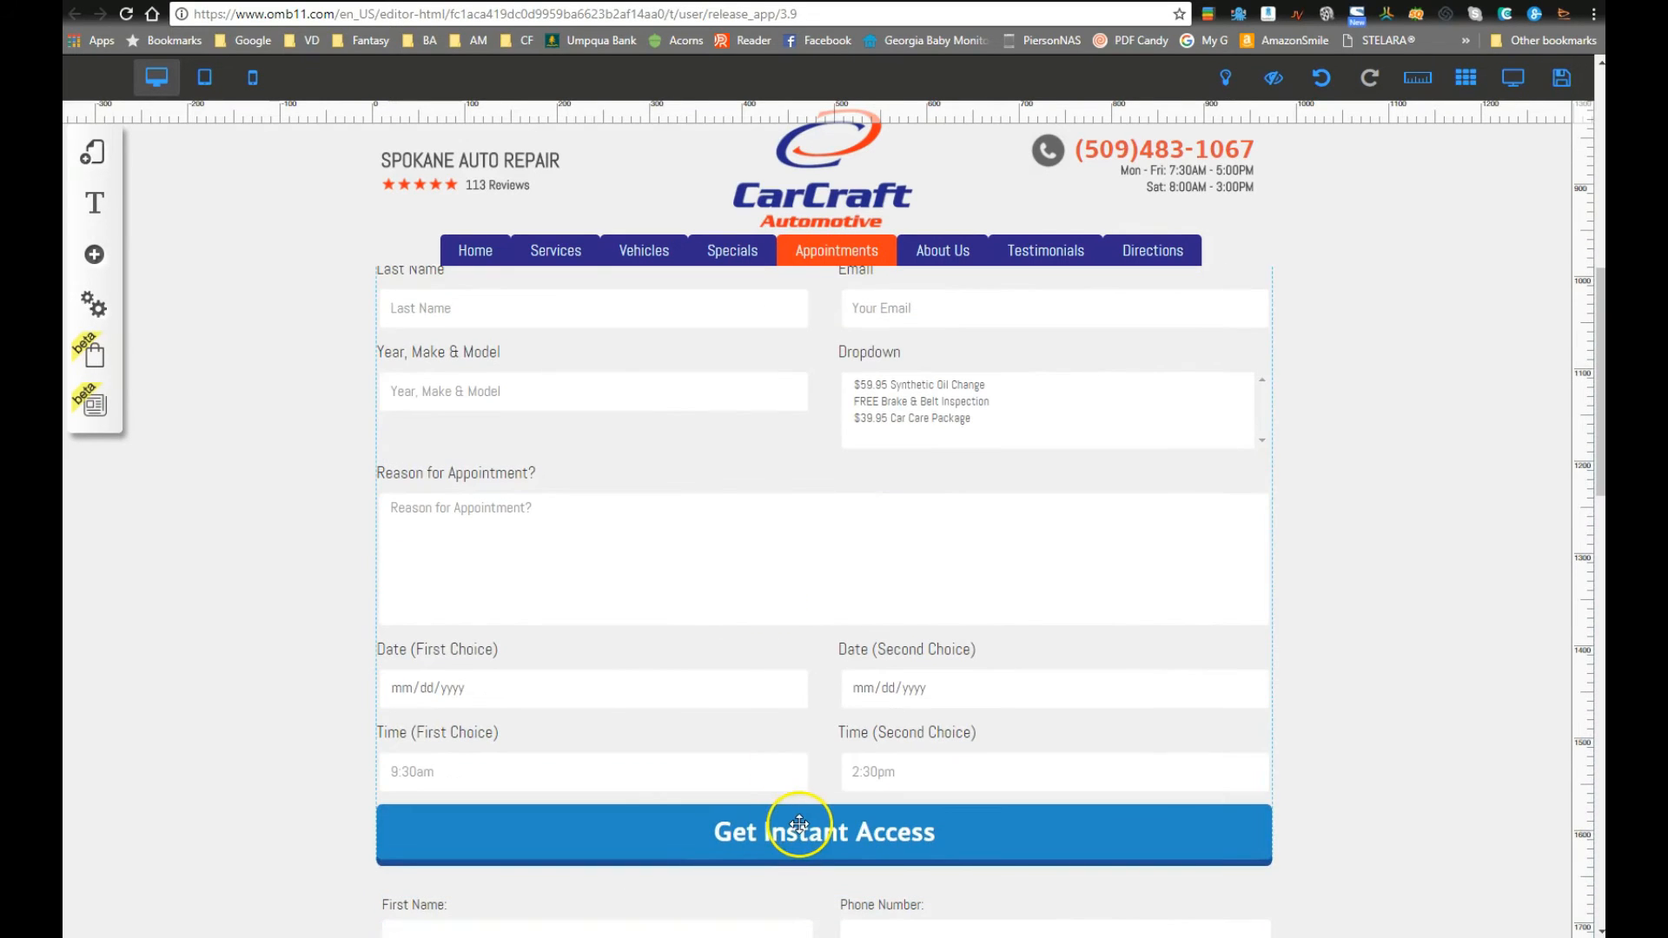
Step: Change the form button's text from Get Instant Access to 'Make An Appointment'
click(793, 819)
click(762, 420)
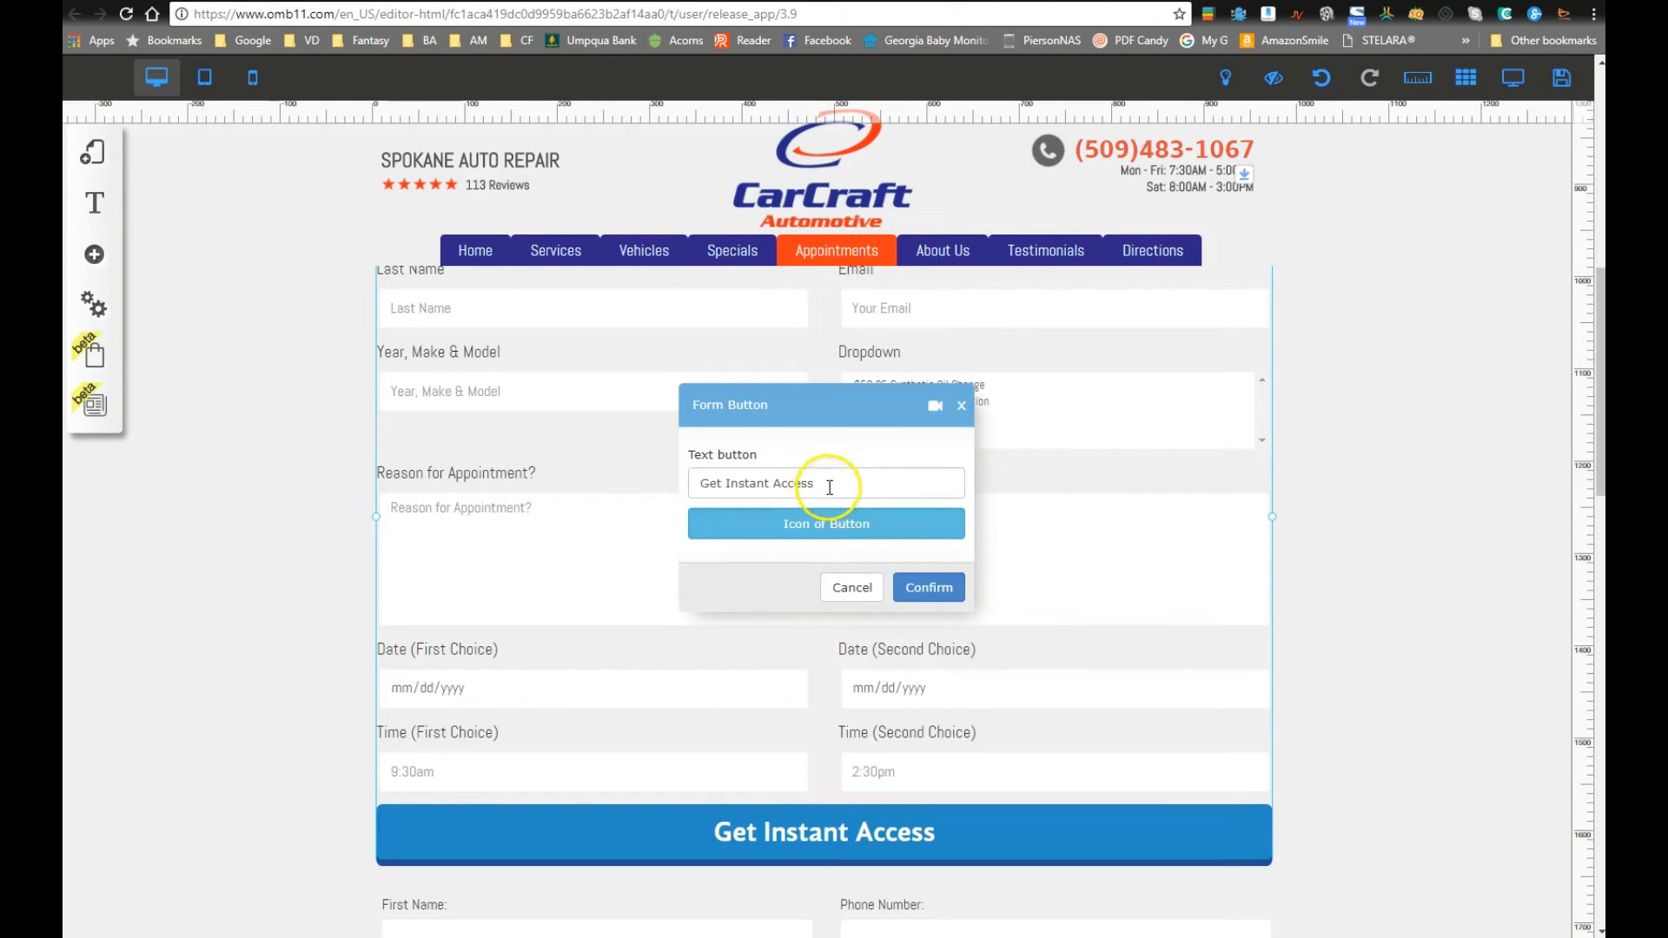
drag(830, 487, 647, 479)
text(Make An Appointment)
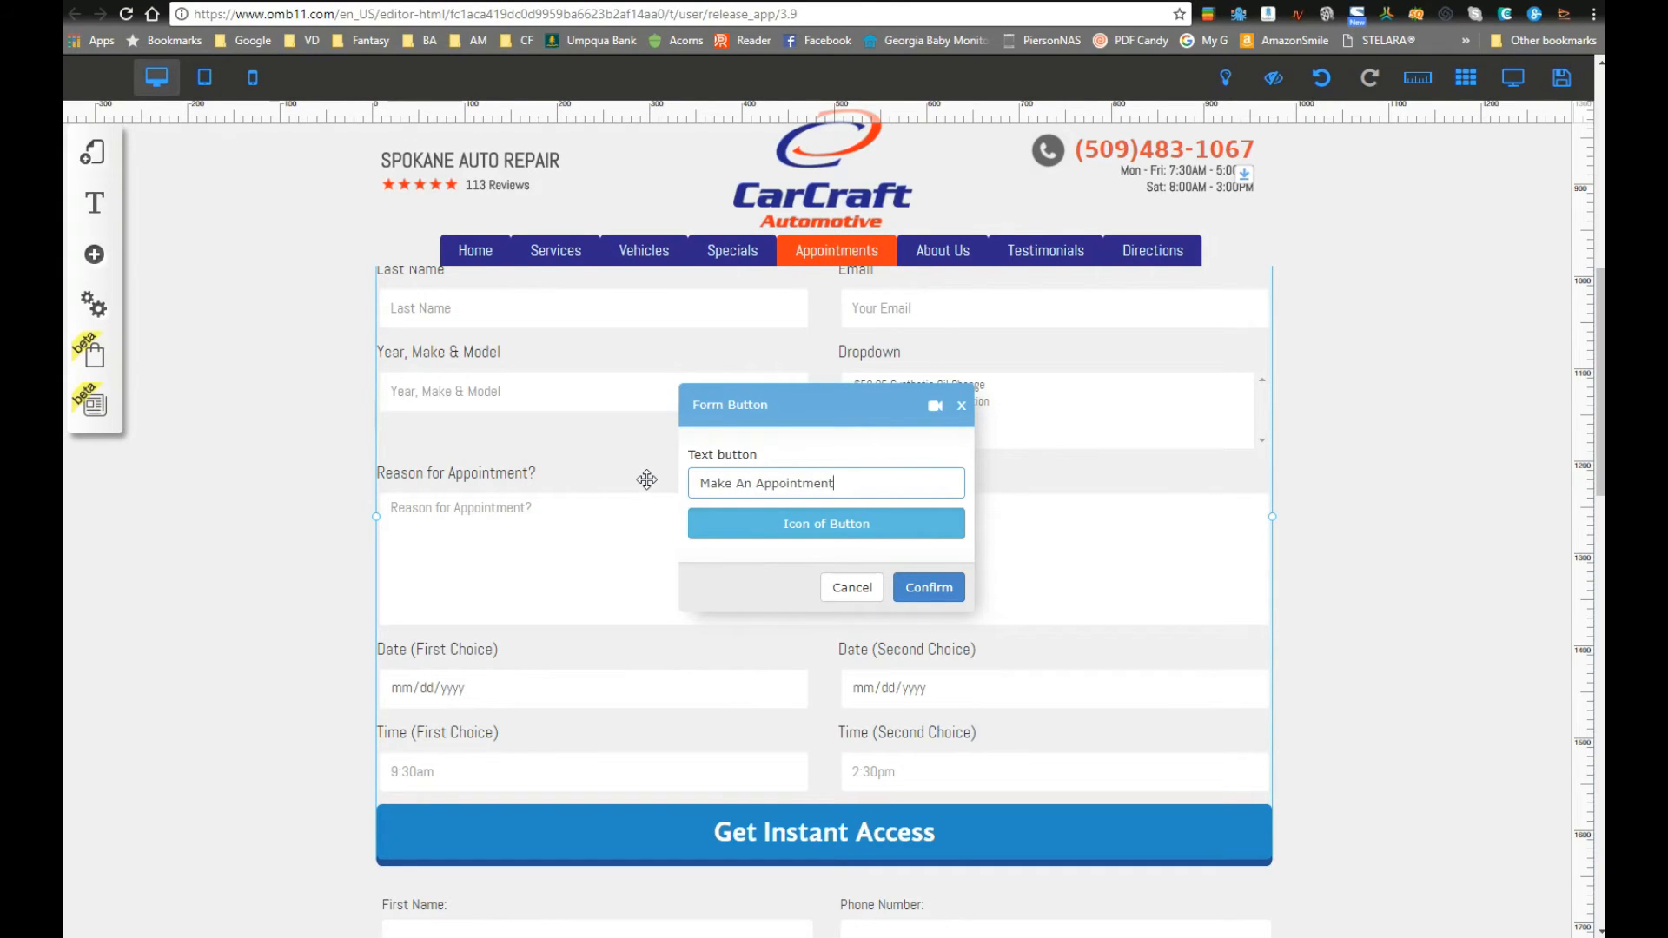
Step: Choose the car icon for the form button
click(826, 525)
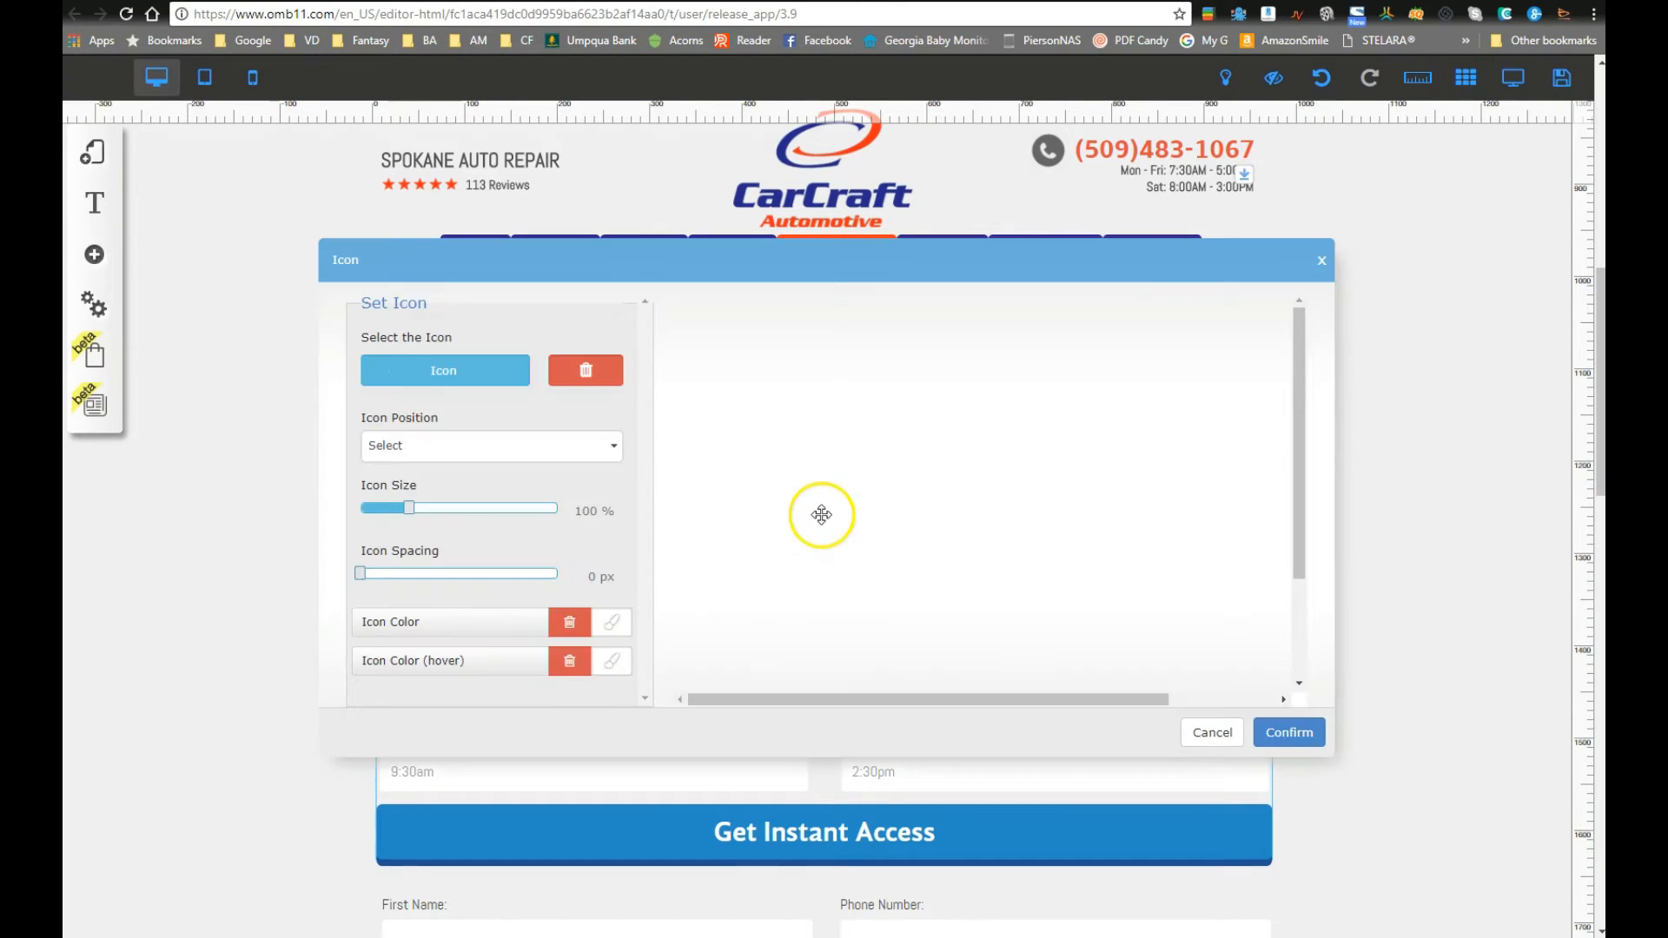
click(421, 373)
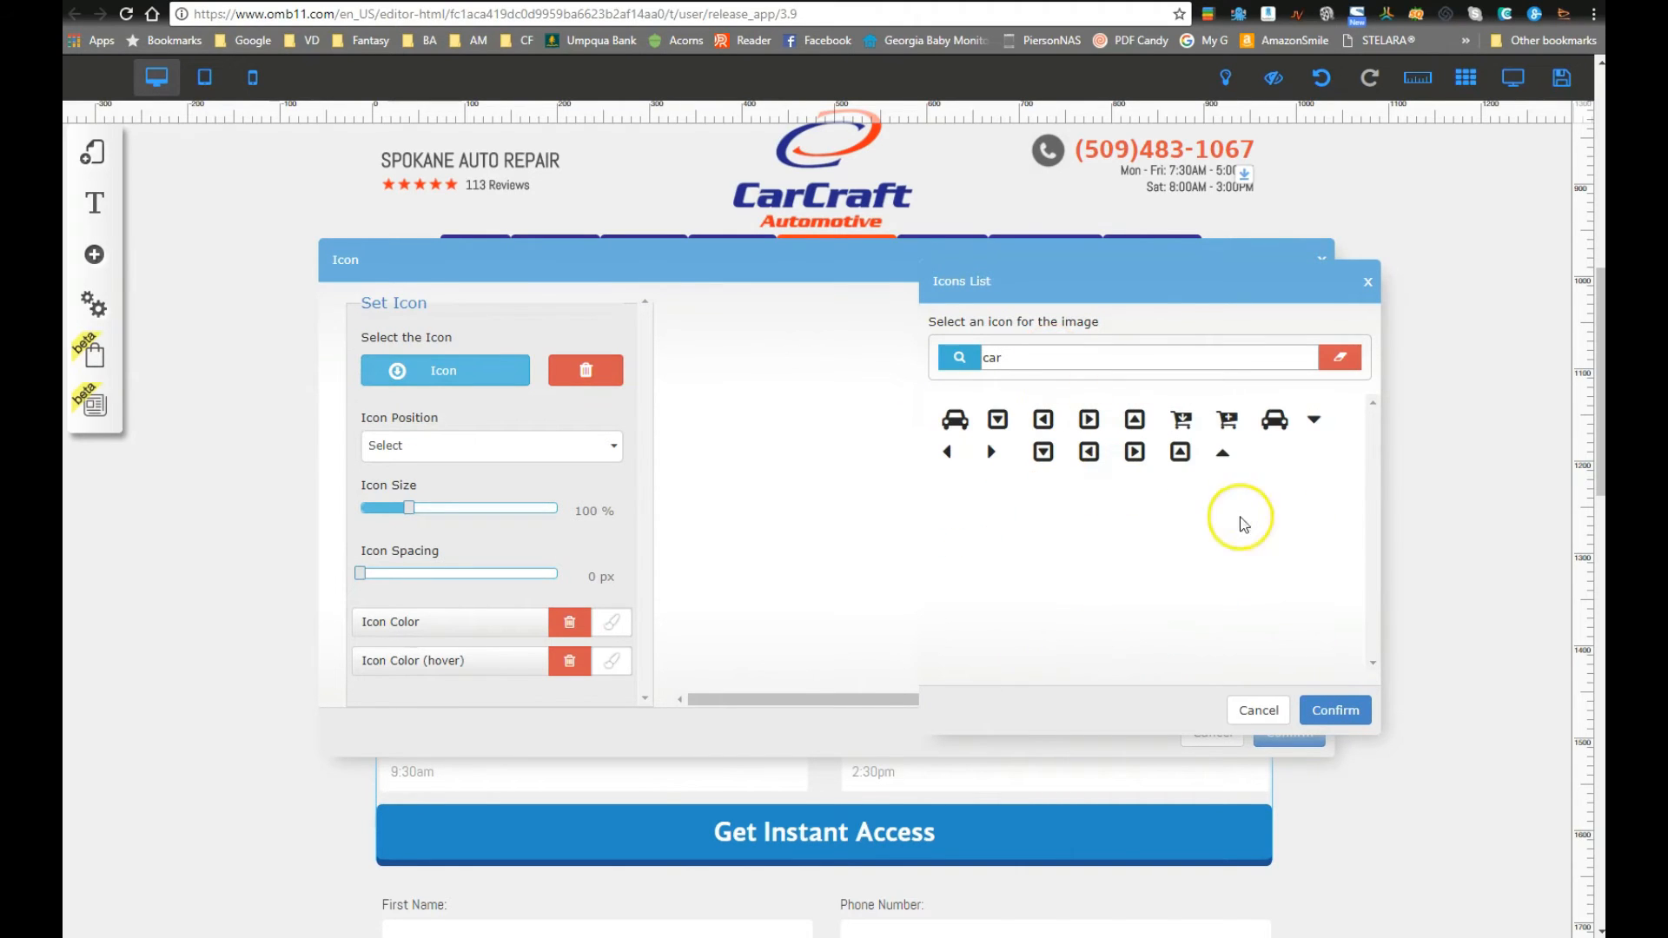
click(954, 419)
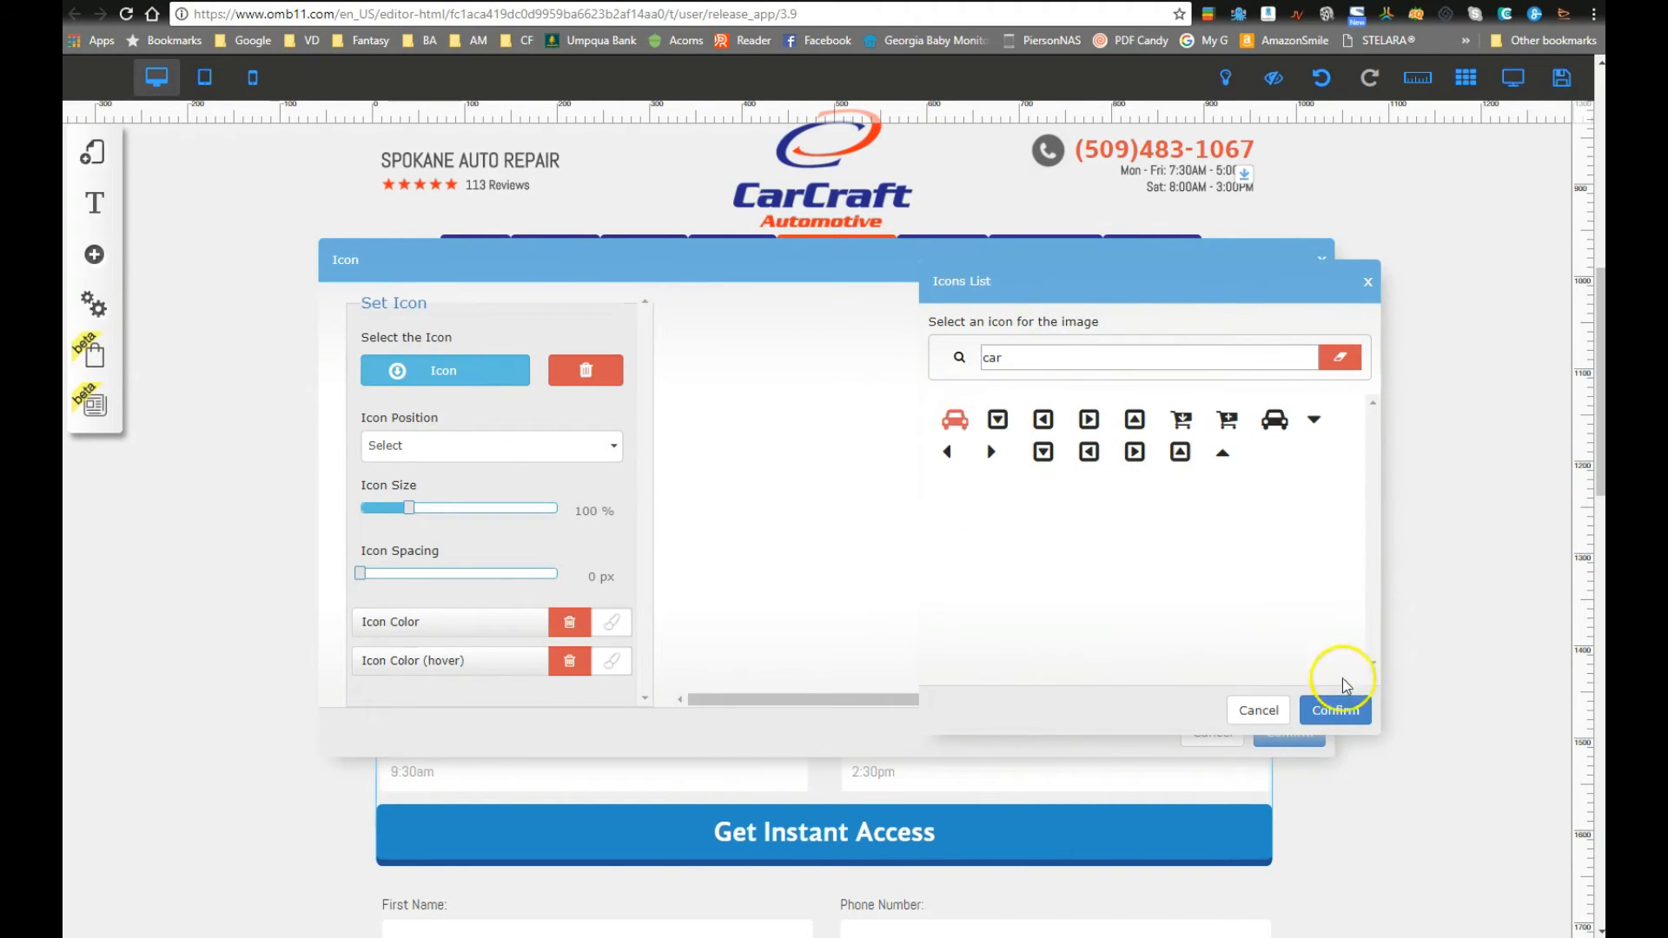
click(1337, 711)
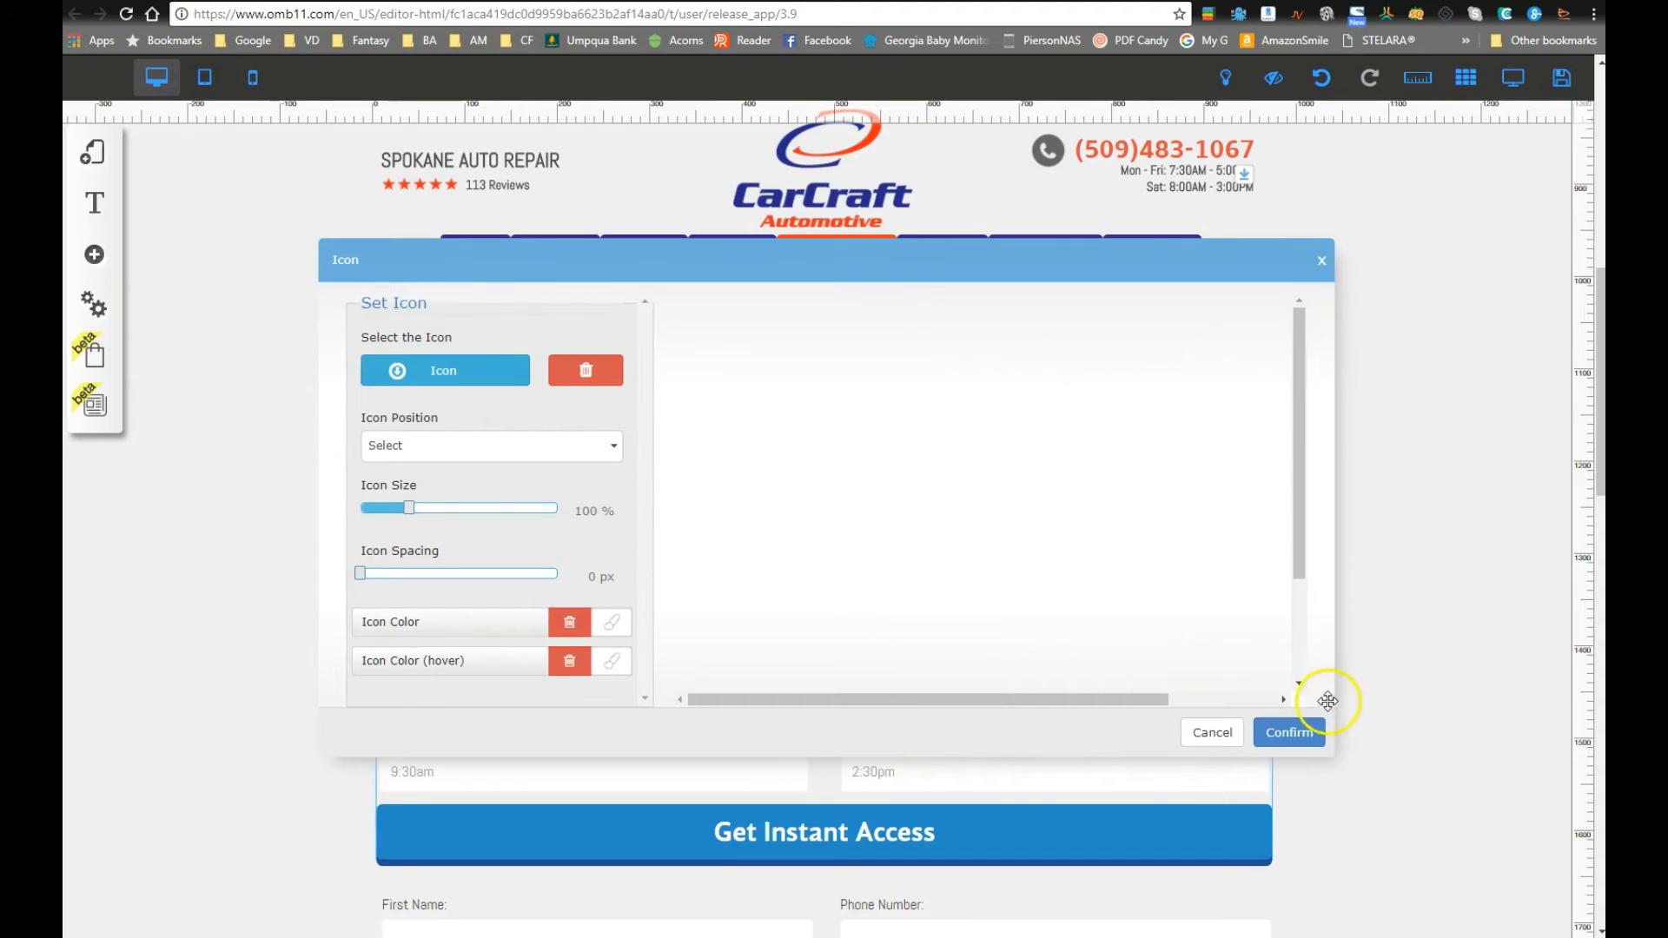
Step: Set the car icon's position to Left and confirm the icon and button settings
click(419, 448)
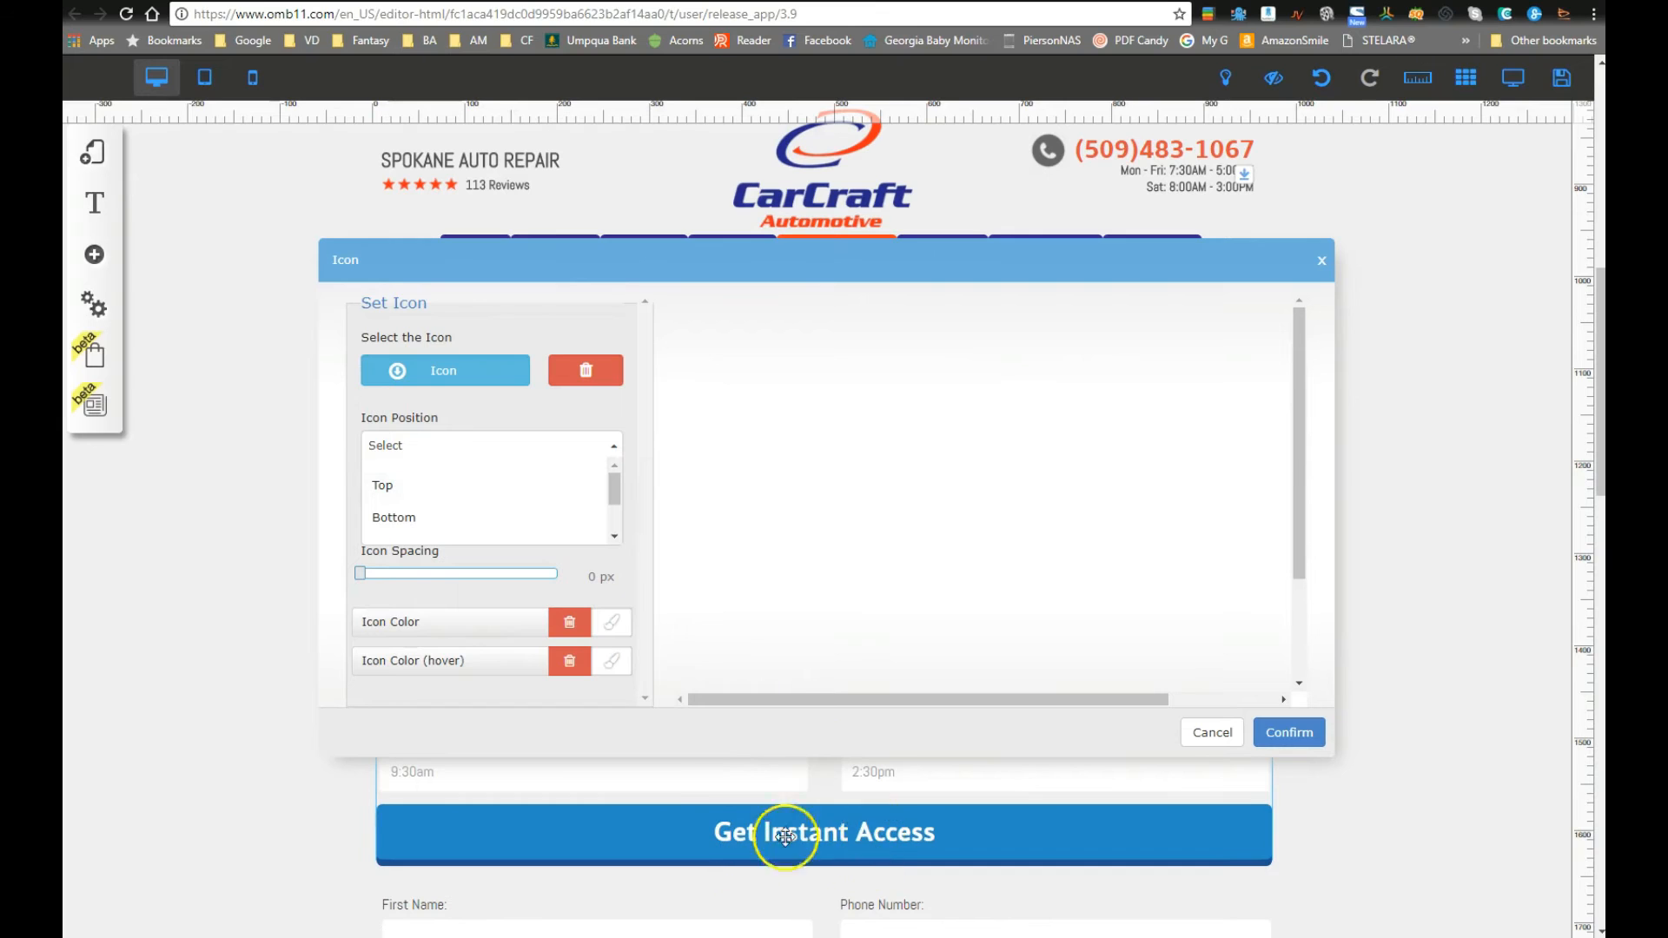
drag(618, 494, 613, 522)
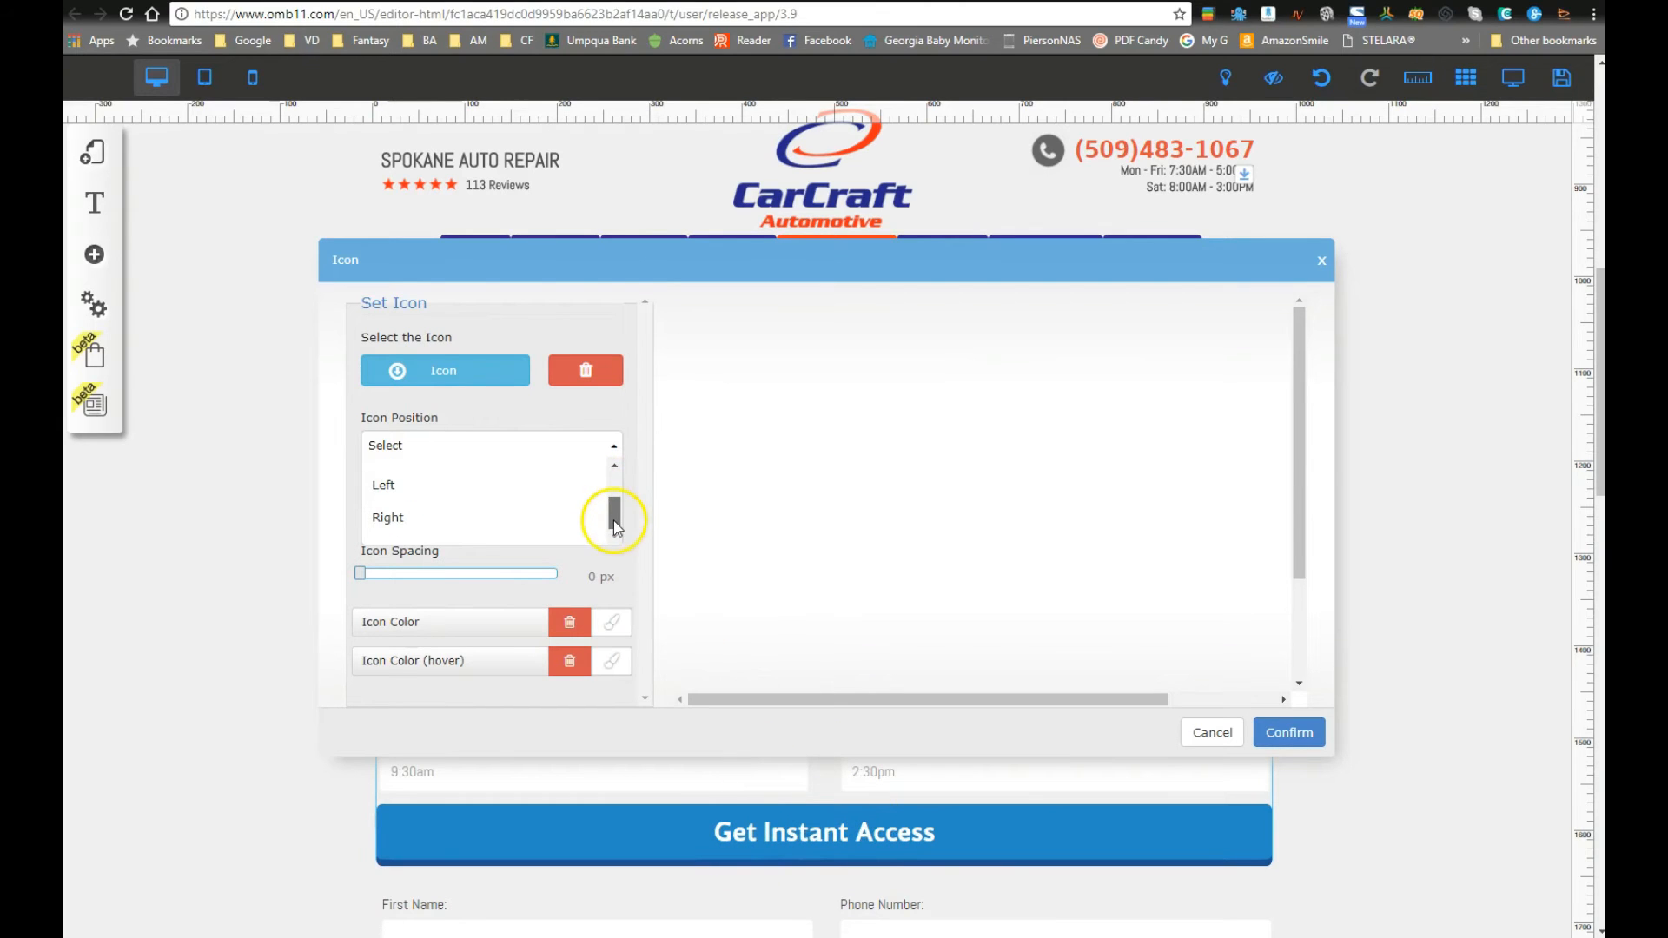
click(457, 489)
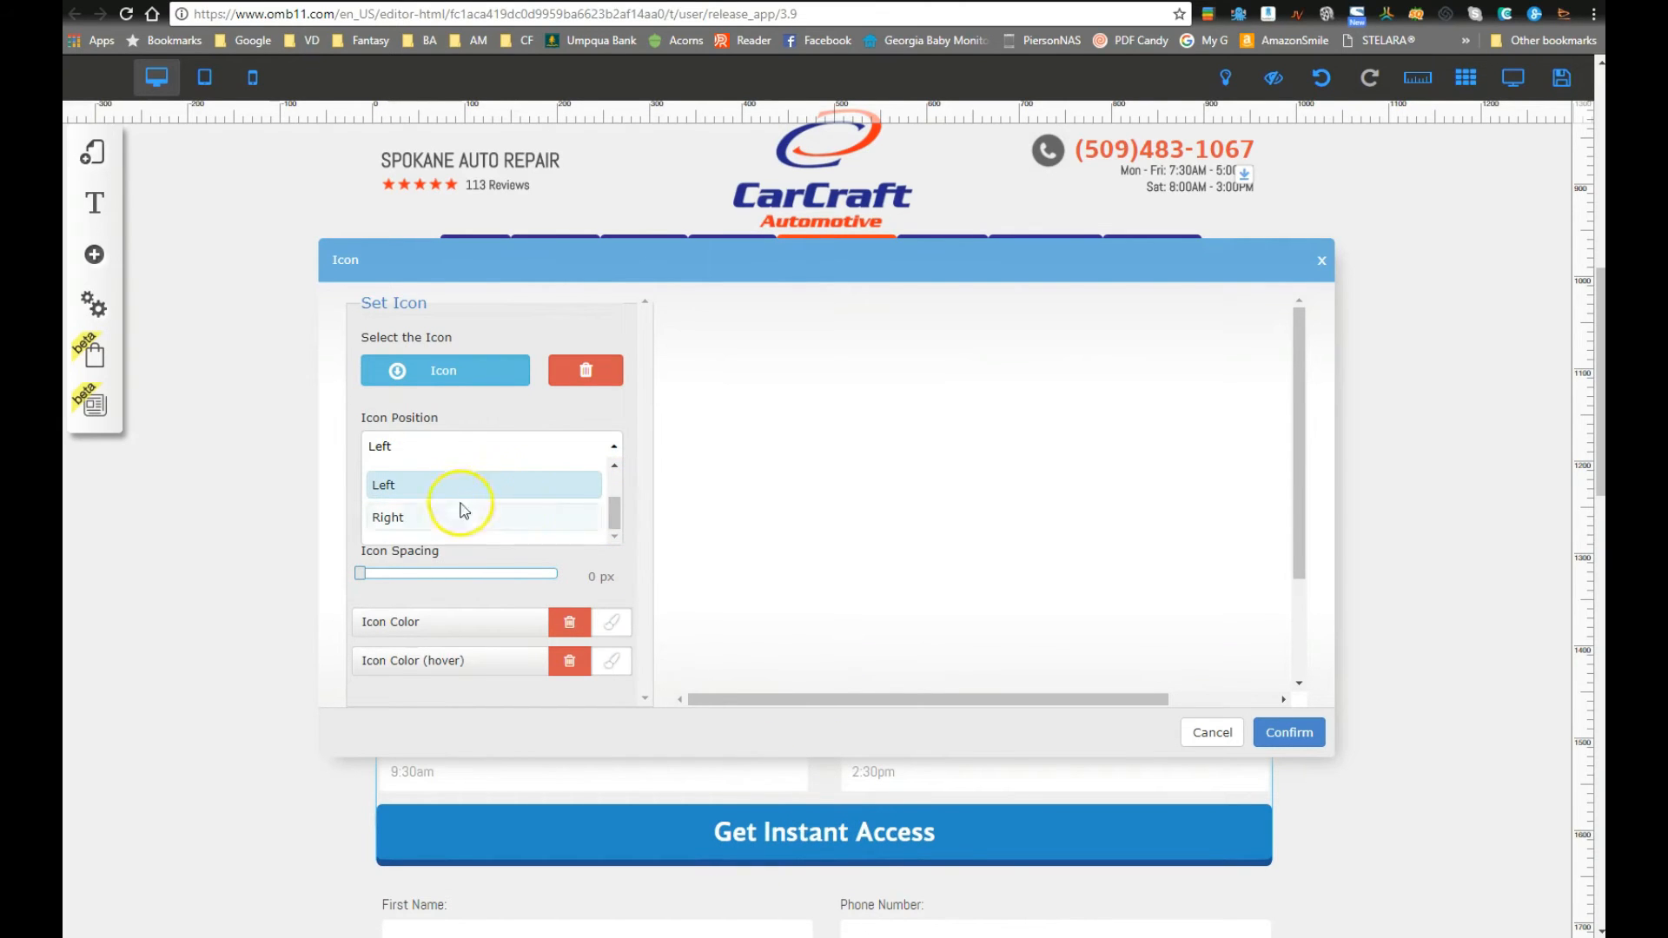
click(512, 419)
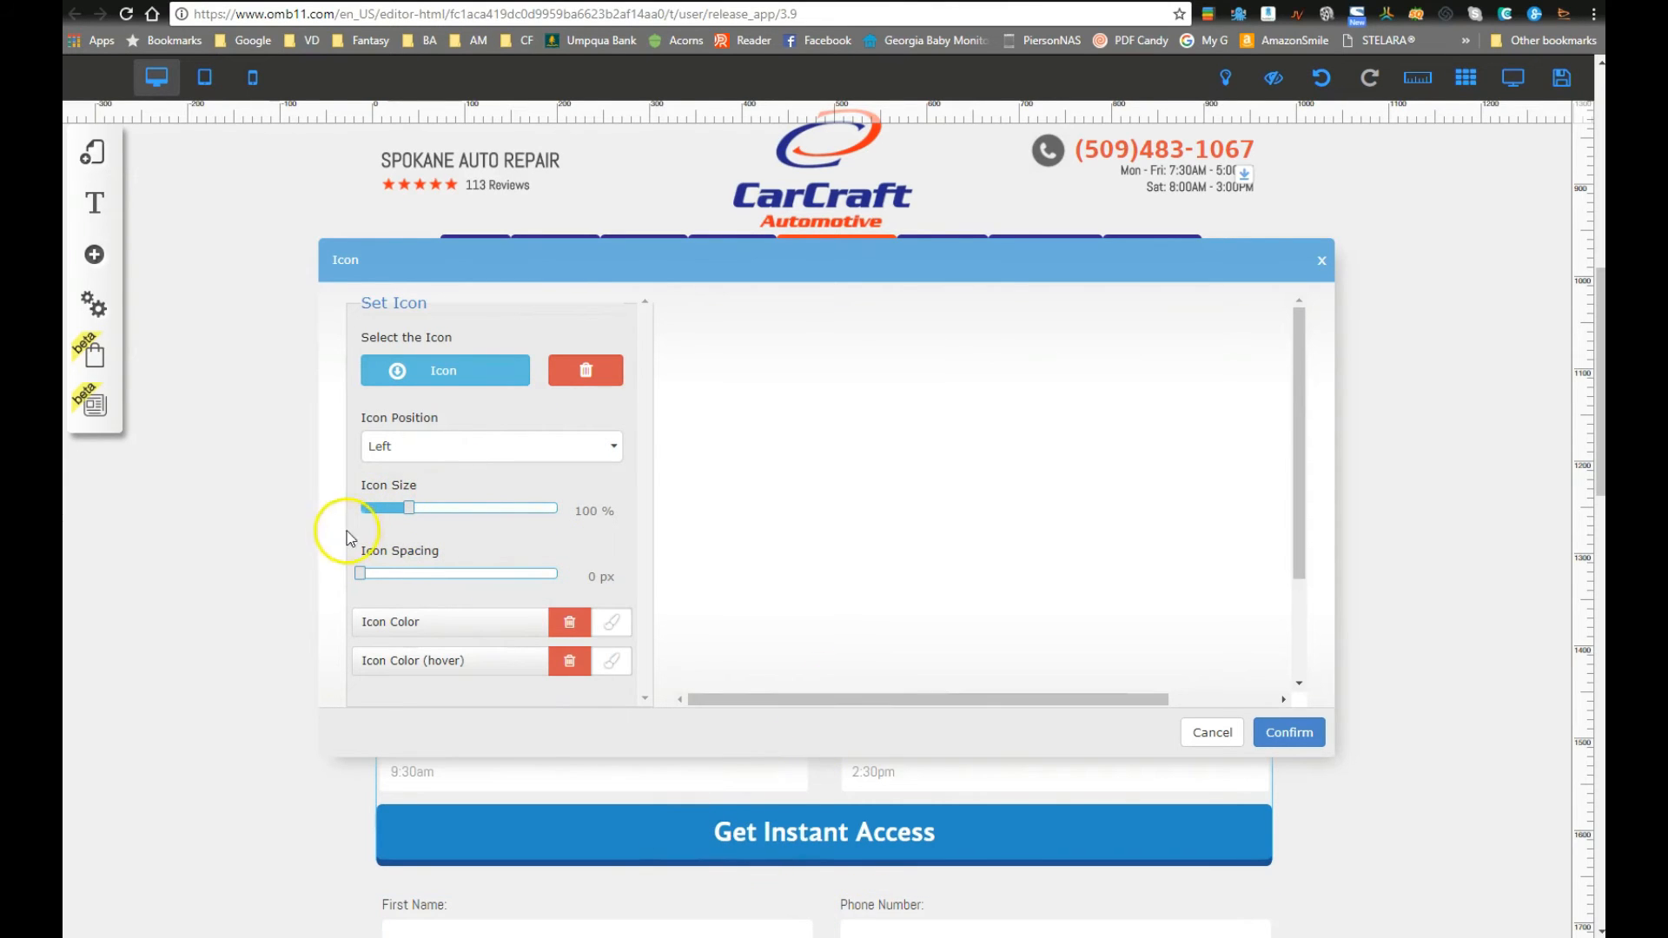
drag(1297, 465, 1296, 655)
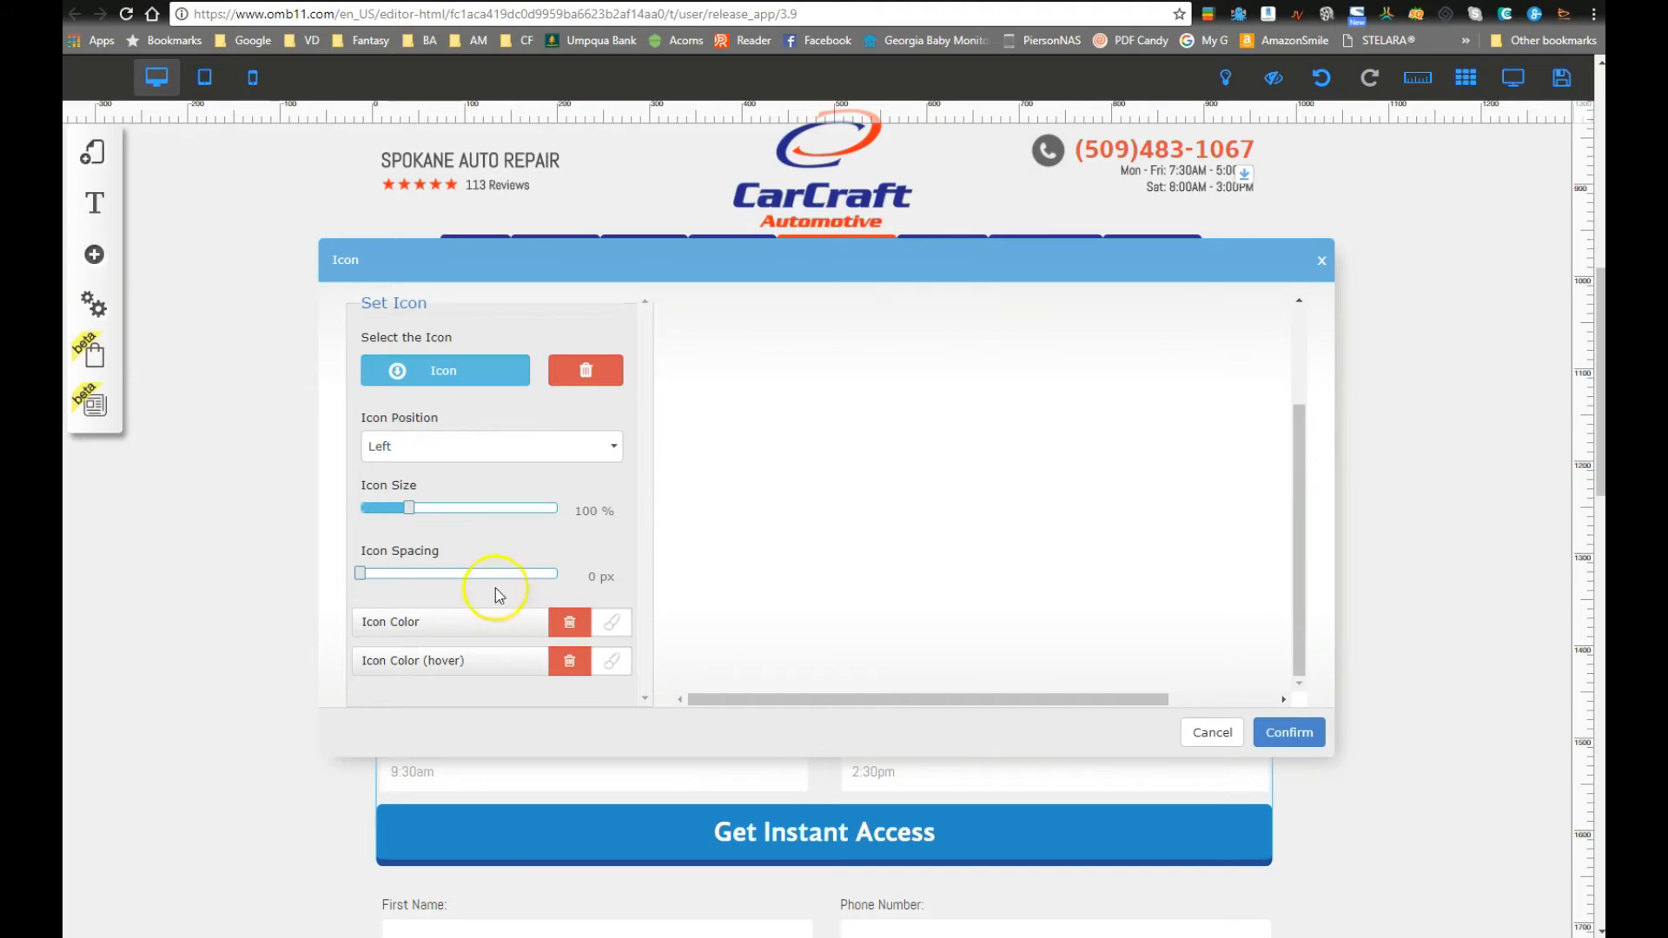
scroll(434, 625, down, 2)
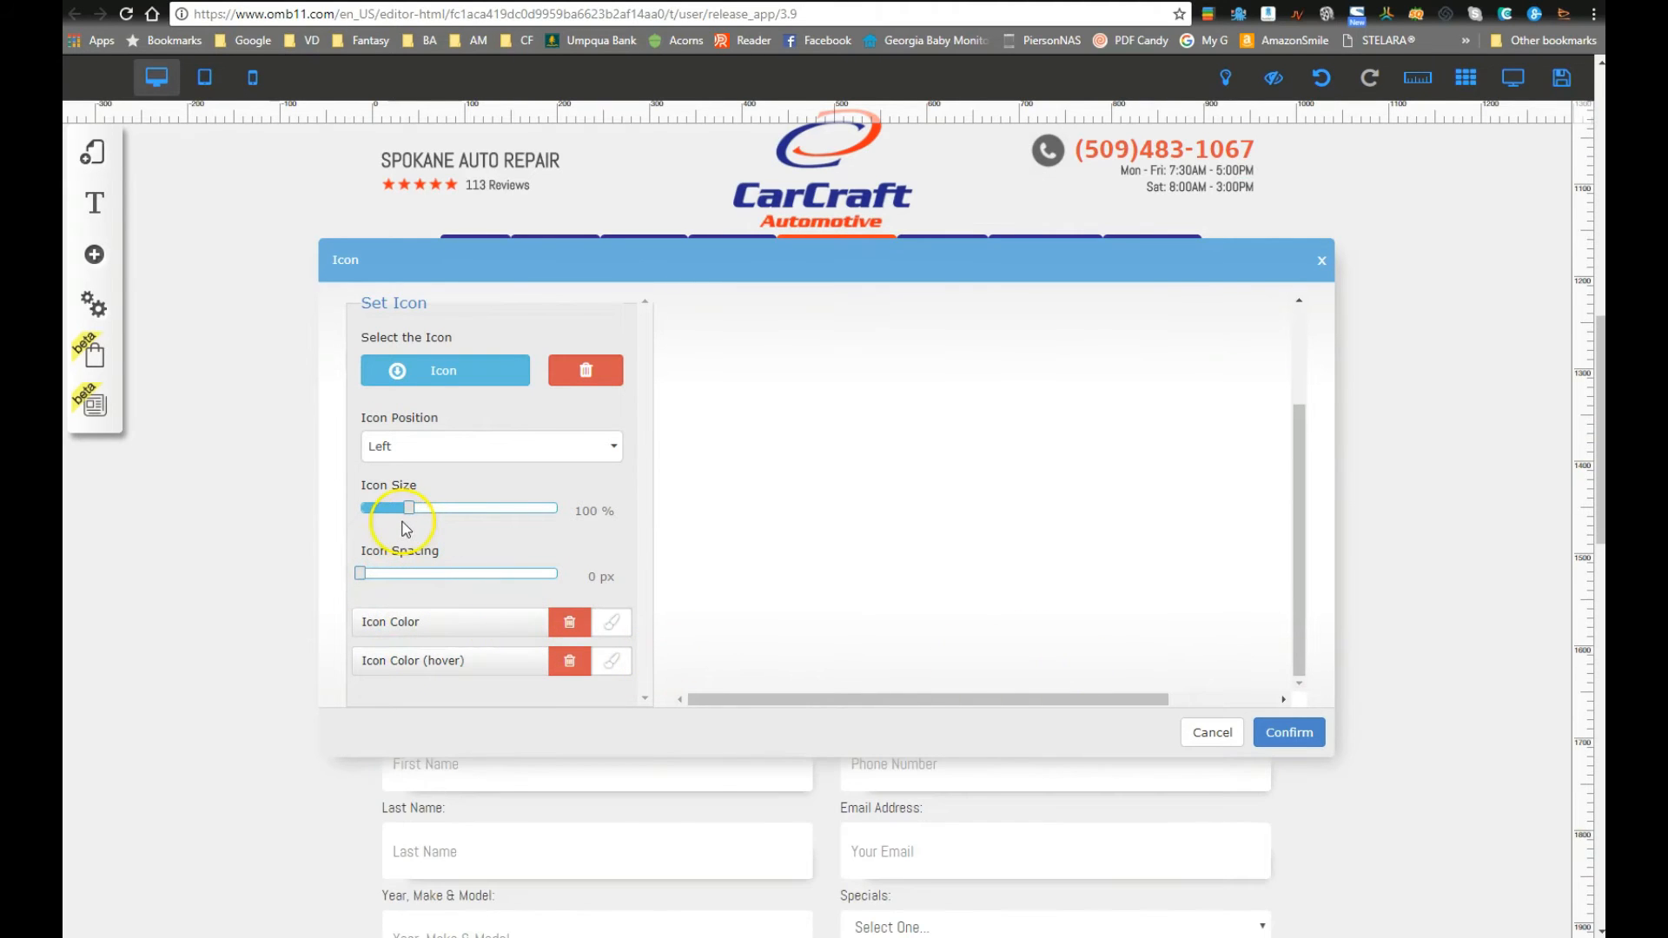
click(1289, 732)
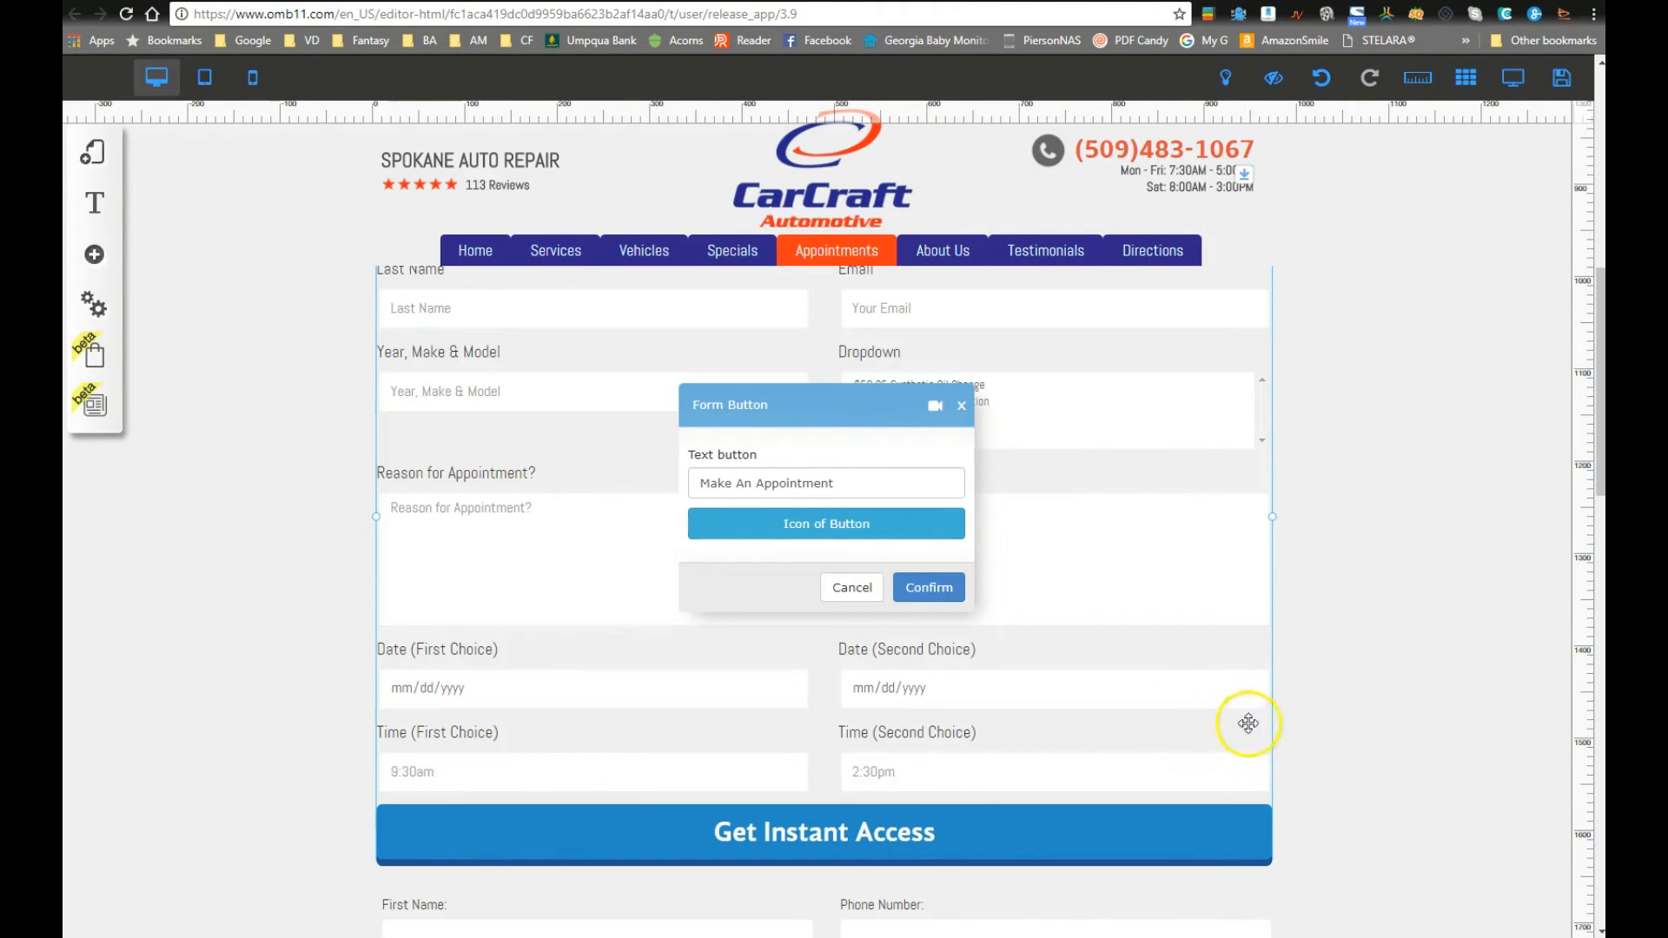
click(928, 588)
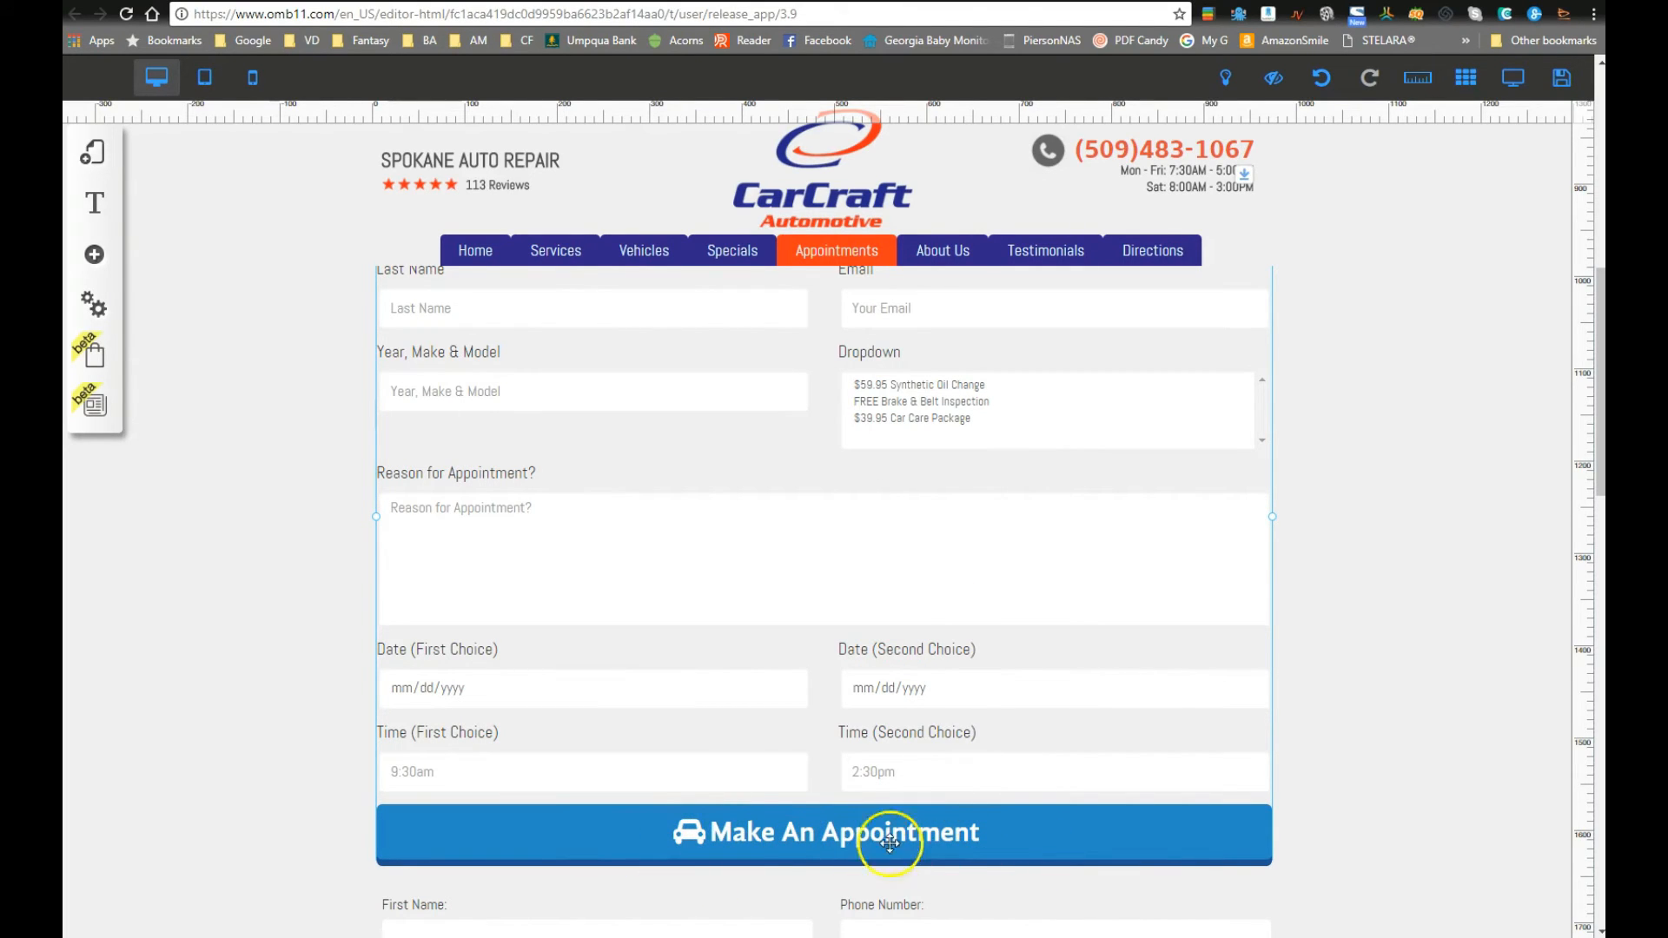
click(764, 826)
Step: Set the button's car icon colour to the dark navy favourite and confirm both dialogs
click(764, 432)
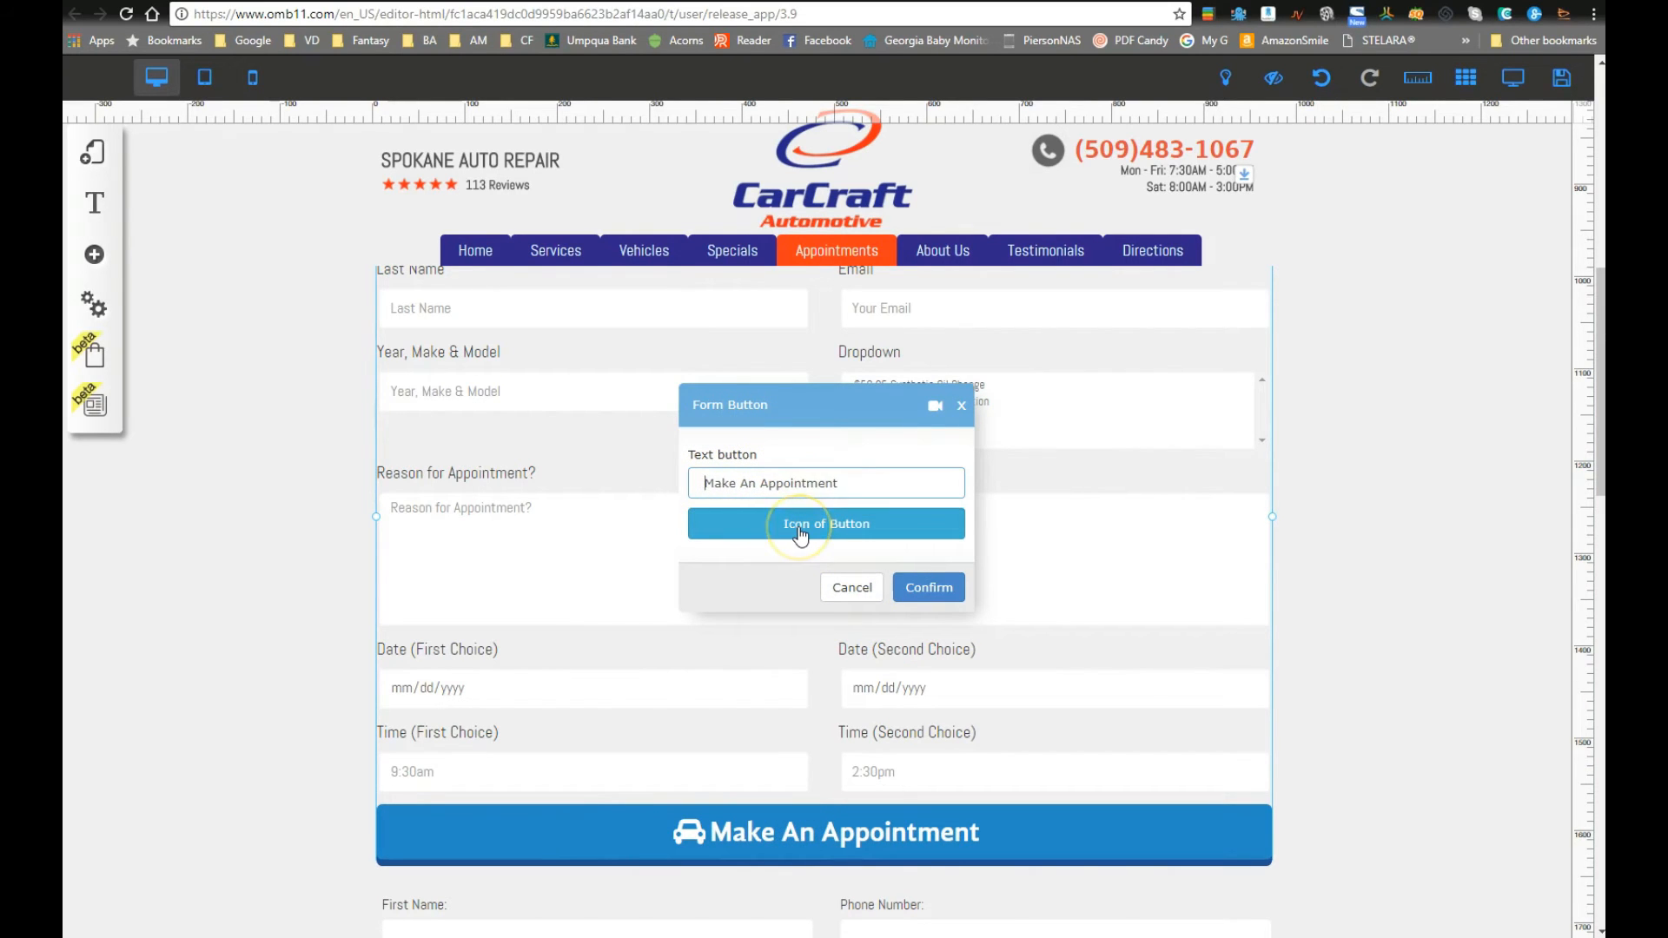
click(945, 601)
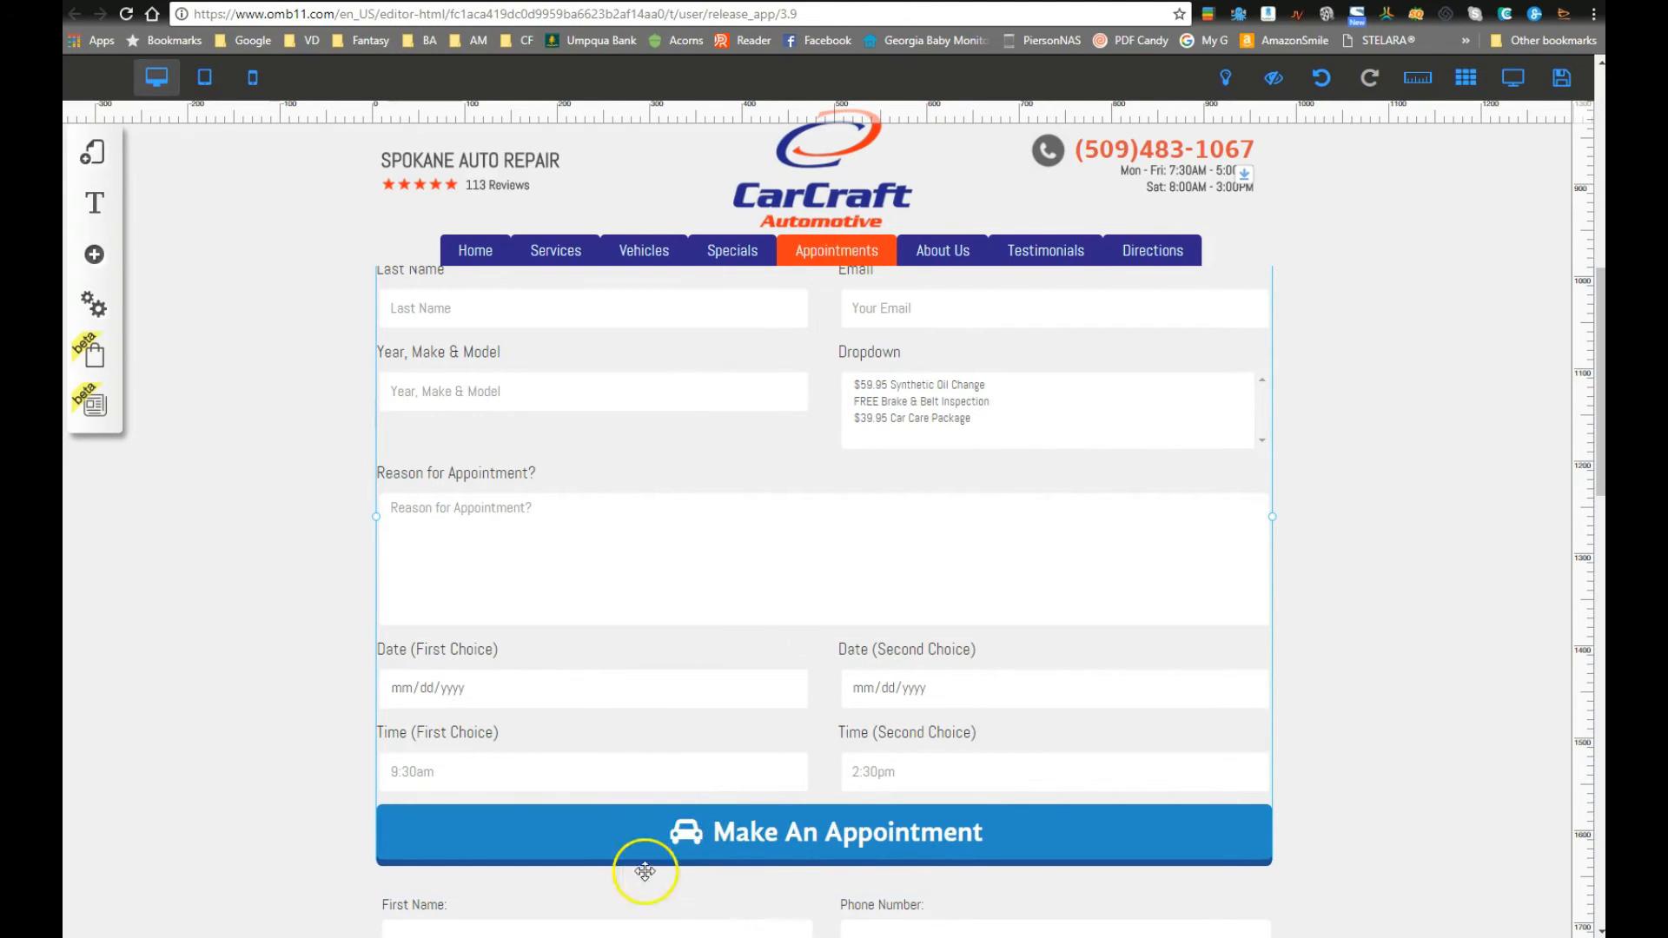
click(802, 846)
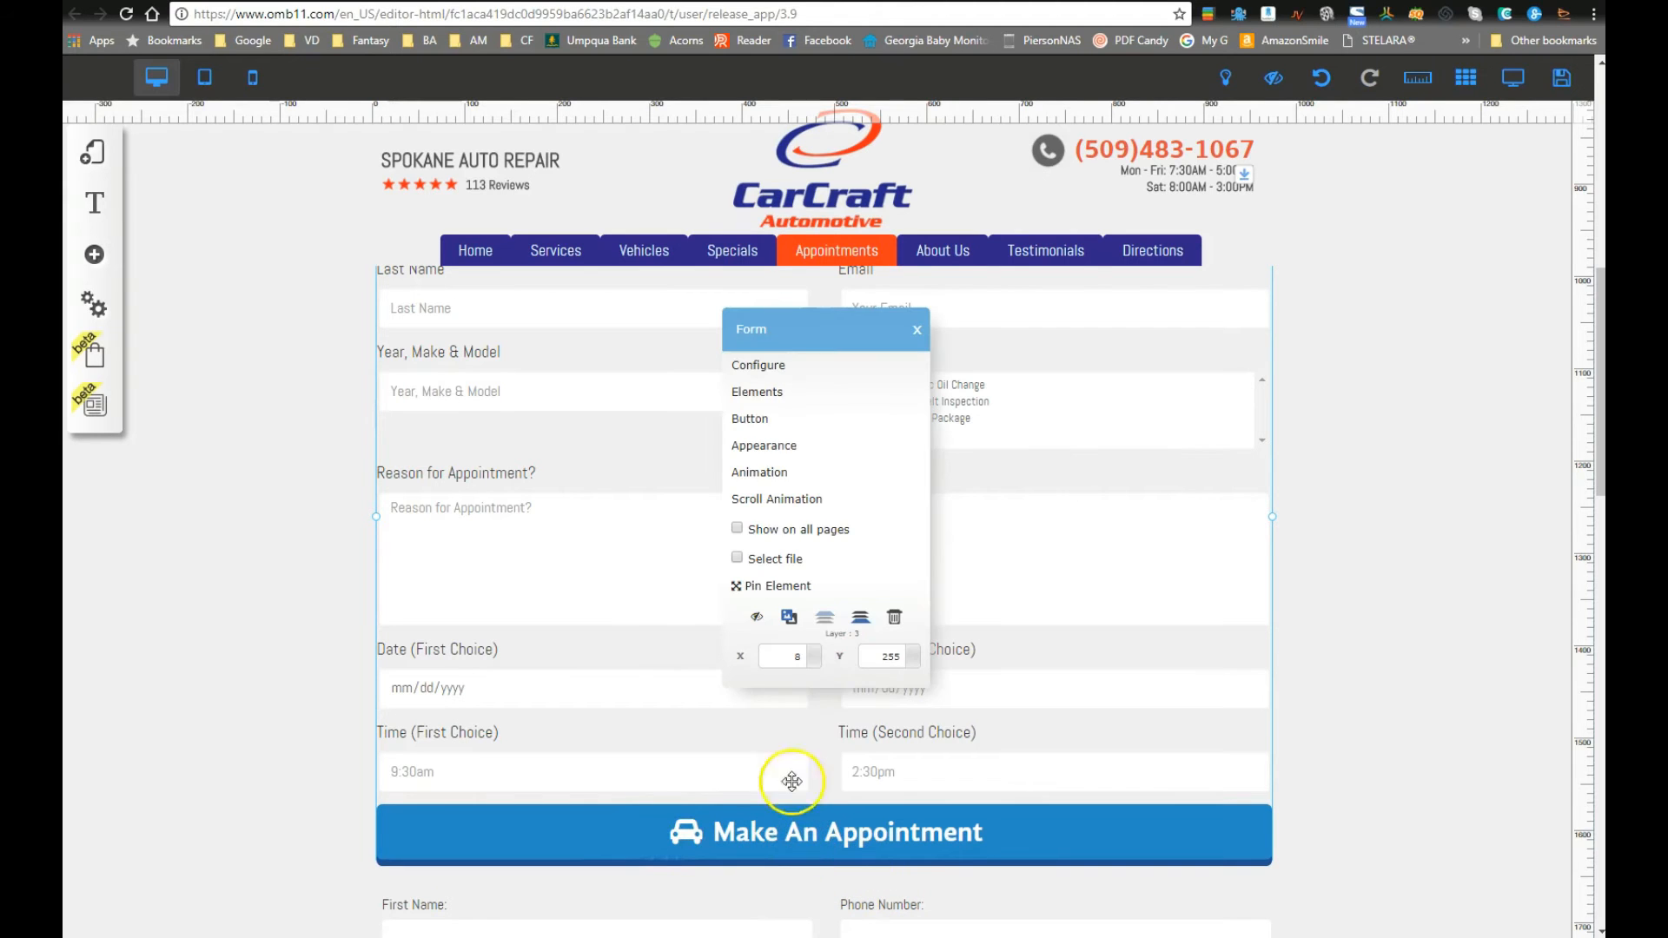
click(790, 419)
click(820, 523)
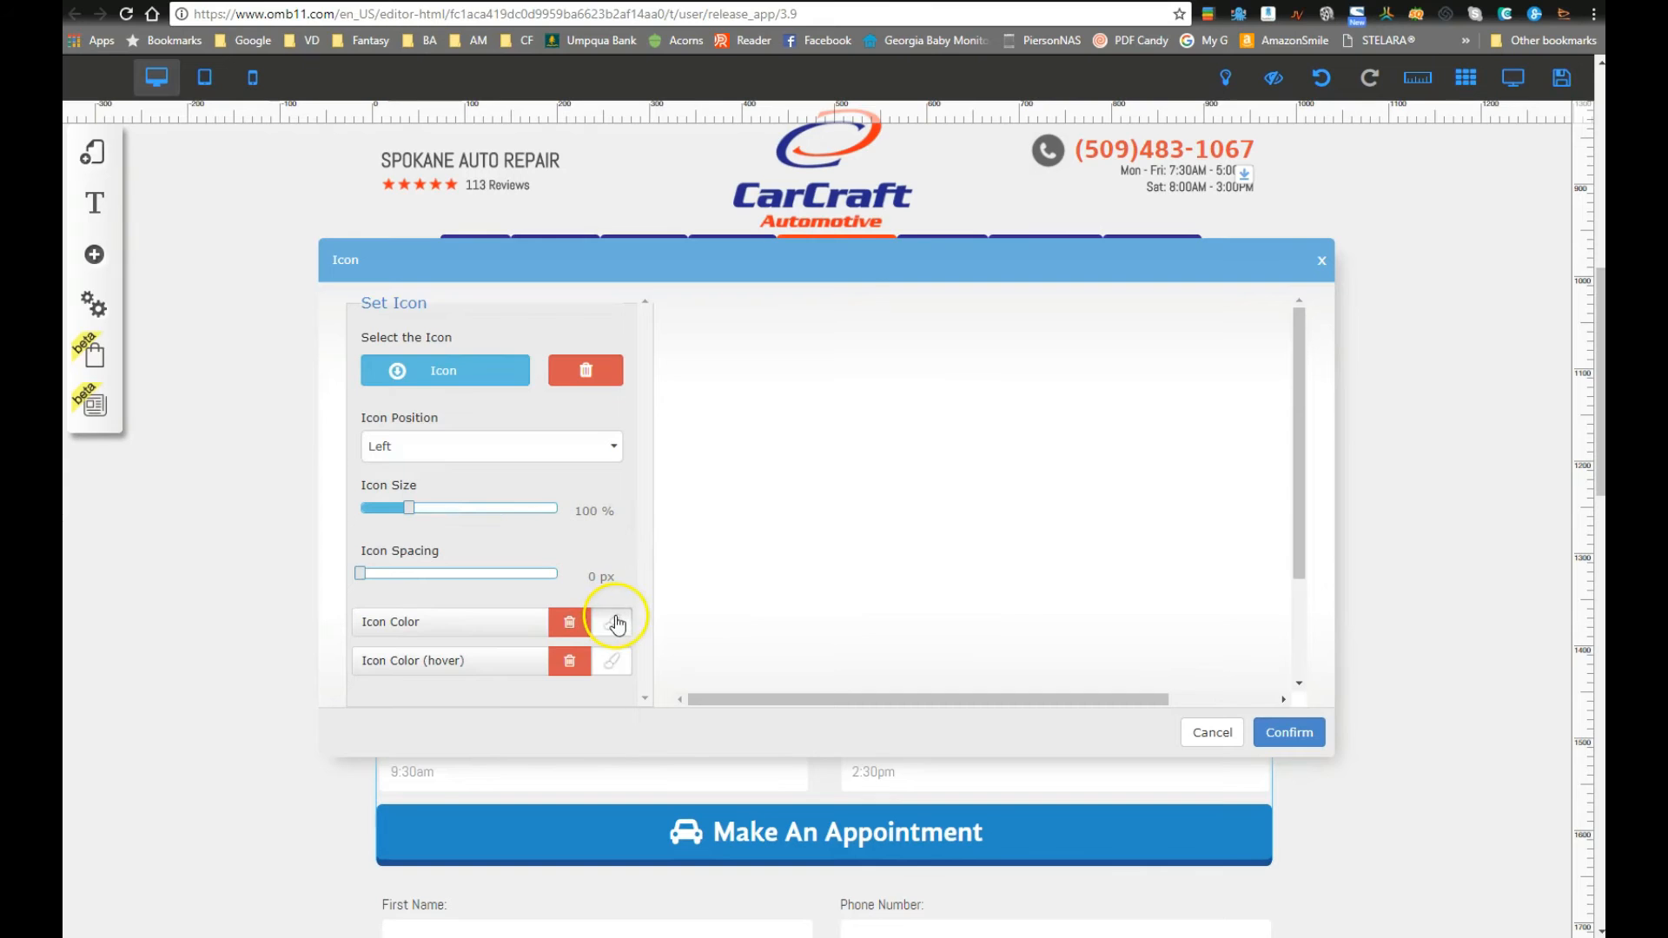
scroll(491, 637, down, 2)
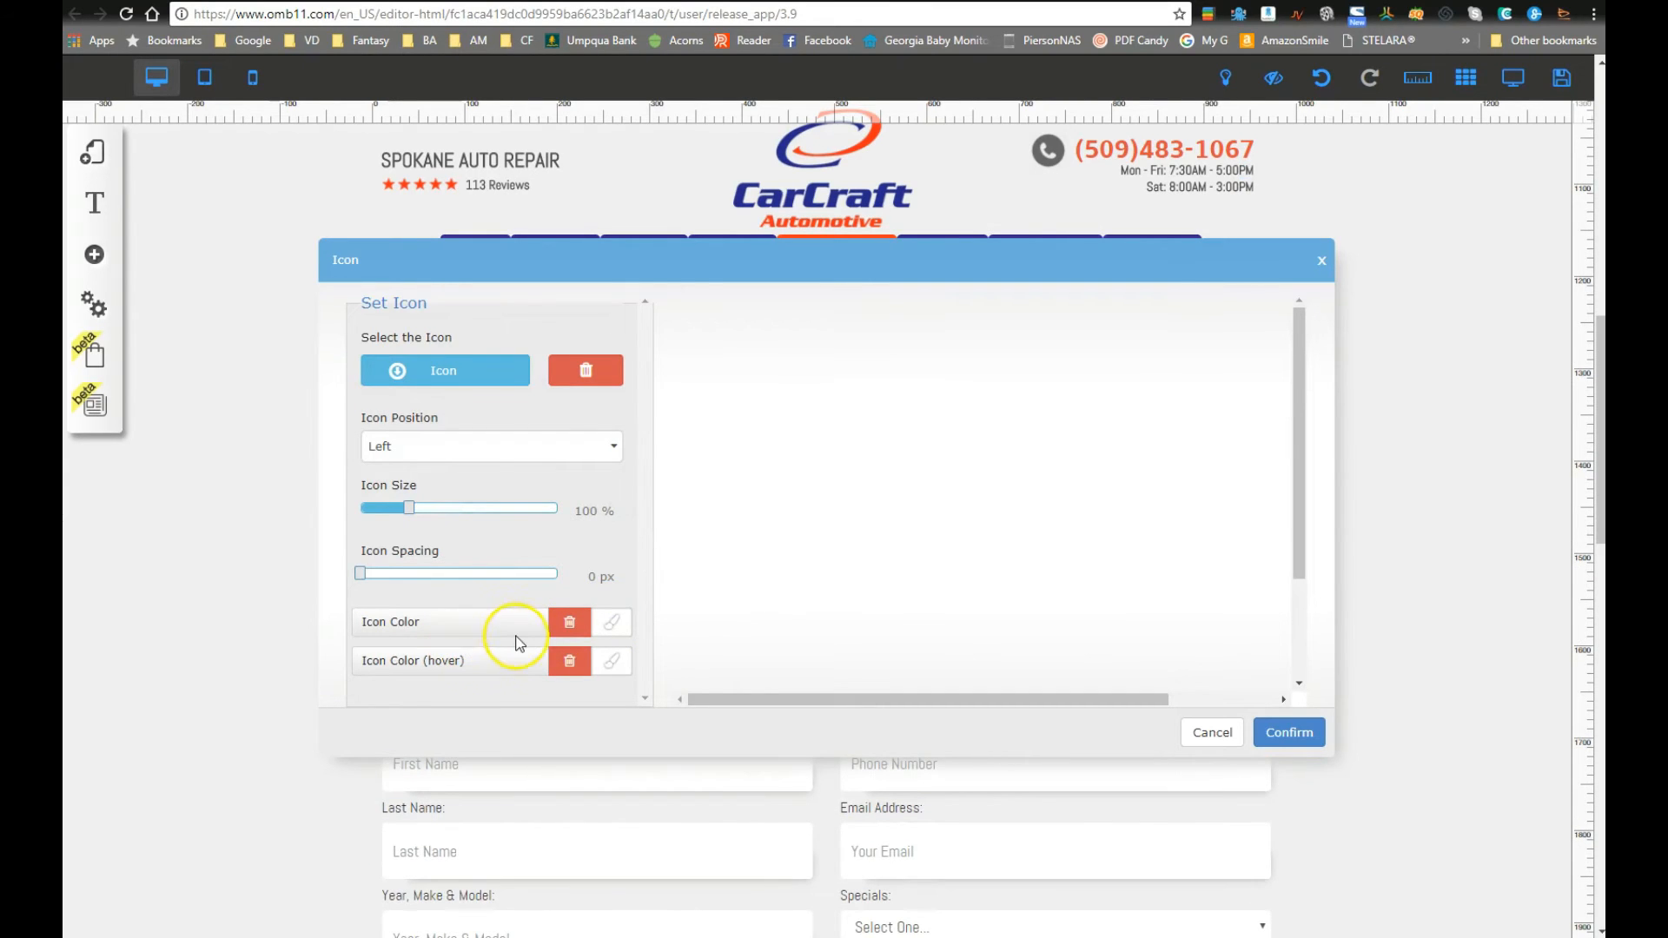
click(616, 623)
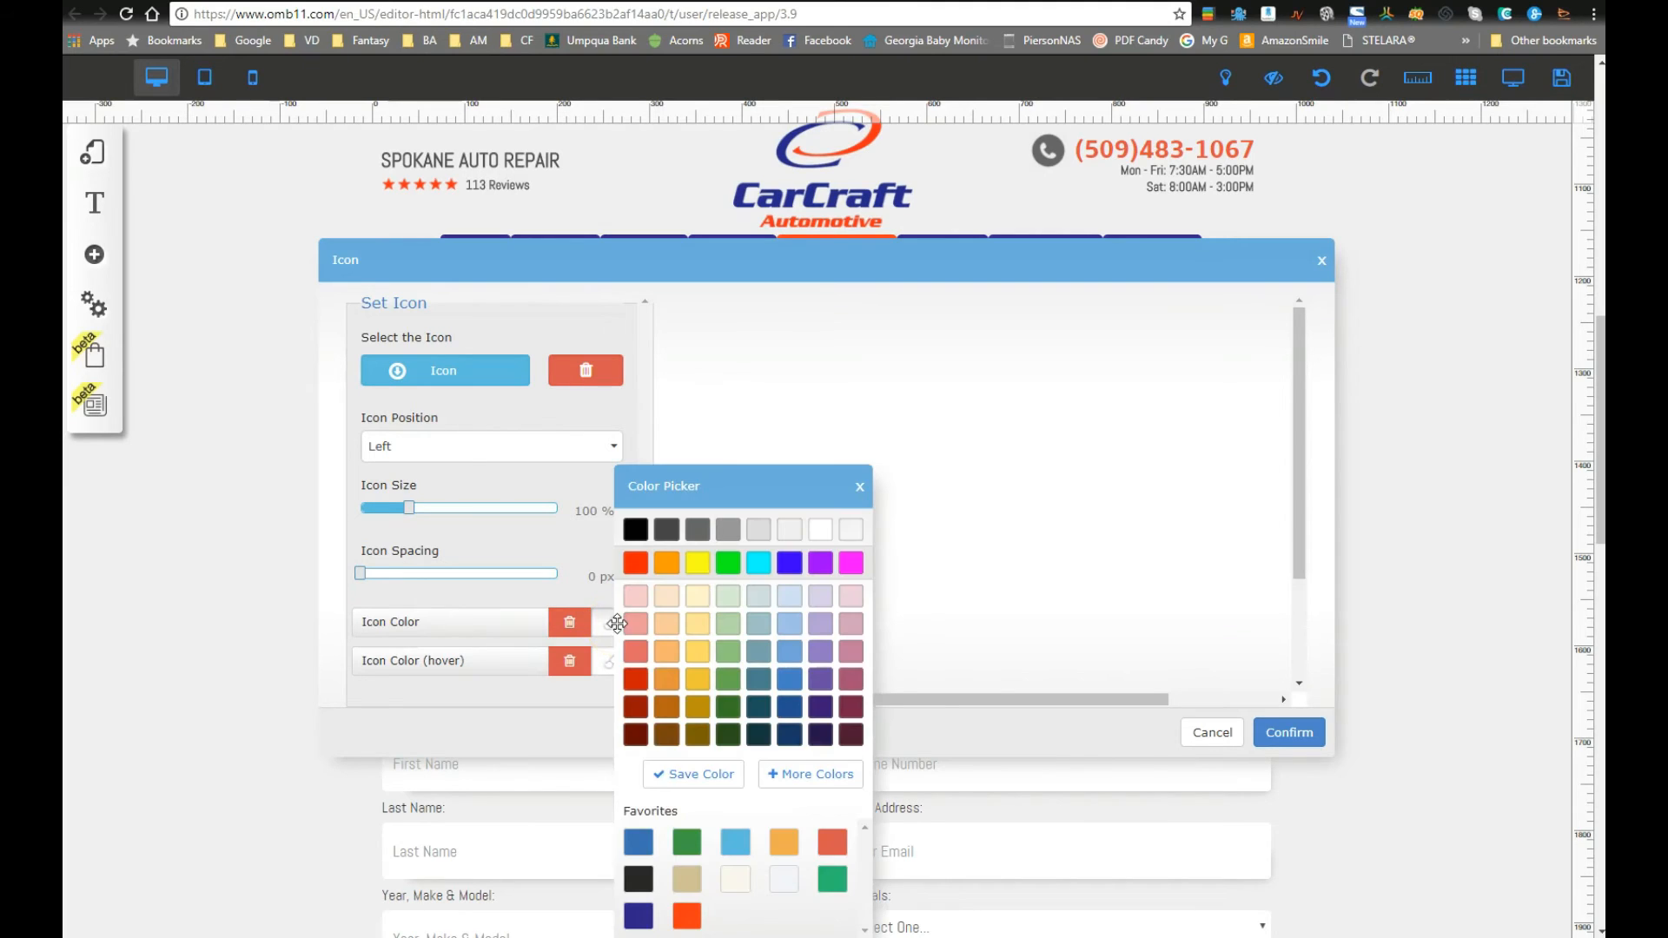
click(639, 918)
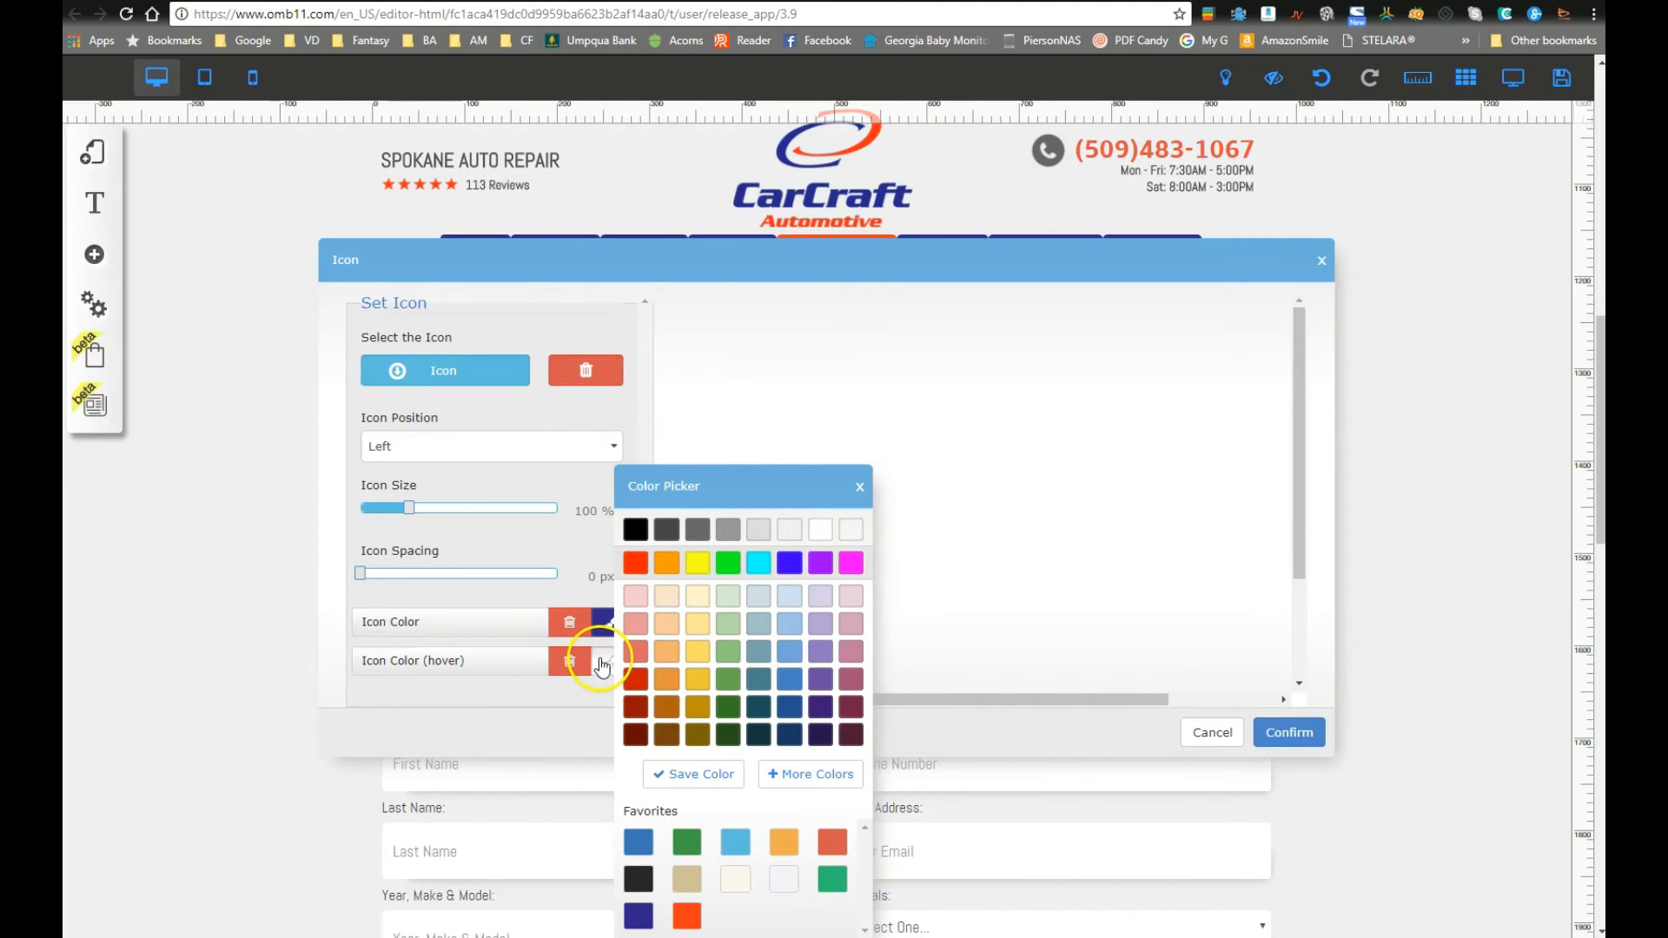
click(859, 488)
scroll(476, 622, down, 1)
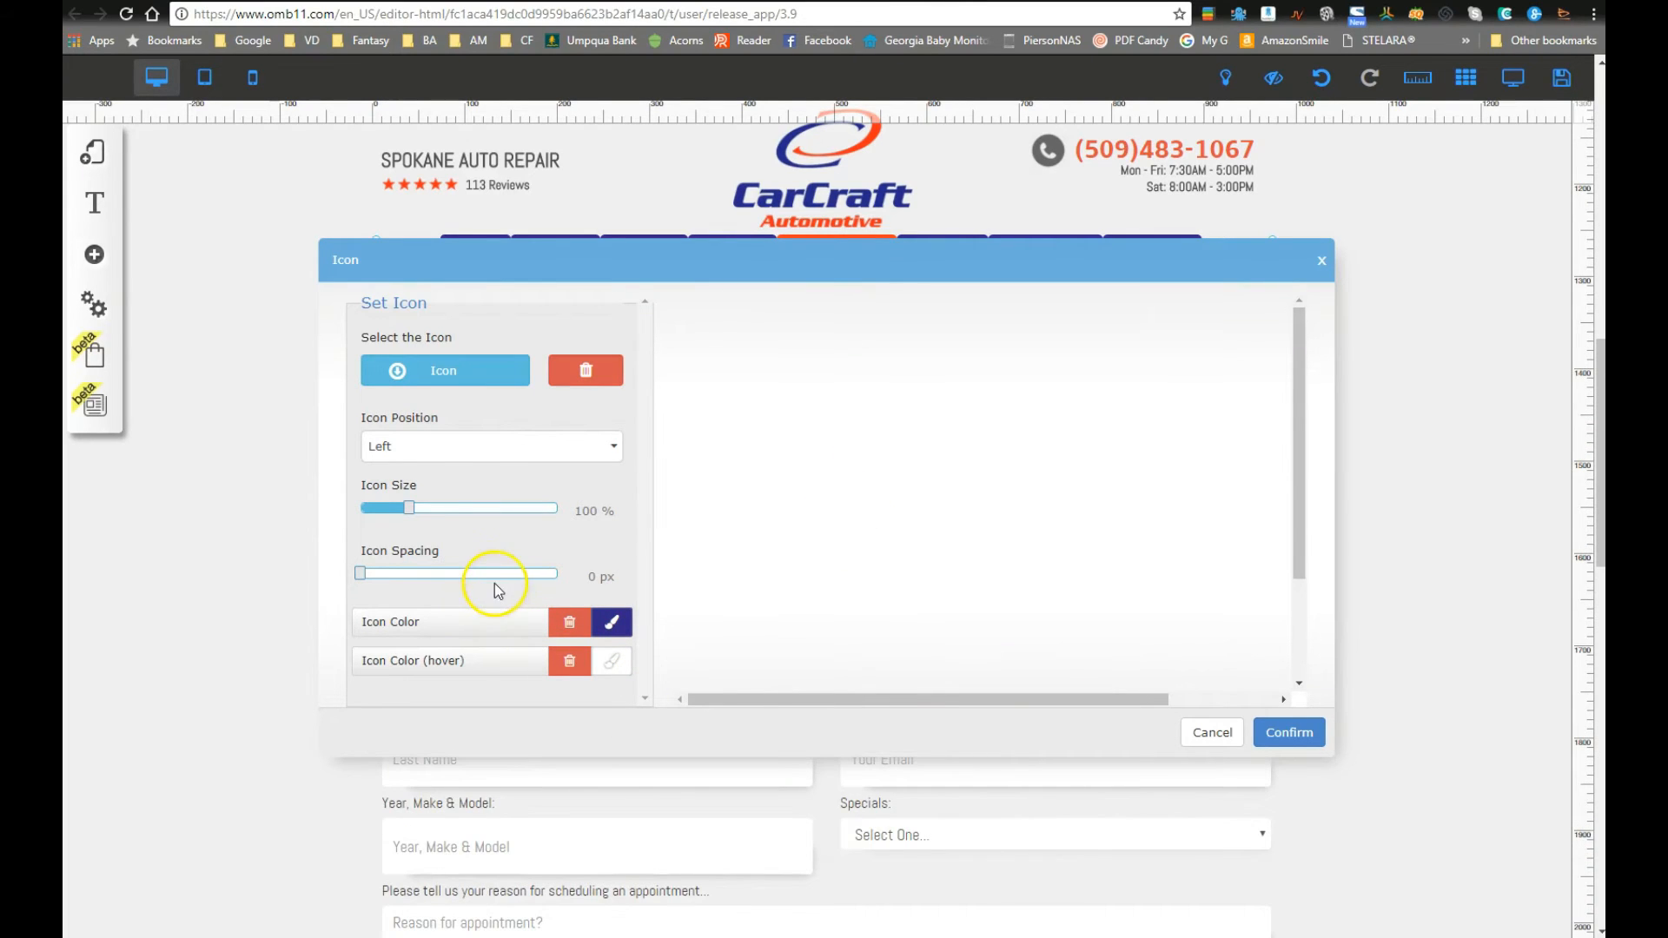
scroll(521, 583, up, 2)
click(1287, 732)
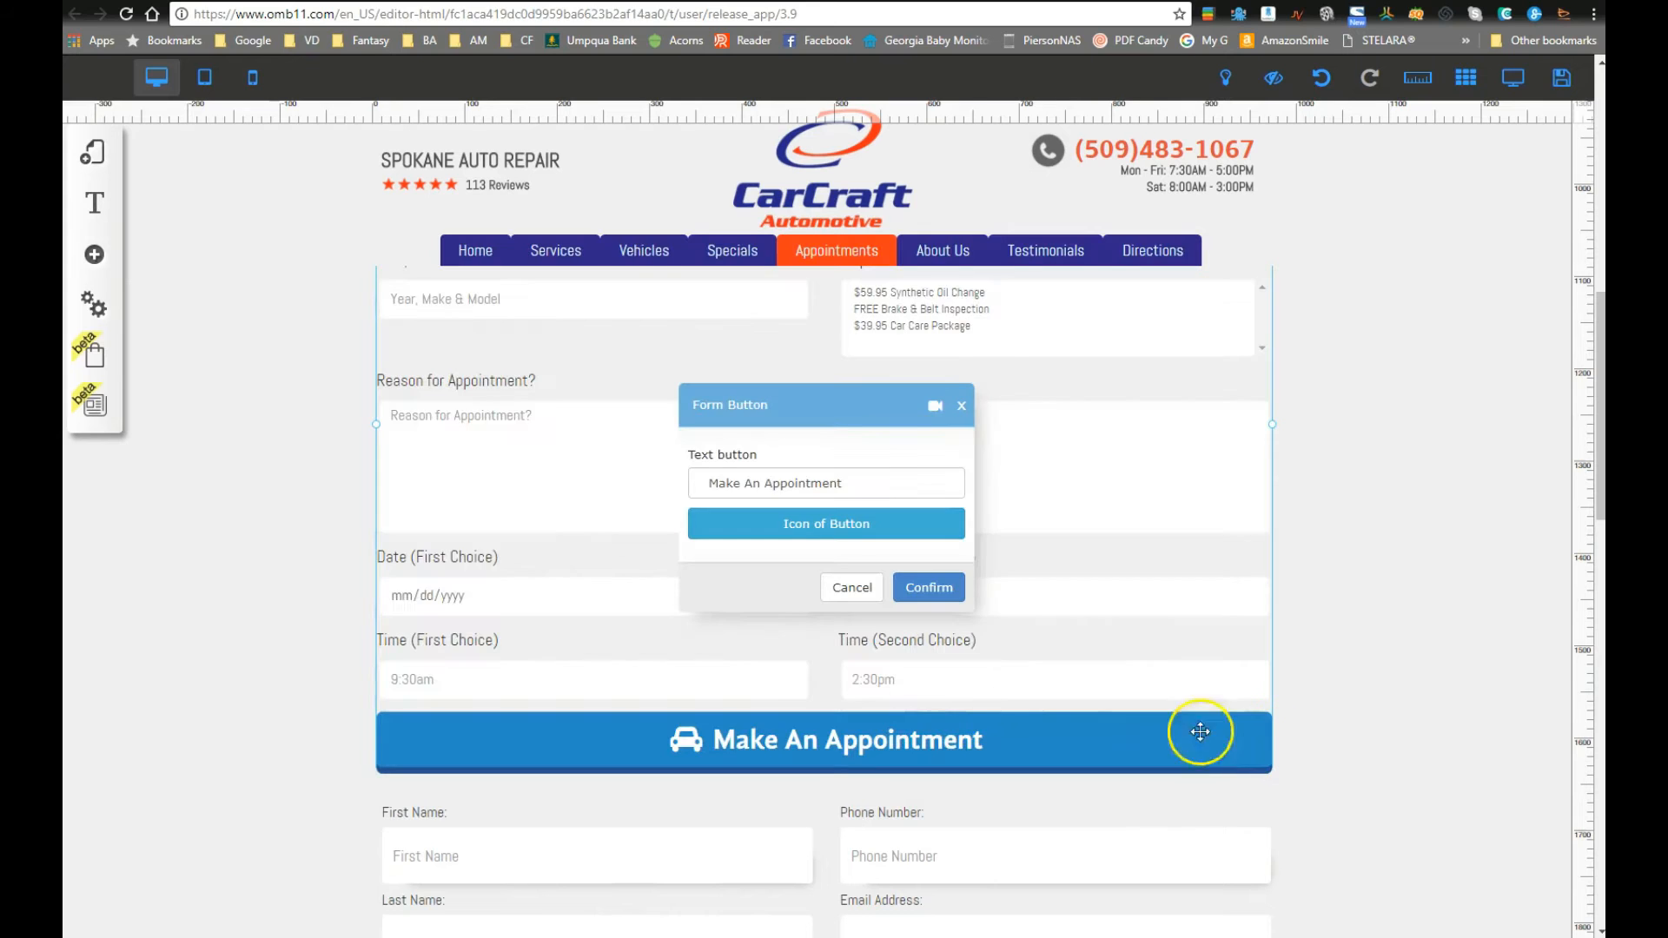
click(907, 580)
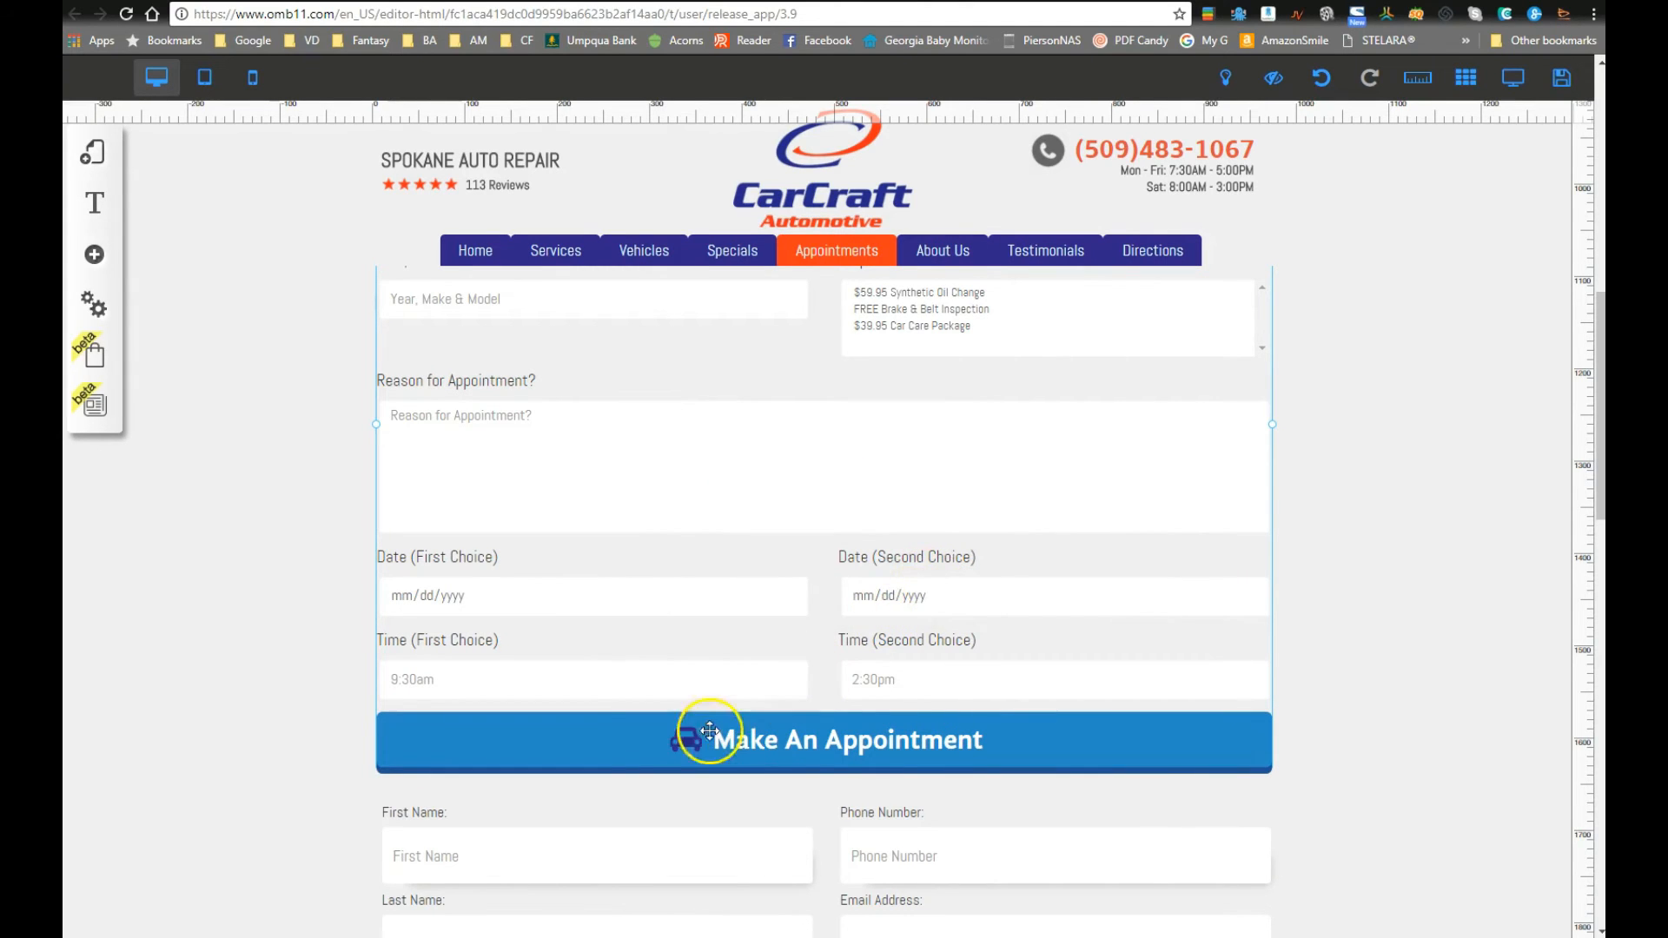
Step: Preview the Form_custom_2 and Form_custom_1 appearance styles, then keep the form on Form_custom_4
click(626, 747)
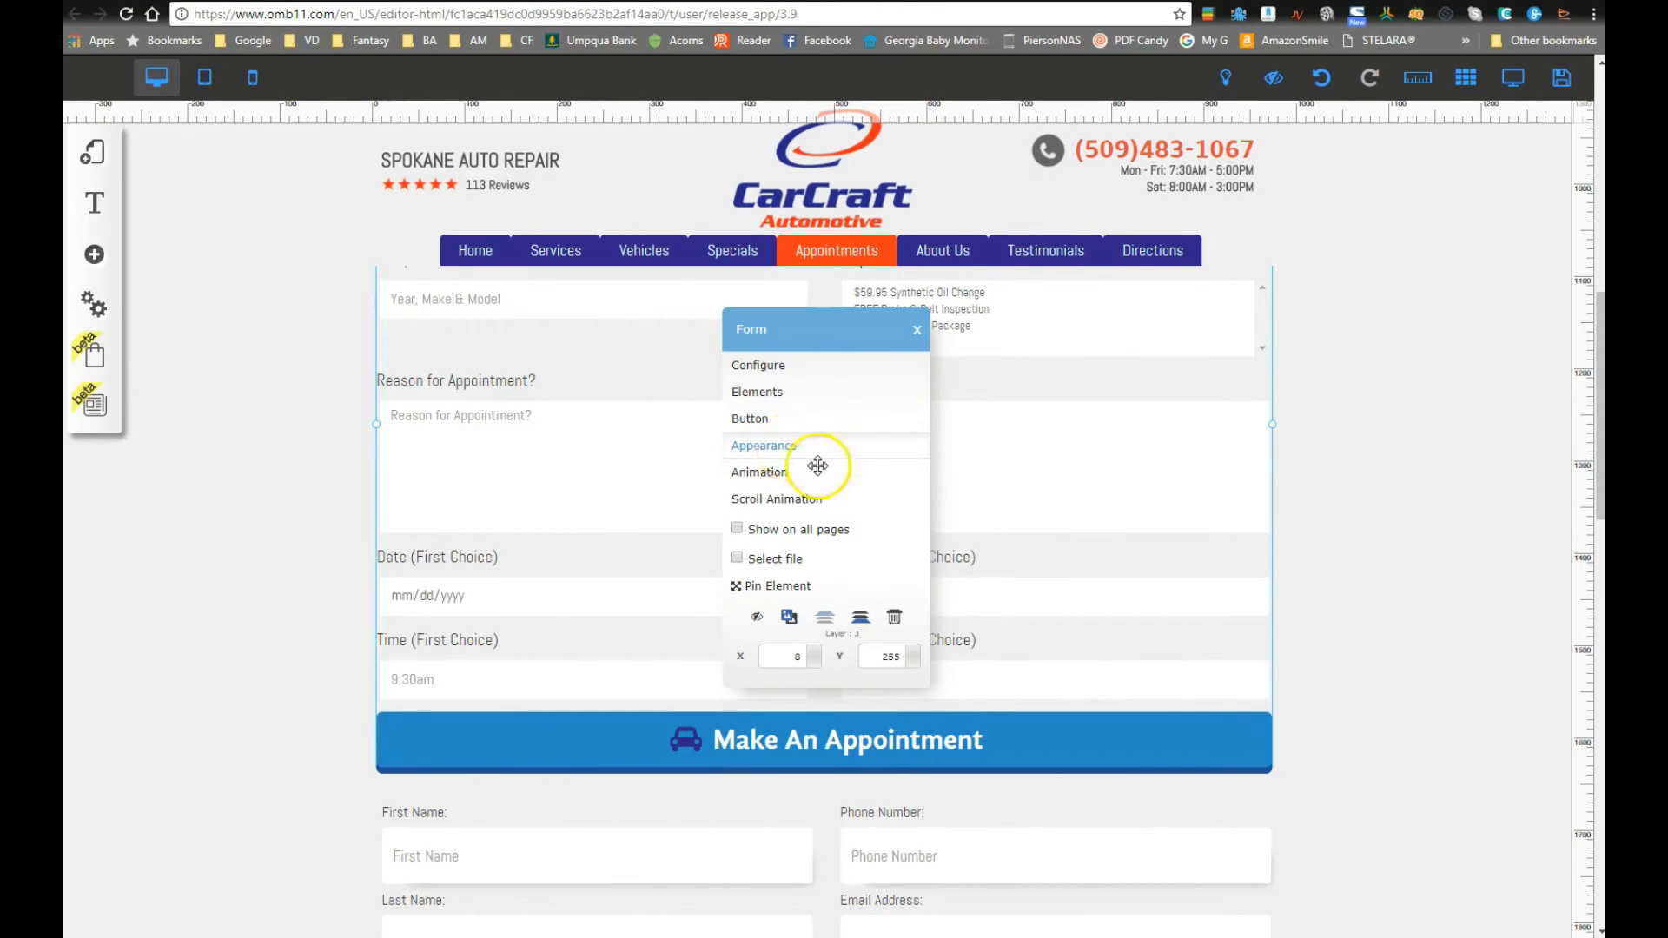
click(788, 453)
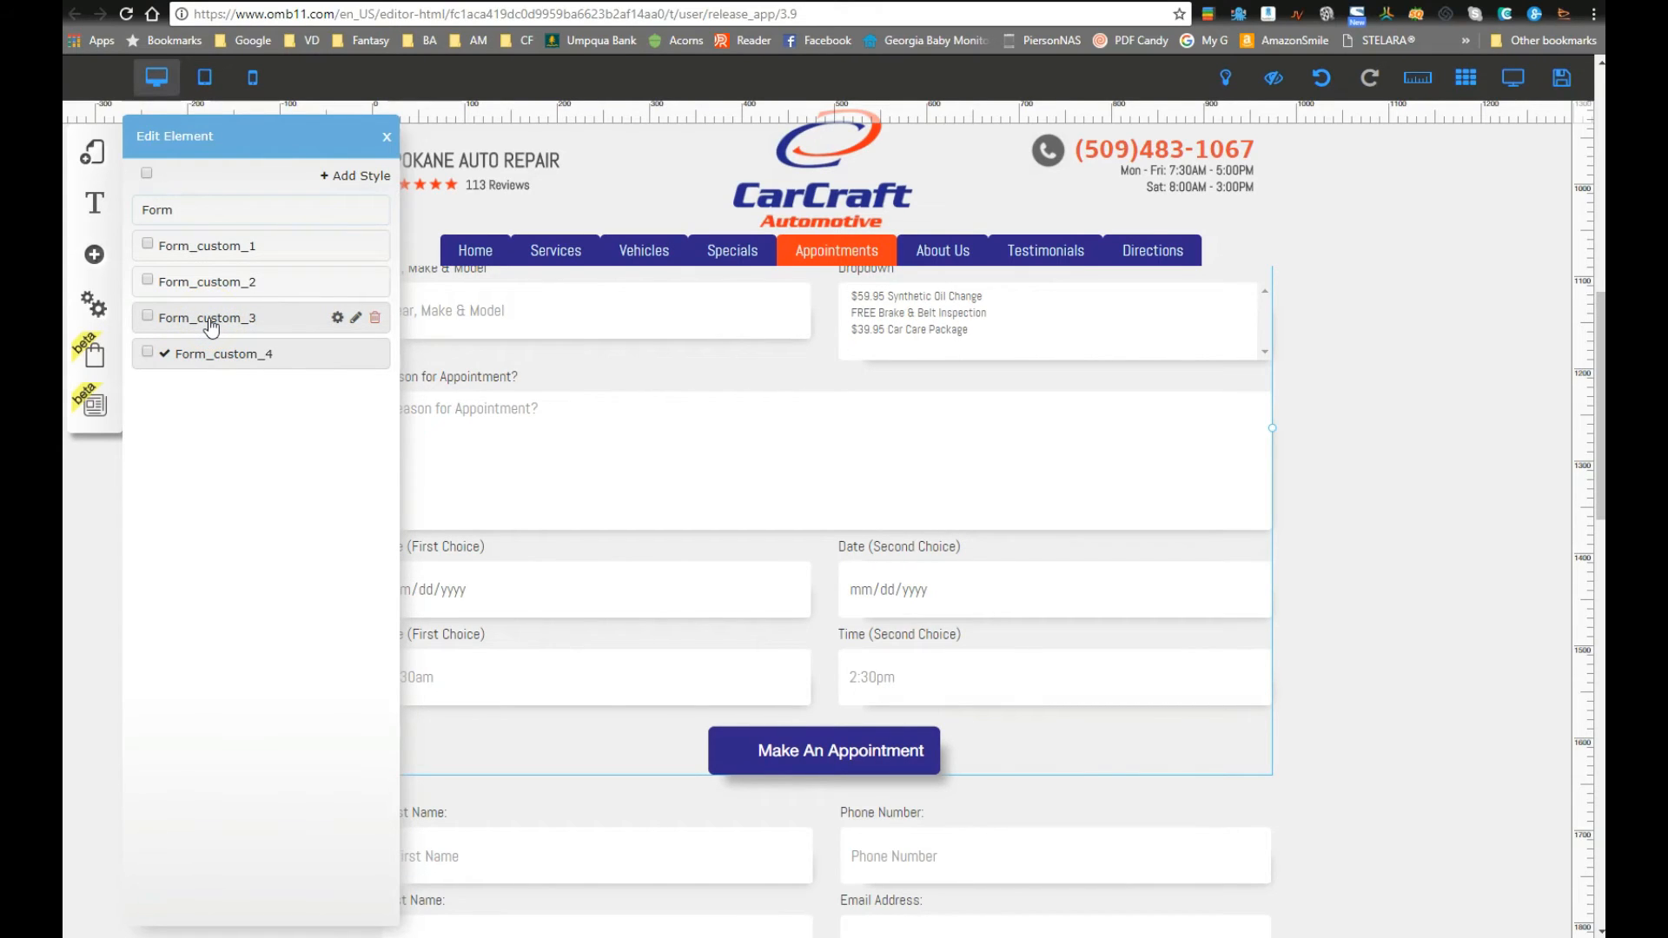
click(216, 284)
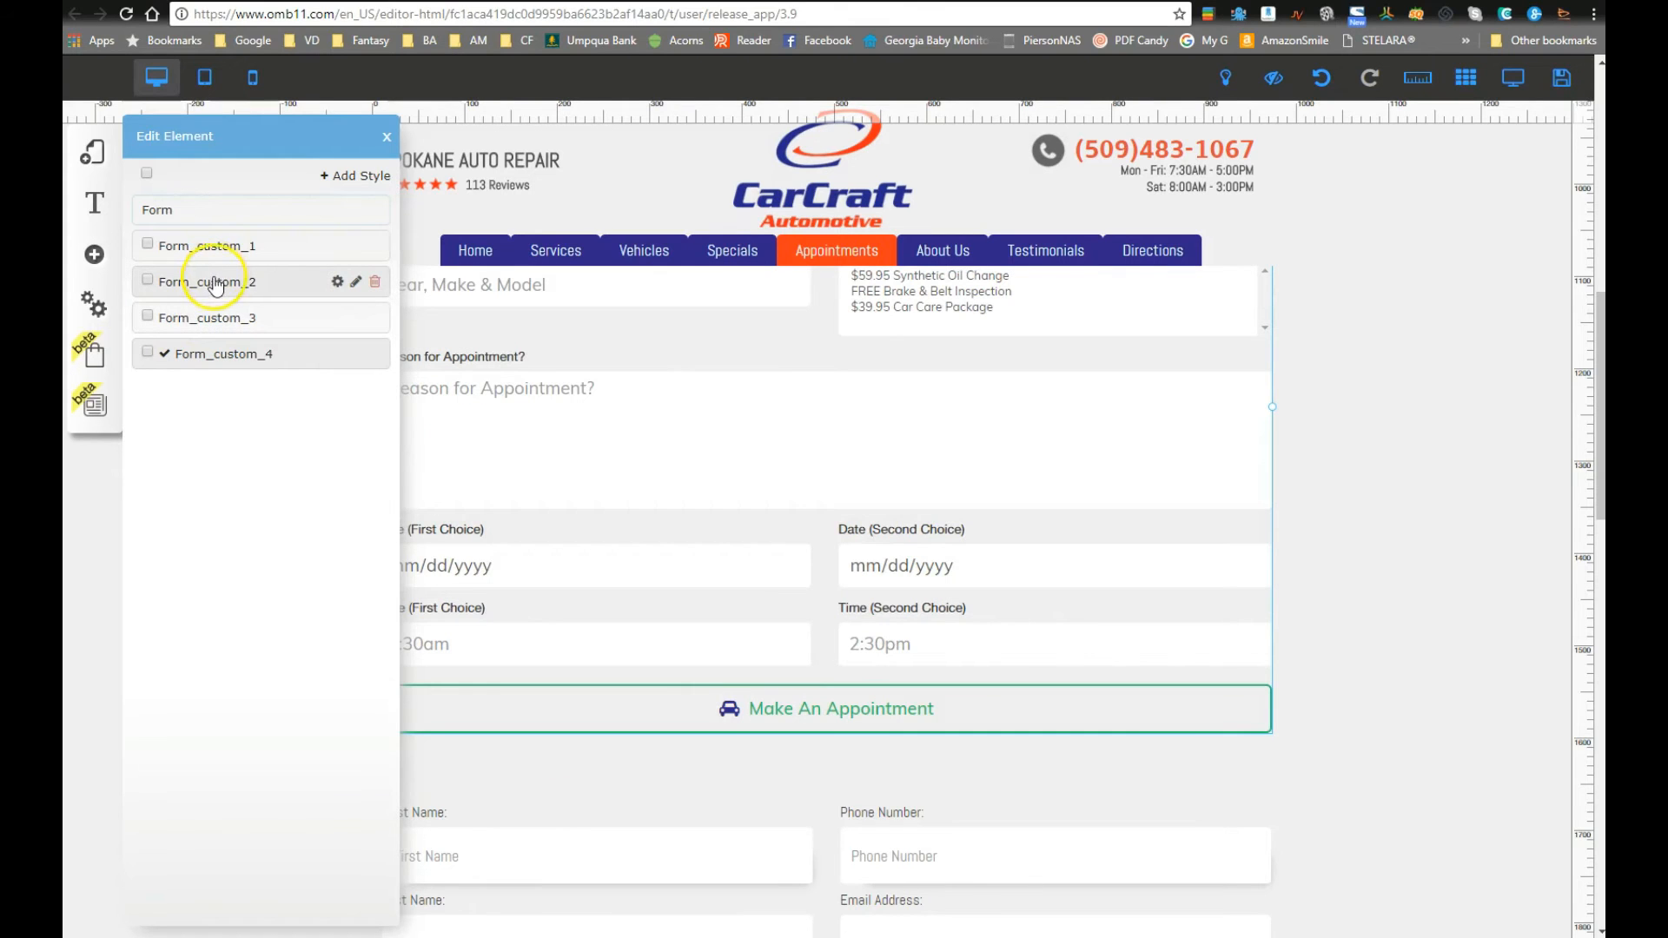
click(222, 252)
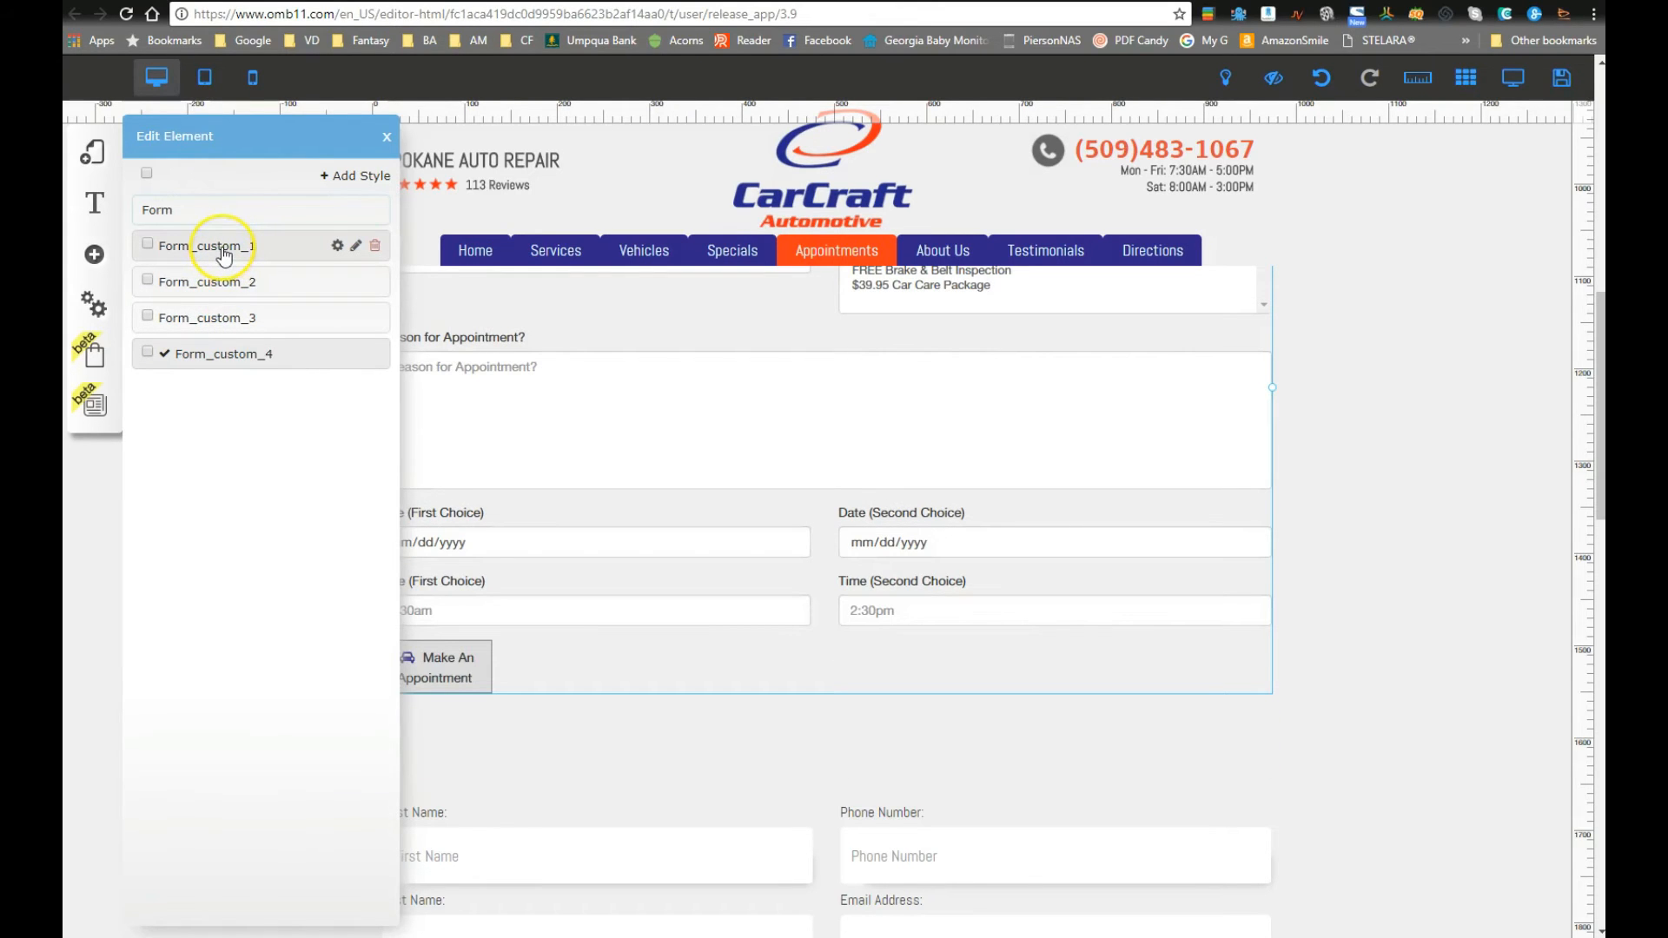
click(221, 357)
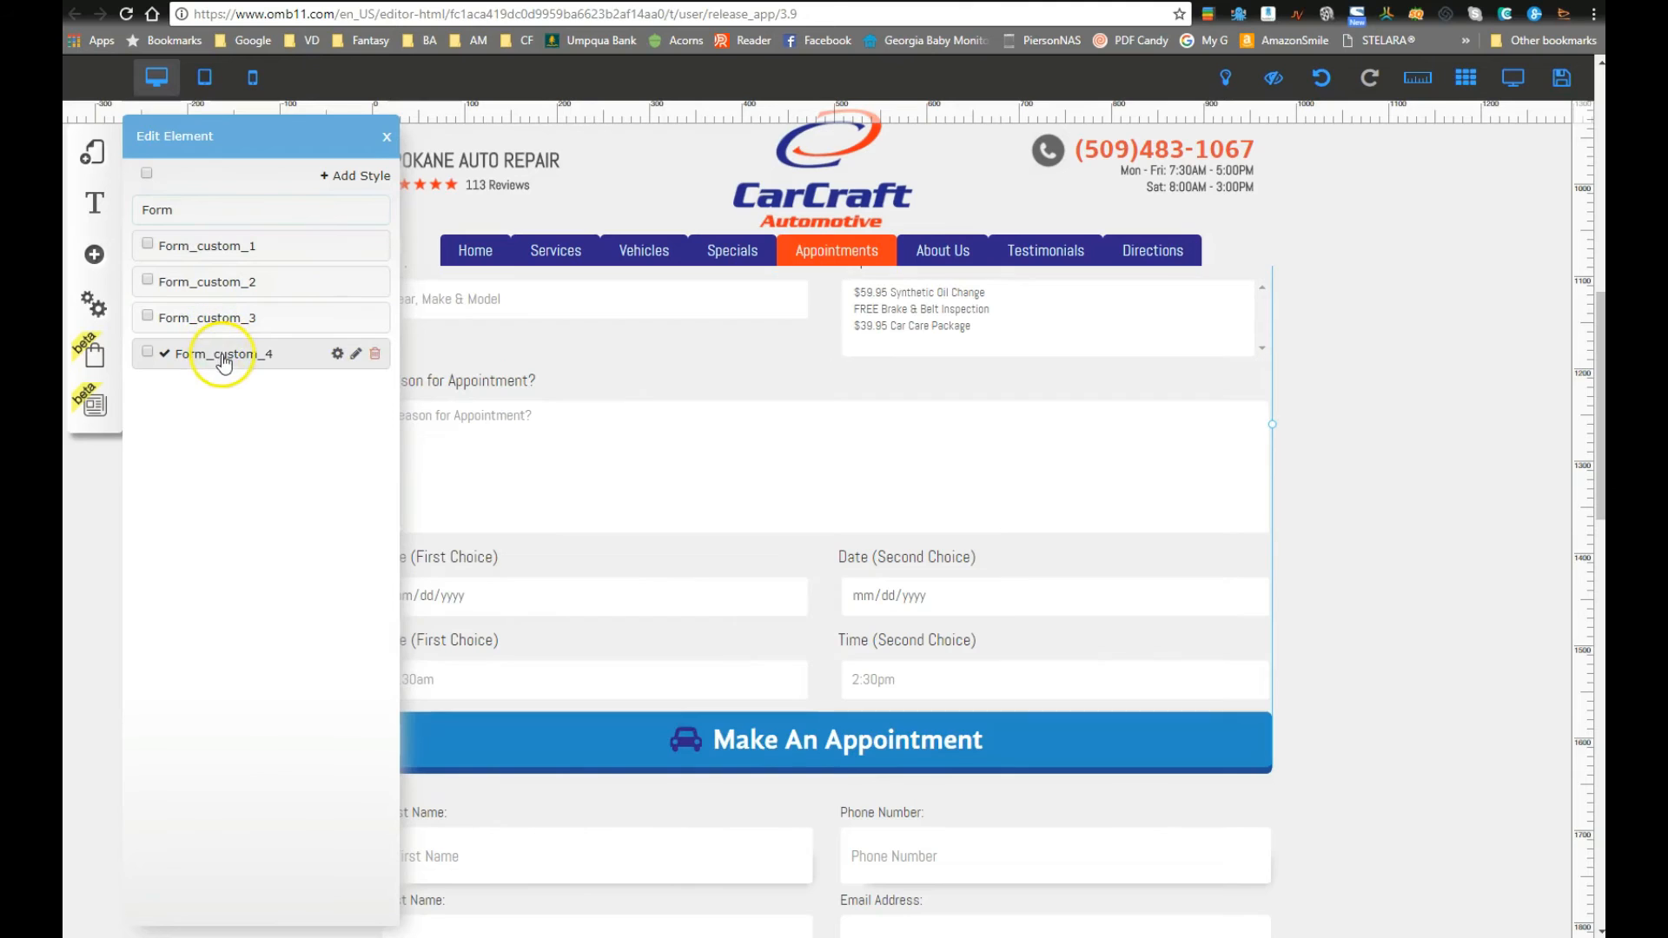
Step: In Form_custom_4's button style, set the Make An Appointment label colour to the navy favourite swatch
click(337, 354)
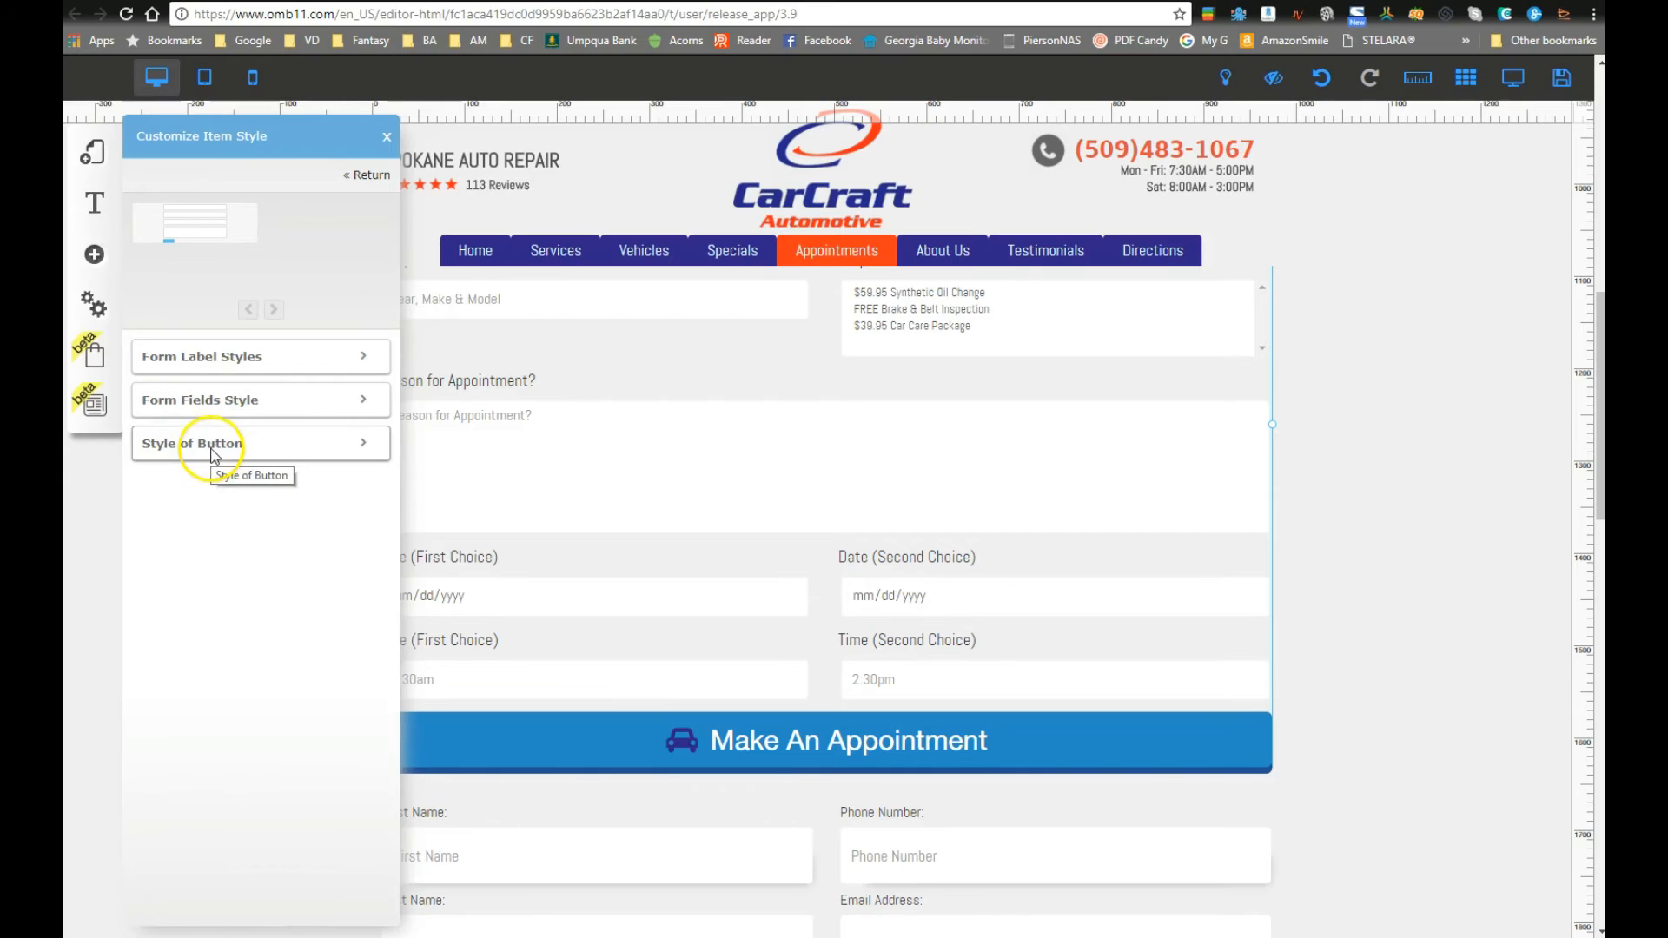
click(253, 464)
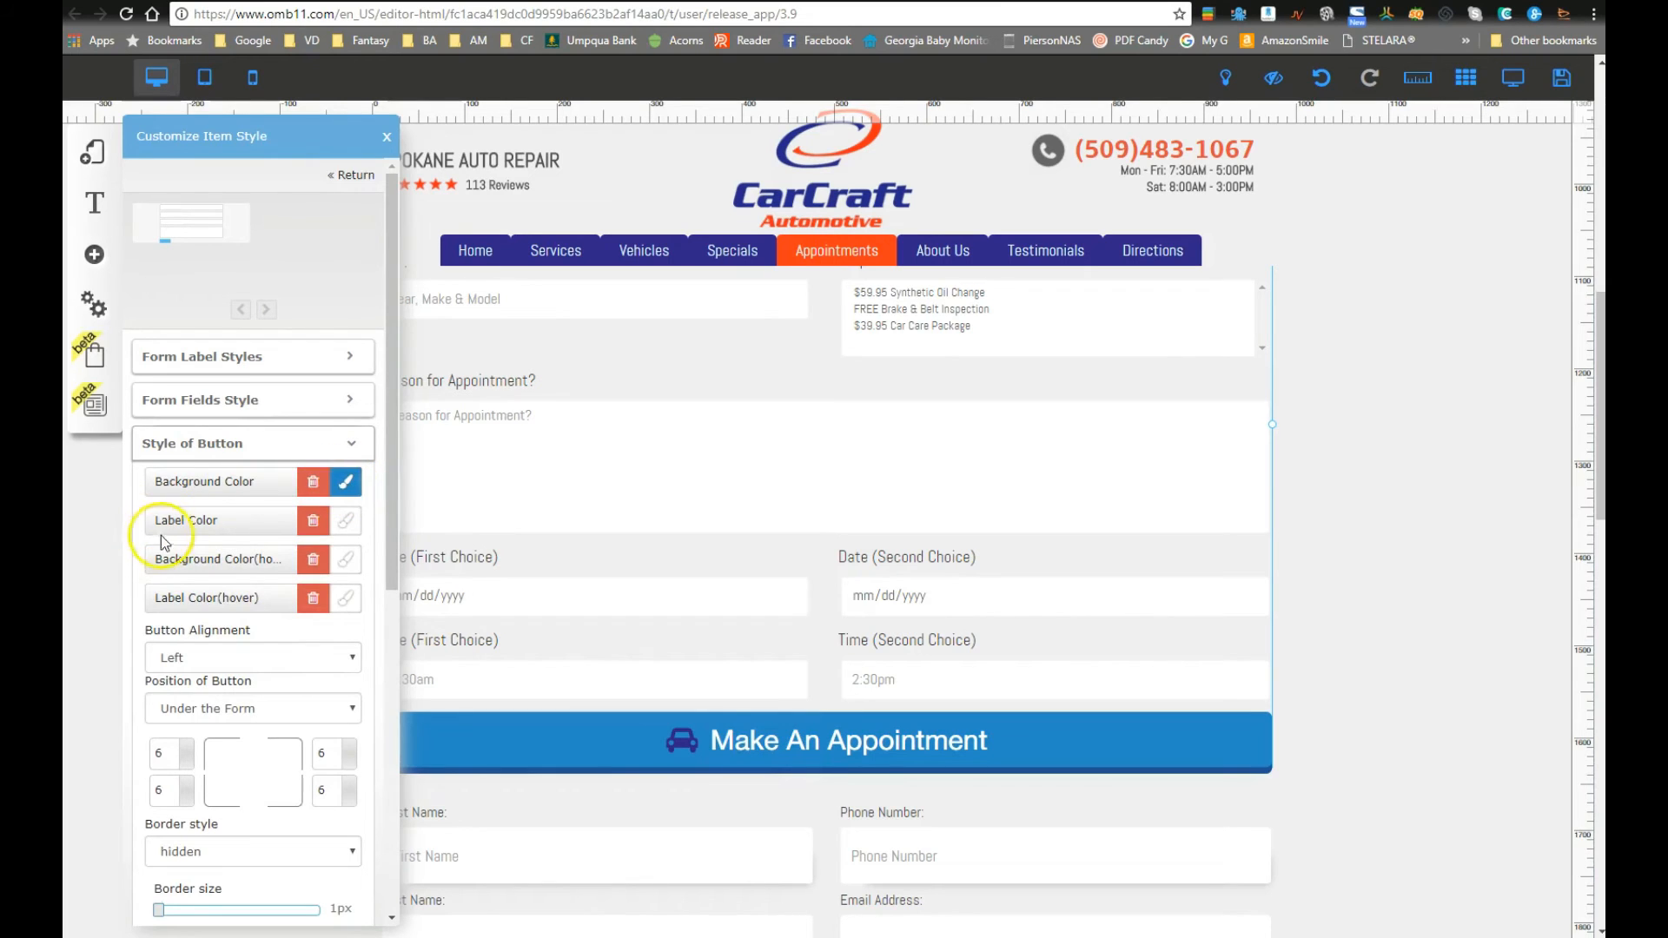
click(347, 526)
click(425, 566)
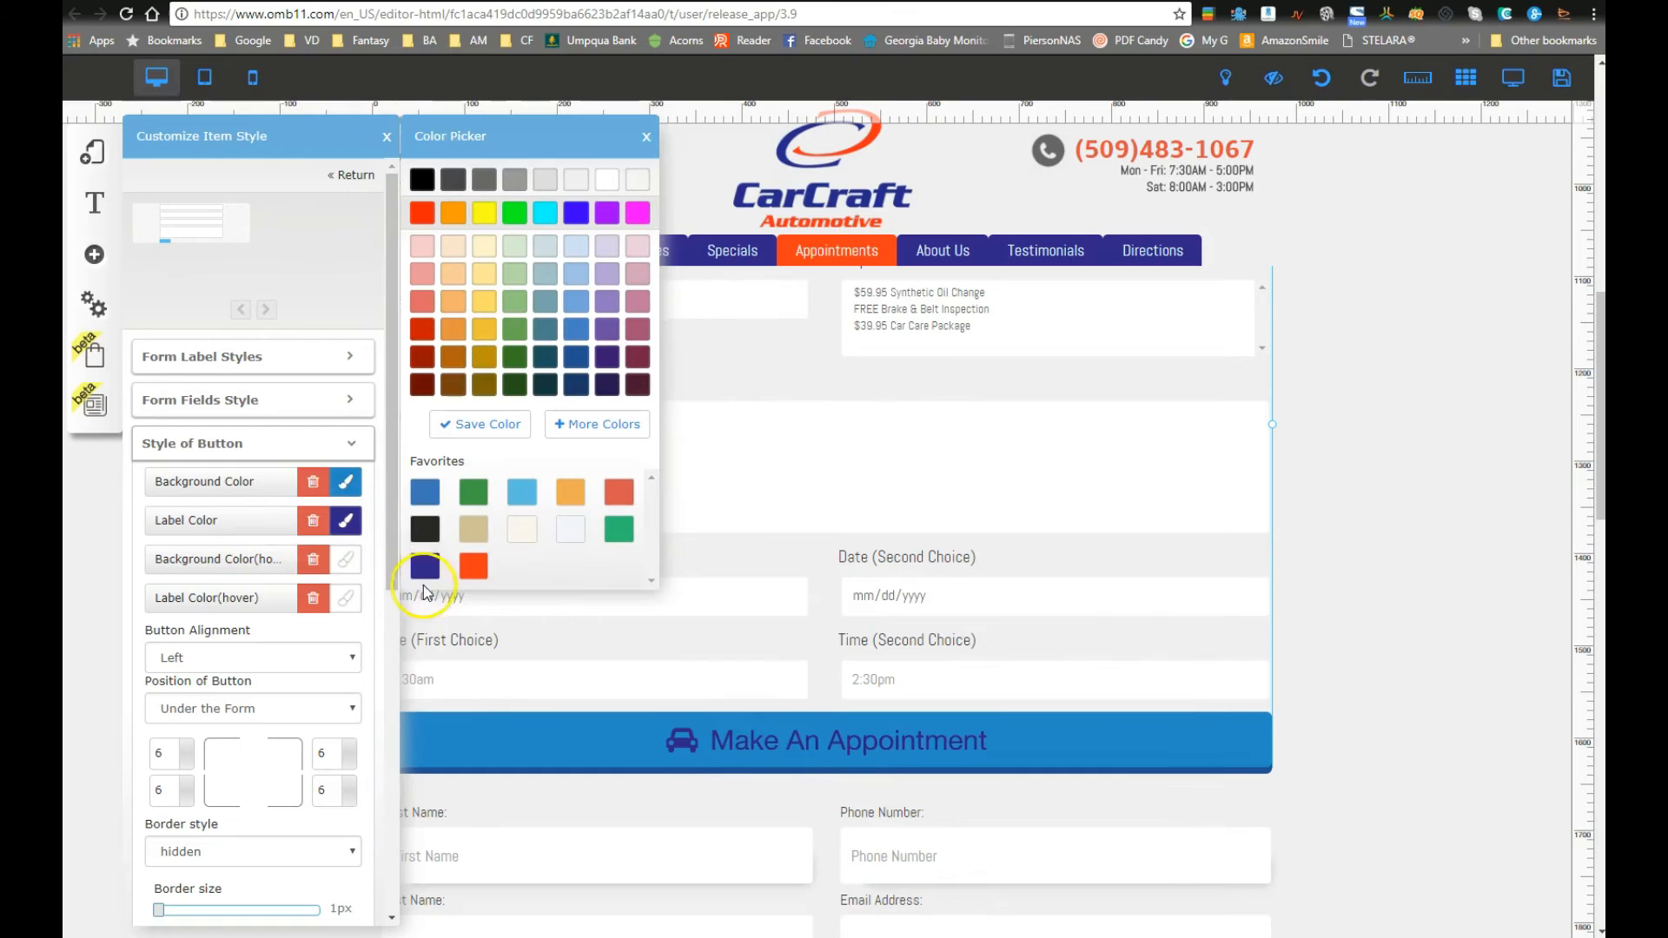
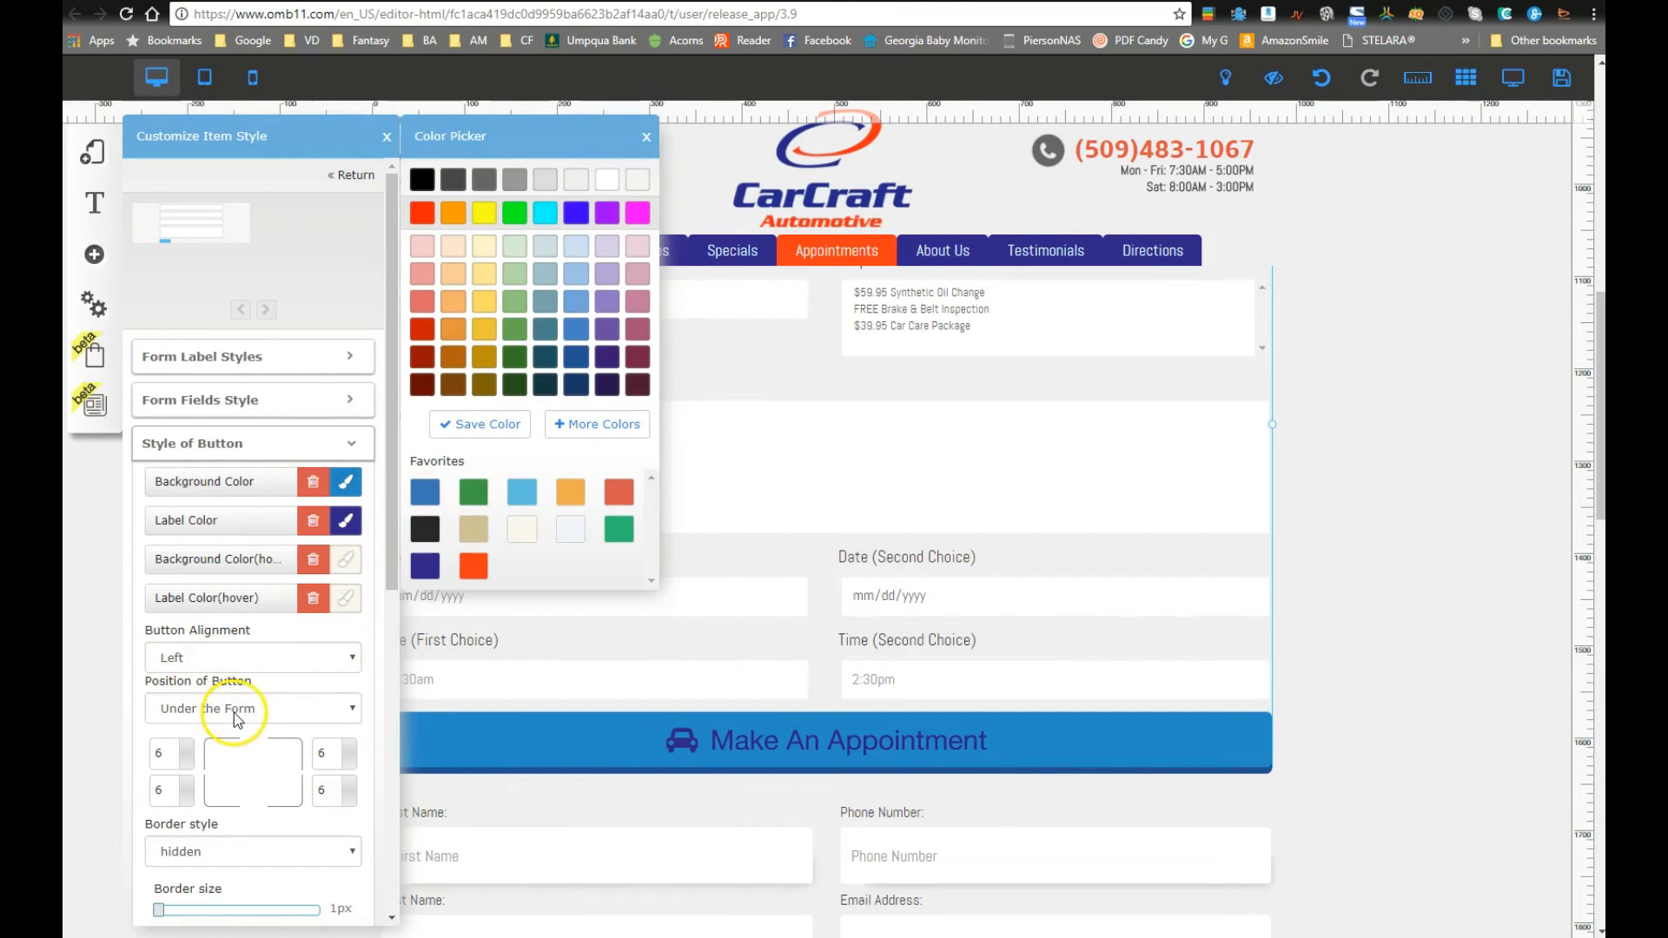
Step: Keep the appointment button's border hidden and leave its shadow disabled
scroll(242, 792, down, 1)
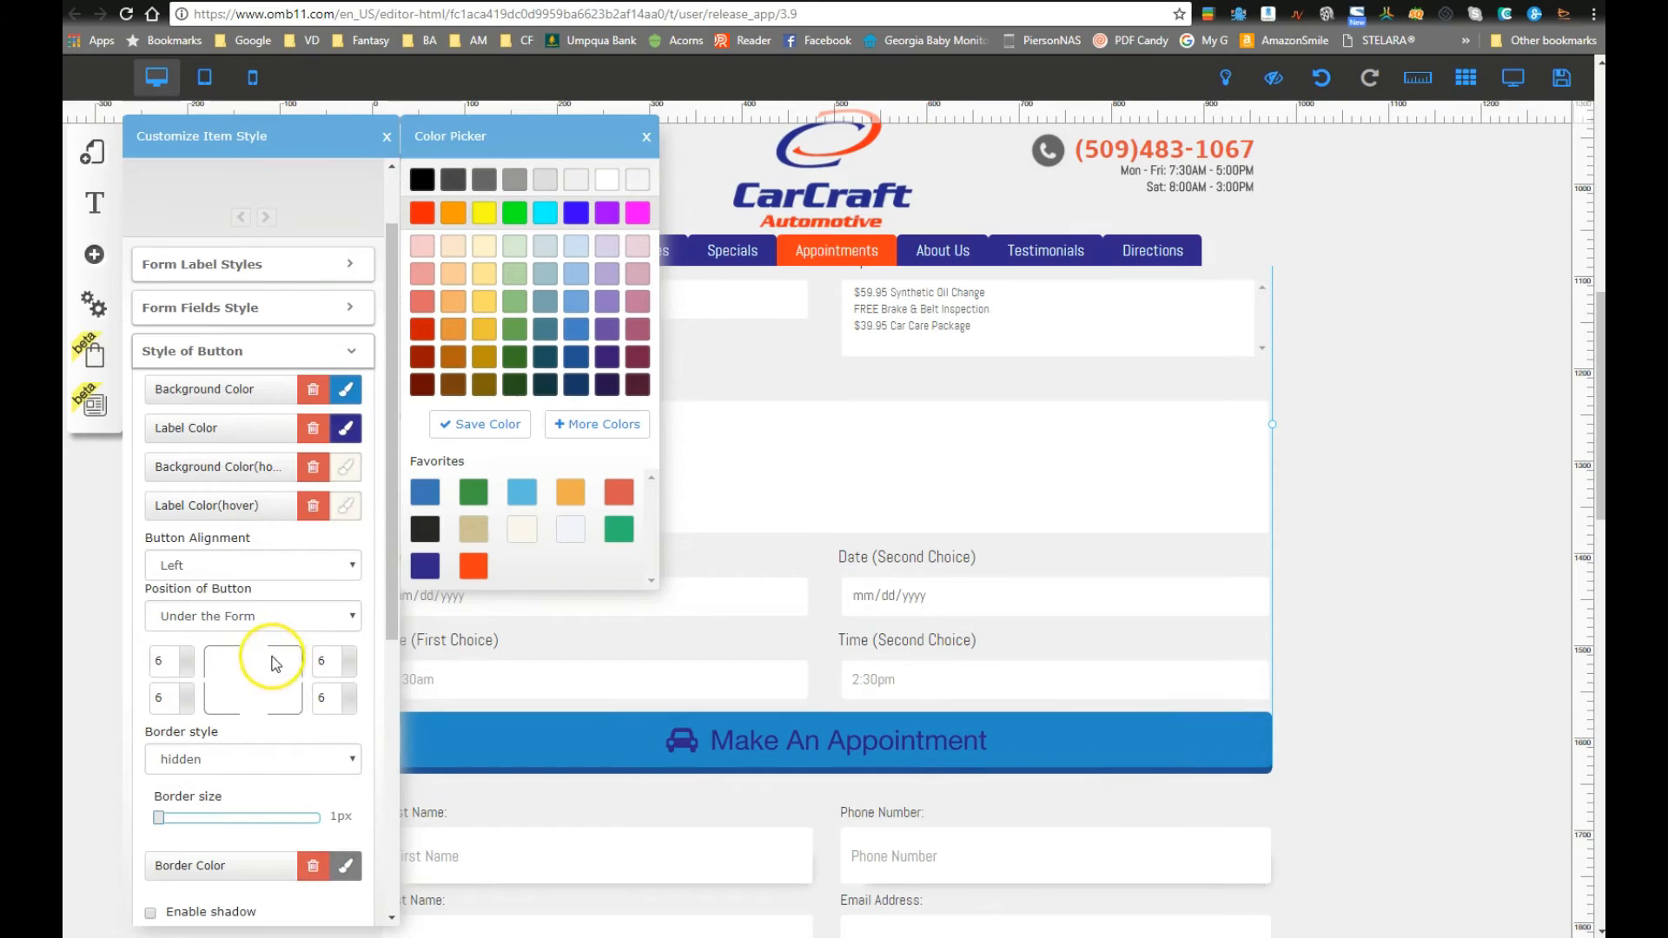
scroll(261, 730, down, 3)
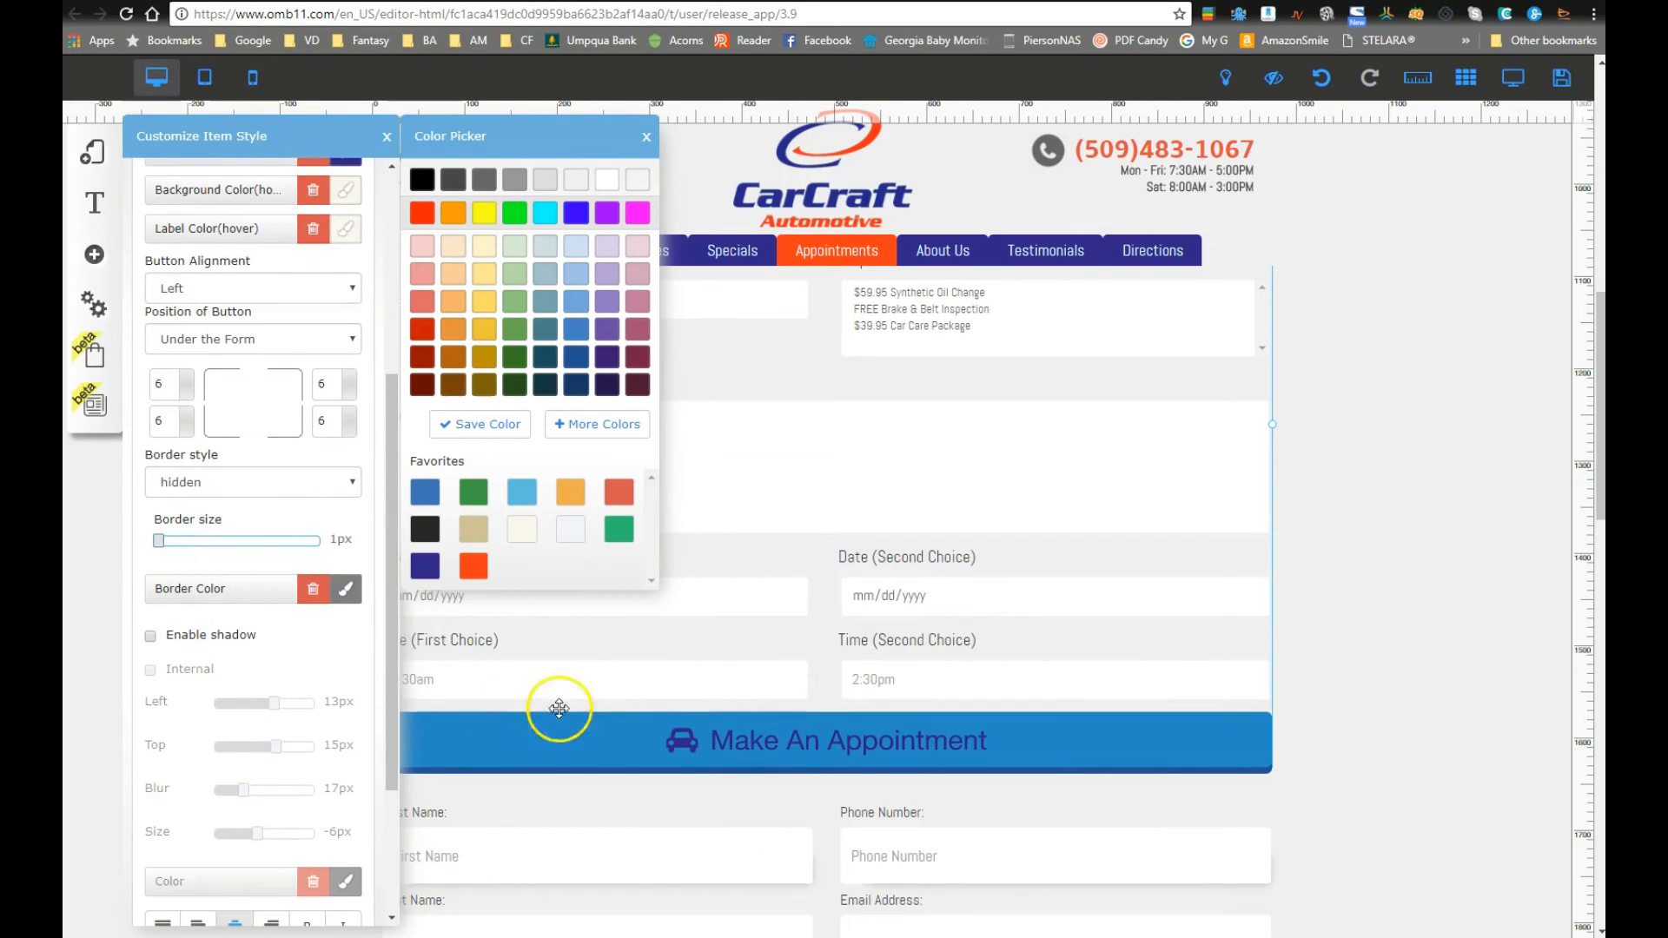
click(184, 483)
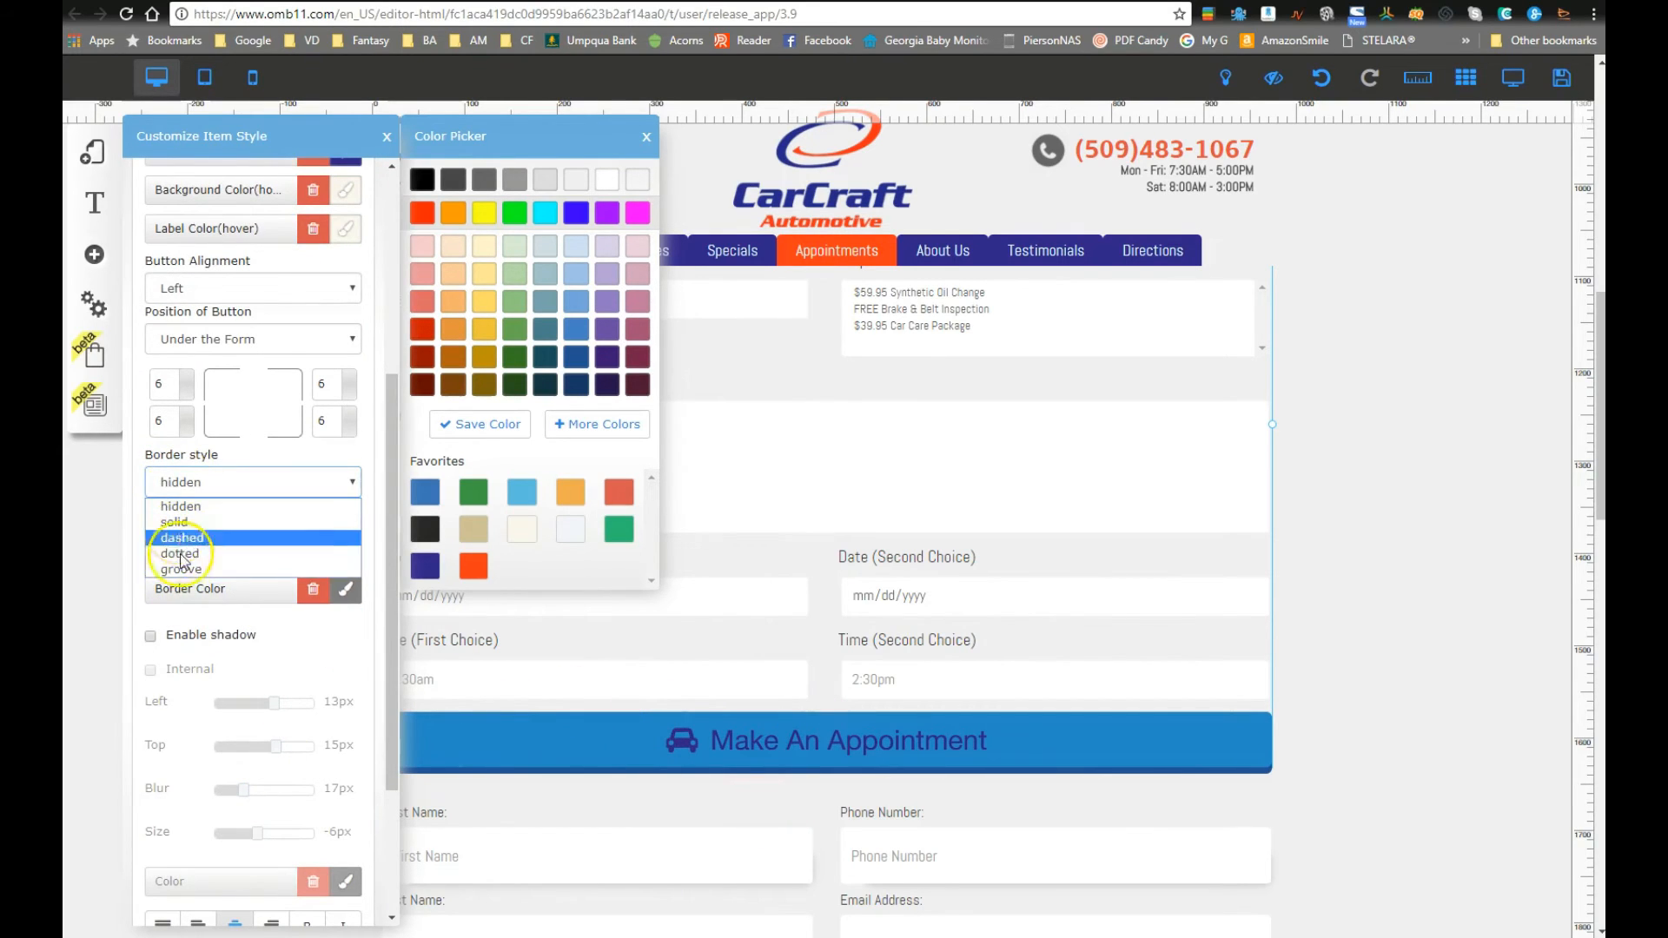
click(187, 505)
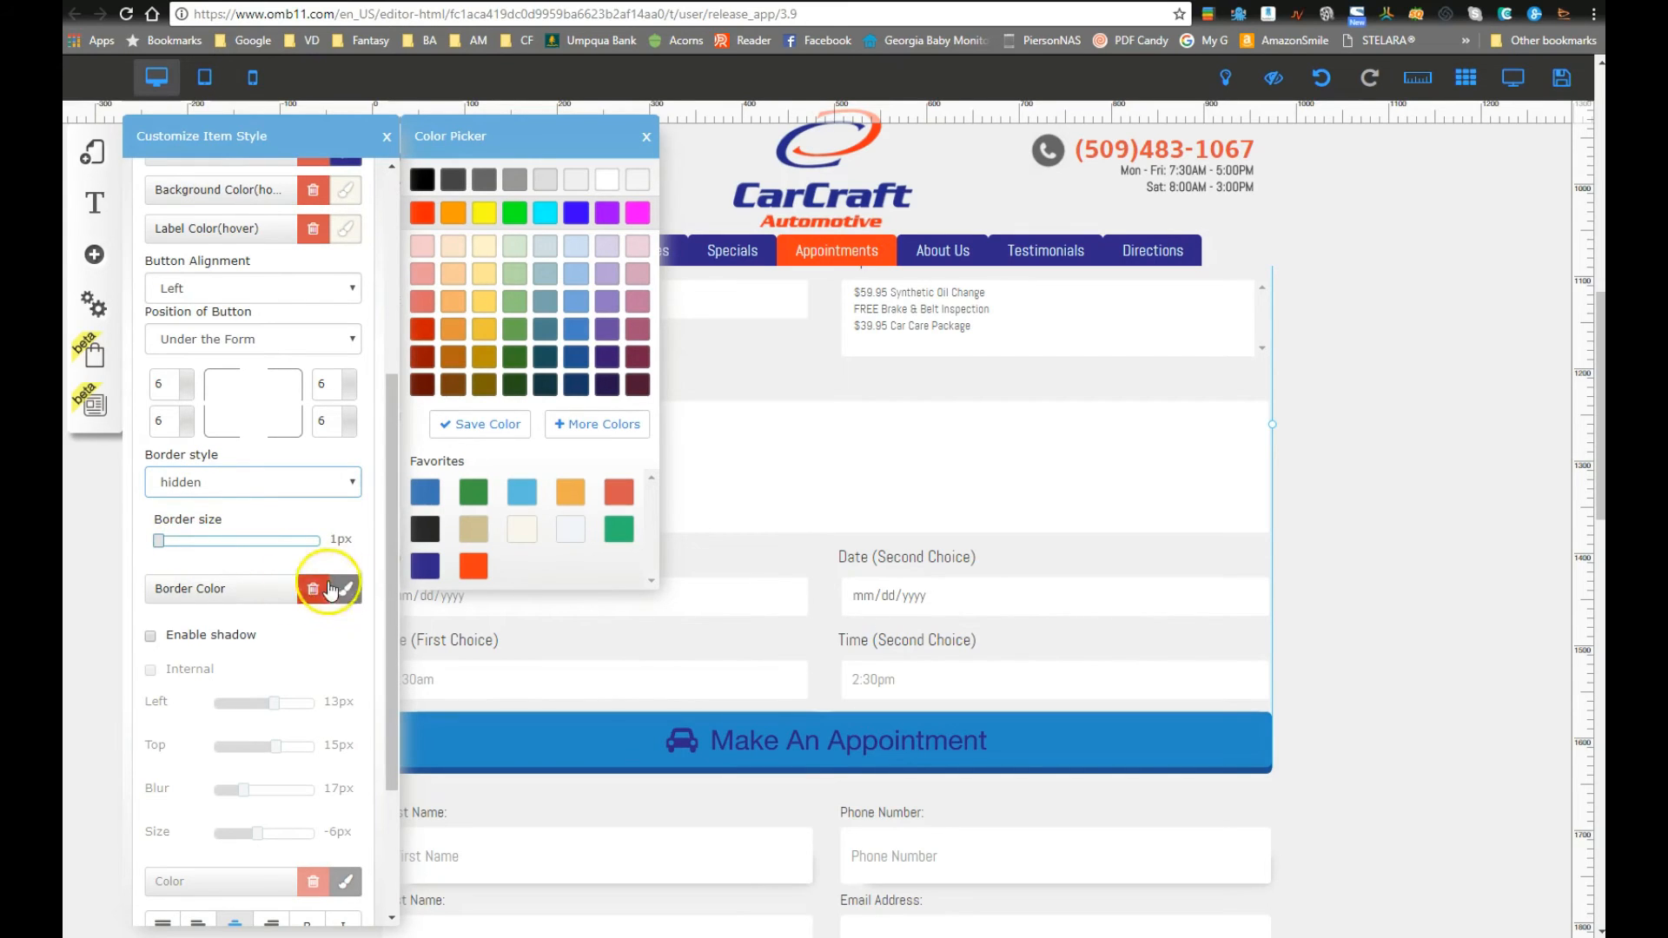
click(151, 638)
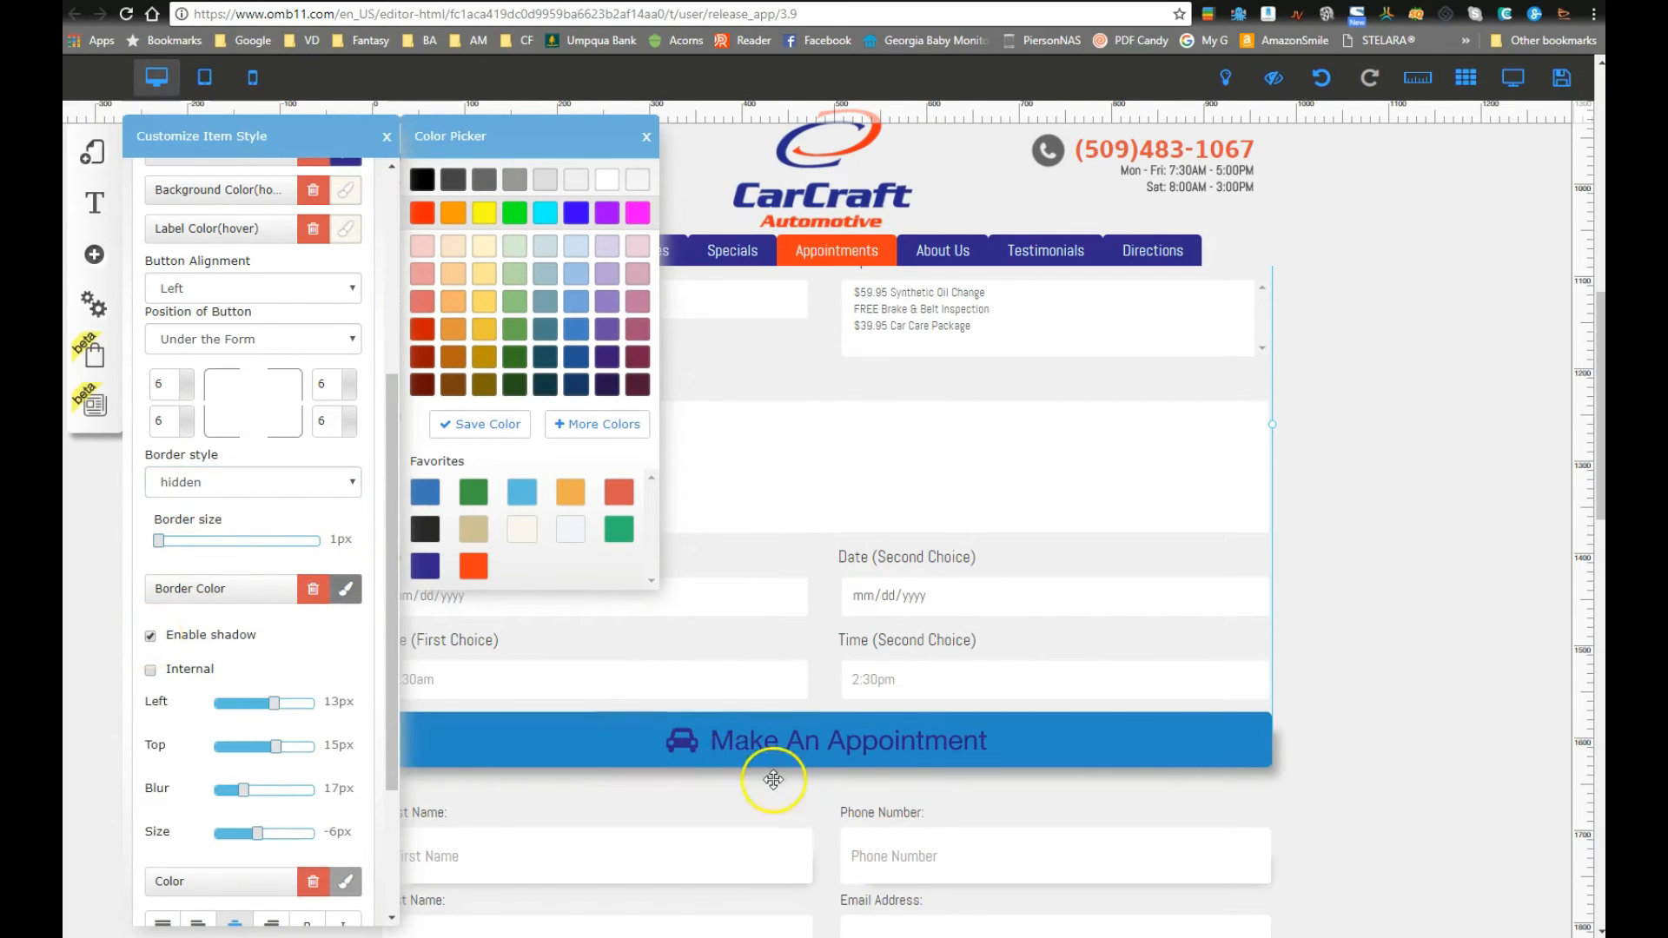
click(151, 638)
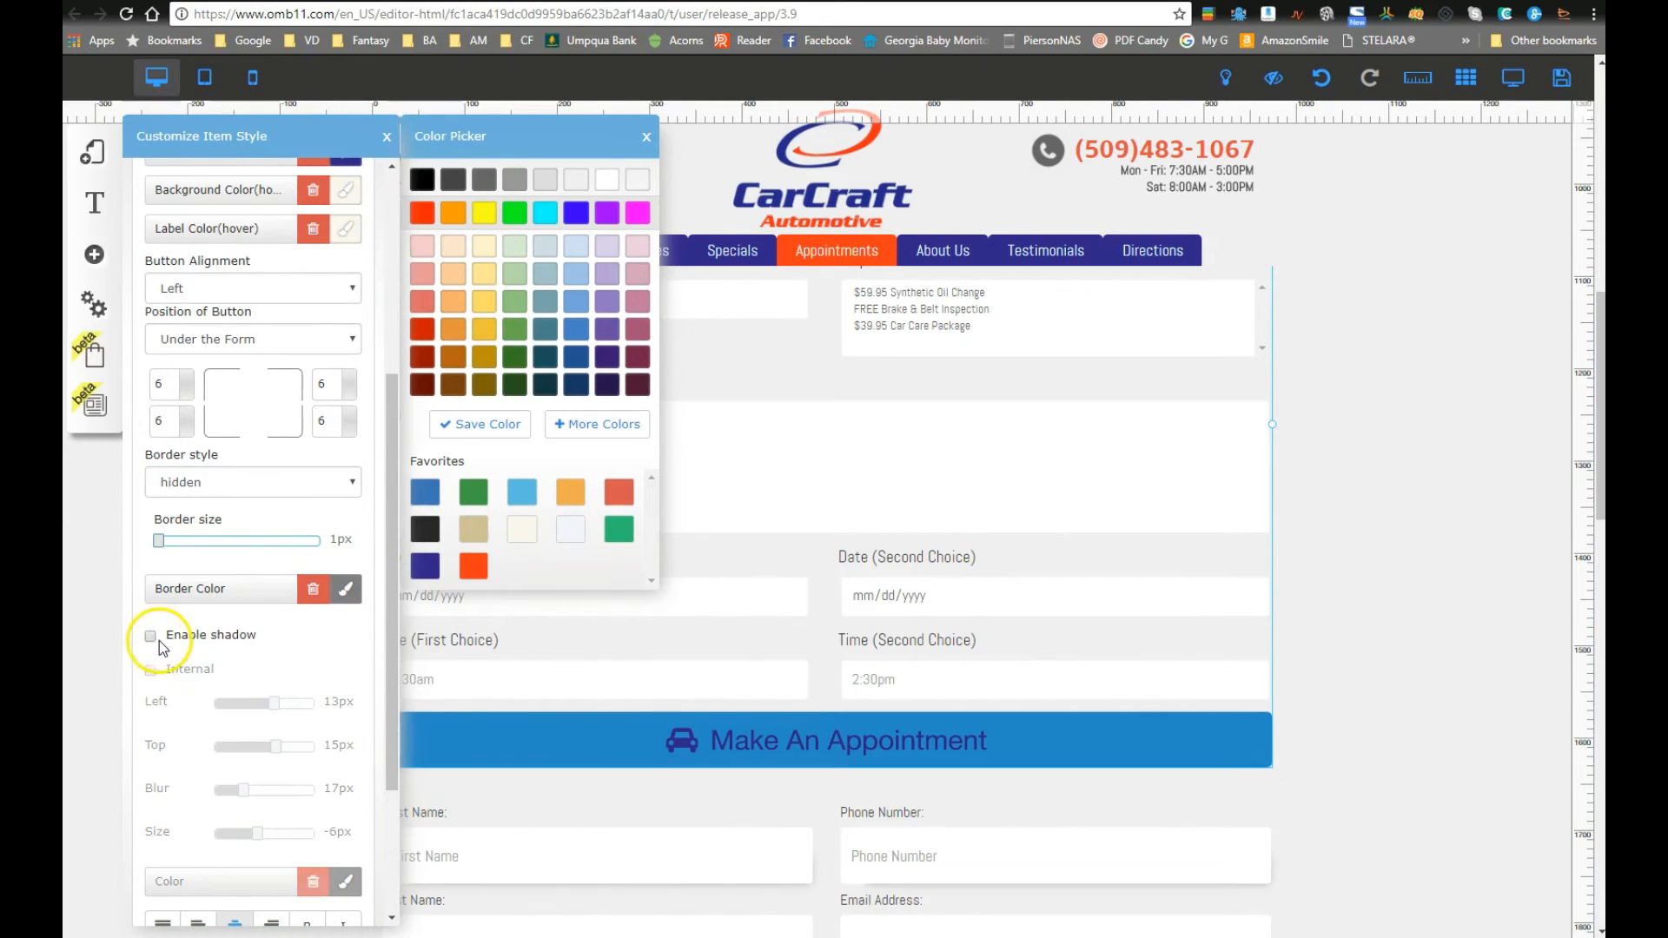
Step: Set the button's space from the top to 14px
scroll(205, 678, down, 5)
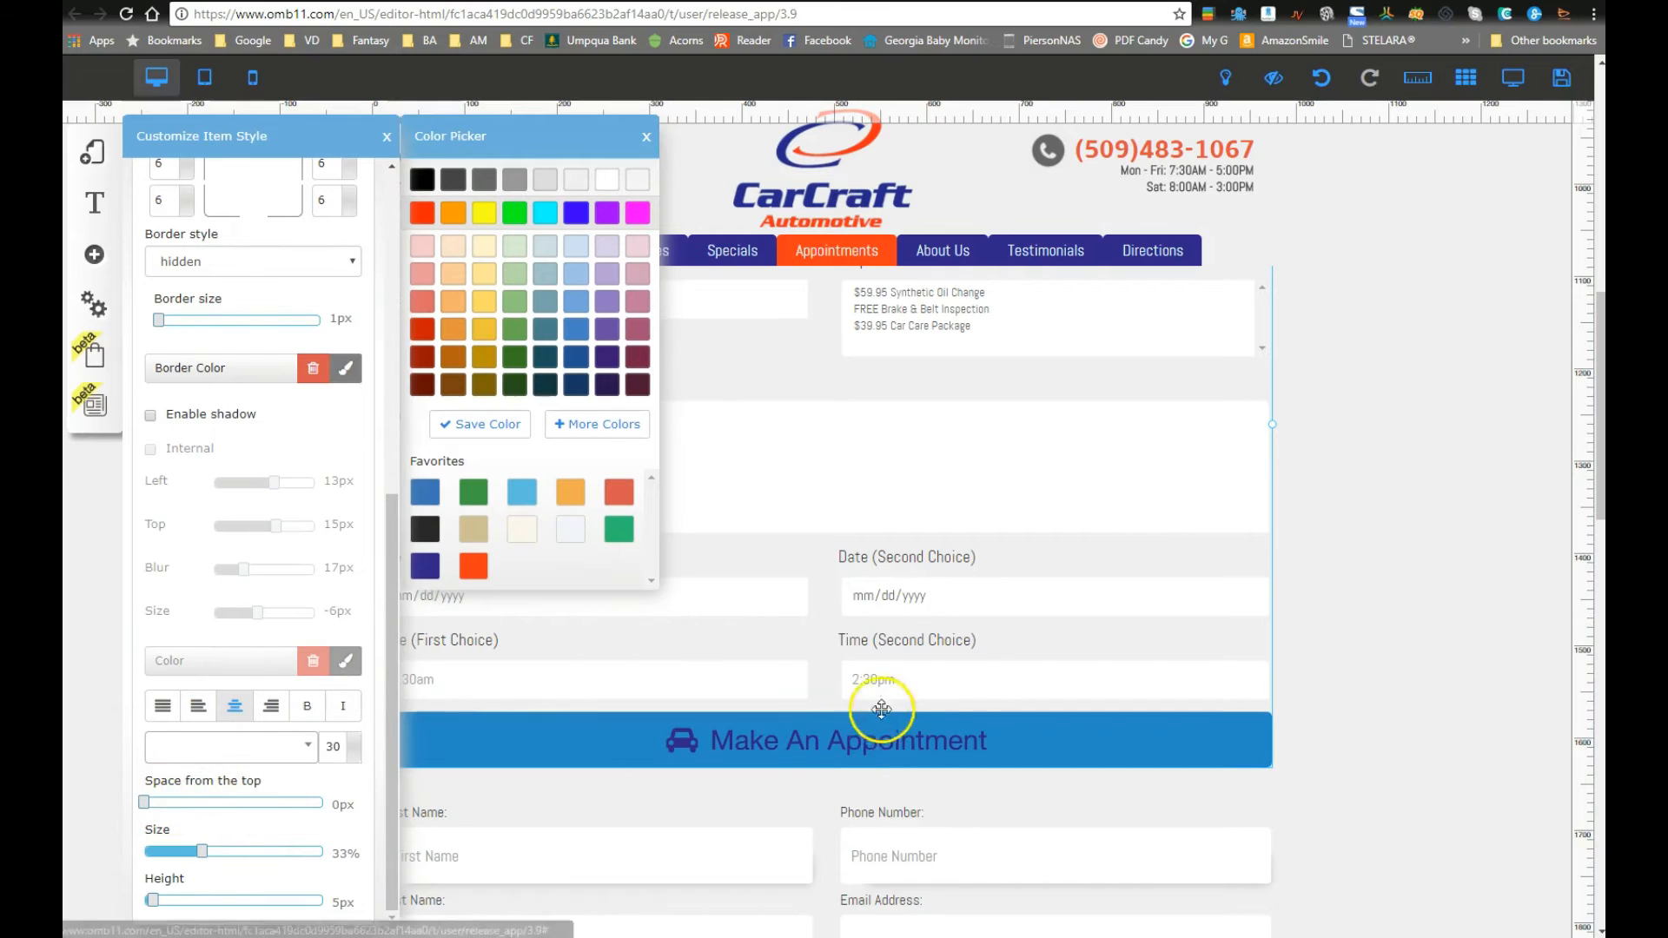
mouse_move(148, 804)
mouse_down()
mouse_move(203, 808)
mouse_move(174, 818)
mouse_up()
scroll(245, 846, down, 1)
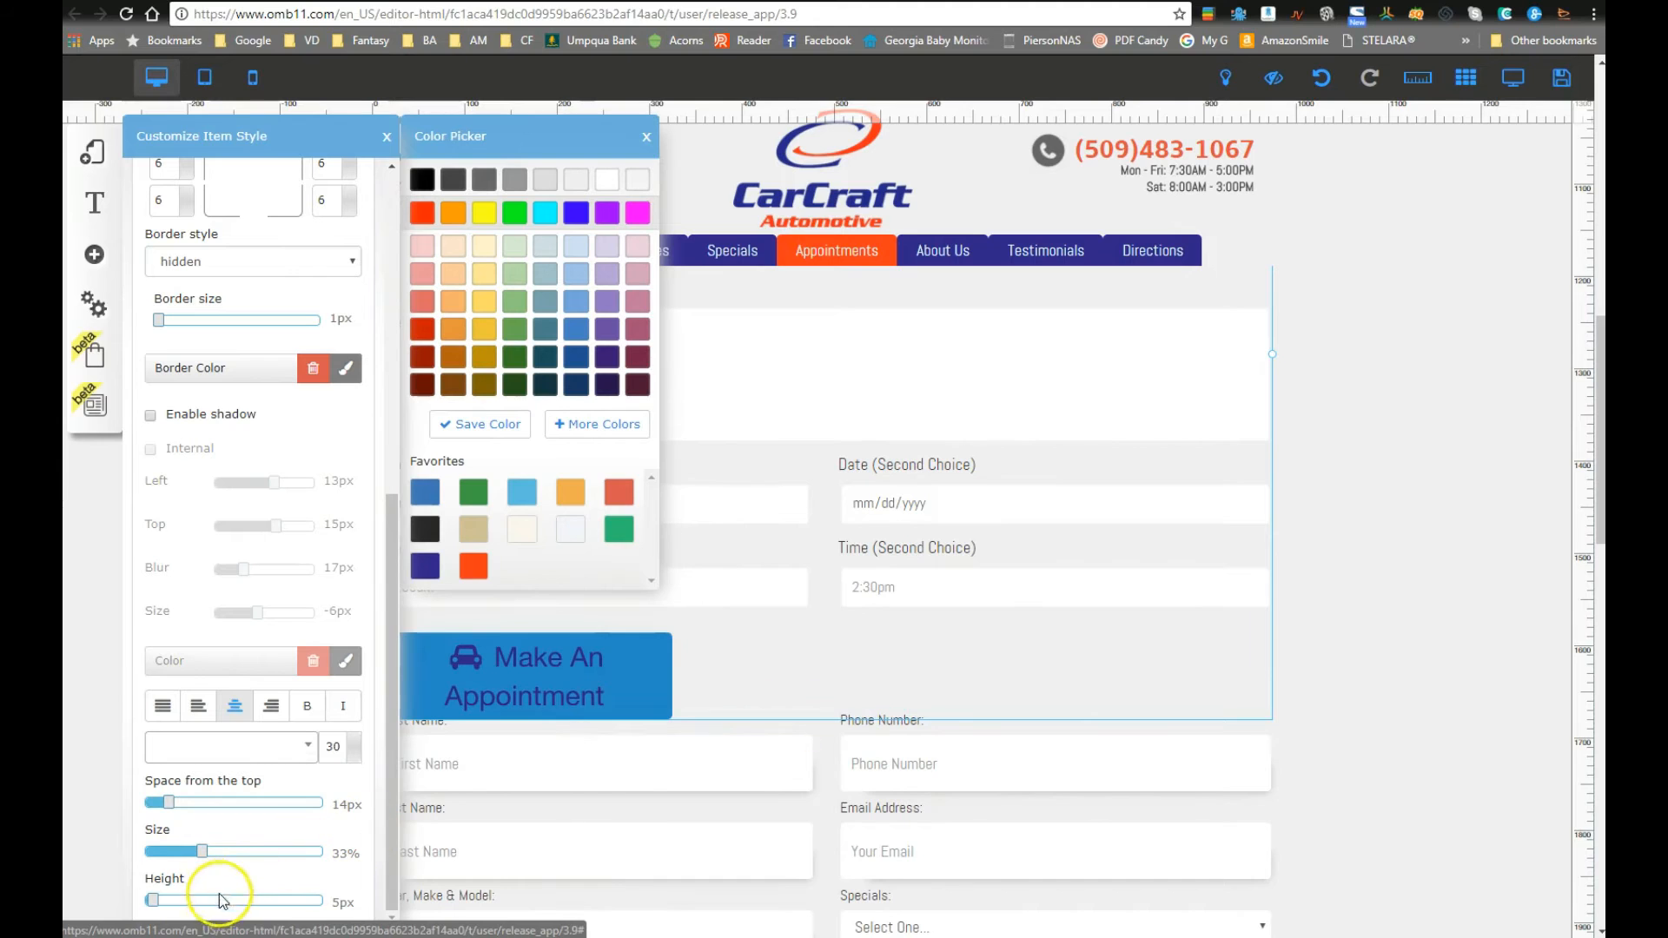
scroll(227, 869, down, 2)
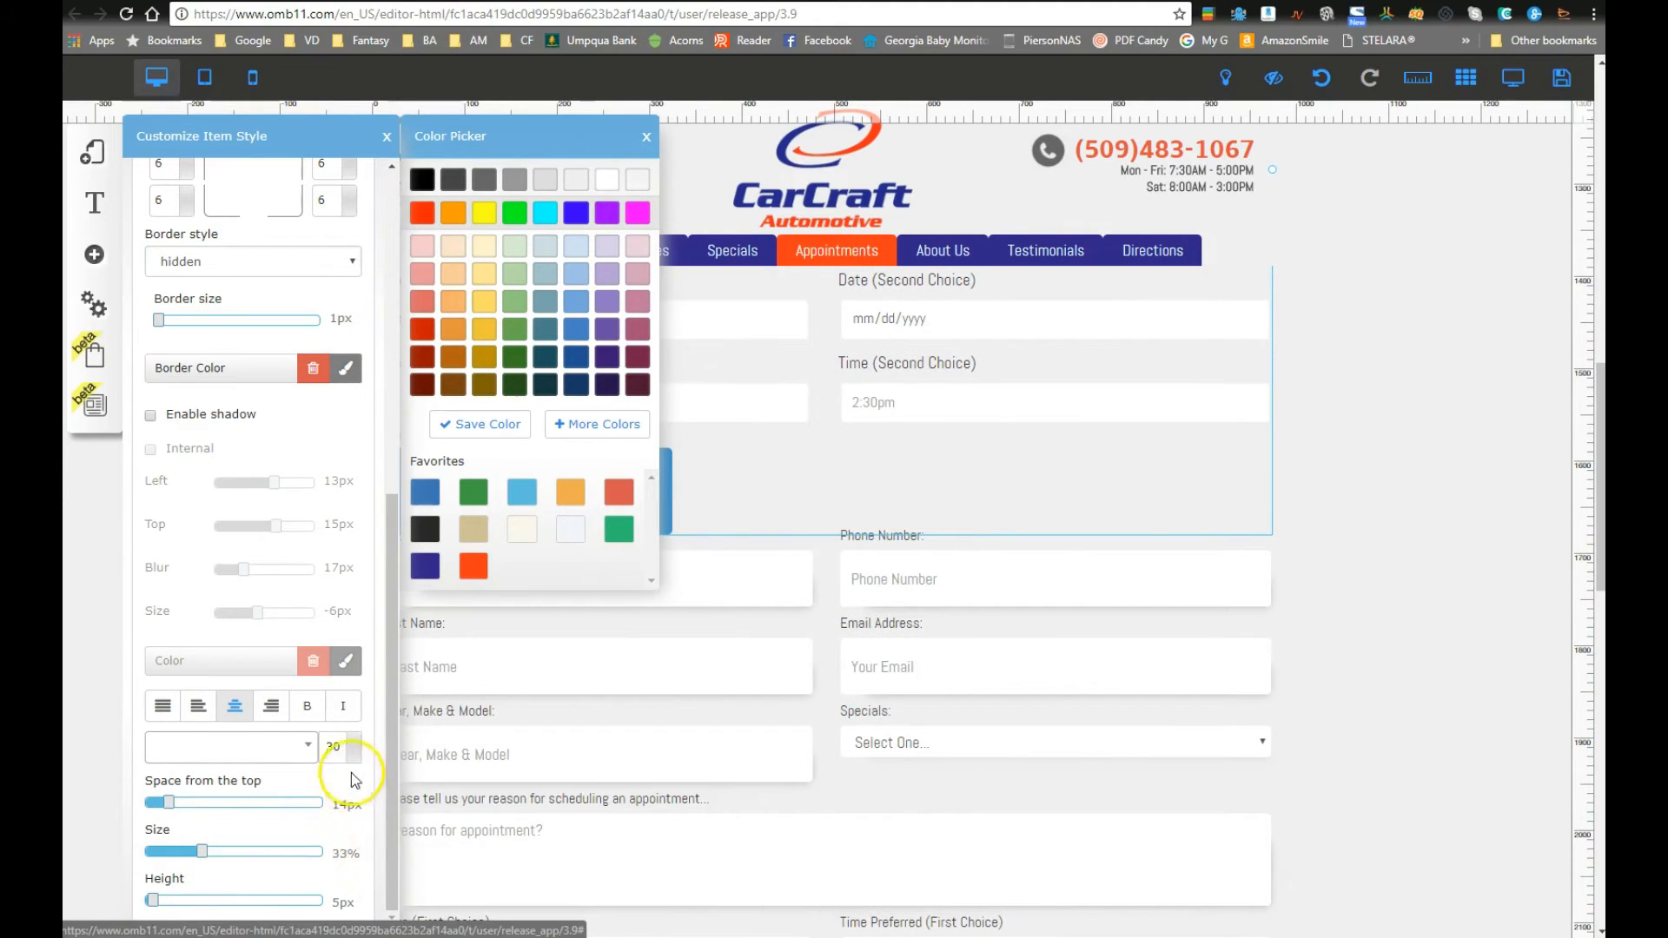
scroll(343, 773, up, 1)
Step: Set the button alignment to Centralized under the form
scroll(230, 599, up, 3)
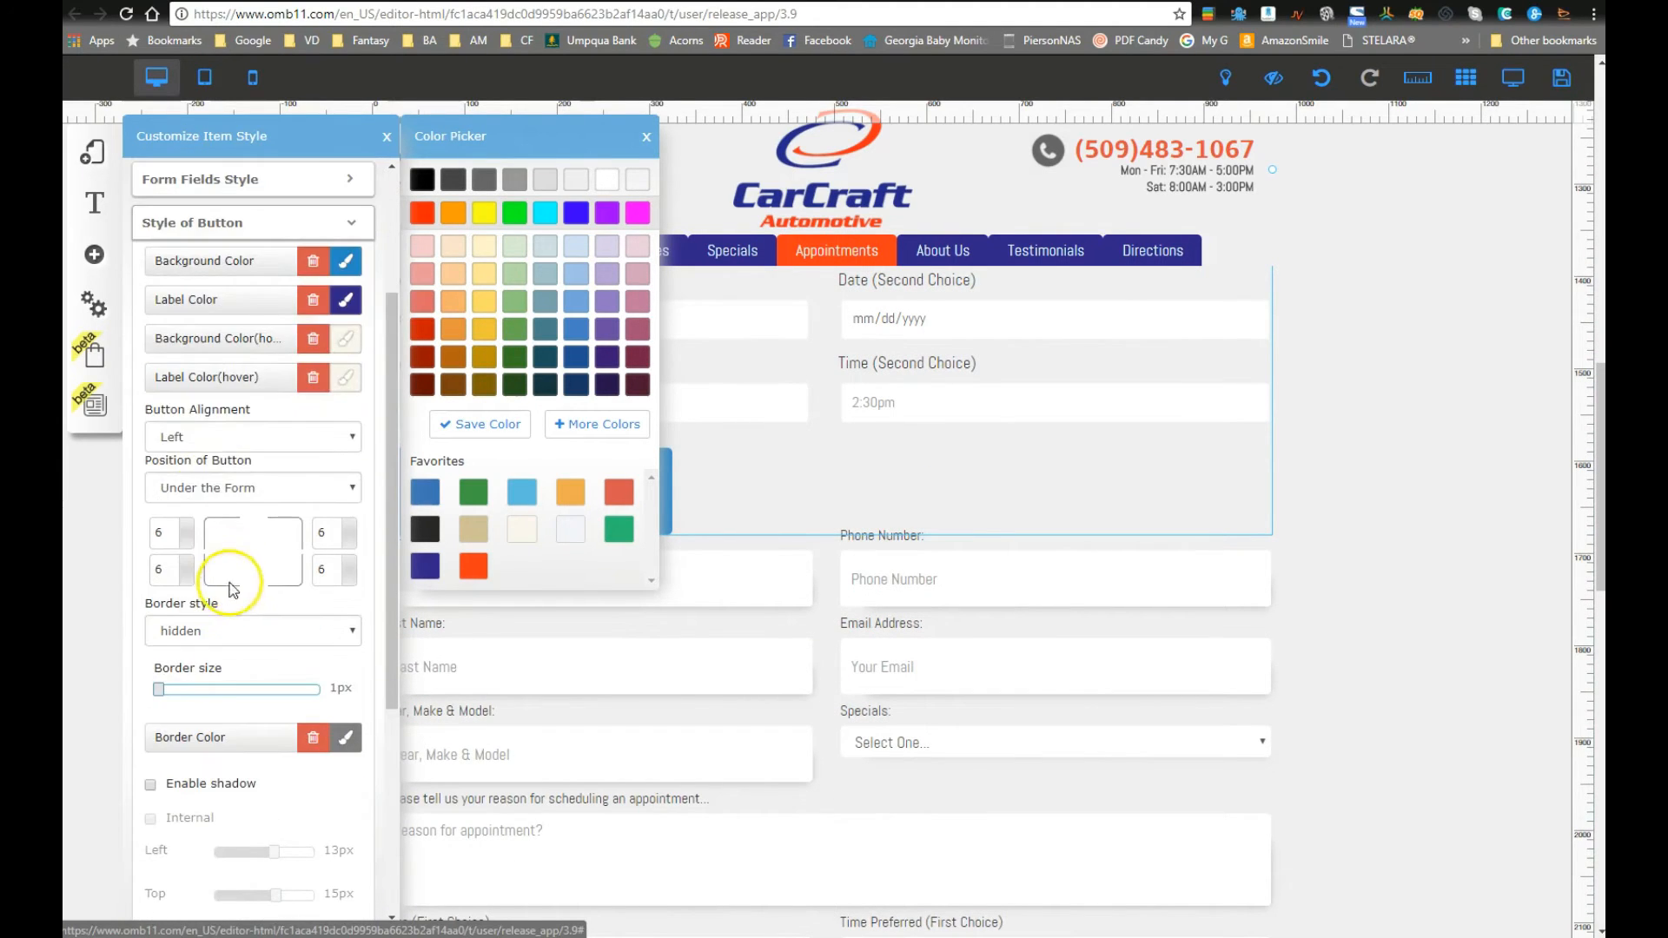
click(200, 434)
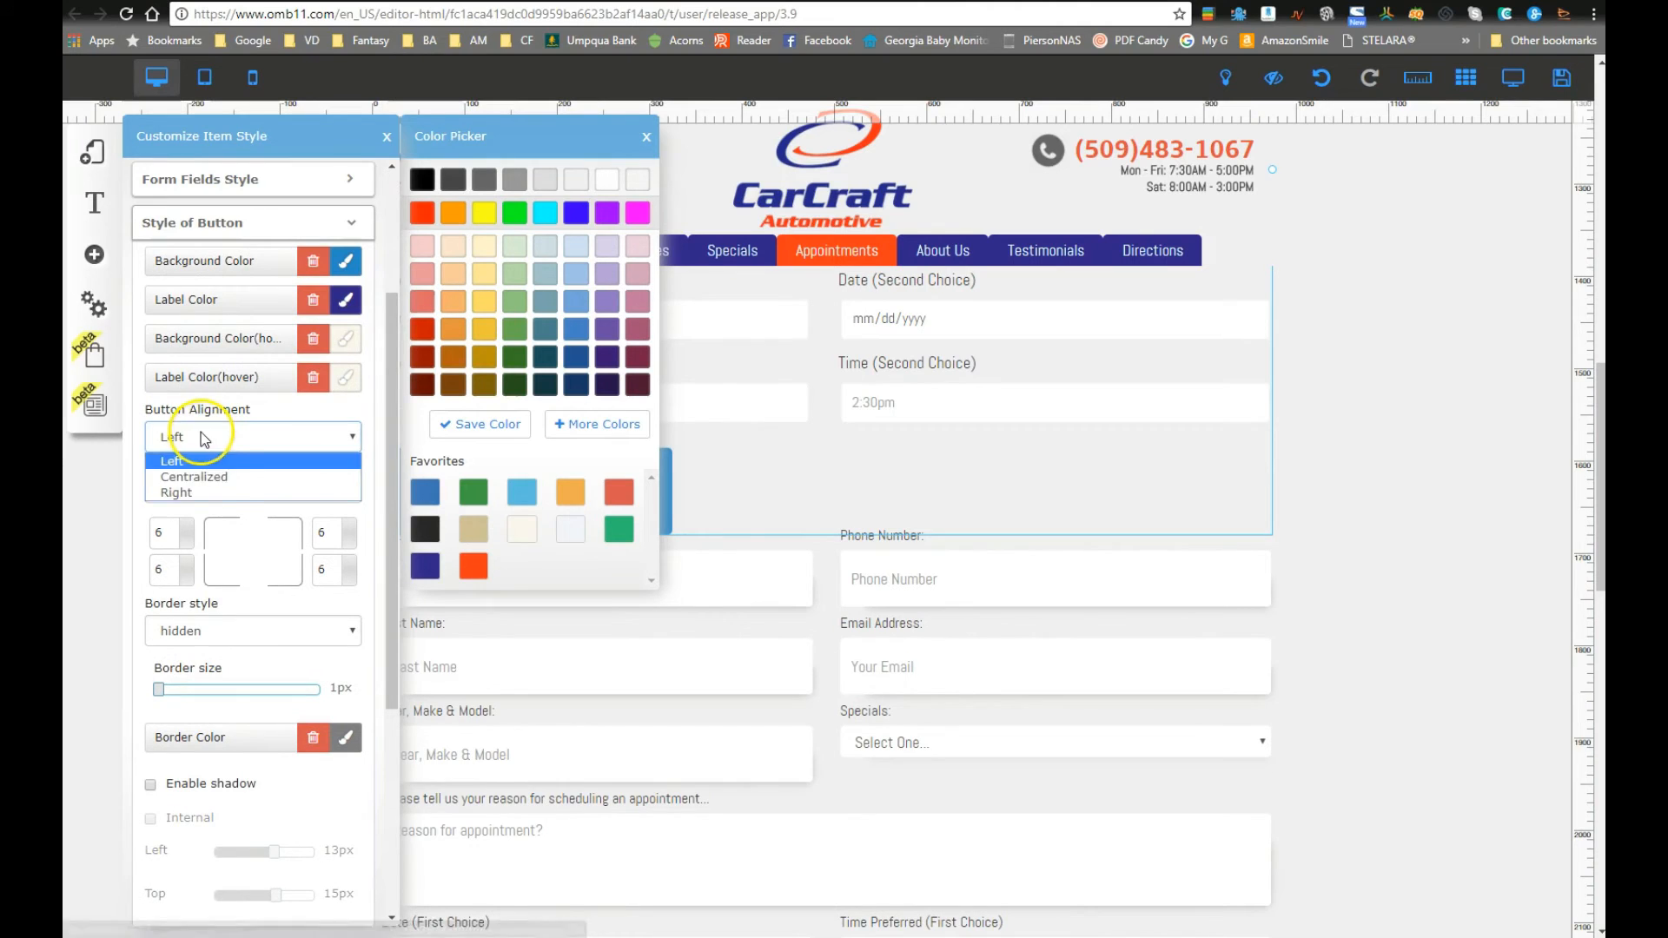
click(217, 477)
Step: Set the button to 5px height and 47% size so its label fits one line
scroll(216, 617, down, 4)
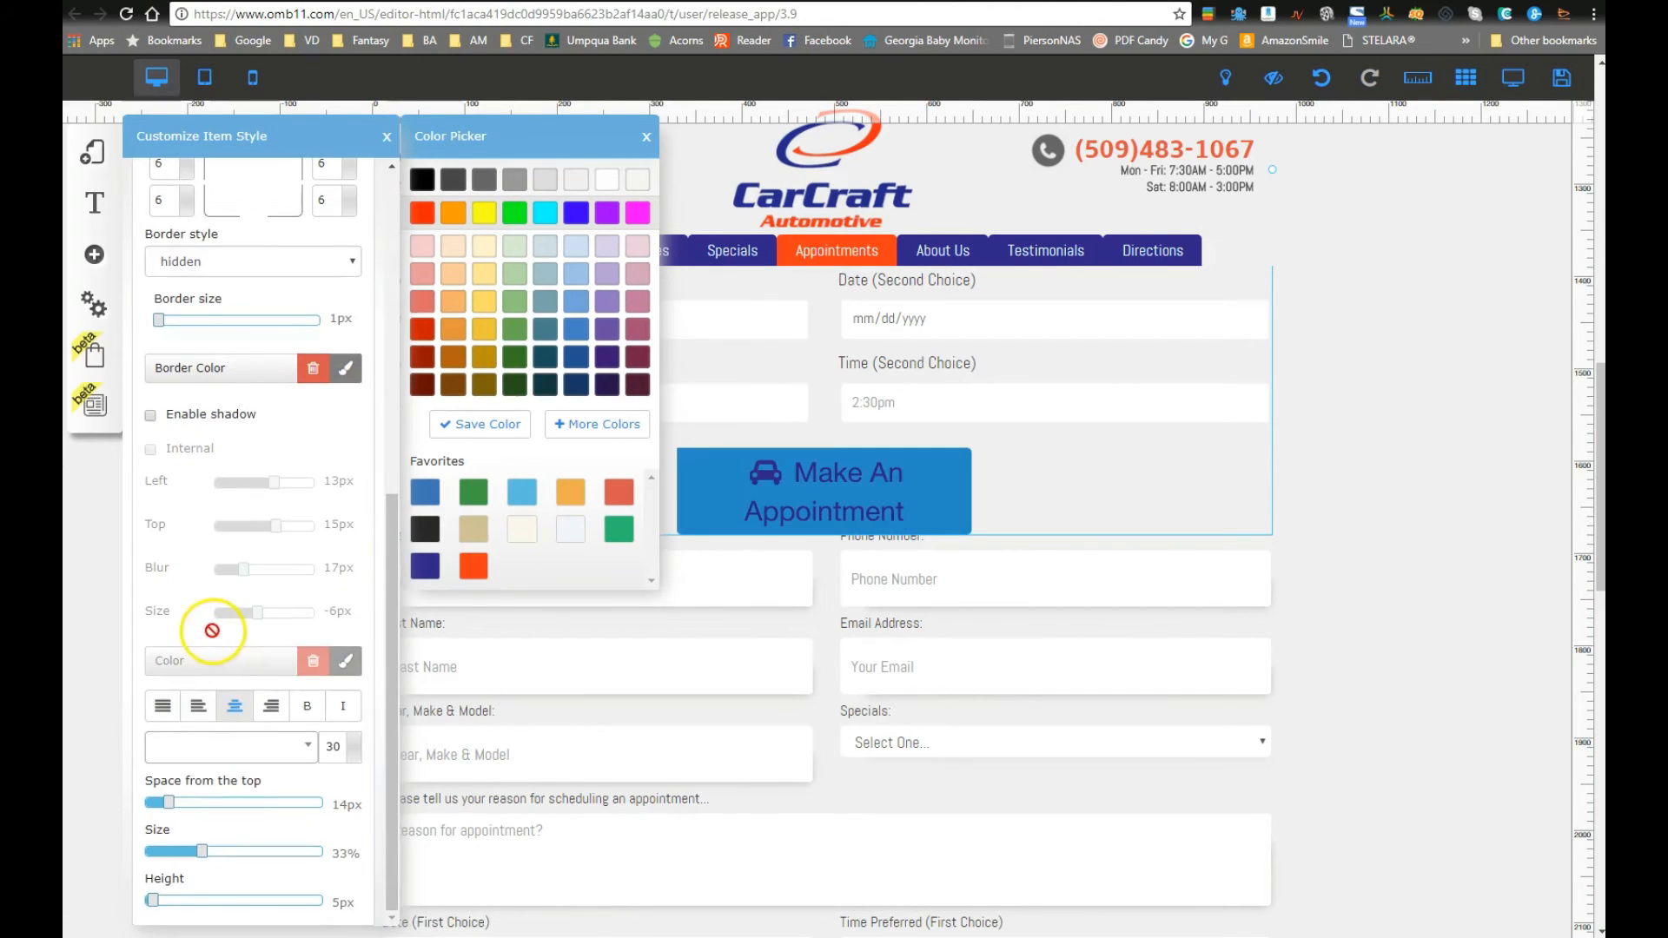
scroll(207, 890, down, 1)
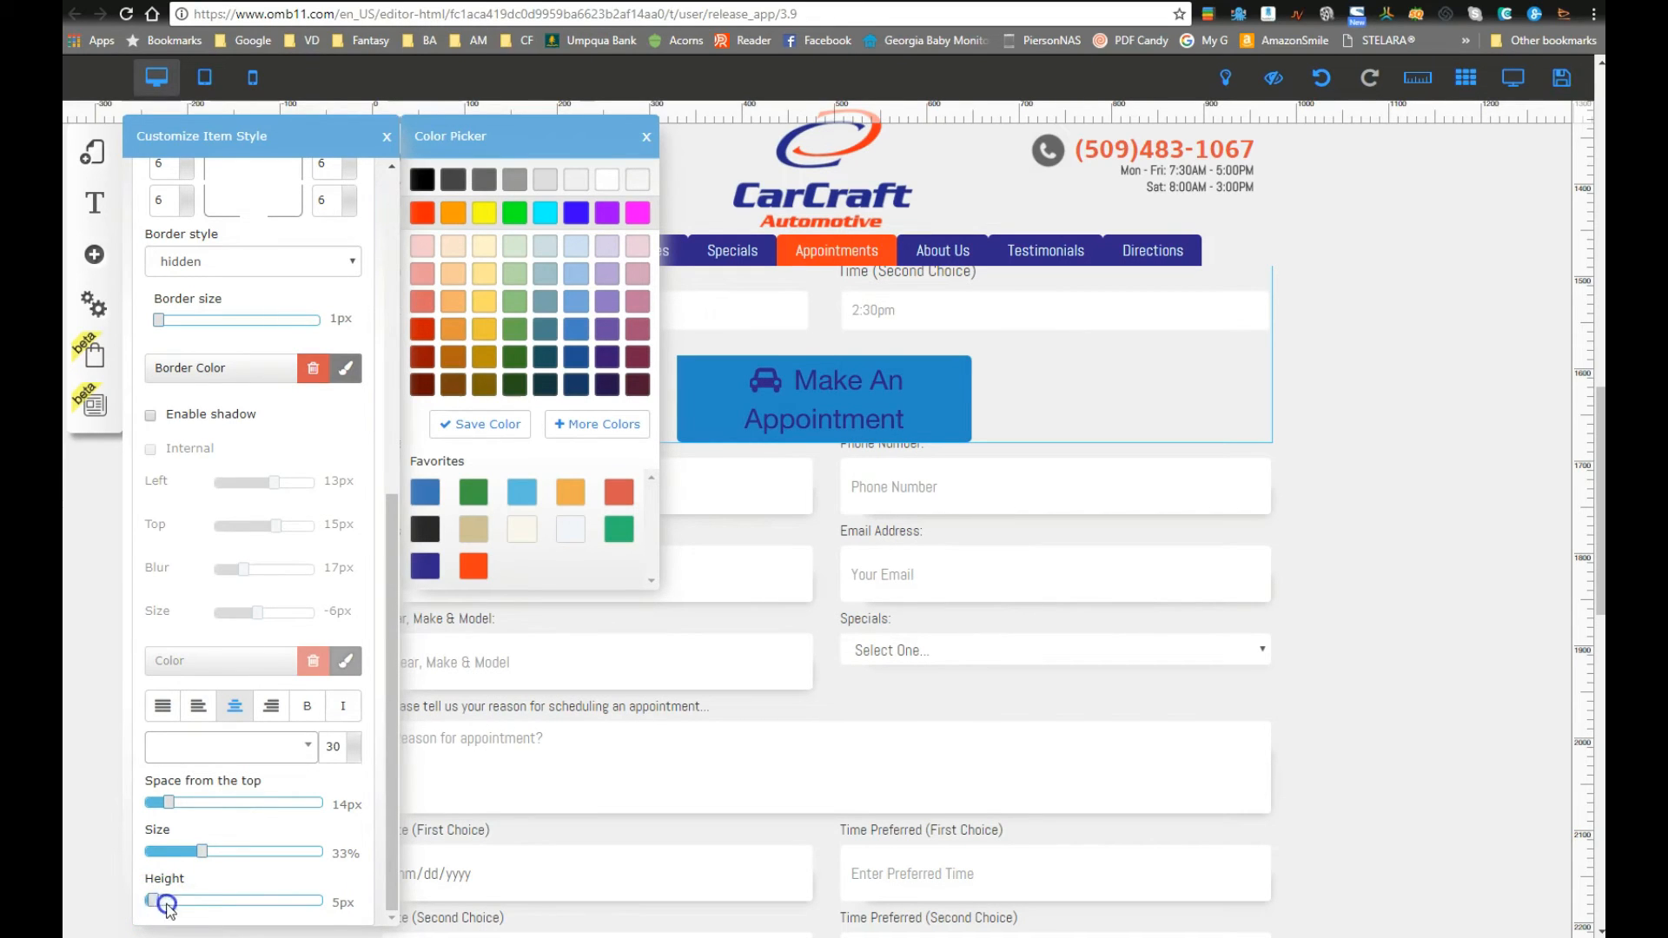
scroll(178, 899, up, 2)
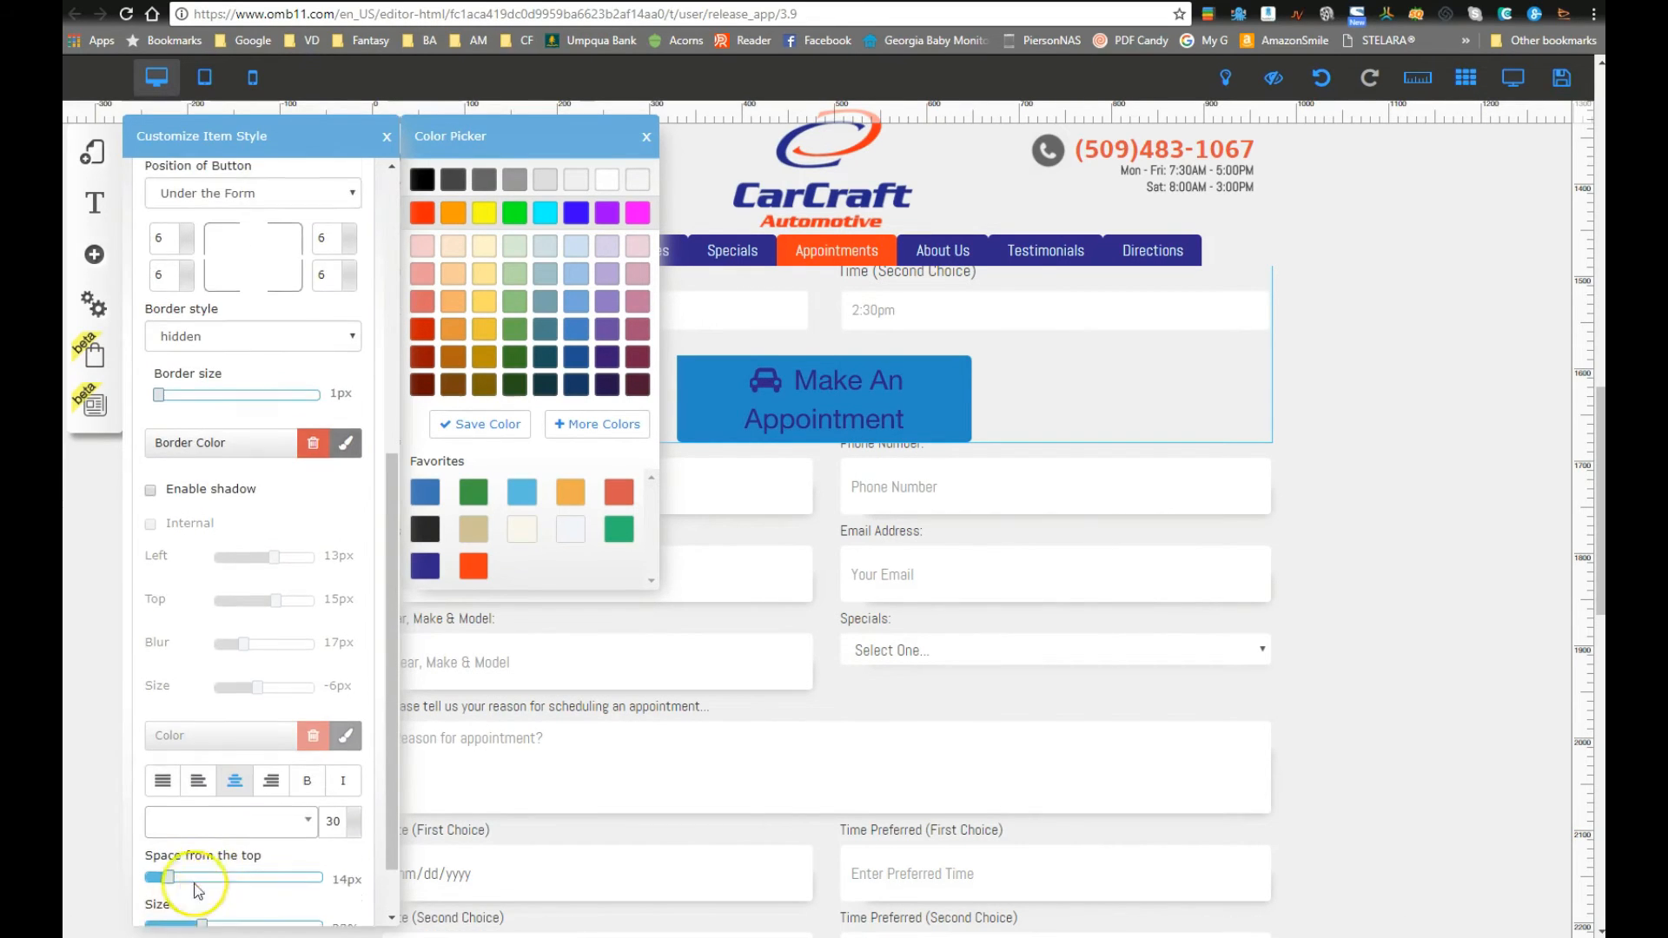
scroll(382, 833, down, 2)
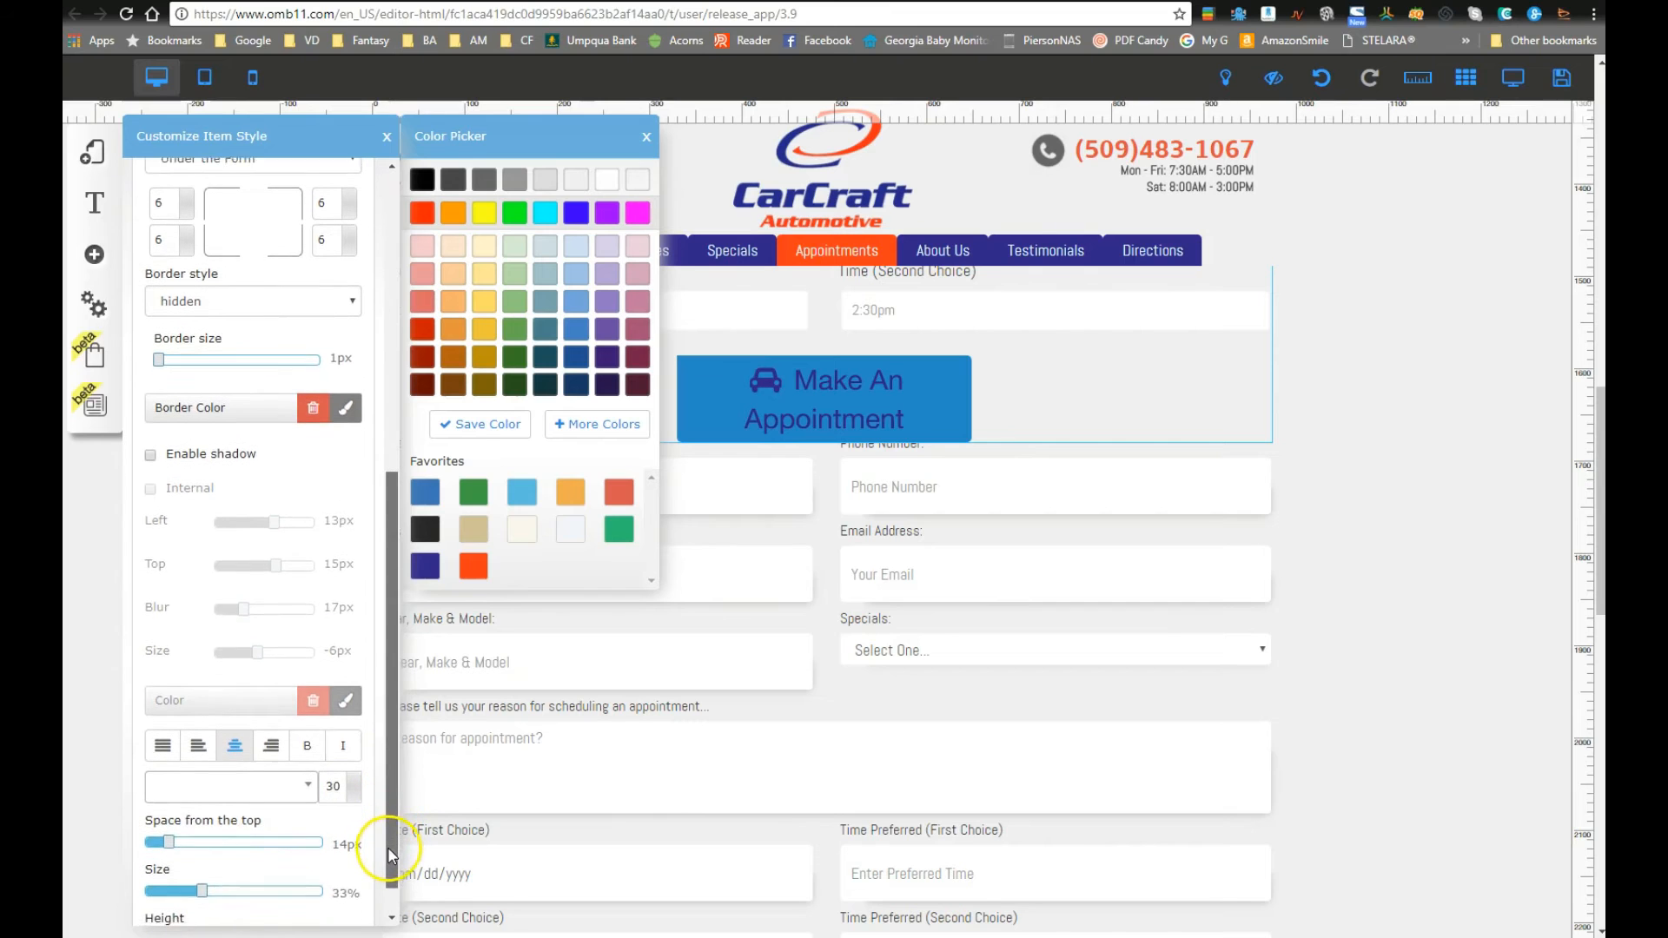
drag(390, 865, 390, 857)
drag(151, 923, 145, 929)
drag(202, 867, 230, 876)
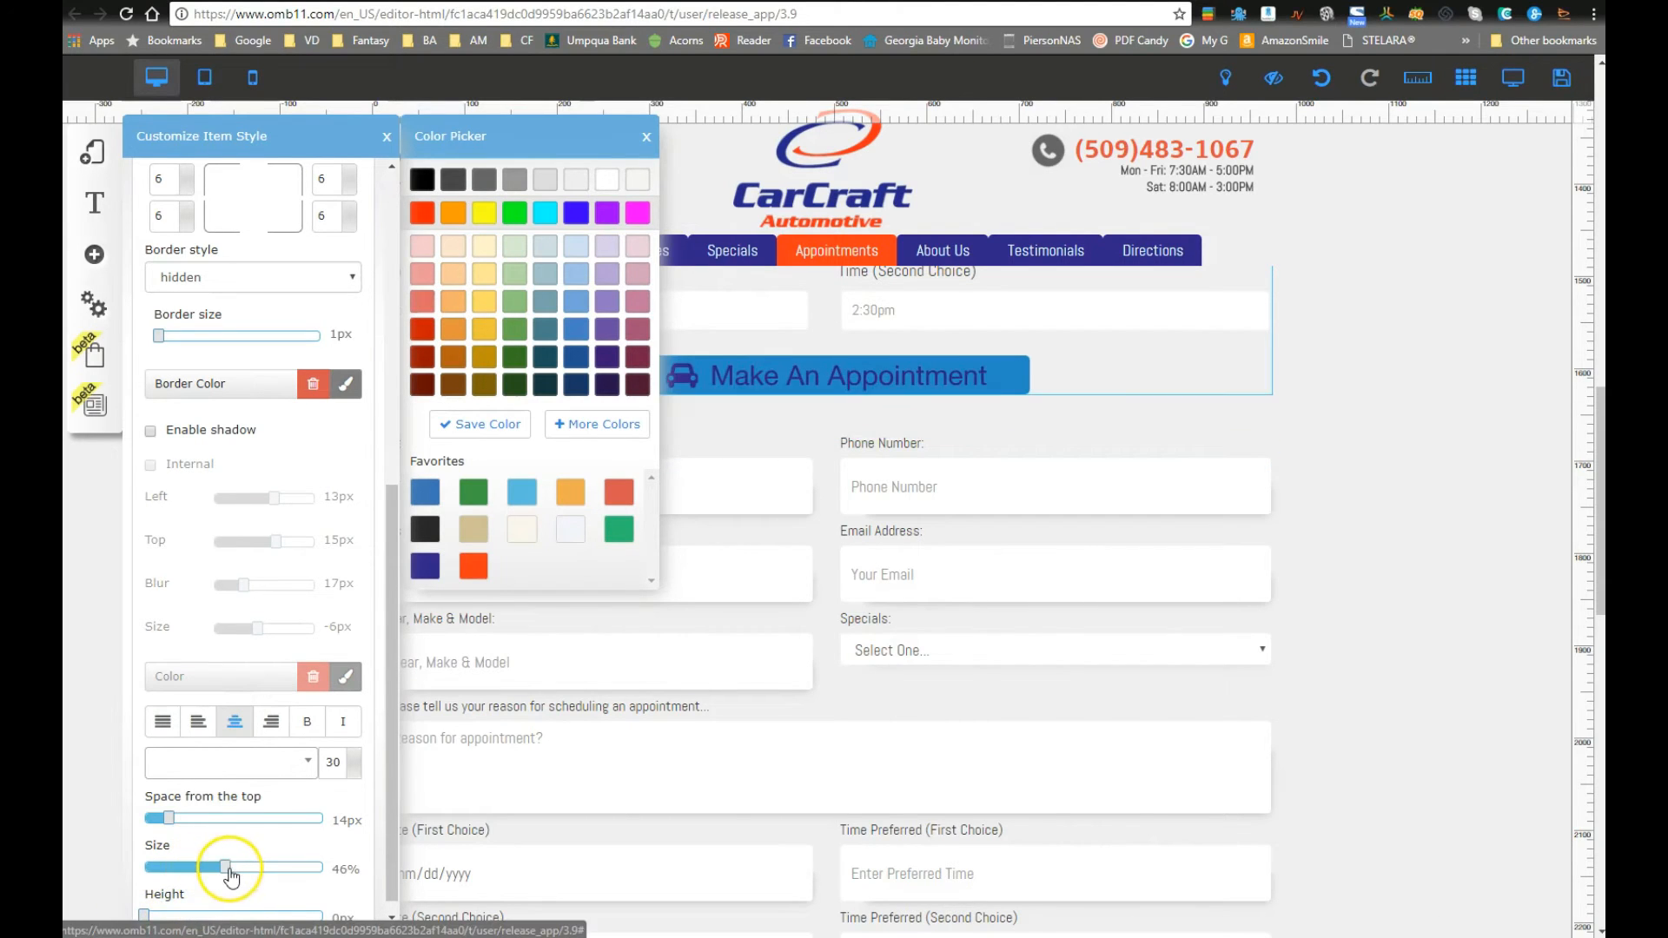
drag(146, 917, 158, 924)
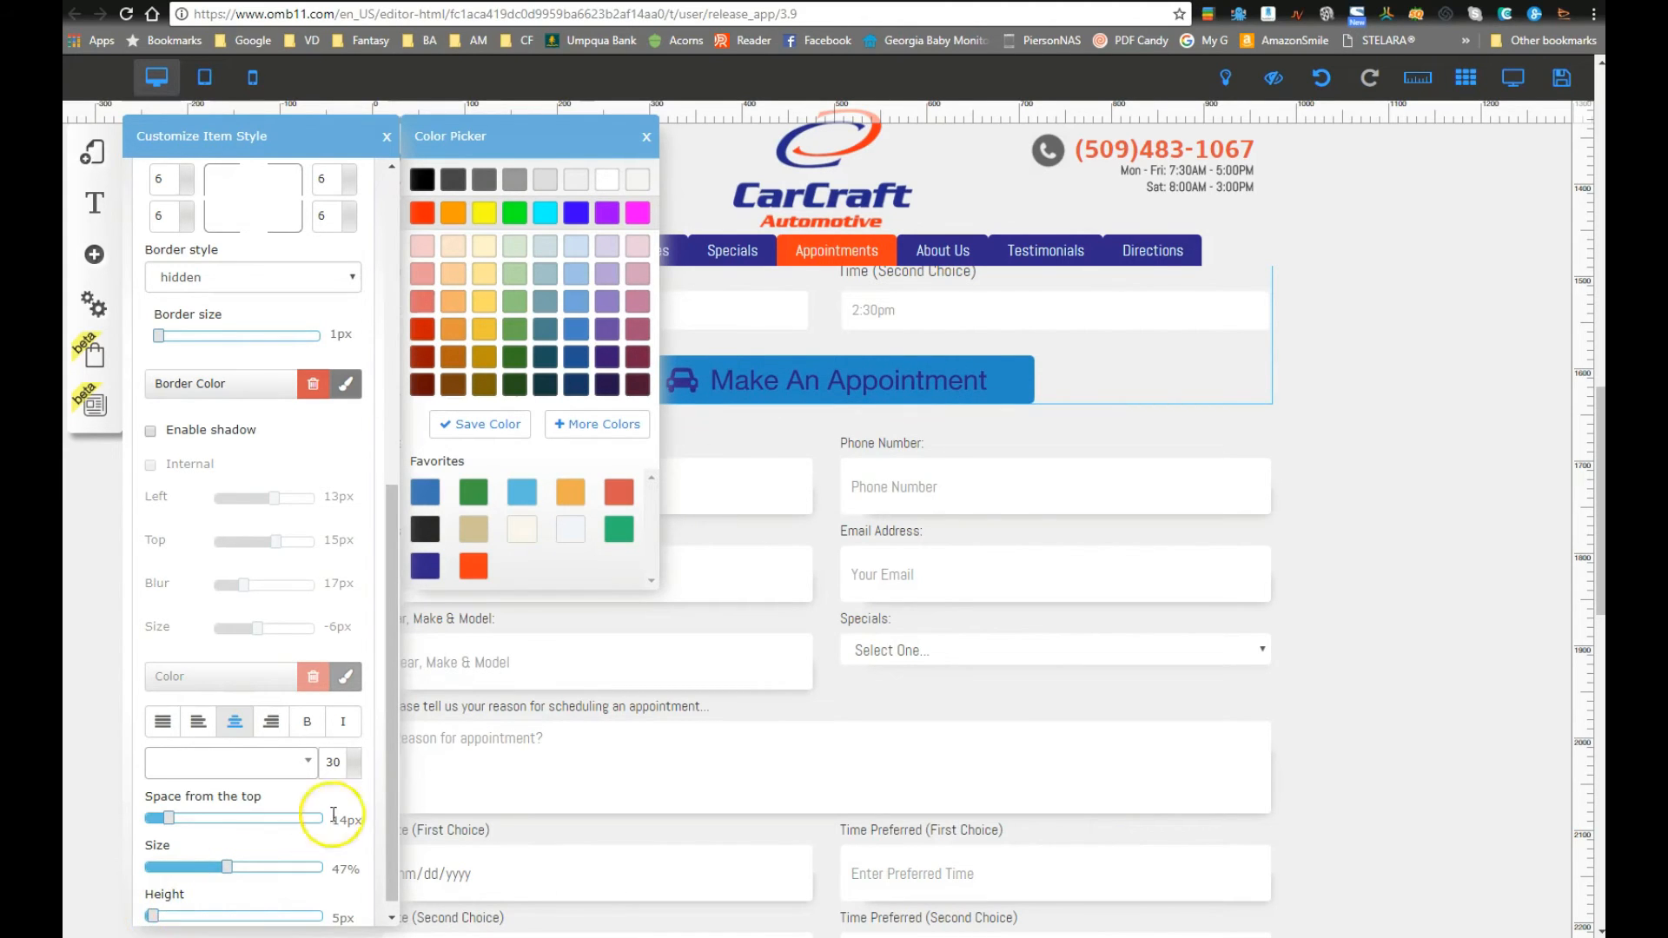
click(384, 138)
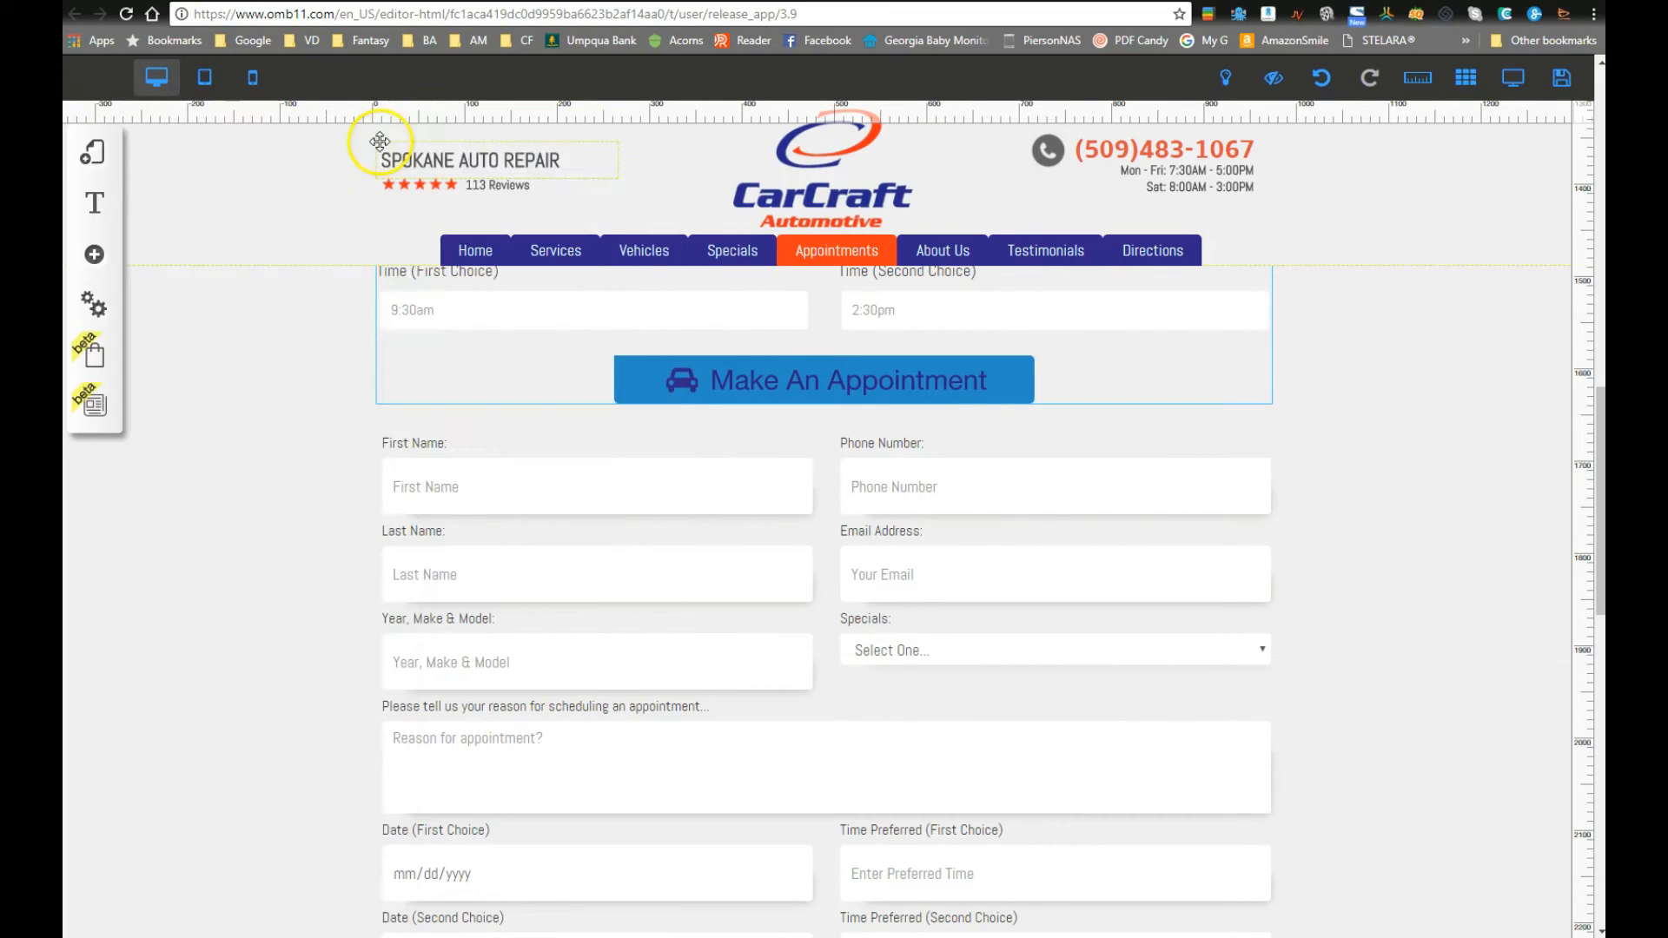
scroll(851, 409, up, 5)
click(1520, 85)
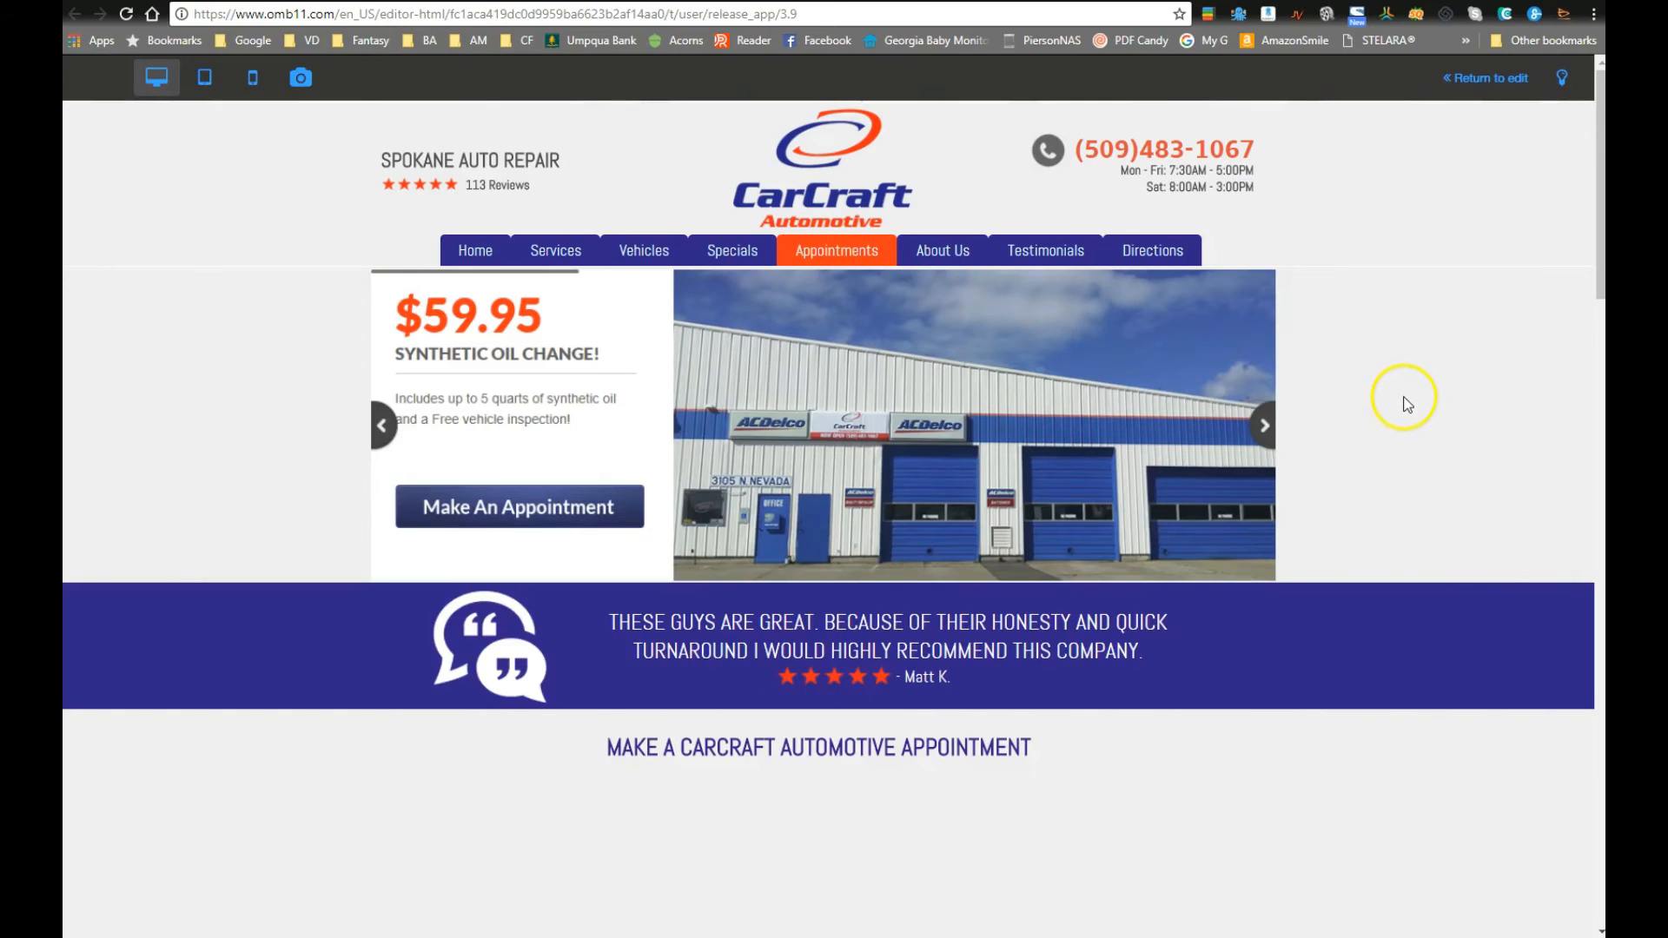
scroll(1403, 404, down, 7)
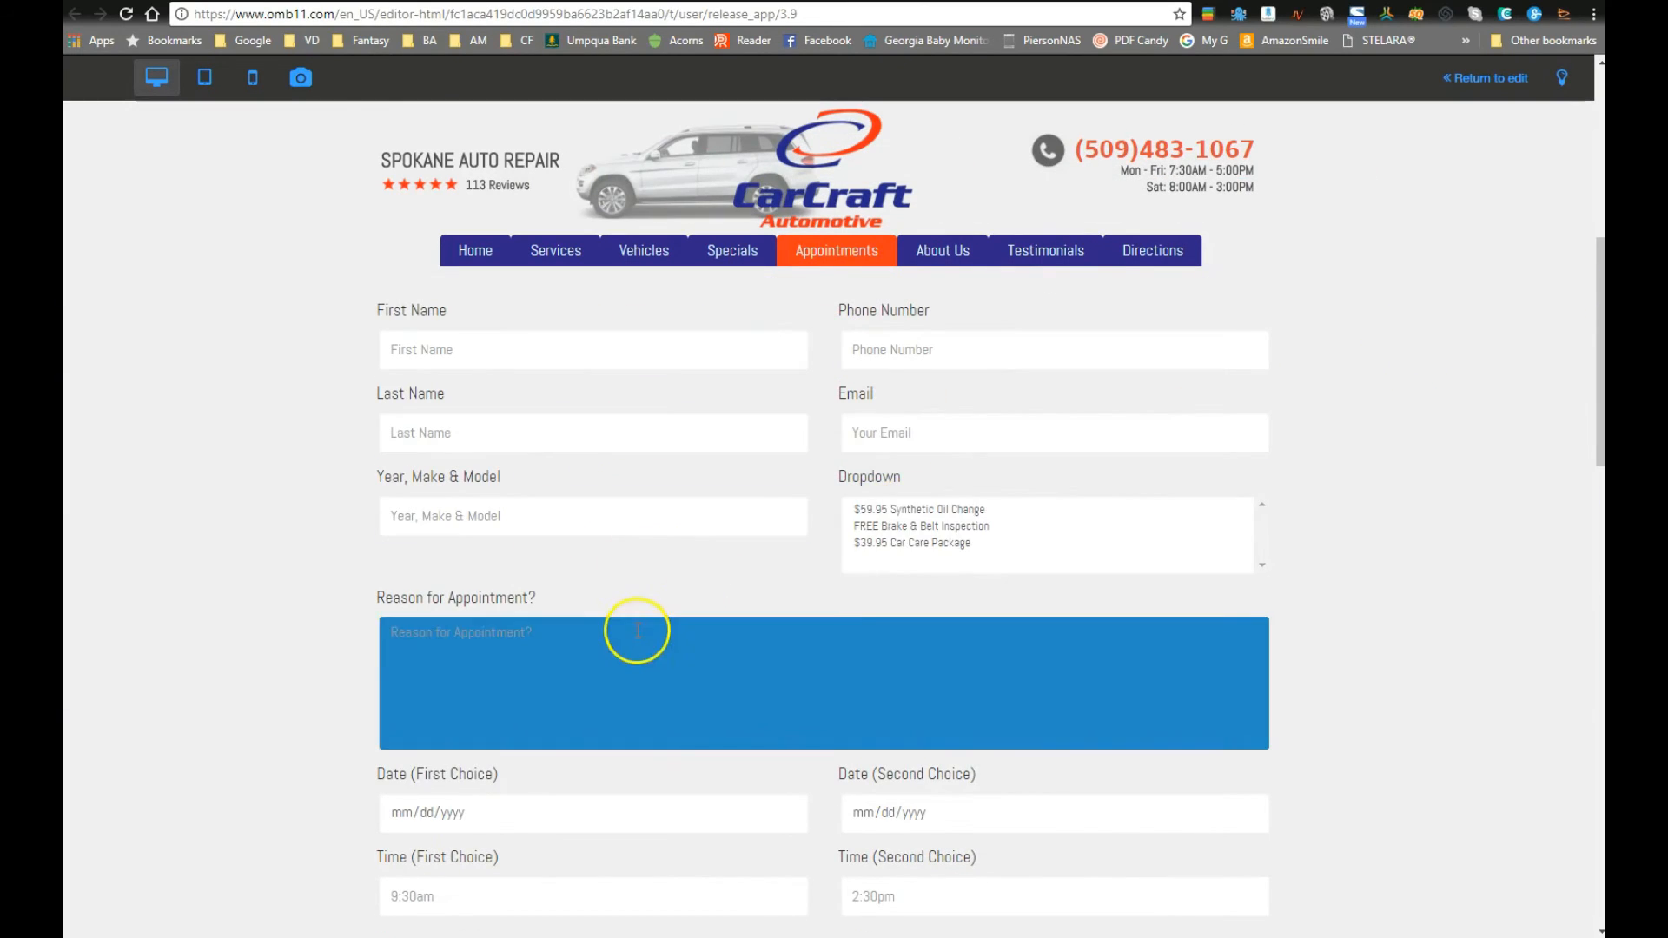
scroll(660, 608, down, 3)
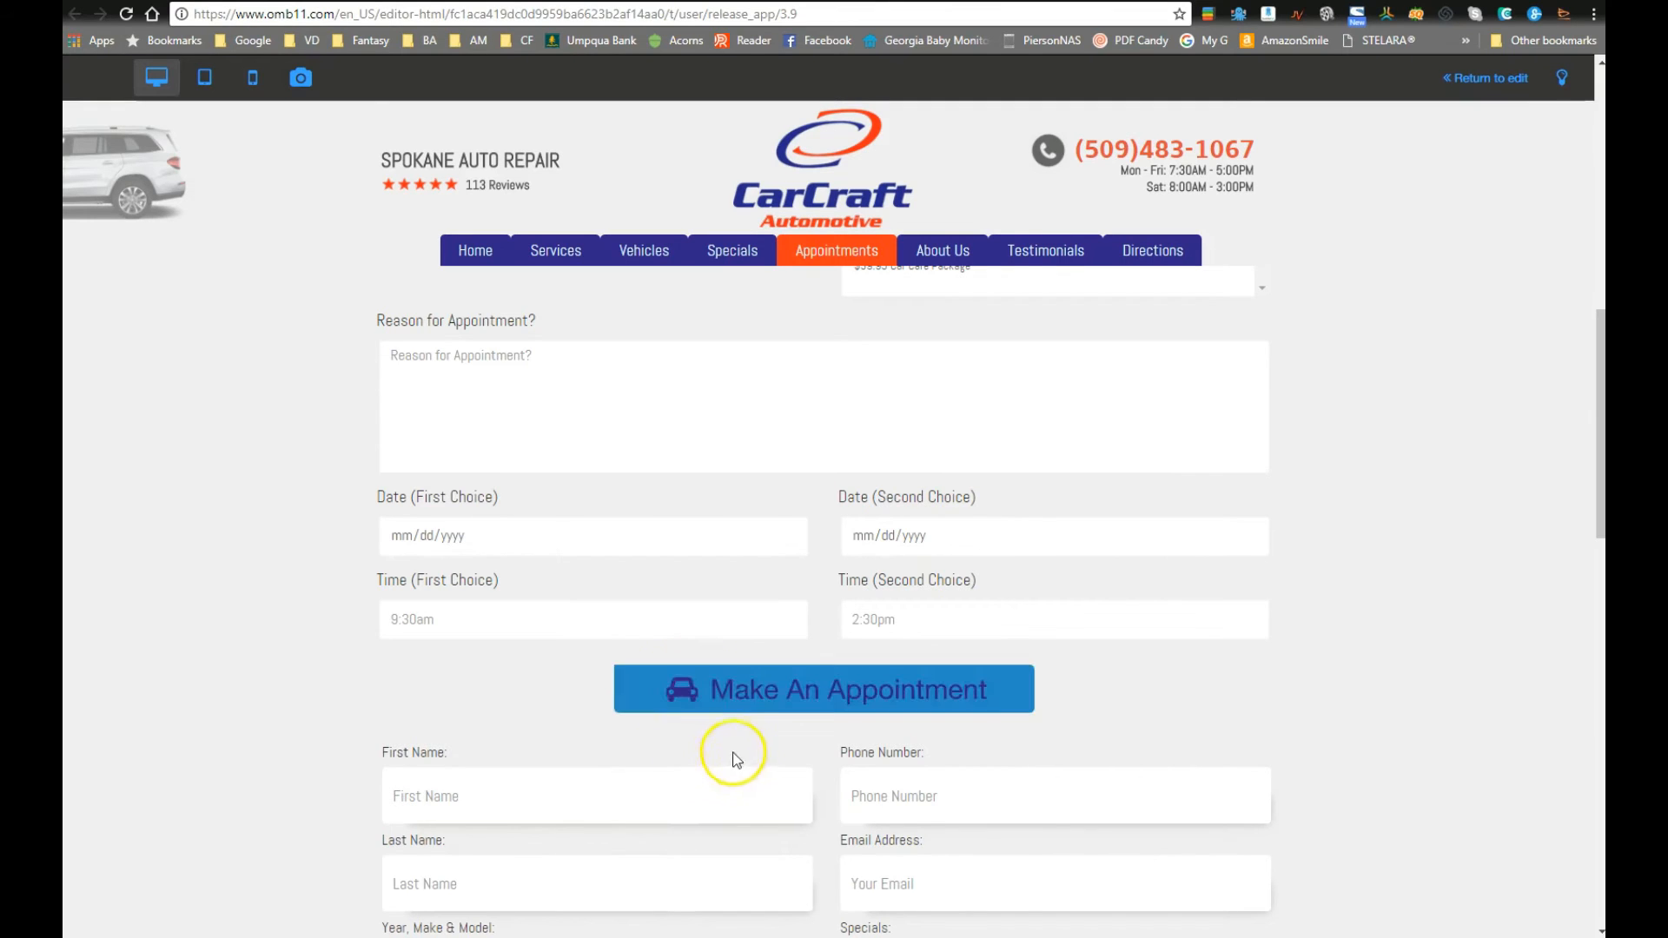
click(1470, 80)
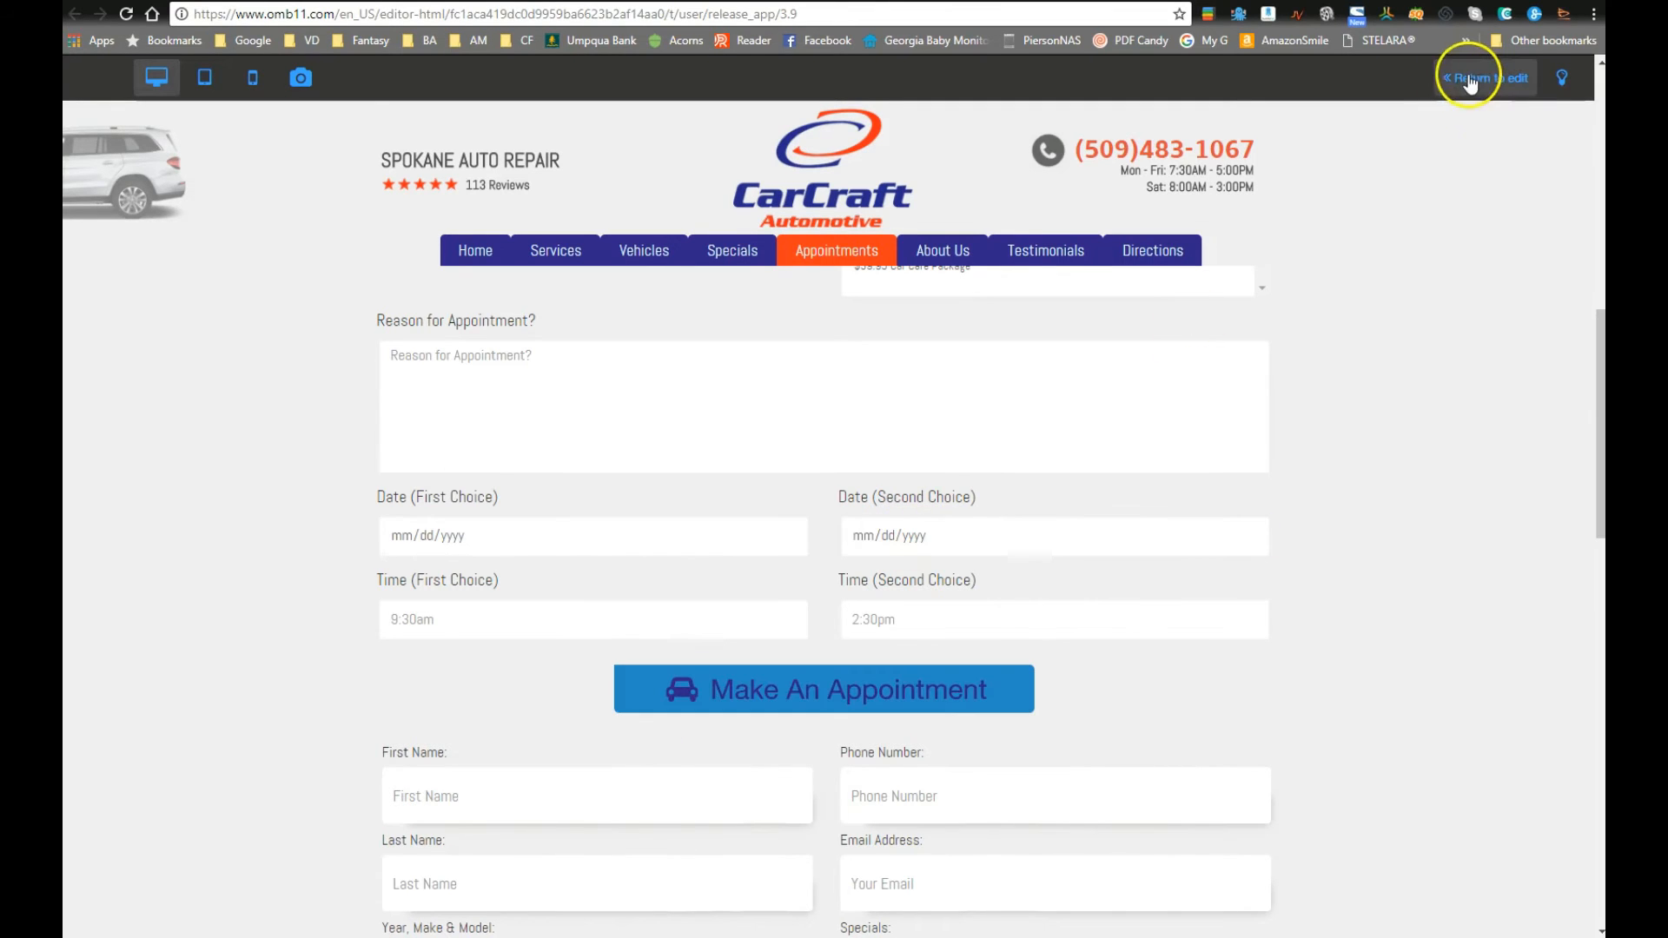
Step: Pick a hover colour for the button's car icon and confirm the icon settings
click(793, 592)
click(763, 452)
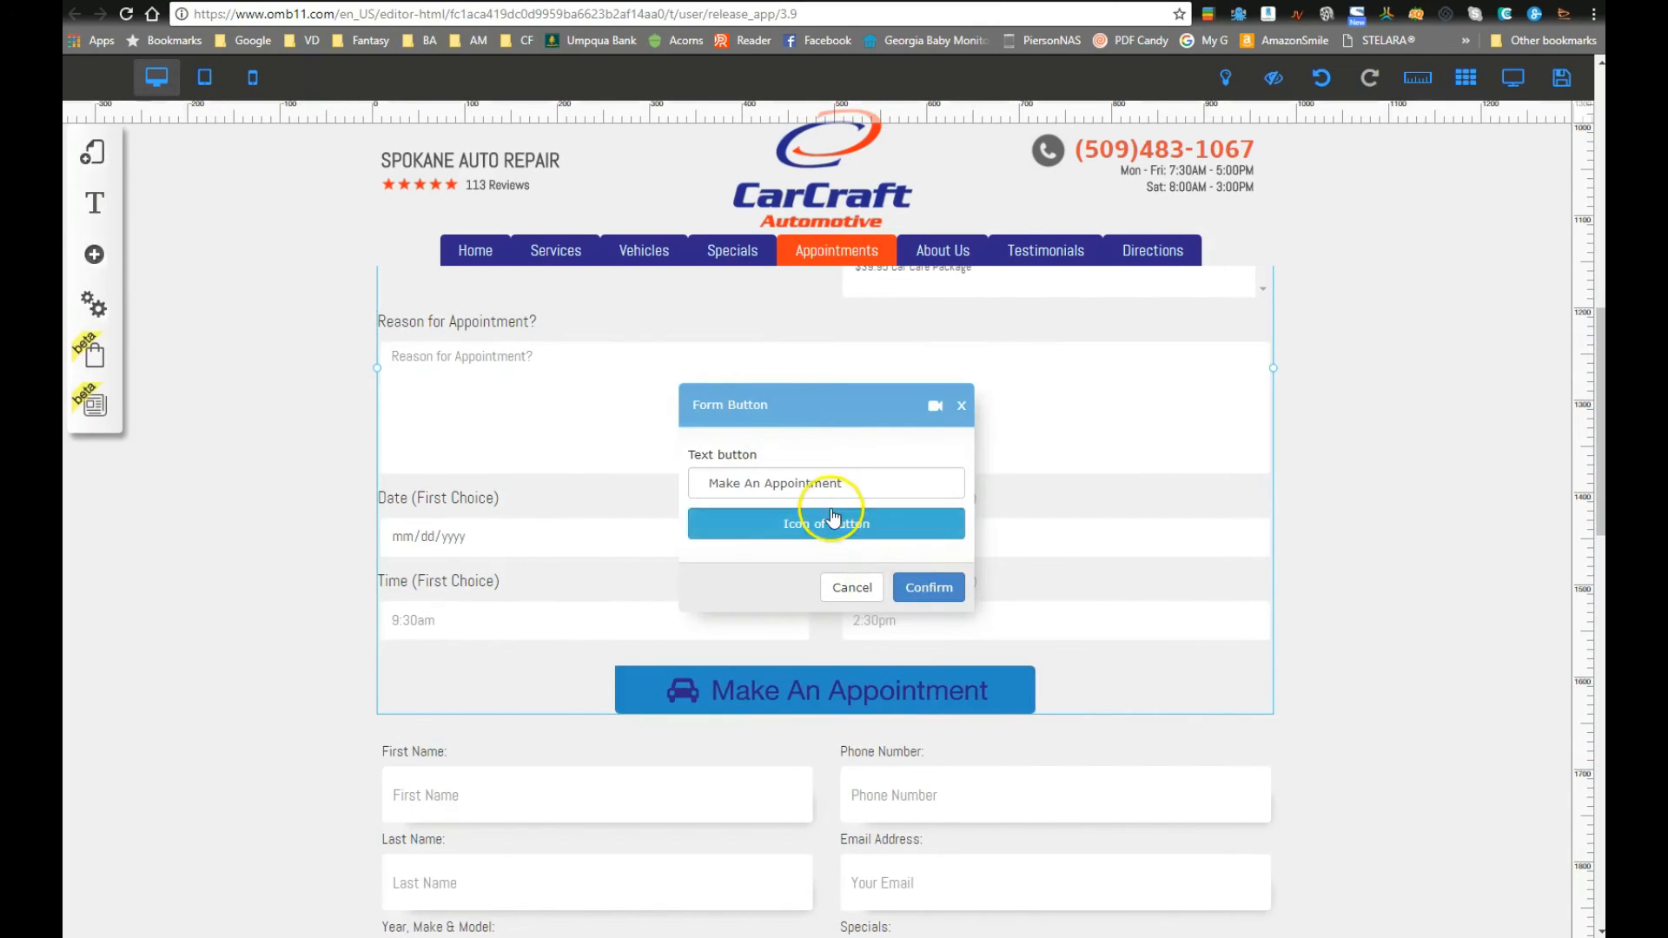
click(838, 523)
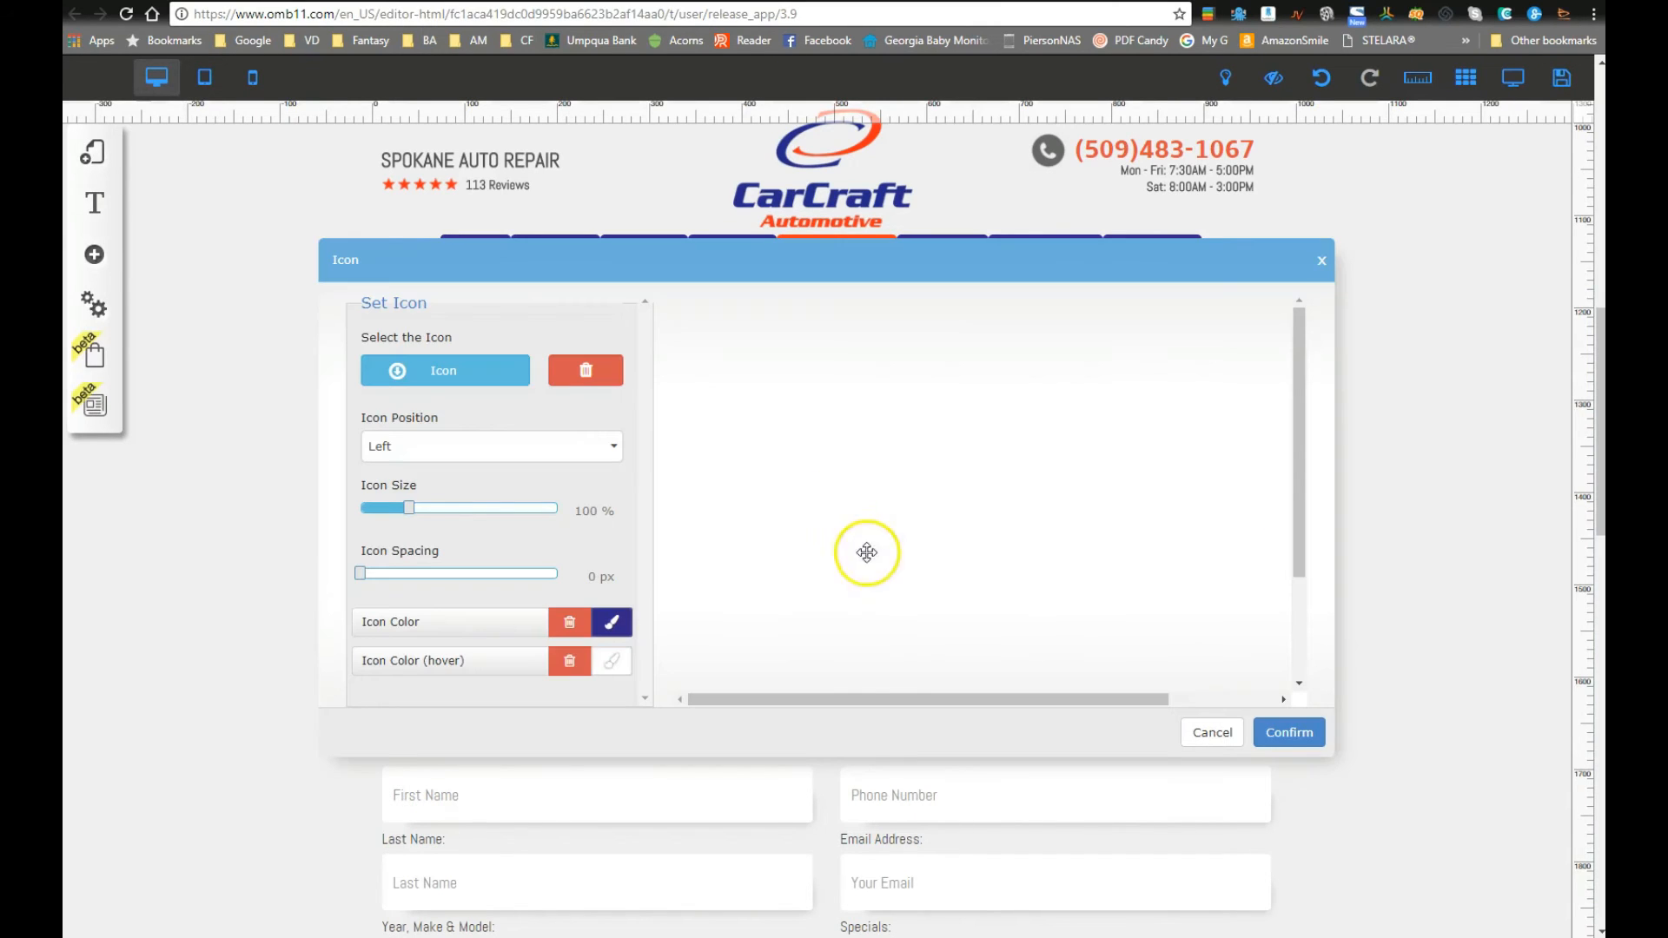
click(612, 667)
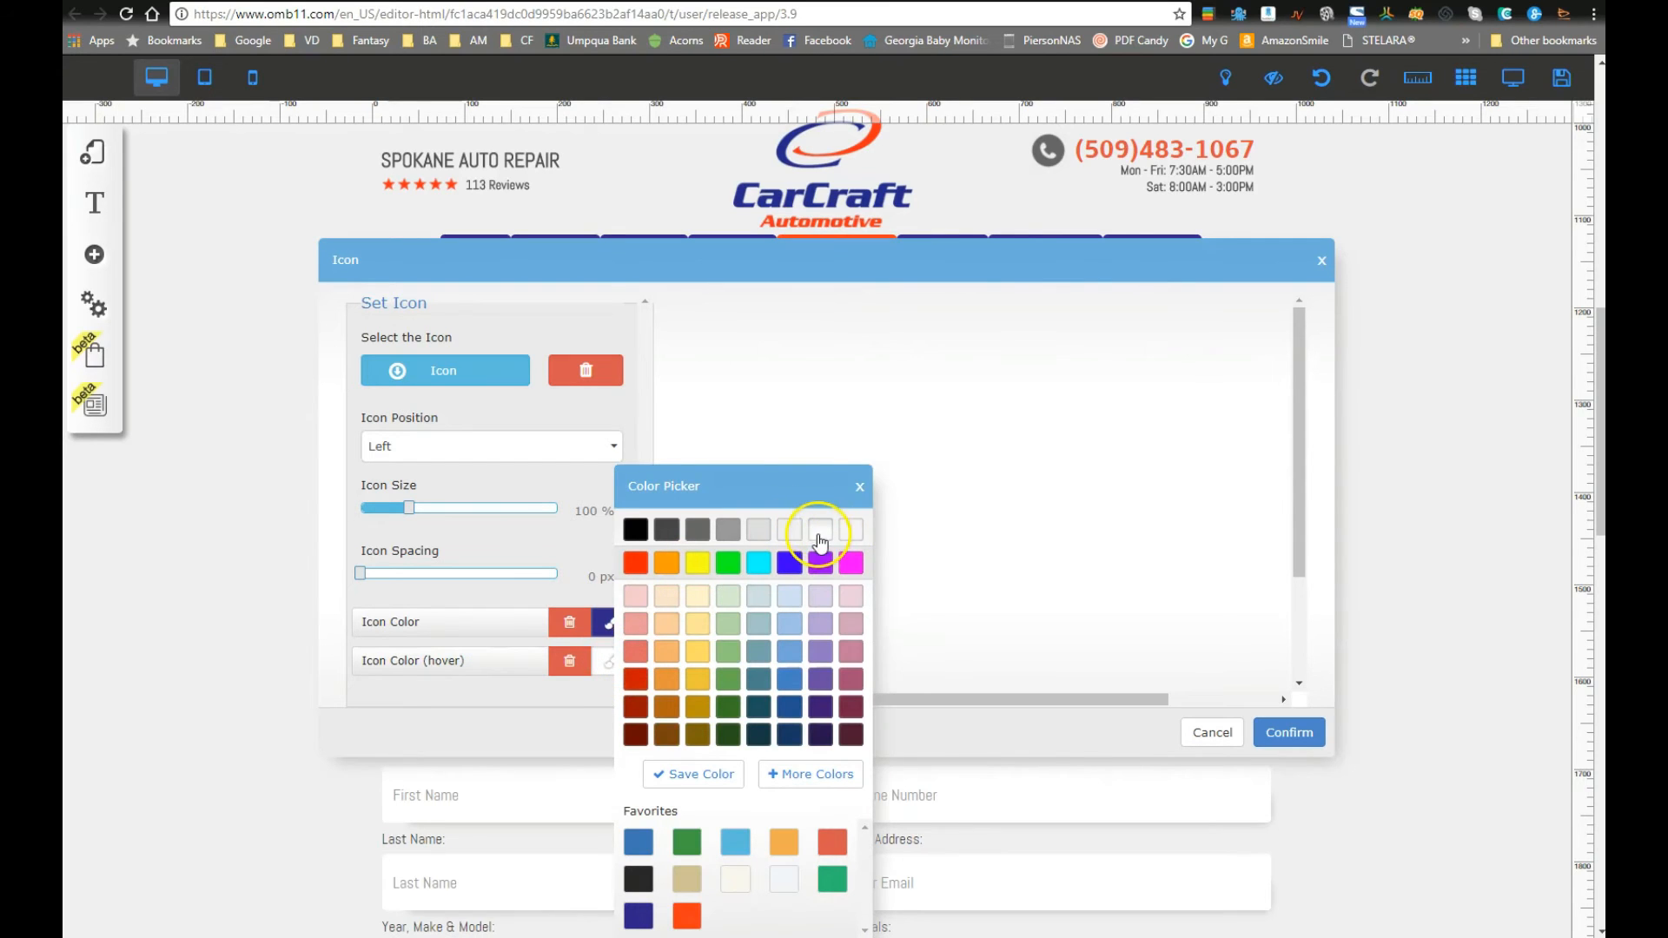
click(855, 493)
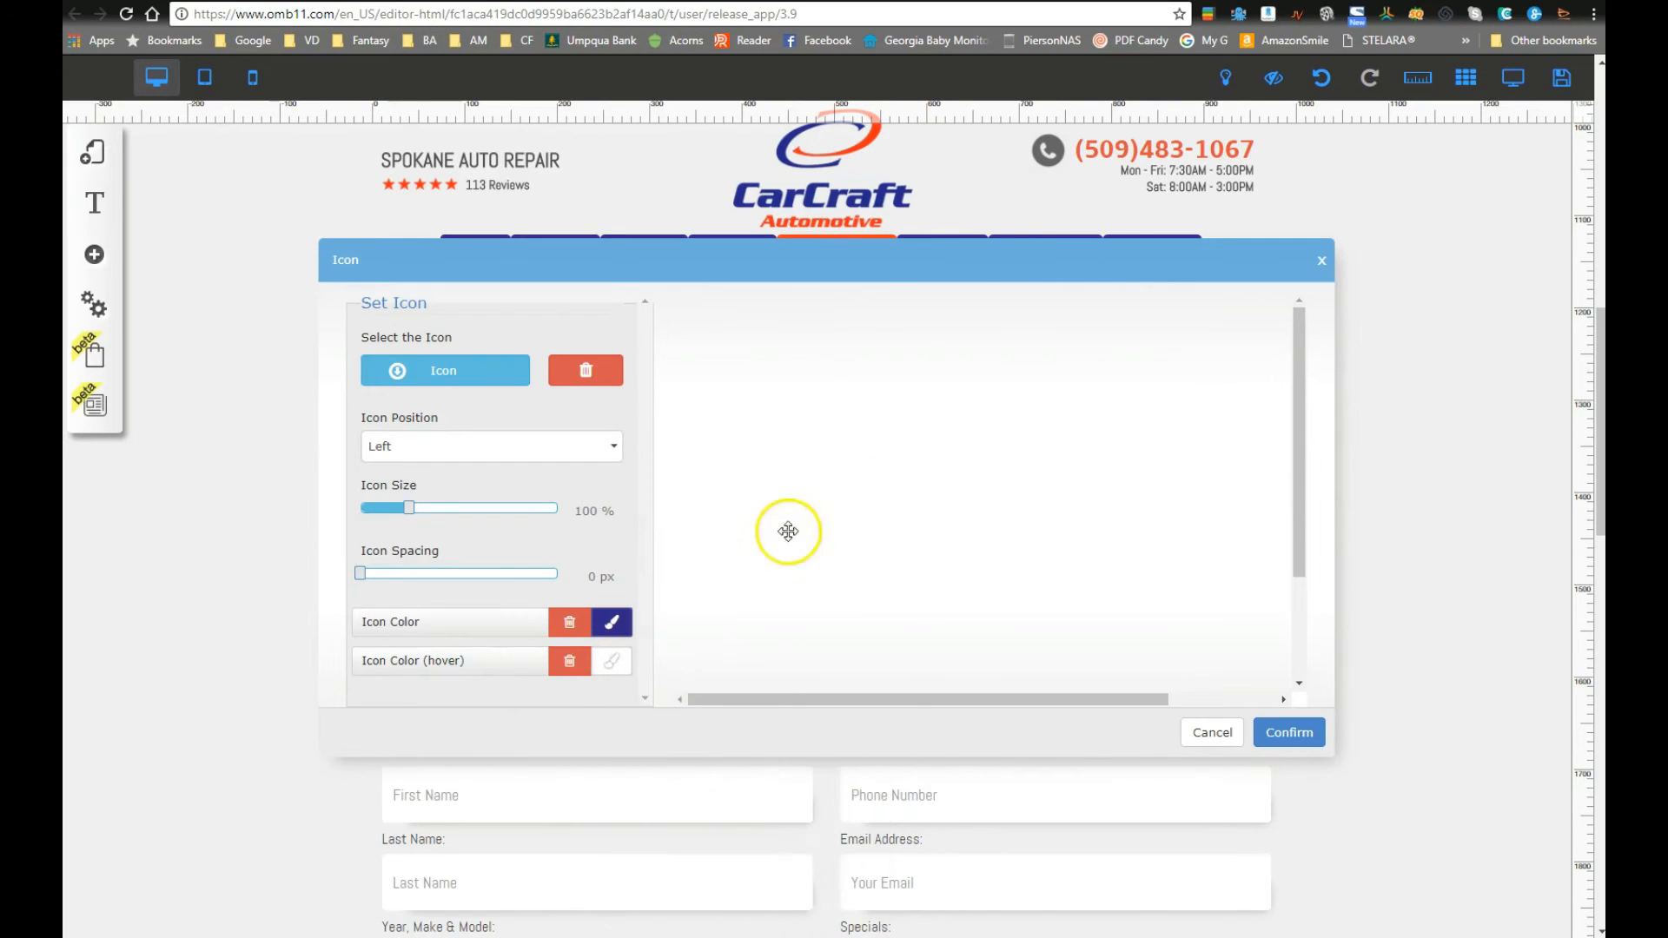
click(1288, 731)
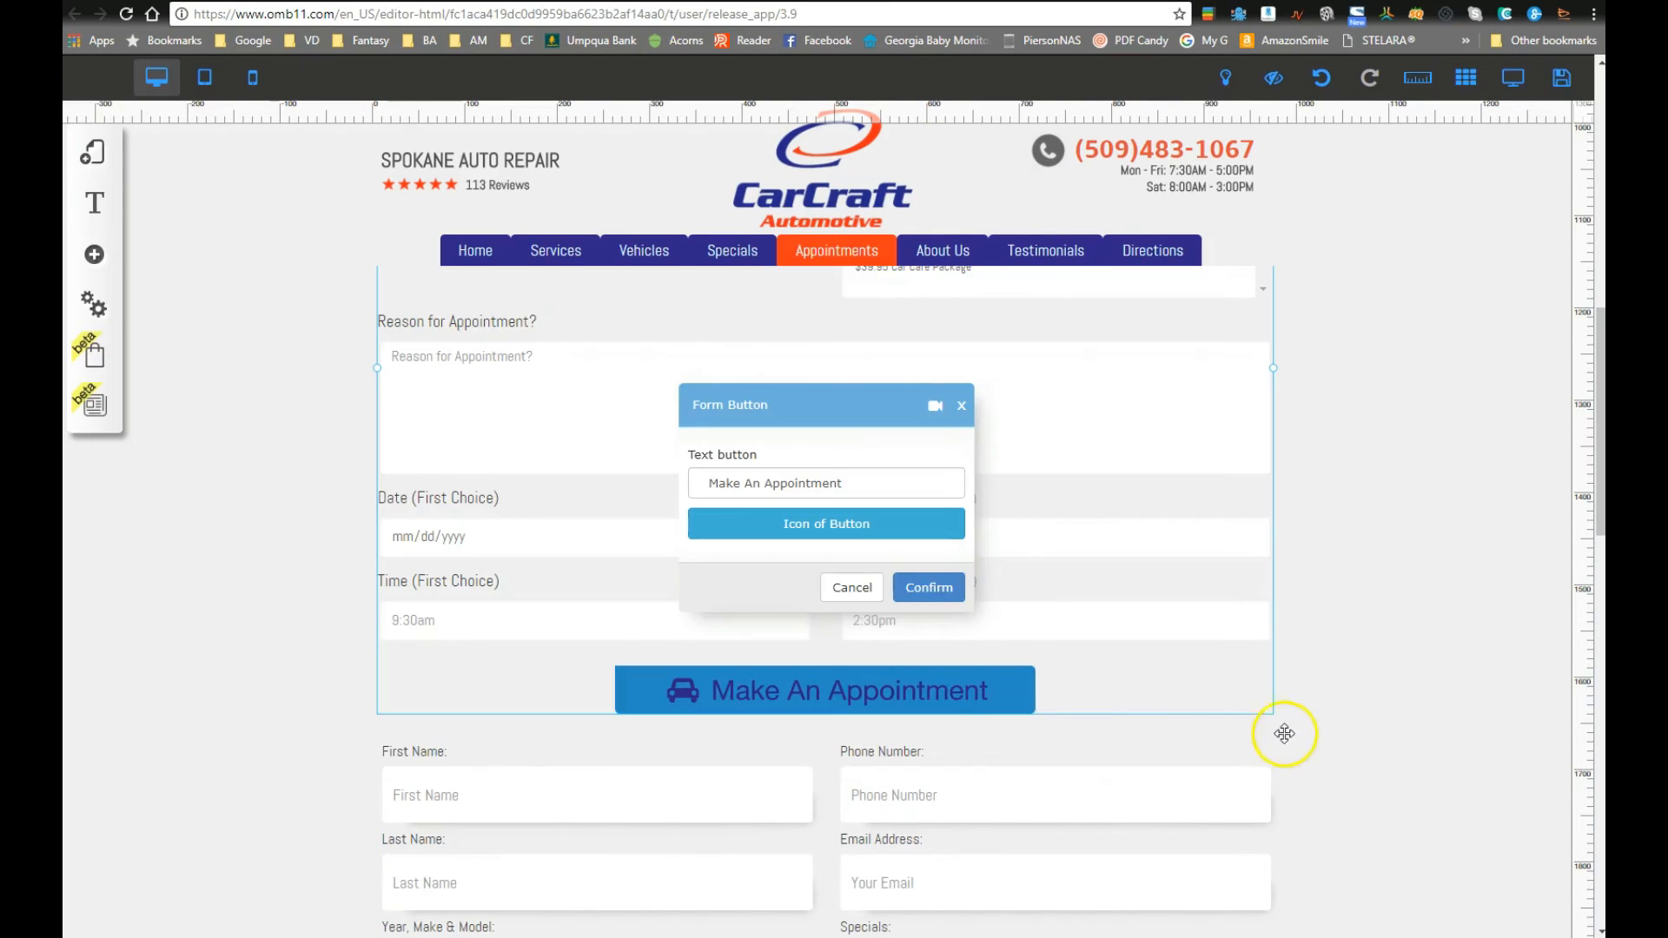
click(852, 588)
Step: Give the Make An Appointment button a dark-blue hover background, then preview the page
click(945, 687)
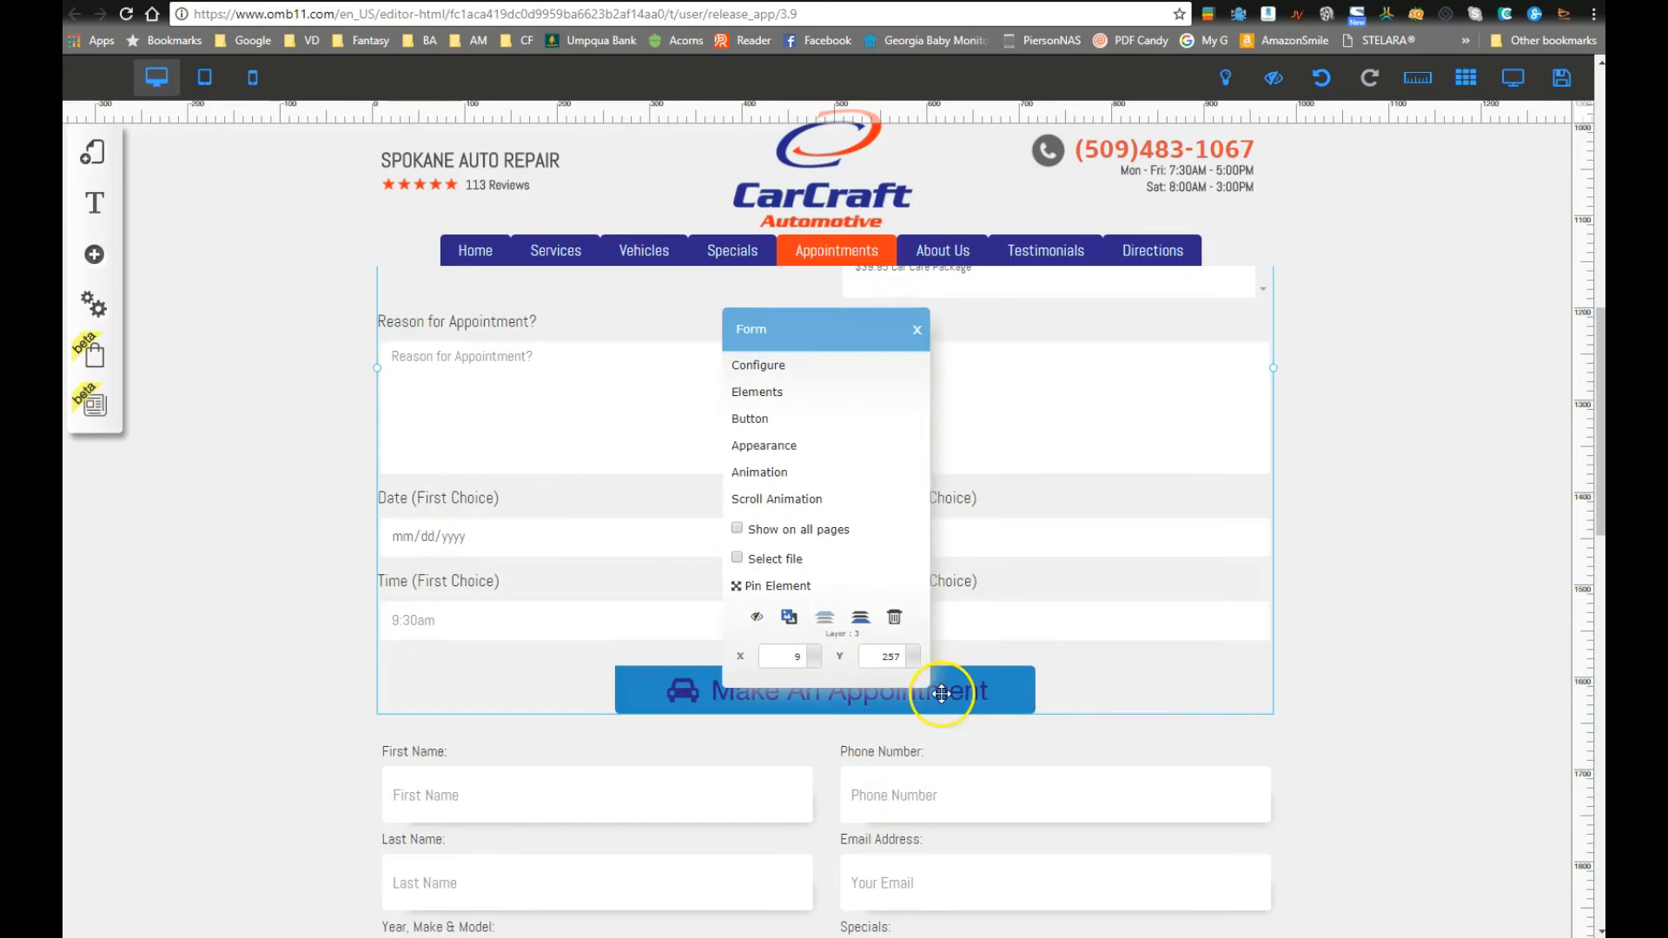
click(780, 446)
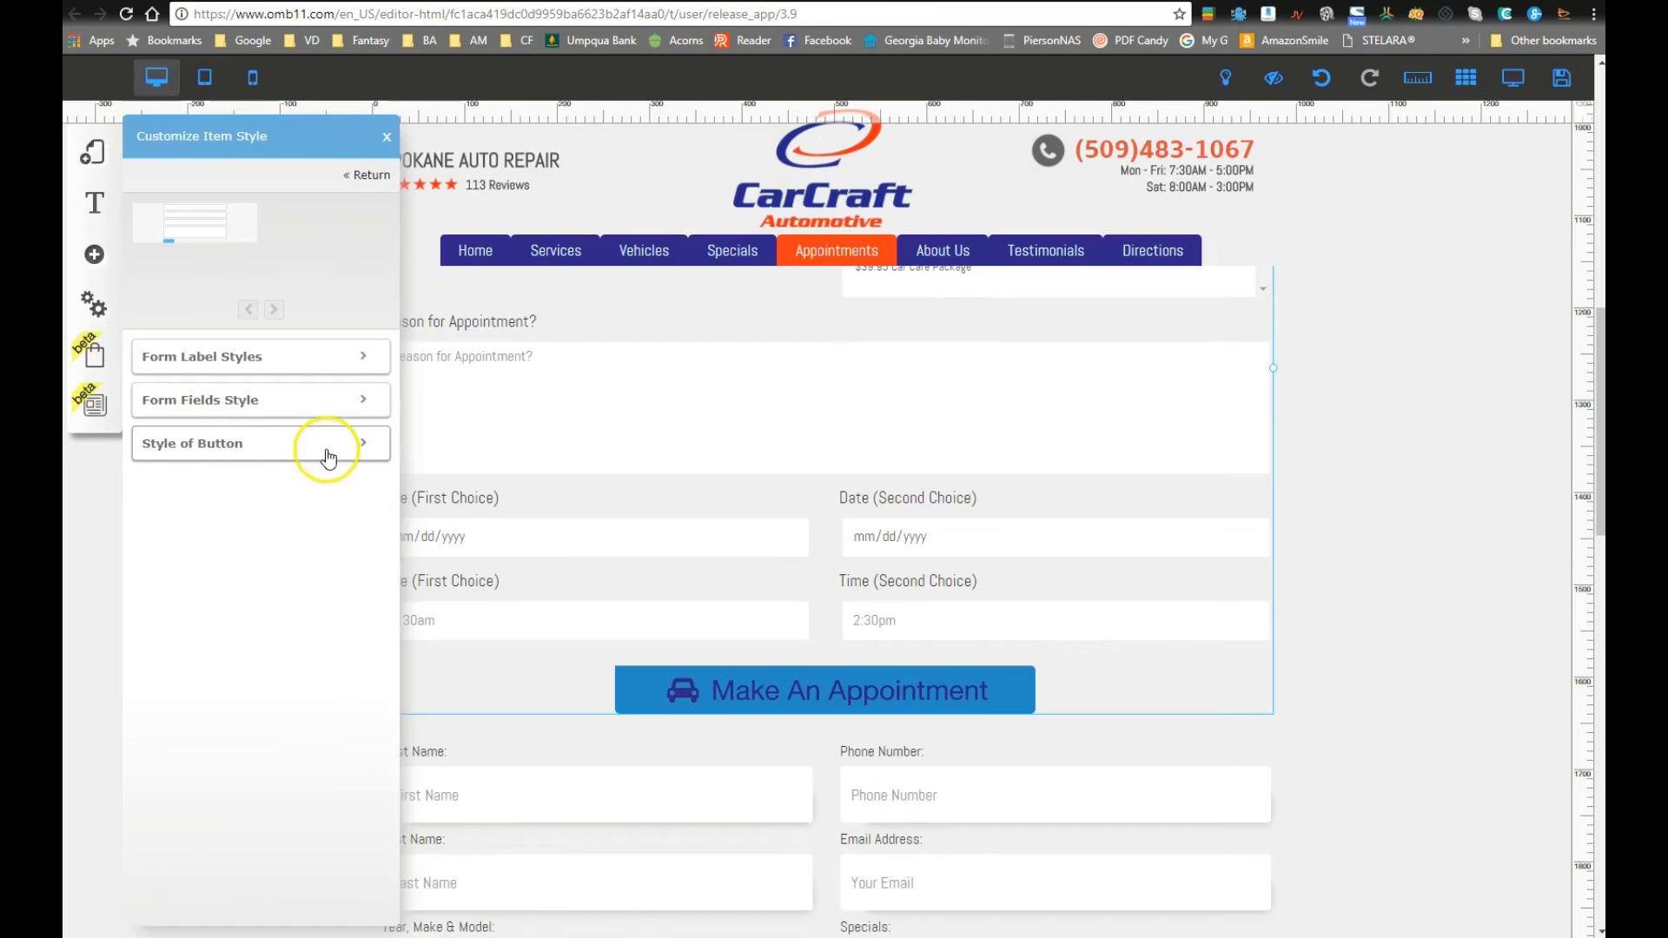
click(304, 443)
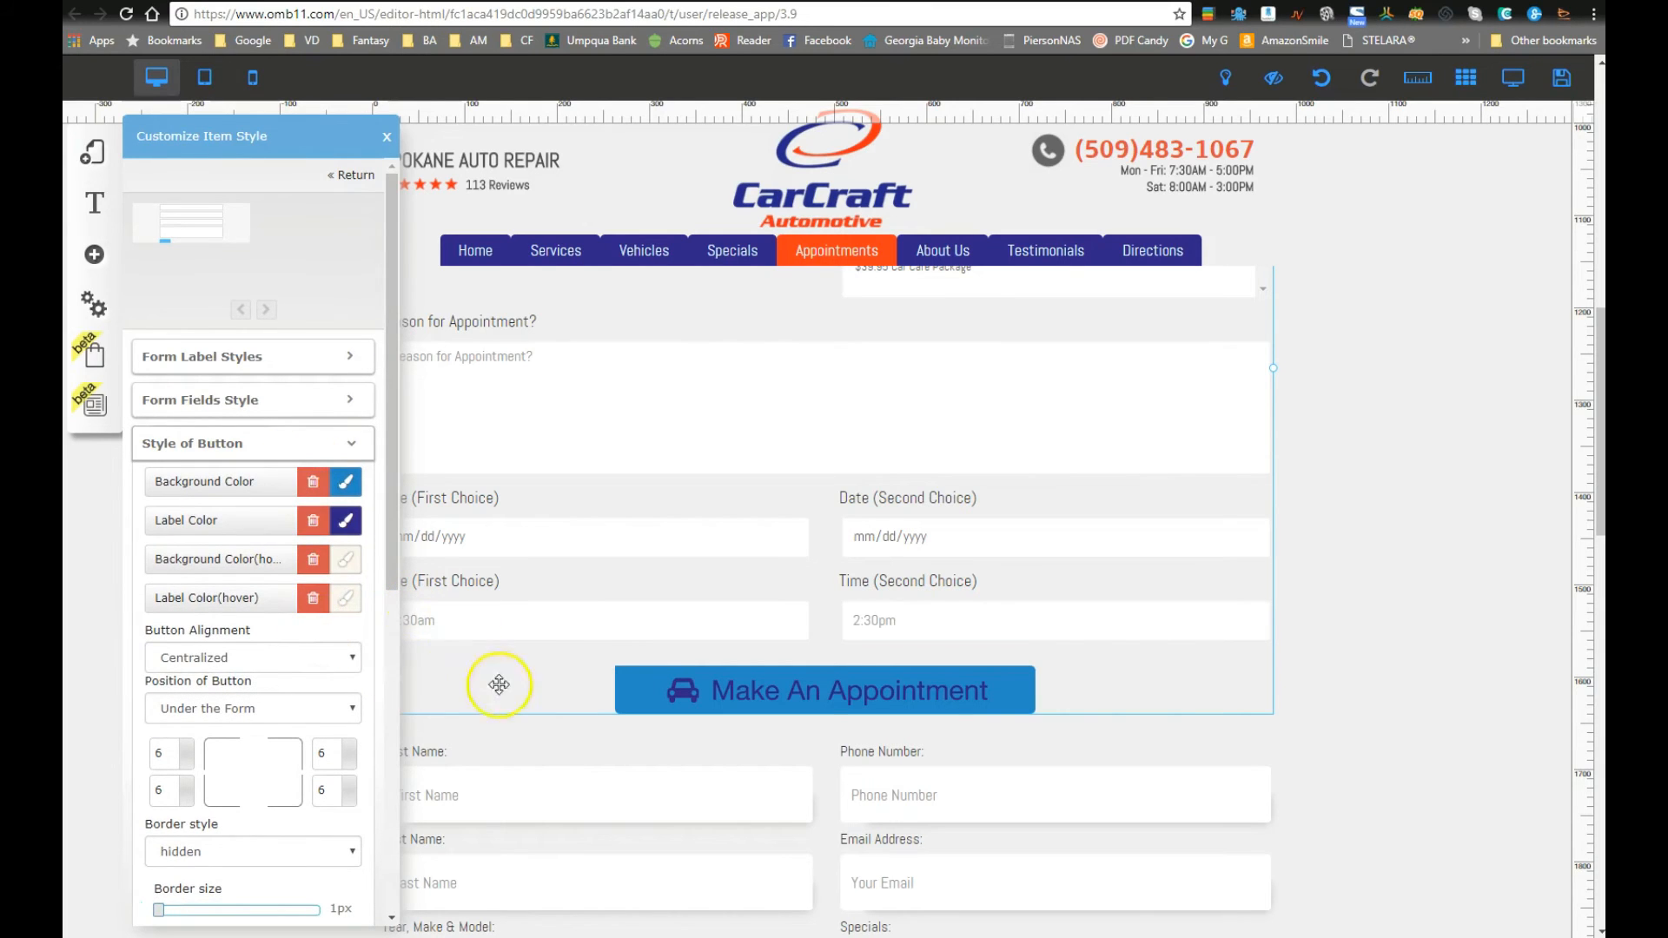
click(348, 565)
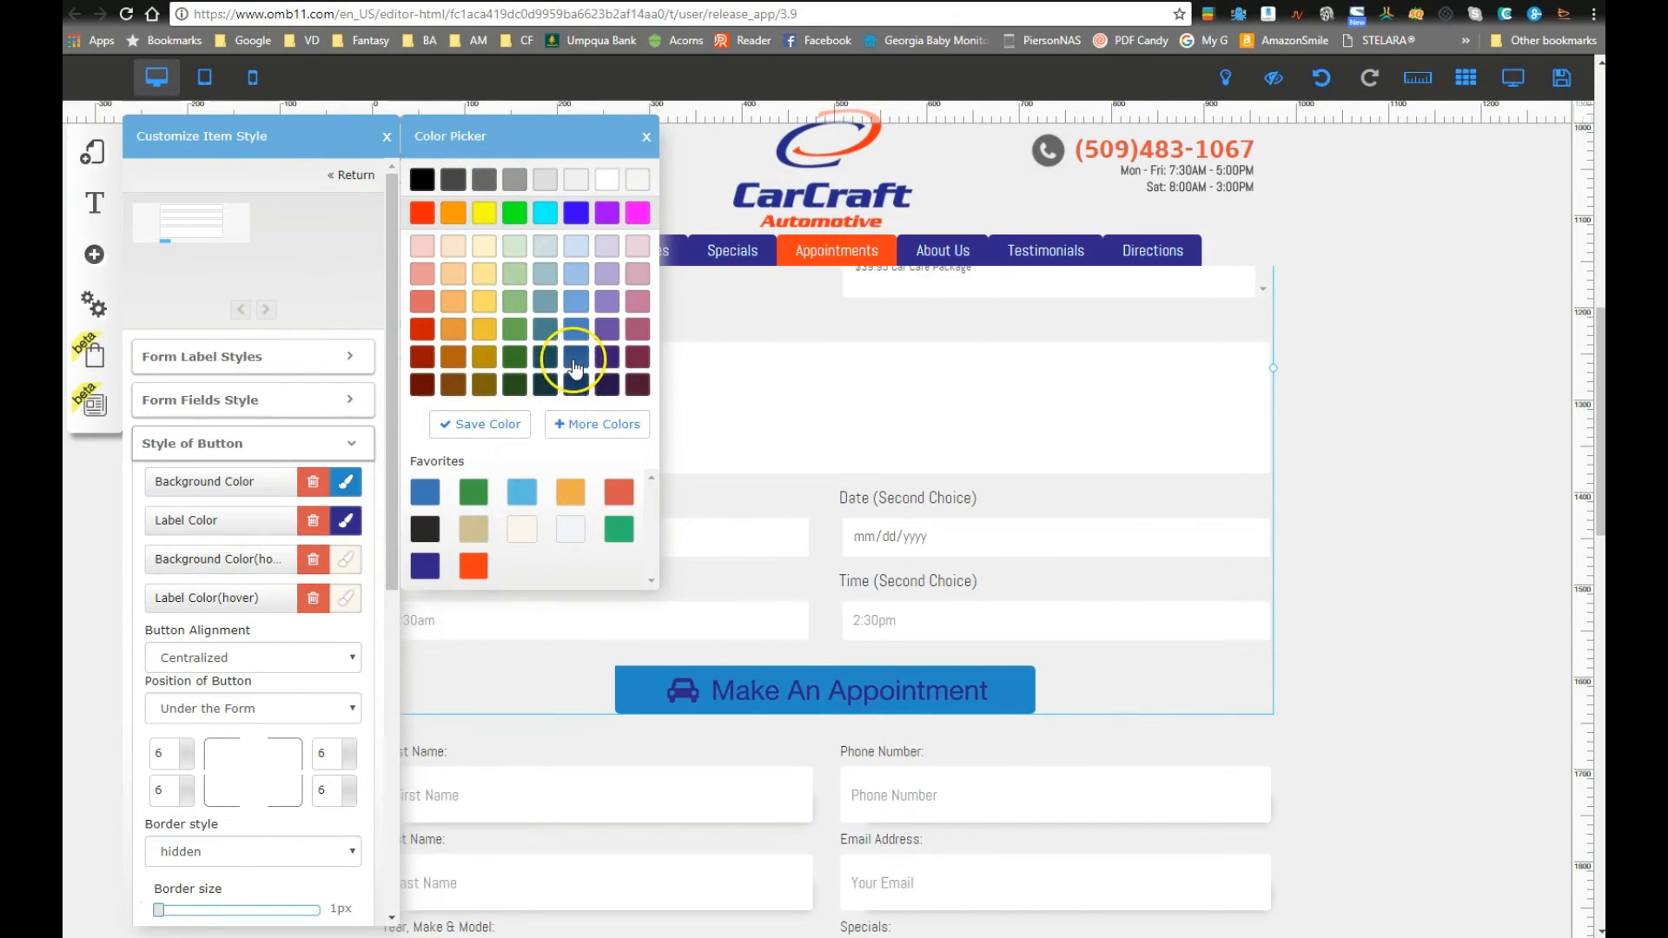
click(575, 356)
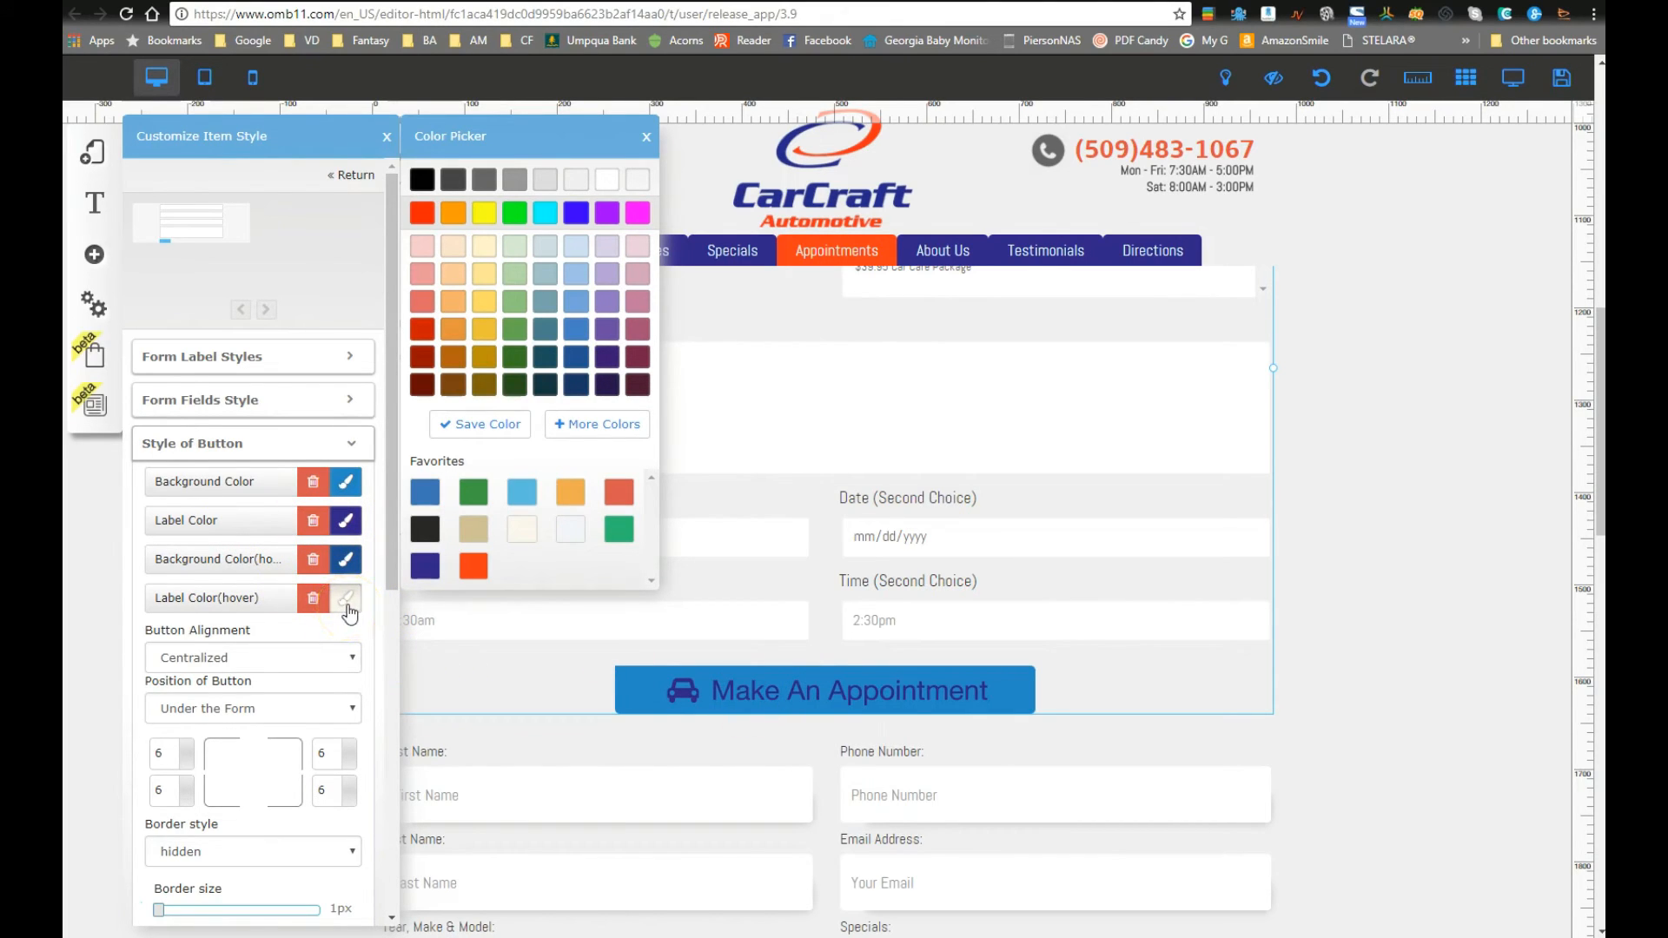
scroll(272, 778, down, 7)
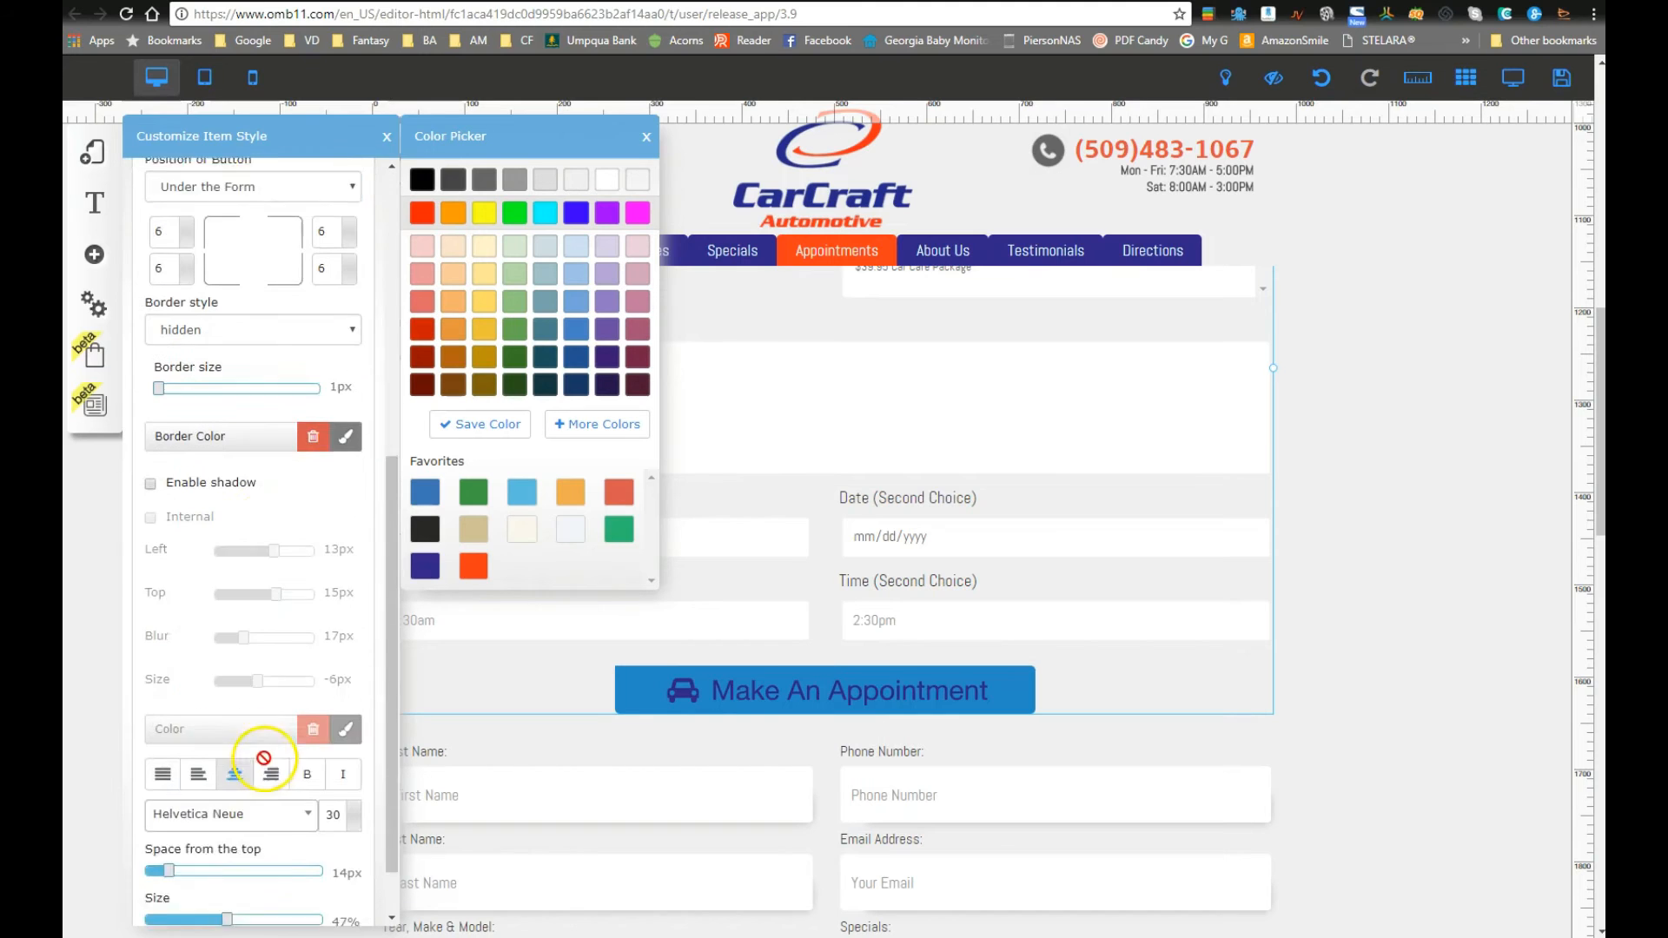
click(386, 136)
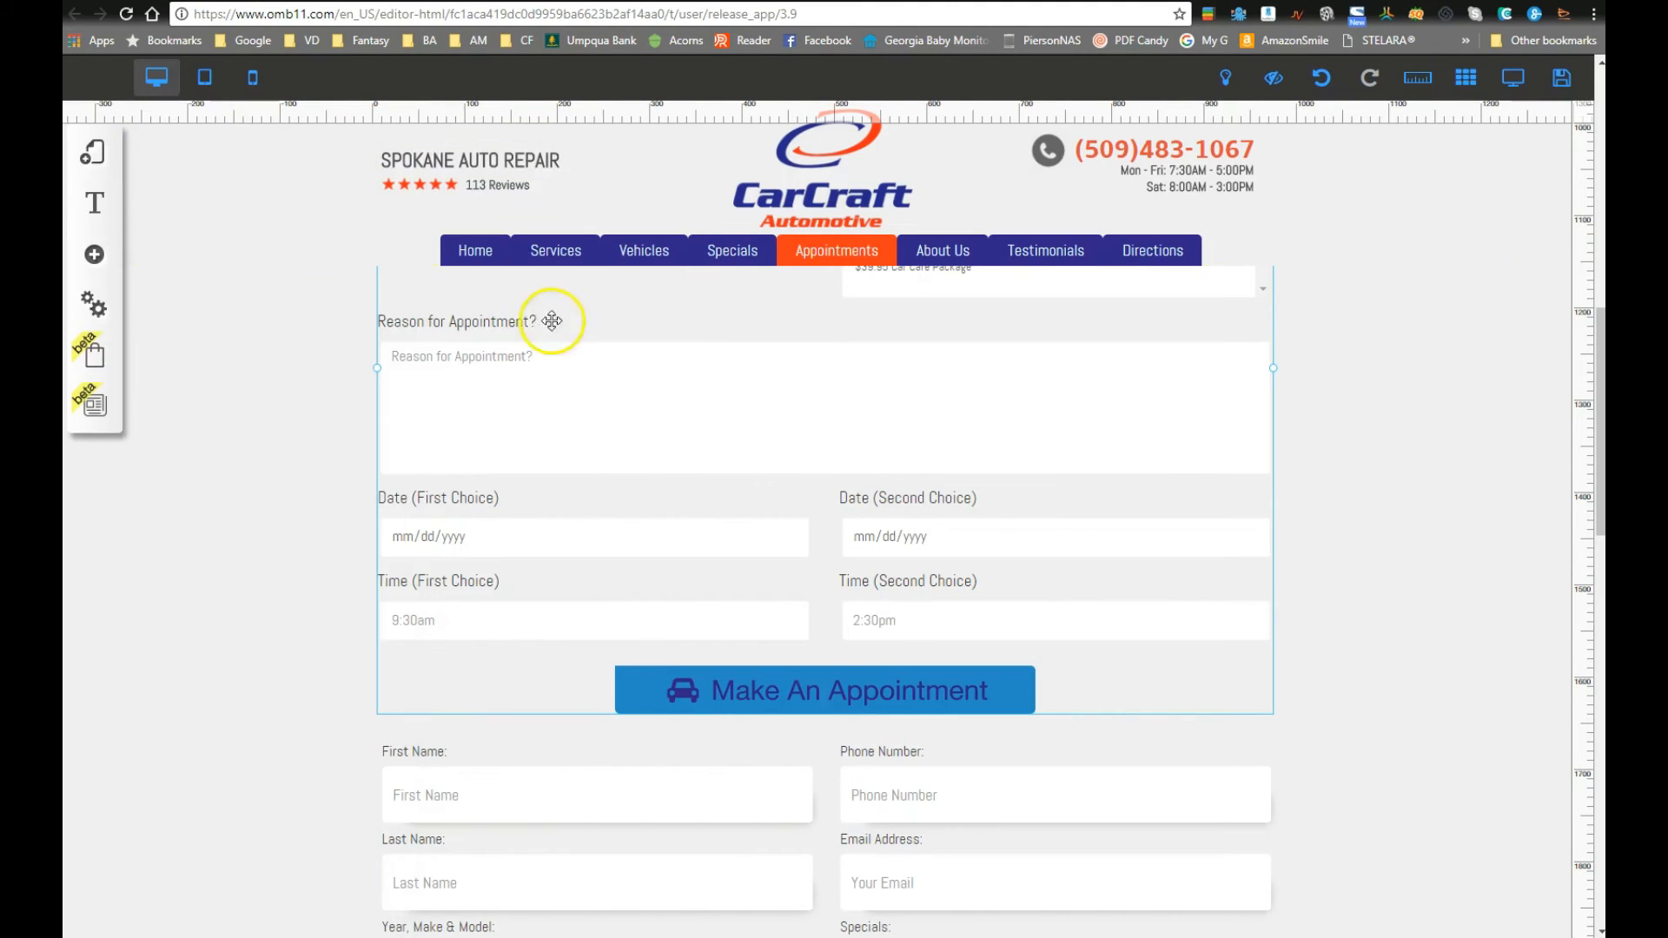
click(1507, 82)
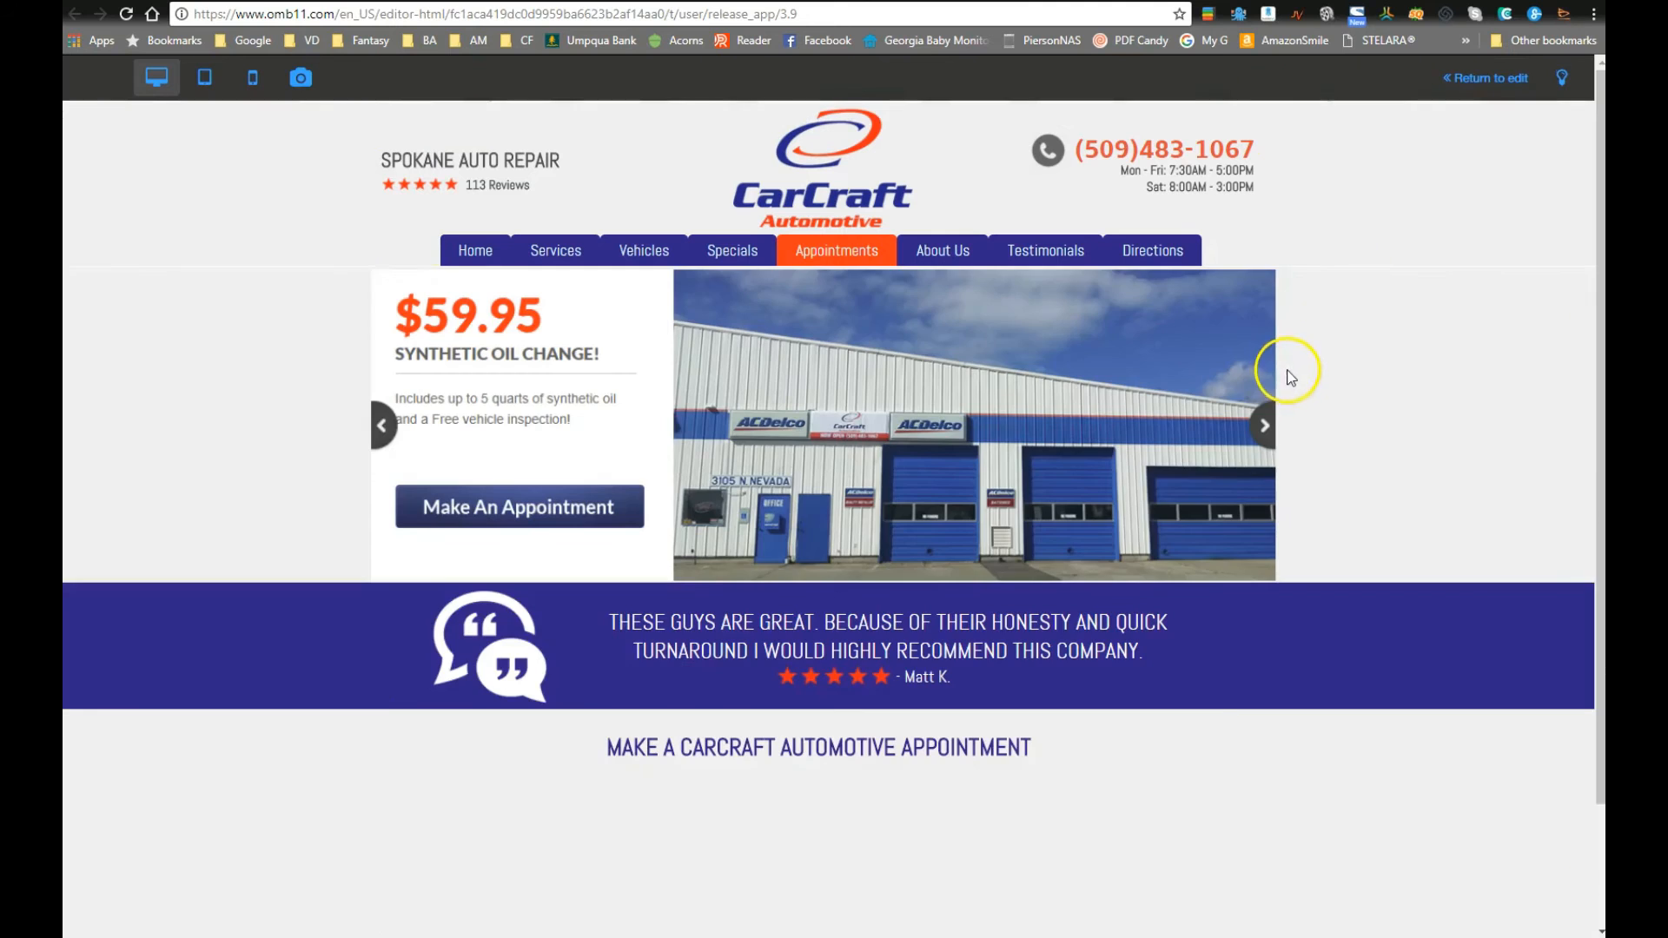
scroll(960, 712, down, 8)
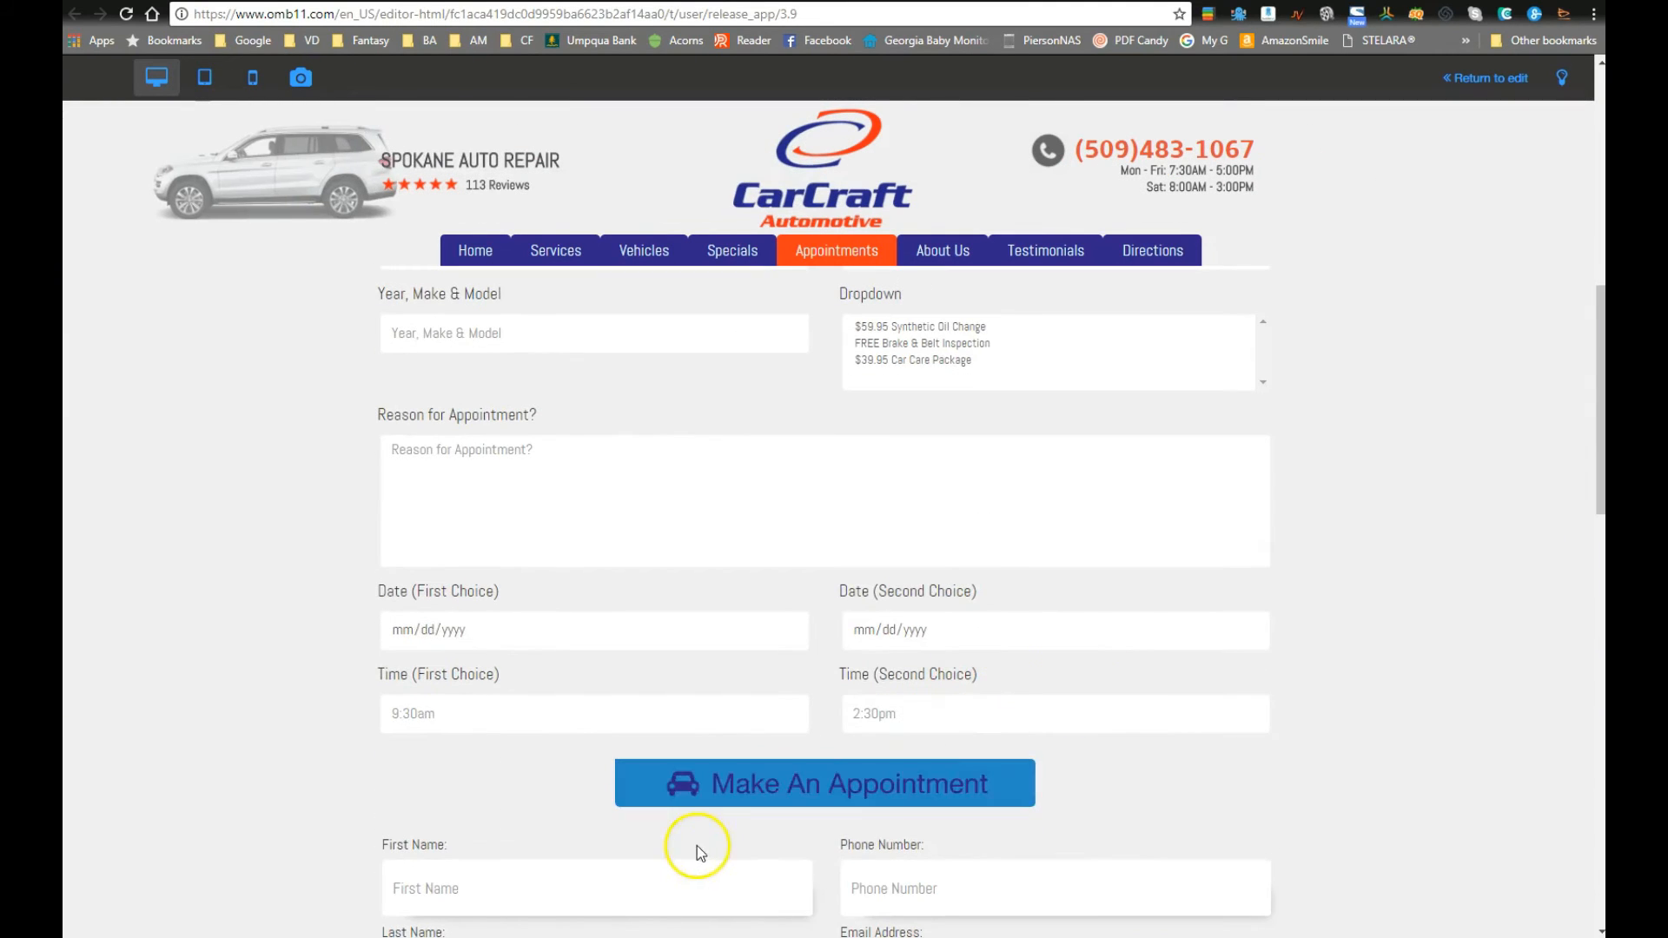
scroll(840, 653, down, 2)
scroll(1236, 659, up, 2)
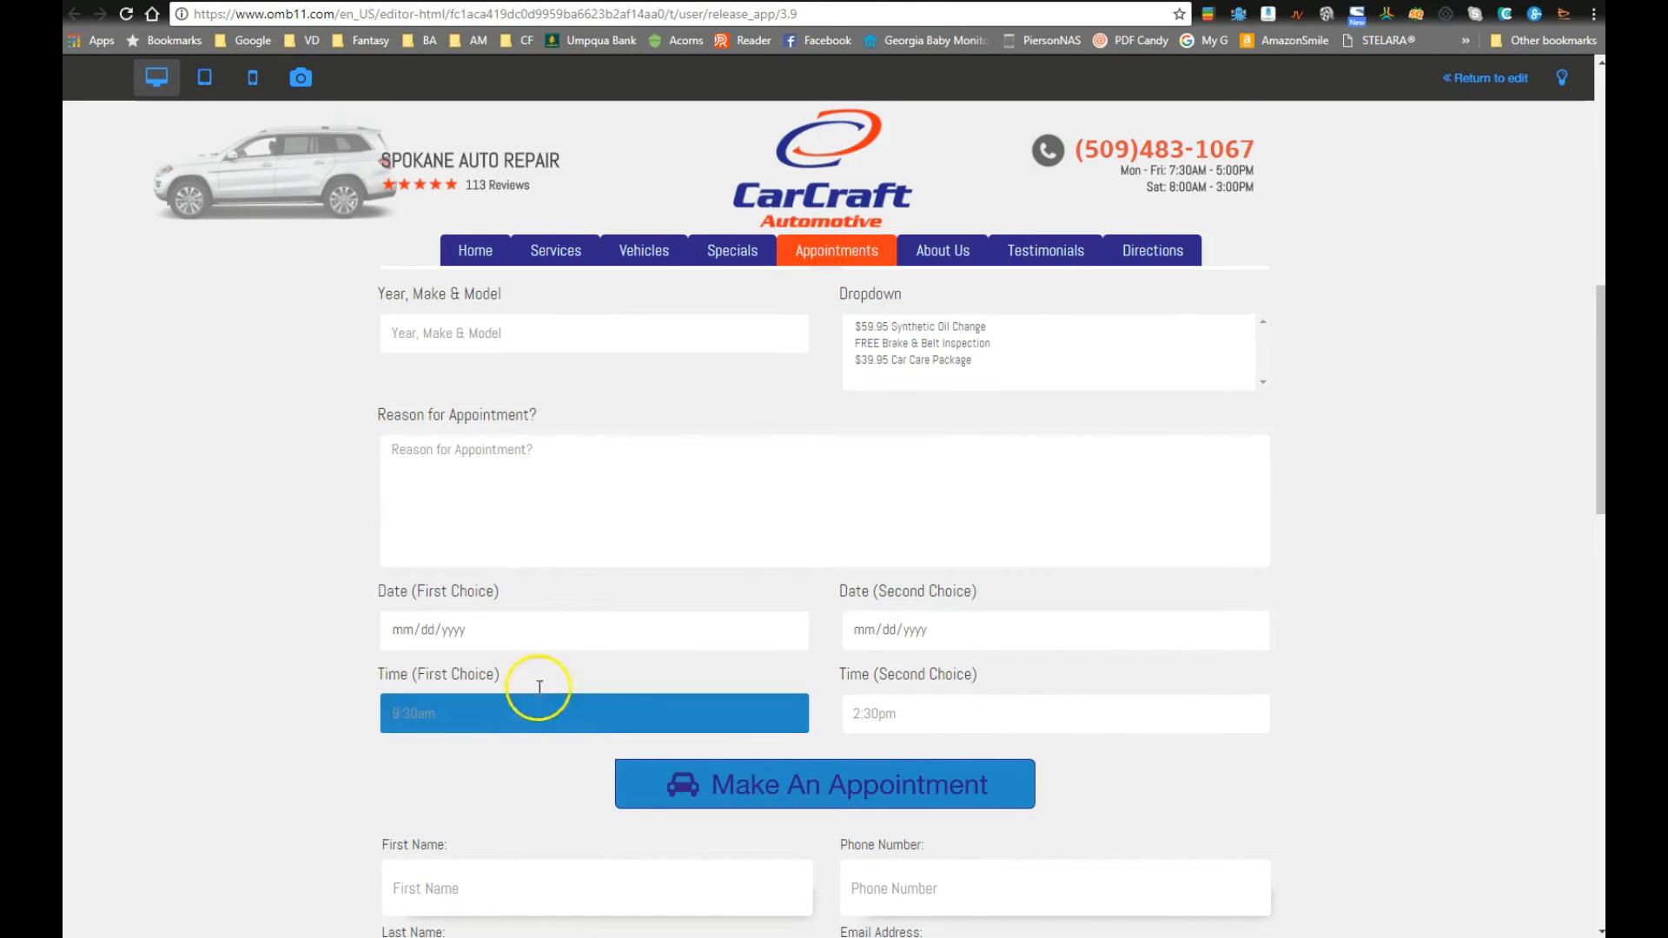
scroll(560, 669, up, 3)
scroll(590, 588, down, 1)
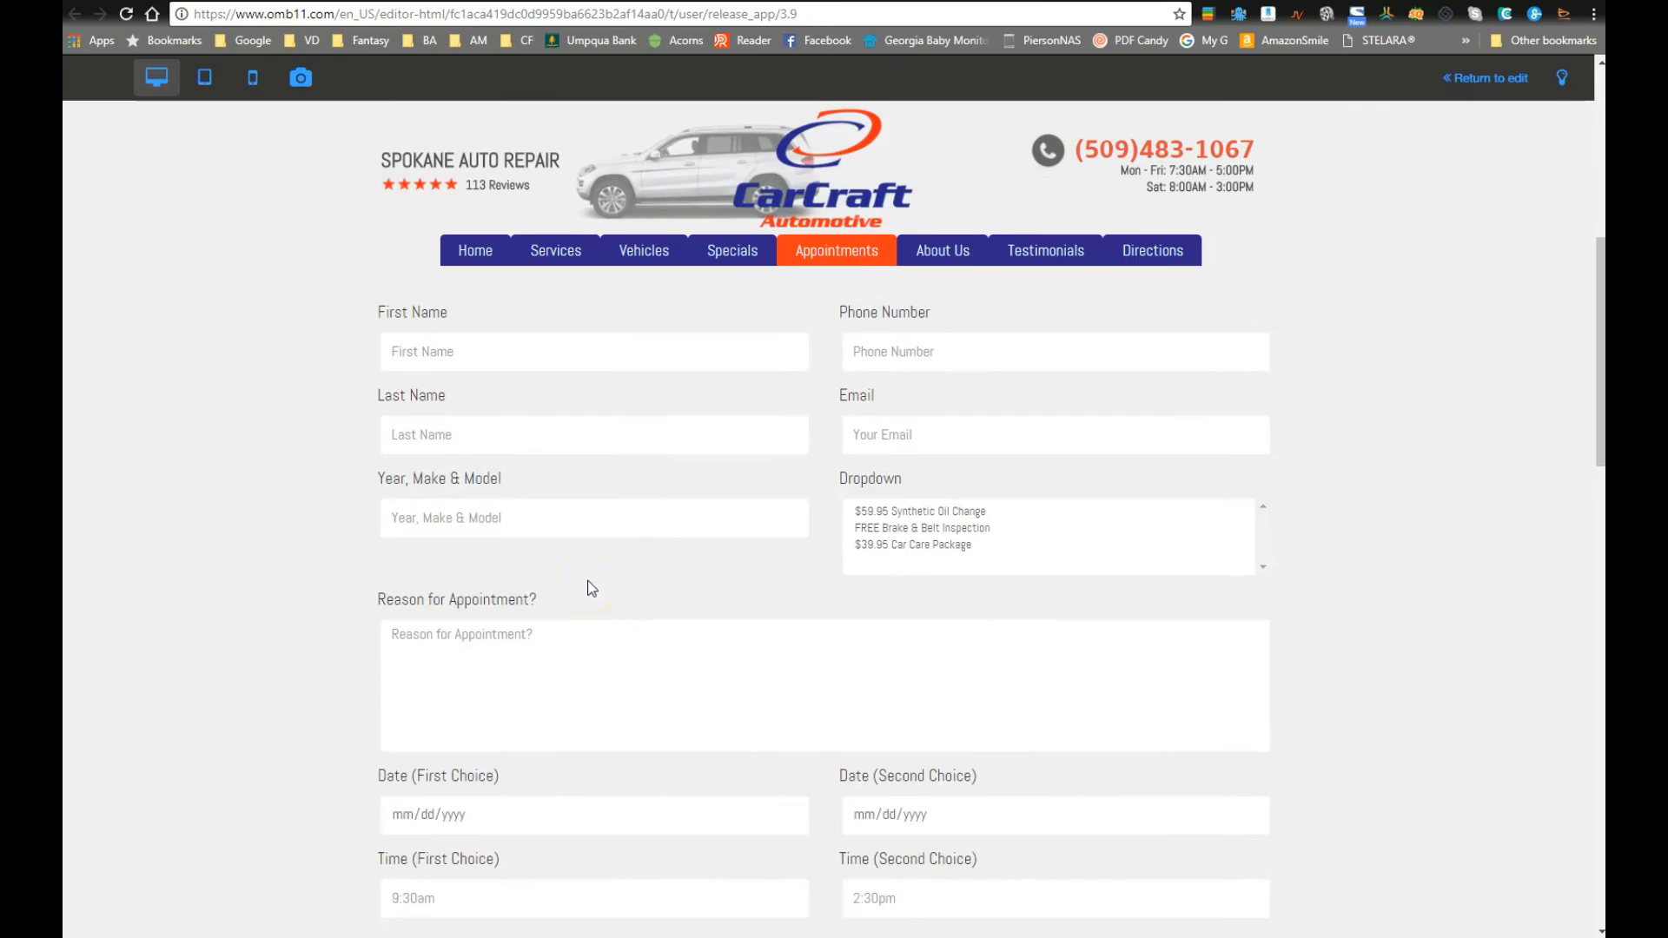
scroll(799, 601, down, 3)
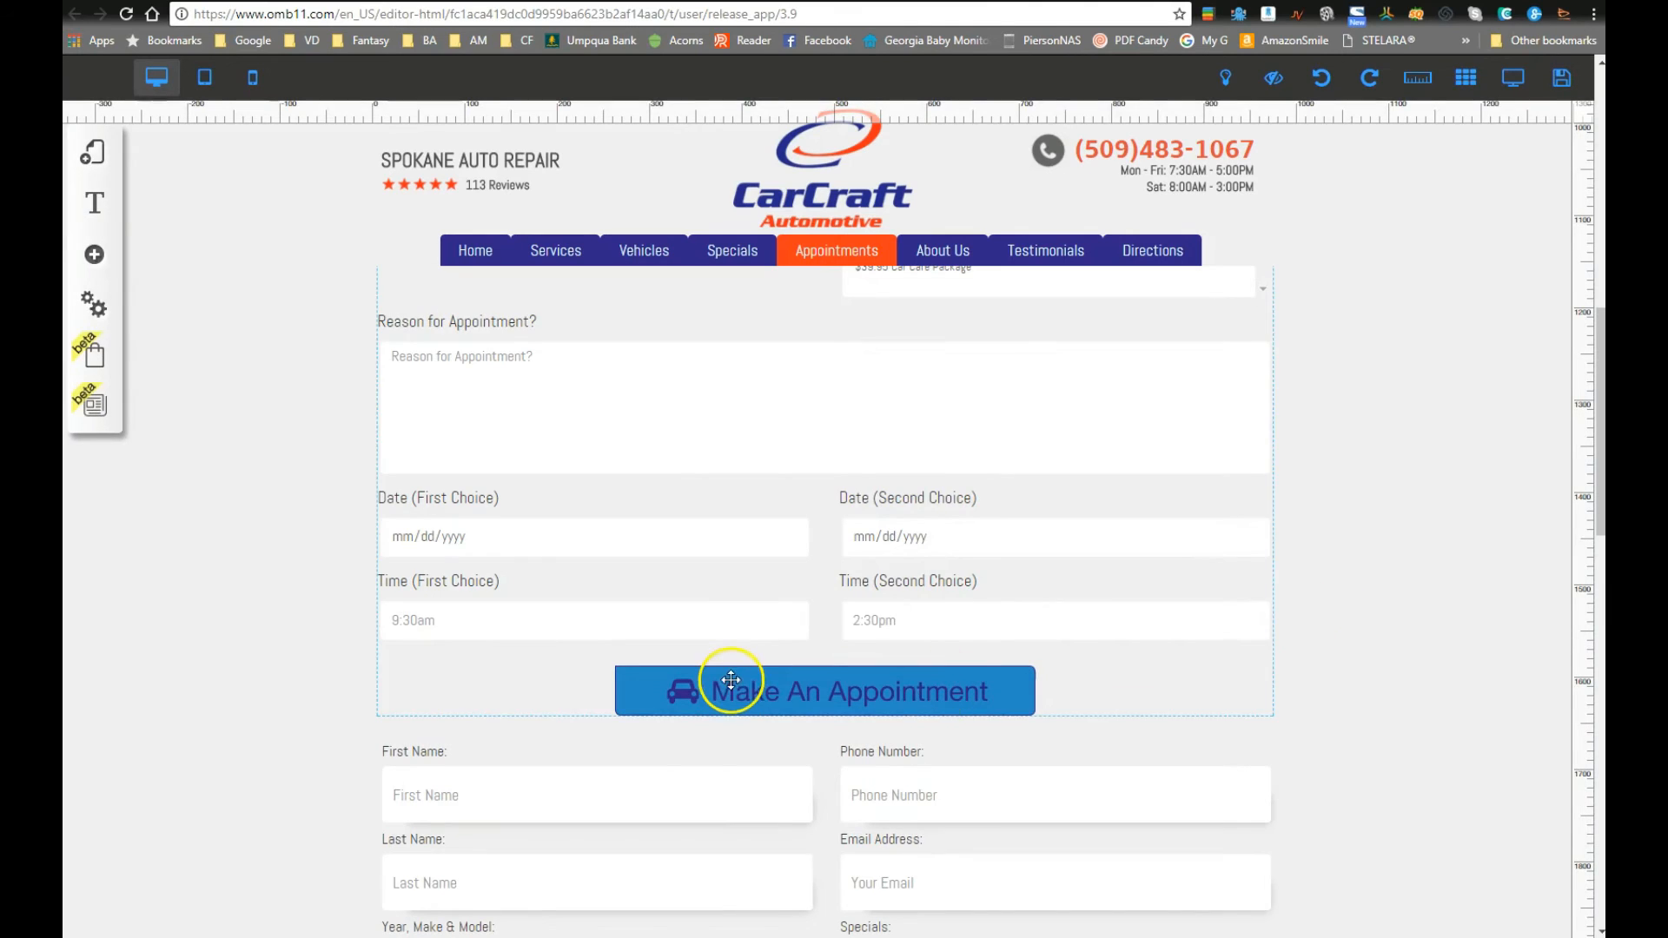
Step: In Form Label Styles, lower the label font size from 18 to 16 and make labels bold
click(721, 679)
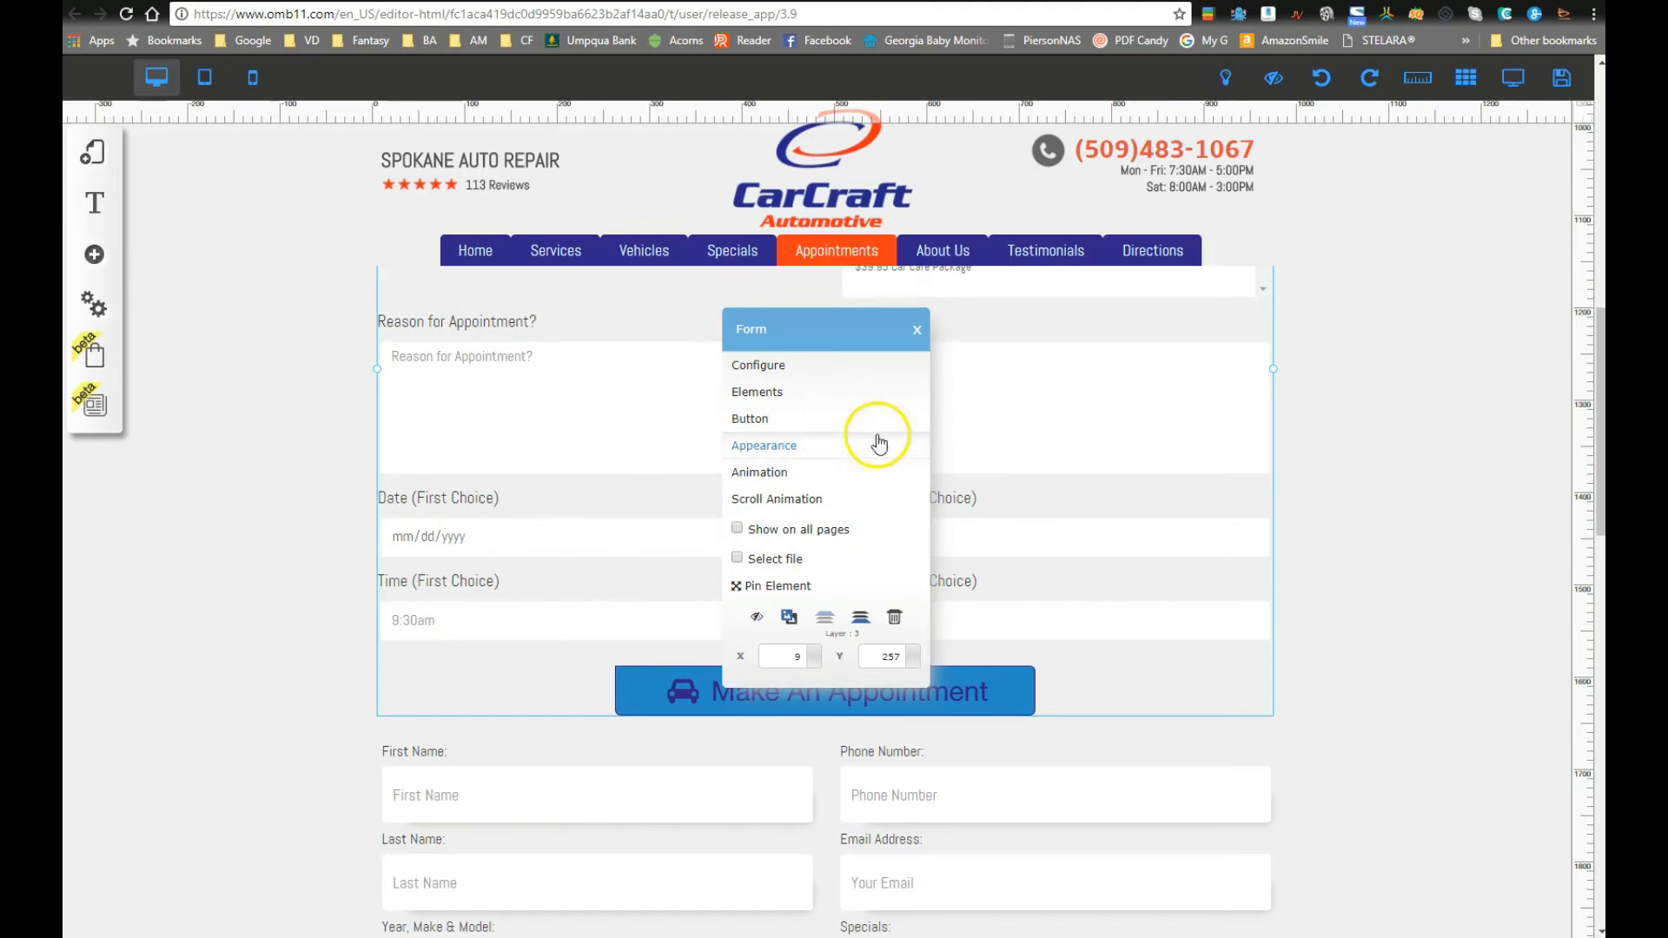
click(787, 447)
click(337, 355)
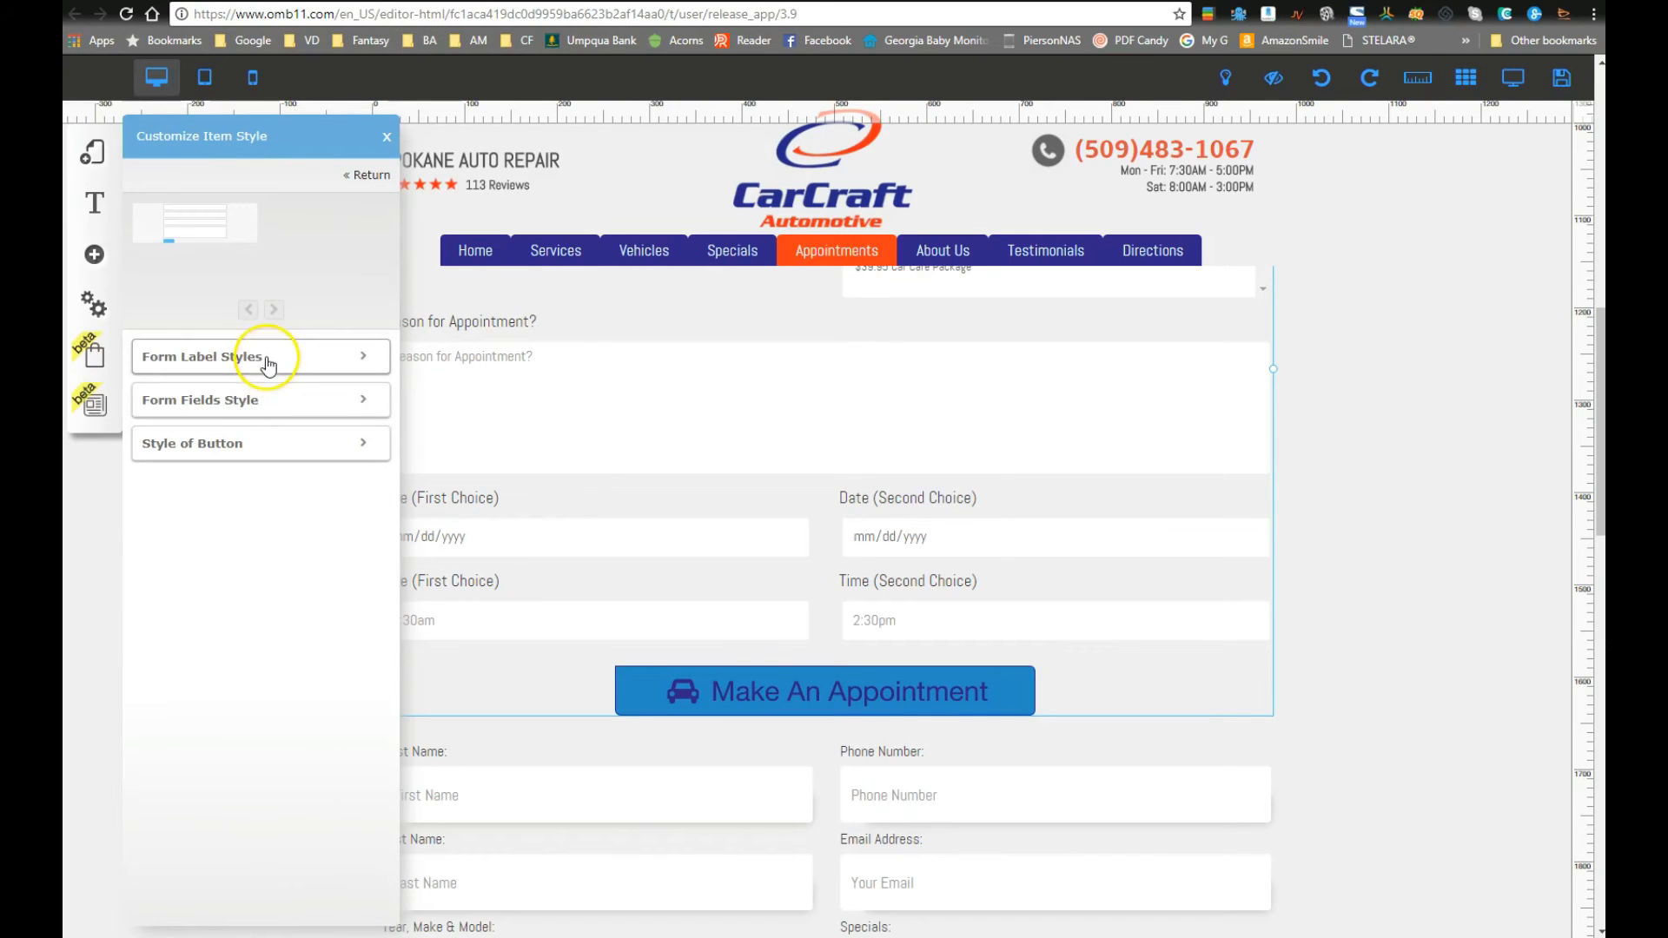
click(267, 362)
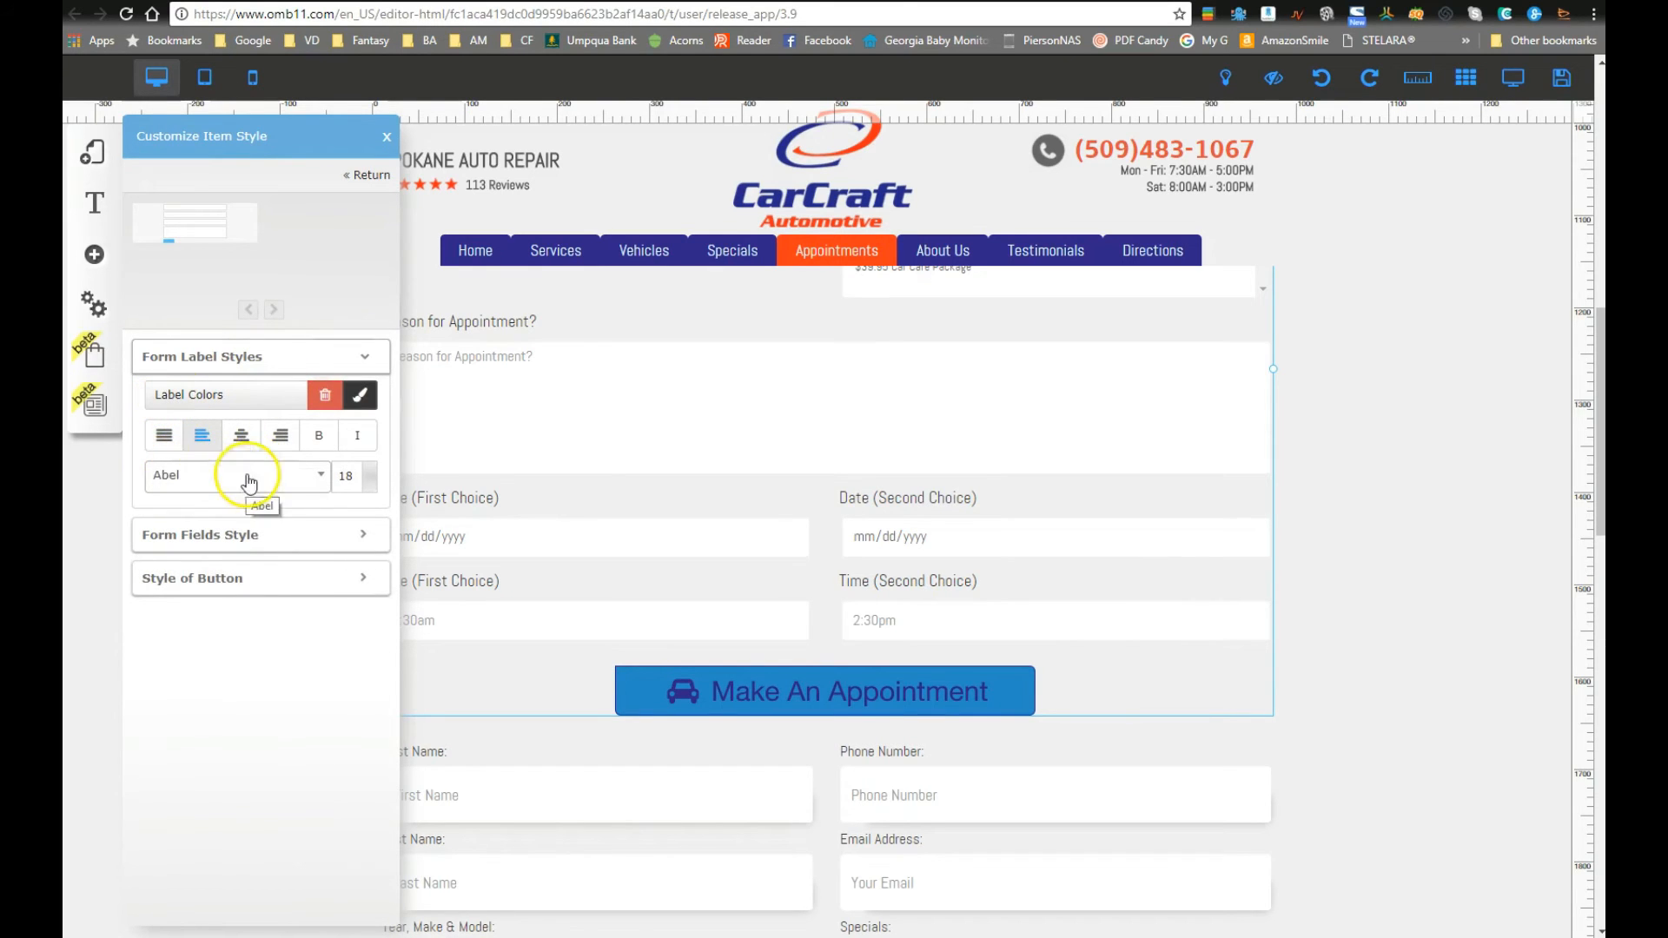
click(367, 487)
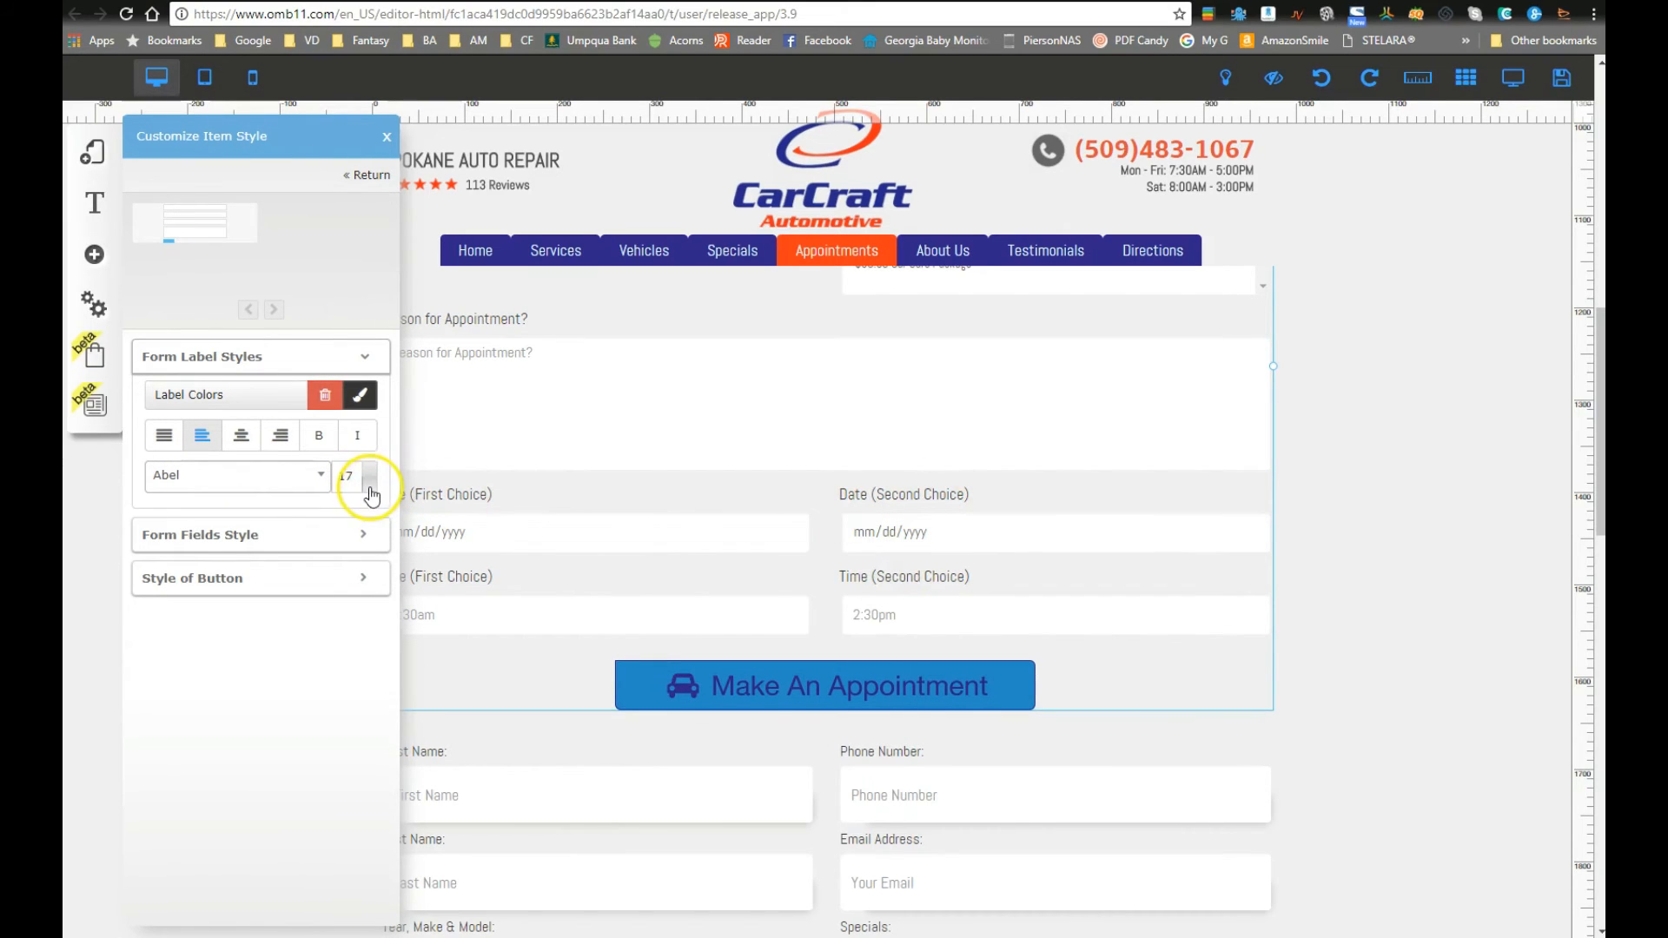
click(371, 494)
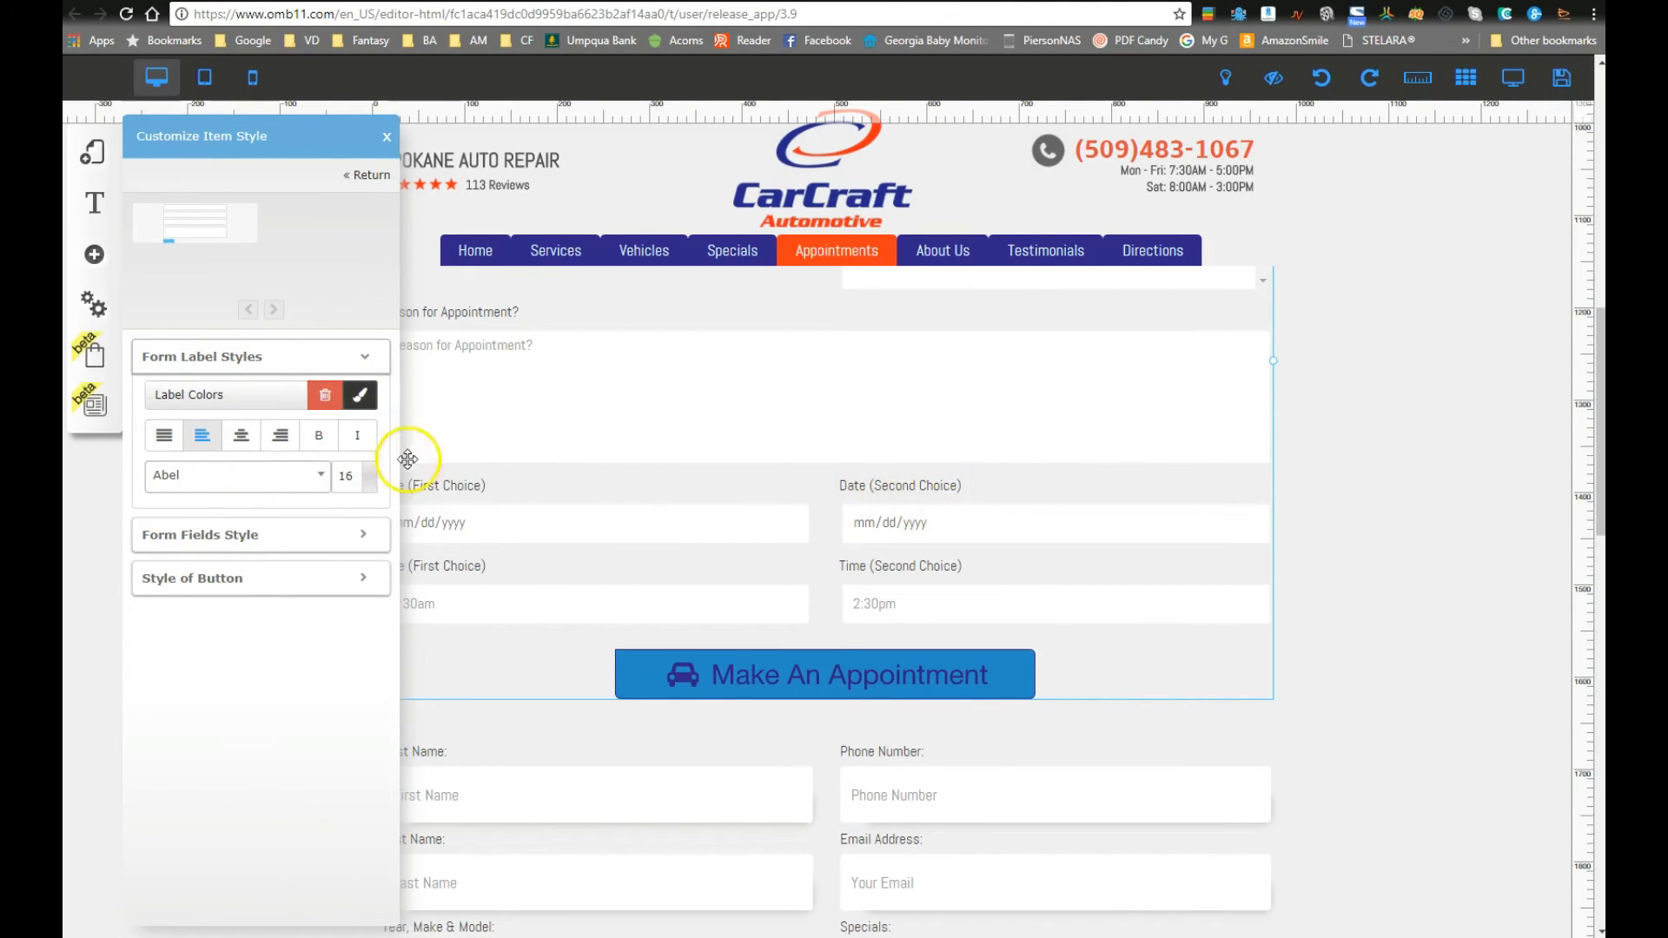
click(318, 435)
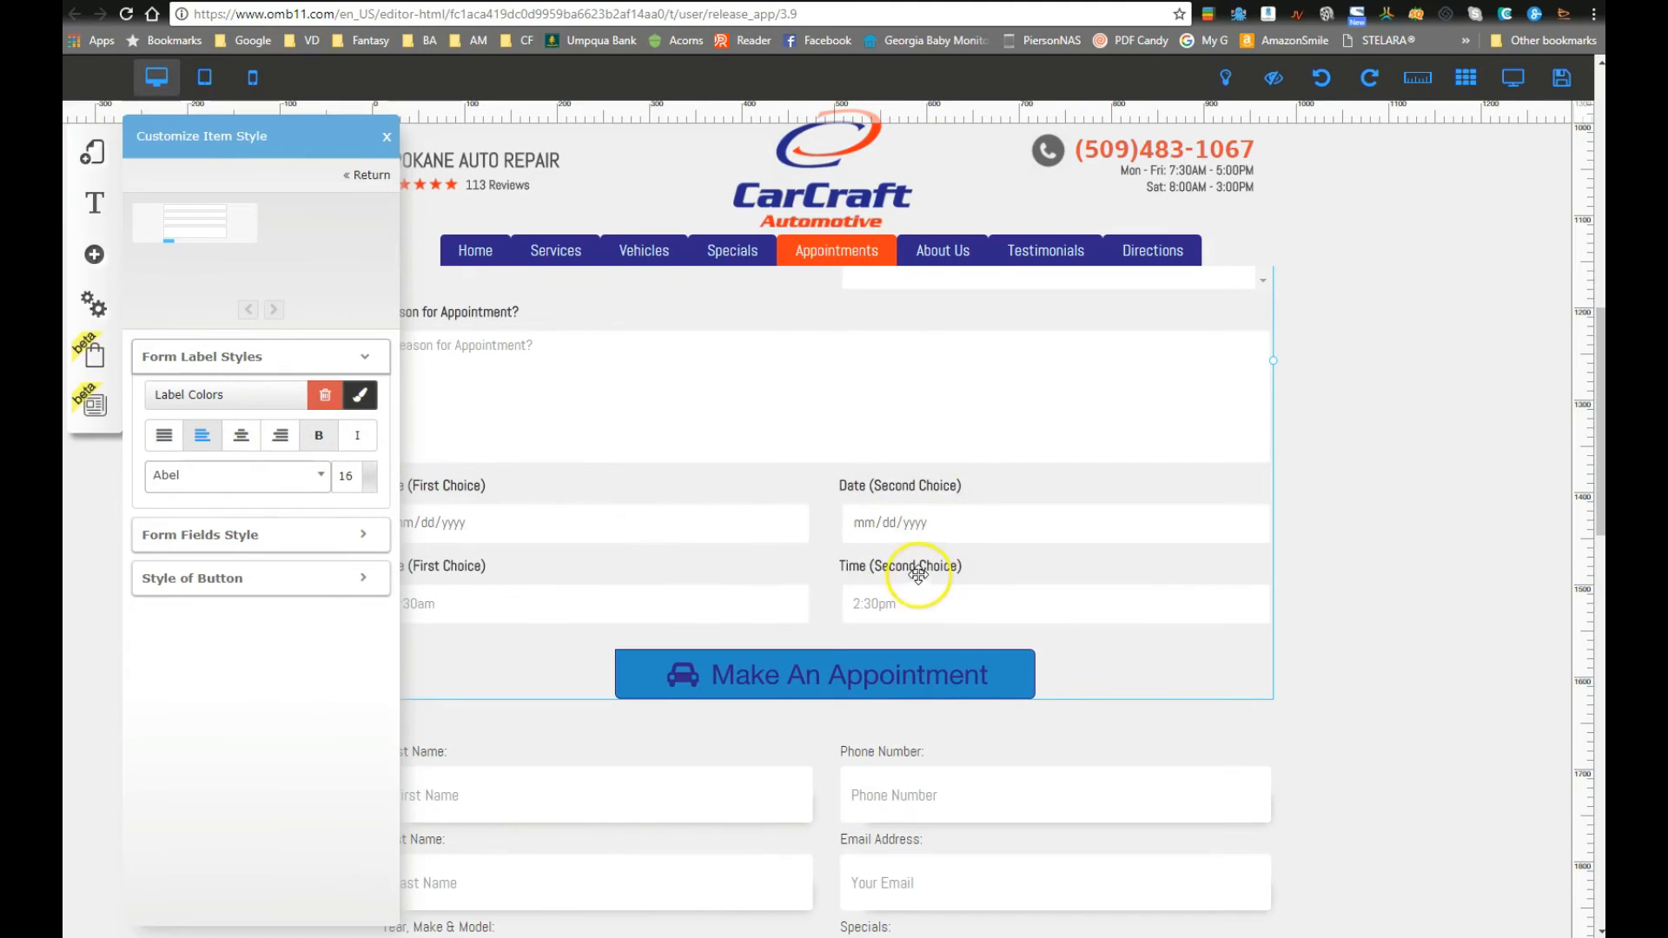
click(194, 363)
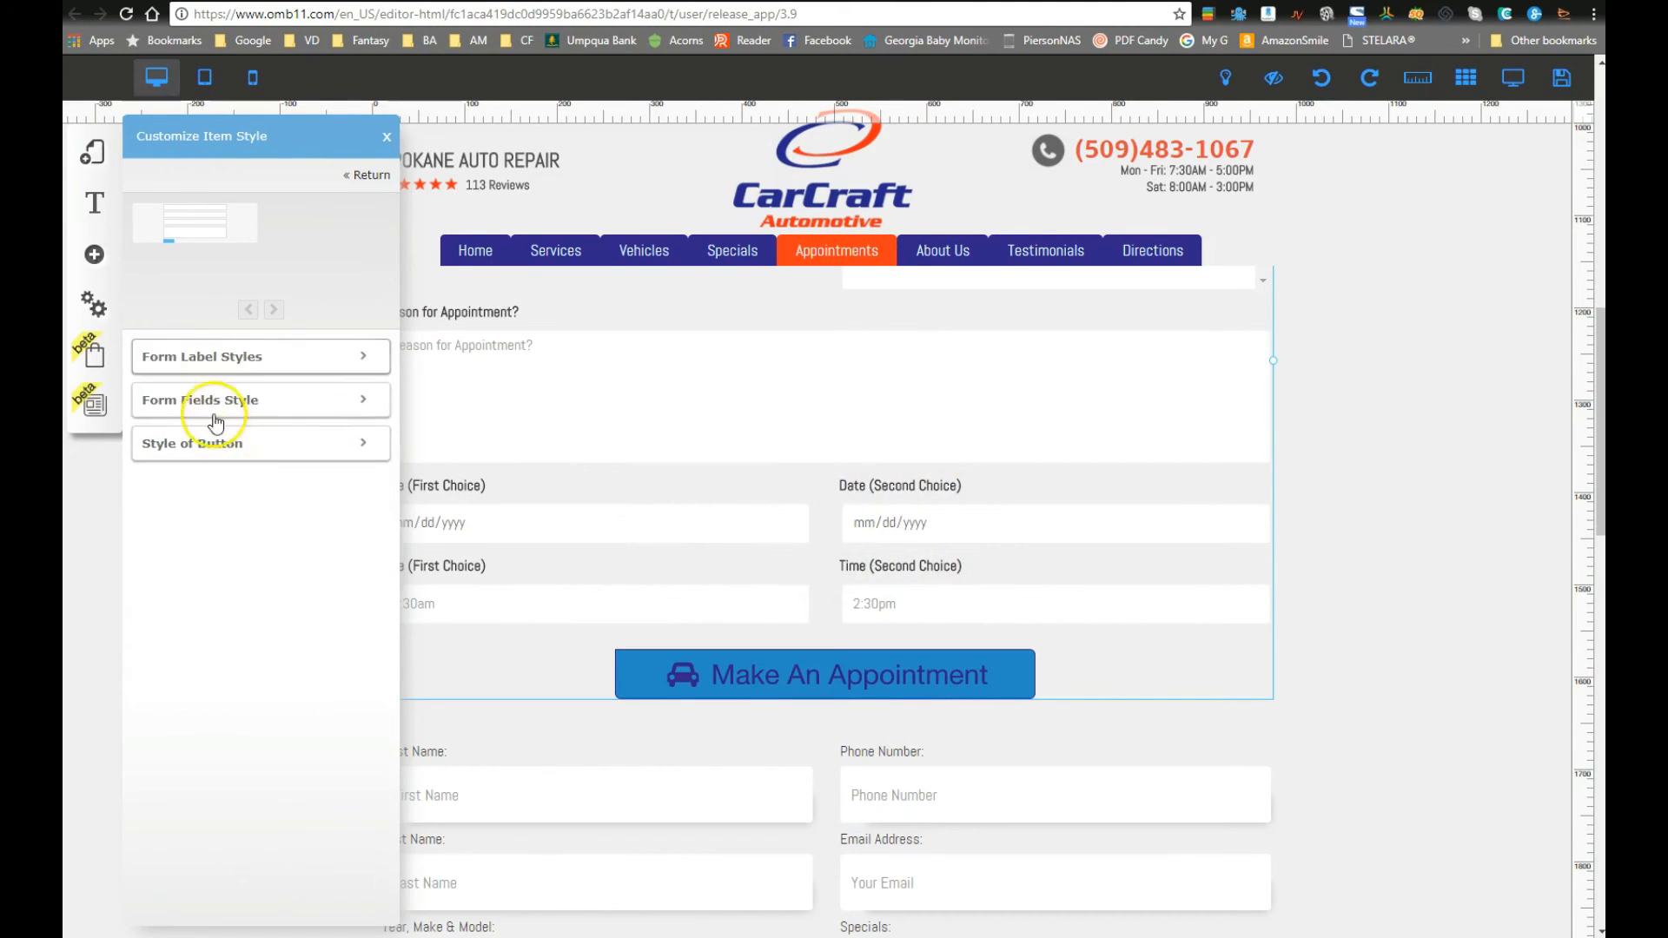
Step: Give the form fields font size 15, 8px field spacing and 34px height
click(211, 405)
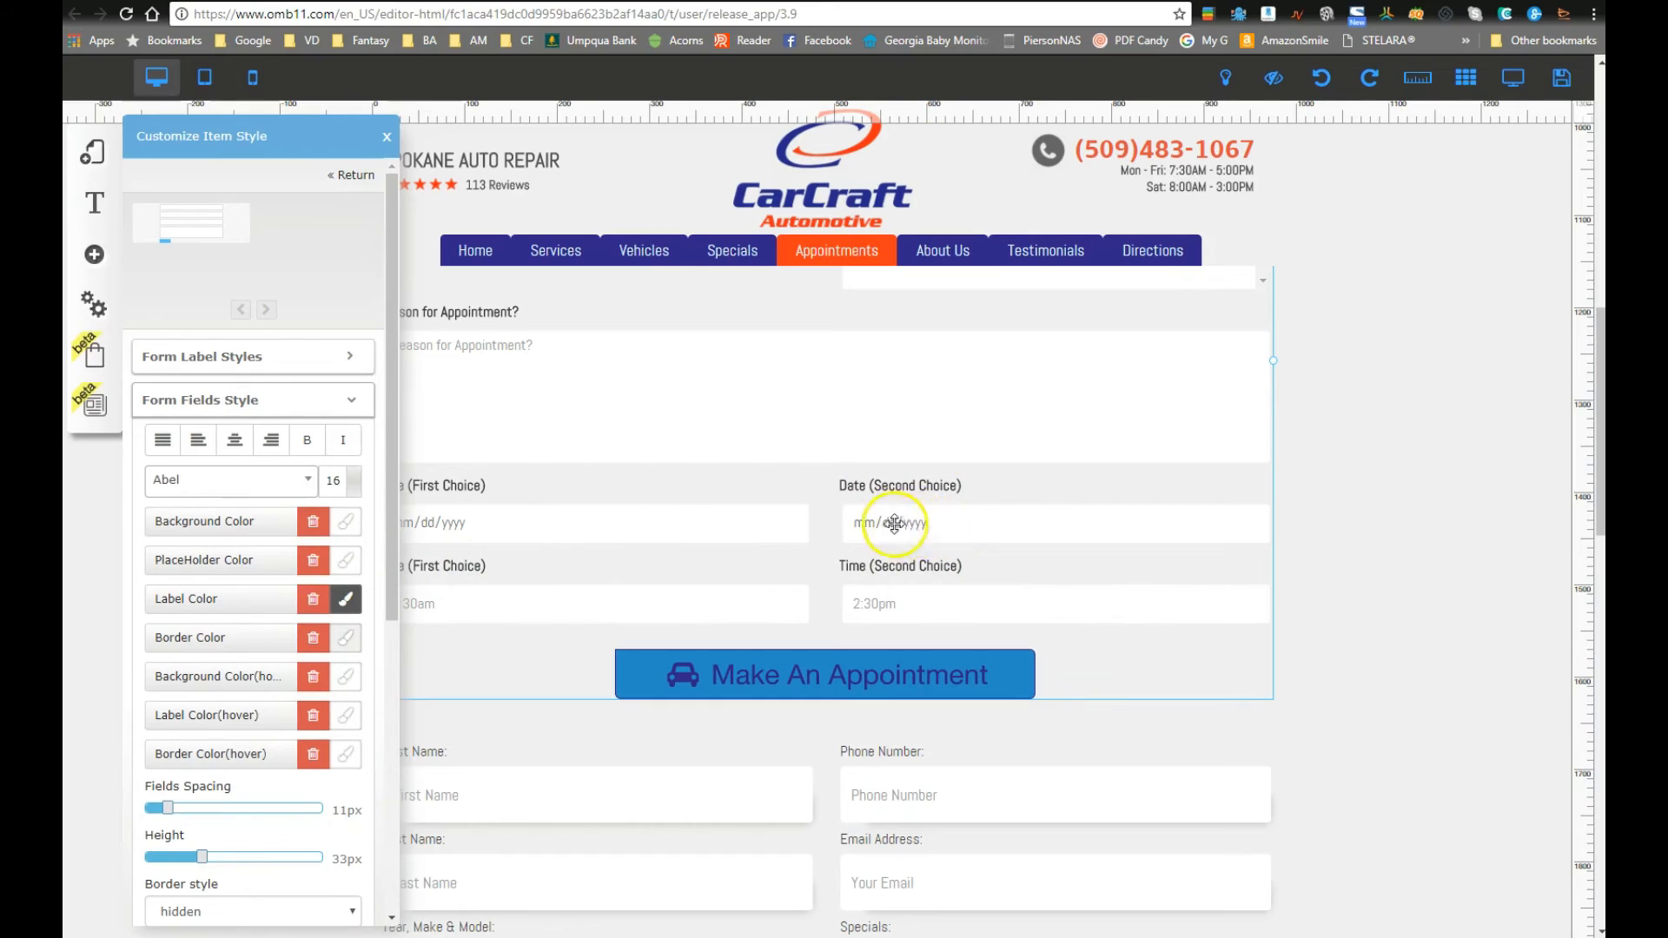
click(353, 492)
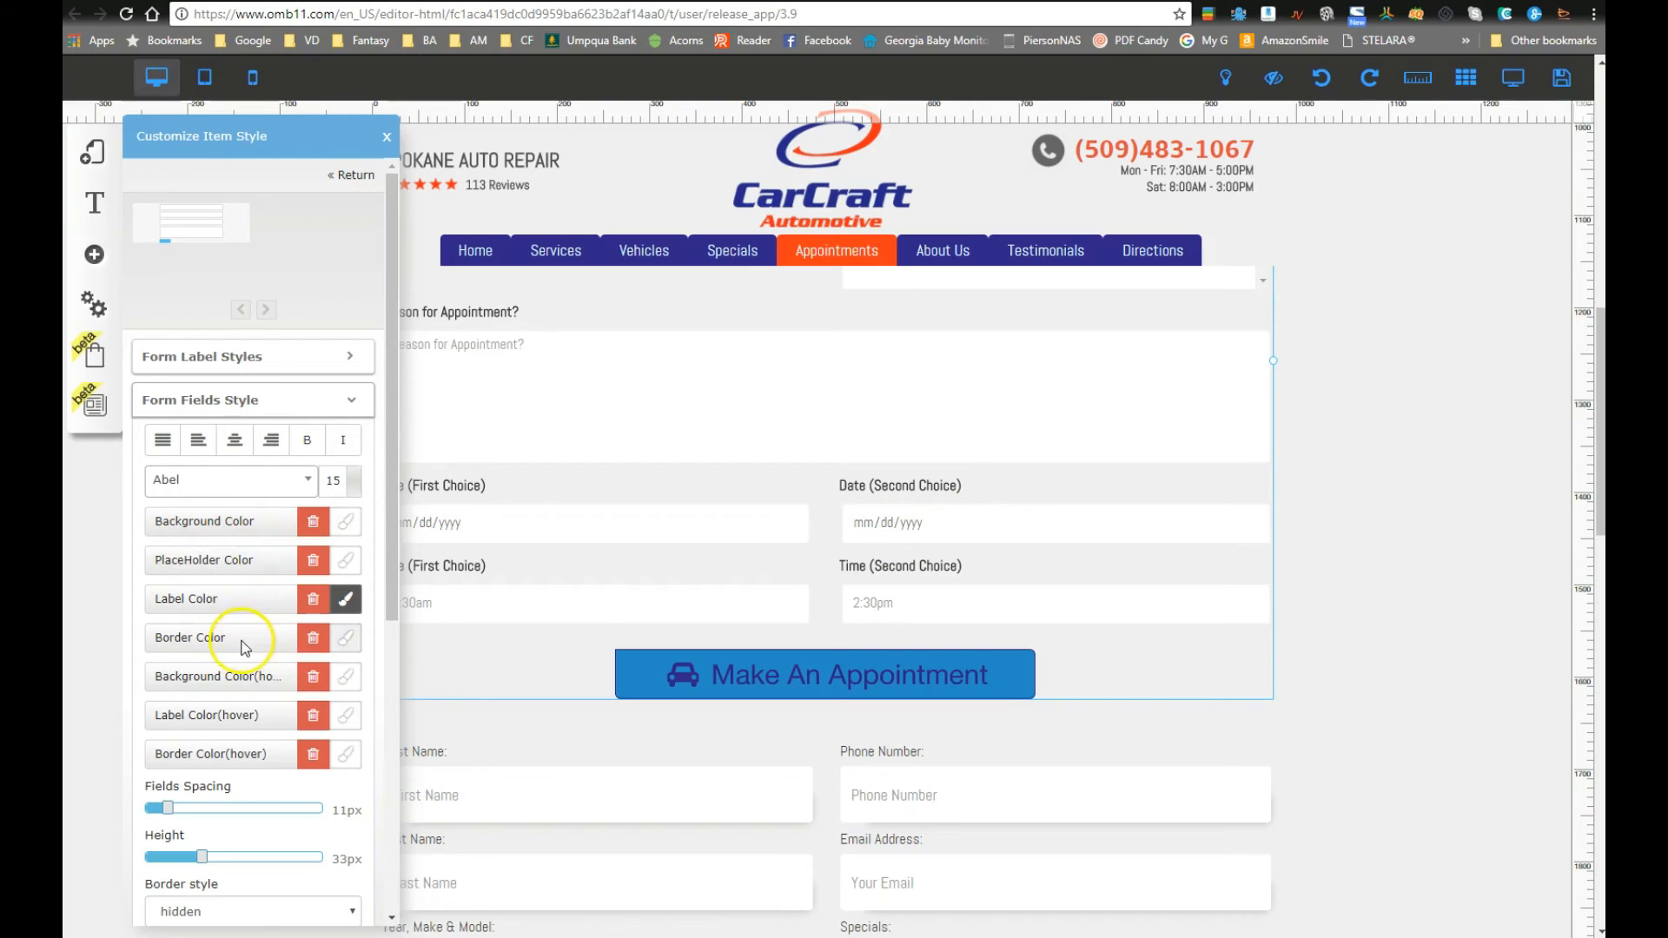
scroll(249, 643, down, 3)
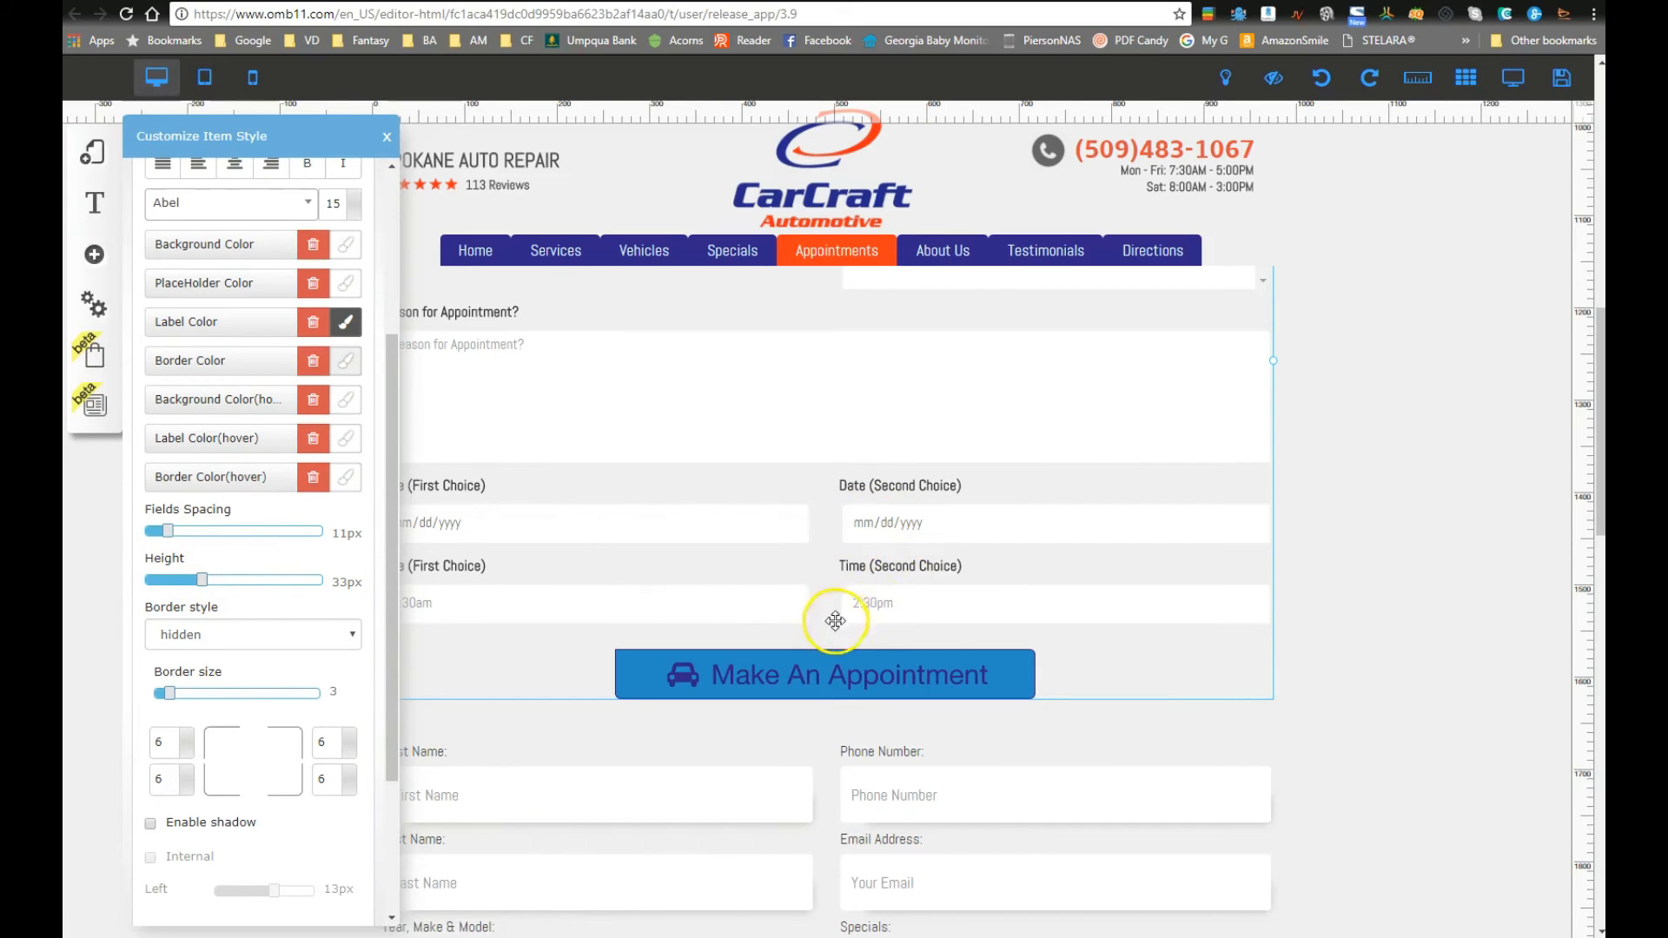
drag(203, 579, 211, 589)
scroll(633, 565, up, 3)
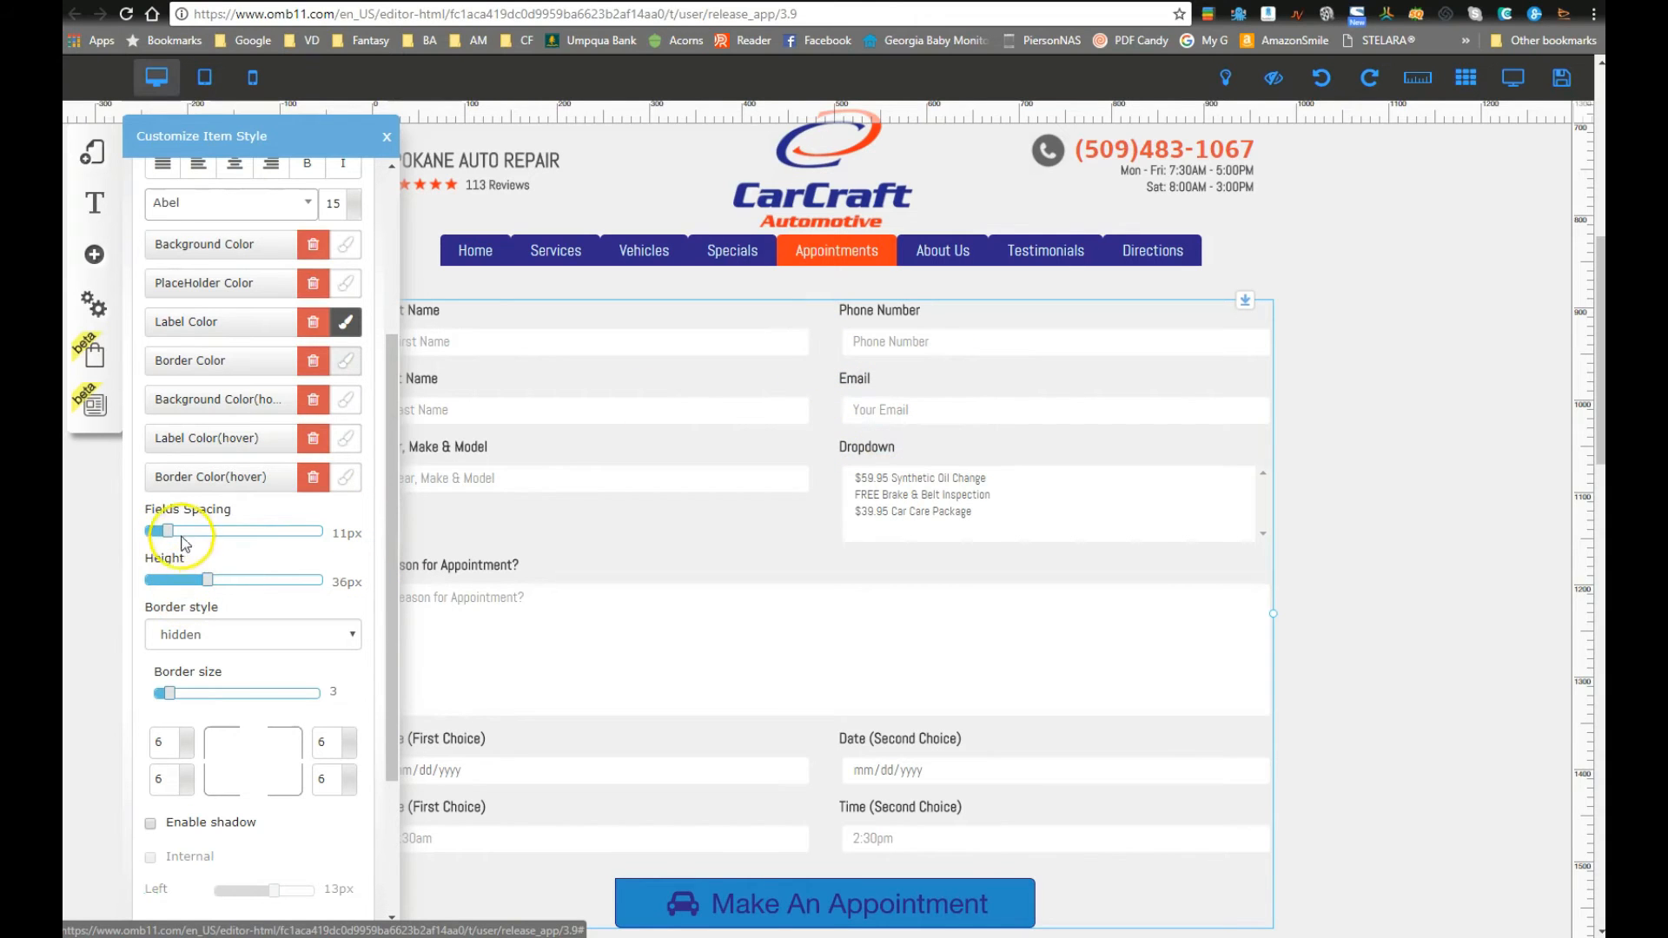
mouse_move(169, 536)
mouse_down()
mouse_move(200, 534)
mouse_move(160, 540)
mouse_up()
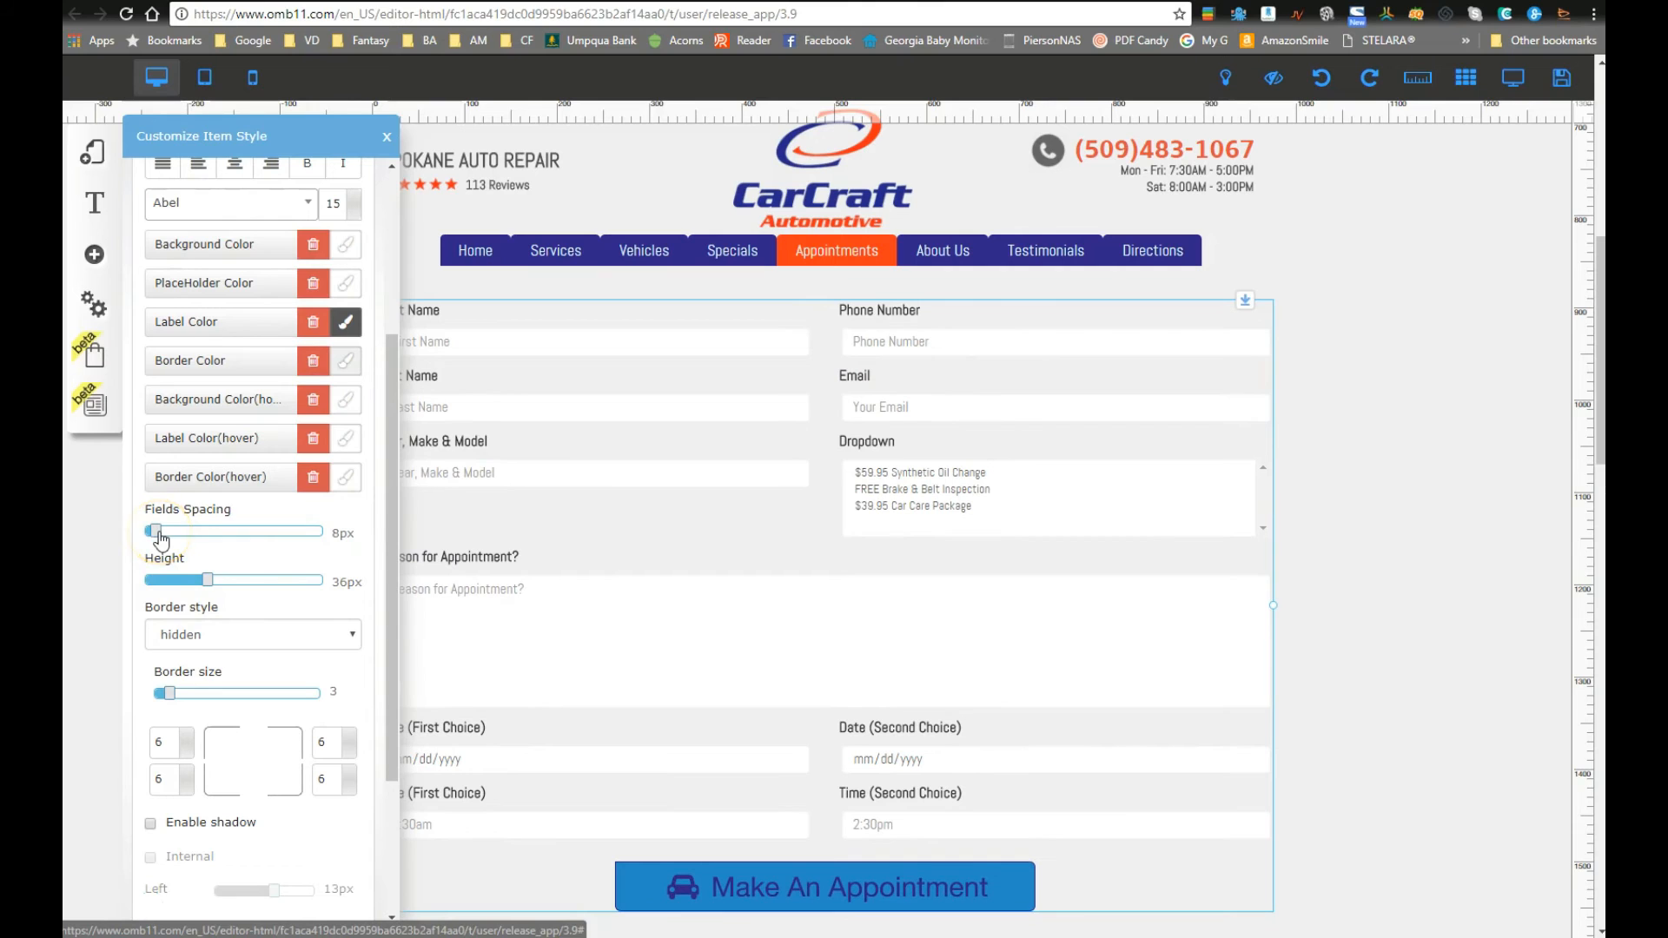
drag(211, 589, 209, 592)
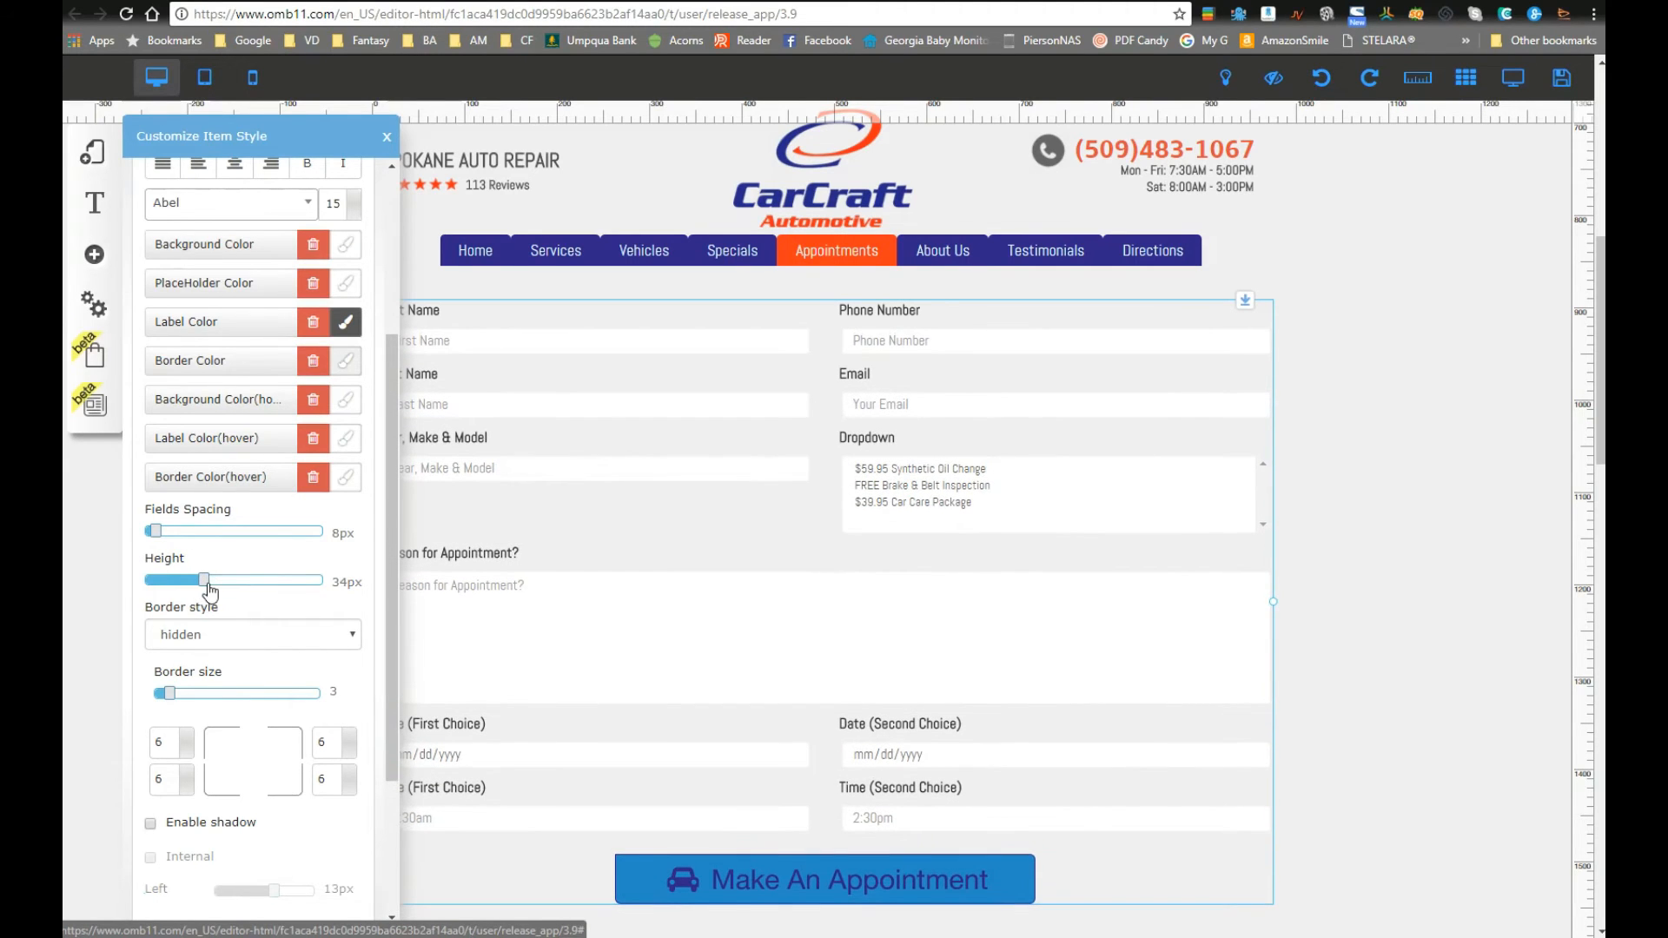
scroll(186, 744, down, 5)
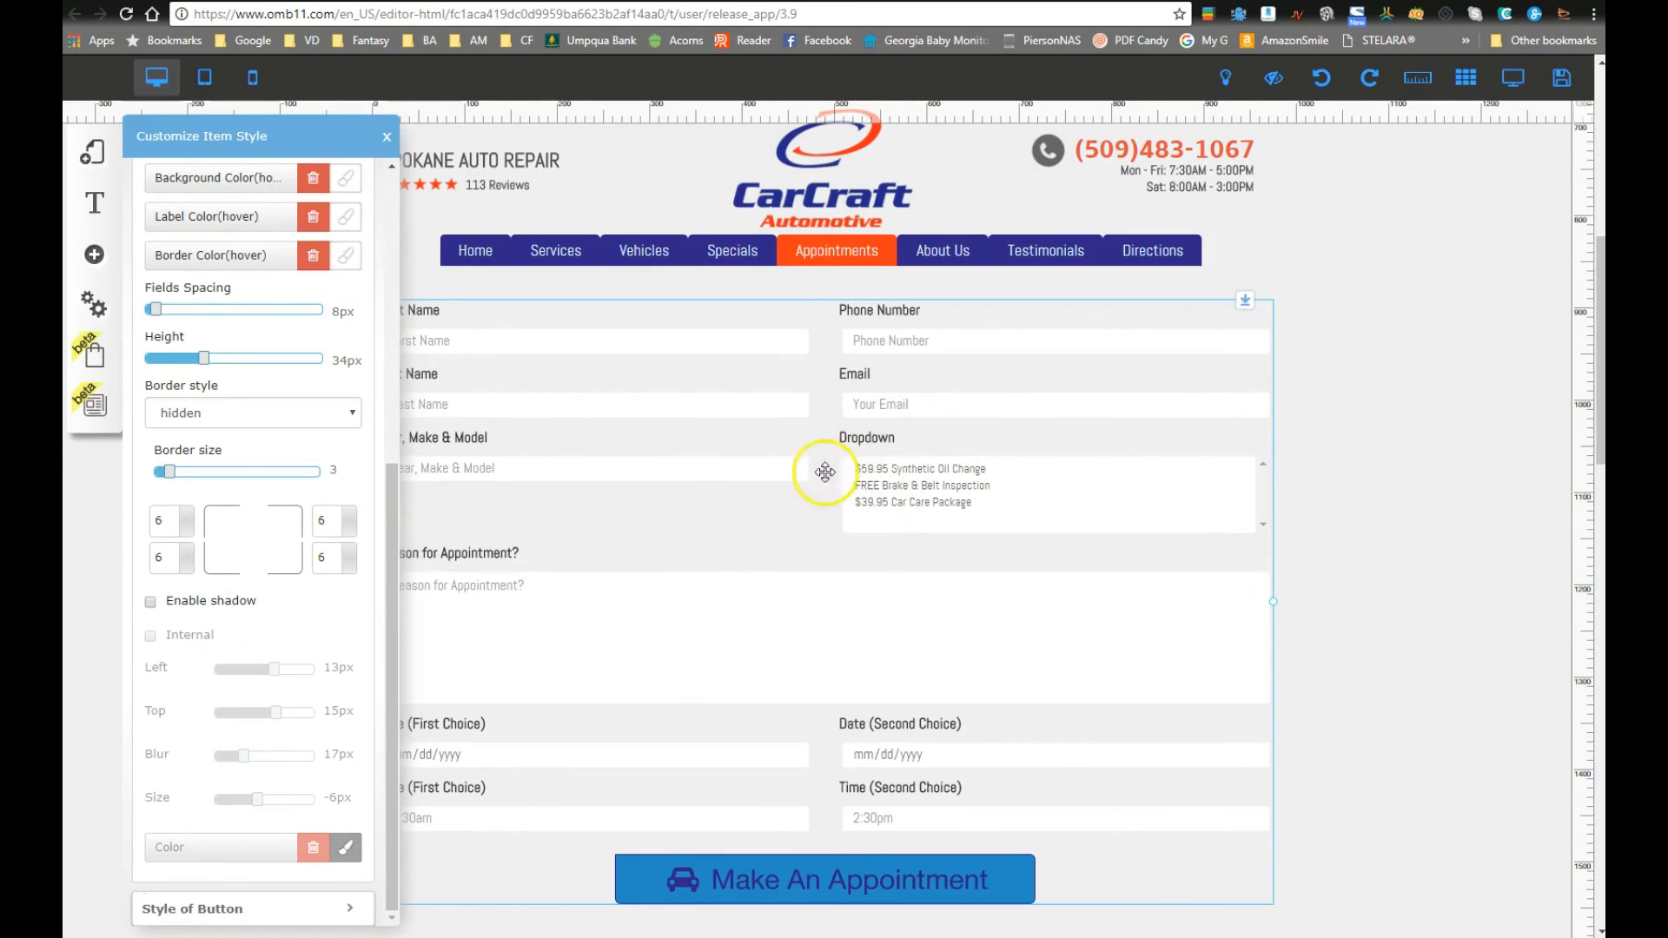
scroll(243, 599, up, 2)
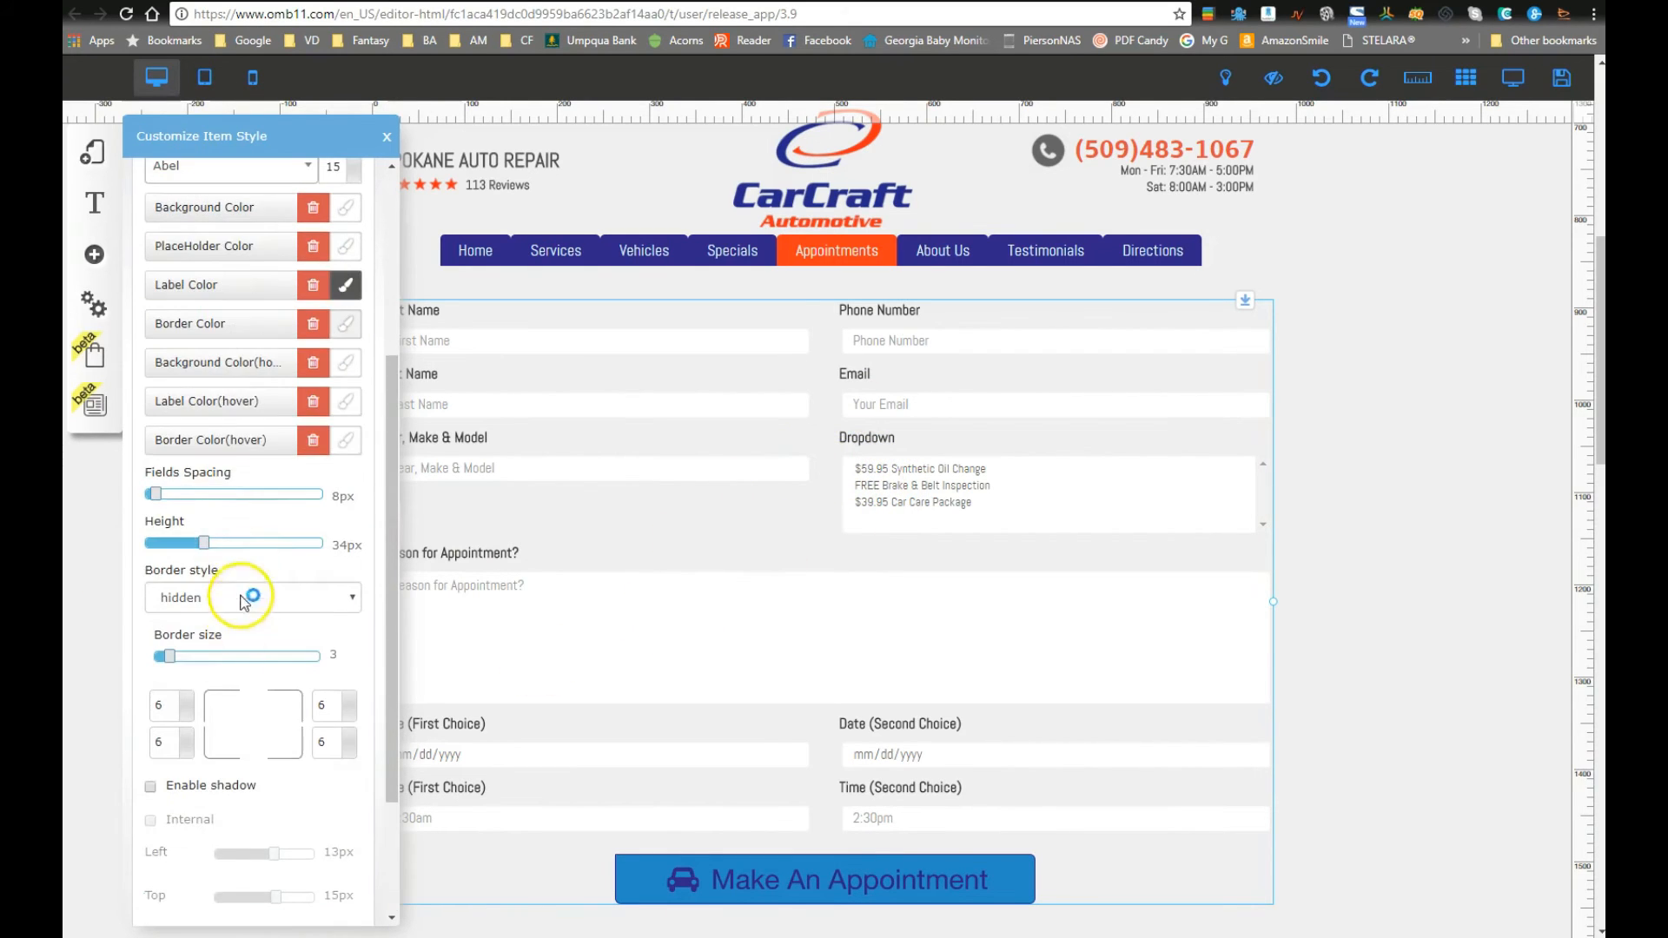
scroll(233, 497, up, 3)
click(265, 414)
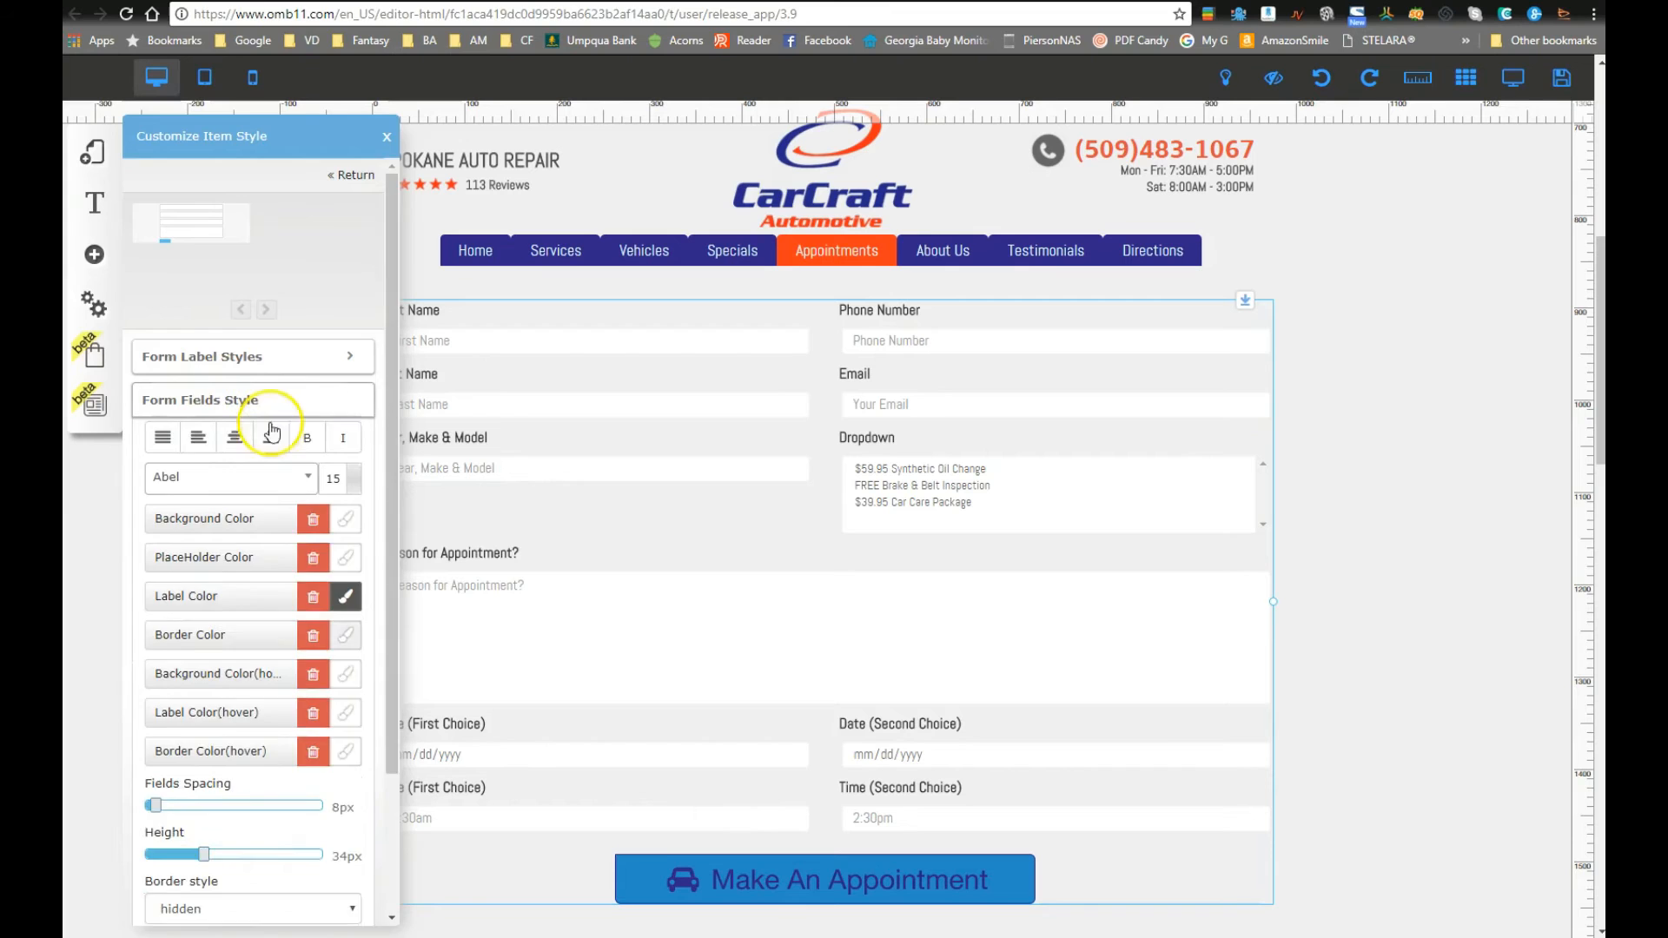
click(384, 141)
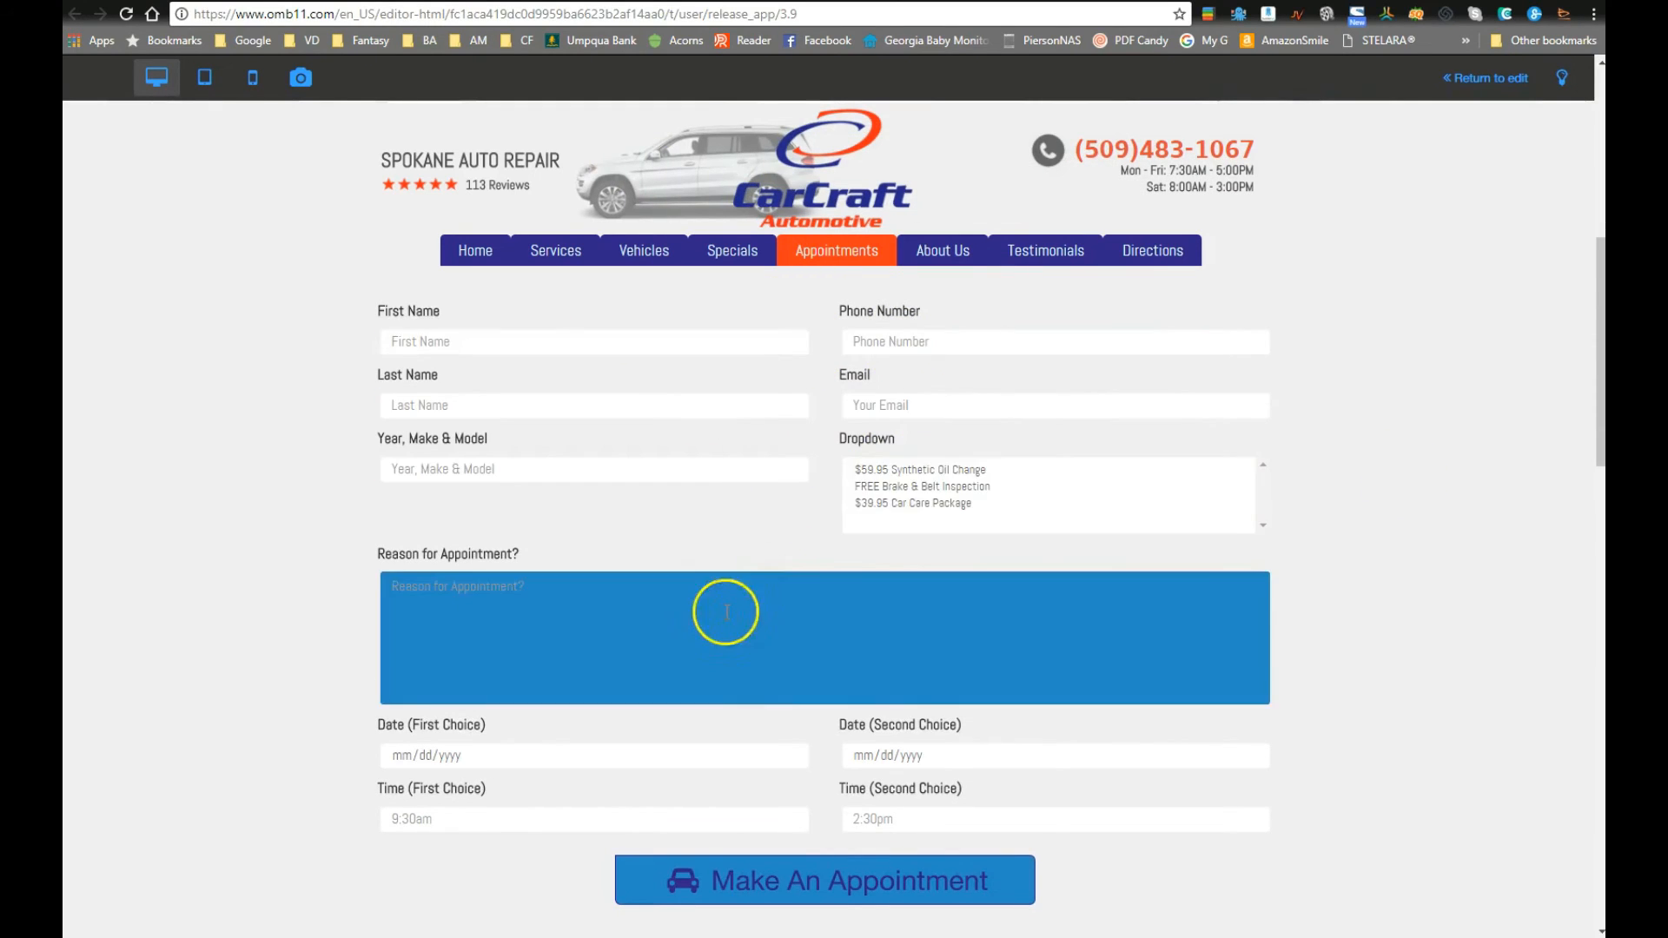
Step: In preview, select the $59.95 Synthetic Oil Change and $39.95 Car Care Package services
scroll(726, 612, down, 3)
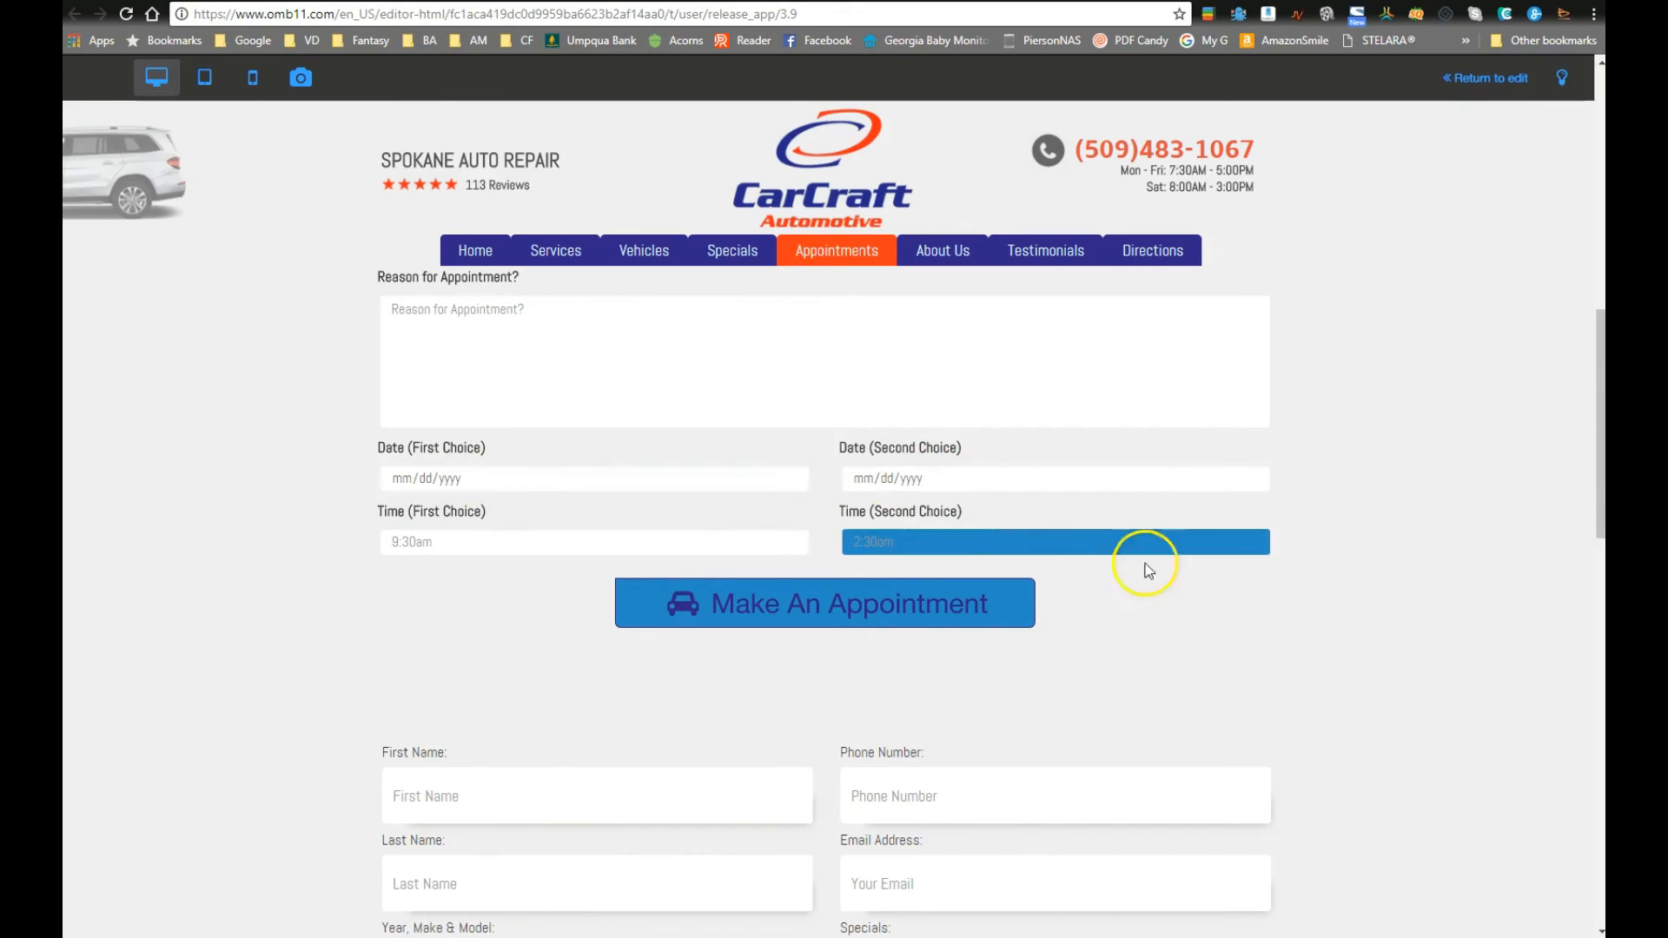
scroll(923, 521, up, 1)
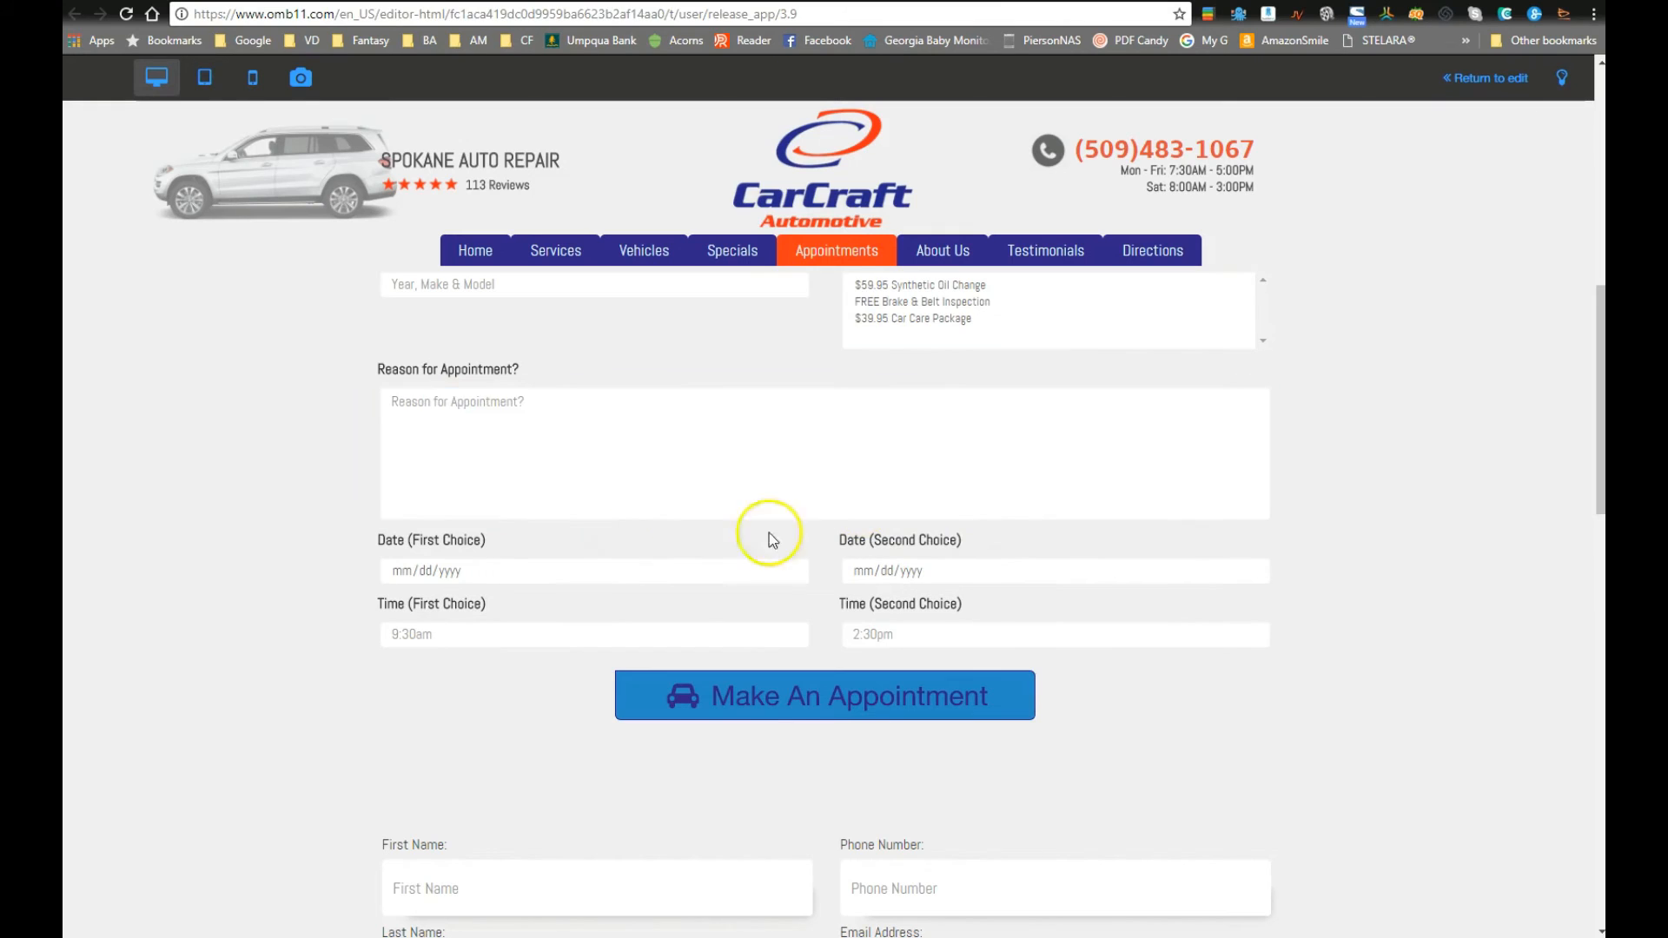
scroll(628, 559, up, 2)
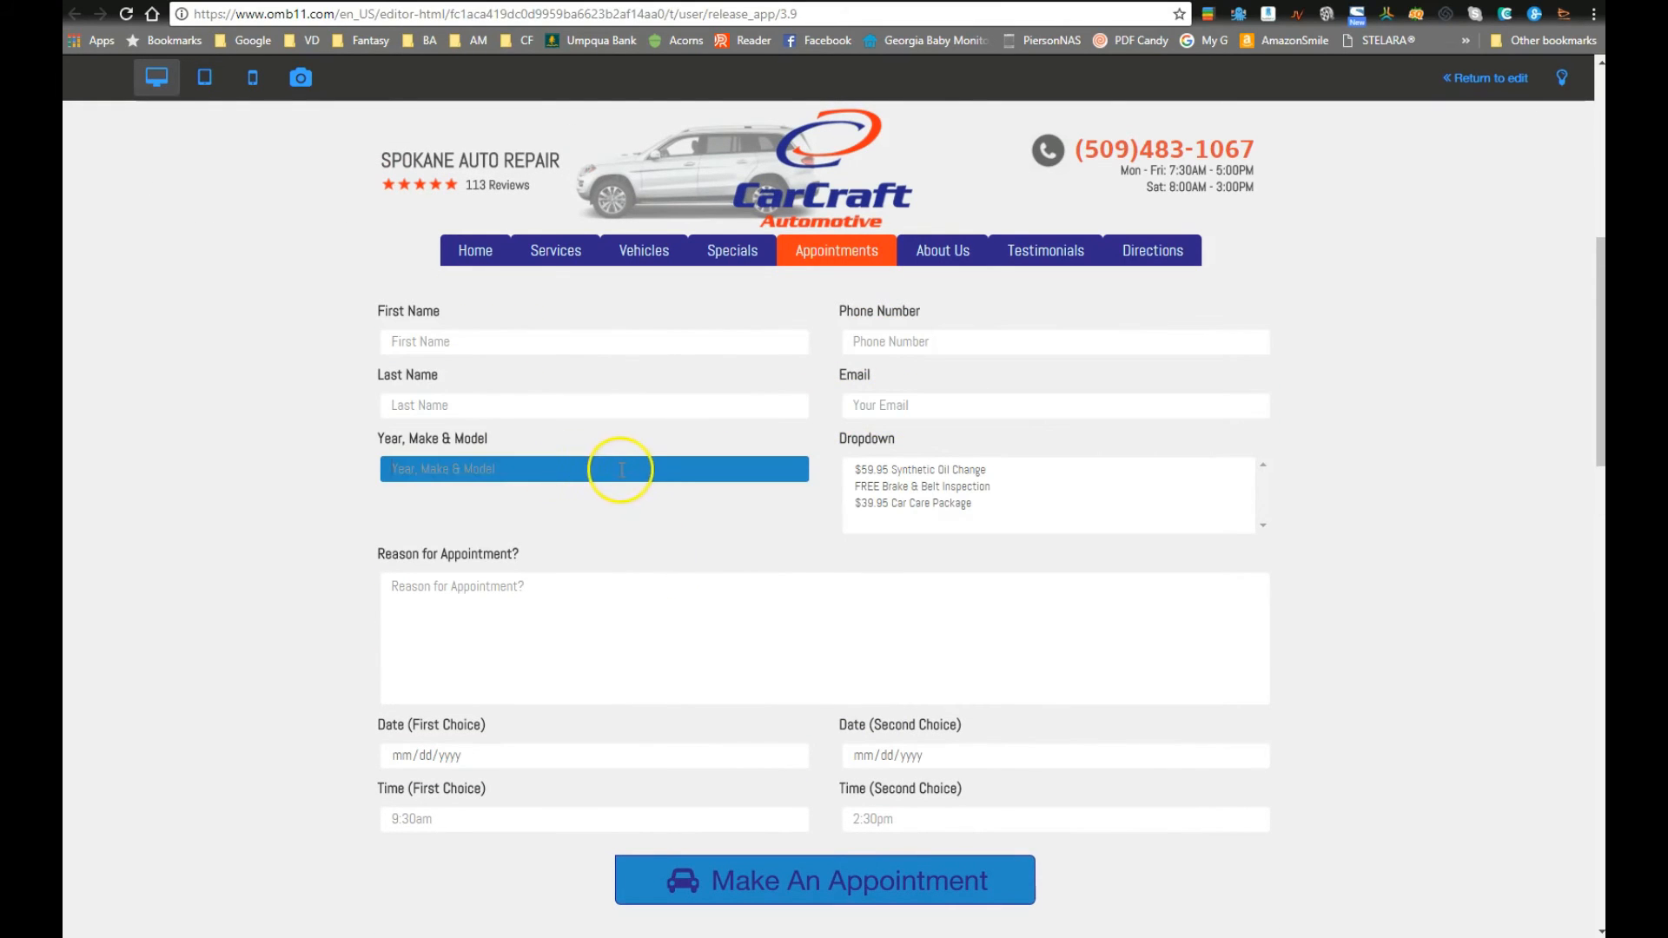
click(1086, 499)
click(938, 476)
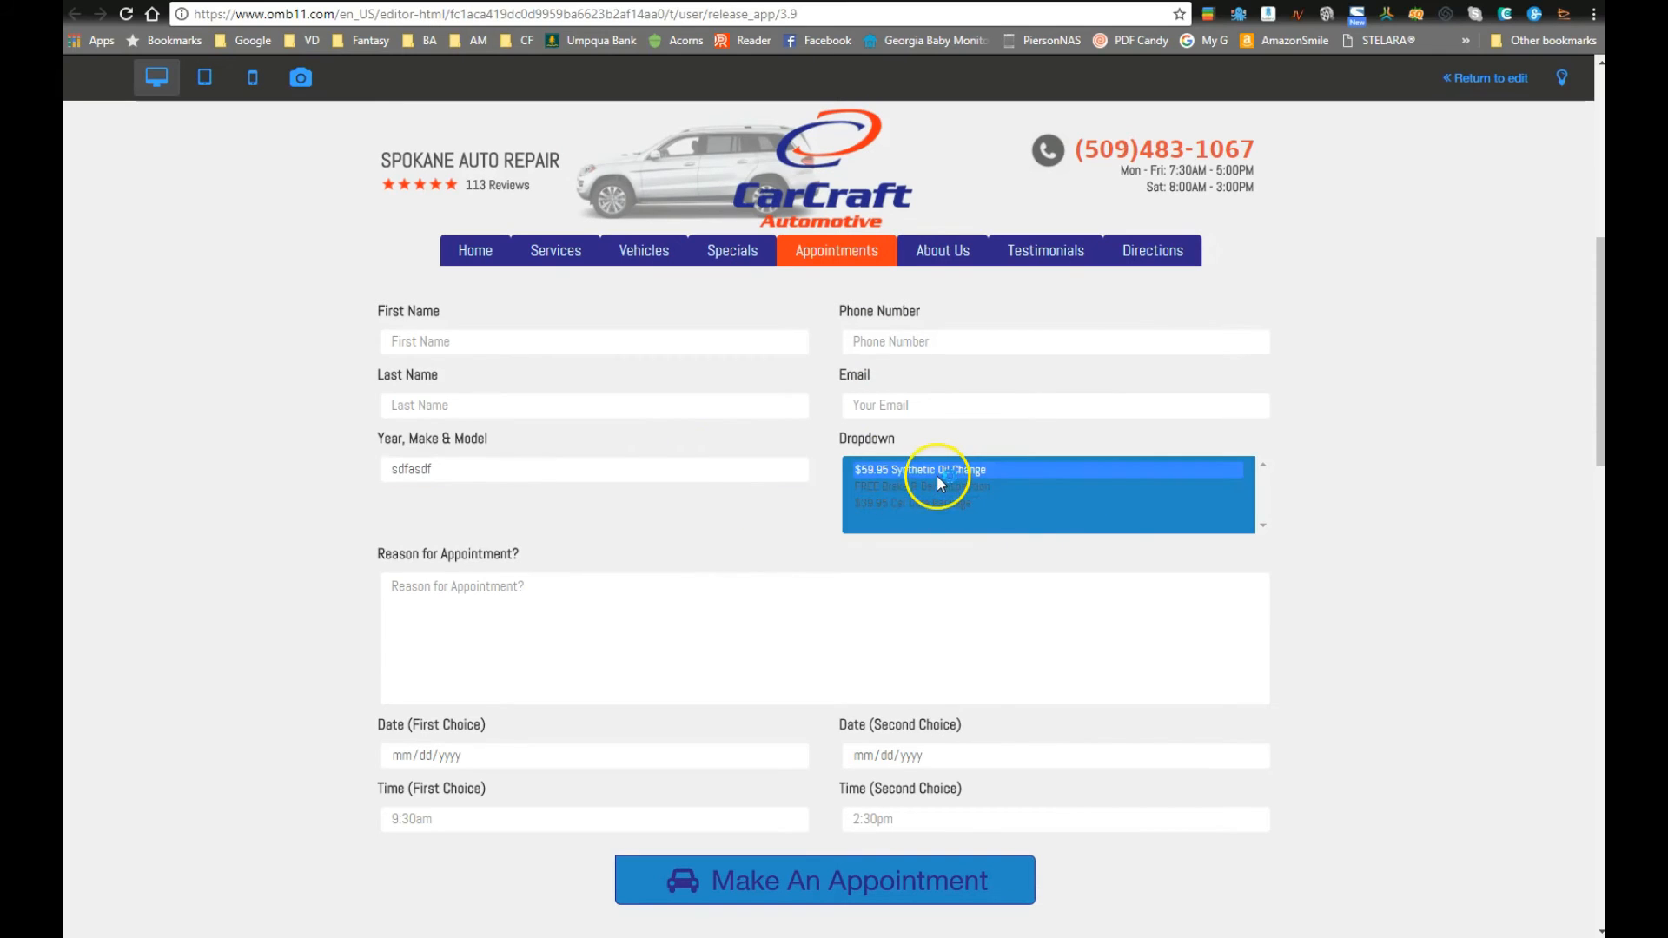
ctrl+click(920, 500)
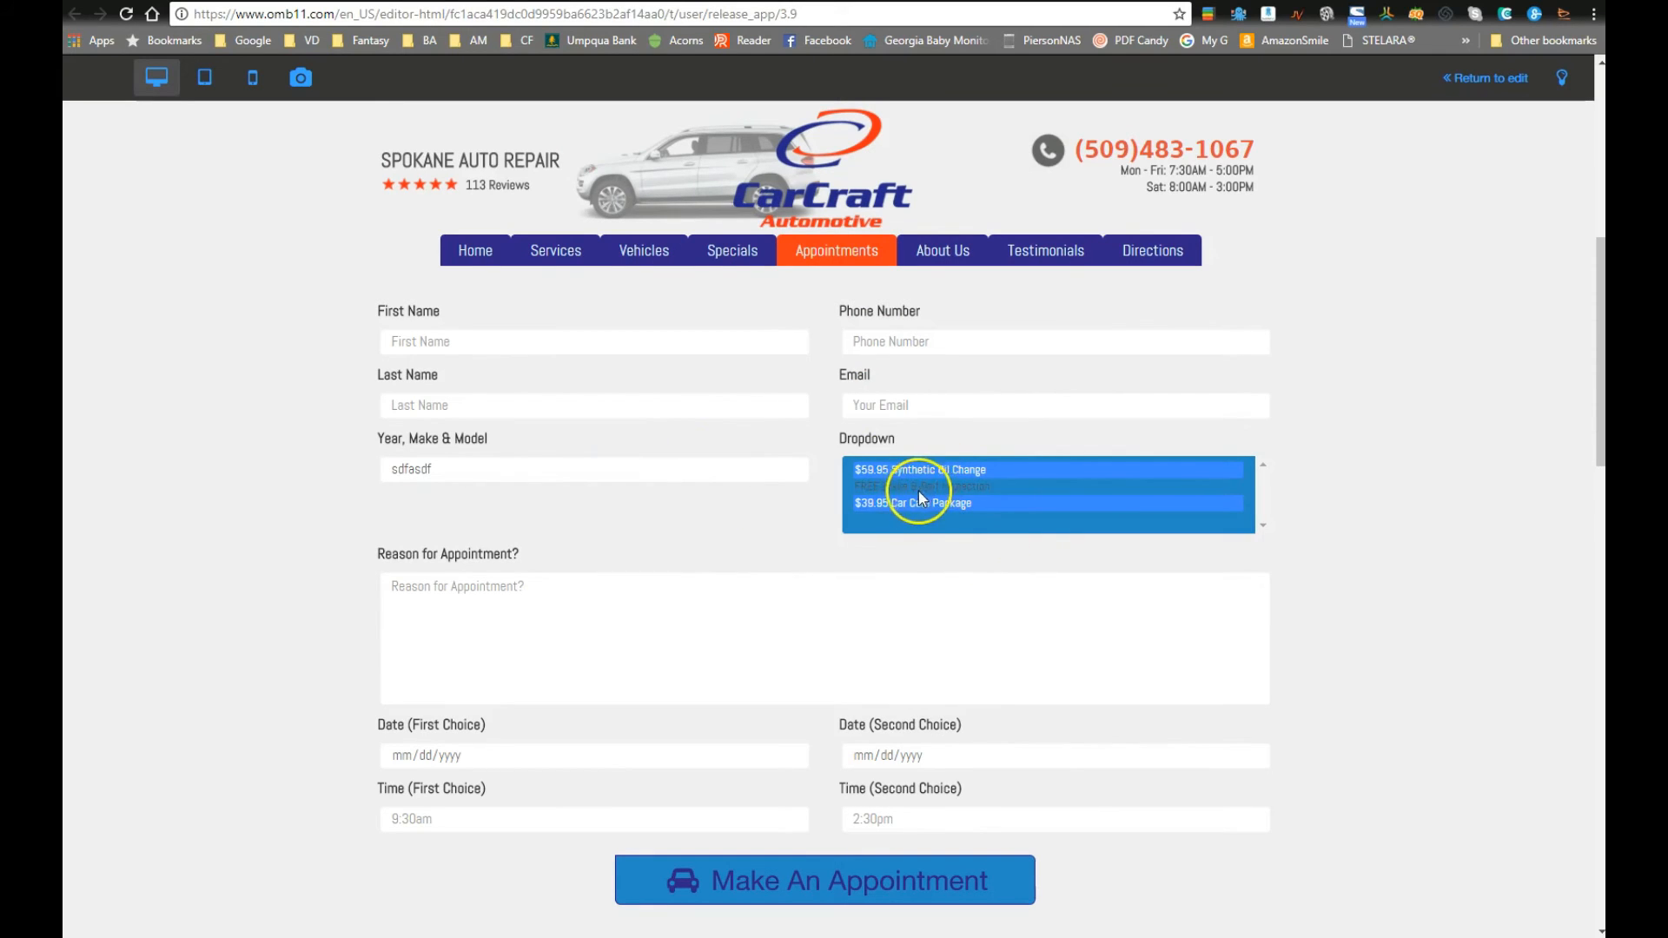
click(1148, 568)
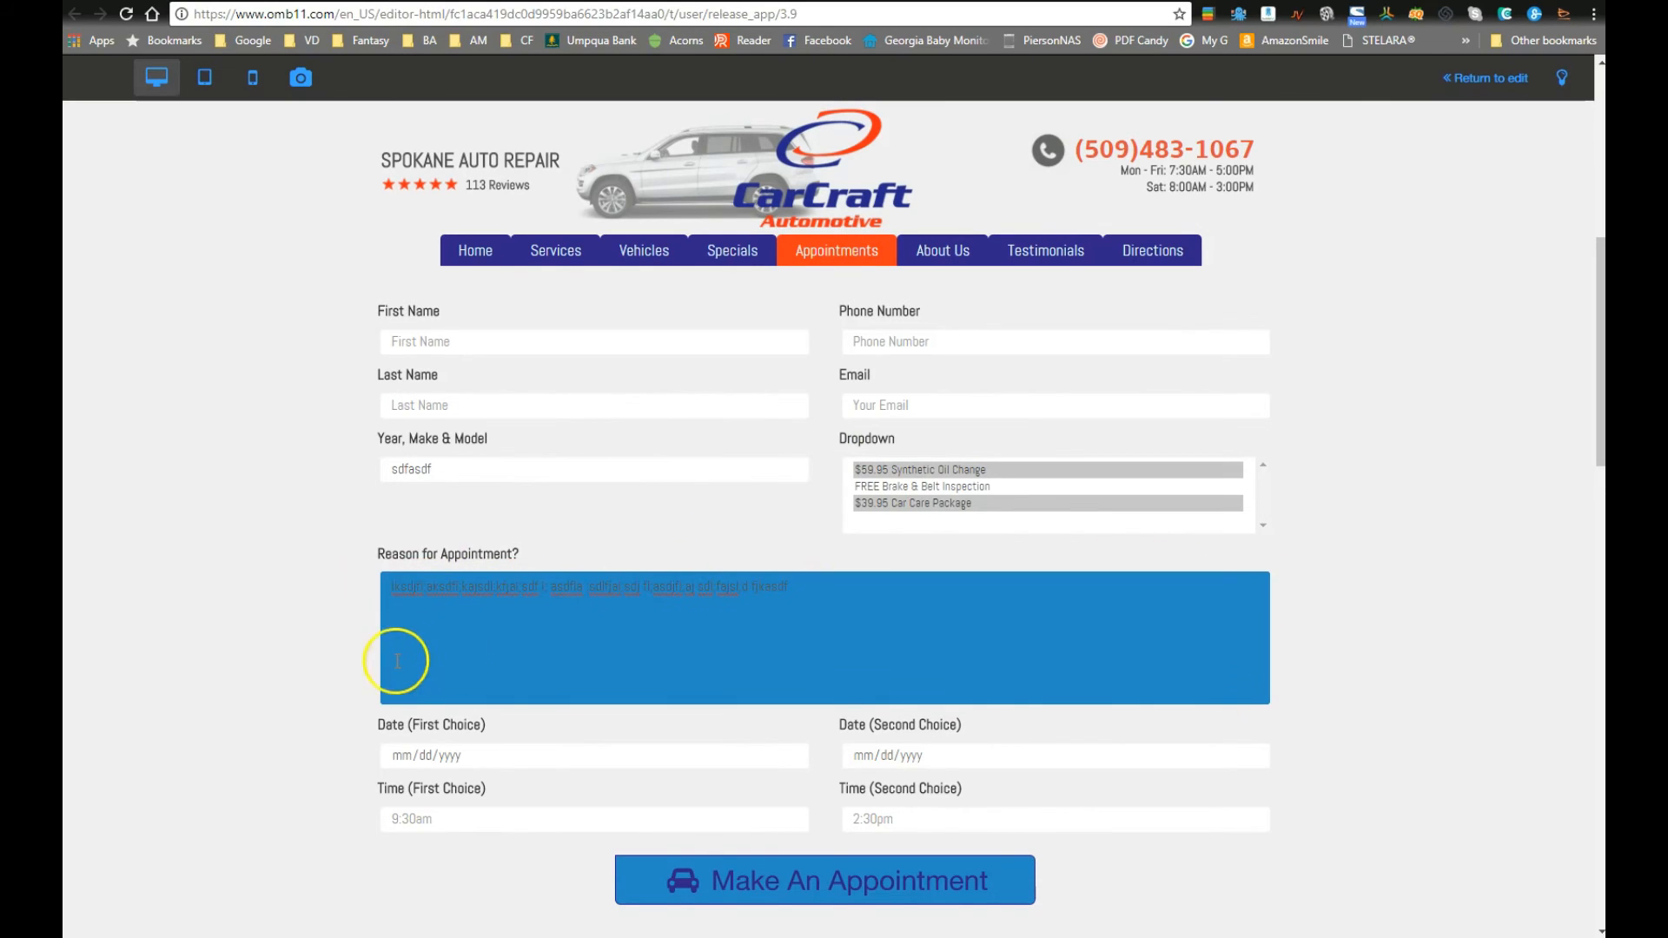
Step: Pick 10/22/2017 and 11/01/2017 as the first- and second-choice dates
scroll(1190, 658, down, 2)
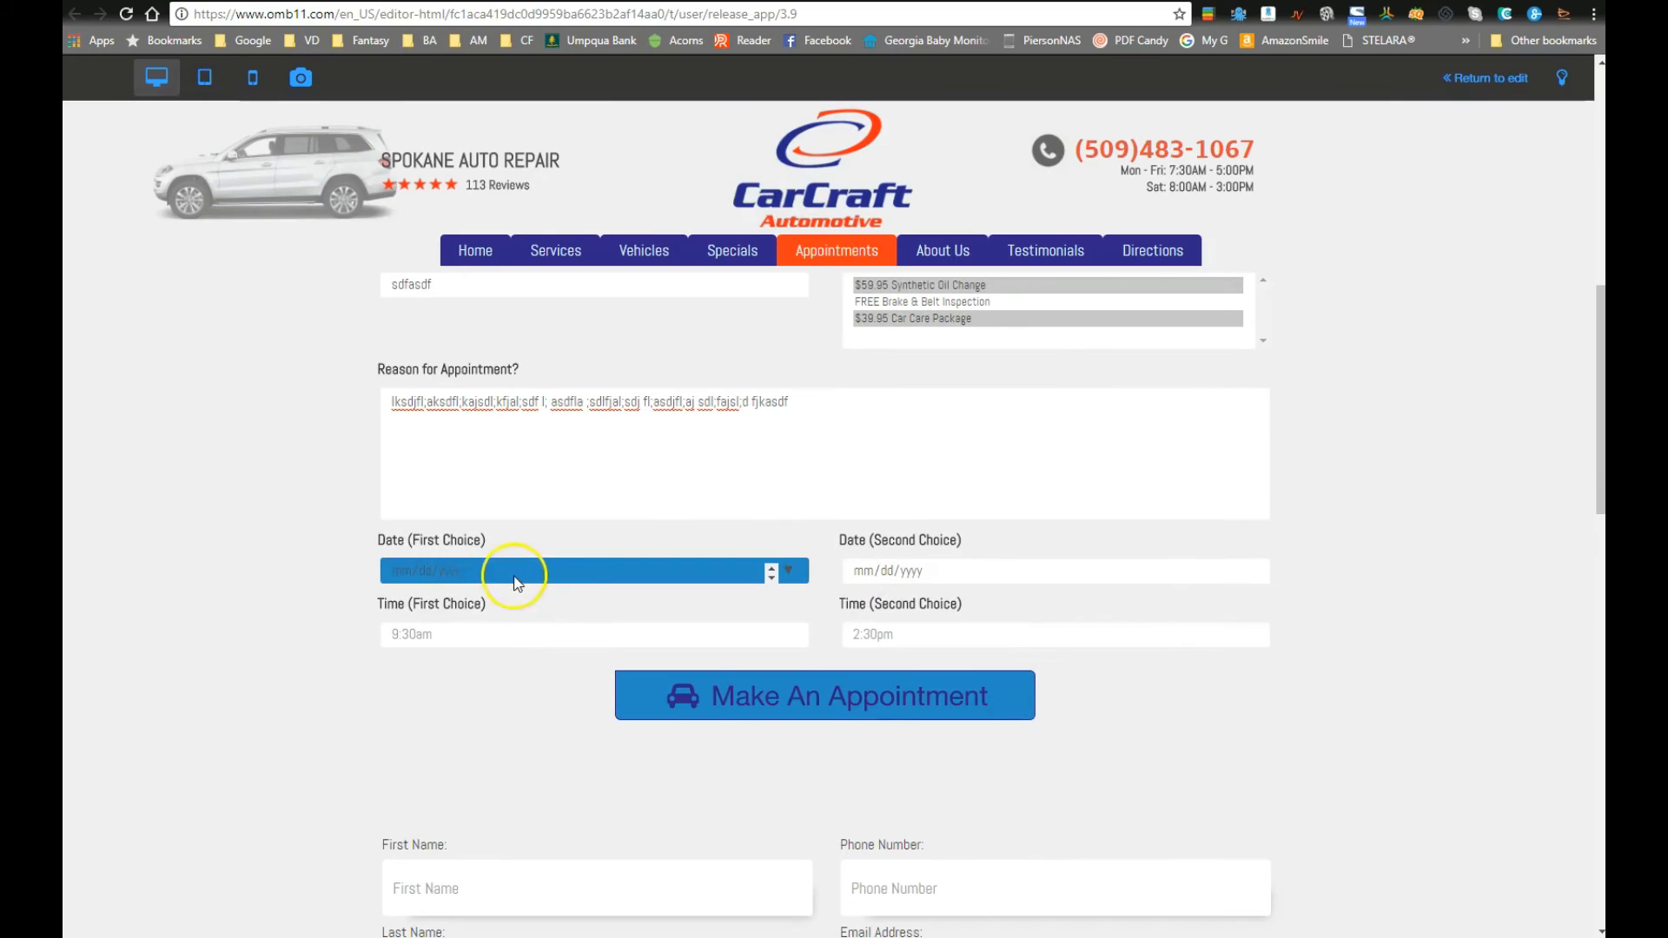
click(400, 569)
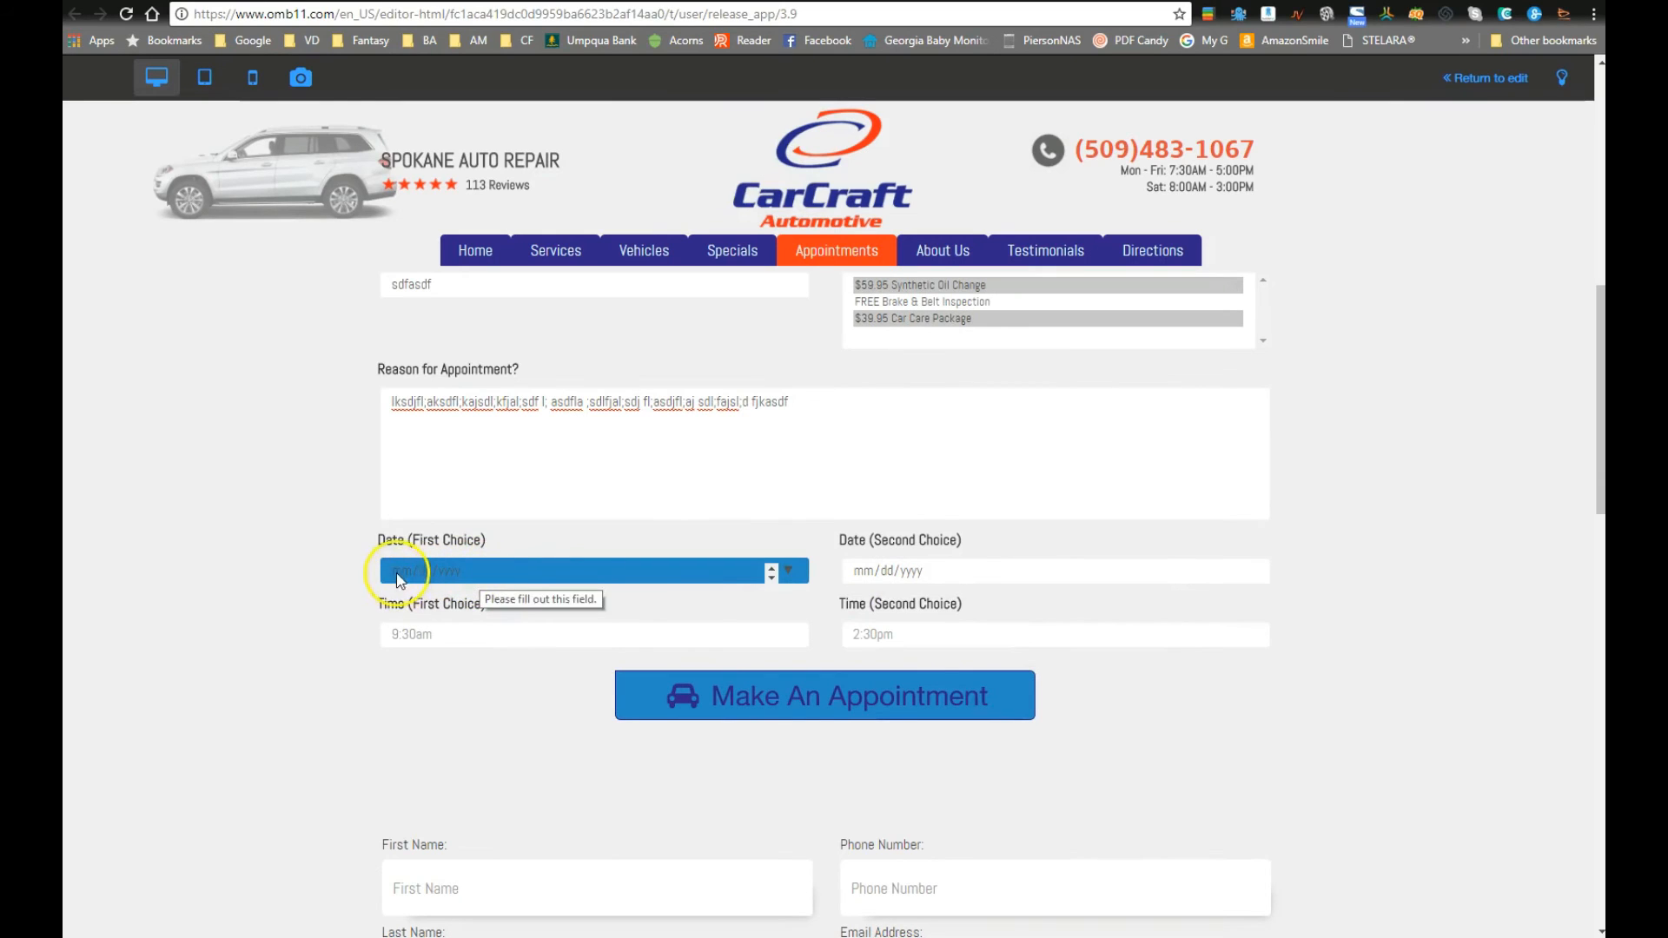
click(537, 680)
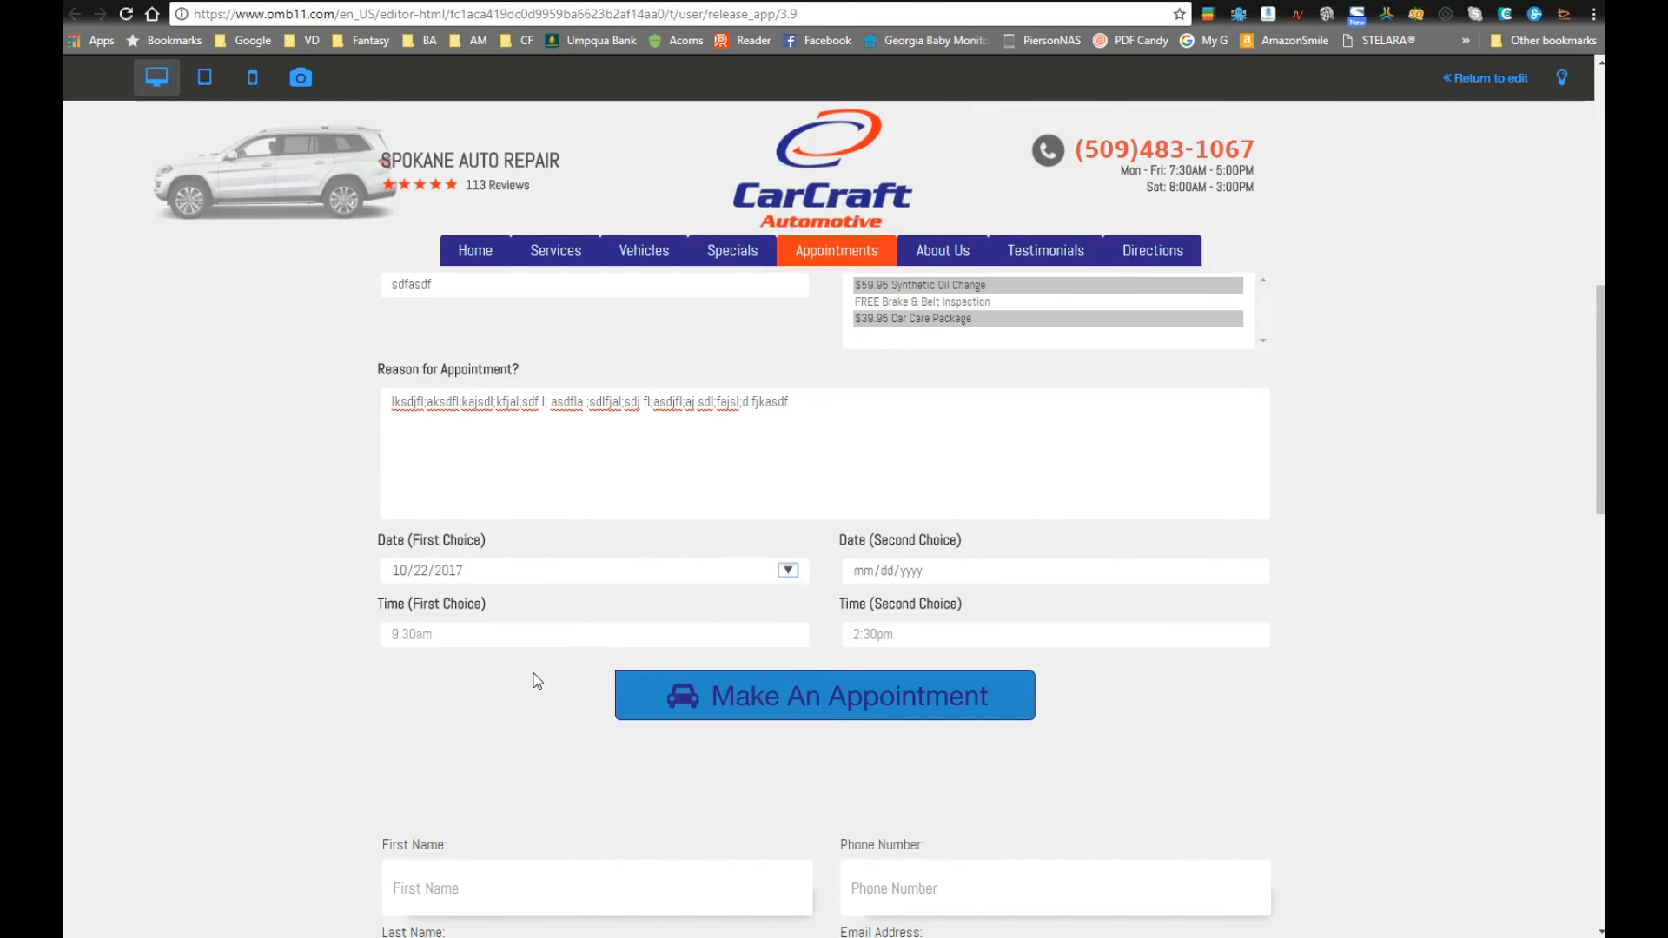
click(1179, 577)
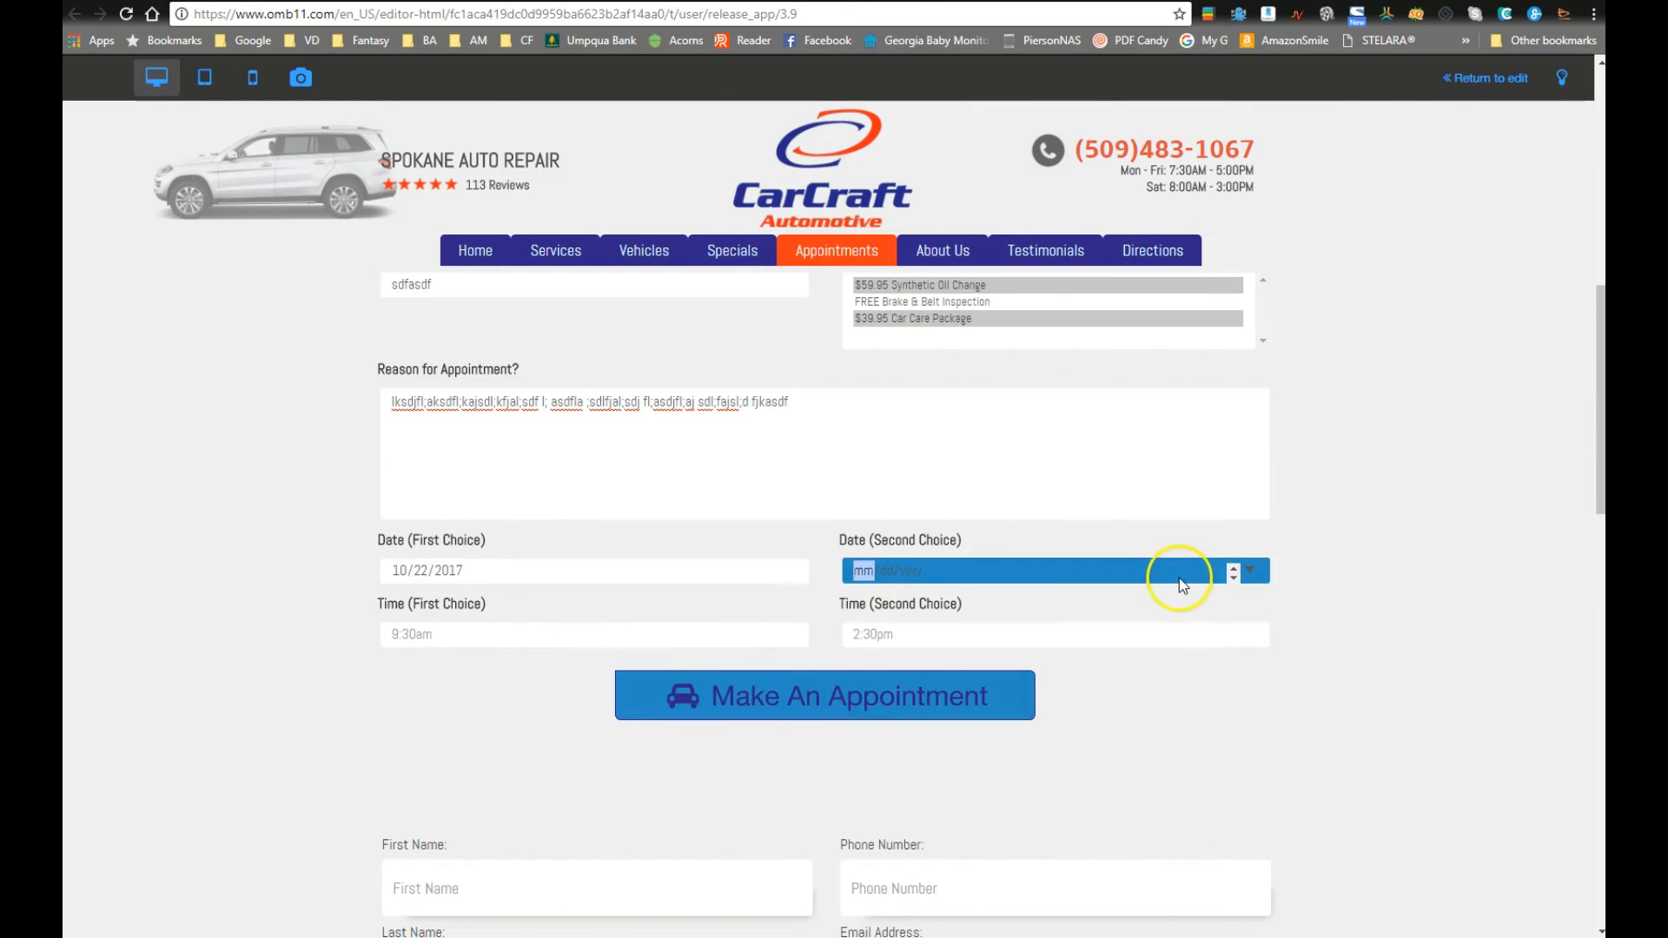
click(1251, 572)
click(1059, 607)
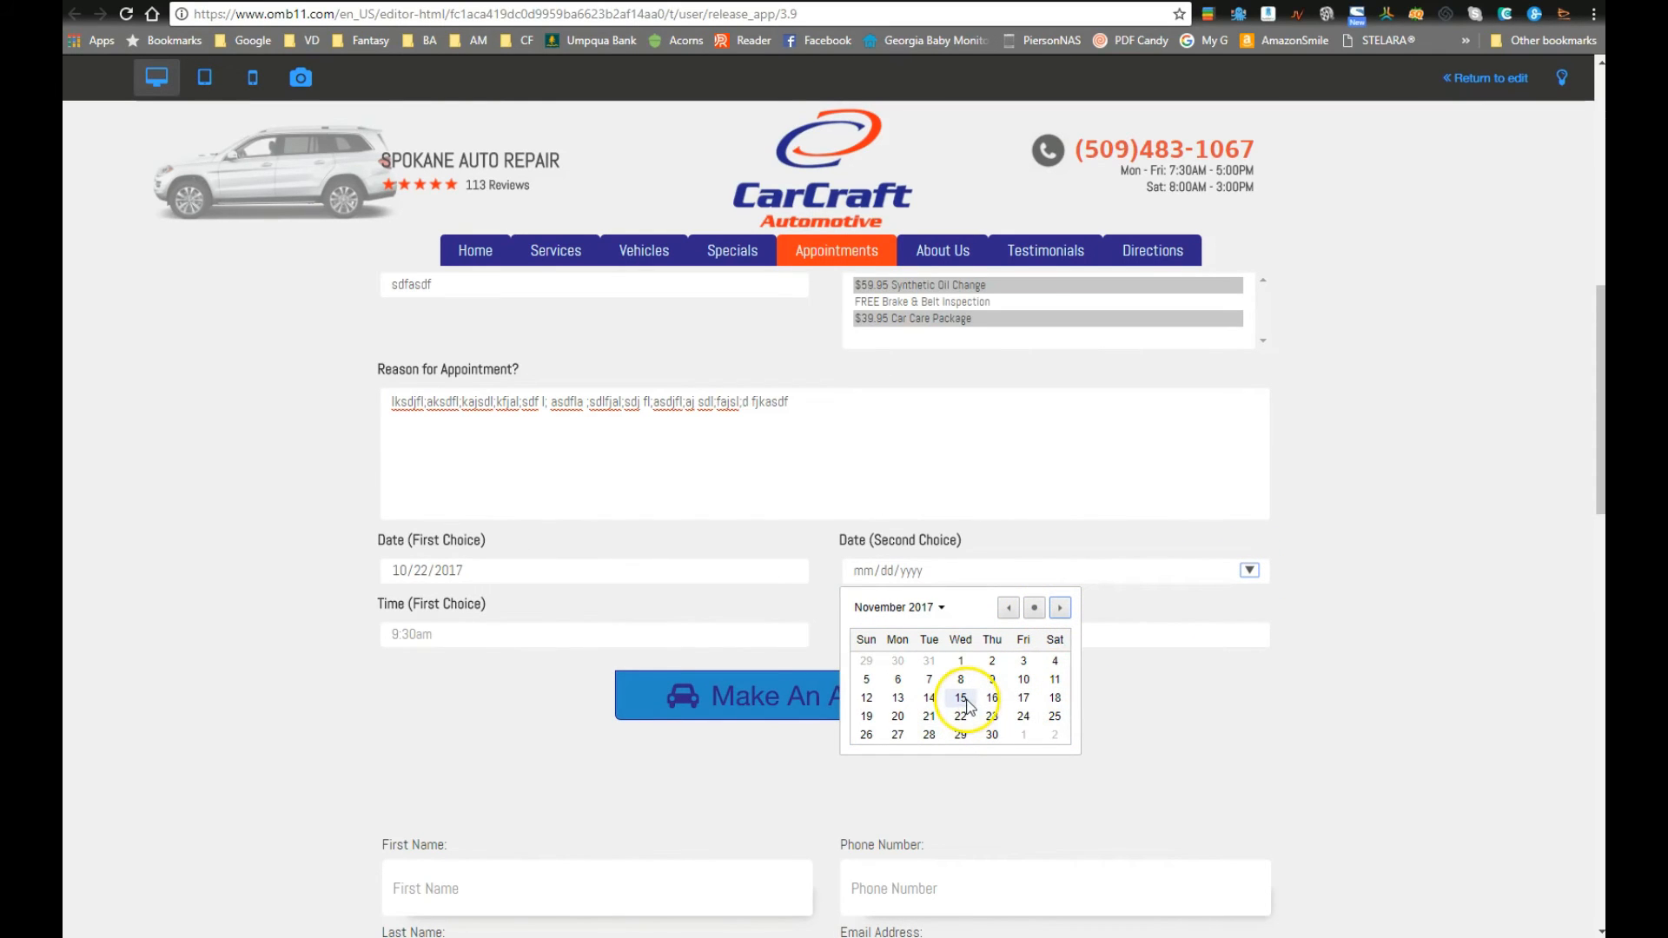
click(960, 660)
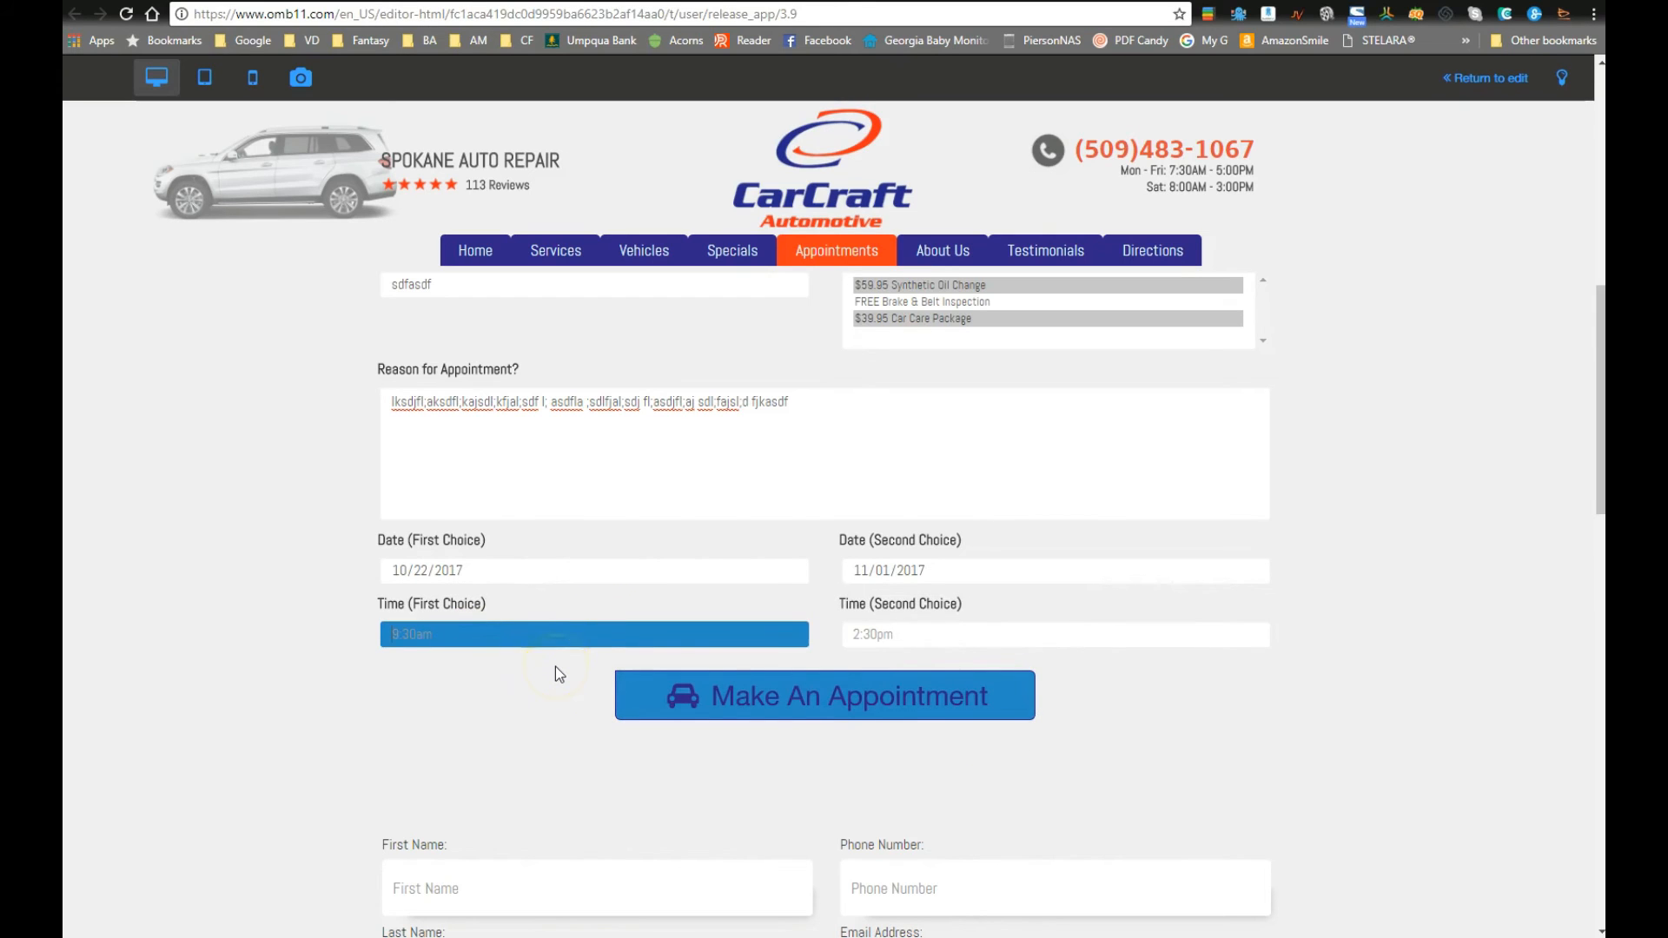
Step: Enter 11:30am and 7am as the preferred times and try submitting the test request
text(11)
key(shift+Tab)
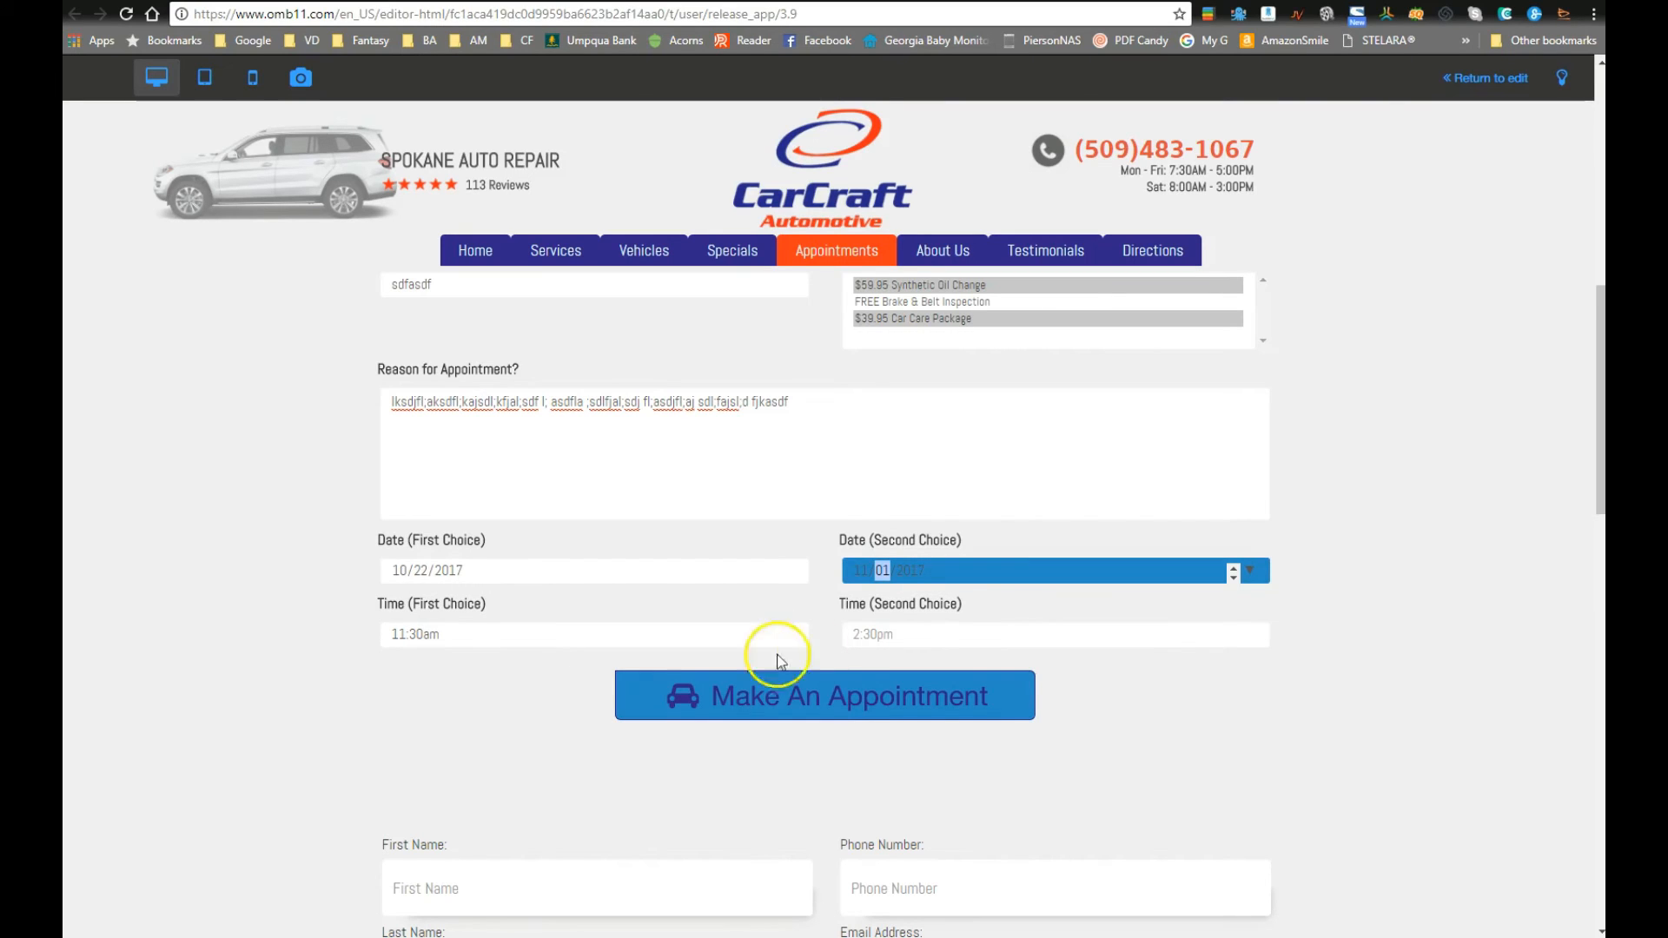
click(893, 633)
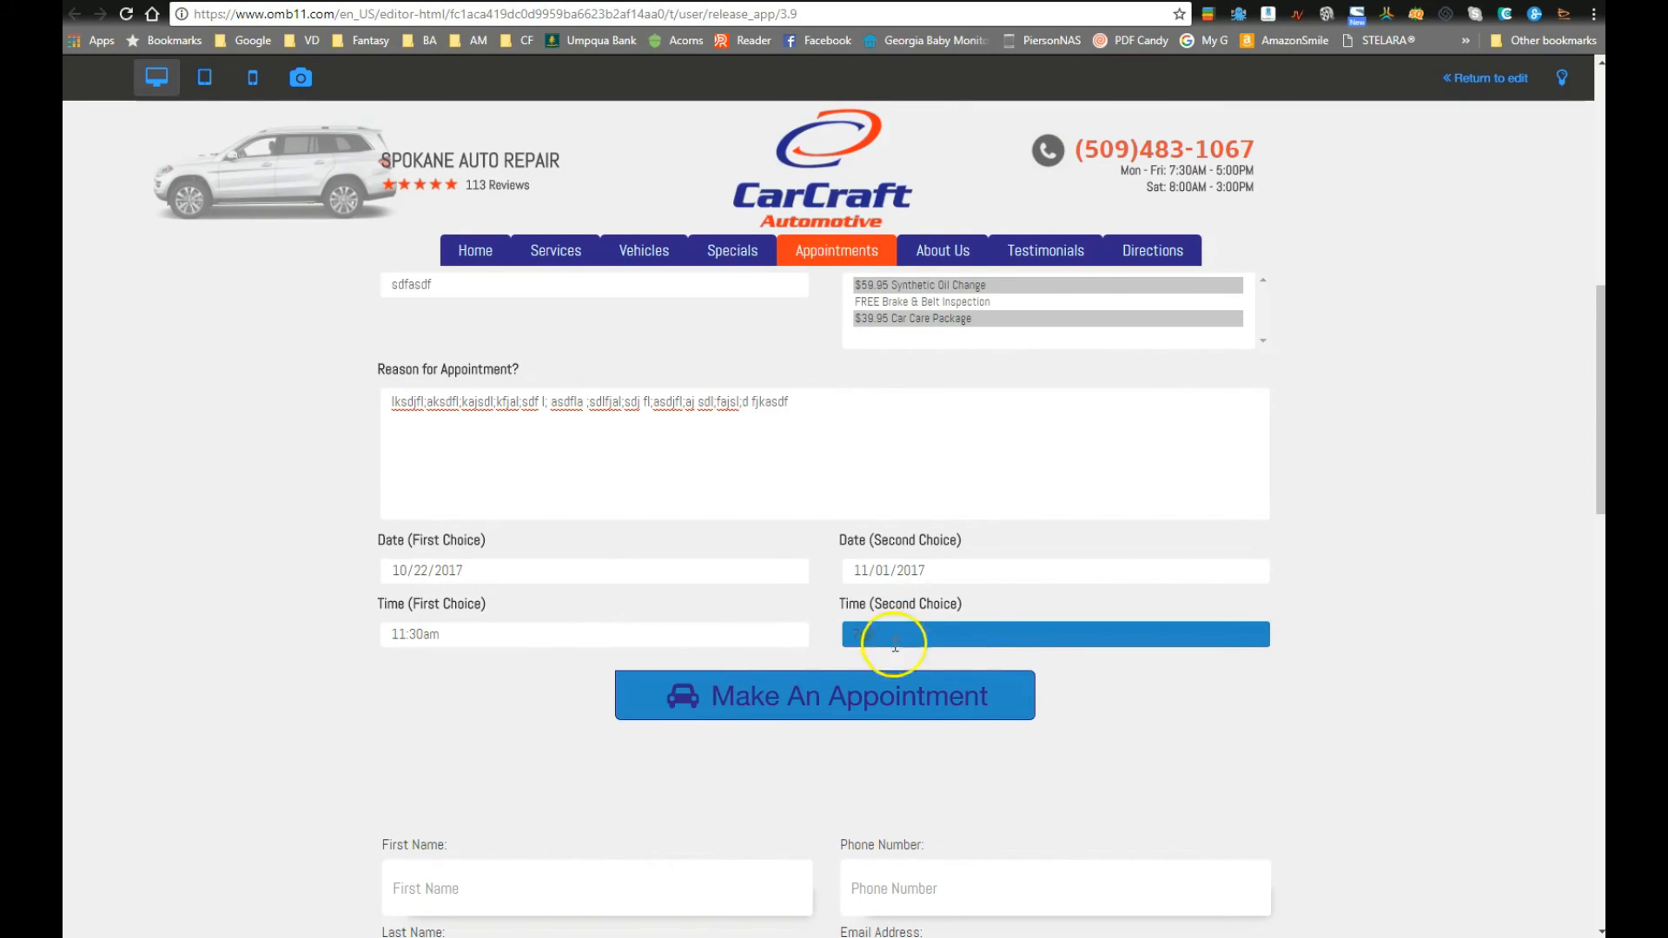
click(998, 700)
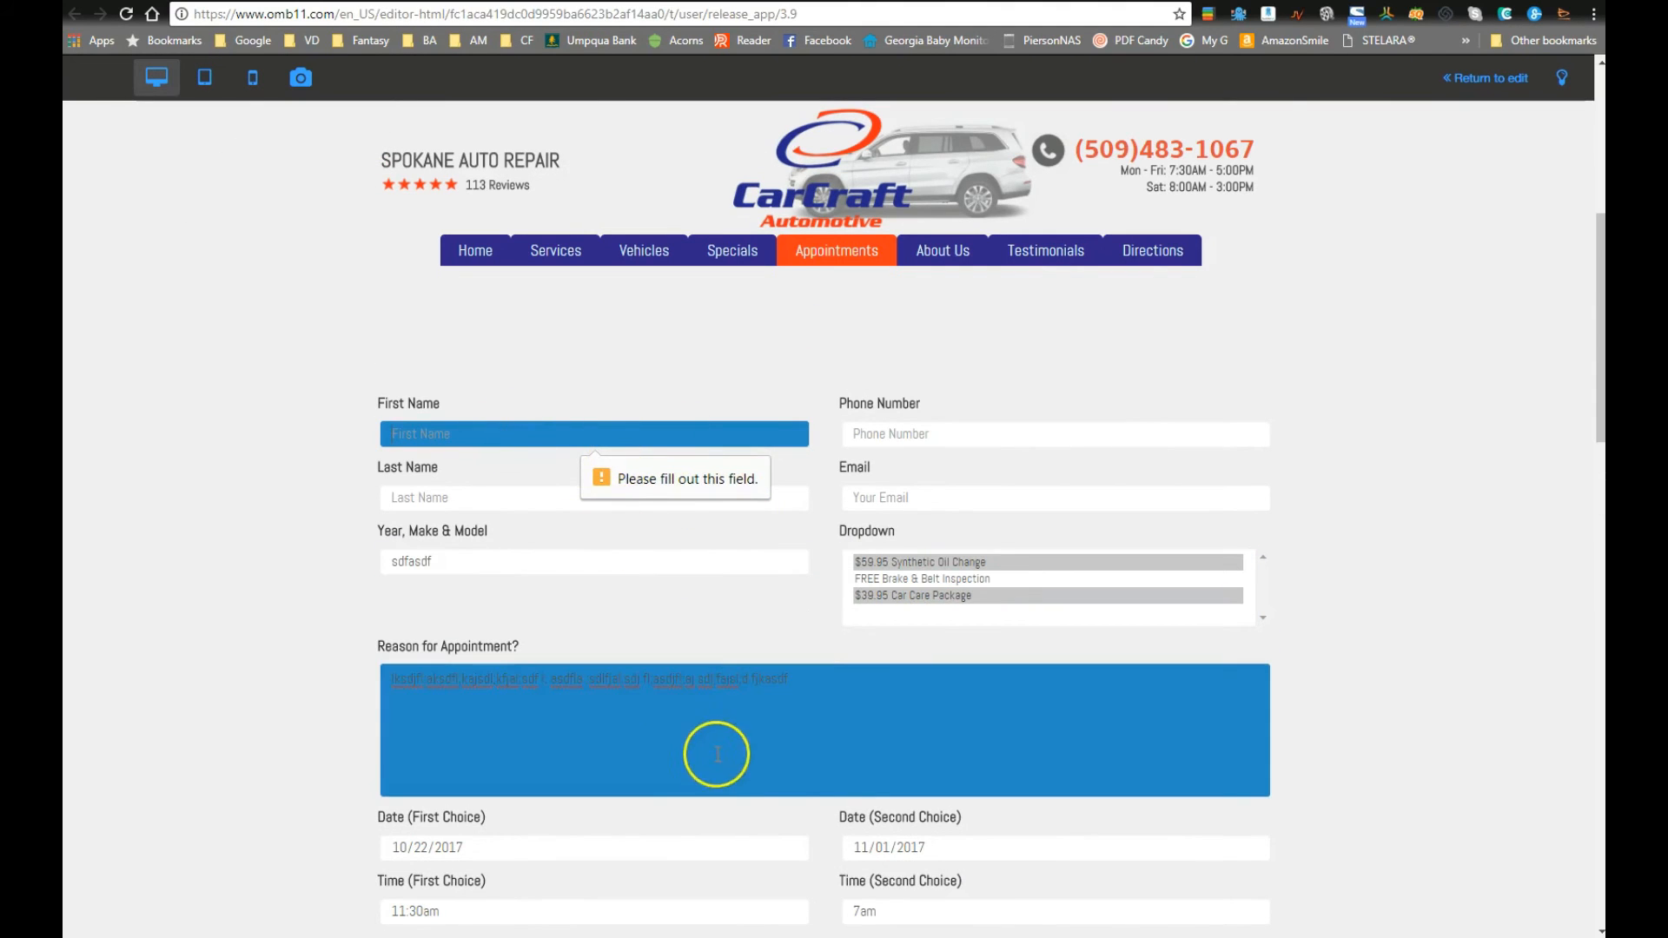
scroll(781, 738, down, 2)
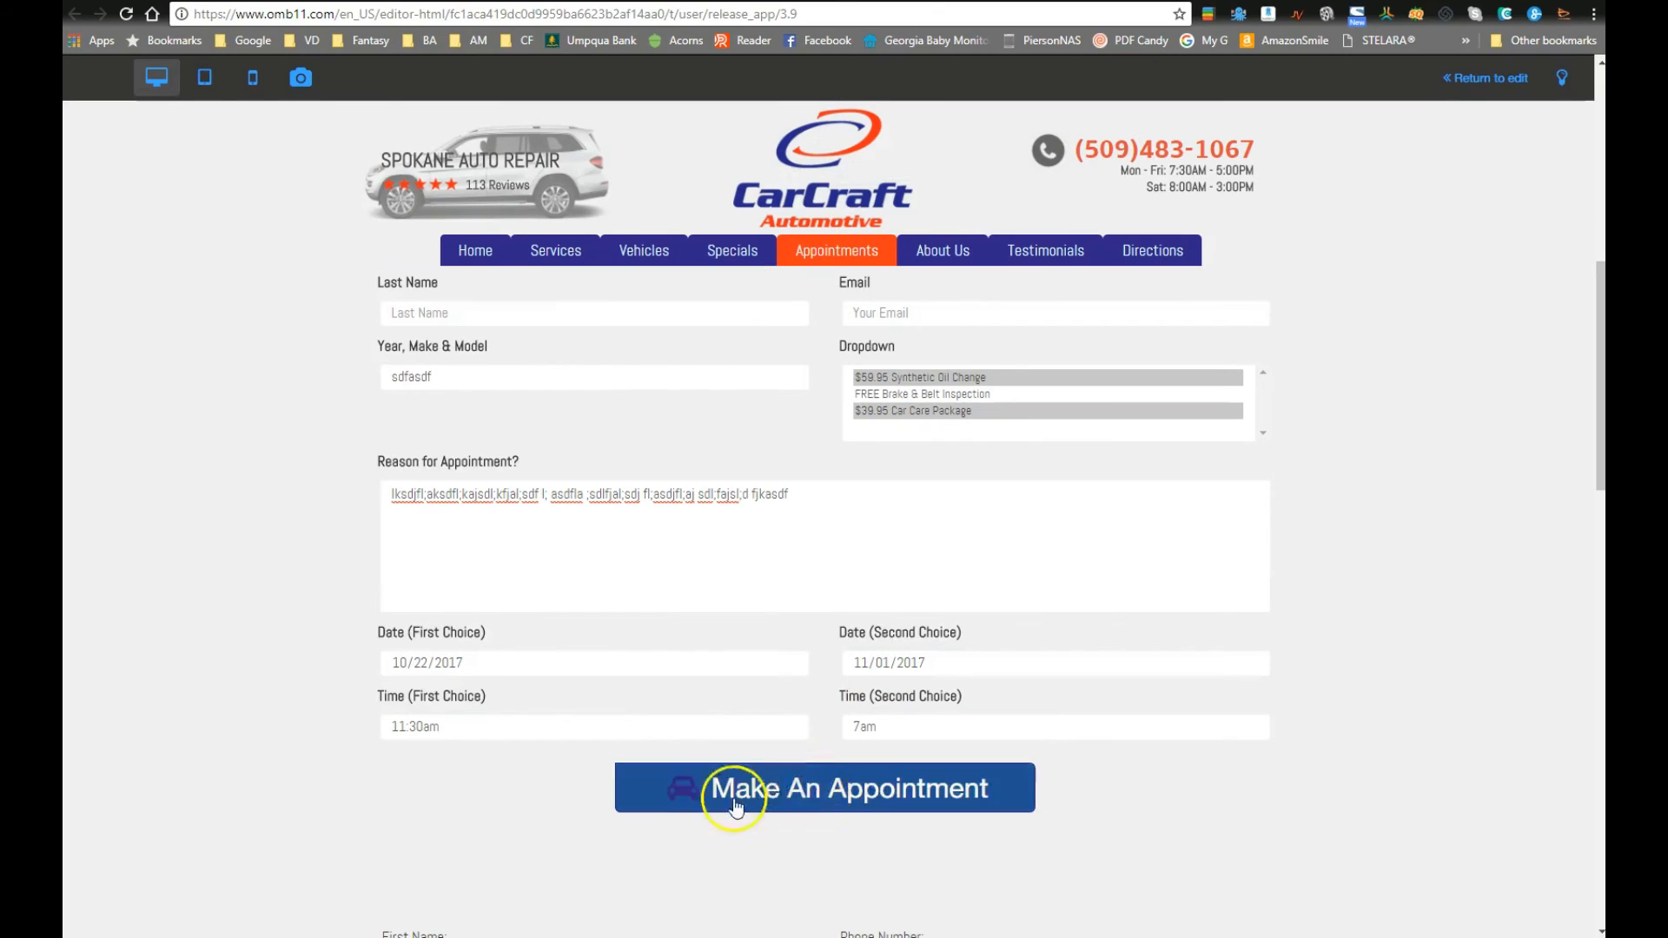
click(810, 790)
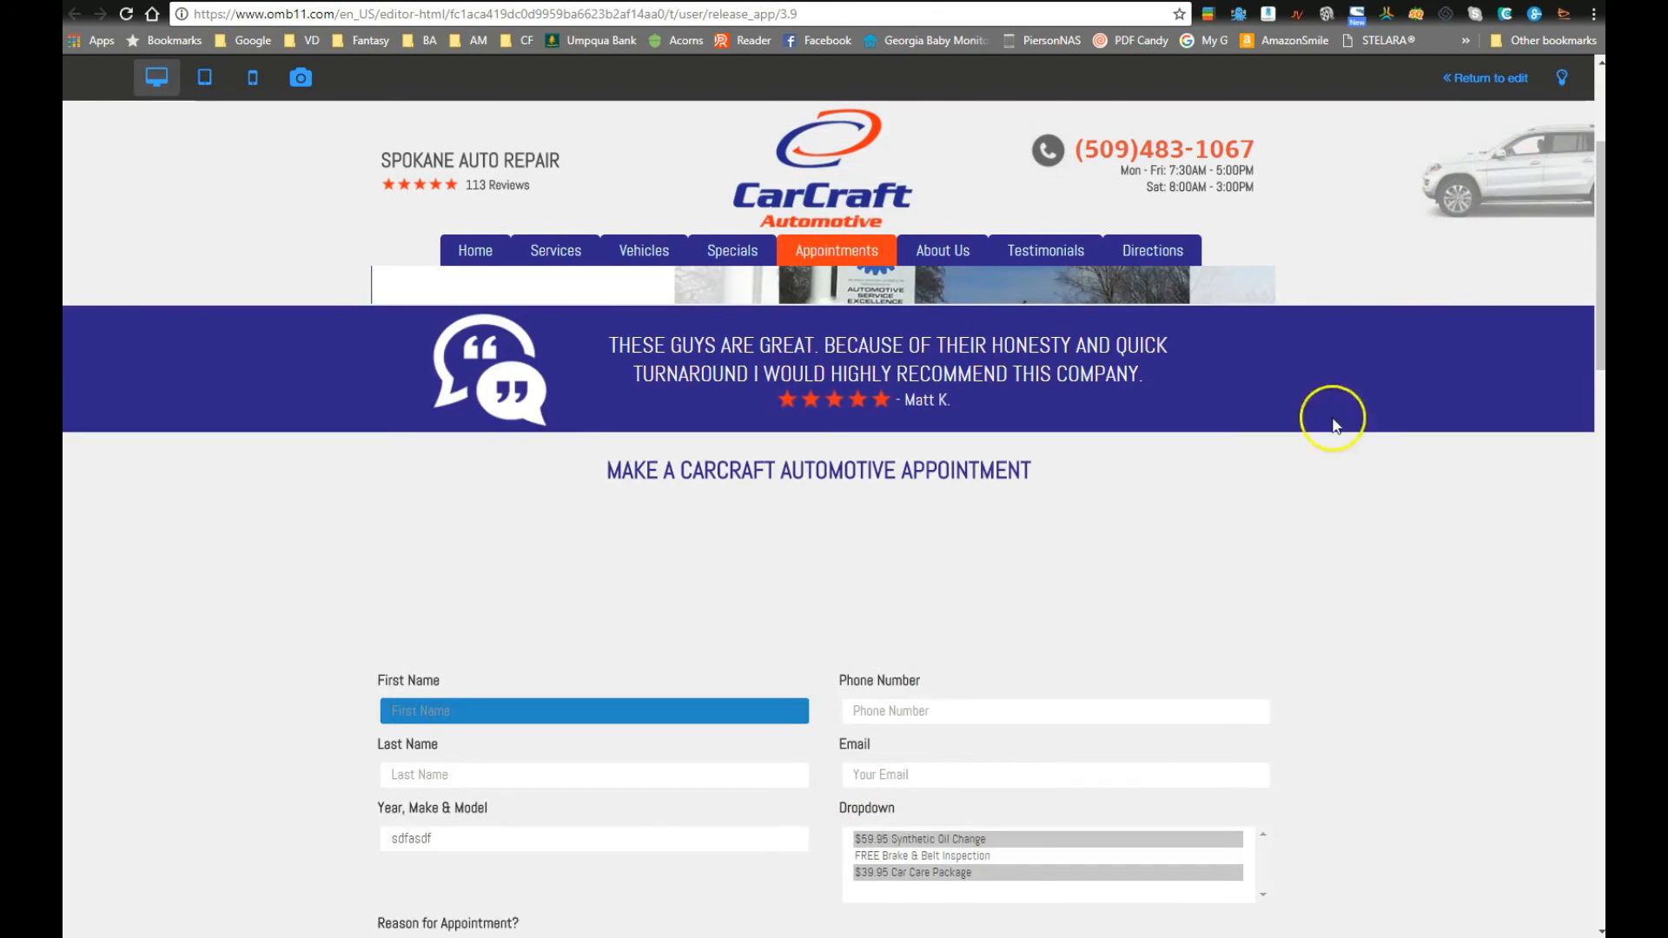
scroll(1283, 598, down, 5)
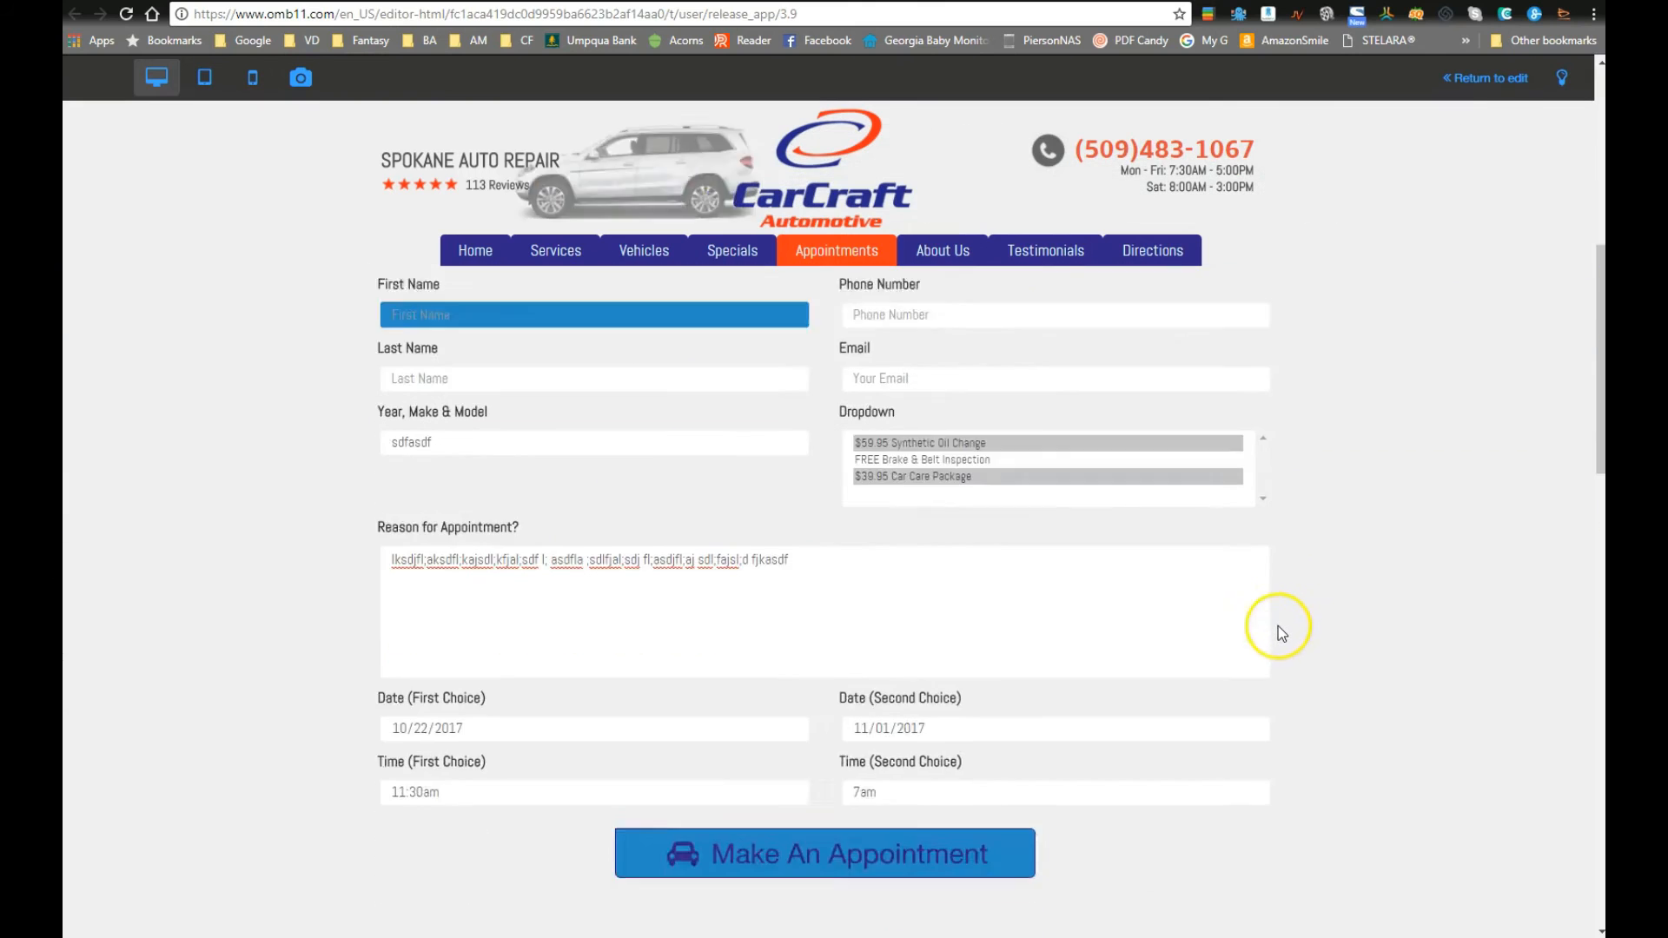
scroll(1279, 625, down, 7)
scroll(1280, 634, up, 9)
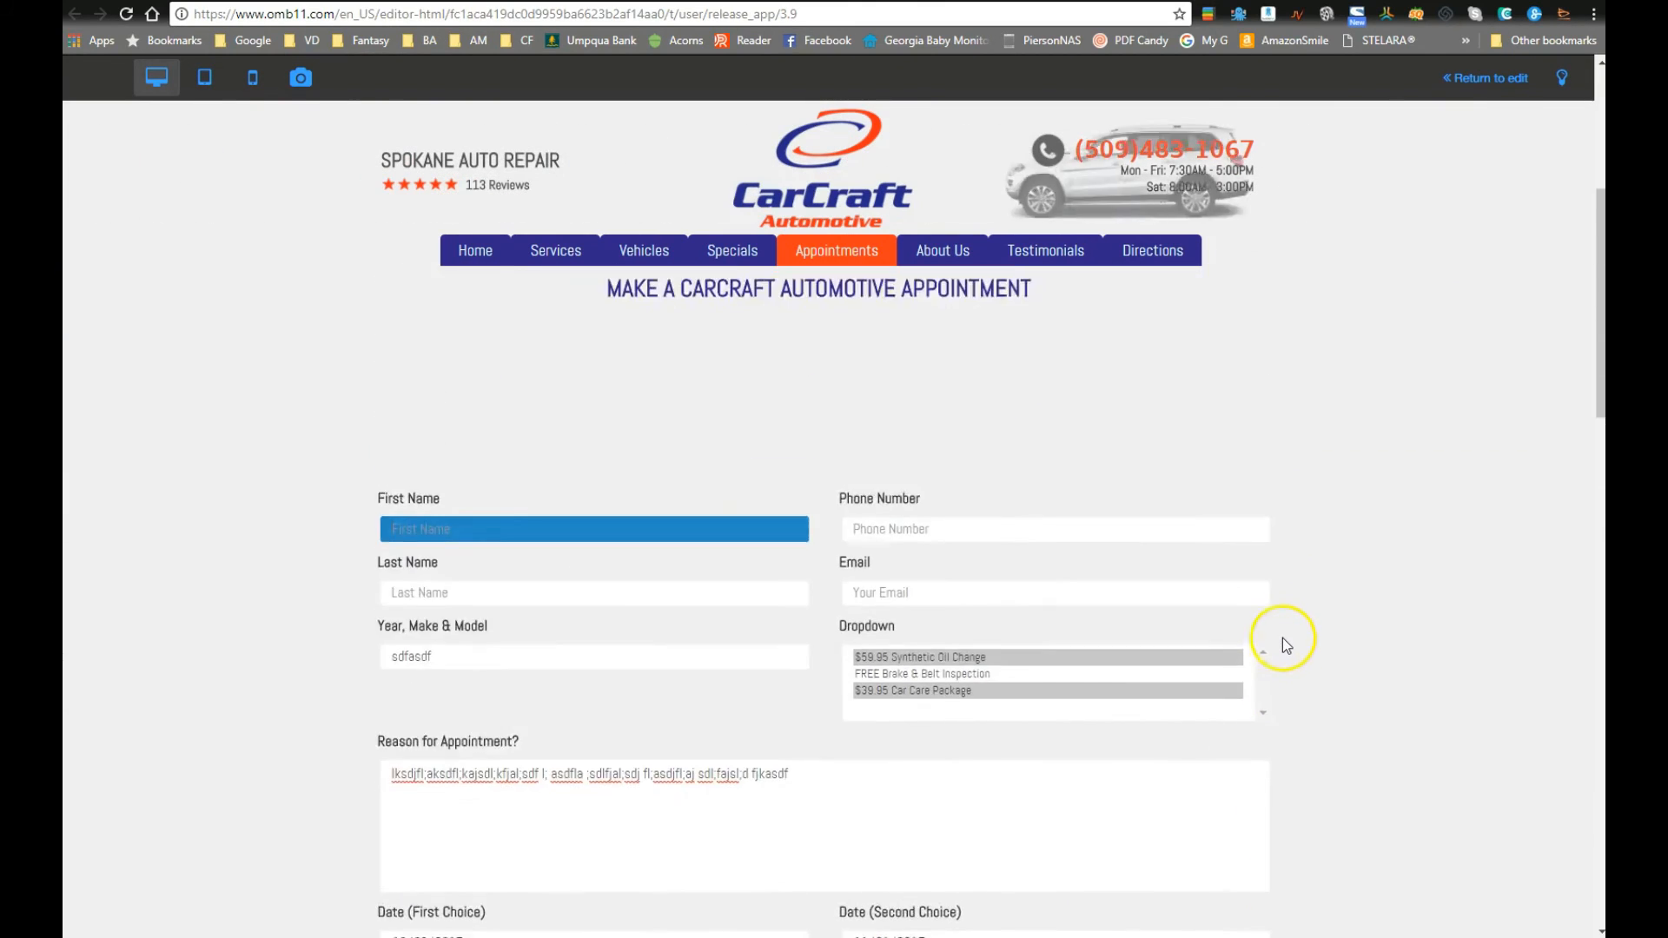
scroll(1282, 637, up, 5)
scroll(1280, 640, down, 6)
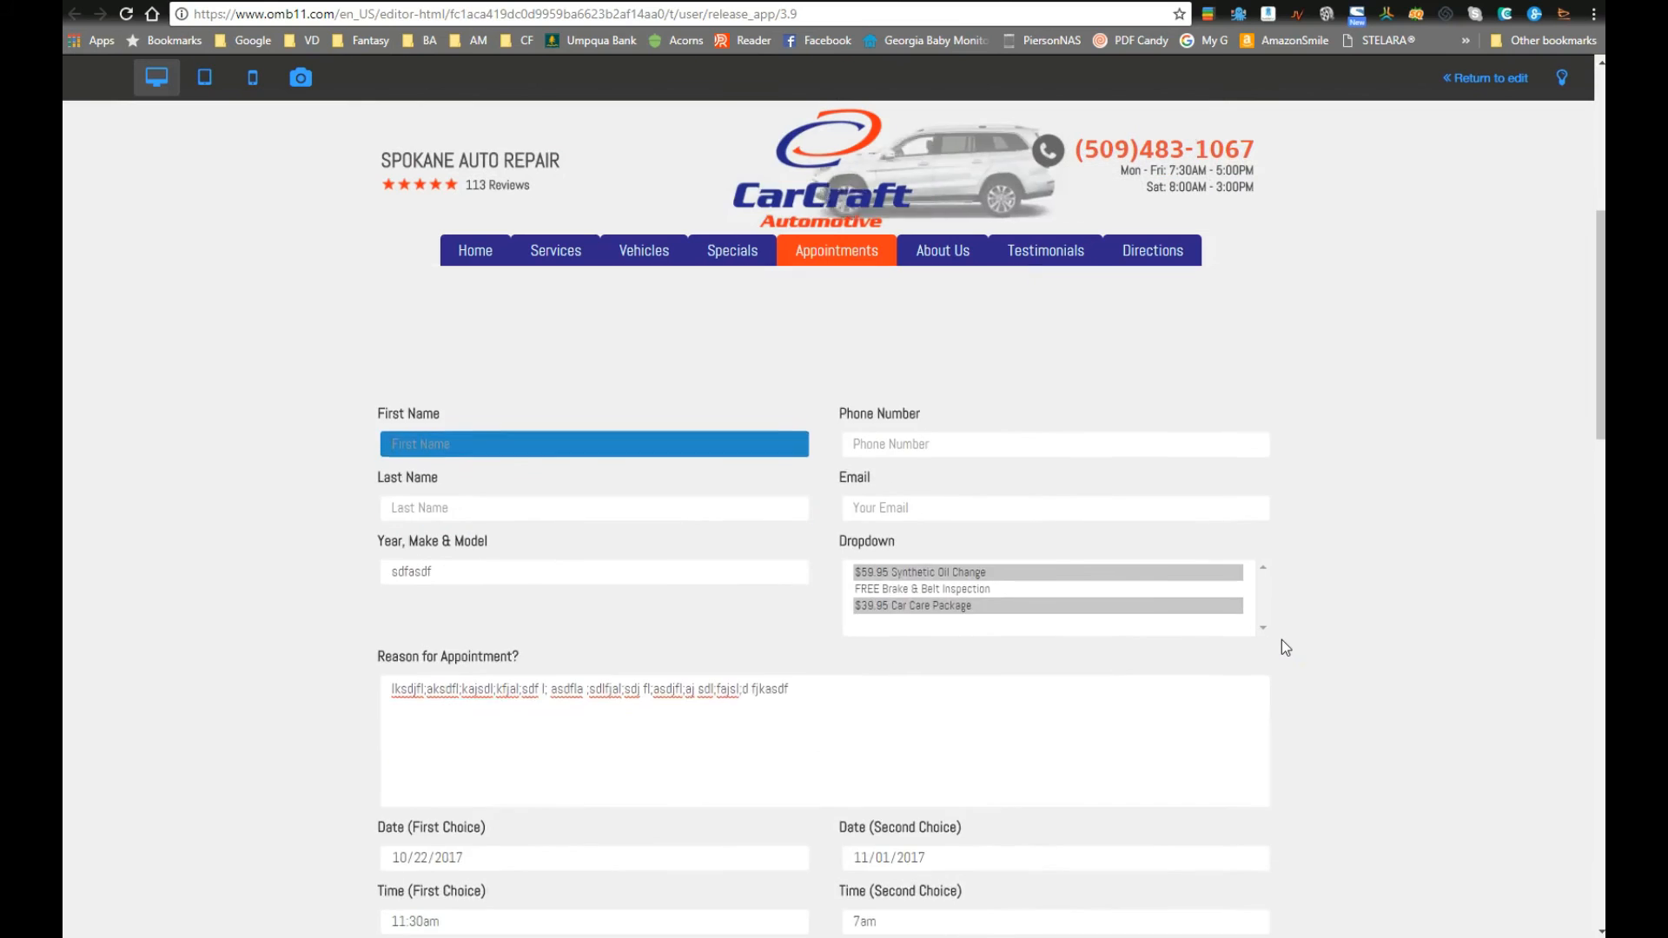
scroll(1280, 639, down, 1)
scroll(975, 804, down, 3)
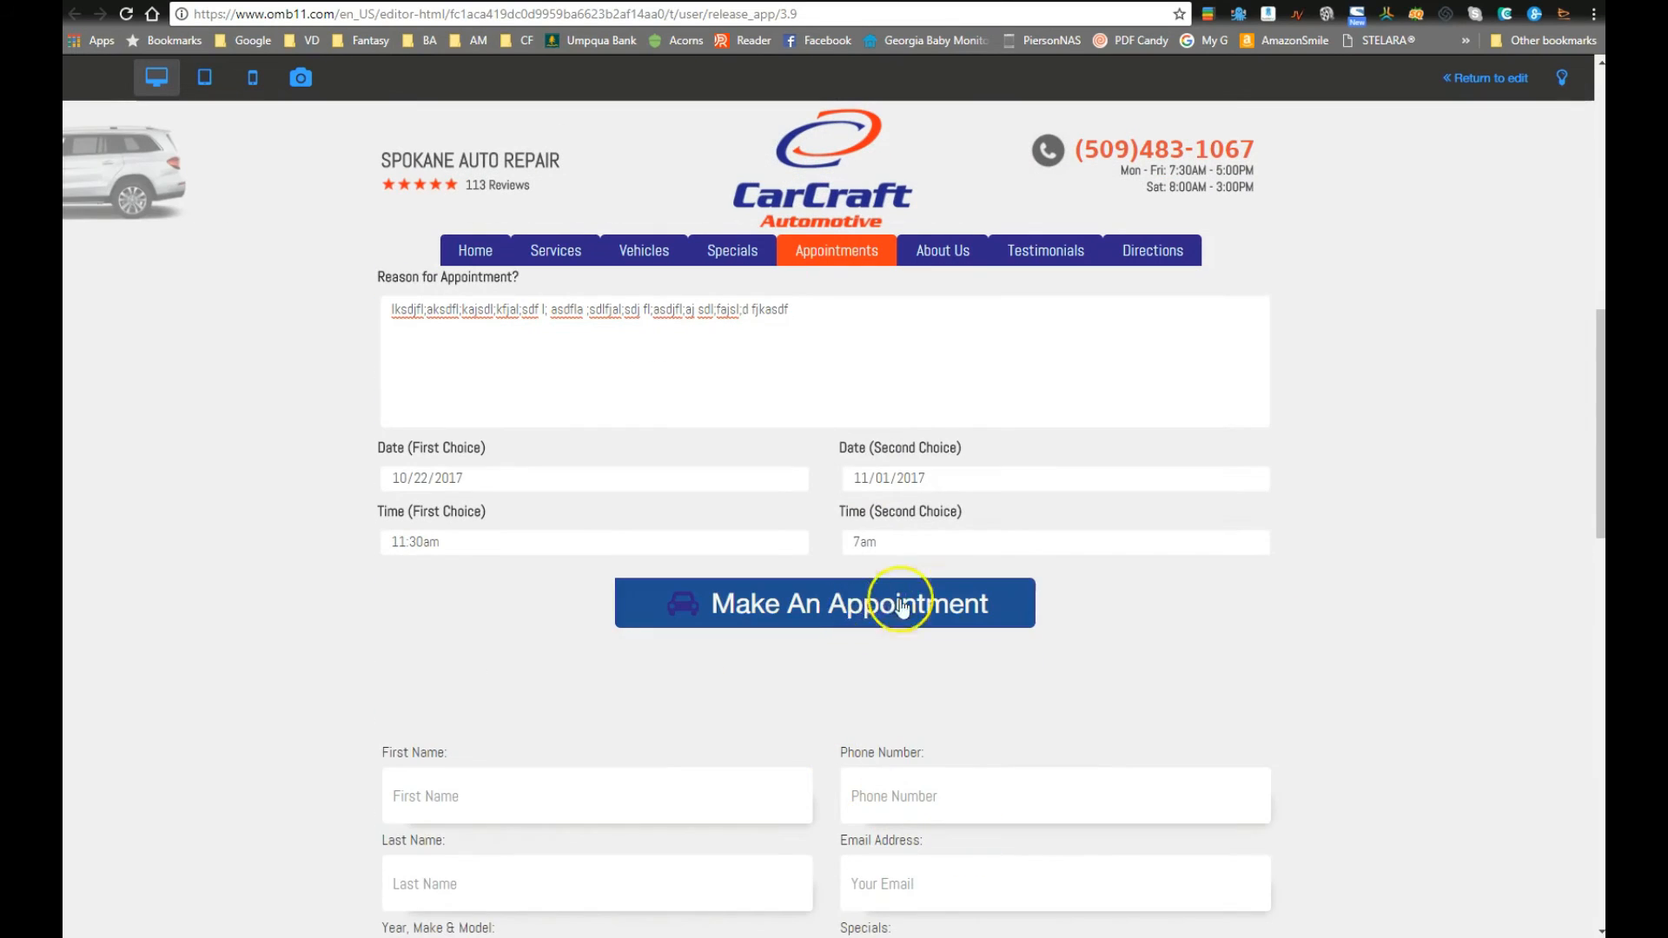
click(927, 627)
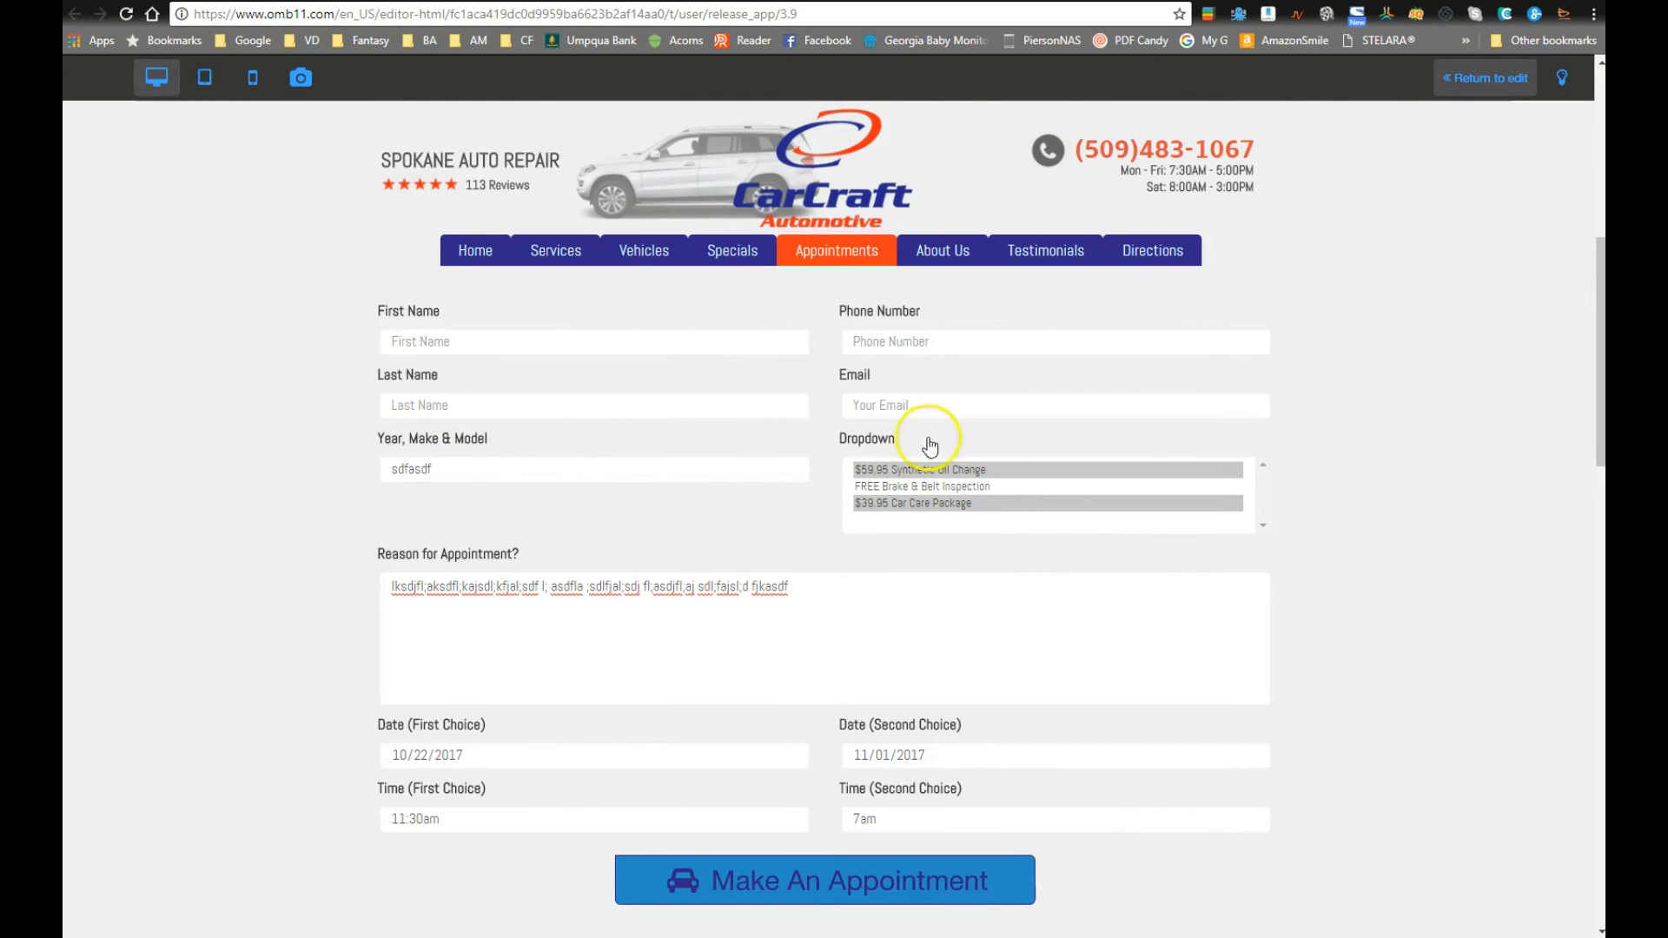
click(785, 595)
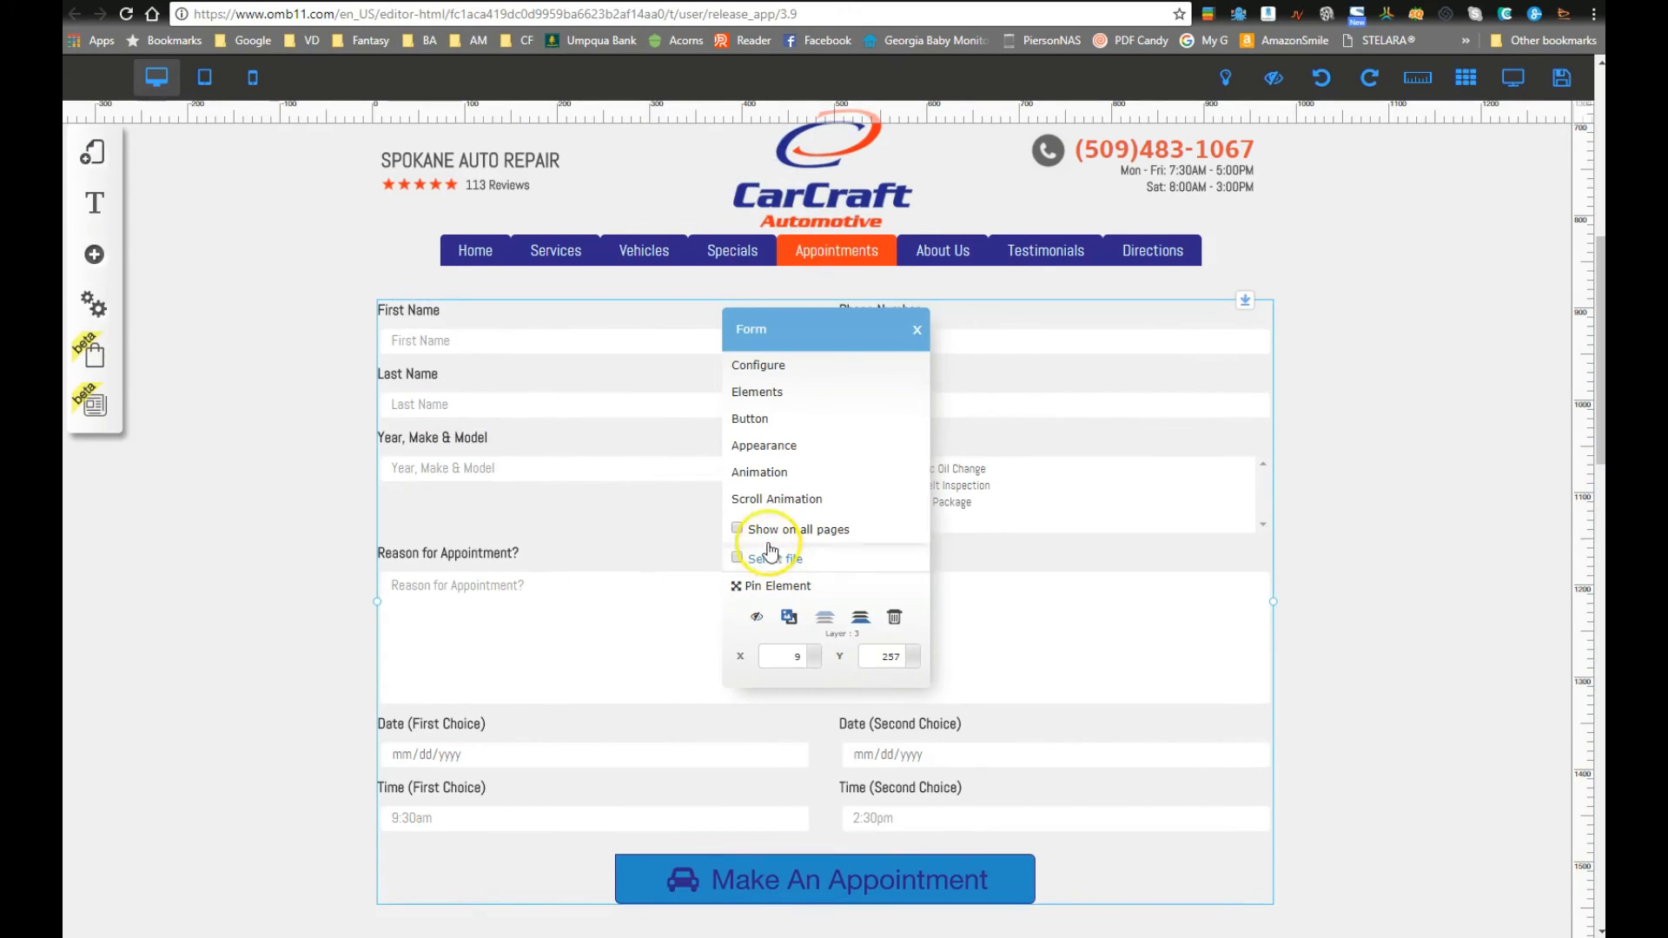
Step: In Form Fields Style, give the fields a pale blue hover background colour
click(765, 446)
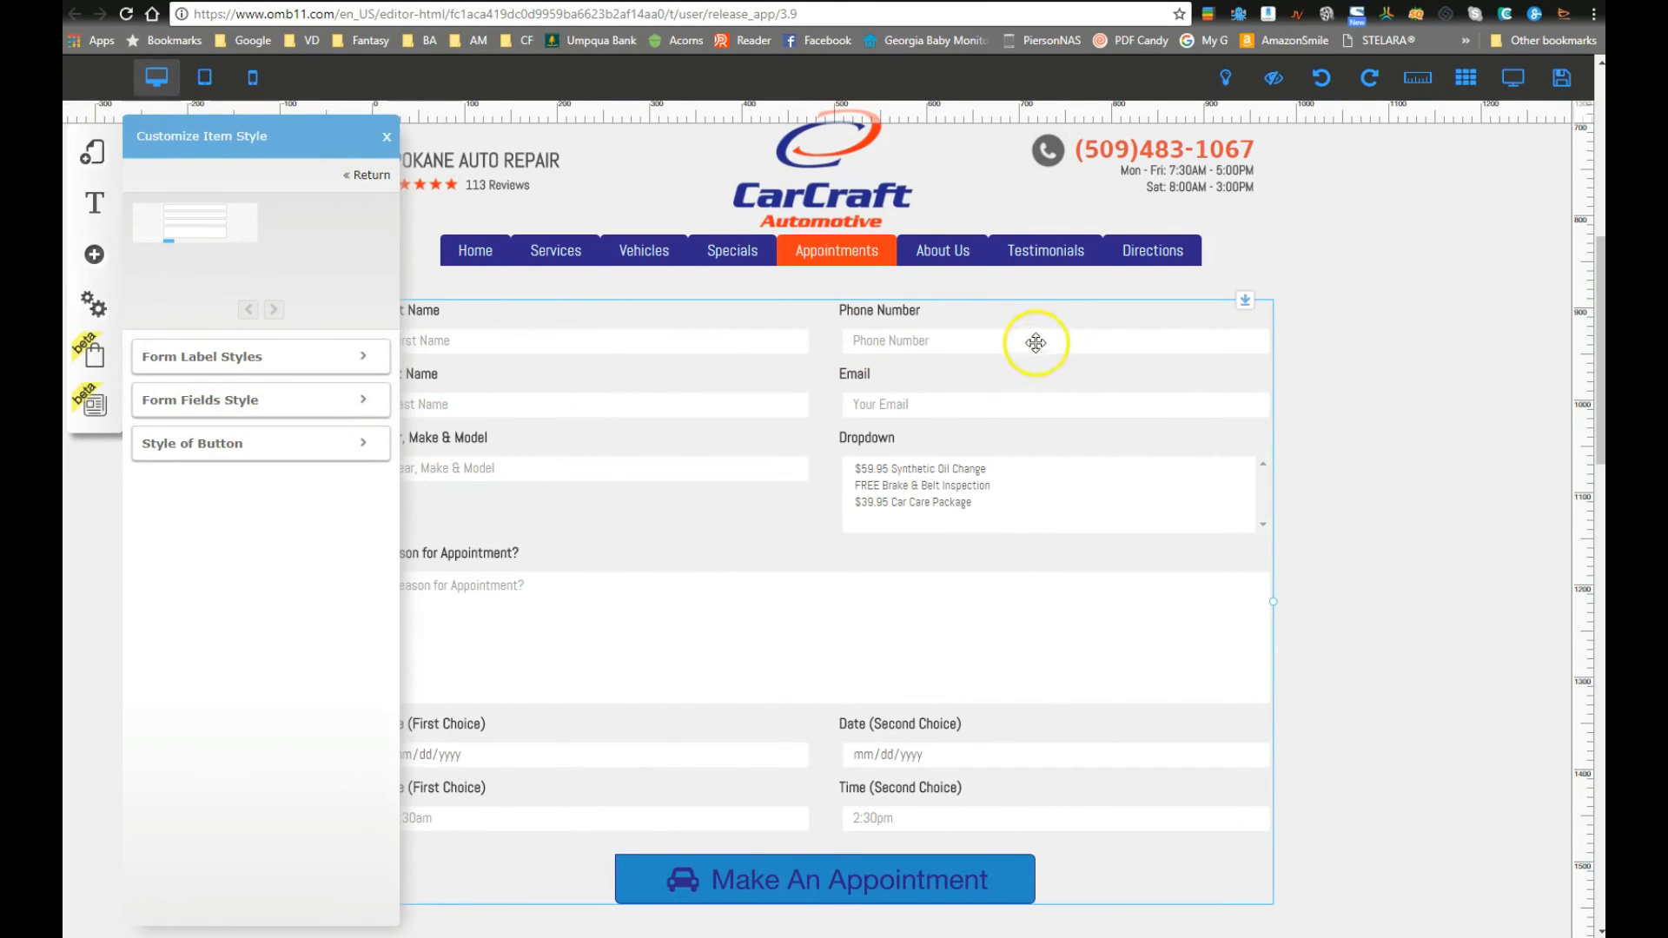
click(244, 404)
scroll(269, 608, down, 5)
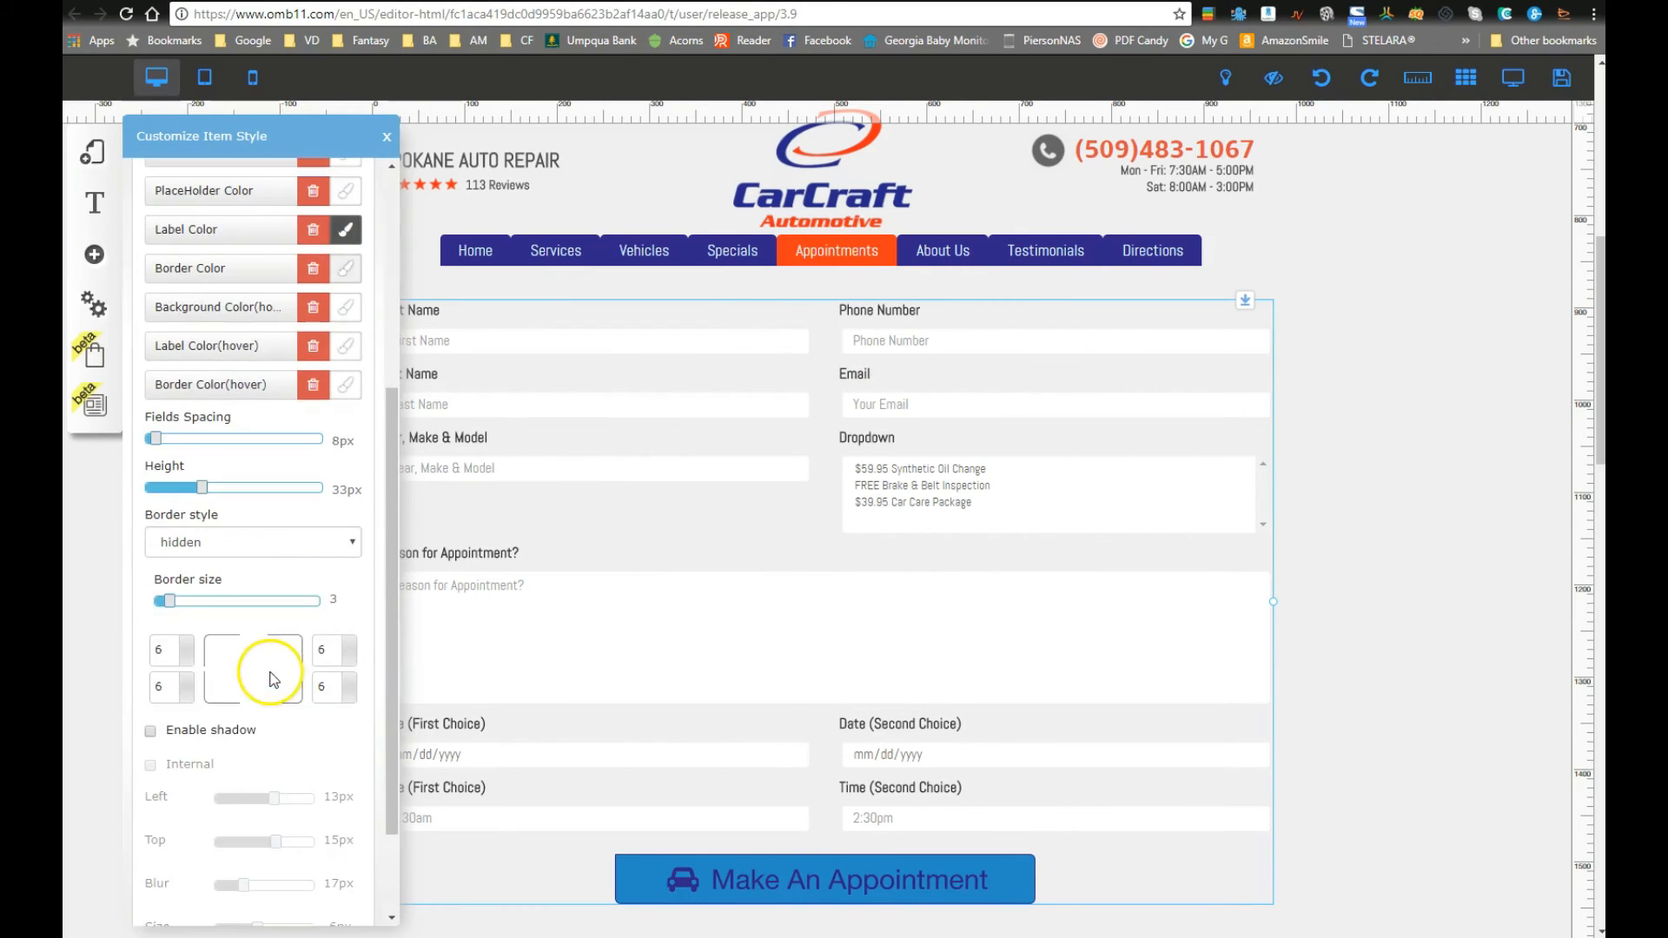
scroll(265, 660, up, 10)
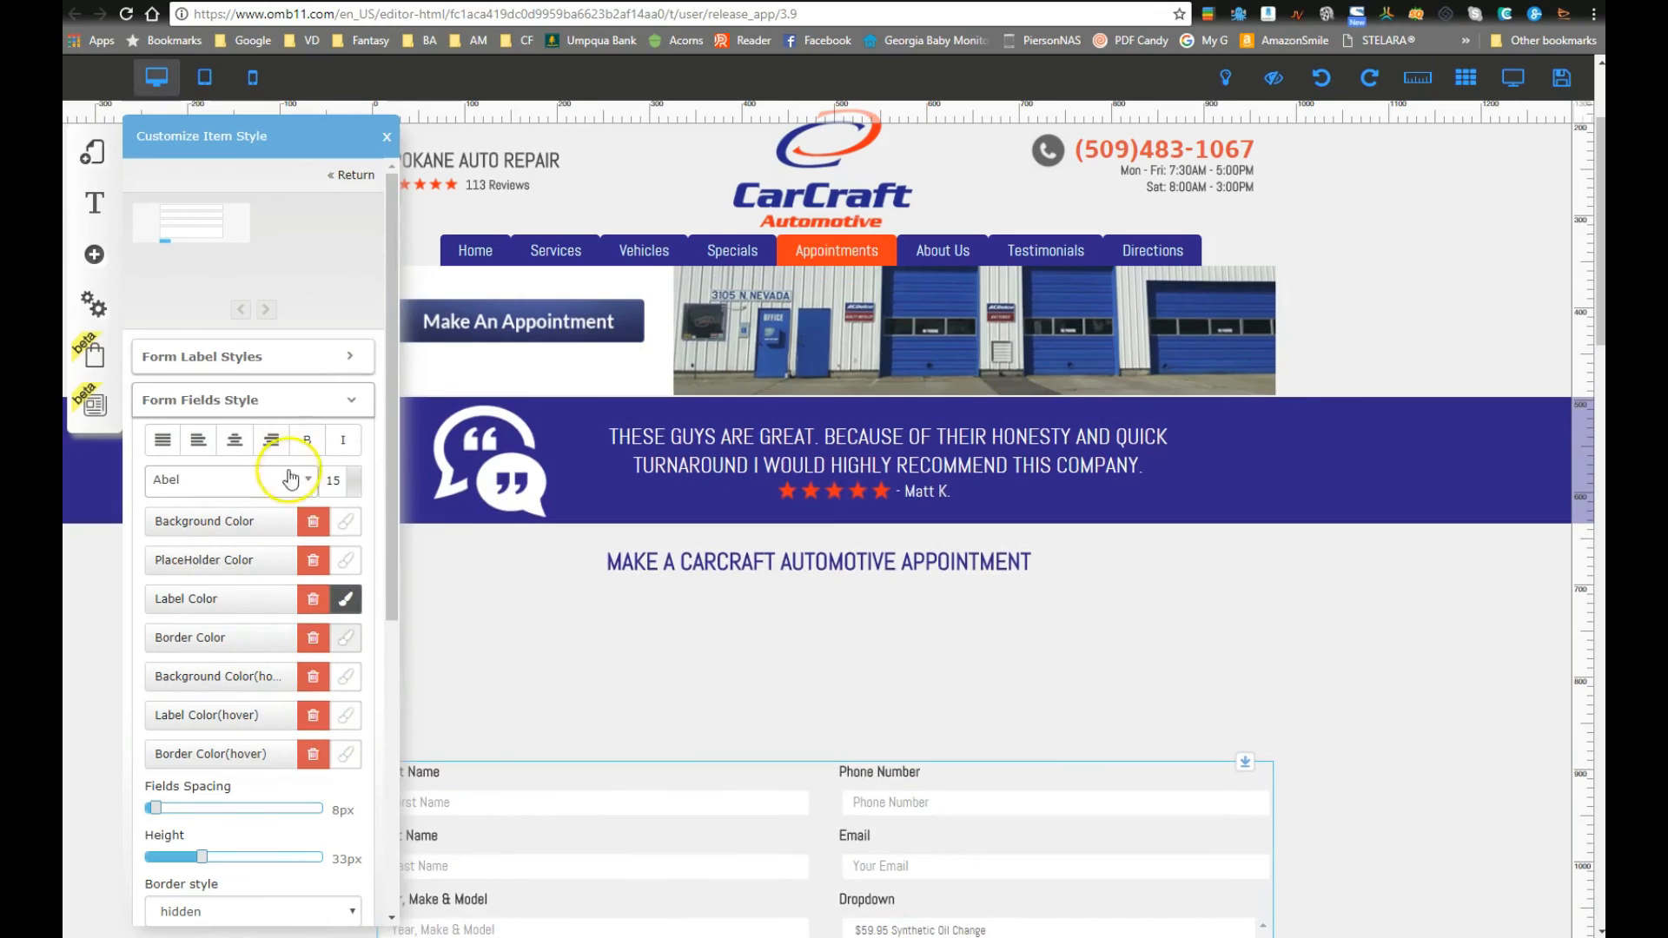
scroll(296, 773, down, 3)
scroll(502, 707, down, 5)
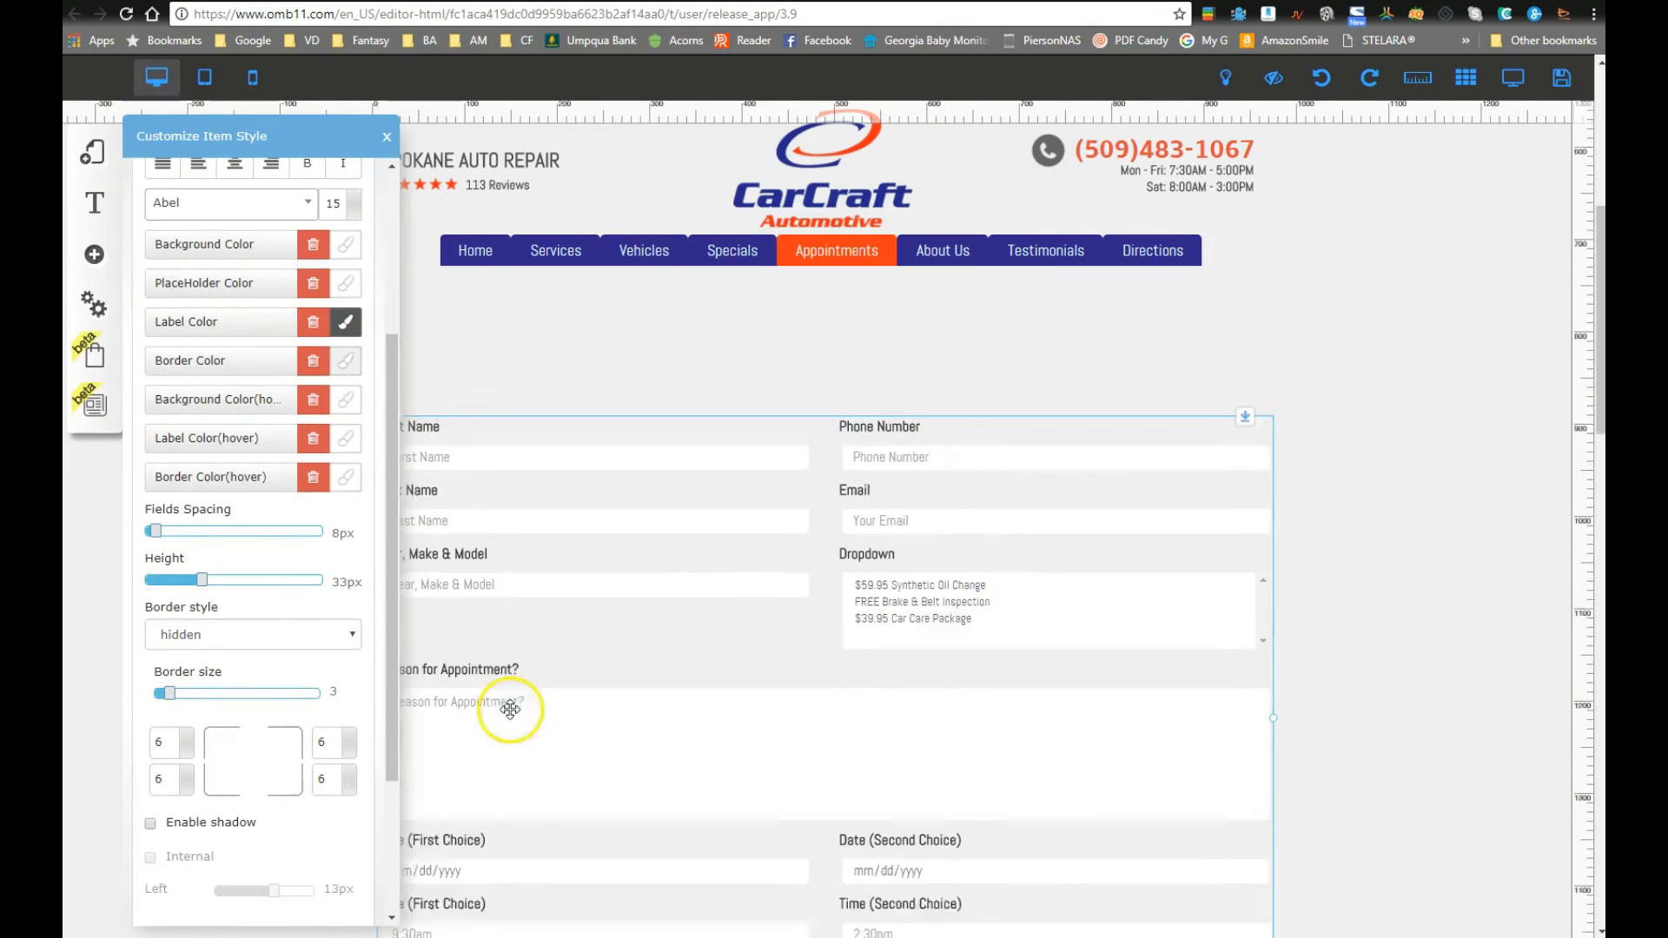
scroll(252, 597, up, 5)
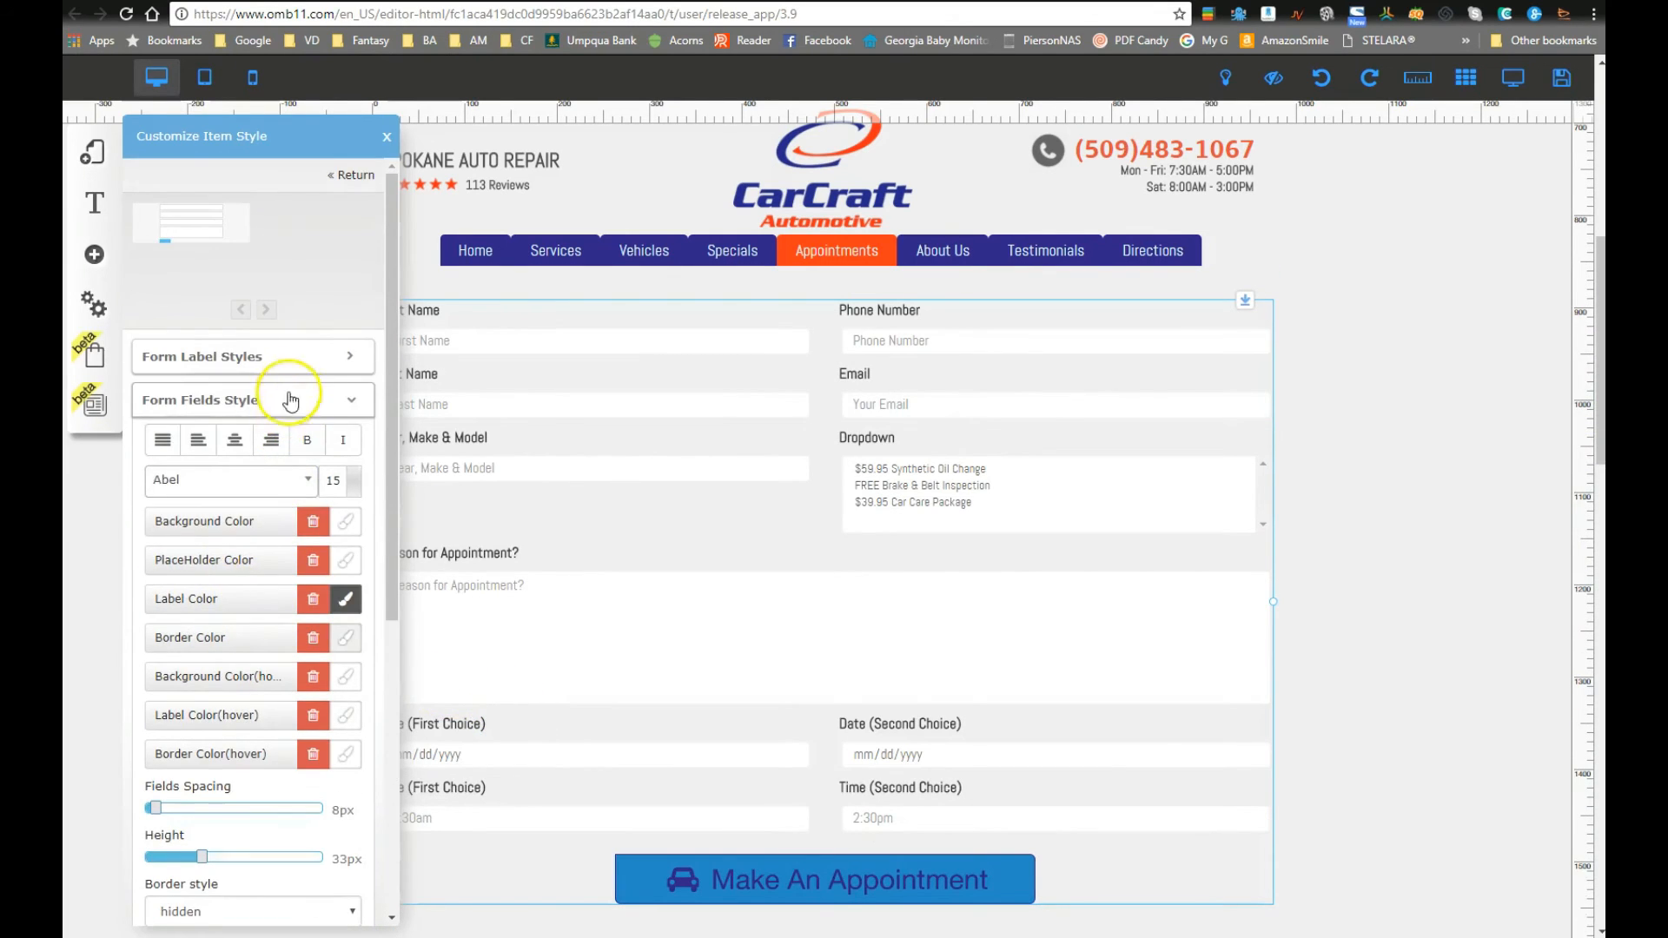
click(286, 358)
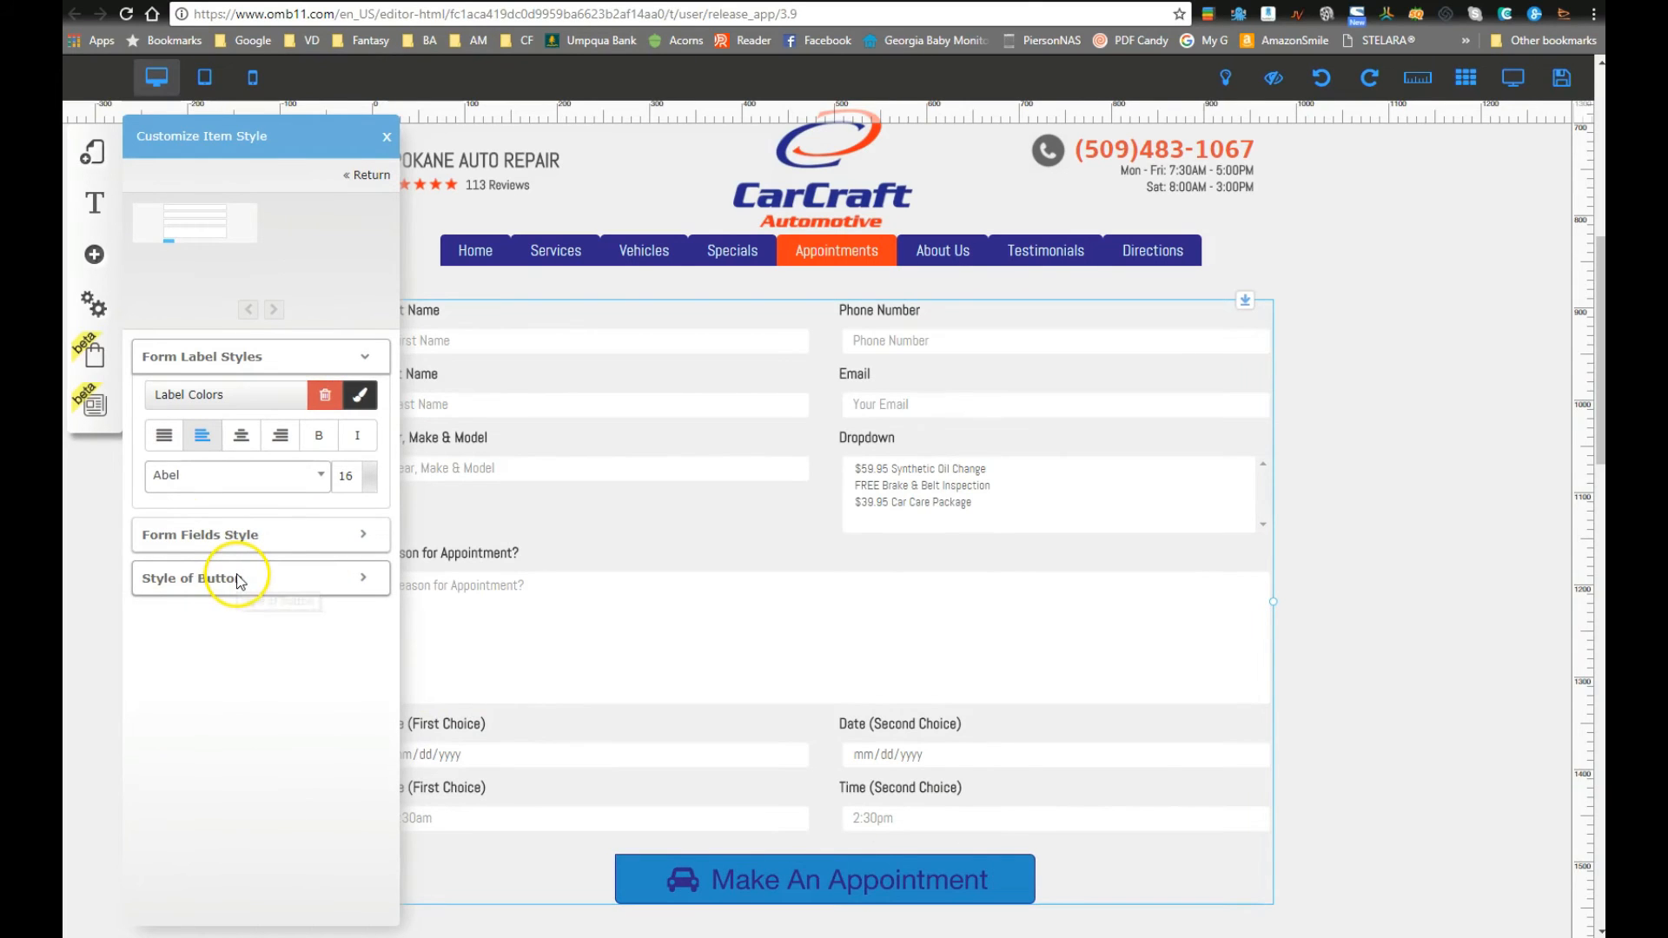
click(261, 537)
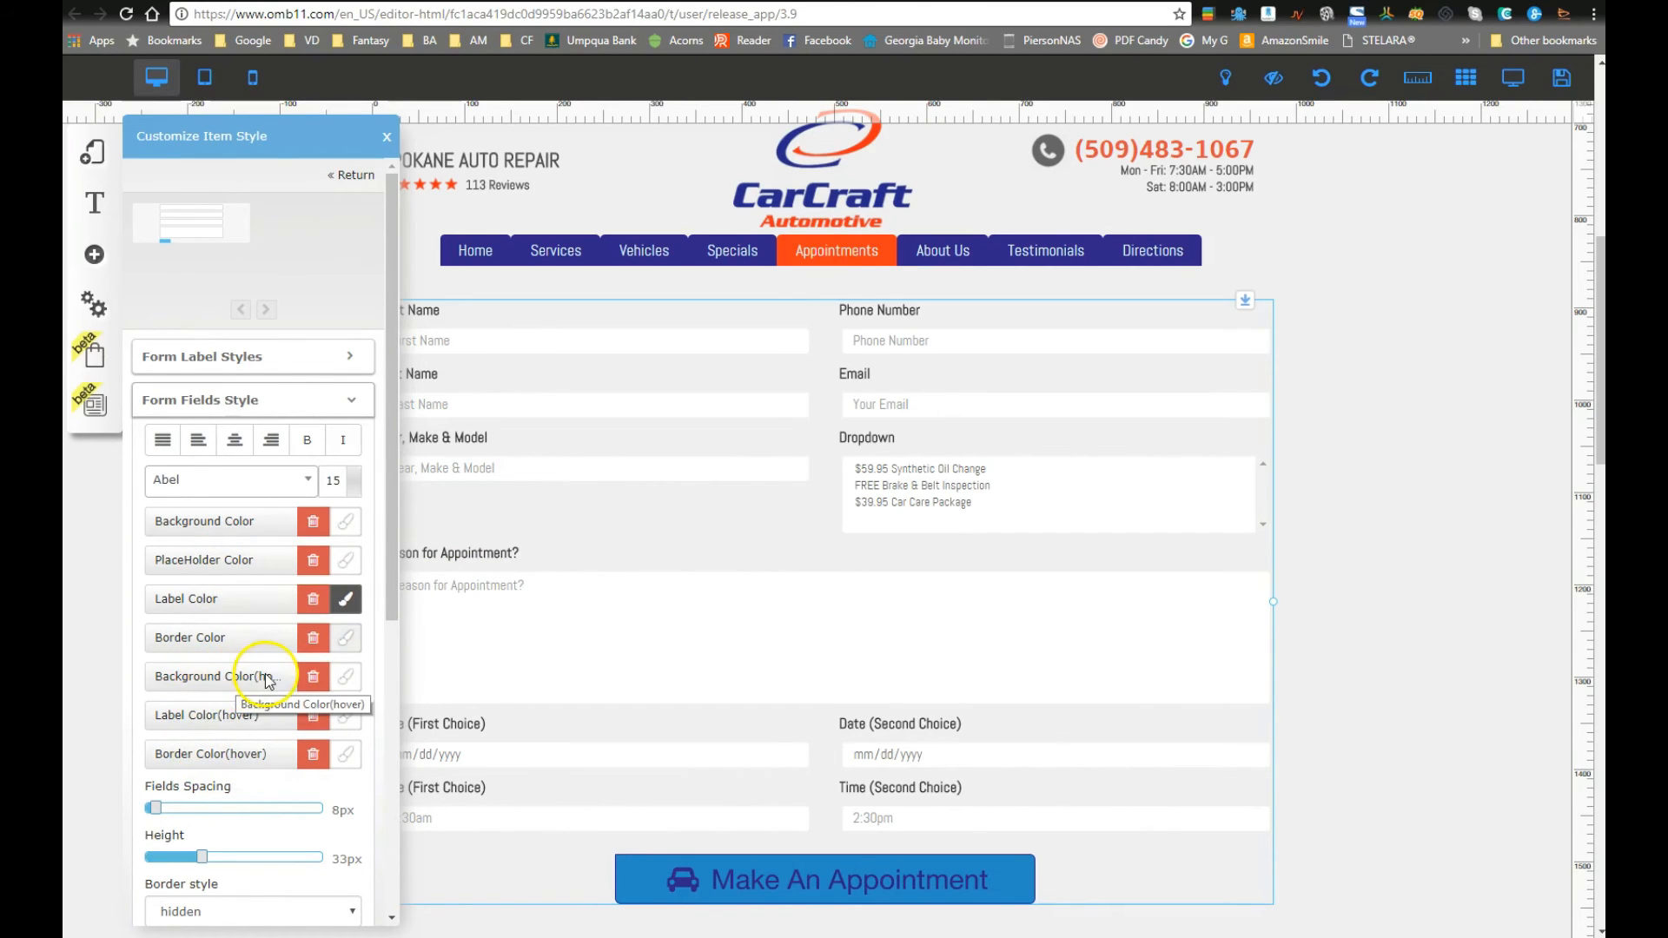
click(346, 677)
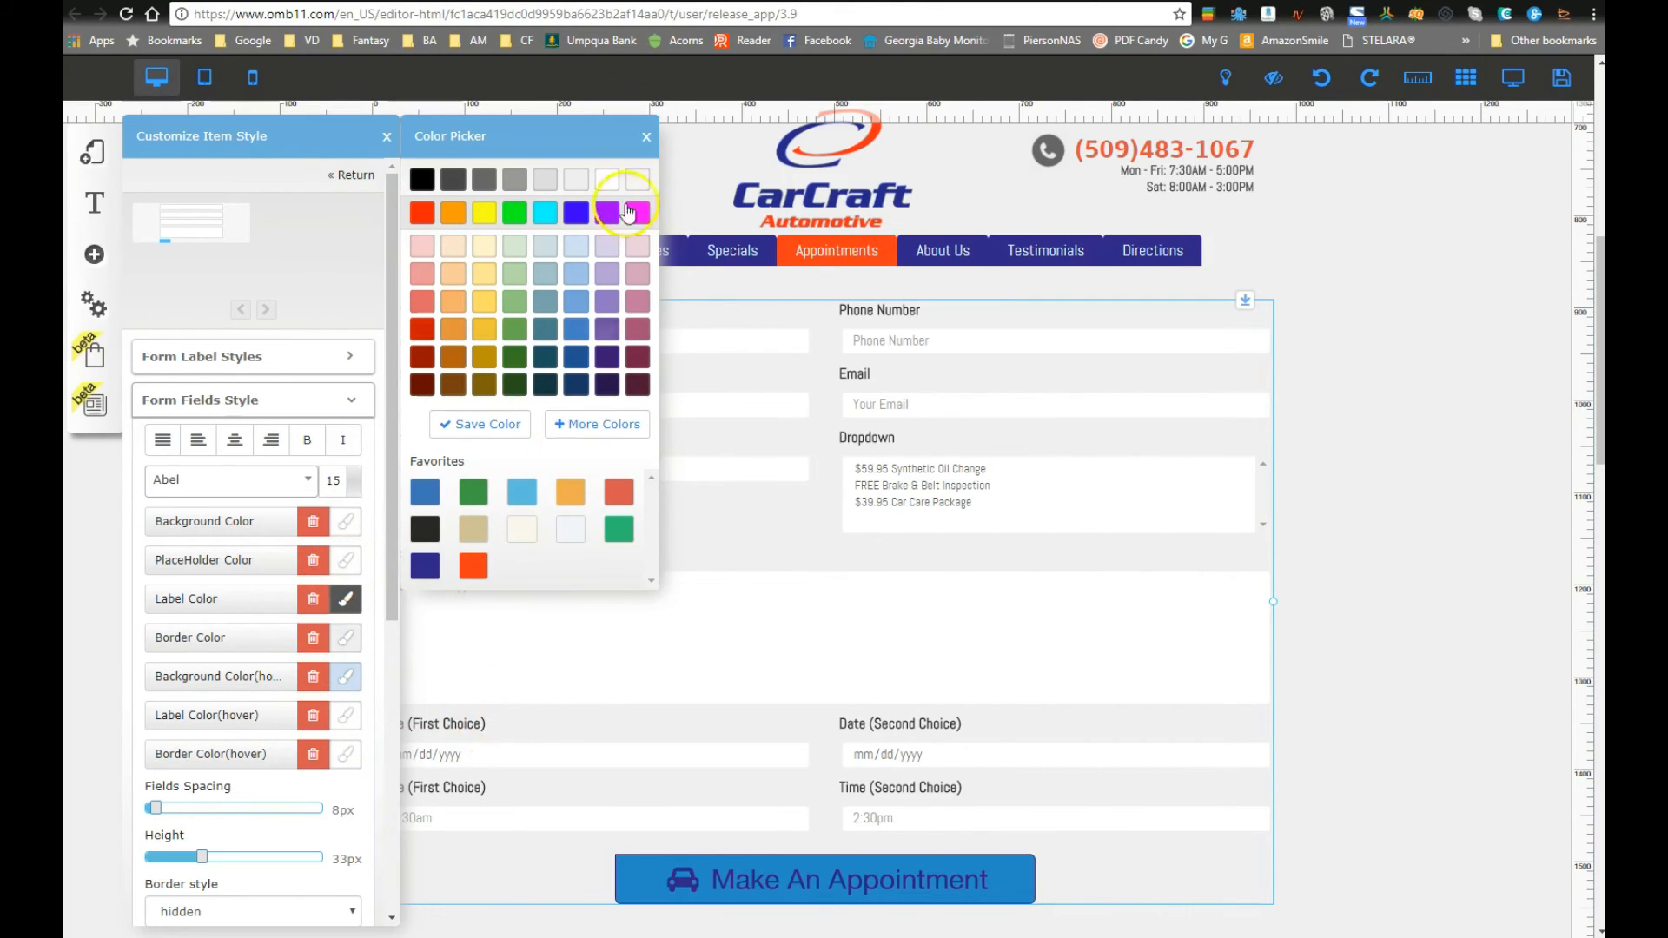
click(388, 142)
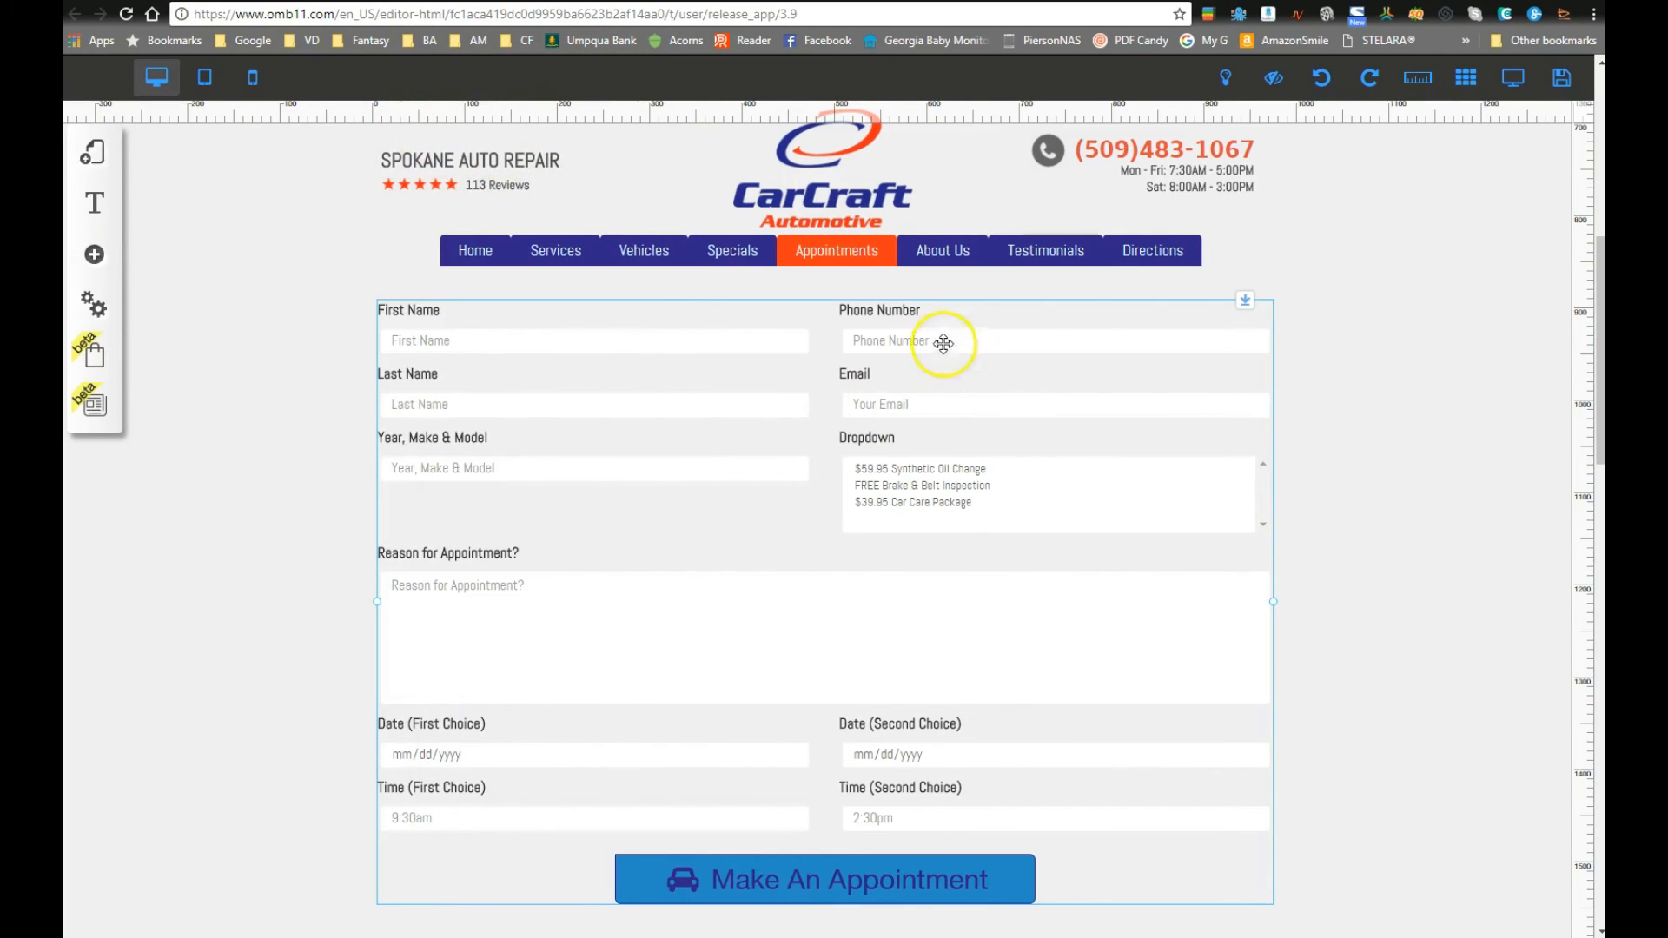
Step: Preview the page and scroll through the appointment form
click(1514, 78)
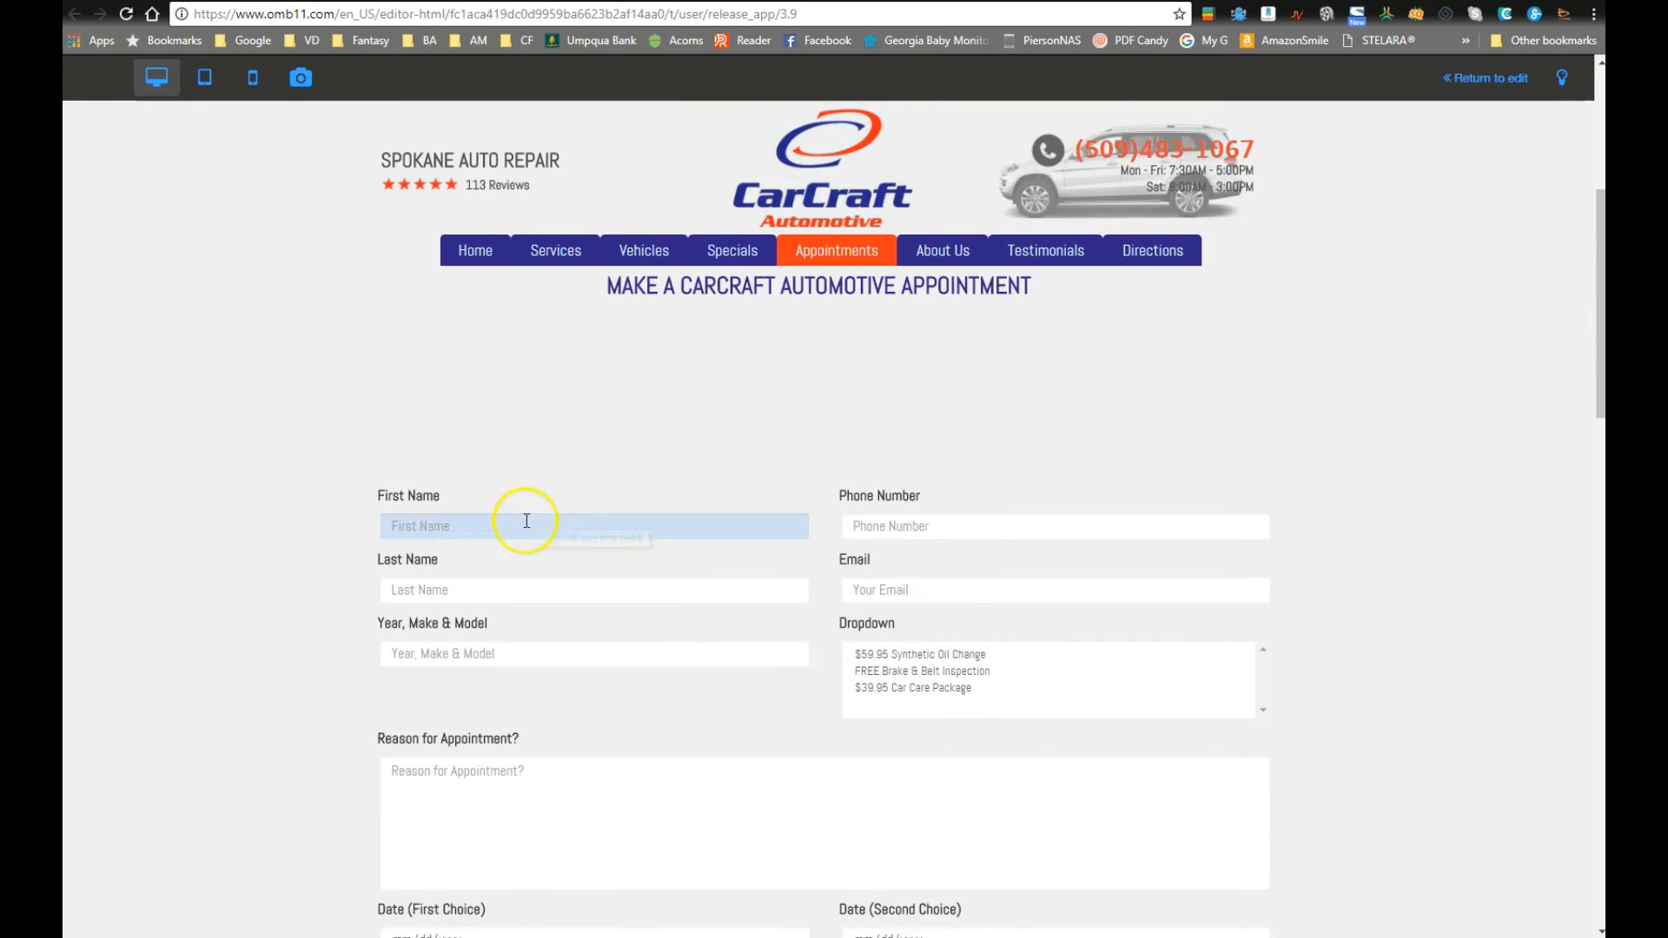
scroll(434, 608, down, 4)
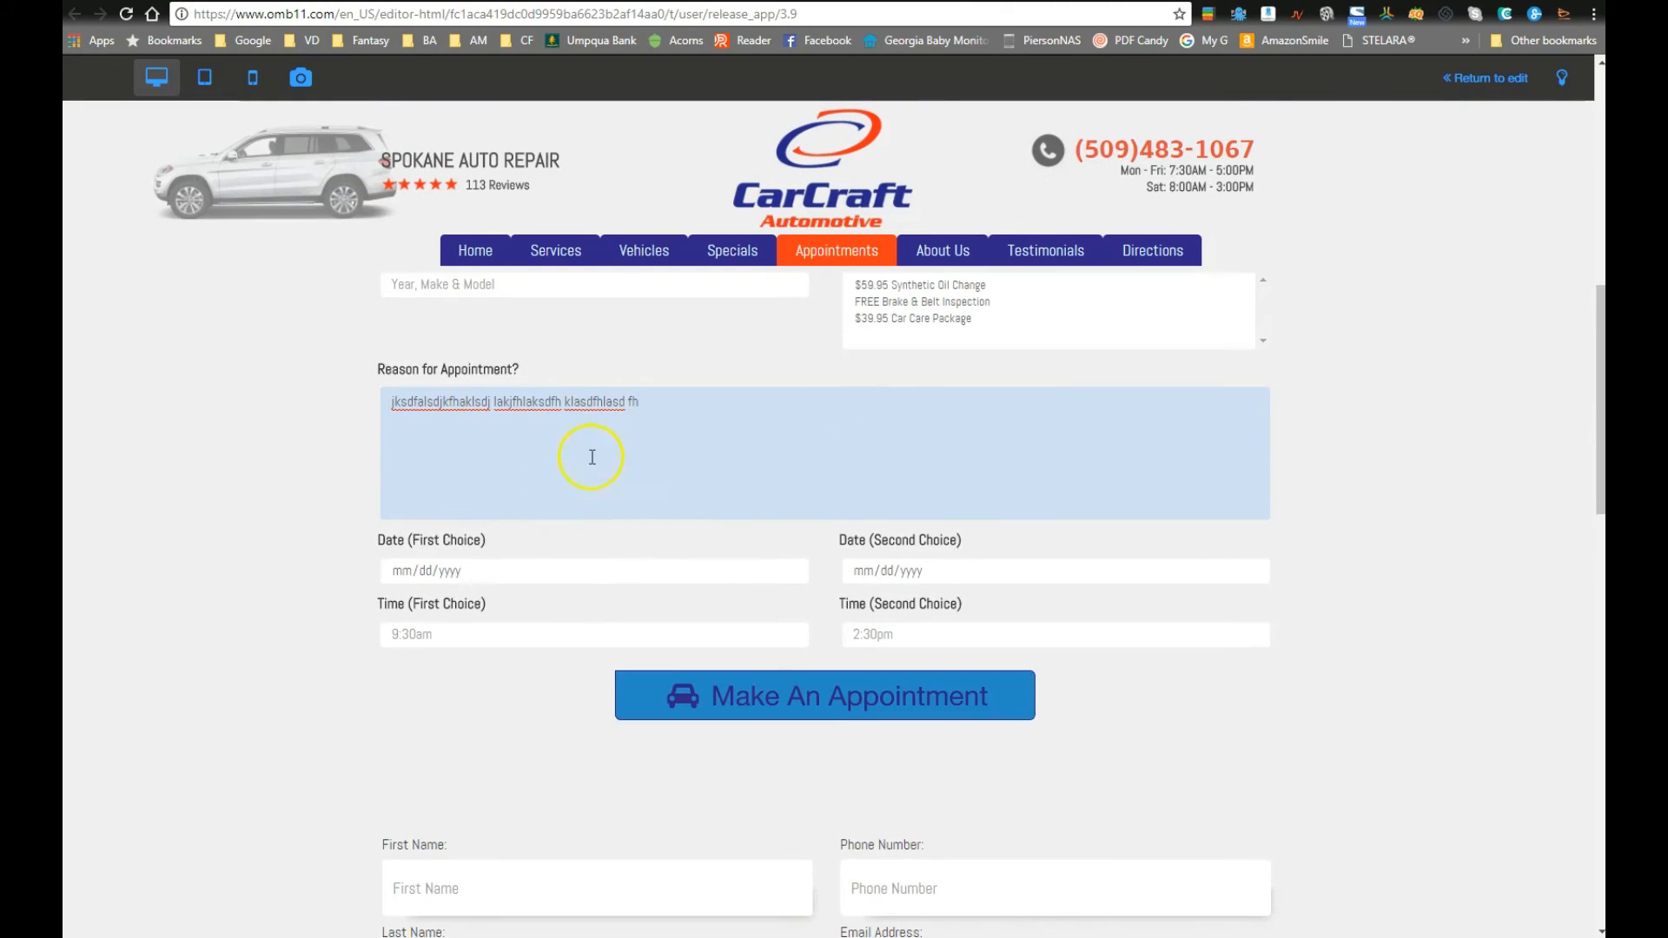
scroll(1303, 611, up, 3)
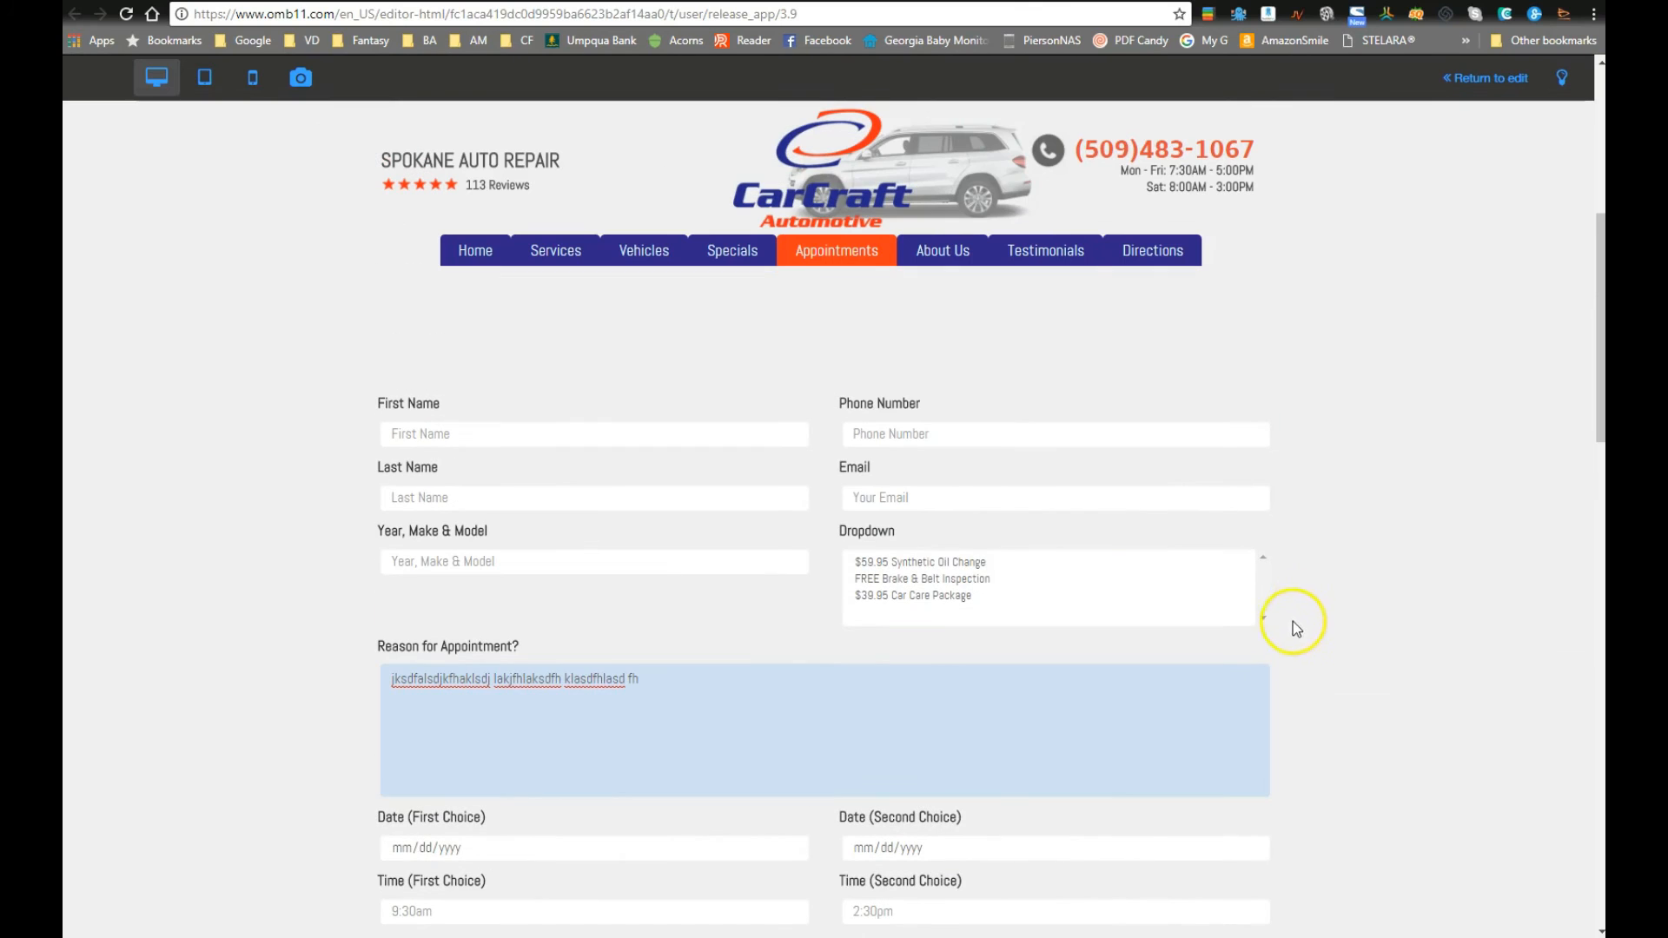
Step: Back in editing, open the appointment form's Configure dialog
click(1484, 78)
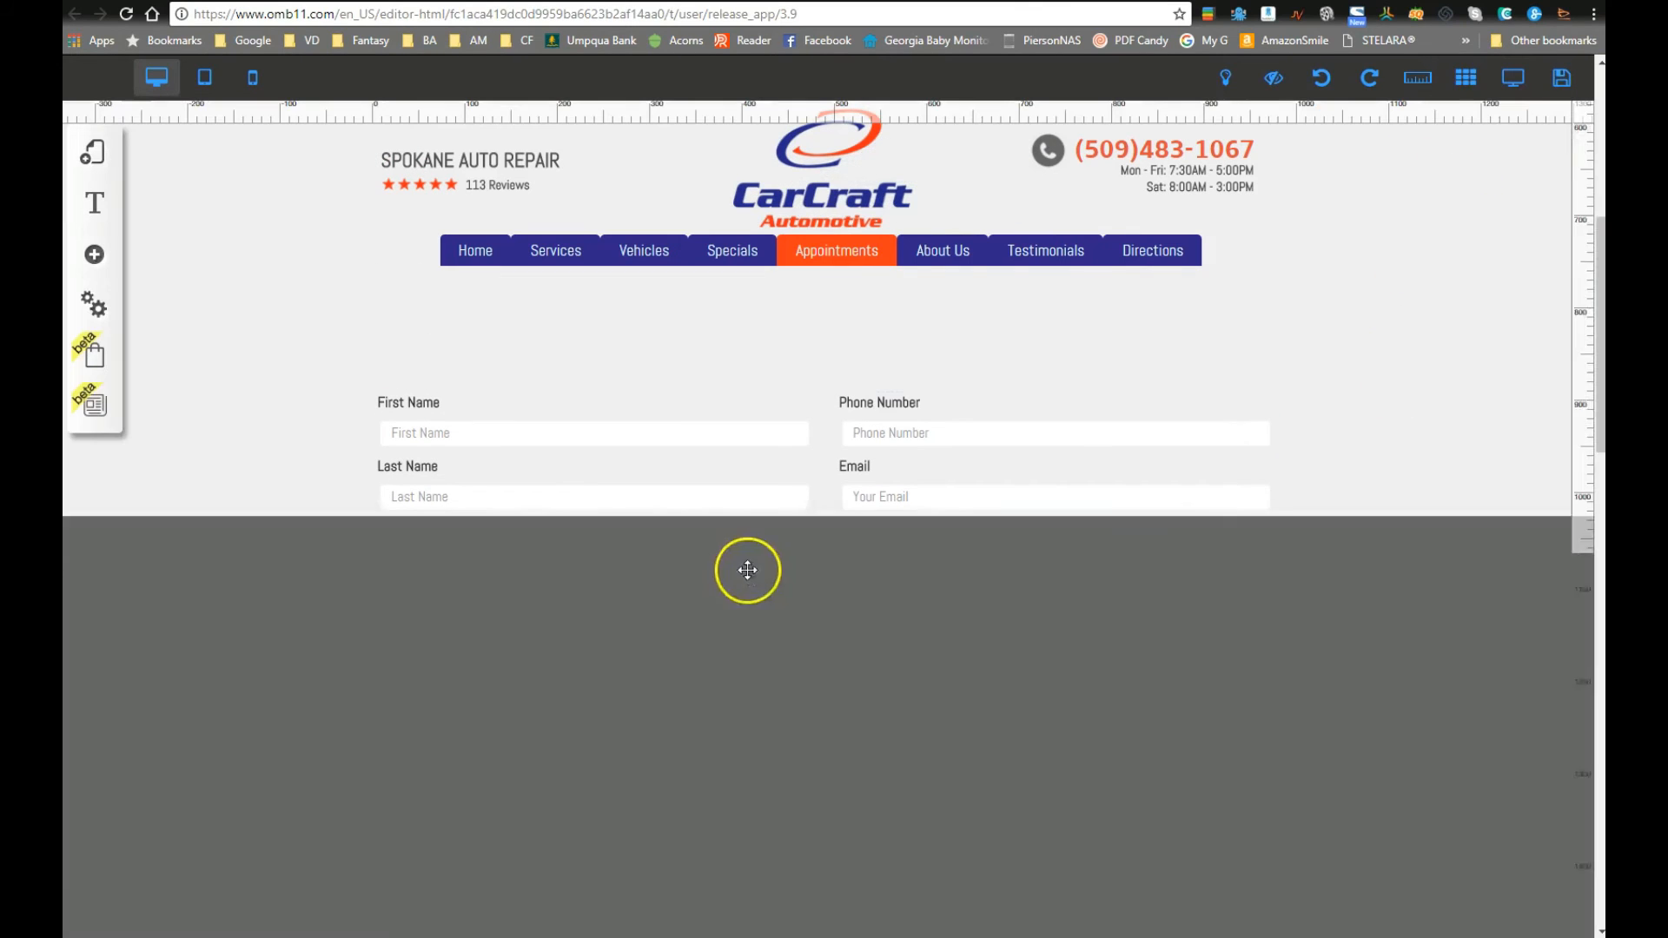
right_click(747, 458)
click(737, 354)
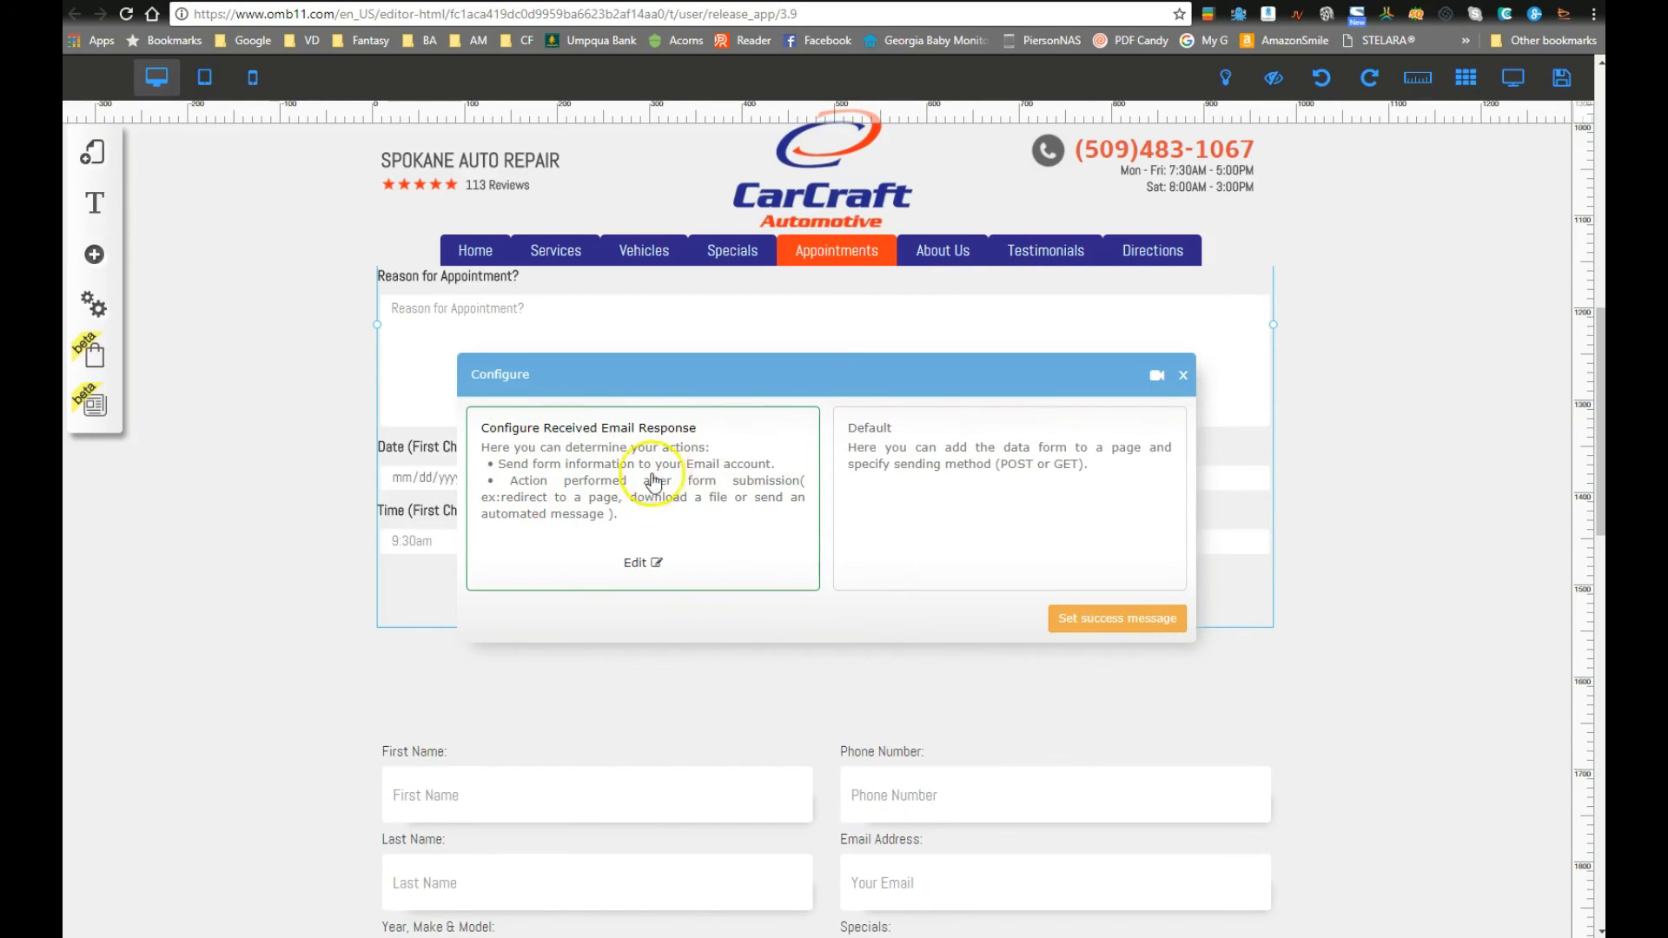
Step: Set the received-email recipient to the owner's autofilled email address
click(640, 565)
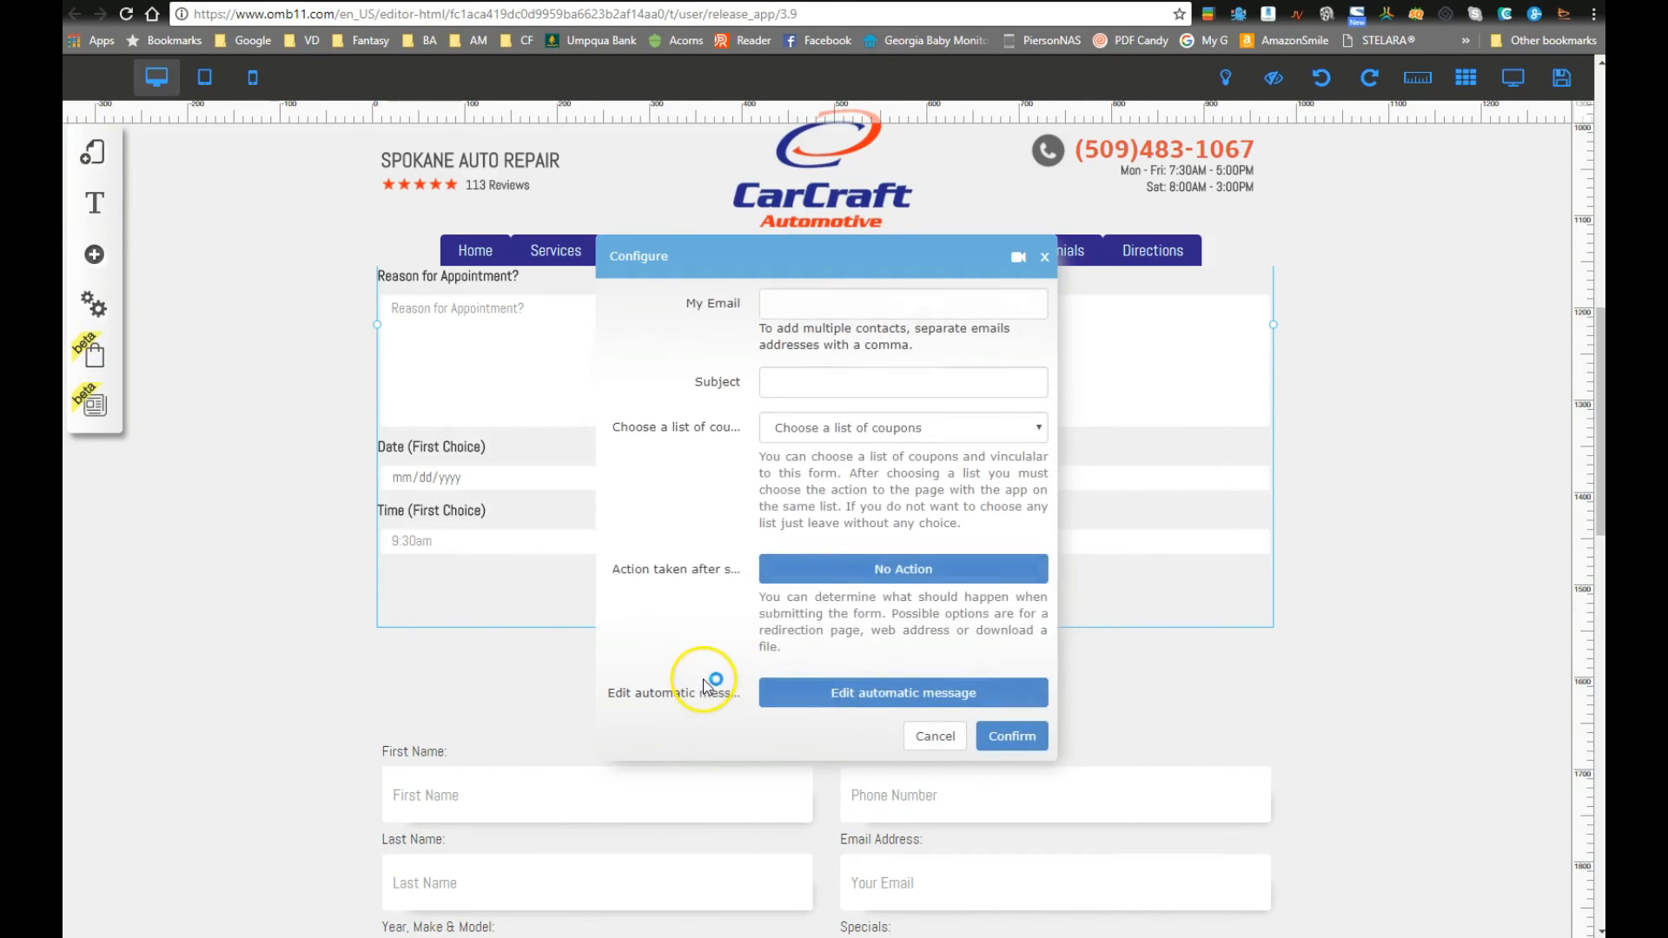
click(792, 308)
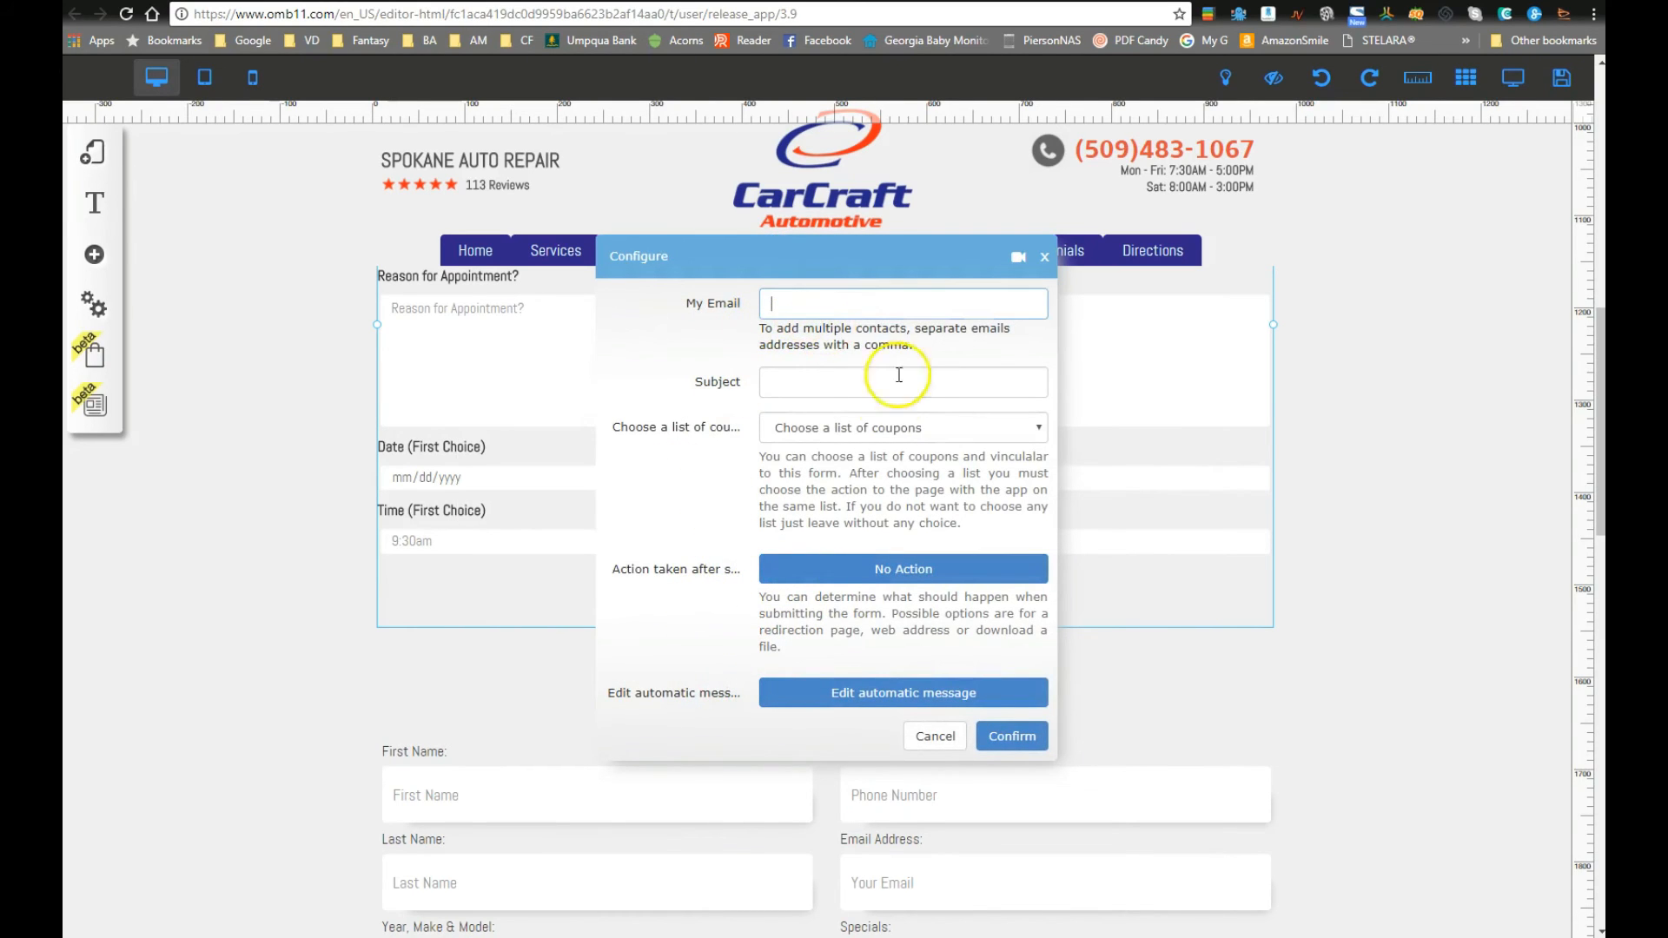
text(pierson)
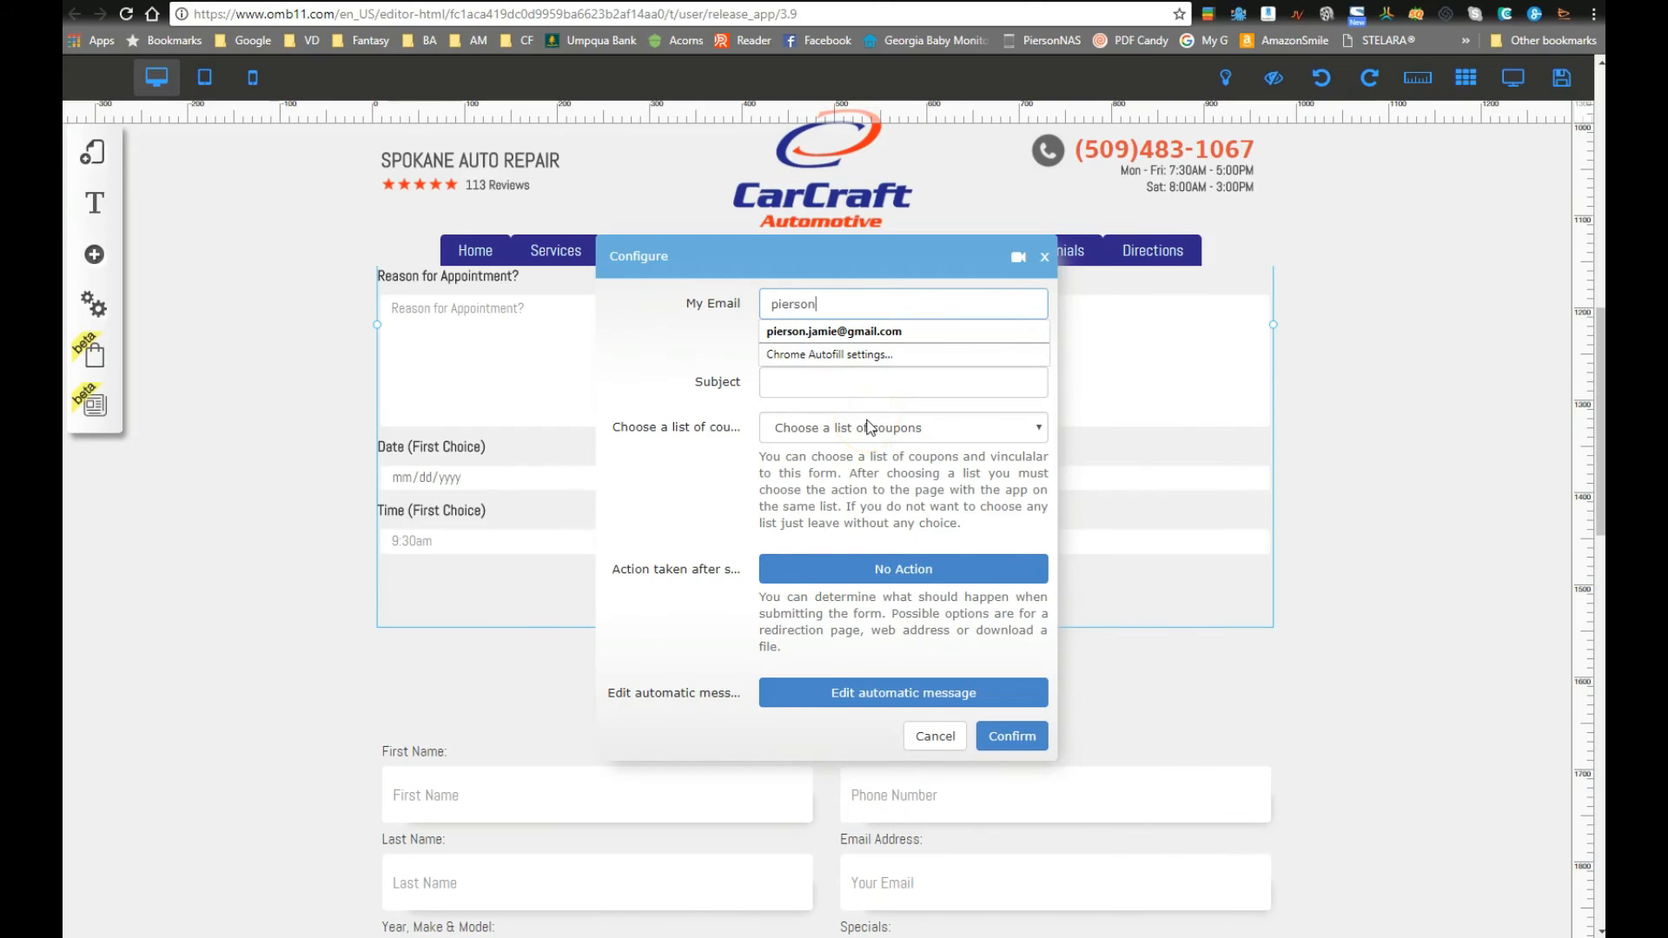
key(Down)
key(Tab)
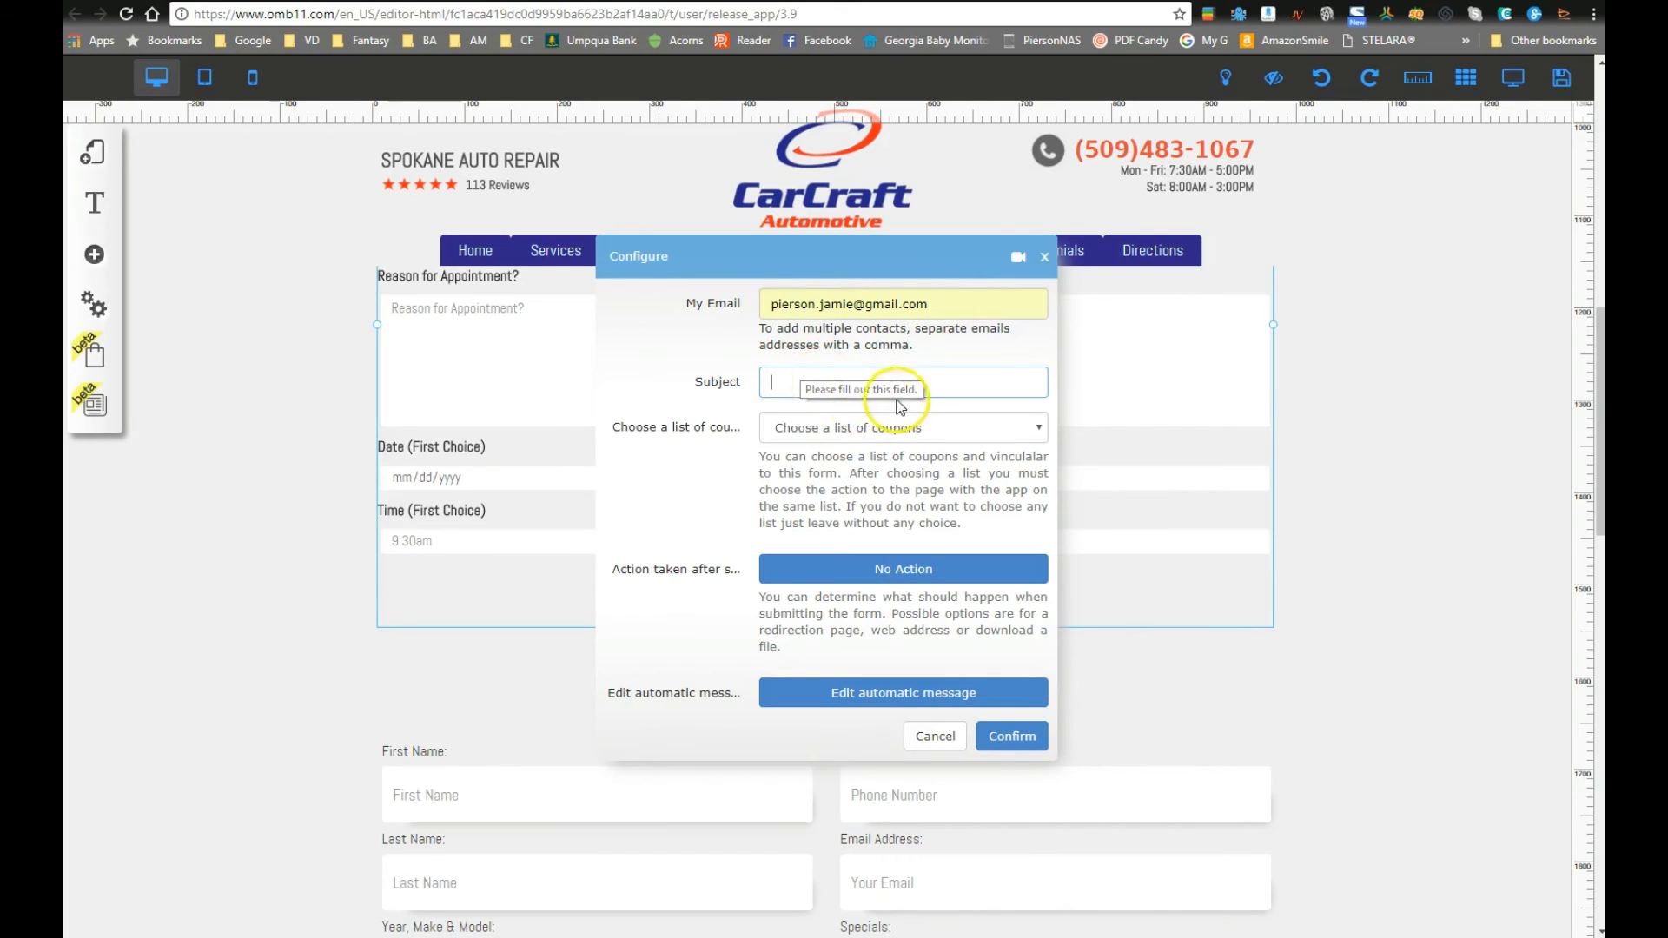
Step: Set the subject to CARCRAFT APPOINTMENT REQUEST, leaving no coupon list chosen
click(813, 384)
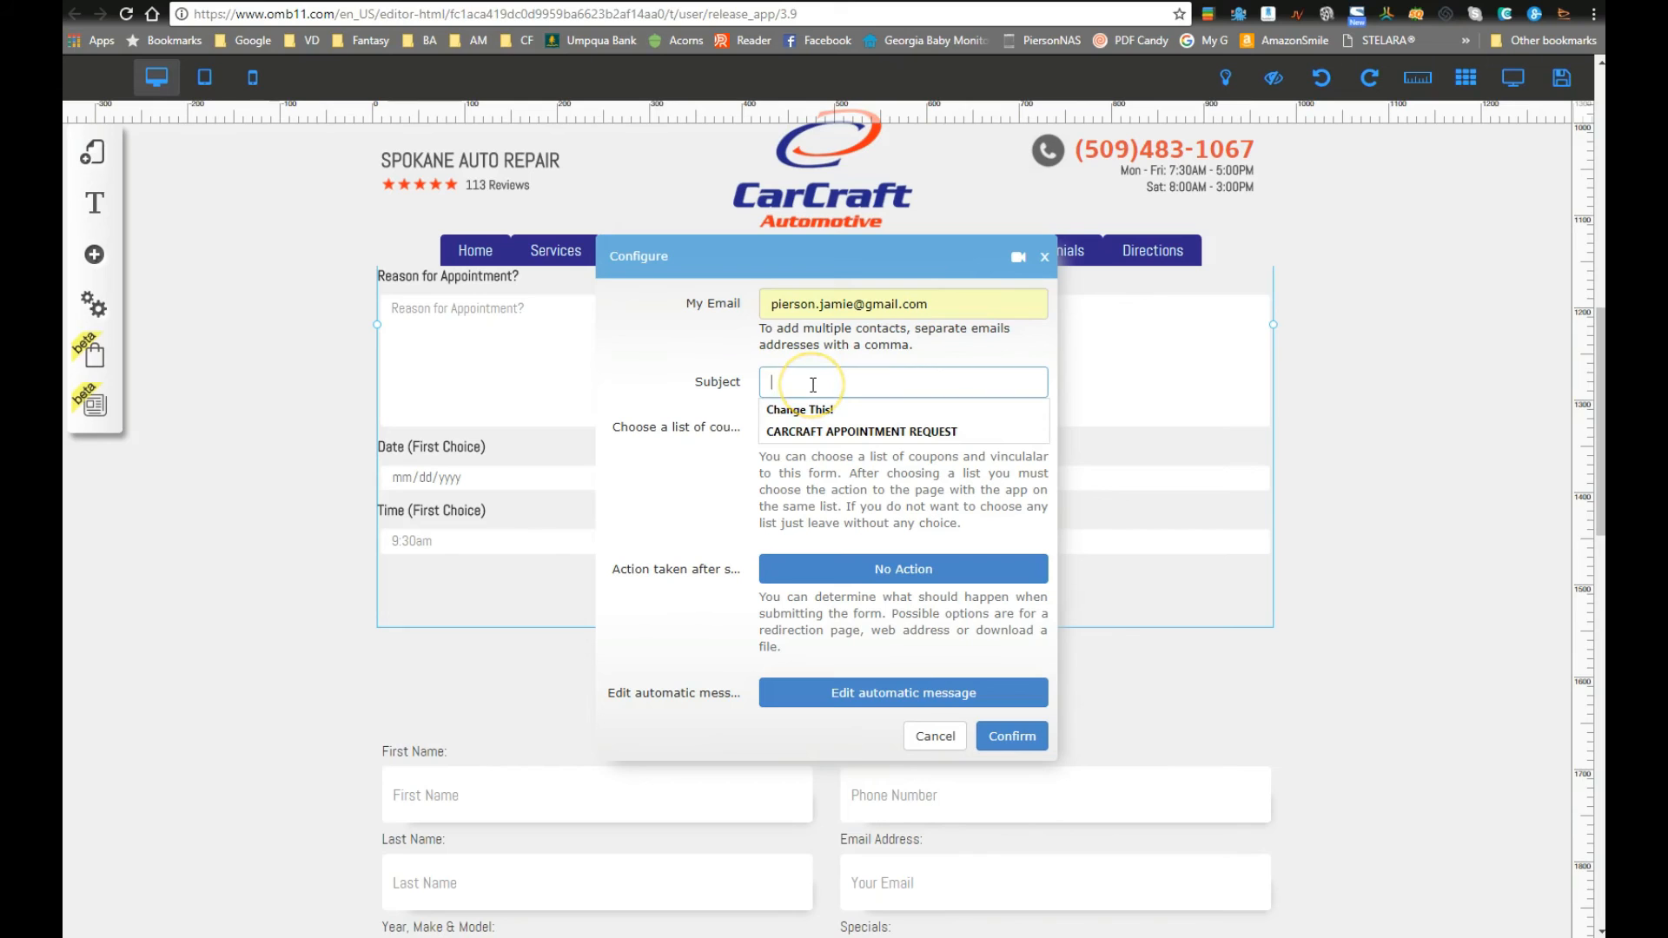
click(831, 437)
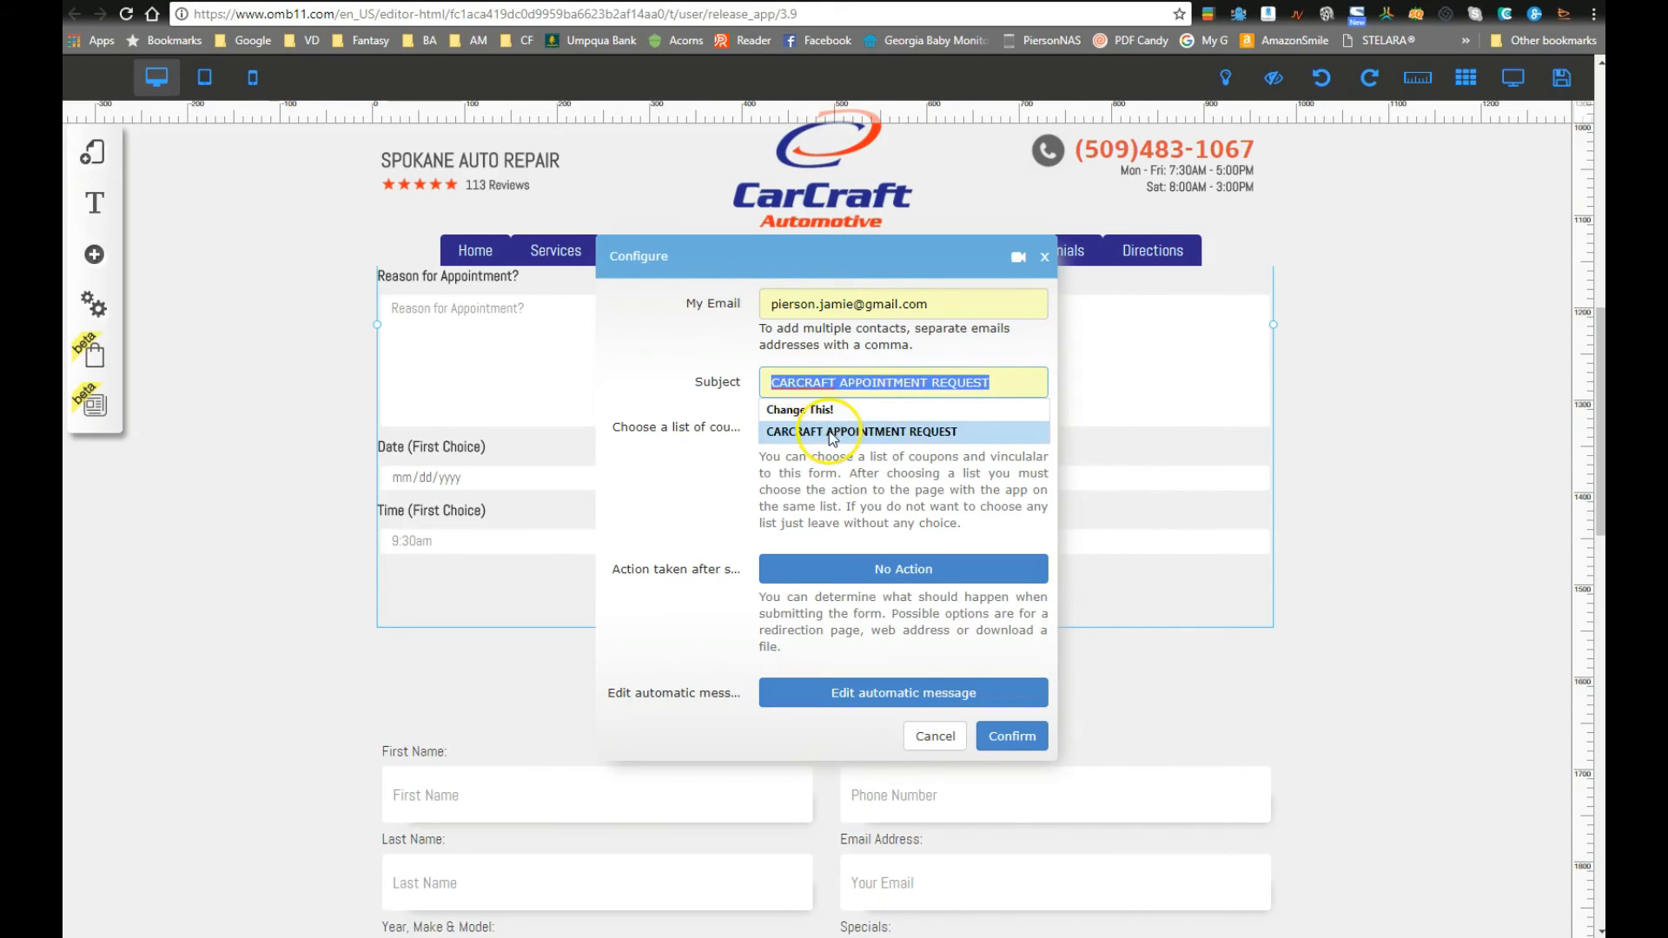
click(831, 432)
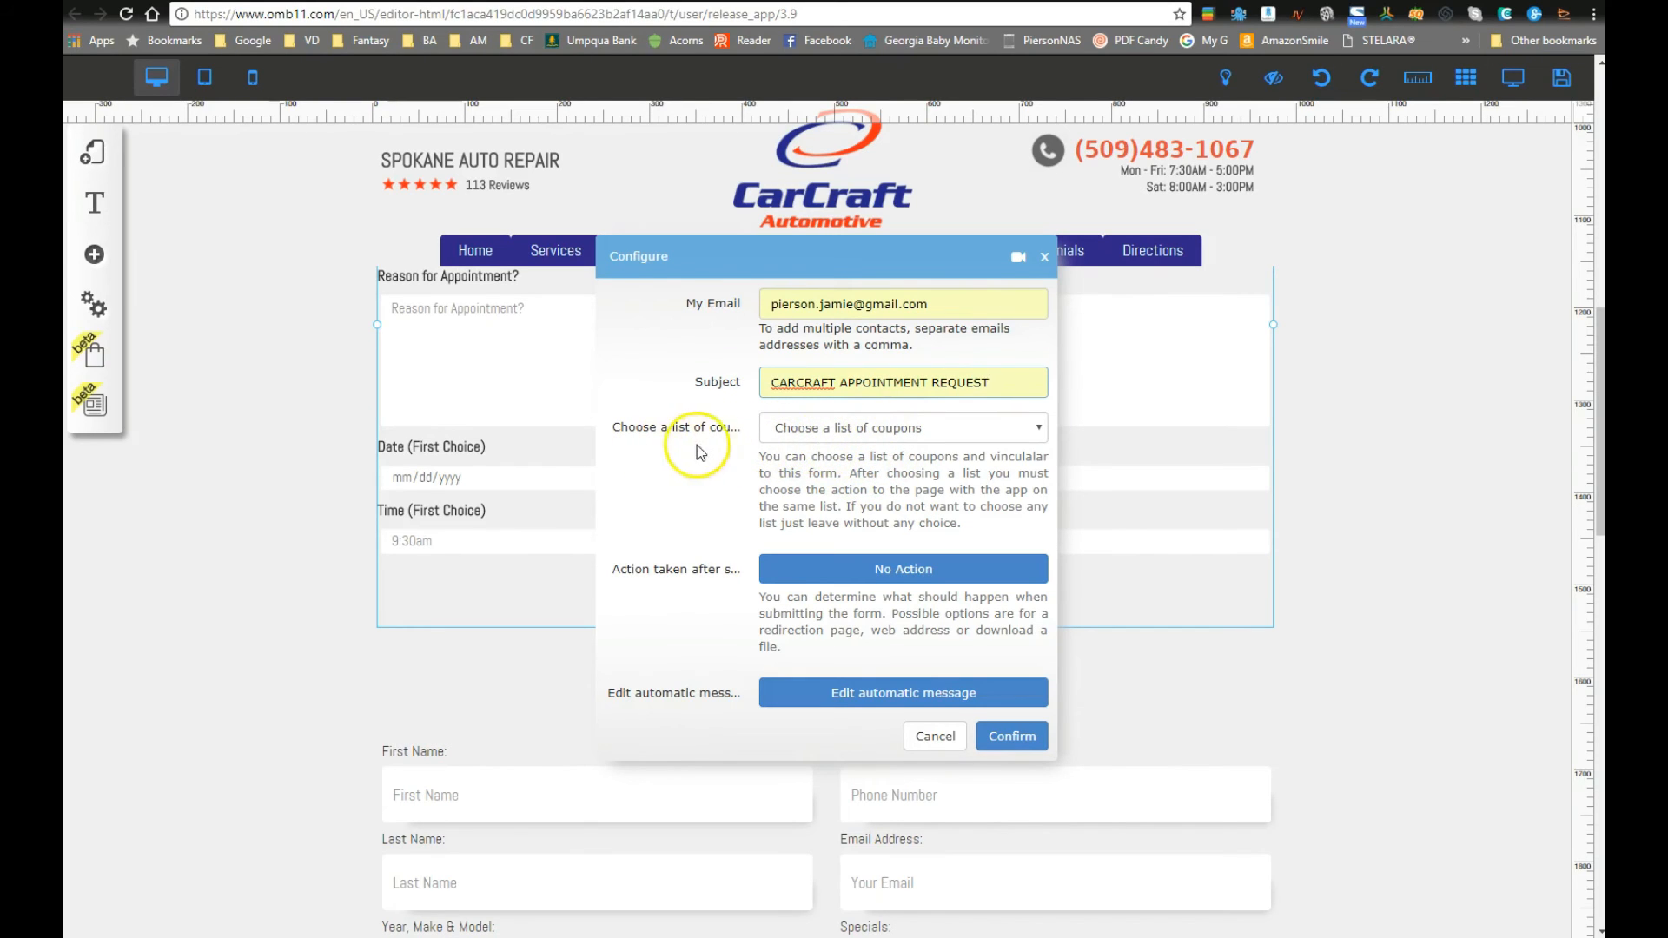
click(830, 429)
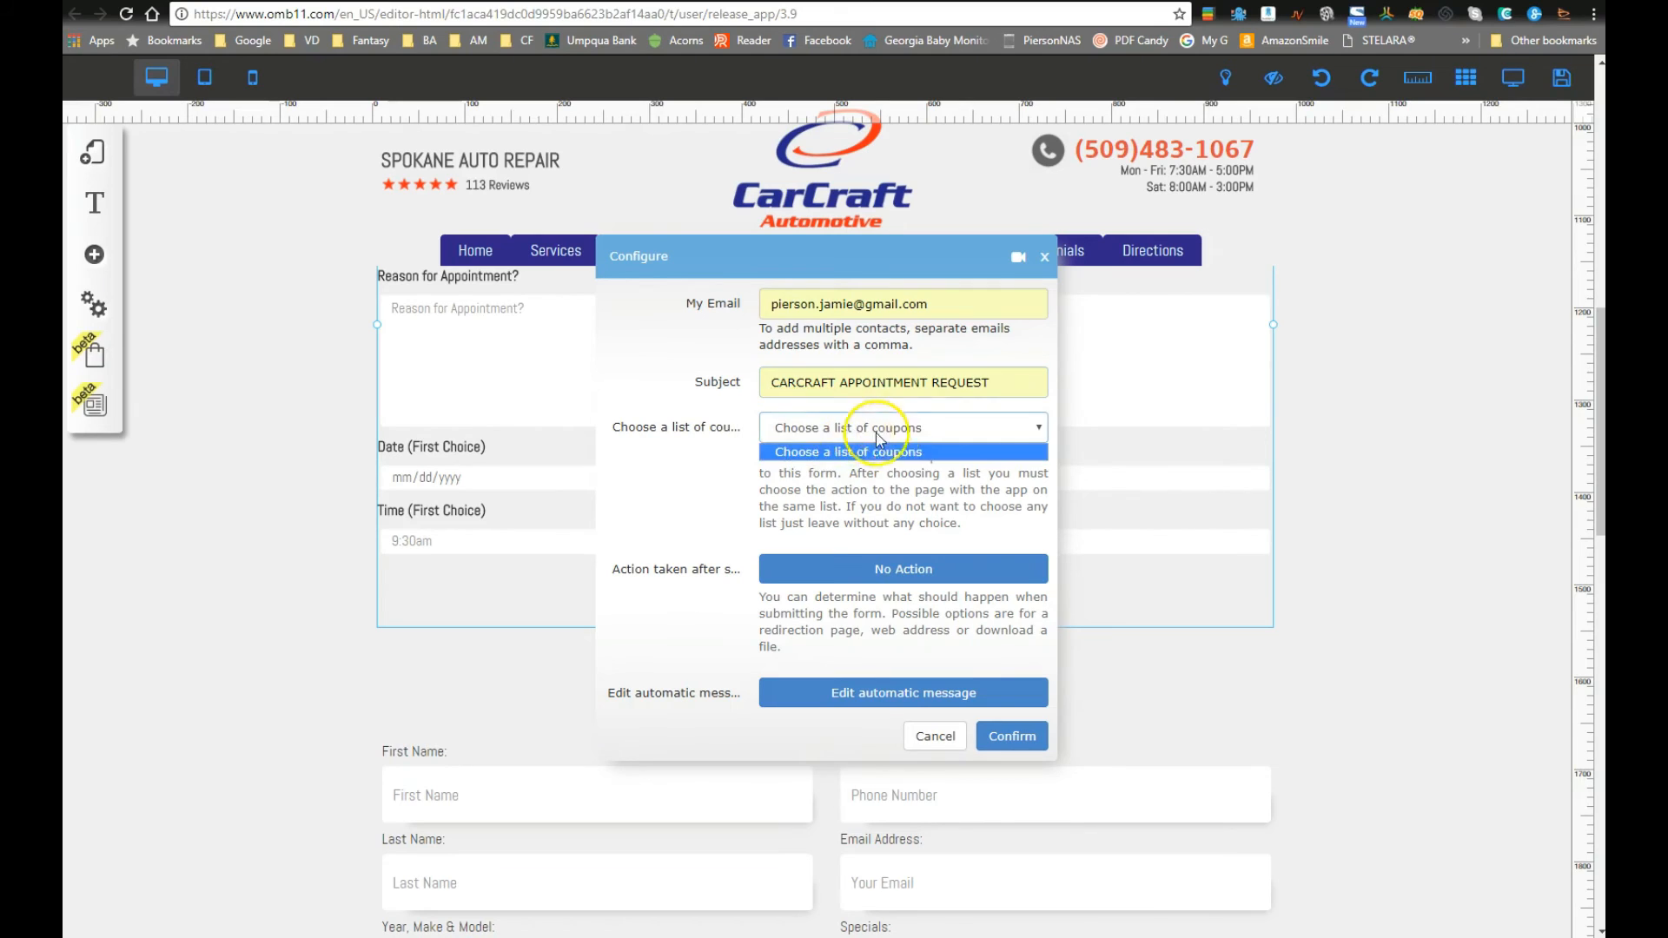
click(856, 448)
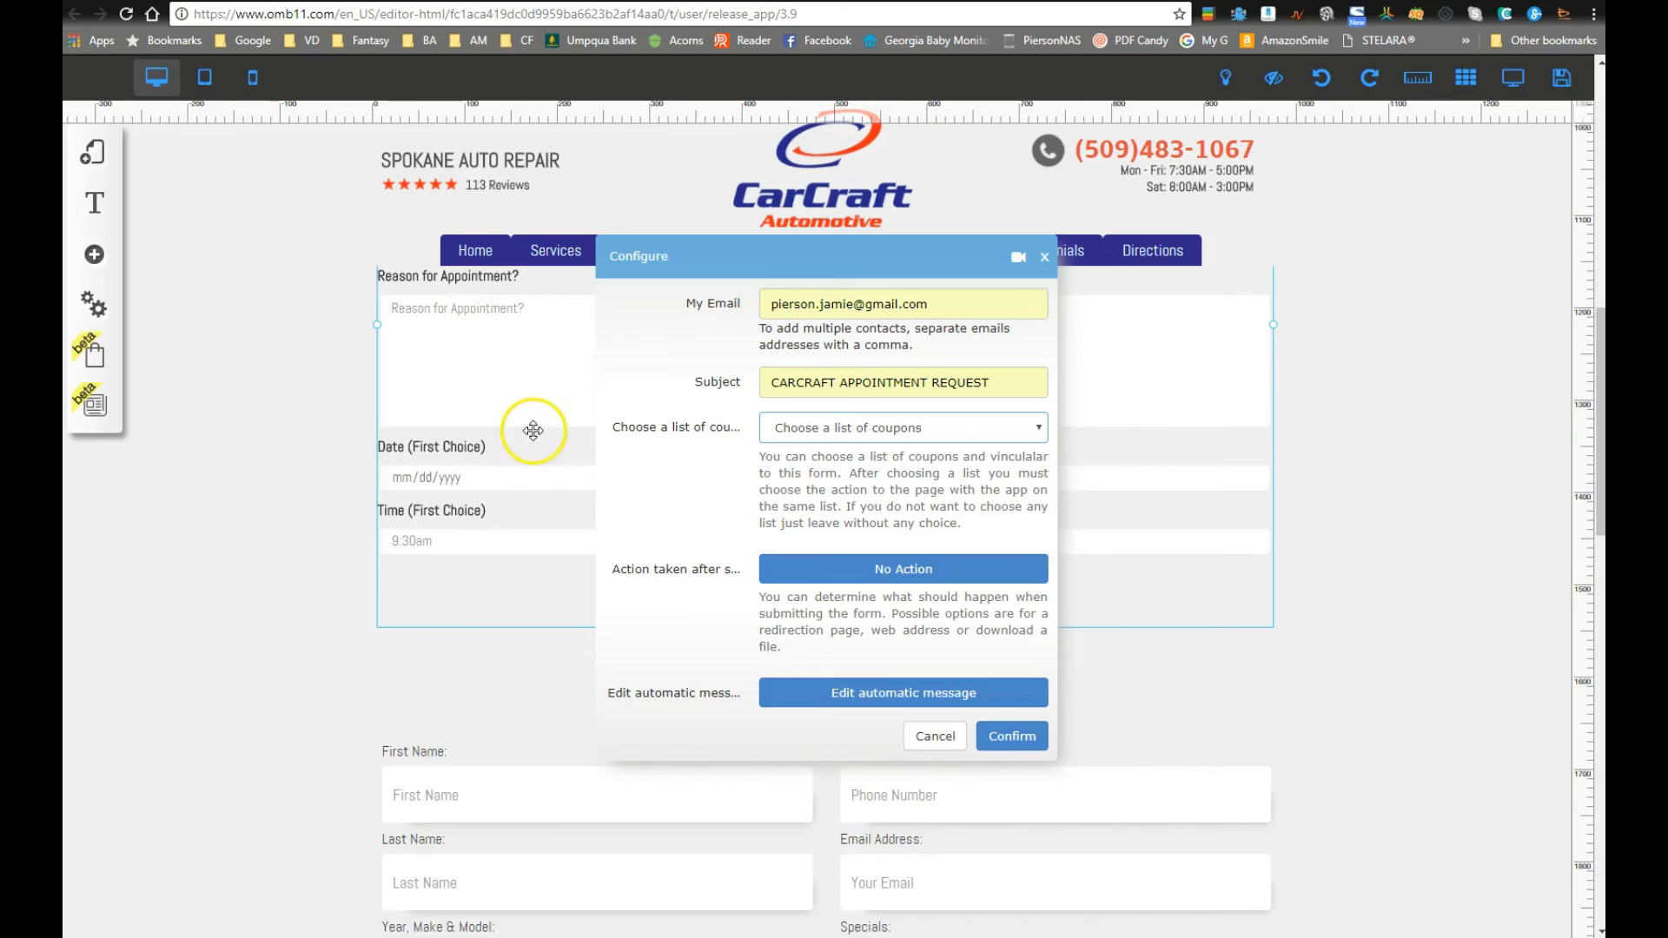
Step: After submission, redirect visitors to the Home page, opening in the same tab
click(908, 580)
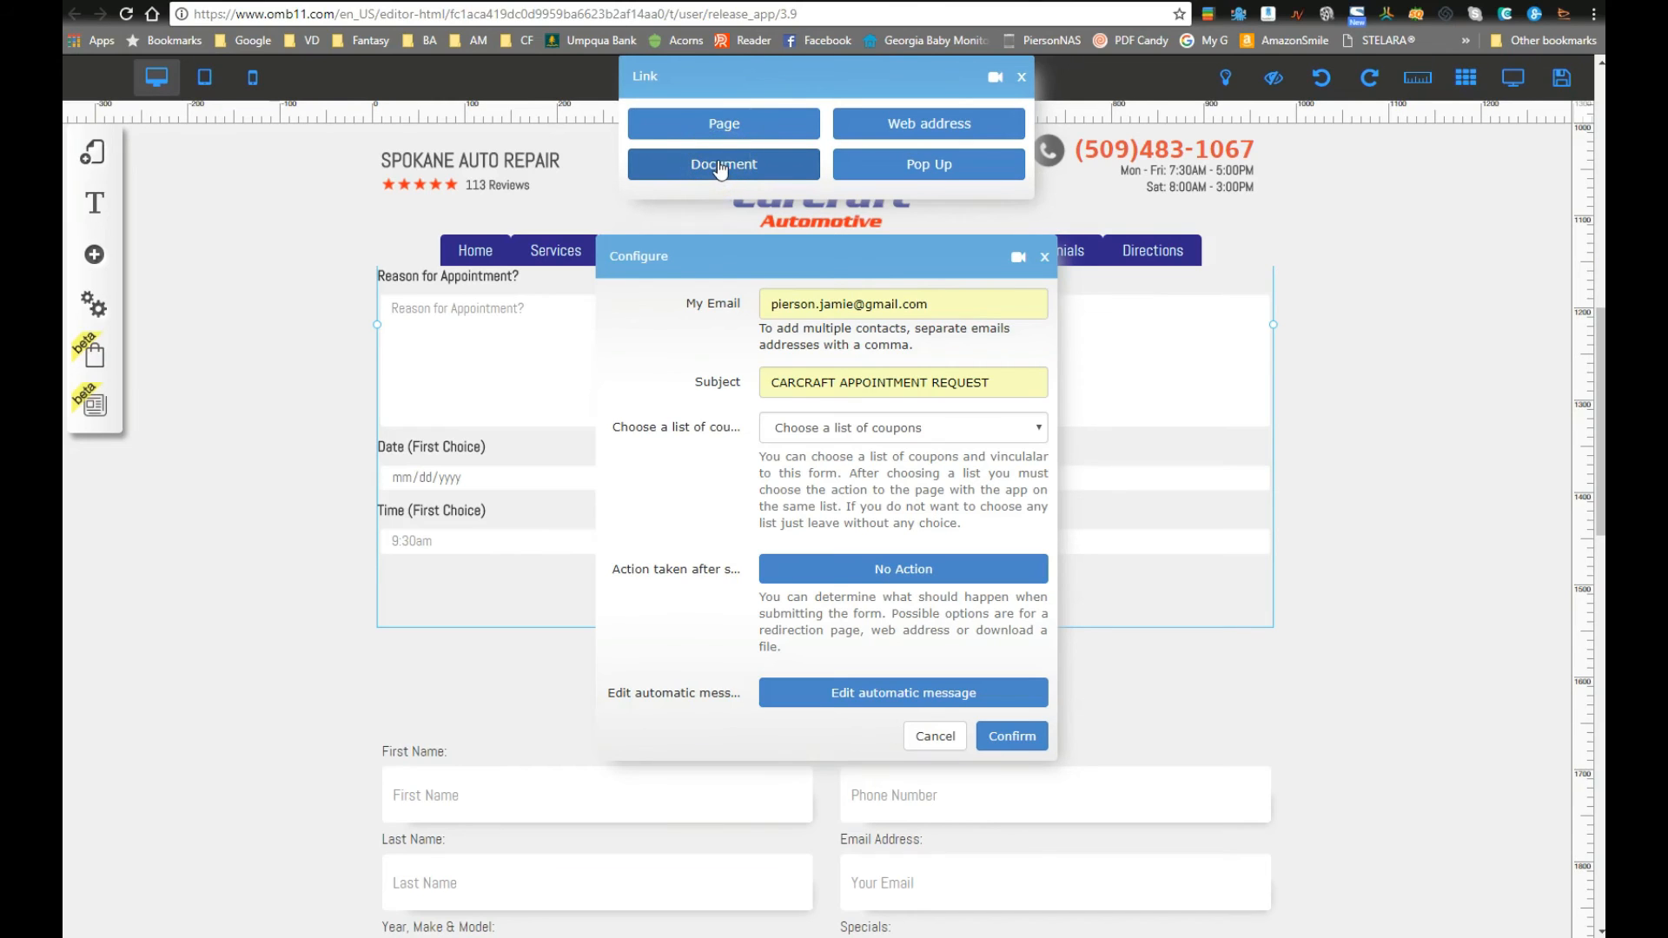
click(927, 180)
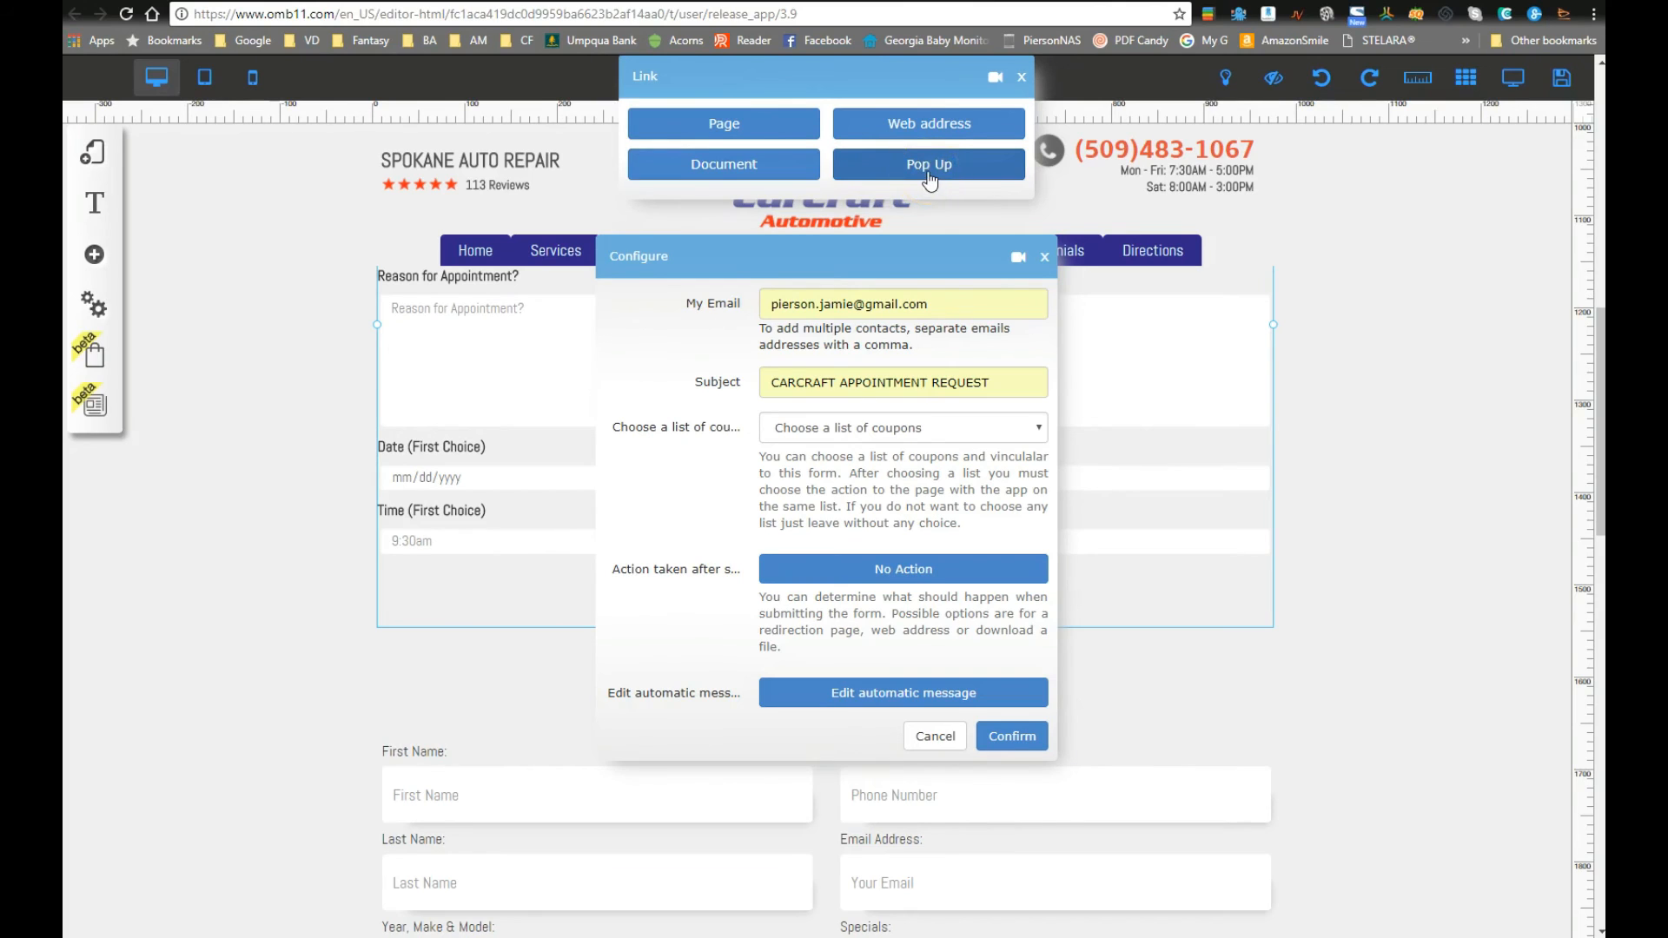
click(931, 134)
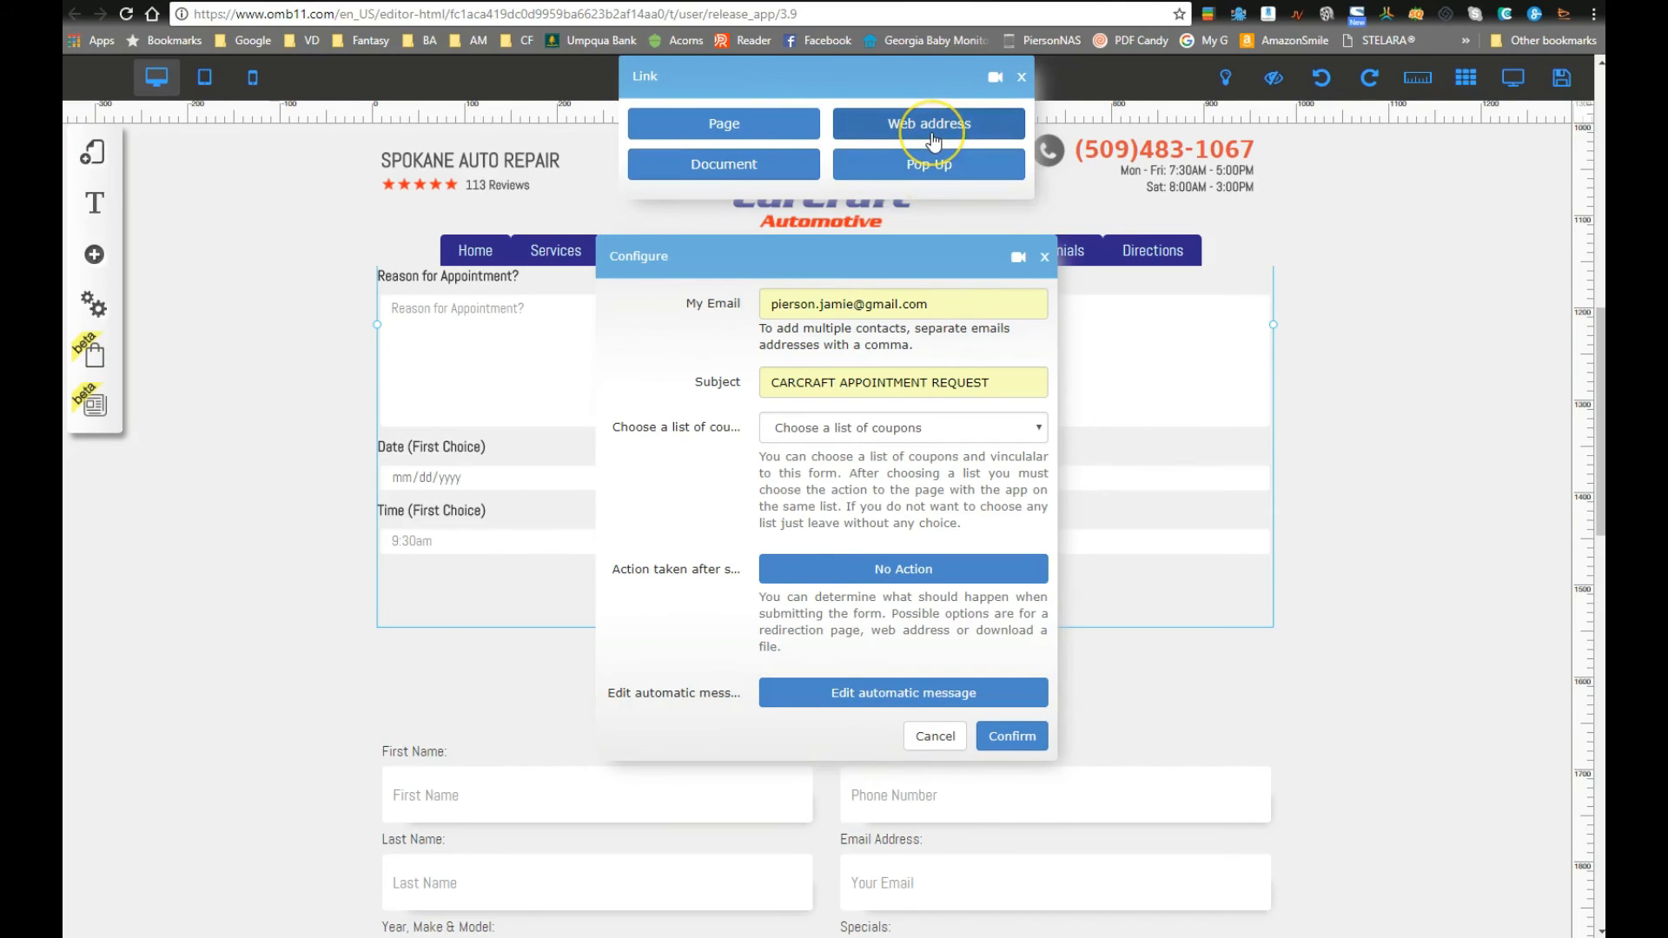
click(695, 124)
click(760, 174)
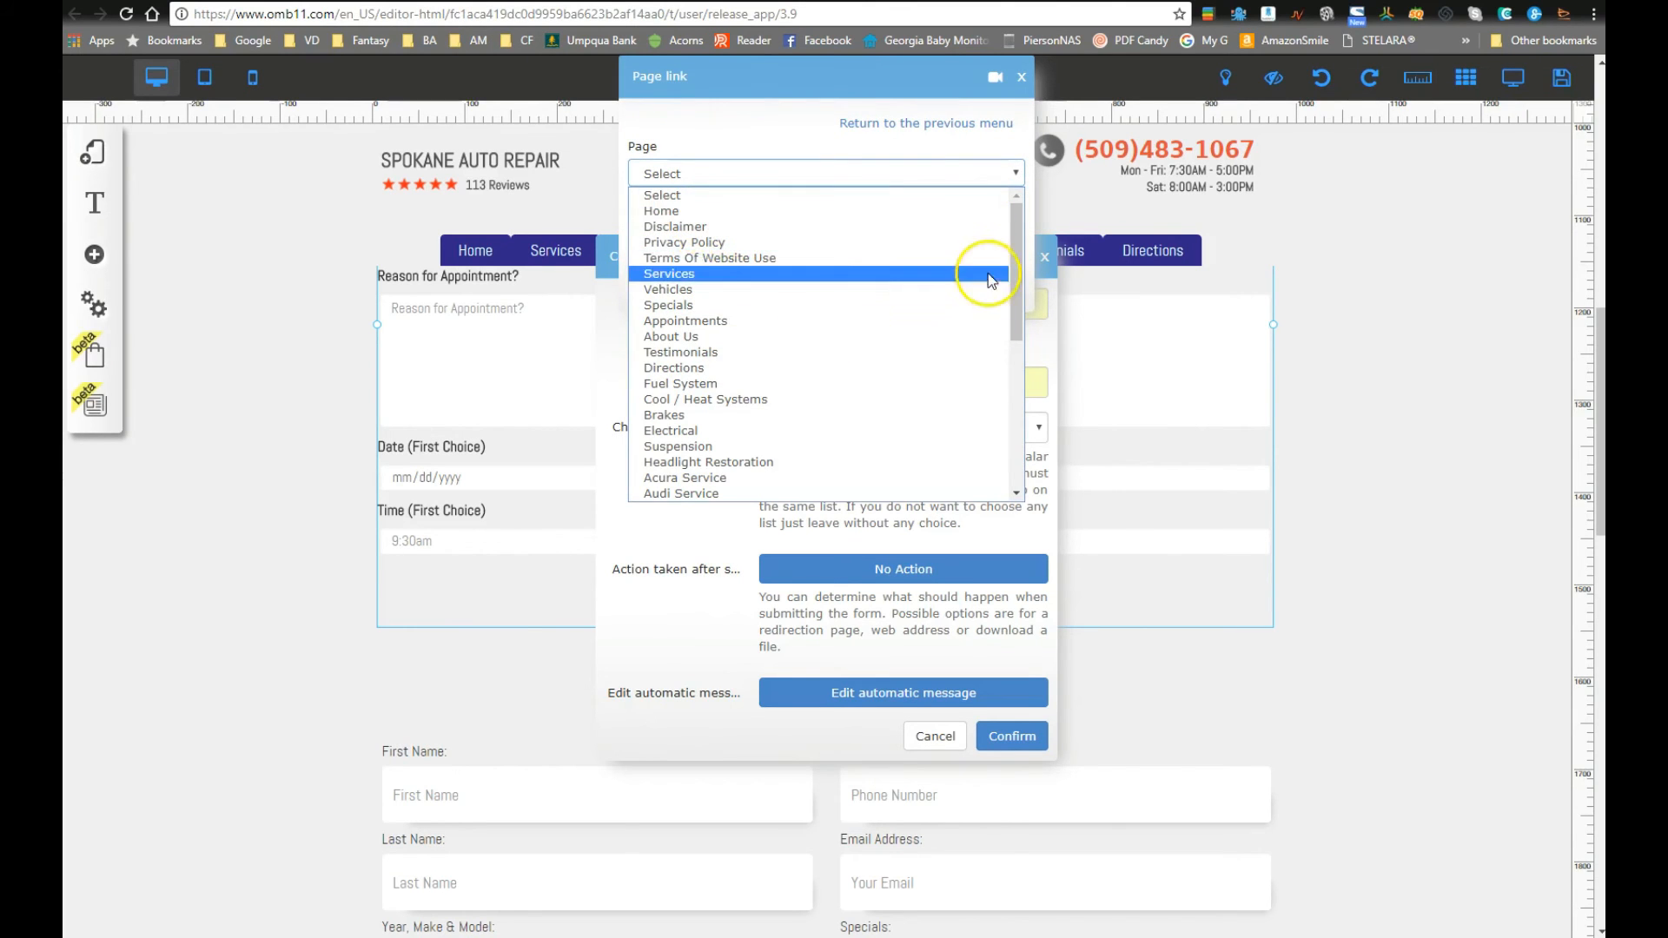
mouse_move(1016, 232)
mouse_down()
mouse_move(1018, 412)
mouse_move(1015, 204)
mouse_up()
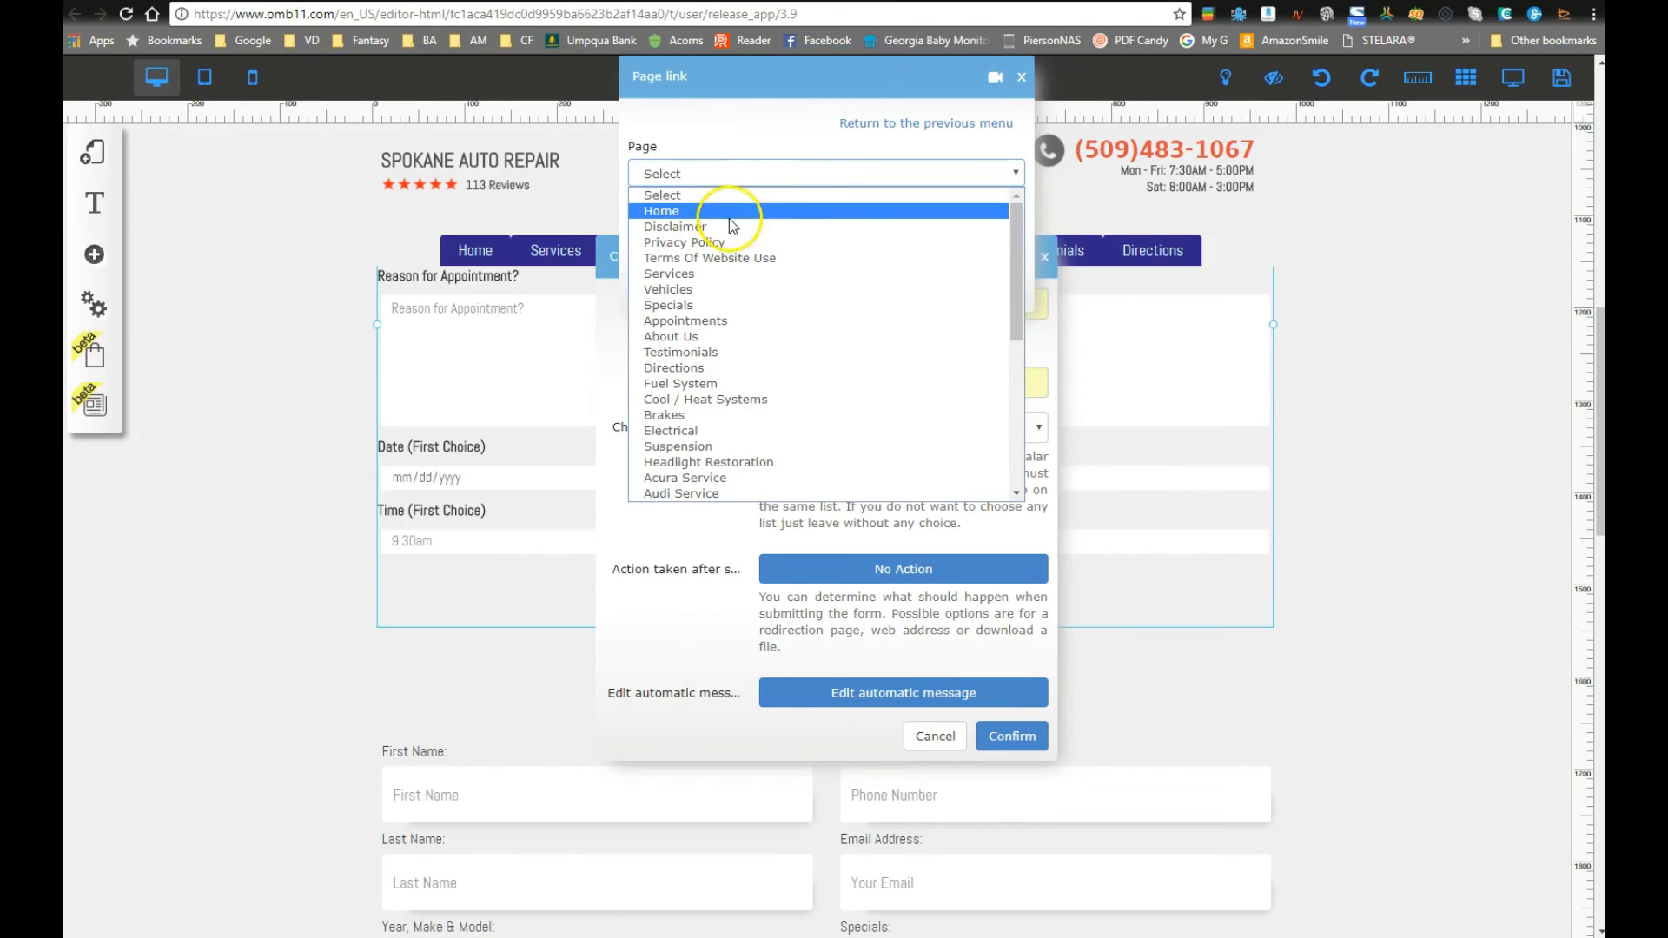
click(760, 211)
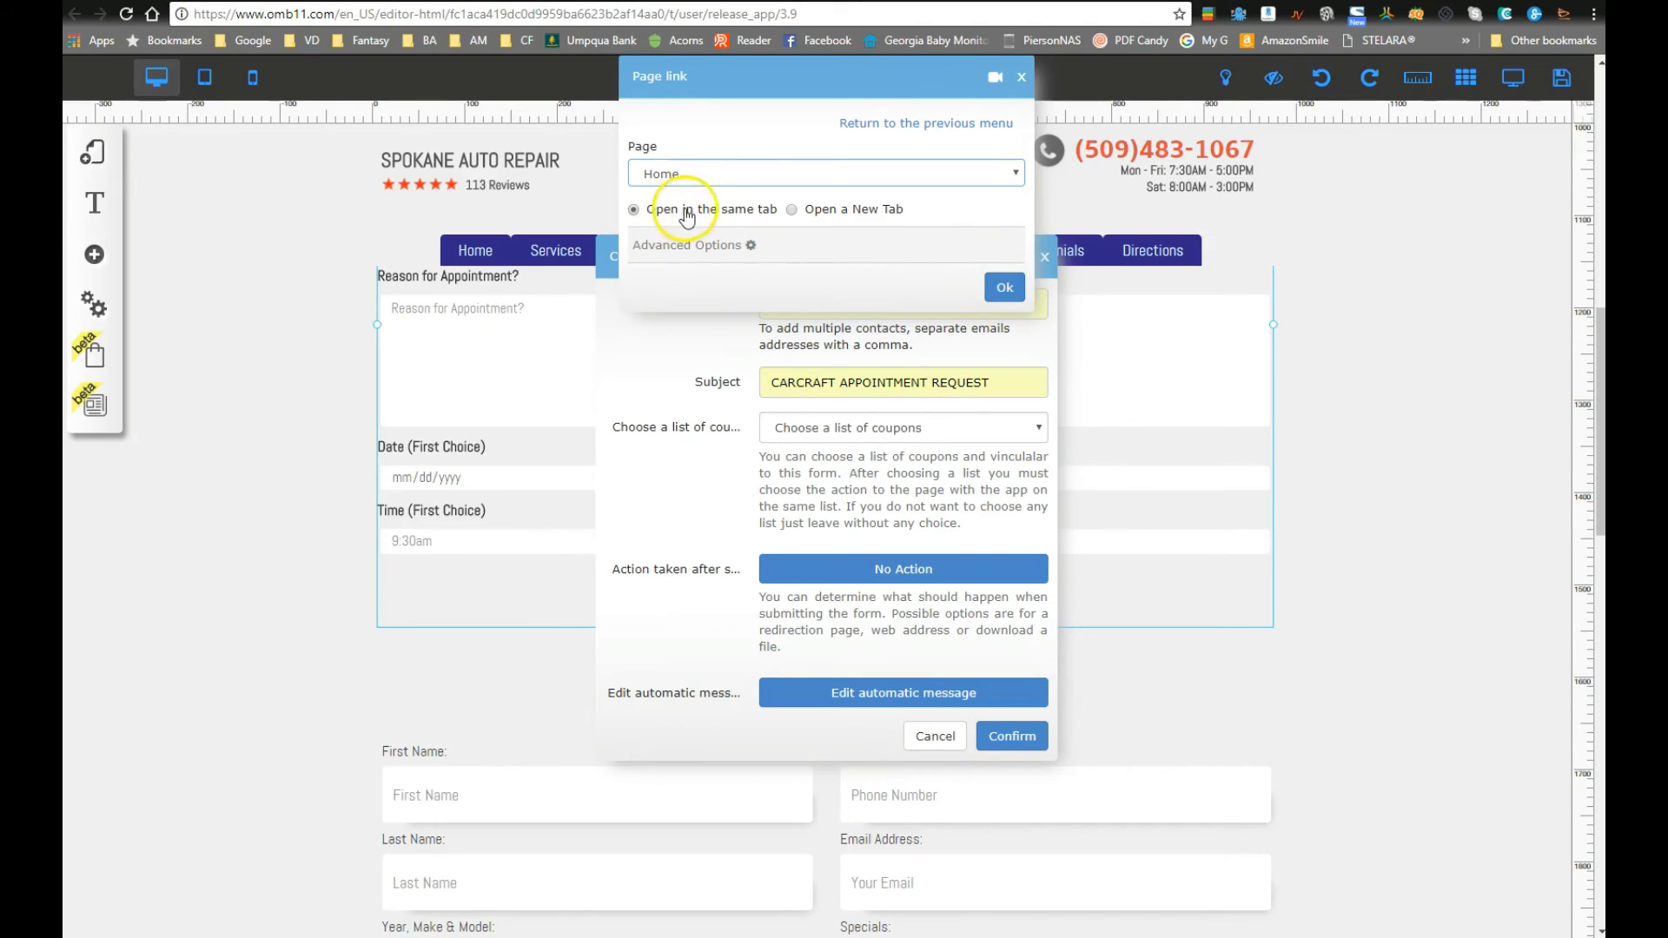
click(1004, 286)
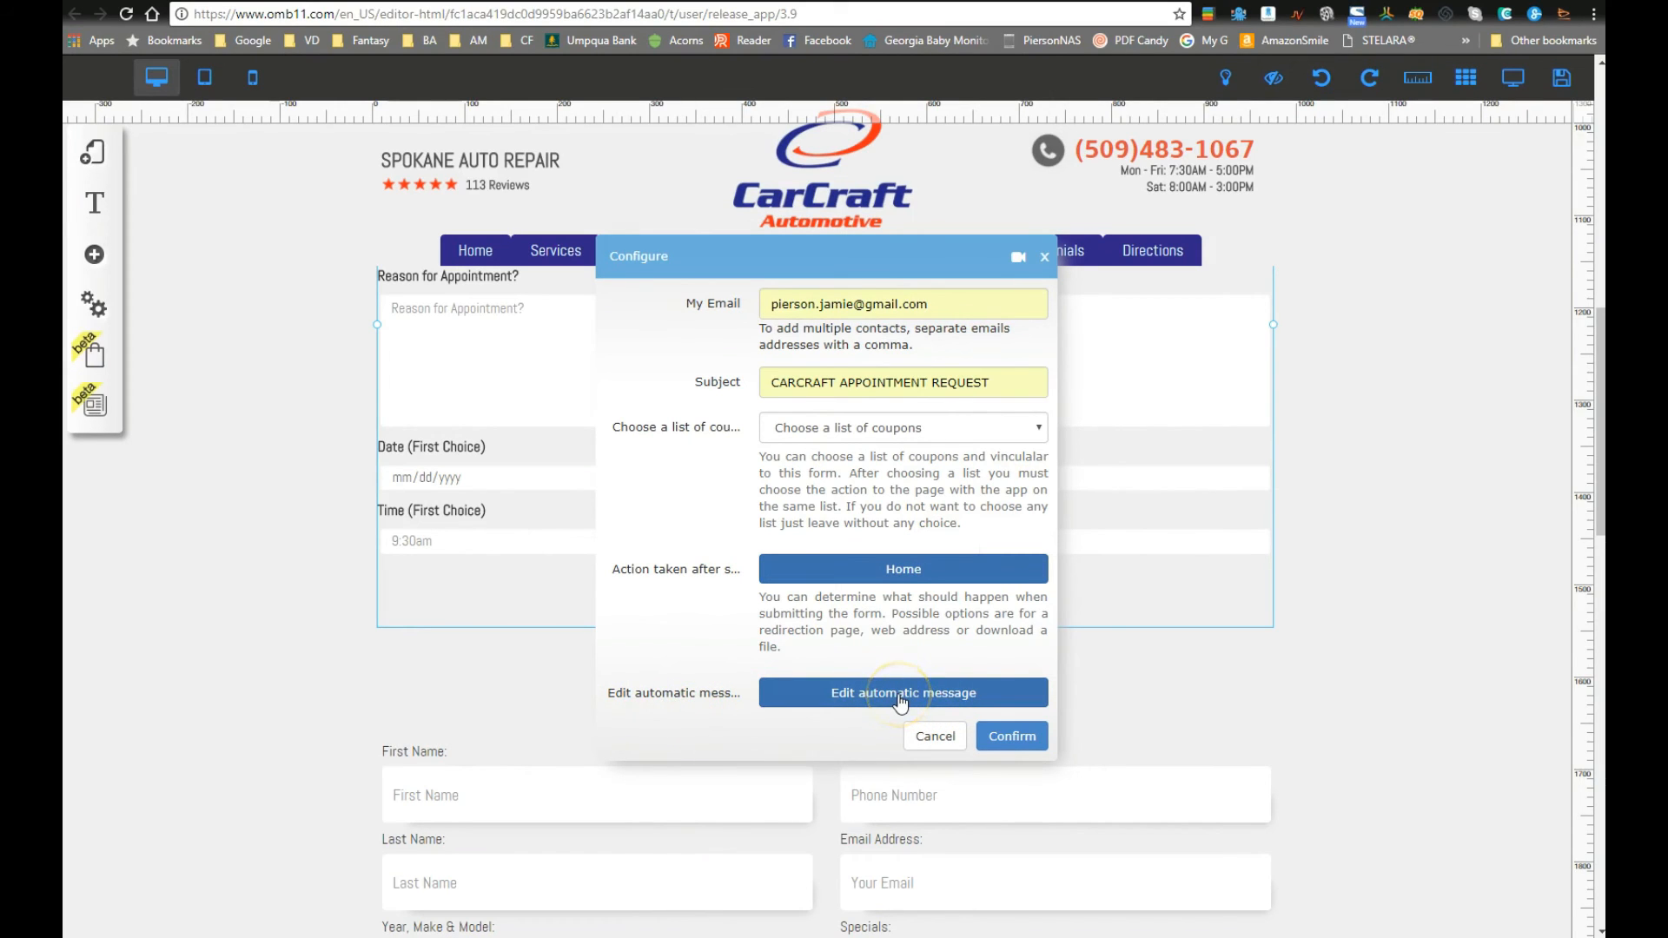
Step: Review the auto-reply field tags, leave the message empty, and confirm the email response settings
click(685, 639)
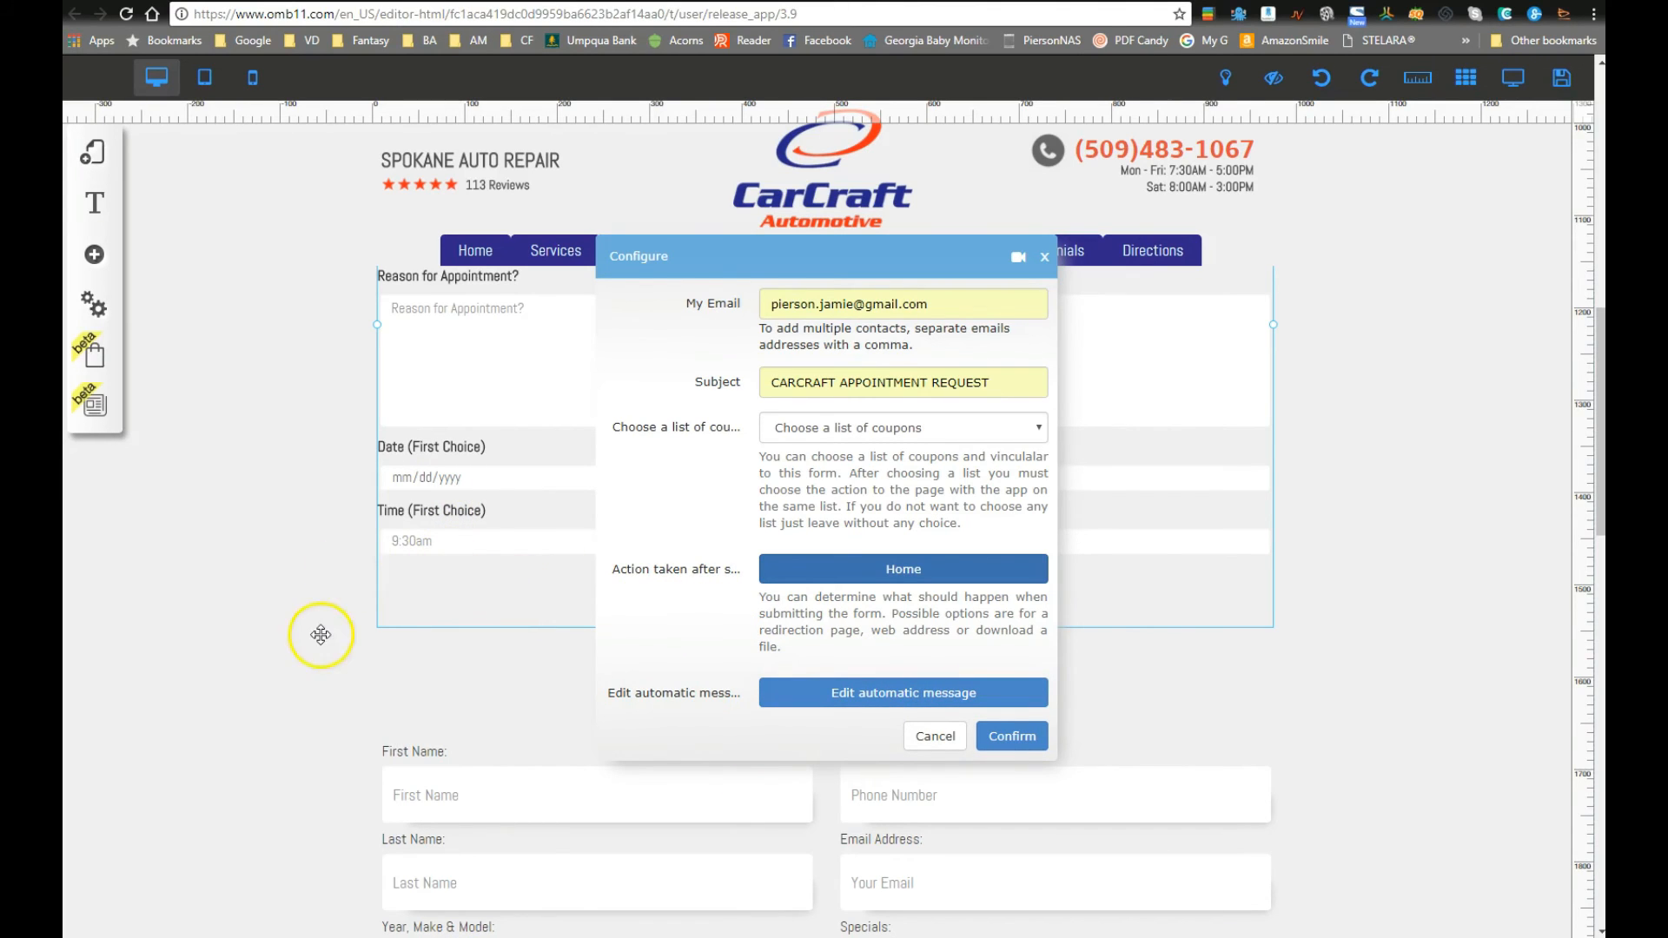
click(886, 699)
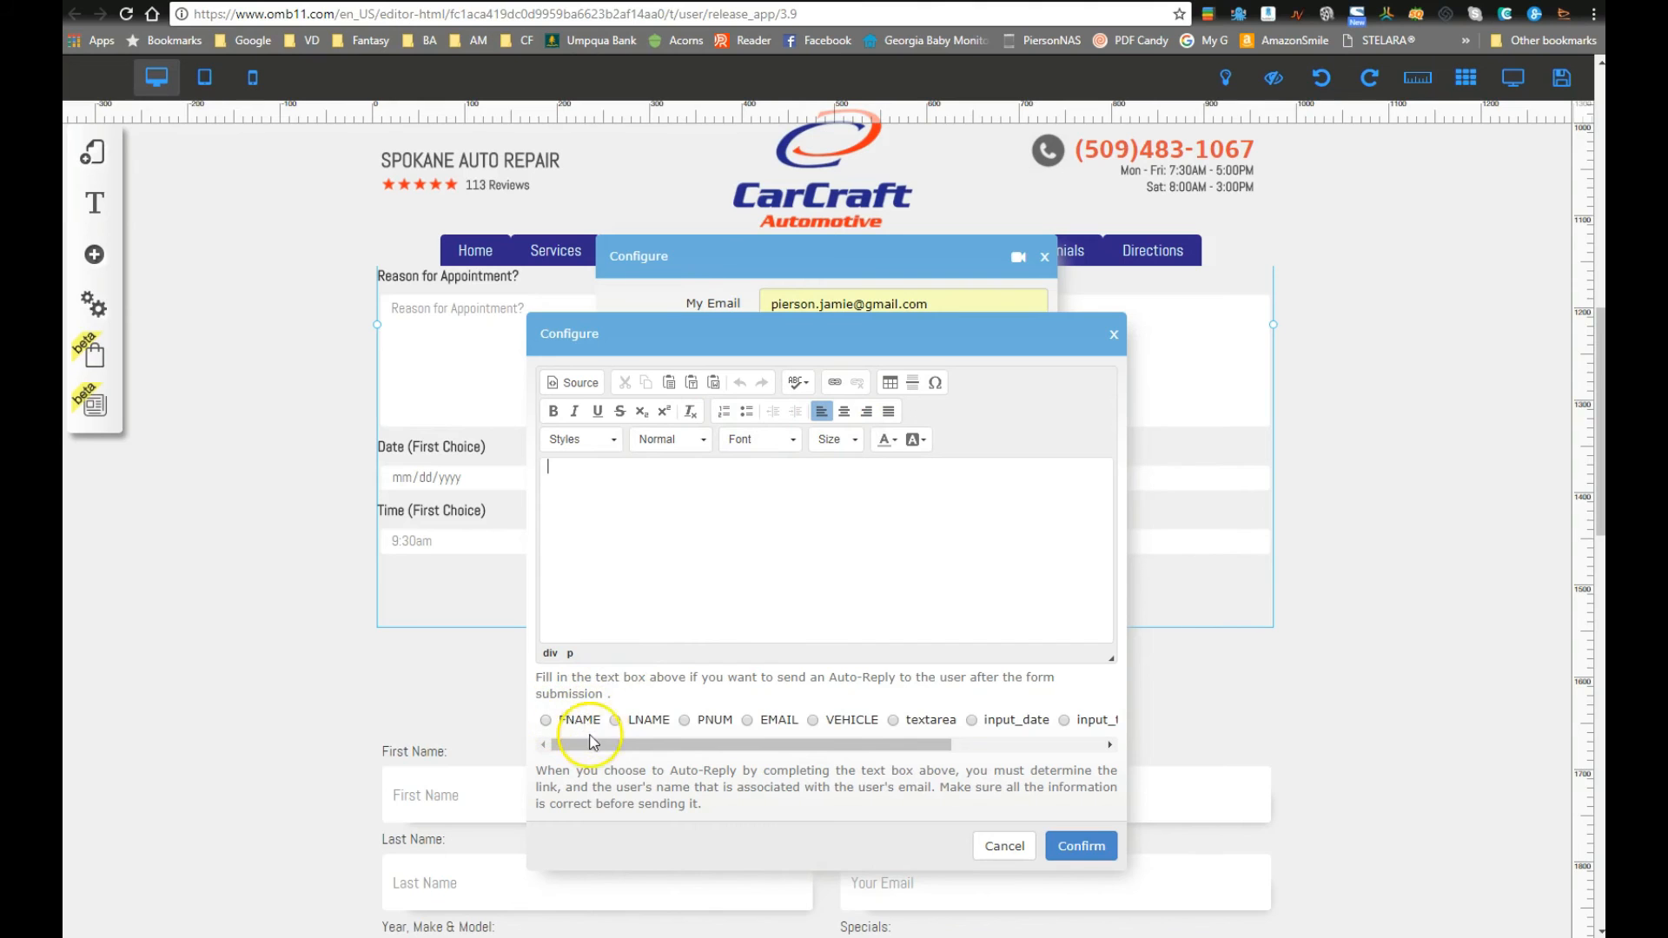
drag(621, 752, 576, 745)
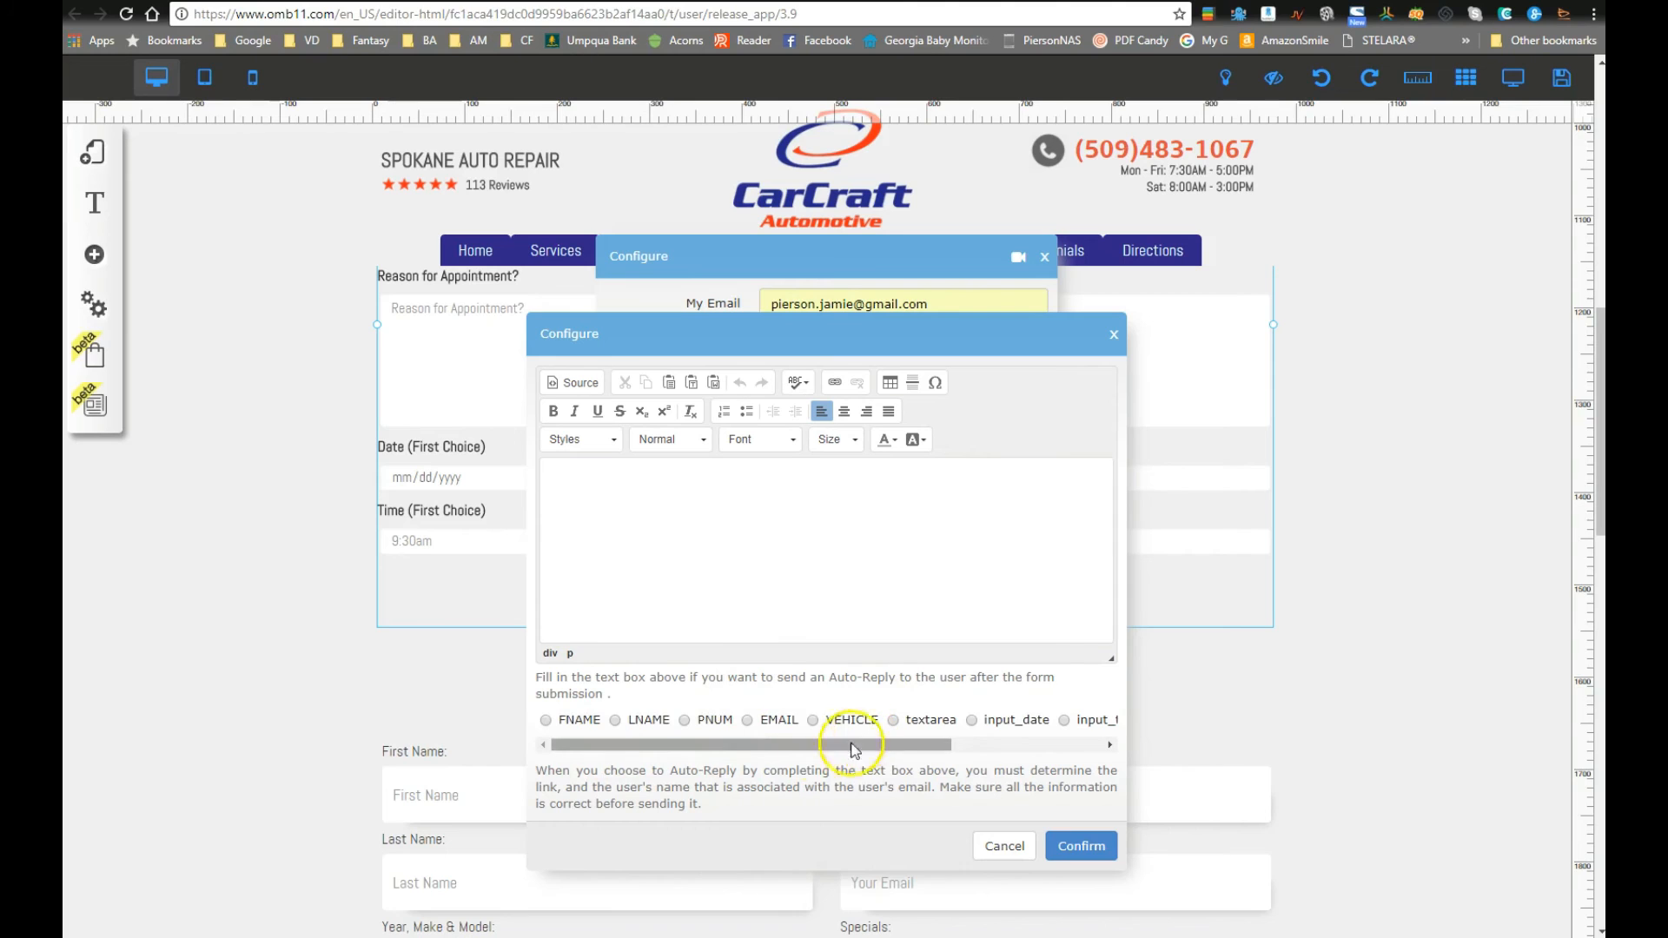
mouse_move(759, 743)
mouse_down()
mouse_move(939, 751)
mouse_move(729, 744)
mouse_up()
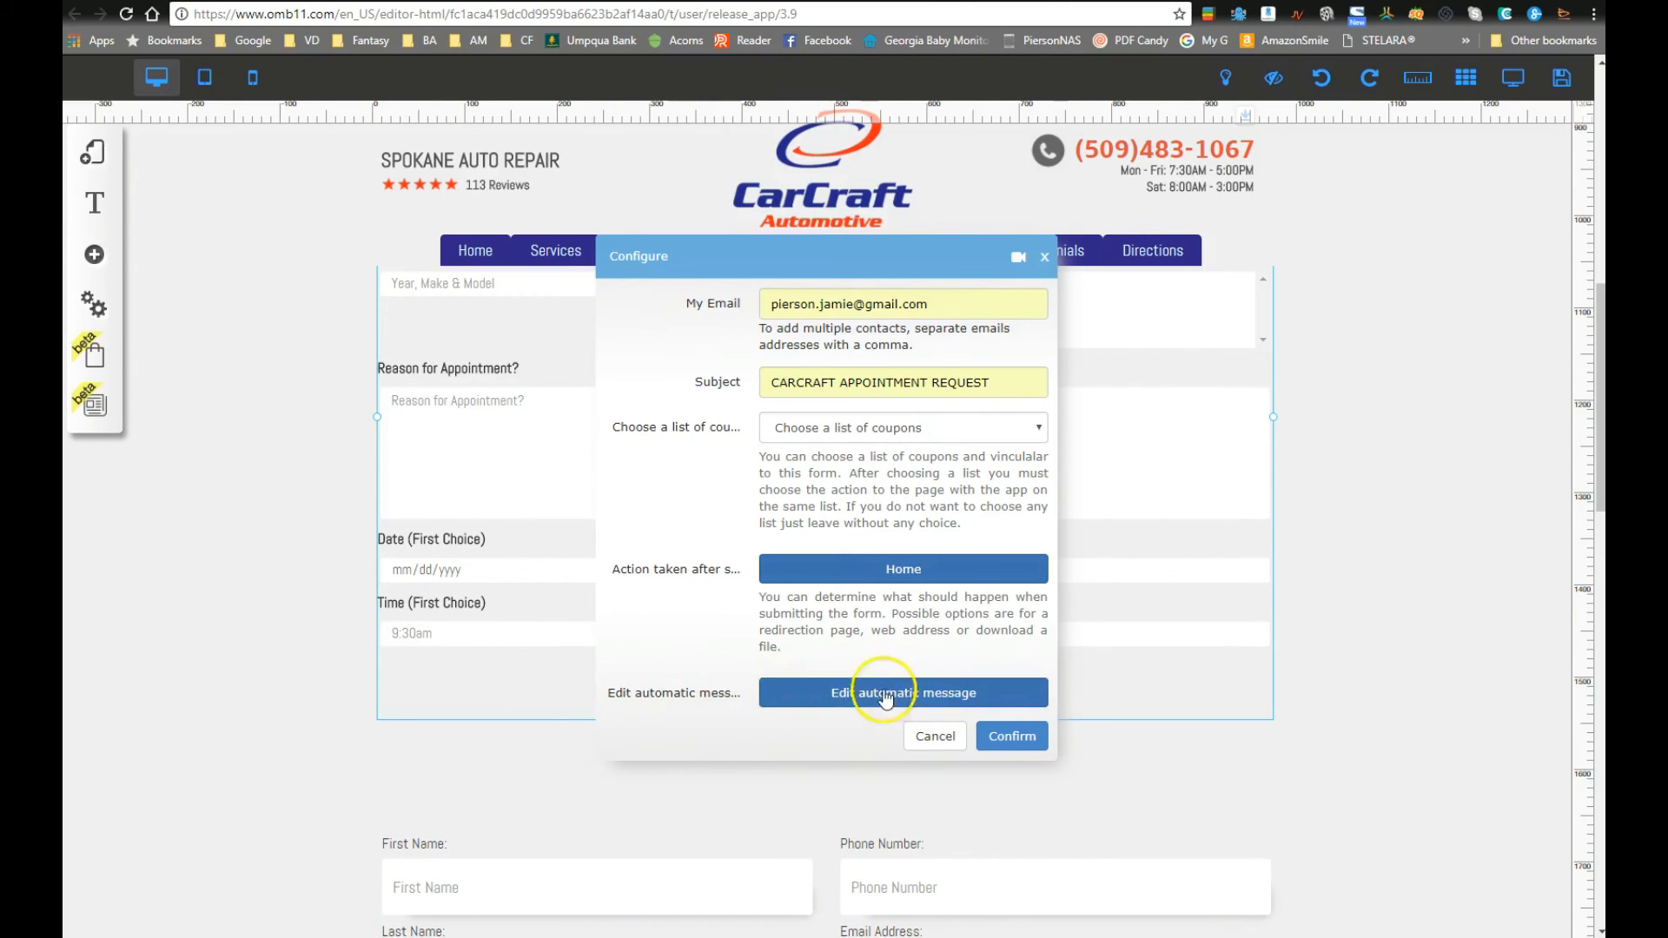
click(1016, 736)
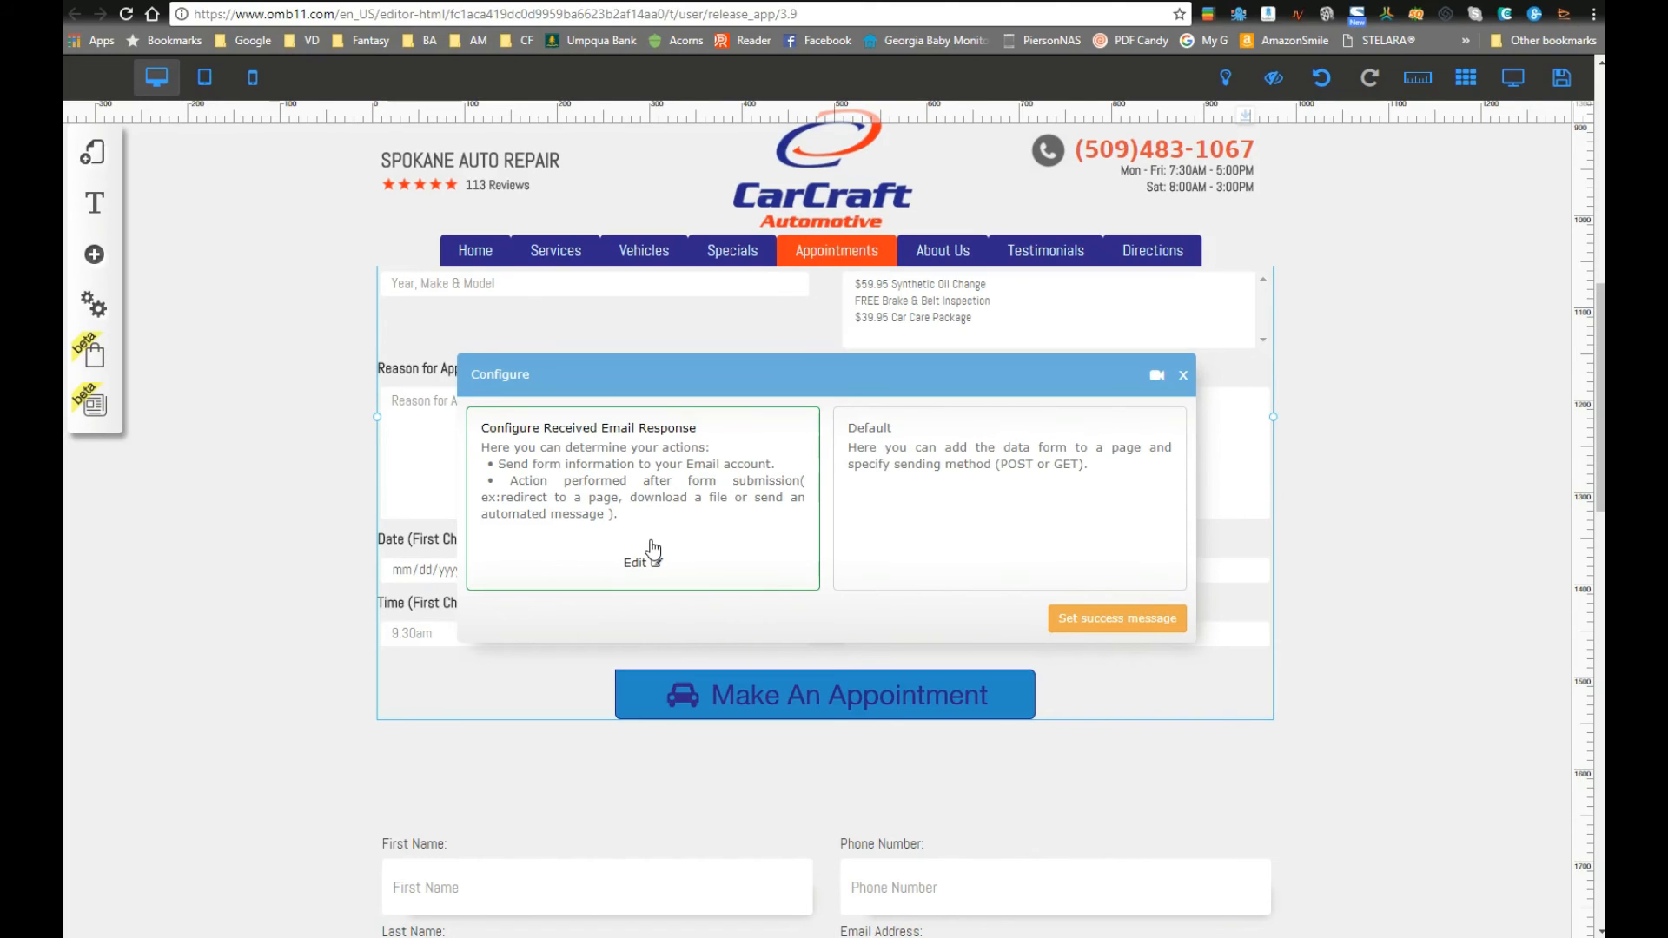
Step: Add the success message 'Thank you for scheduling an appointment, we have received your information...'
click(1112, 619)
click(732, 442)
text(Thank yo)
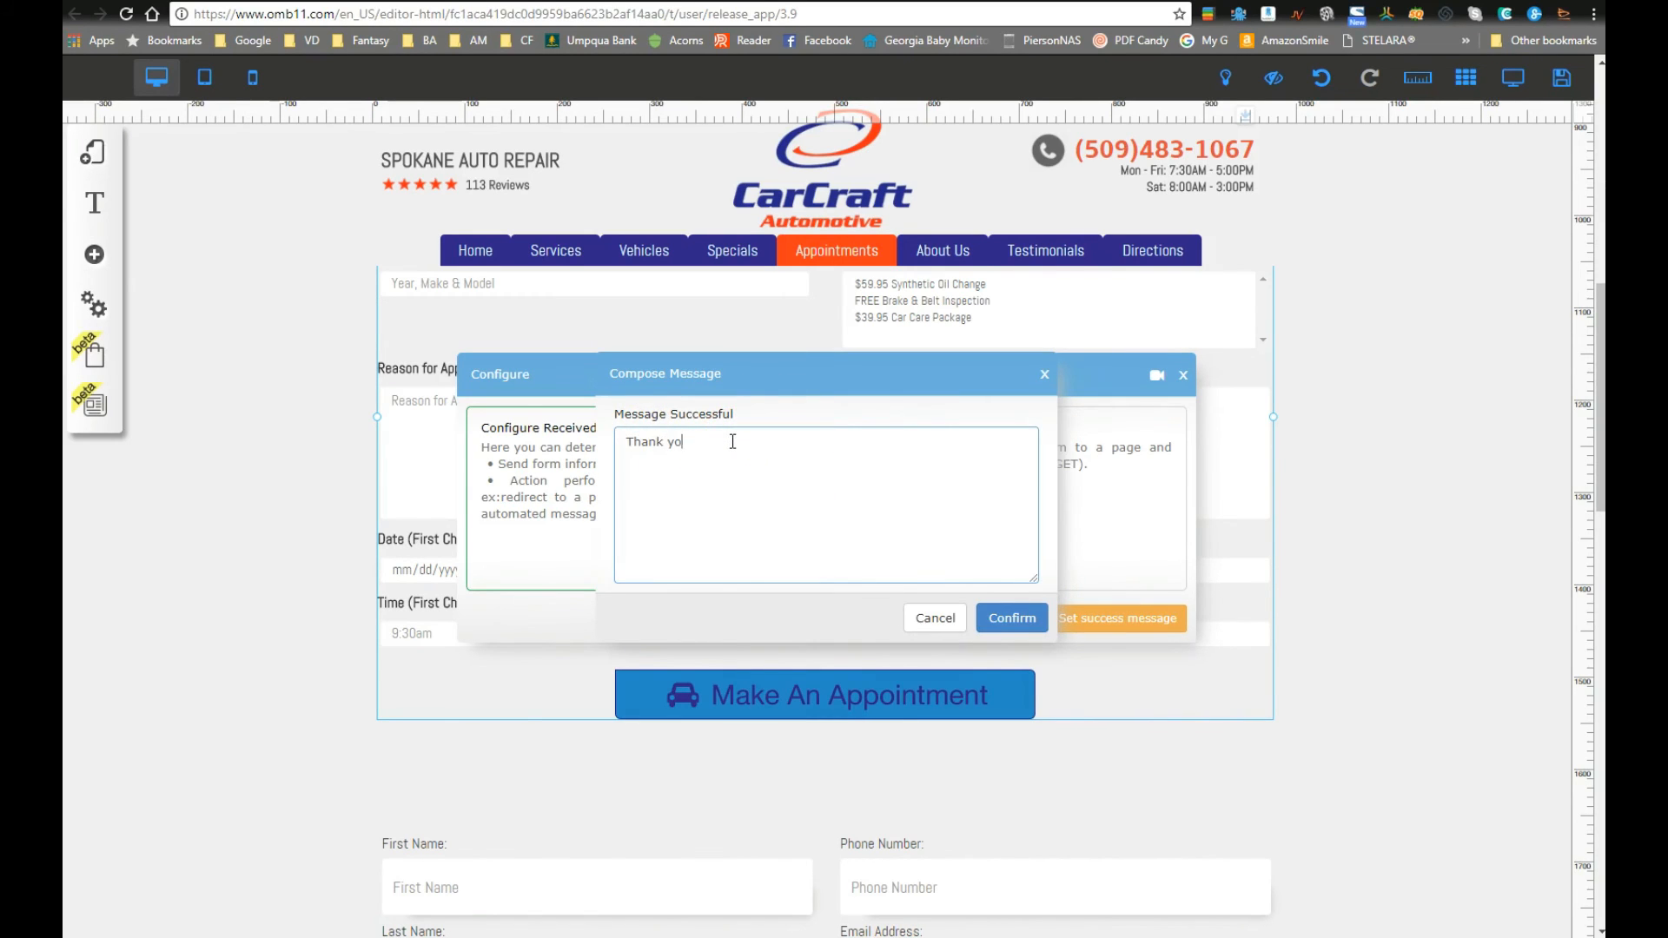
text(u for schedulin)
text(g an appointment)
text(, we have receiv)
text(ed your inform)
text(atyio)
text(ion)
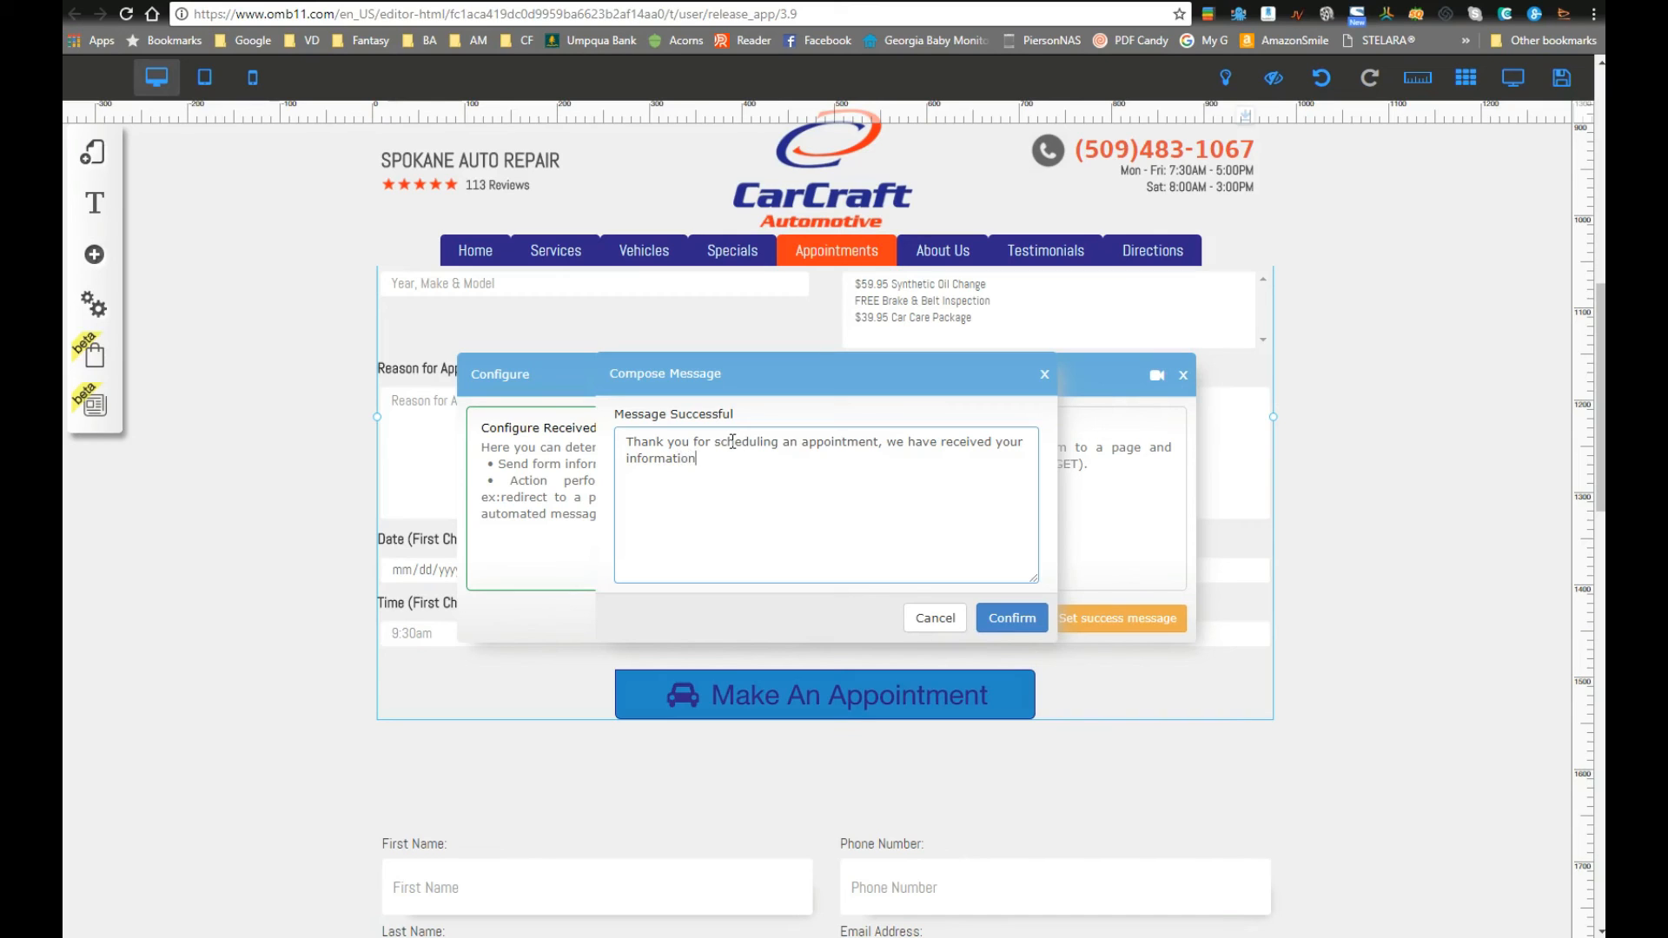
text( and will call you to vconfirm dates and times shortly.)
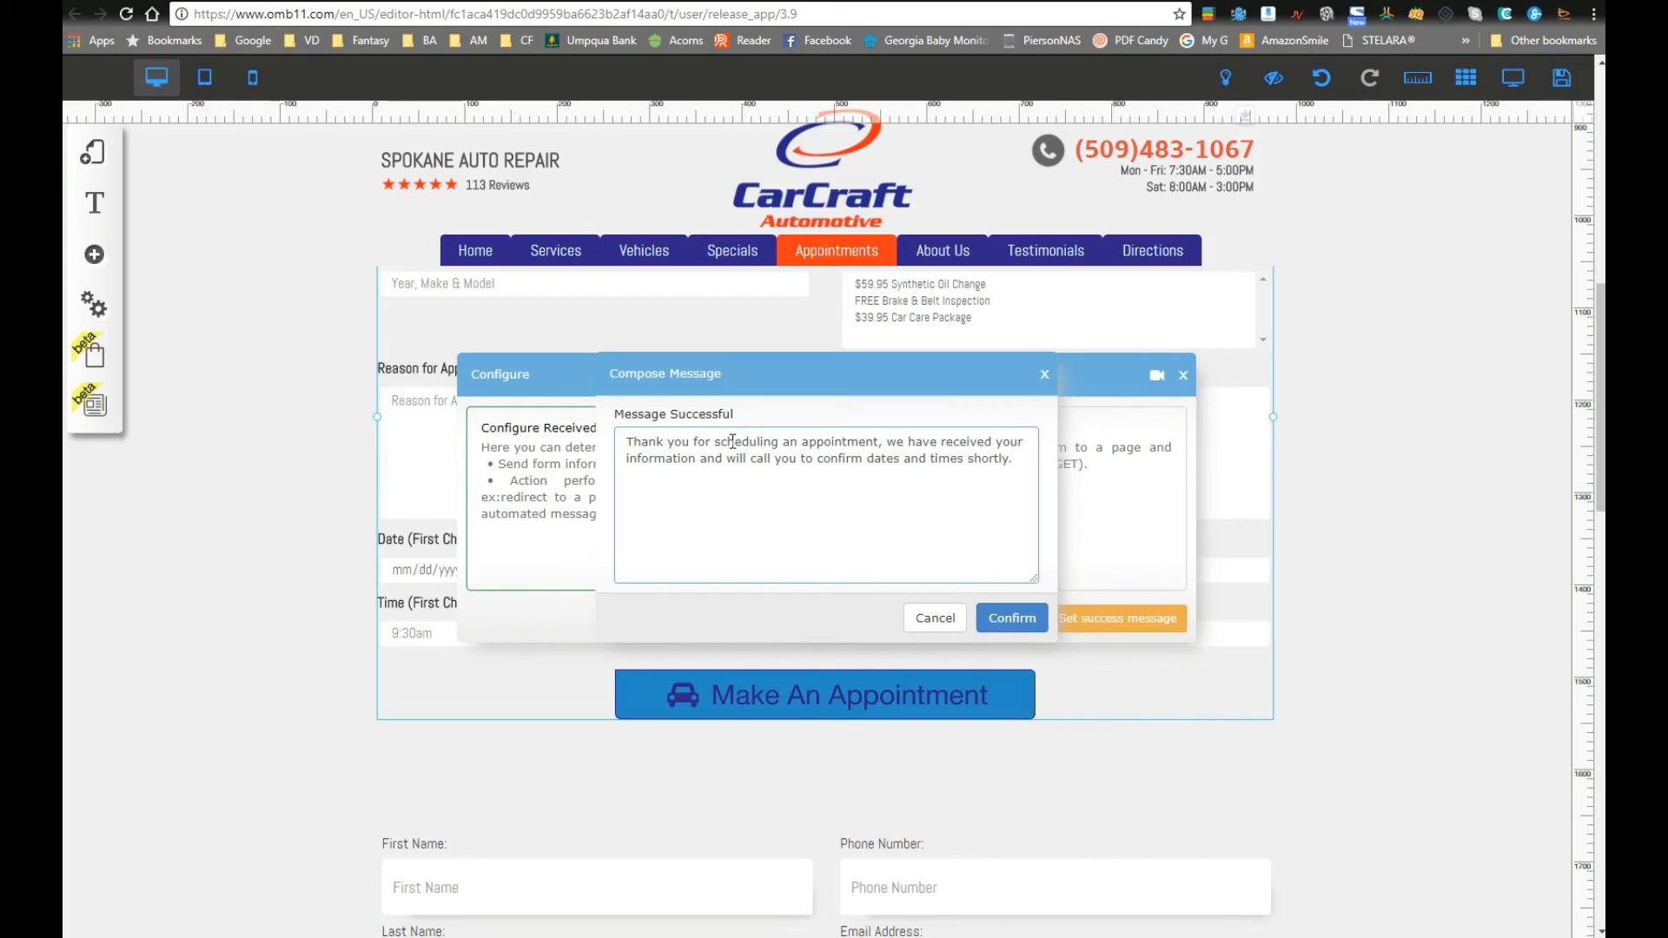
click(1011, 620)
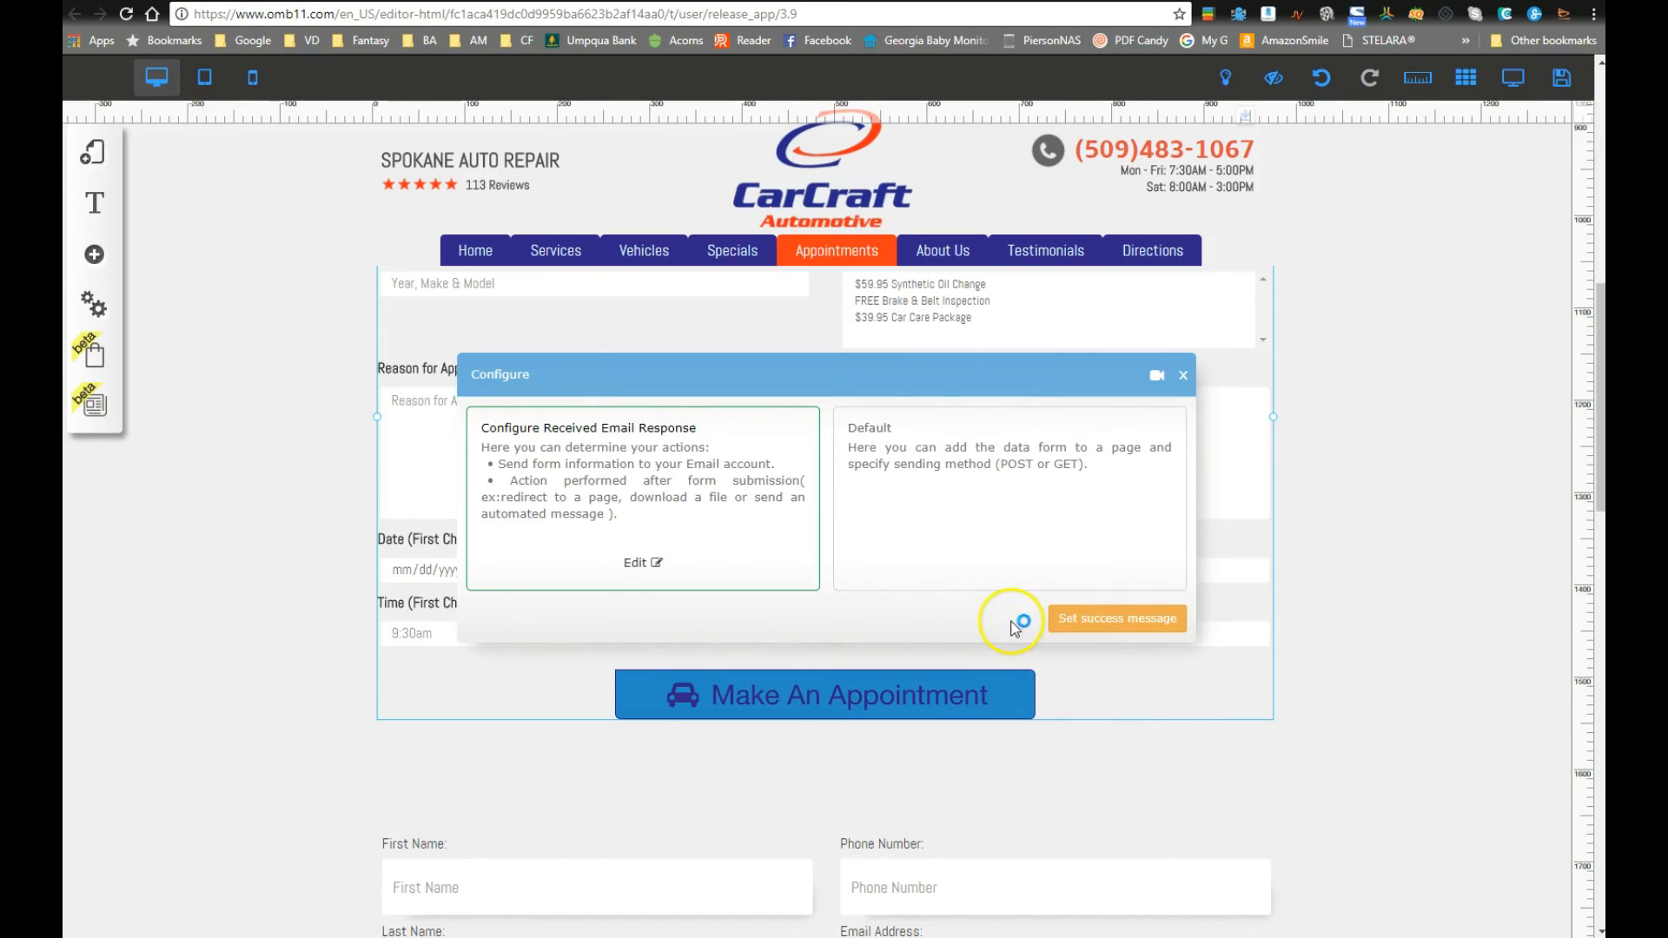
Step: Close the form settings, save all site changes, and switch to the visitor preview
click(1183, 375)
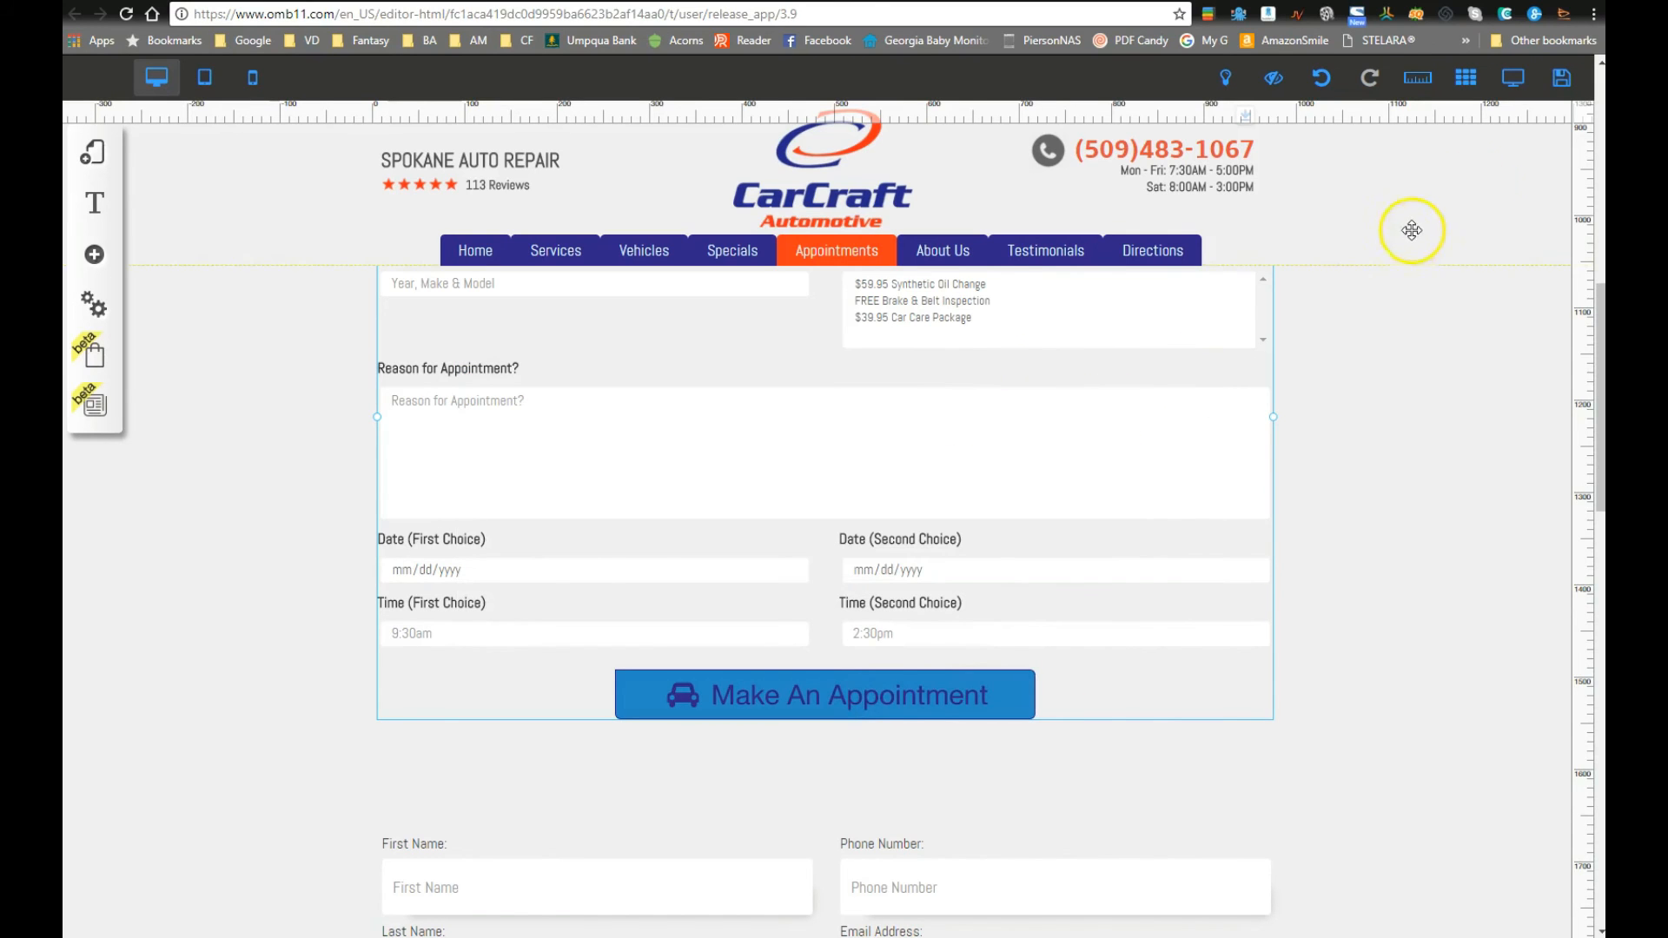
click(1545, 84)
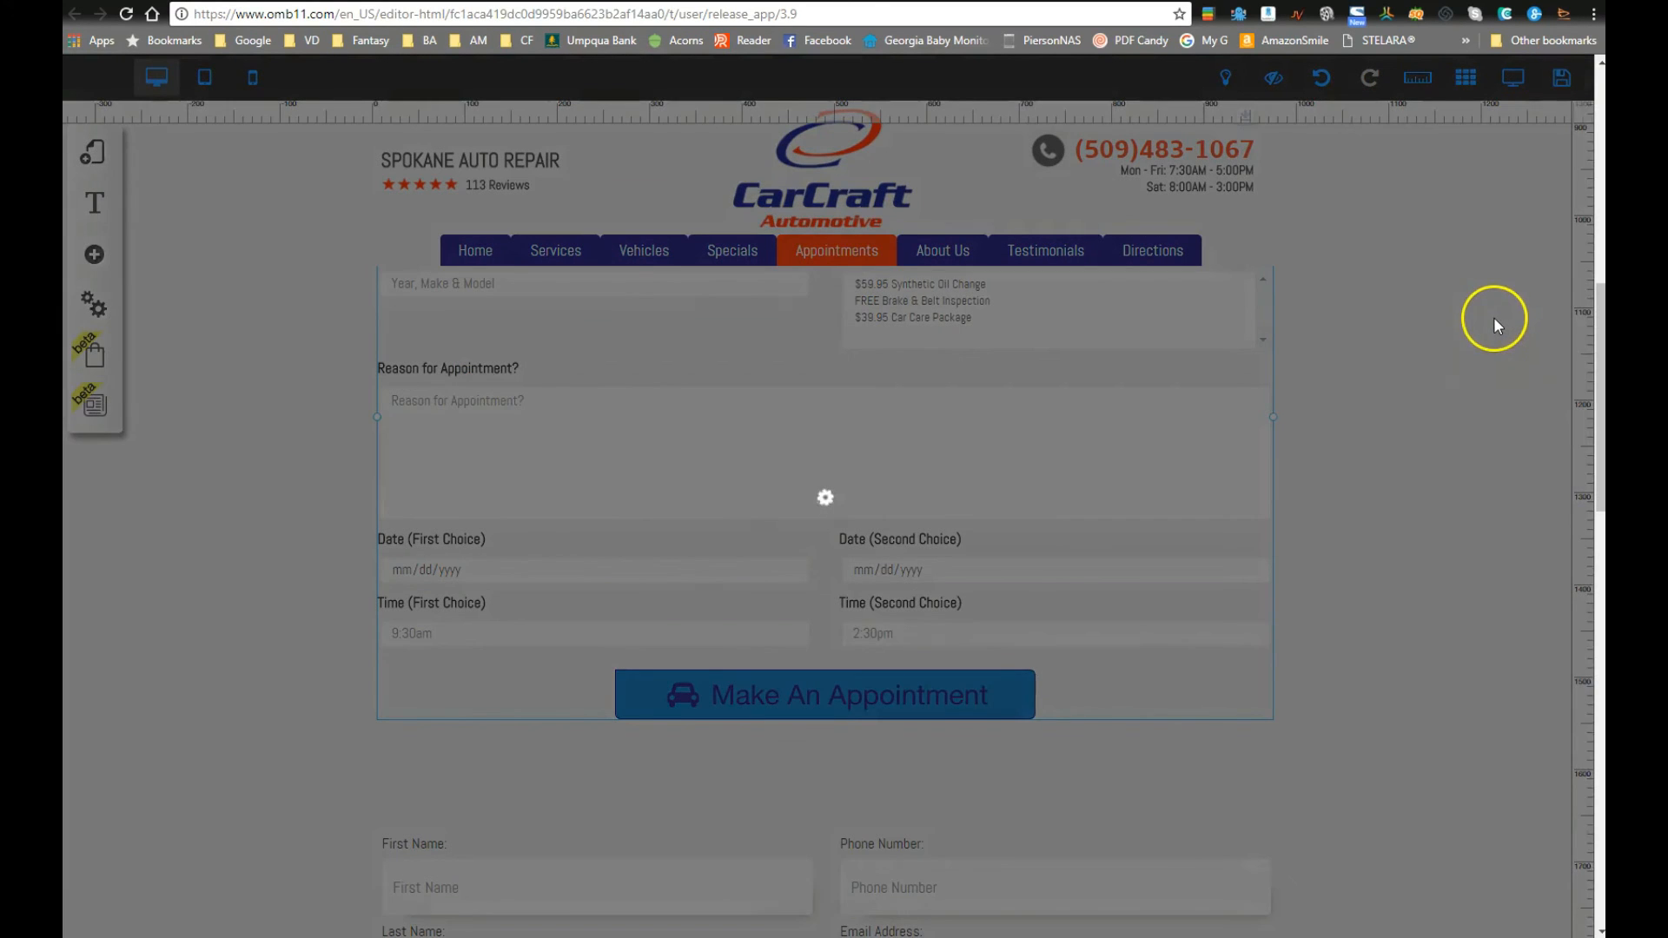
click(1067, 683)
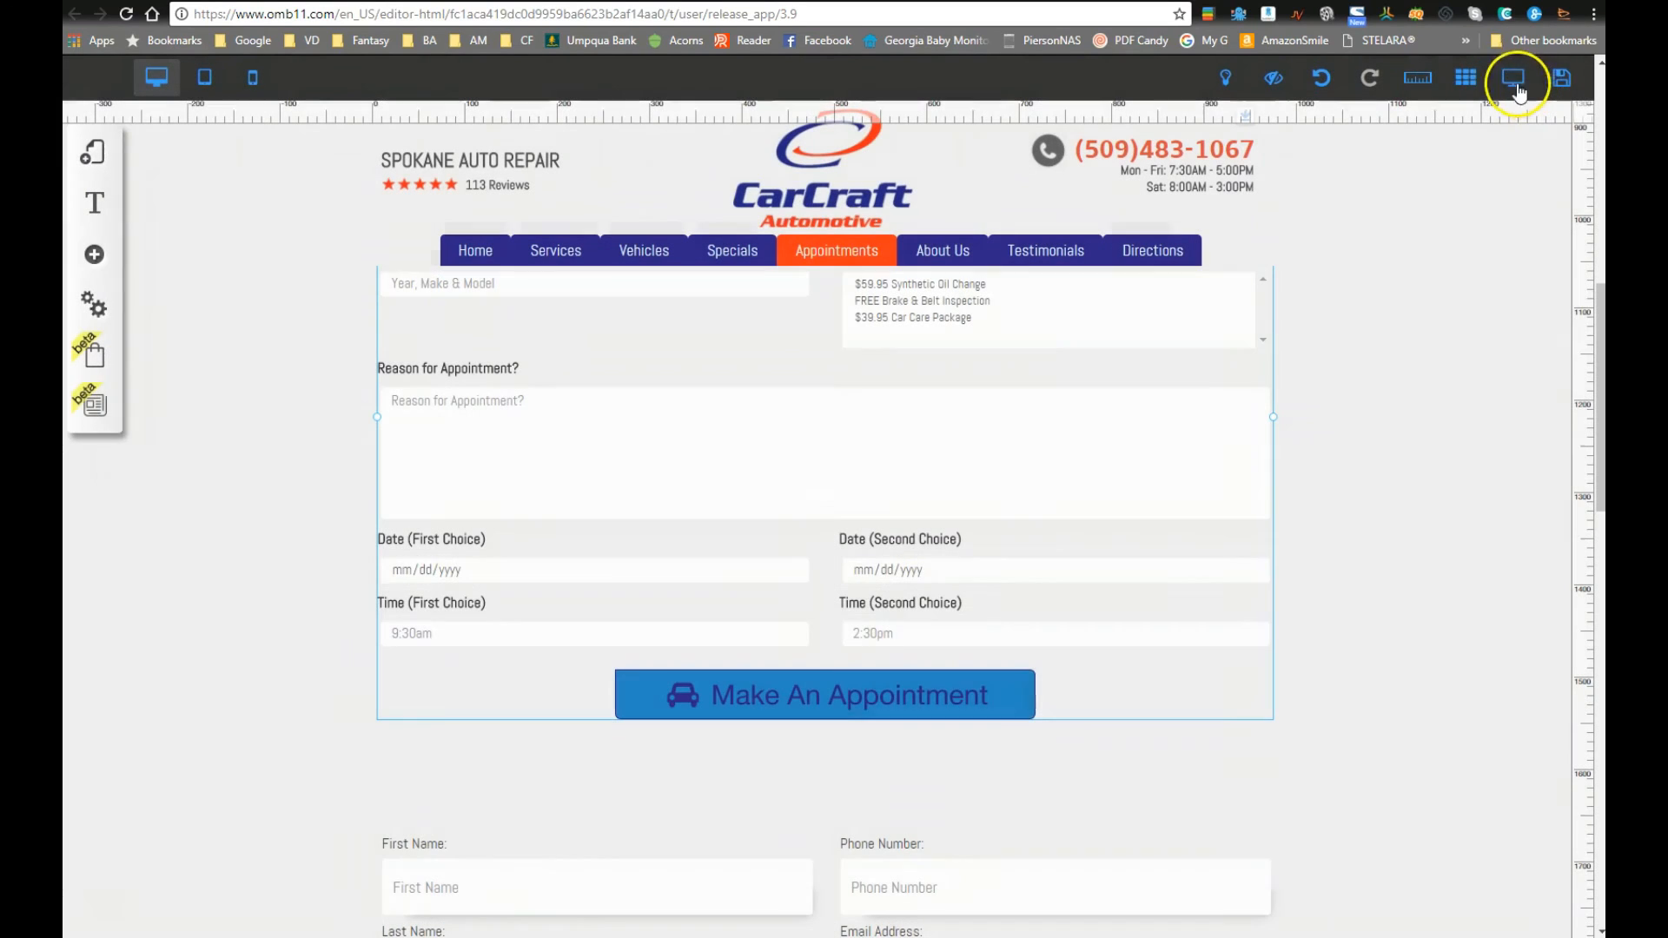
click(1515, 80)
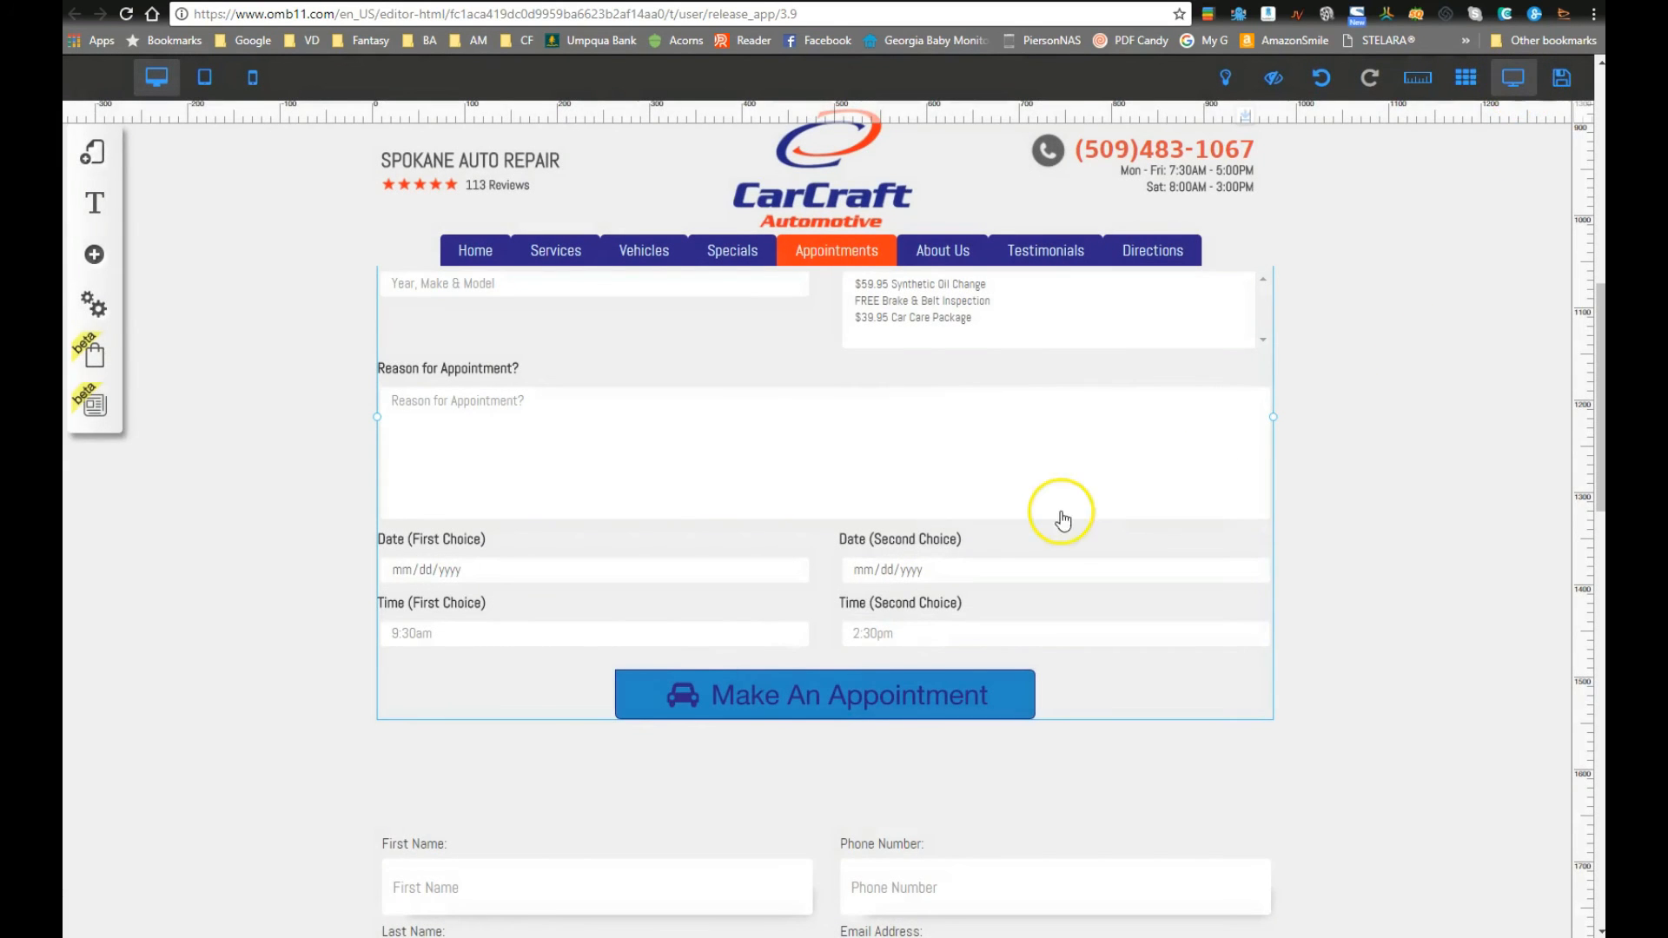
Step: Enter a test customer's first name, last name and phone number in the preview form
scroll(653, 545, down, 5)
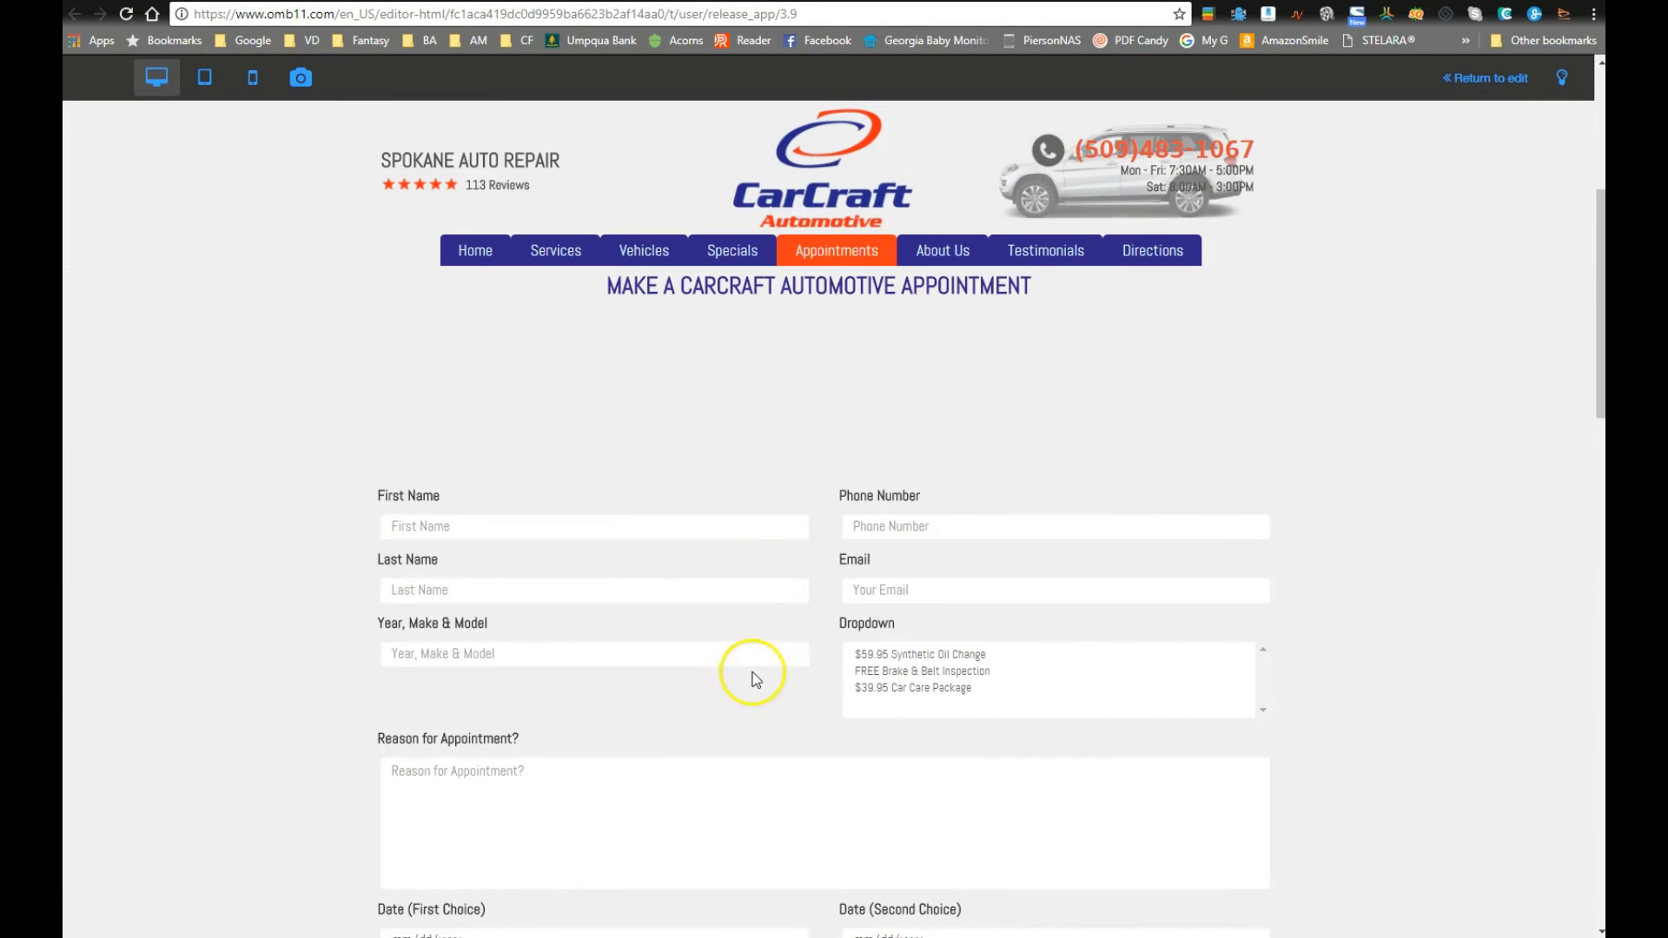
click(574, 526)
text(Jamie)
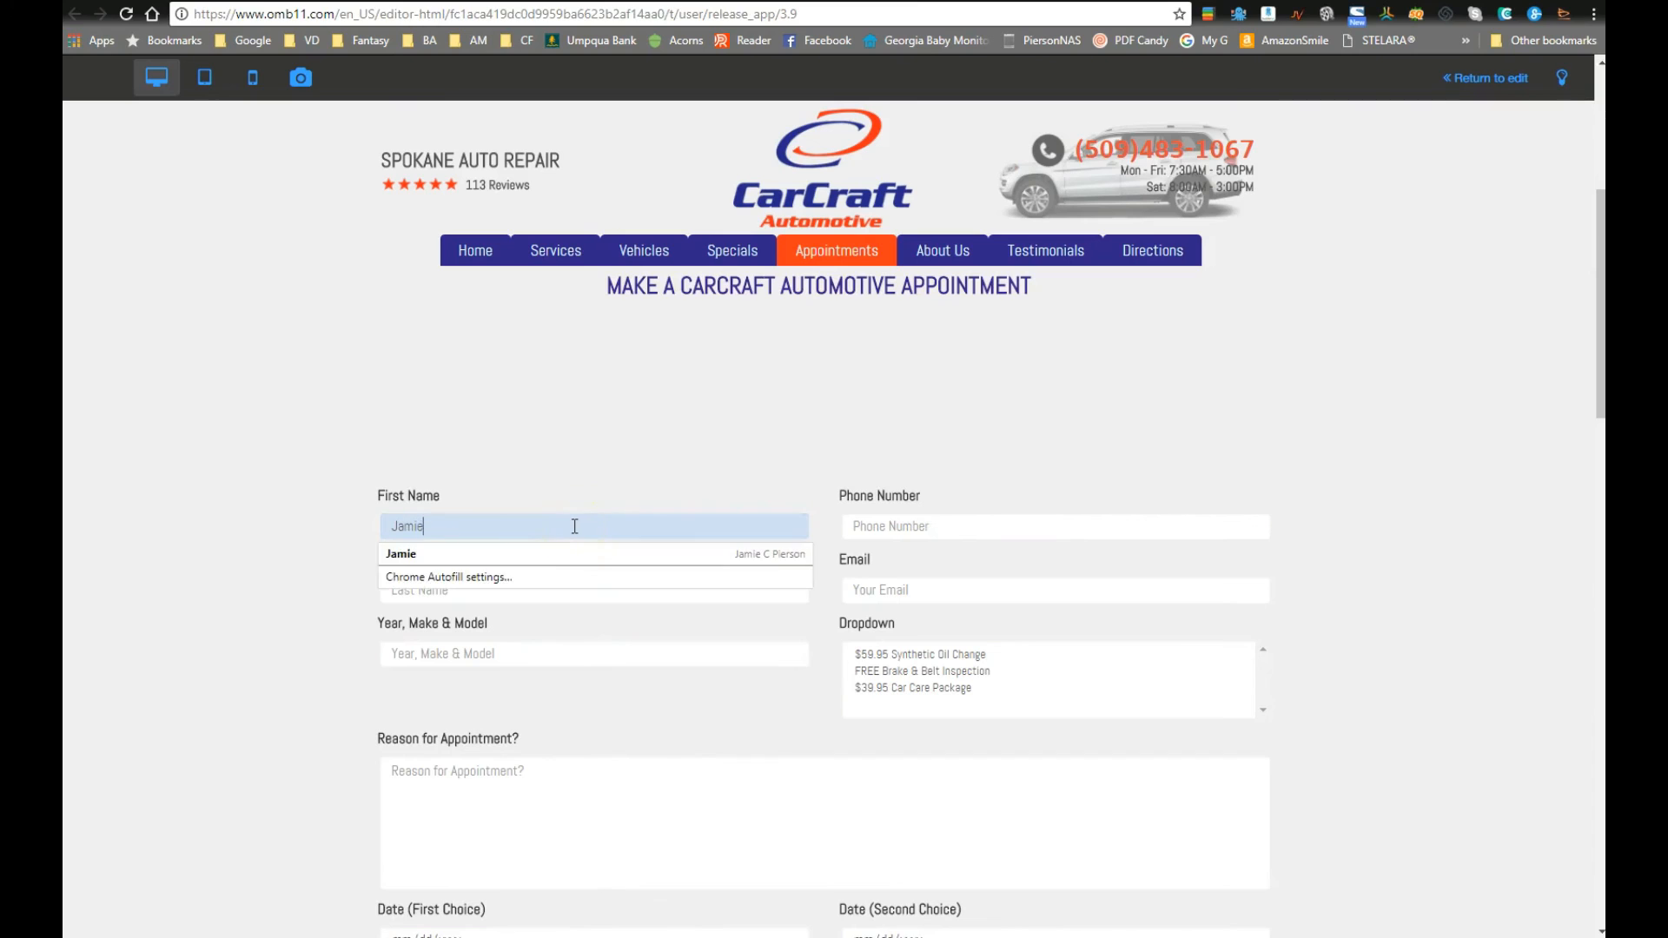
key(Tab)
key(shift+Tab)
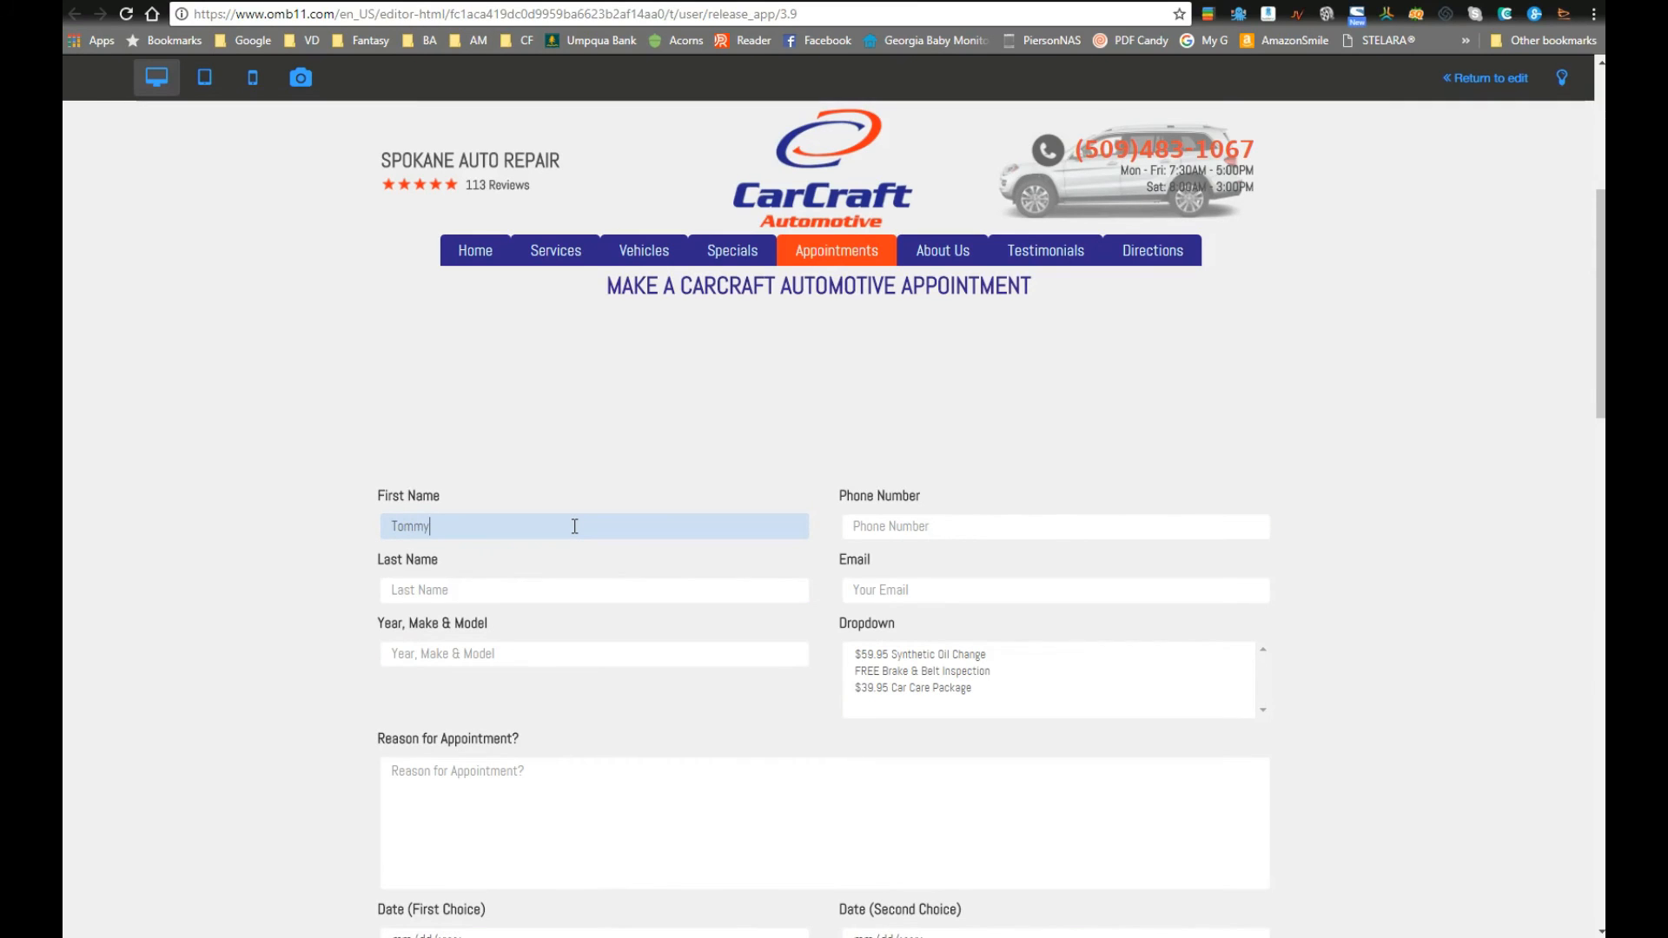
key(Tab)
key(Tab)
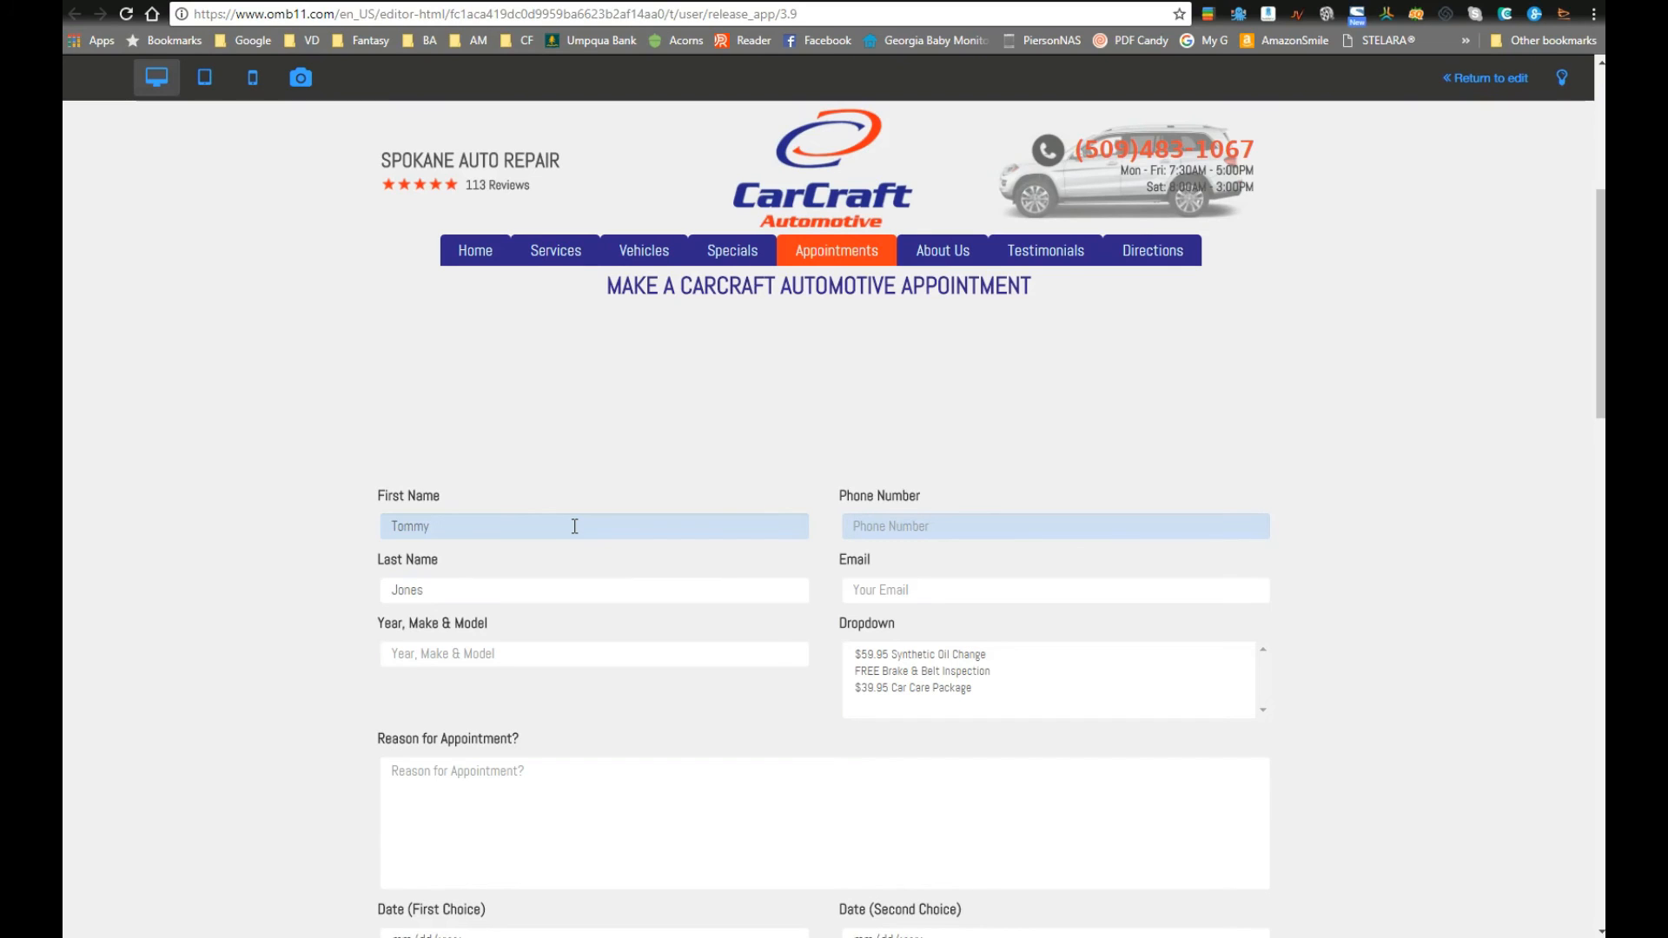
Step: Fill in the test email address and the vehicle '2009 Mazda CRX'
key(Tab)
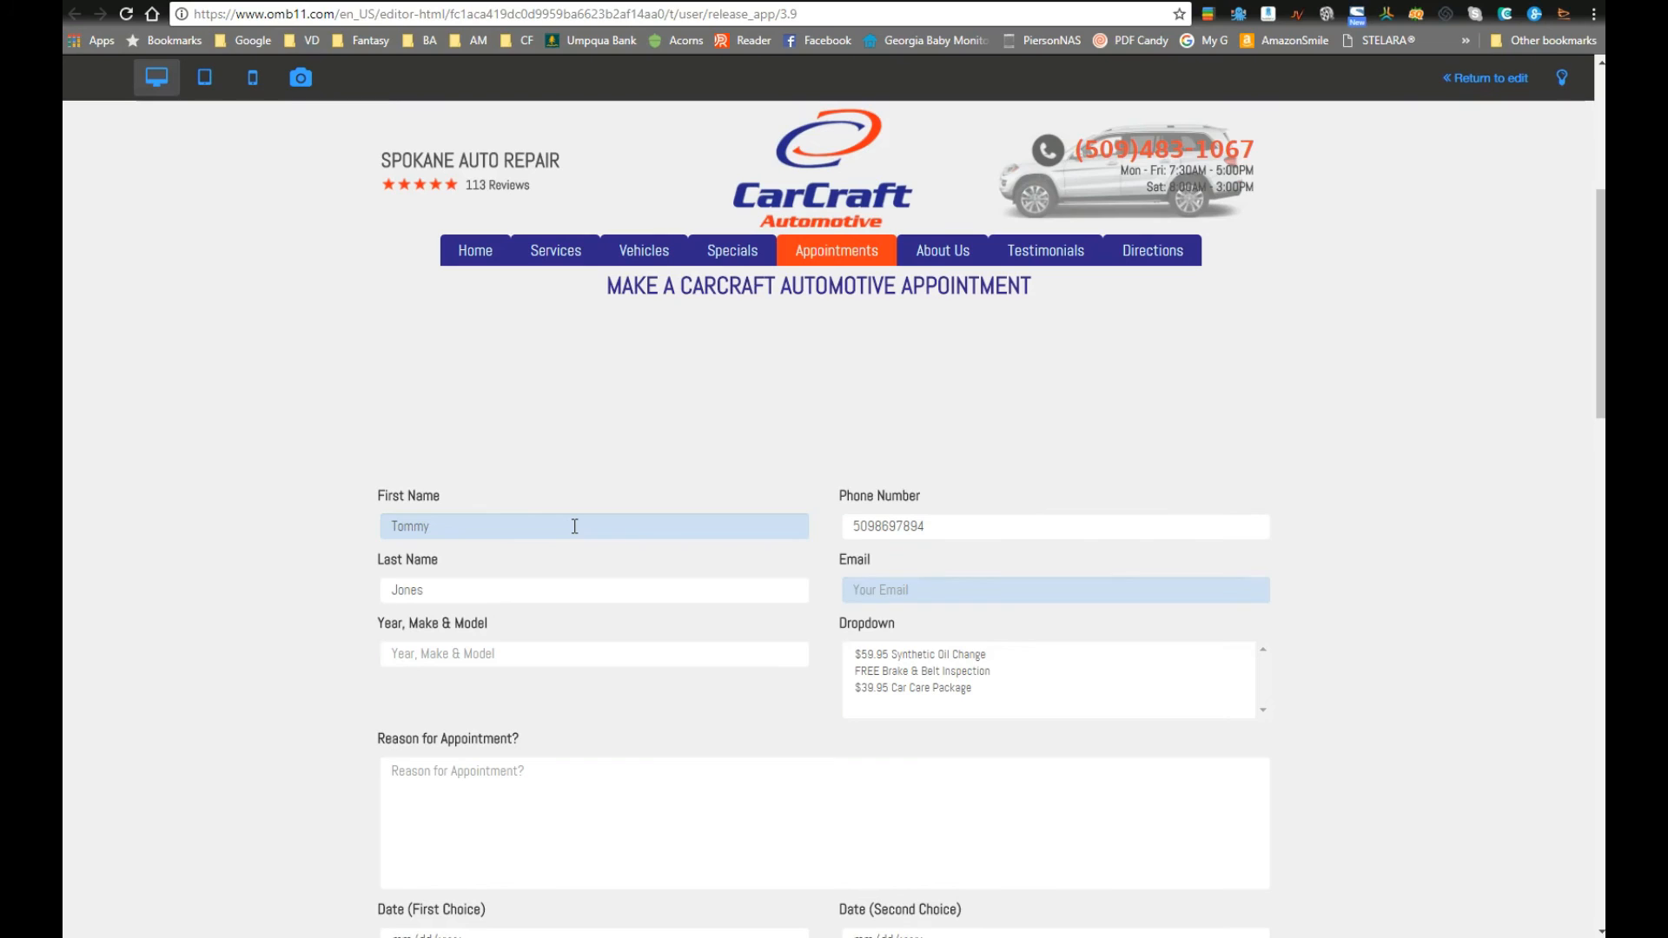
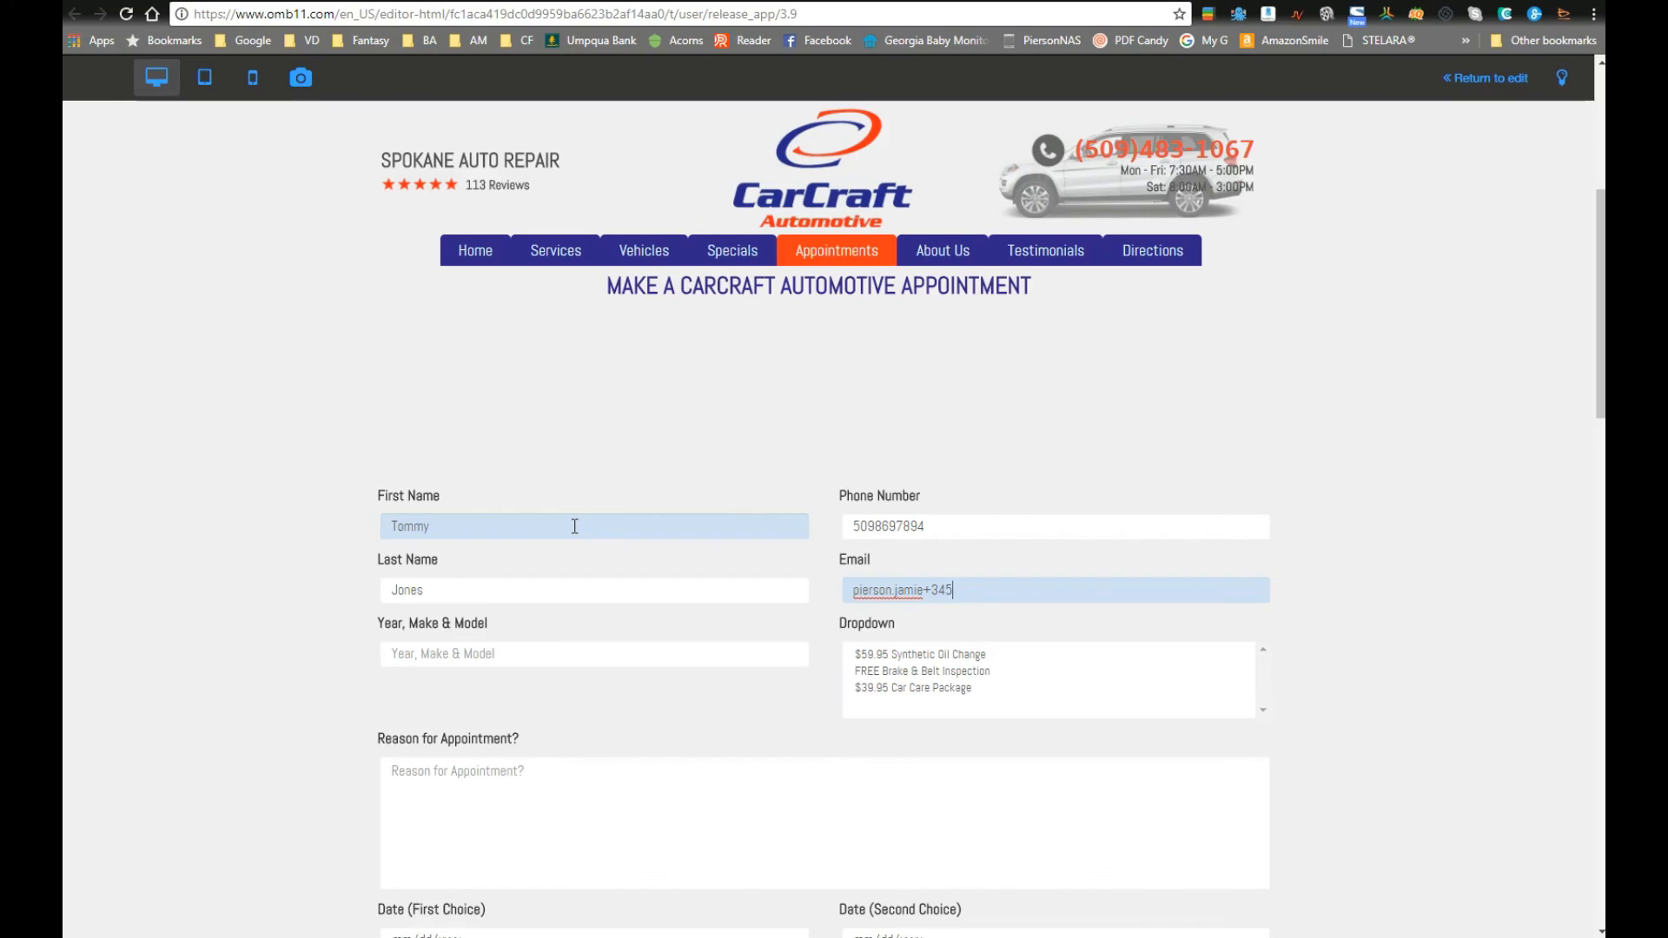
key(Tab)
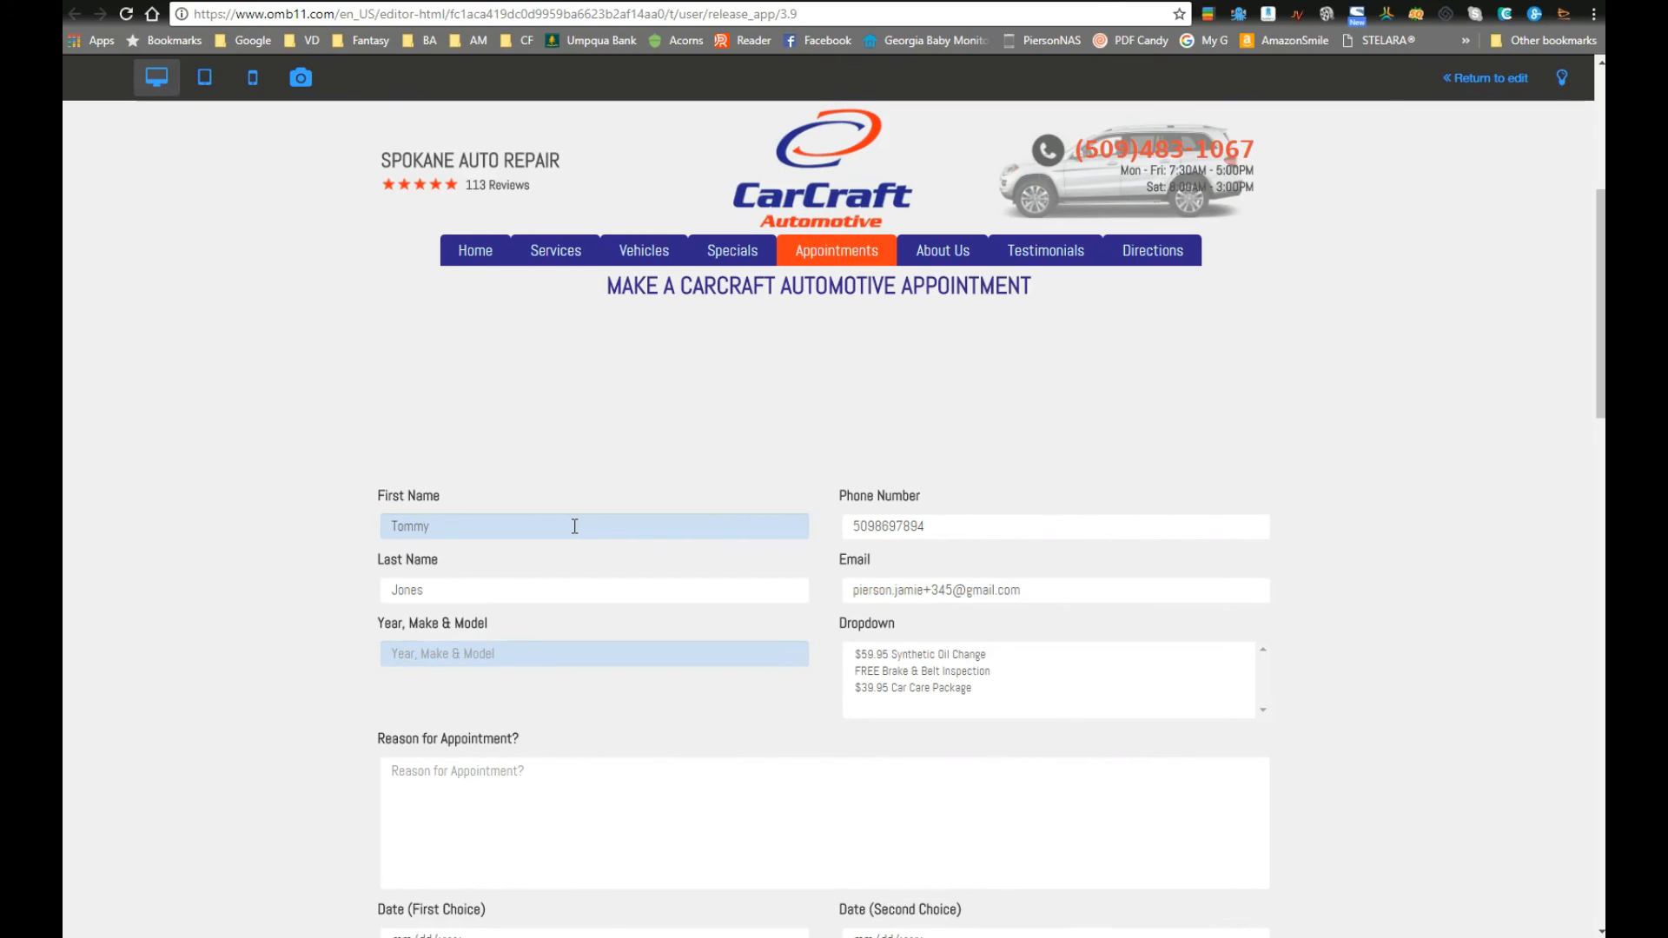
text(2009 Mazda CRX)
key(Tab)
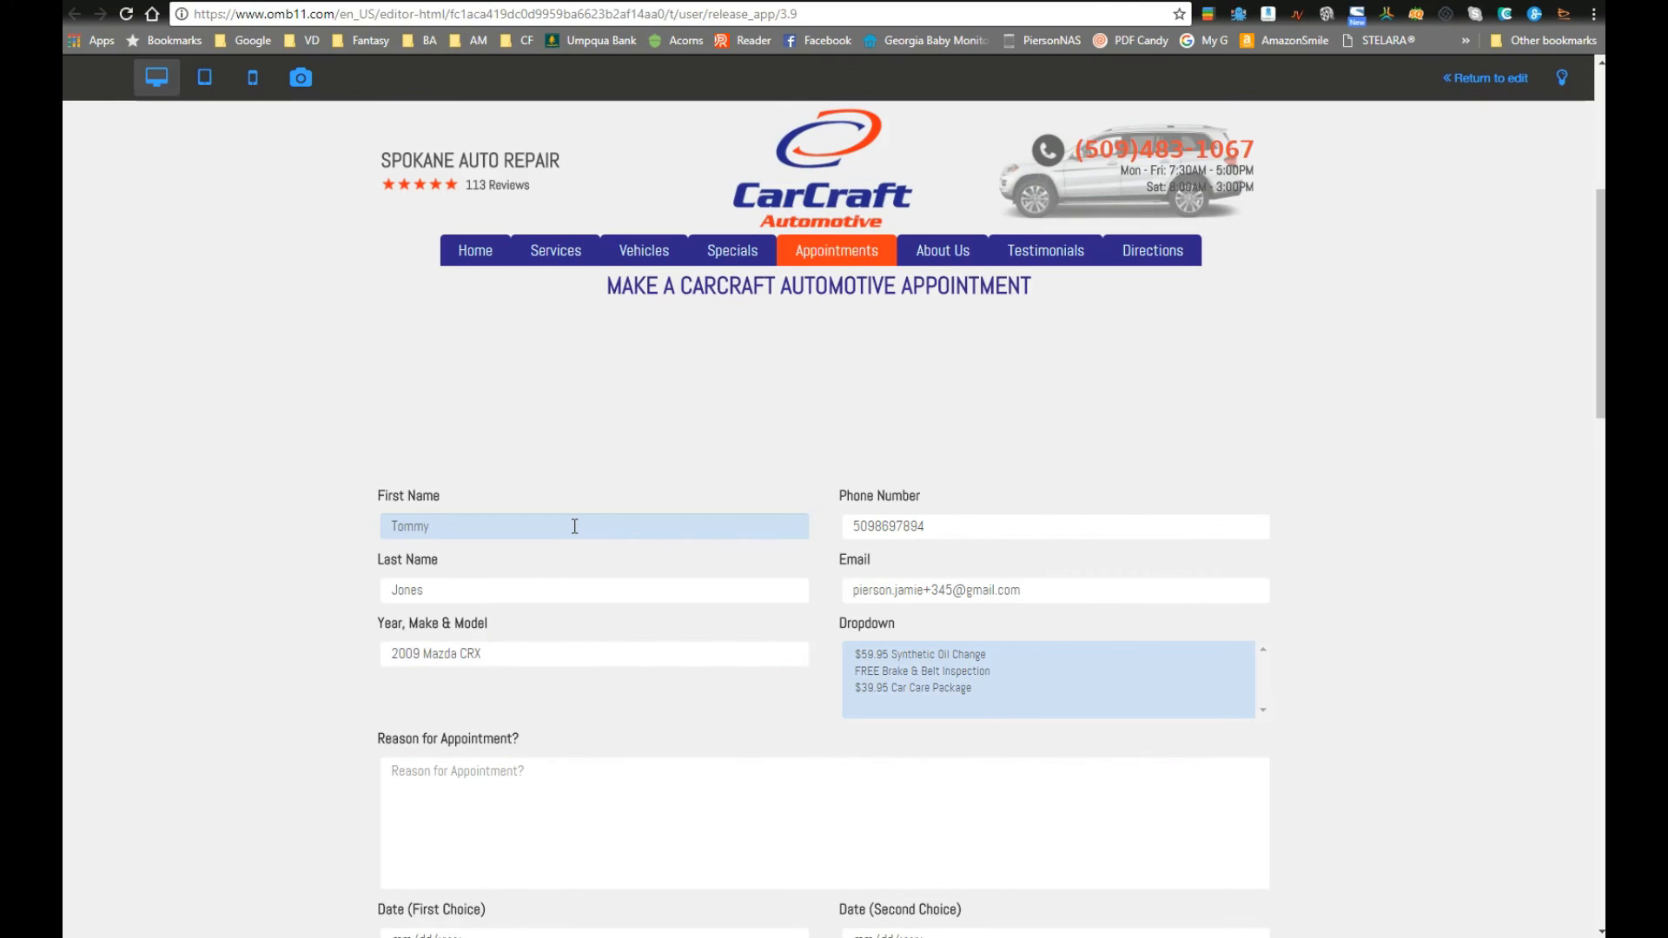
Step: Choose the $39.95 Car Care Package and enter the reason 'The left wheel is wobbly!'
click(937, 688)
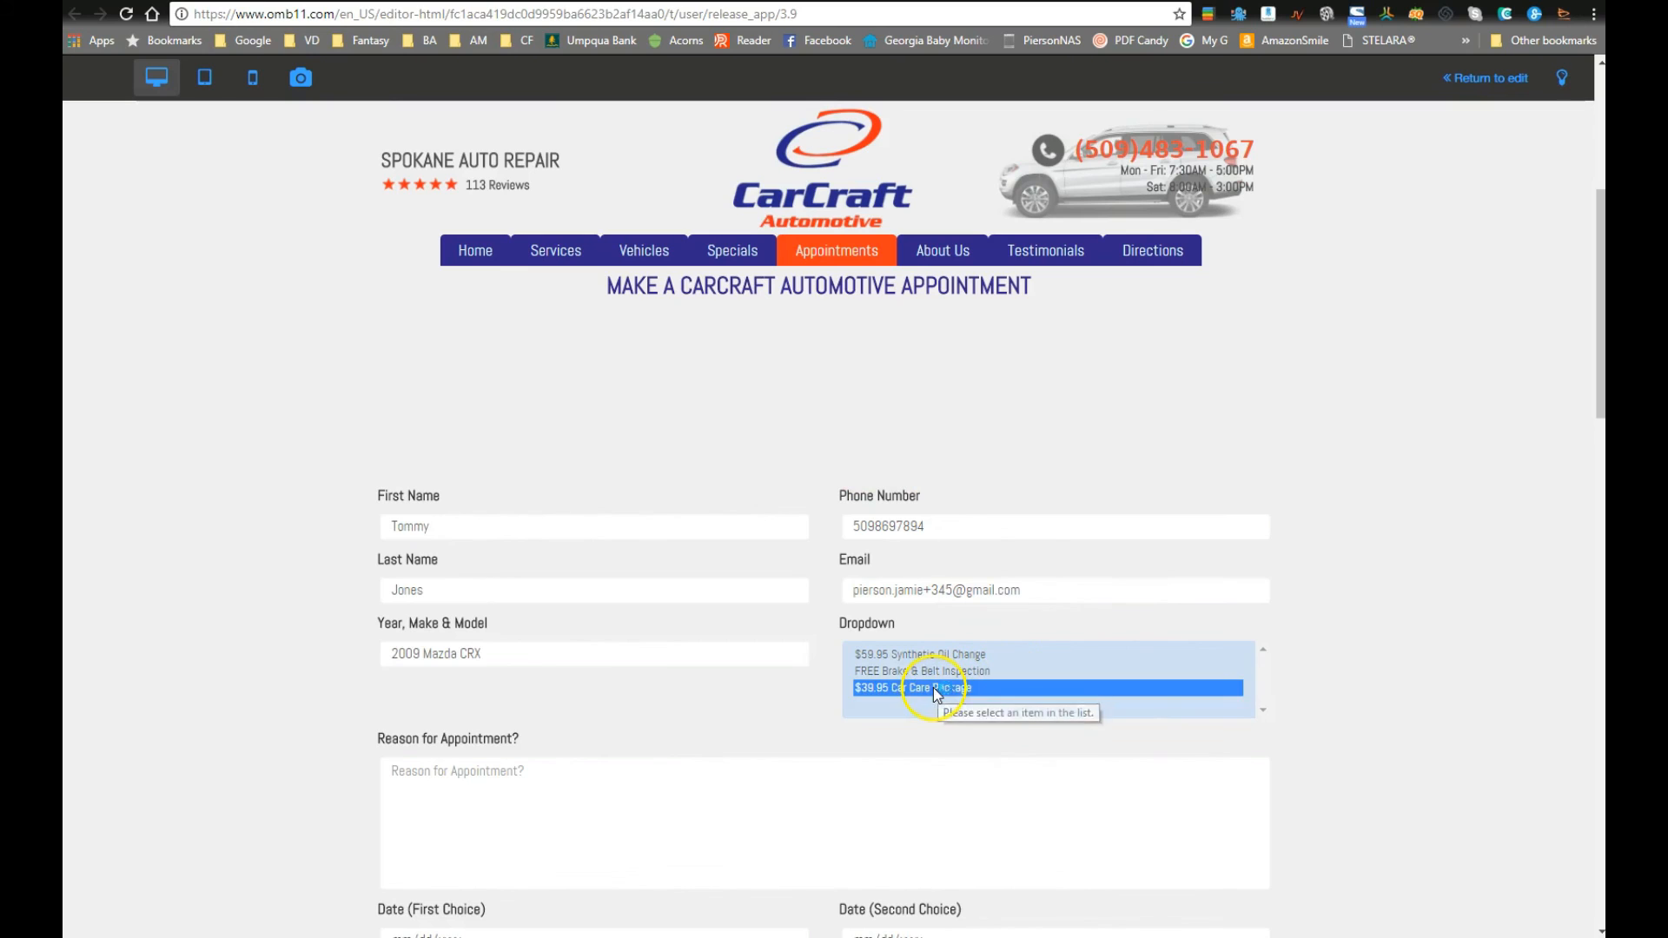
click(609, 807)
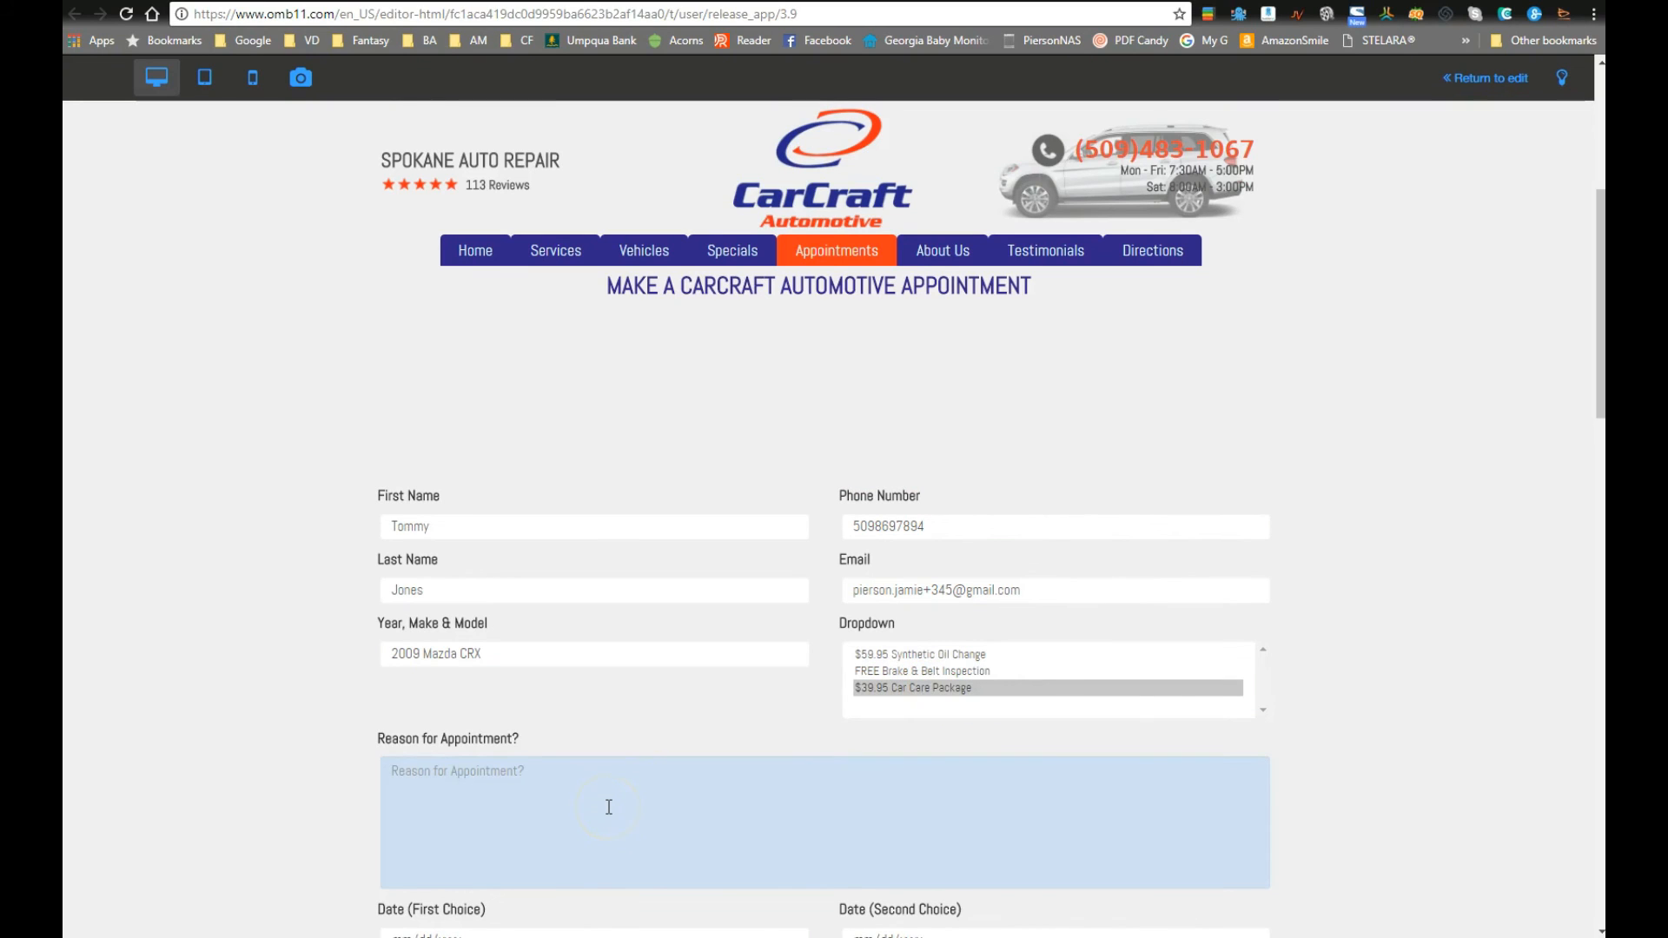
text(The left wheel is wobbly!)
scroll(744, 670, down, 5)
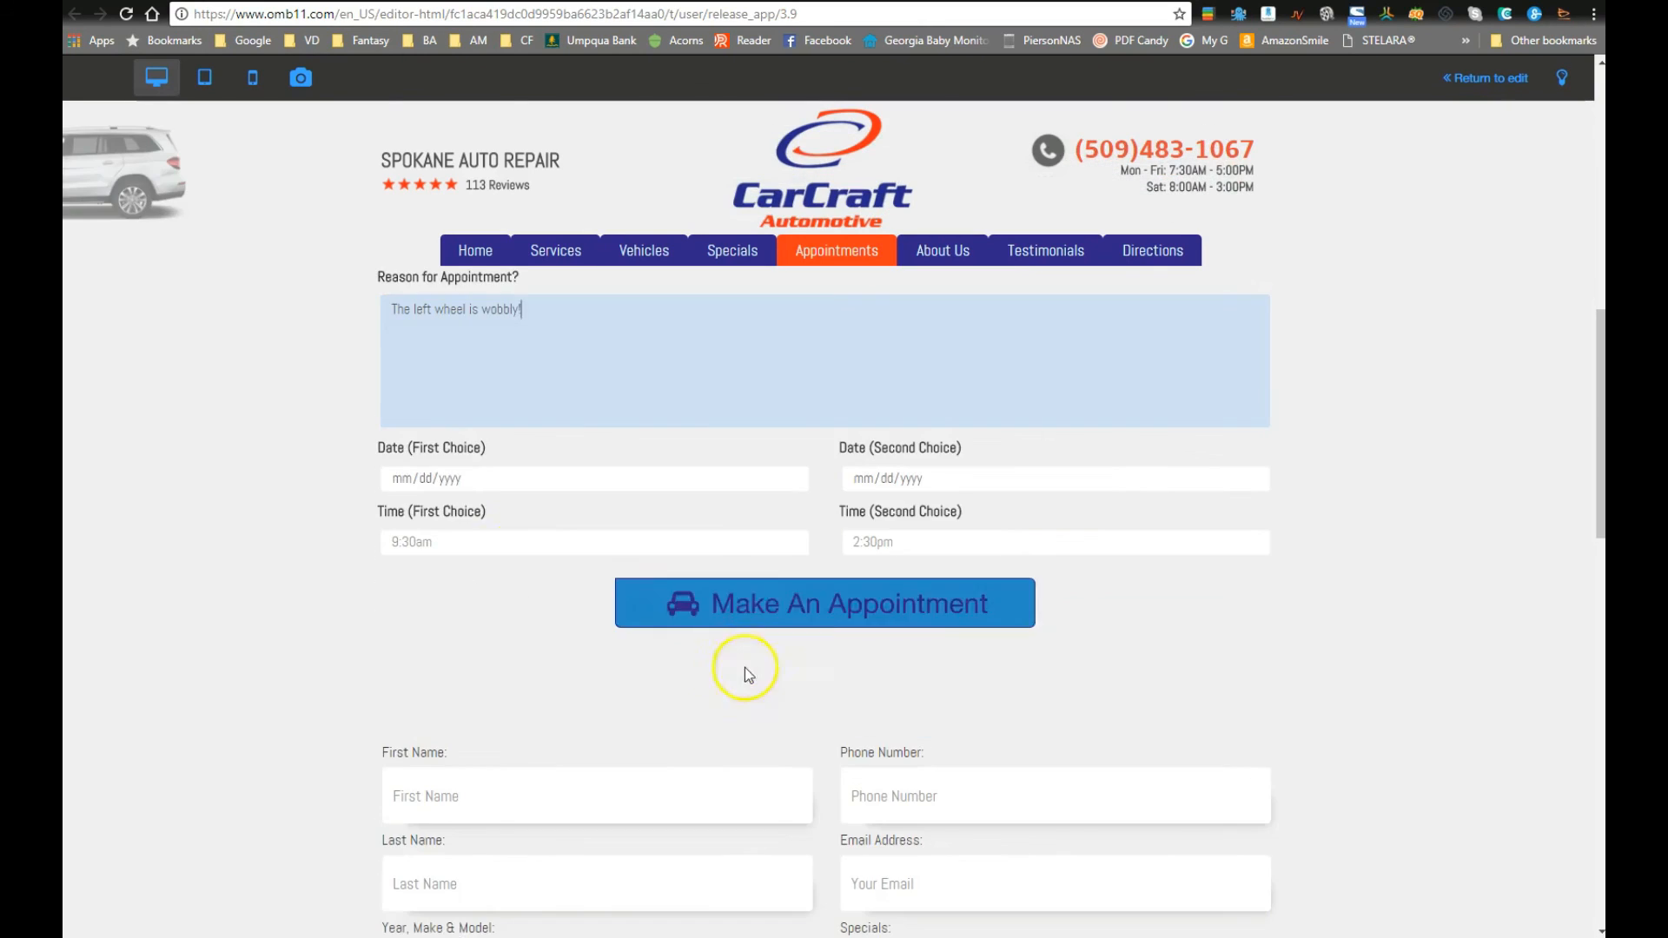
Step: Set the first-choice date to October 22 and the second-choice date to October 25
click(788, 478)
click(499, 587)
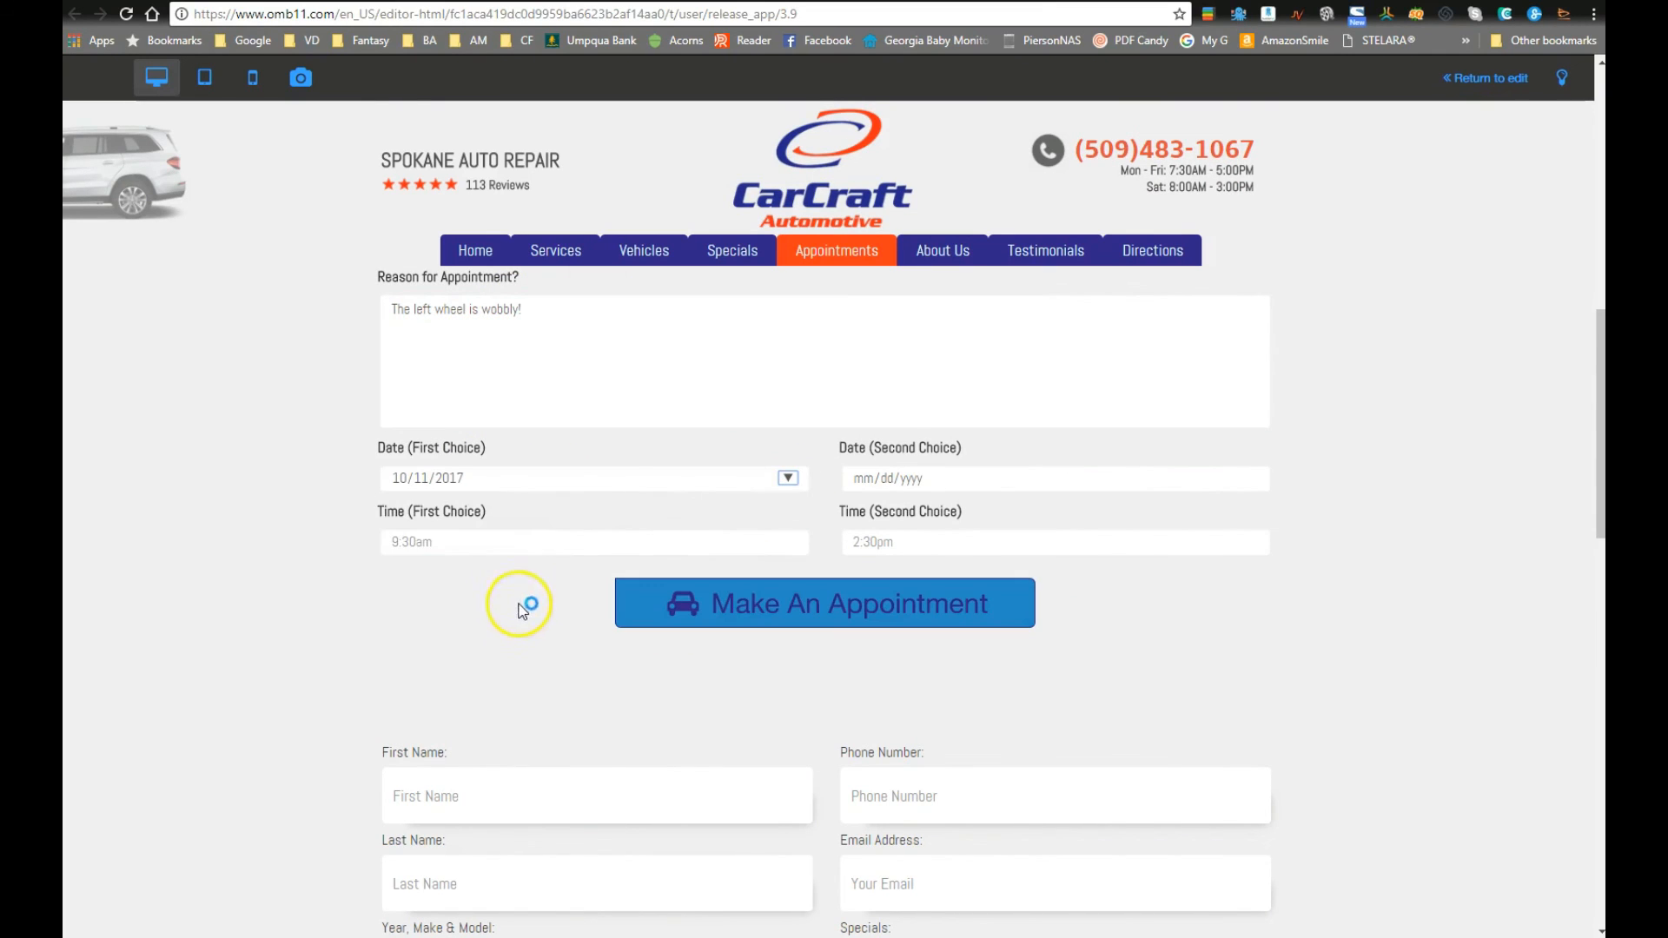
click(1249, 477)
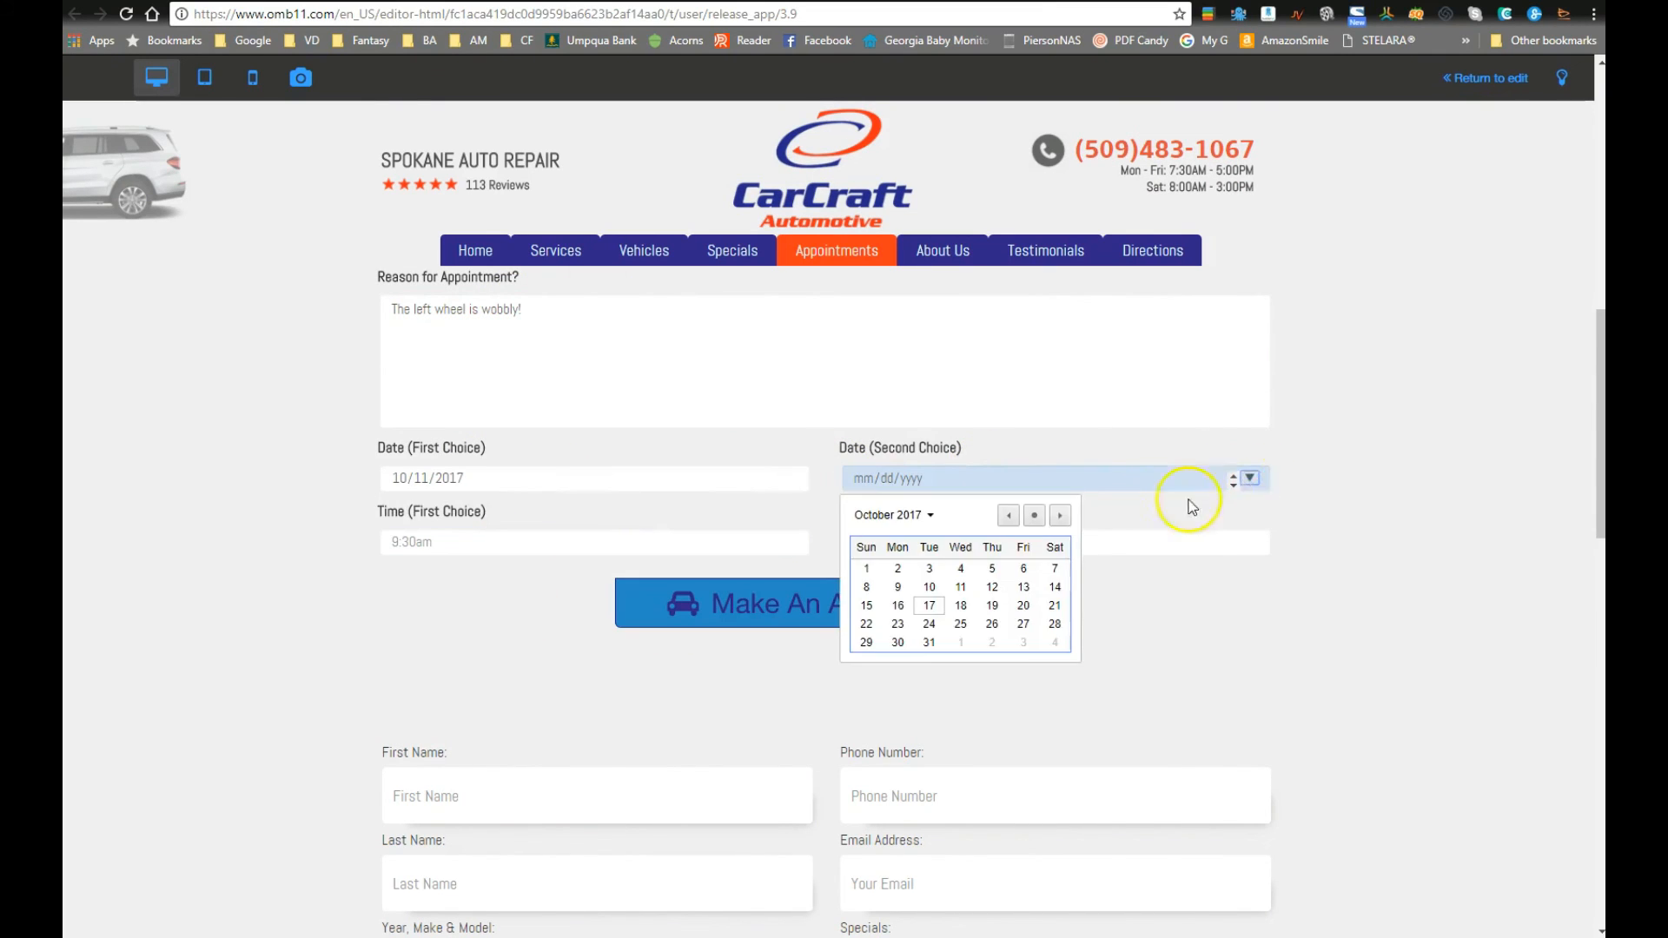
click(1053, 566)
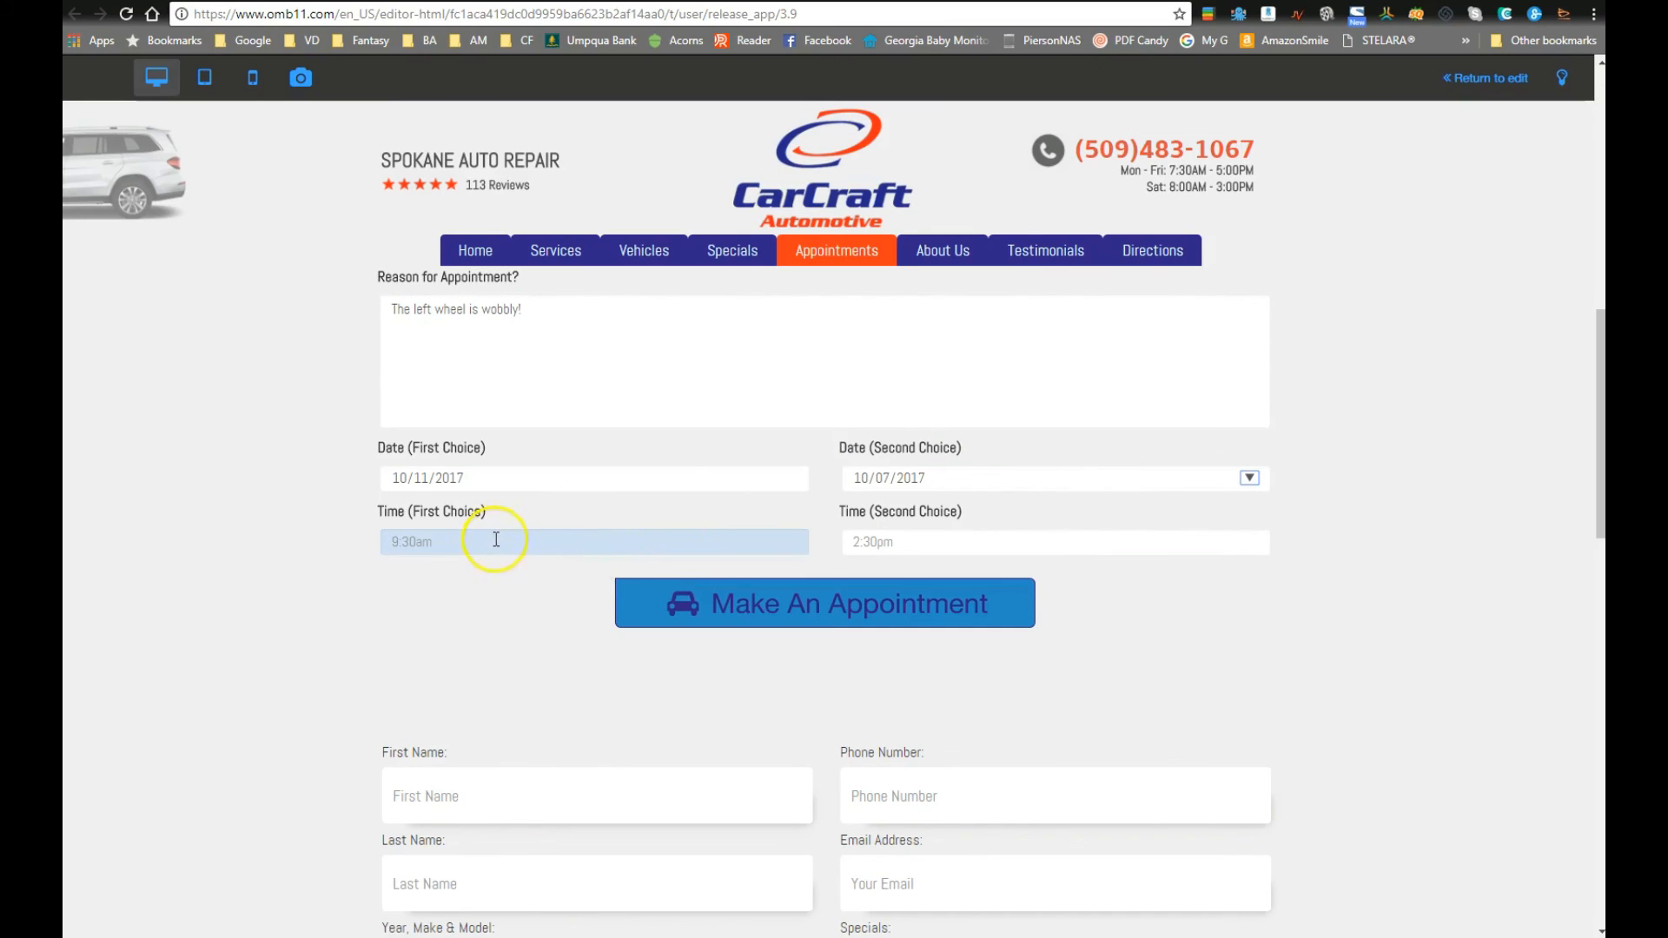
click(1250, 478)
click(960, 624)
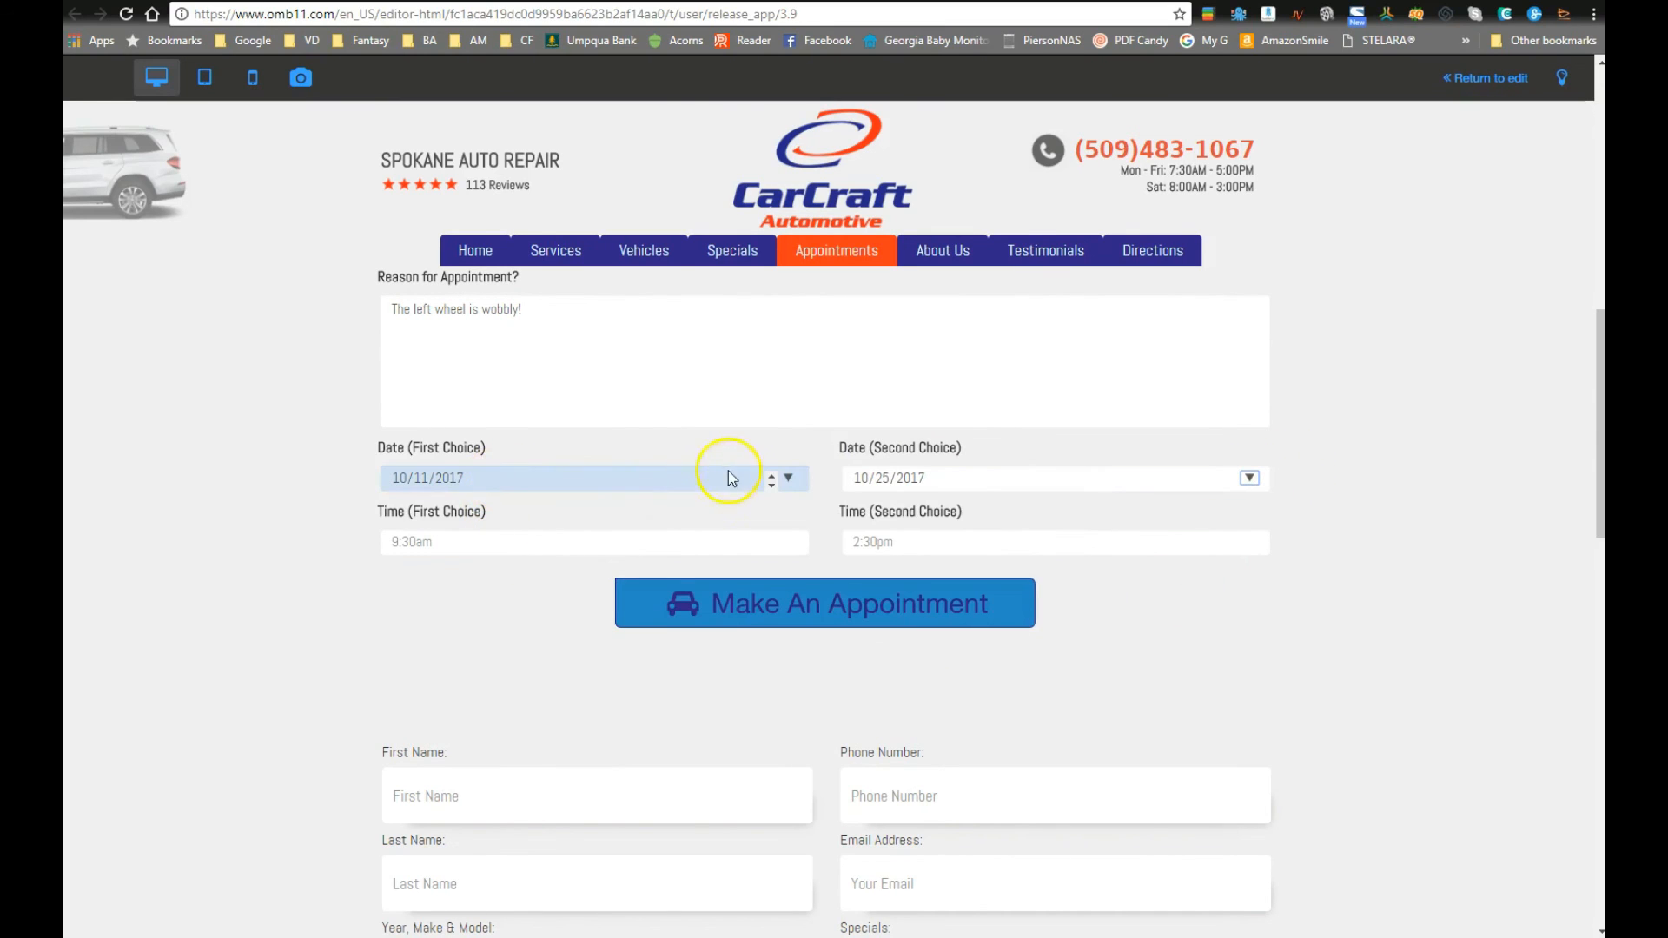
click(786, 478)
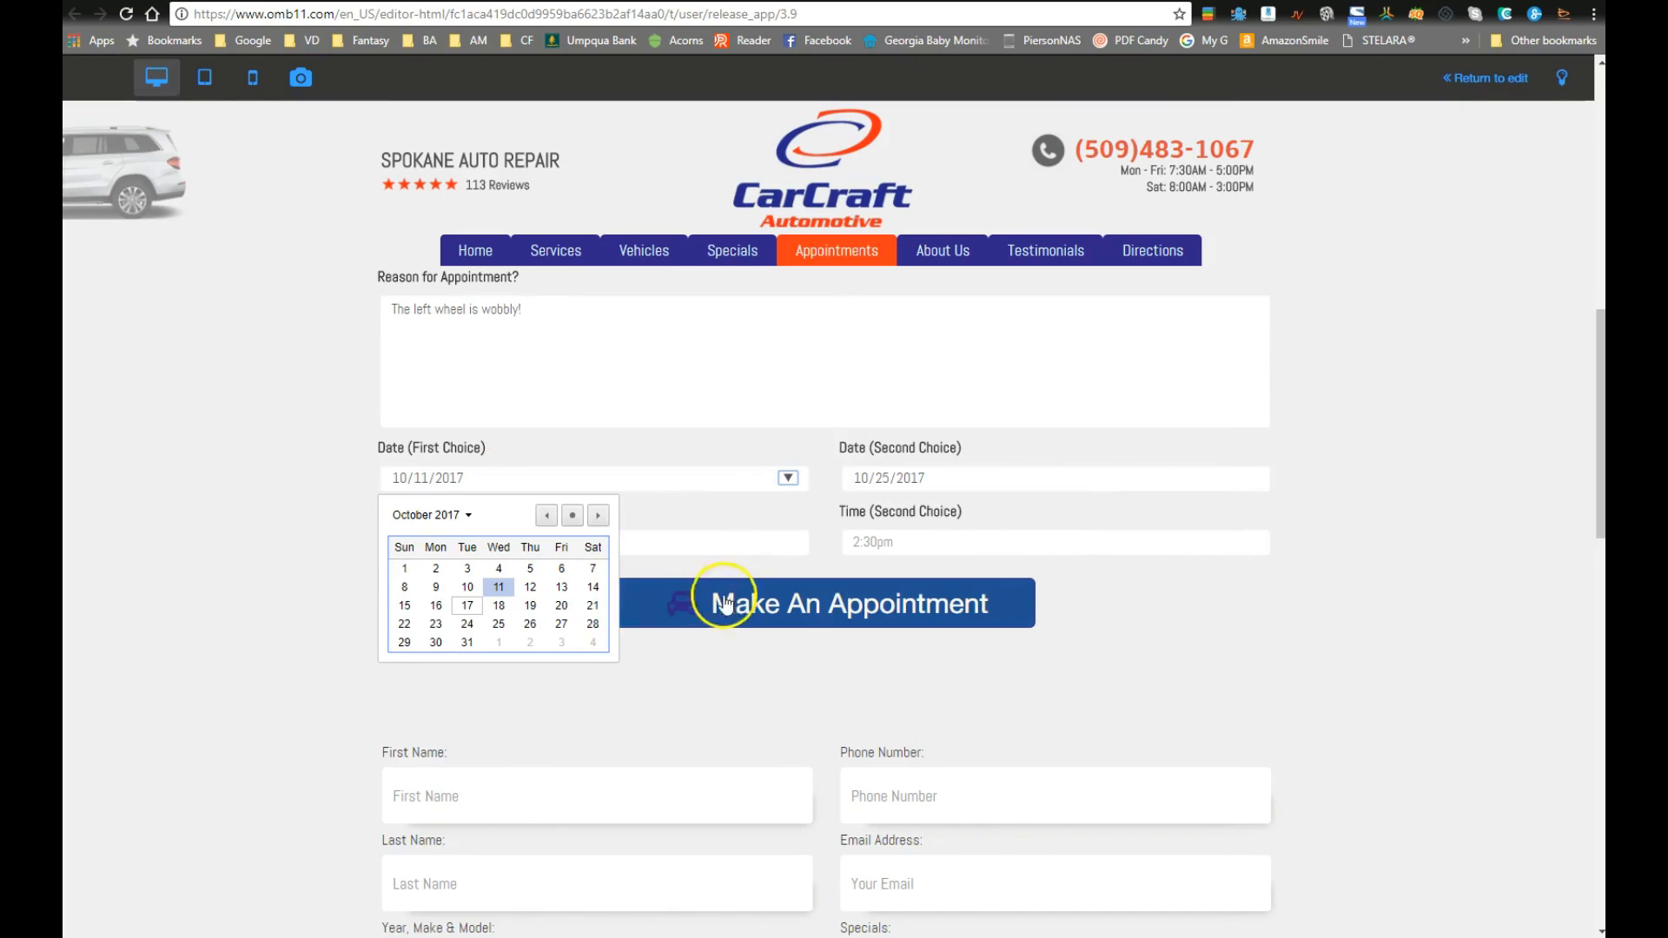
click(404, 624)
Step: Enter 10am as the first-choice time and 2:45pm as the second-choice time
click(512, 547)
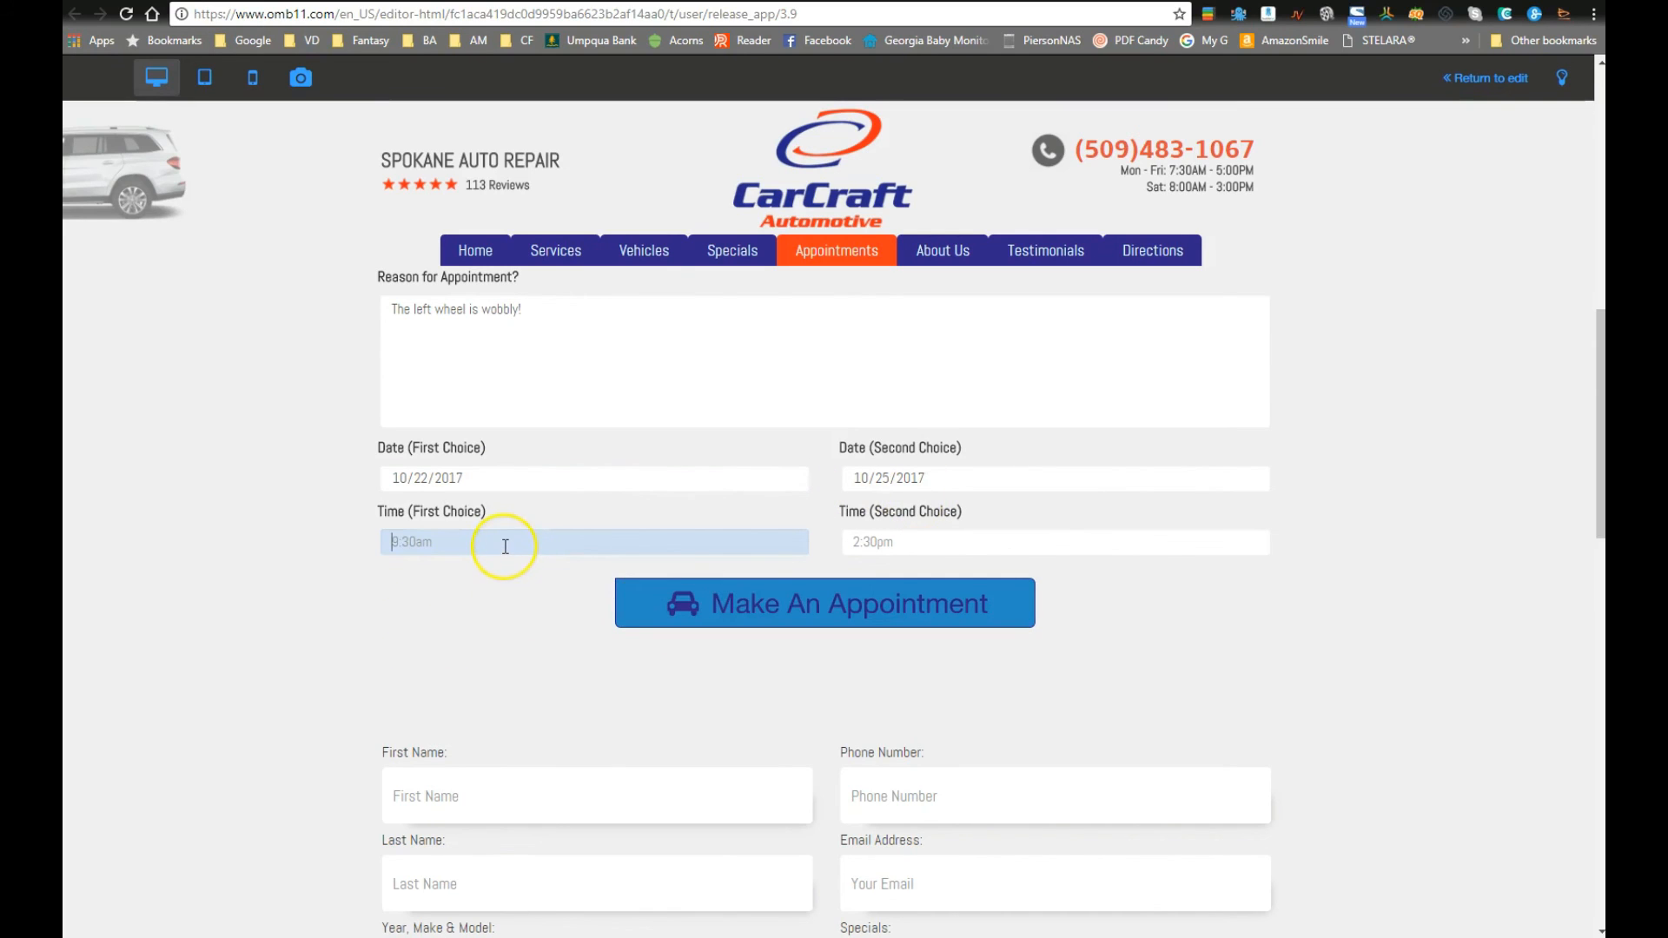
text(10am)
key(Tab)
key(Tab)
key(Tab)
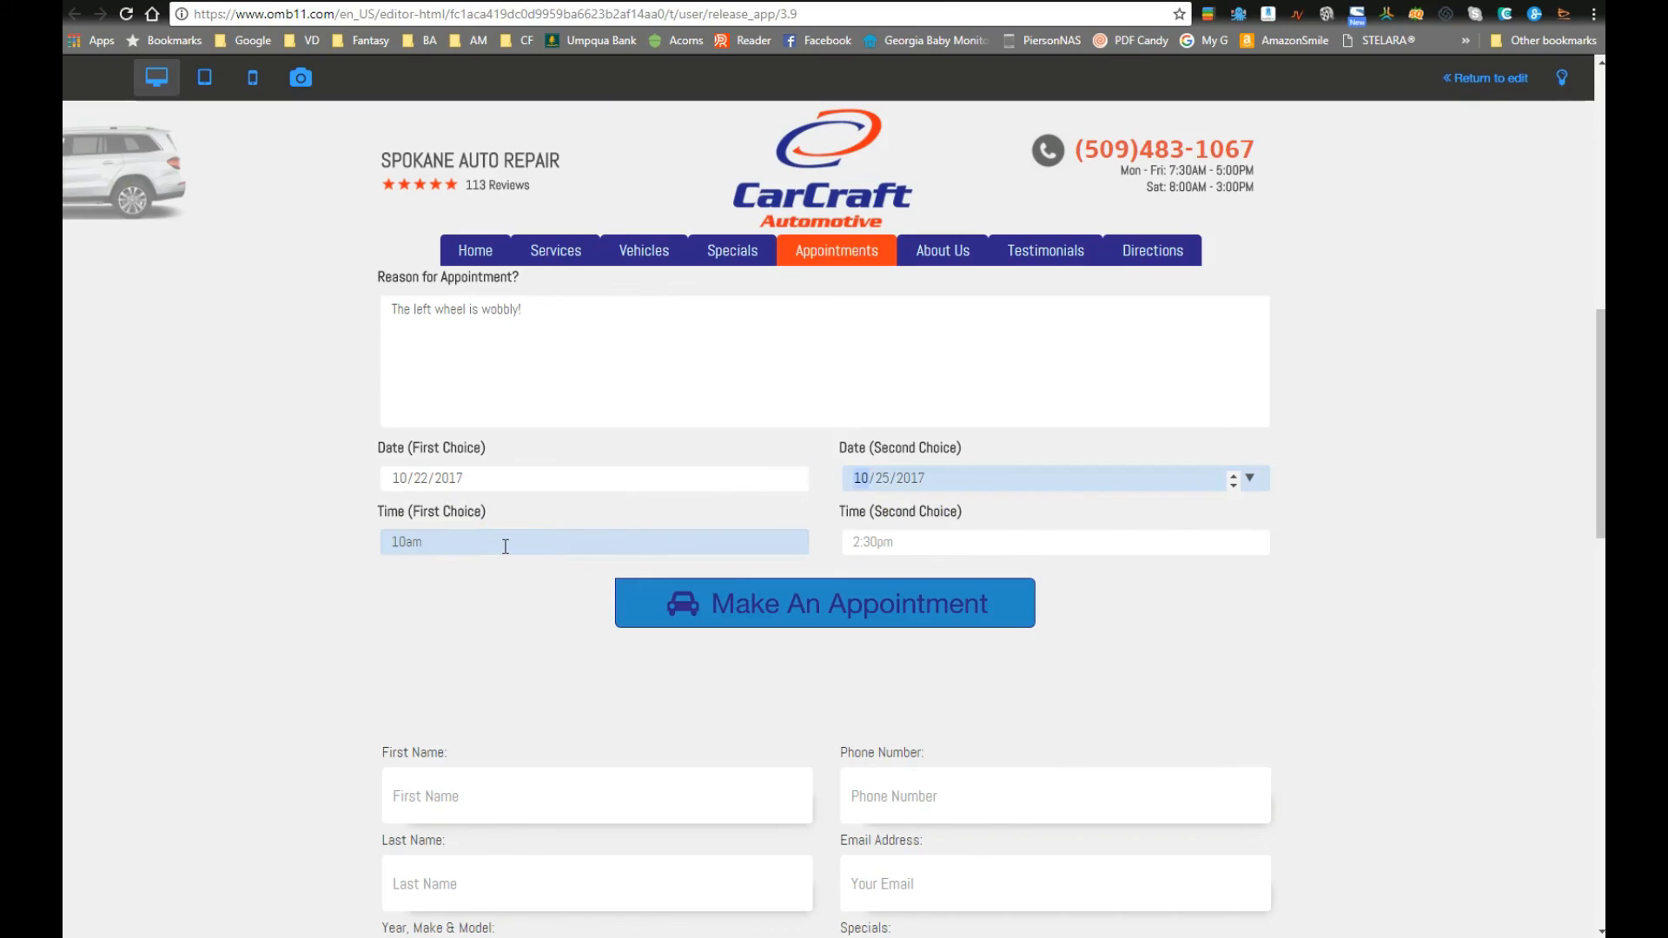
key(Tab)
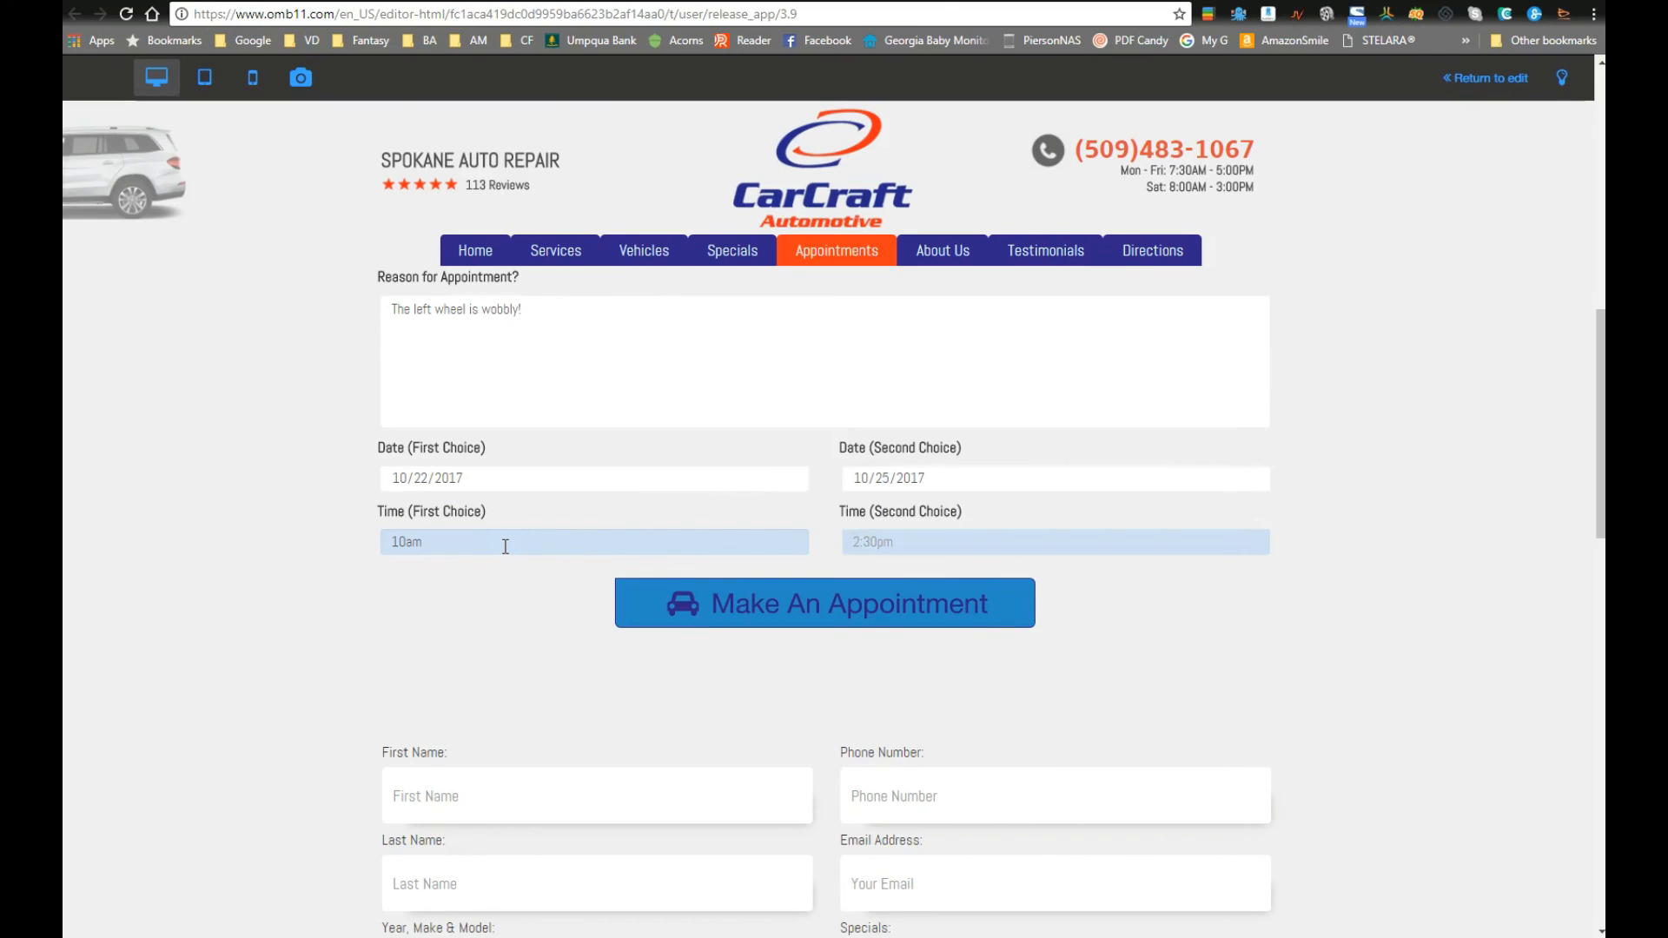
text(2:45pm)
Step: Leave the preview for edit mode and save the pending site changes
click(658, 540)
scroll(873, 486, up, 6)
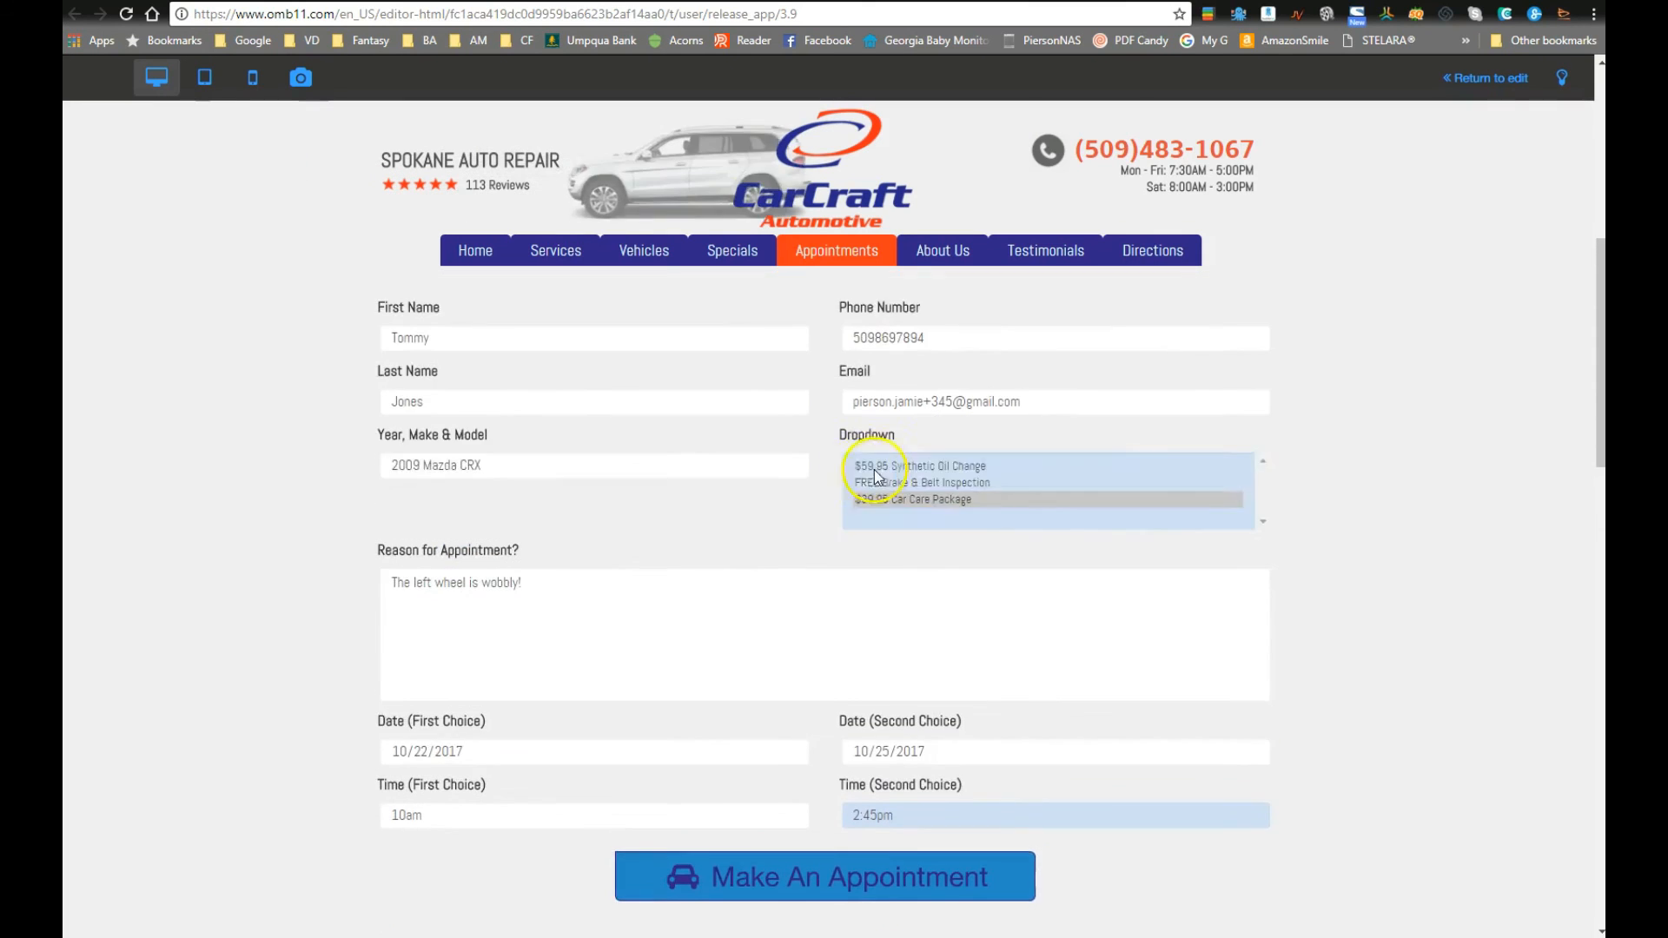
scroll(622, 564, down, 4)
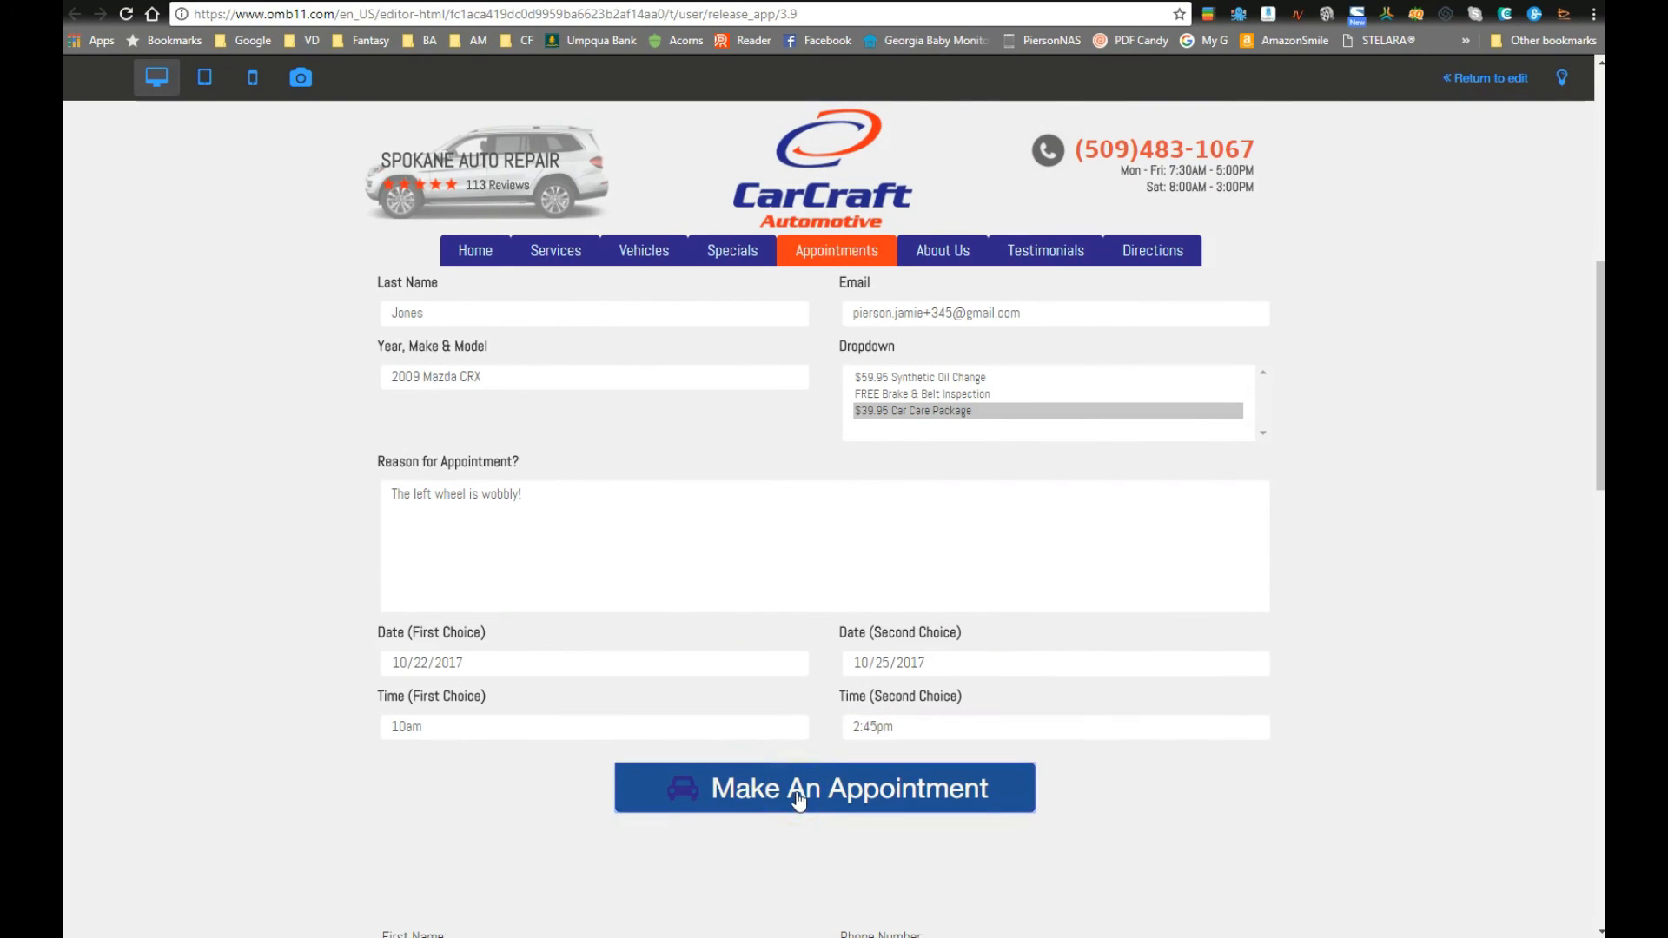
click(513, 728)
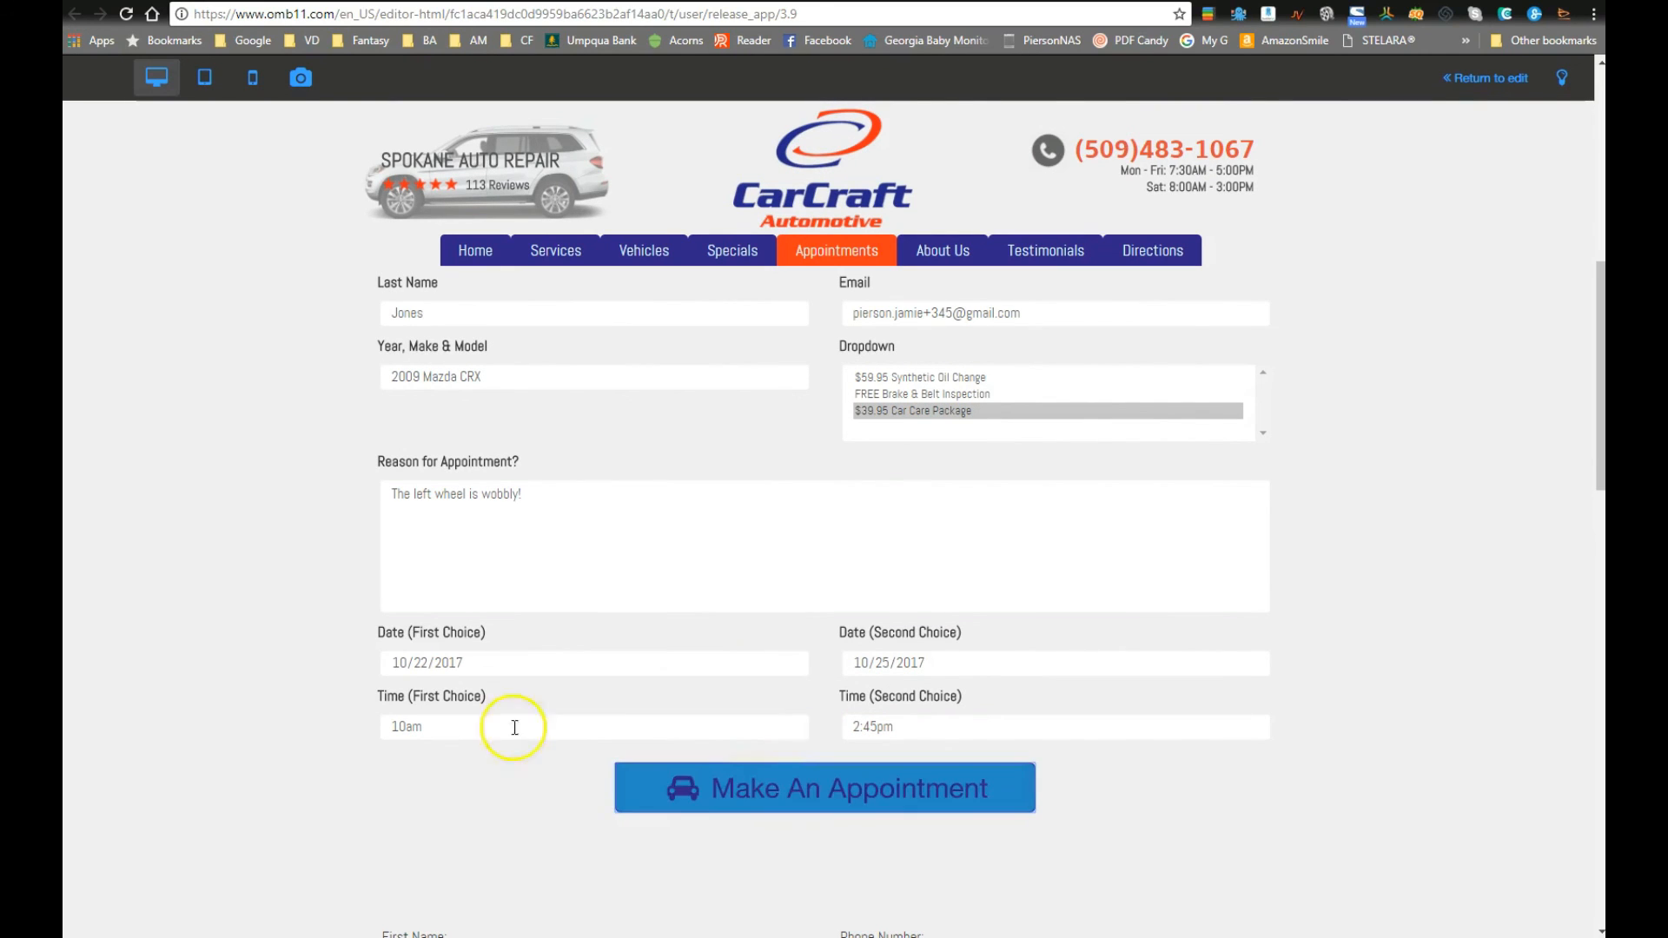
click(347, 653)
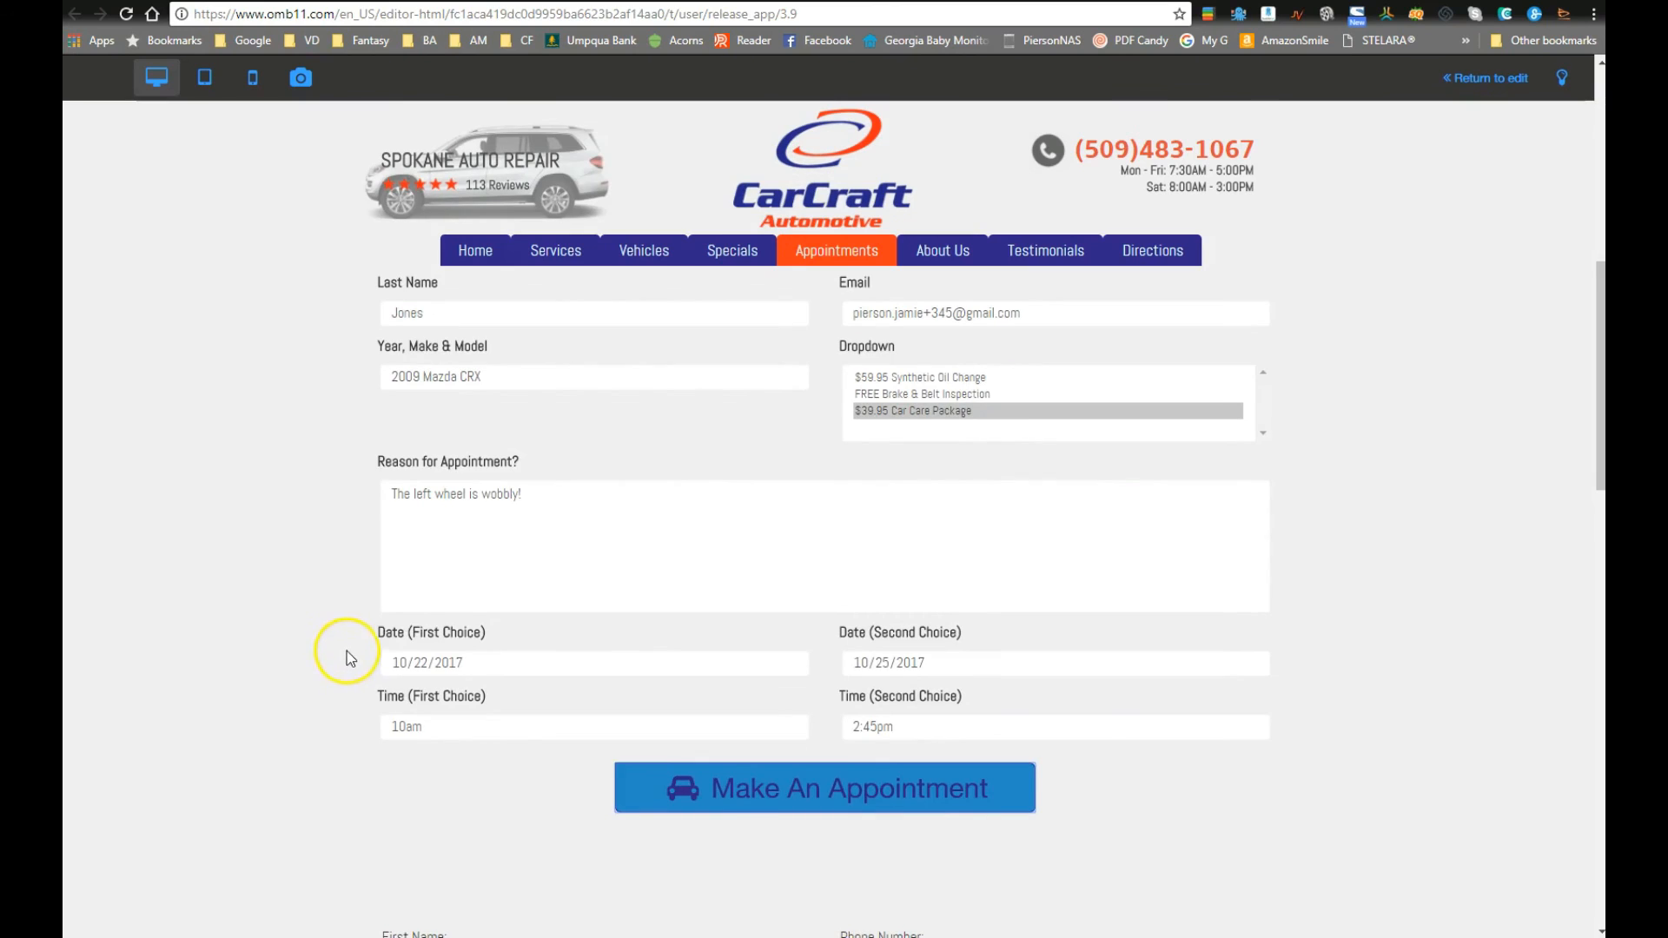
scroll(352, 653, up, 1)
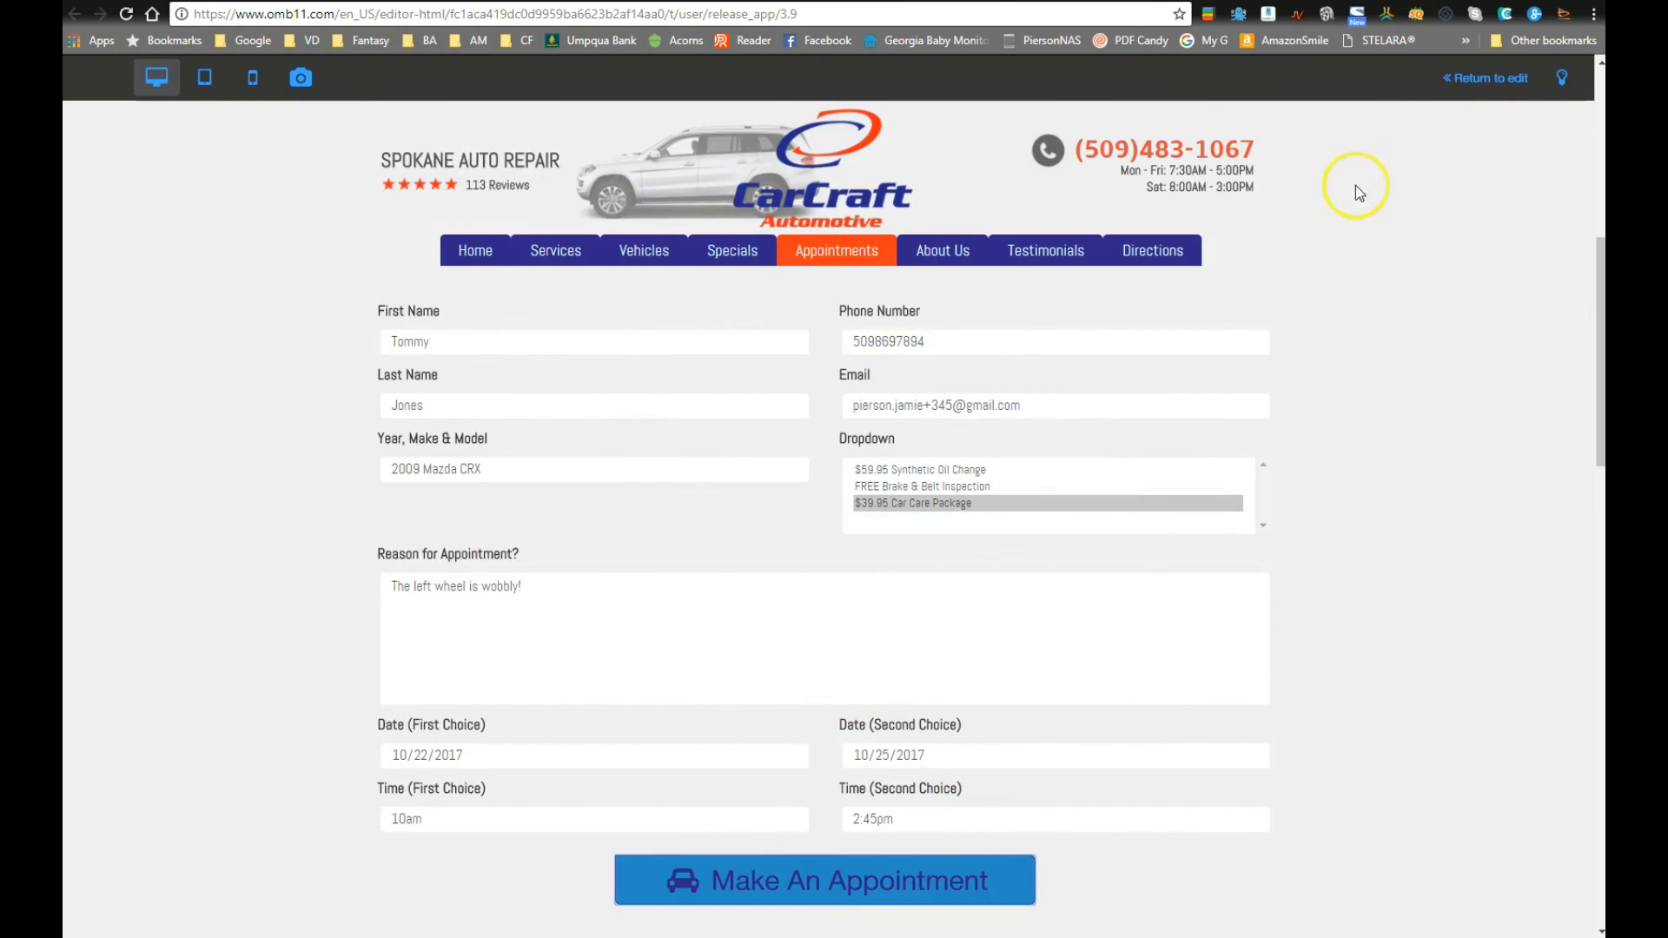
click(1471, 80)
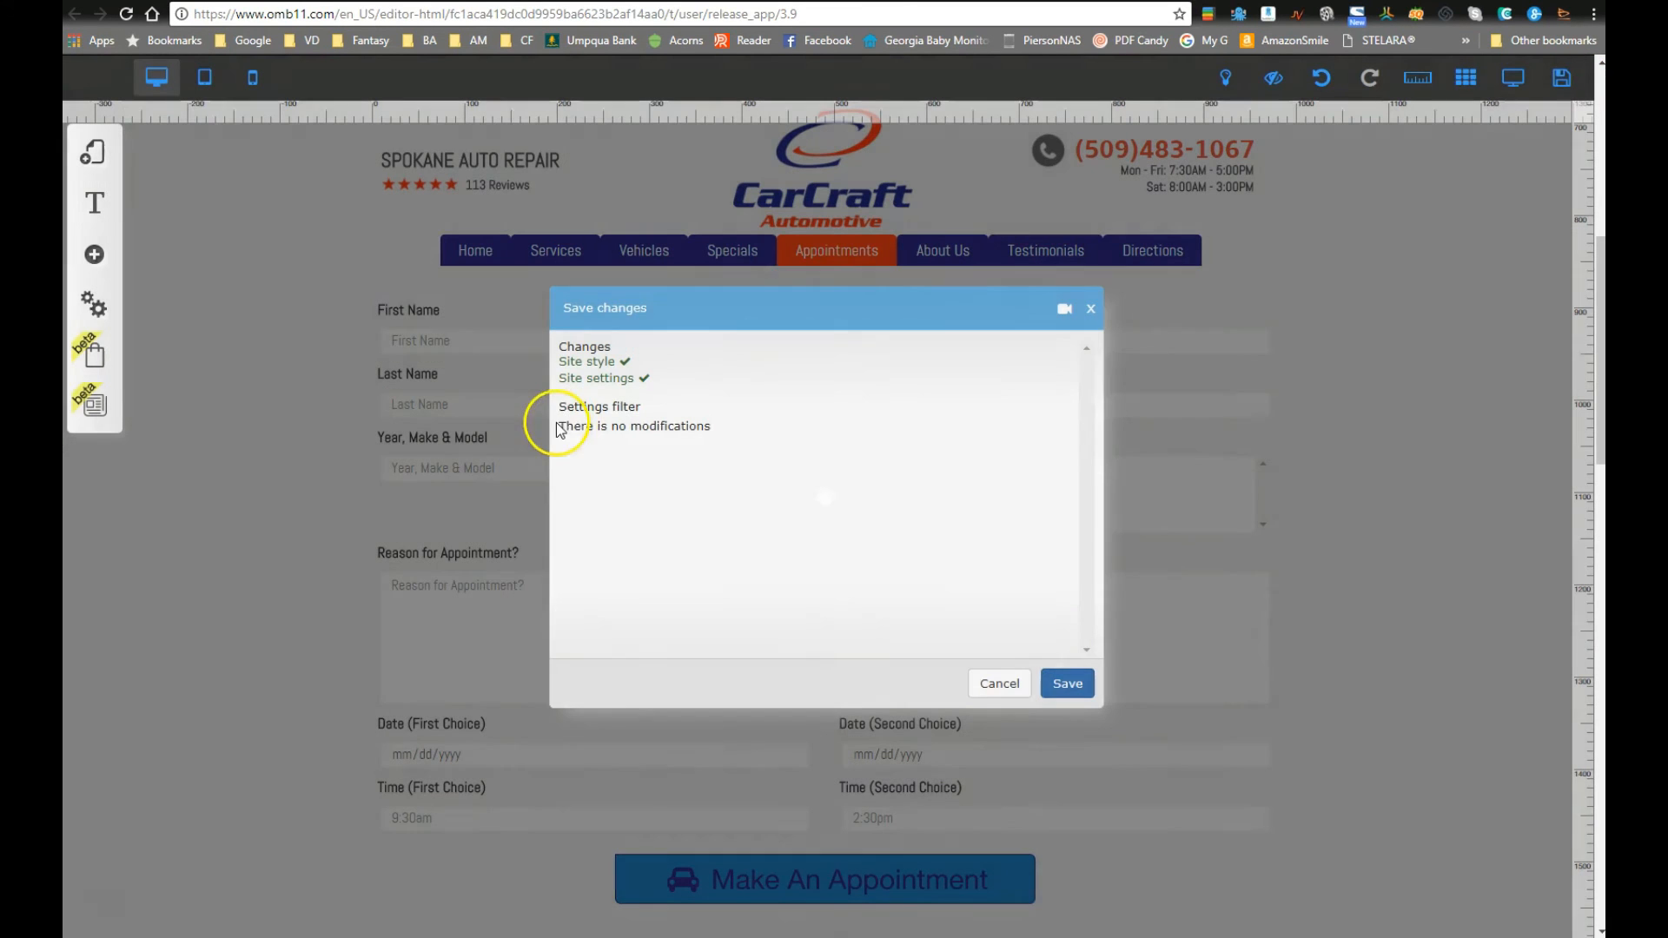
click(1061, 680)
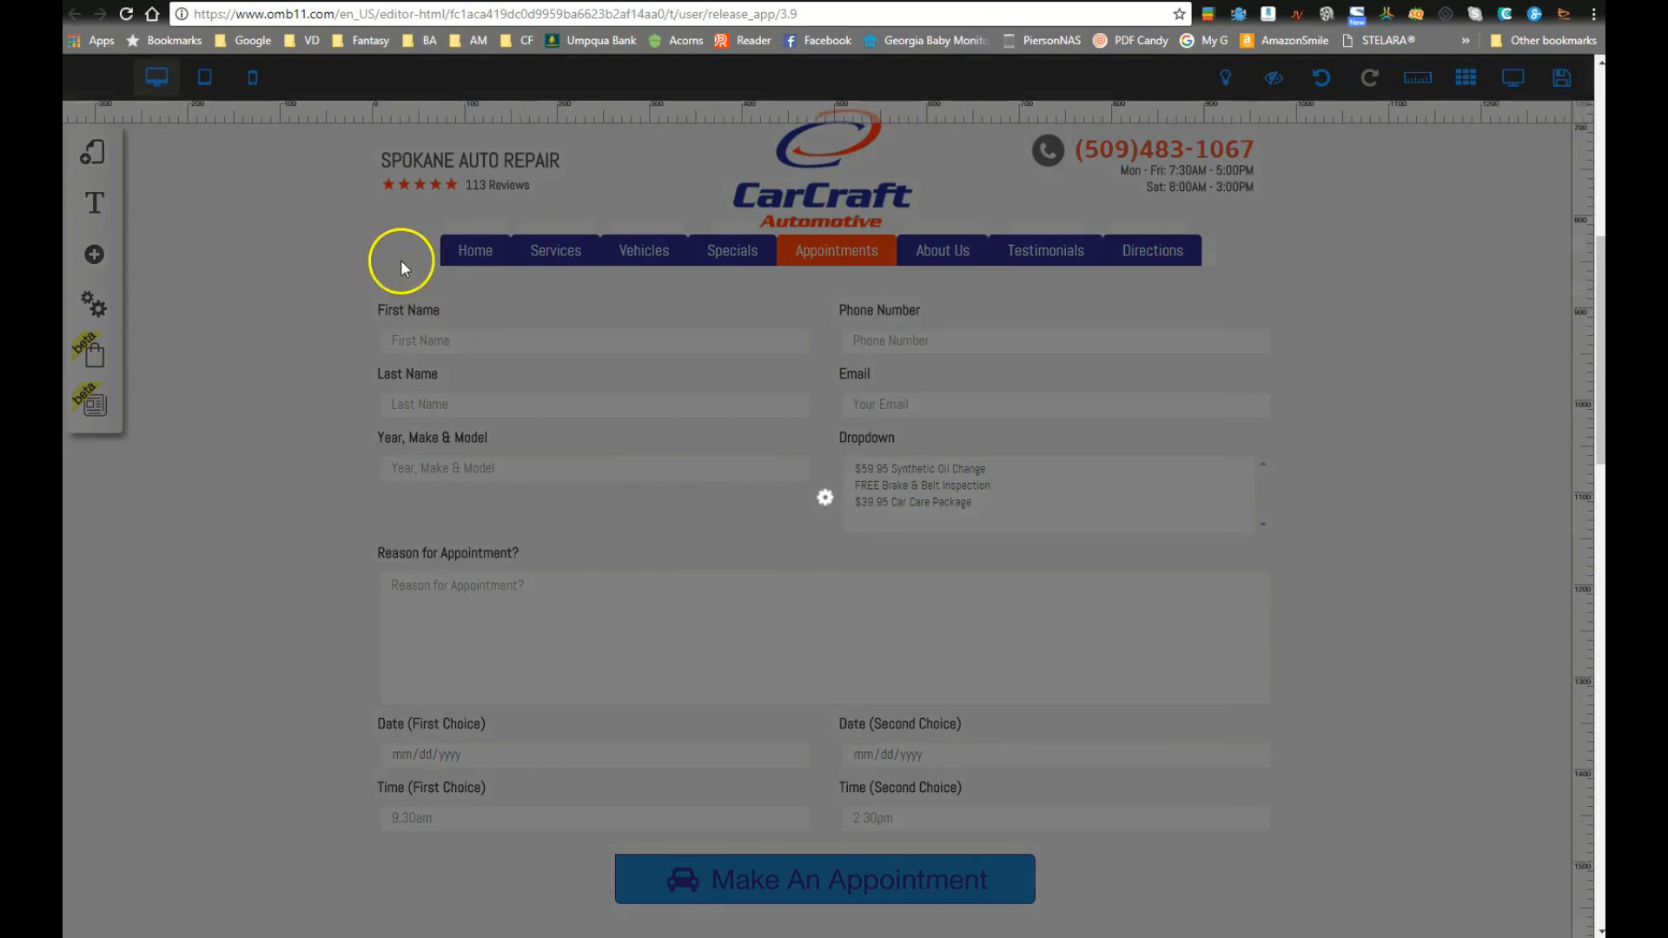
Step: Publish carcraft_copy_2 from the Builderall site list and open its live home page
click(319, 2)
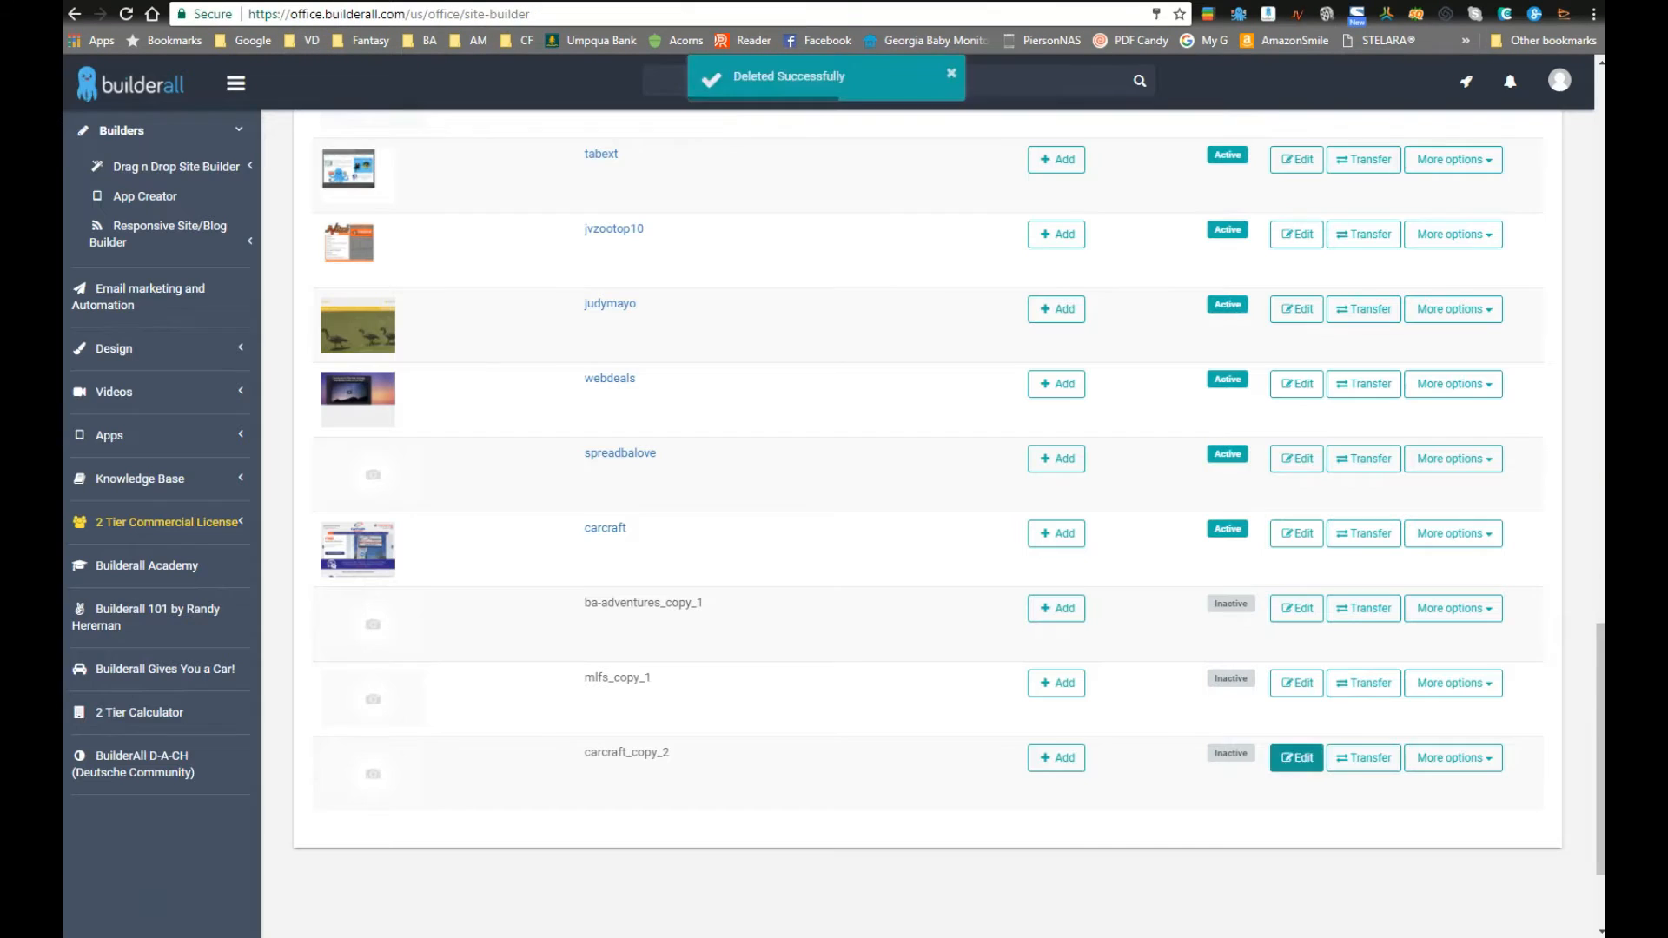
click(1448, 758)
click(1476, 786)
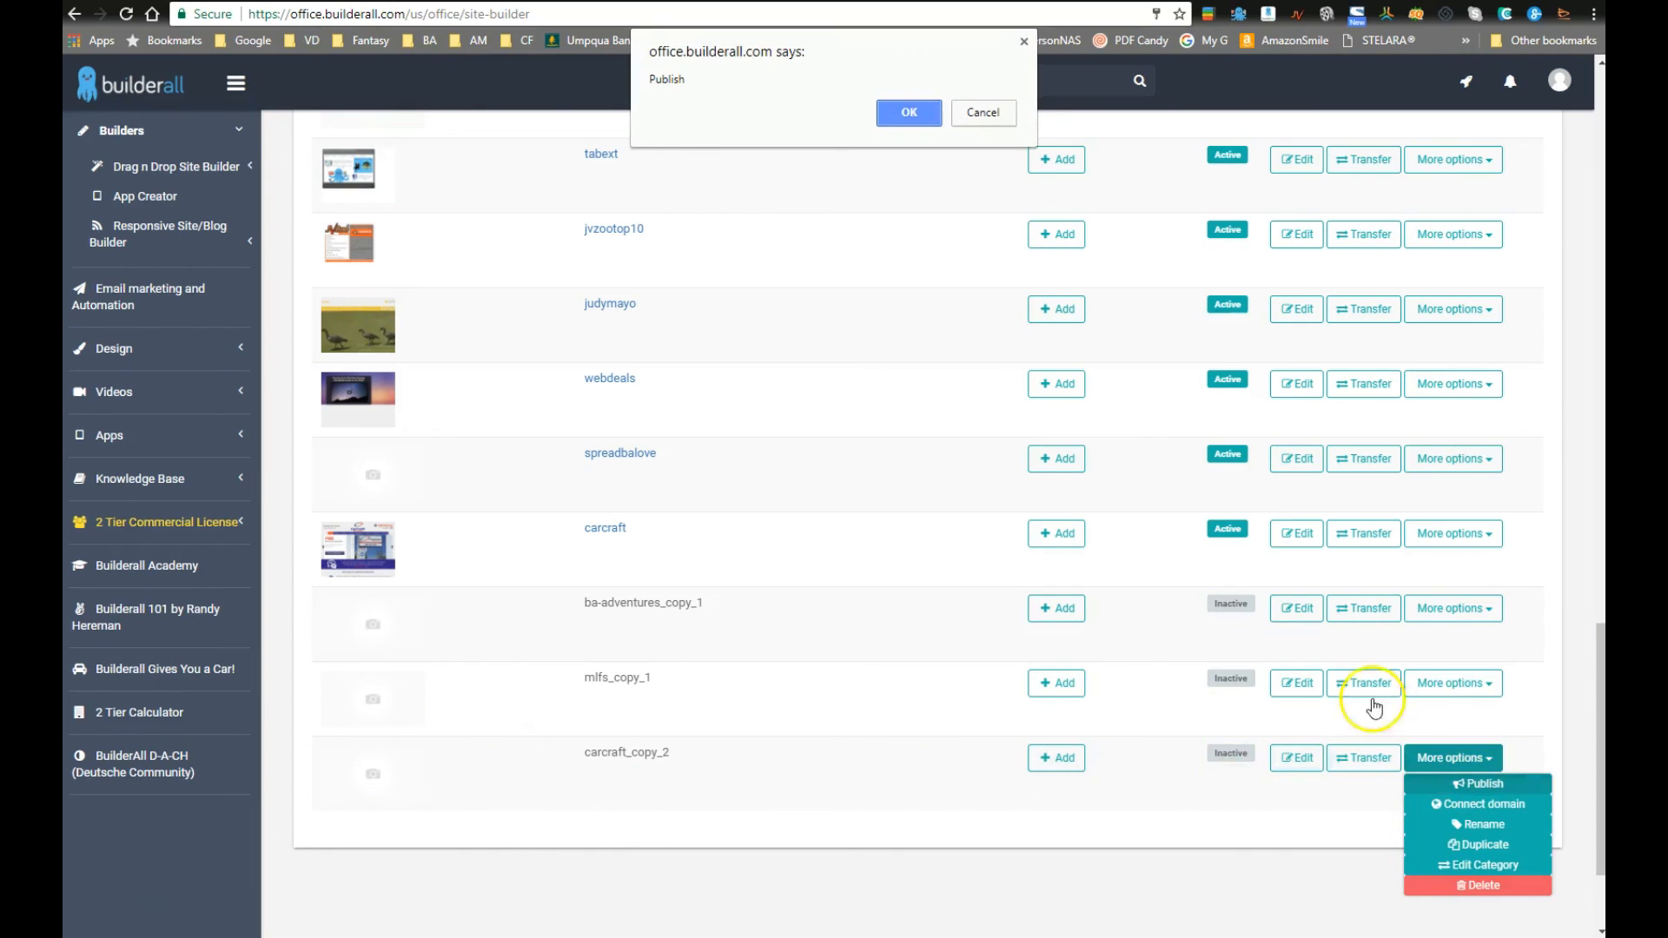
click(908, 114)
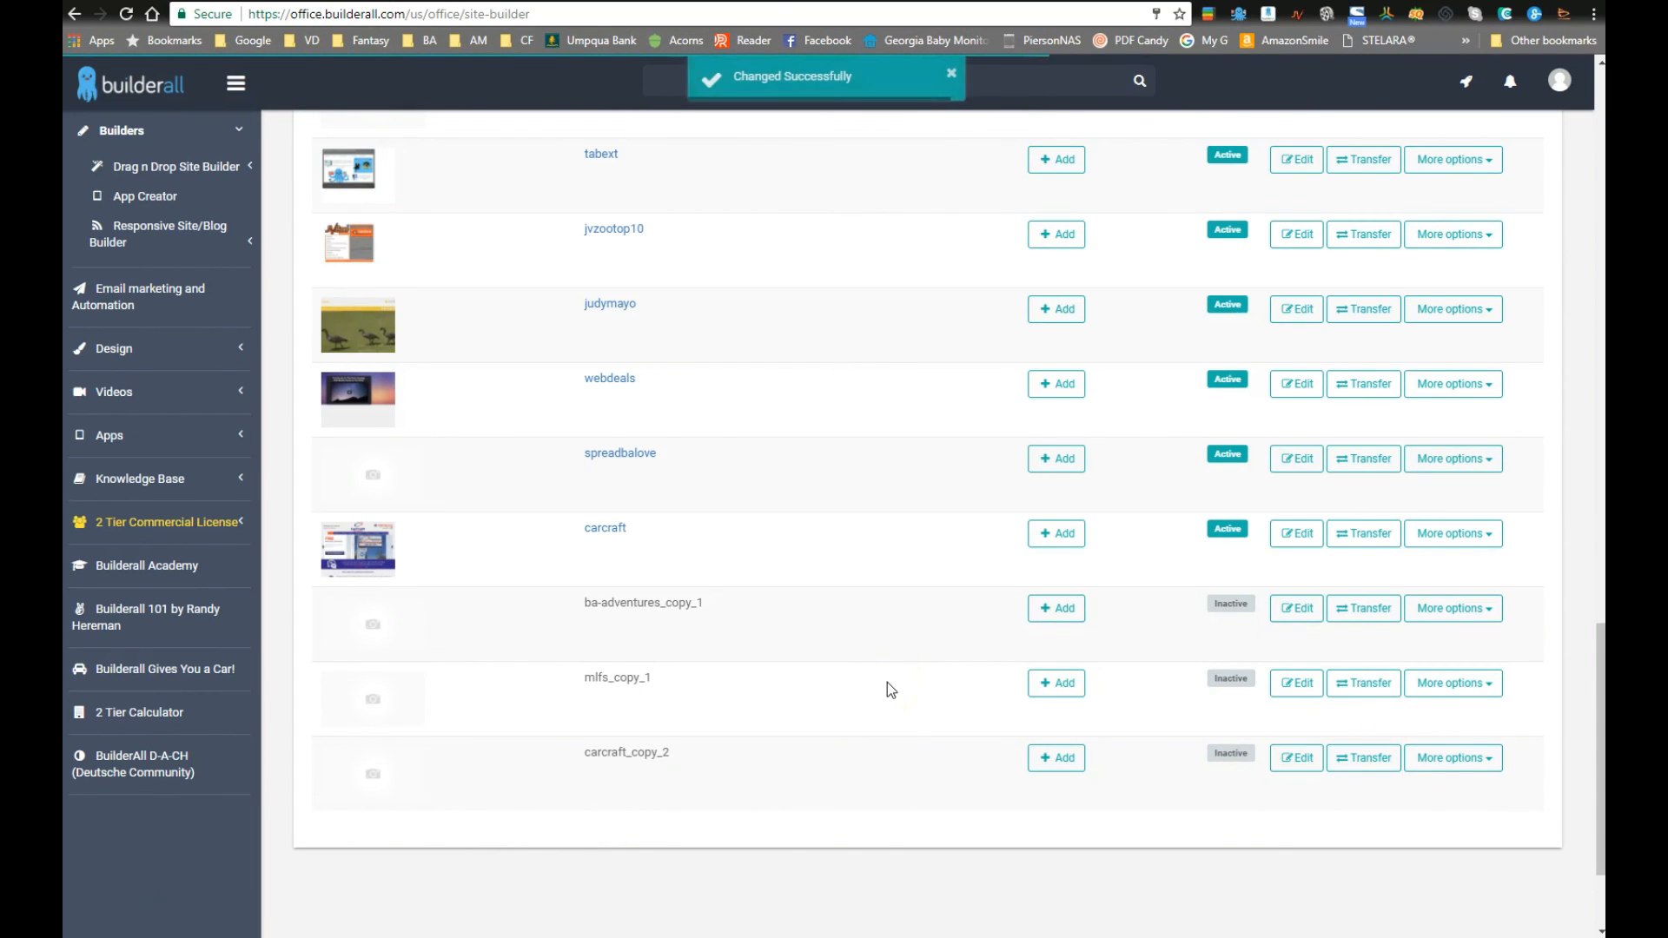
click(633, 753)
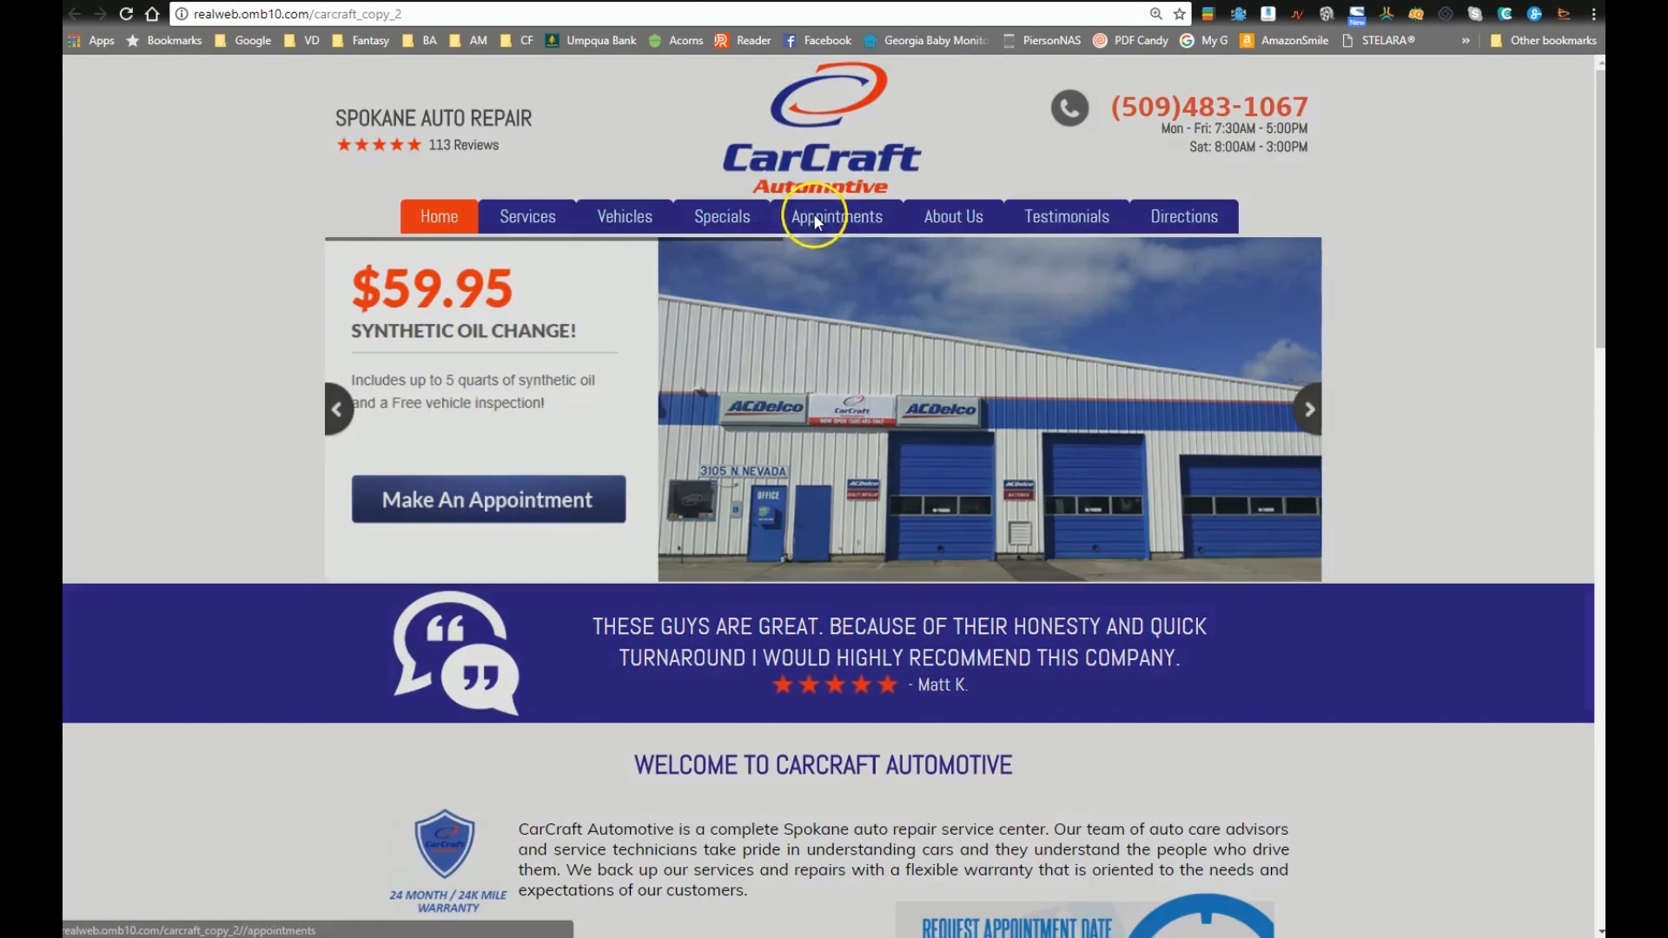
Step: Go to the live Appointments page and enter the customer's first and last name
click(814, 219)
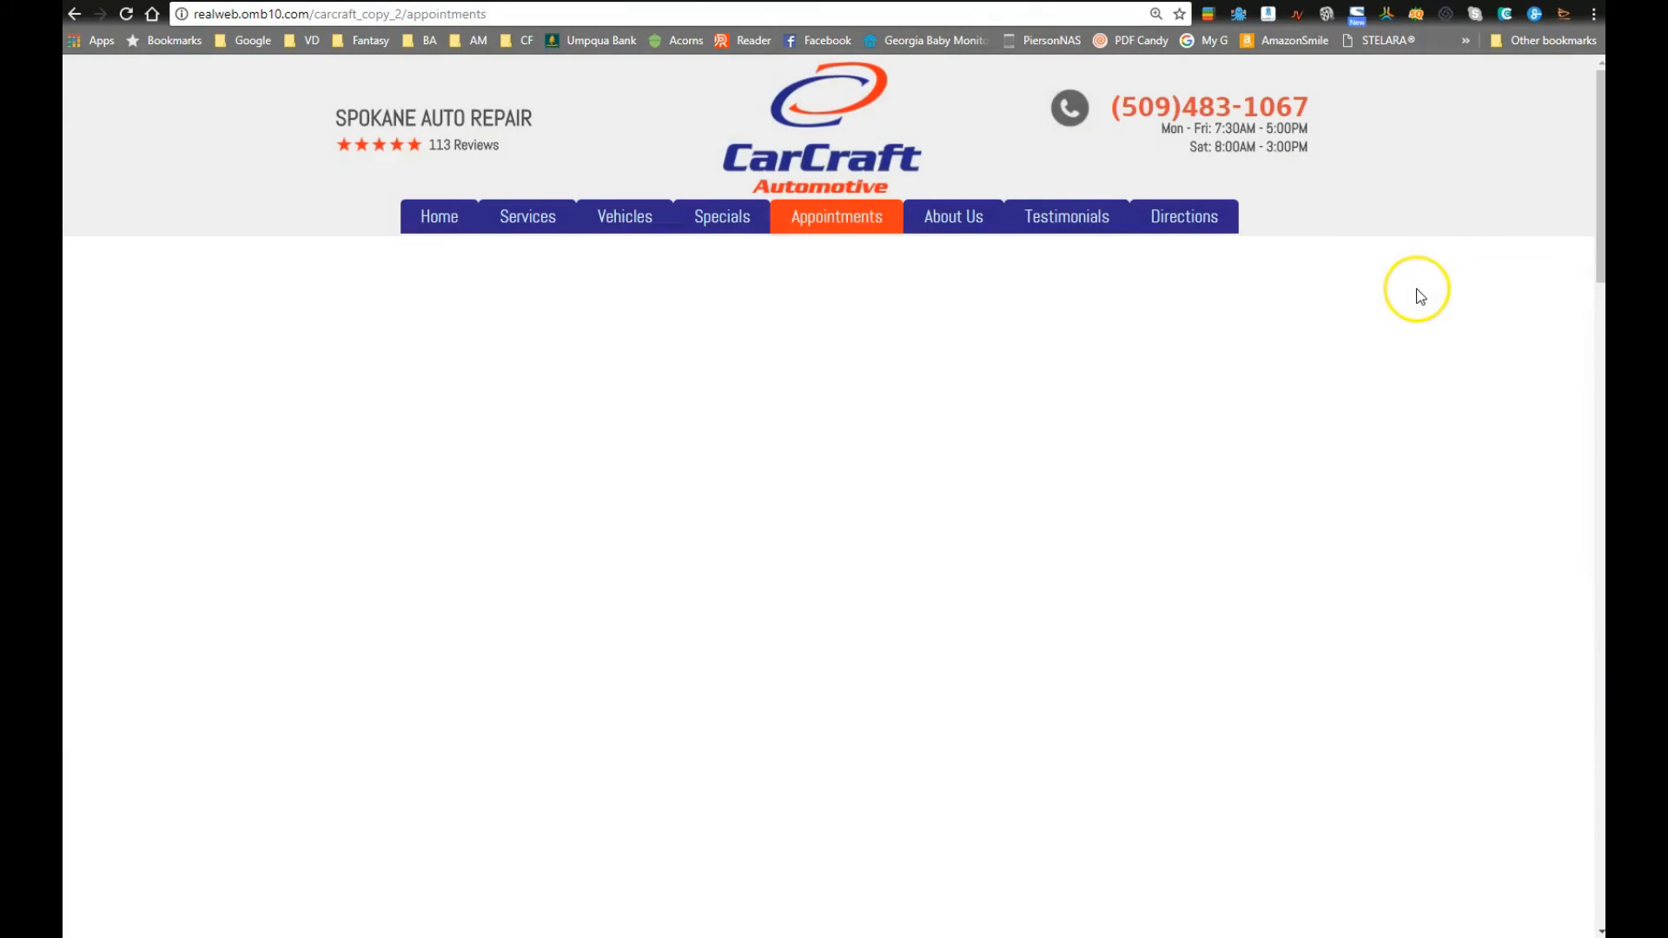
scroll(1420, 295, down, 9)
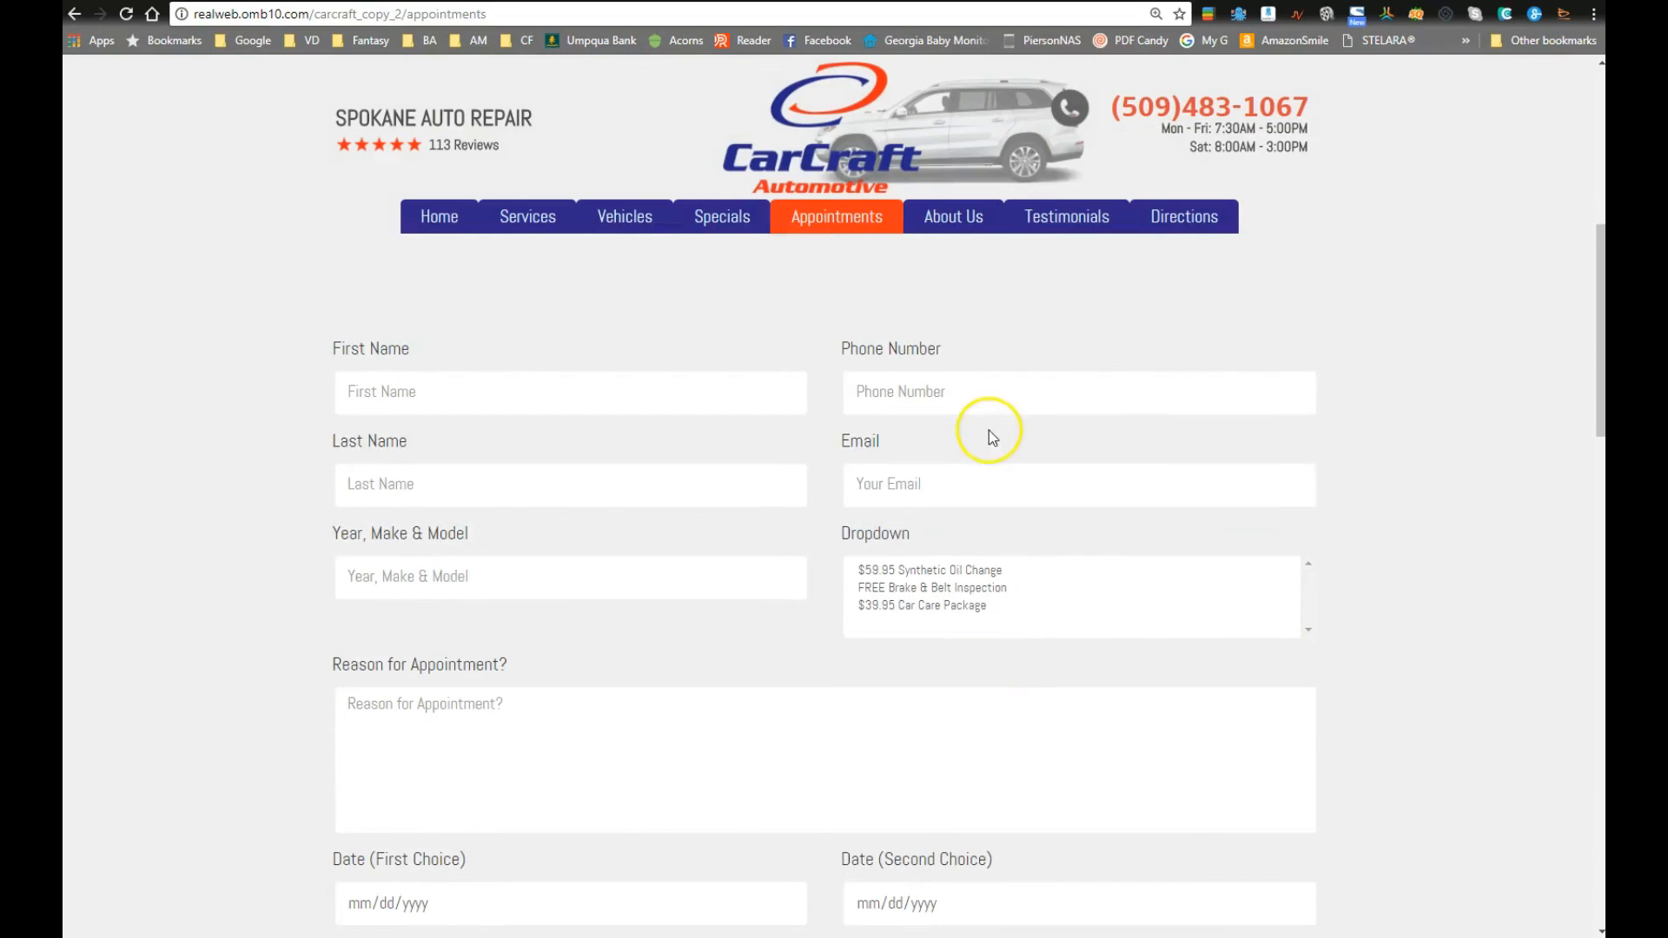
scroll(744, 599, down, 2)
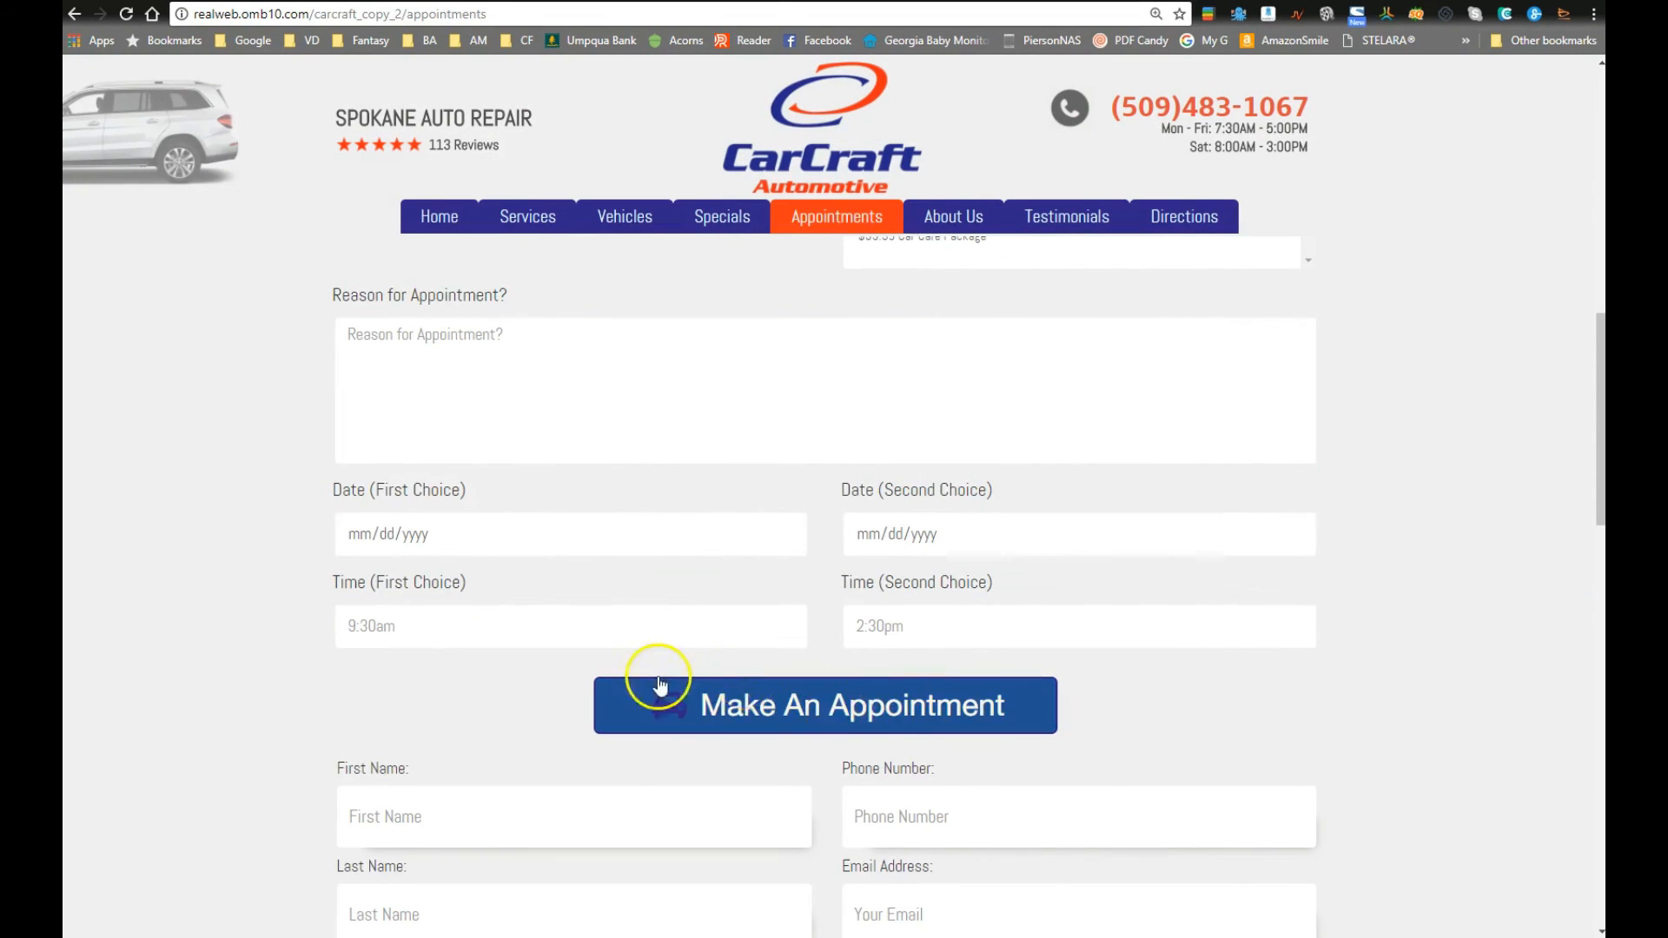
scroll(659, 674, down, 4)
scroll(646, 660, down, 5)
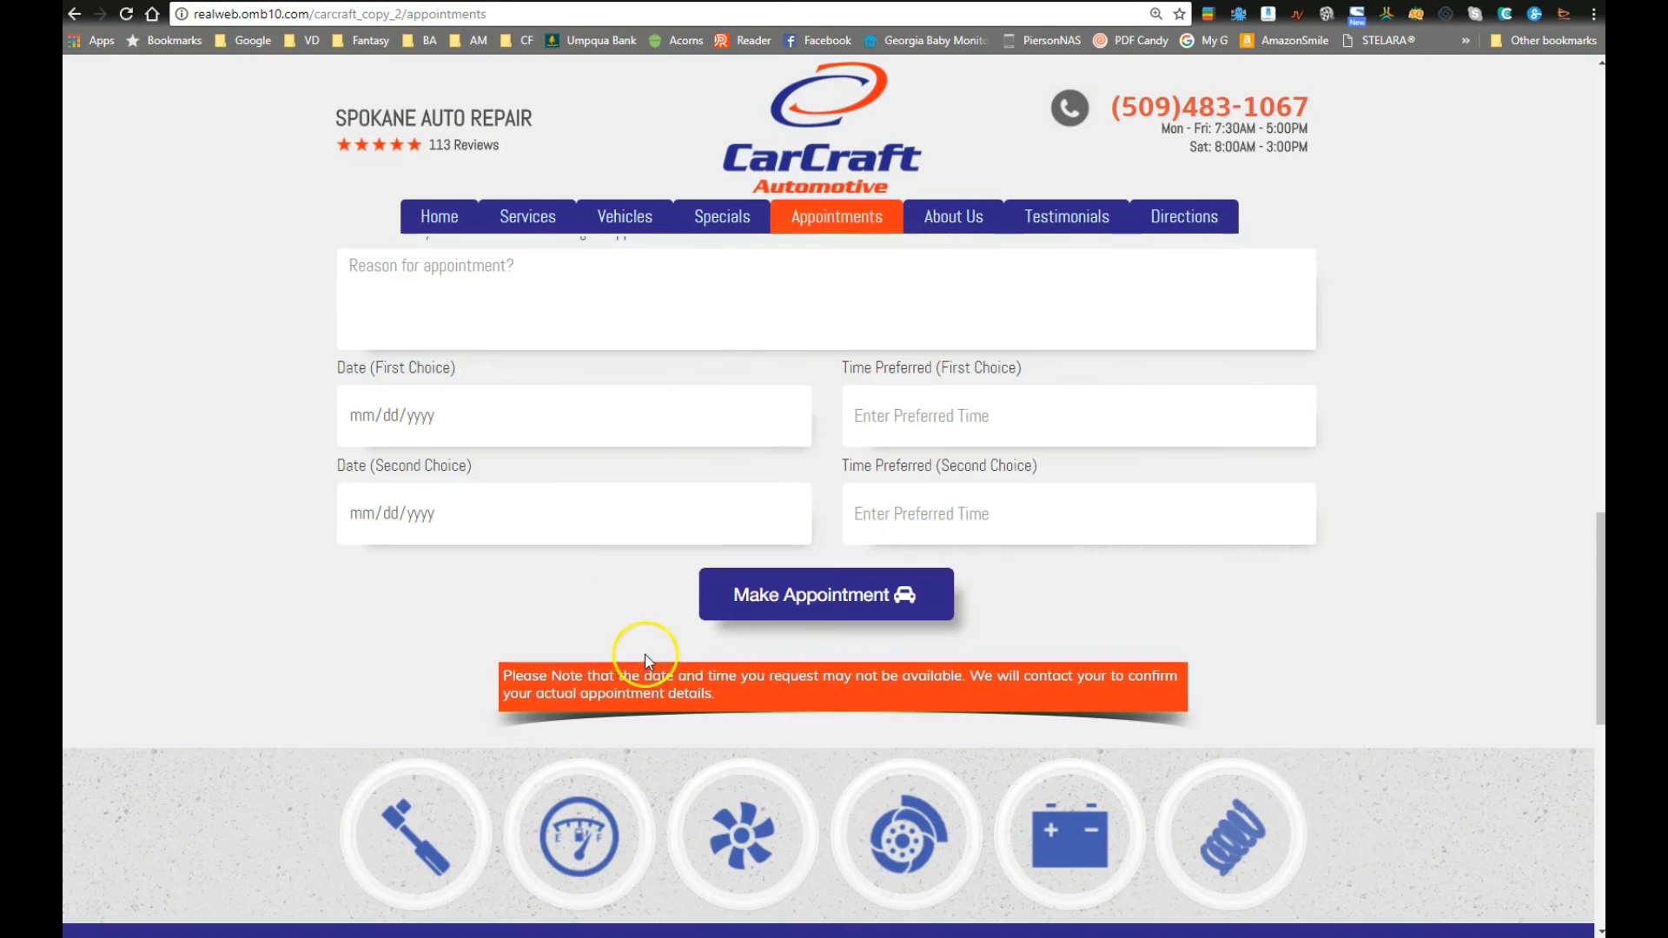
click(705, 597)
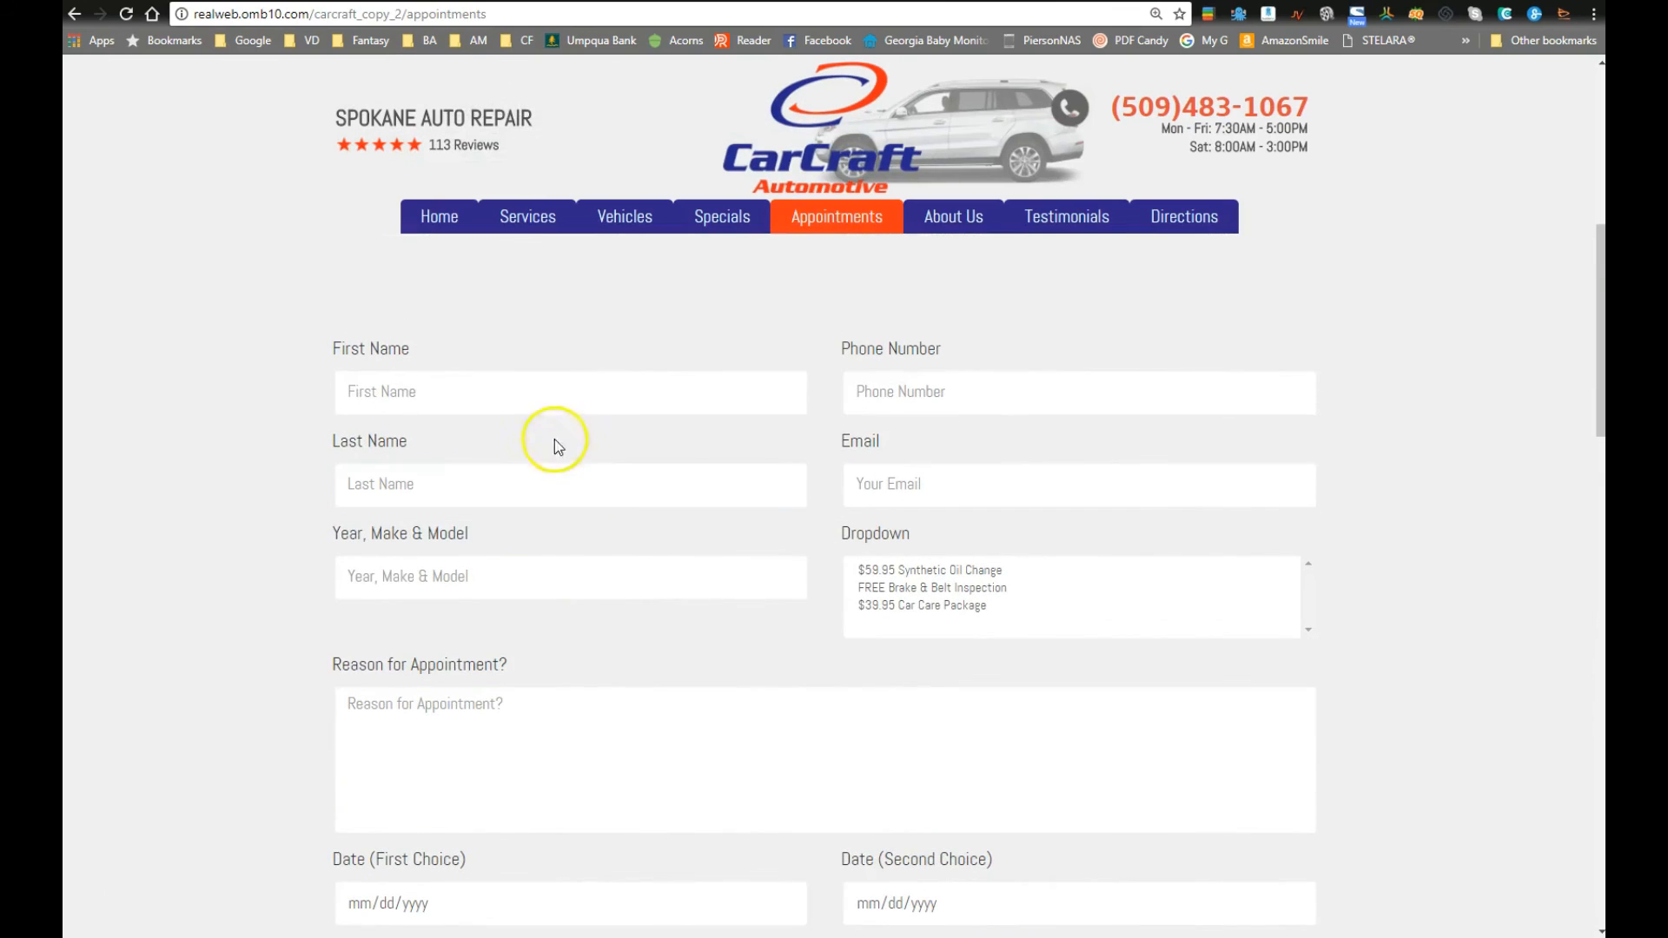
click(547, 397)
key(Tab)
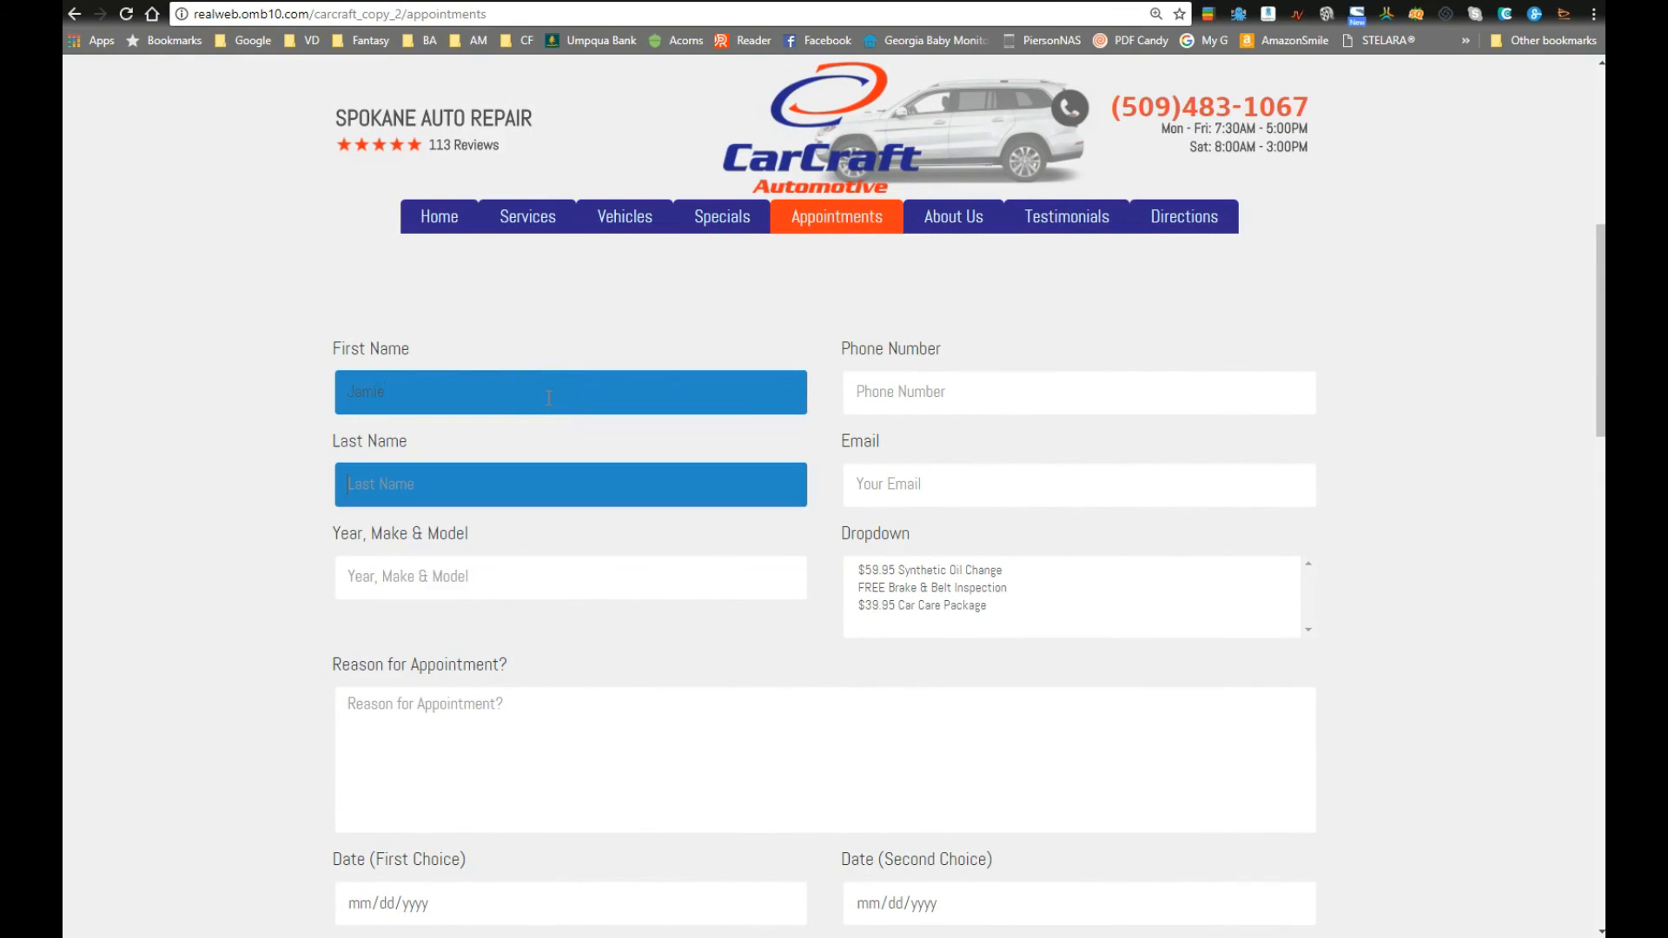
key(Tab)
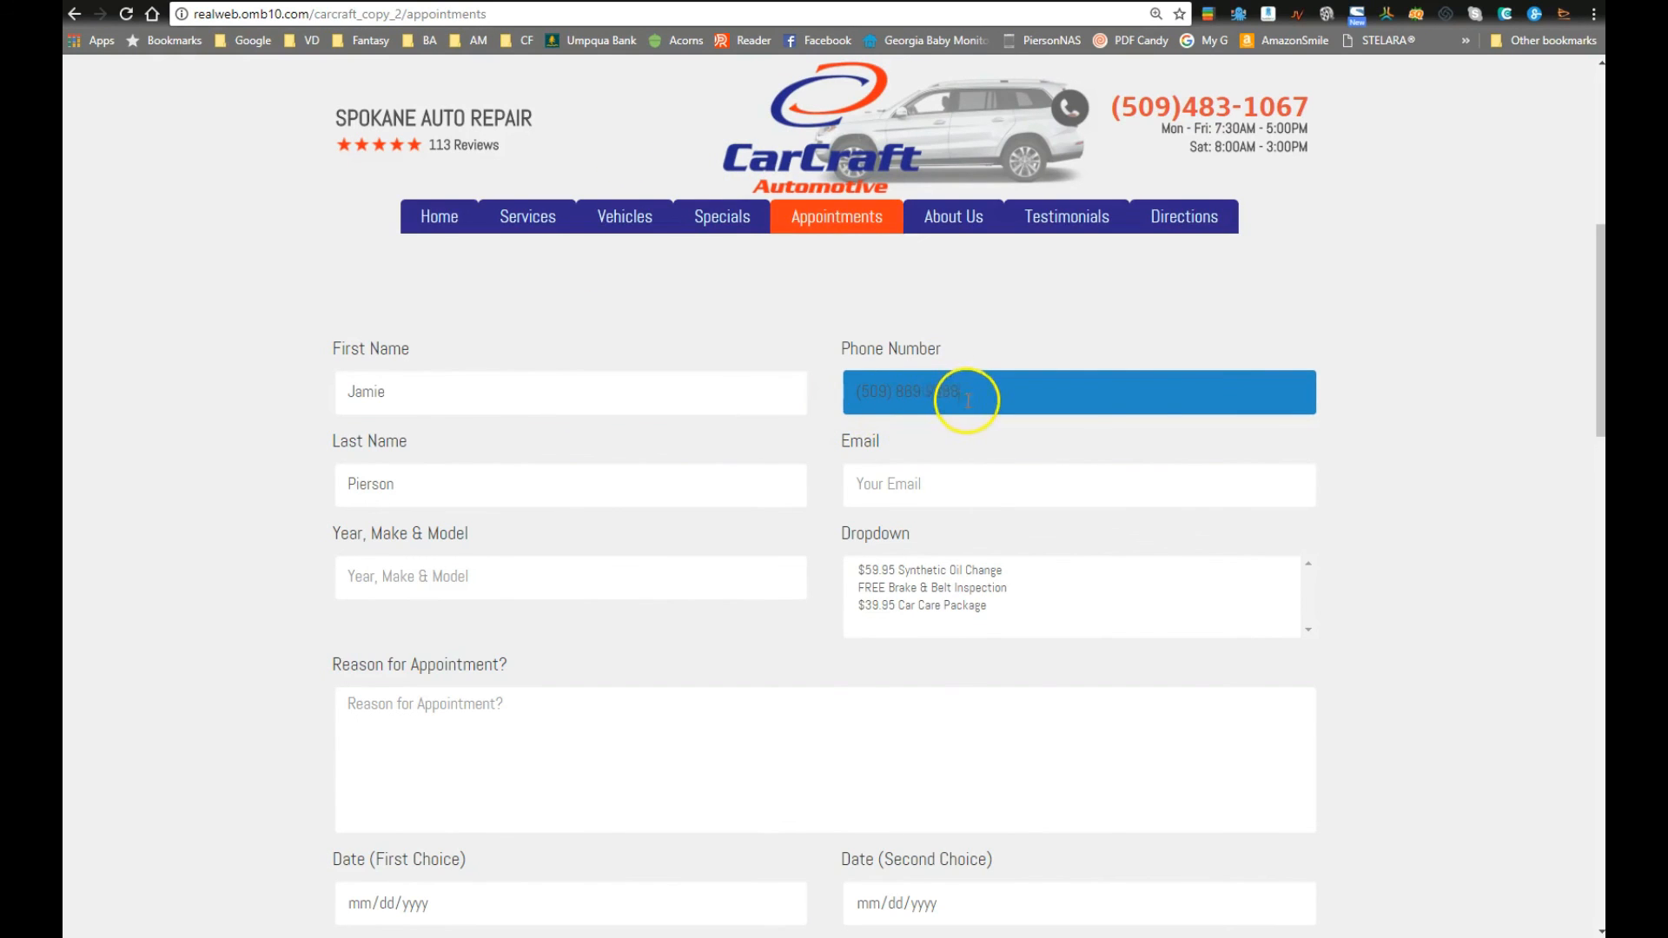
Step: Fill the email field with the saved address, inserting a '+' tag into it
click(923, 479)
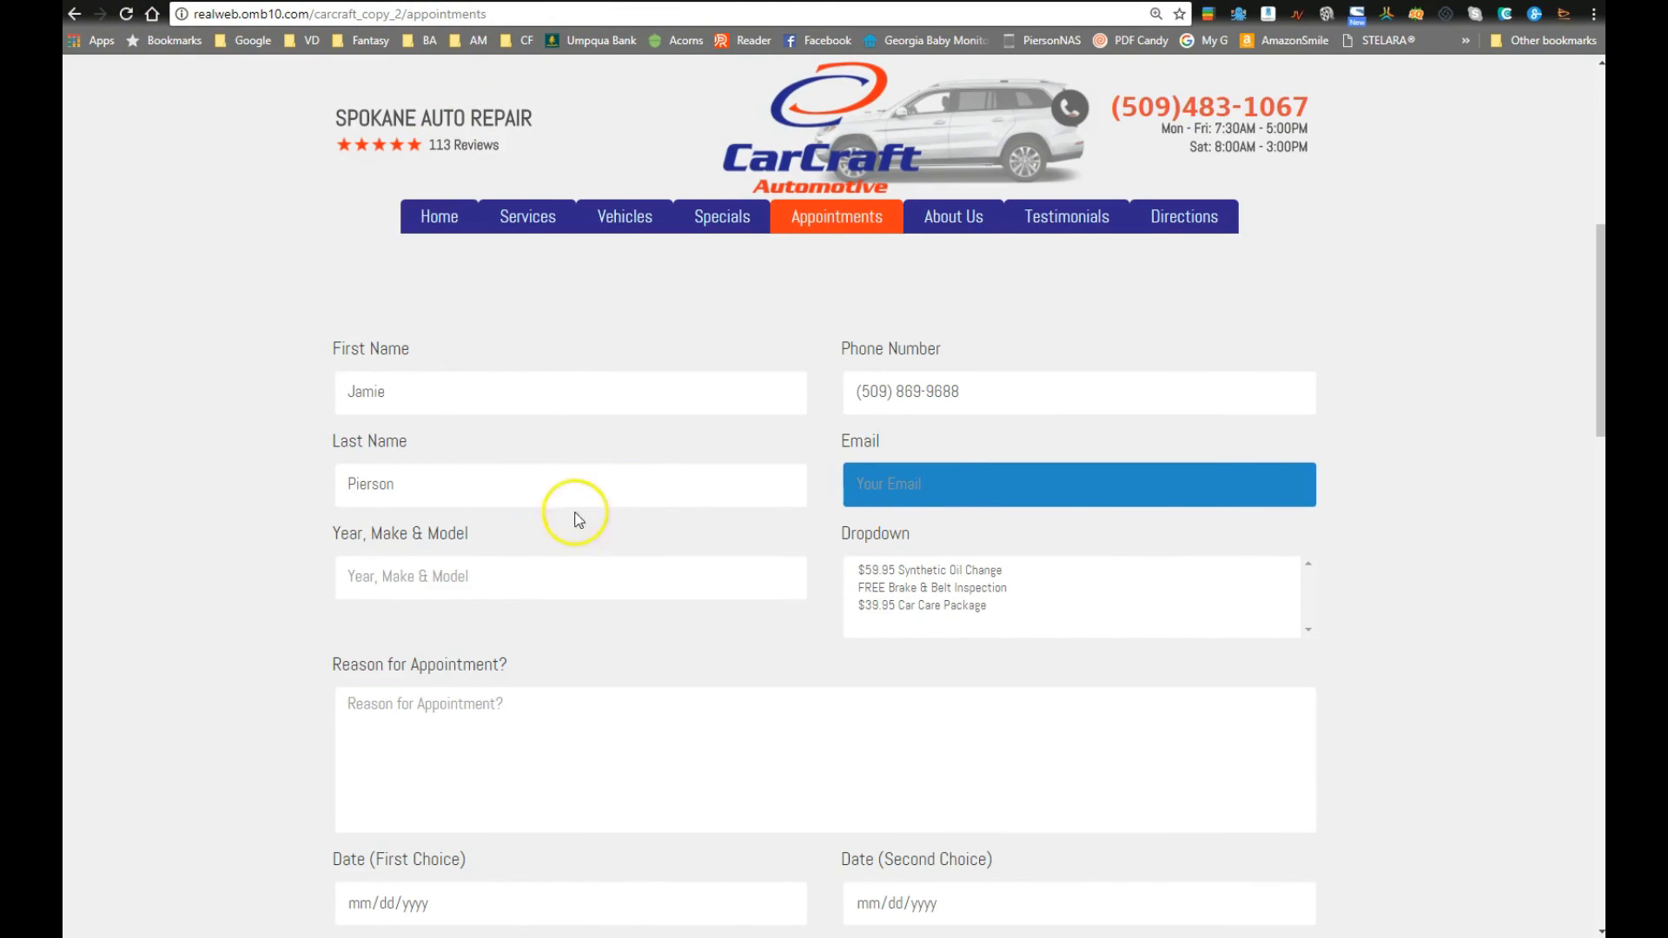
click(936, 491)
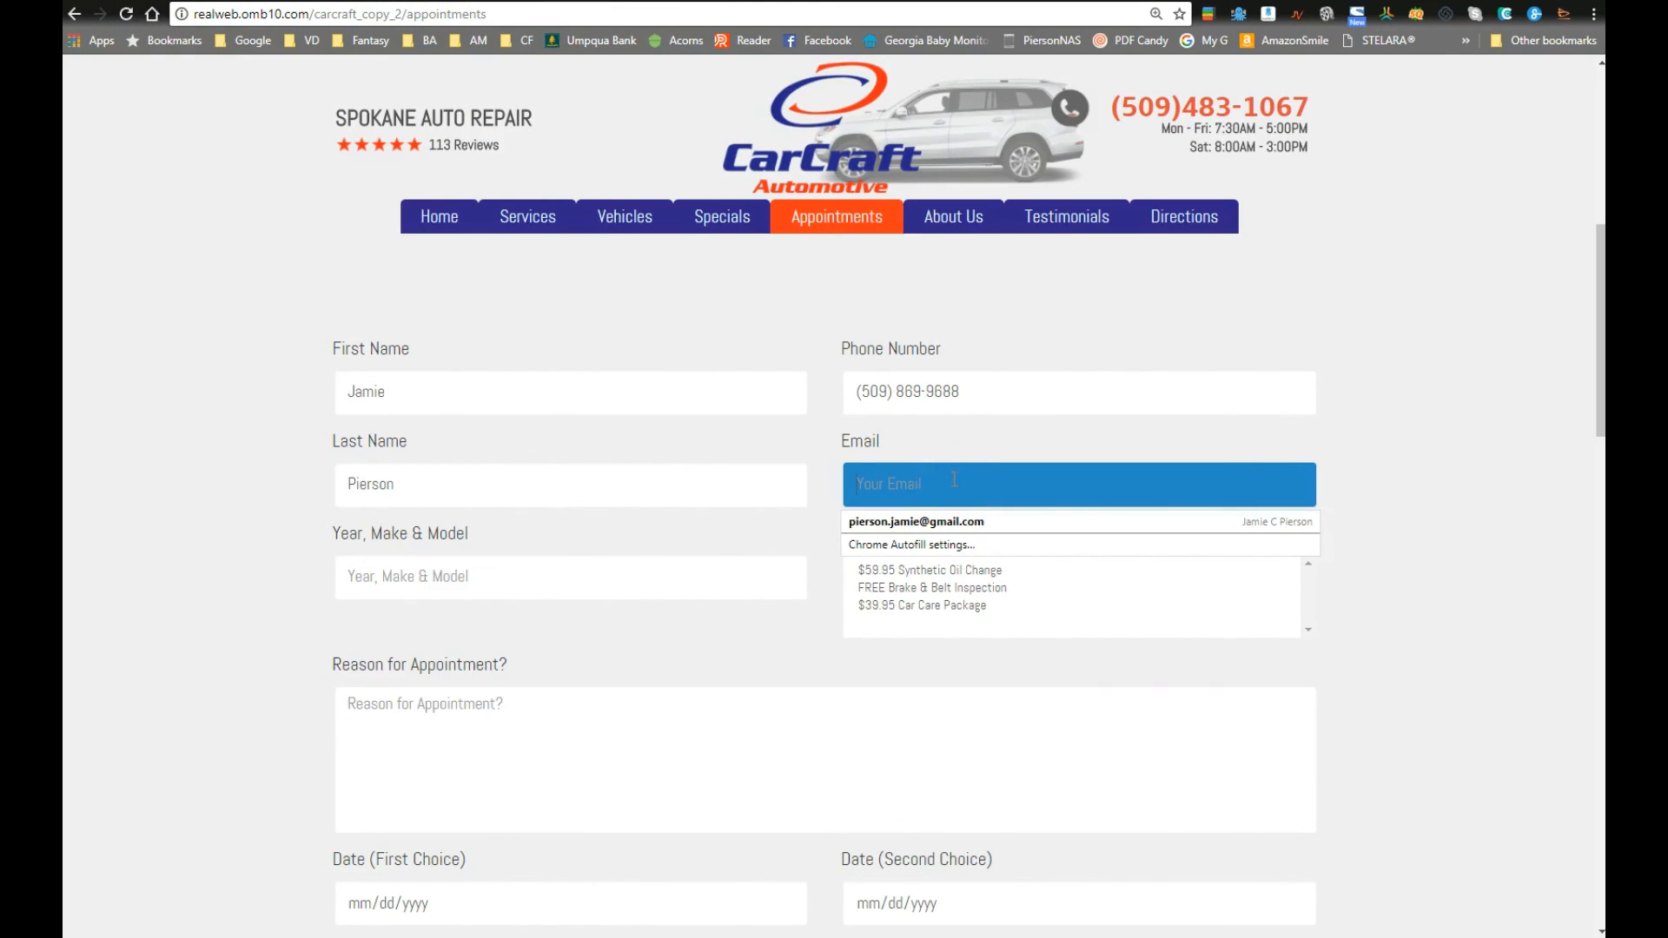
click(960, 521)
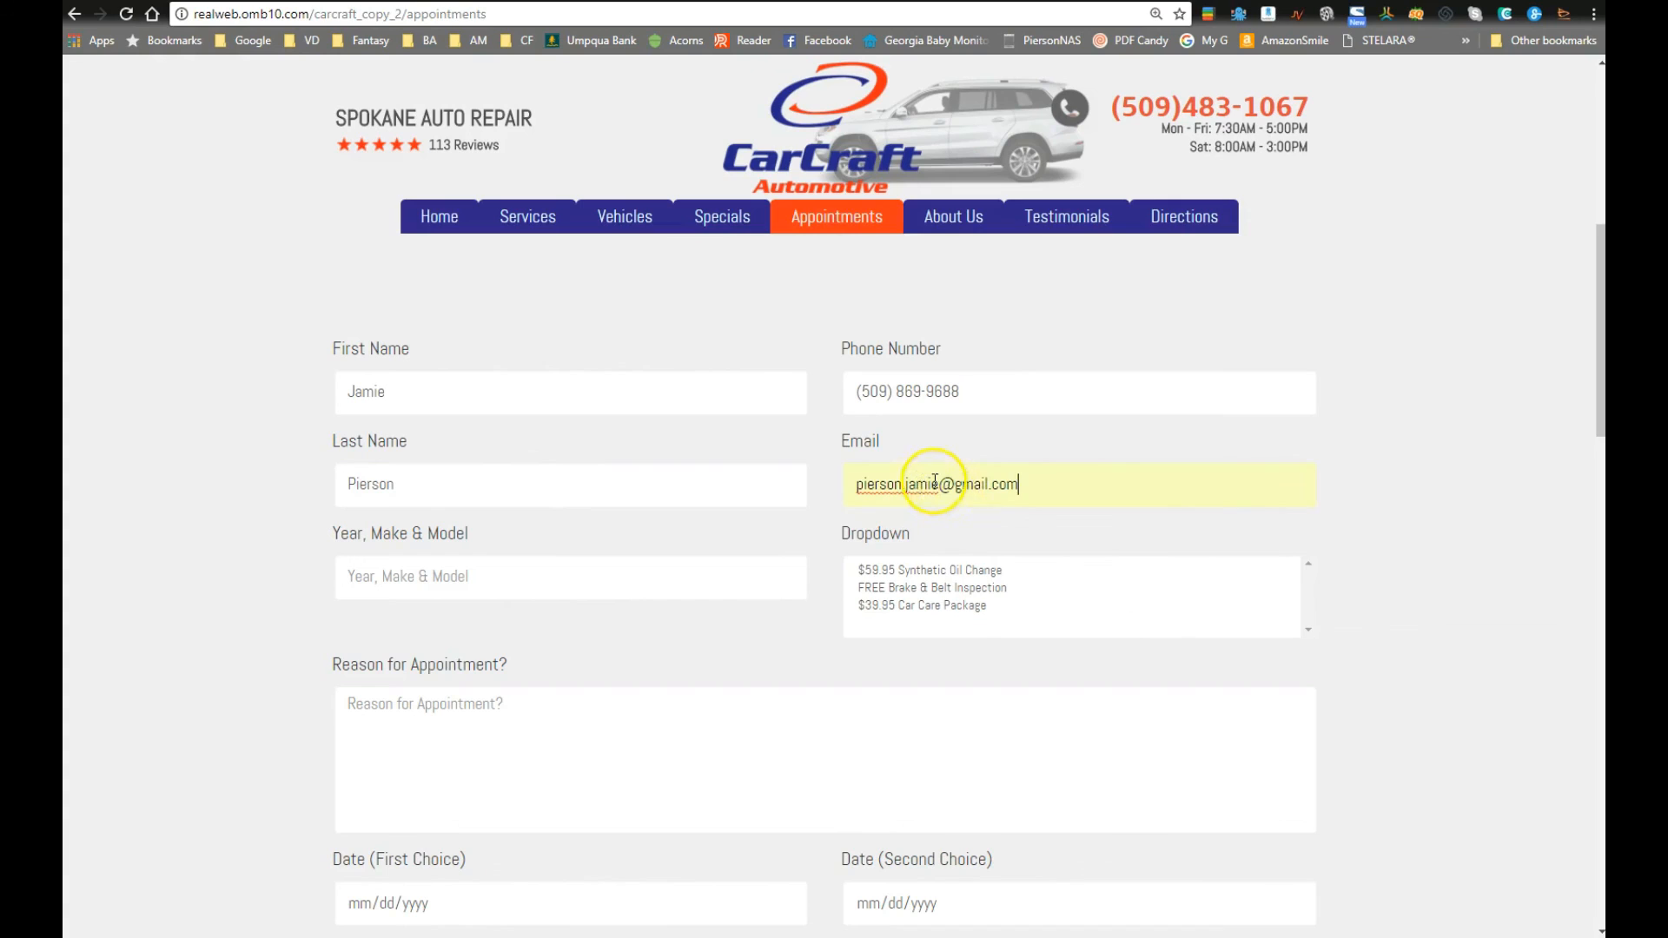
click(958, 495)
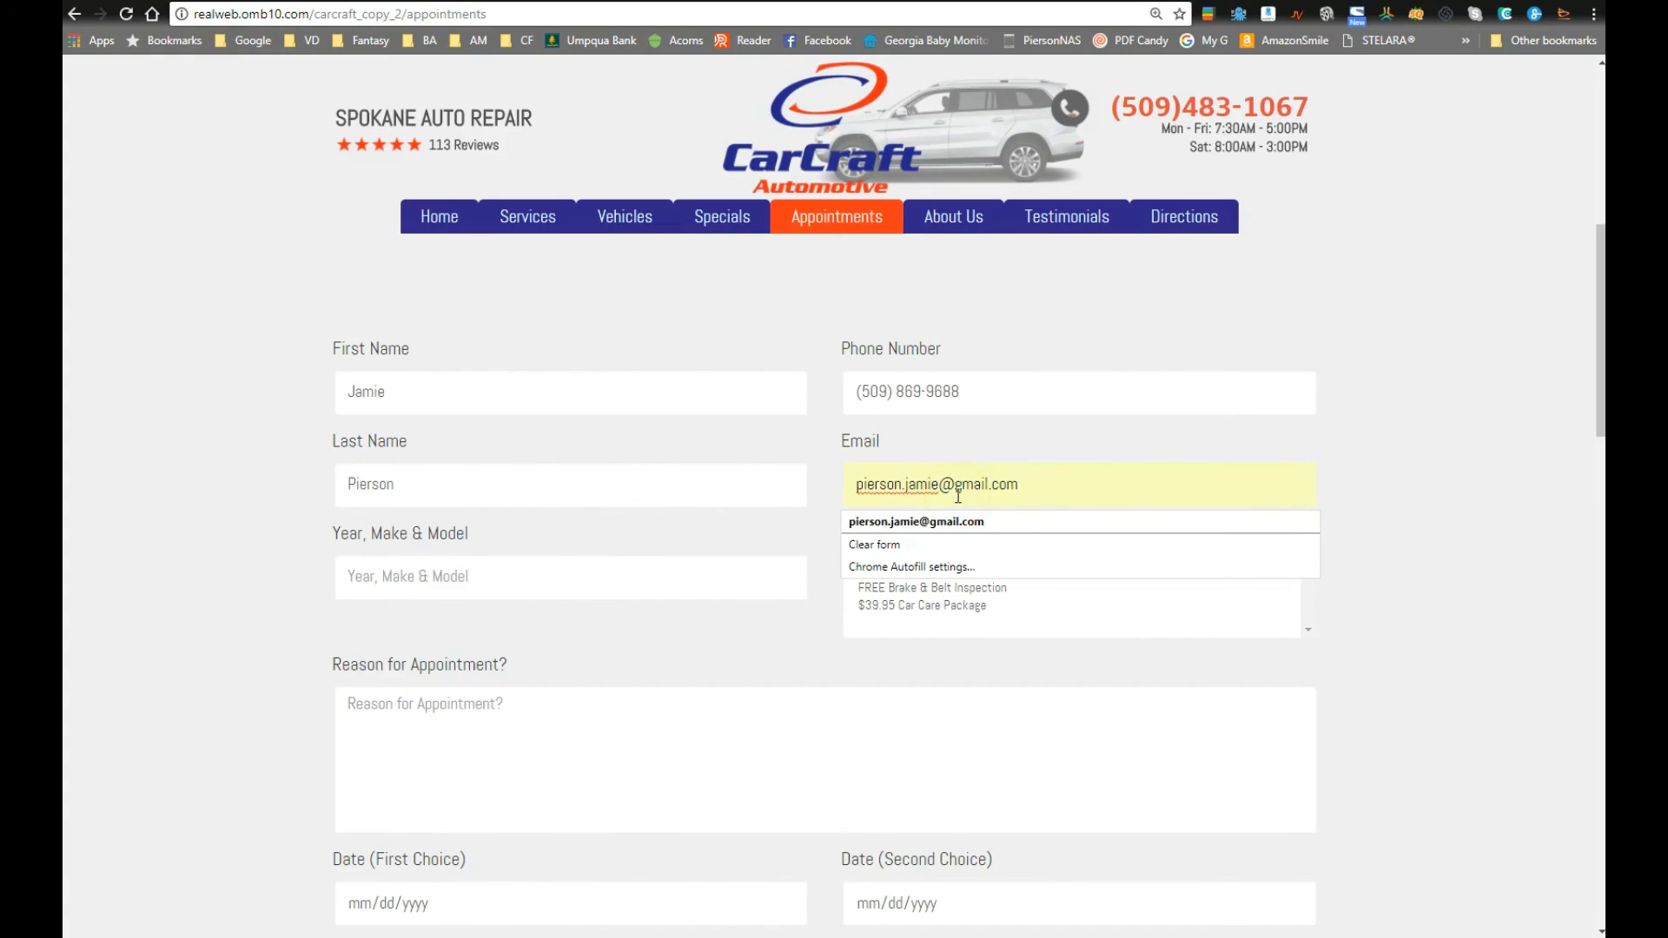
text(+789)
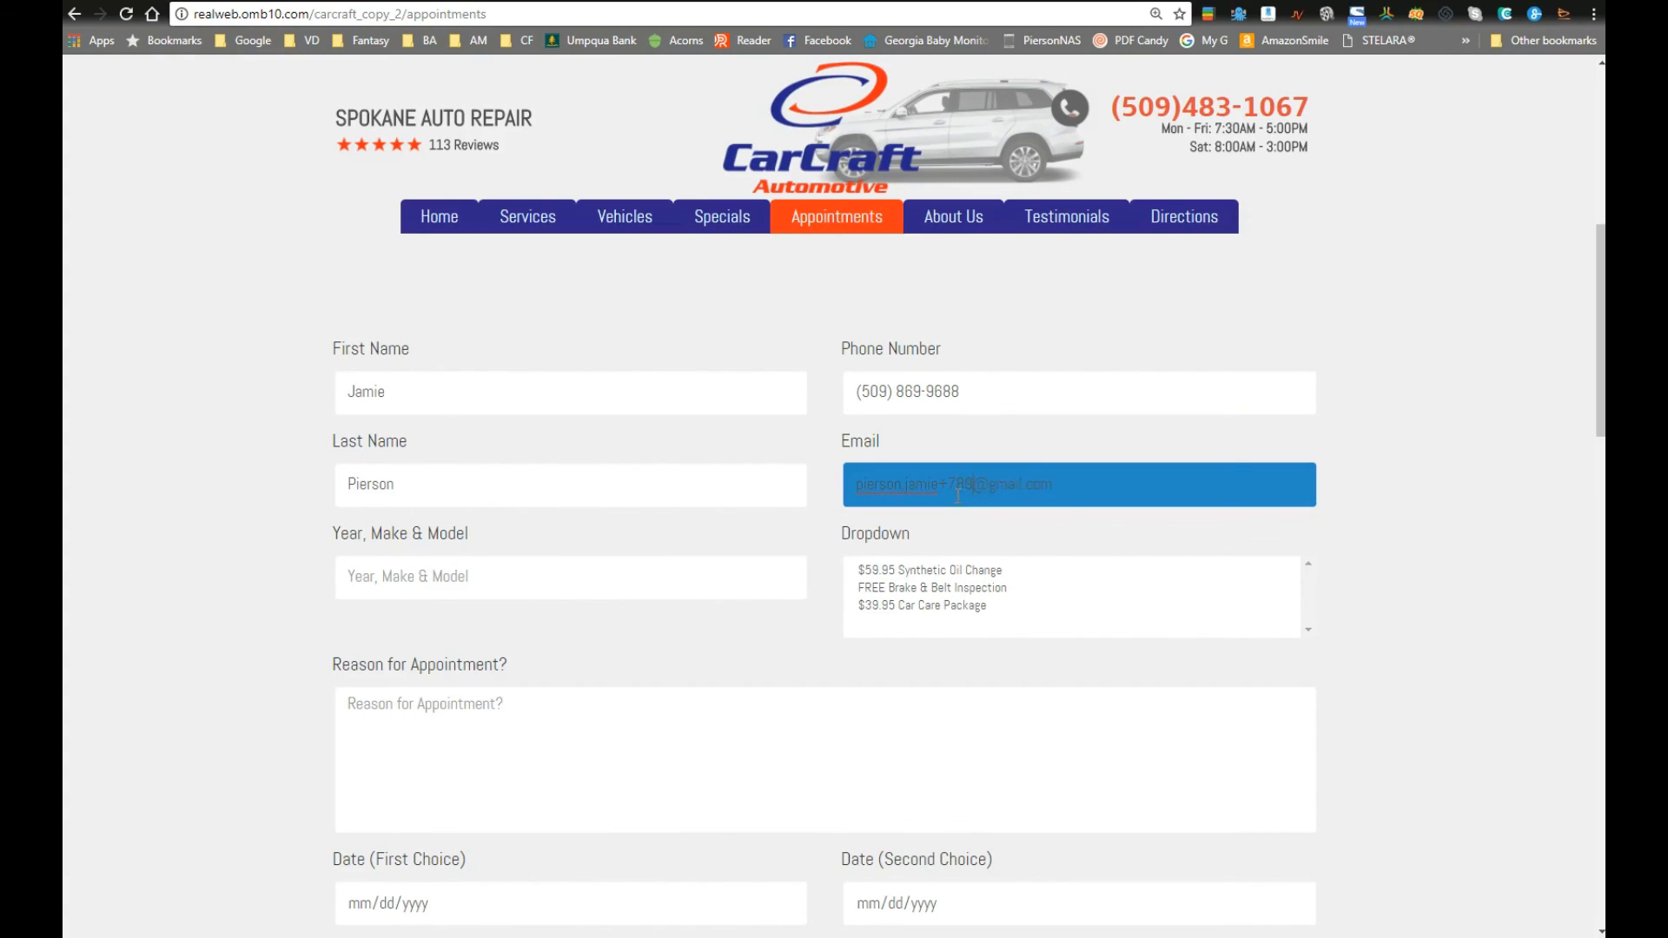
click(1311, 577)
Step: Enter vehicle 2009 Mazda CRX, select all three specials, and type reason 'EVERYTHING!!!!'
click(539, 575)
text(2009 Mazda CRX)
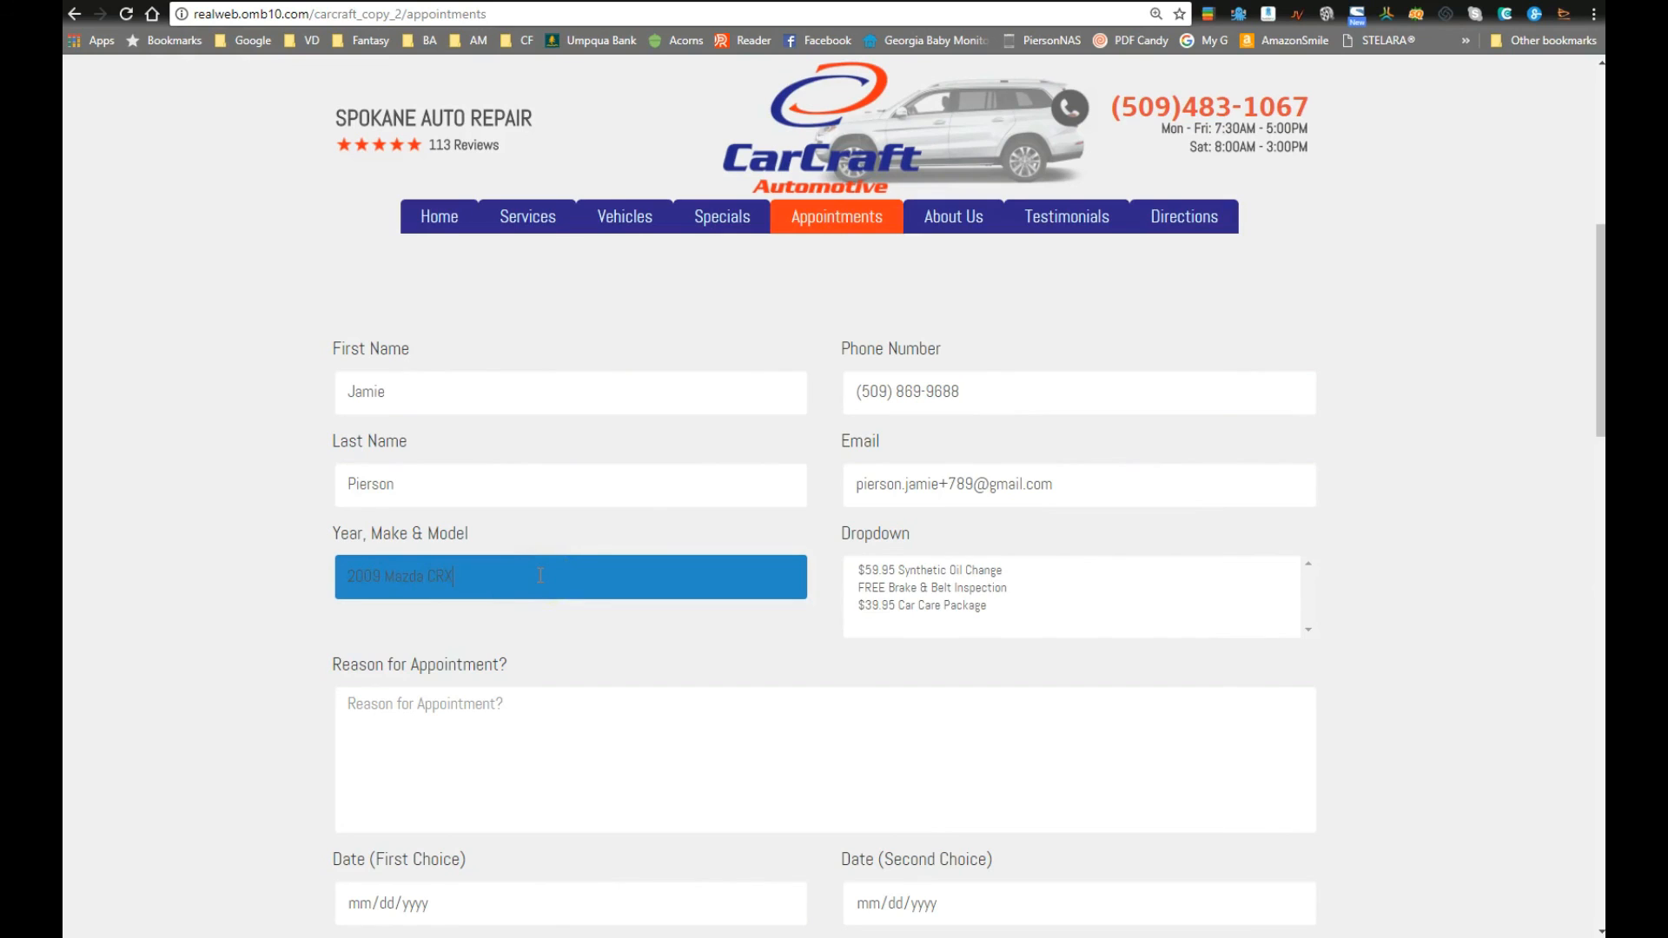
key(Tab)
click(997, 571)
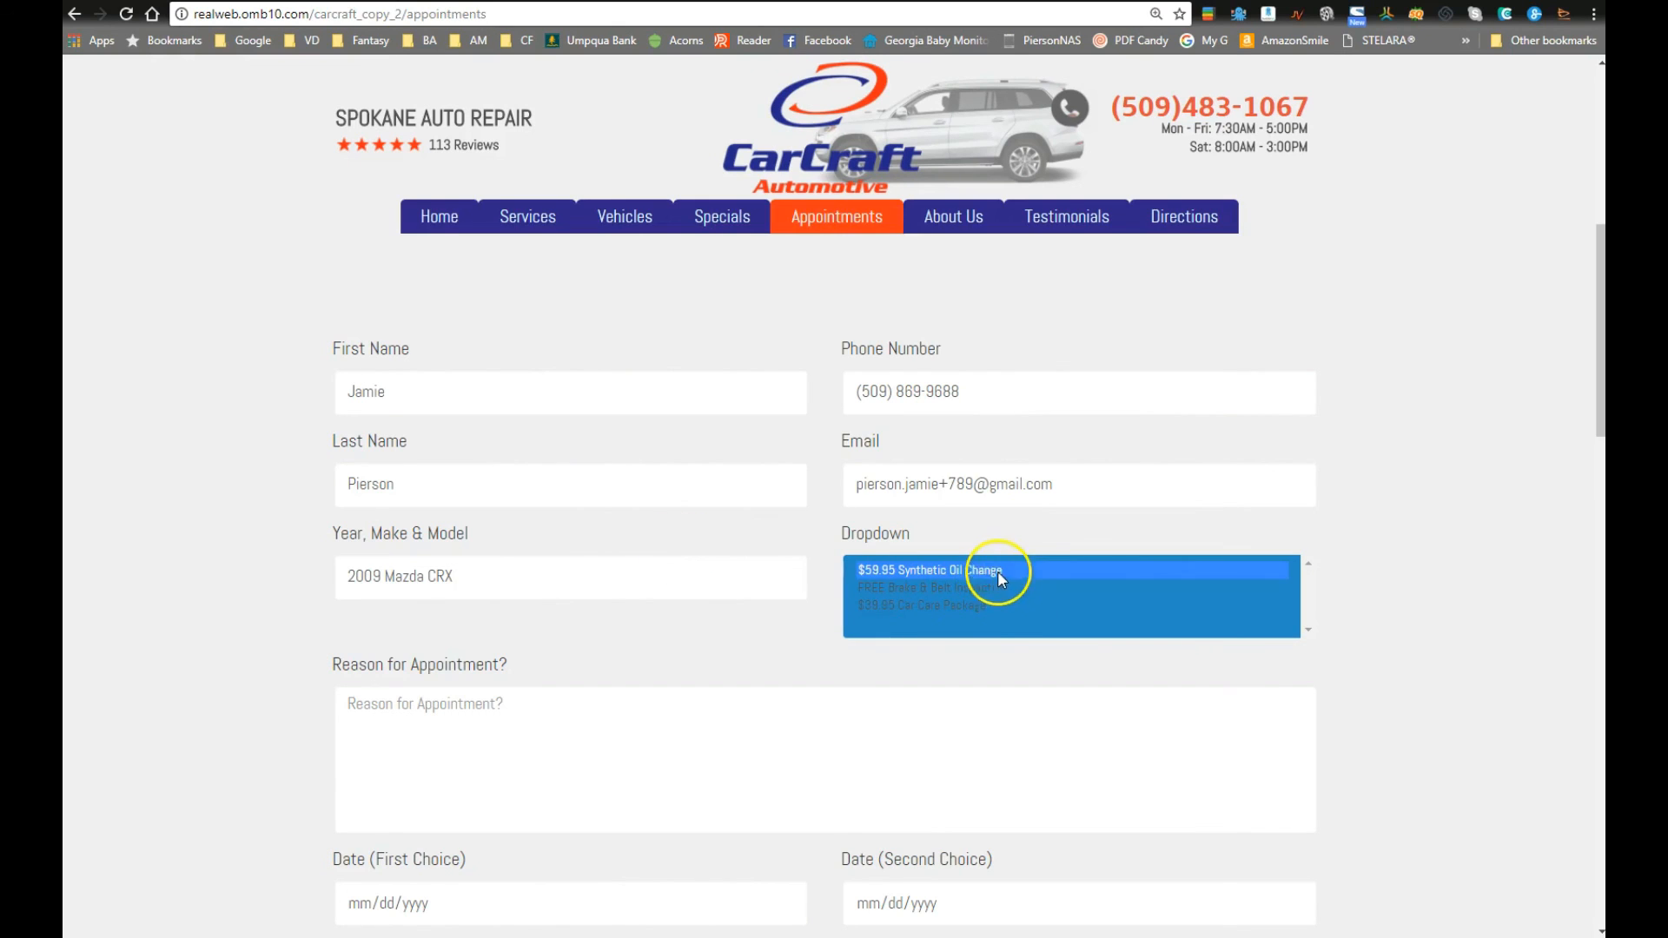
shift+click(978, 608)
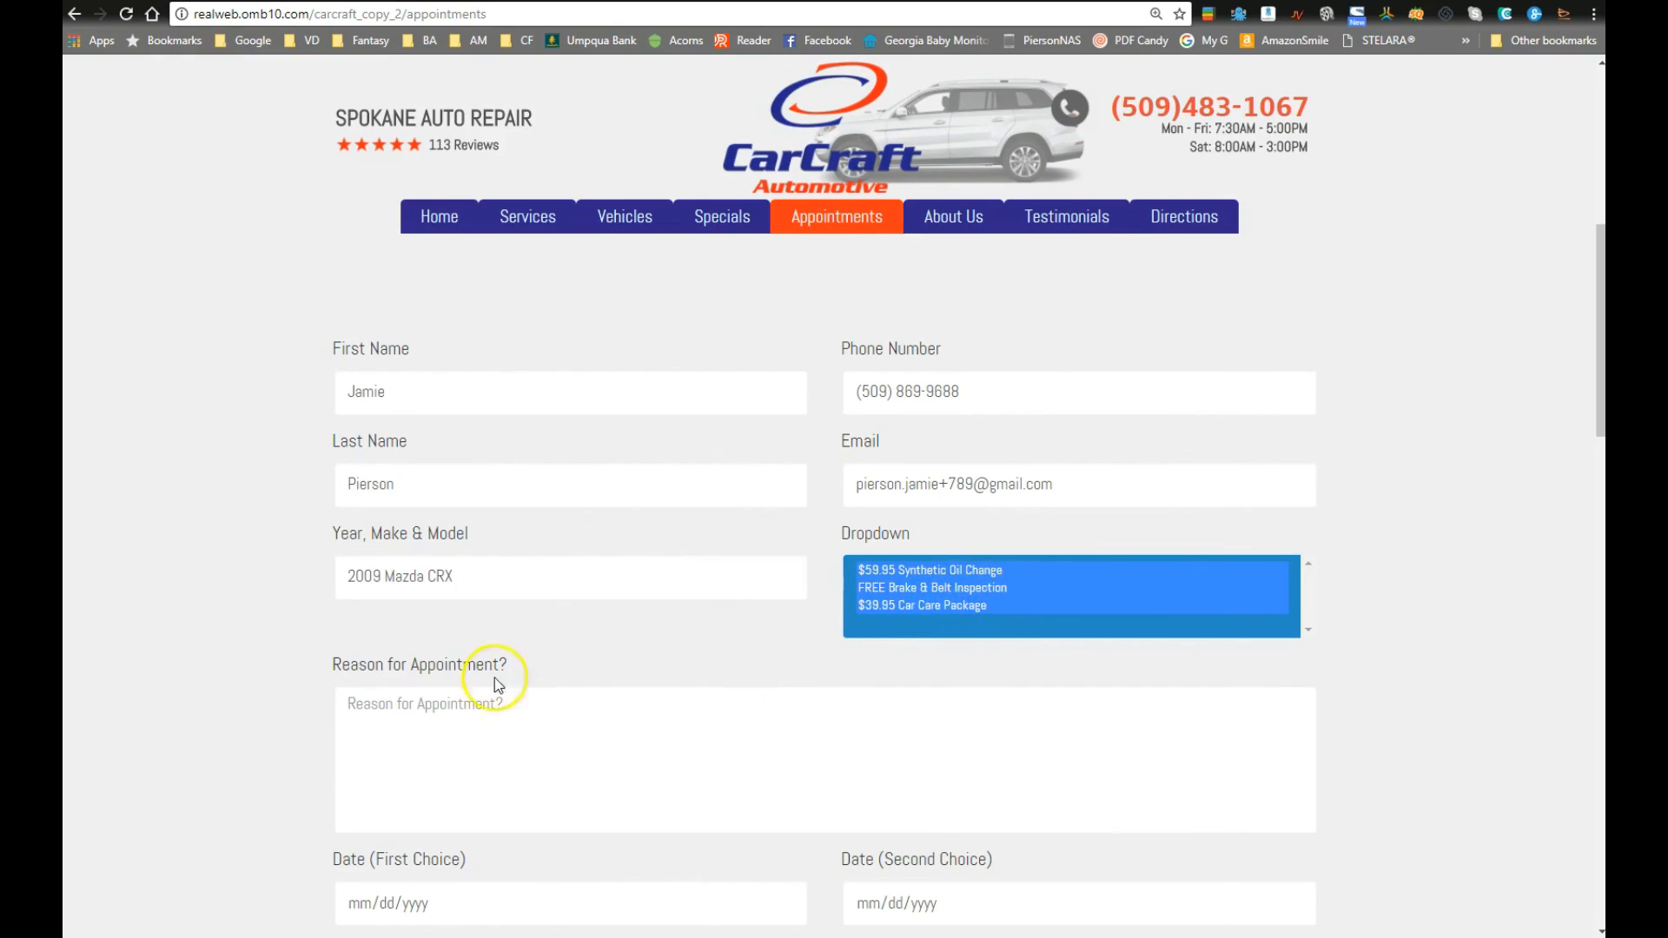
click(475, 748)
text(e)
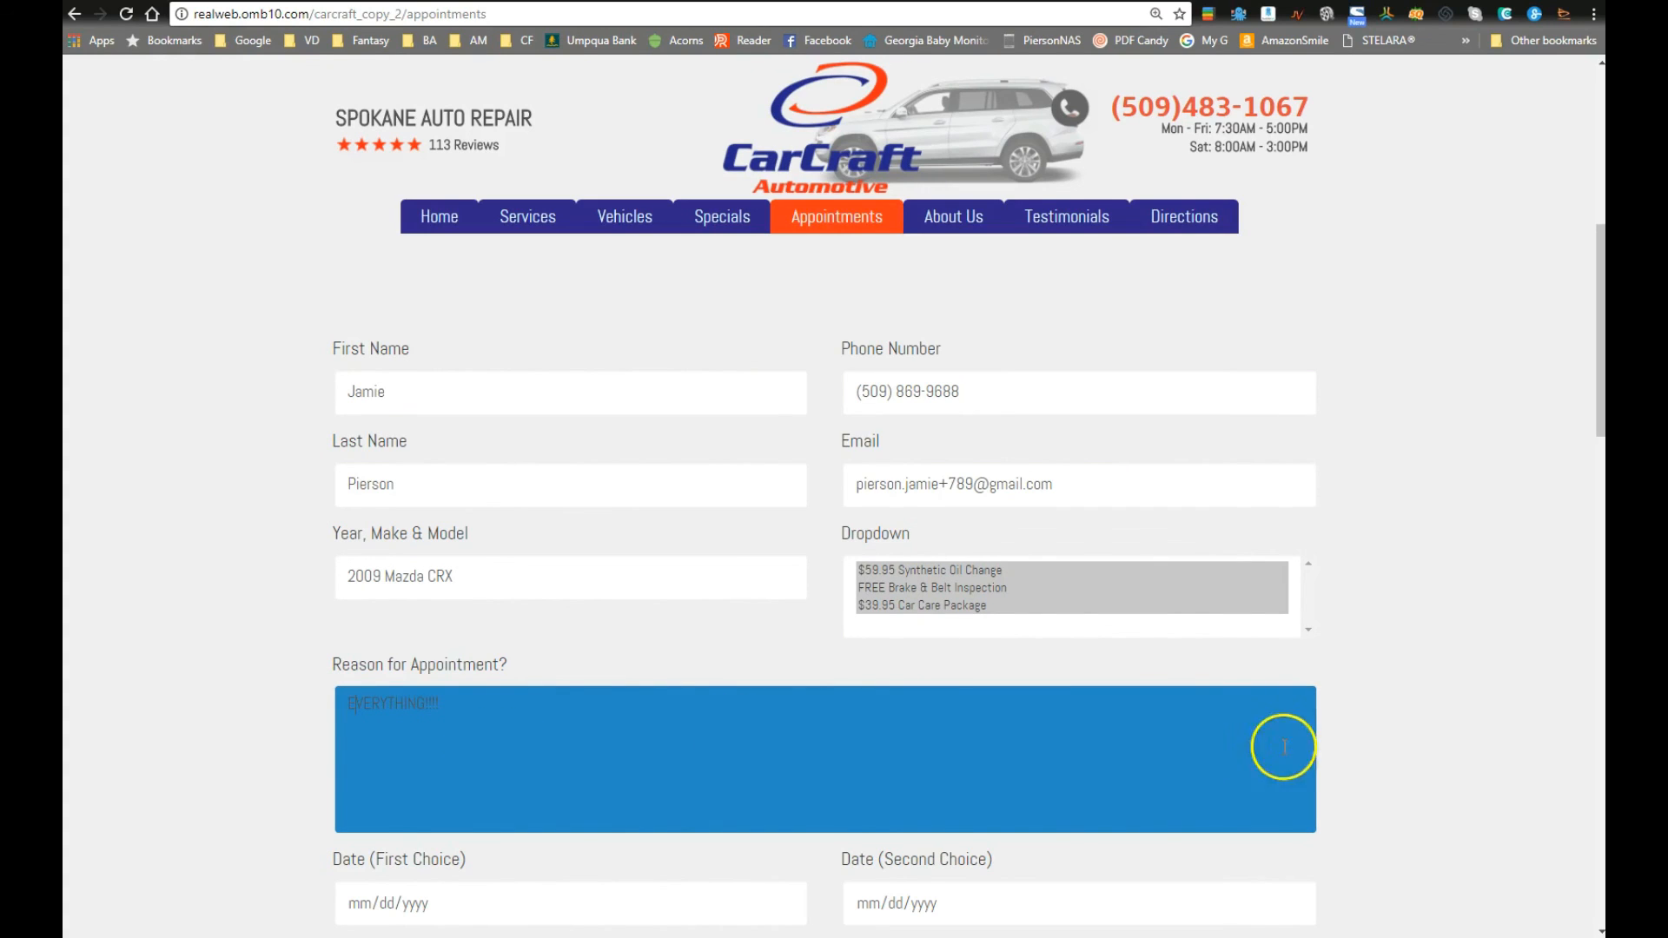
Step: Pick 10/19/2017 as the first-choice date and 10/29/2017 as the second-choice date
click(1381, 643)
scroll(1398, 638, down, 5)
click(751, 449)
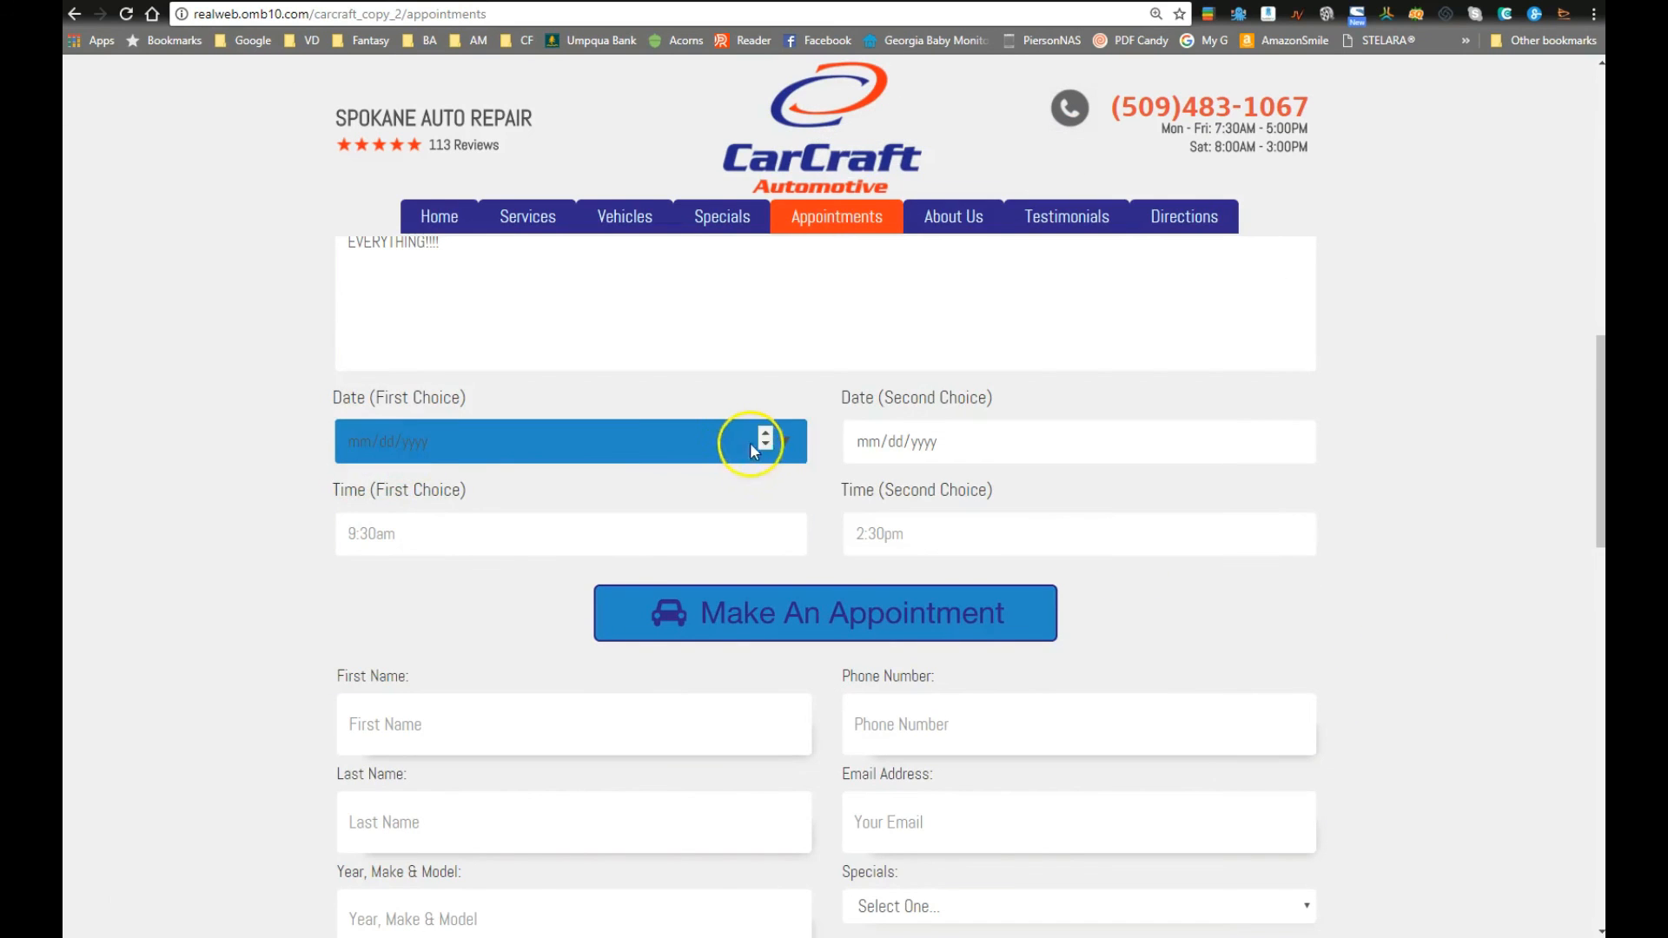
click(785, 443)
click(495, 588)
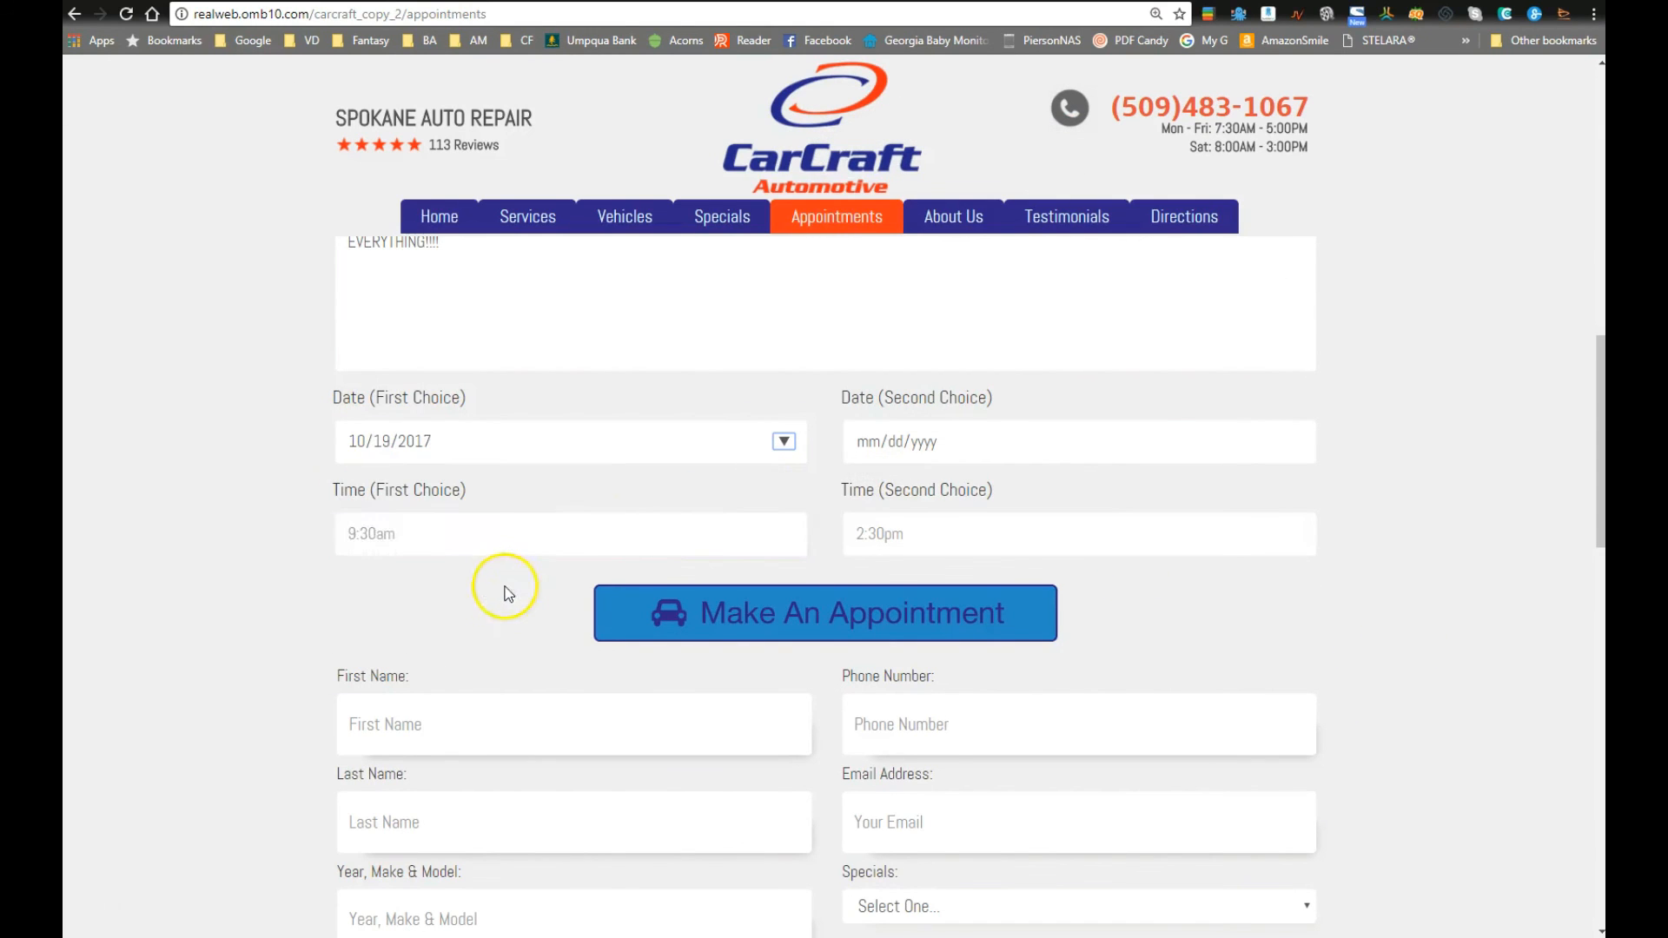
click(1148, 460)
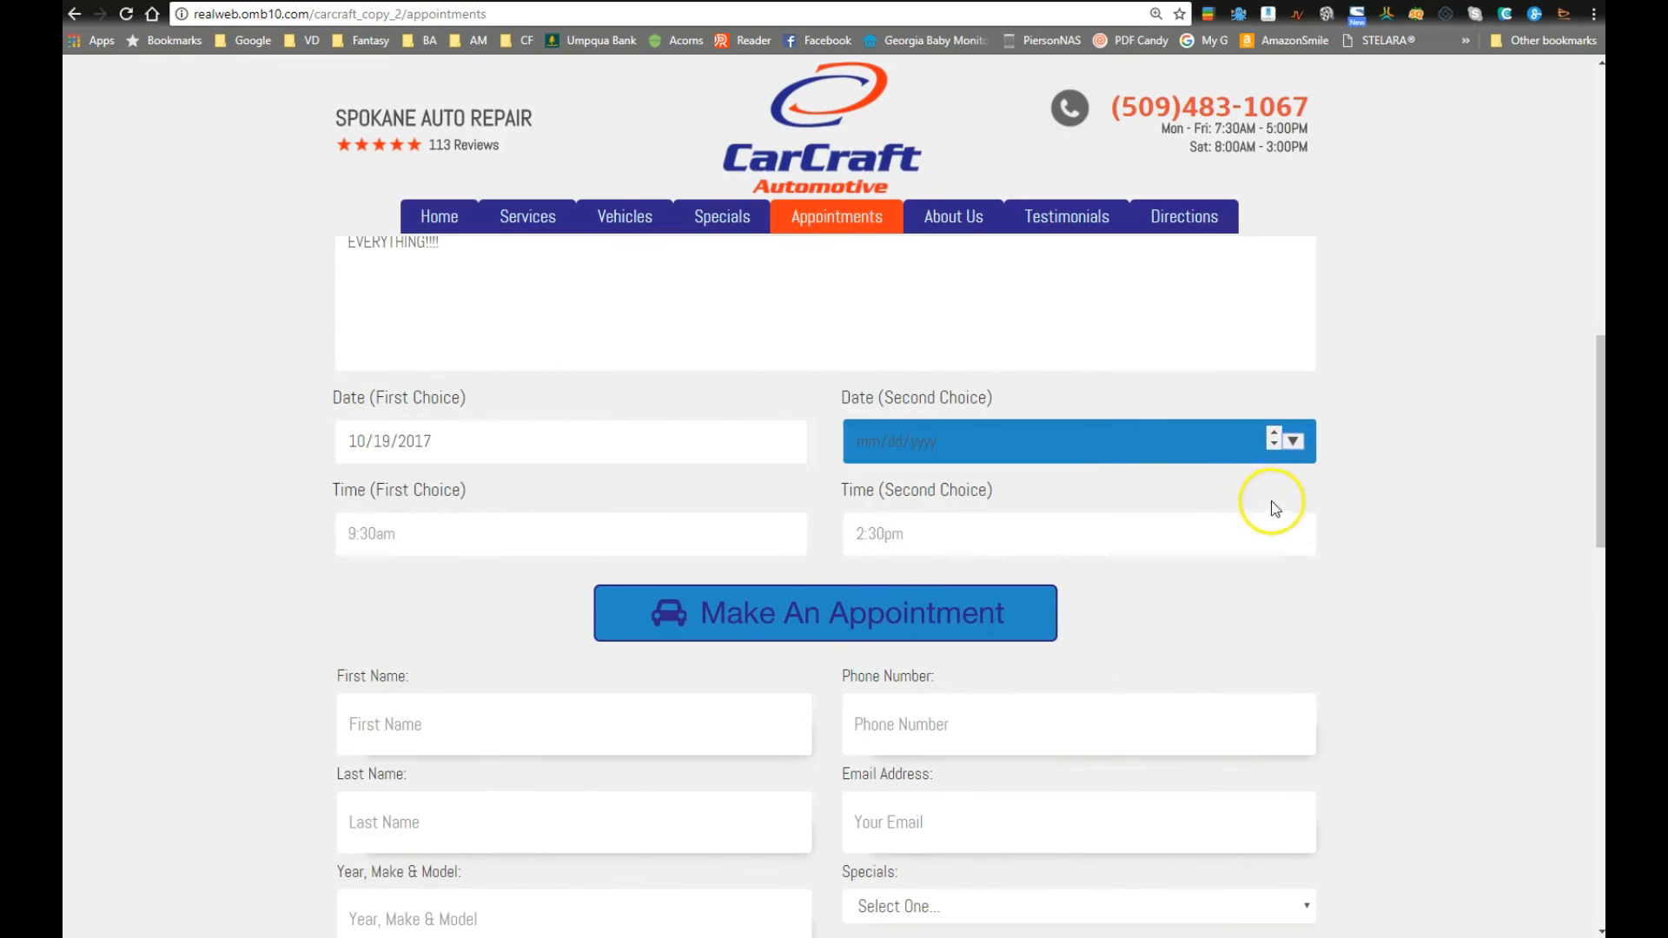
click(1294, 441)
click(871, 631)
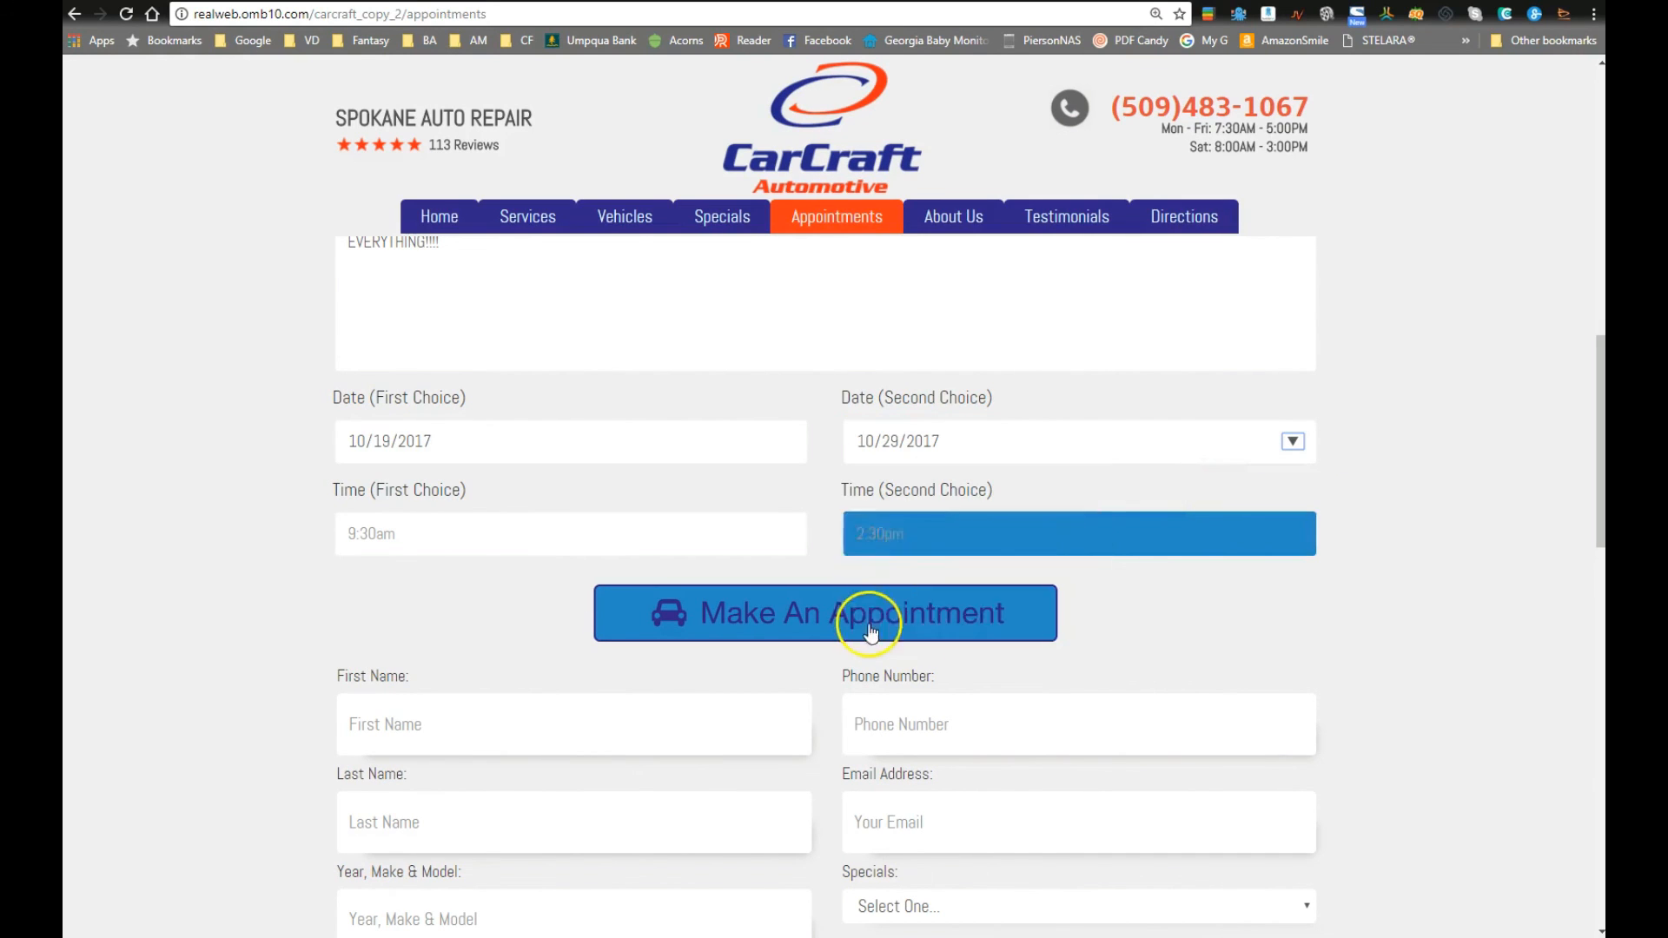
Step: Enter 9am as the first-choice time and 2pm as the second-choice time
click(439, 546)
text(9am)
key(shift+Tab)
key(Tab)
key(Tab)
key(Tab)
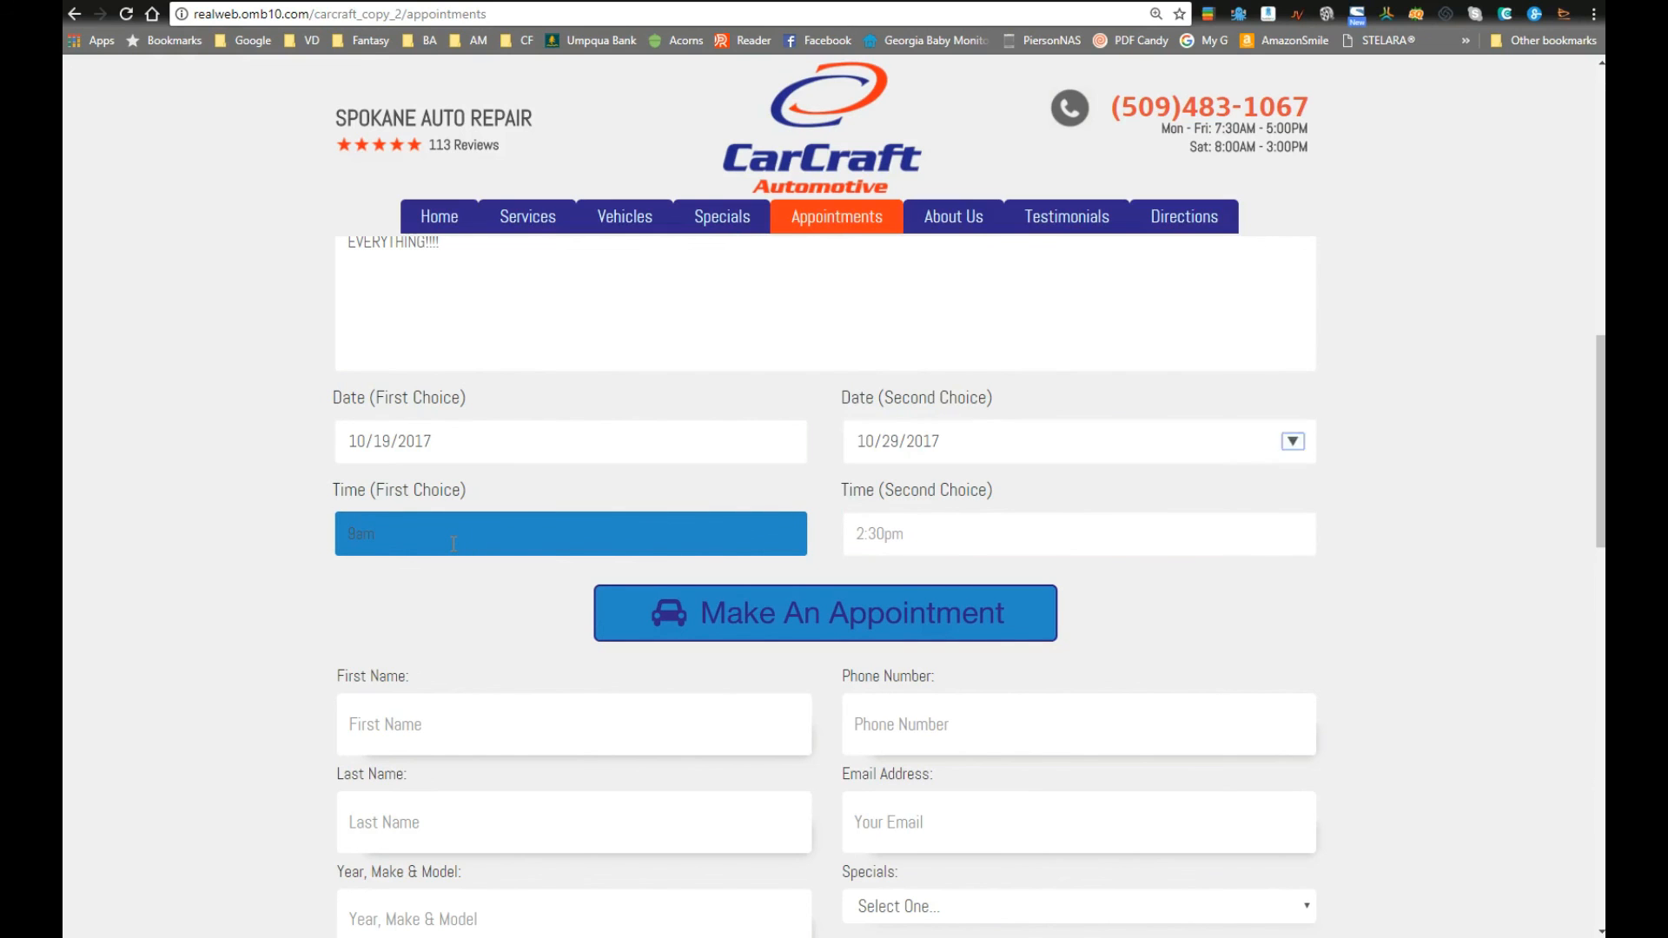
text(2pm)
key(Tab)
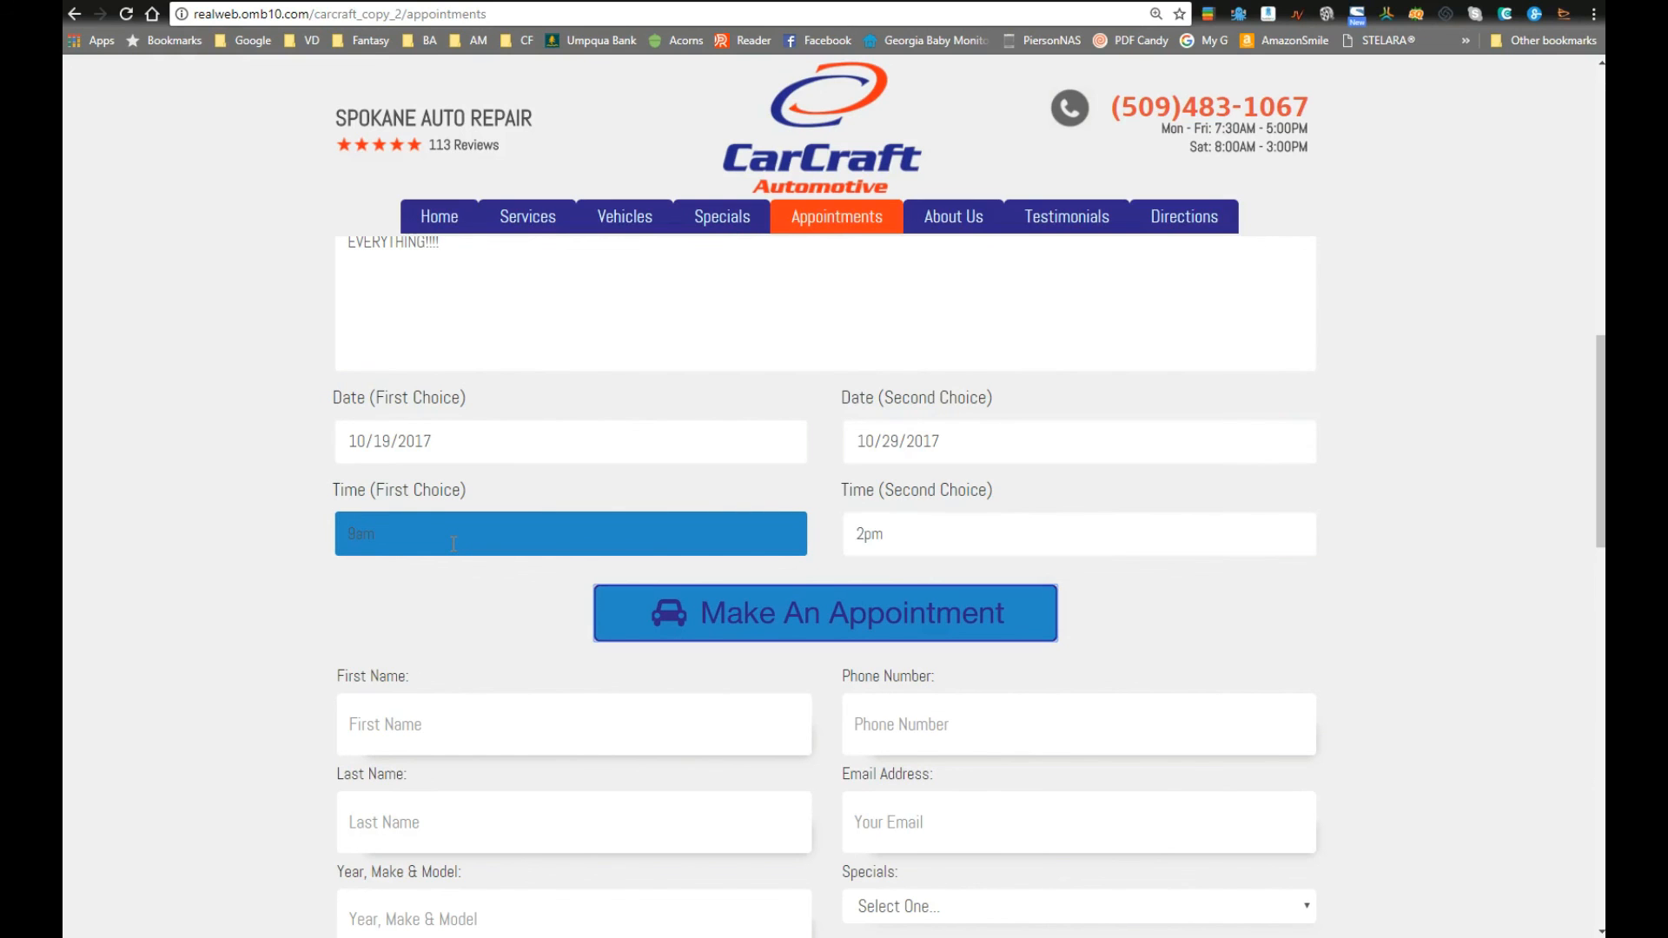
Step: Submit the appointment form and dismiss the 'destination email was not set' alert
scroll(436, 429, up, 3)
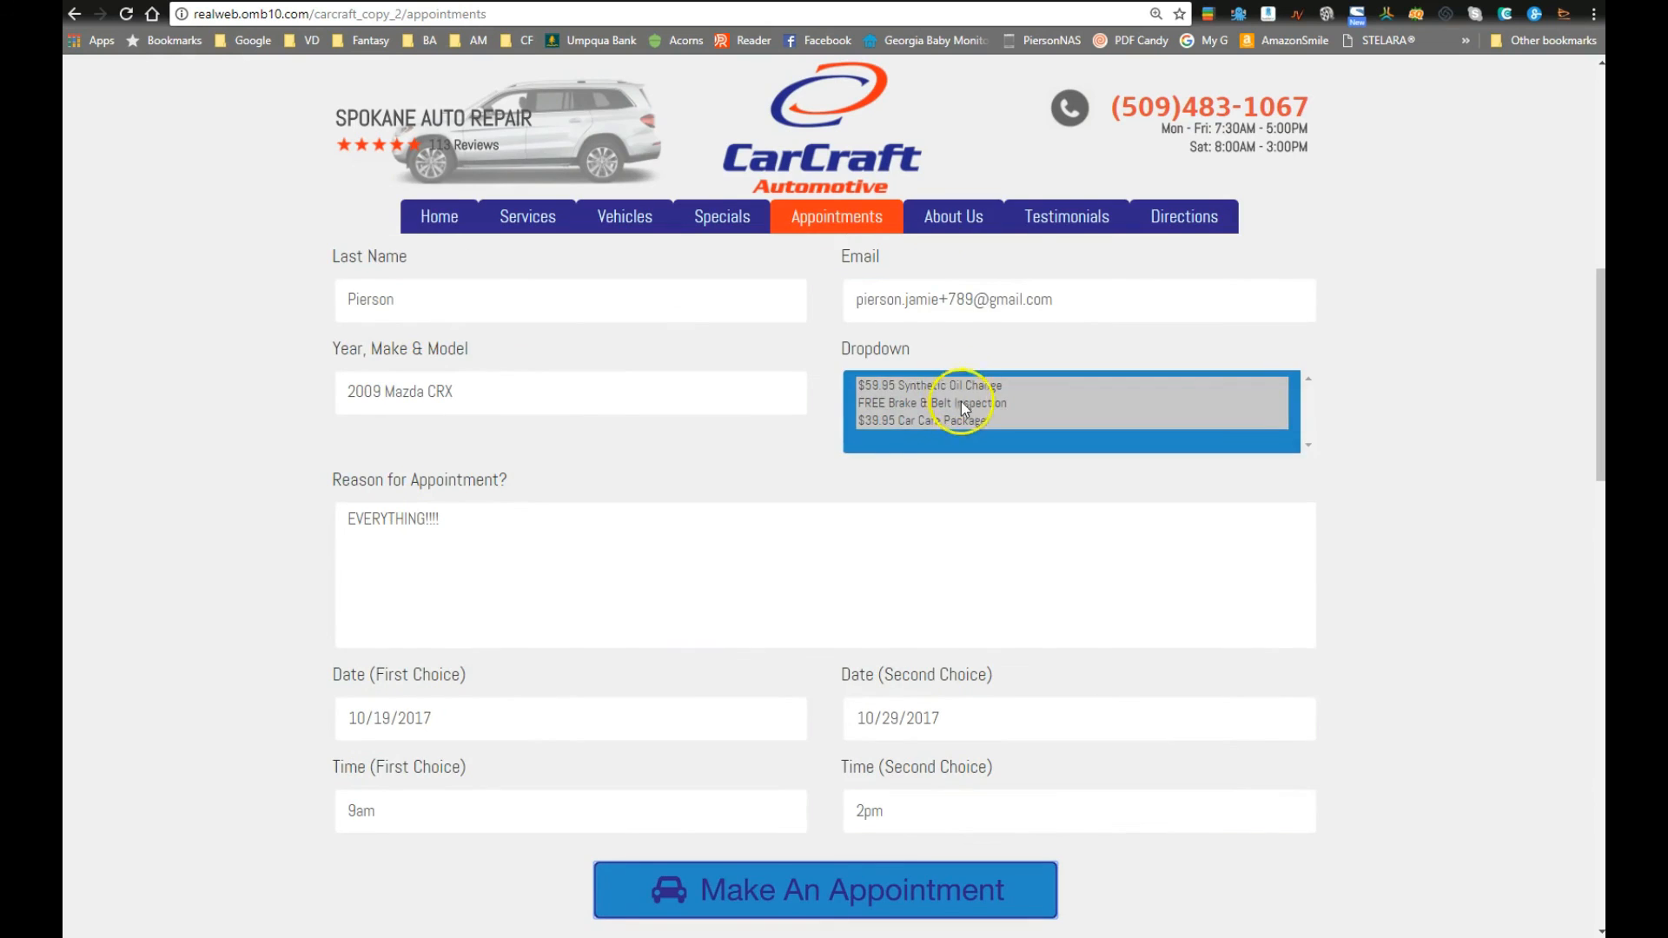
scroll(733, 446, up, 1)
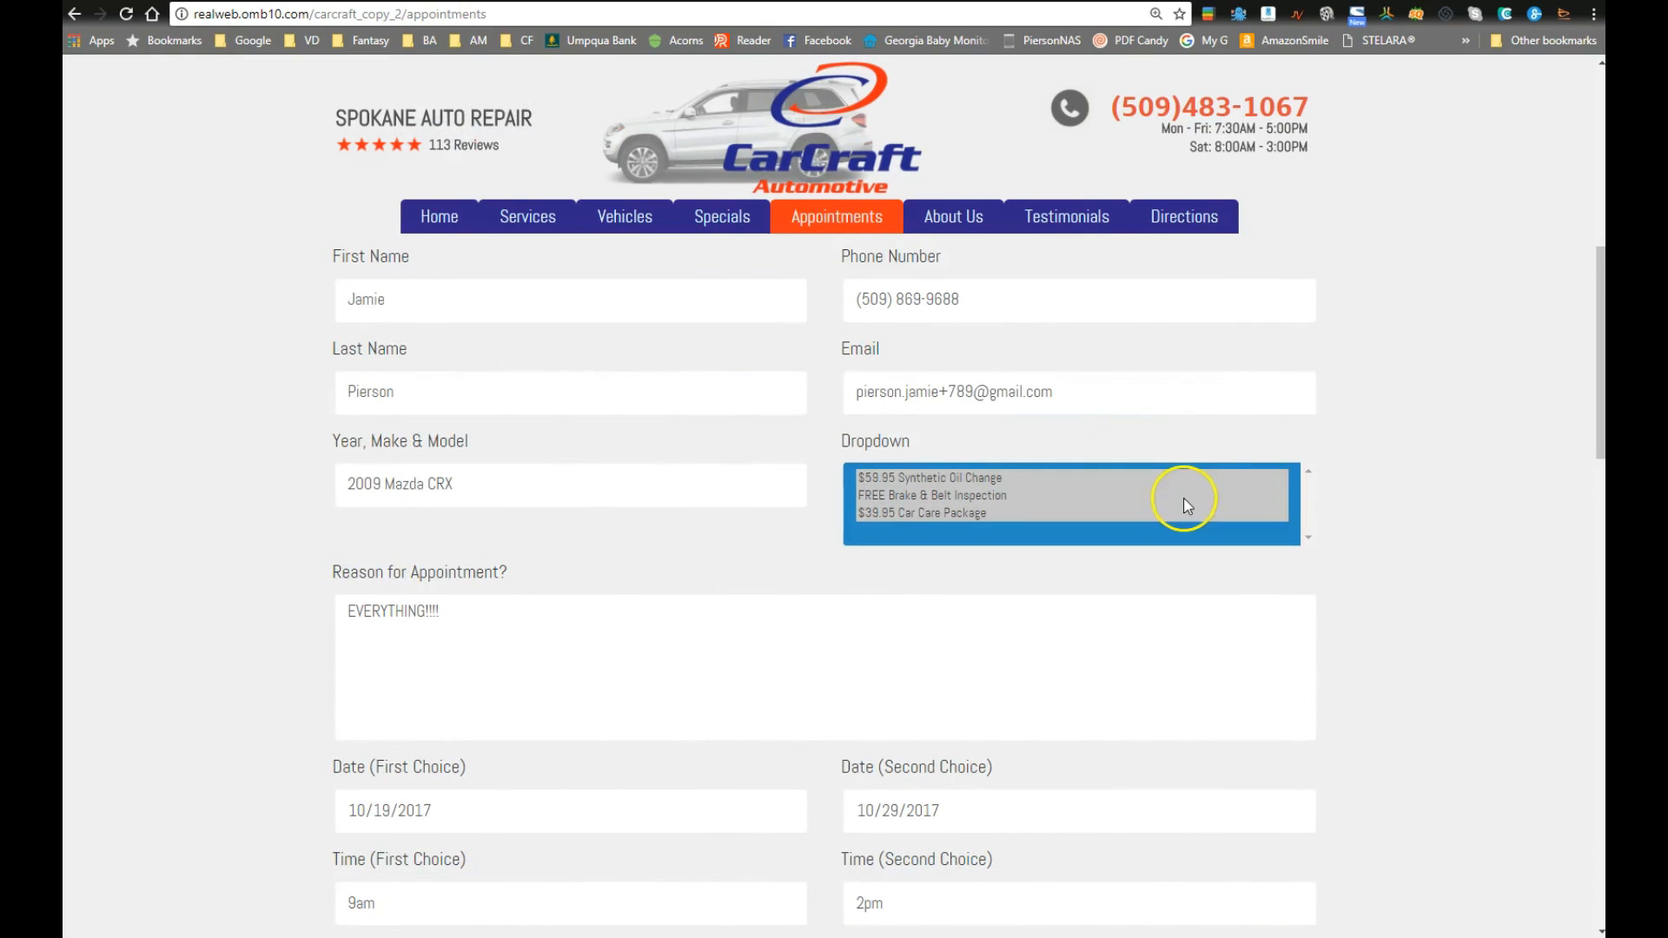
scroll(1183, 497, up, 2)
scroll(604, 495, down, 3)
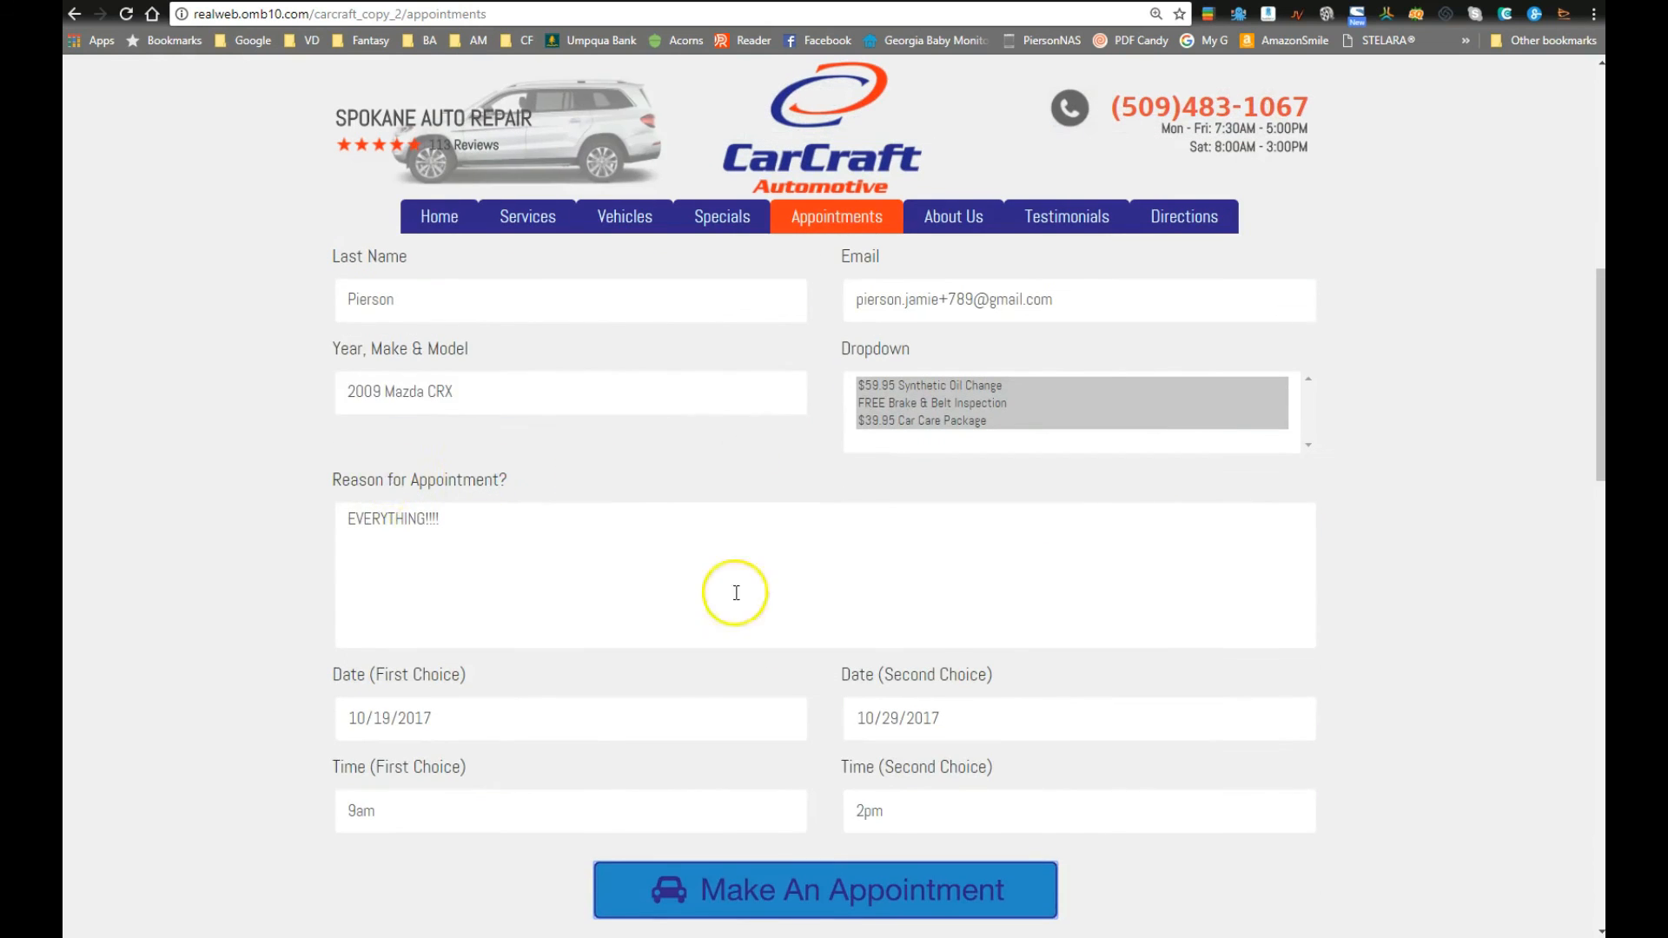
scroll(737, 588, down, 2)
click(820, 702)
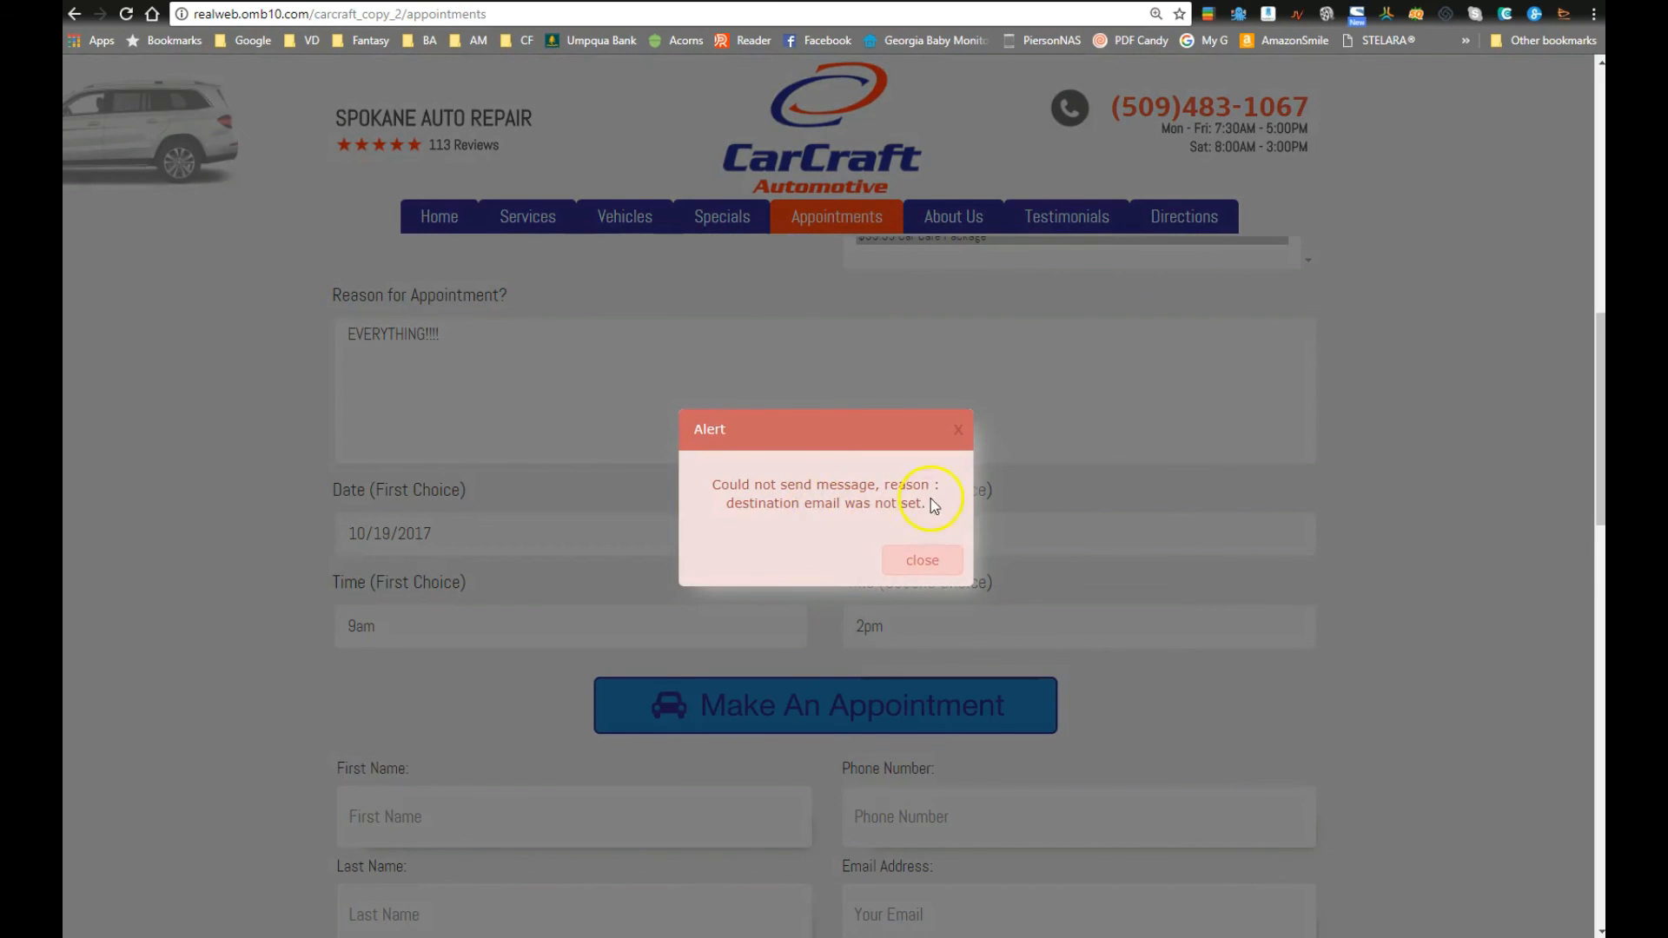
click(922, 560)
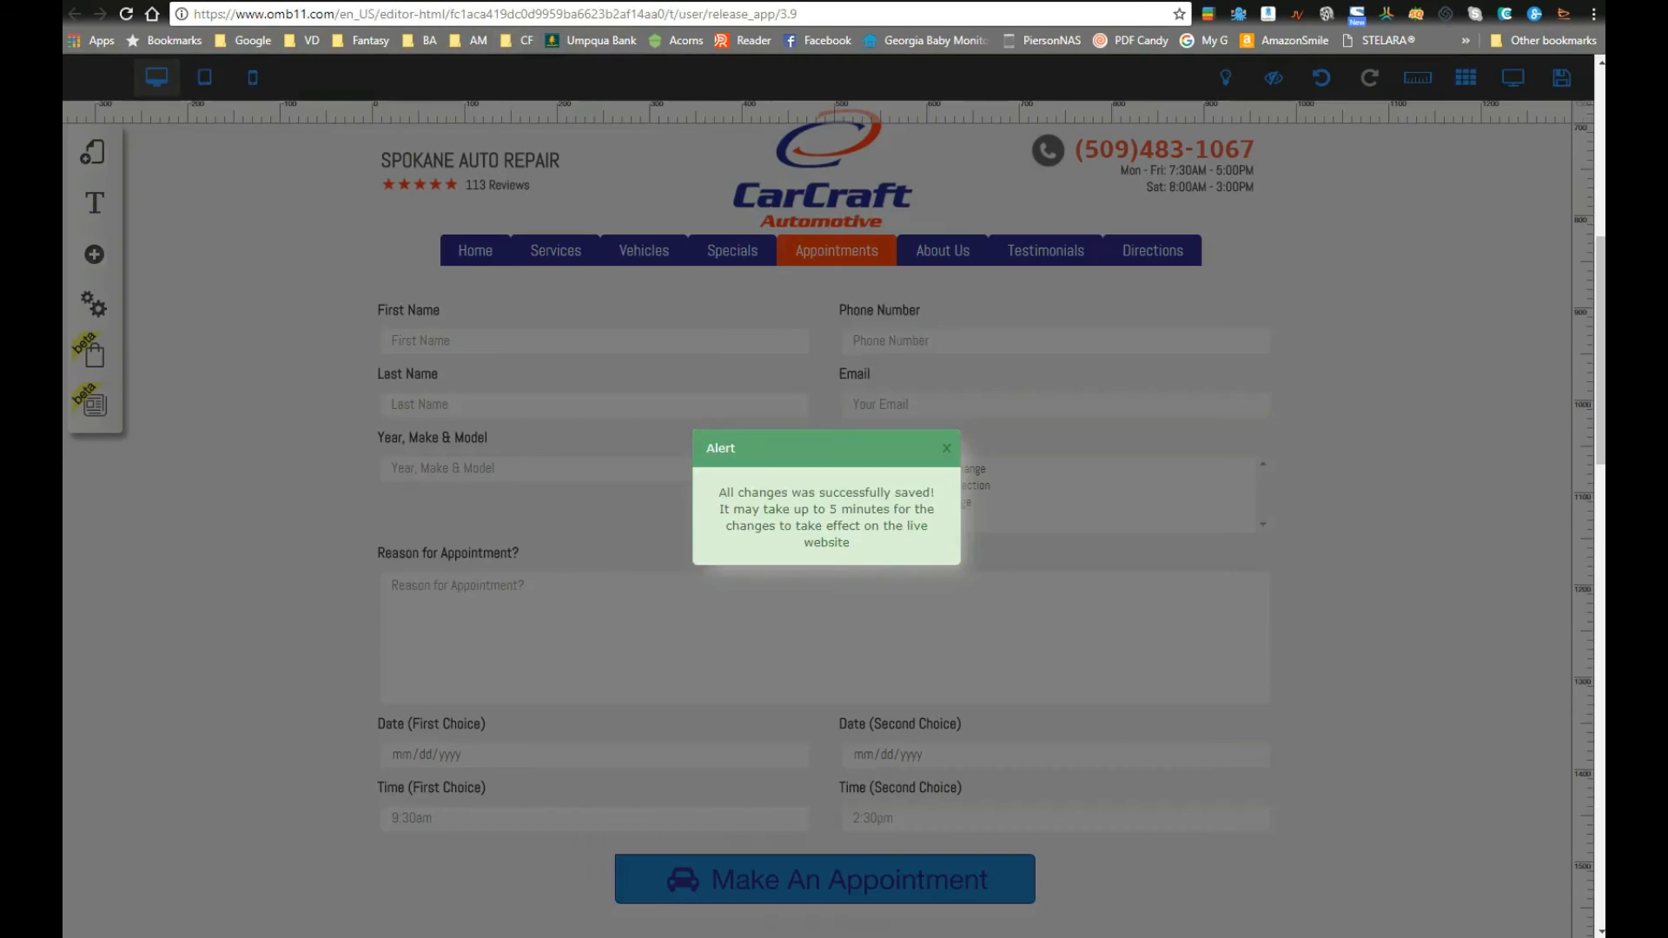
Step: Set the form's destination email to the owner with subject CARCRAFT APPOINTMENT REQUEST
click(587, 2)
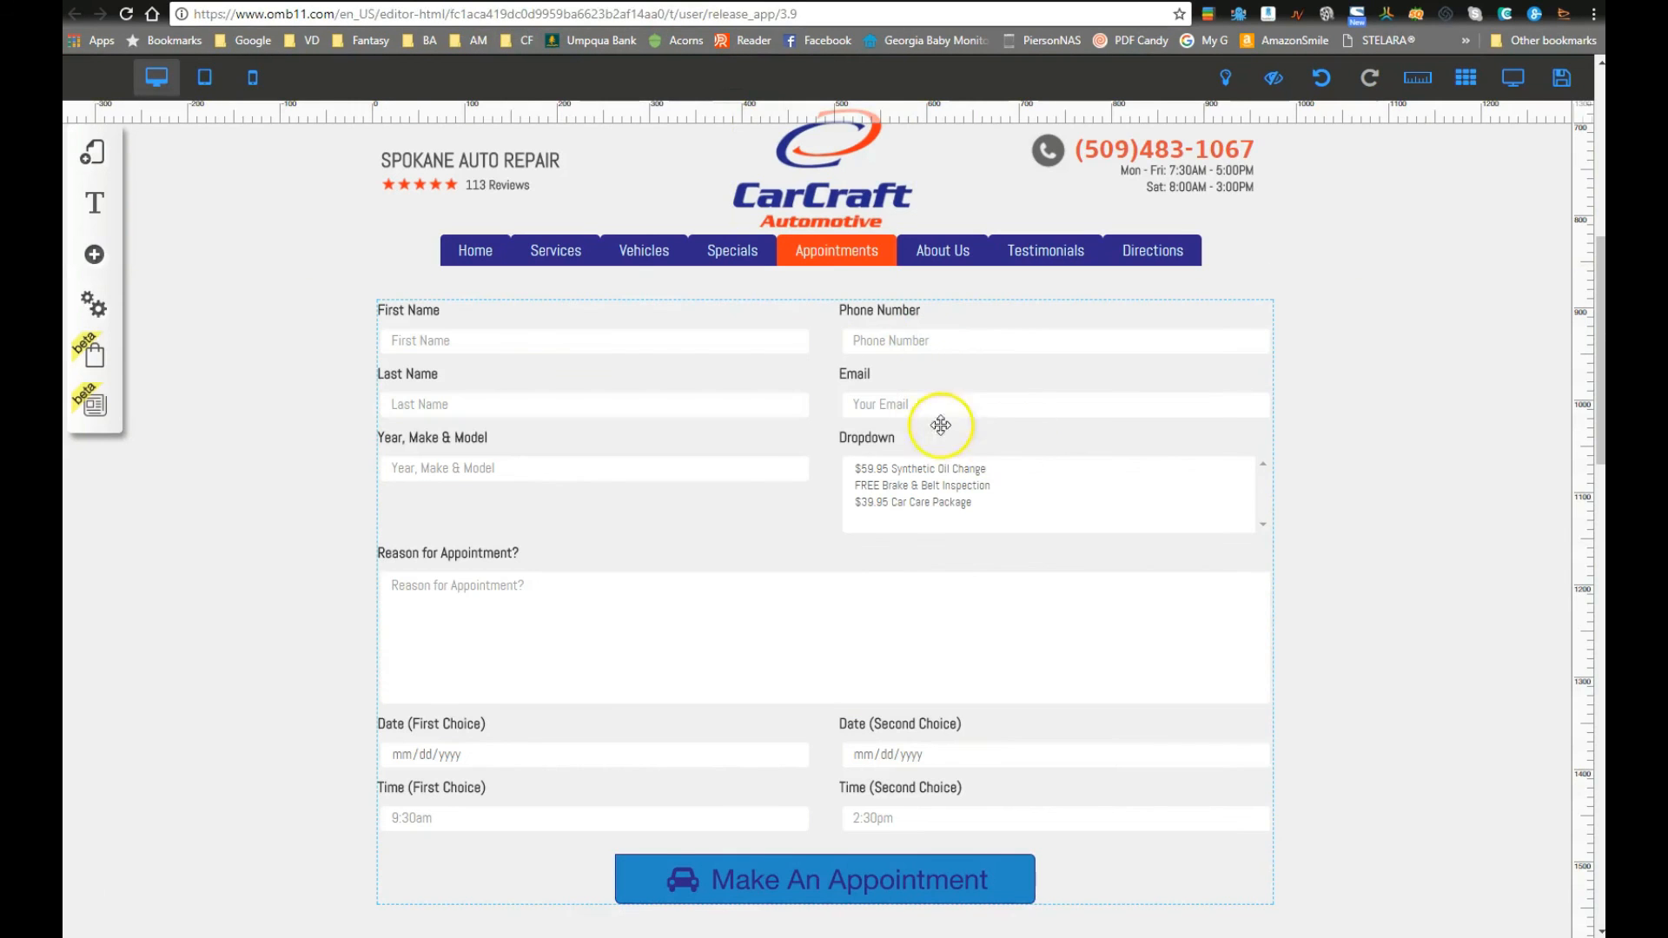
click(864, 512)
click(770, 379)
click(643, 563)
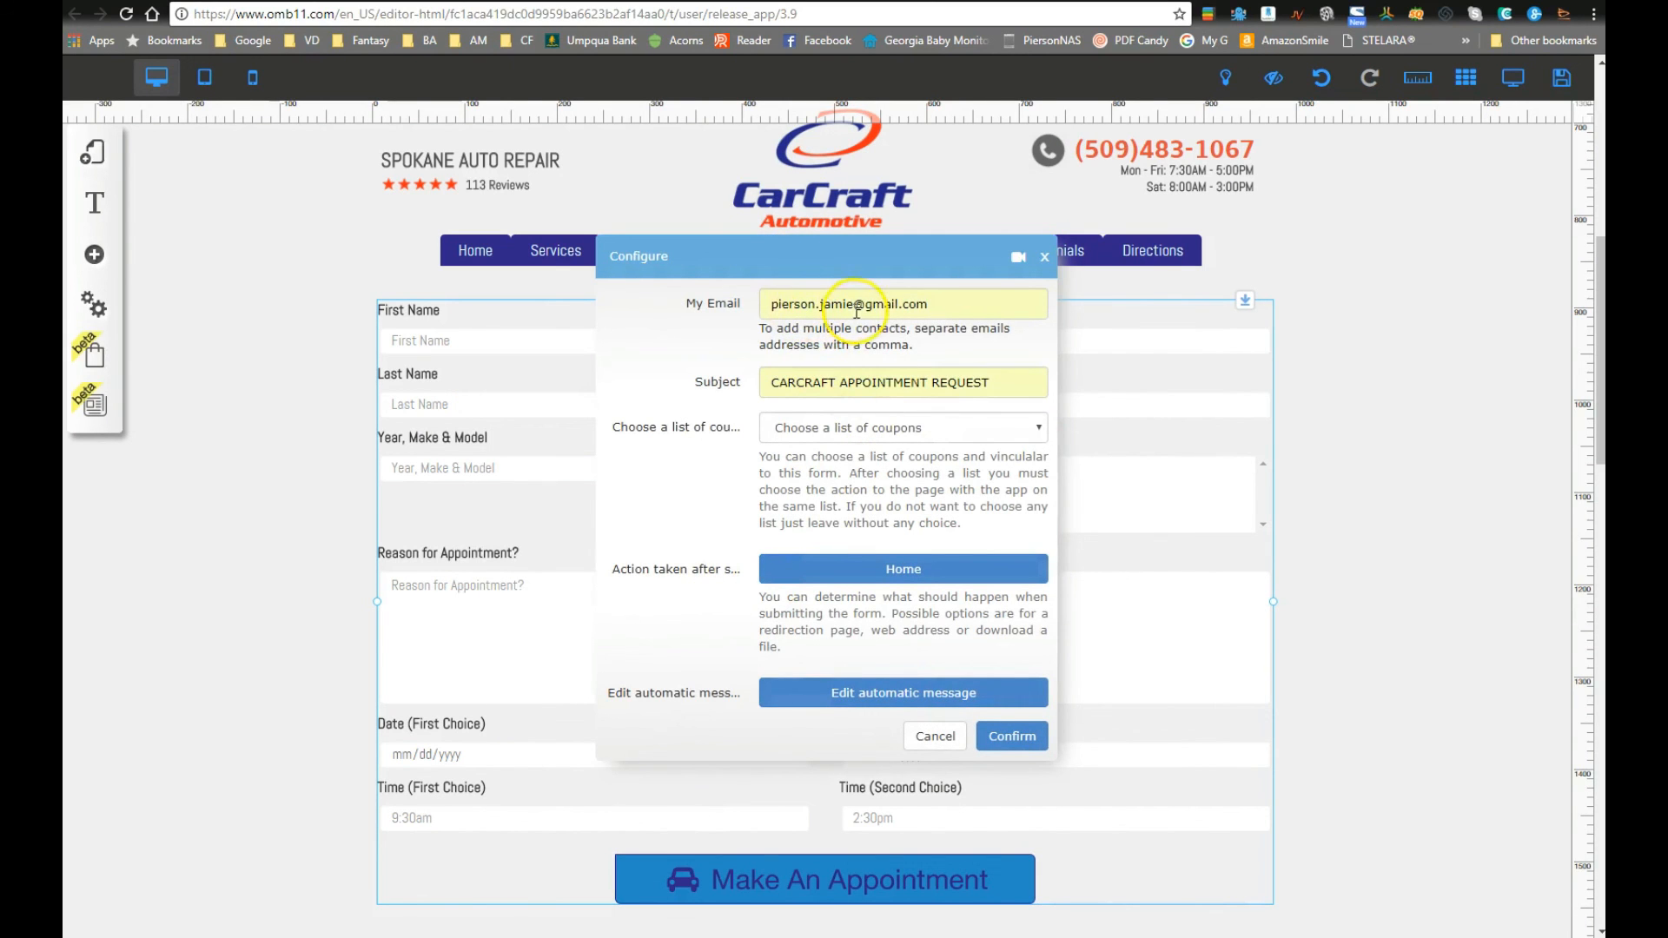
click(999, 736)
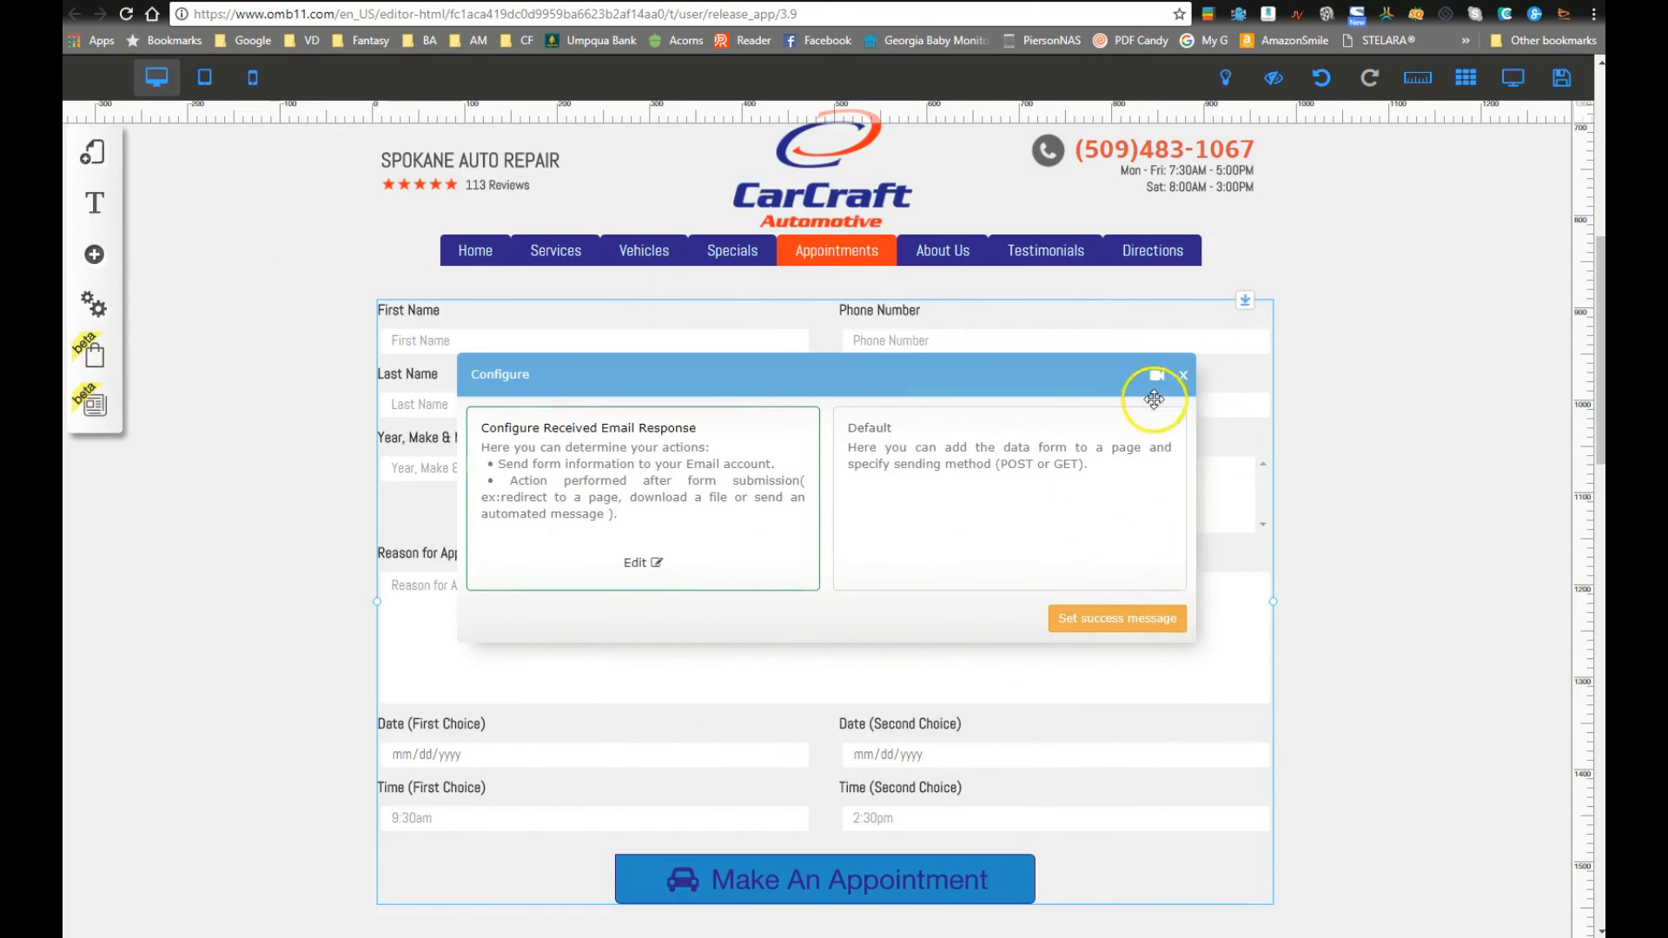
Step: Confirm the thank-you success message, close the form configuration, and save the site
click(1096, 618)
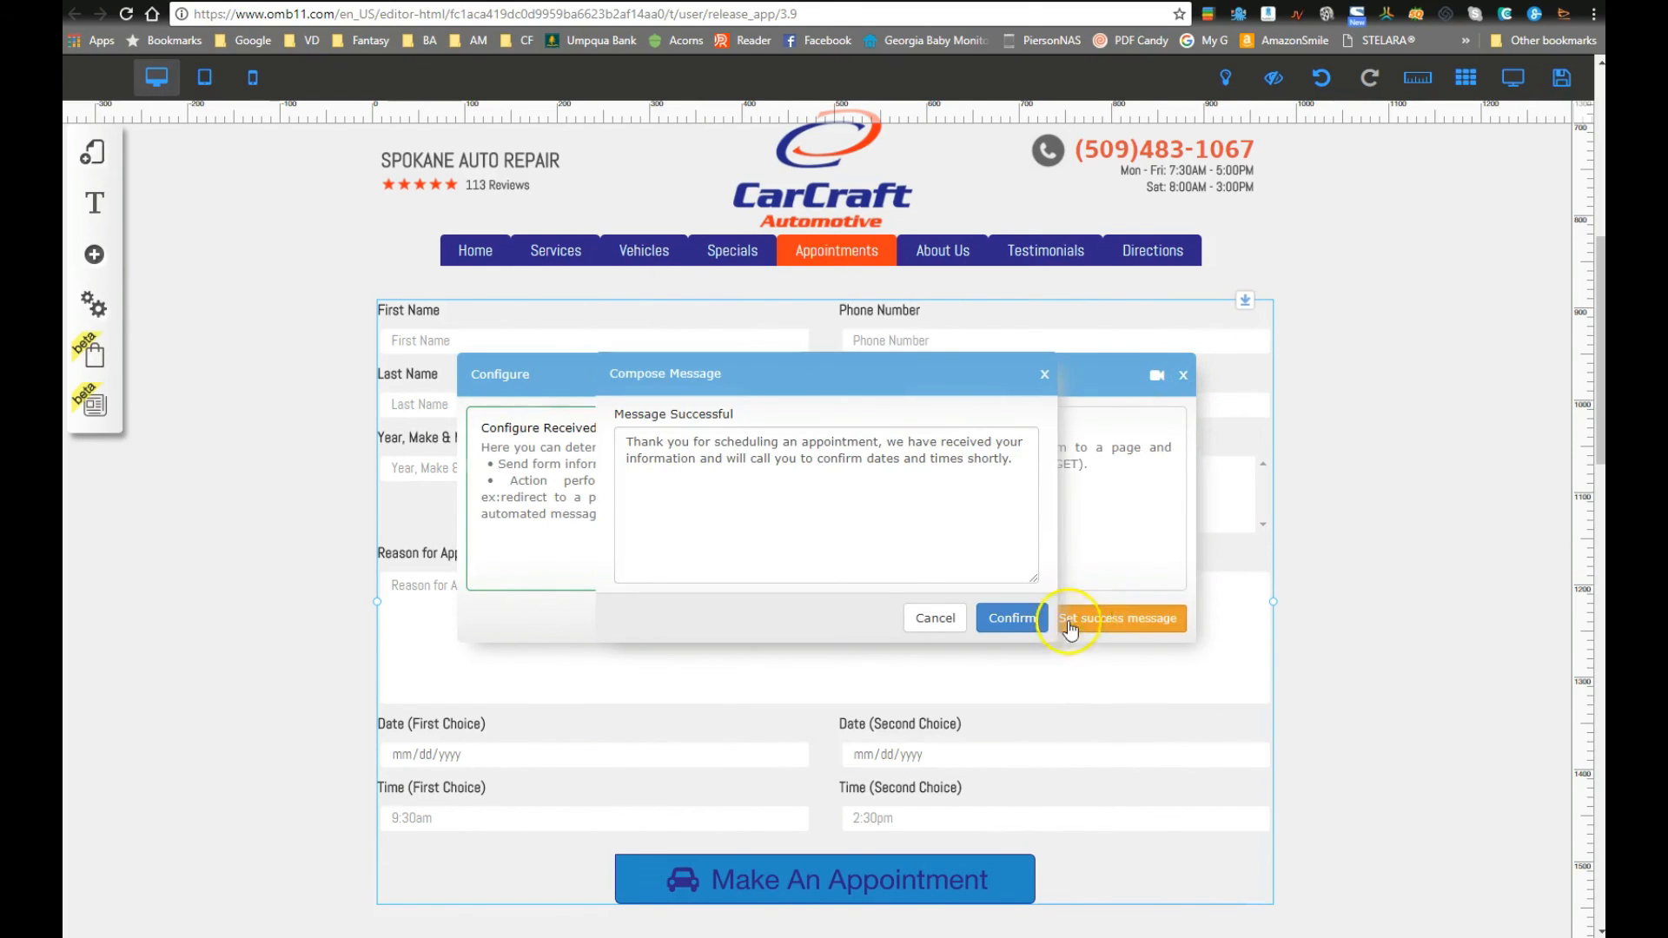
click(932, 617)
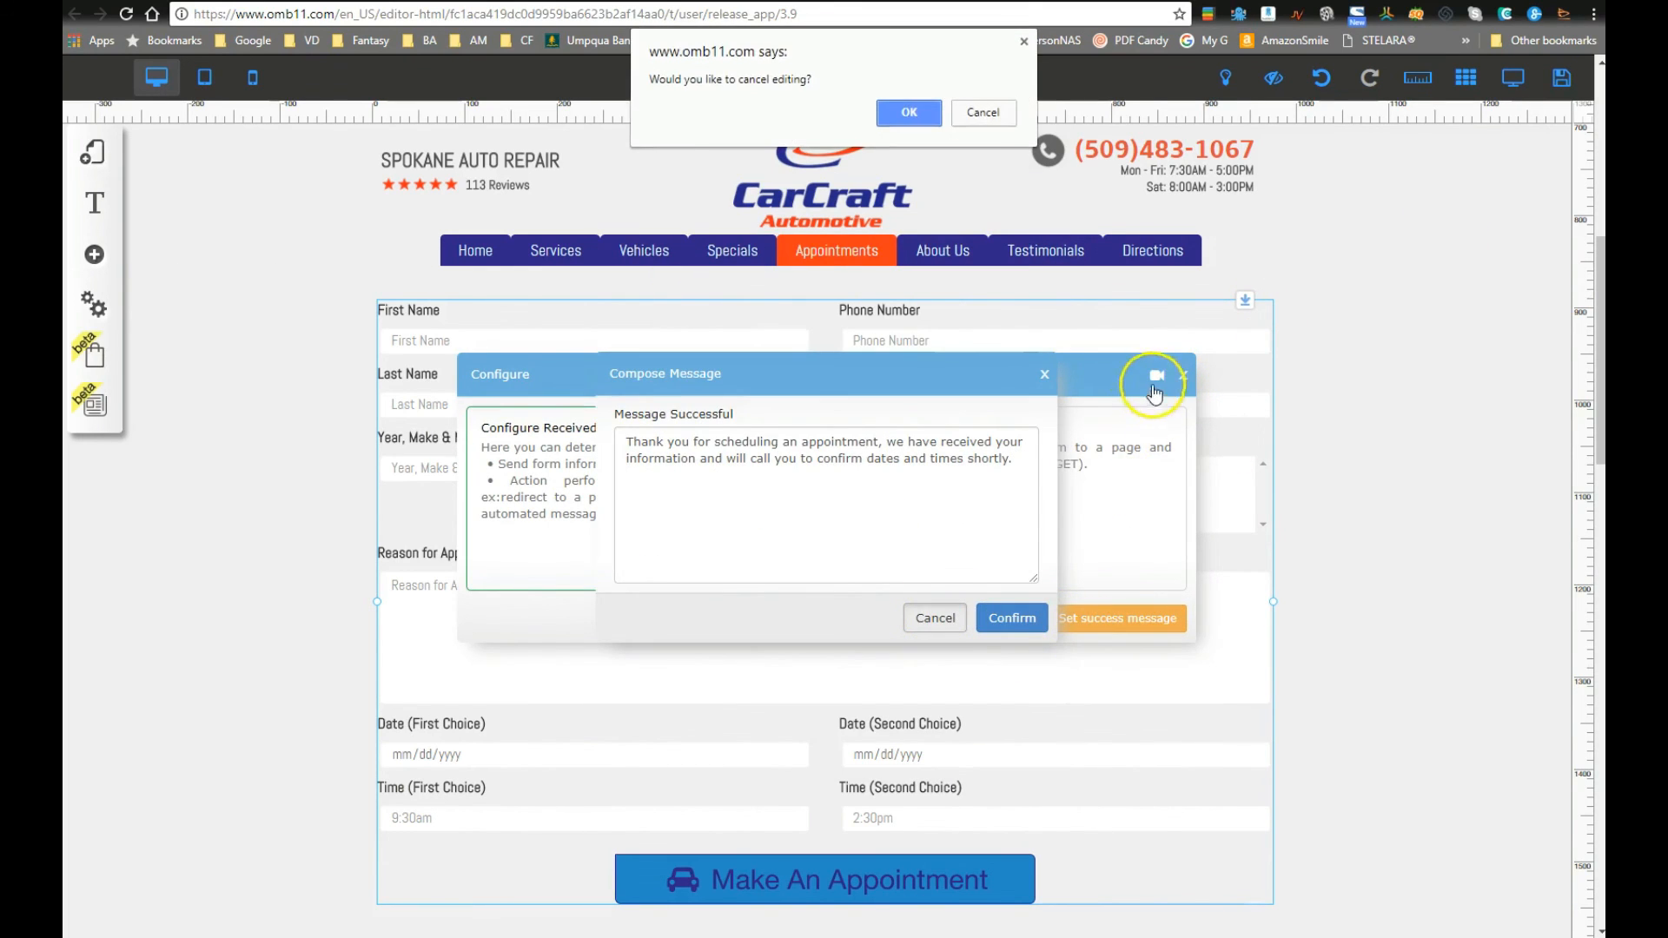
click(982, 112)
click(1009, 620)
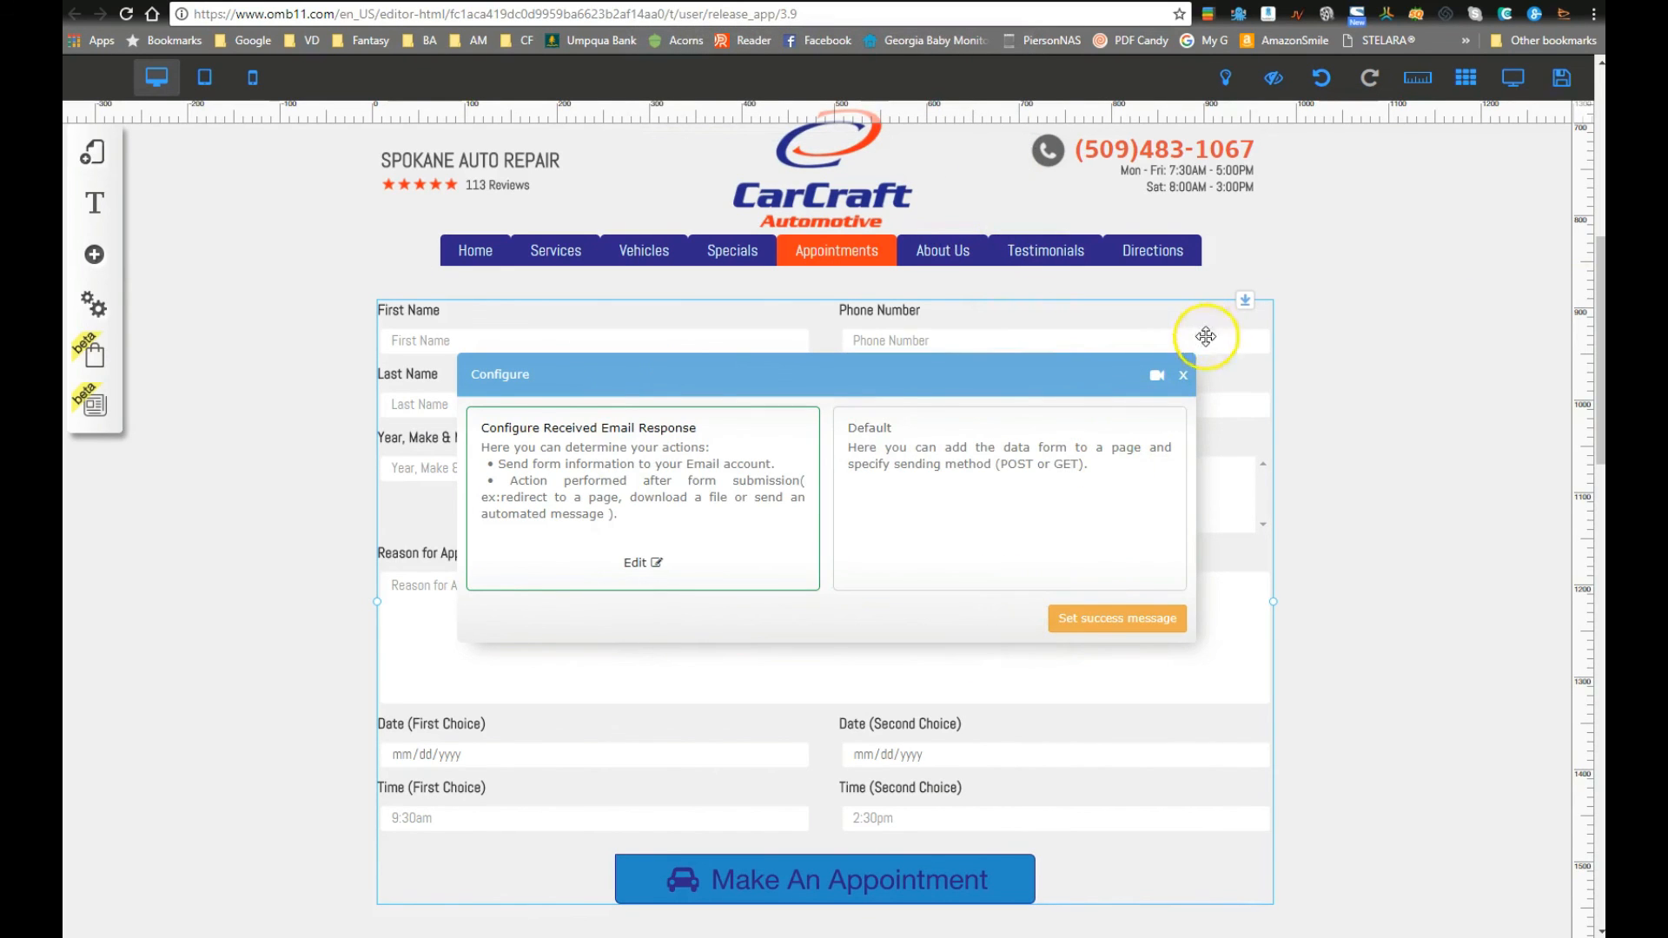
click(1183, 375)
click(1563, 80)
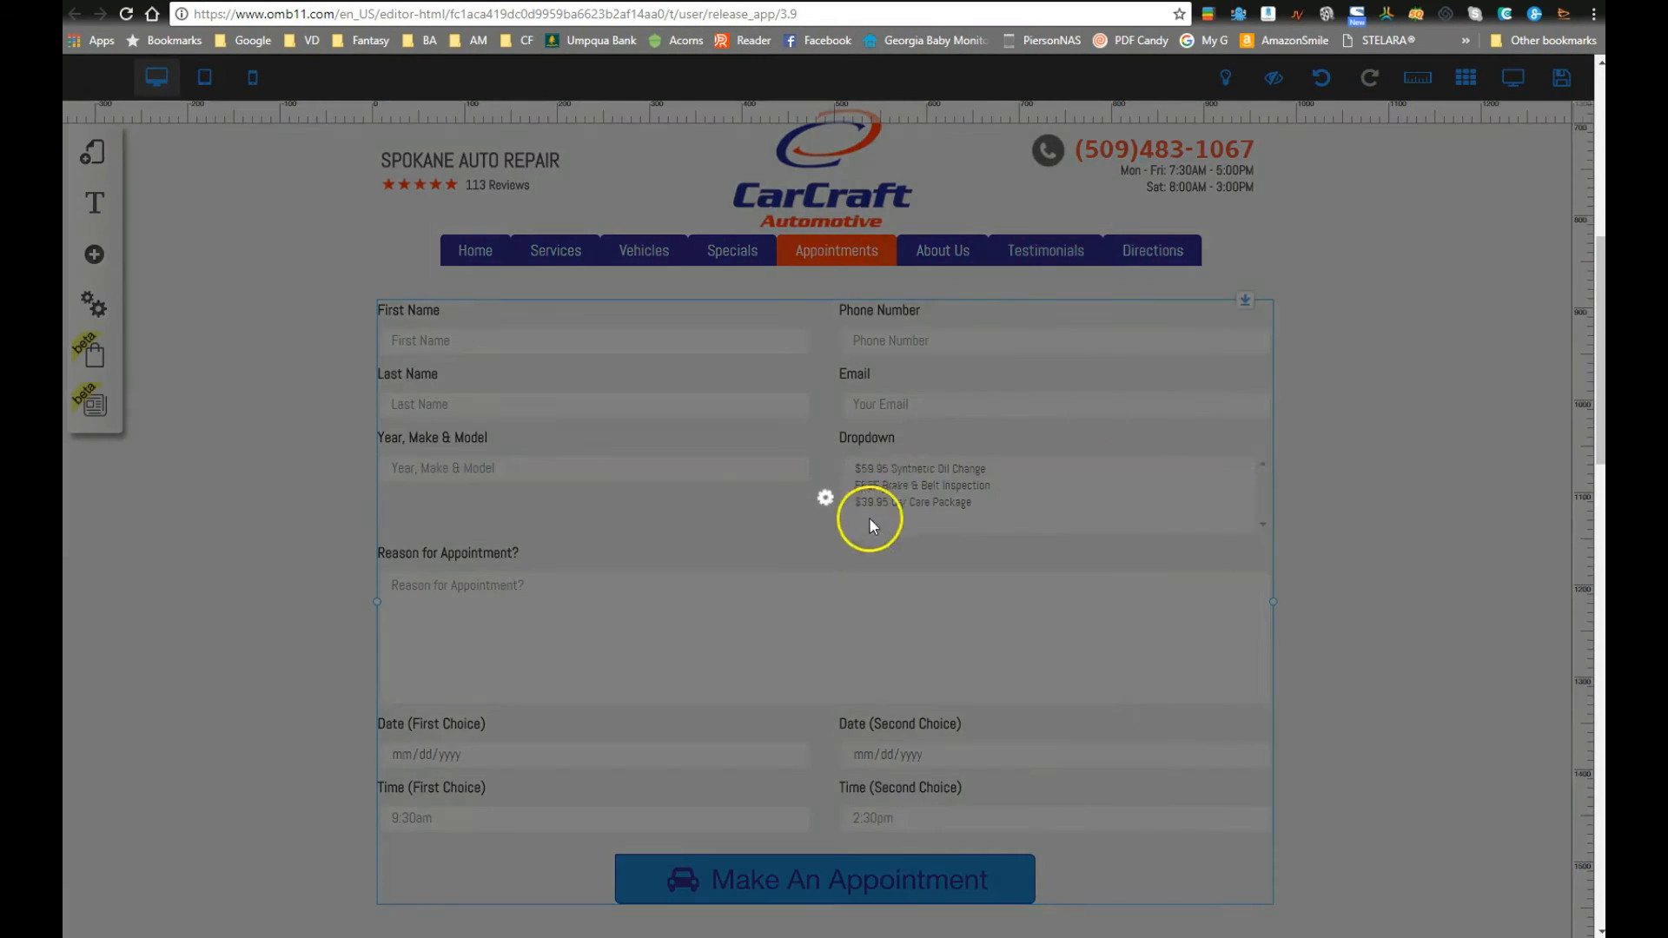
click(1073, 685)
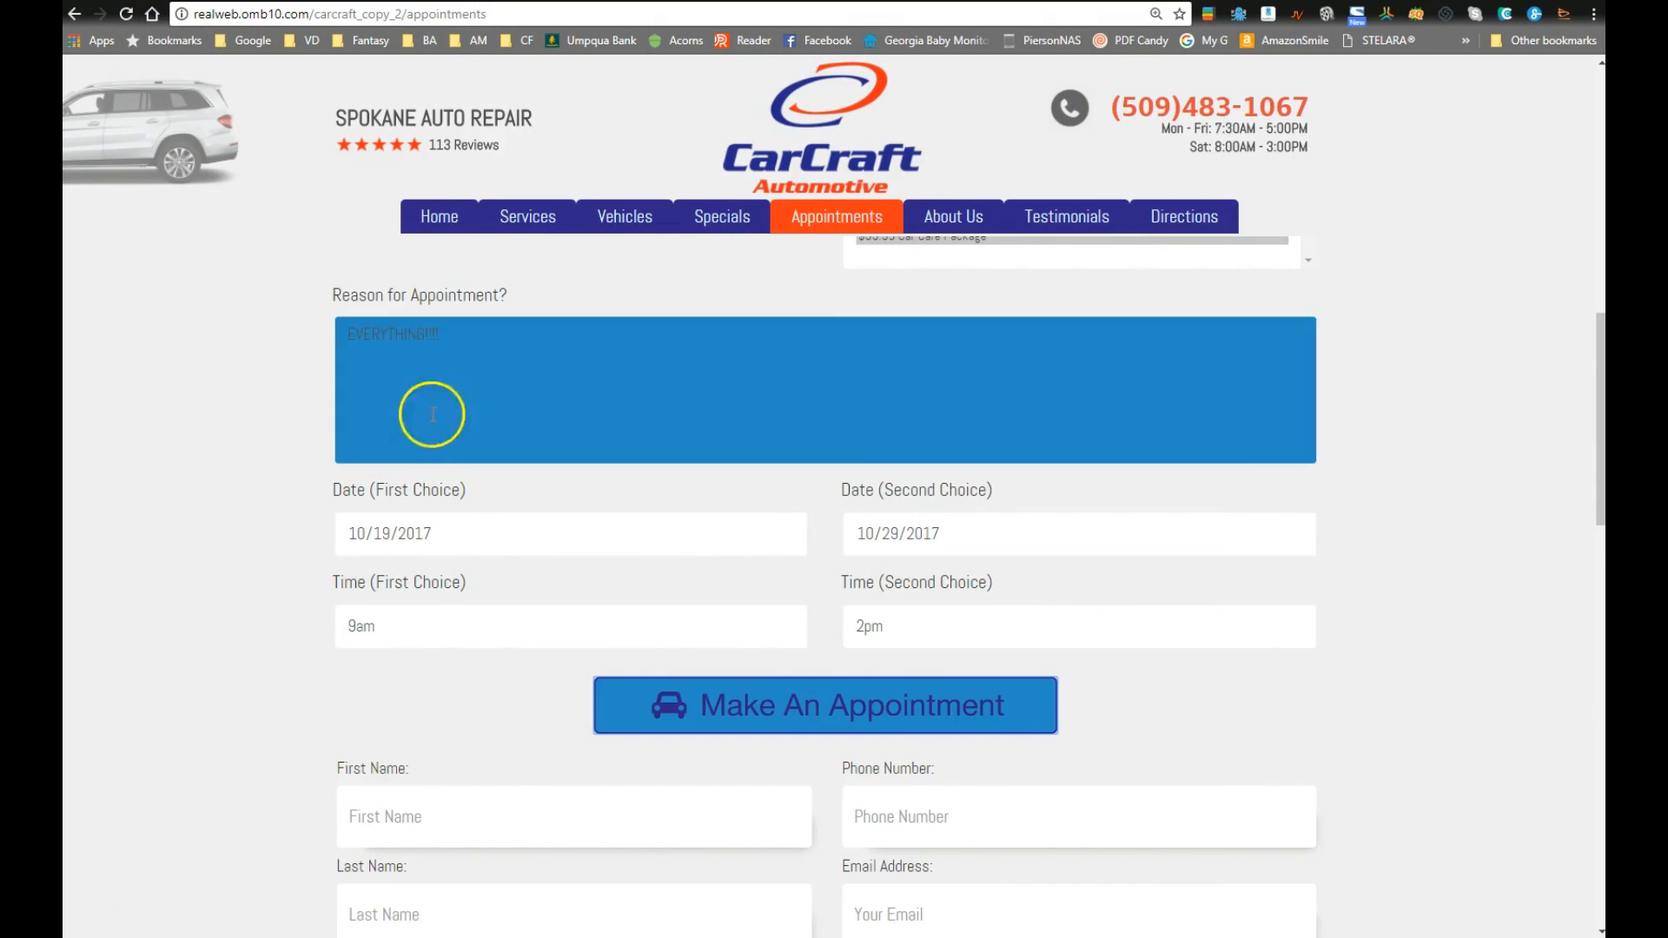
Step: Reload the live appointments page and enter the test customer's first name, last name and phone number
click(126, 14)
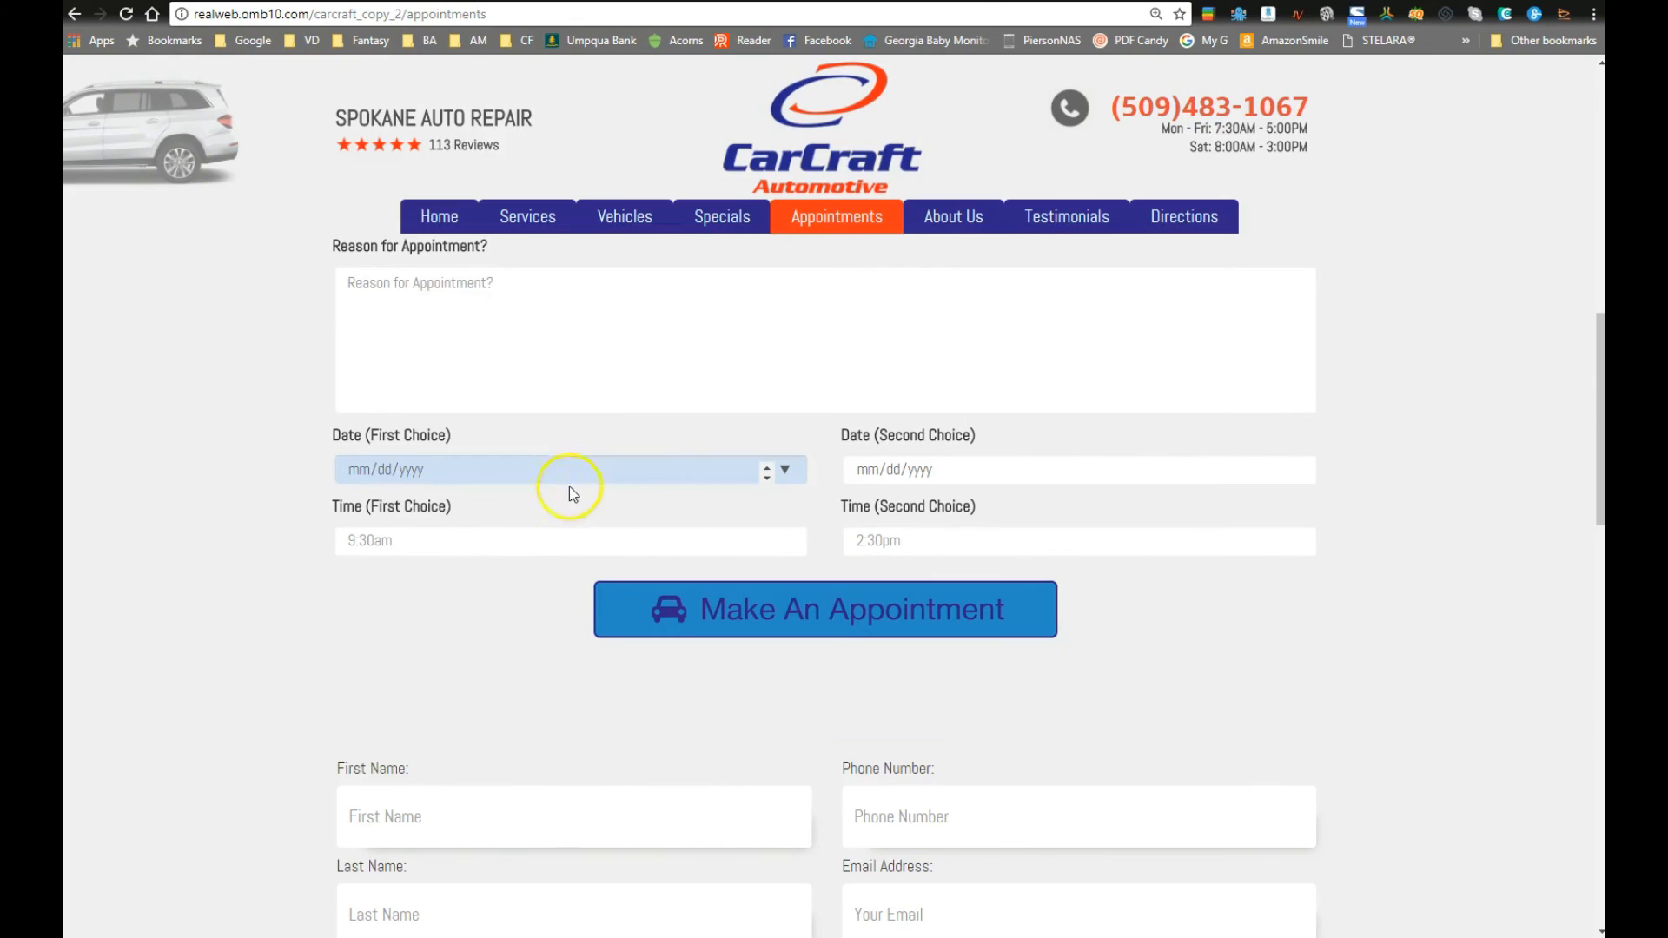
scroll(619, 481, up, 2)
scroll(619, 481, up, 2)
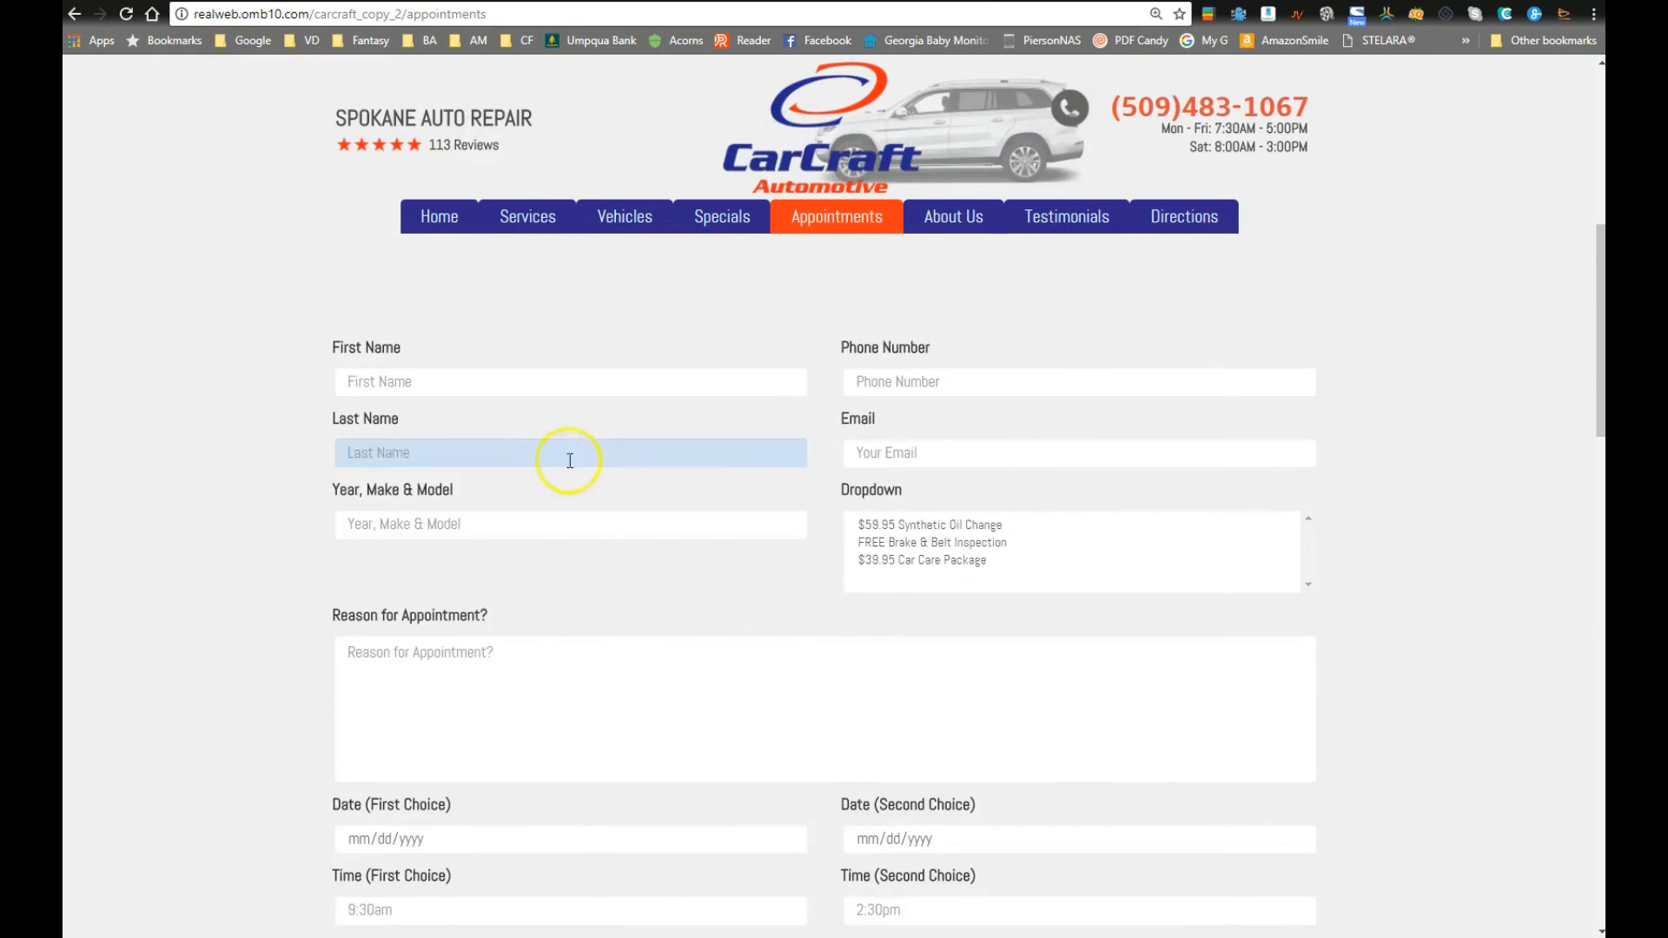
click(496, 383)
text(Joe)
key(Tab)
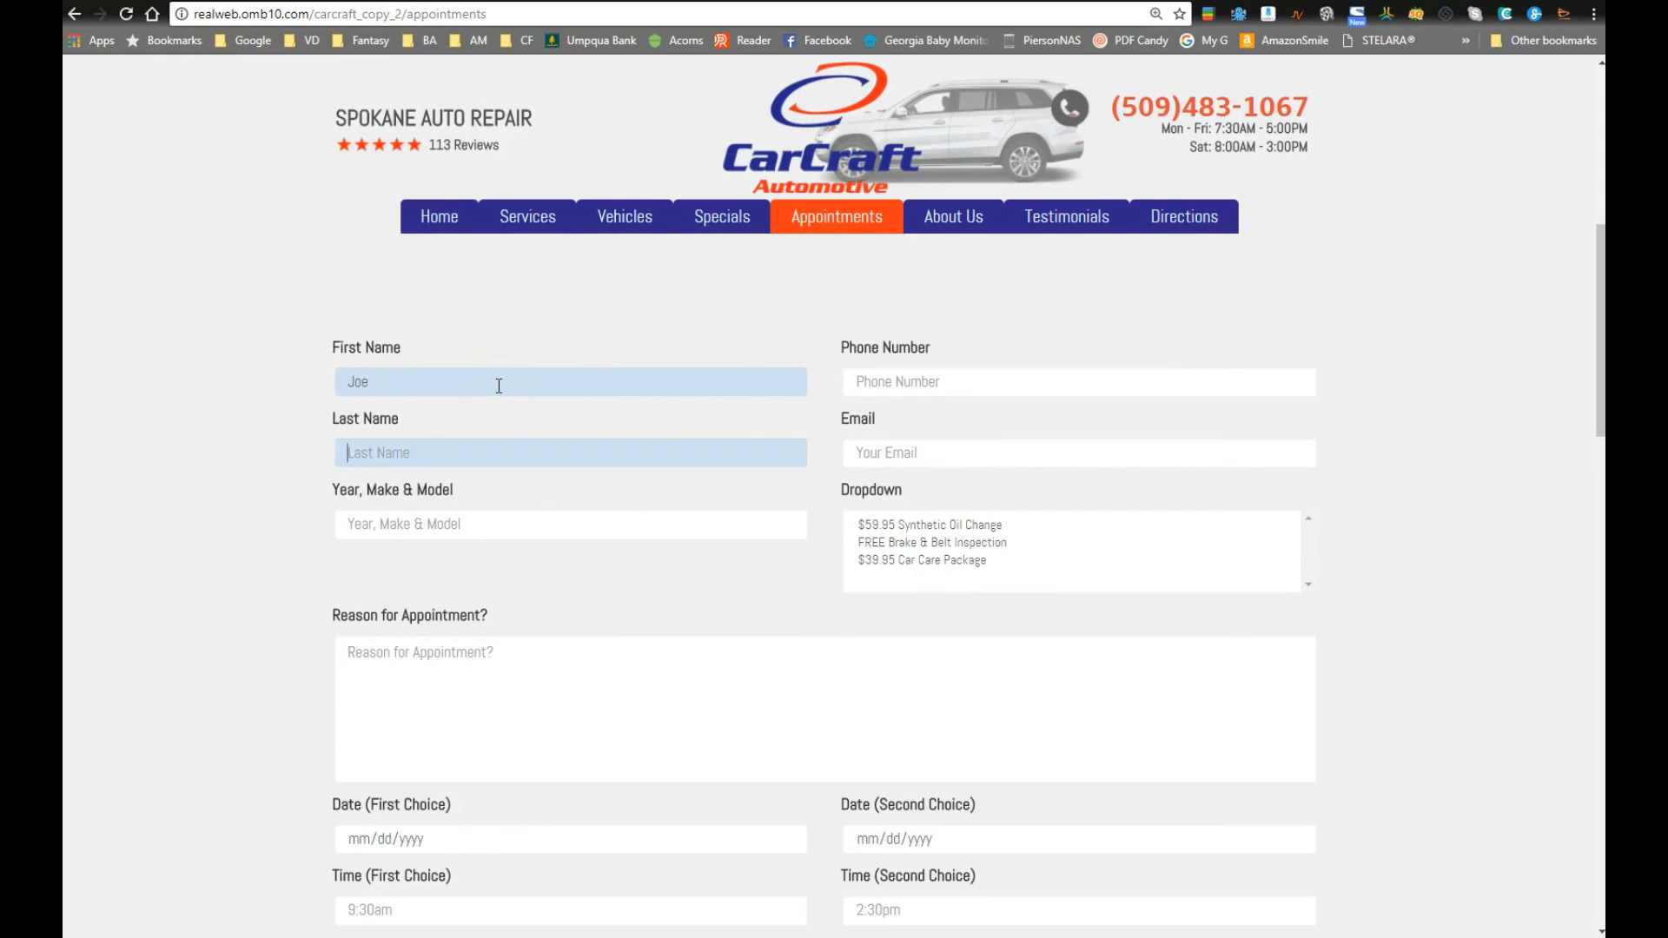
text(Smith)
key(Tab)
text((509) 123-456)
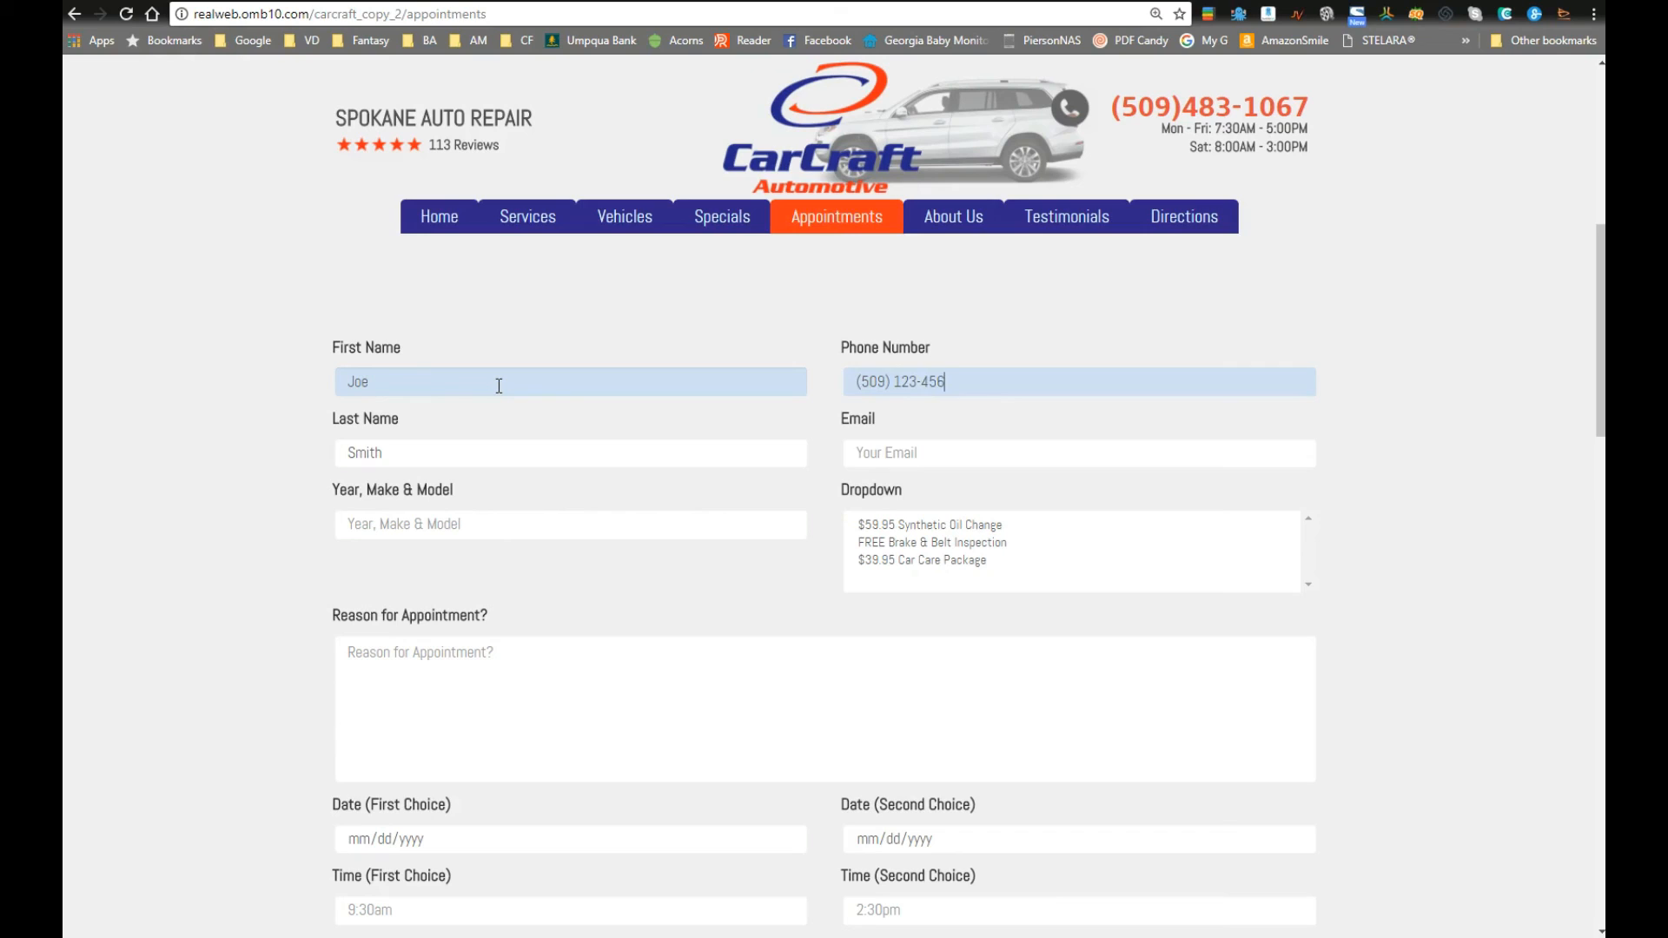
text(7)
Step: Enter the customer's e-mail, vehicle 2009 Mazda CRX, and the $59.95 Synthetic Oil Change service
key(Tab)
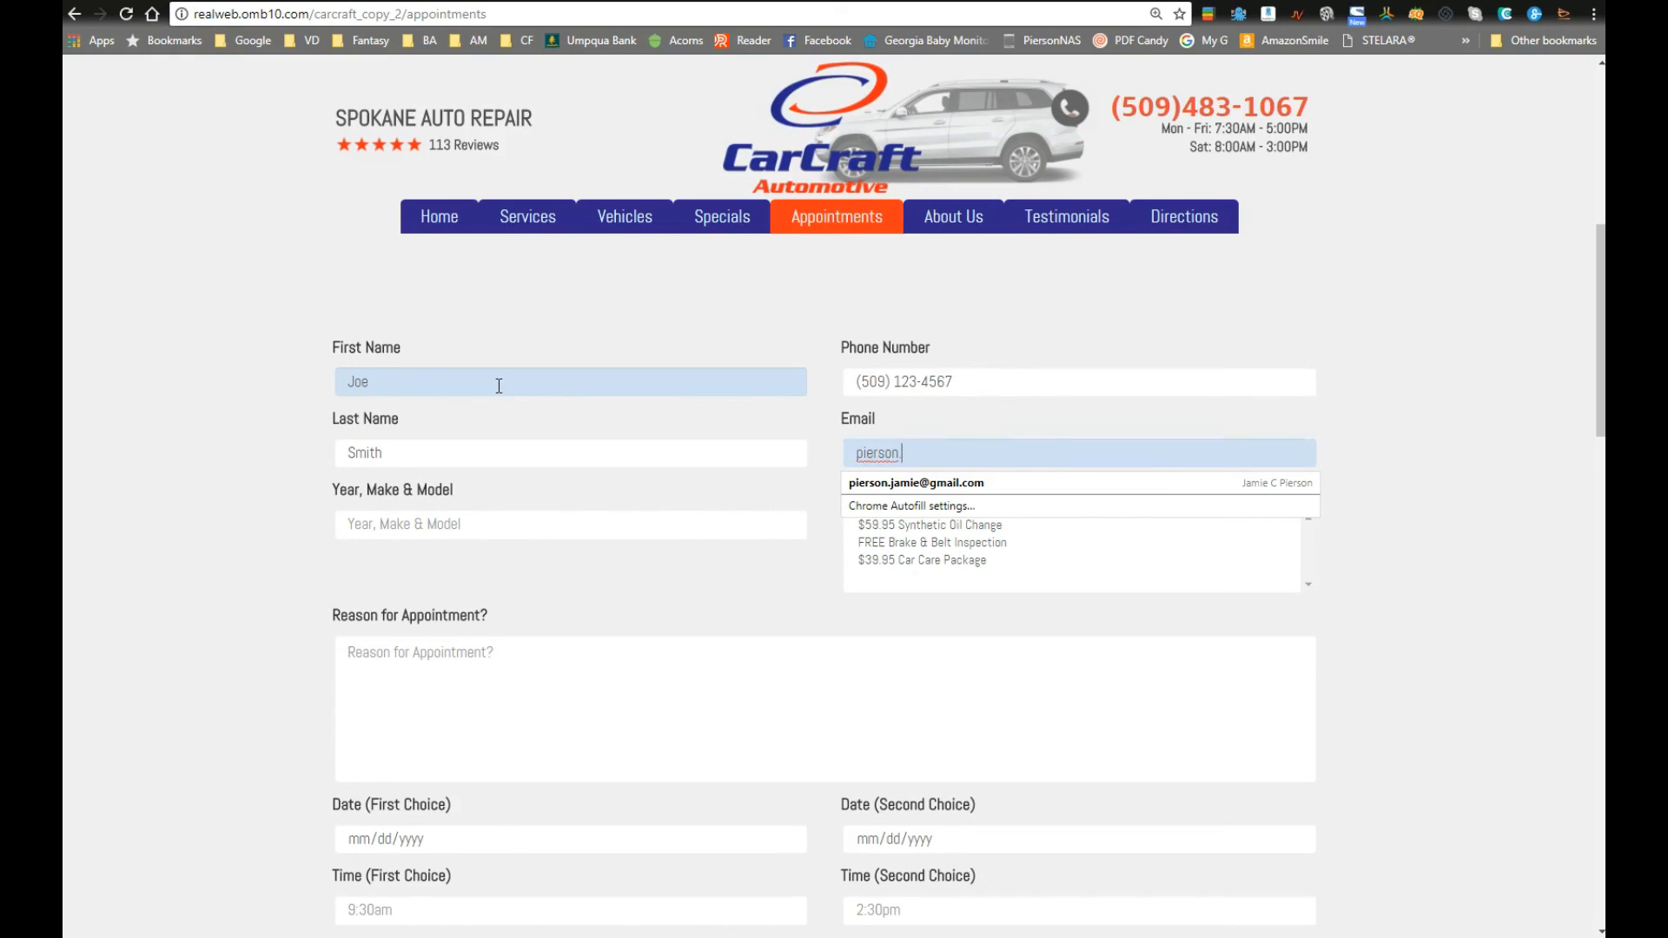
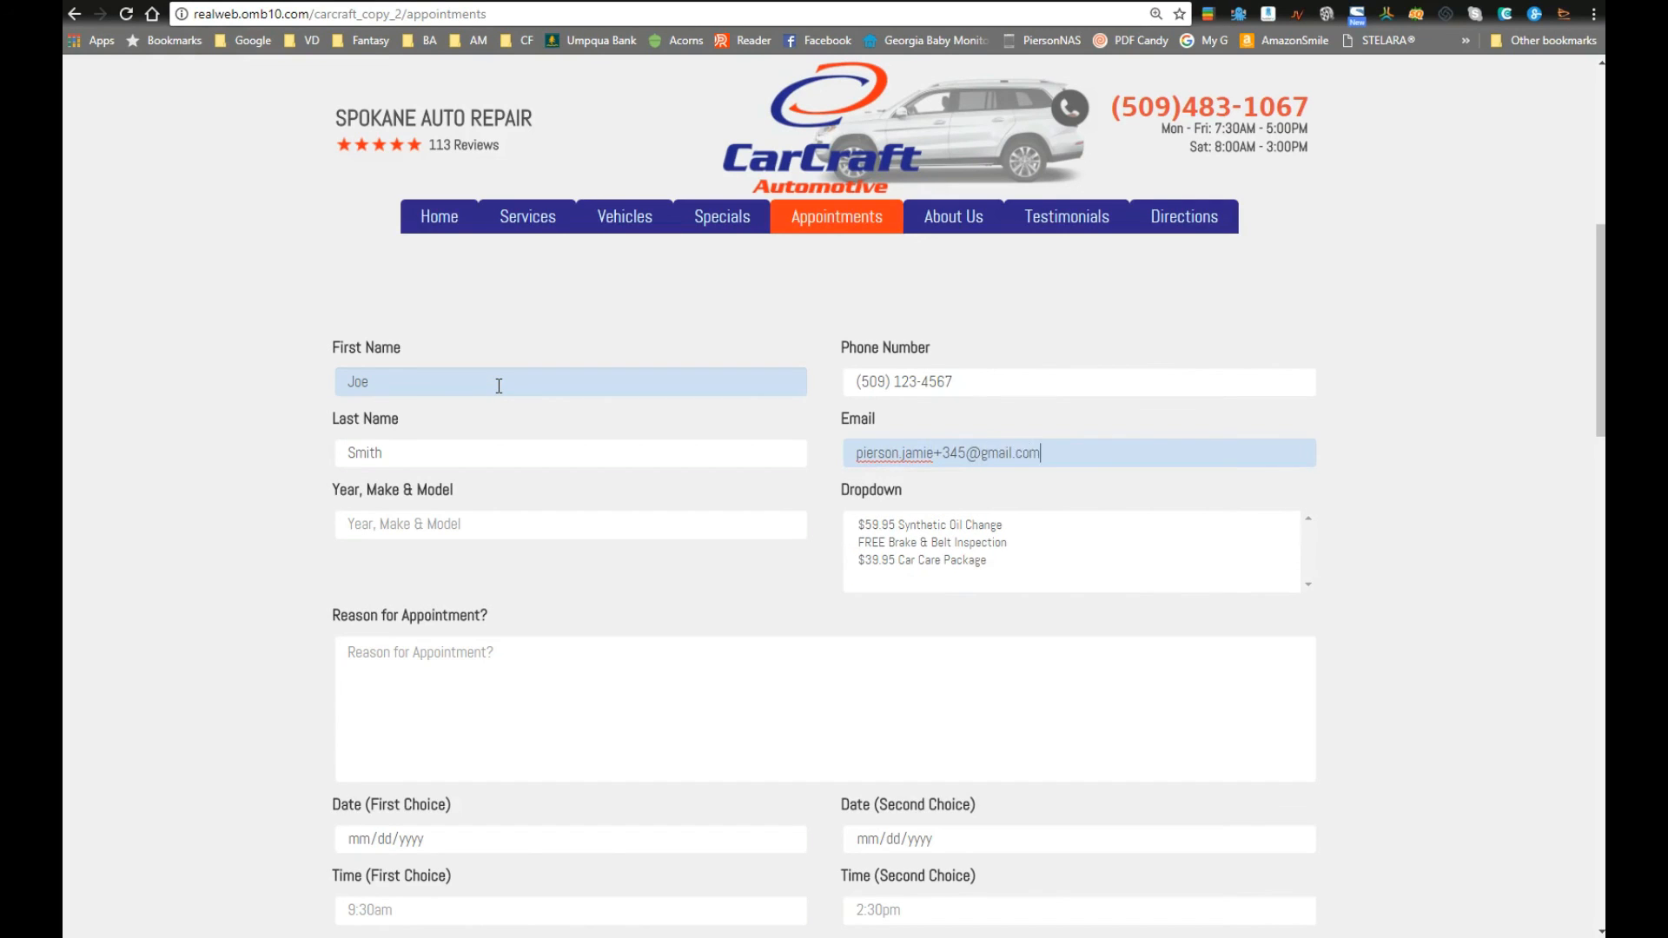
key(Tab)
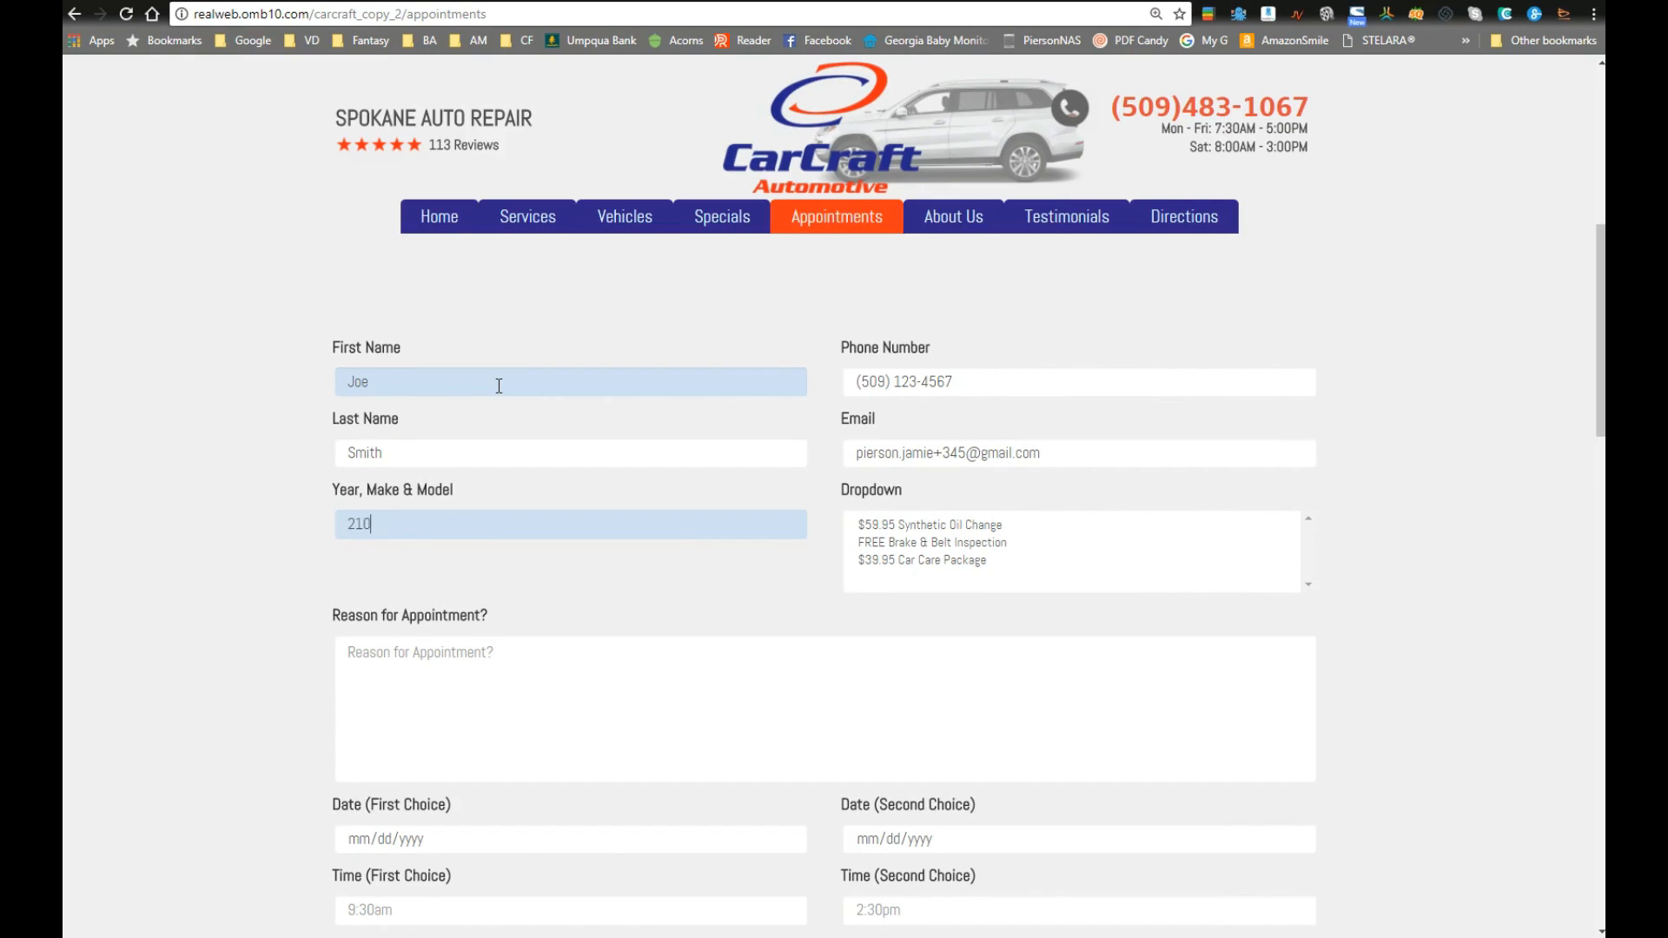
text(21)
key(BackSpace)
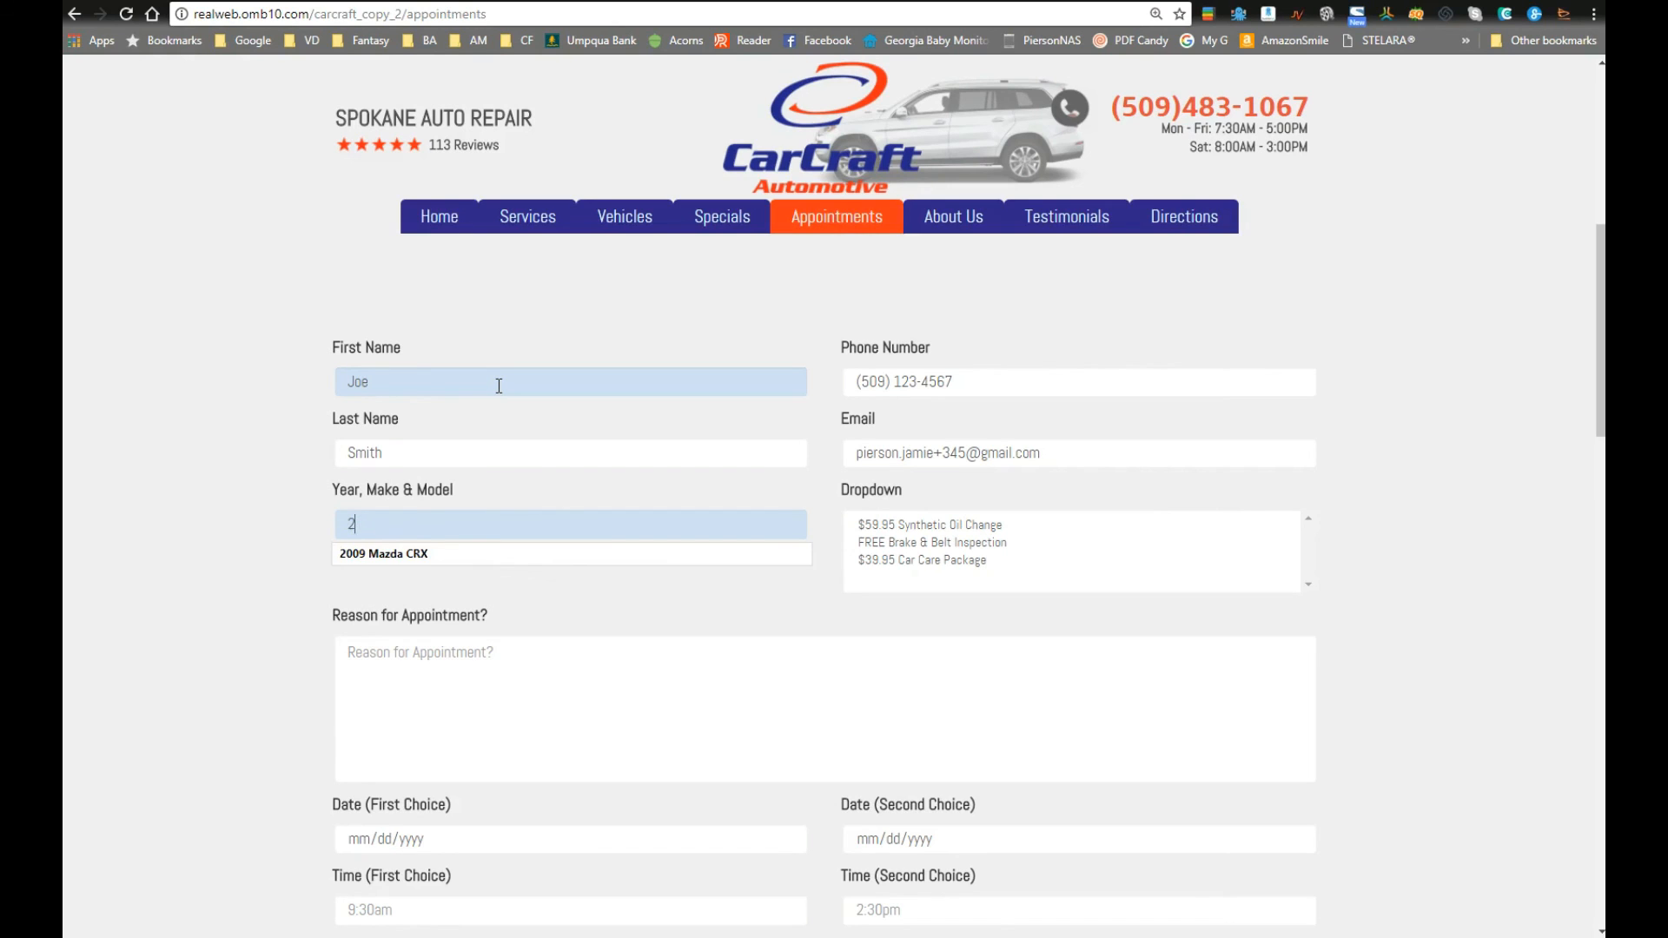
key(Down)
key(Tab)
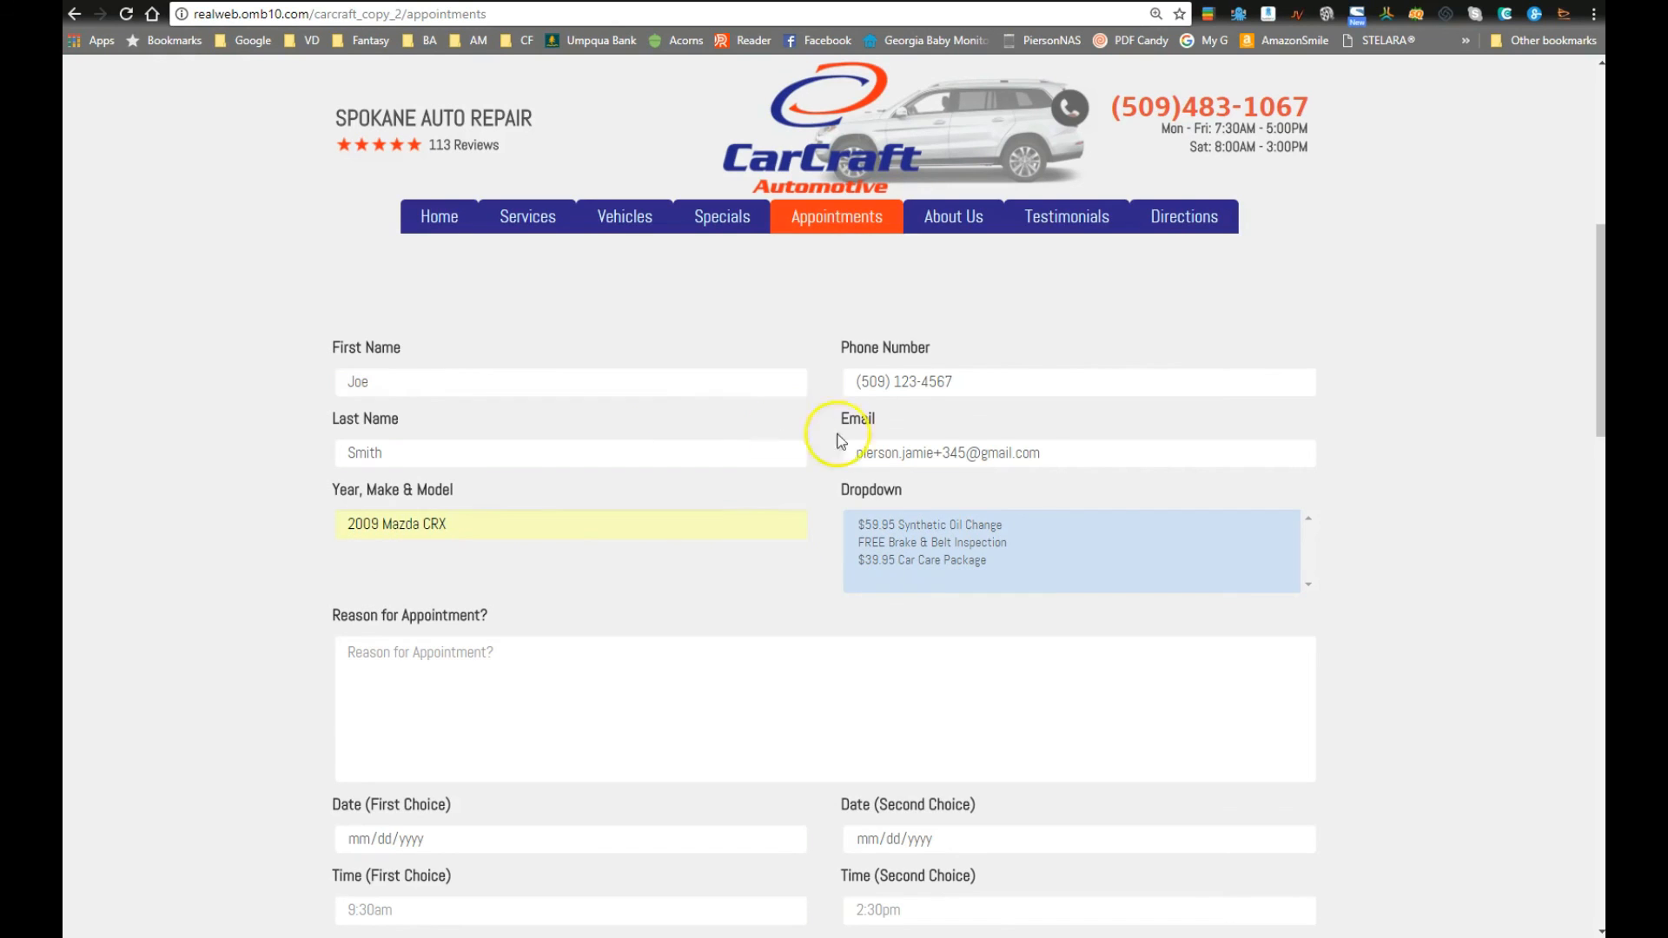
click(908, 525)
Step: Enter the reason for appointment and set October 20 at 9am as first choice
click(687, 685)
text(Everything...)
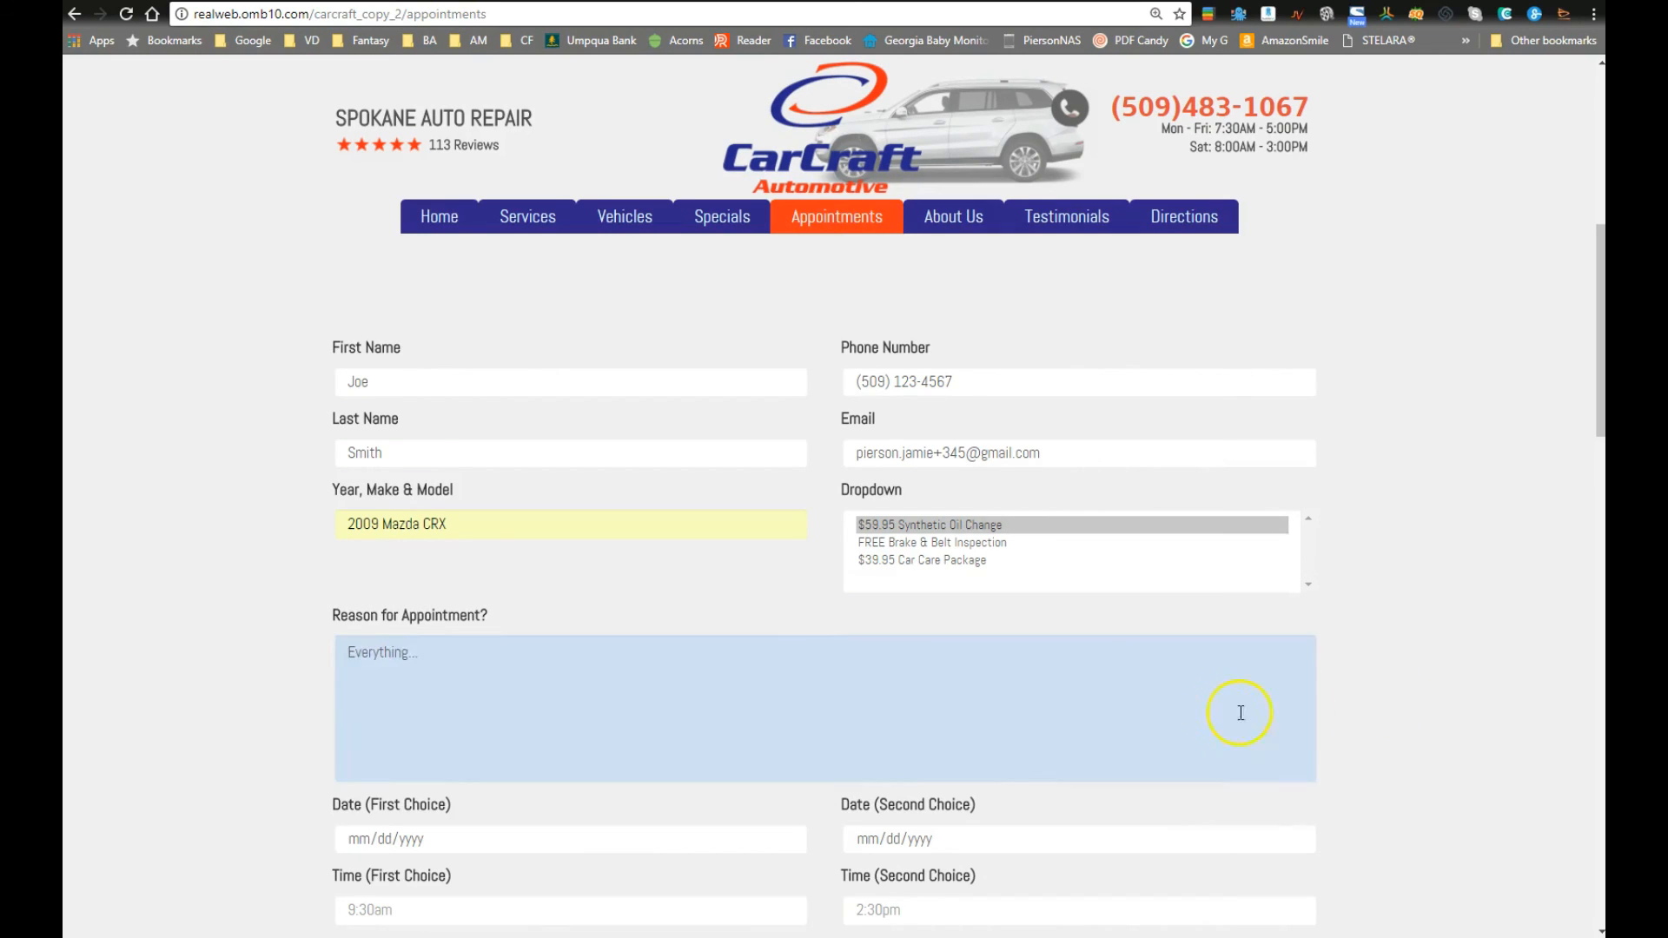
scroll(956, 608, down, 4)
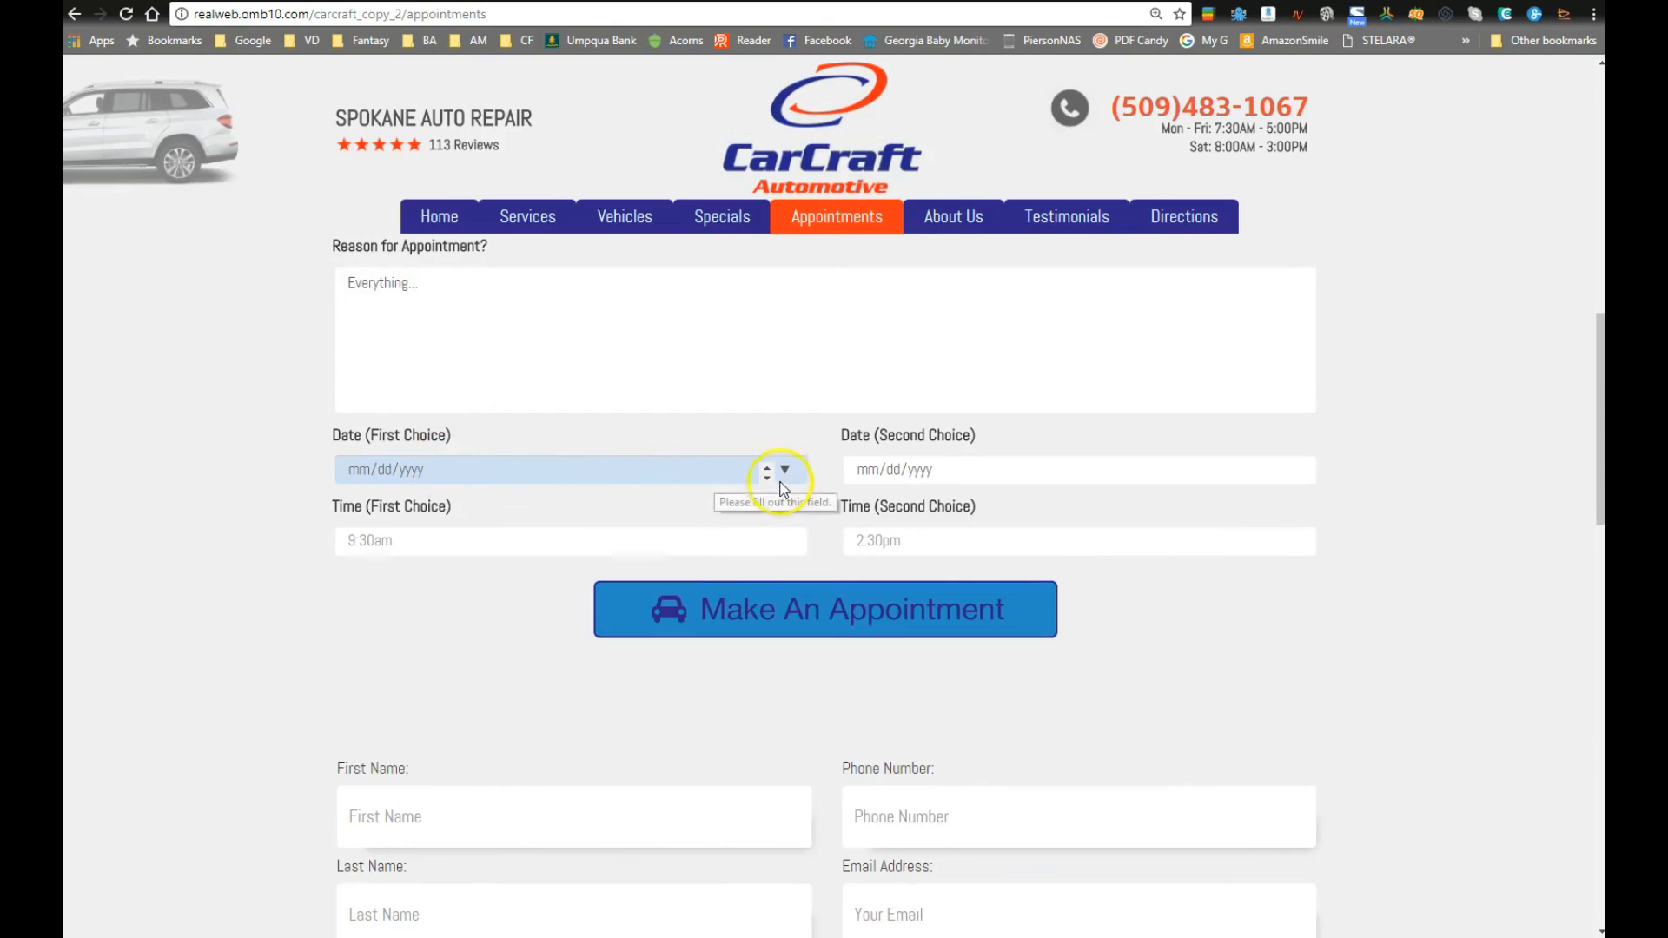
click(784, 470)
click(531, 622)
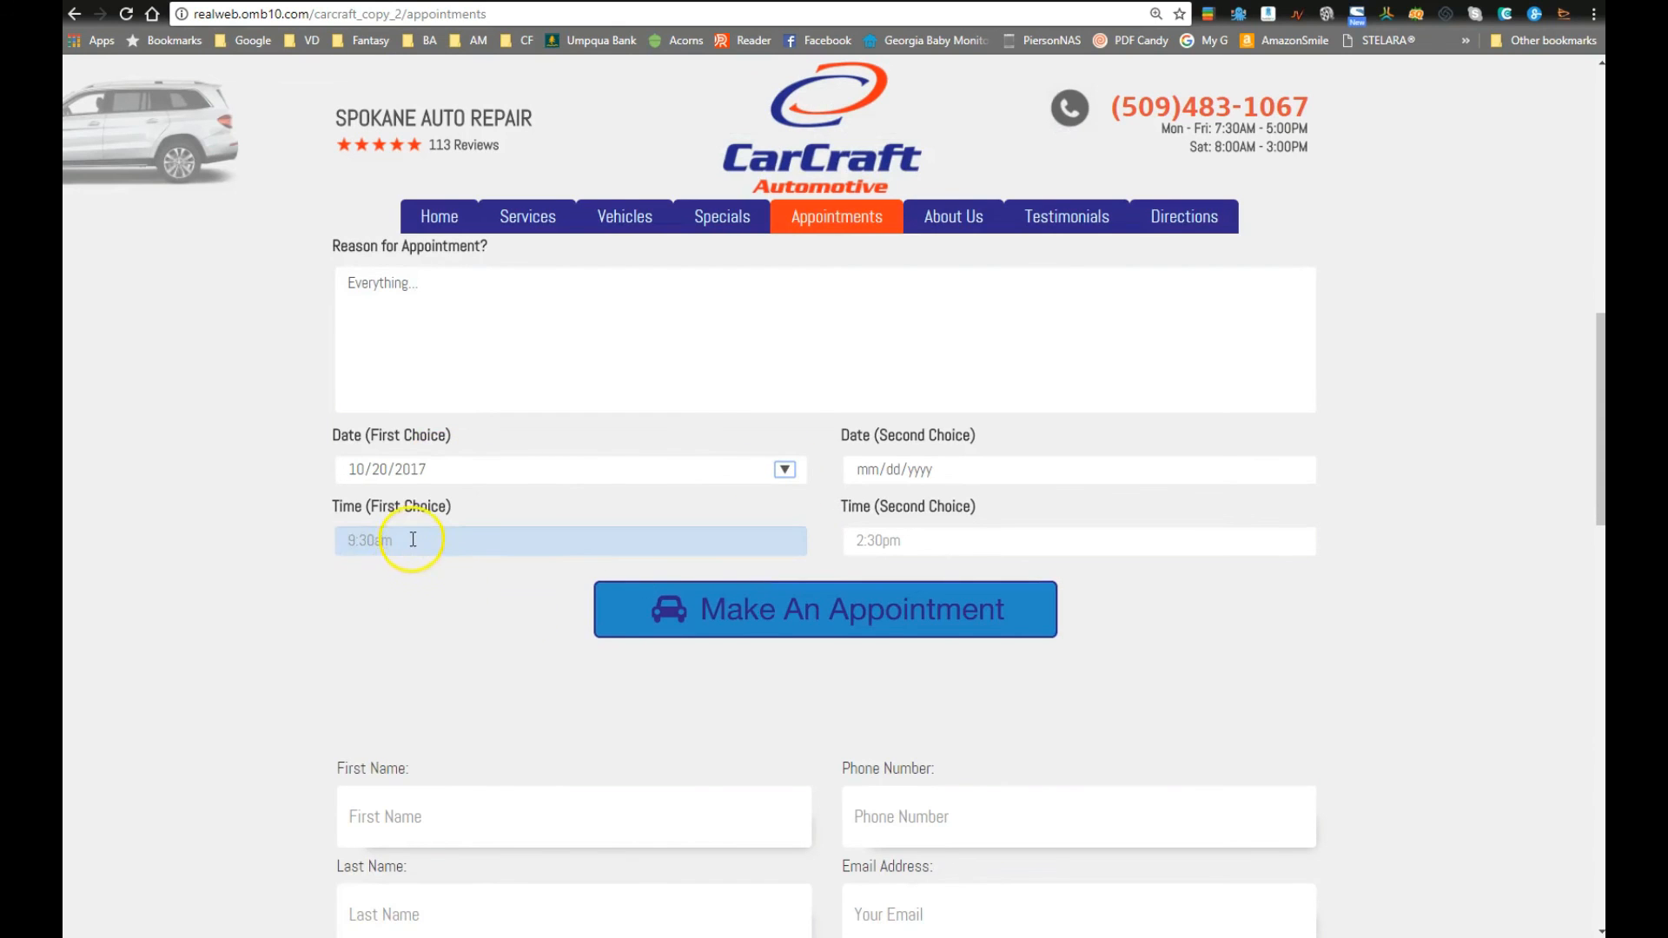
text(9am)
key(Tab)
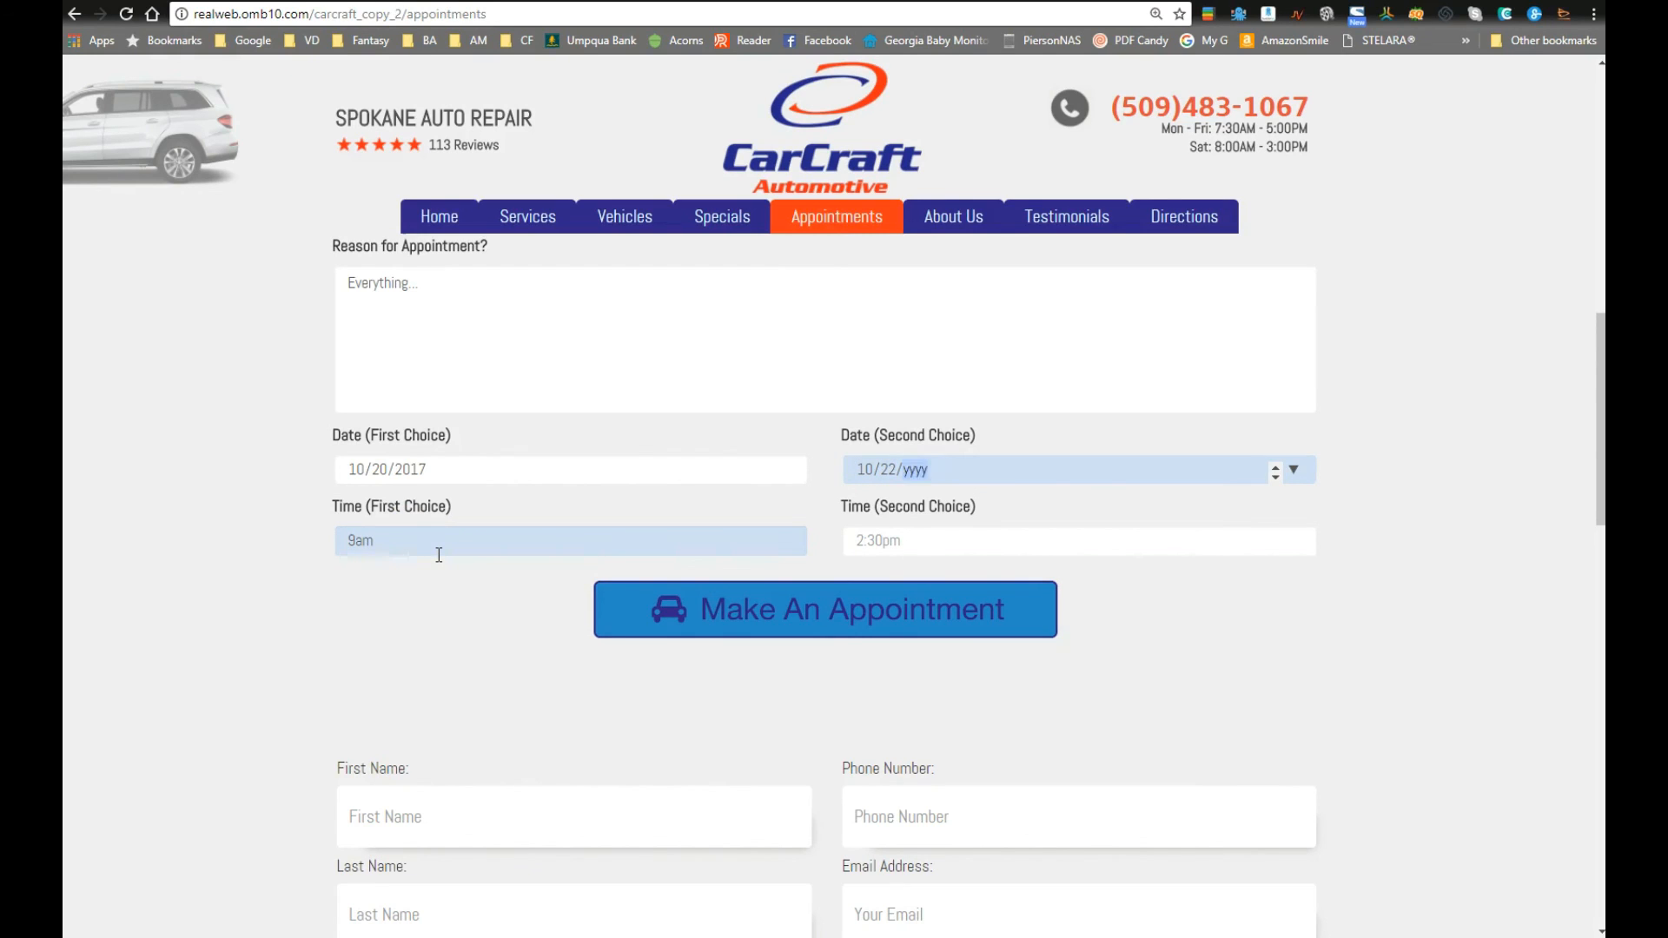
Step: Fill in the second-choice date and time, then submit the appointment request
text(7)
key(Tab)
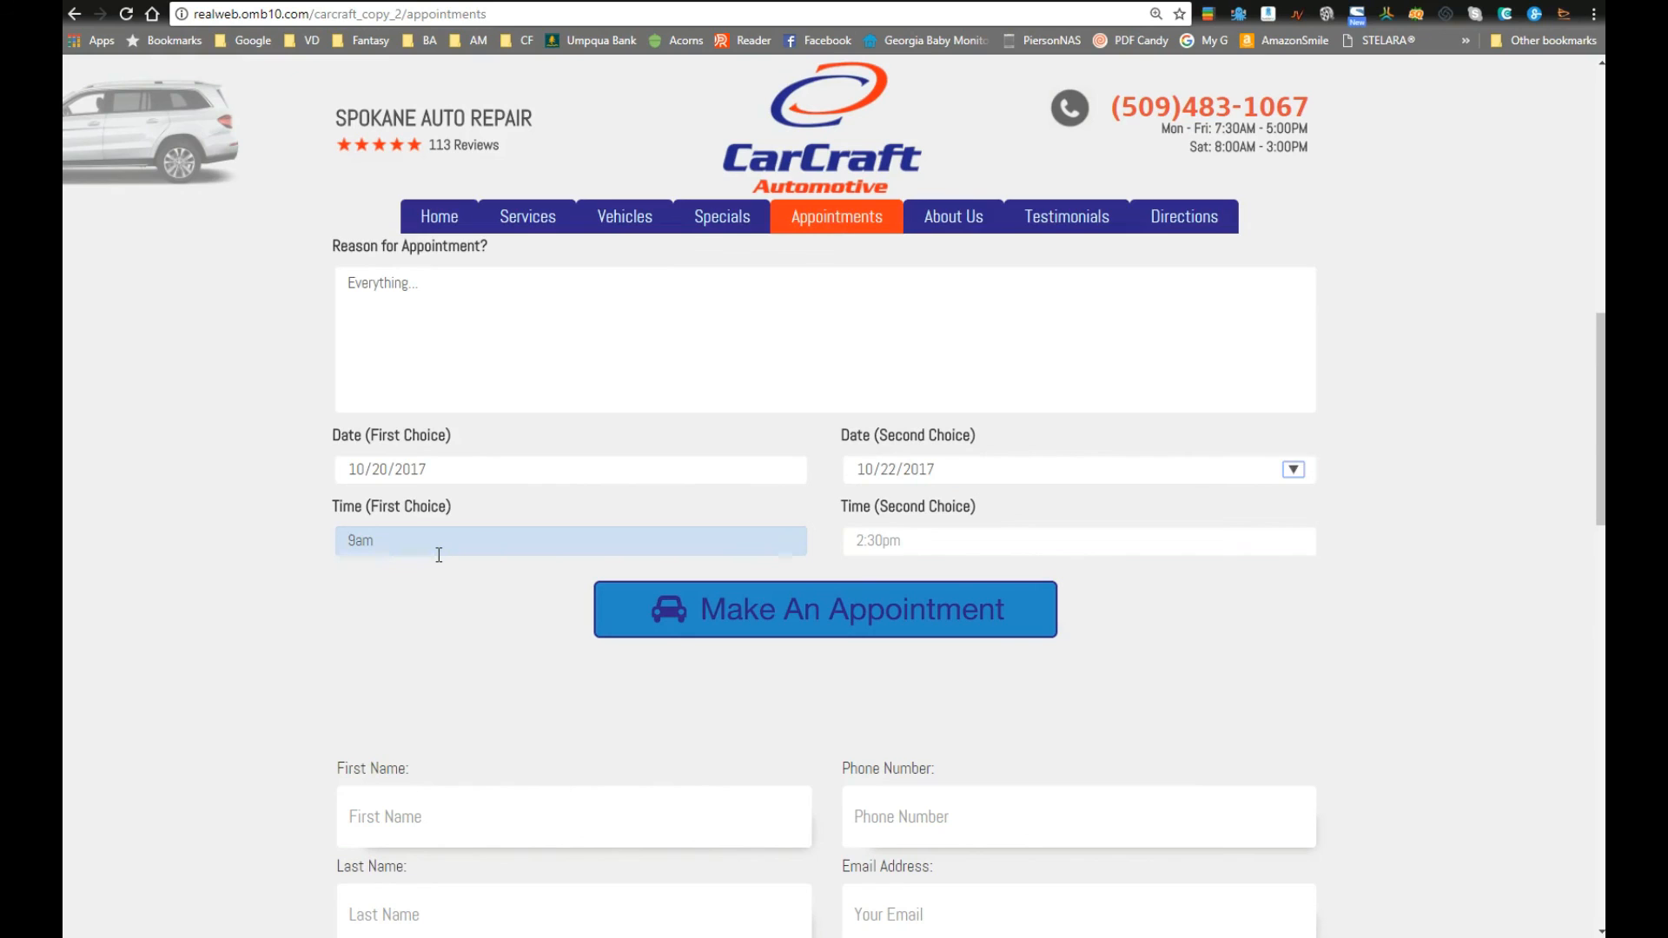
key(Tab)
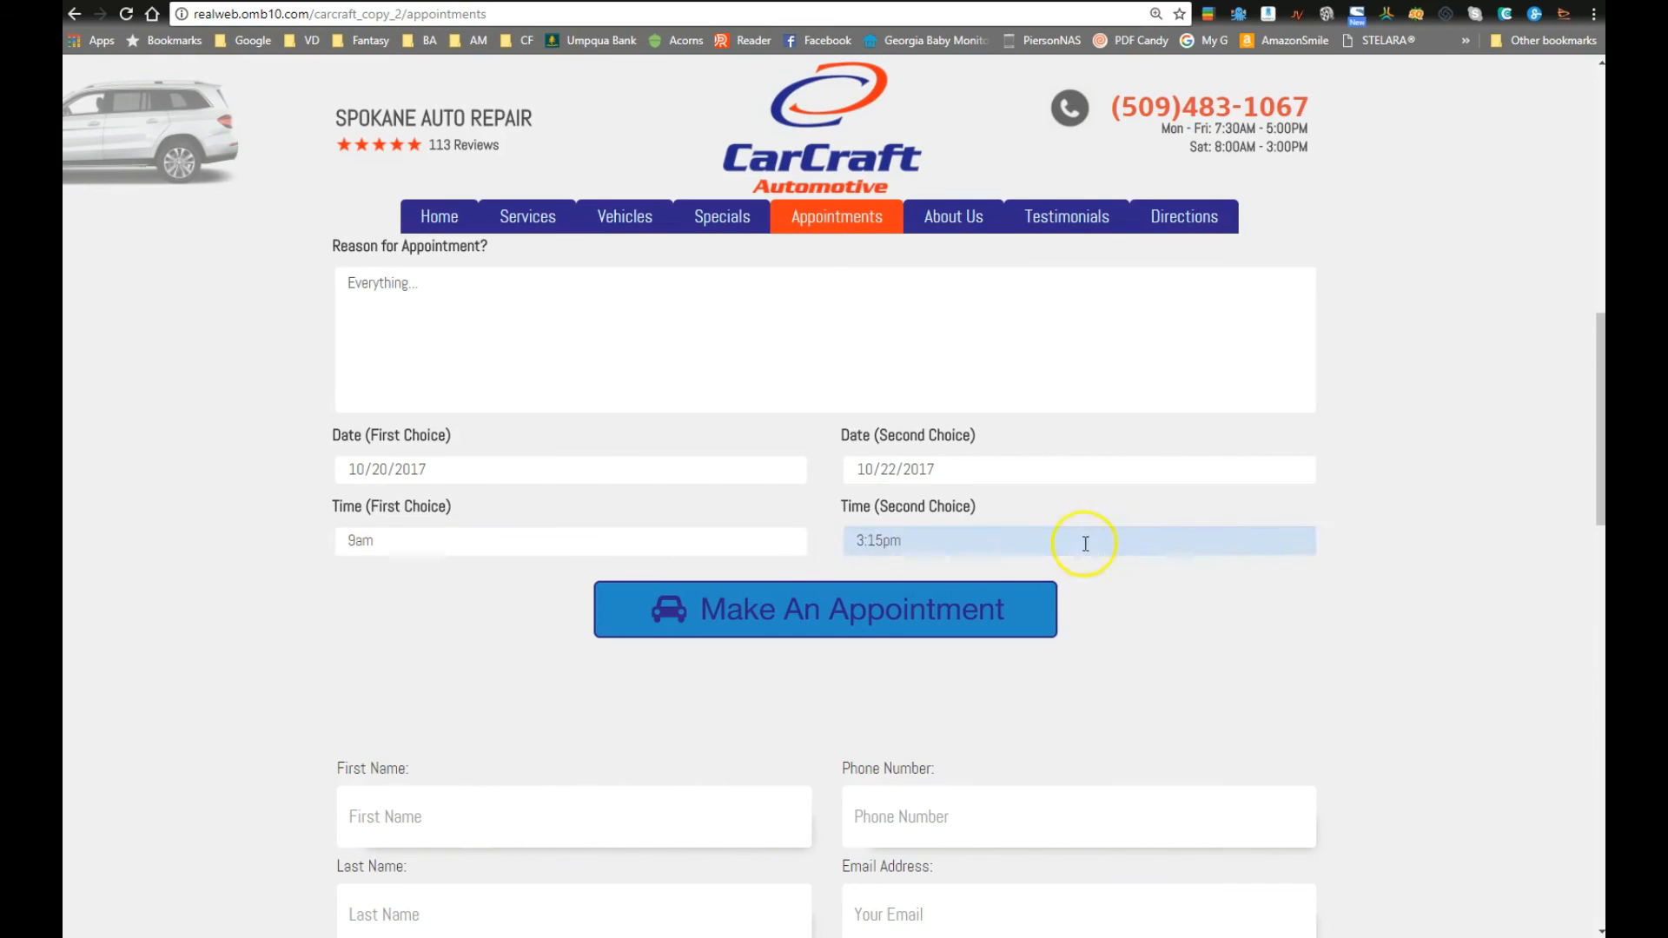
scroll(892, 450, up, 7)
scroll(726, 483, down, 5)
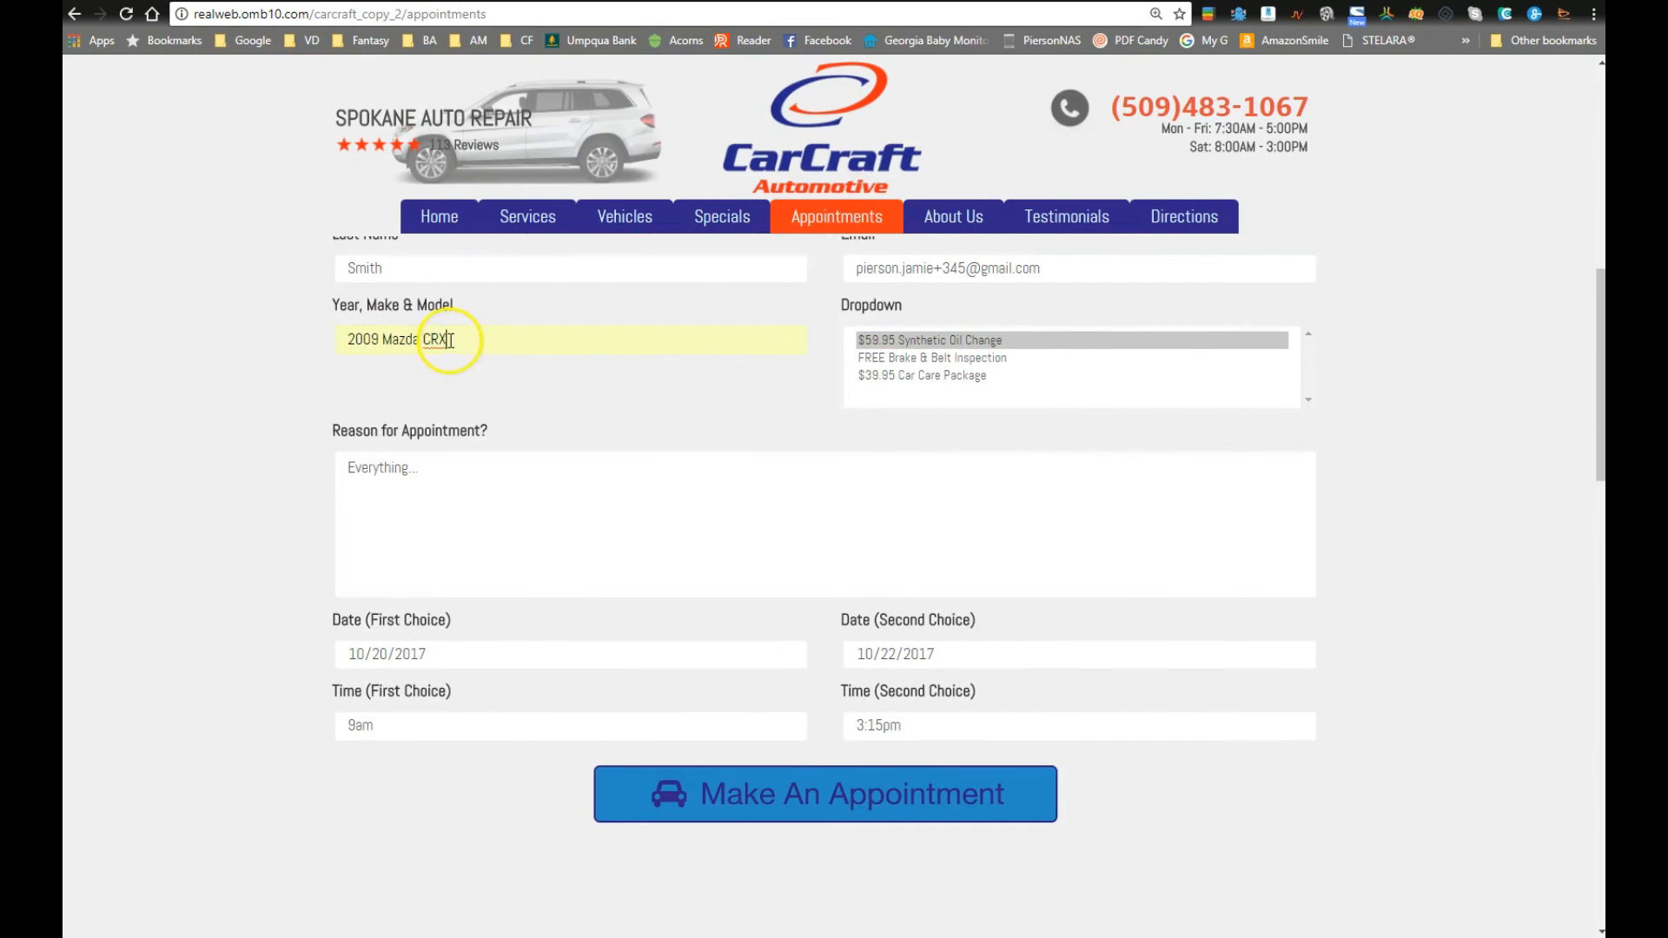
click(811, 789)
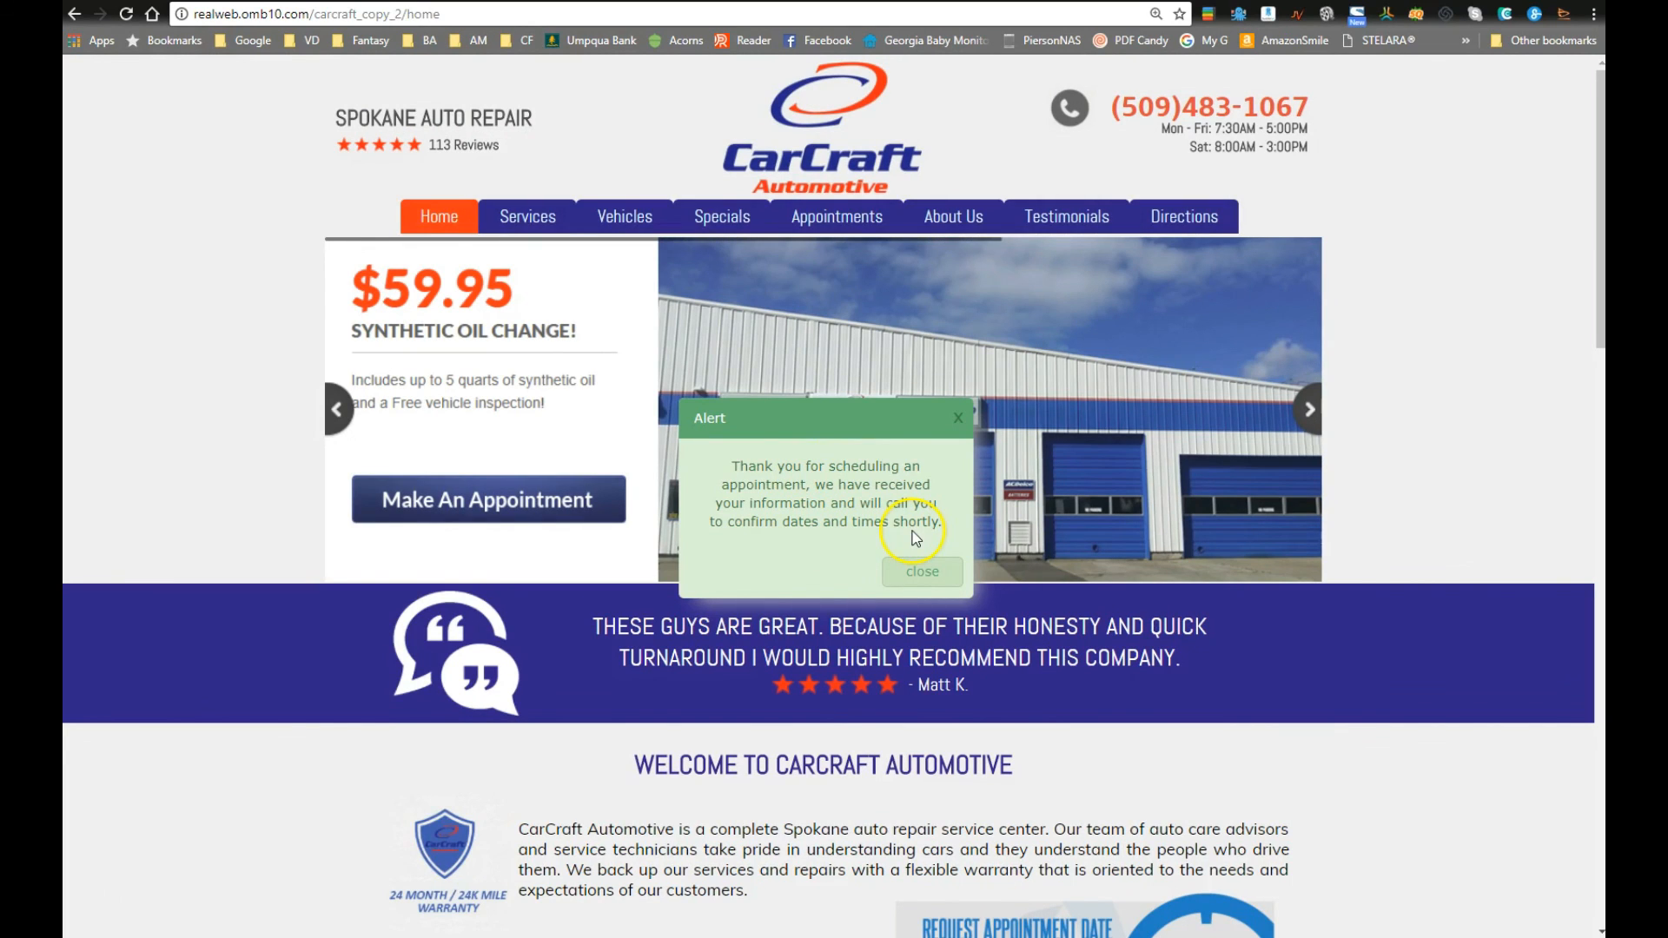
Step: Dismiss the thank-you alert, look over the CarCraft home page, then switch to Google Inbox
click(923, 573)
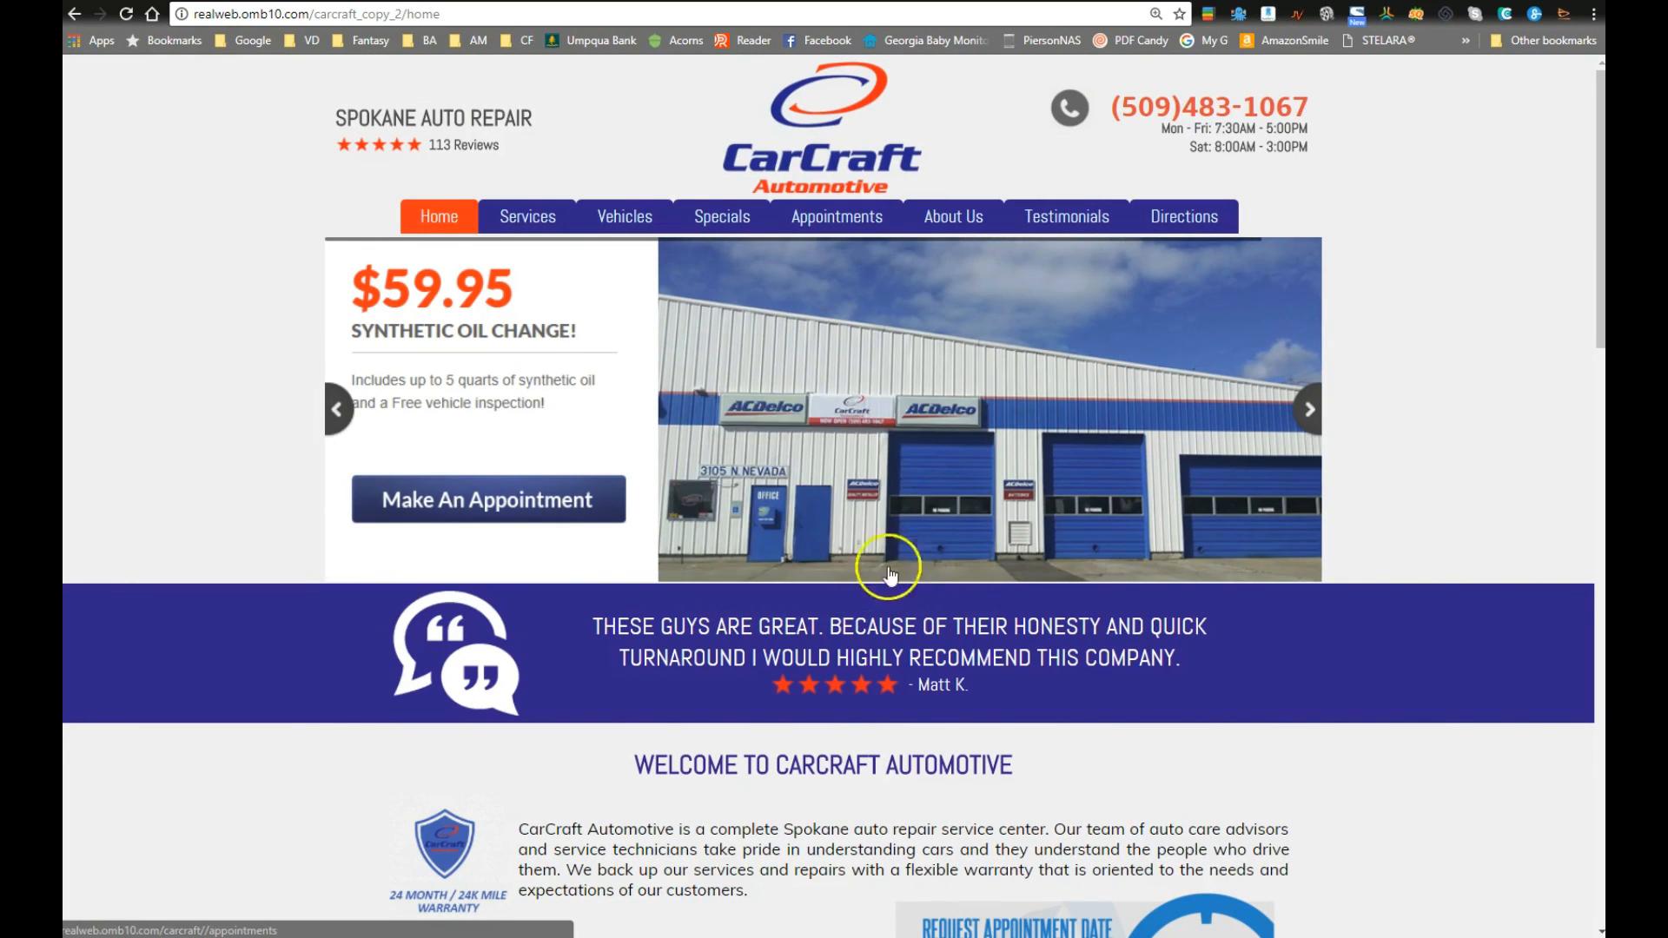
scroll(738, 621, down, 6)
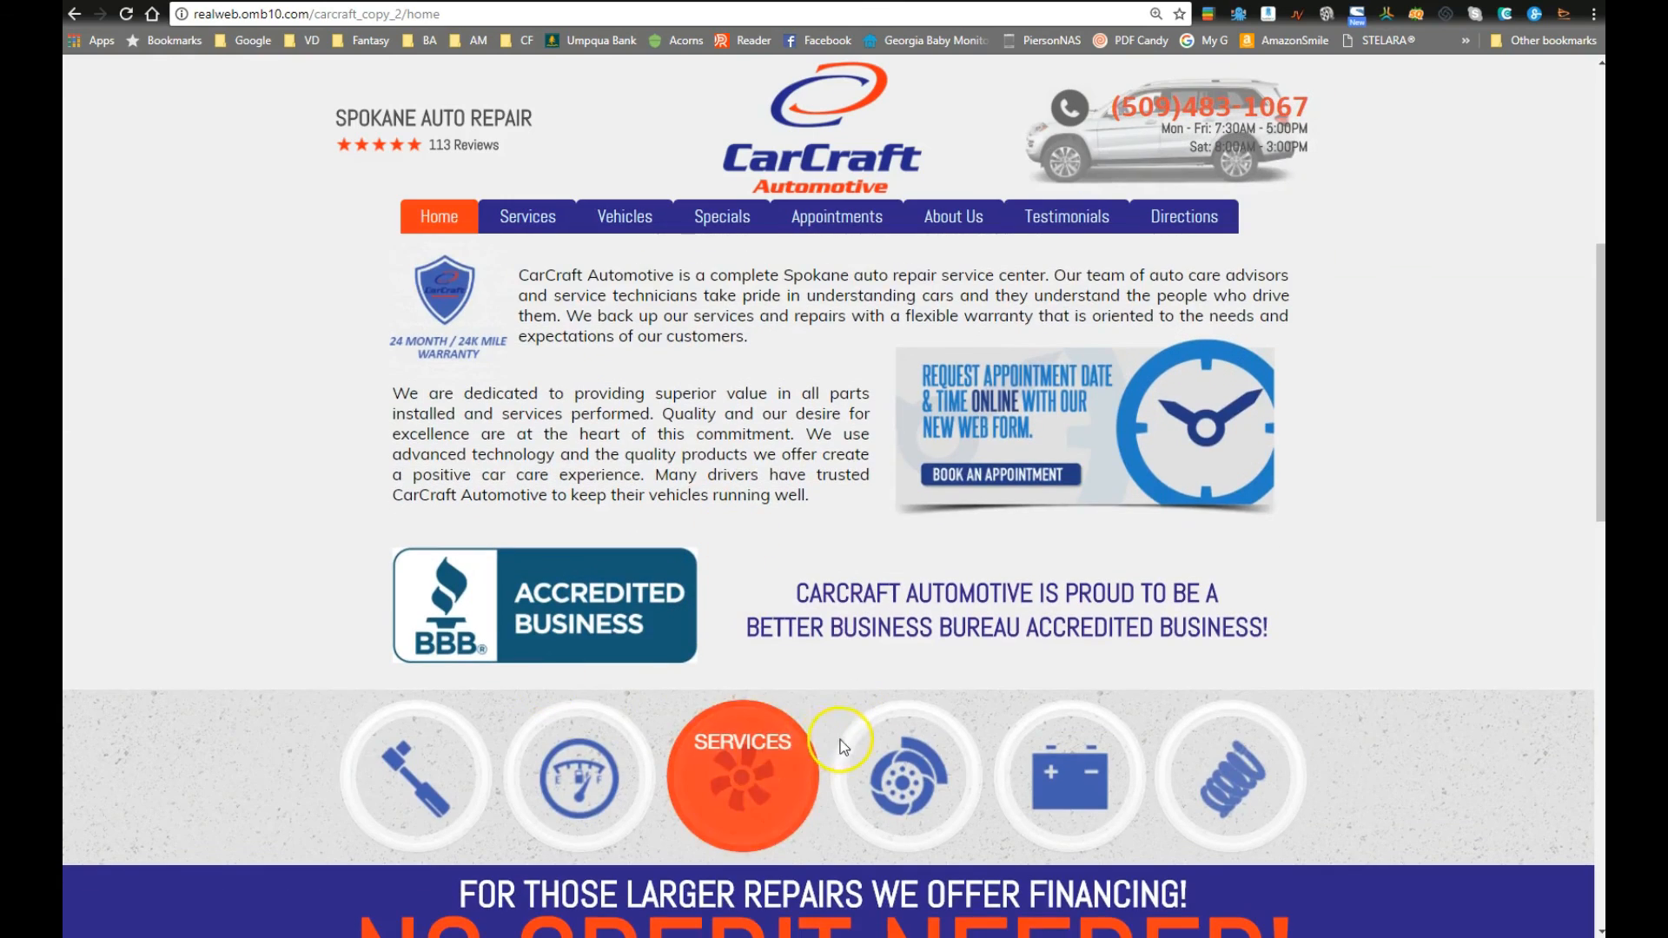
scroll(668, 612, down, 1)
scroll(668, 608, up, 5)
scroll(665, 599, up, 3)
scroll(666, 598, down, 10)
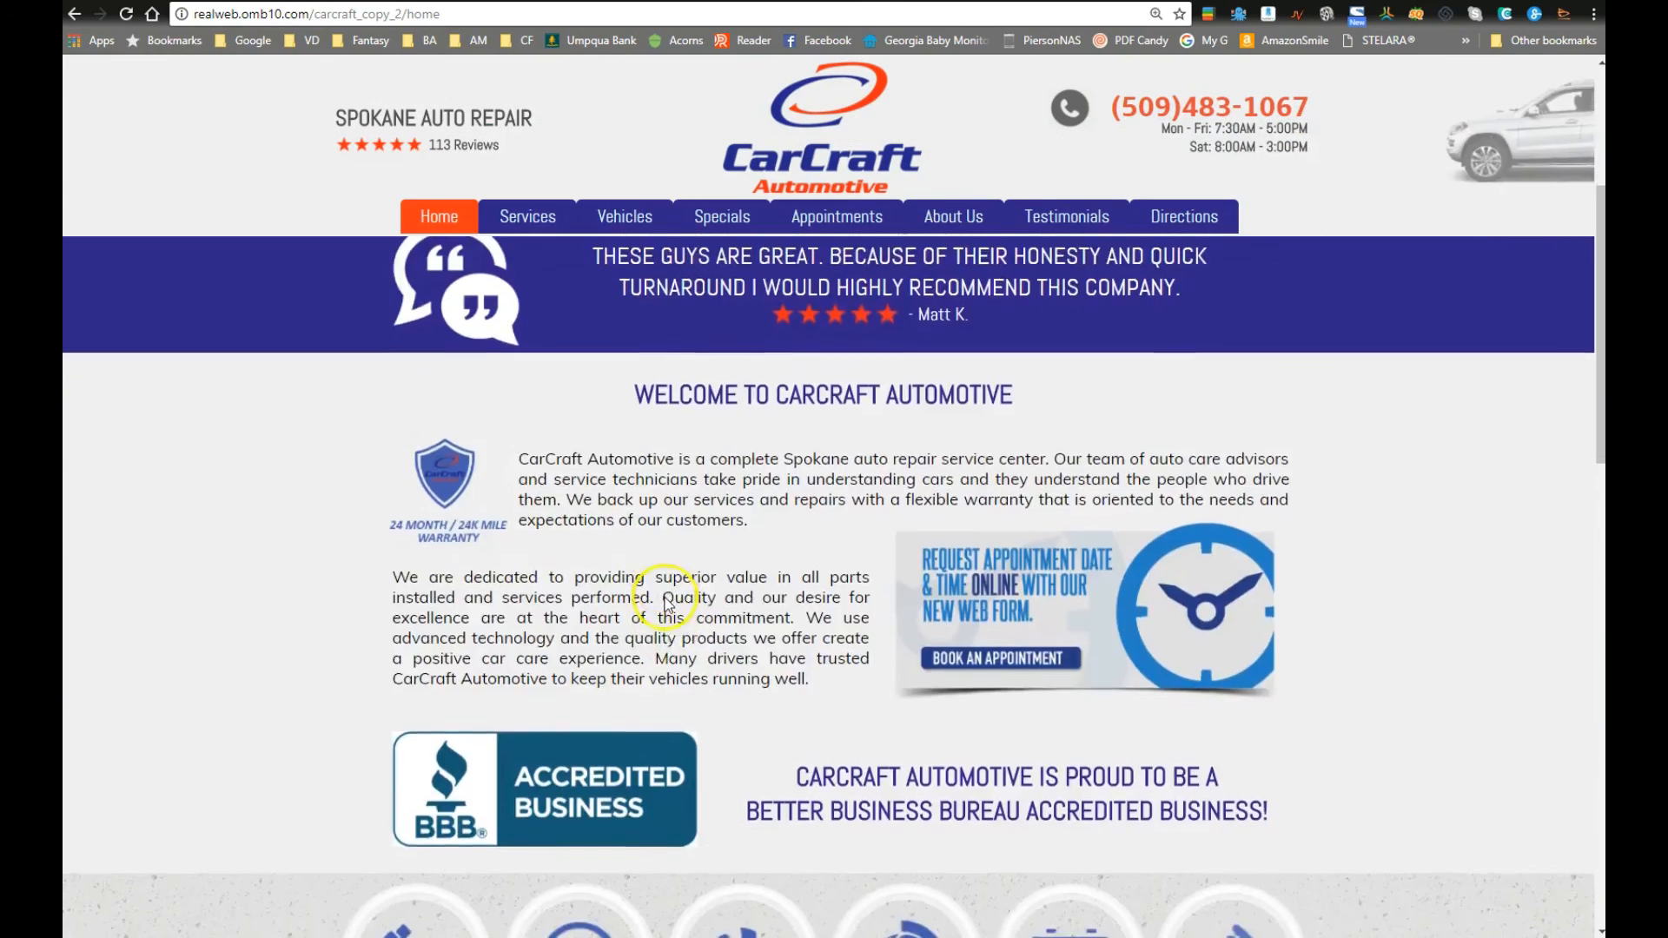
scroll(669, 592, up, 10)
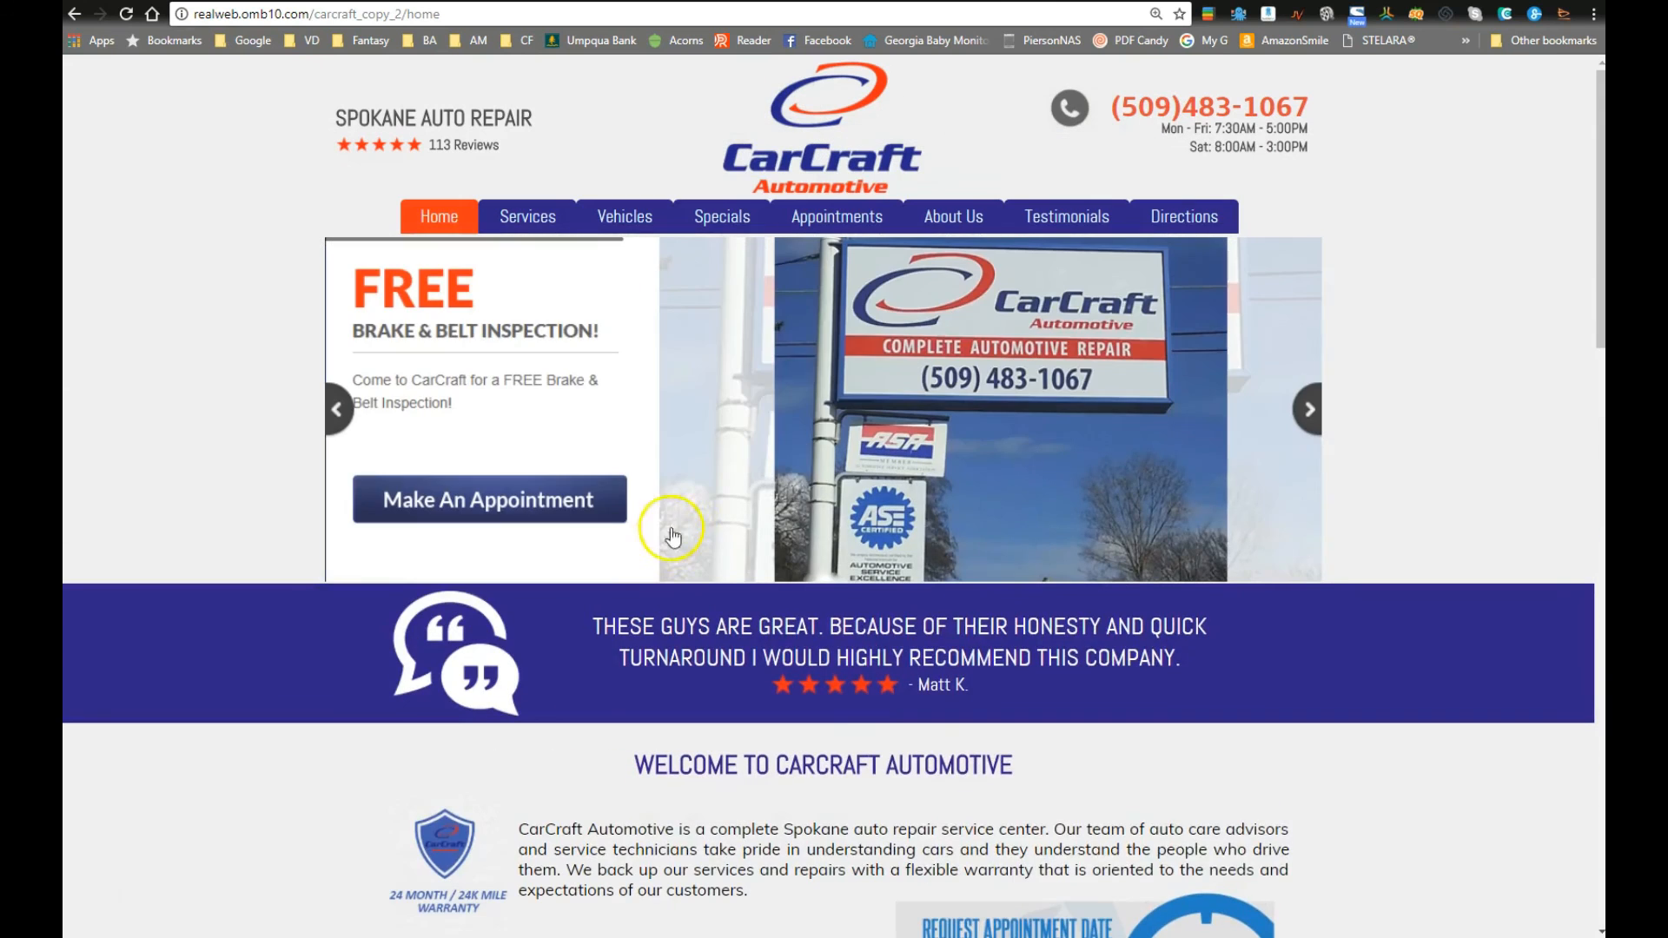
click(149, 15)
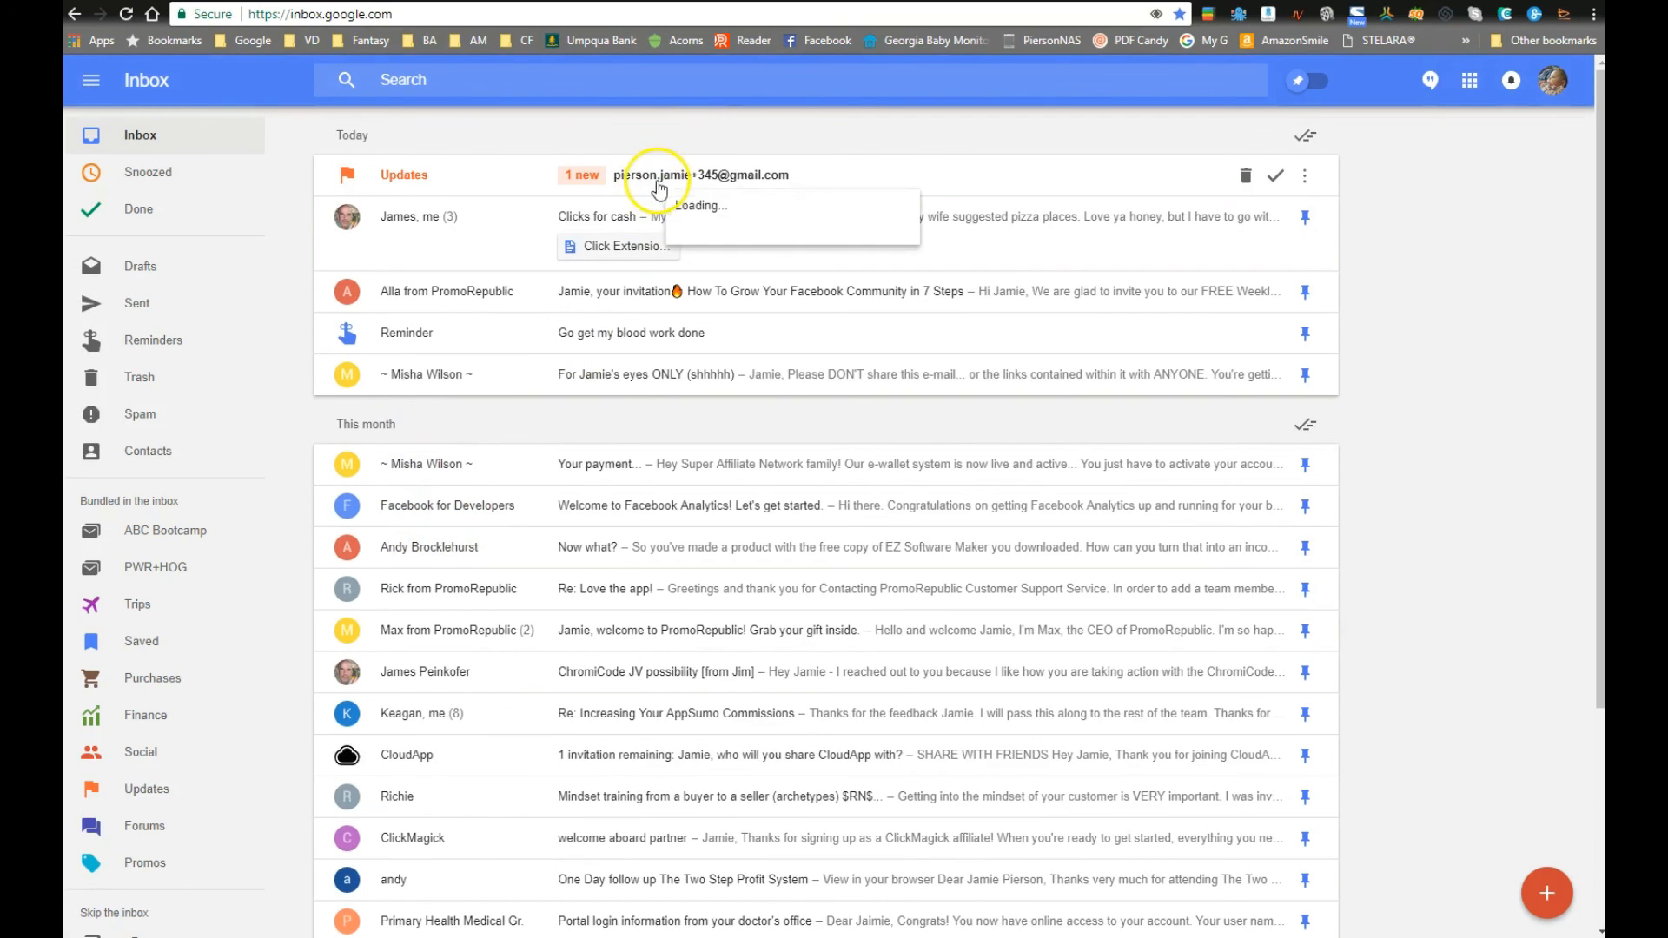
Step: Open the CARCRAFT APPOINTMENT REQUEST email from Updates and check its Oil_Change_Special, input_text and 9am values
click(799, 177)
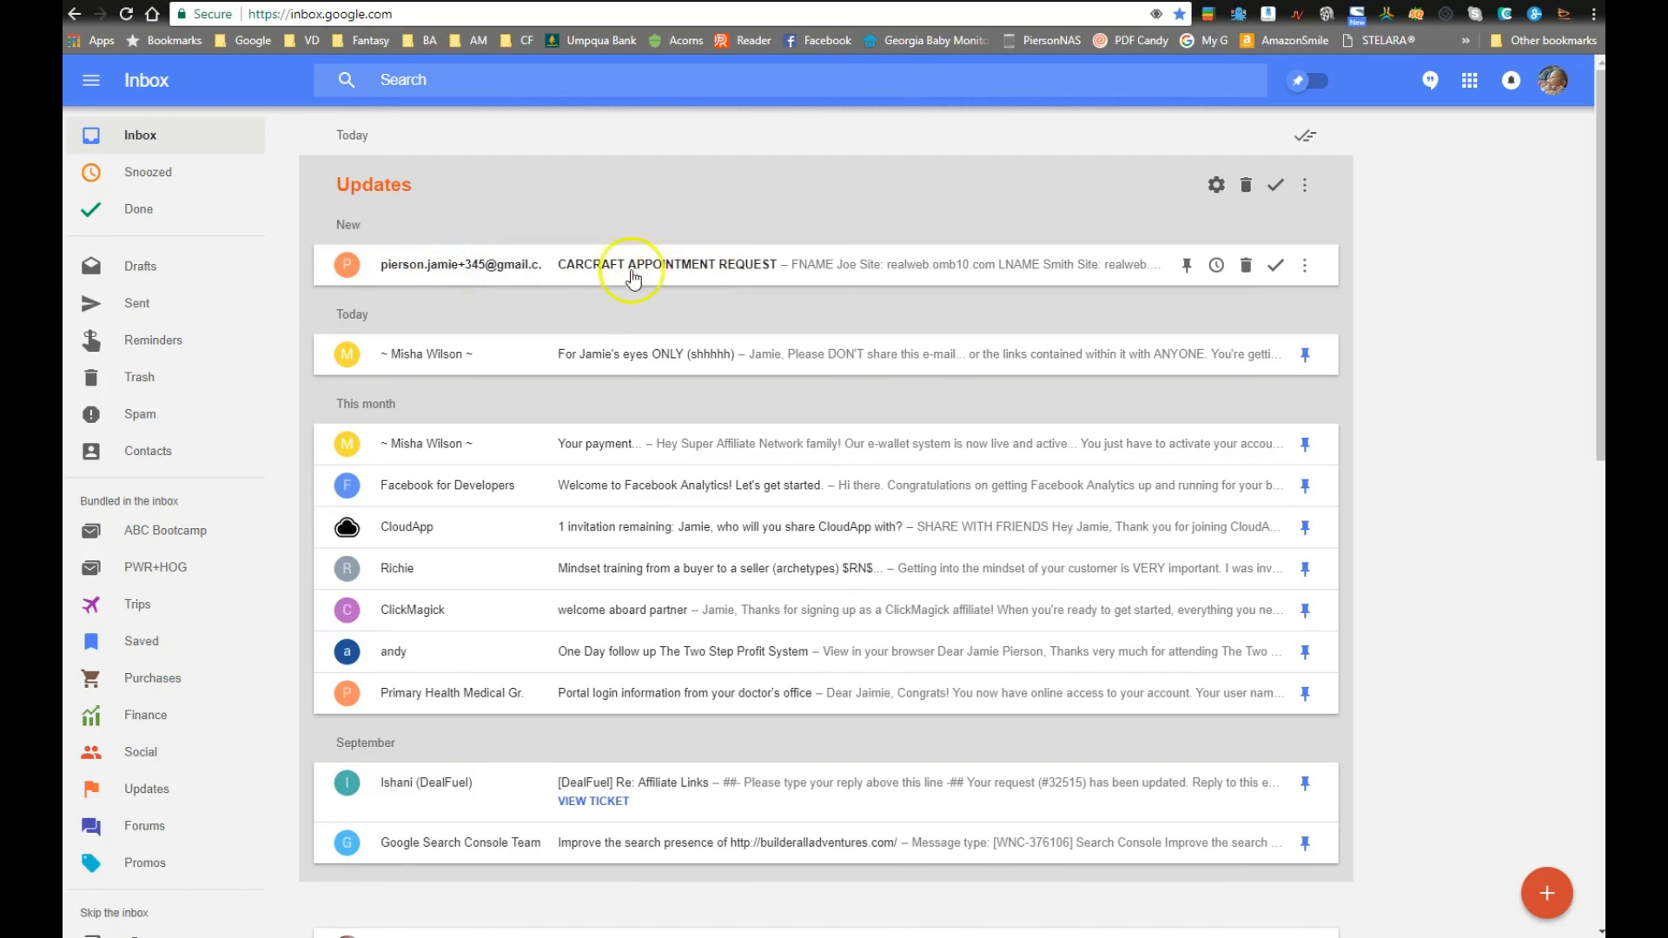
click(841, 272)
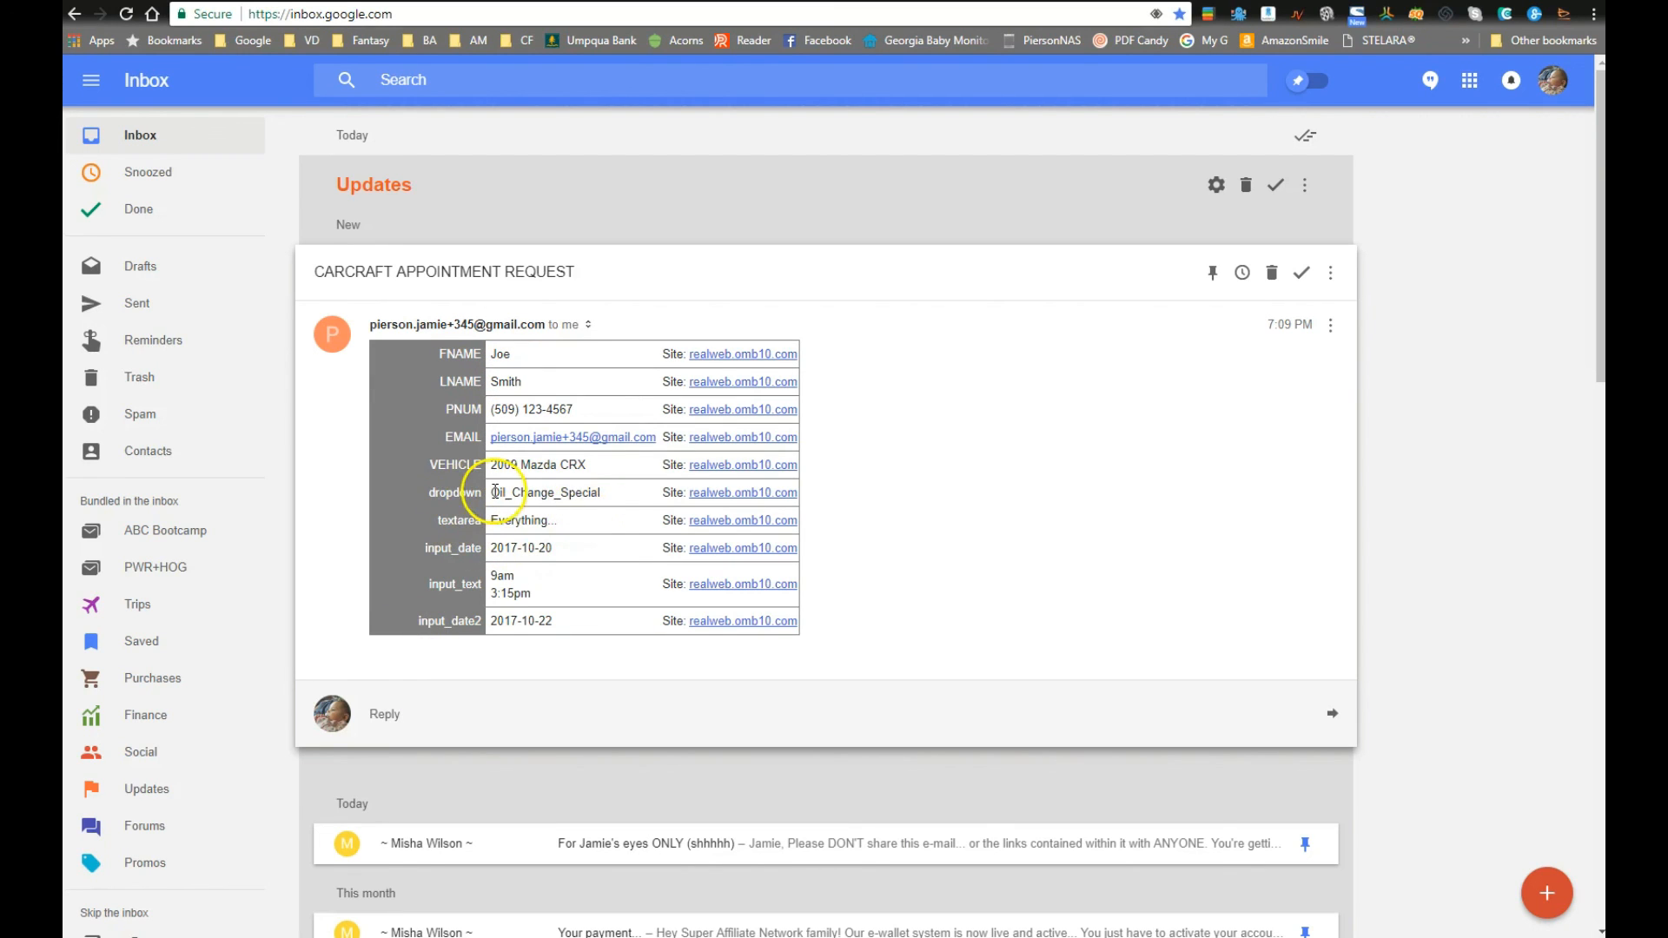
drag(494, 492, 604, 493)
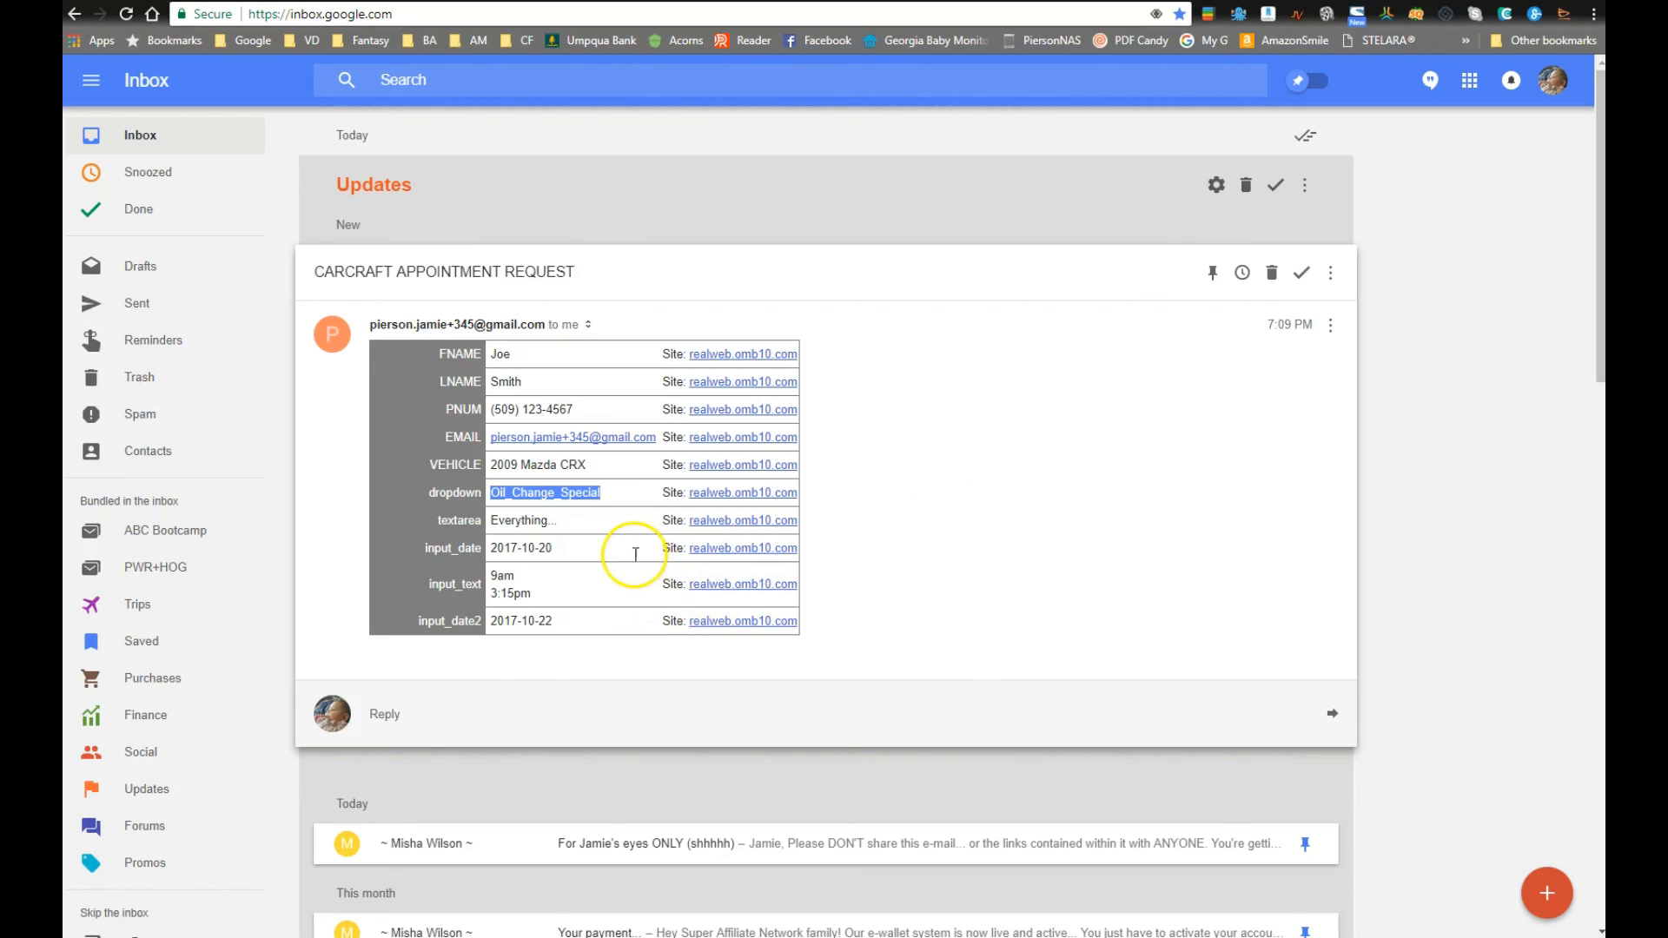
drag(427, 582, 556, 595)
click(497, 579)
double_click(497, 579)
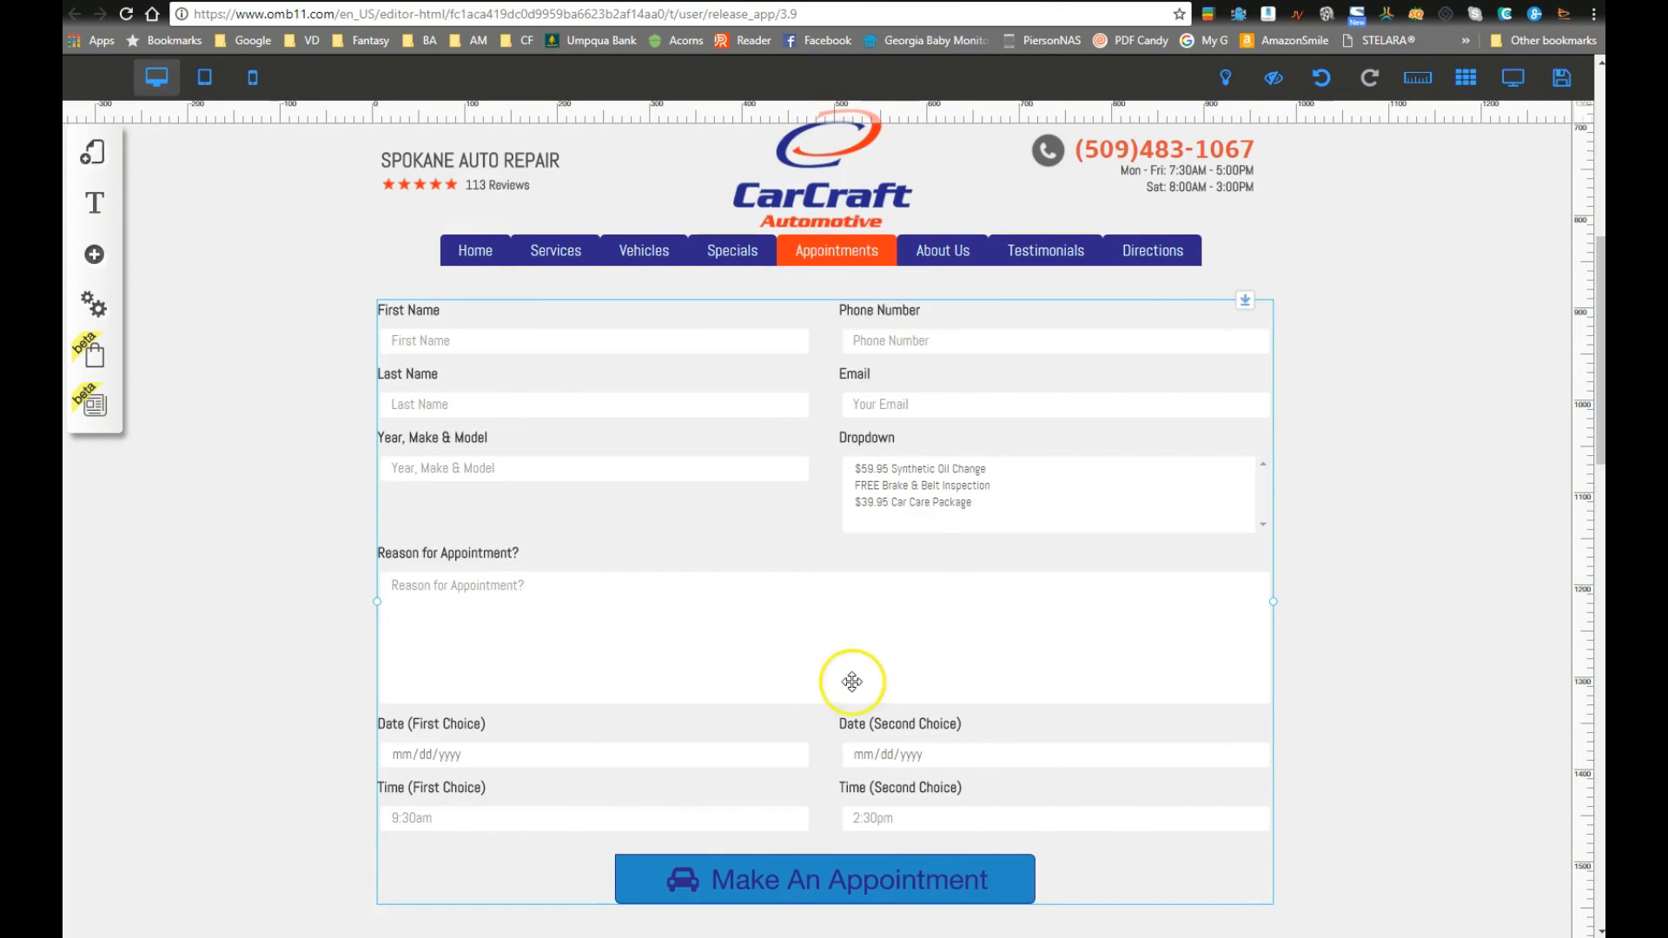
click(856, 670)
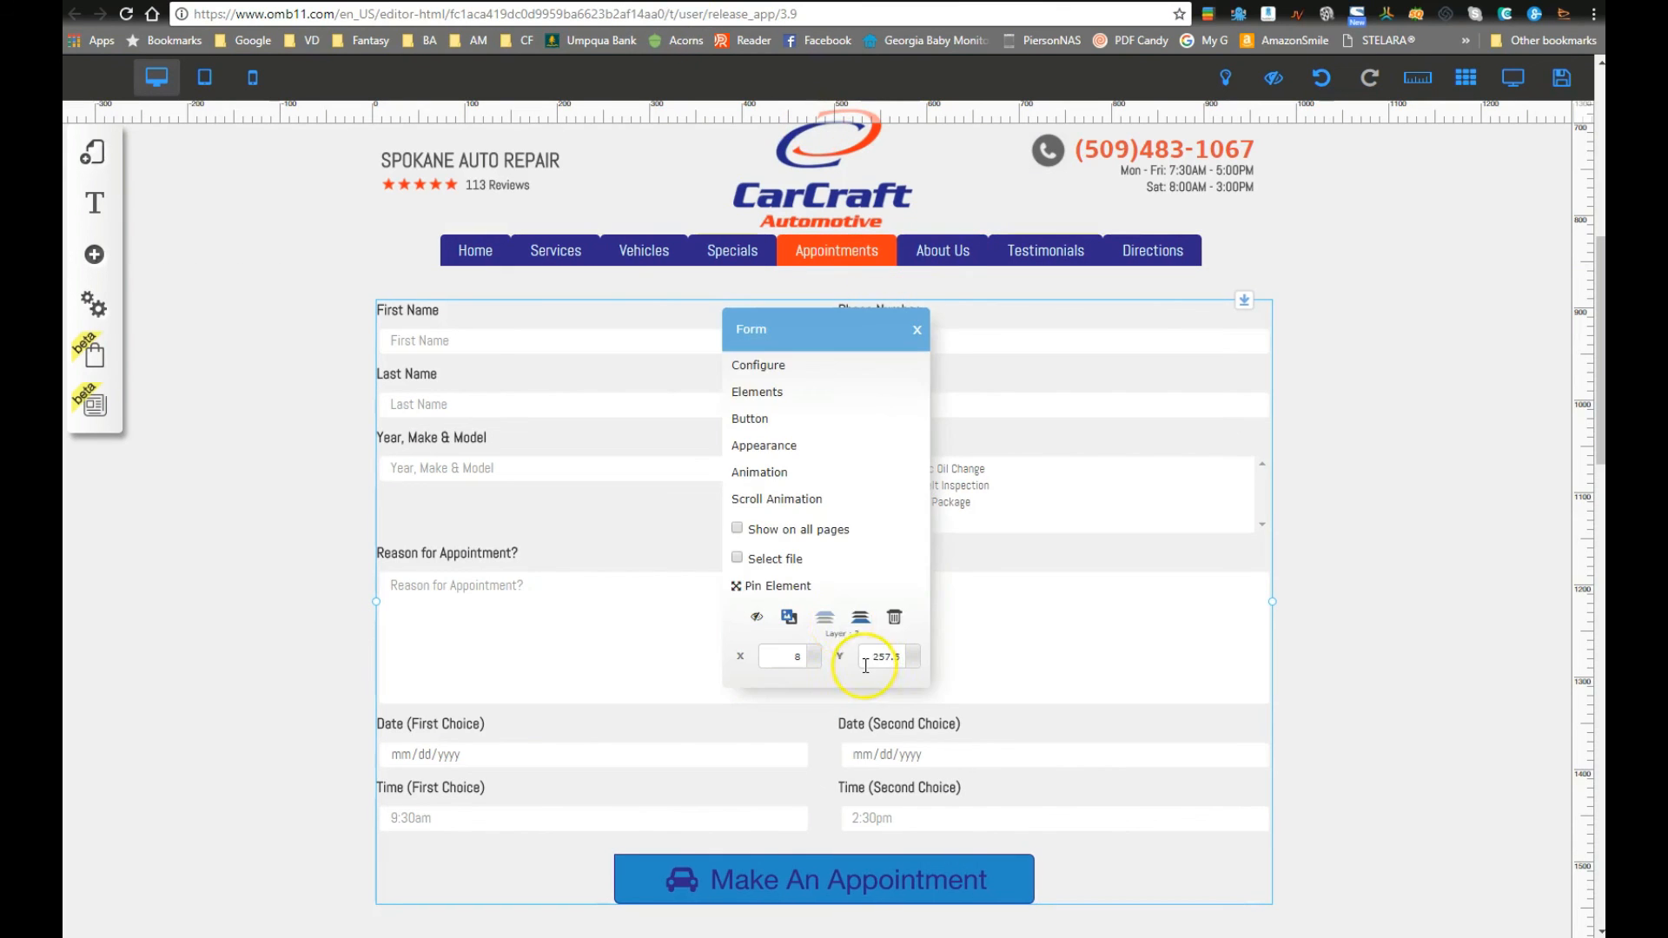
Step: Change the Time (First Choice) field's tag from input_text to input_time1
click(765, 395)
scroll(703, 321, down, 3)
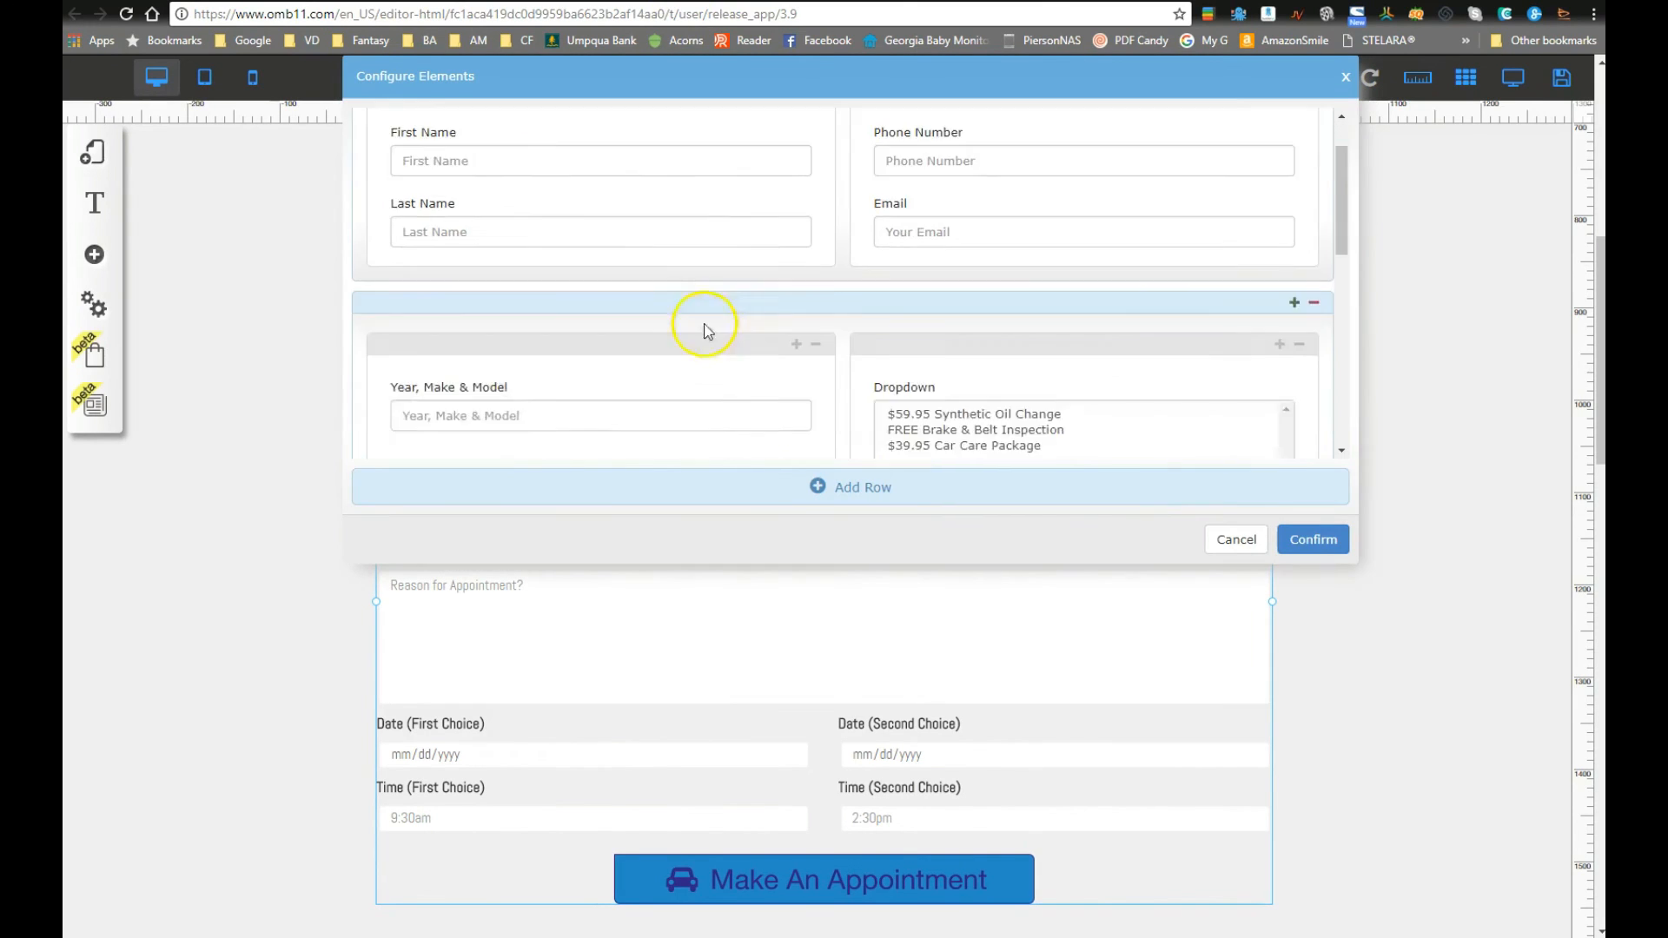
scroll(708, 311, down, 5)
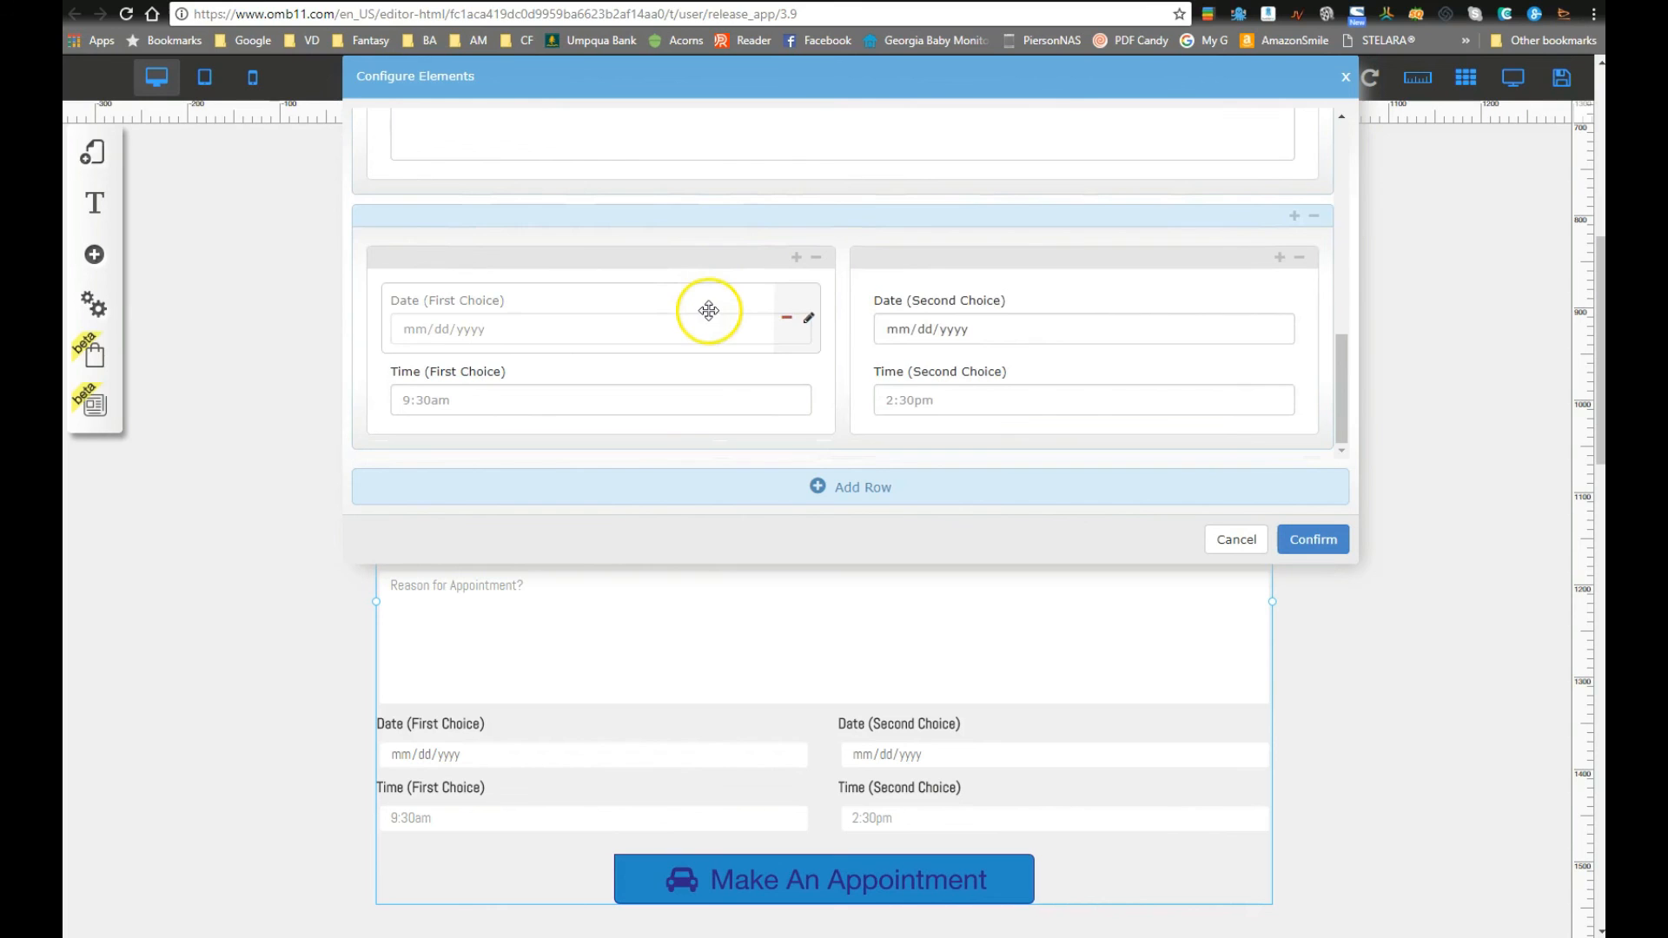
mouse_move(748, 409)
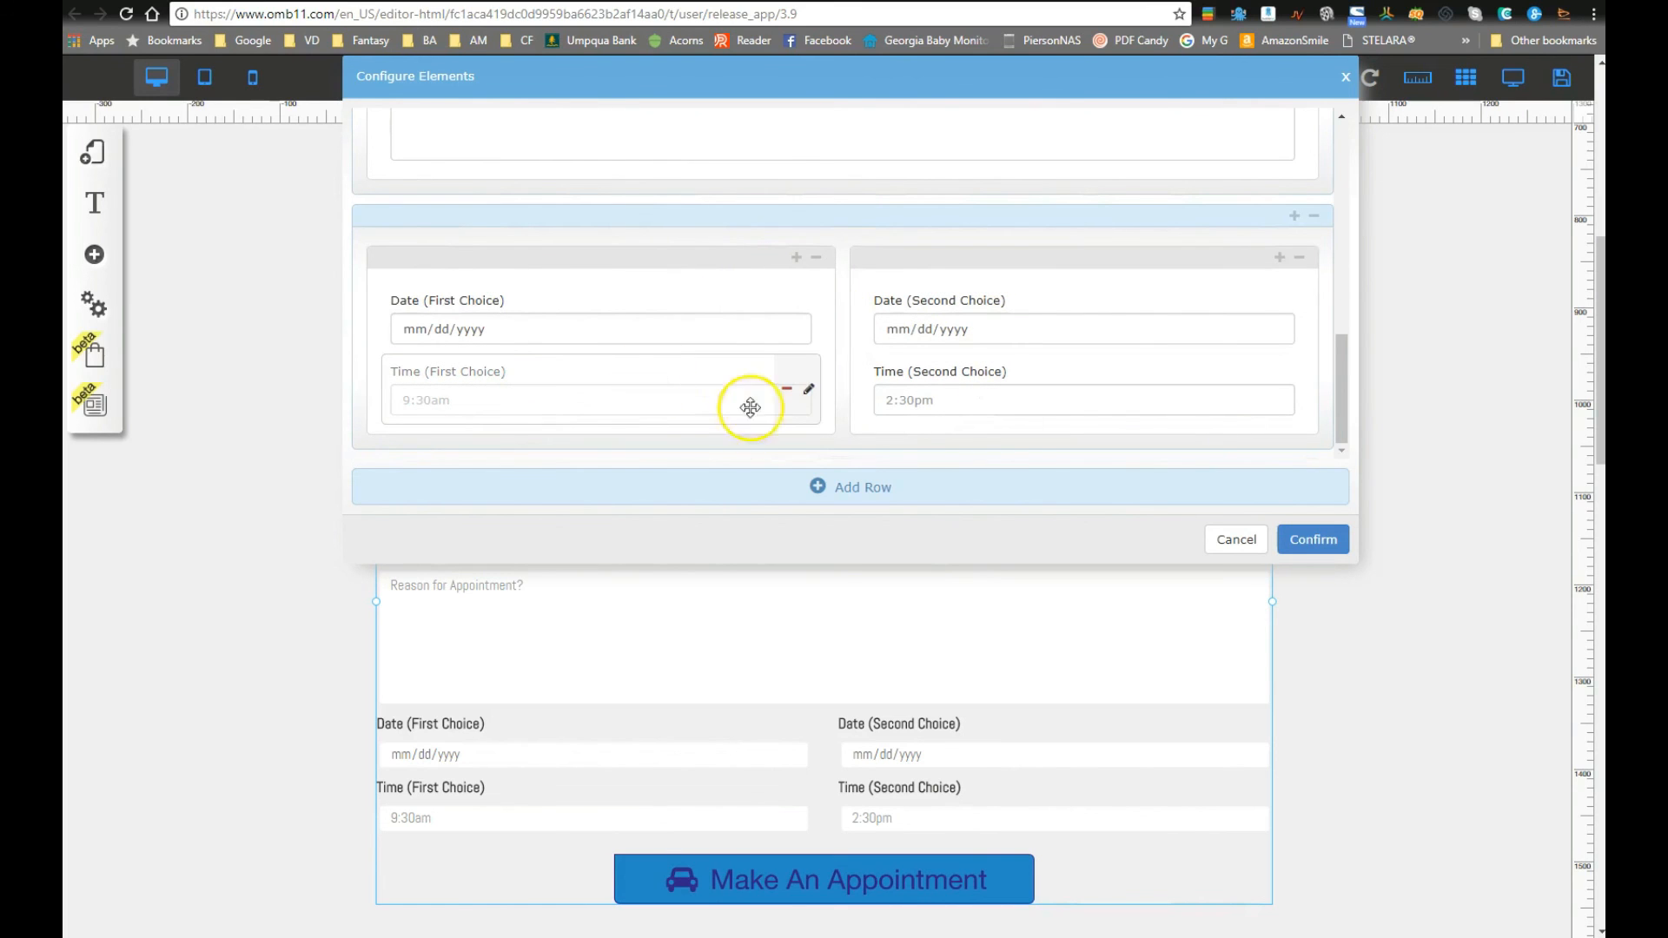
click(809, 392)
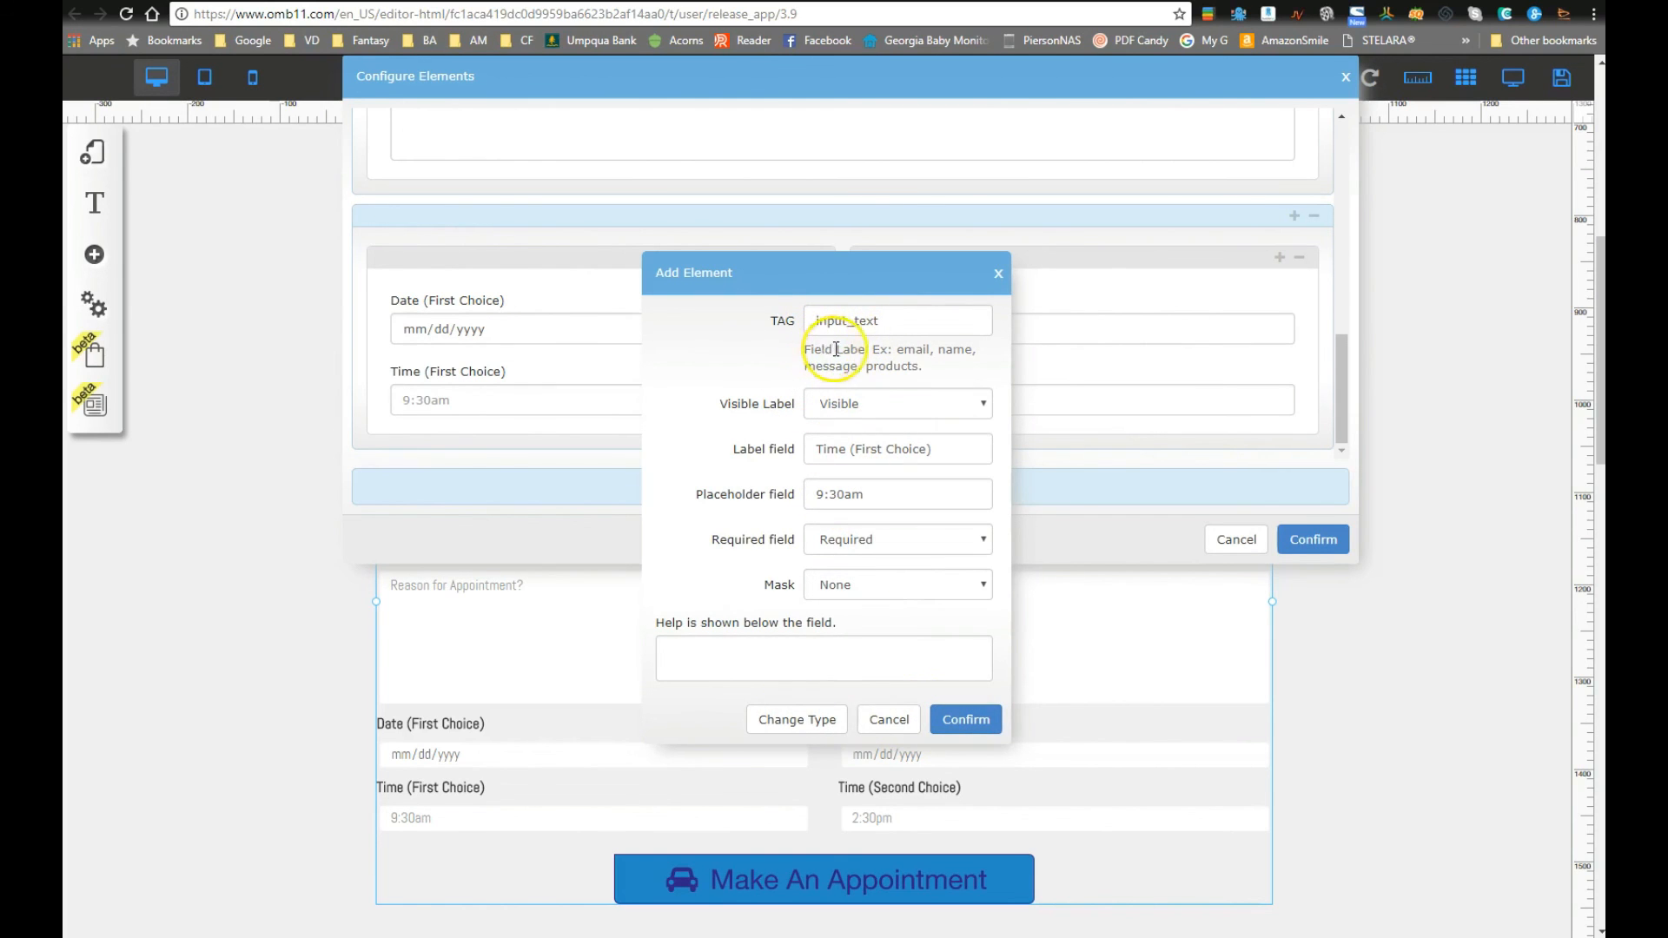
drag(848, 326, 944, 312)
text(time1)
click(966, 719)
Step: Set the Time (Second Choice) field's tag to input_time2 and confirm the form configuration
mouse_move(979, 408)
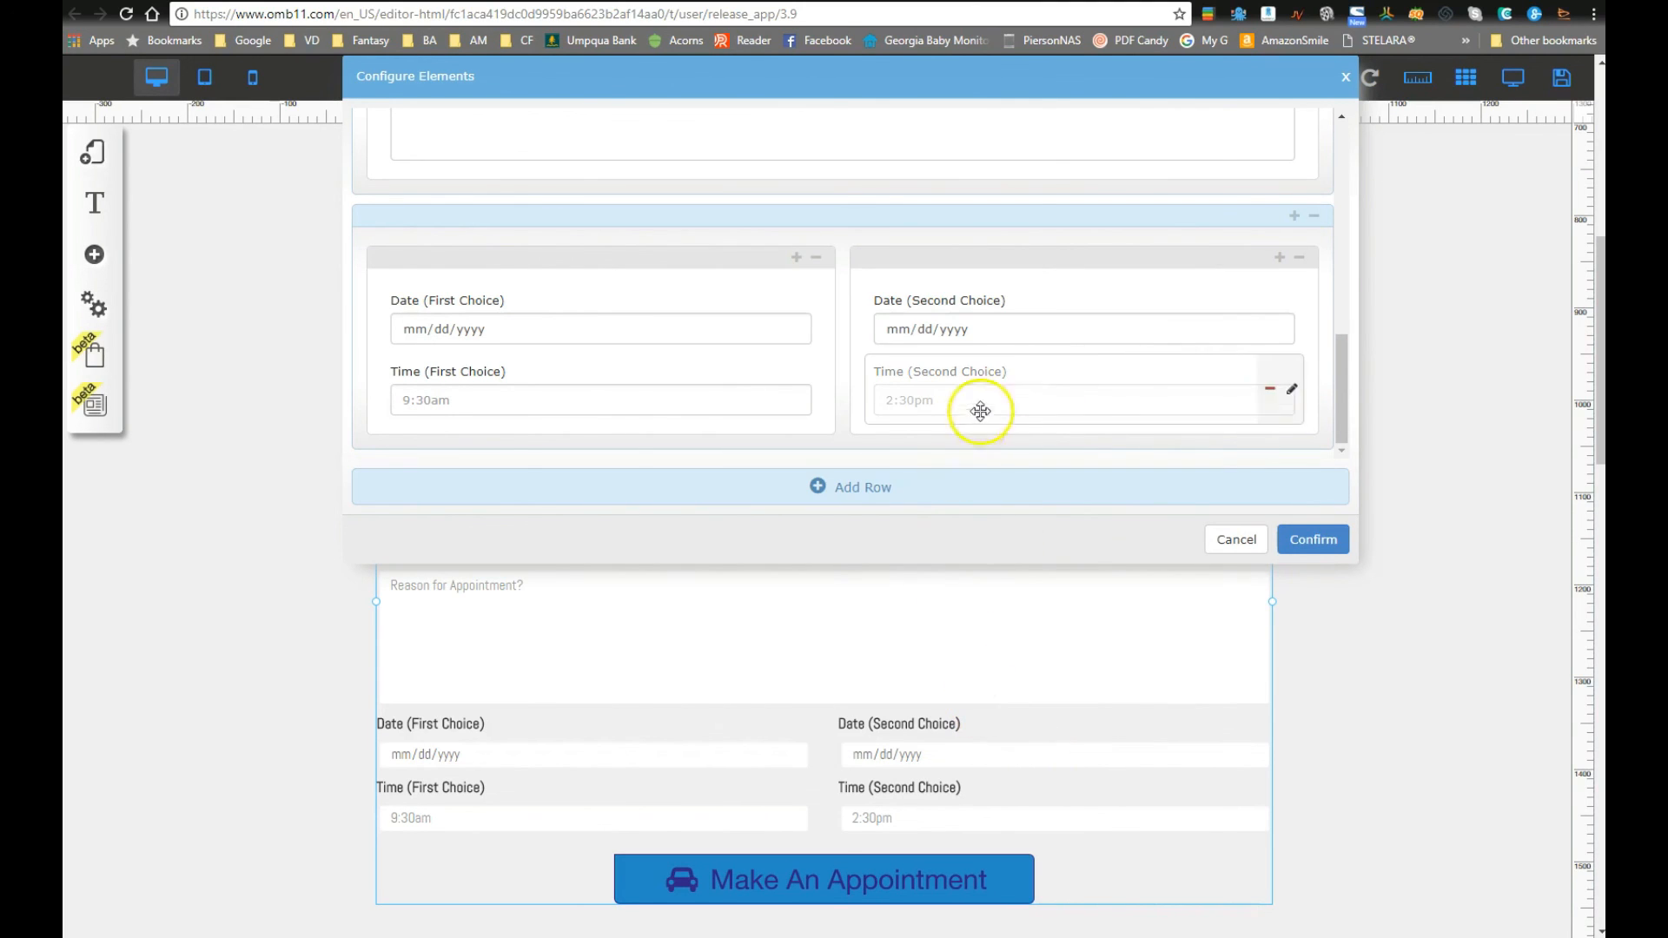
click(1292, 393)
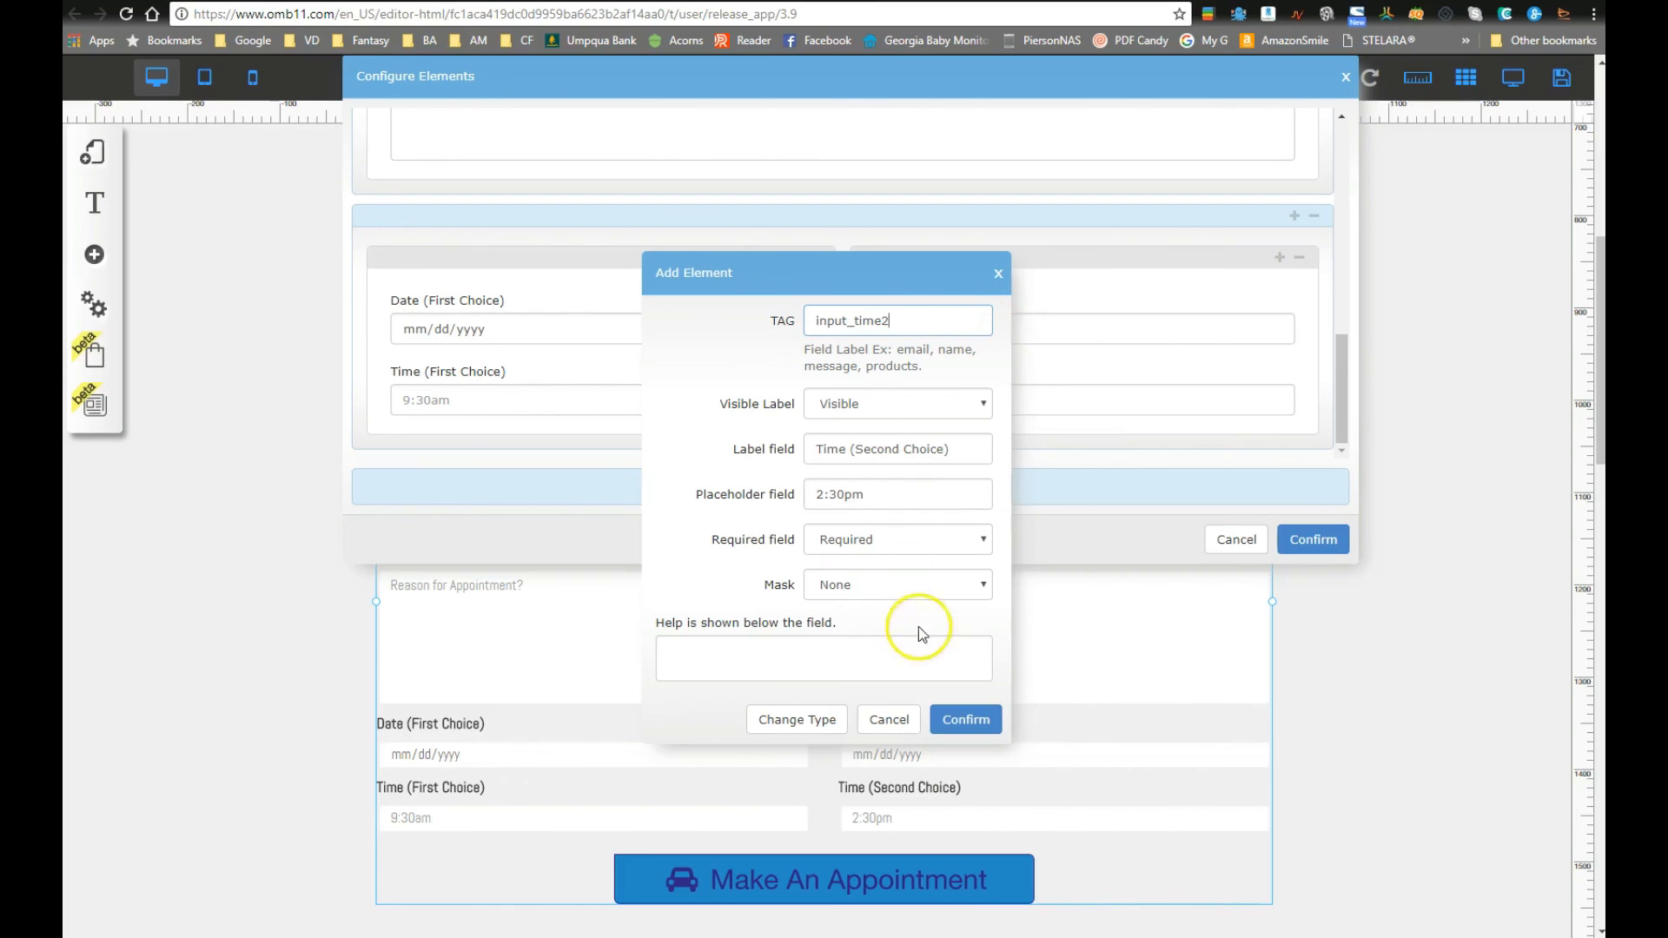
click(976, 737)
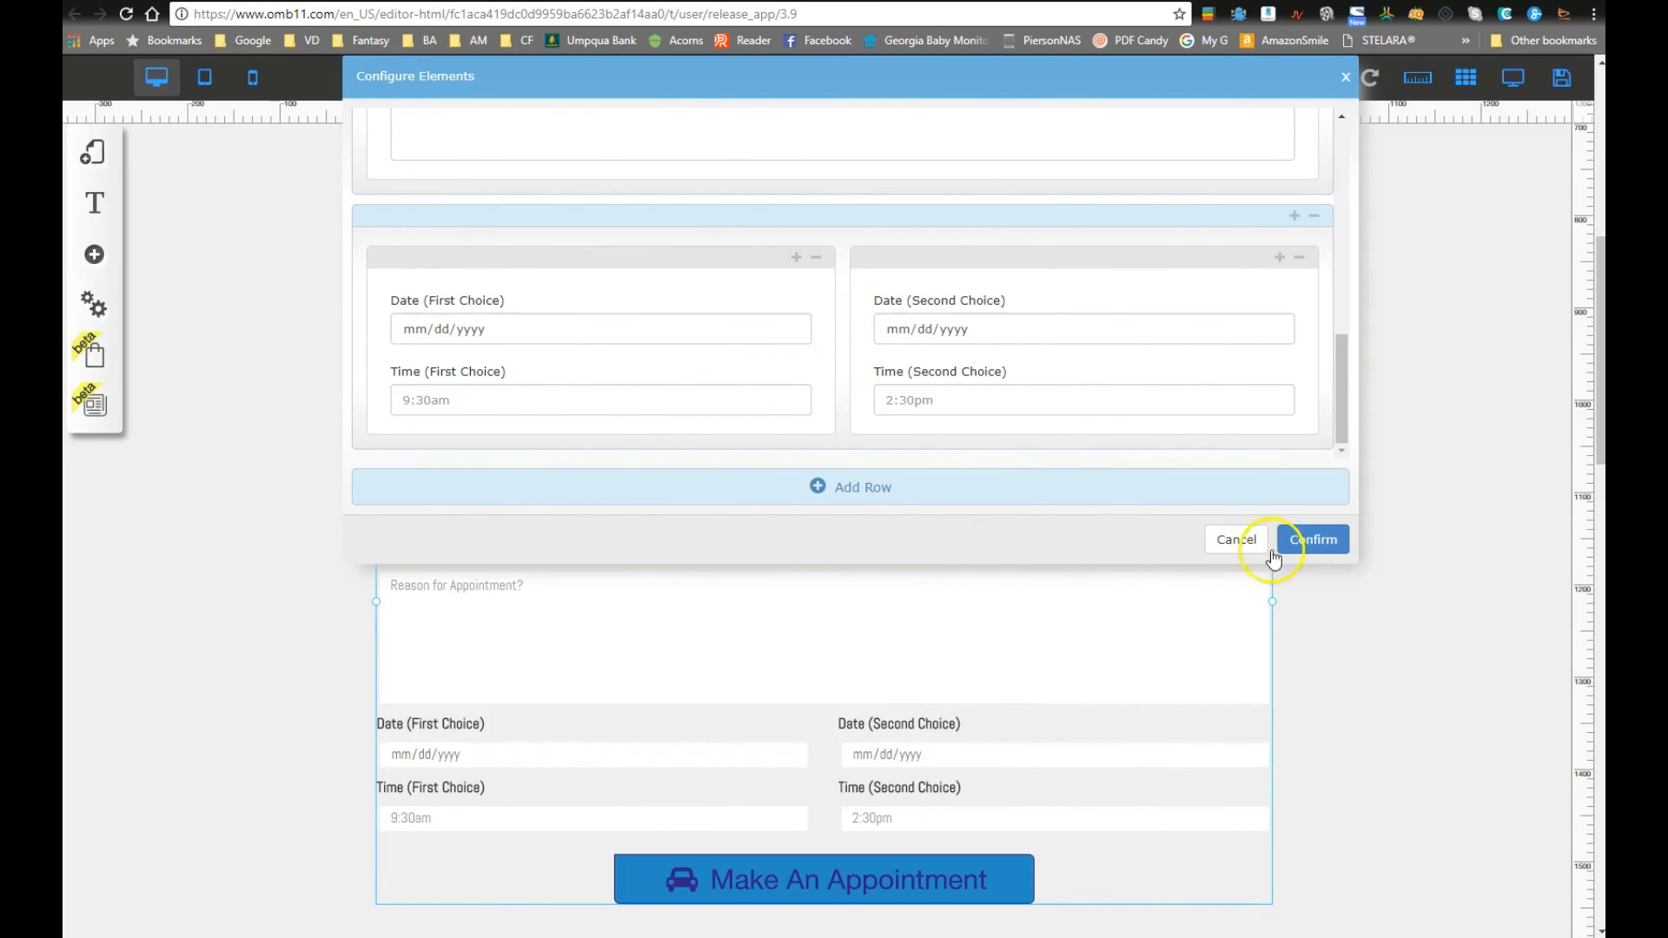
click(1294, 542)
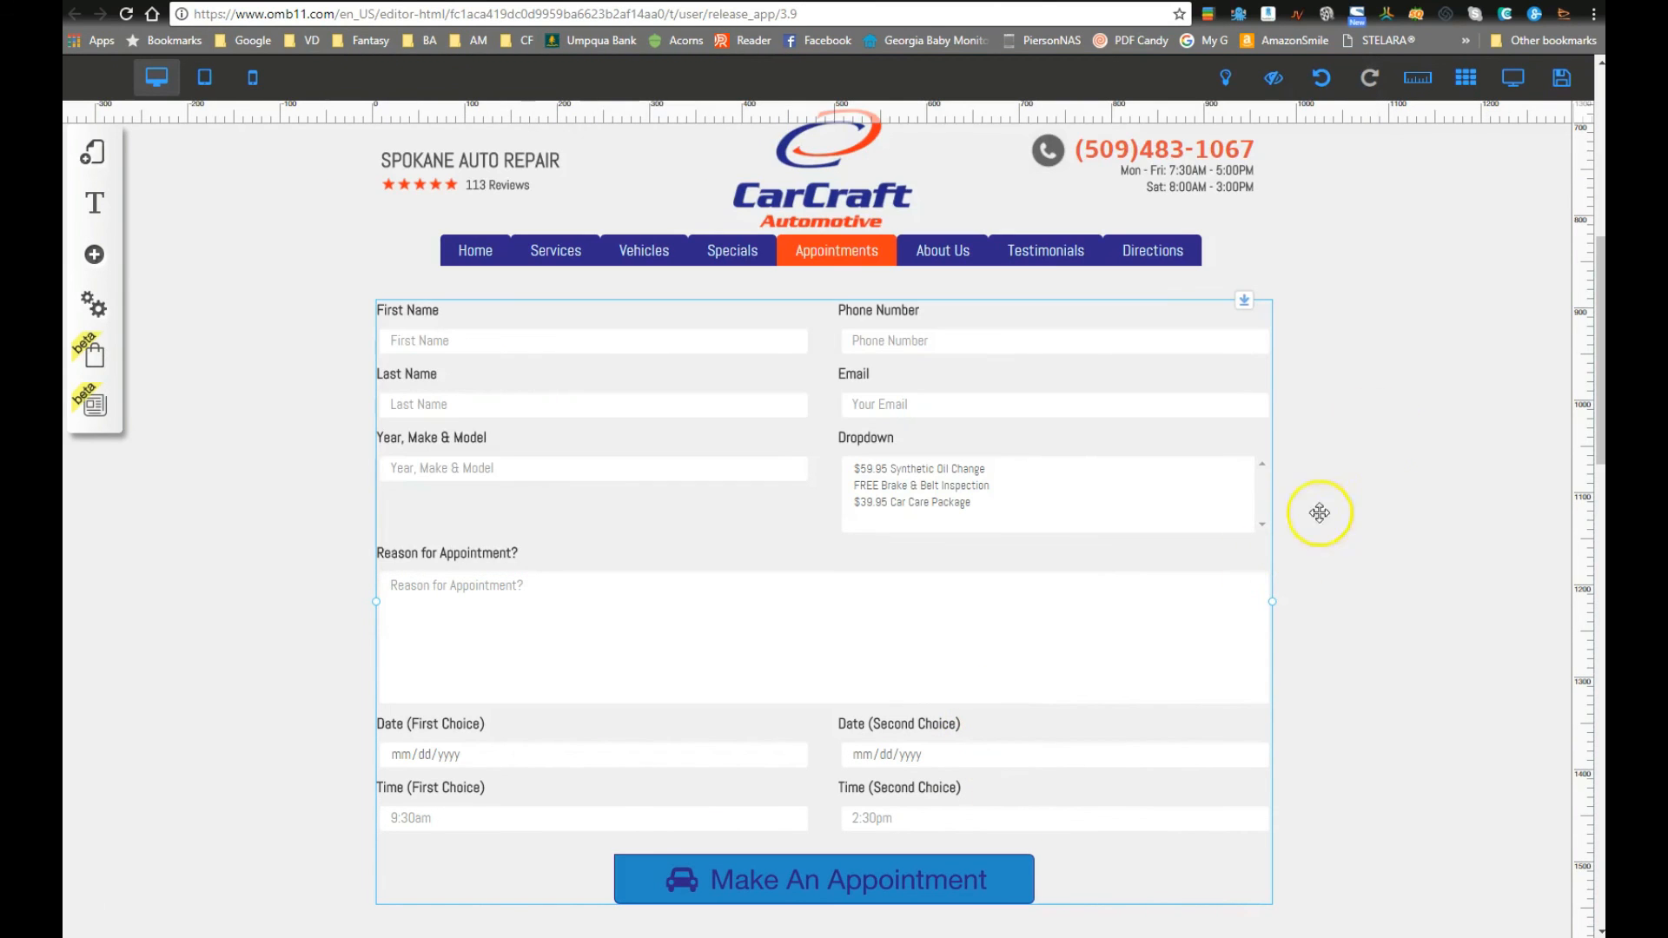
Step: Save the modified Appointments page with its renamed time-field tags
click(1561, 78)
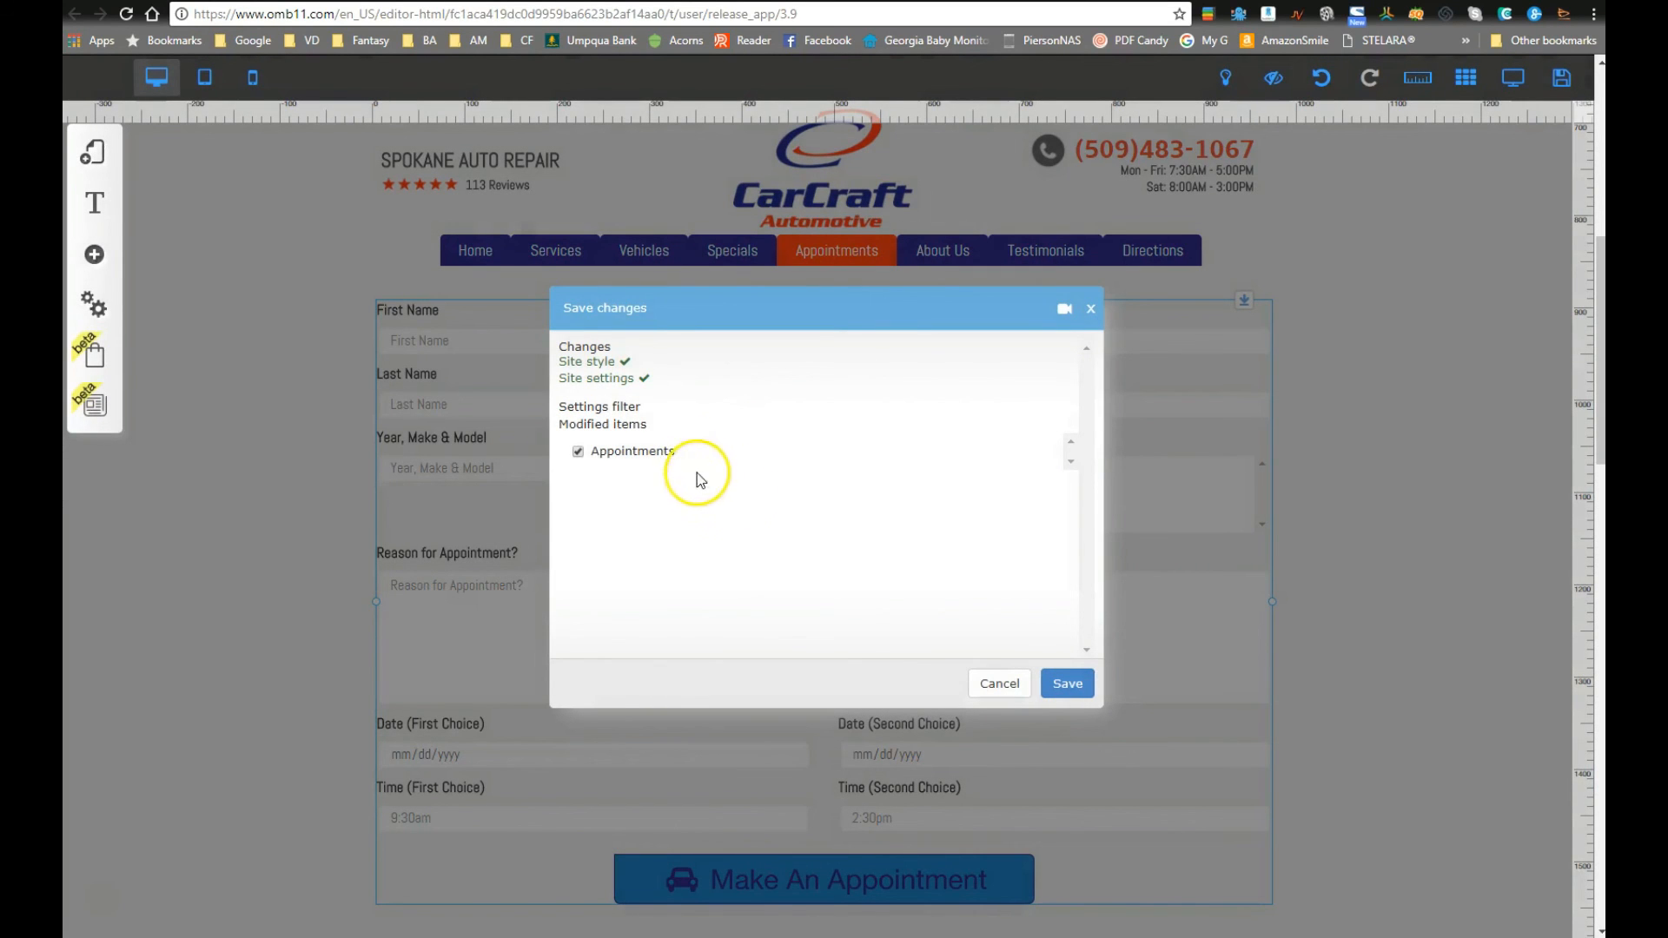
click(1065, 683)
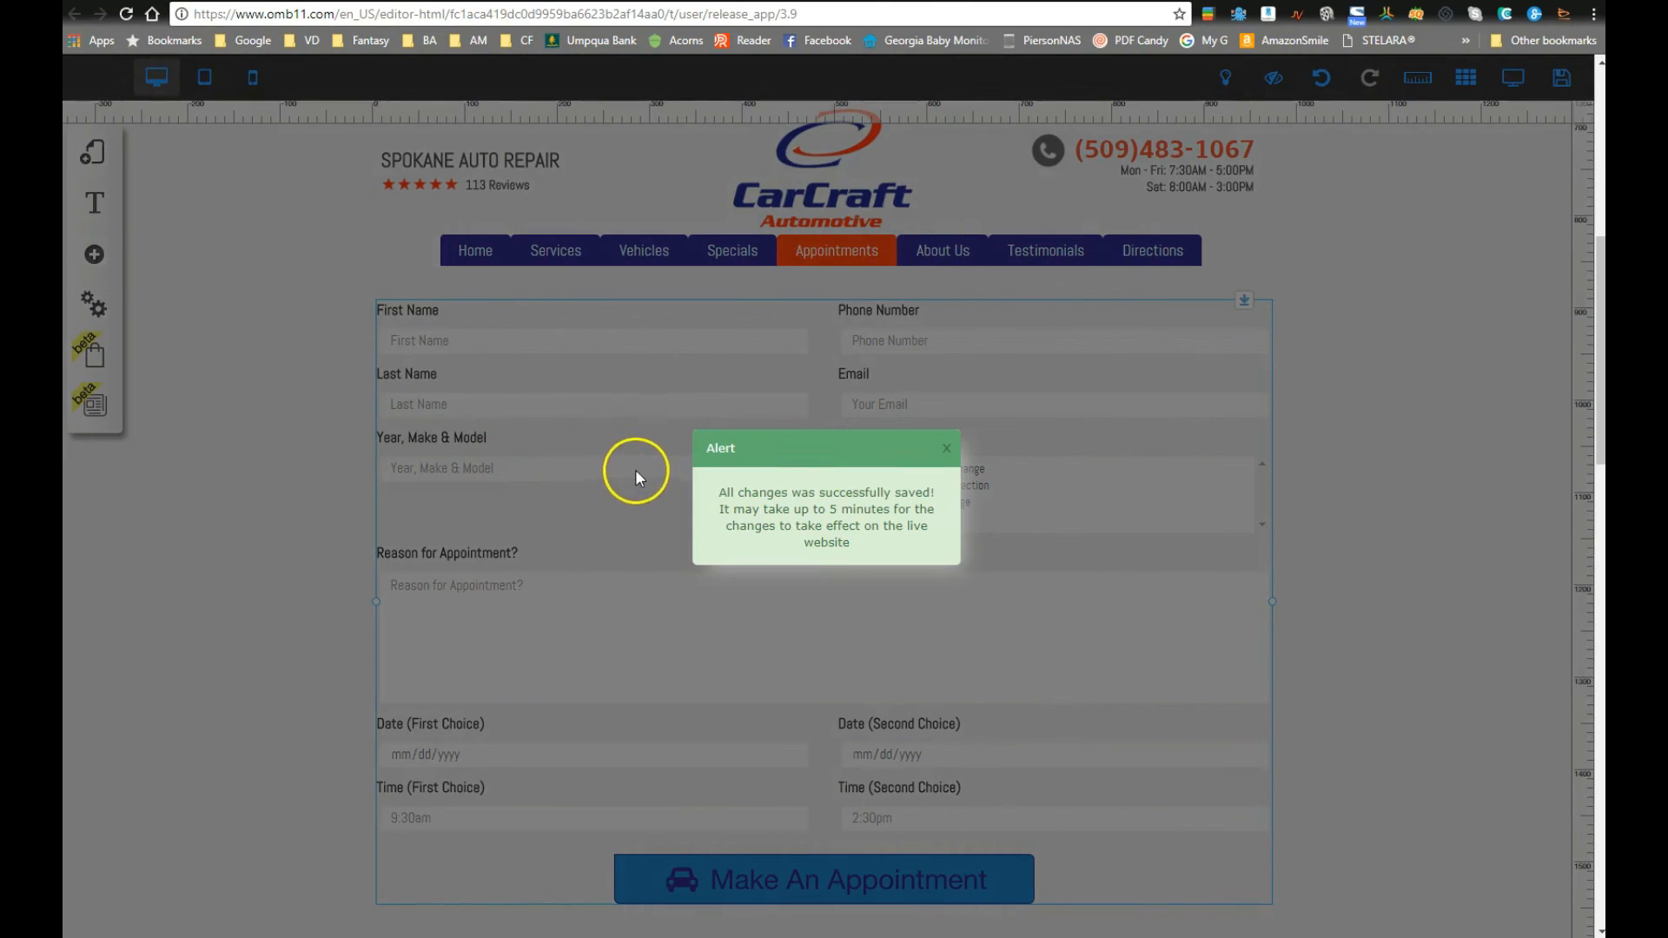
scroll(652, 469, down, 2)
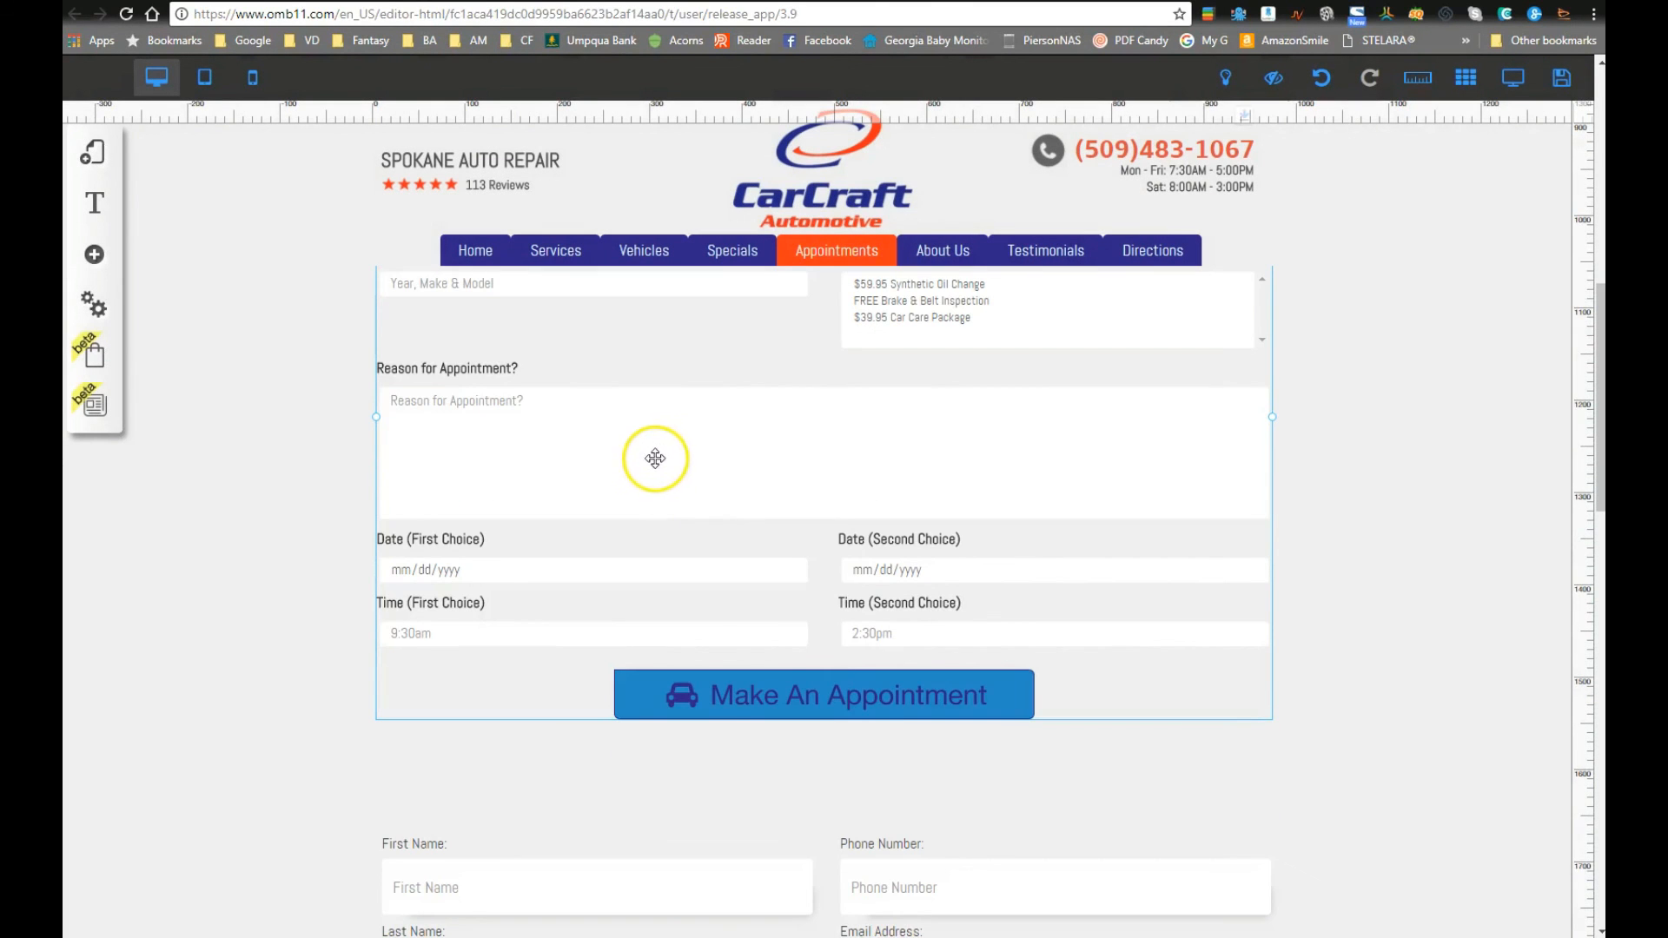
scroll(669, 547, up, 2)
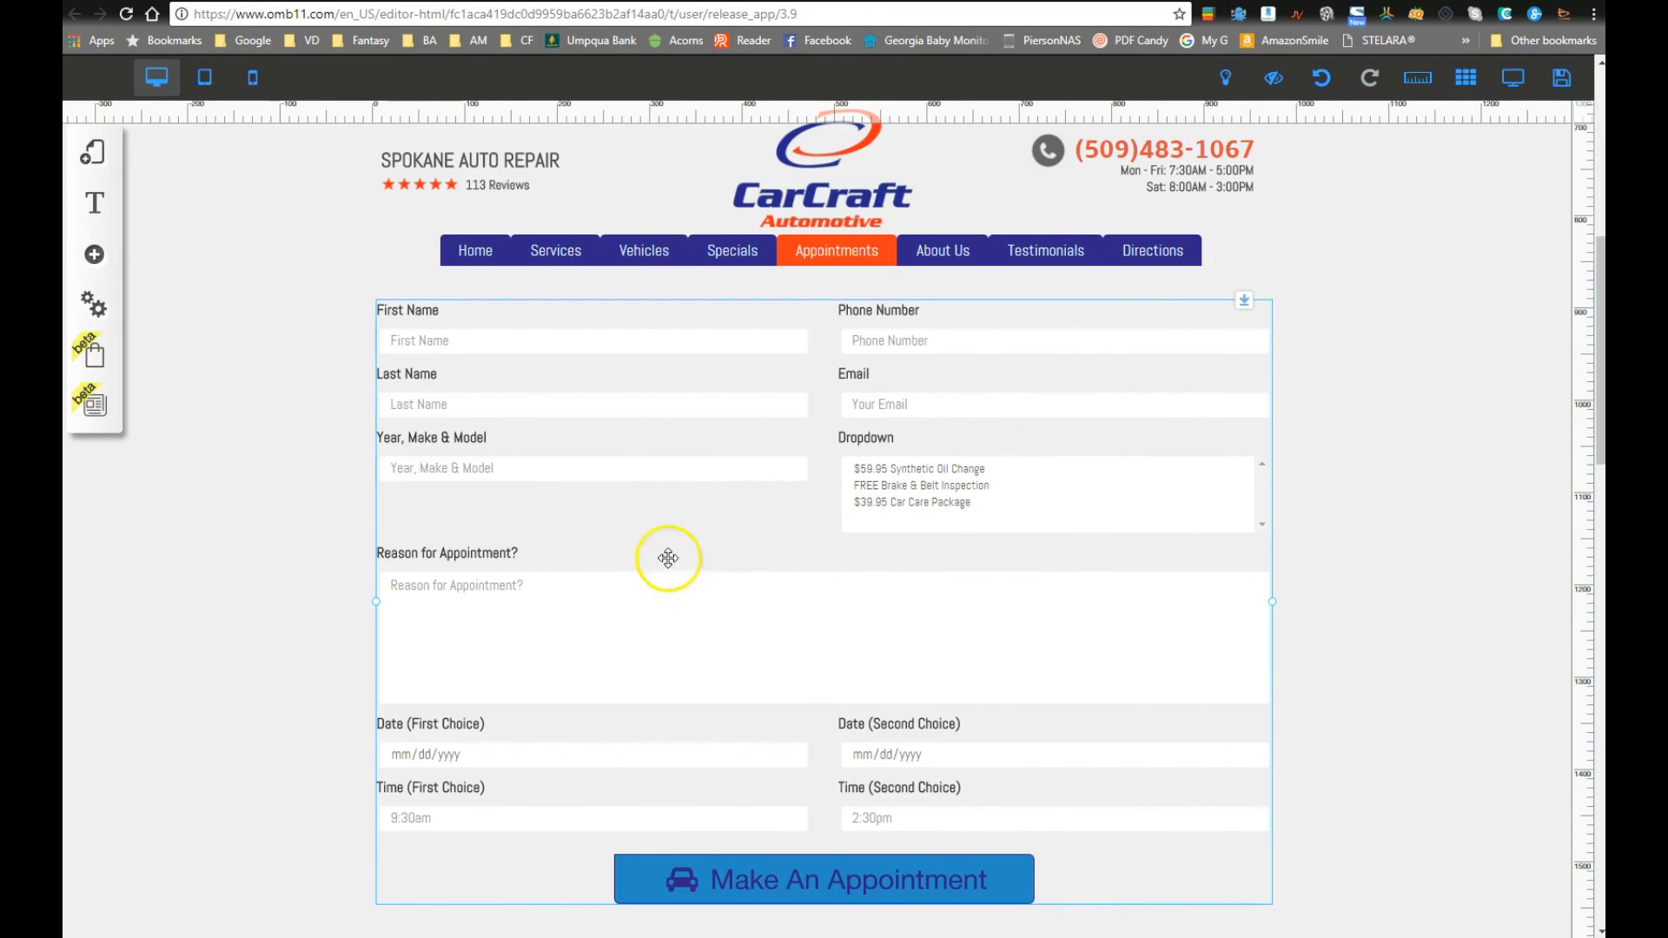
Step: Open the form's Configure Elements window and view the addable field types without adding one
right_click(710, 530)
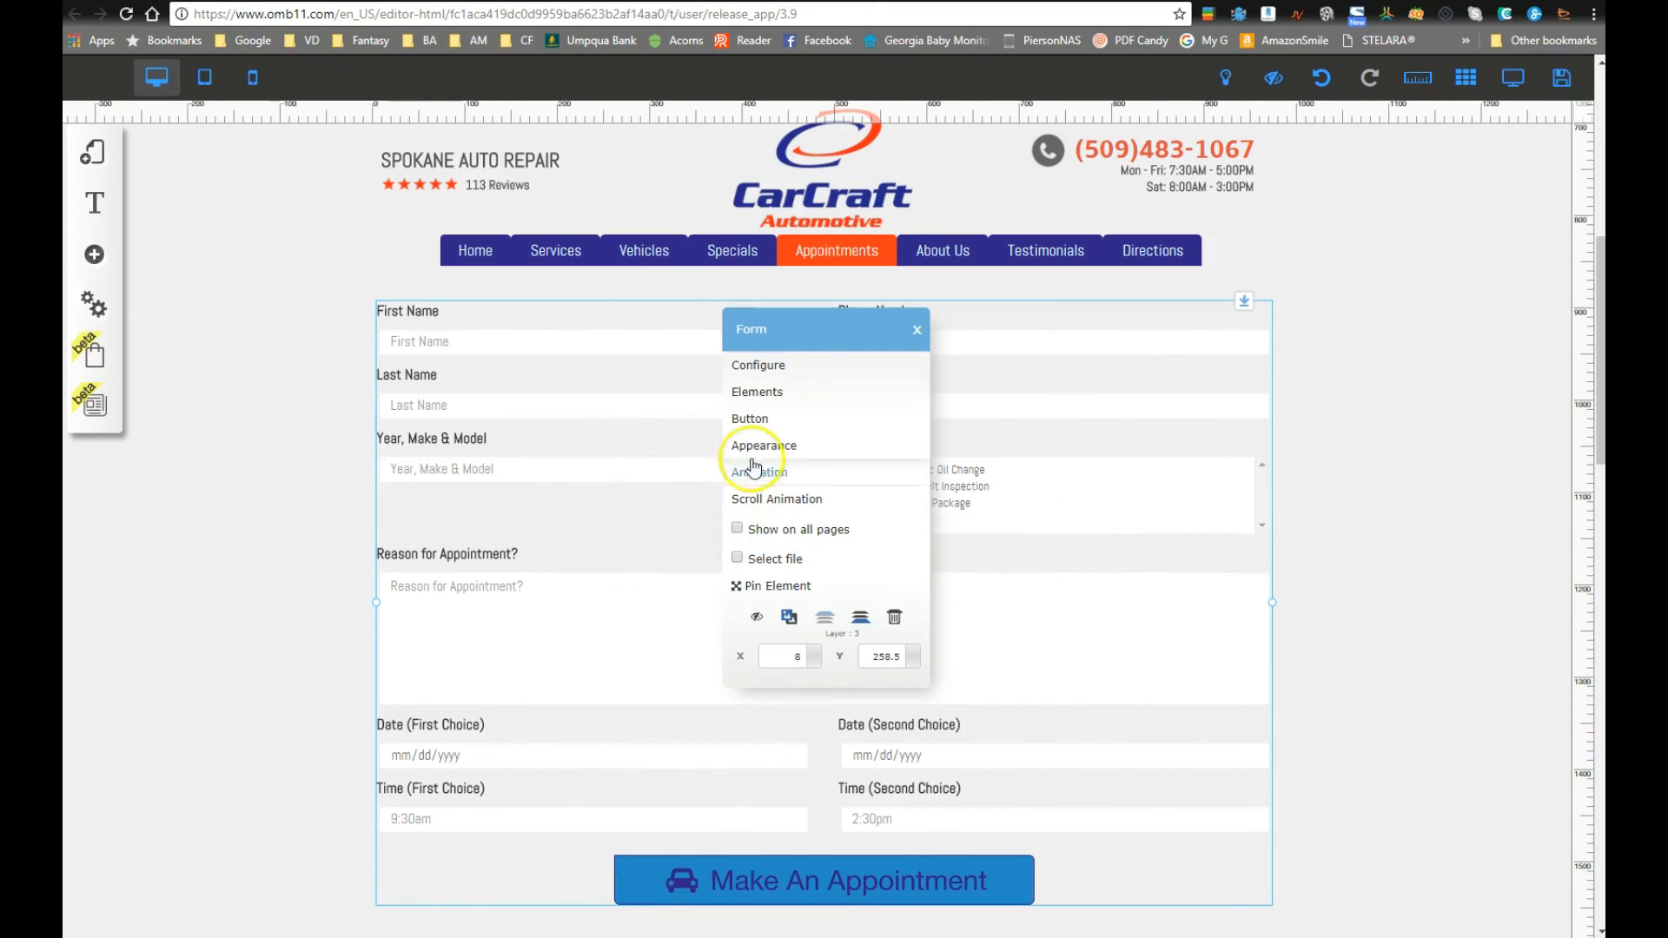
click(762, 369)
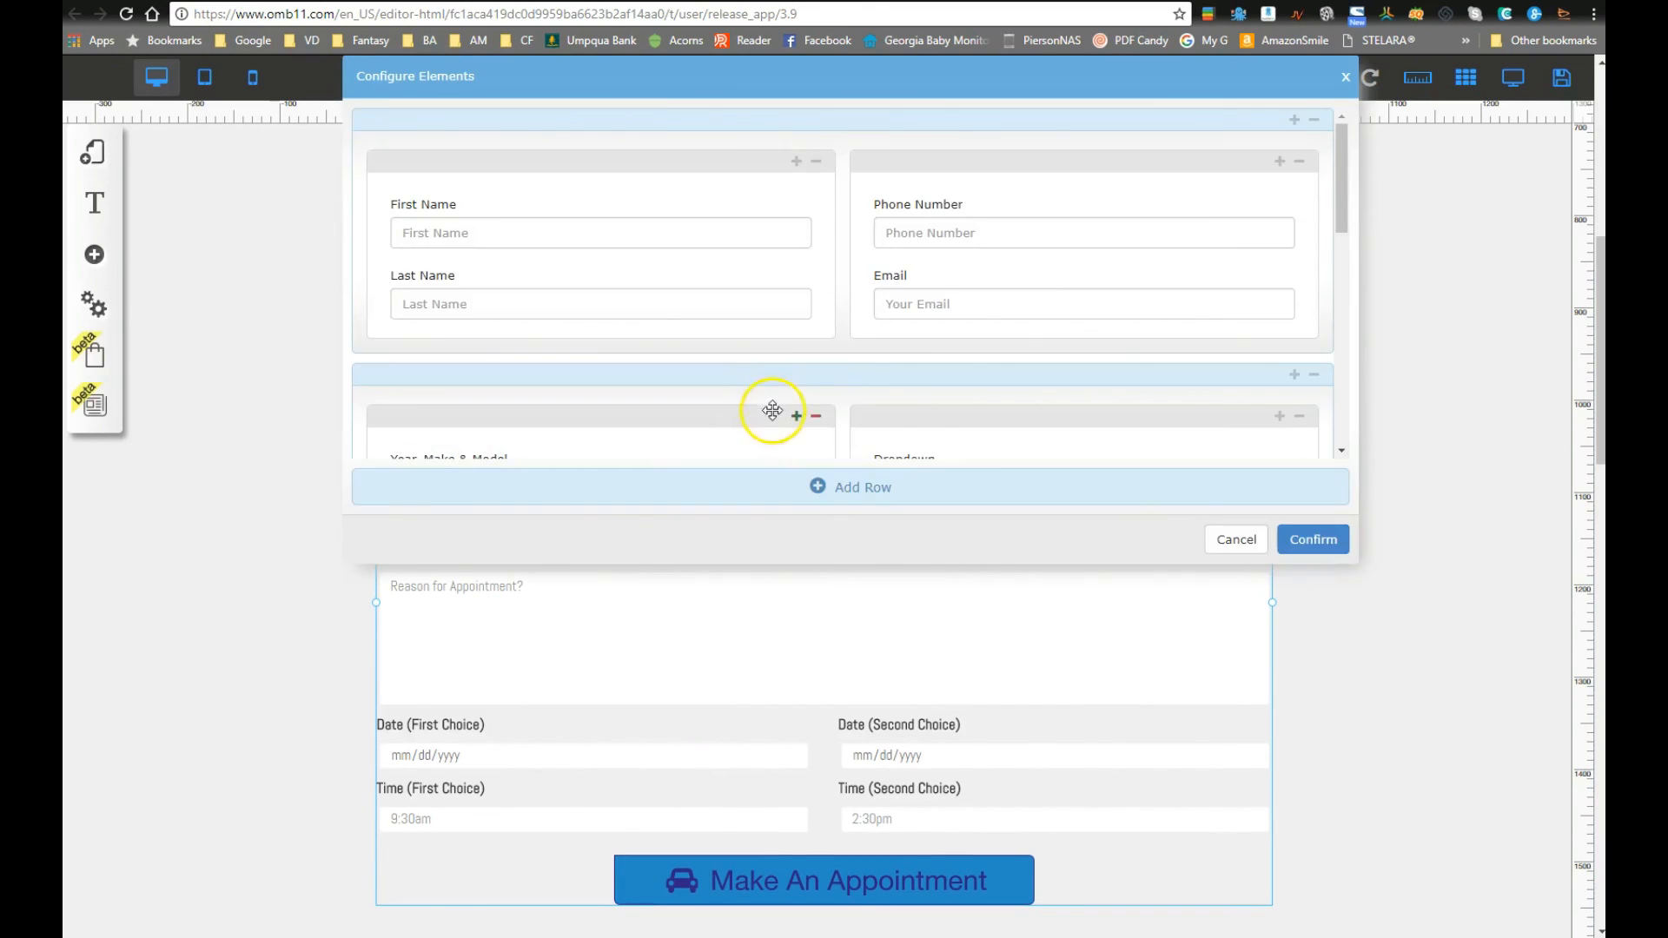
click(1279, 418)
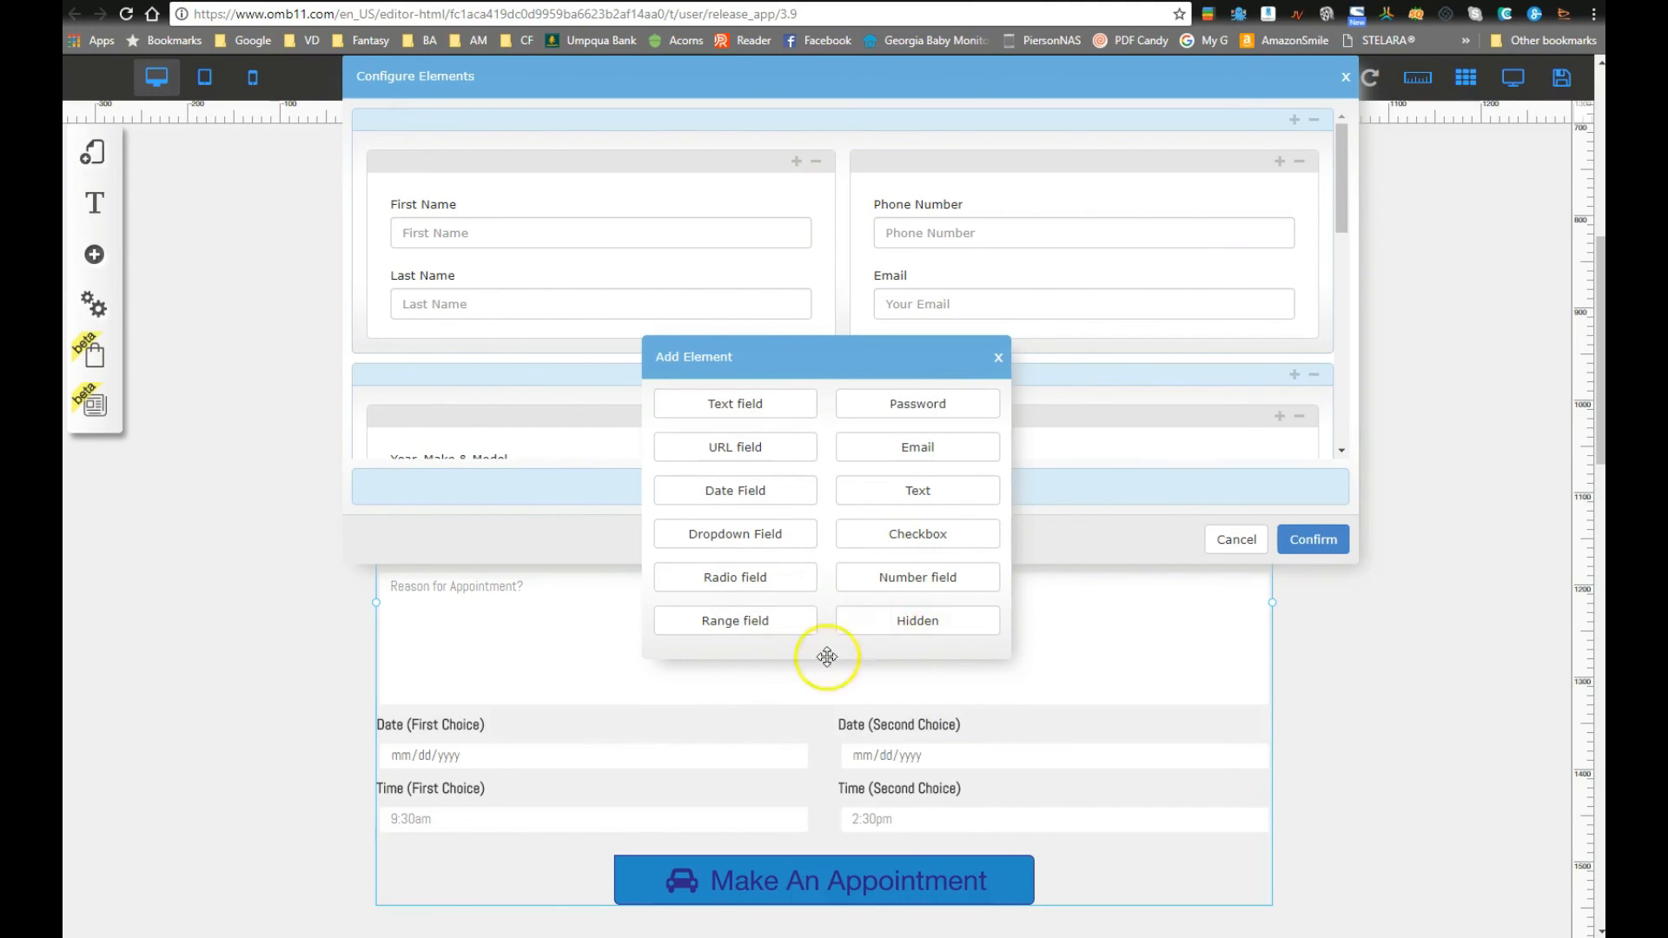
click(998, 357)
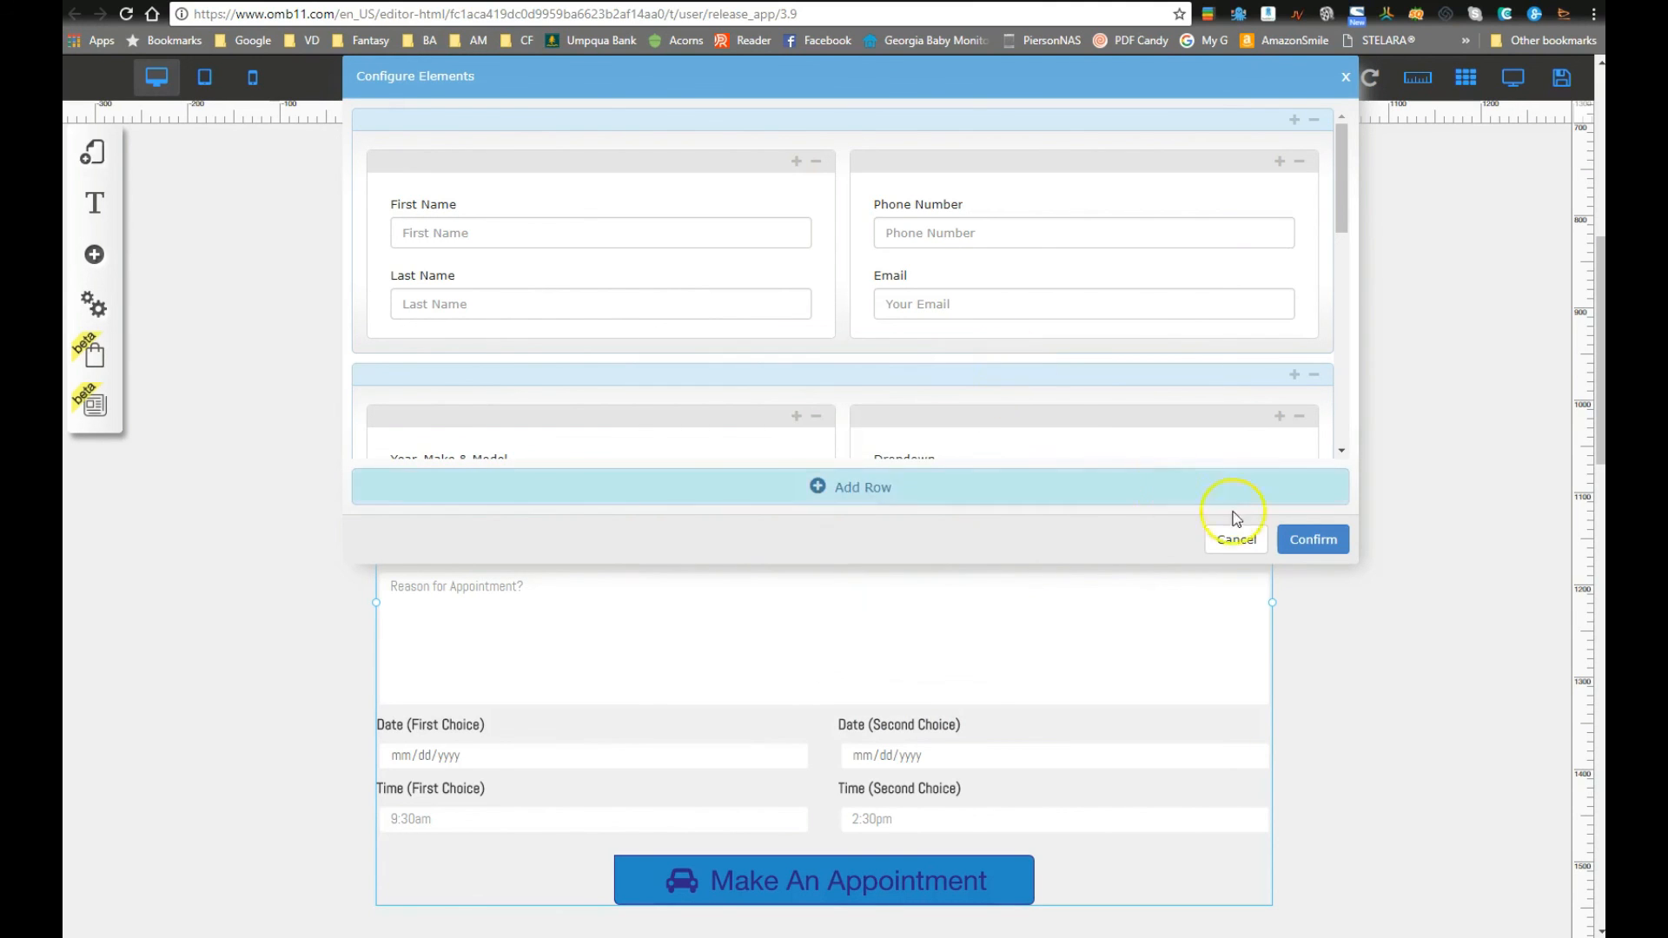